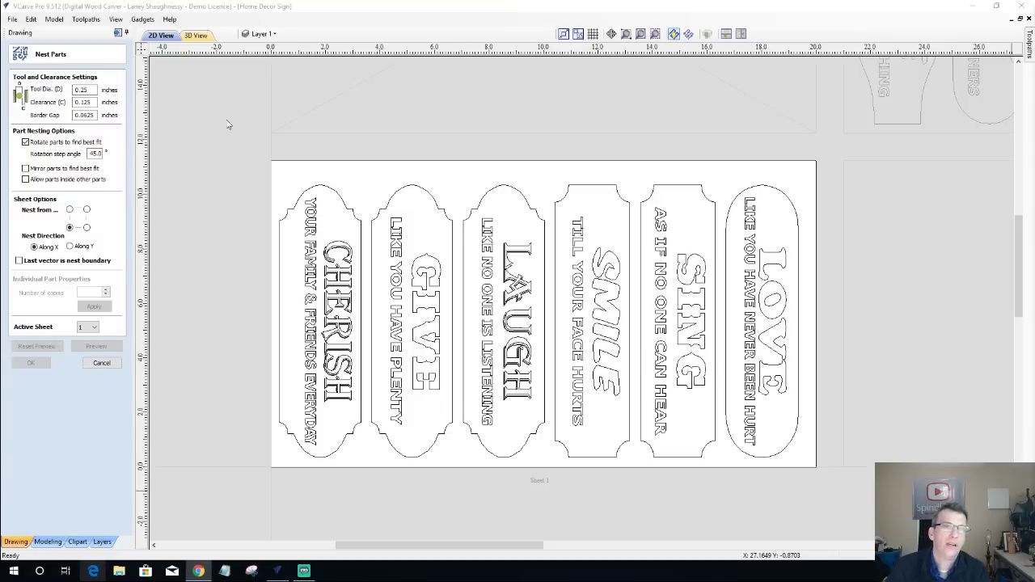
Zoom out to view every nesting sheet, then cancel Nest Parts without applying it.
left_click(649, 35)
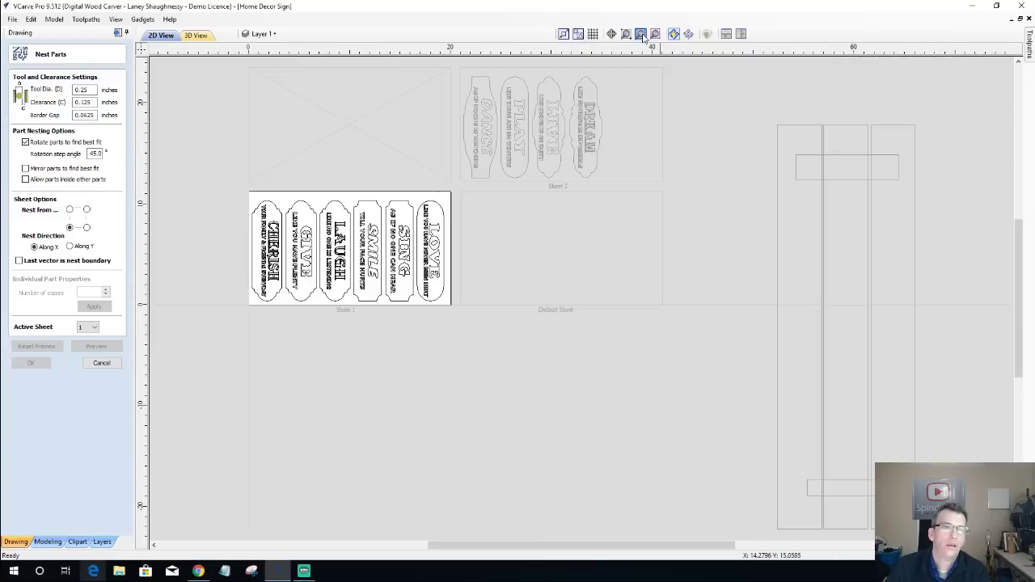
scroll(423, 153, "up", 3)
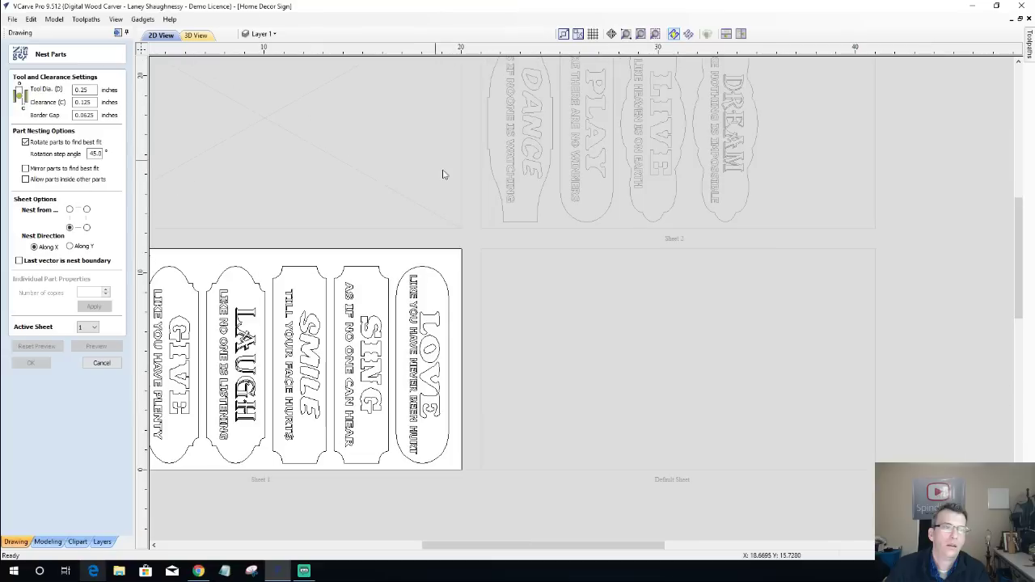
left_click_drag(621, 546, 579, 547)
left_click_drag(1020, 279, 1019, 265)
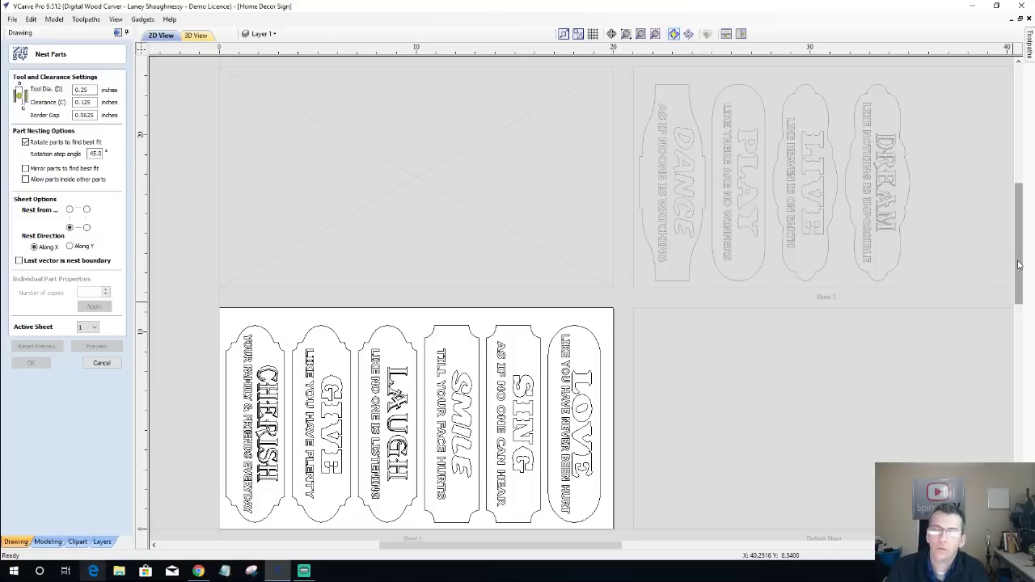
left_click(93, 364)
Show the Toolpaths panel with its three toolpaths and toggle the first toolpath's display.
left_click(117, 33)
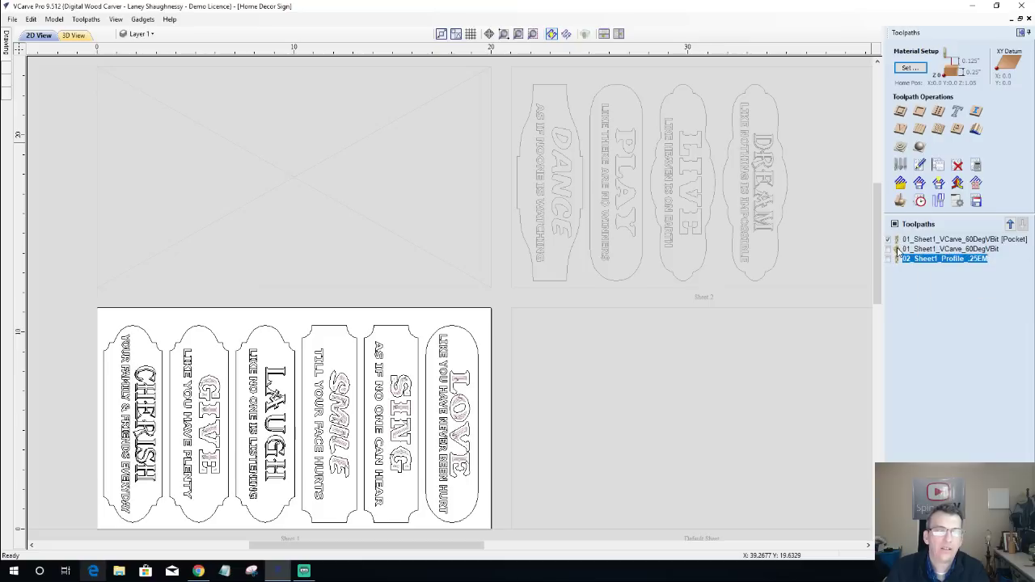
left_click(891, 241)
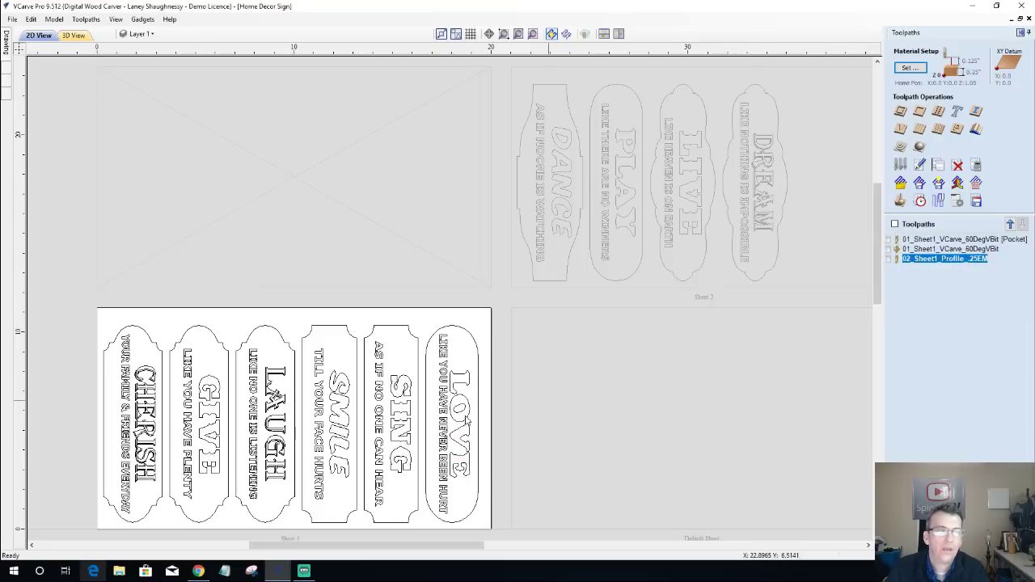
scroll(123, 464, "up", 1)
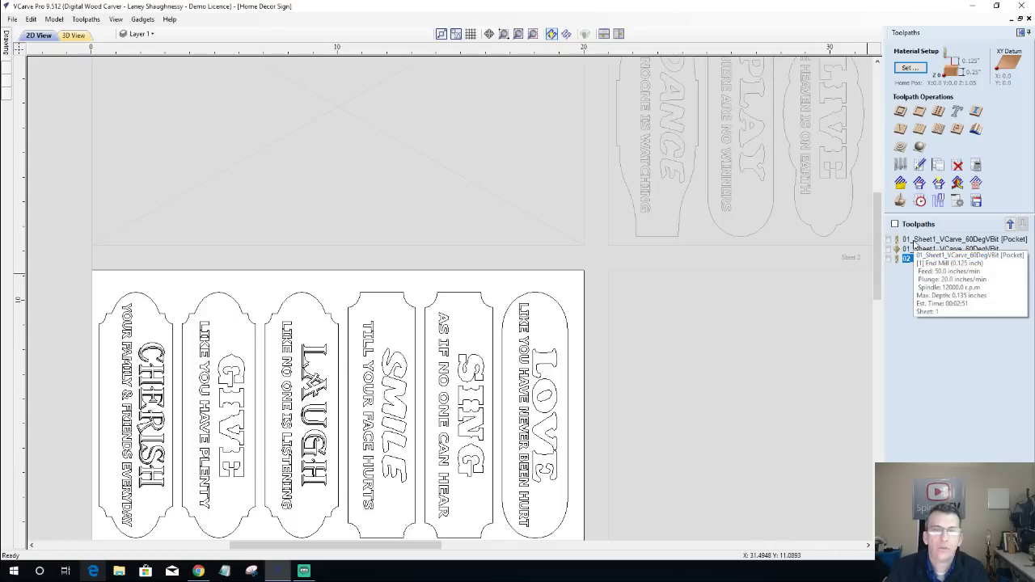
left_click(913, 240)
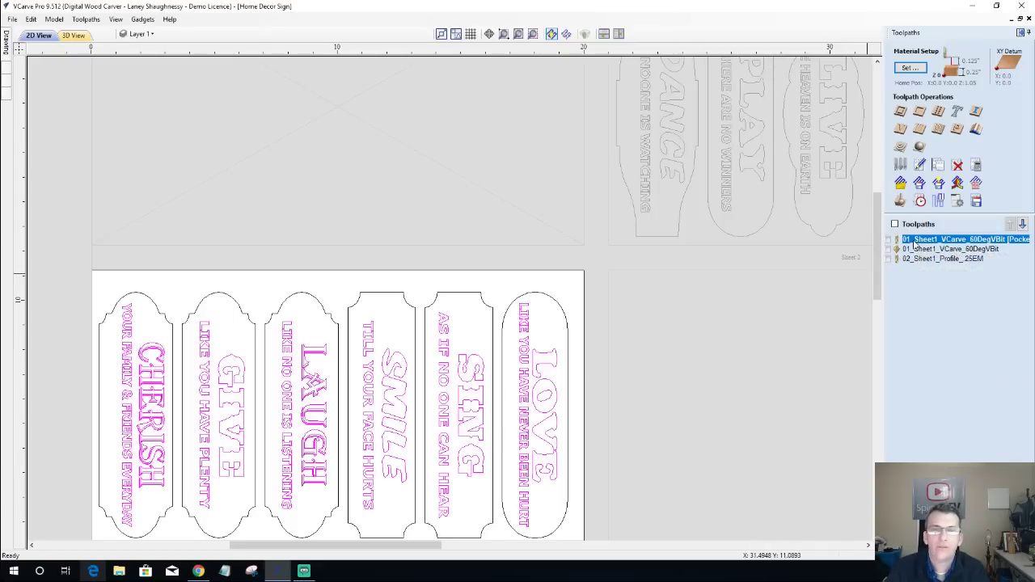
double_click(914, 241)
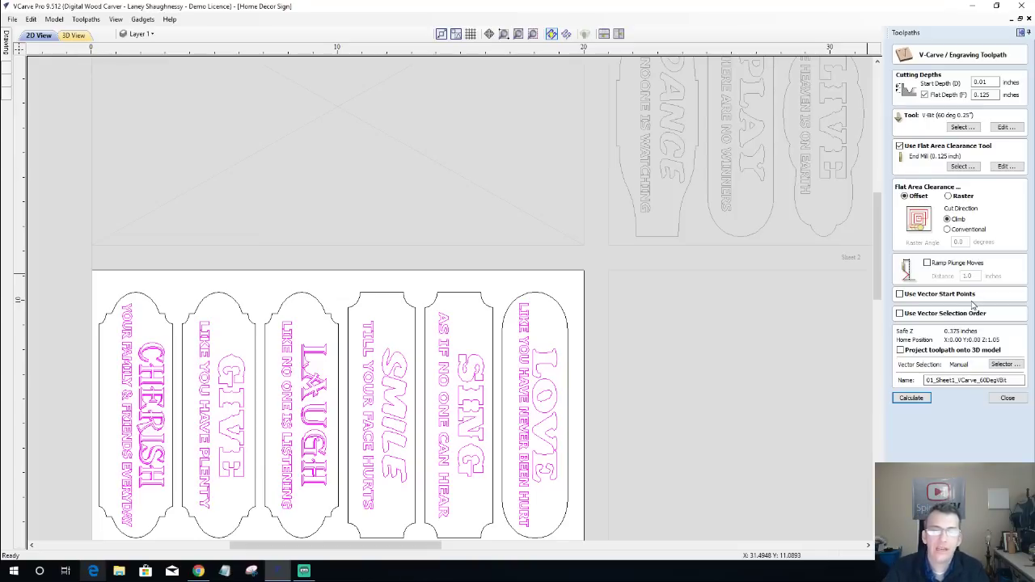
double_click(928, 379)
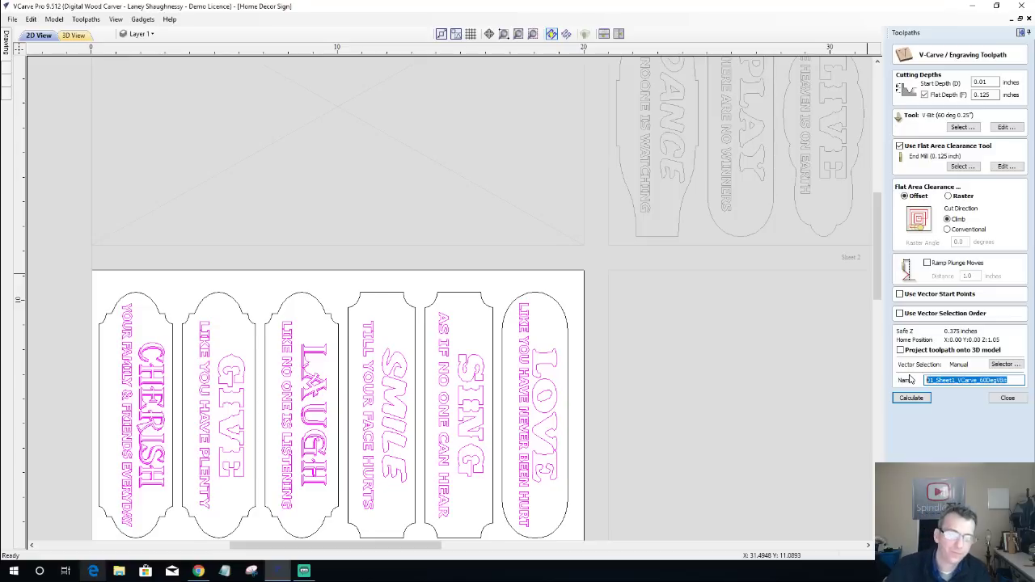
left_click(1006, 398)
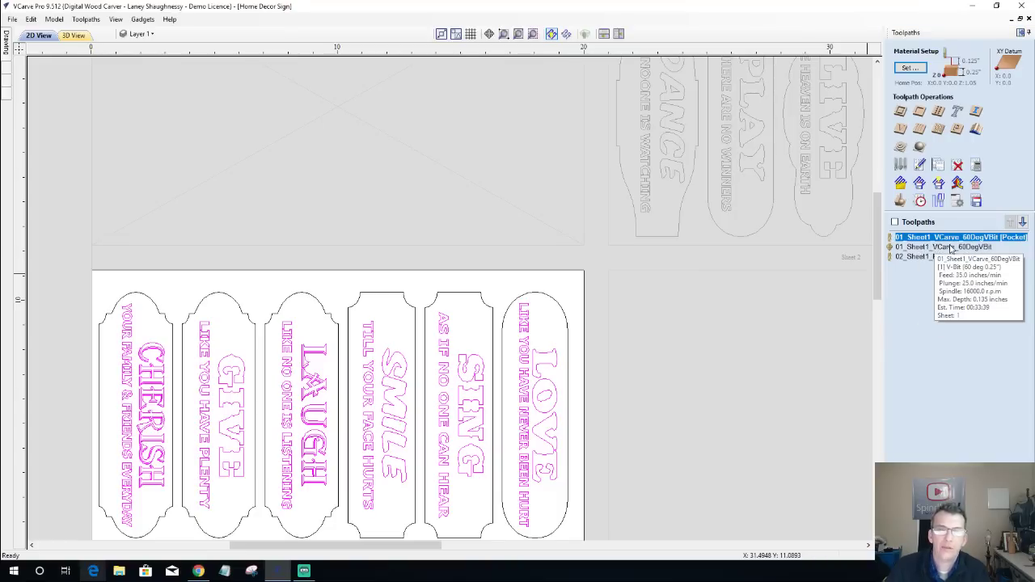
mouse_move(1012, 240)
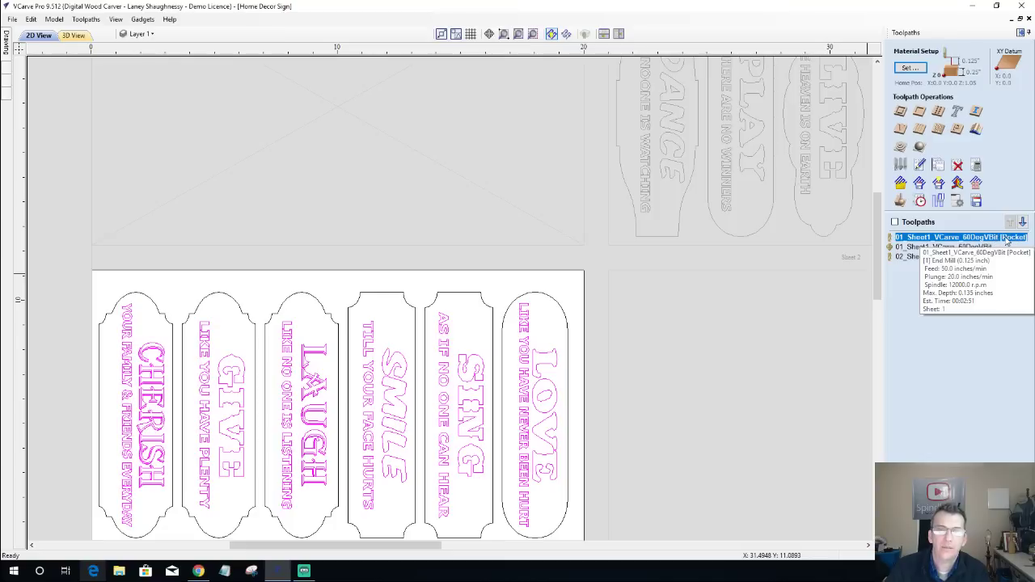
mouse_move(981, 249)
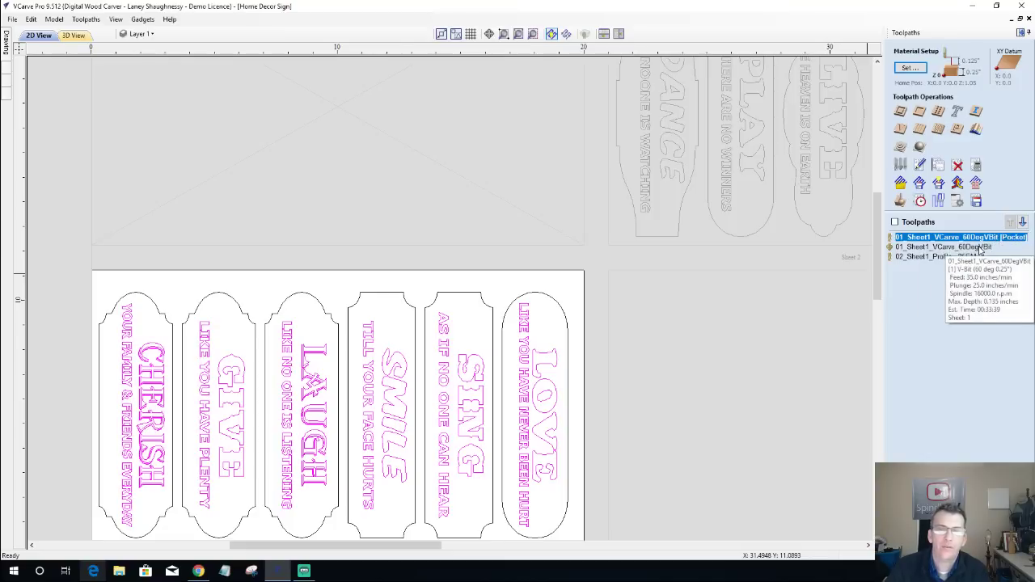
Edit 02_Sheet1_Profile_.25EM, checking 0.25 in cut depth, inside cut and tabs.
left_click(953, 257)
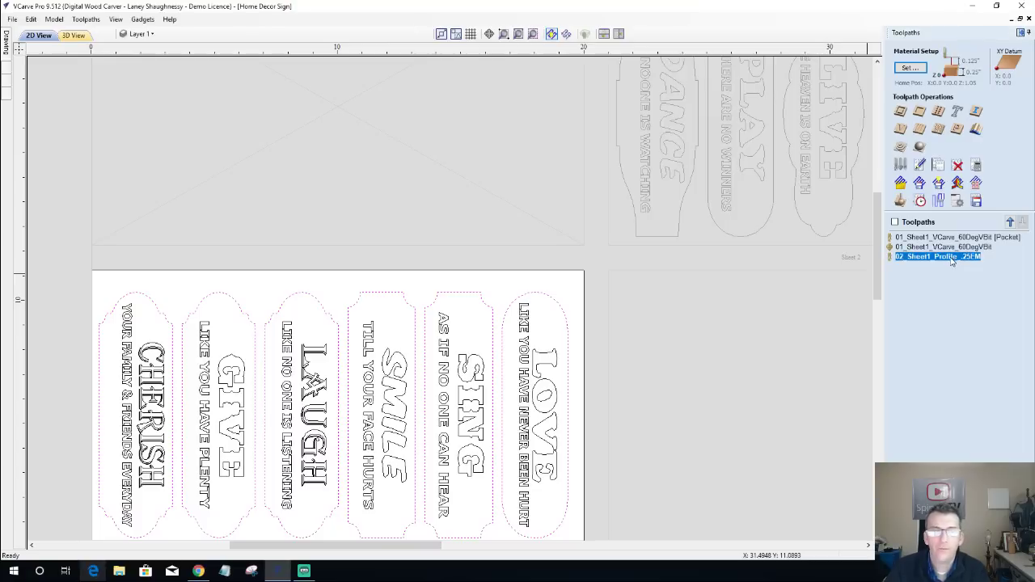
double_click(952, 257)
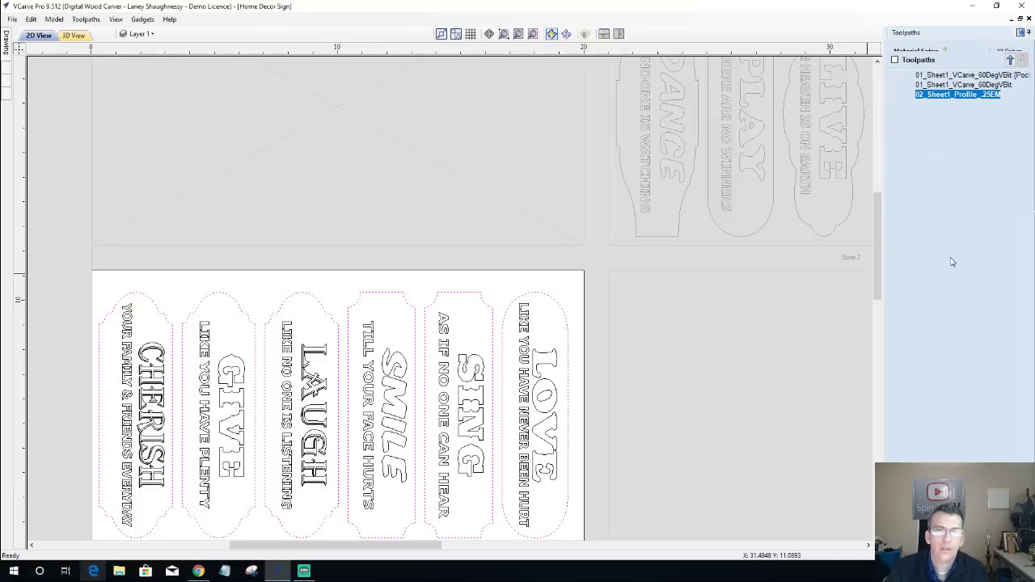
scroll(661, 374, "down", 2)
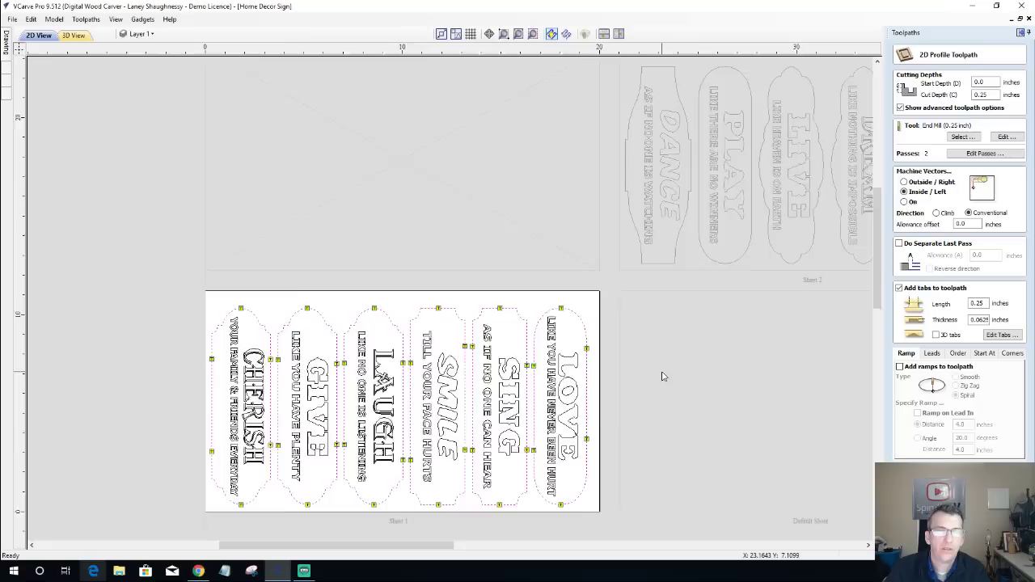
scroll(661, 374, "up", 1)
left_click_drag(875, 257, 875, 295)
scroll(407, 334, "up", 3)
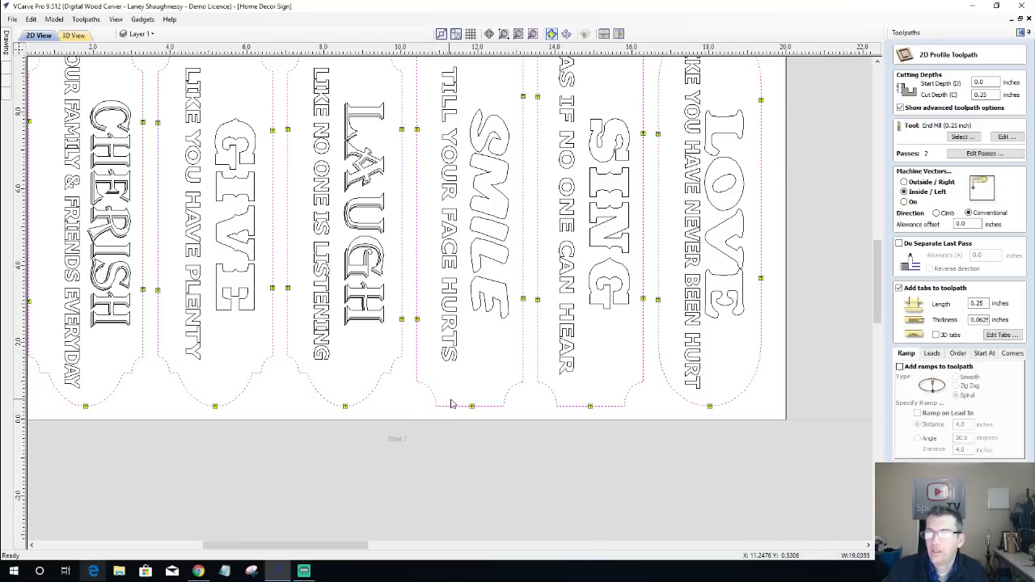
Calculate the profile toolpath and simulate all toolpaths in maple in the 3D preview.
left_click(921, 530)
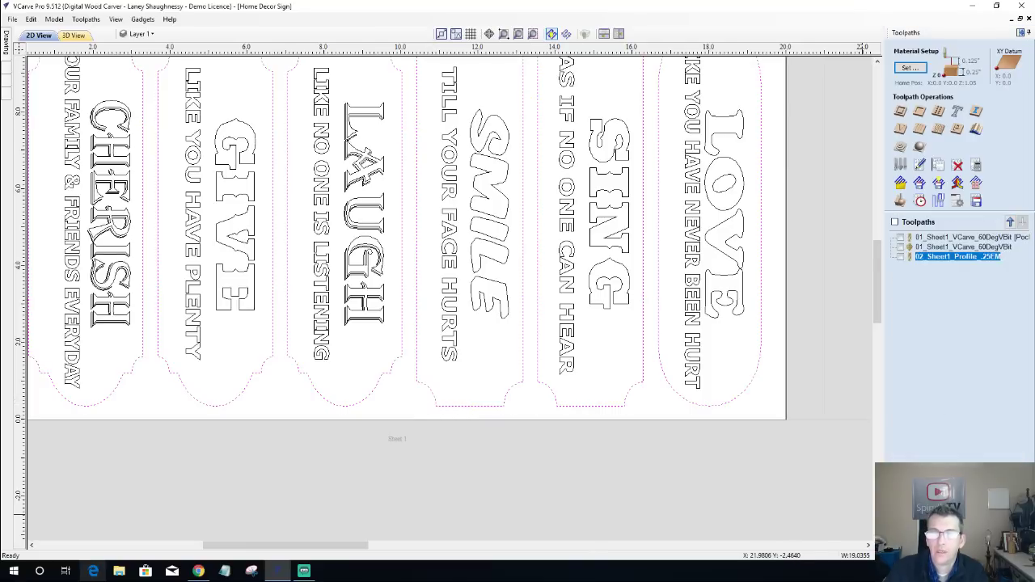
left_click(901, 201)
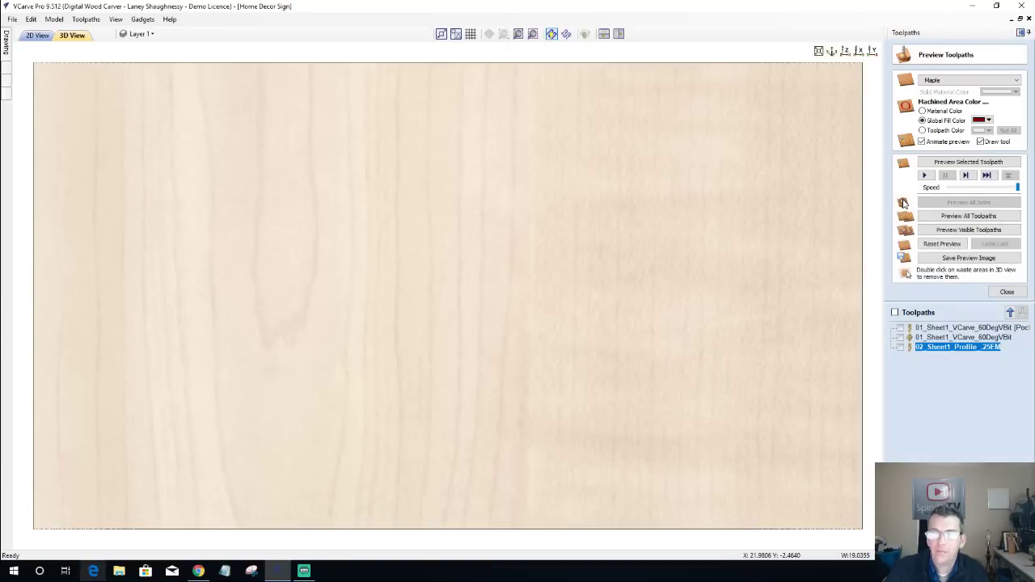
left_click(964, 216)
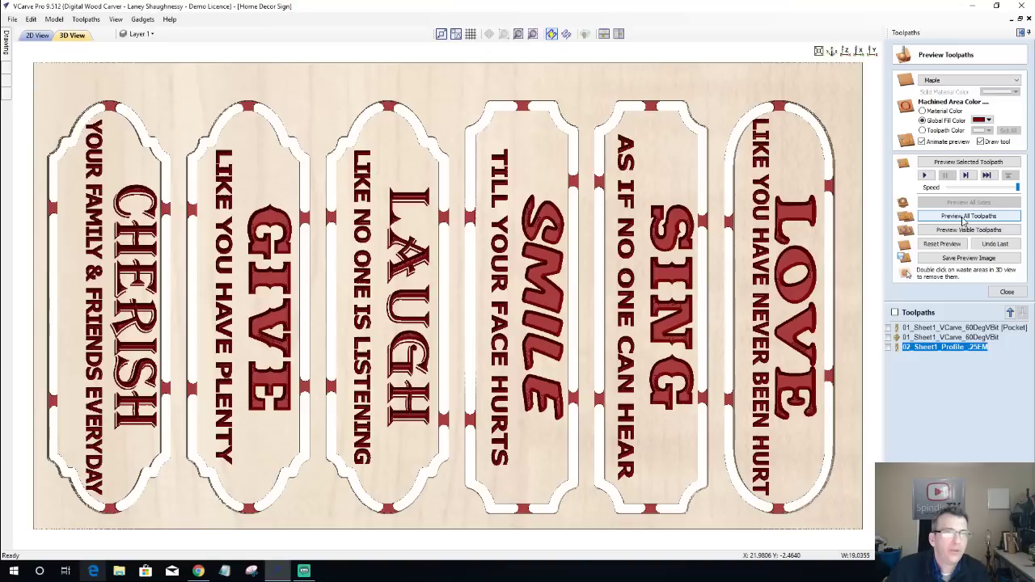
left_click(964, 219)
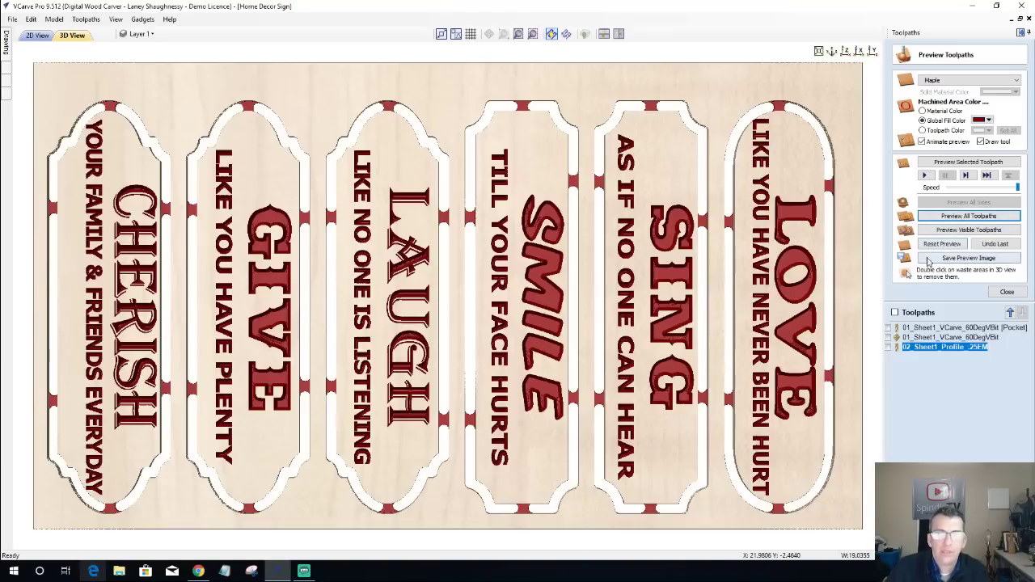
Switch the .25 profile toolpath to Outside / Right and recalculate it.
mouse_move(912, 349)
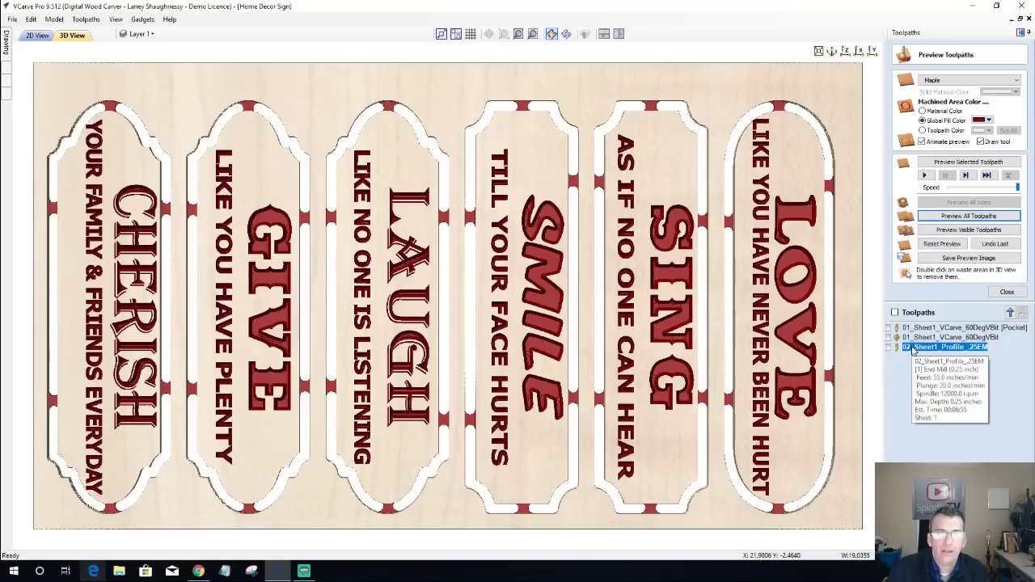
double_click(911, 347)
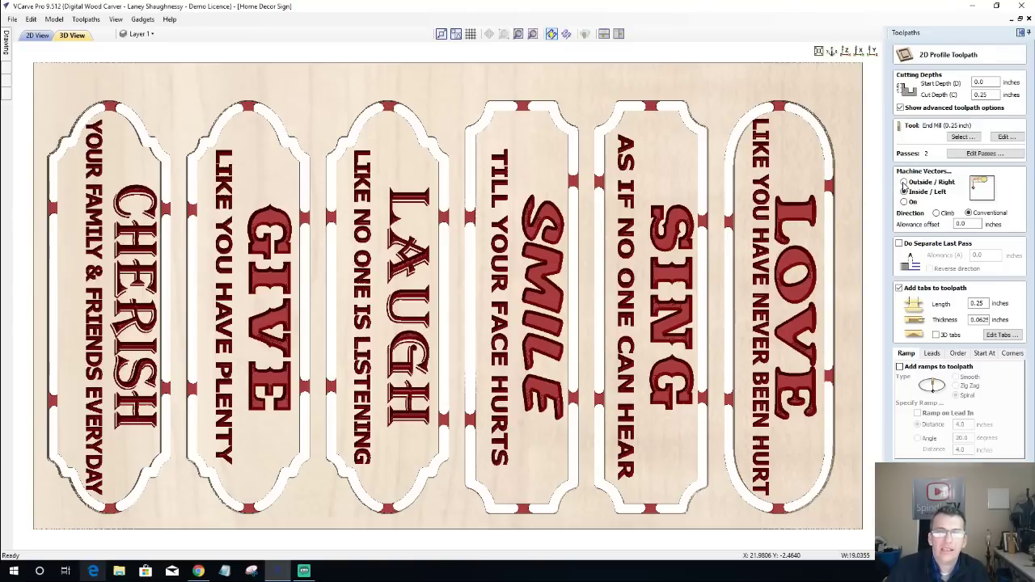
left_click(903, 183)
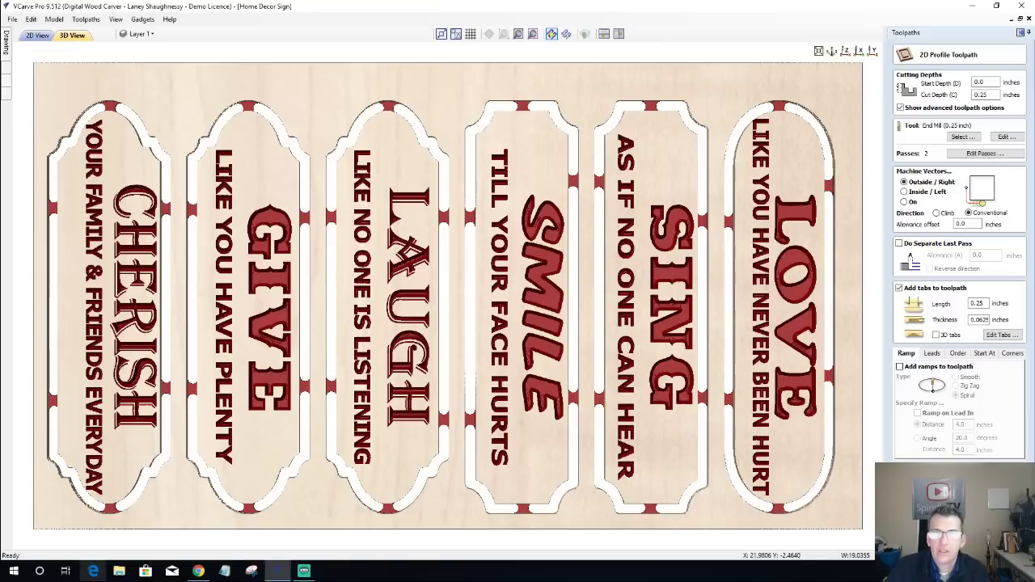
key("Return")
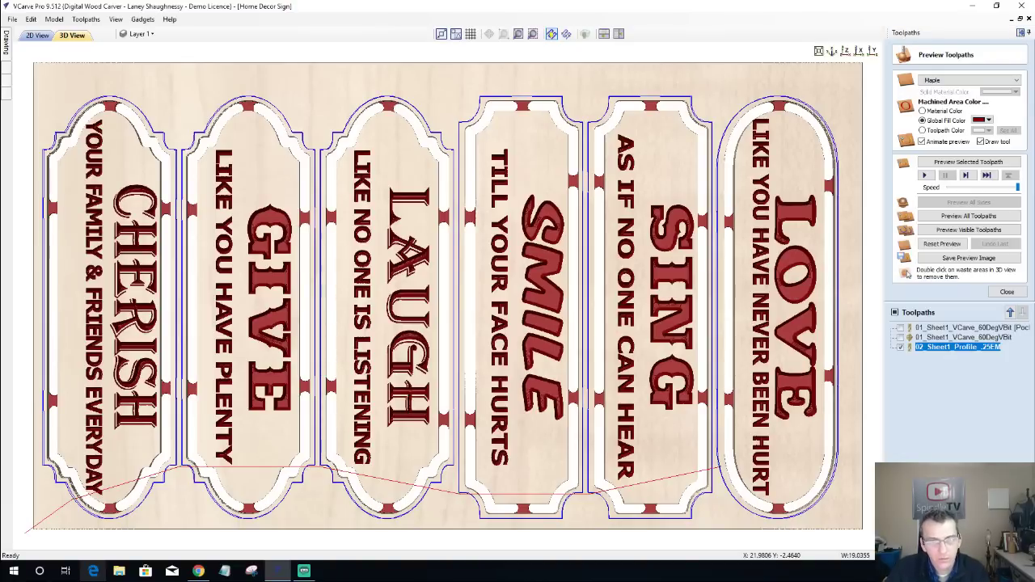
Reset the material and re-simulate all toolpaths, showing six signs cut out around their outsides.
left_click(942, 244)
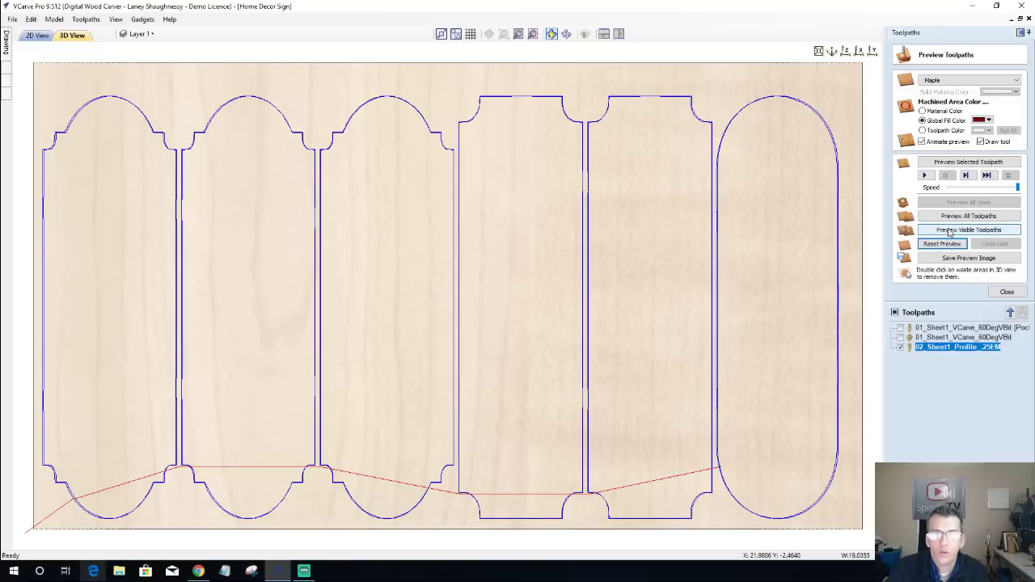
left_click(950, 216)
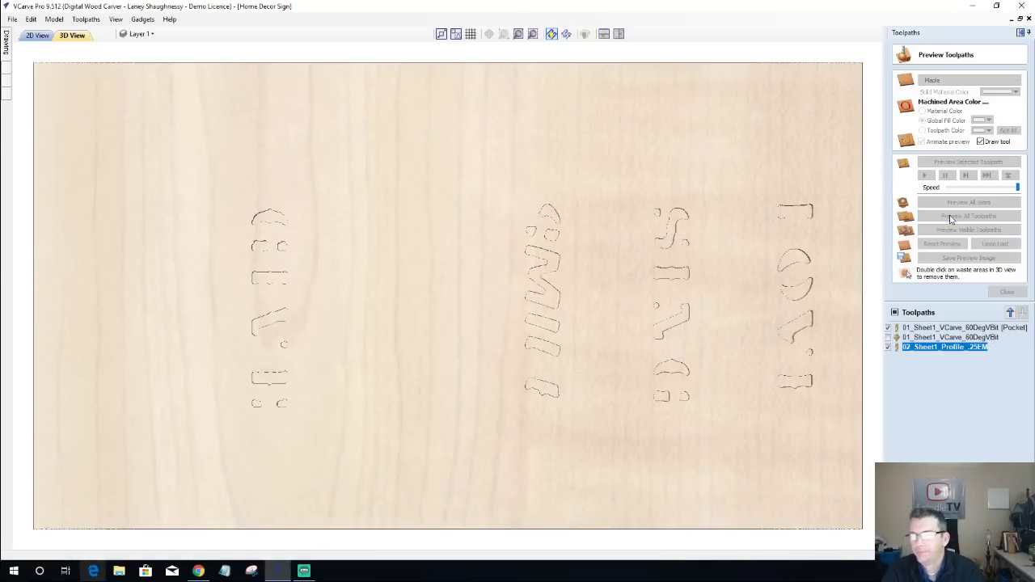
left_click(950, 217)
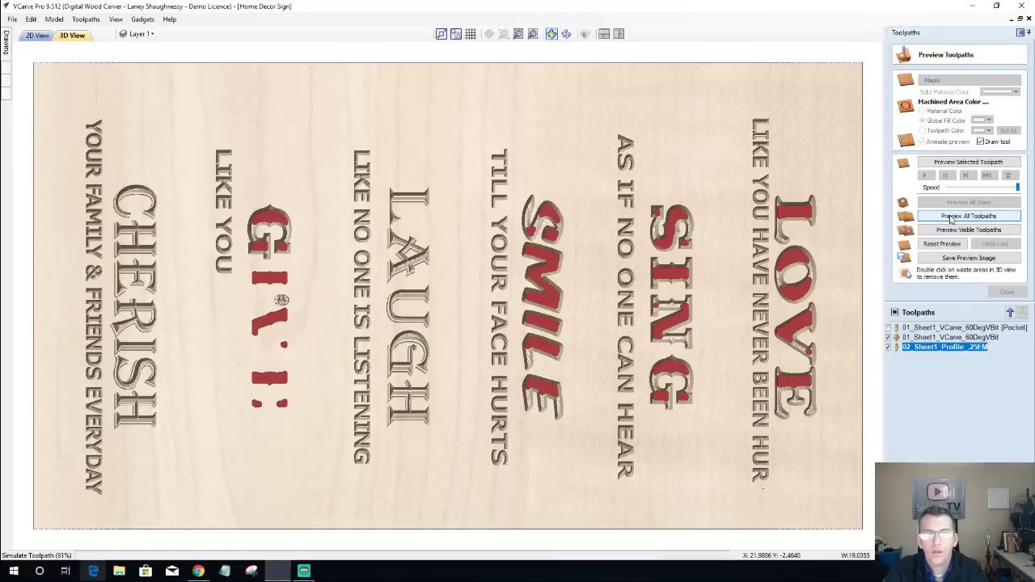
left_click(951, 217)
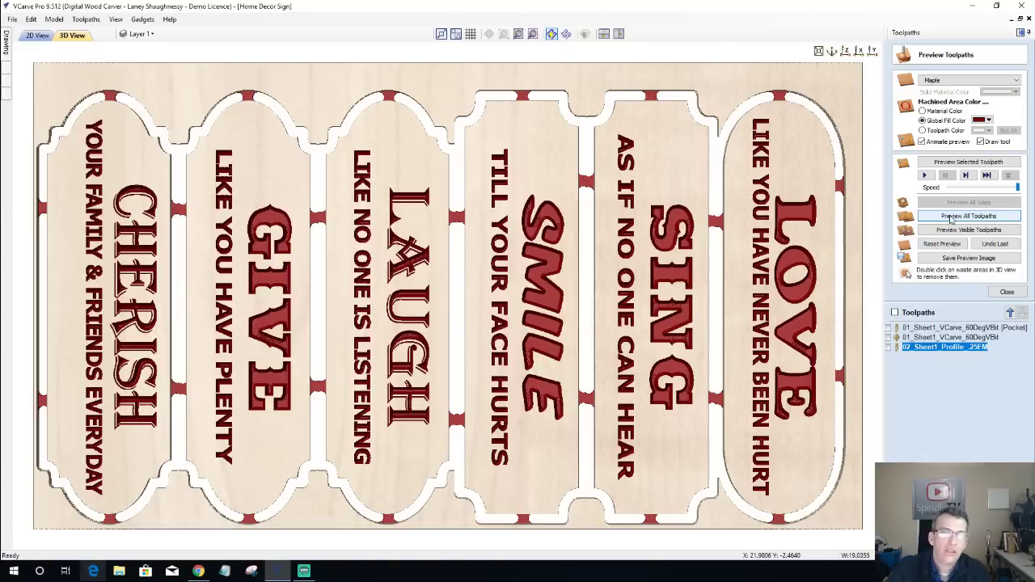
left_click(950, 217)
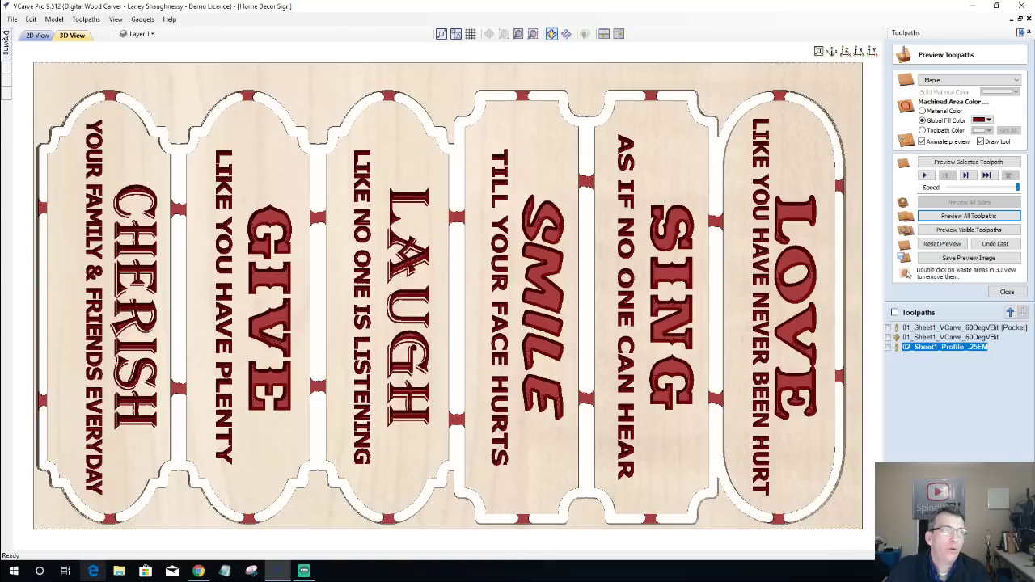
mouse_move(8, 45)
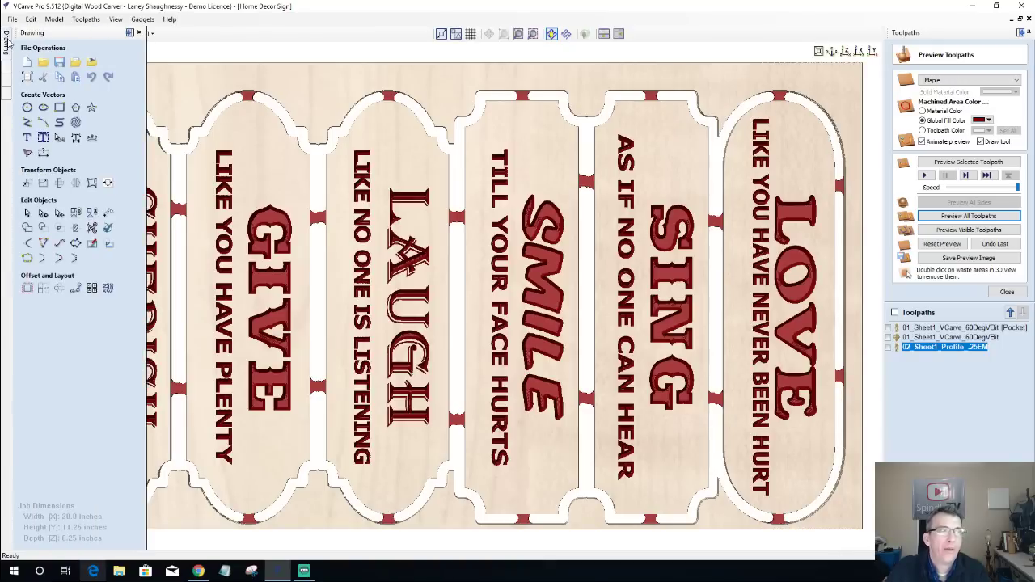
Make Sheet 2 the active sheet in Nest Parts.
left_click(108, 289)
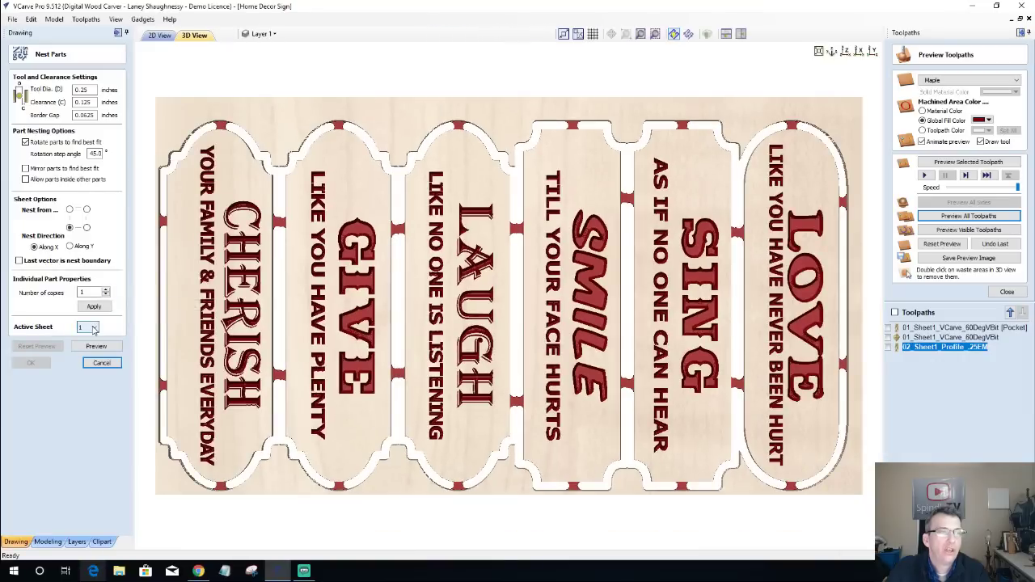
left_click(91, 326)
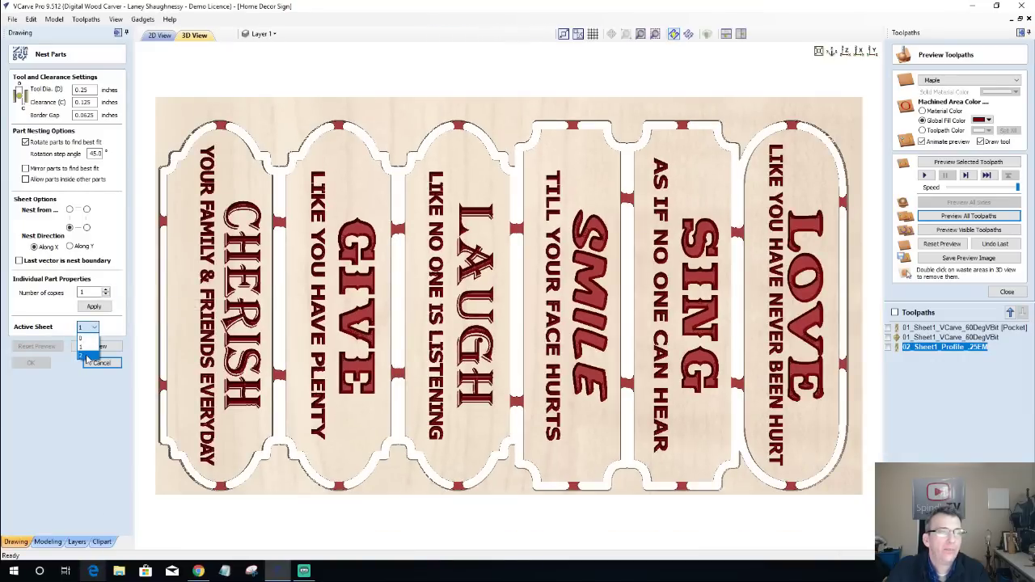
left_click(87, 356)
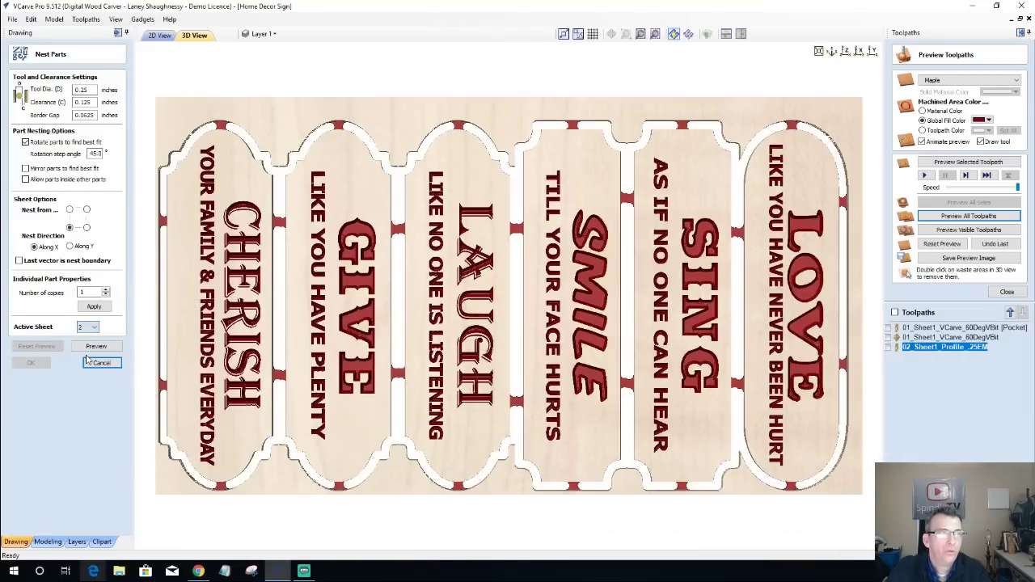
Show Sheet 2's DANCE, PLAY, LIVE and DREAM parts in the 2D view.
left_click(160, 36)
scroll(408, 311, "down", 3)
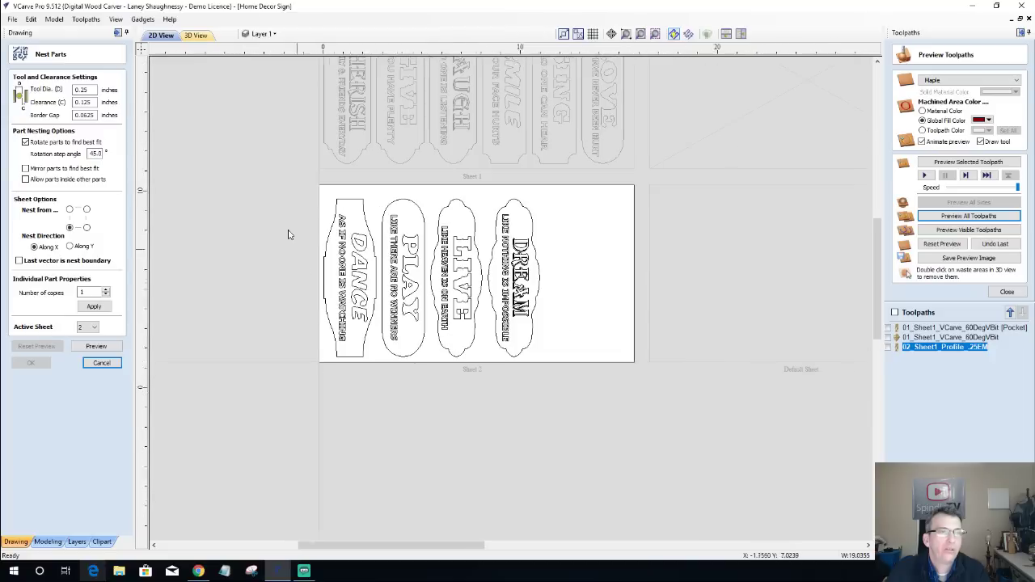
scroll(291, 233, "up", 2)
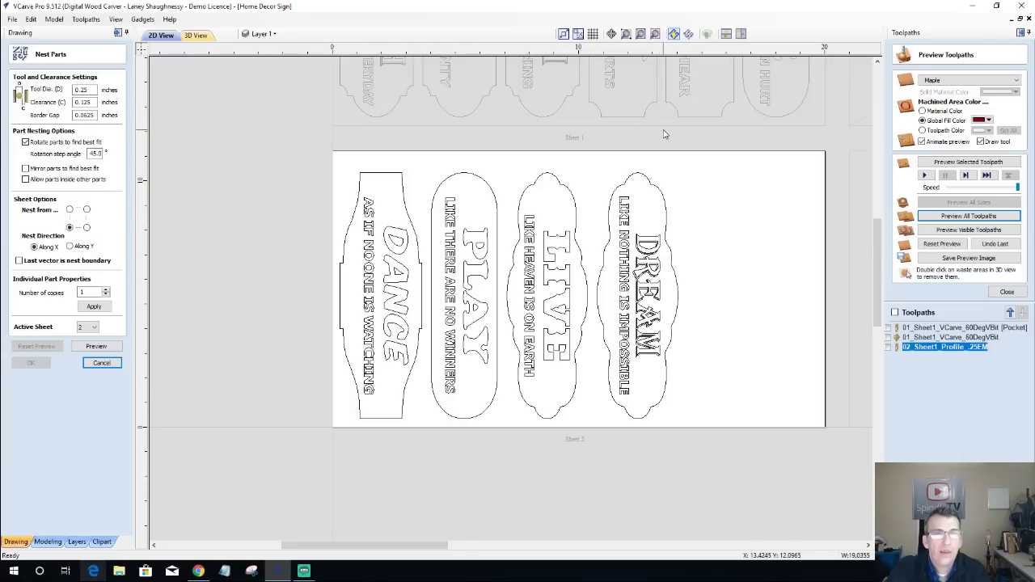
scroll(614, 132, "down", 3)
scroll(663, 134, "down", 1)
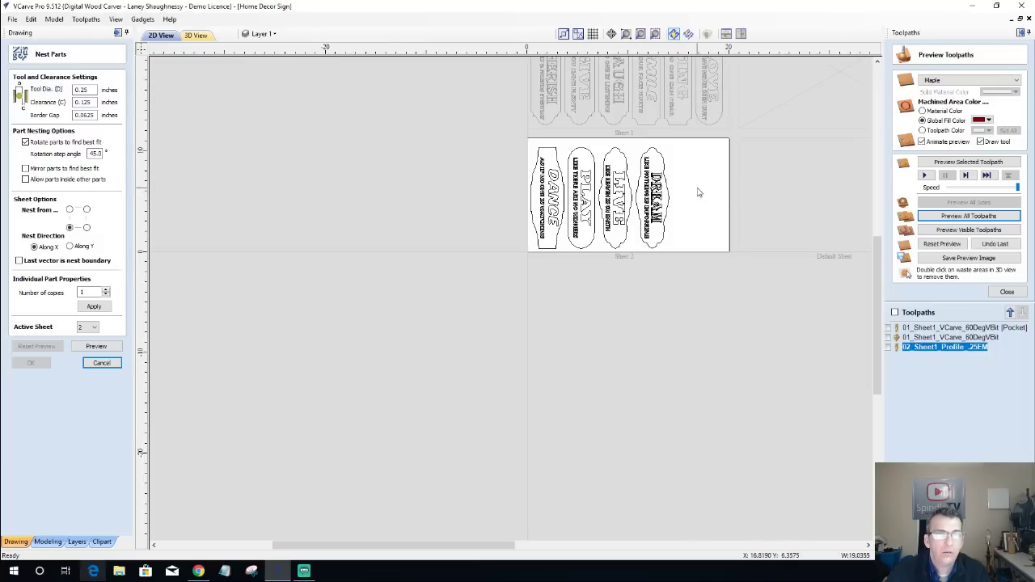
scroll(698, 193, "up", 1)
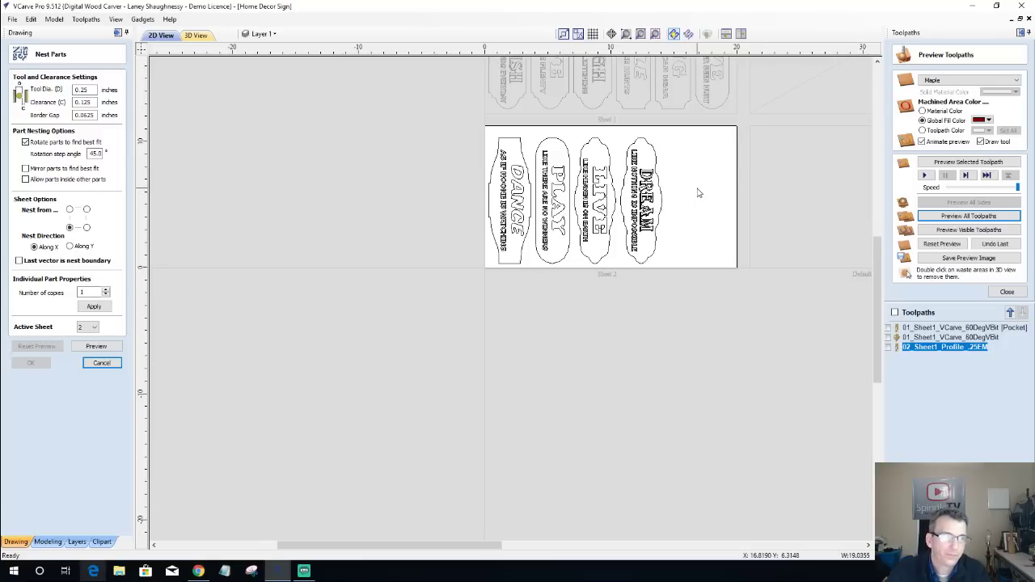
scroll(698, 193, "up", 1)
scroll(699, 192, "down", 2)
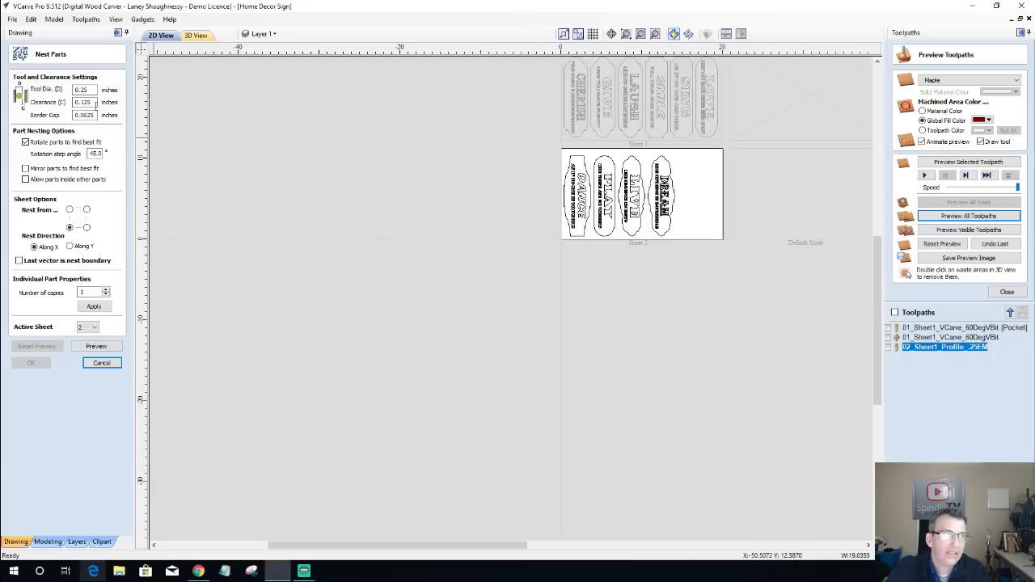
Select the Clearance value, then box-select the DANCE, PLAY, LIVE and DREAM outlines.
double_click(86, 102)
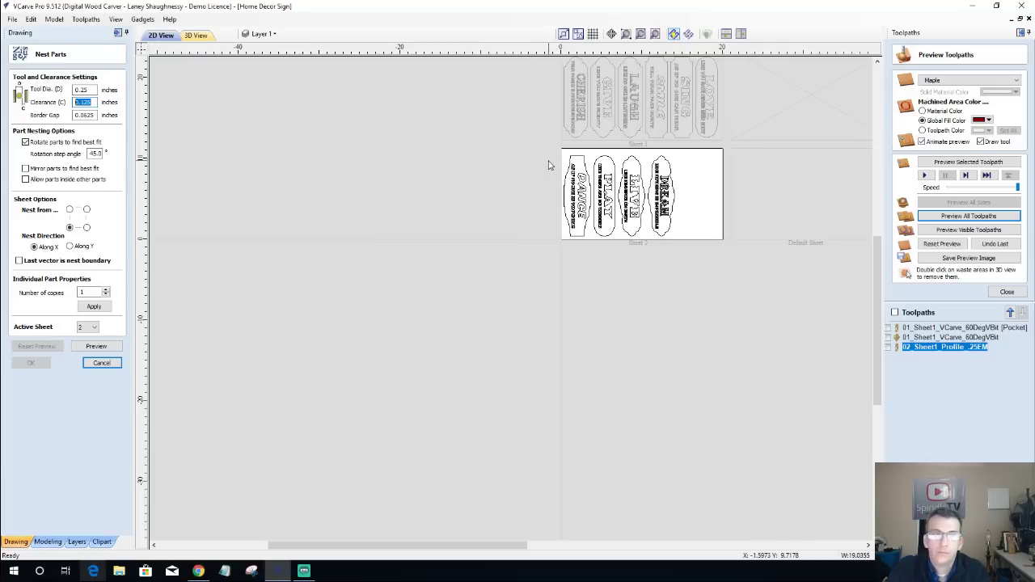
left_click_drag(697, 252, 530, 163)
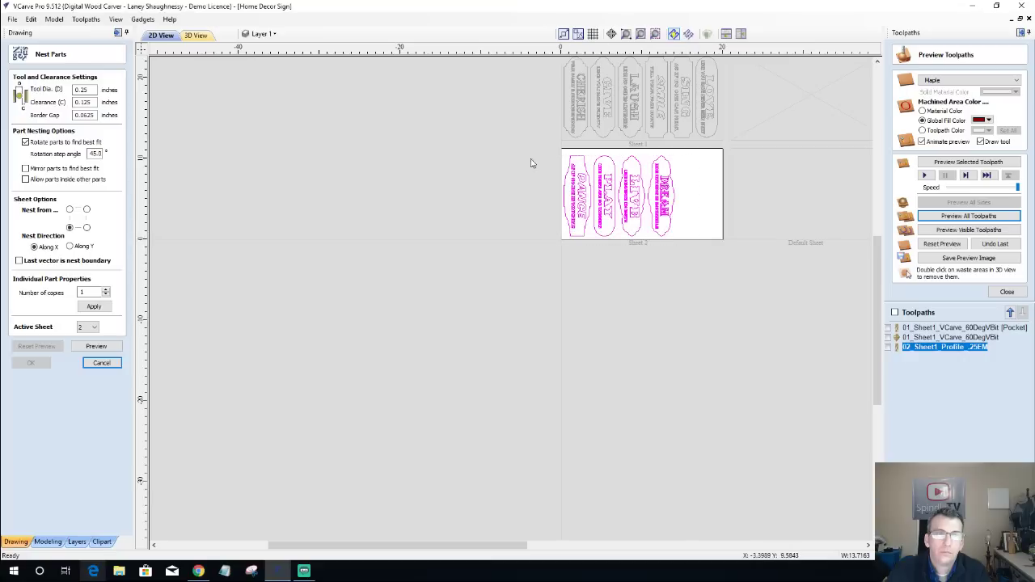
Close Nest Parts and align the four Sheet 2 signs to the material centre.
left_click(102, 363)
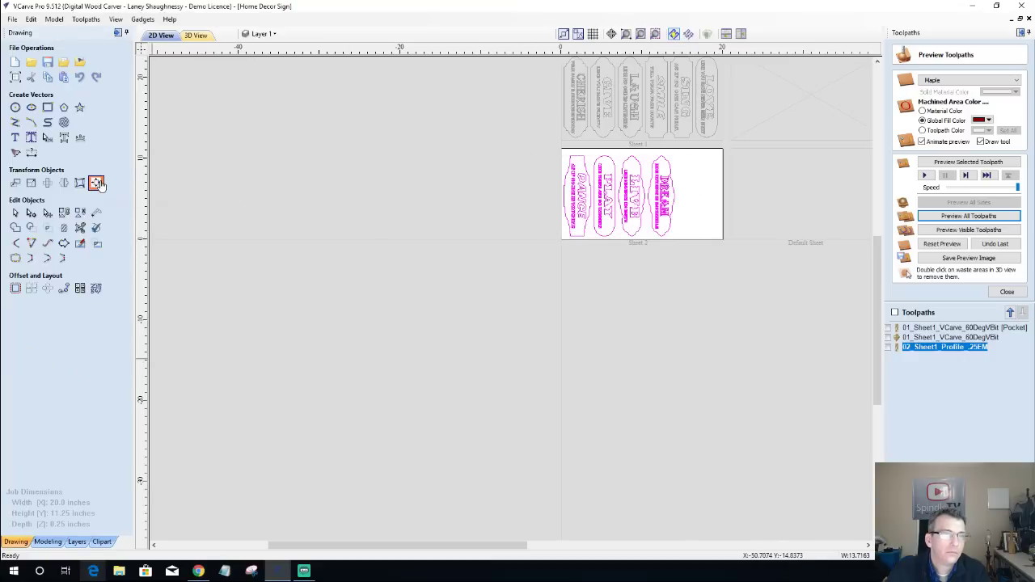
left_click(96, 183)
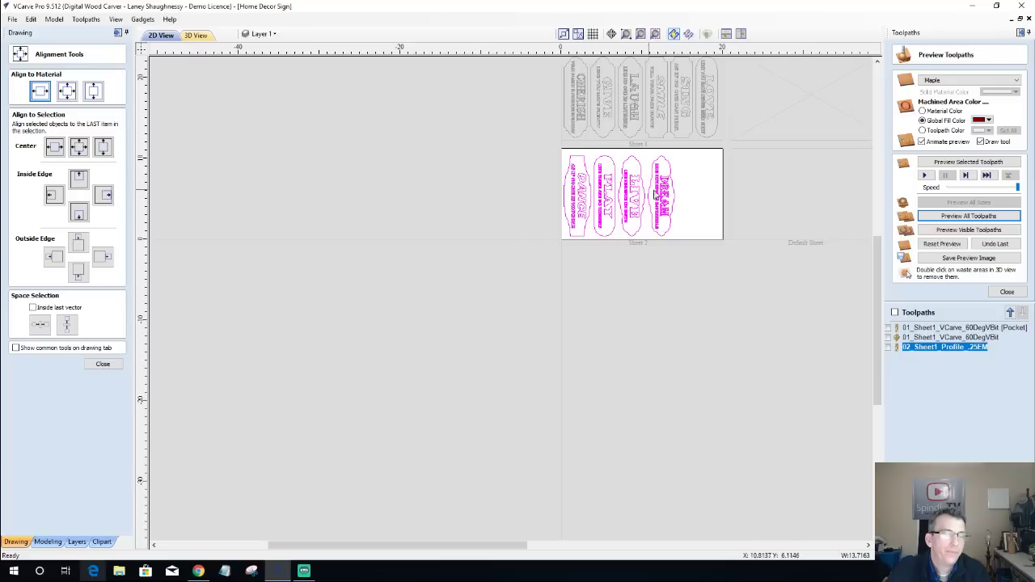
left_click(69, 94)
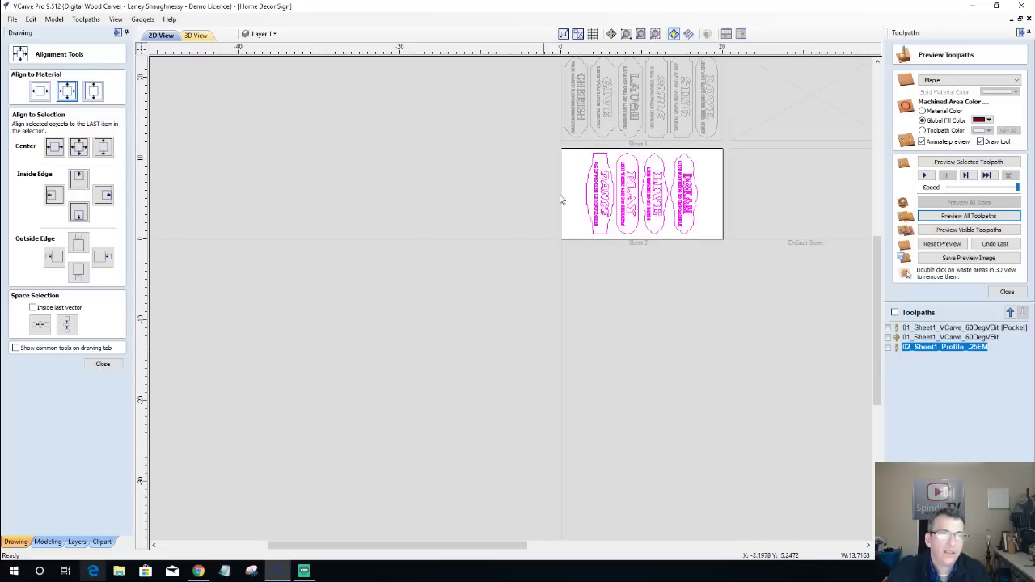
scroll(633, 186, "up", 1)
scroll(633, 186, "up", 3)
scroll(631, 173, "down", 1)
scroll(631, 174, "up", 1)
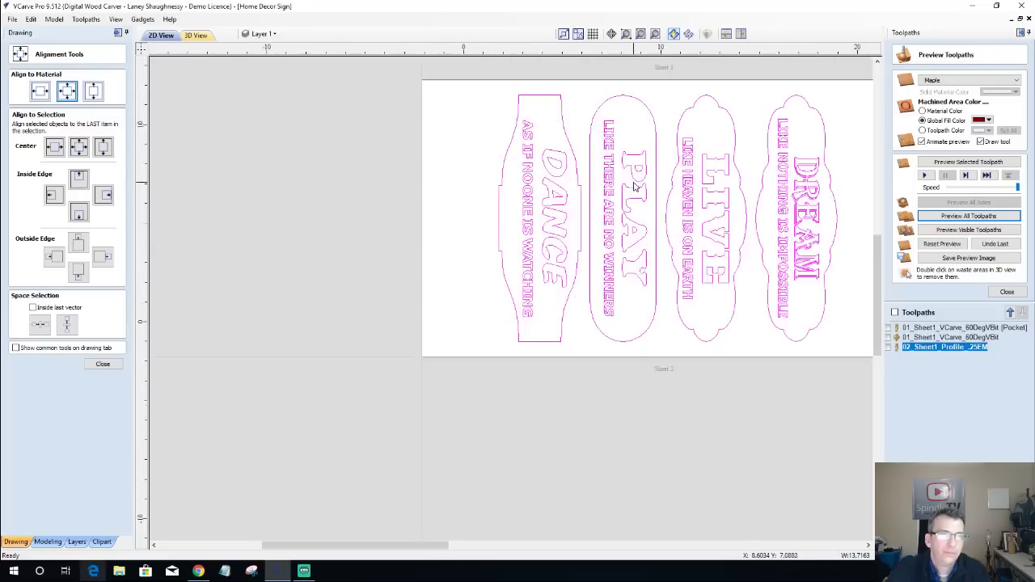
scroll(635, 188, "down", 2)
scroll(636, 187, "up", 1)
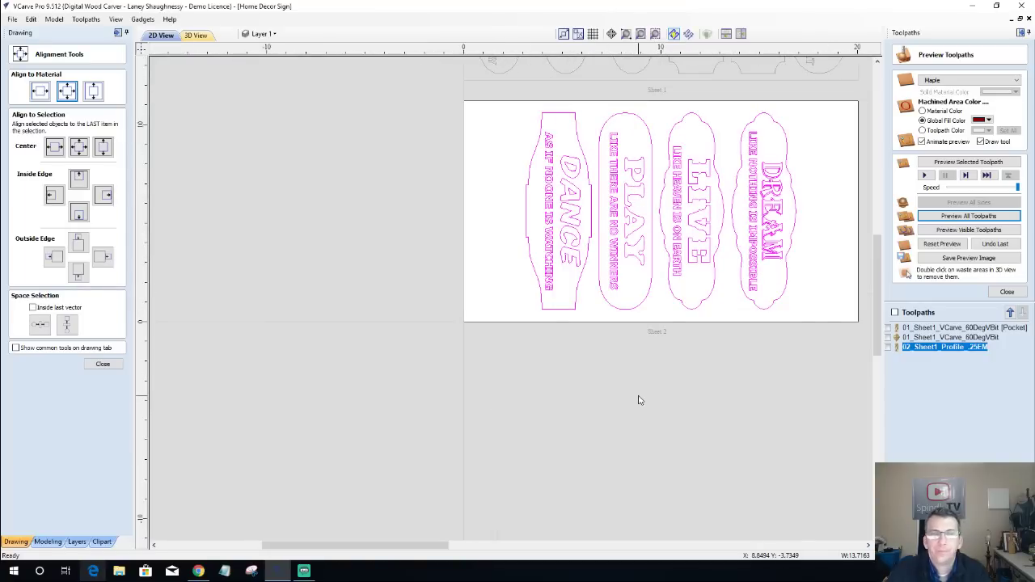
Close the preview, inspect each sign, then window-select the lettering on all four signs.
left_click(1005, 291)
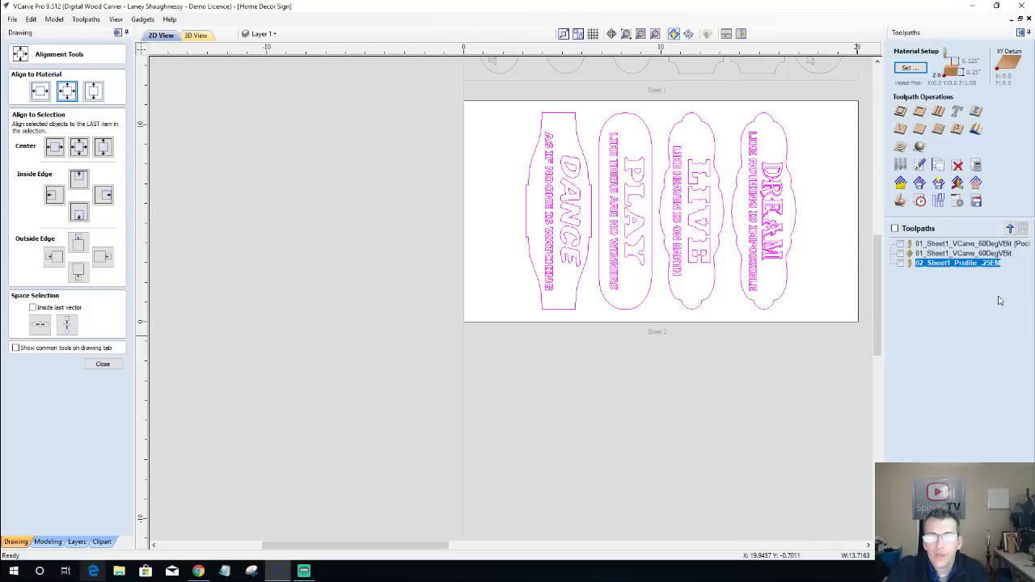
left_click(820, 223)
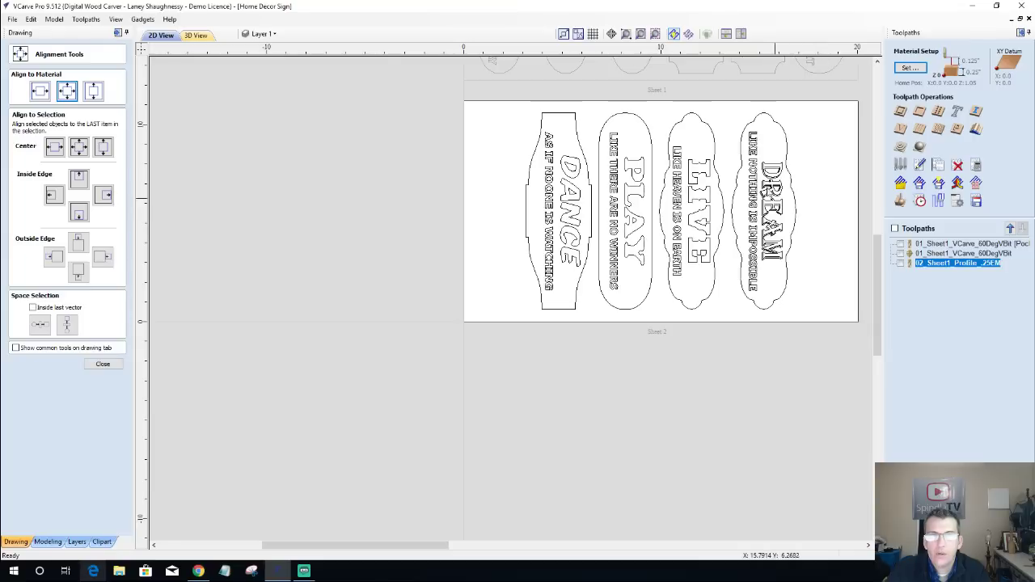
left_click(741, 172)
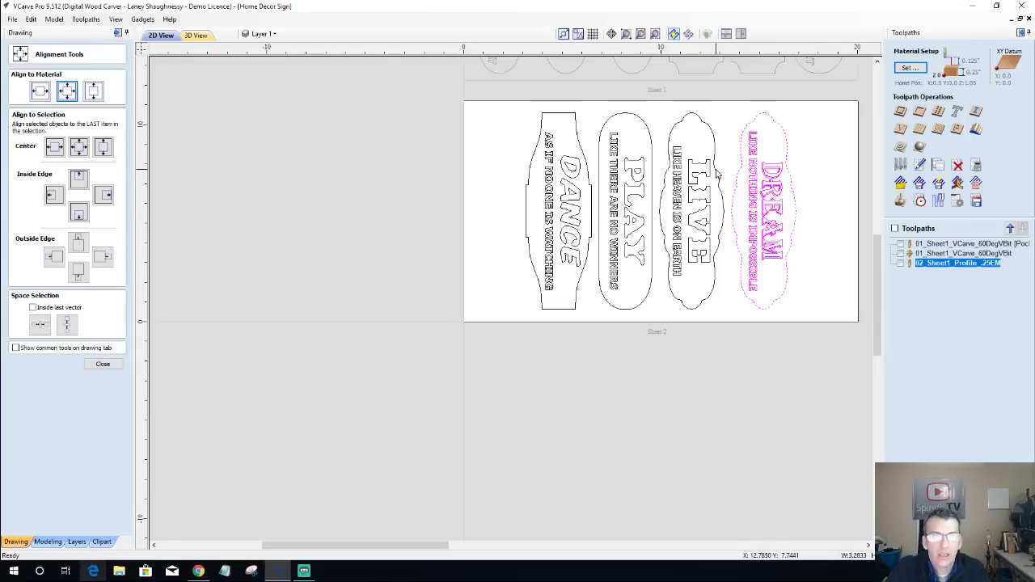
left_click(714, 171)
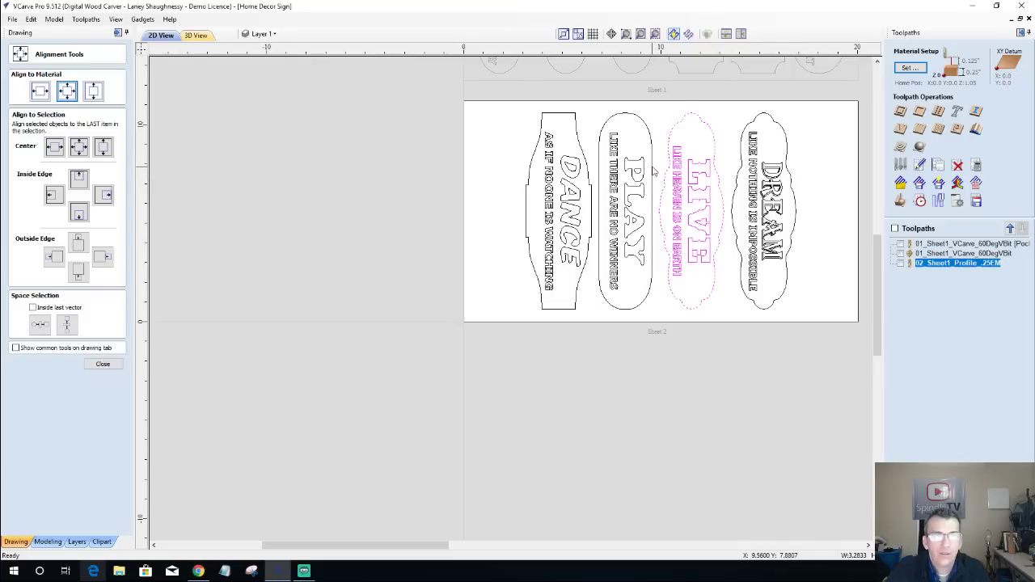
left_click(602, 182)
left_click(591, 188)
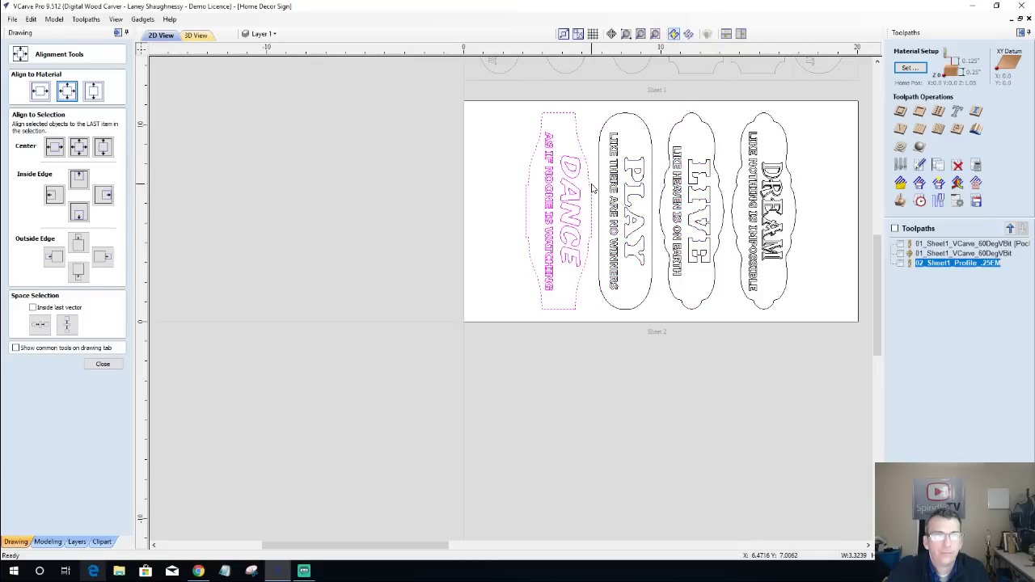
left_click(478, 135)
left_click_drag(461, 120, 864, 302)
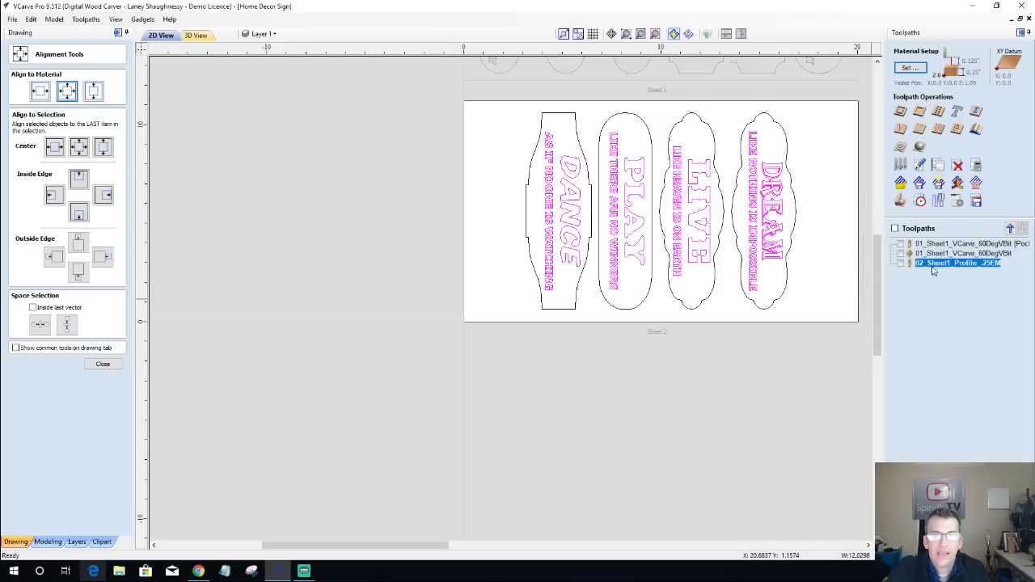
Create a V-carve toolpath with 0.01 in start depth named 01_Sheet2_VCarve_60DegVBit.
left_click(899, 131)
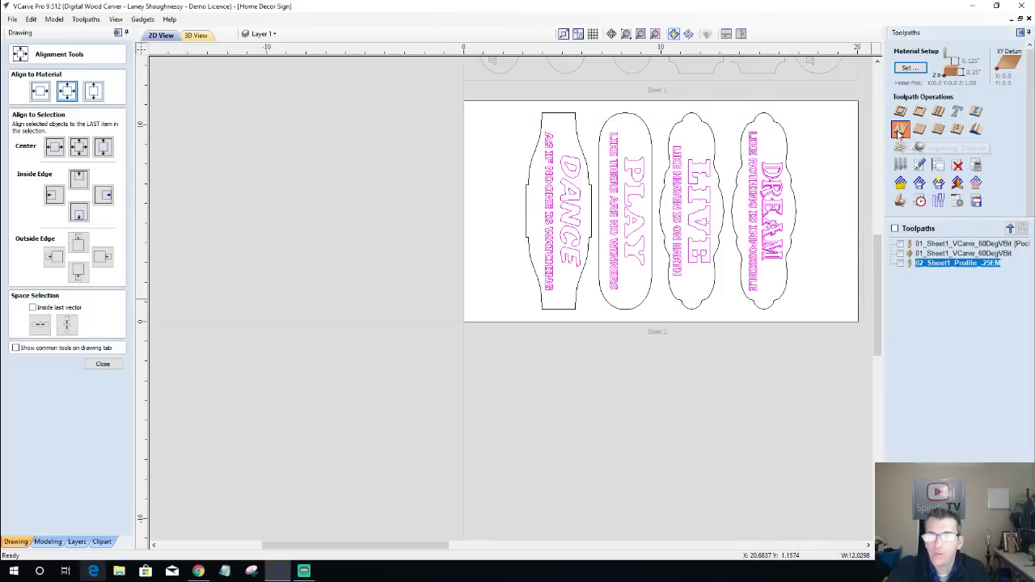
left_click(982, 82)
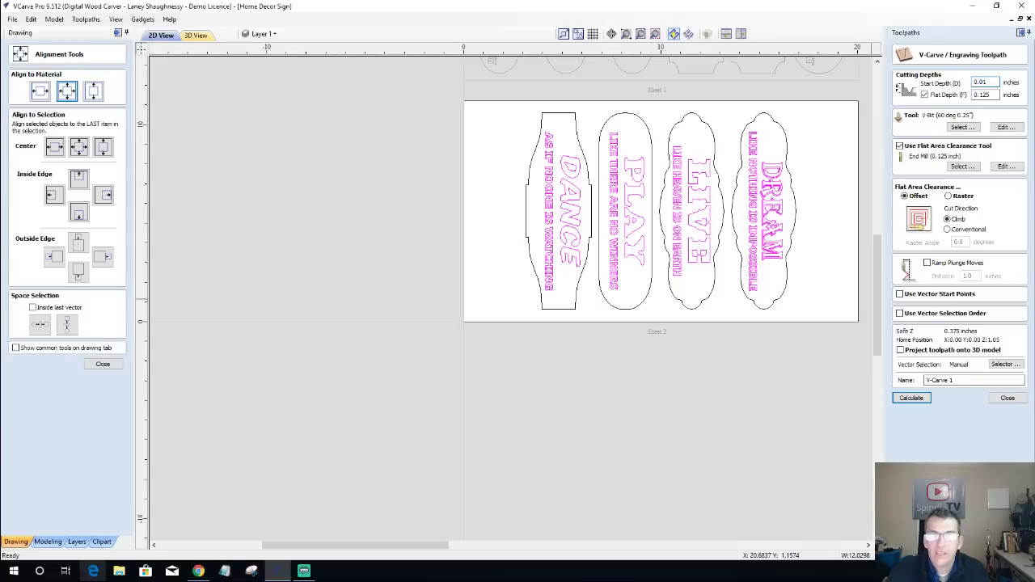
type("1")
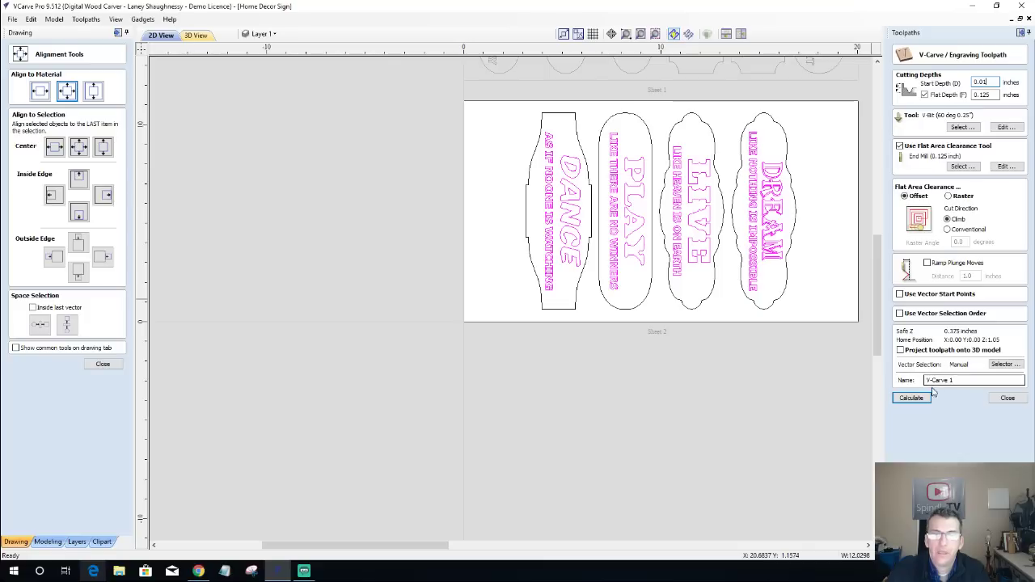
left_click_drag(959, 379, 883, 383)
type("01_Sheet")
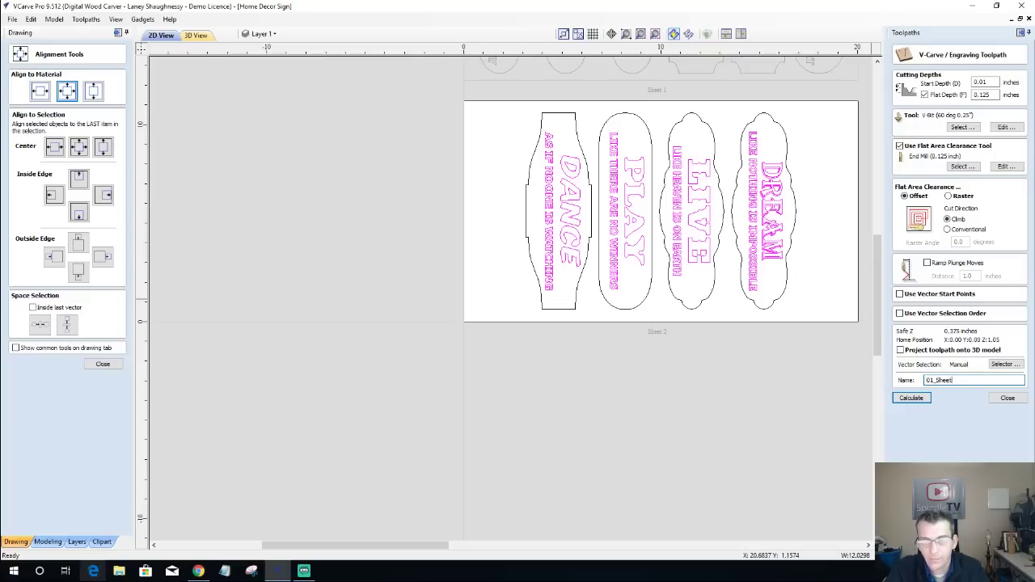
type("2")
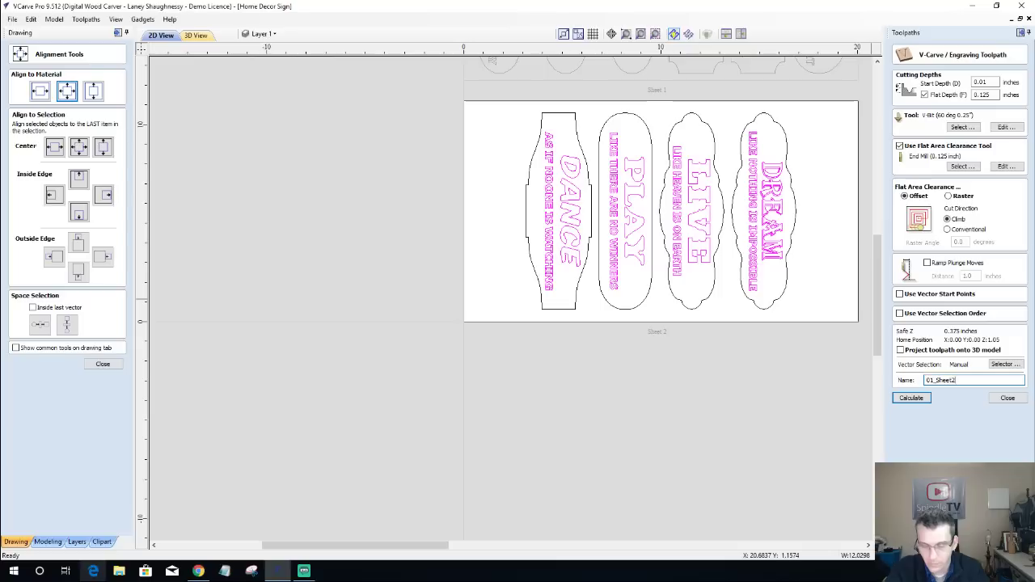
type("_VCarve_60DegVB")
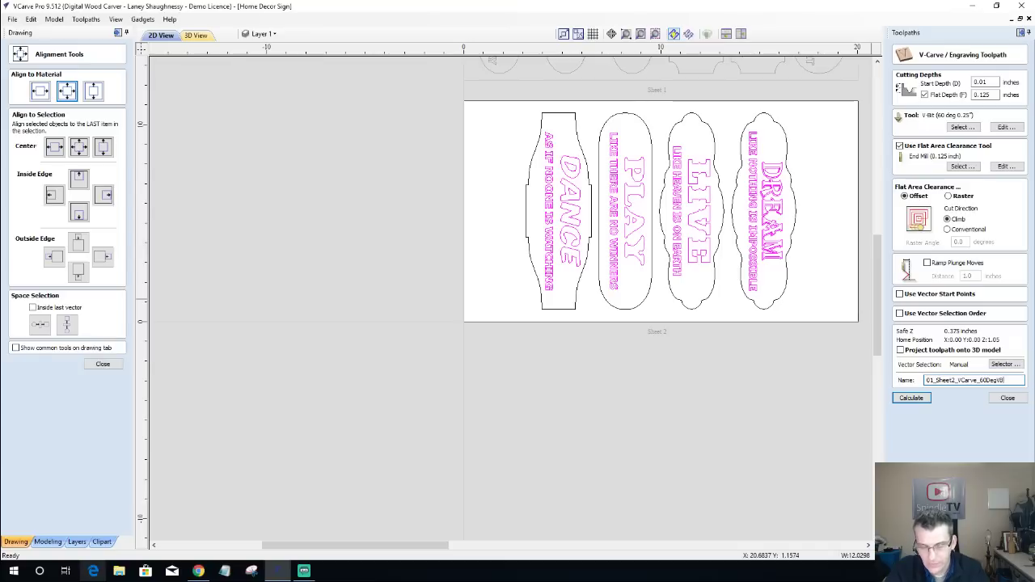
type("it")
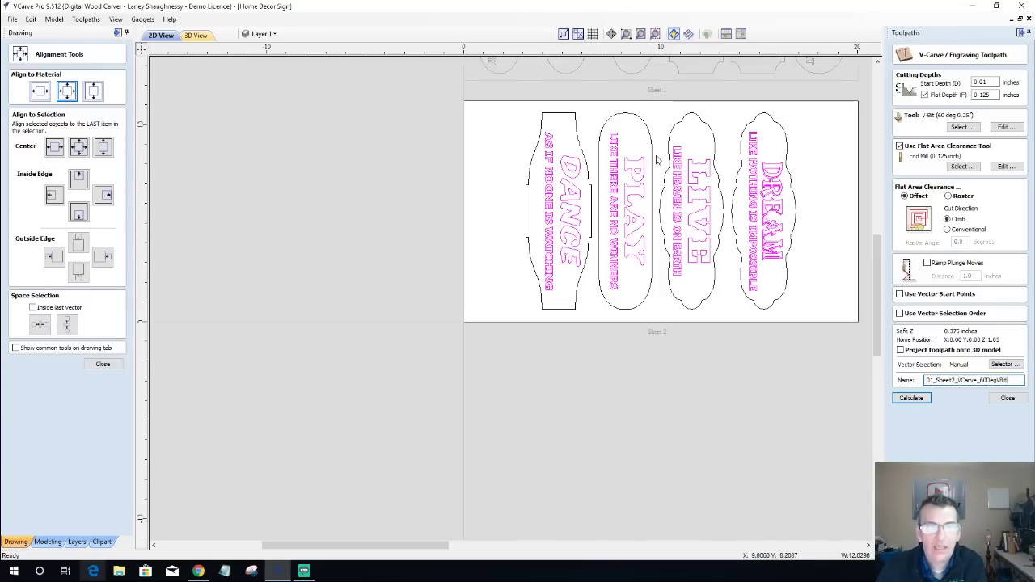
Drag vertical guides onto the sheet at about 2.8 in and 6.6 in, with the last at 17.1 in.
left_click_drag(877, 288, 877, 279)
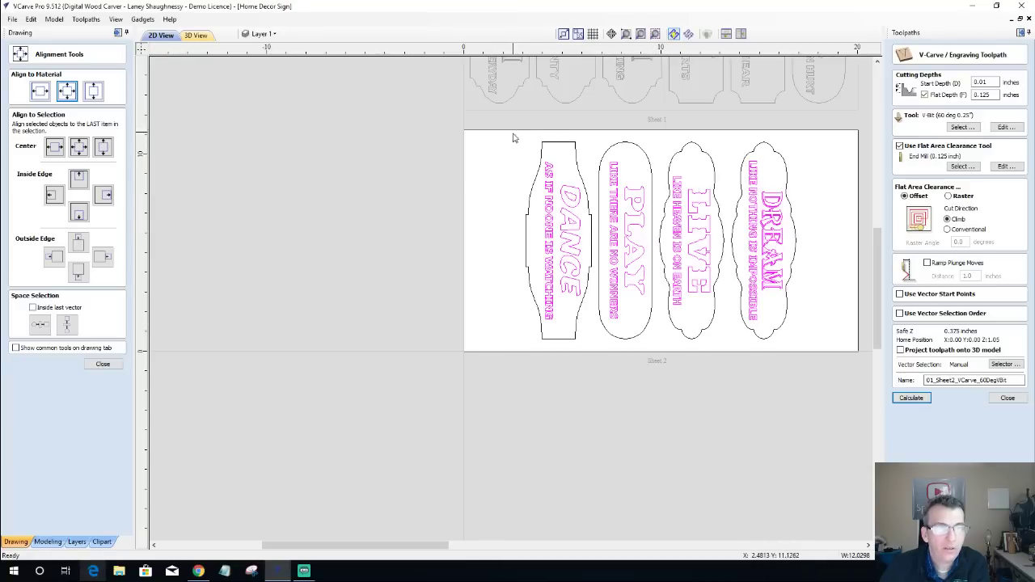
left_click_drag(161, 210, 515, 219)
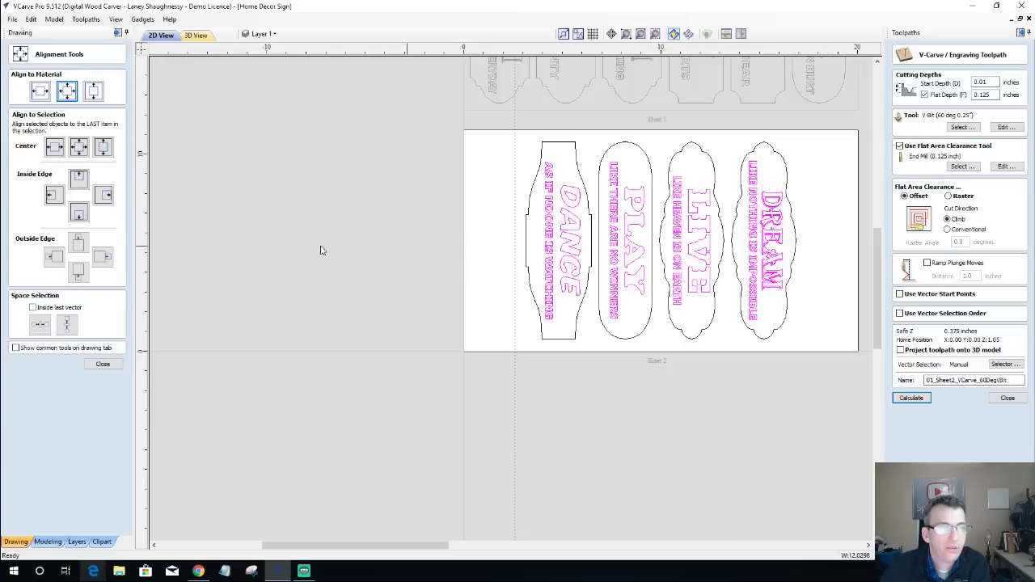
left_click_drag(144, 223, 593, 226)
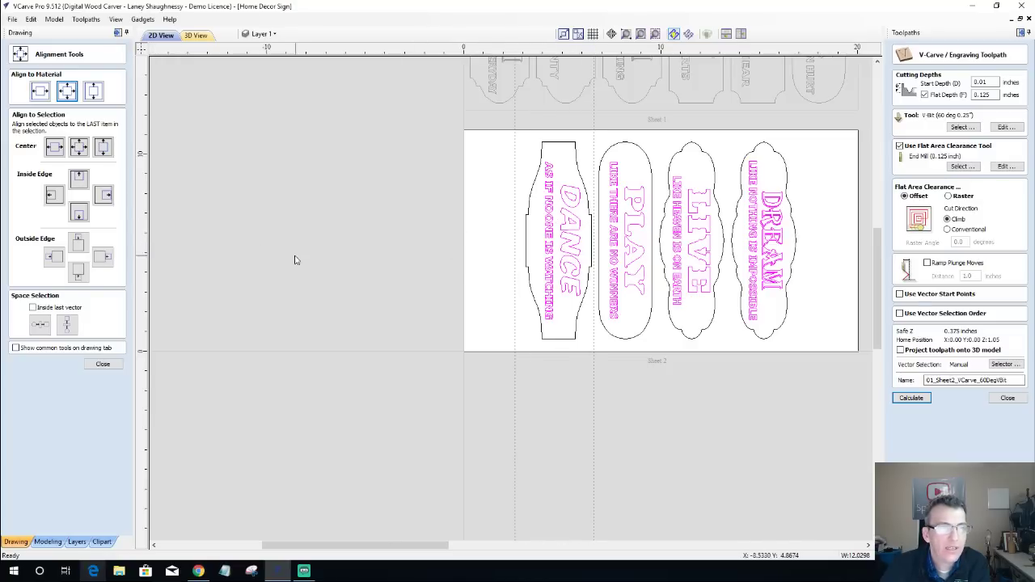
left_click_drag(144, 296, 656, 271)
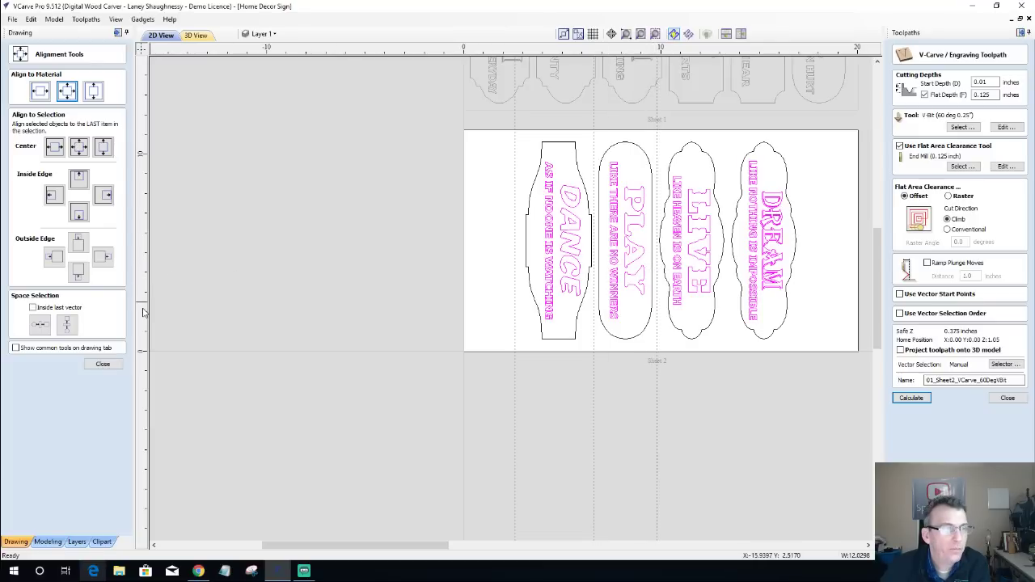
left_click_drag(145, 311, 727, 254)
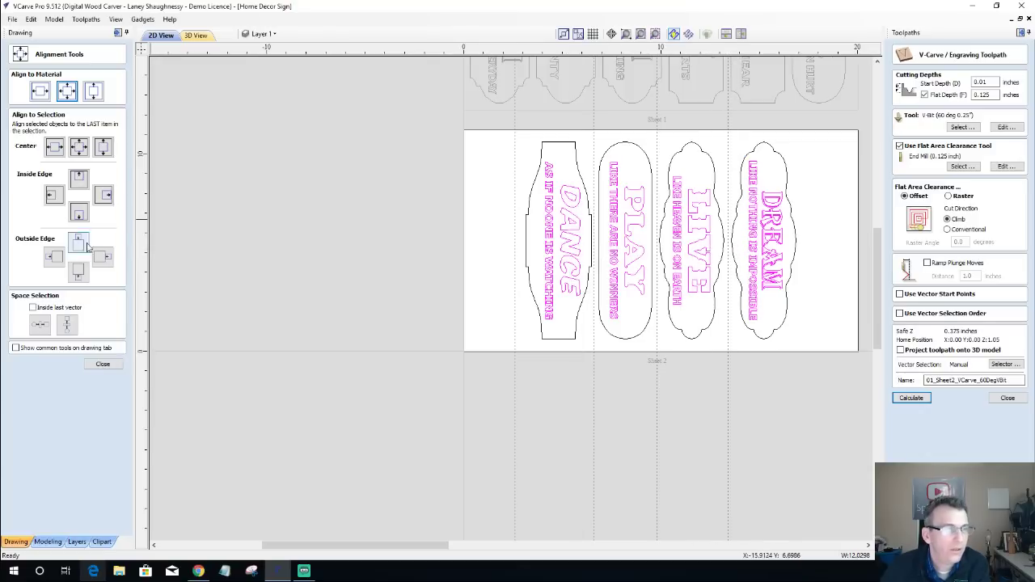
left_click_drag(145, 260, 801, 267)
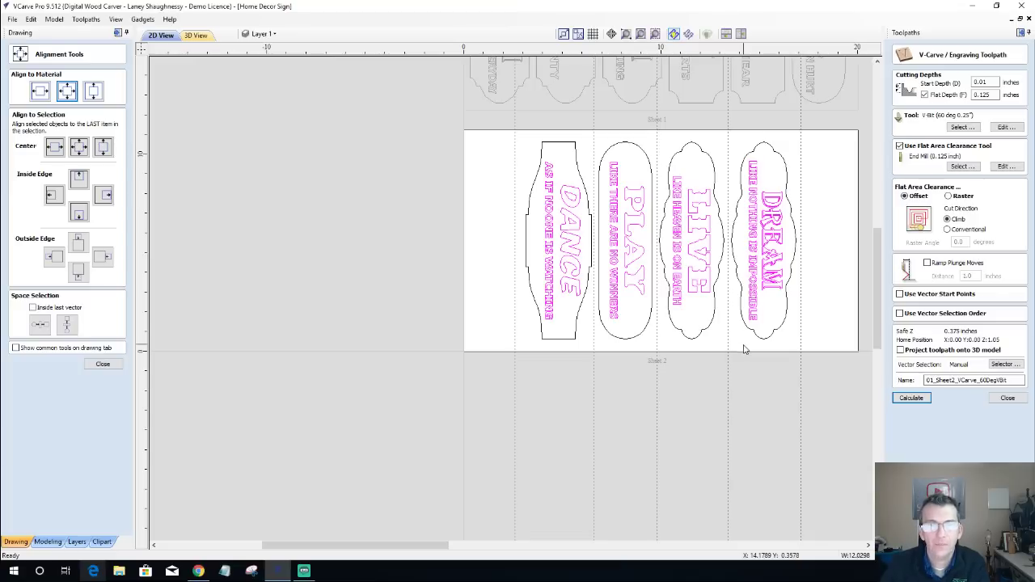
Calculate the lettering's V-carve toolpath, reset the 3D preview, and return to the 2D view.
left_click(915, 402)
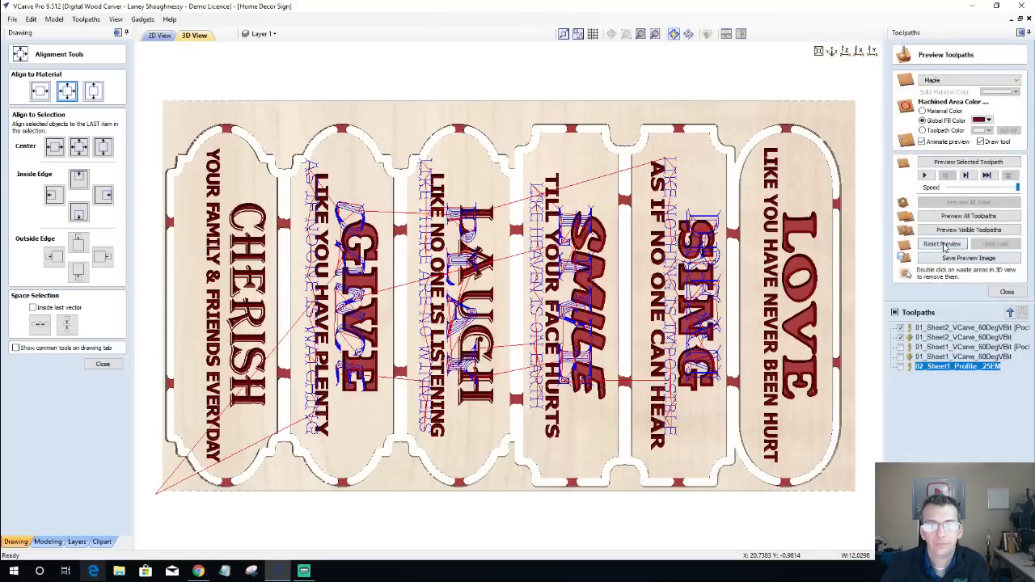
left_click(944, 246)
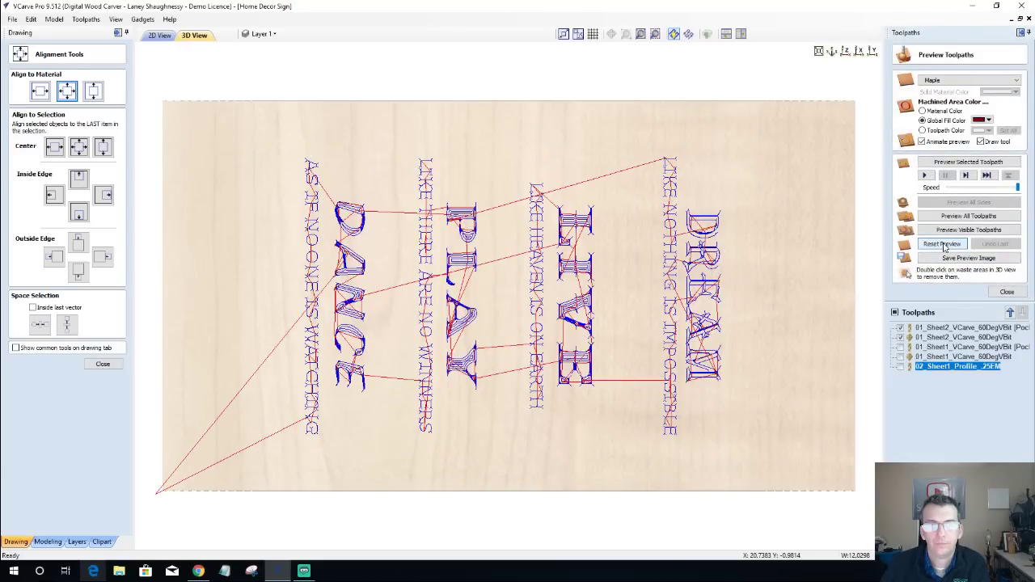
left_click(159, 34)
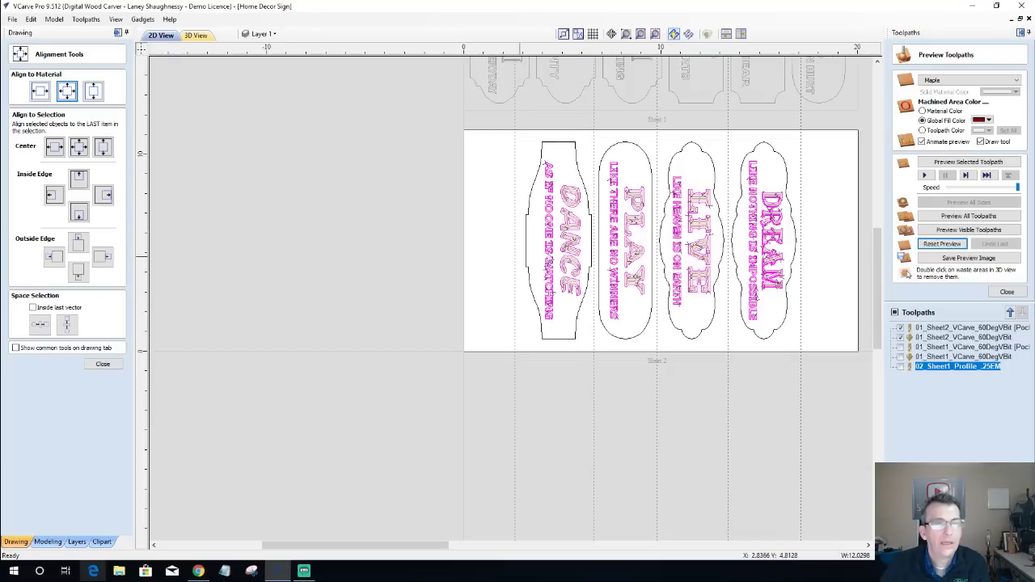
Select the DANCE, PLAY, LIVE and DREAM outlines and close the Alignment Tools.
left_click(535, 184)
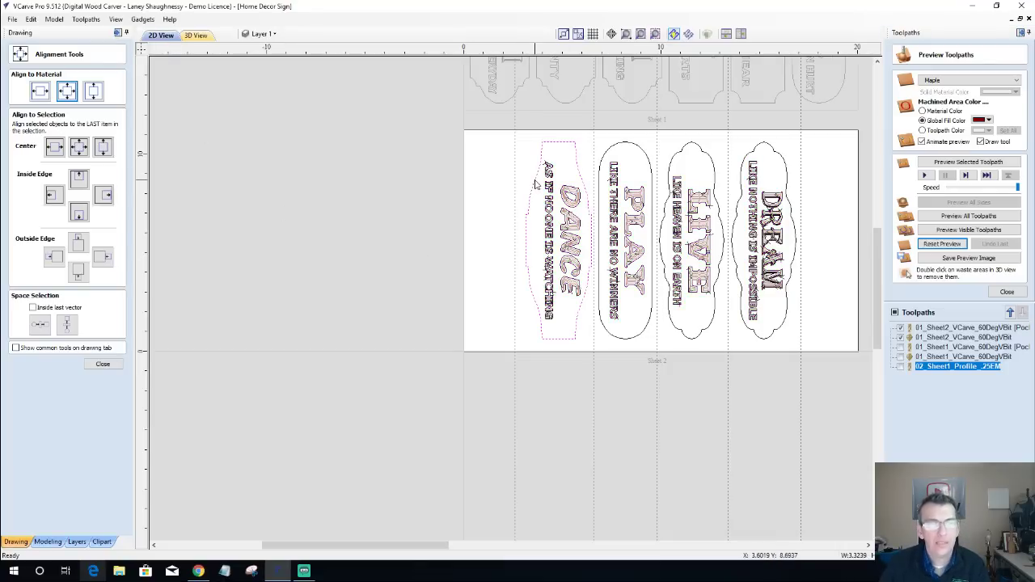
left_click(604, 161, "shift")
left_click(676, 160, "shift")
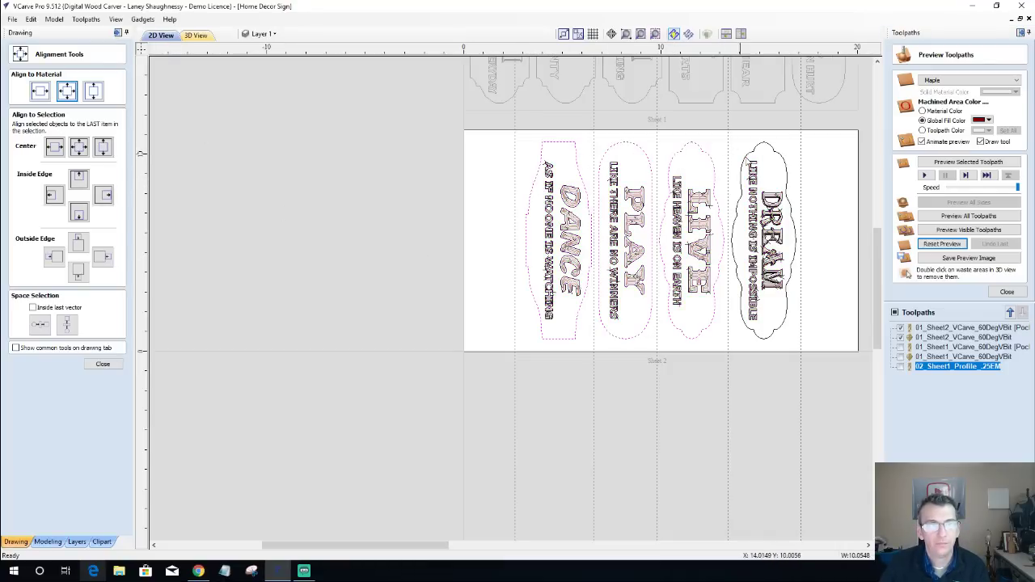
left_click(750, 165, "shift")
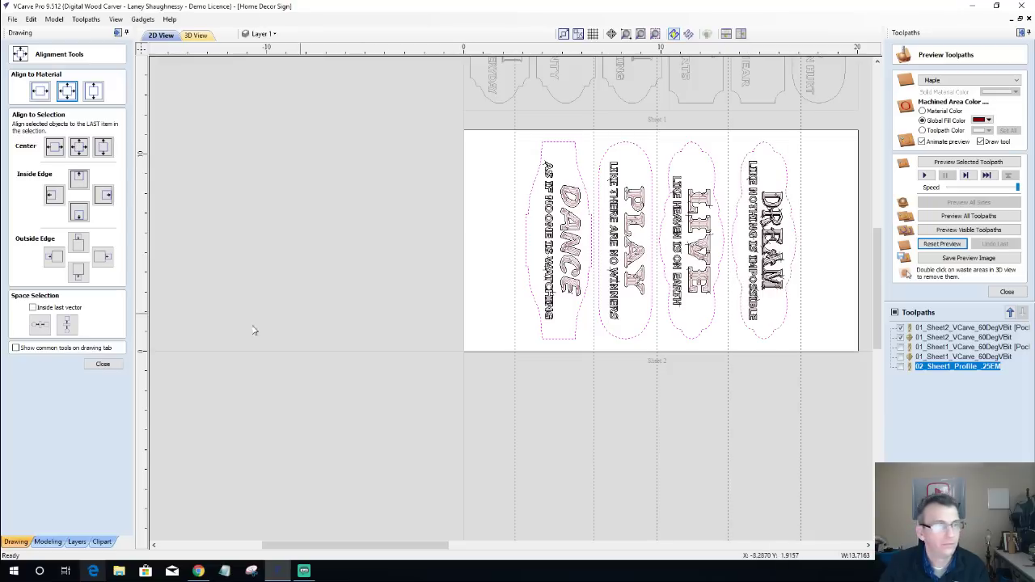
left_click(103, 363)
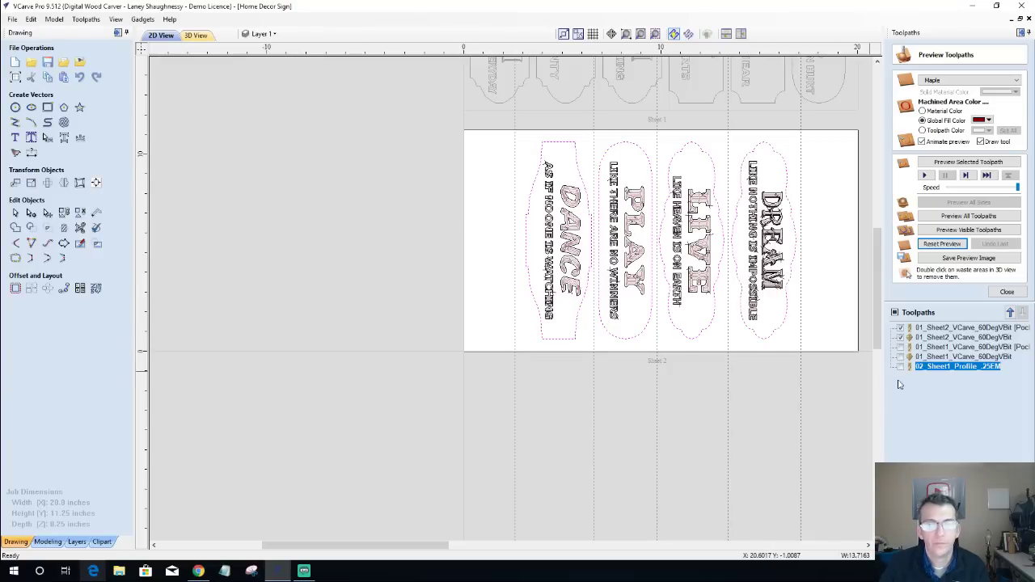
Start a 2D profile toolpath with Add tabs enabled, select the tab thickness, and go to Edit Tabs.
left_click(1006, 292)
left_click(900, 128)
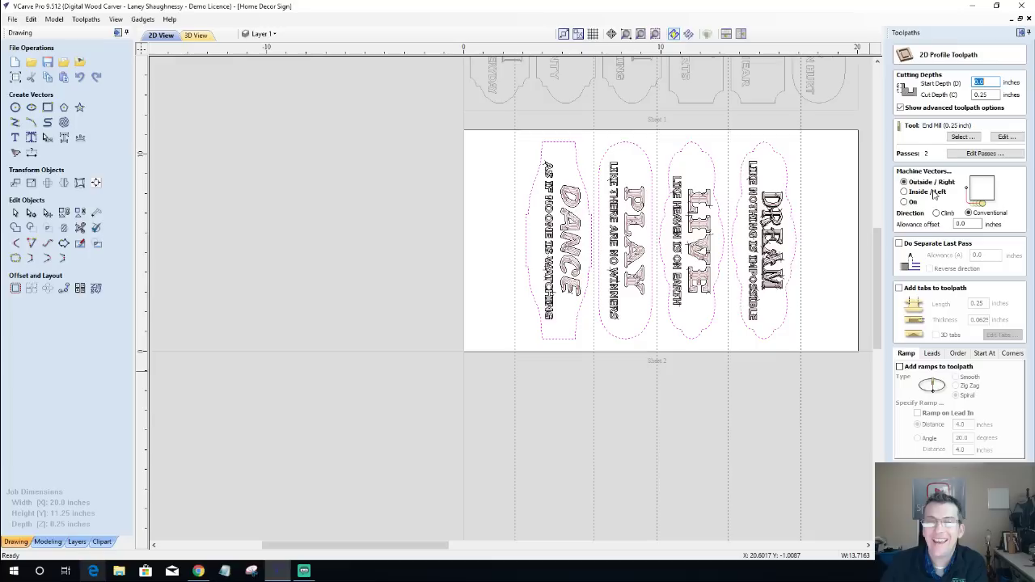
left_click(898, 290)
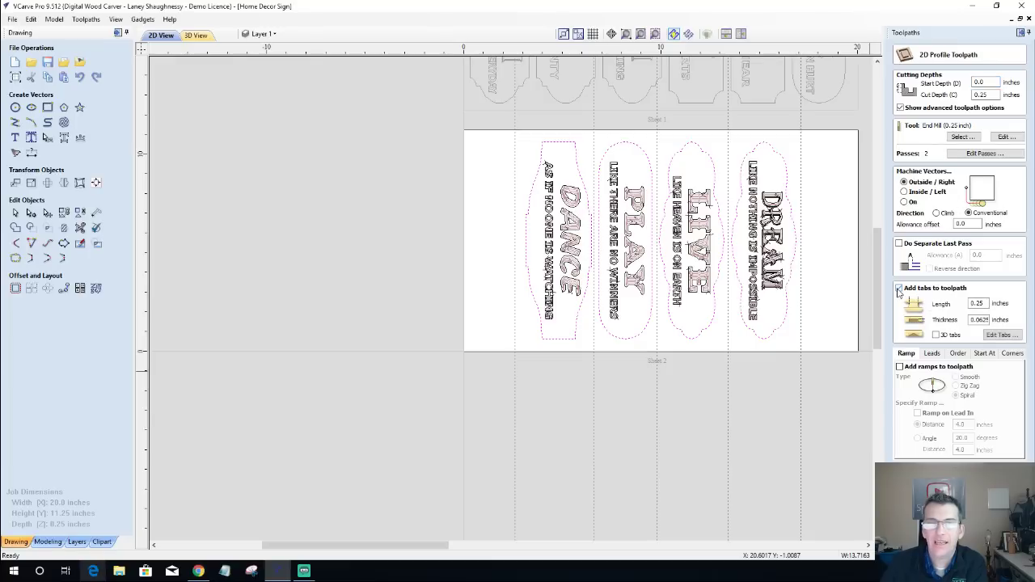
double_click(981, 320)
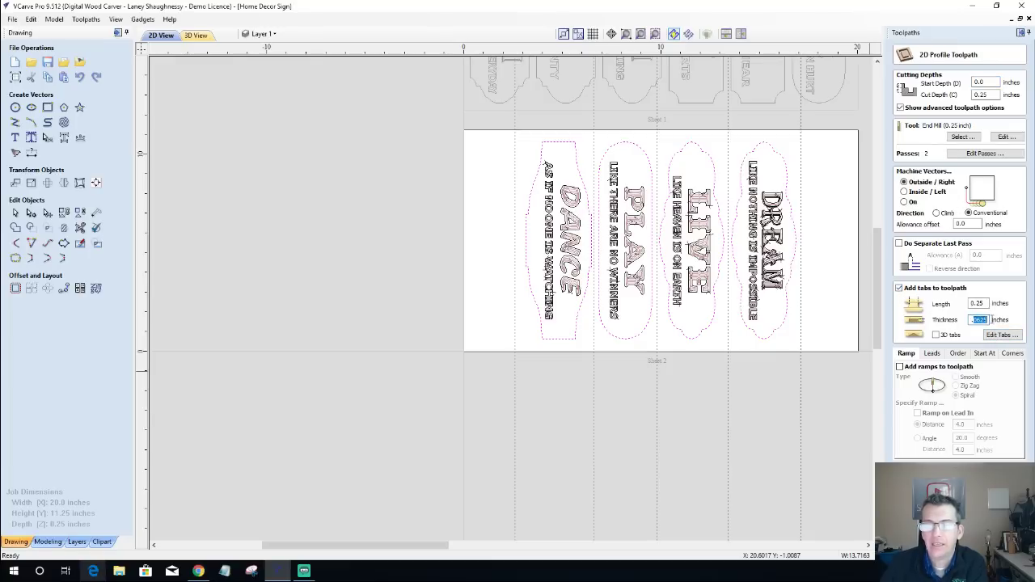
left_click(999, 336)
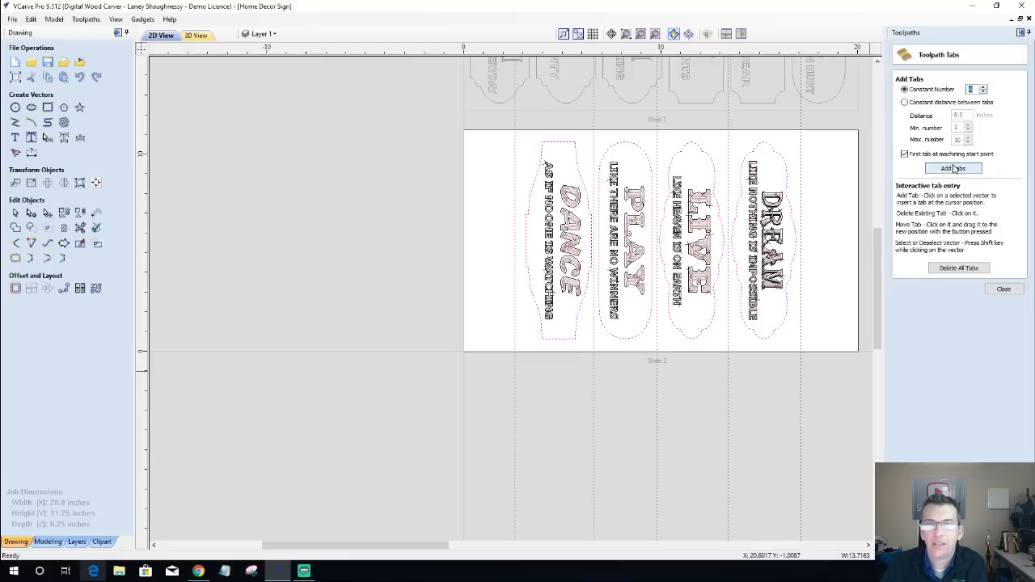
Add tabs without a start-point tab, add one on PLAY's left, and reposition the DANCE and PLAY tabs.
left_click(904, 154)
left_click(944, 168)
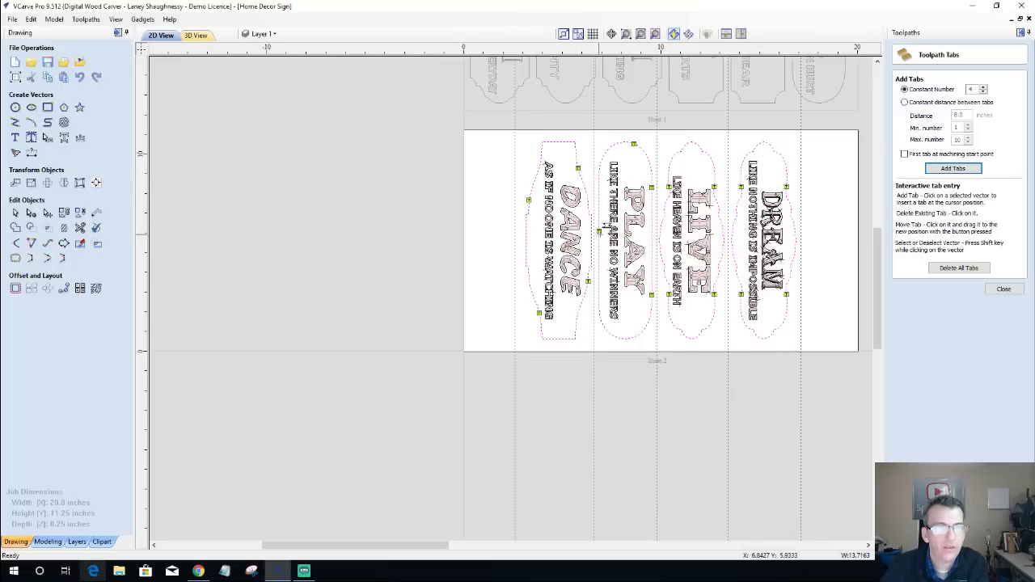
left_click(602, 170)
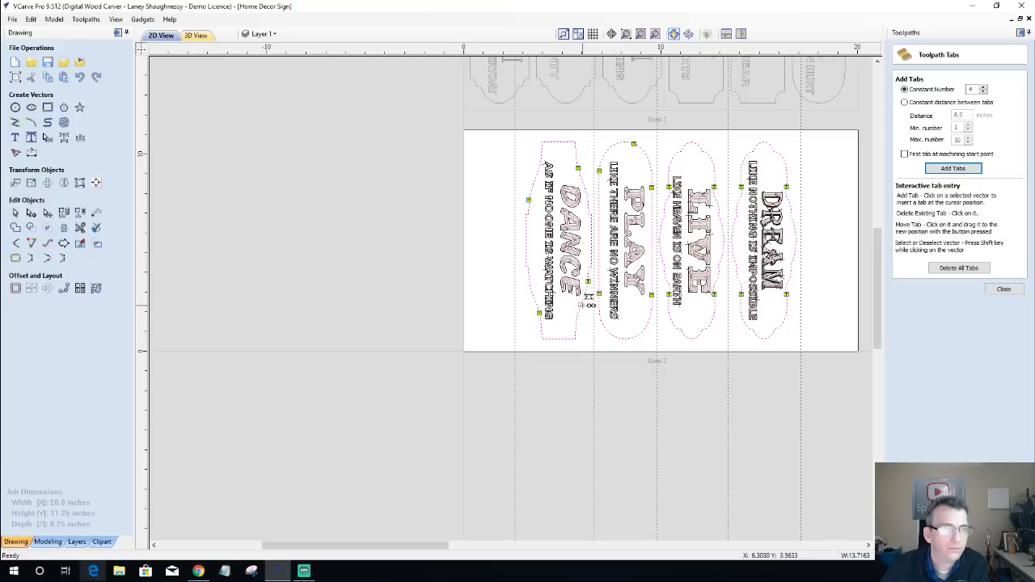
left_click_drag(588, 302, 589, 300)
left_click_drag(534, 196, 534, 189)
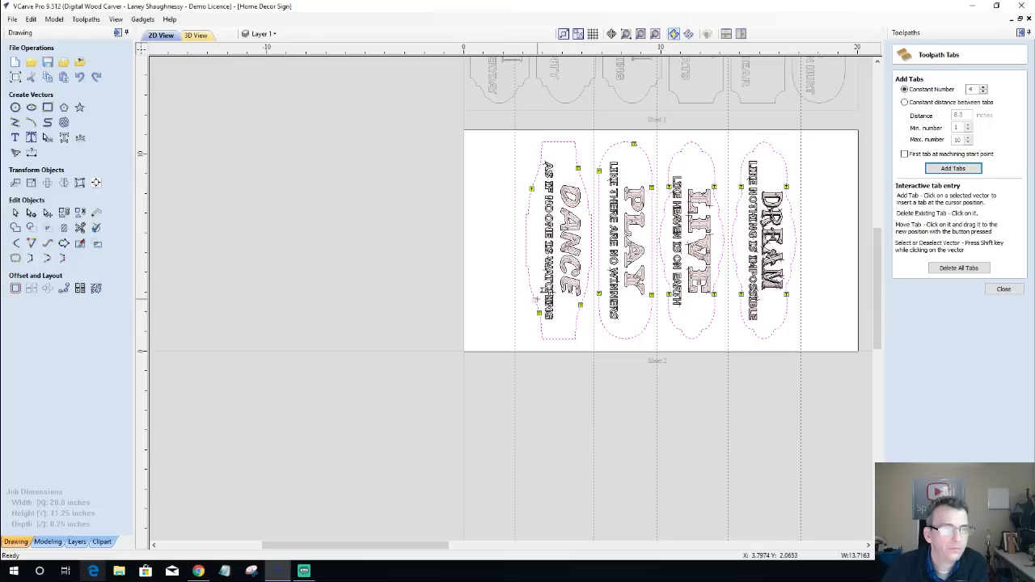
left_click_drag(538, 313, 534, 300)
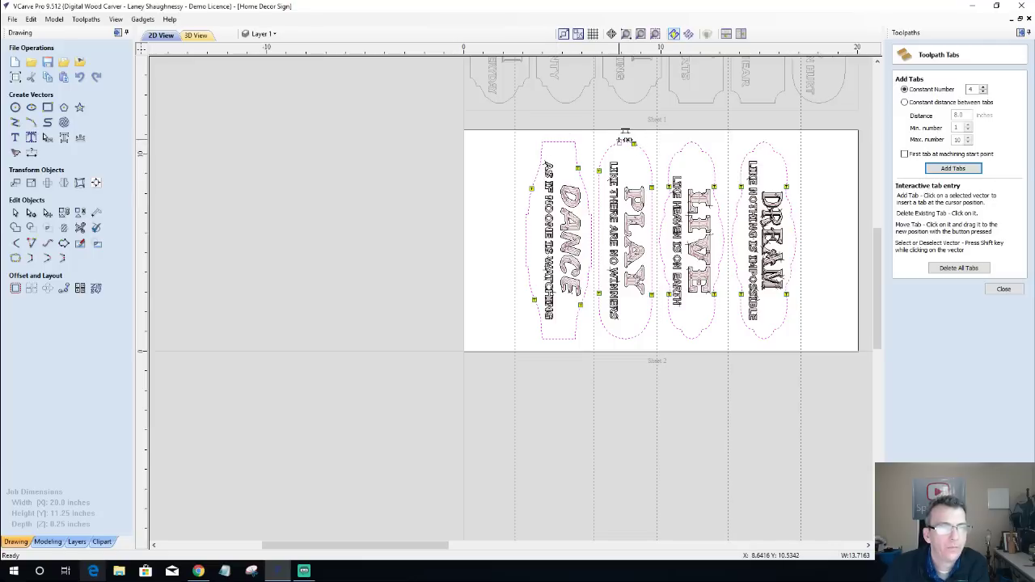
left_click_drag(634, 143, 624, 142)
Add a tab at the top and bottom of DANCE, PLAY, LIVE and DREAM, then close.
left_click(558, 141)
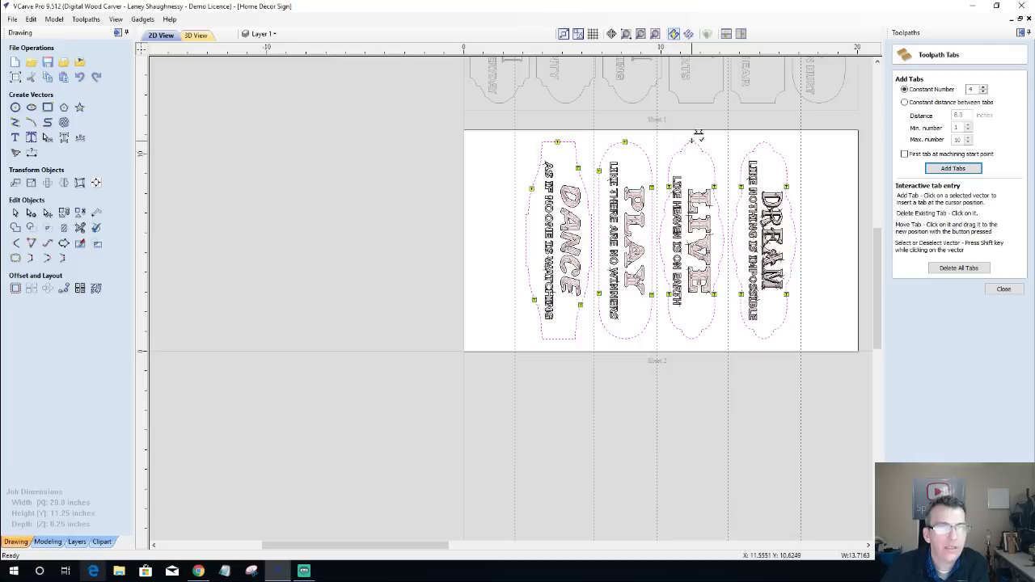
left_click(691, 141)
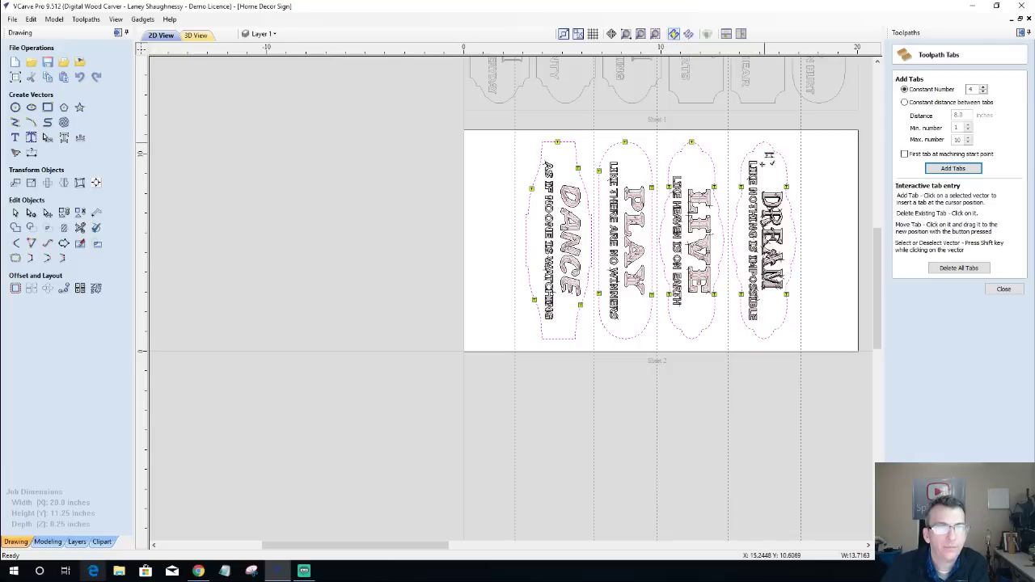
left_click(764, 142)
left_click(763, 337)
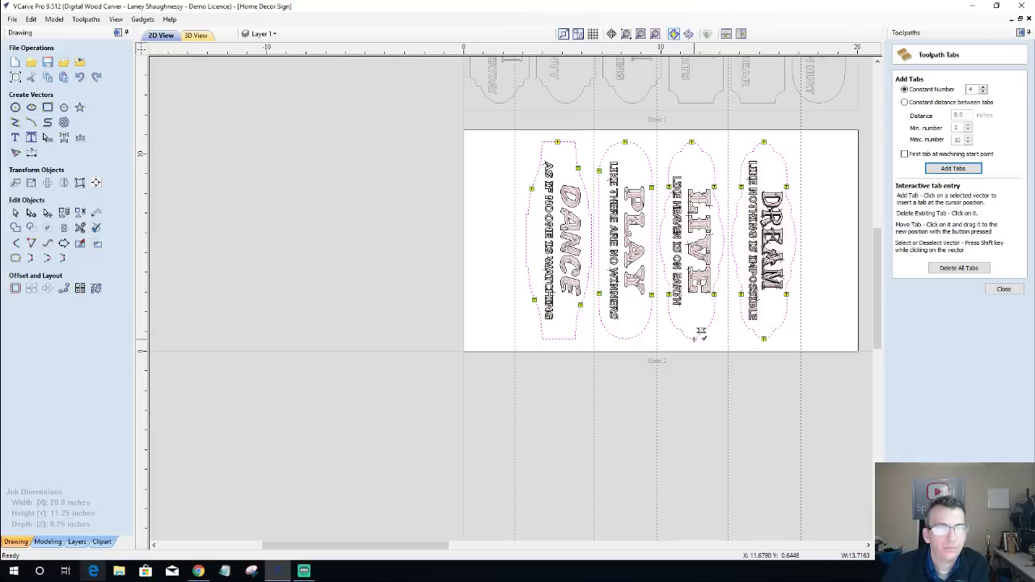
left_click(692, 338)
left_click(625, 338)
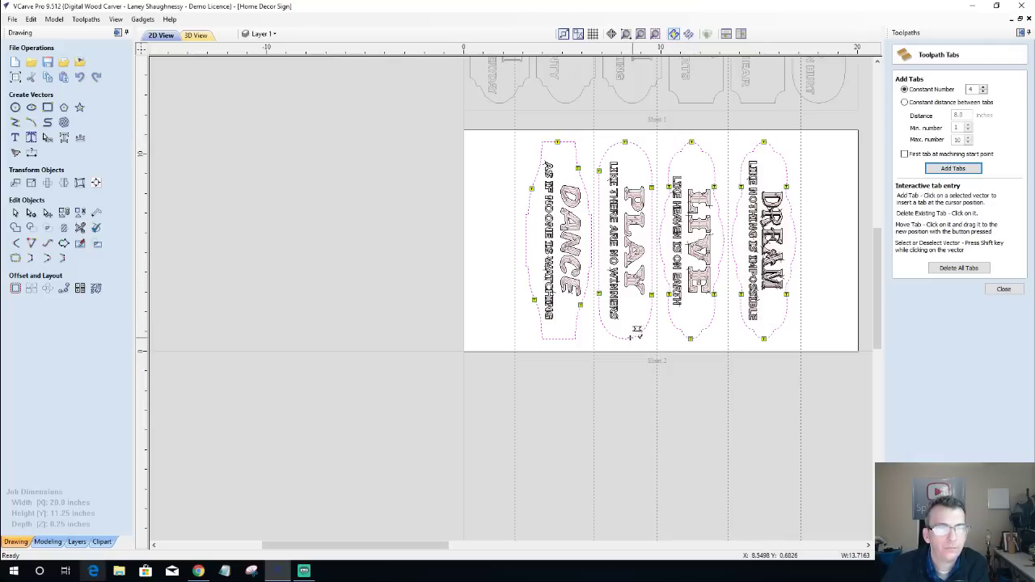
left_click(557, 338)
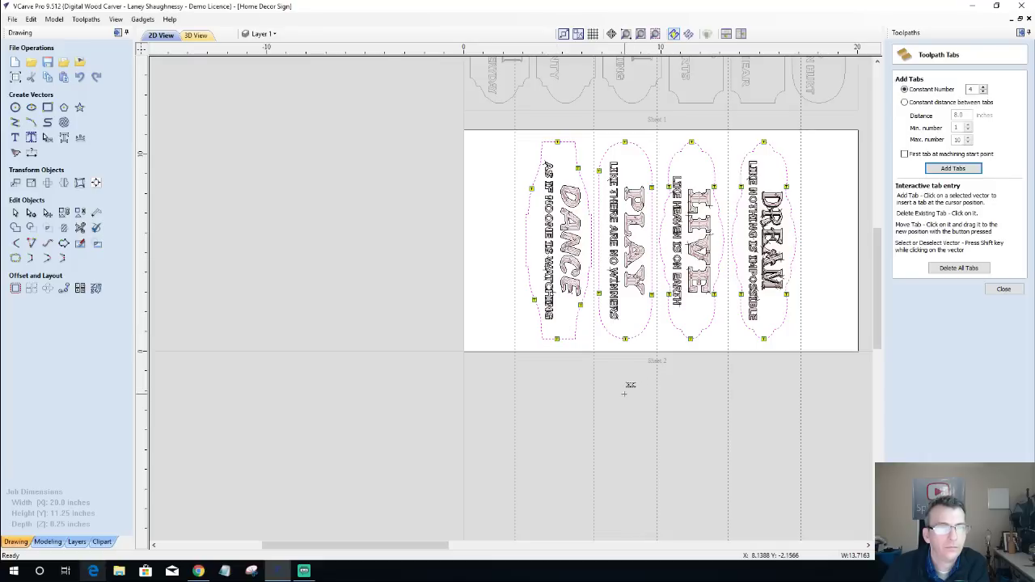
left_click(1002, 289)
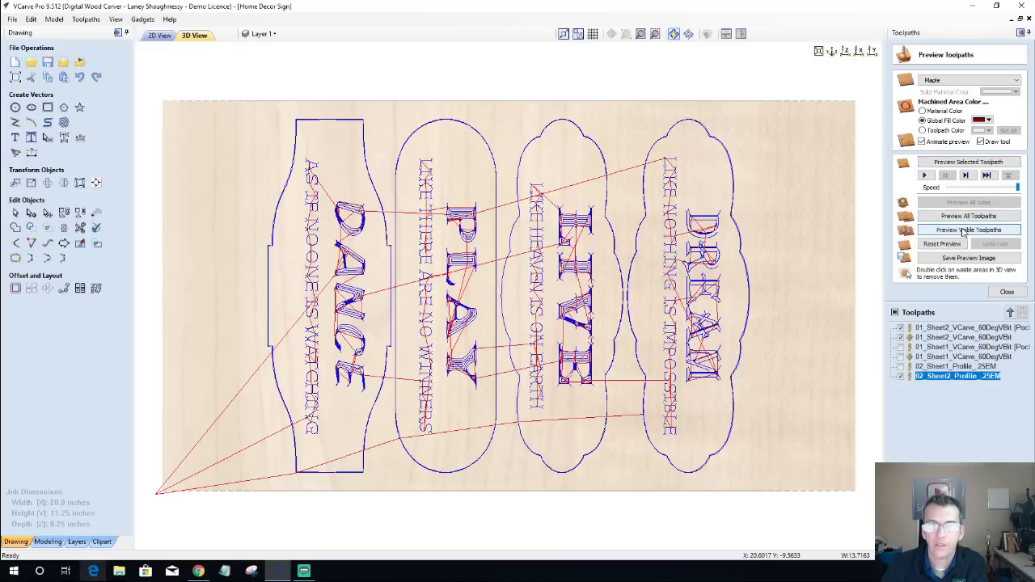
Preview the visible toolpaths carved in maple, zooming and panning to inspect the DREAM panel.
left_click(964, 232)
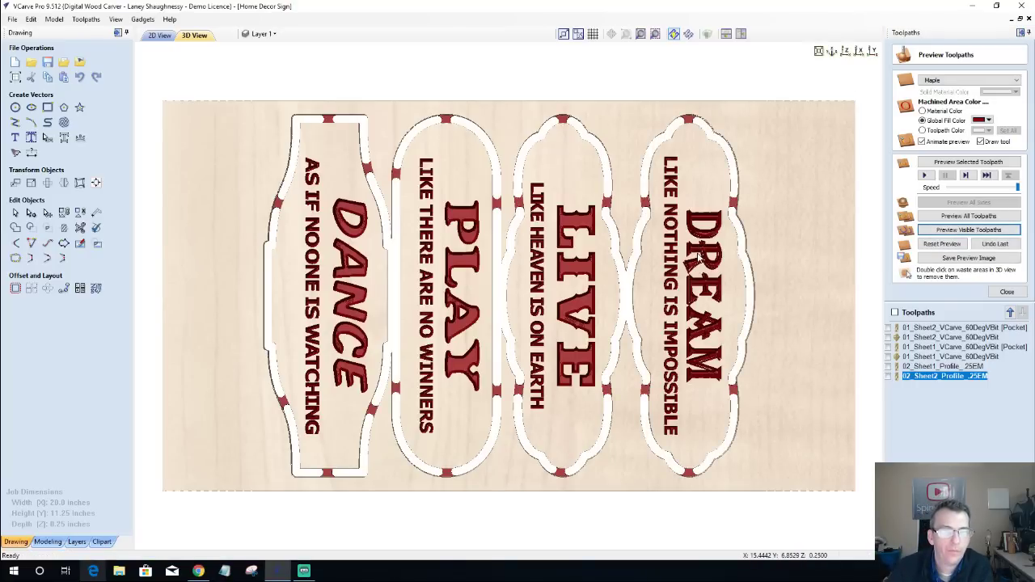
scroll(697, 257, "up", 5)
scroll(826, 234, "down", 3)
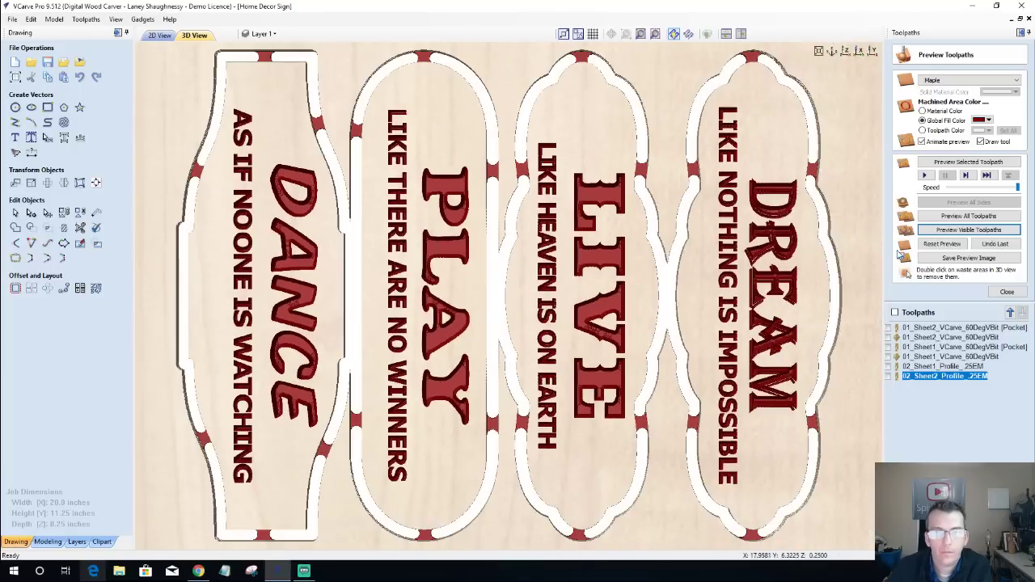
scroll(826, 234, "up", 3)
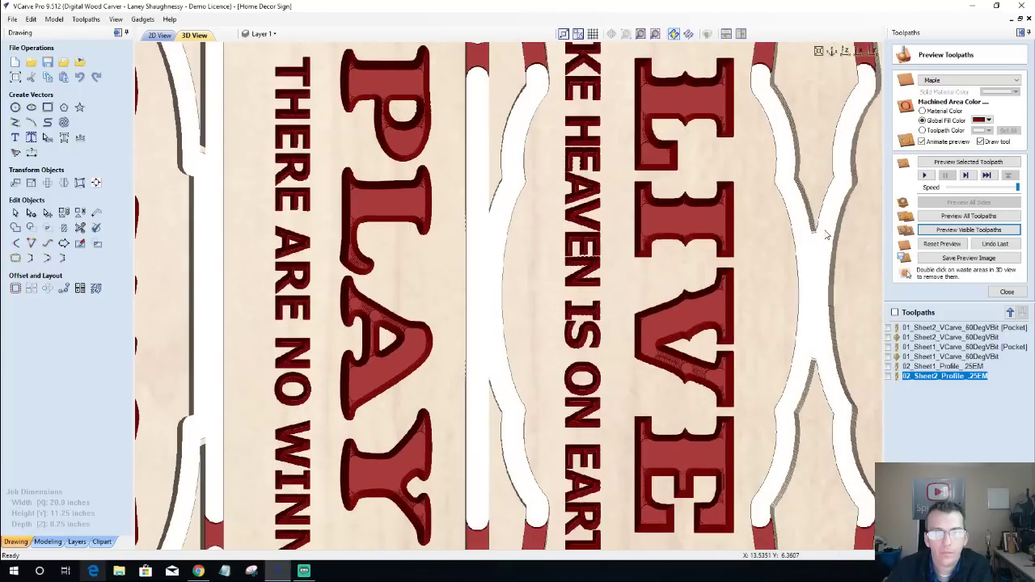
middle_click_drag(826, 234, 397, 238)
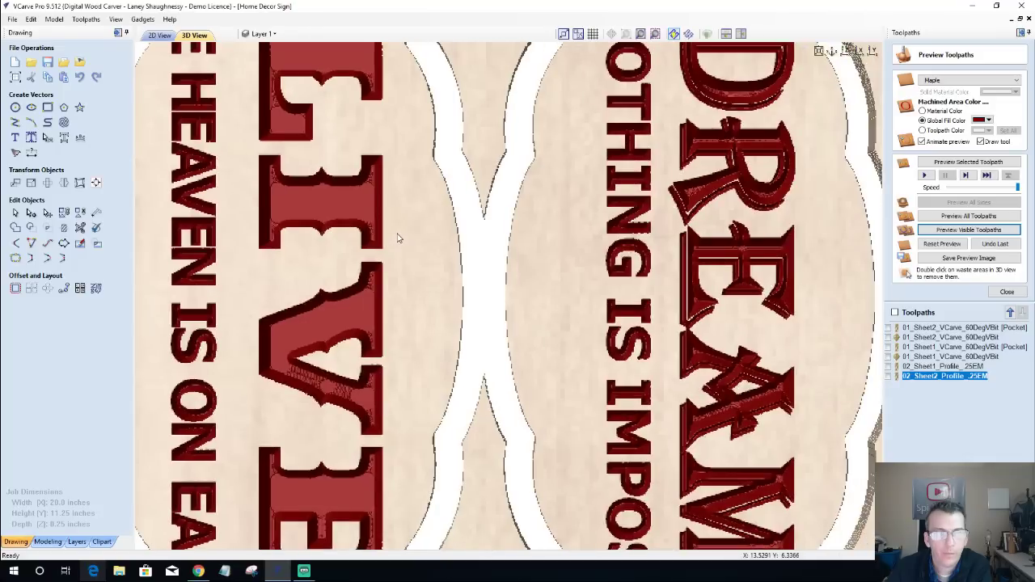
scroll(477, 250, "down", 1)
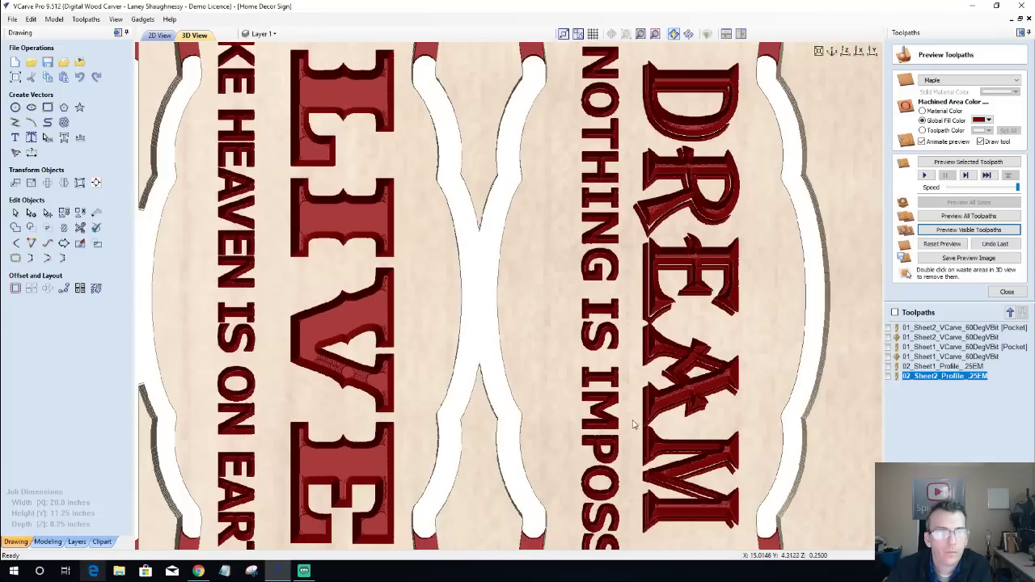
left_click(845, 51)
scroll(685, 281, "up", 3)
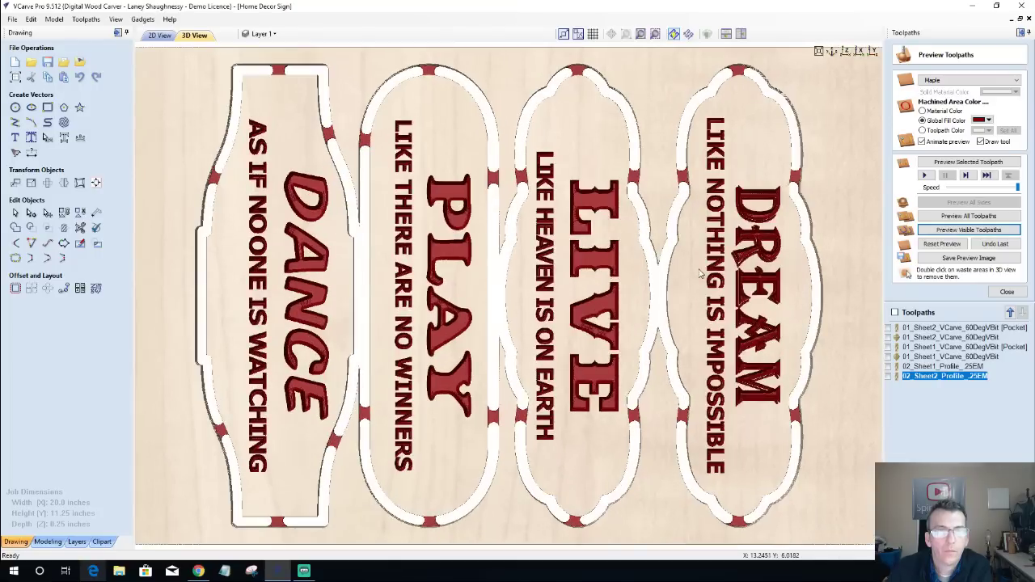
middle_click_drag(759, 243, 679, 307)
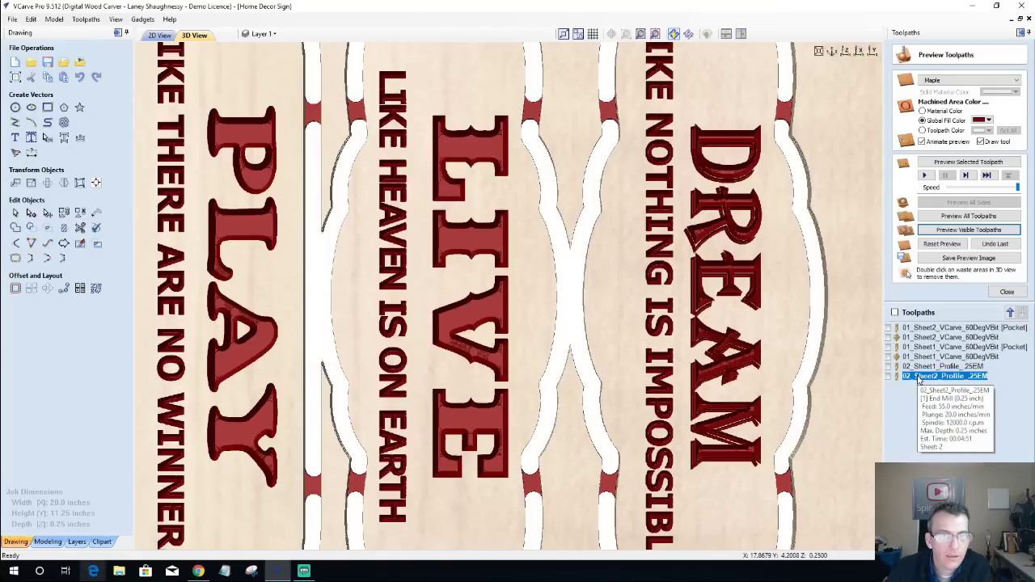
Review the profile and 01_Sheet2_VCarve_60DegVBit settings without changes, then bring up Preview Toolpaths.
double_click(917, 379)
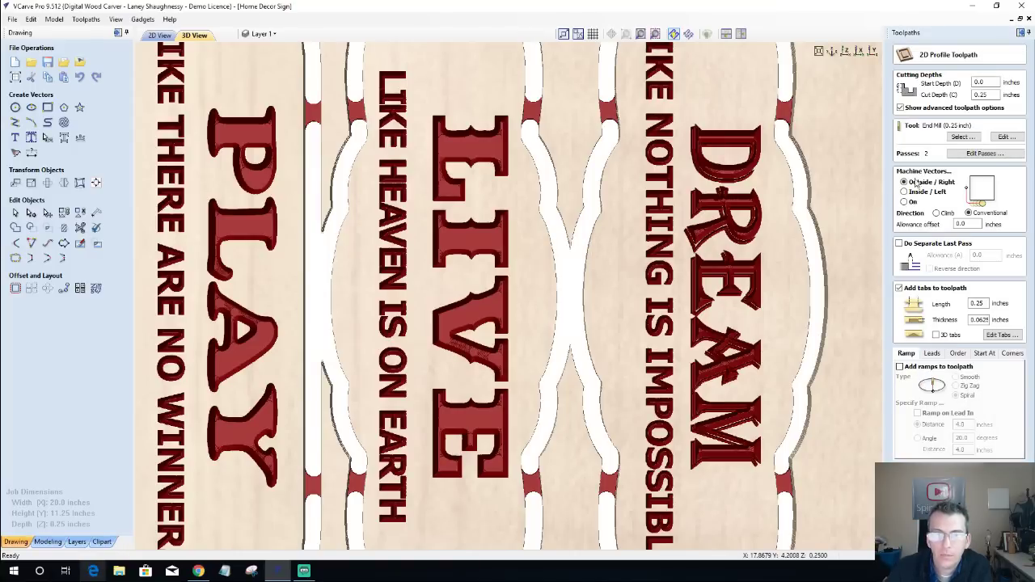
key("Escape")
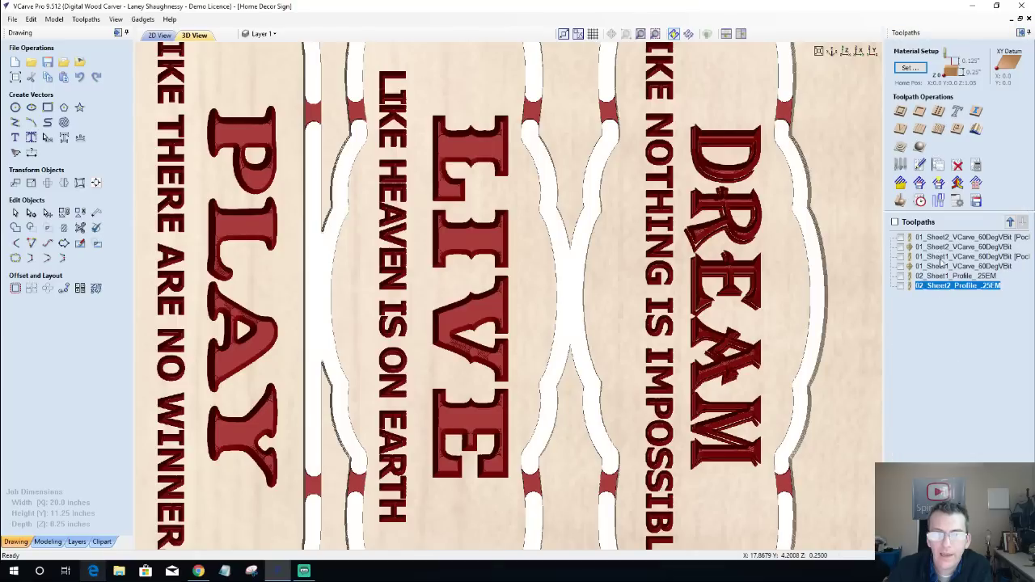
double_click(941, 238)
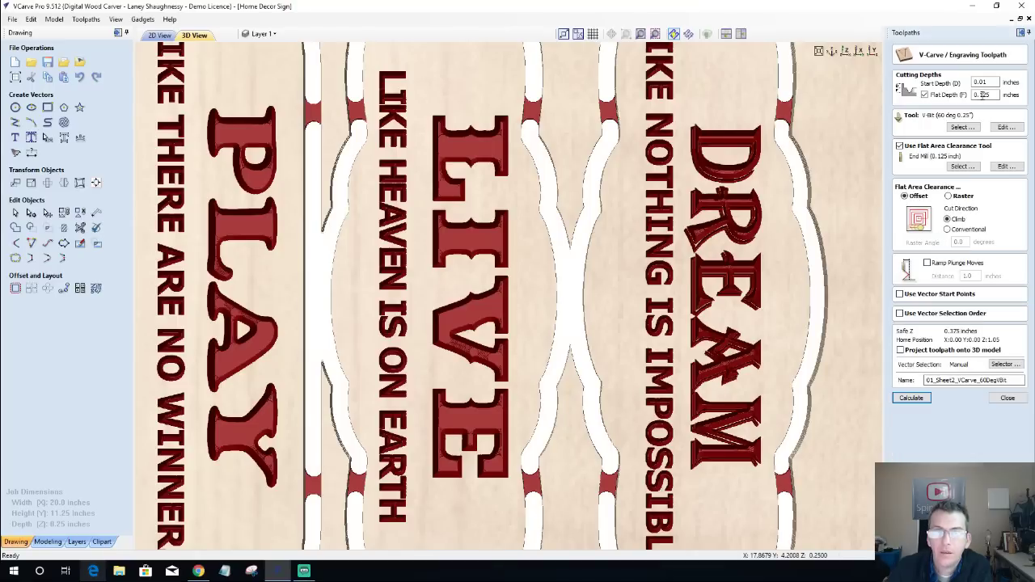
left_click(980, 82)
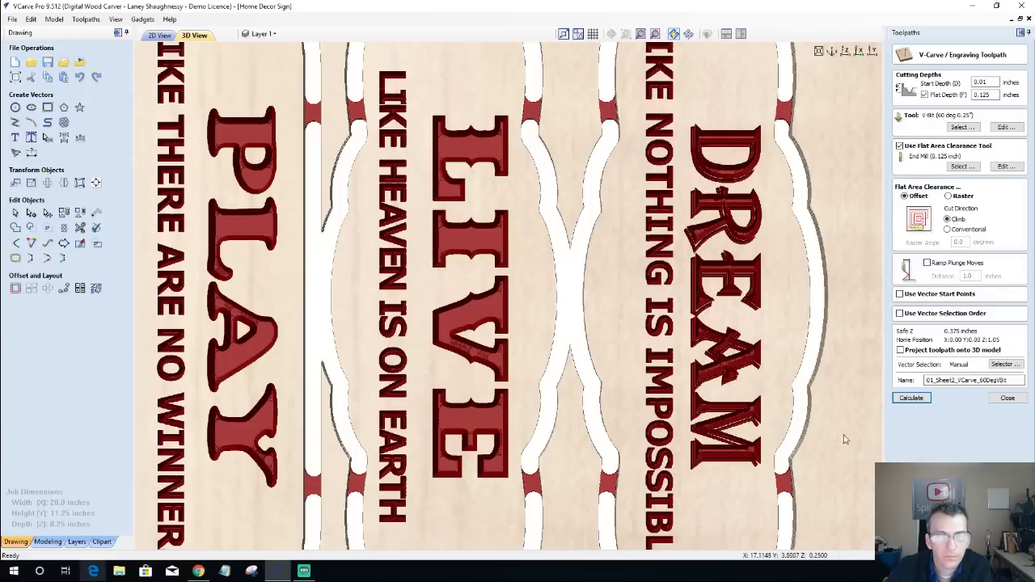
left_click(1007, 397)
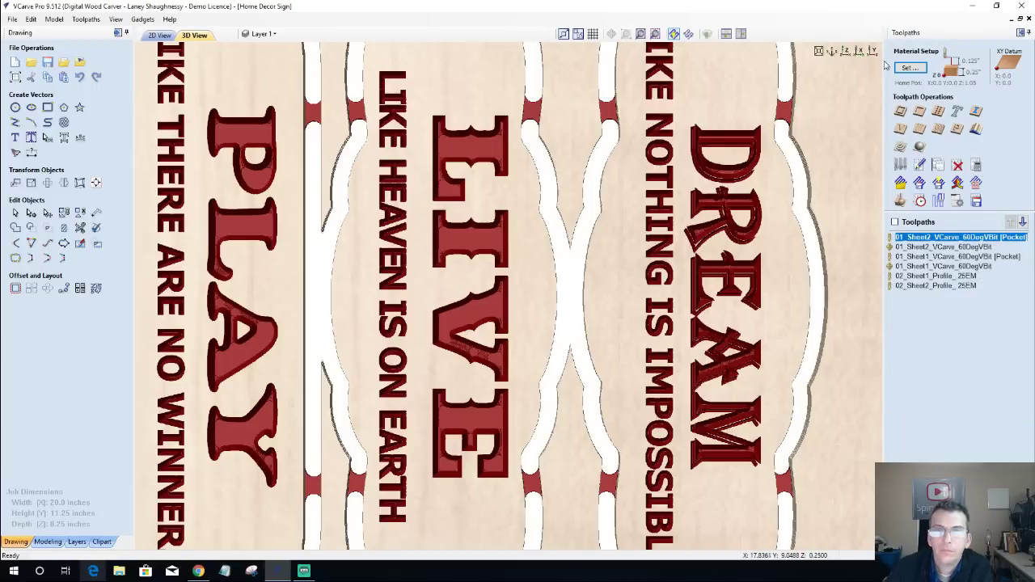
left_click(899, 201)
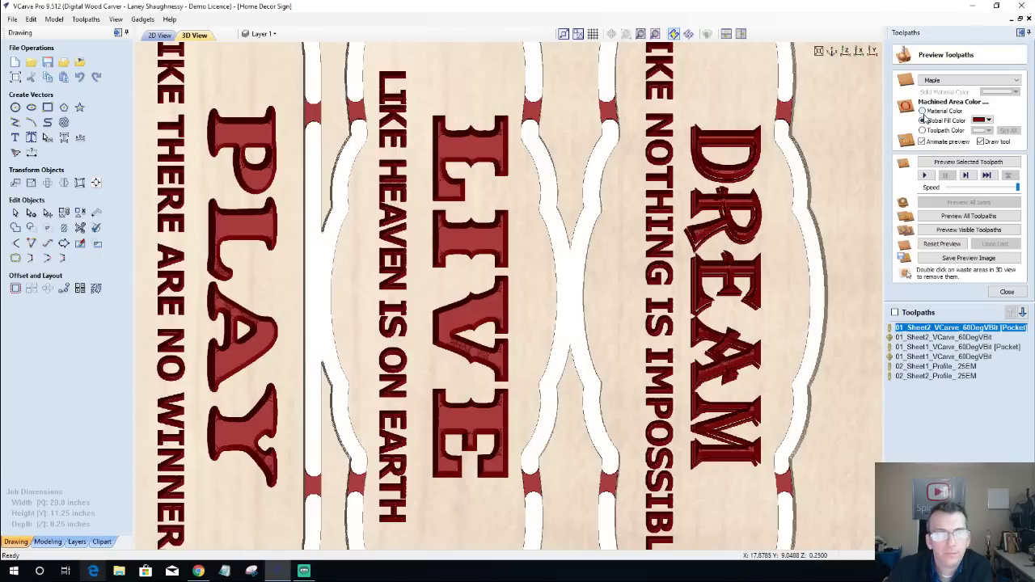
Show the carved signs in the maple material colour and zoom in to inspect them.
left_click(923, 113)
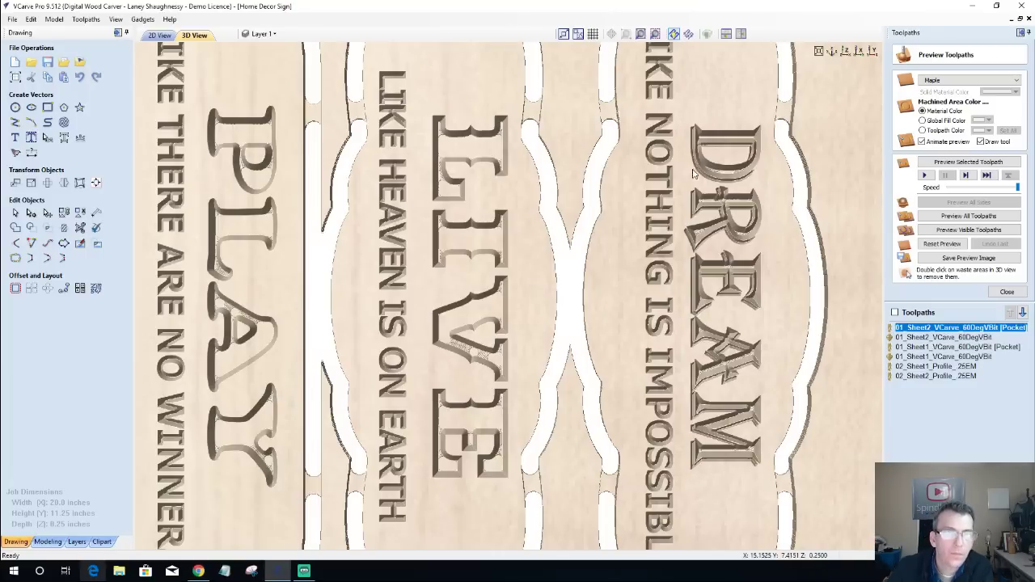
scroll(783, 315, "down", 6)
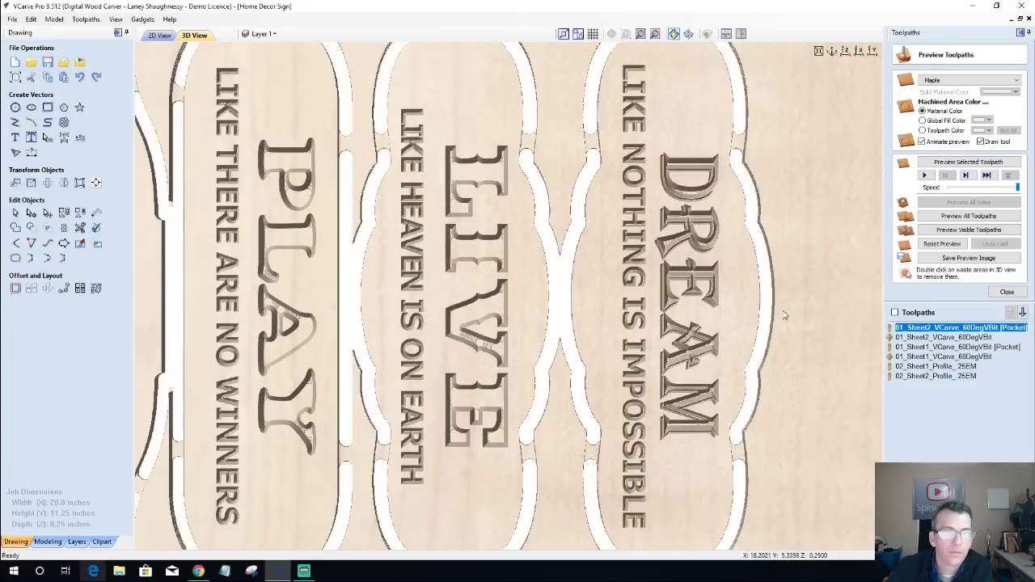
scroll(319, 363, "up", 2)
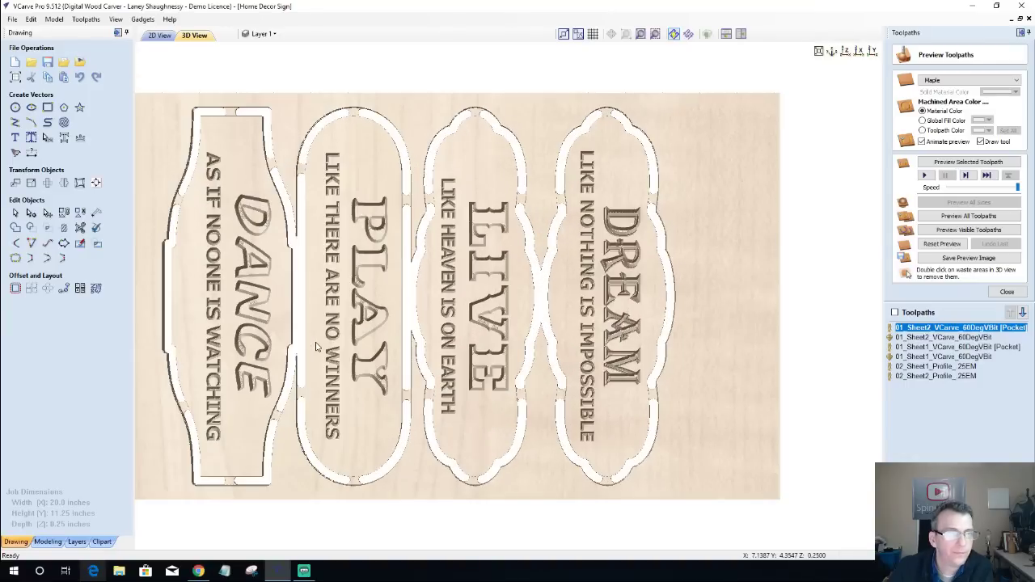
scroll(317, 346, "up", 1)
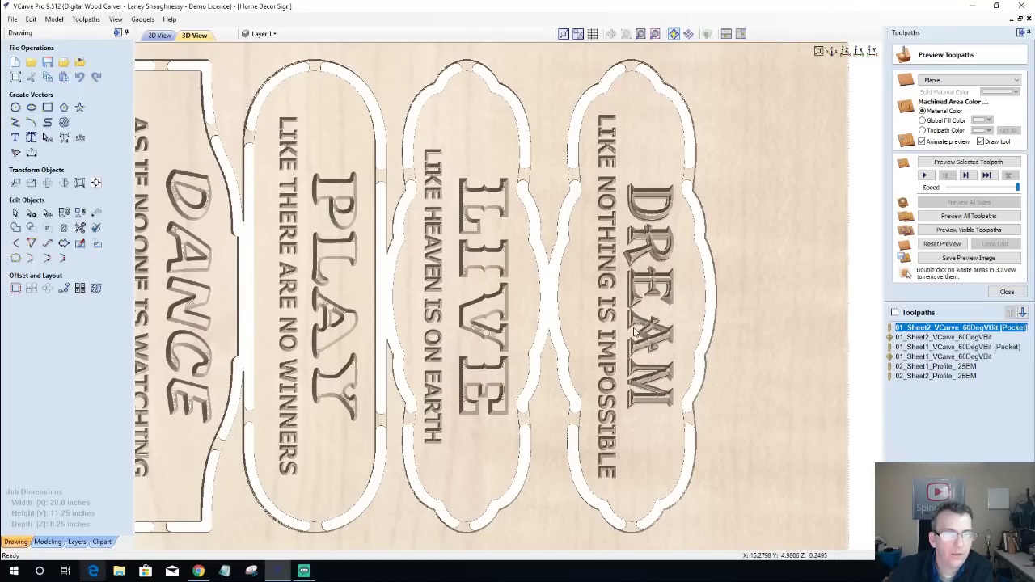
scroll(630, 368, "up", 3)
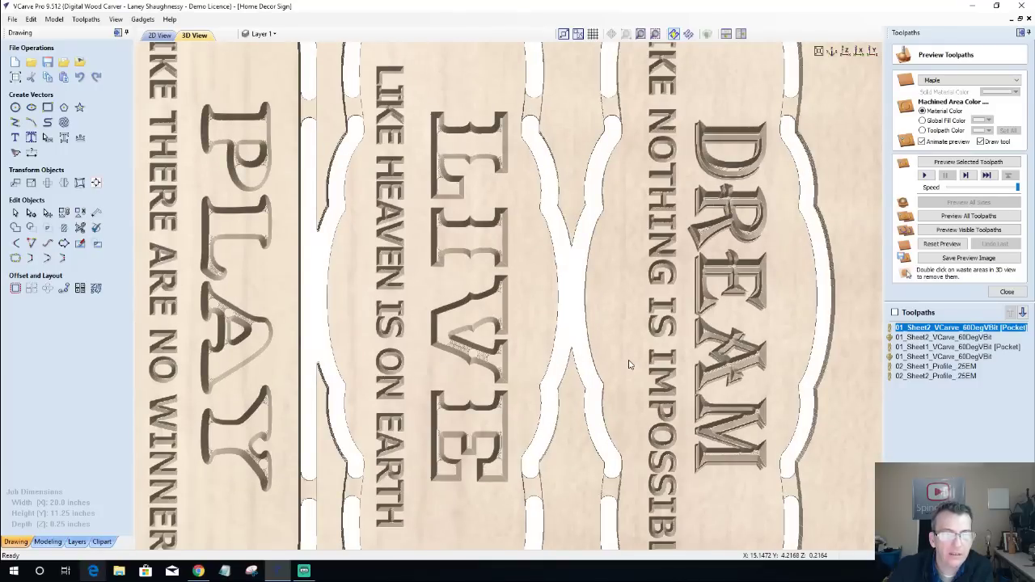
scroll(628, 364, "down", 5)
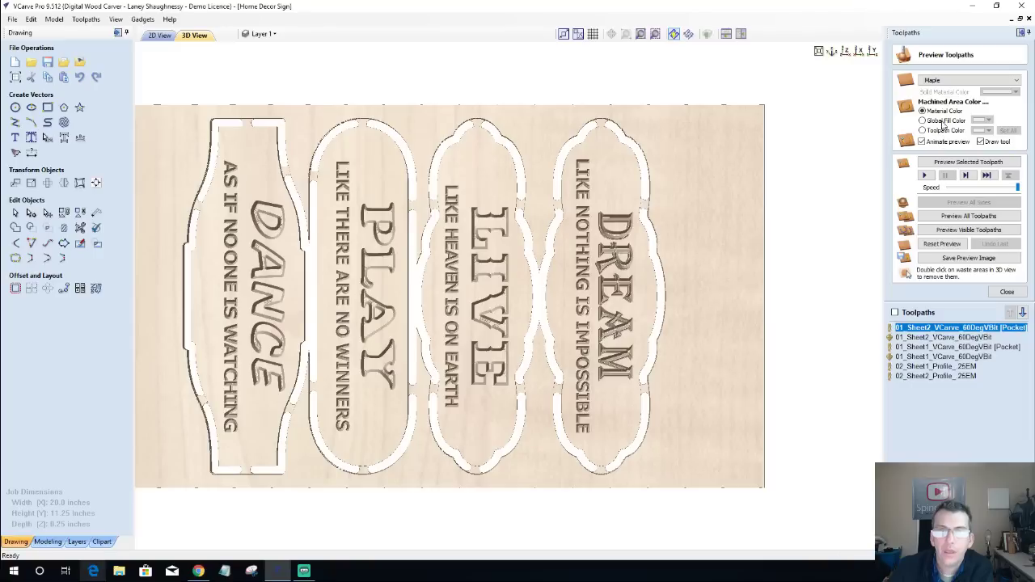
Switch to the red global fill, inspect DANCE and the other signs, then return to the 2D view.
left_click(940, 121)
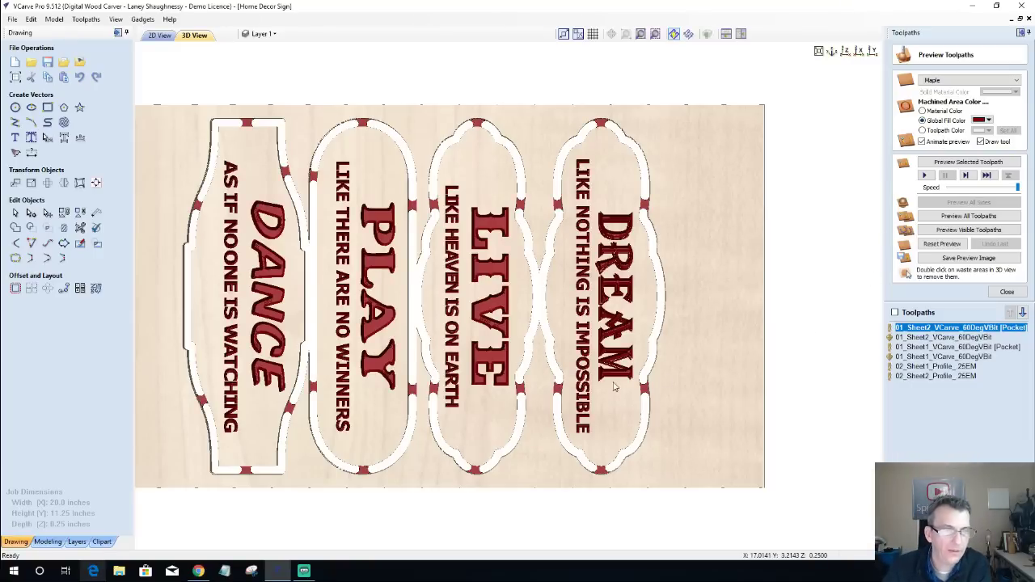
scroll(627, 384, "up", 4)
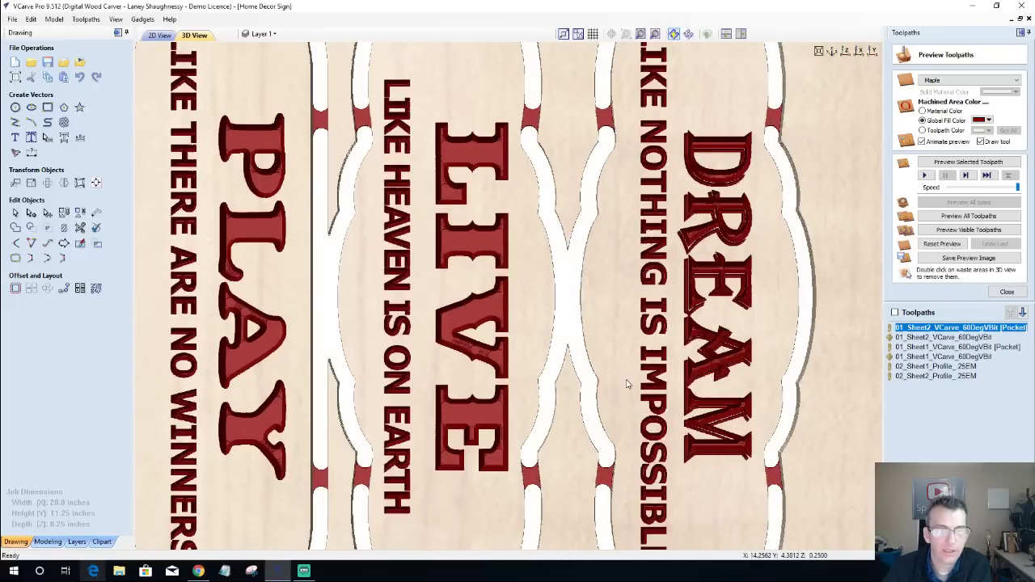
scroll(627, 383, "down", 1)
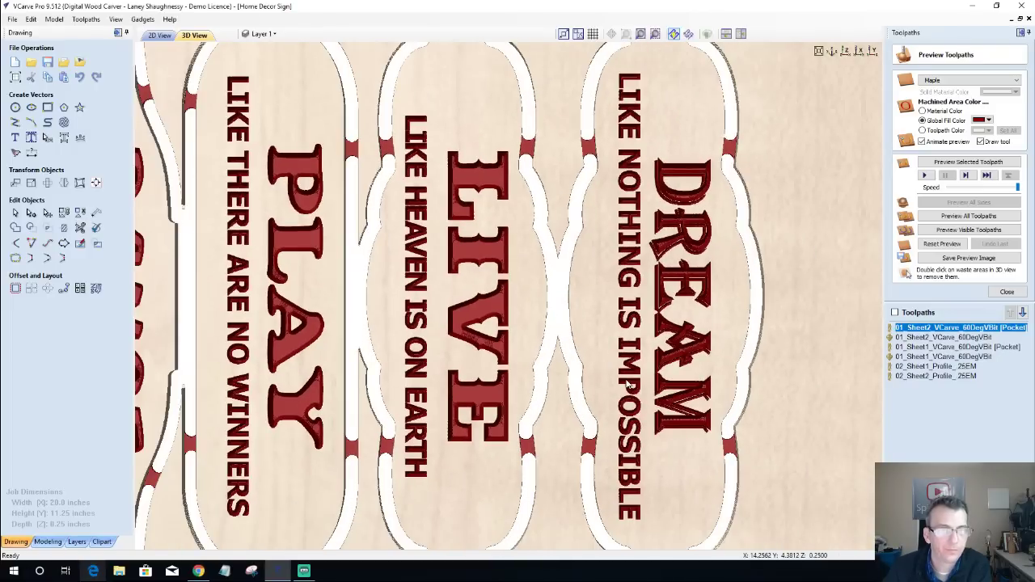
scroll(626, 384, "down", 2)
middle_click_drag(465, 269, 557, 269)
scroll(557, 270, "up", 3)
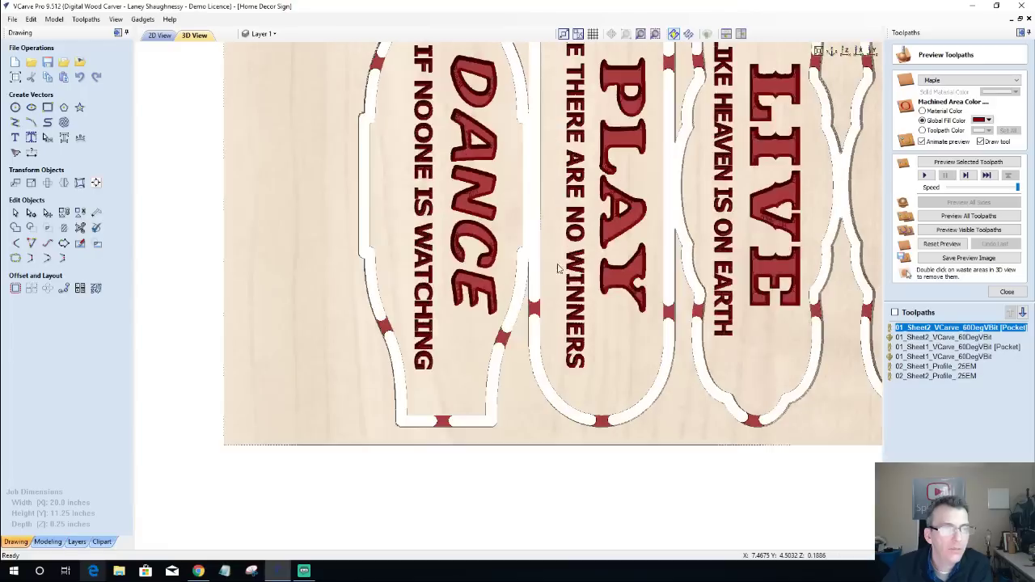
scroll(556, 270, "down", 5)
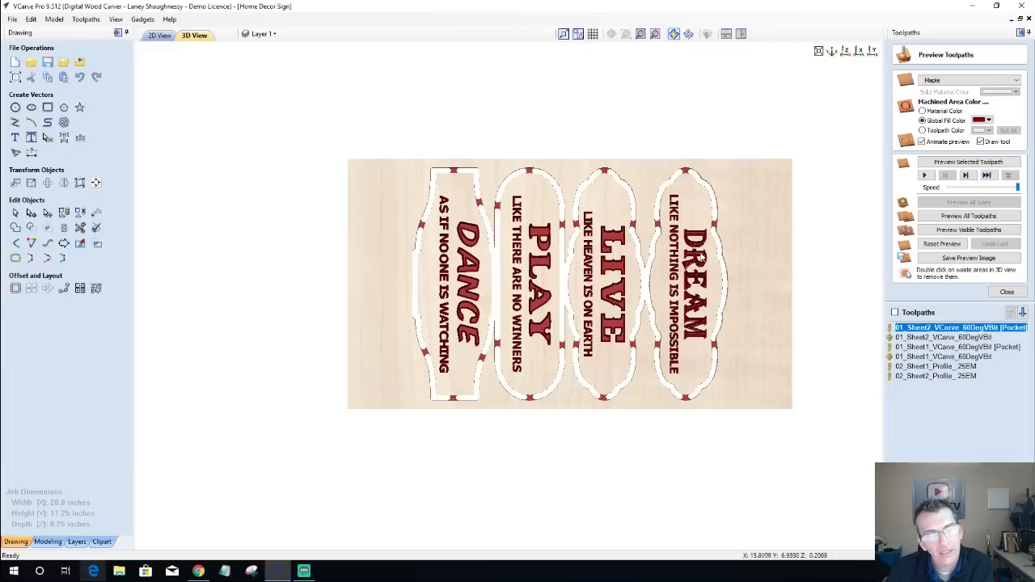
scroll(694, 253, "up", 4)
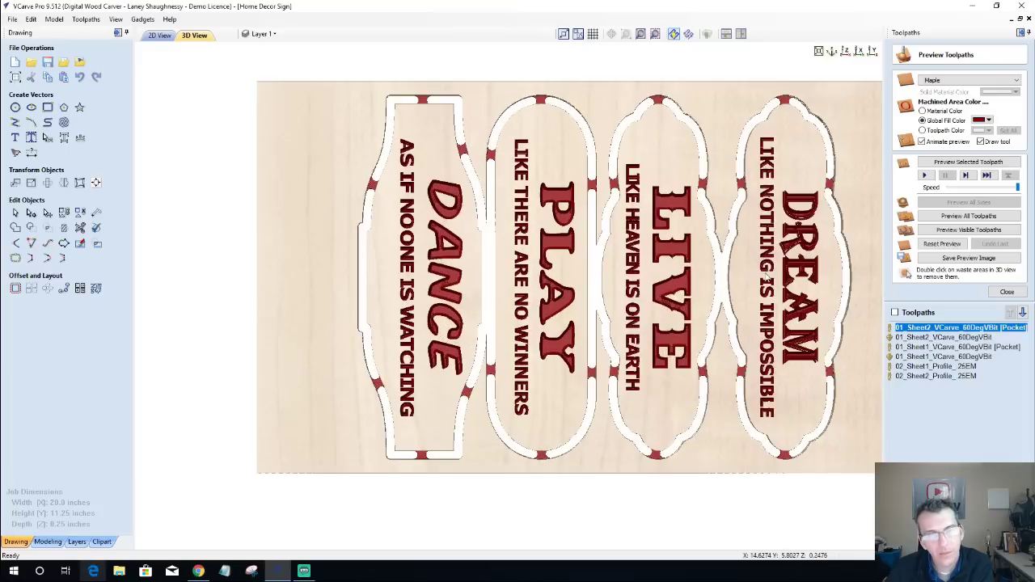
scroll(658, 356, "up", 3)
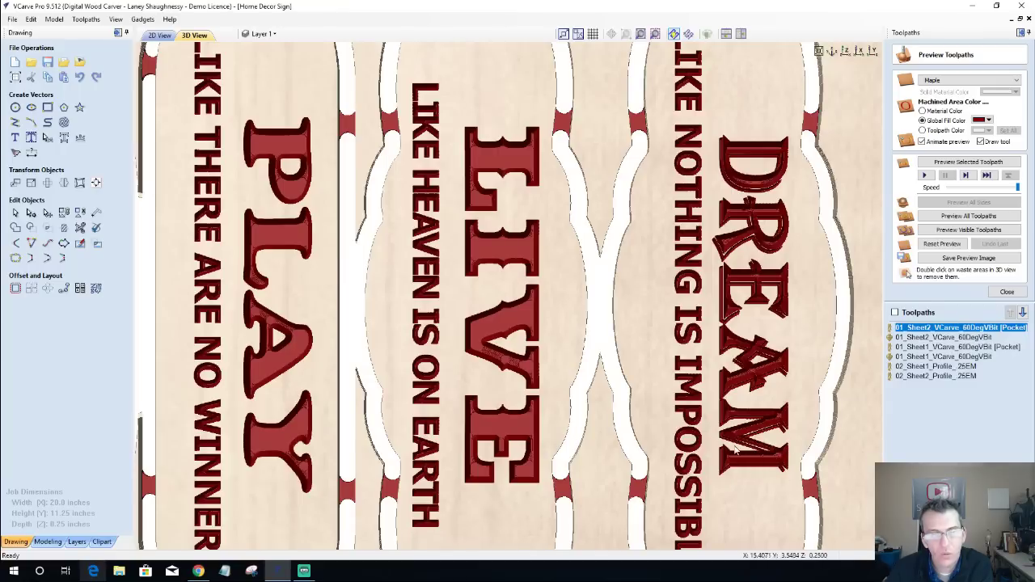
scroll(762, 433, "down", 1)
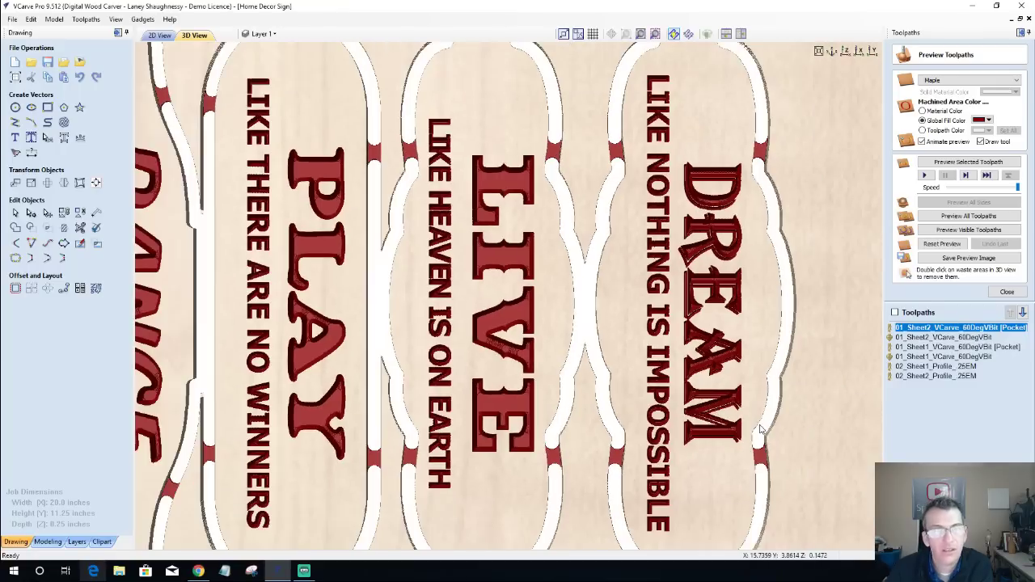
left_click(159, 36)
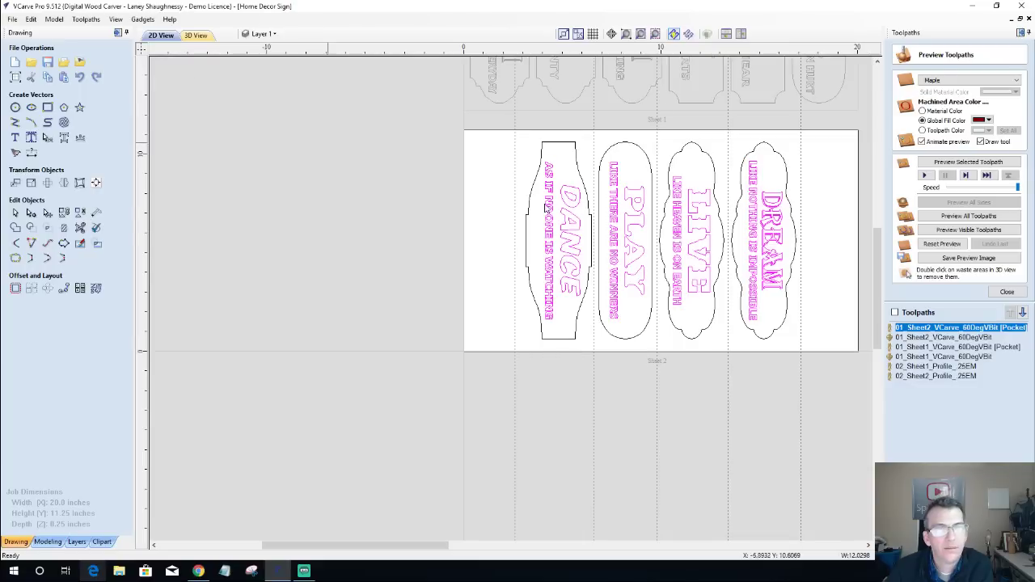
Select the sign group around DREAM, then narrow the selection to the DREAM word alone.
left_click(774, 241)
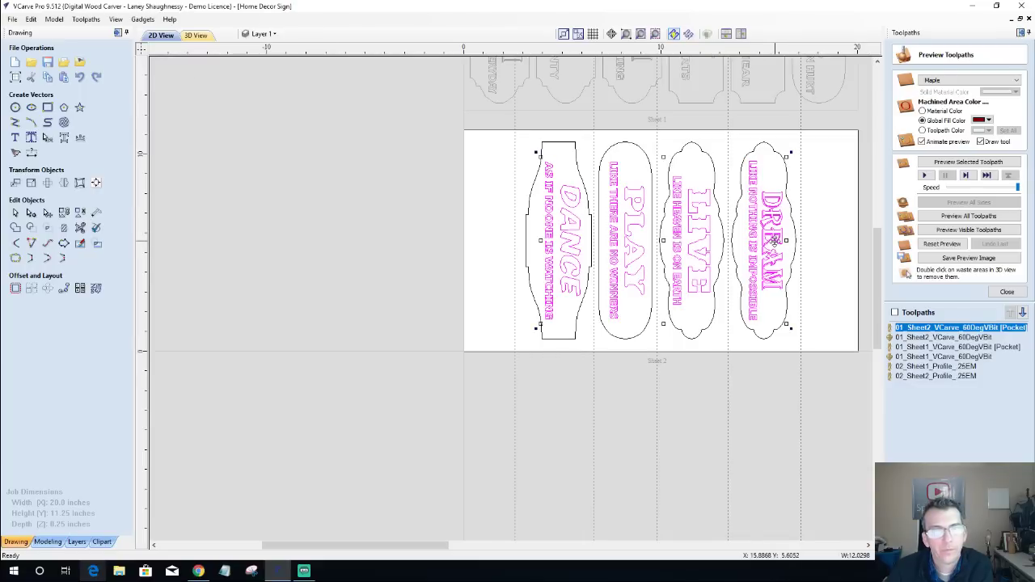
left_click(776, 272)
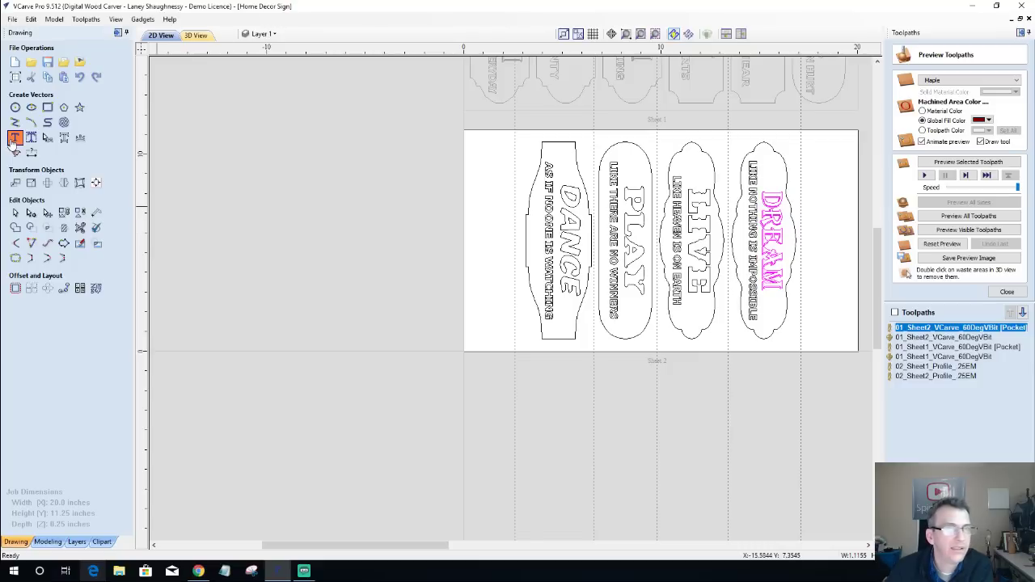
Set the DREAM text's font to Bernard MT Condensed and close the text editor.
left_click(13, 139)
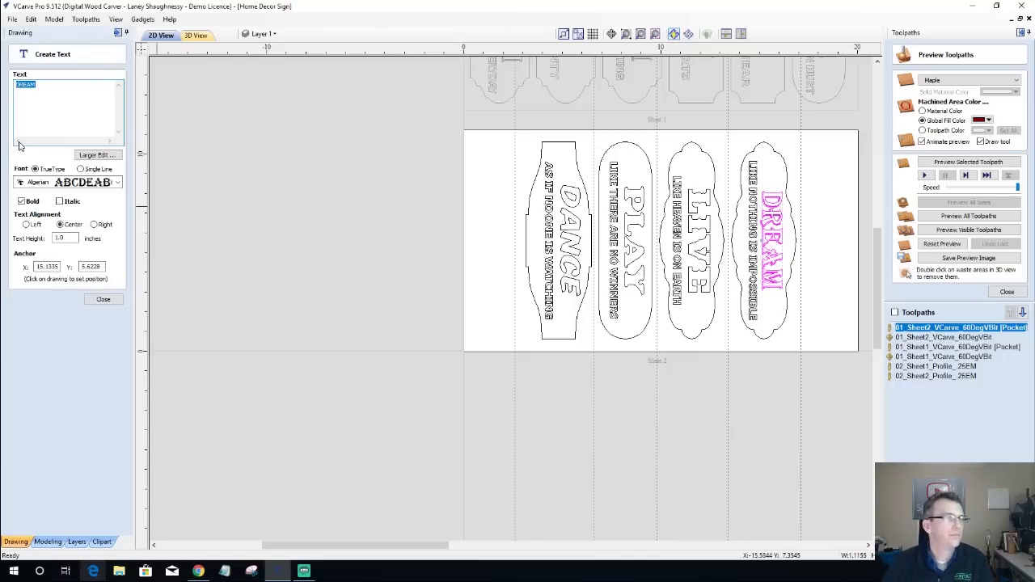
left_click(49, 182)
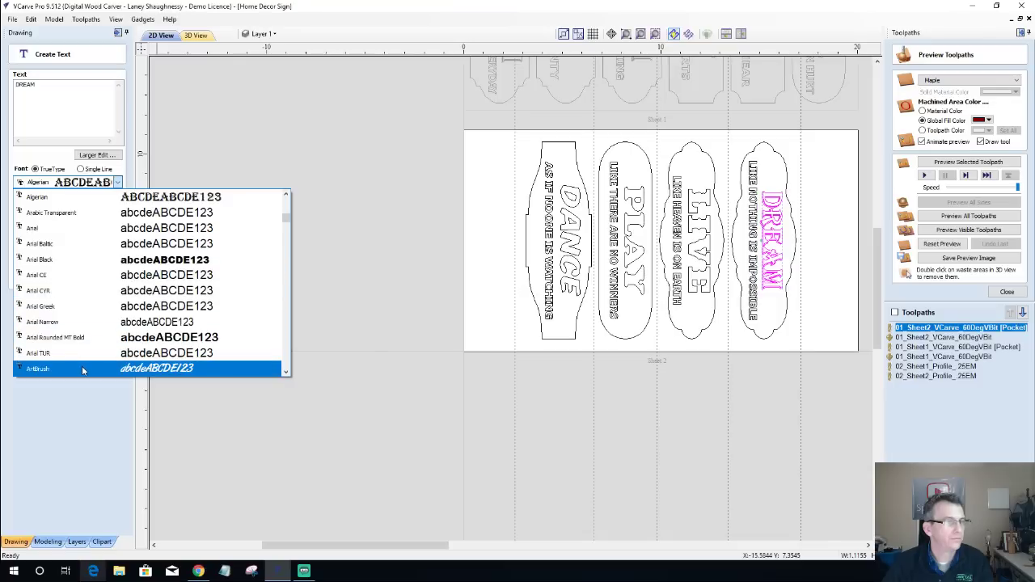
scroll(82, 370, "down", 1)
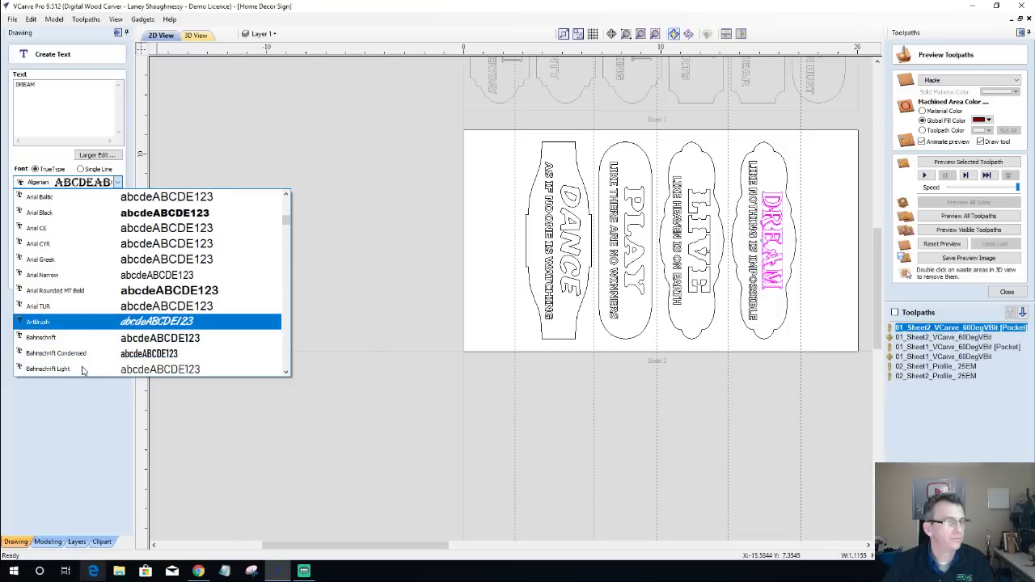
scroll(83, 370, "down", 2)
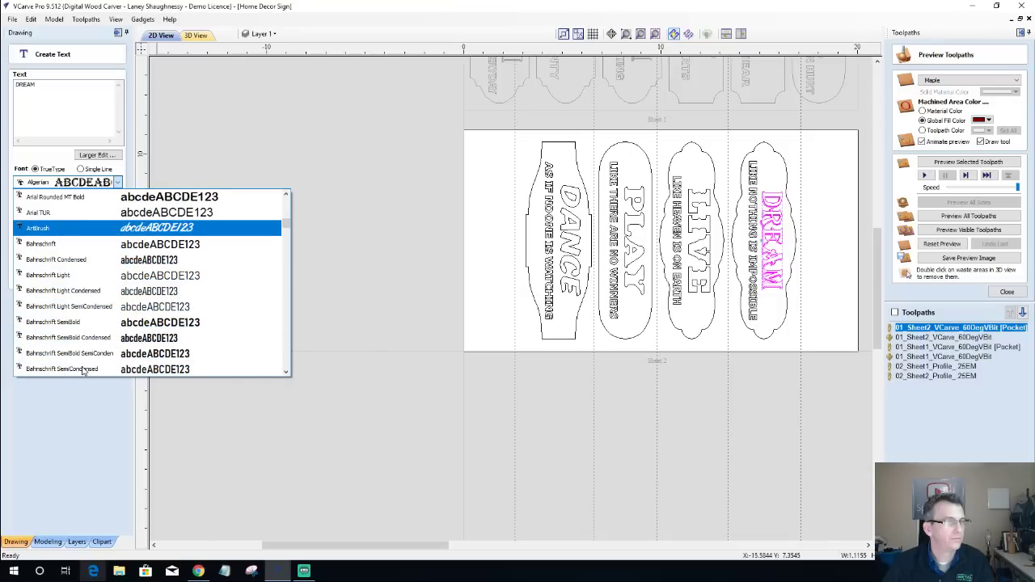
scroll(82, 370, "down", 4)
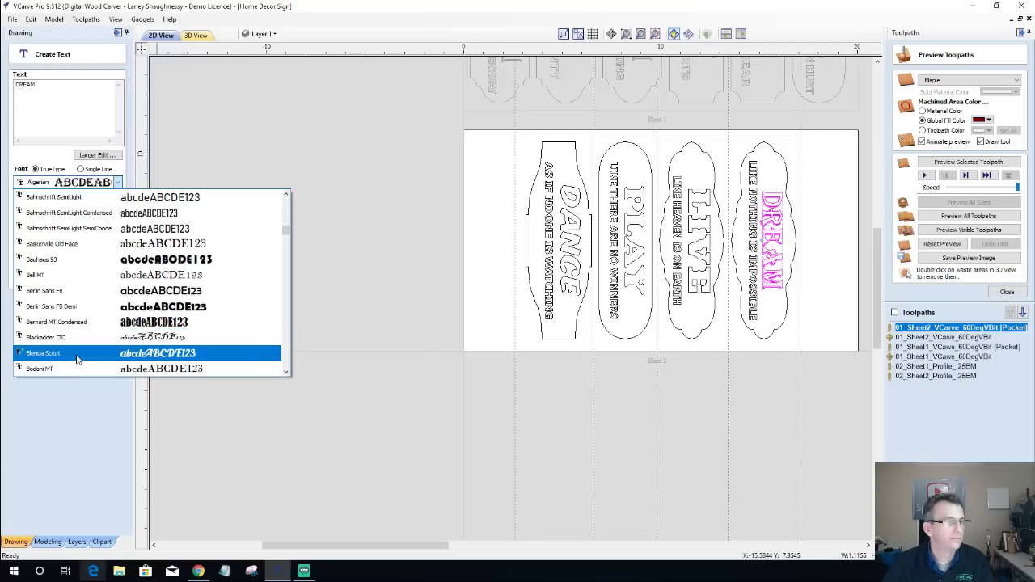
left_click(77, 321)
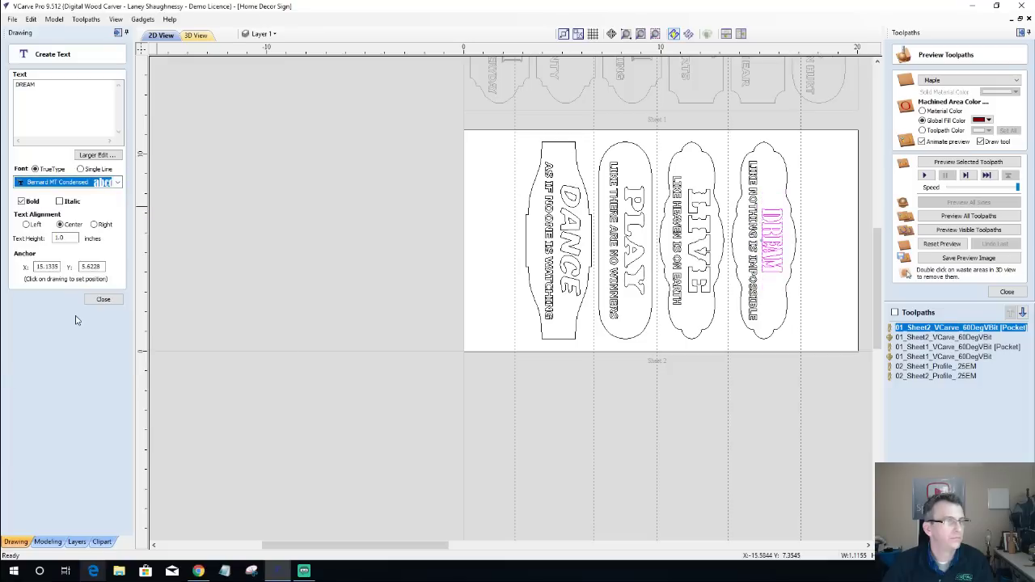
scroll(809, 233, "up", 2)
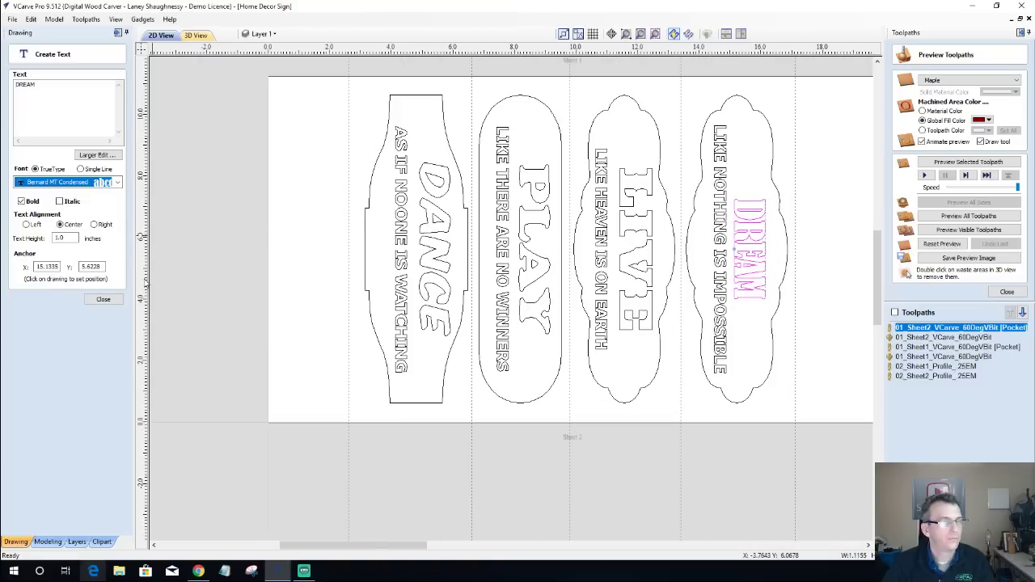
left_click(102, 299)
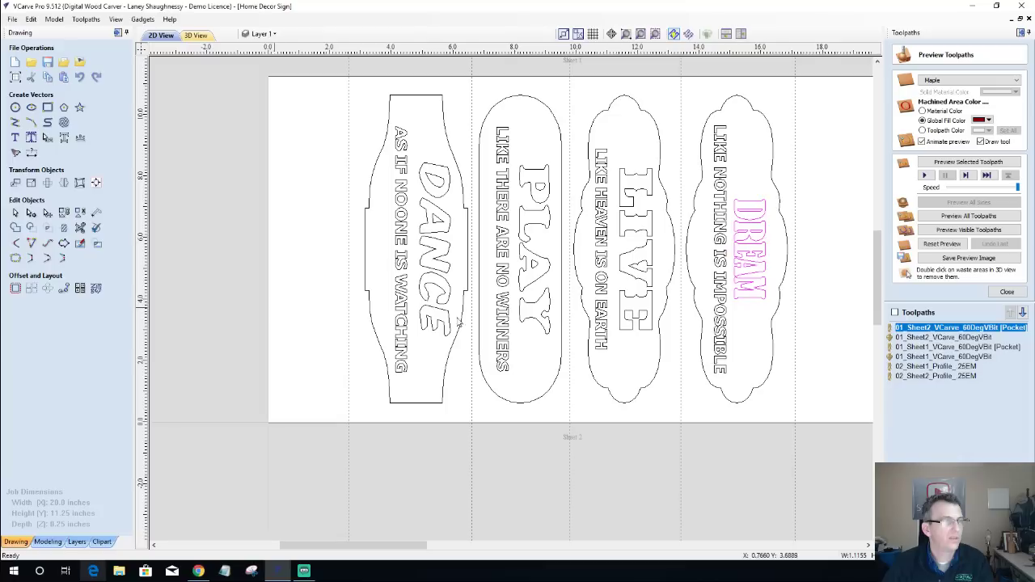
Stretch the DREAM lettering taller from its bottom handle and switch its font to Komika Title.
left_click(743, 251)
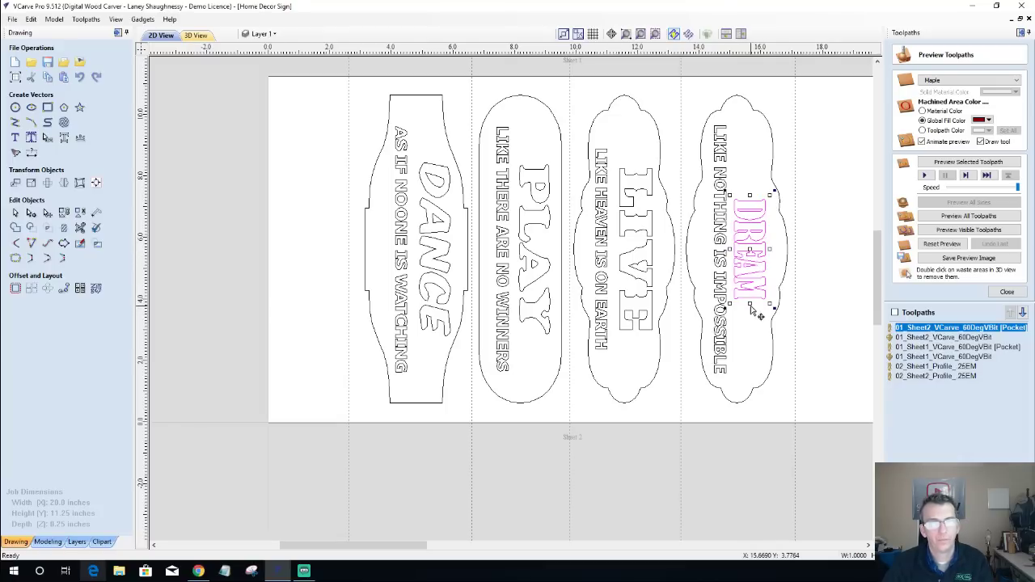
left_click_drag(748, 304, 751, 341)
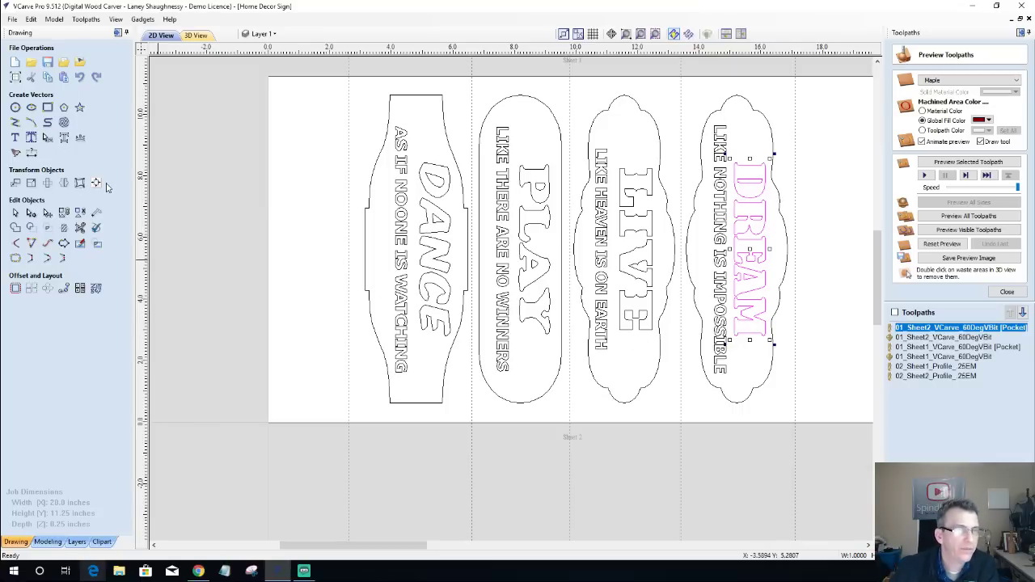
left_click(15, 138)
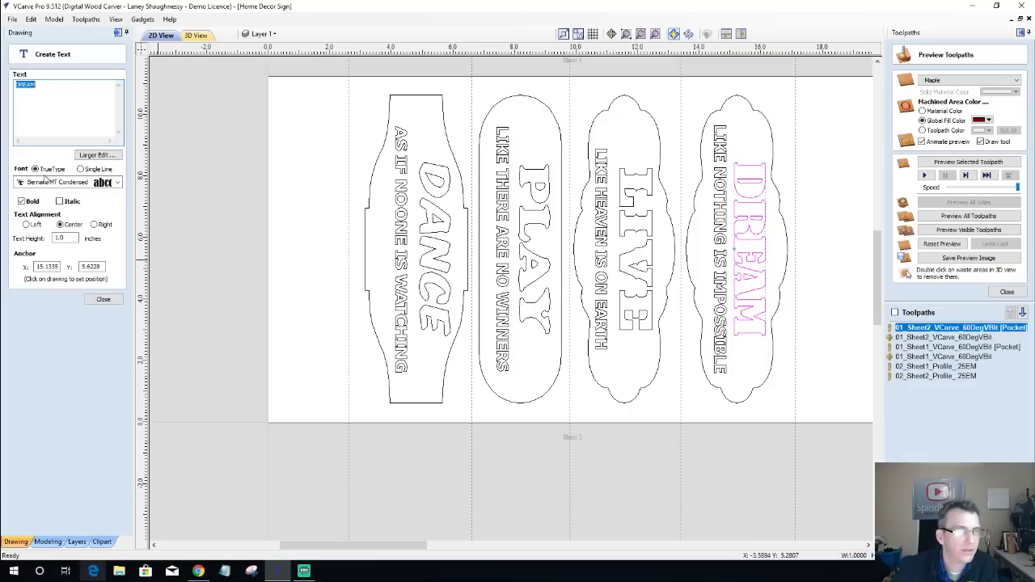
left_click(49, 184)
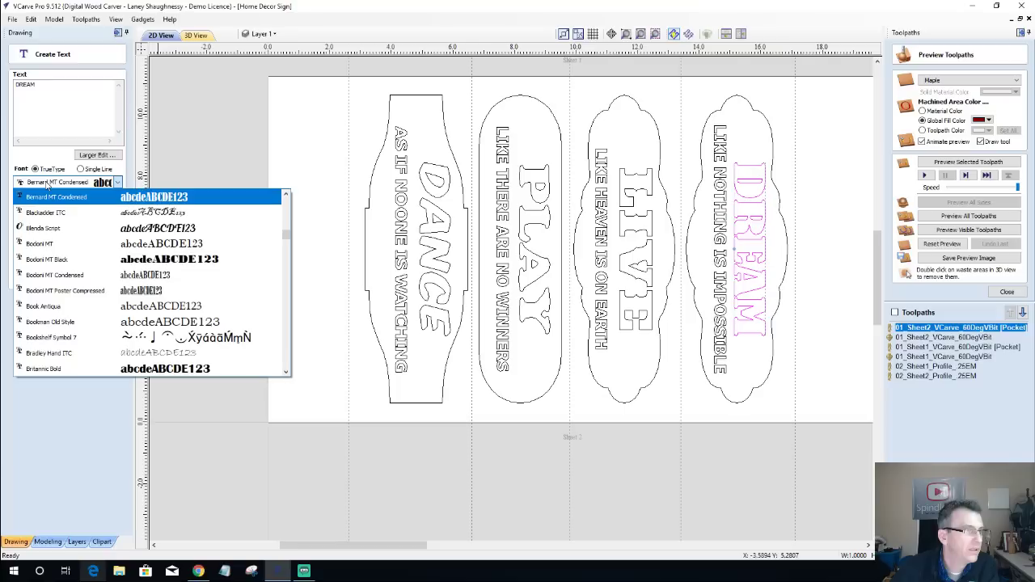
key("k")
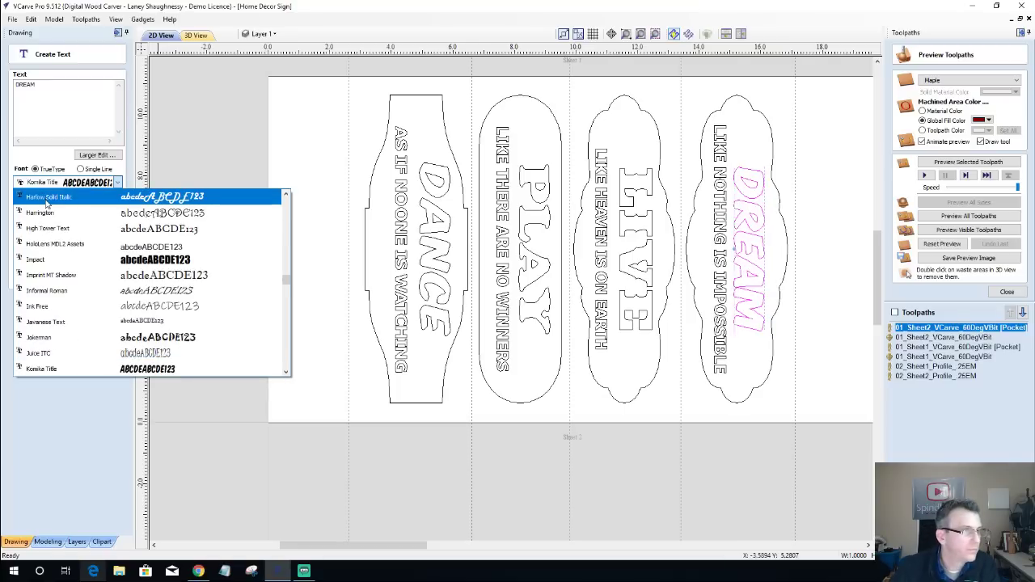
scroll(93, 265, "down", 1)
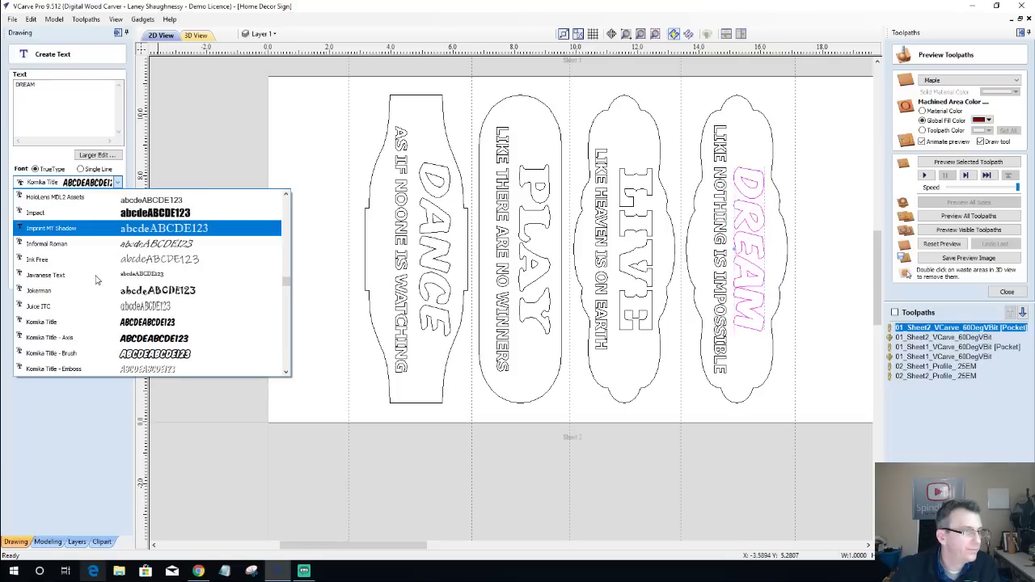
left_click(97, 326)
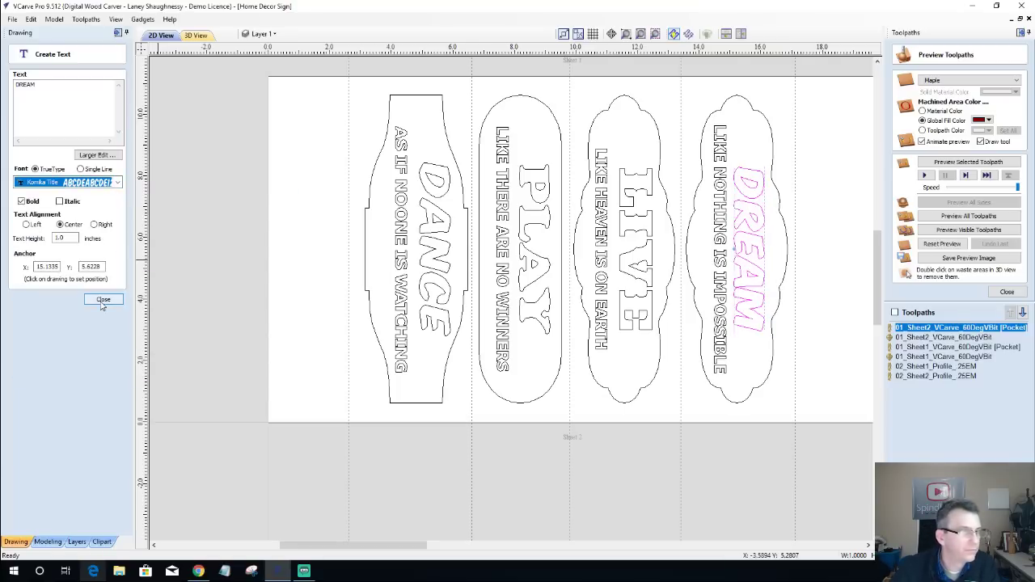
left_click(102, 306)
Select the DREAM lettering vectors and start Interactive Vector Trim.
scroll(752, 315, "up", 1)
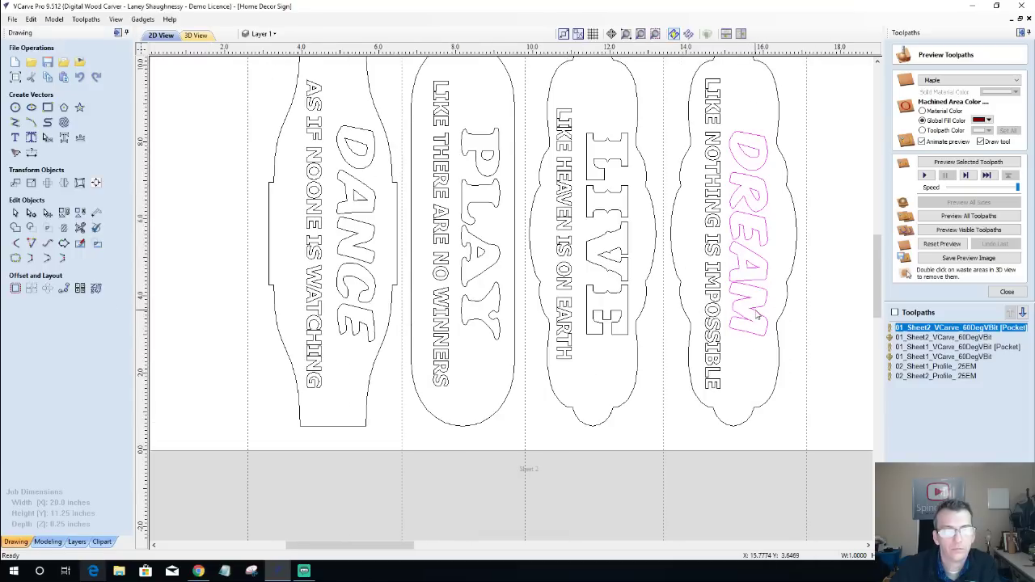
scroll(755, 317, "up", 5)
scroll(756, 315, "down", 5)
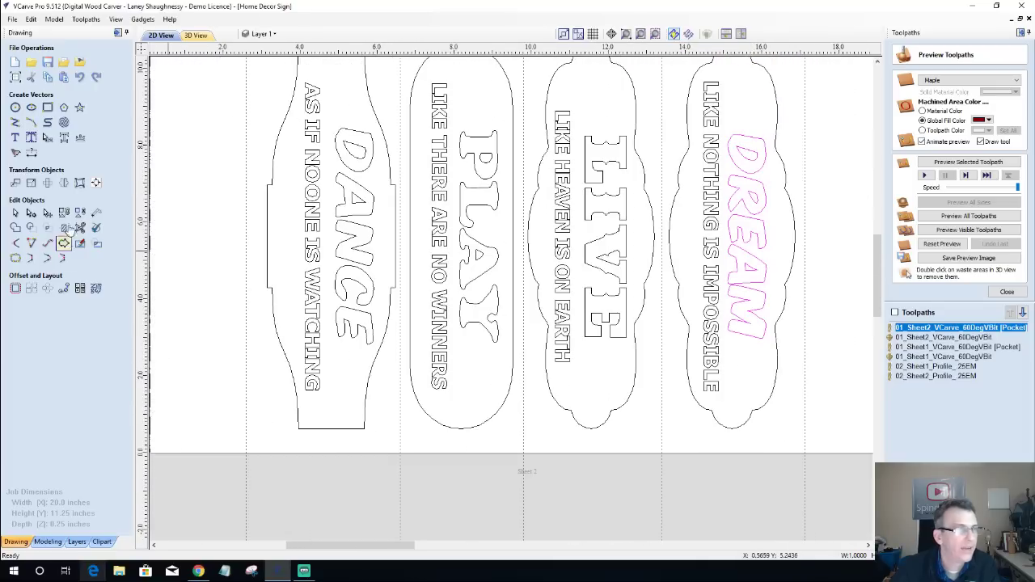
left_click(773, 269)
scroll(773, 269, "up", 2)
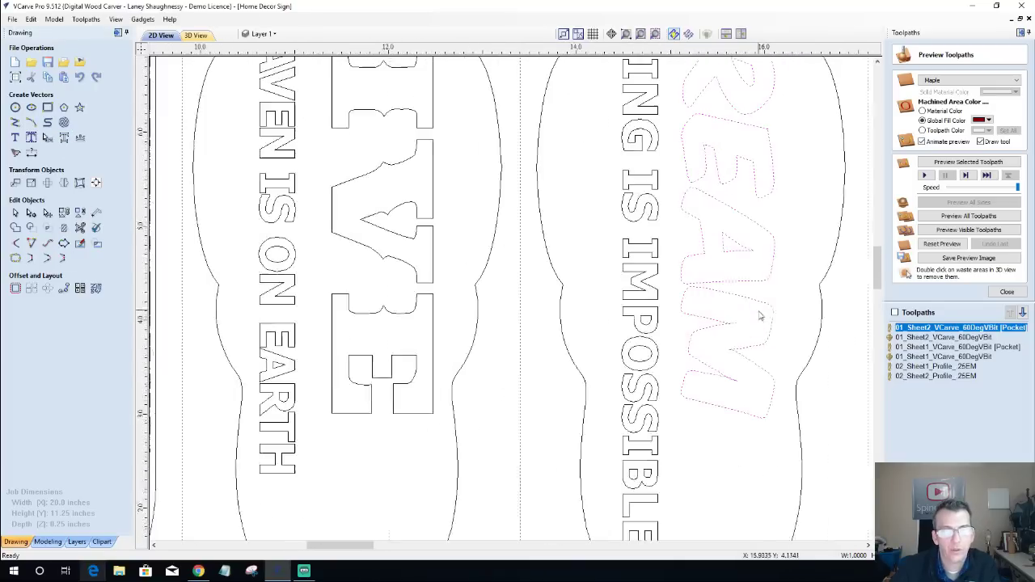
left_click(81, 229)
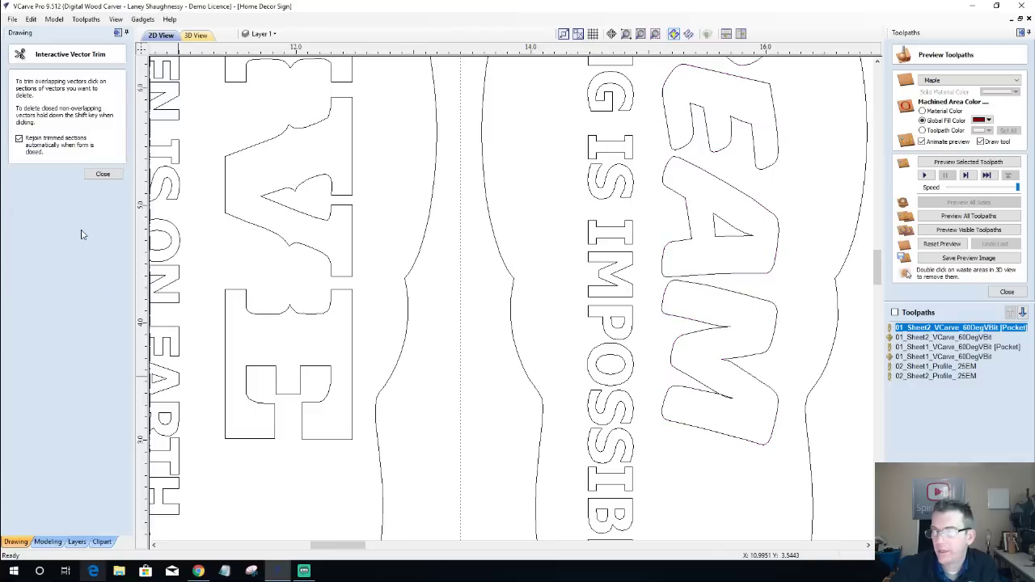
Trim the two overlapping stubs at the DREAM letter tips, then close the trim tool.
scroll(729, 328, "up", 7)
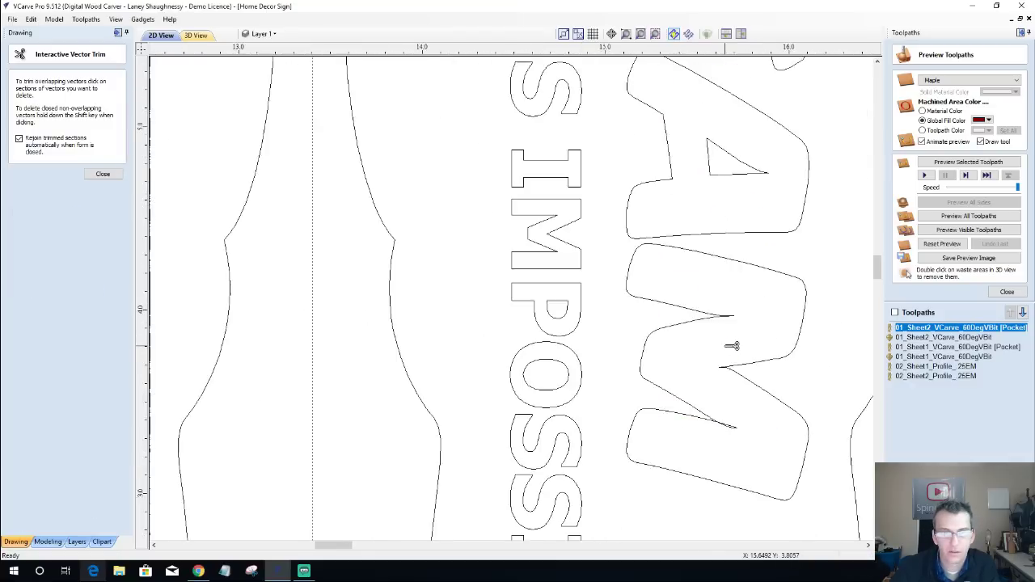
left_click(735, 285)
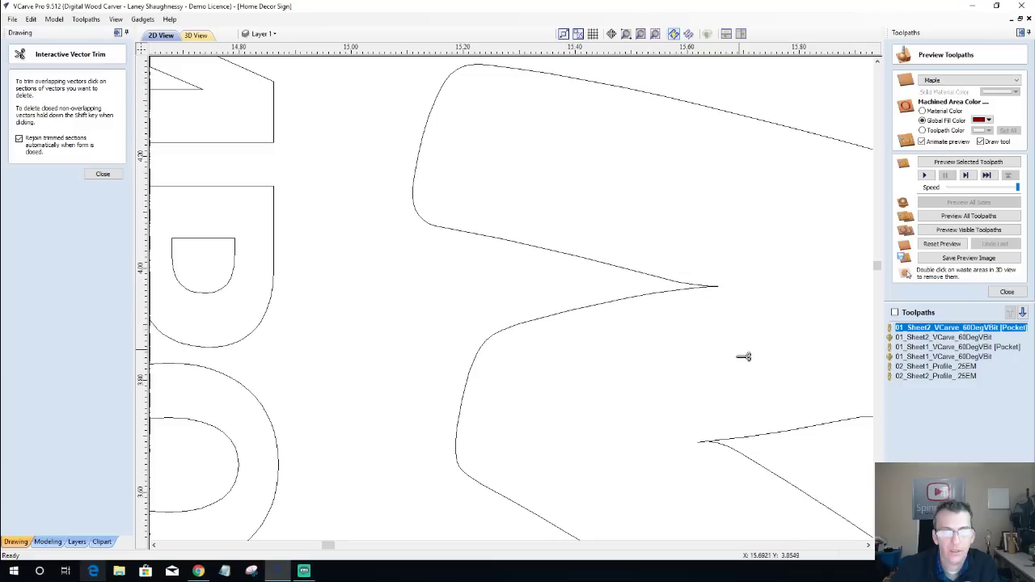
left_click(701, 442)
scroll(732, 502, "down", 5)
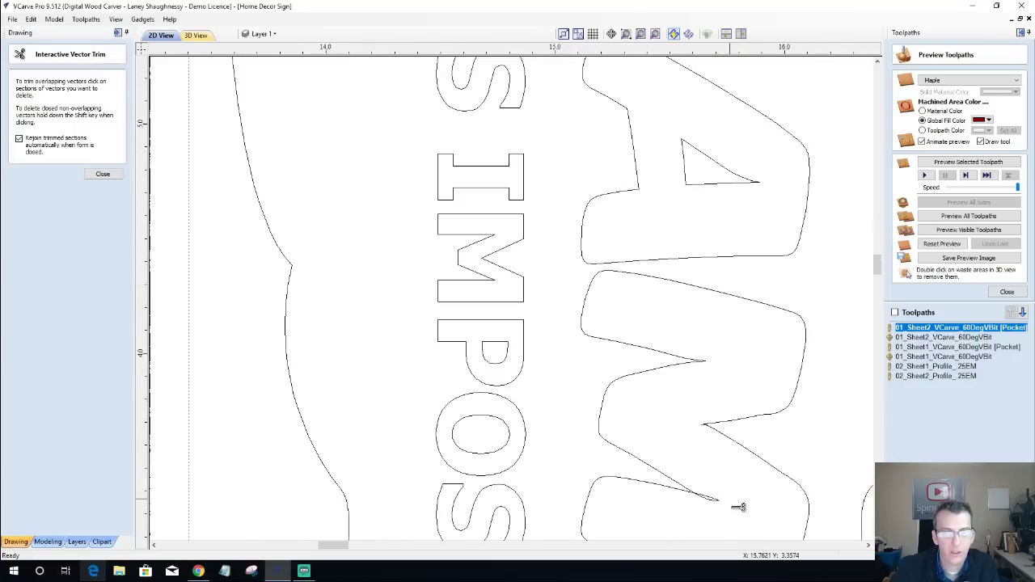
scroll(722, 504, "up", 4)
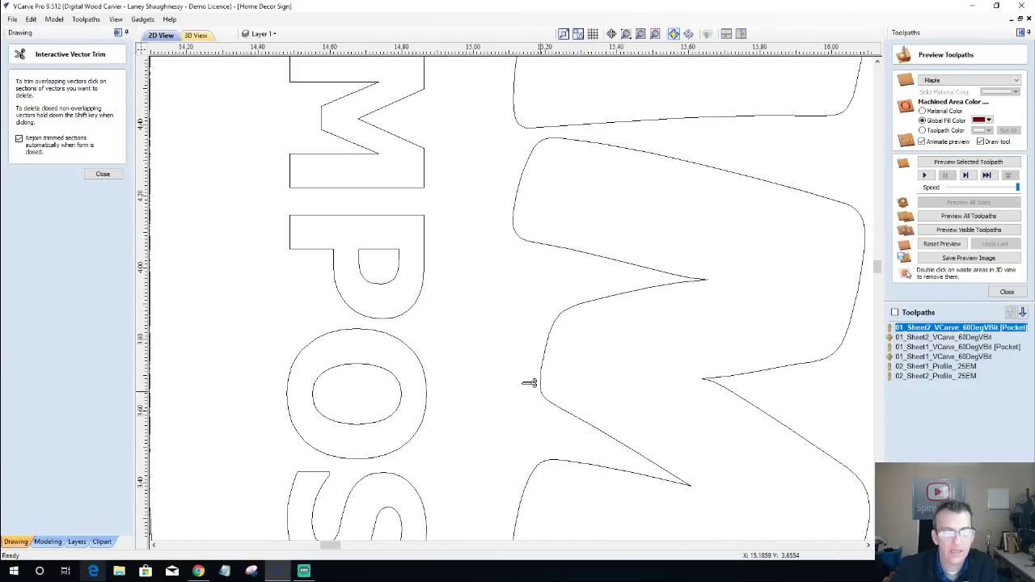
scroll(540, 364, "down", 5)
scroll(627, 249, "up", 5)
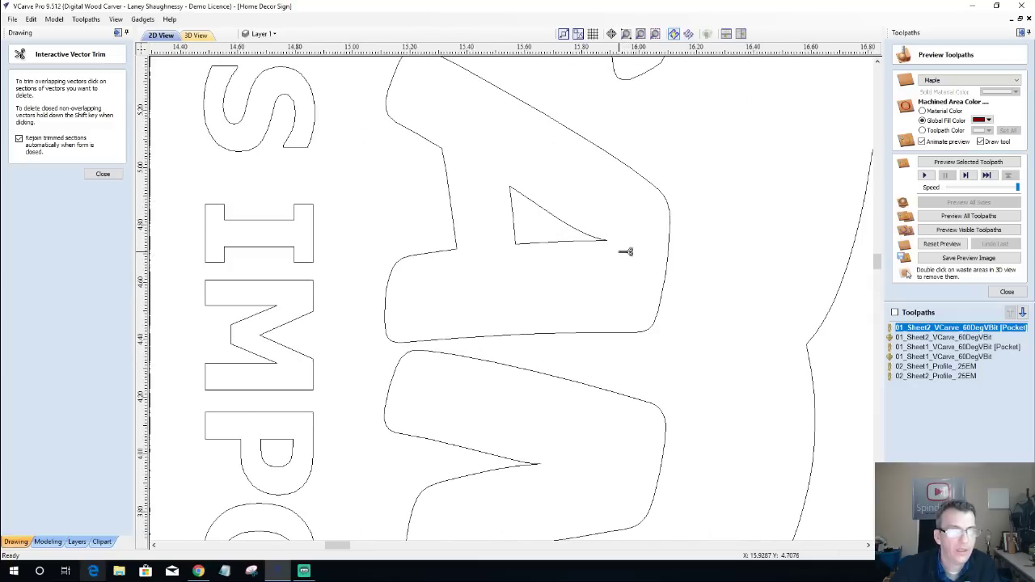
scroll(626, 250, "down", 4)
scroll(638, 258, "down", 4)
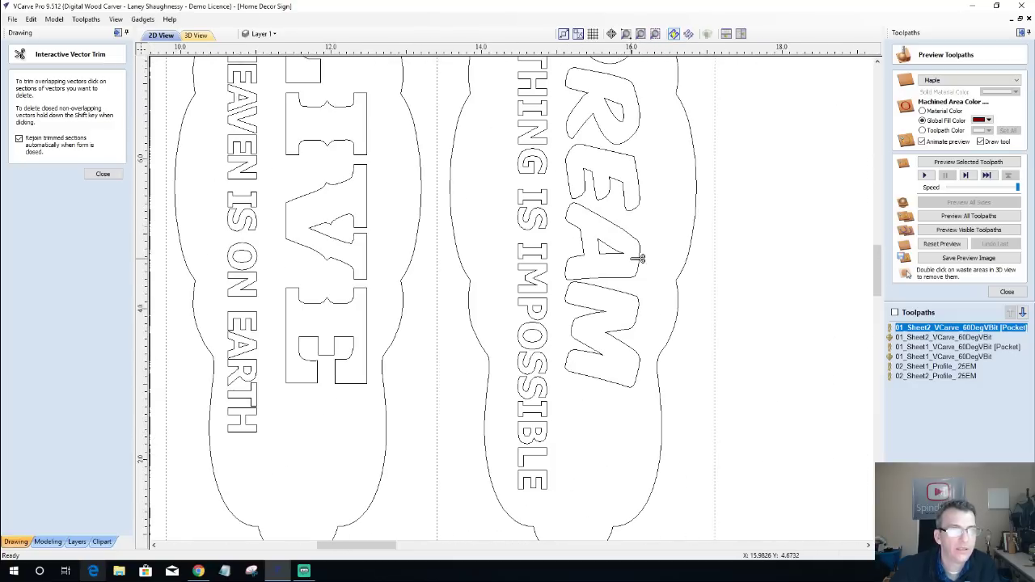
left_click(102, 175)
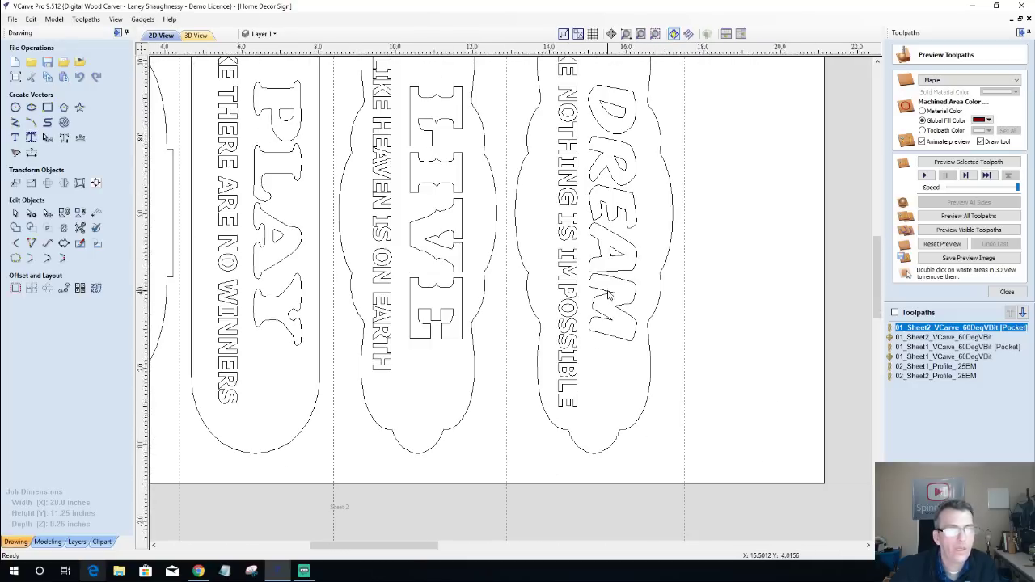
scroll(604, 289, "down", 3)
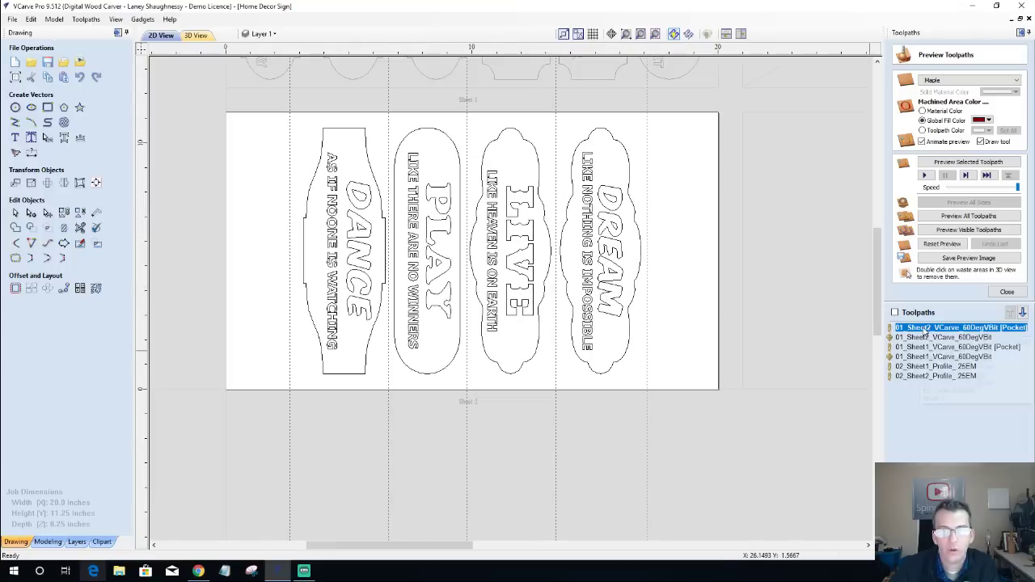
Edit the Sheet2 VCarve toolpath to cover the lettering on all four signs, and recalculate it.
double_click(926, 328)
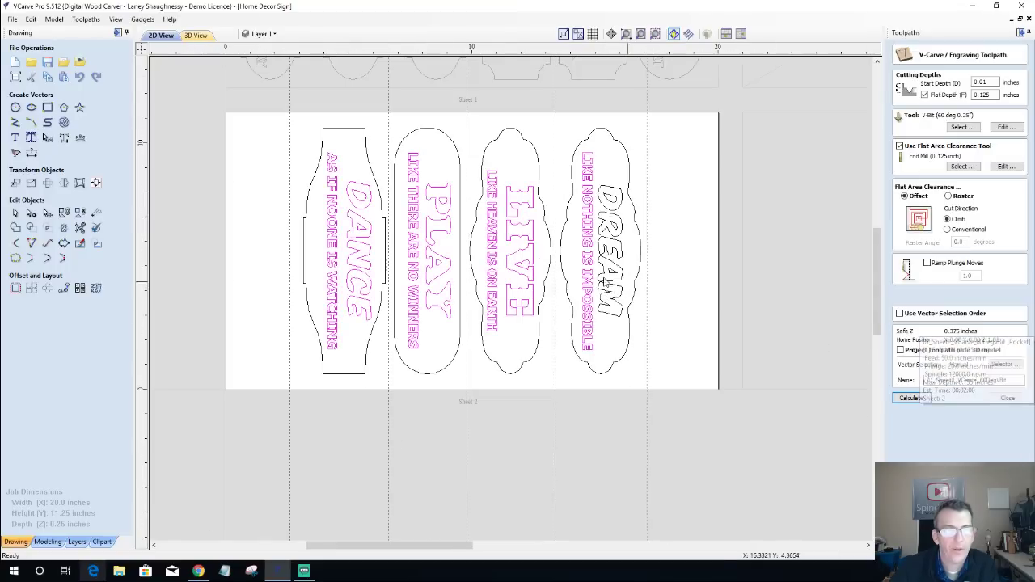
left_click(622, 208)
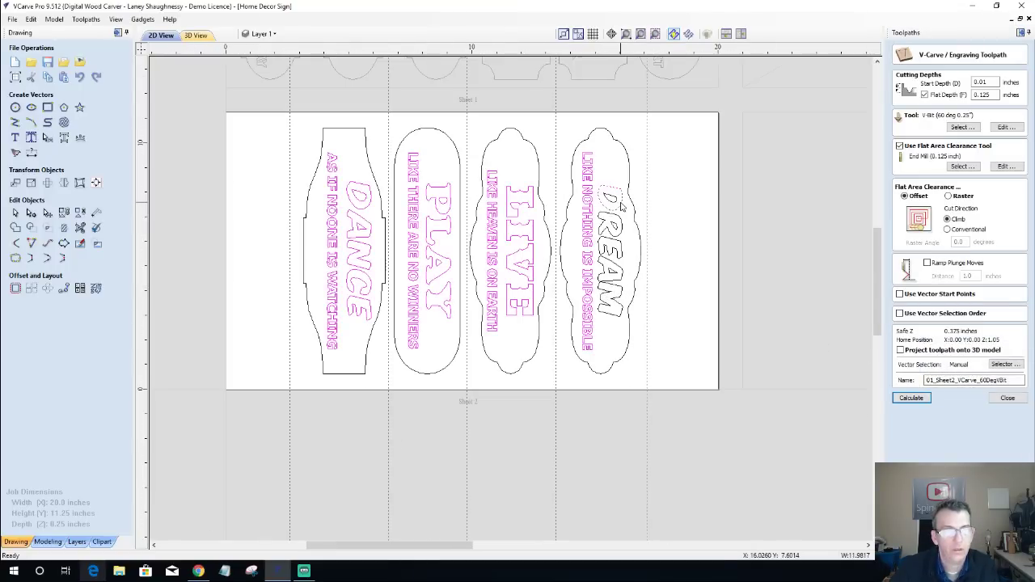
left_click(595, 183)
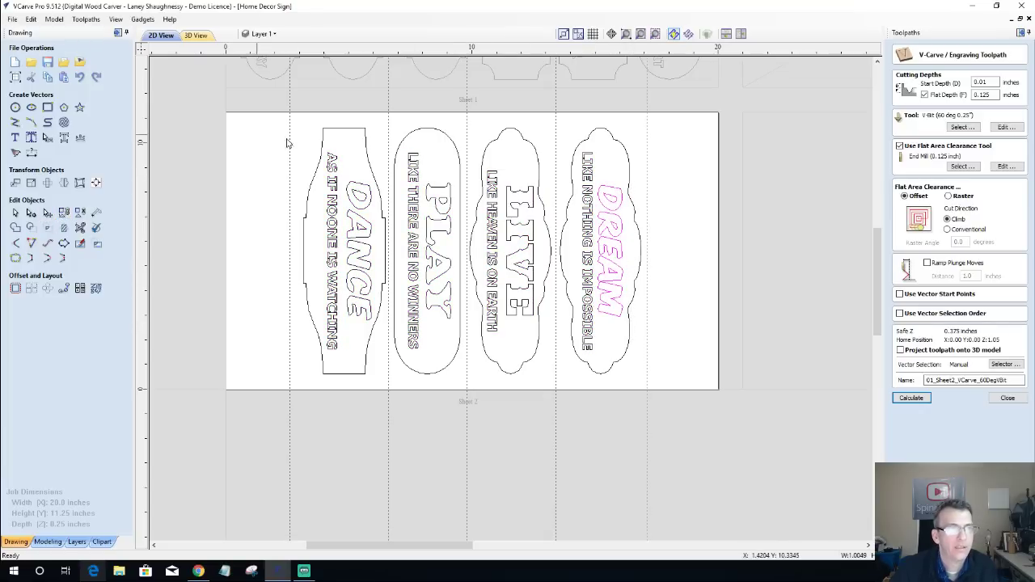
left_click_drag(255, 134, 684, 358)
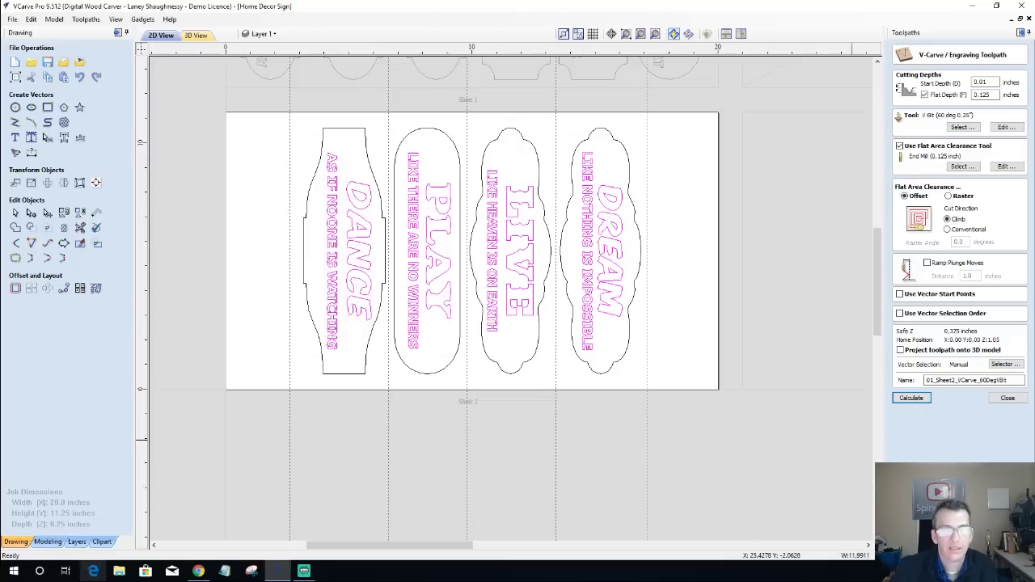
left_click(911, 398)
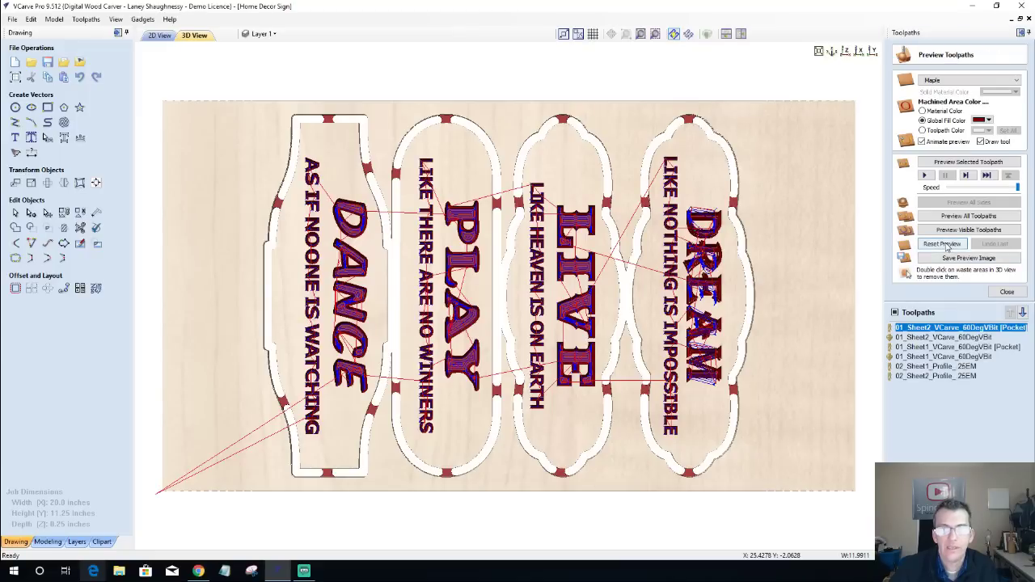
Reset the preview, enable both Profile toolpaths, and simulate all visible toolpaths.
left_click(943, 245)
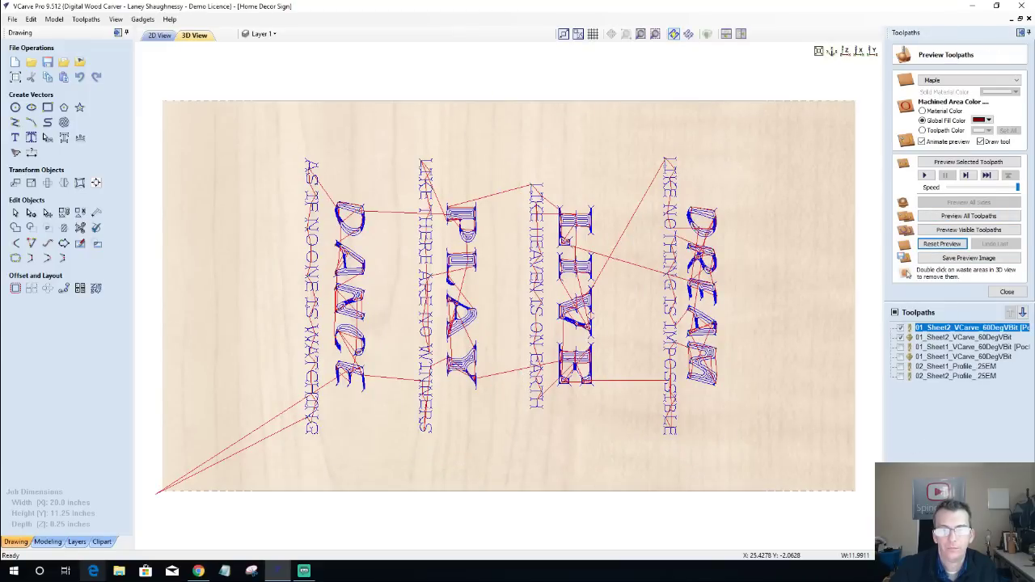
left_click(900, 376)
left_click(900, 366)
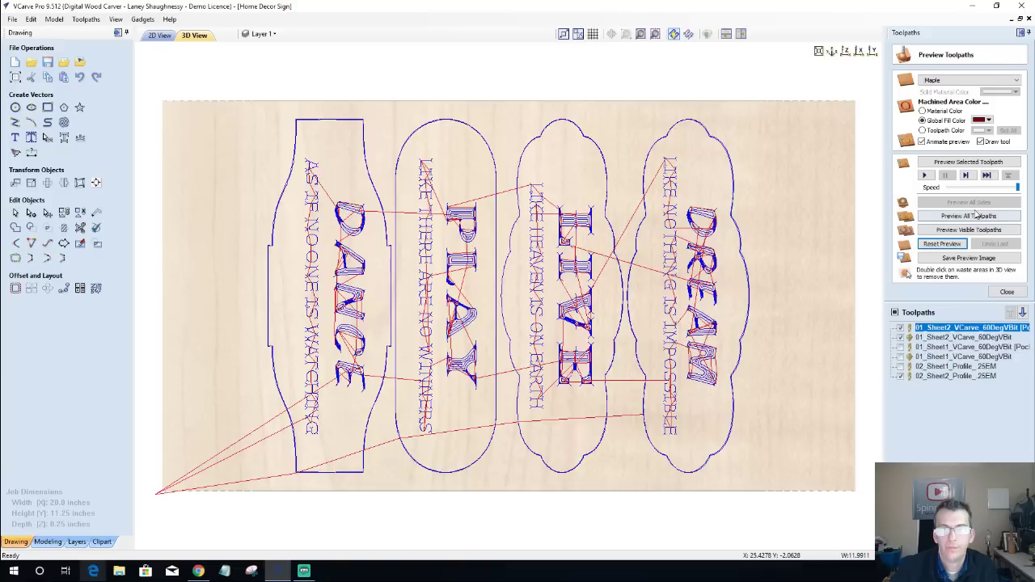
left_click(964, 231)
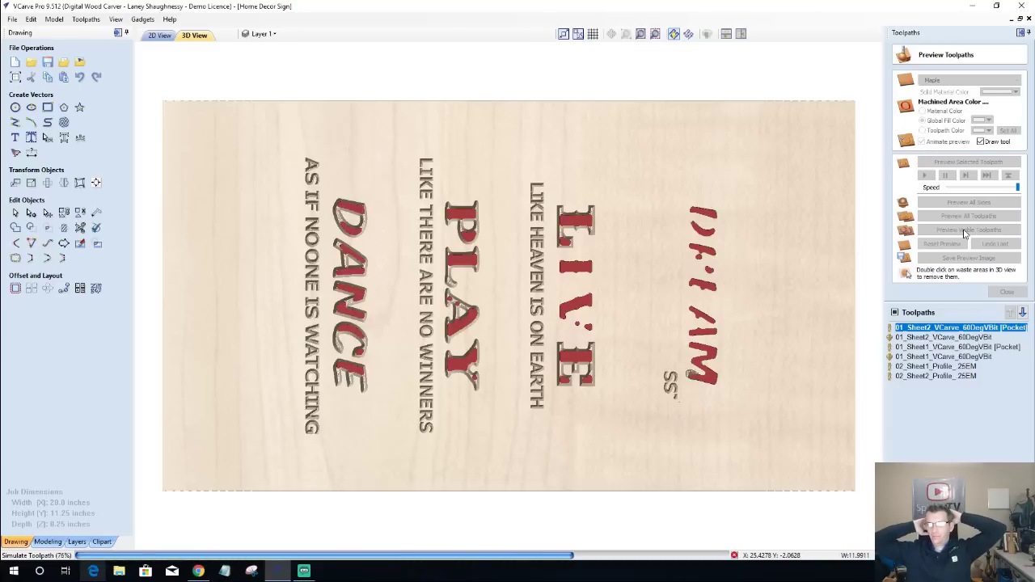
left_click(964, 233)
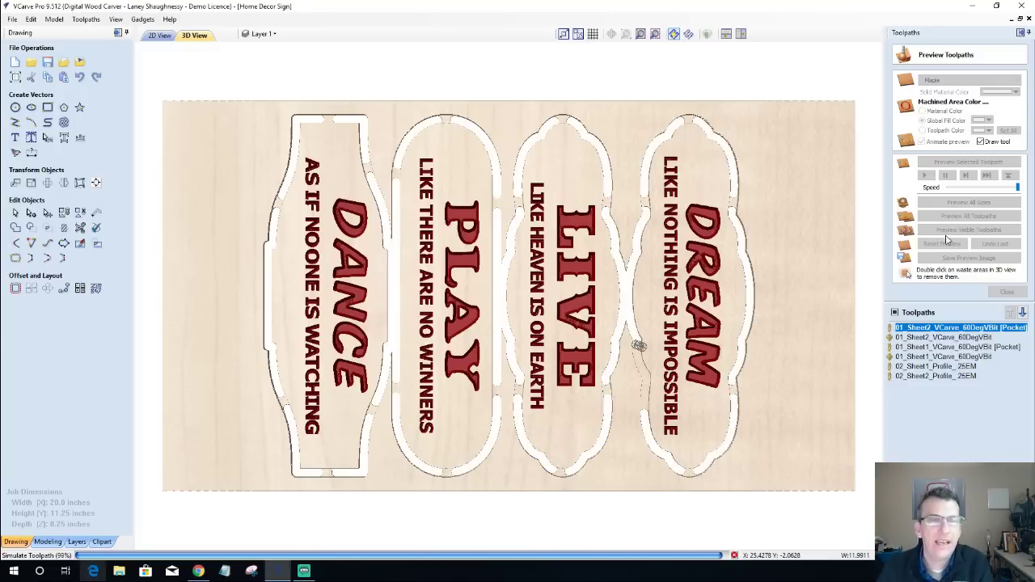
scroll(701, 257, "down", 2)
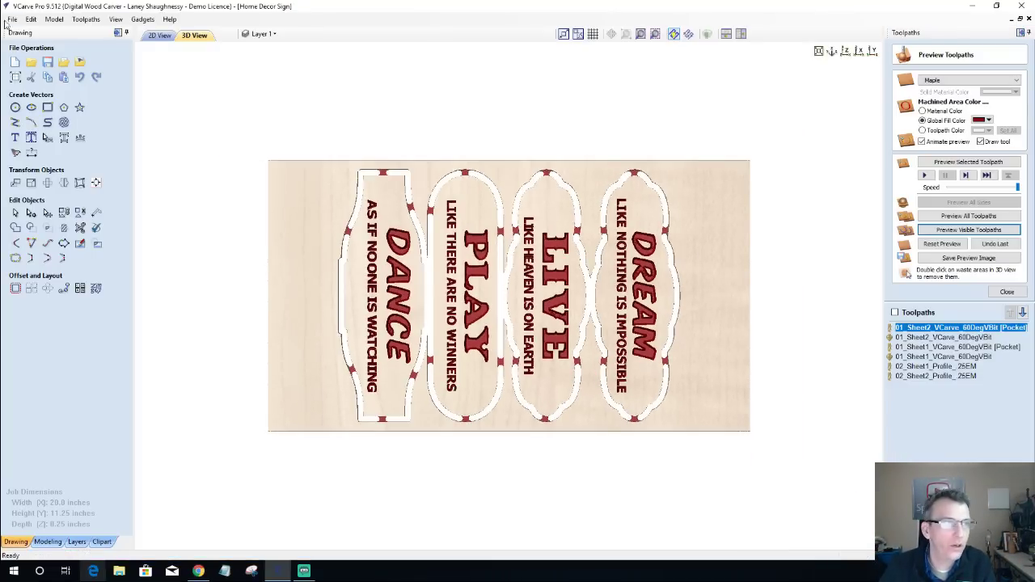
Return to the 2D view showing DANCE, PLAY, LIVE and DREAM with their toolpaths.
left_click(159, 36)
scroll(267, 199, "down", 4)
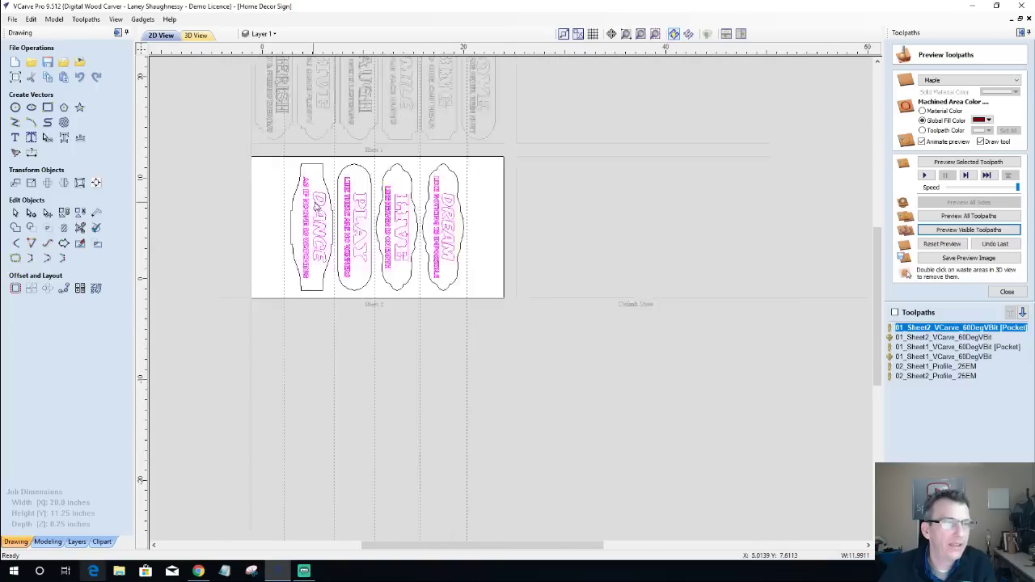
scroll(598, 421, "down", 2)
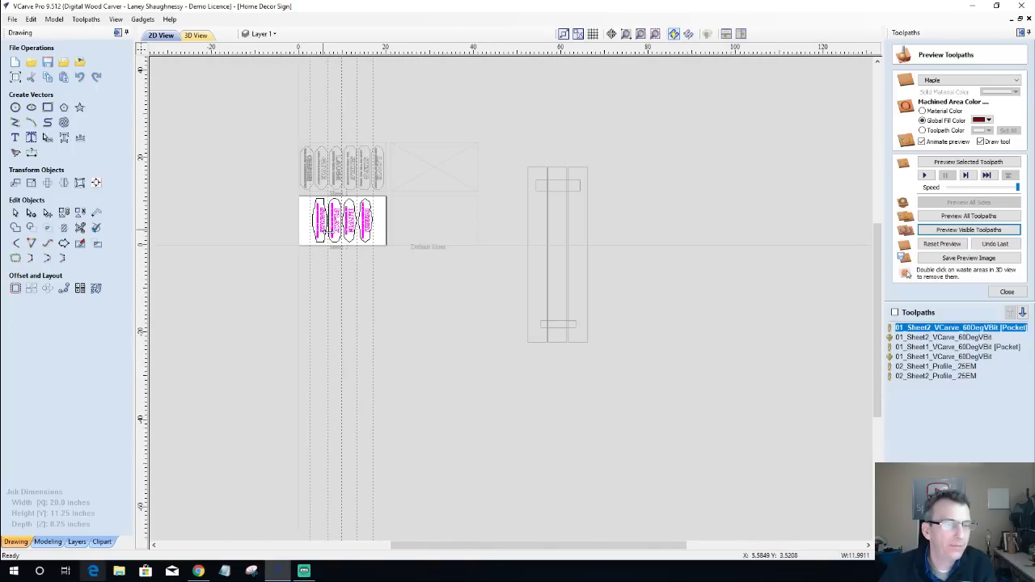
left_click_drag(523, 545, 450, 545)
scroll(488, 242, "up", 5)
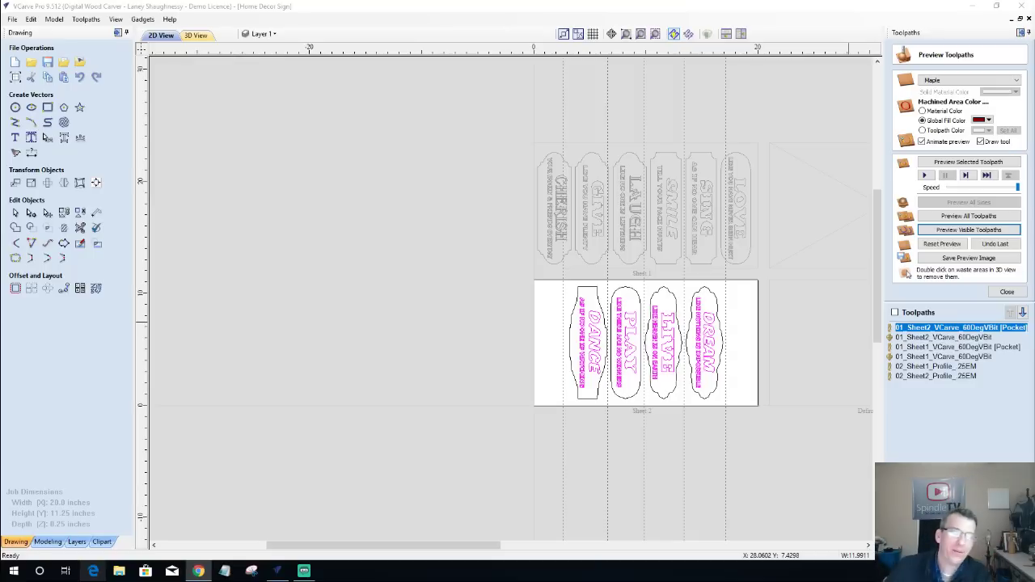
scroll(557, 243, "down", 5)
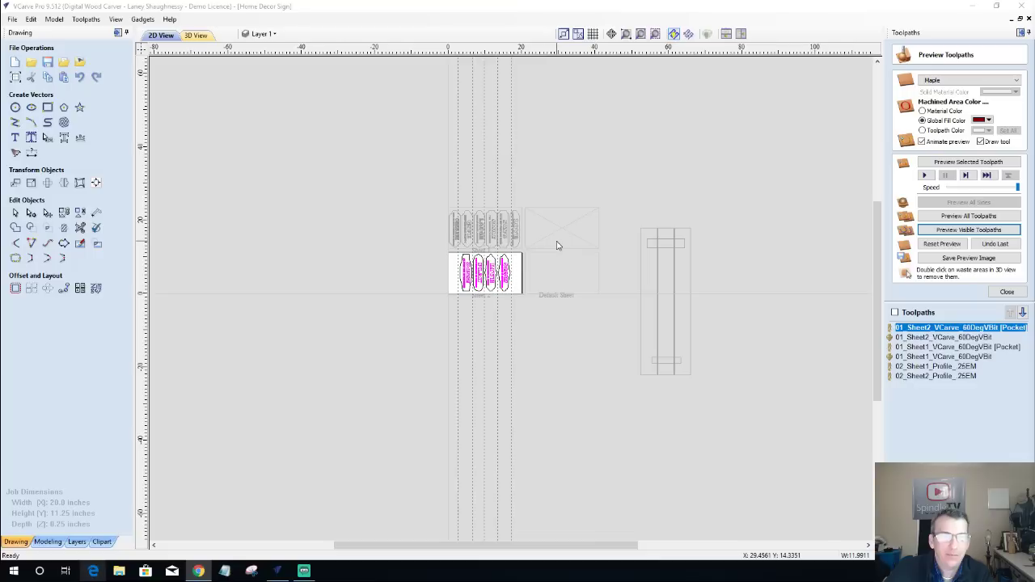
scroll(602, 262, "up", 4)
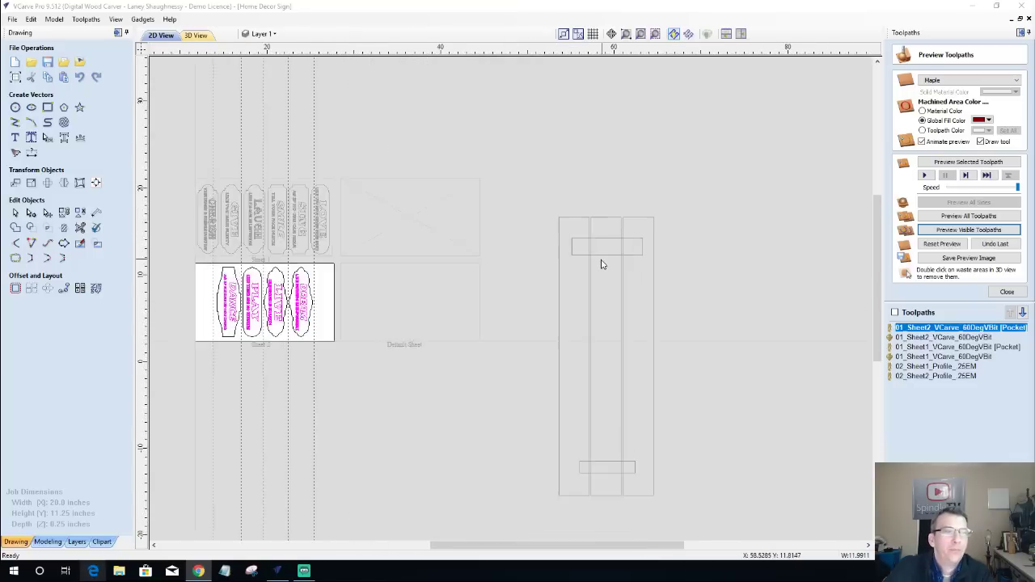
scroll(601, 267, "down", 1)
scroll(192, 250, "up", 2)
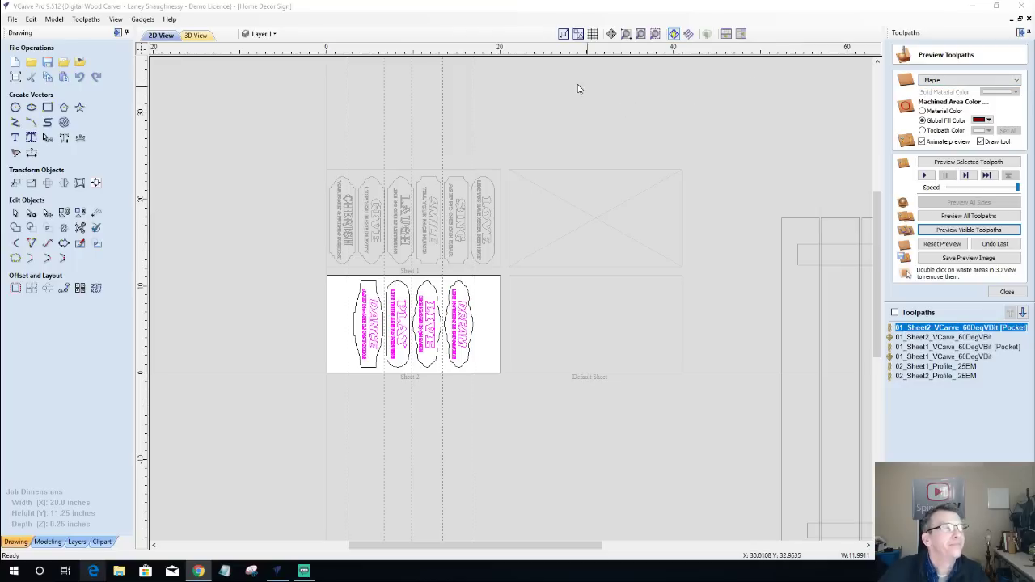
scroll(261, 154, "down", 2)
scroll(540, 311, "up", 3)
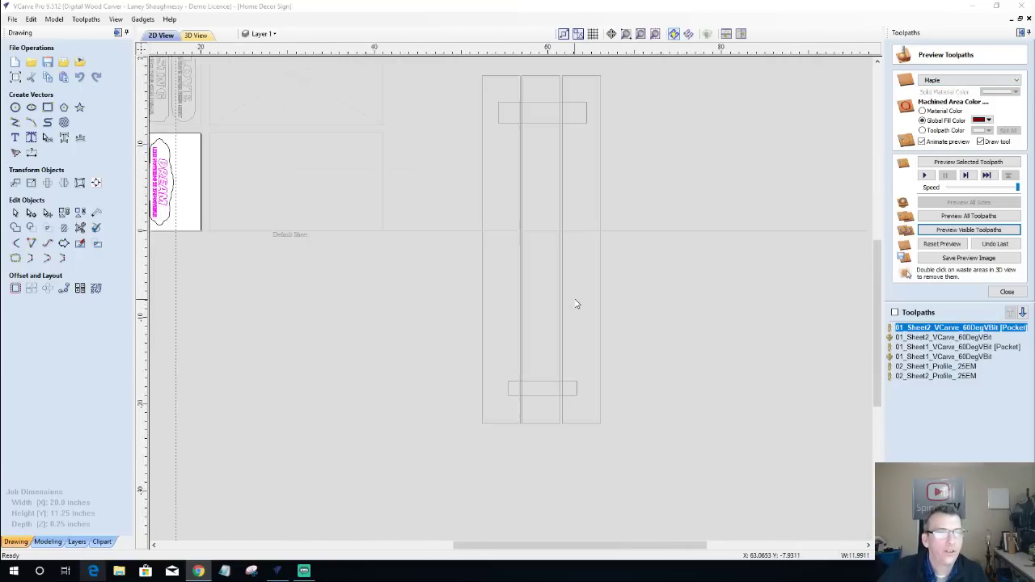
scroll(513, 153, "down", 1)
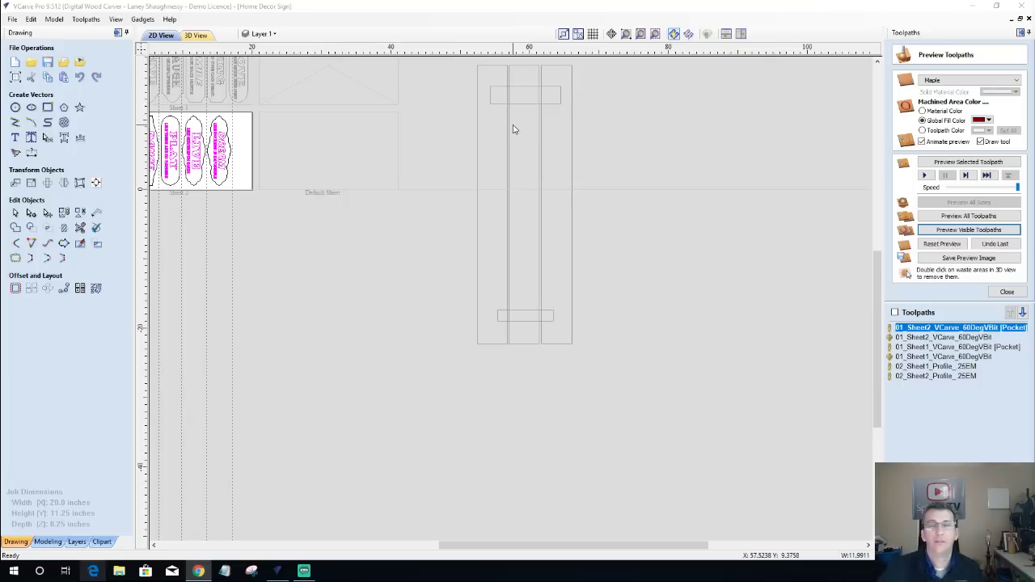
scroll(707, 267, "down", 2)
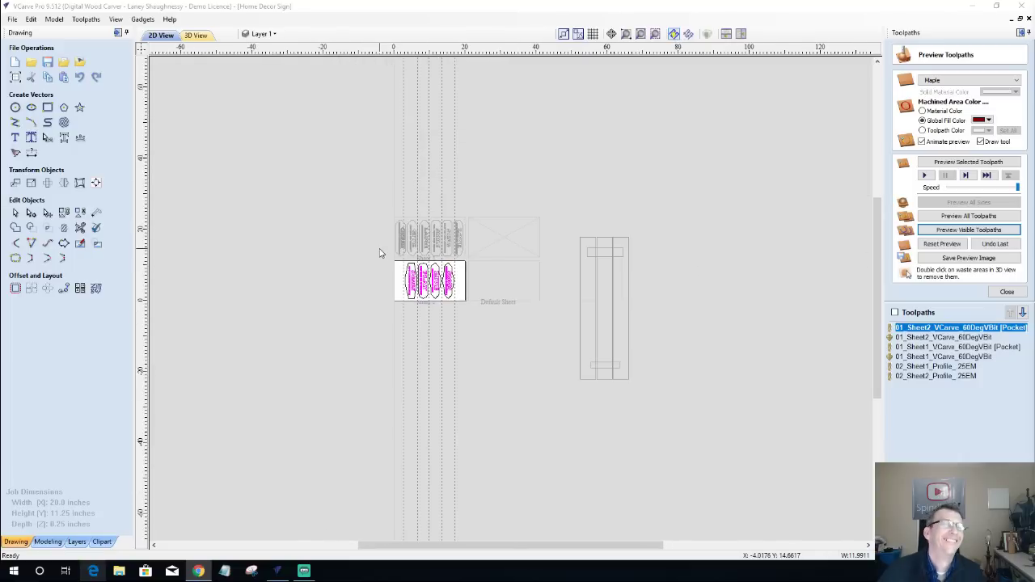
scroll(380, 253, "up", 2)
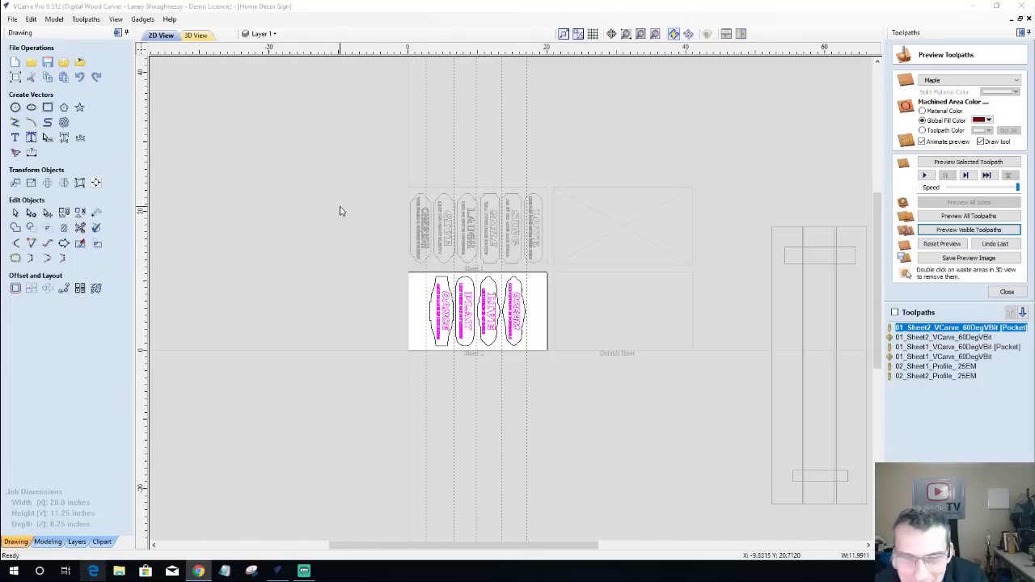
scroll(333, 214, "down", 1)
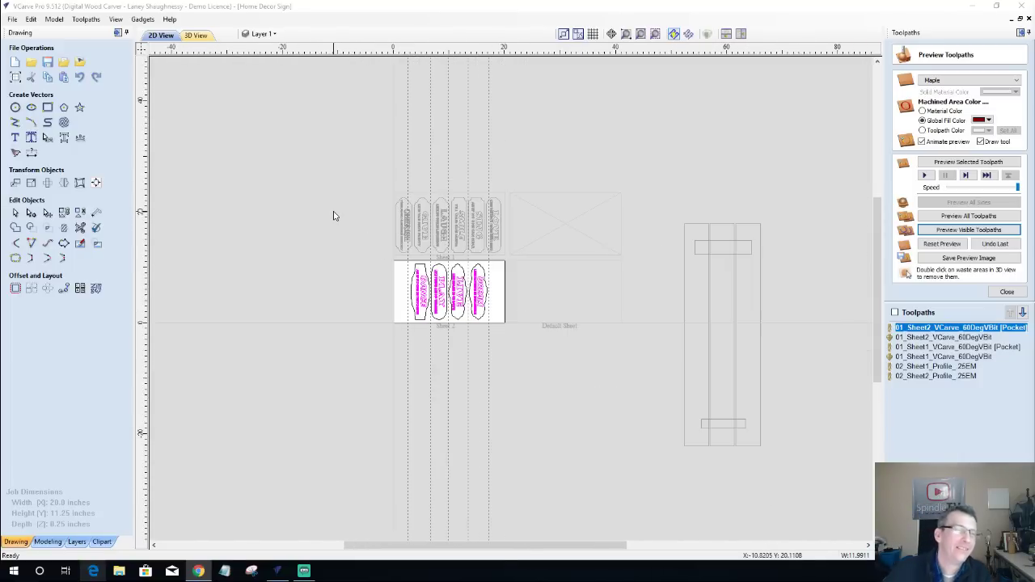
scroll(333, 215, "down", 1)
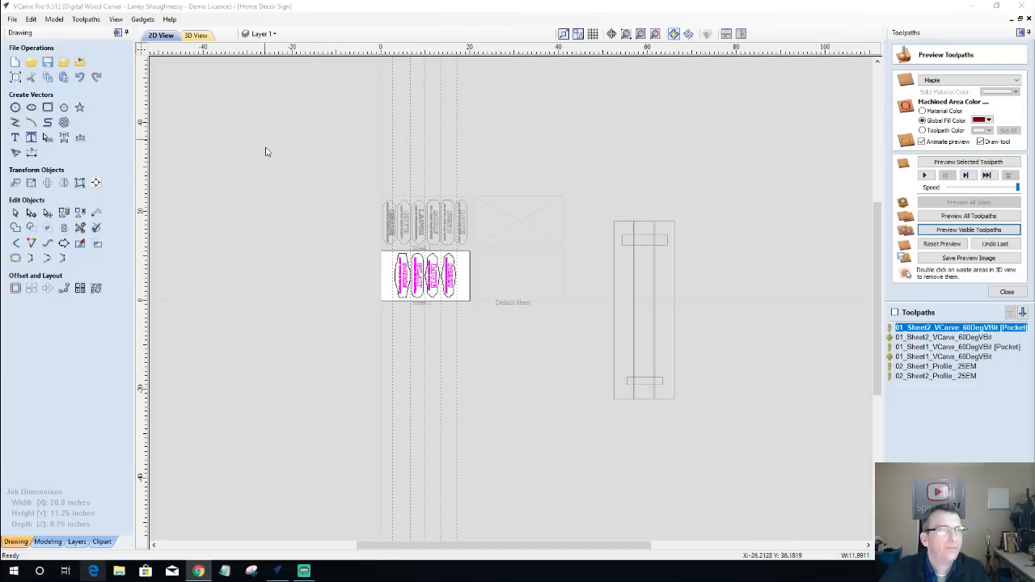
Save the Home Decor Sign project.
scroll(518, 344, "up", 2)
scroll(523, 357, "down", 2)
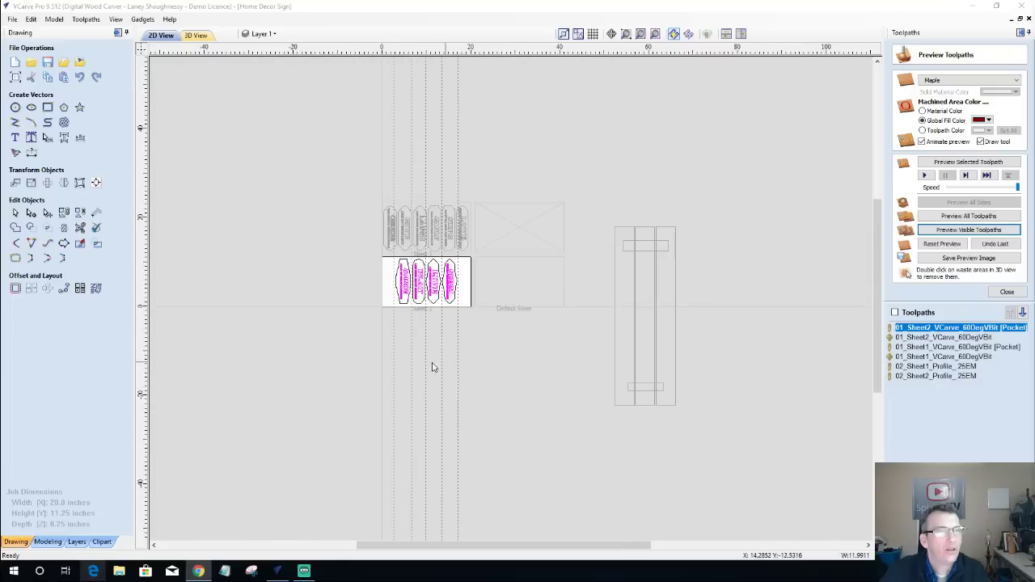
right_click(276, 574)
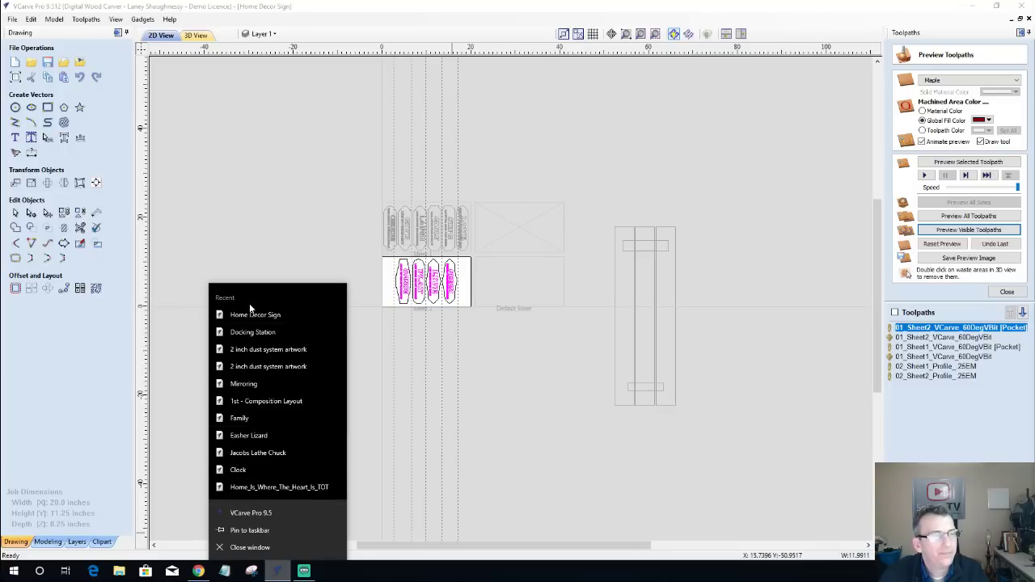
left_click(47, 64)
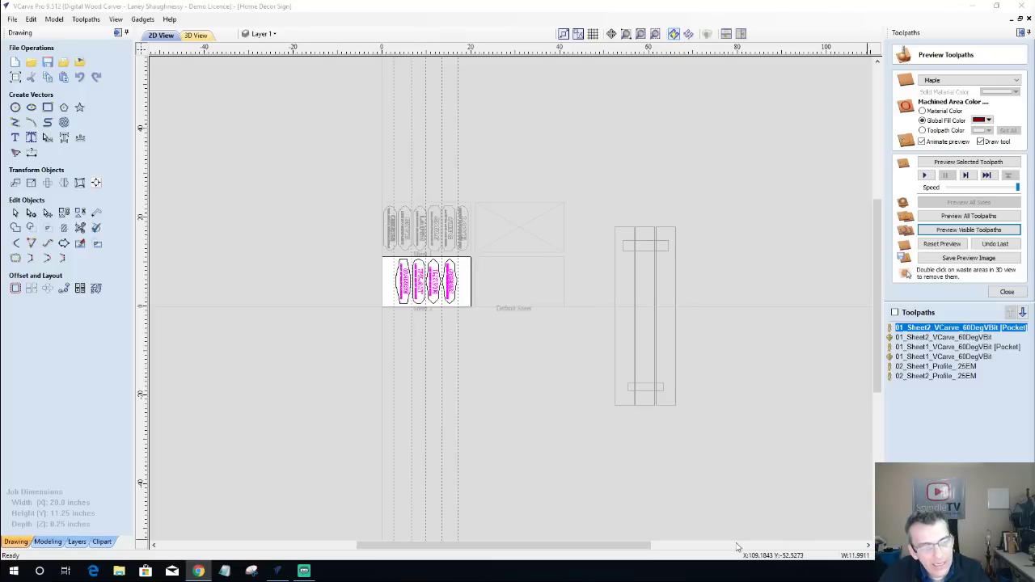
Close the project with File > Close to return to the start screen.
right_click(278, 576)
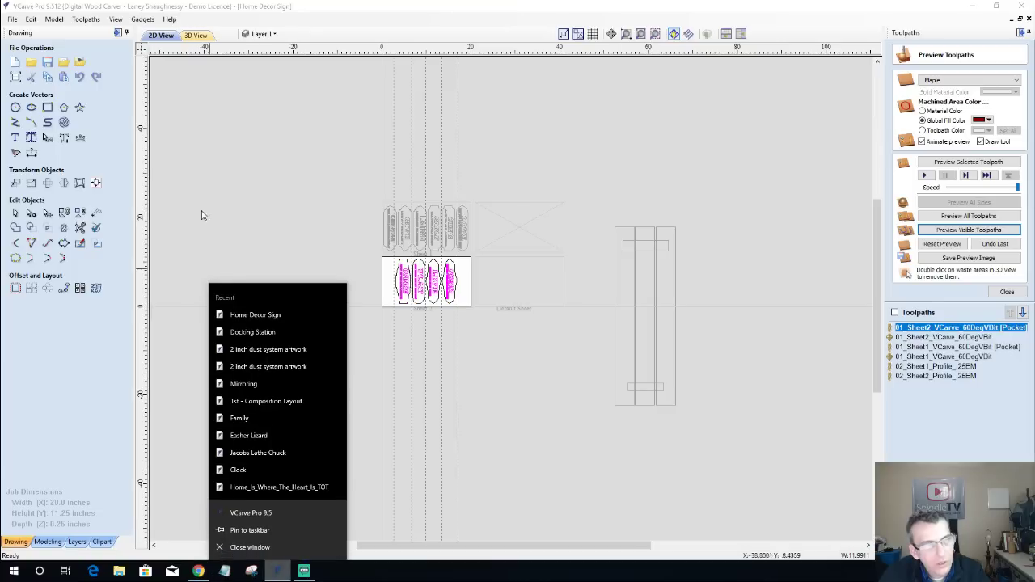
left_click(10, 20)
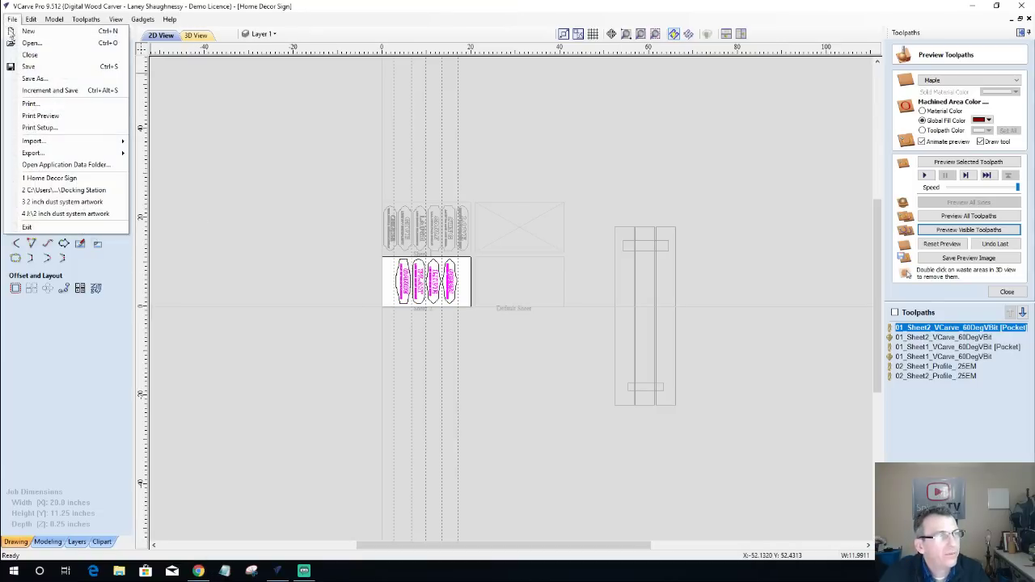
left_click(29, 55)
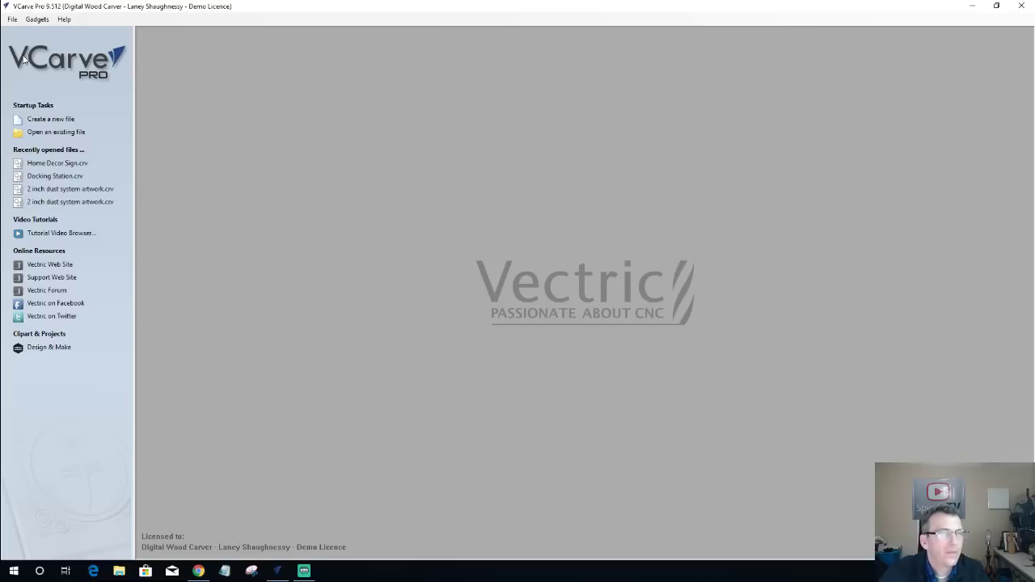
Create a new single-sided job, entering height 5.5 in and thickness .75 in.
left_click(51, 120)
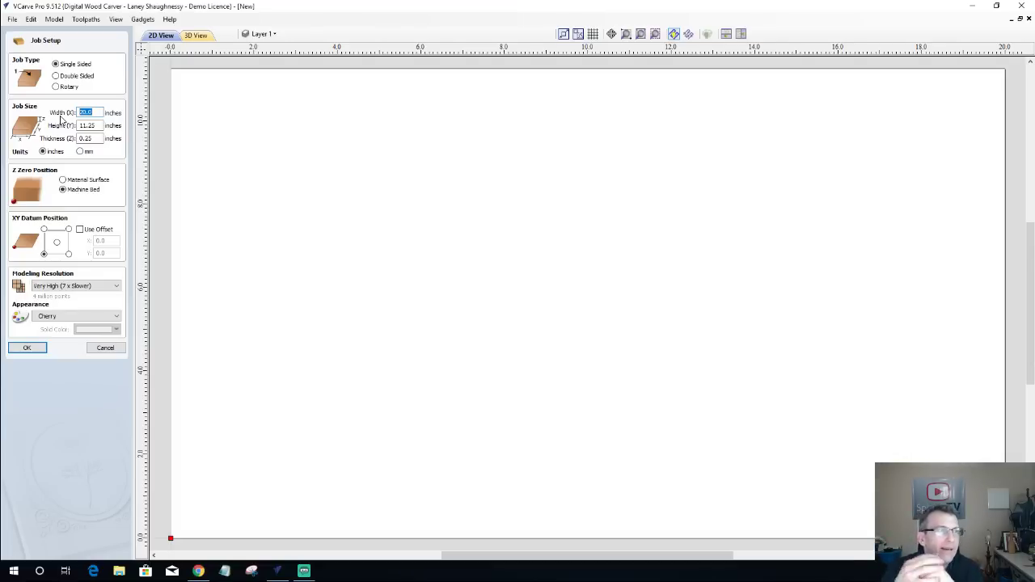
left_click(107, 126)
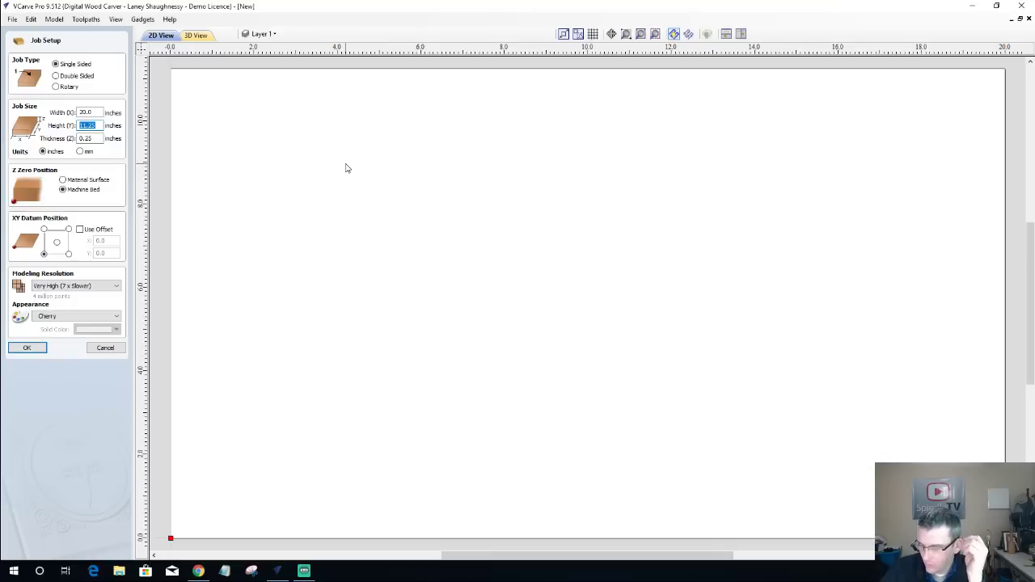
type("5.5")
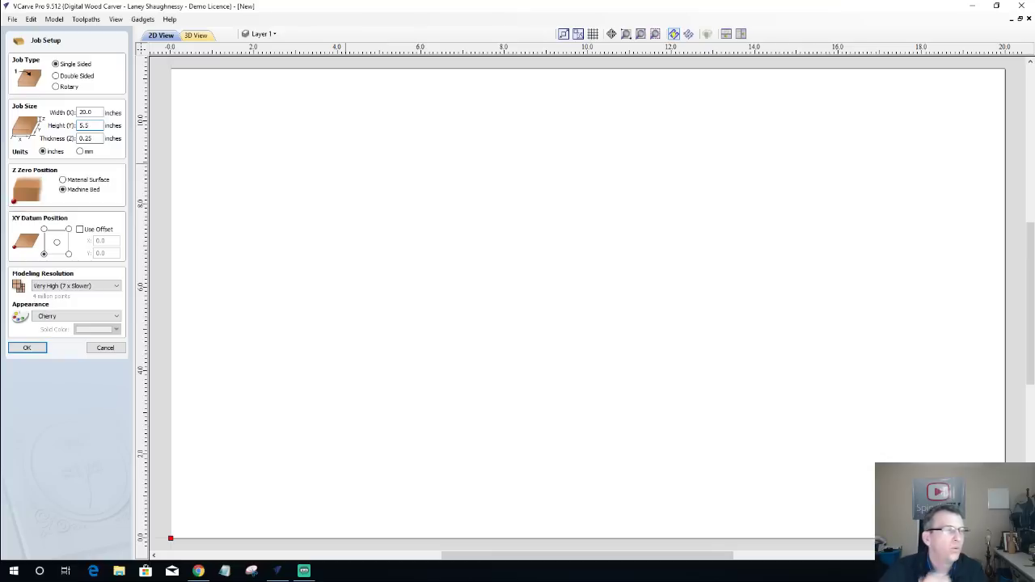
key("Tab")
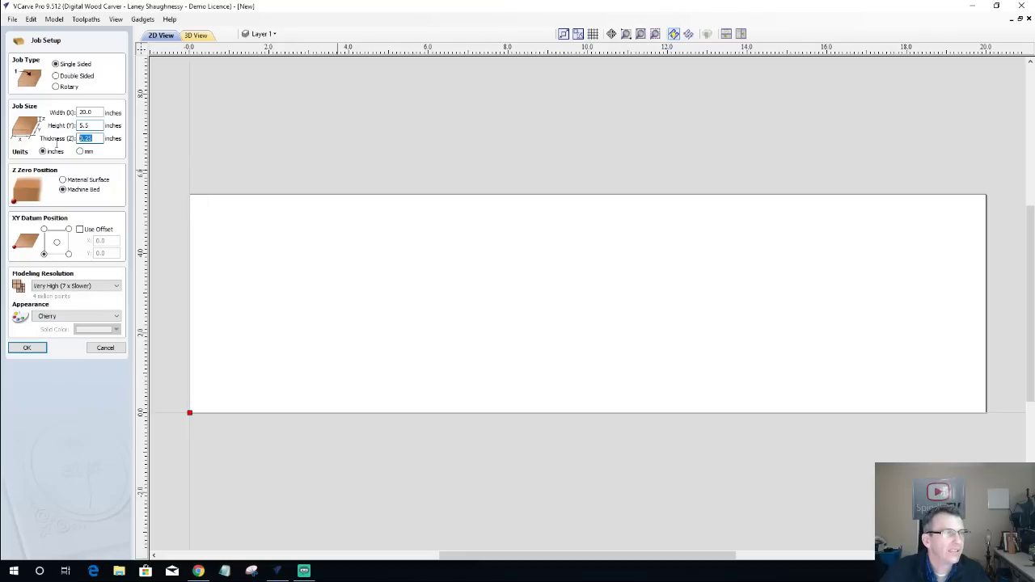
type(".75")
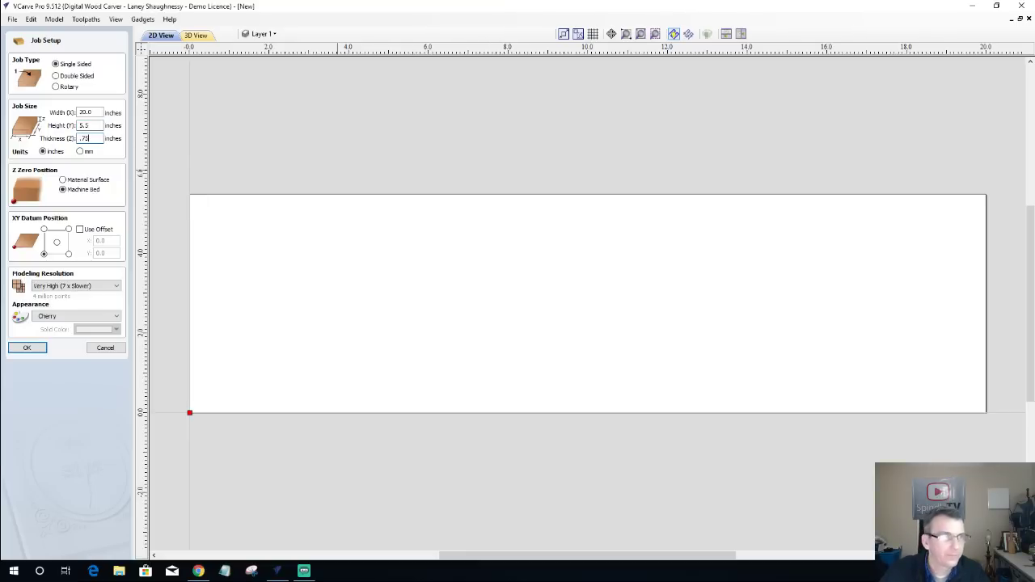
Confirm Job Setup to create the blank 20 x 5.5 x 0.75 in material.
left_click(32, 348)
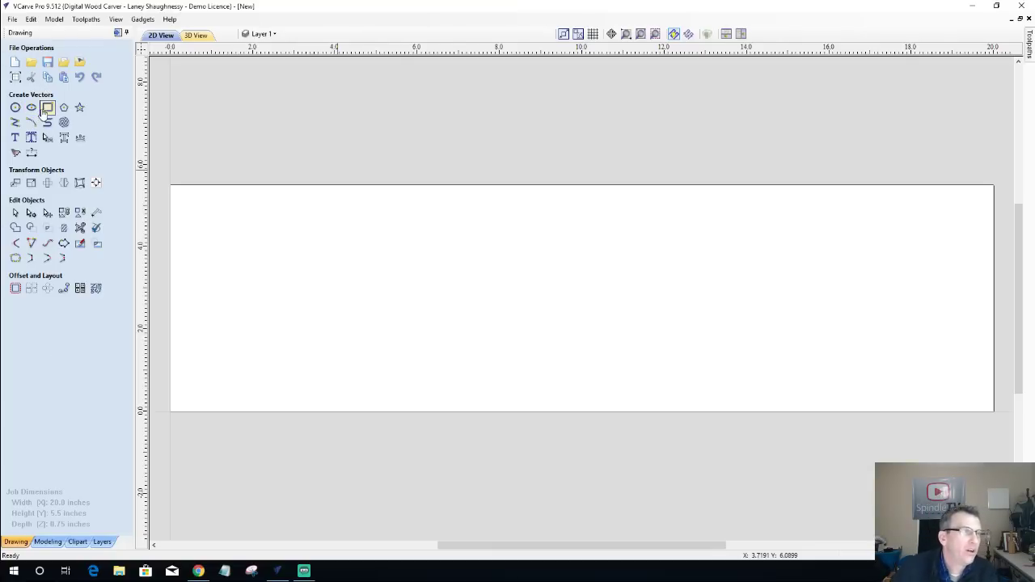
Draw a rectangle of roughly 1.8 x 2 in and select it.
left_click(47, 108)
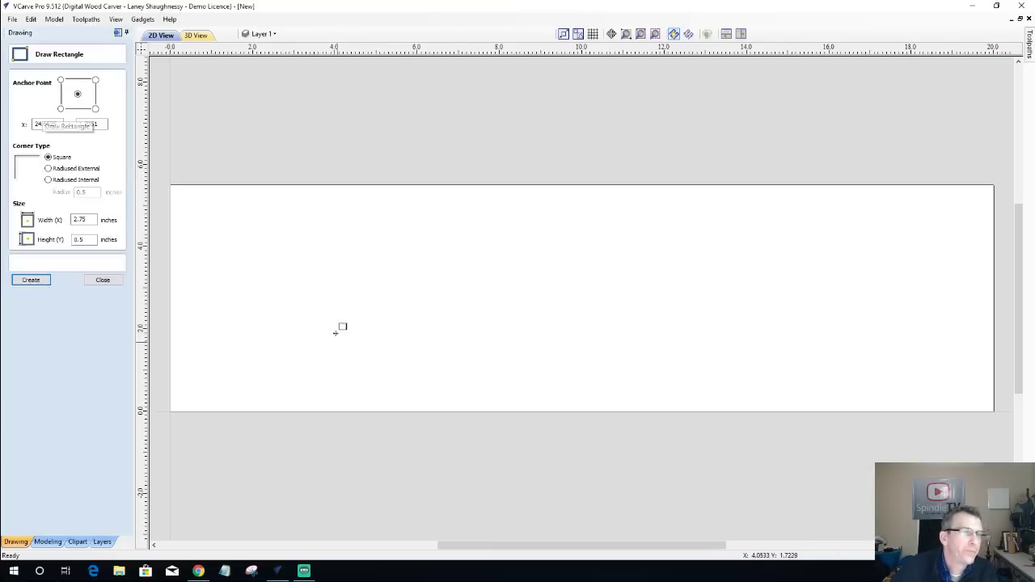
left_click_drag(306, 235, 303, 296)
left_click(112, 280)
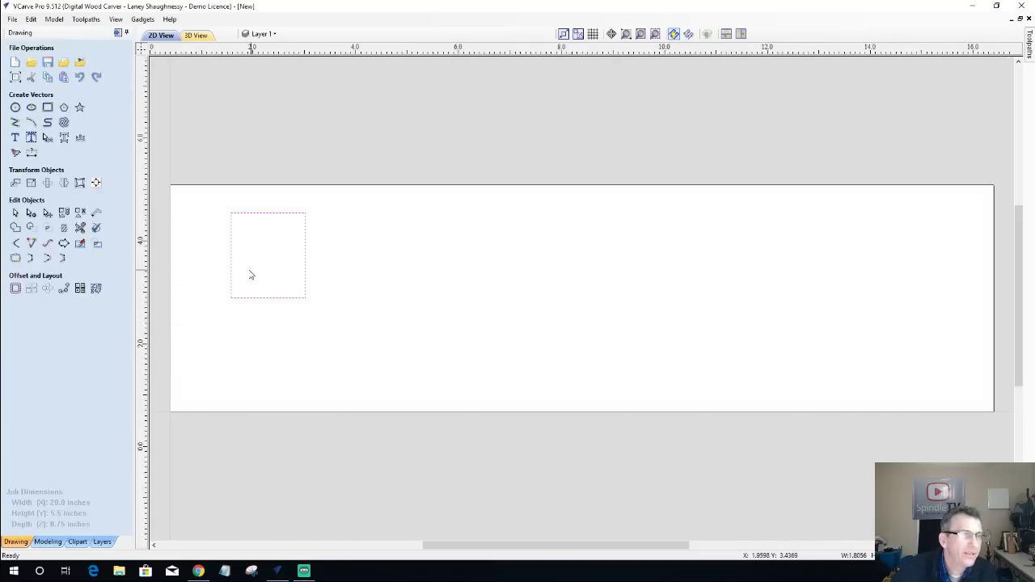
scroll(246, 272, "up", 2)
left_click(215, 294)
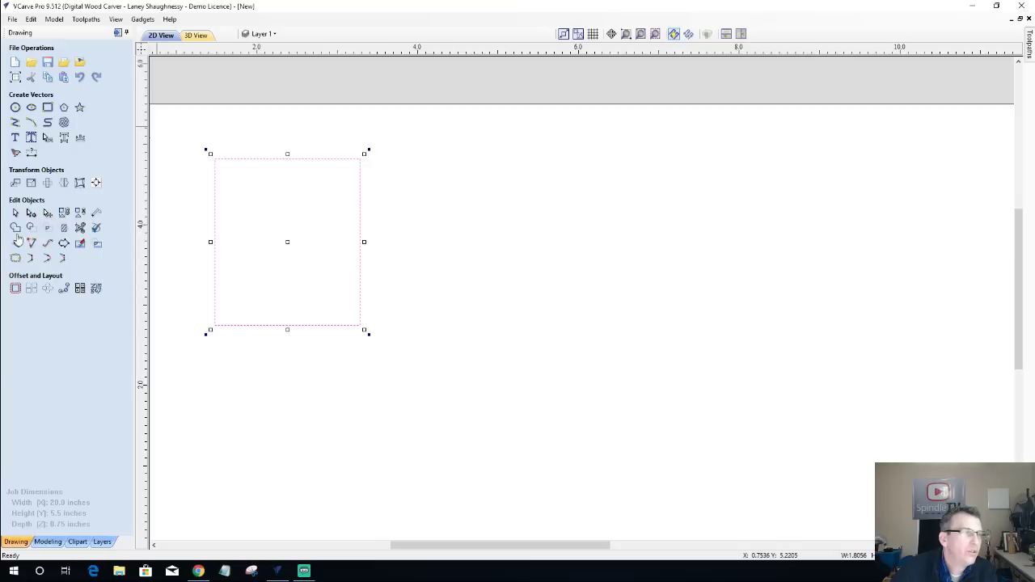
In node editing, turn the bottom edge into a shallow arc and taper the lower sides inward.
left_click(30, 214)
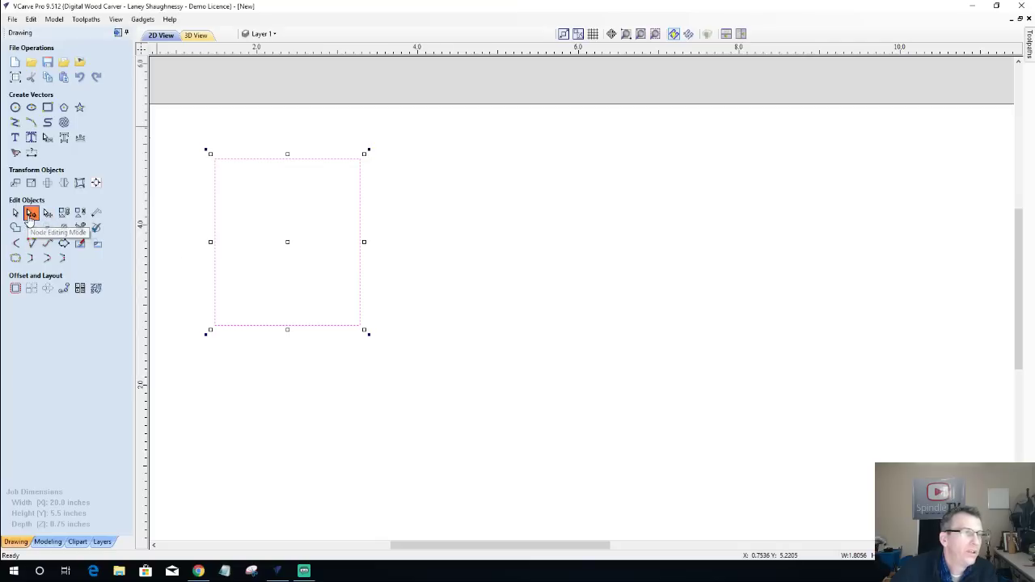
right_click(277, 329)
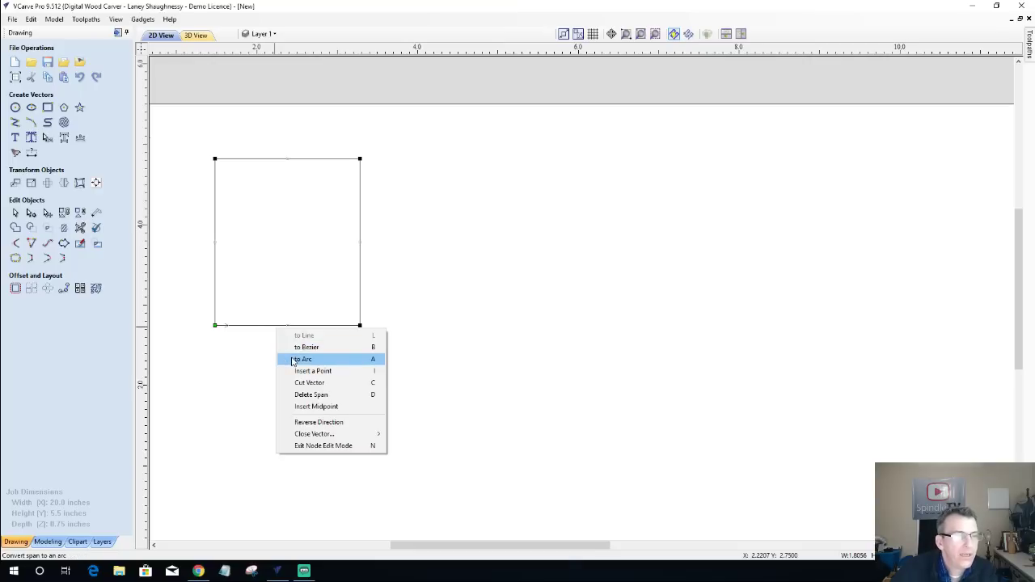
left_click(294, 360)
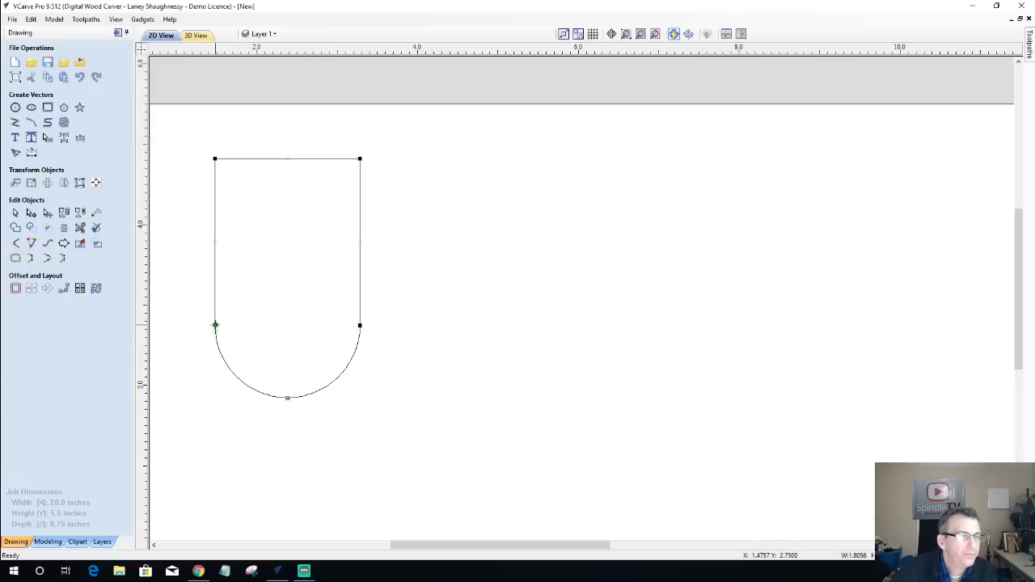
left_click_drag(287, 397, 287, 369)
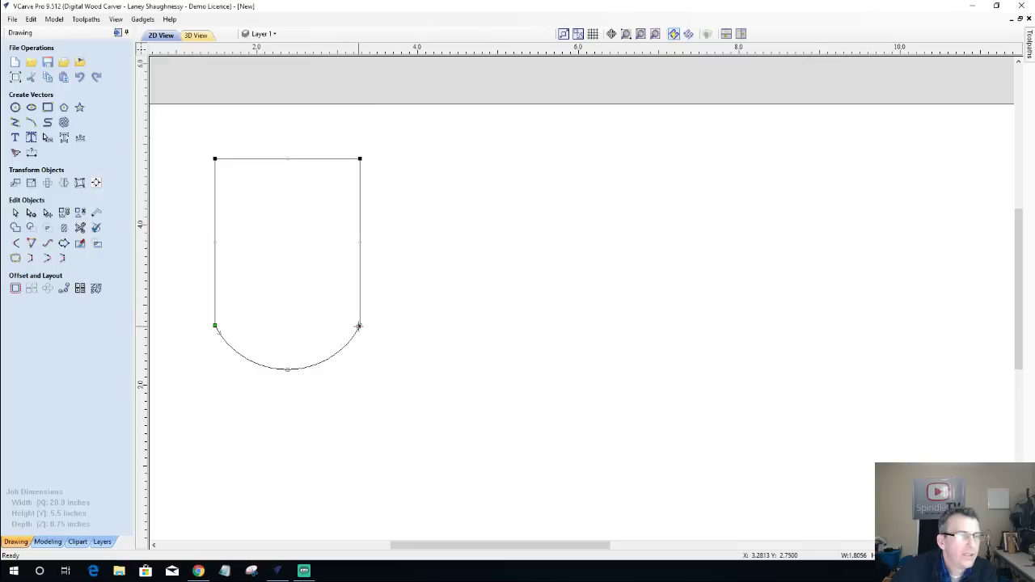
left_click_drag(358, 325, 336, 325)
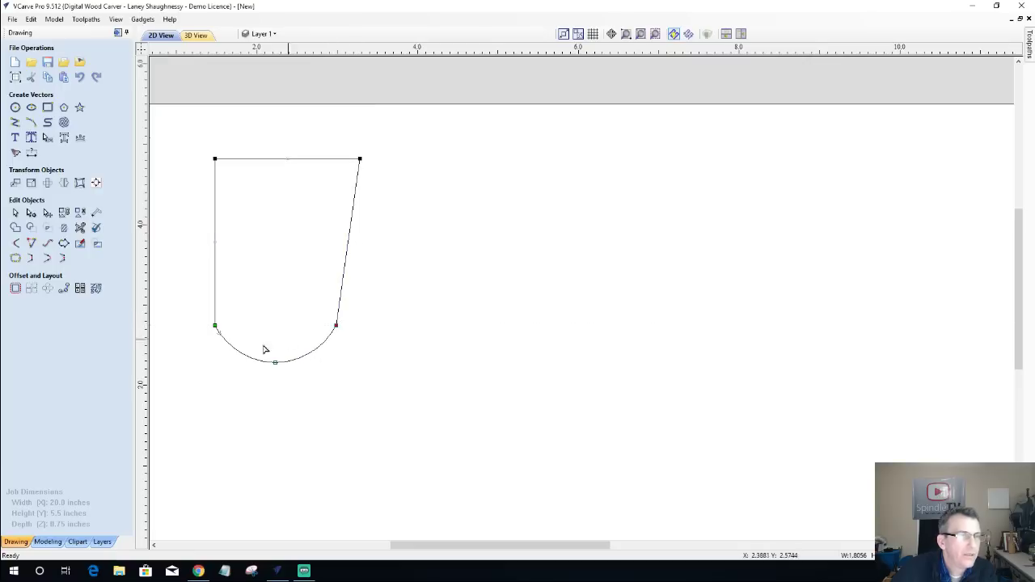
left_click_drag(214, 325, 229, 319)
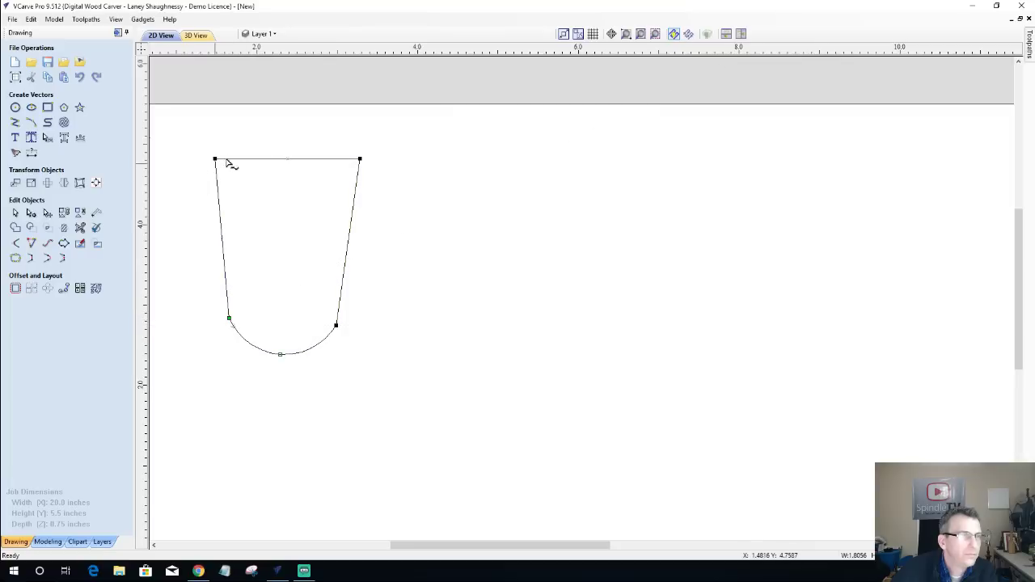
Pull both upper corners outward to widen the top, trying then reverting a top arc.
left_click_drag(215, 160, 199, 160)
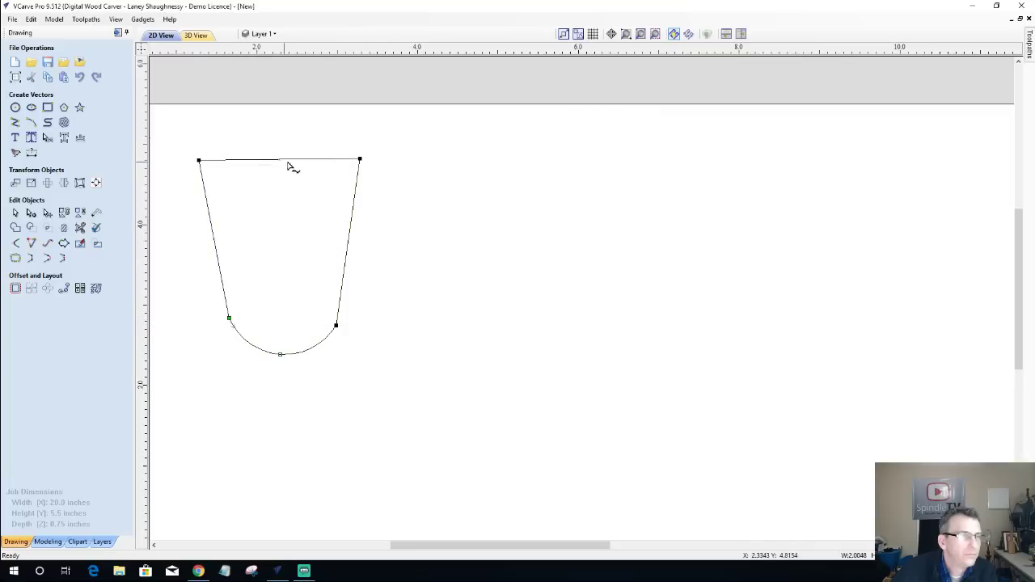
left_click_drag(360, 159, 382, 160)
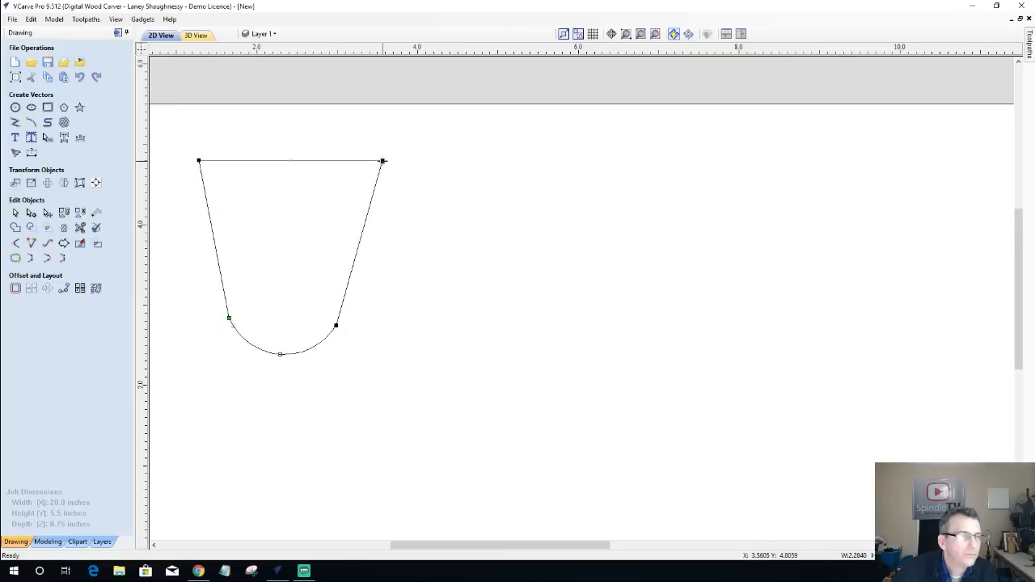
right_click(272, 165)
left_click(290, 193)
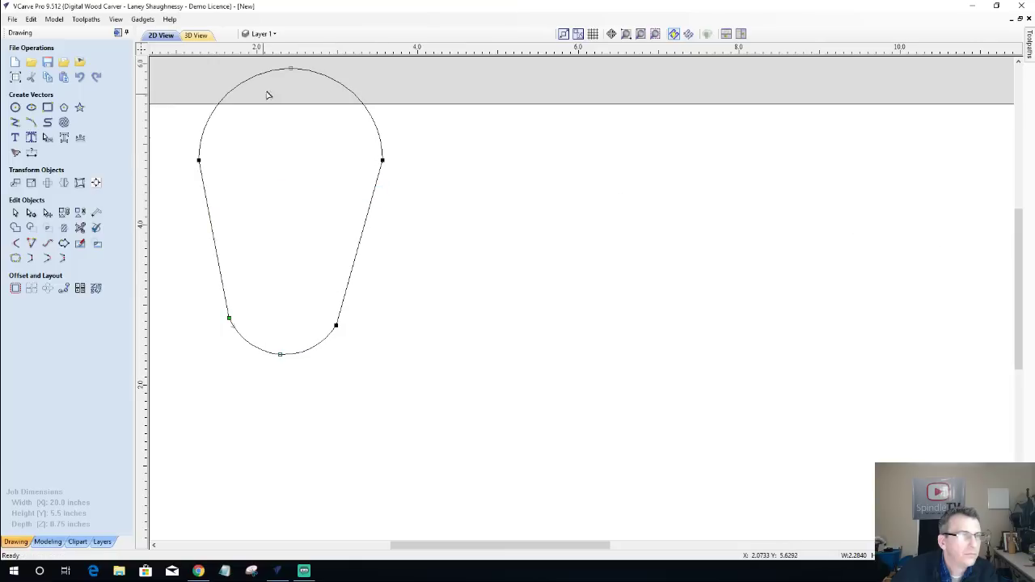
left_click_drag(291, 68, 291, 117)
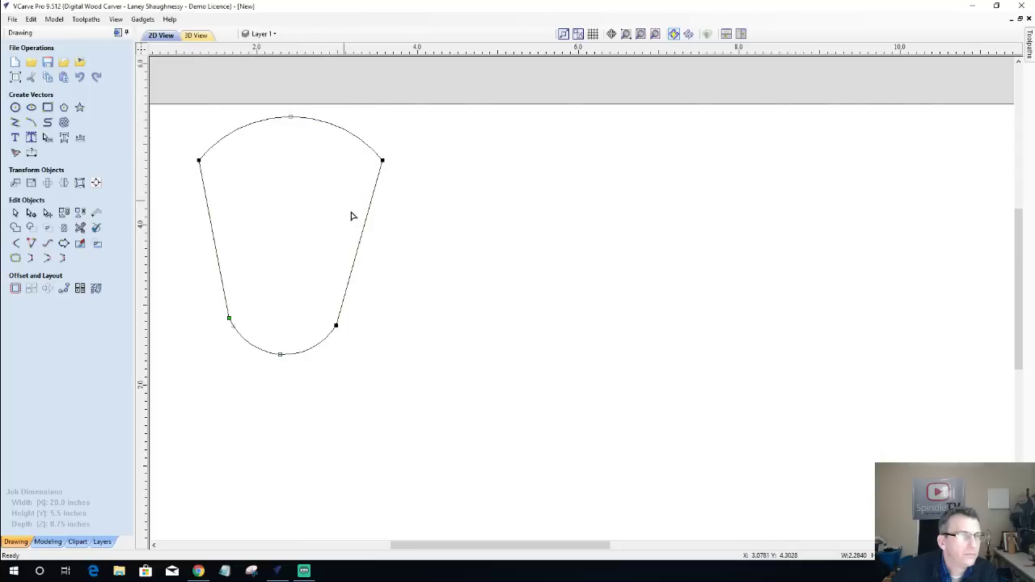
right_click(382, 160)
key("Escape")
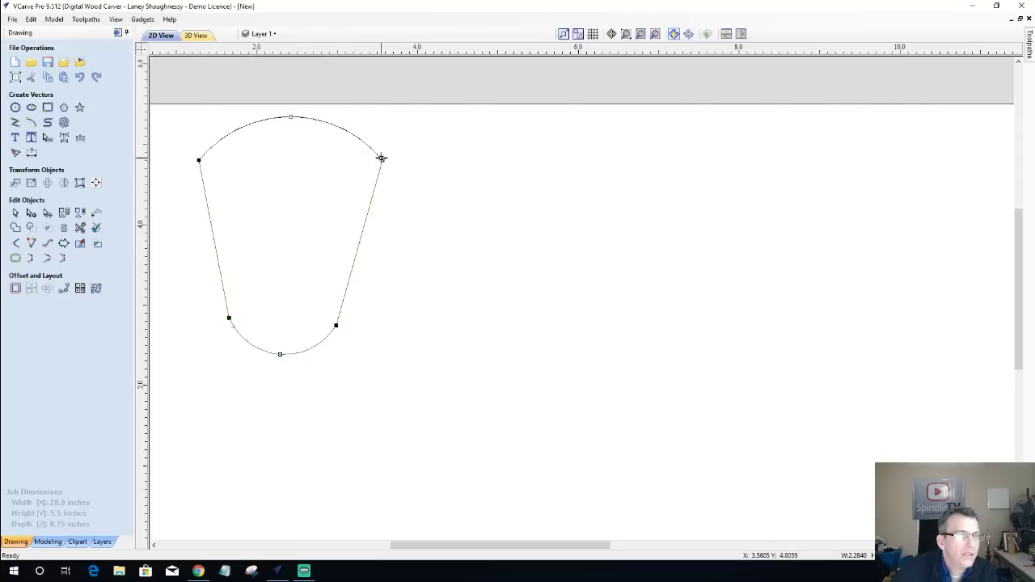
right_click(381, 160)
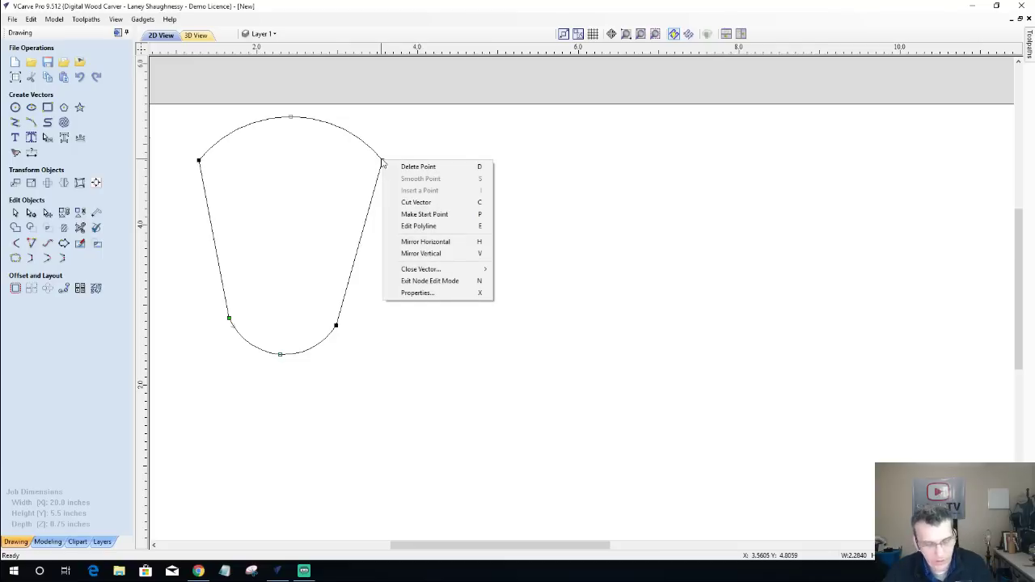
key("Escape")
key("l")
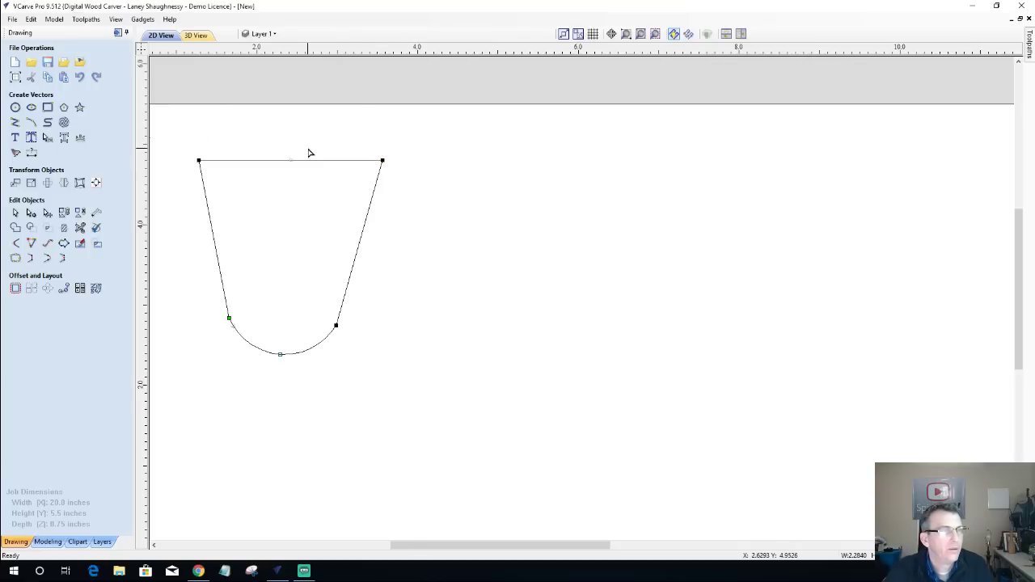
Make both upper corners smooth points to round the top.
right_click(382, 161)
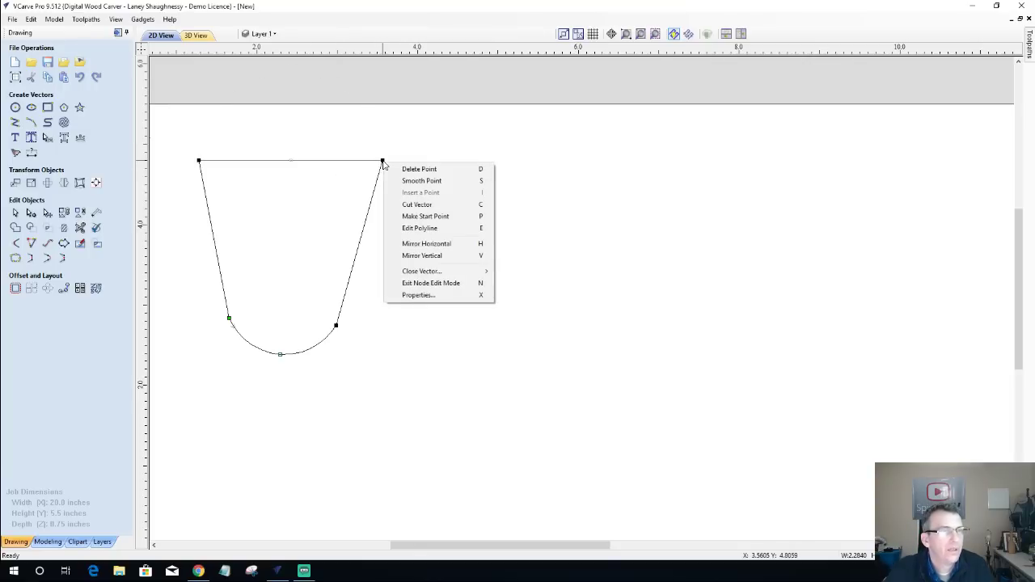
left_click(408, 182)
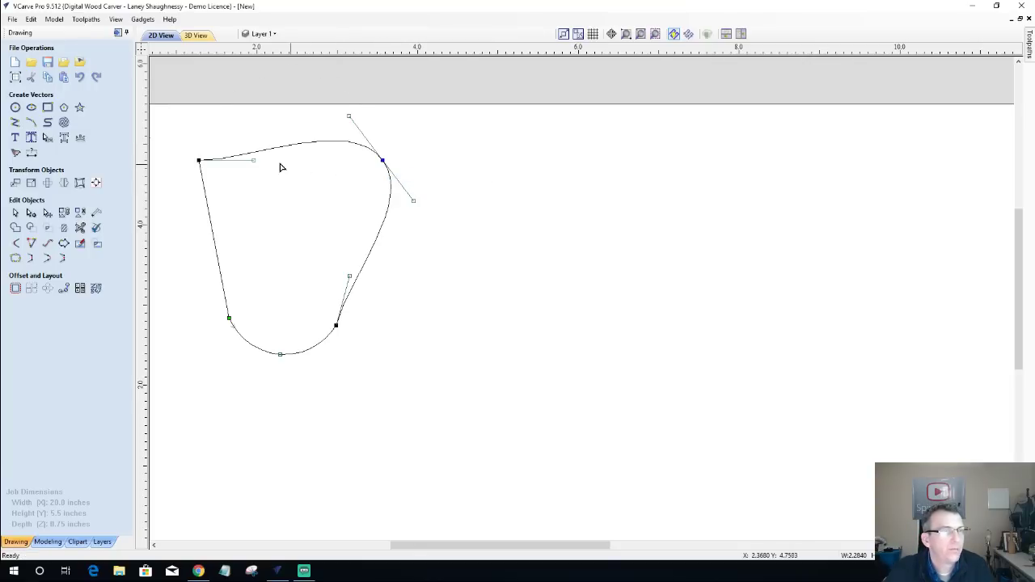
right_click(199, 162)
left_click(215, 183)
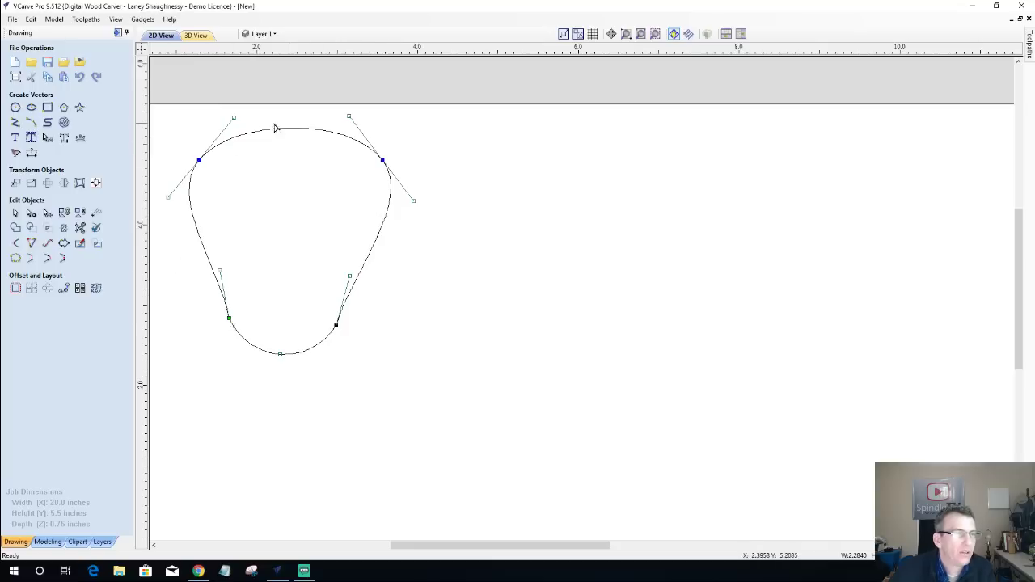
Revert to the plain rectangle and make its top corners smooth points.
left_click(201, 293)
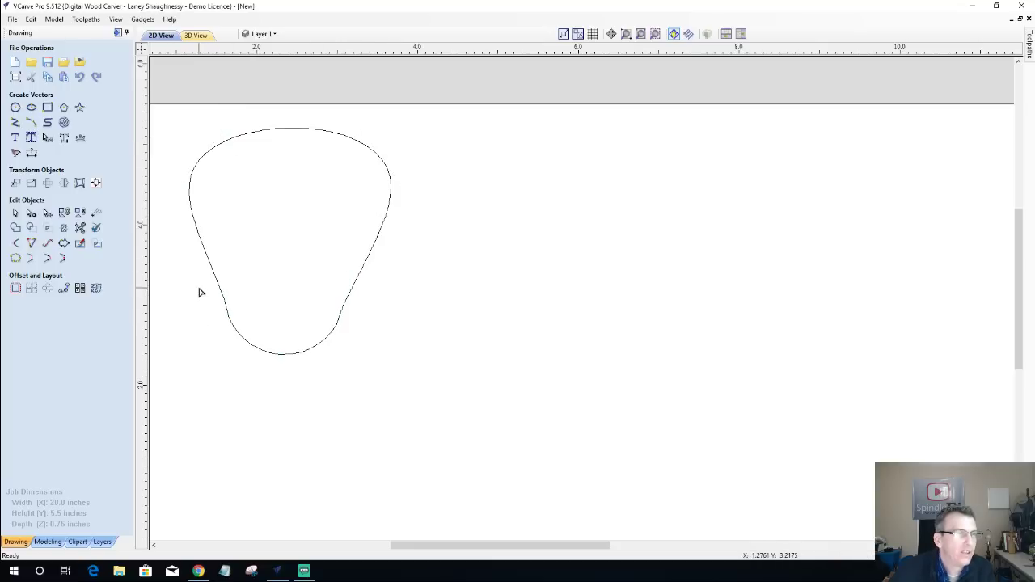
left_click(221, 291)
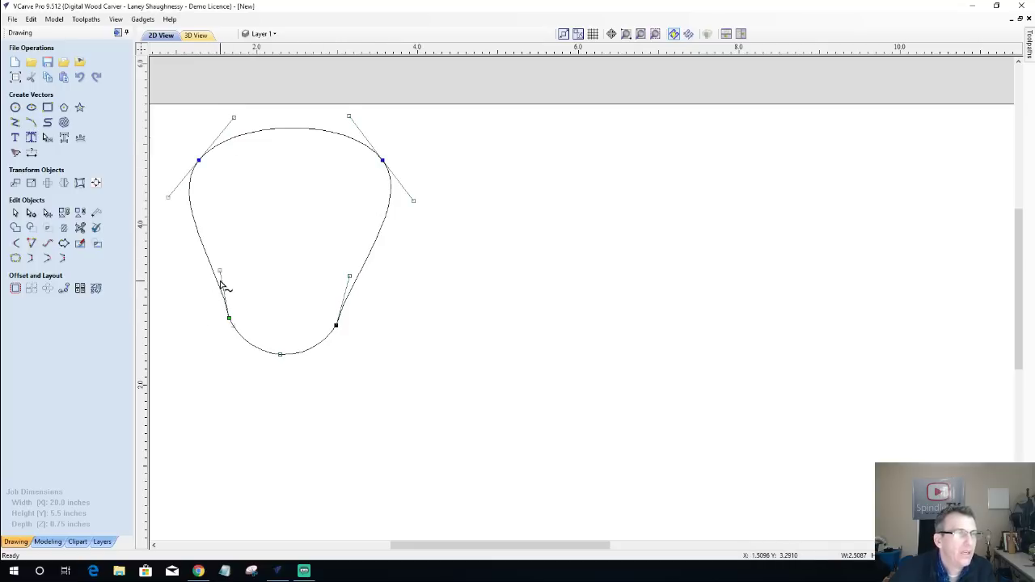
key("l")
key("l")
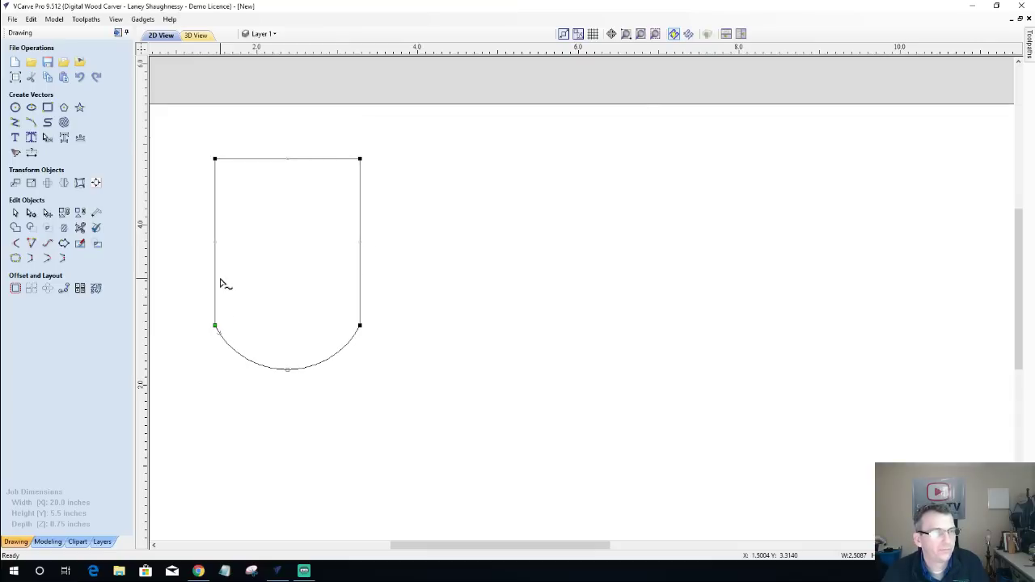
key("l")
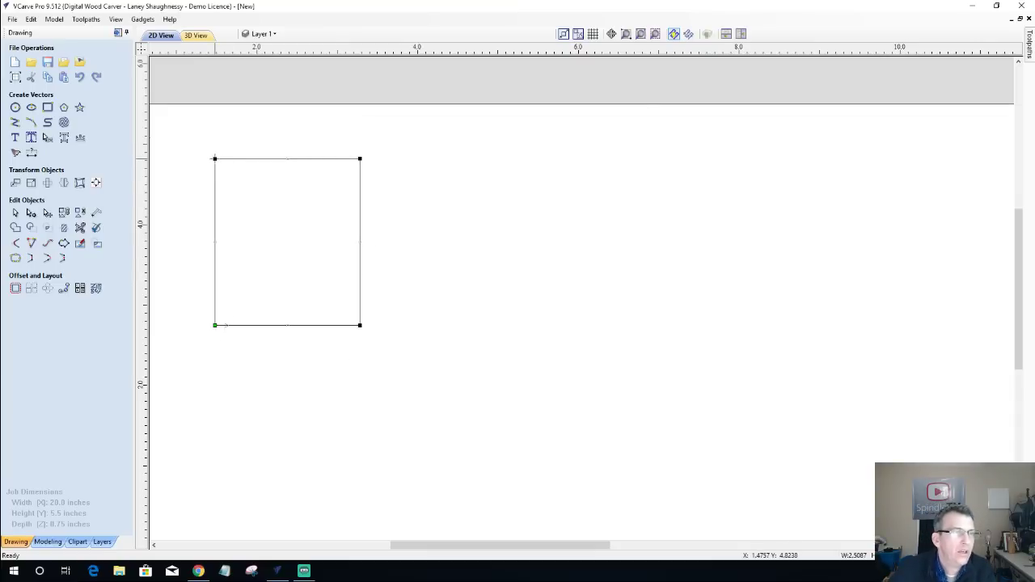
right_click(214, 159)
left_click(254, 178)
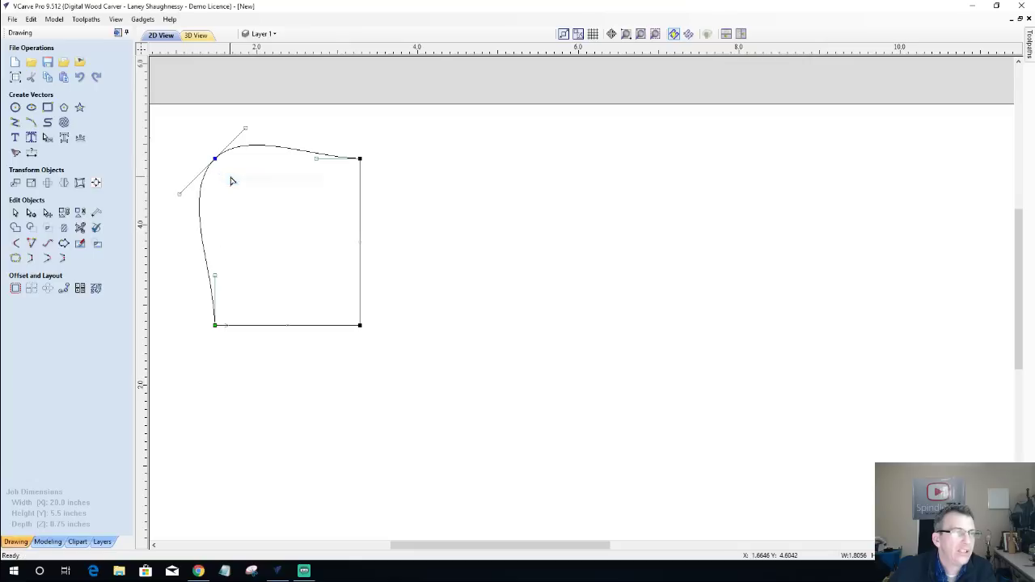
right_click(358, 158)
left_click(376, 178)
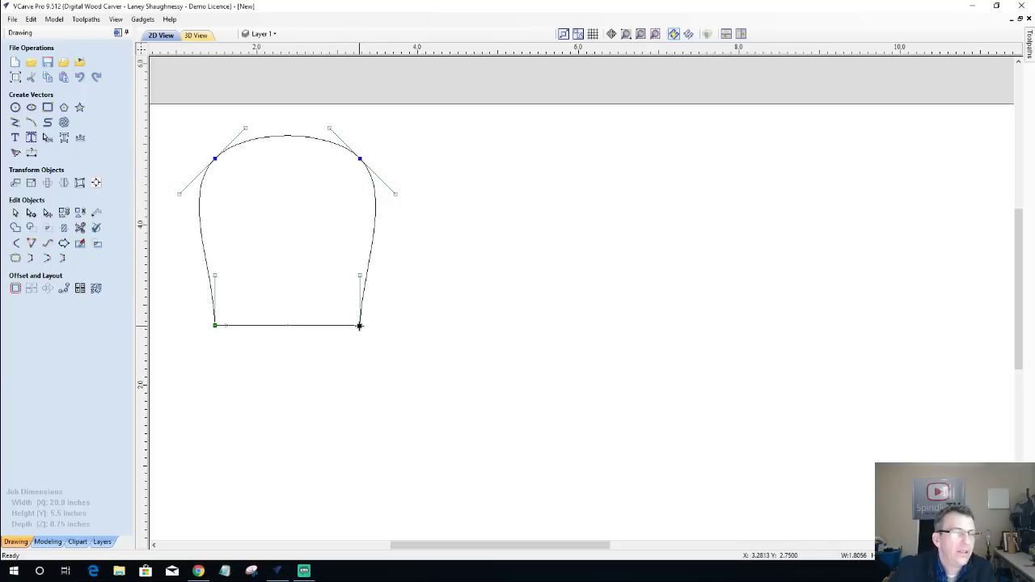
Nudge the bottom corners inward to taper the sides, trying and undoing smooth bottom corners.
key("Left")
key("Left")
key("Left")
key("Left")
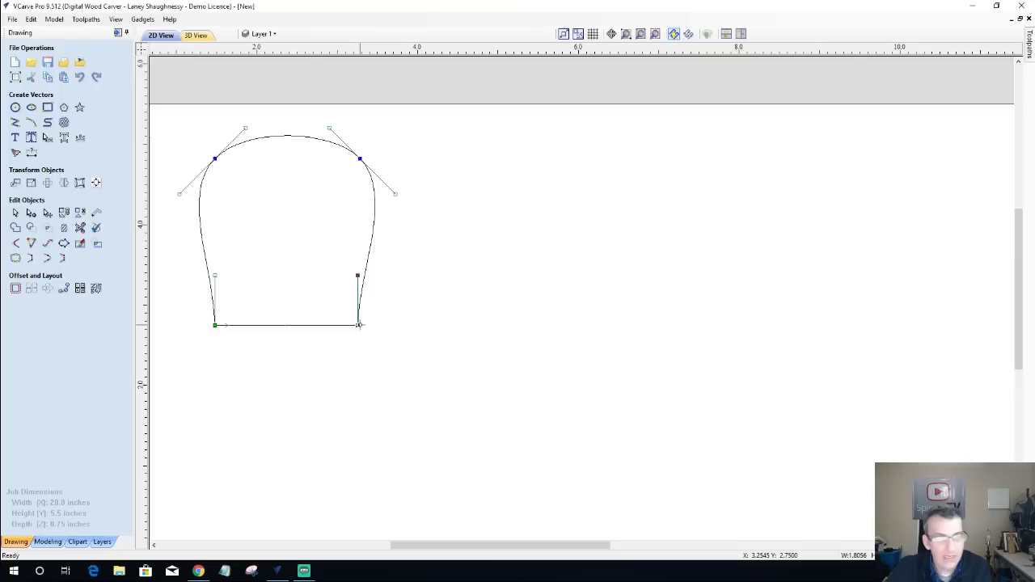
key("Left")
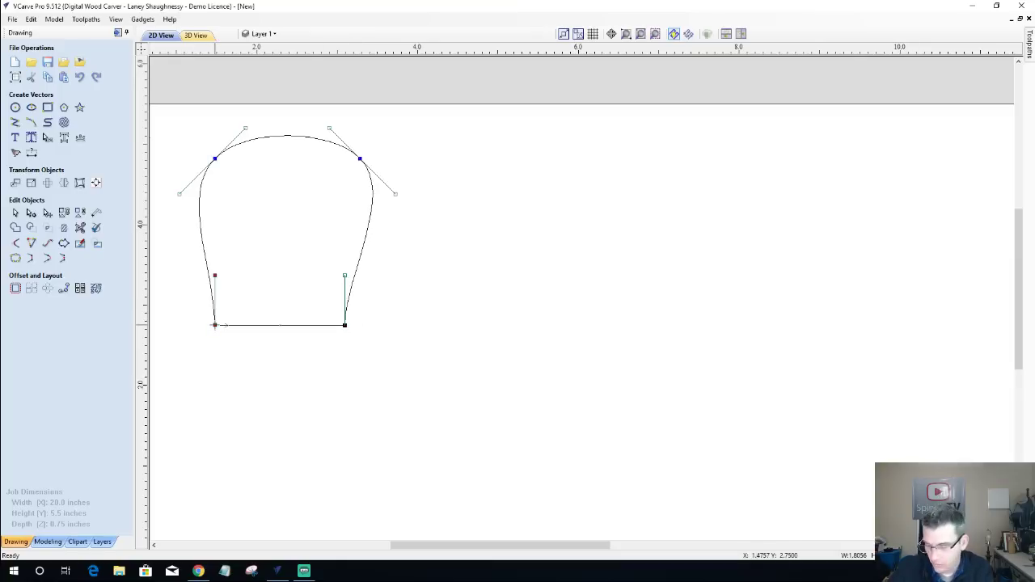
key("Right")
key("Right")
key("Right")
key("Right")
key("Right")
key("Right")
key("Right")
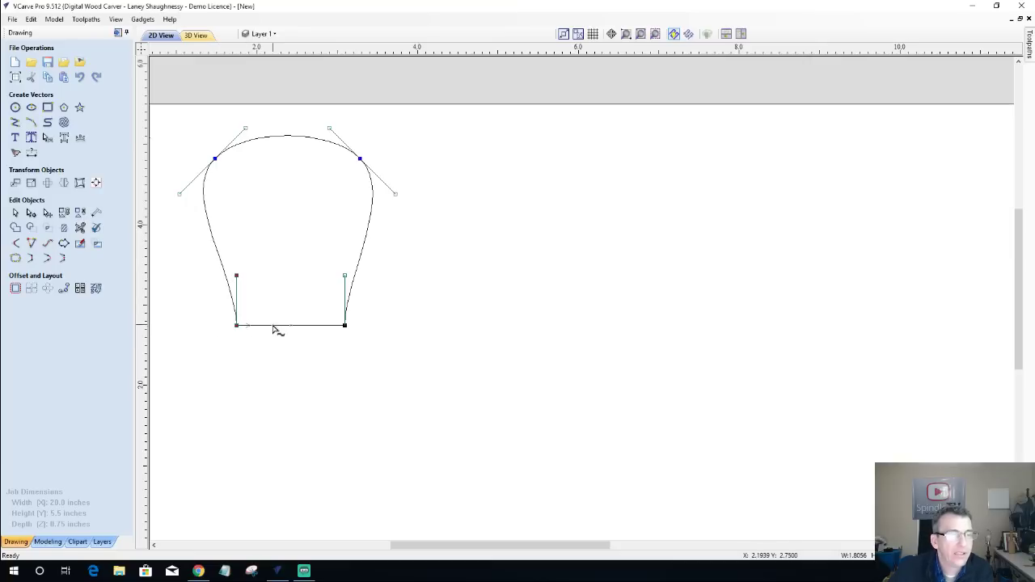
right_click(236, 325)
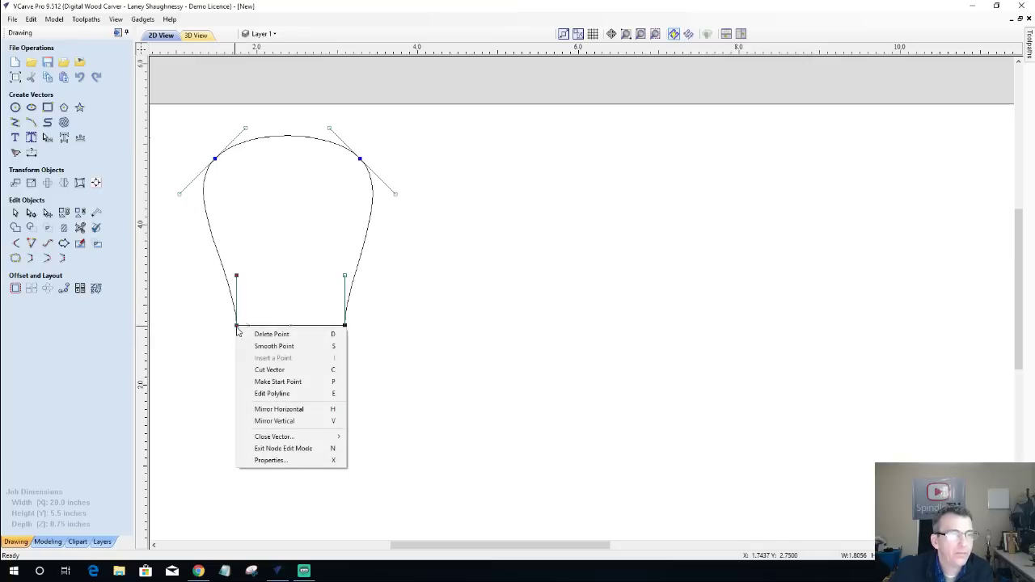
left_click(248, 348)
right_click(346, 325)
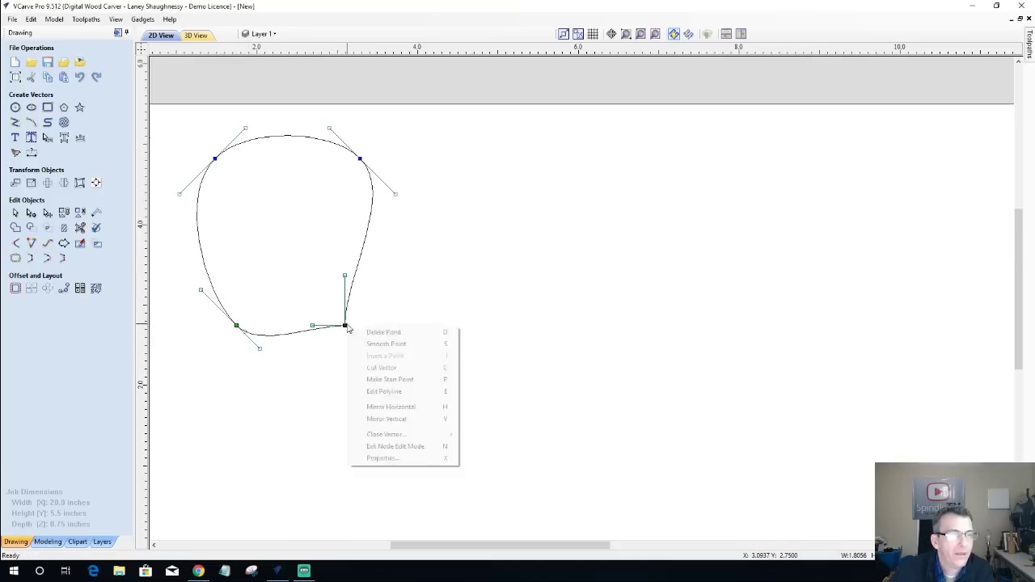
left_click(356, 343)
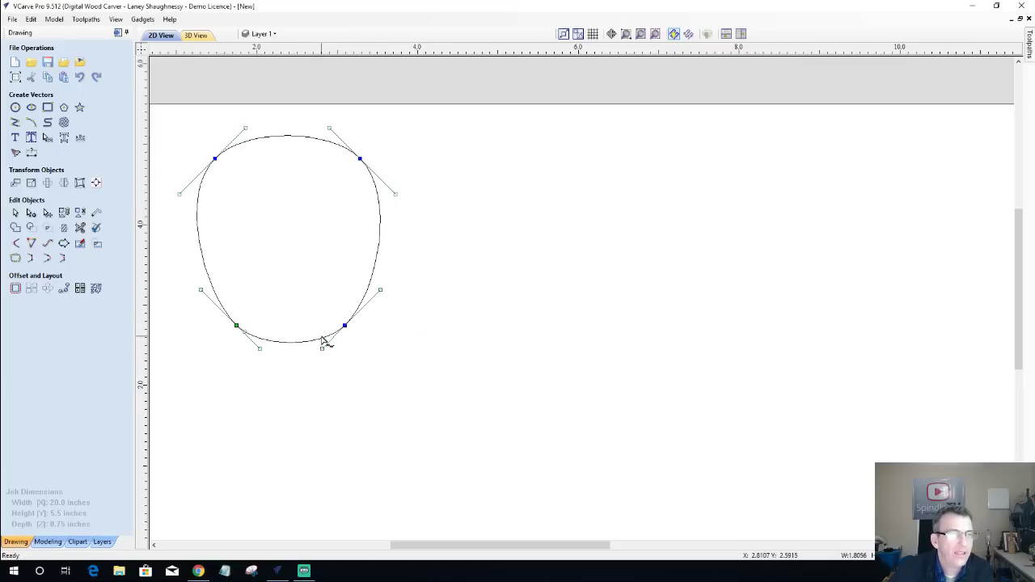
key("l")
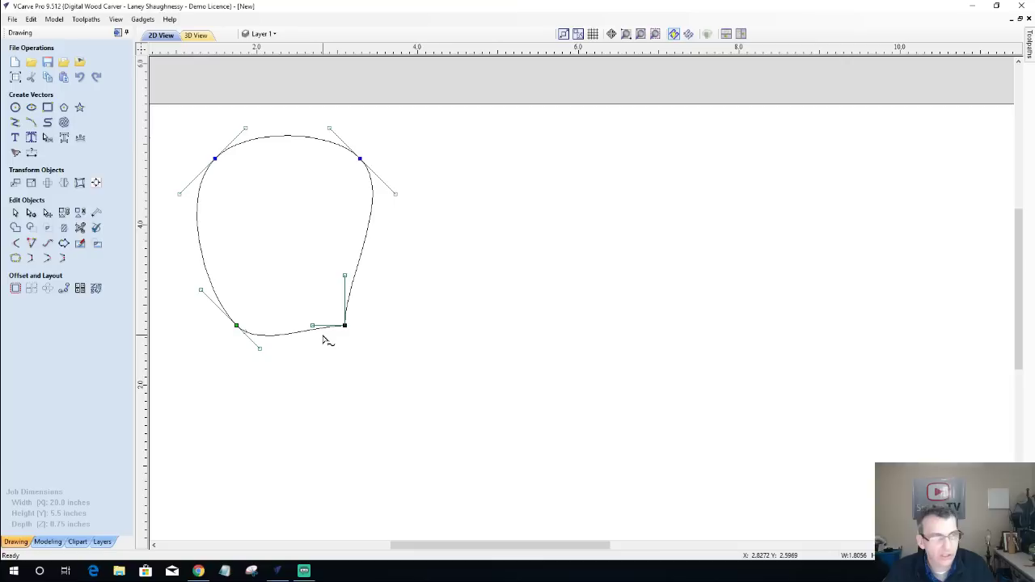
Turn the bottom edge into a shallow arc and adjust the lower side curve handles.
right_click(308, 326)
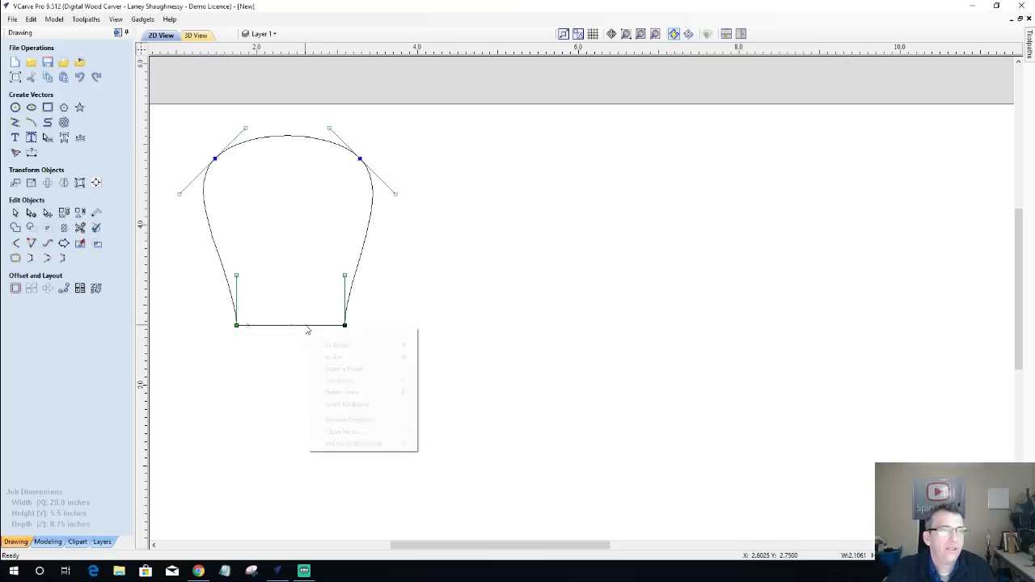
left_click(328, 357)
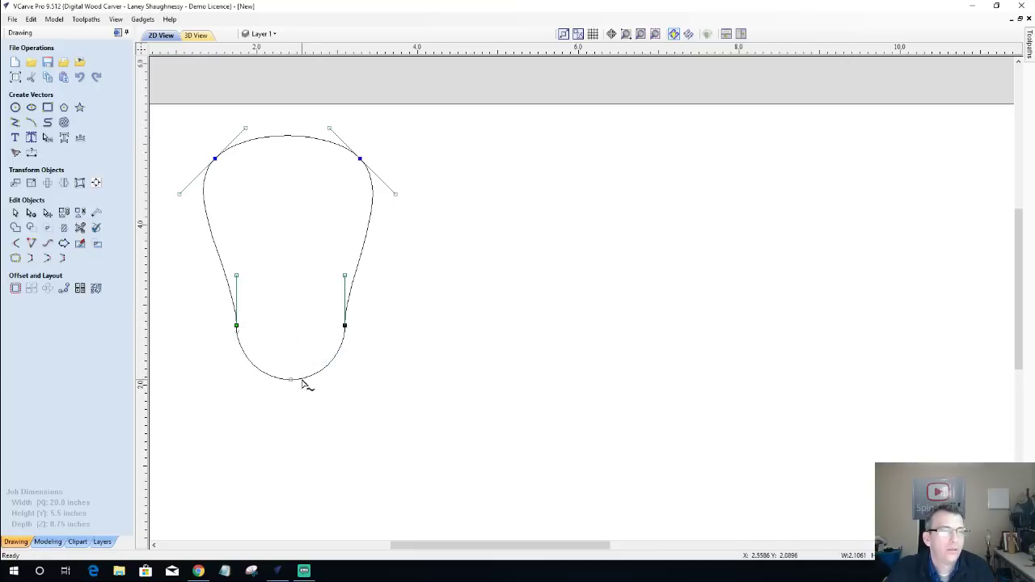
left_click_drag(291, 378, 296, 354)
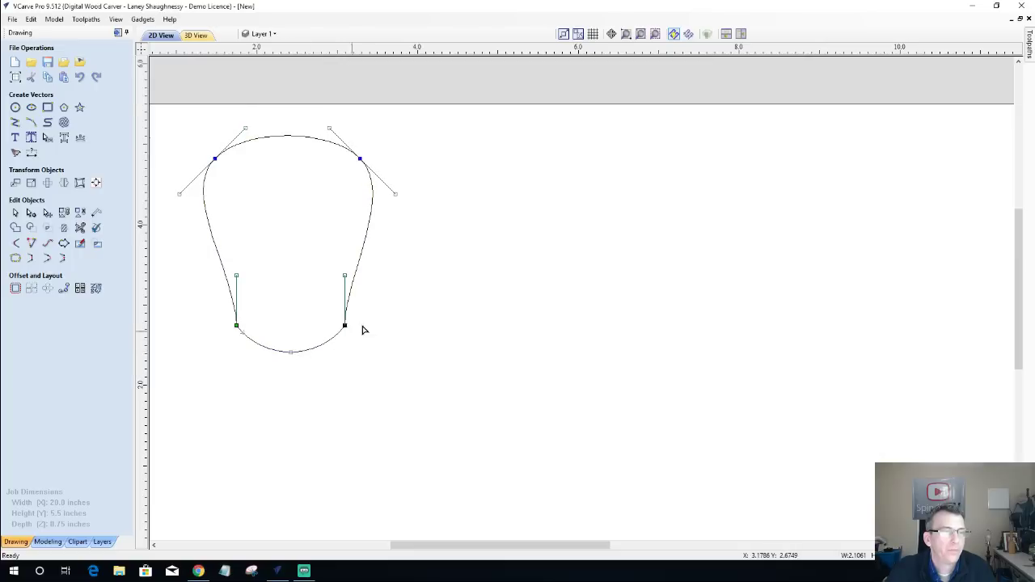
left_click_drag(345, 275, 354, 280)
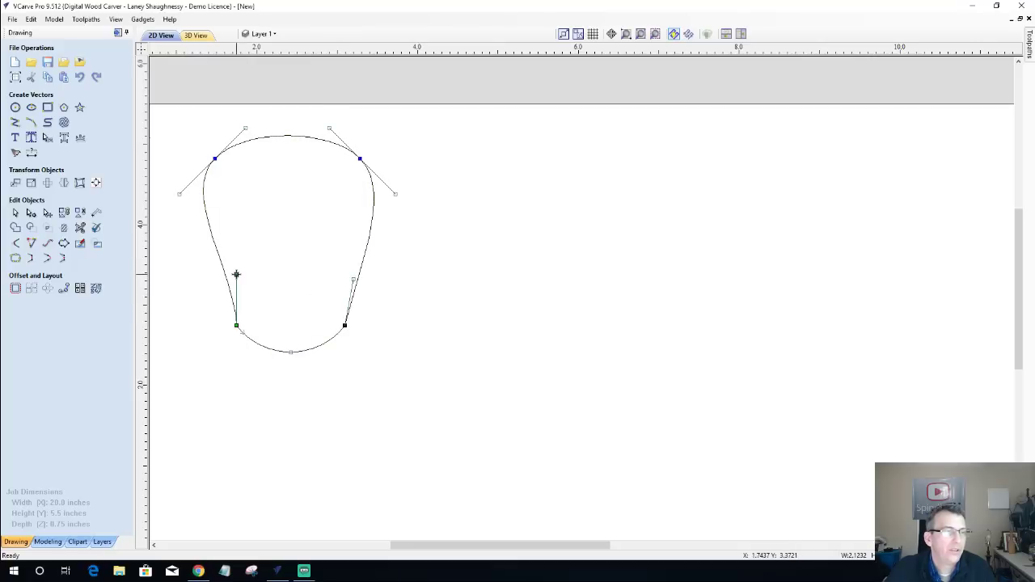
left_click_drag(236, 274, 219, 273)
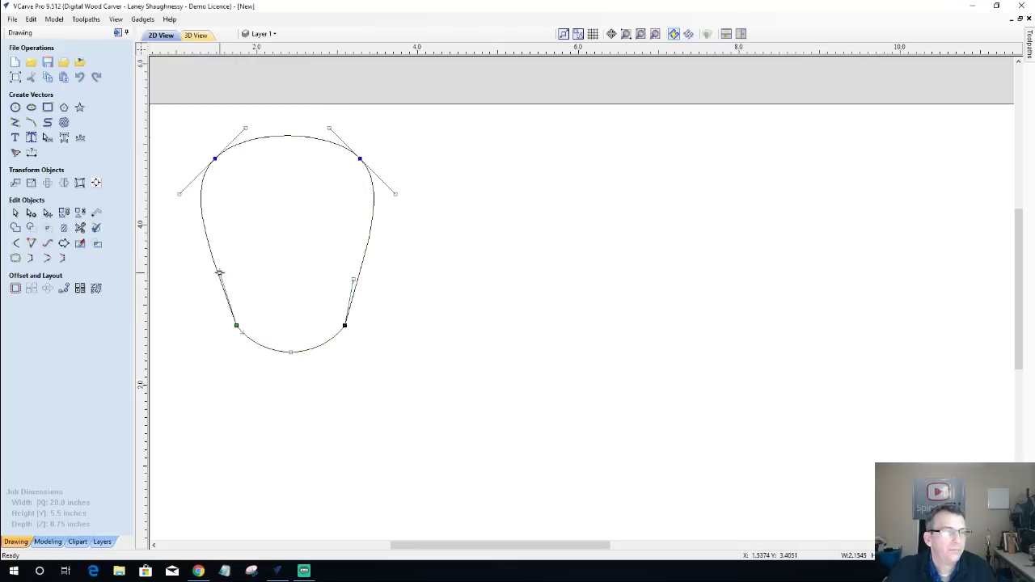
scroll(271, 288, "up", 1)
scroll(271, 288, "down", 2)
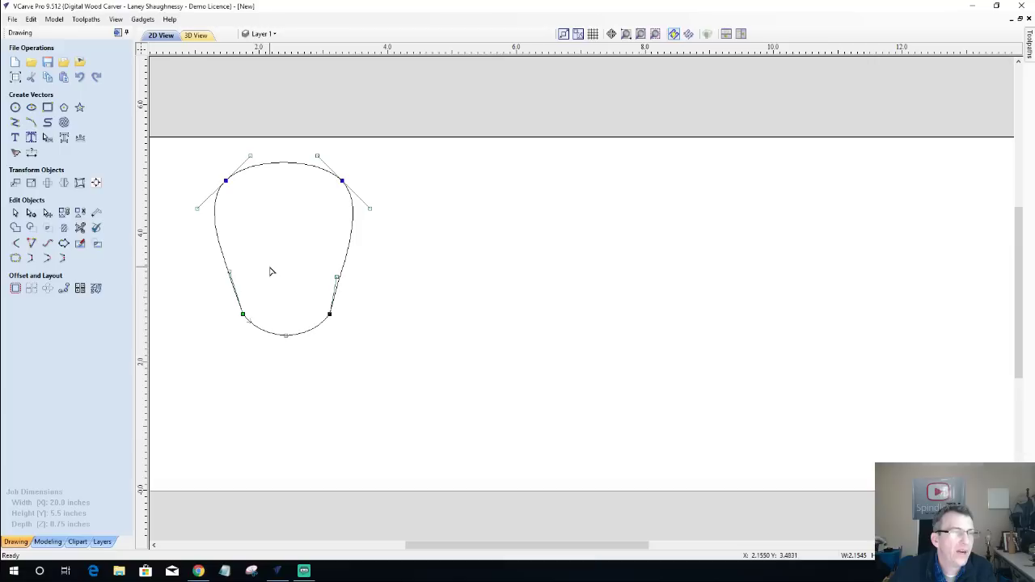
scroll(219, 289, "up", 1)
left_click(275, 169)
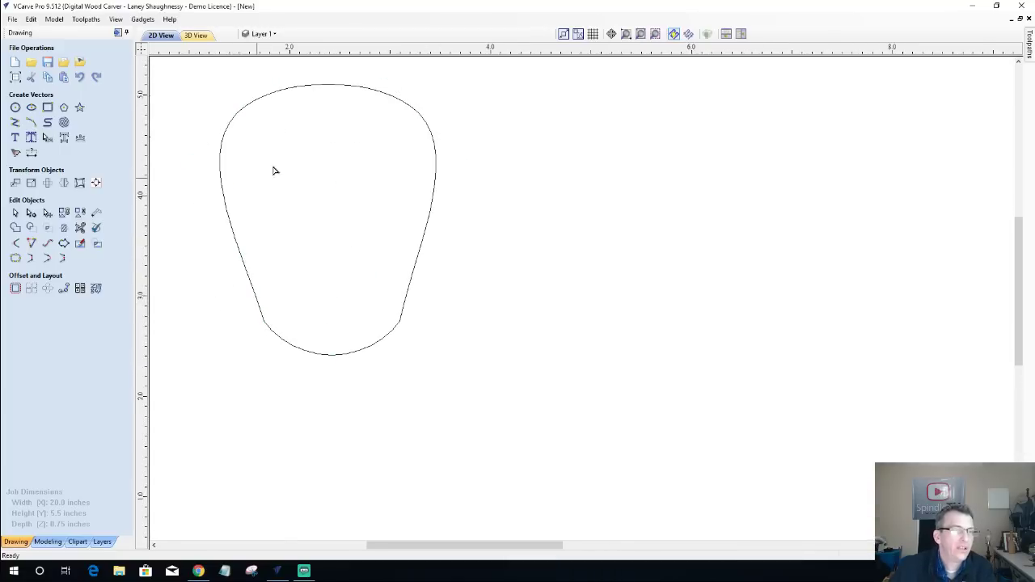
Fine-tune the lower side handles and bottom curve into a rounded teardrop outline.
left_click(385, 343)
right_click(400, 323)
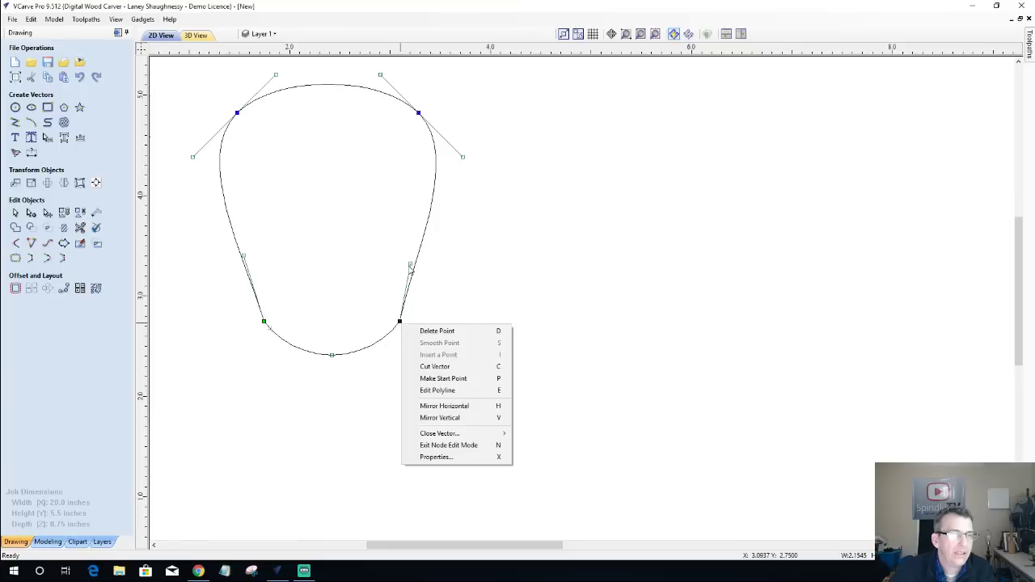
left_click(410, 267)
left_click_drag(411, 261, 414, 269)
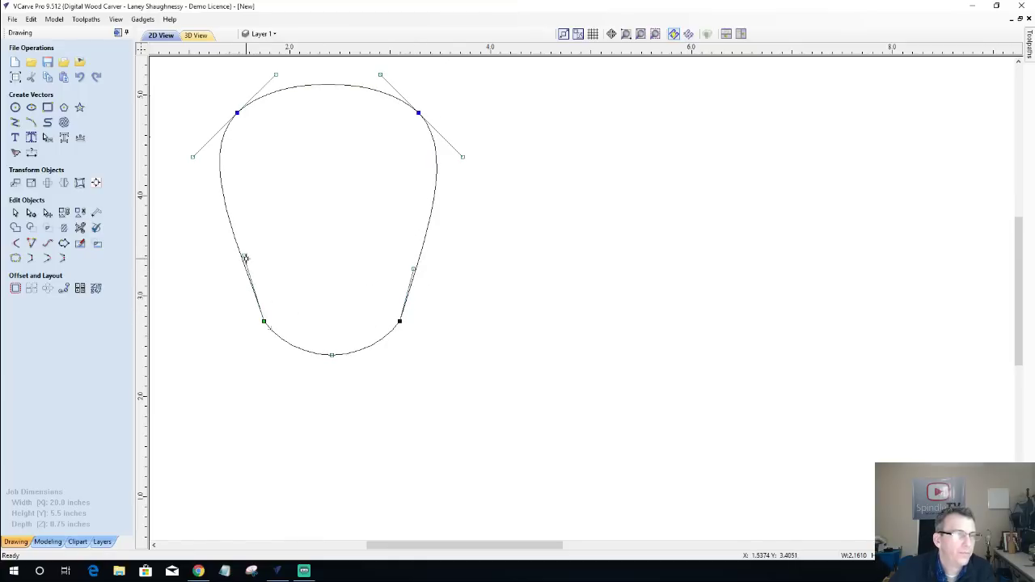
left_click_drag(243, 256, 237, 257)
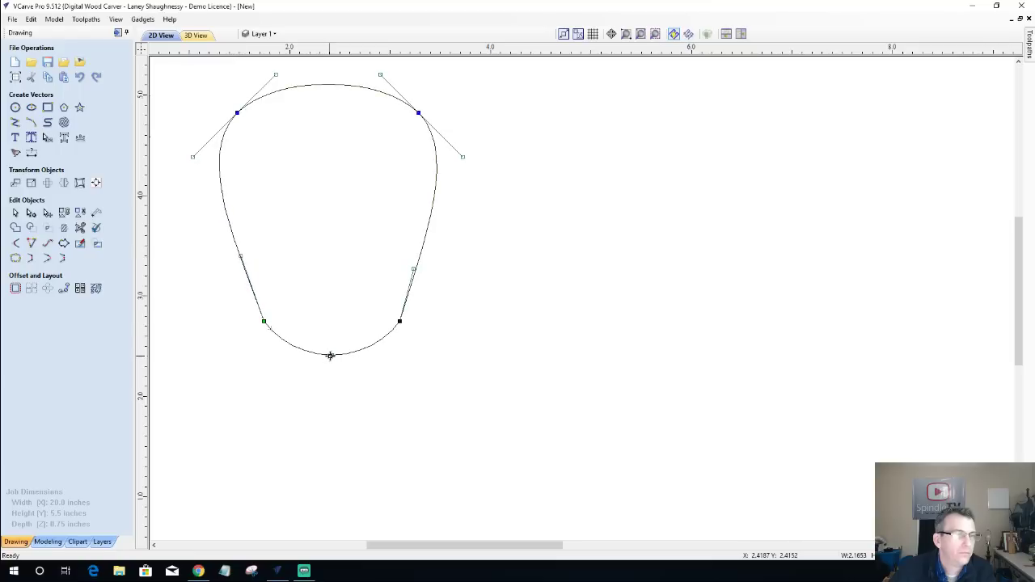
left_click_drag(330, 356, 330, 364)
left_click(336, 299)
scroll(338, 309, "down", 4)
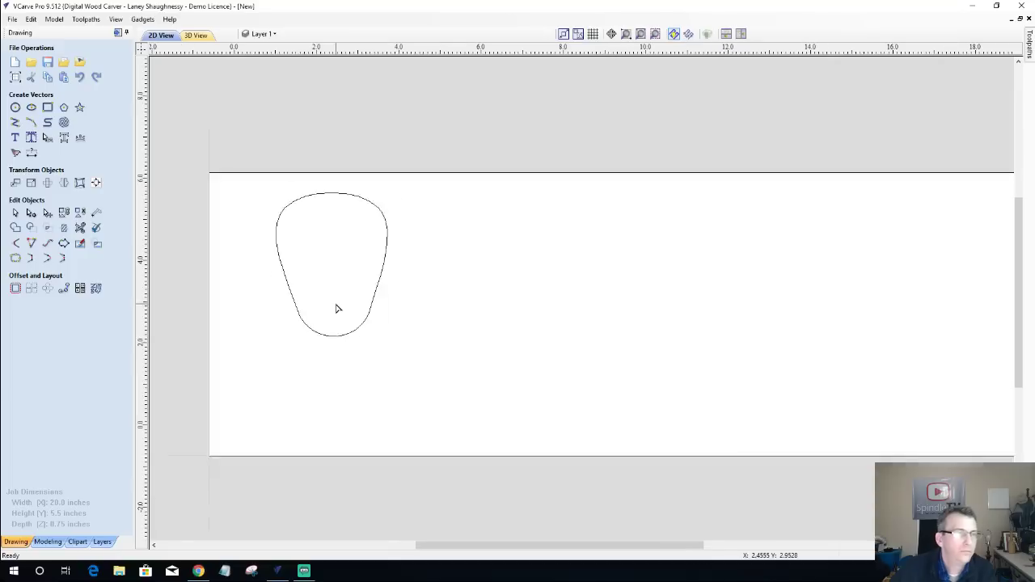
scroll(210, 287, "up", 3)
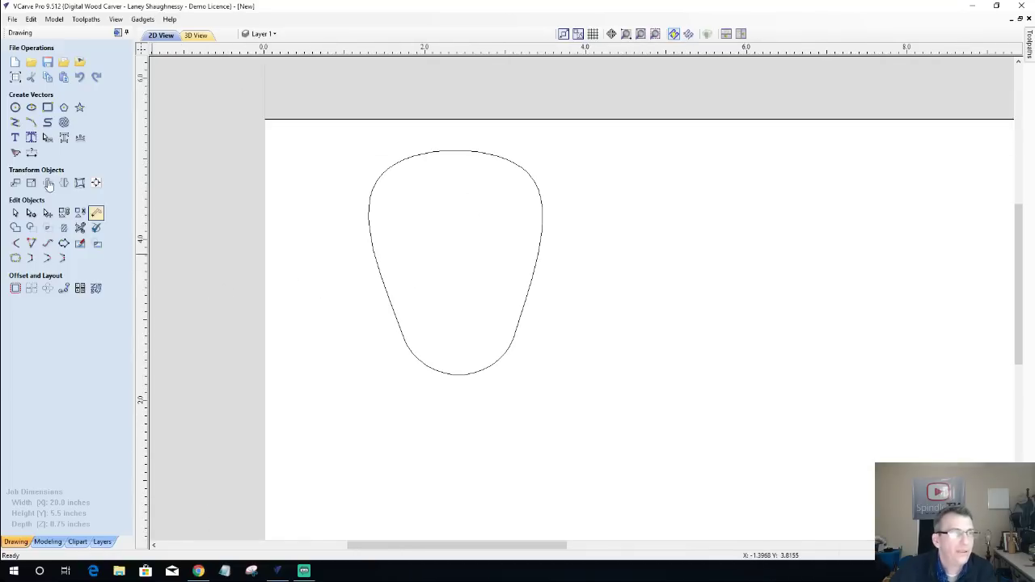
Size the tapered shape to width 3 in and height 4 in with Link XY unchecked.
left_click(32, 183)
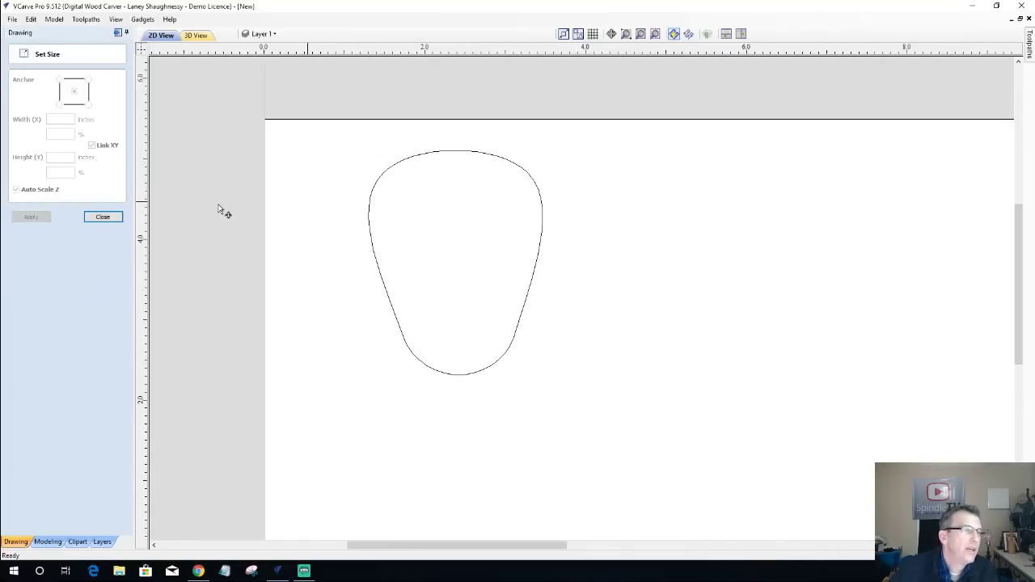
left_click(370, 215)
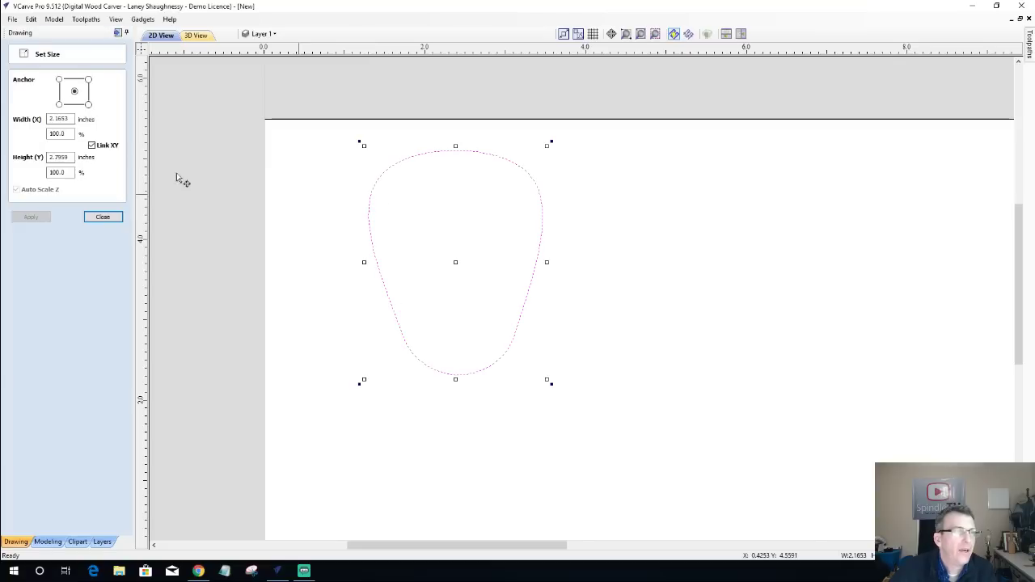
double_click(71, 158)
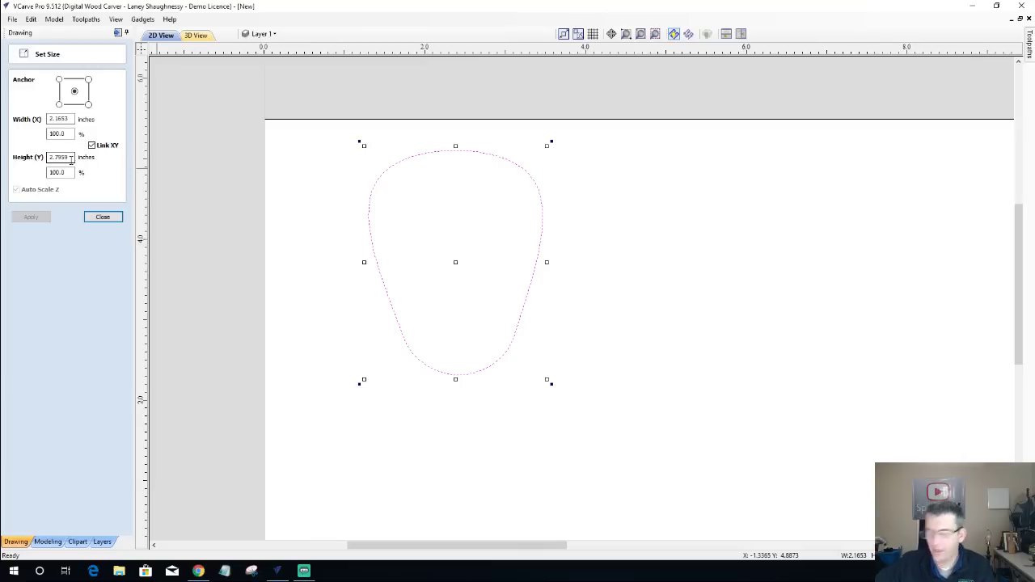
double_click(50, 120)
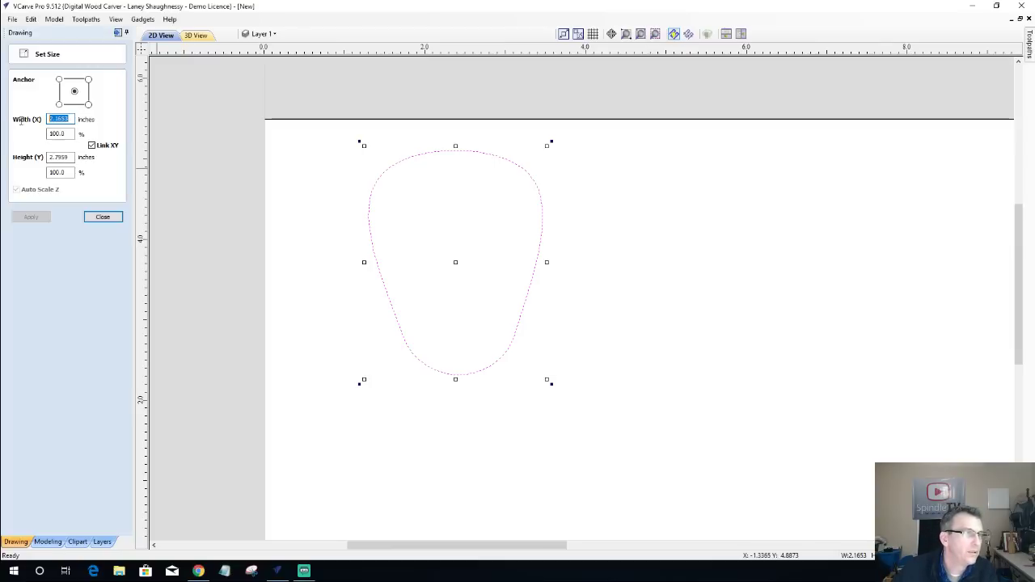
type("3")
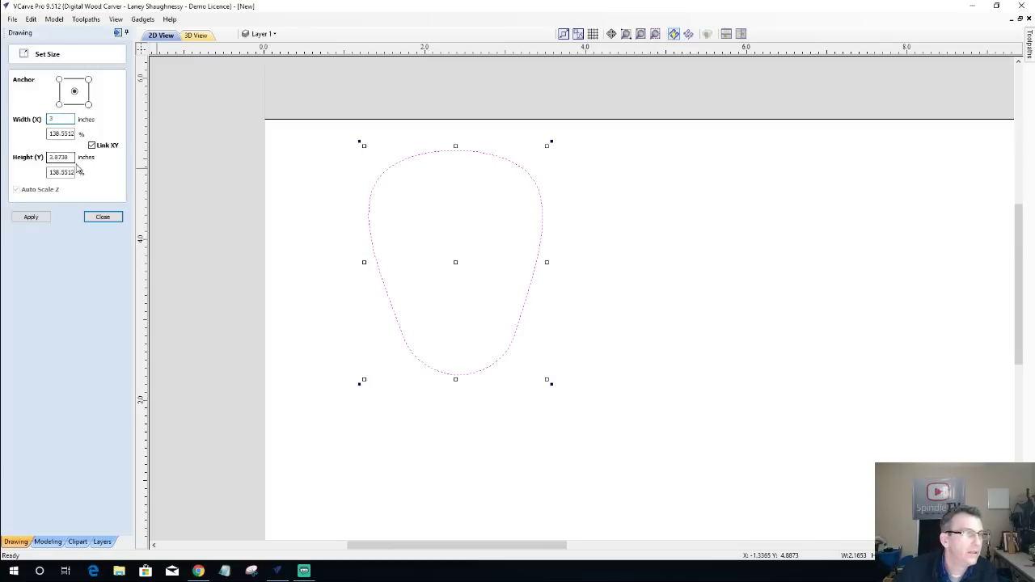
left_click(91, 145)
double_click(70, 157)
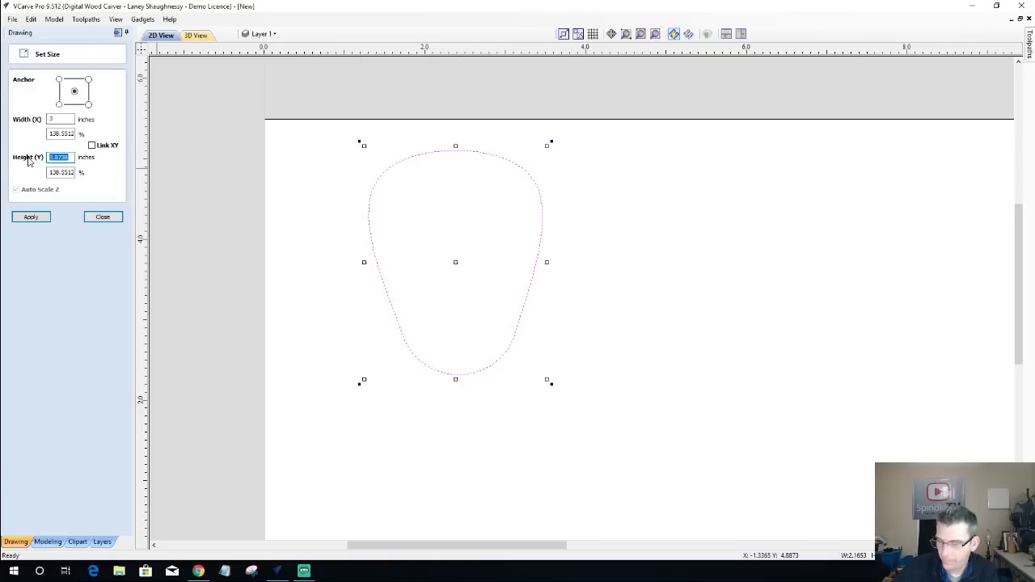
type("4")
left_click(29, 218)
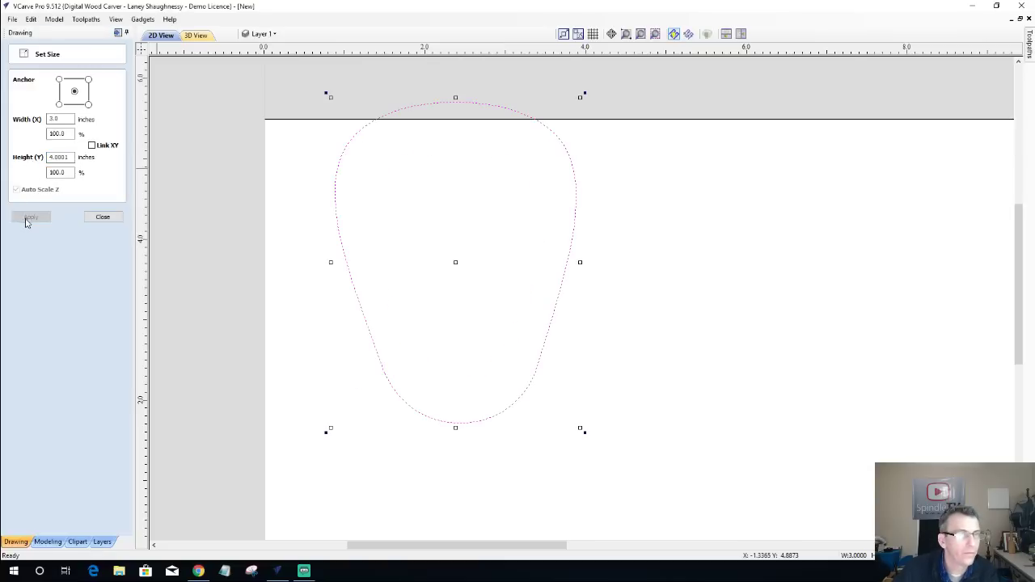
left_click(103, 217)
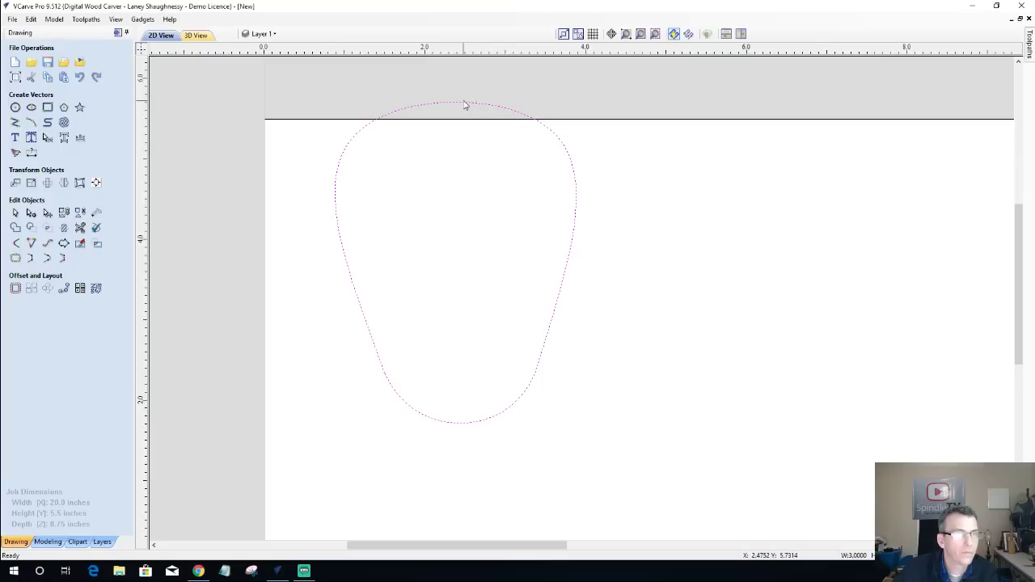
Move the resized 3 x 4 in shape down into the job area.
left_click(465, 105)
left_click_drag(455, 259, 450, 342)
scroll(449, 291, "down", 3)
scroll(427, 330, "up", 2)
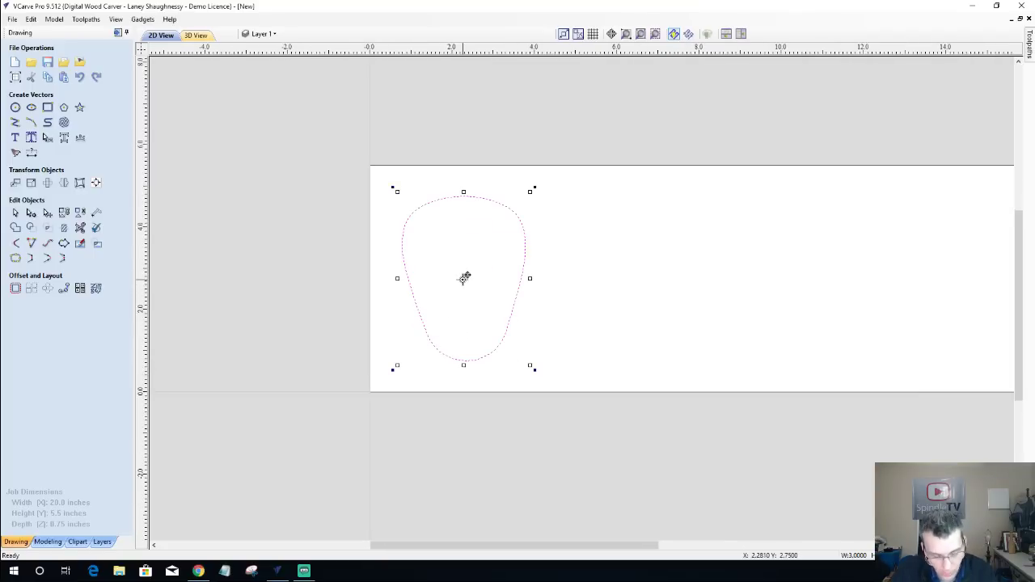
Place an identical copy of the shape to the right of the original, then select the left one.
left_click_drag(465, 277, 614, 279)
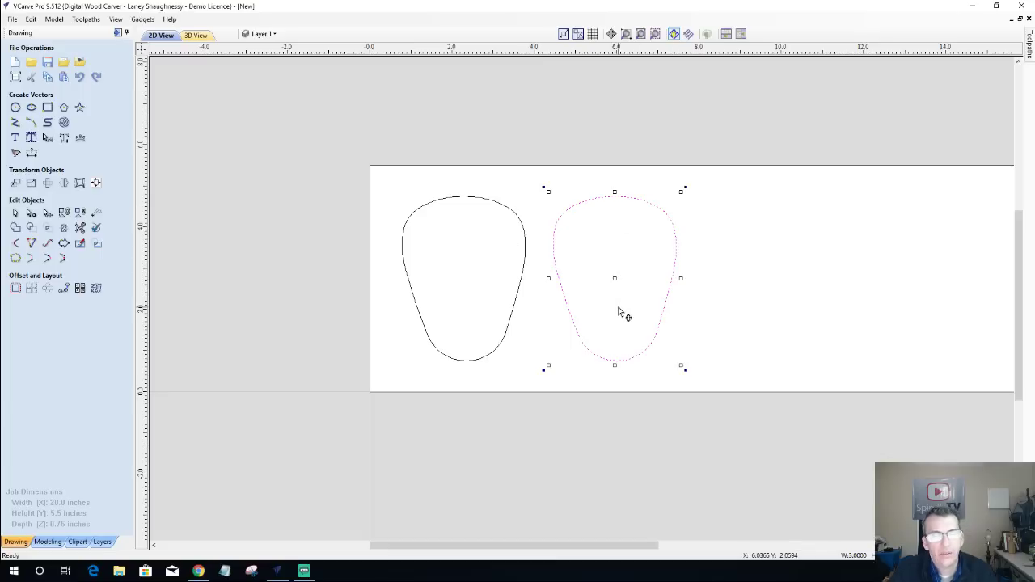
left_click(515, 313)
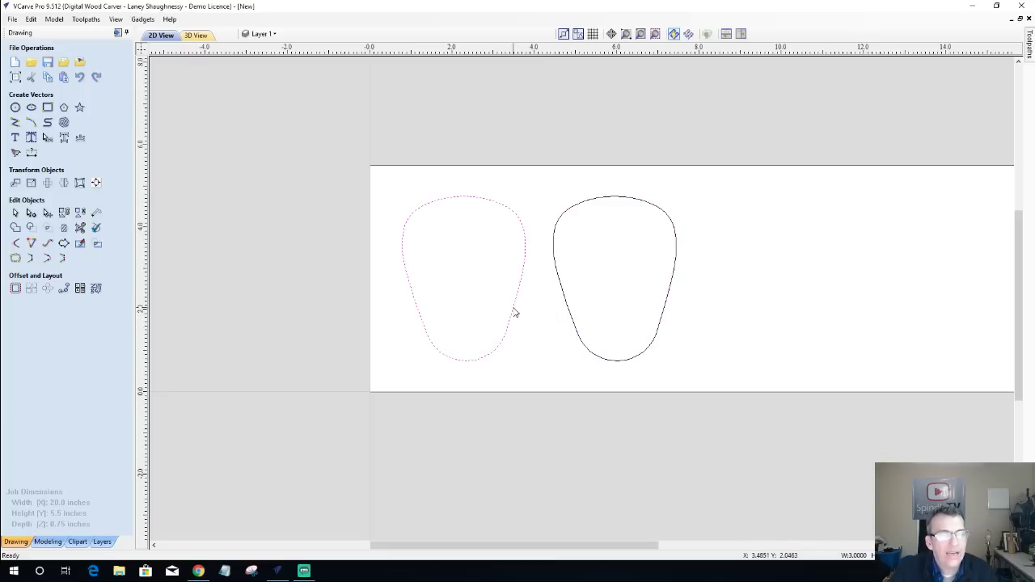
scroll(548, 294, "down", 3)
scroll(666, 300, "up", 3)
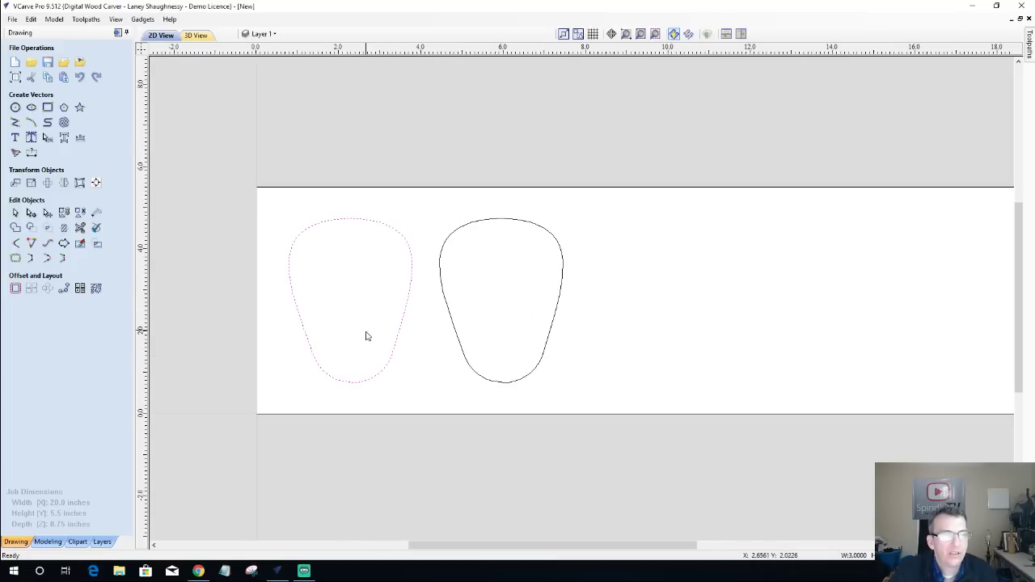
left_click(14, 77)
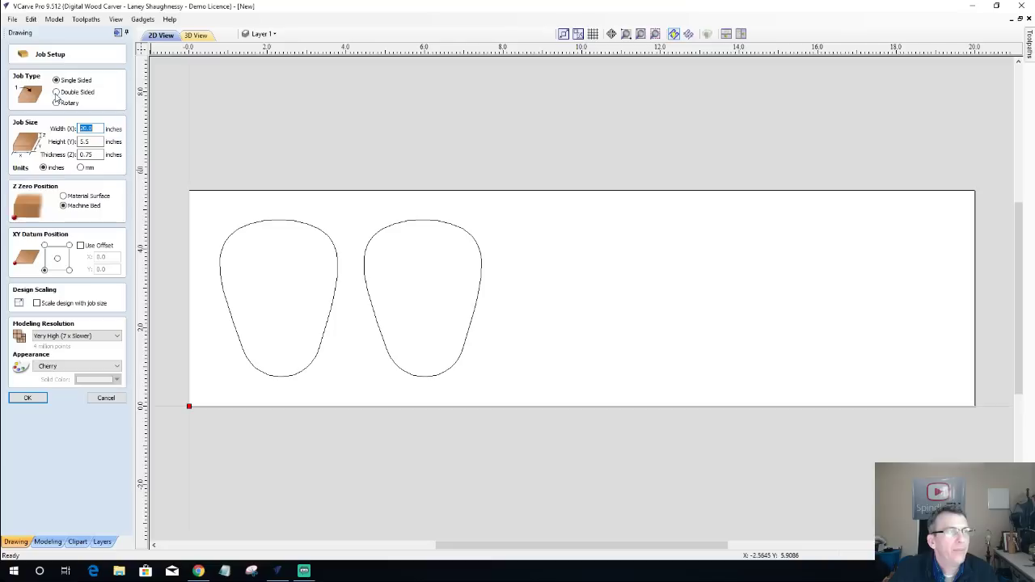
left_click(55, 92)
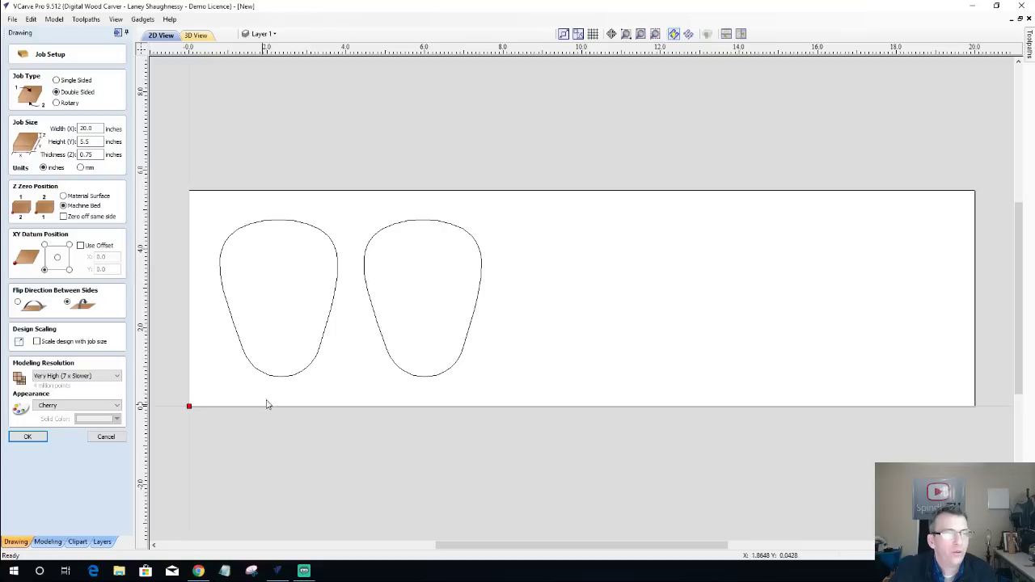
left_click(100, 438)
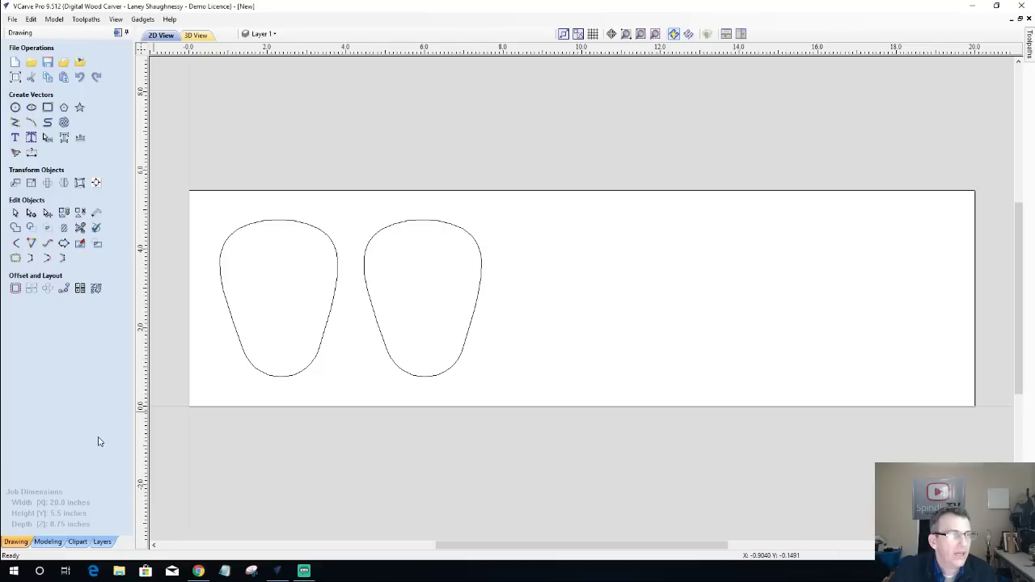
left_click(414, 226)
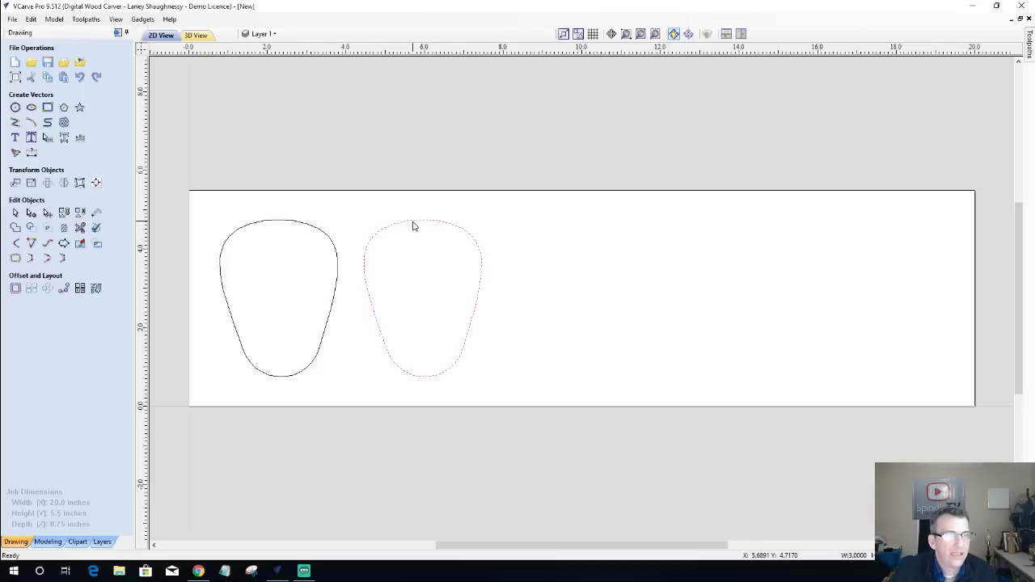
left_click(297, 226)
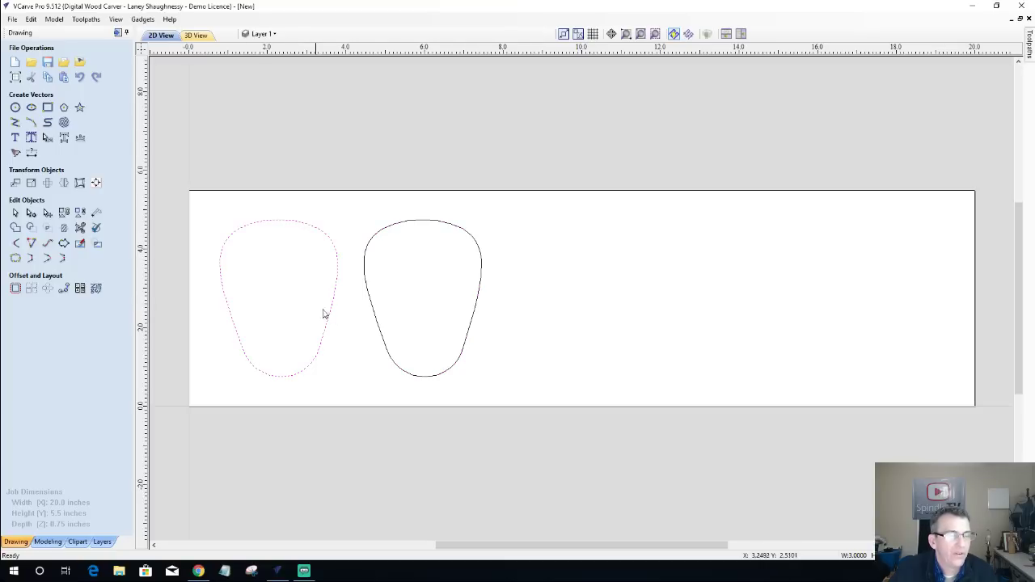
left_click(371, 245)
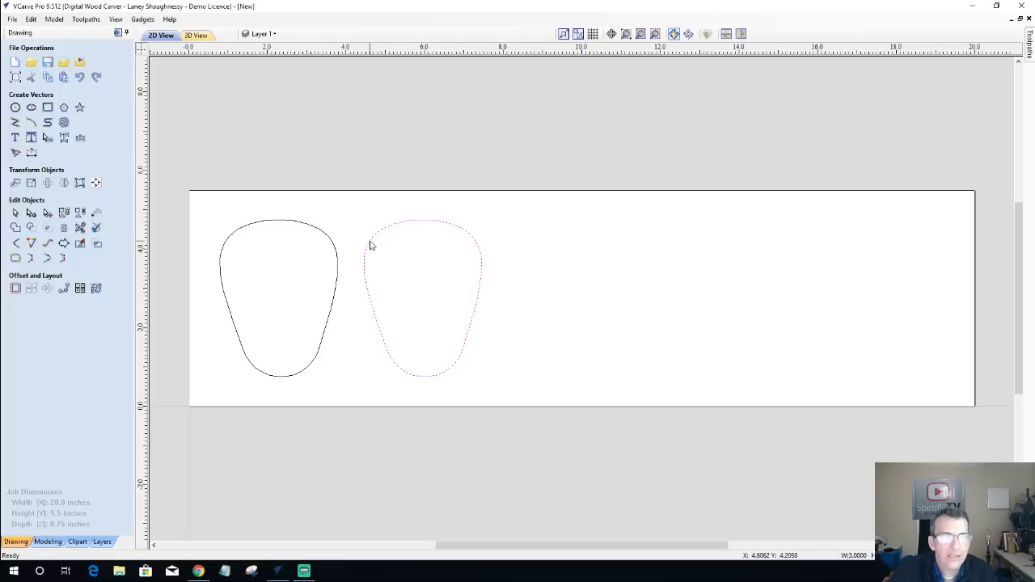
left_click(228, 314)
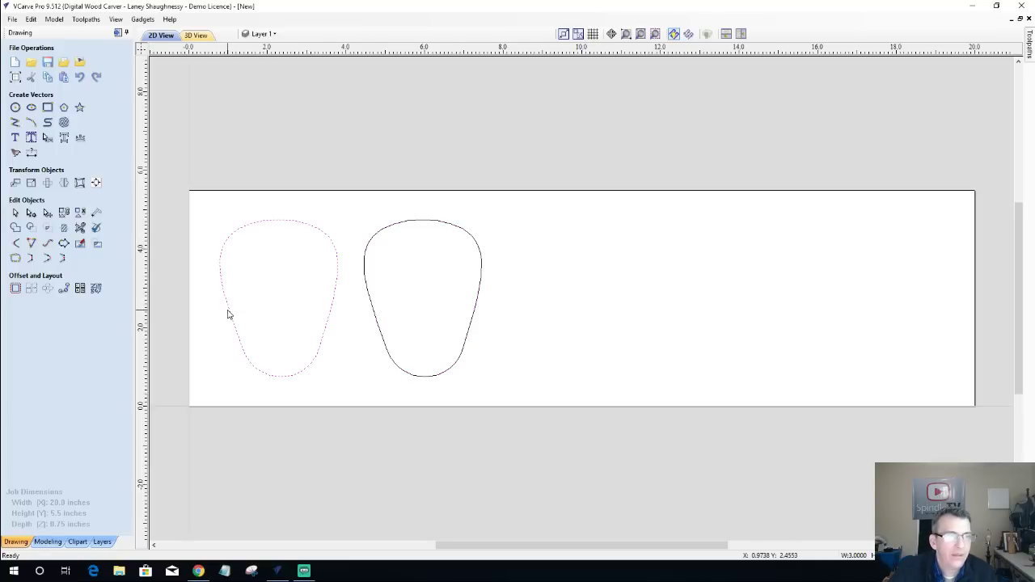
scroll(277, 342, "down", 1)
scroll(201, 346, "up", 2)
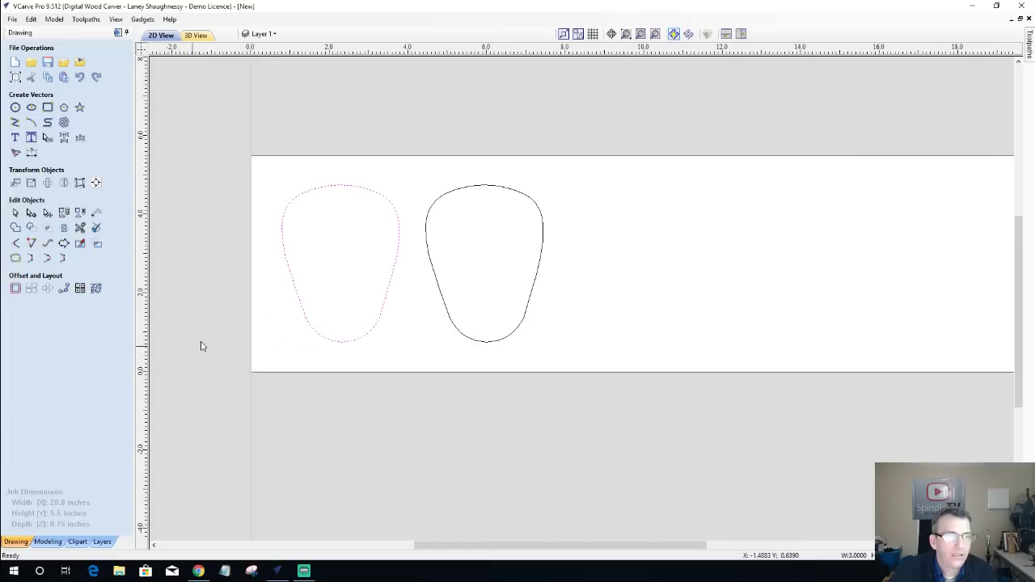
scroll(201, 346, "up", 1)
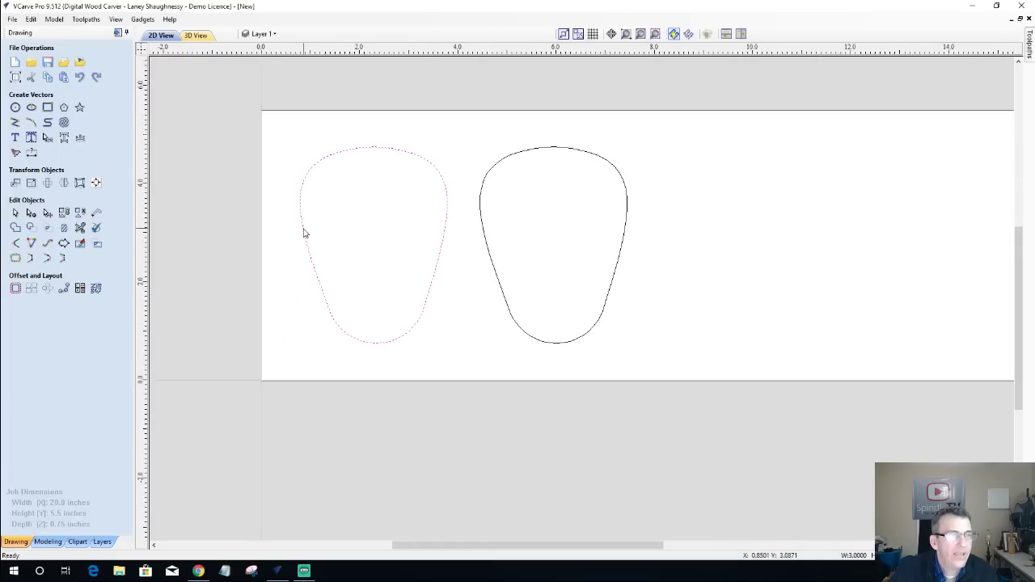
Open Offset Vectors inwards for the left shape and highlight the 0.25 in distance value.
left_click(14, 291)
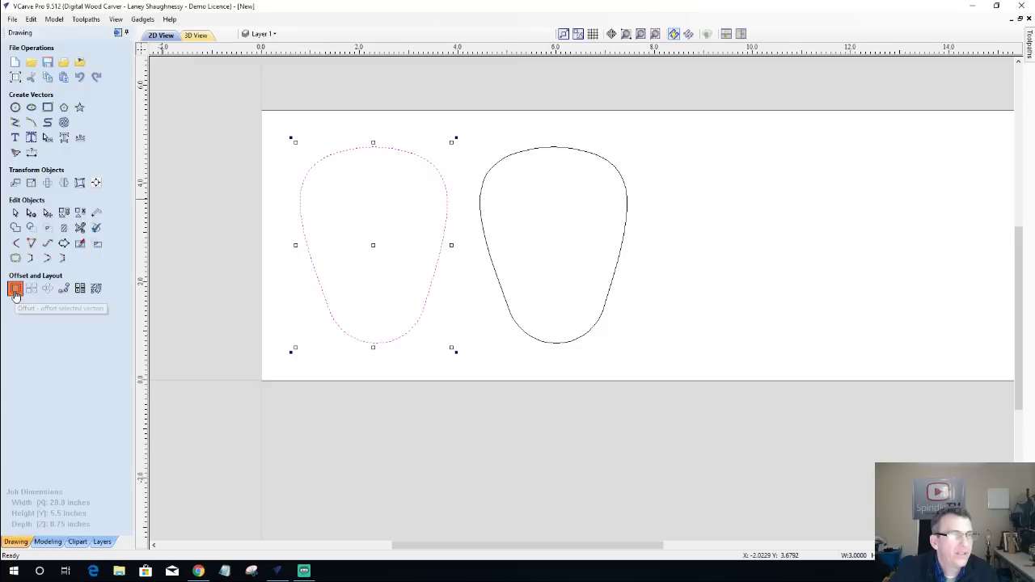
left_click_drag(64, 141, 28, 144)
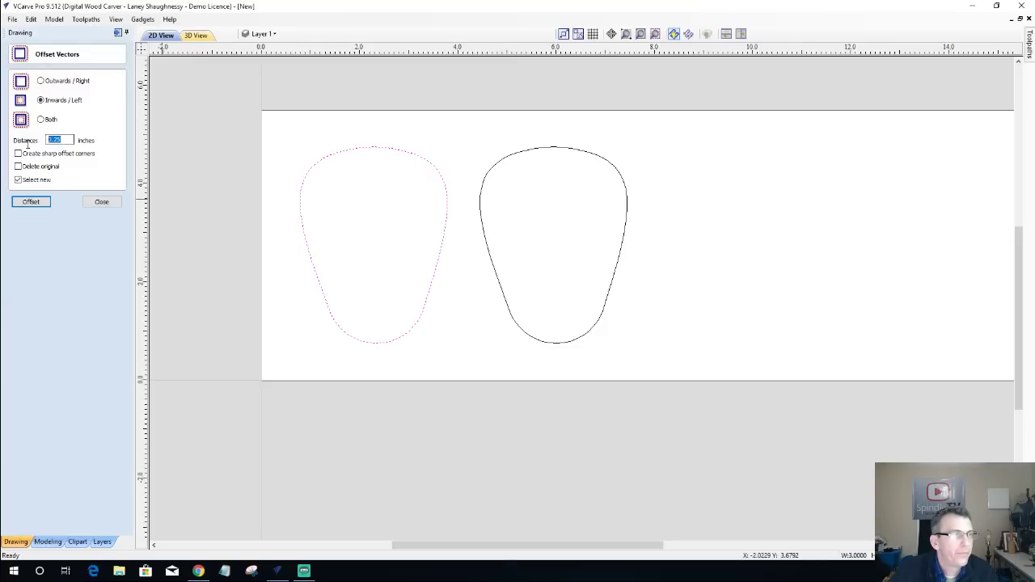
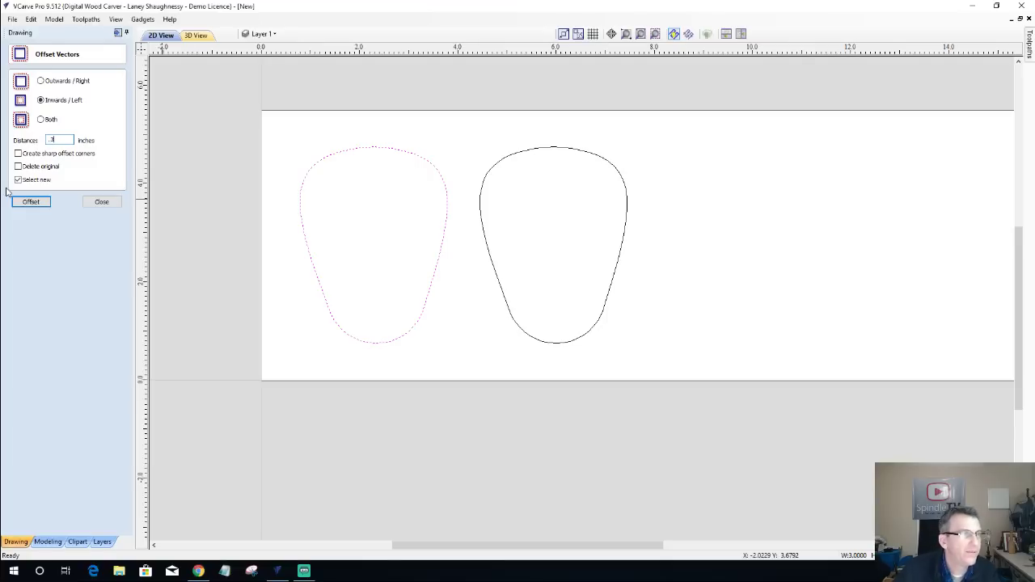
Offset the left pick outline 0.5 inch inward, redoing the first attempt.
left_click(31, 202)
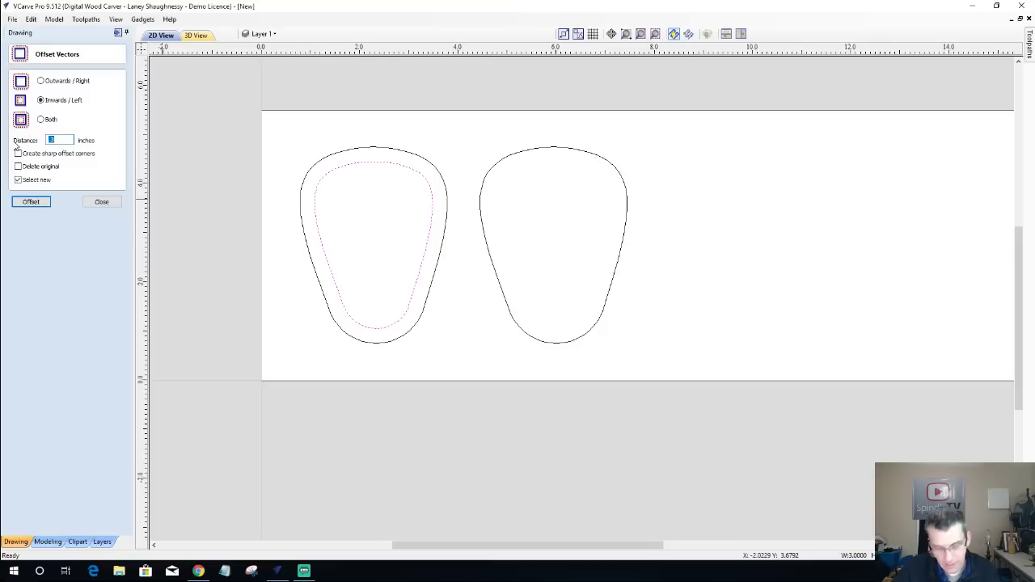
key("ctrl+z")
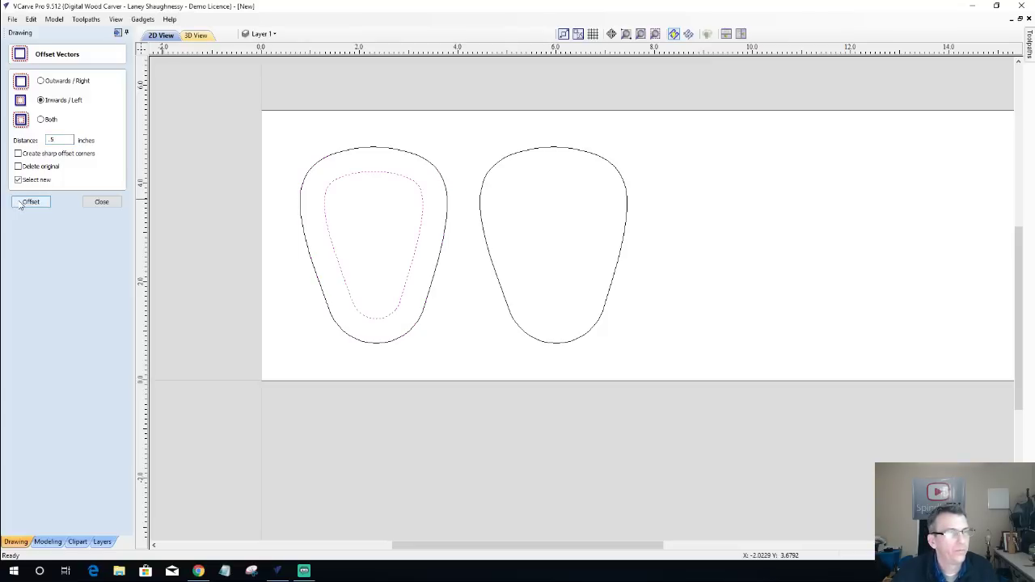
left_click(94, 204)
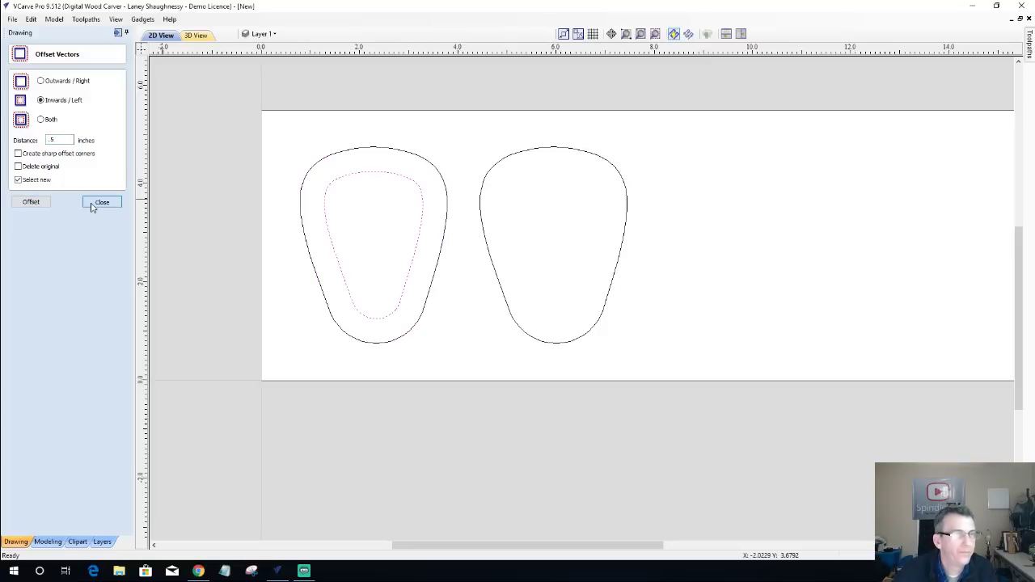
Node-edit the inner outline to pull its top point down, then start Draw Circle.
left_click(375, 169)
key("n")
left_click_drag(372, 171, 377, 202)
key("n")
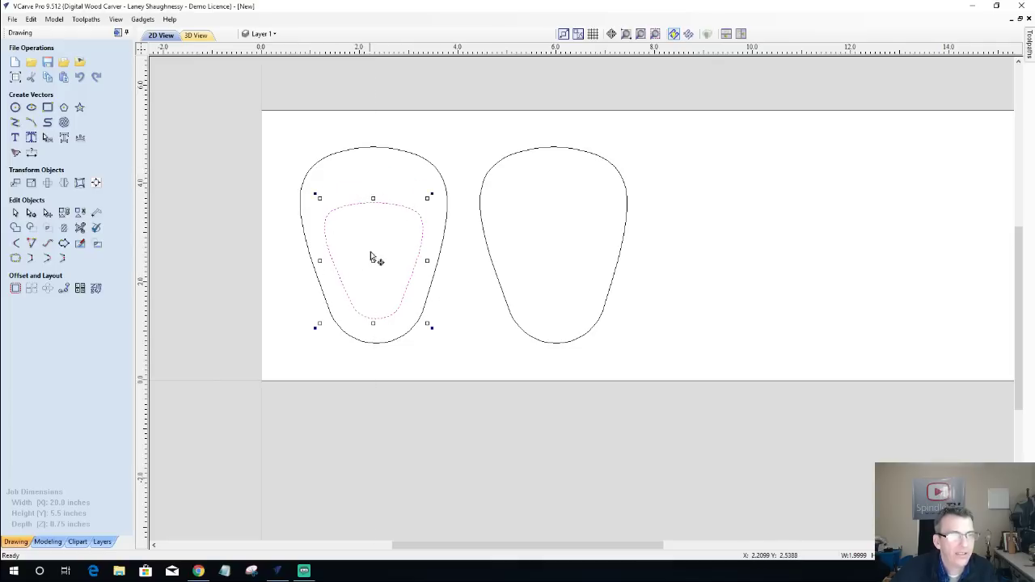
scroll(364, 275, "up", 2)
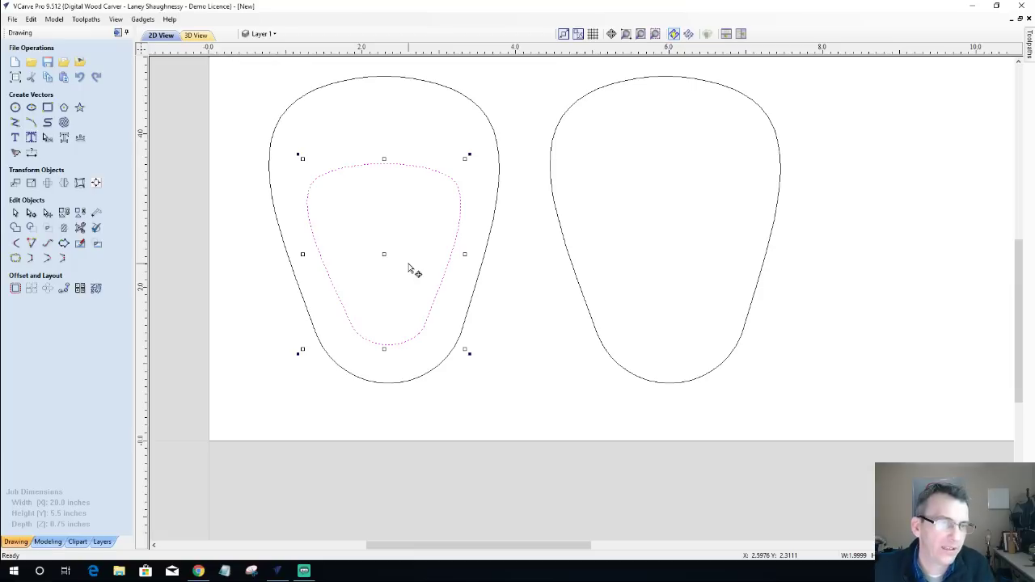
left_click(15, 107)
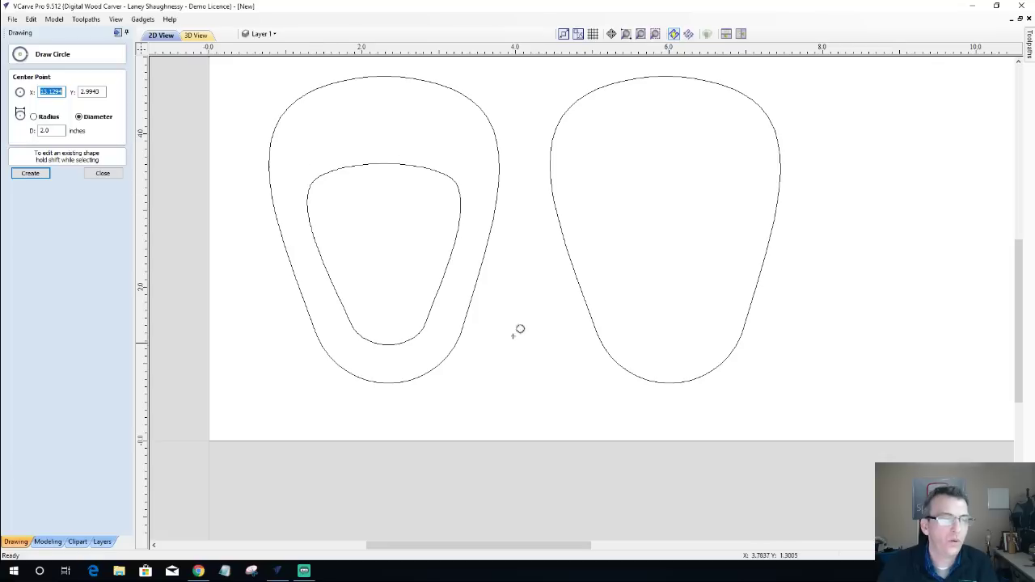
Draw a 0.25-inch circle near the bottom of the left pick.
left_click(388, 364)
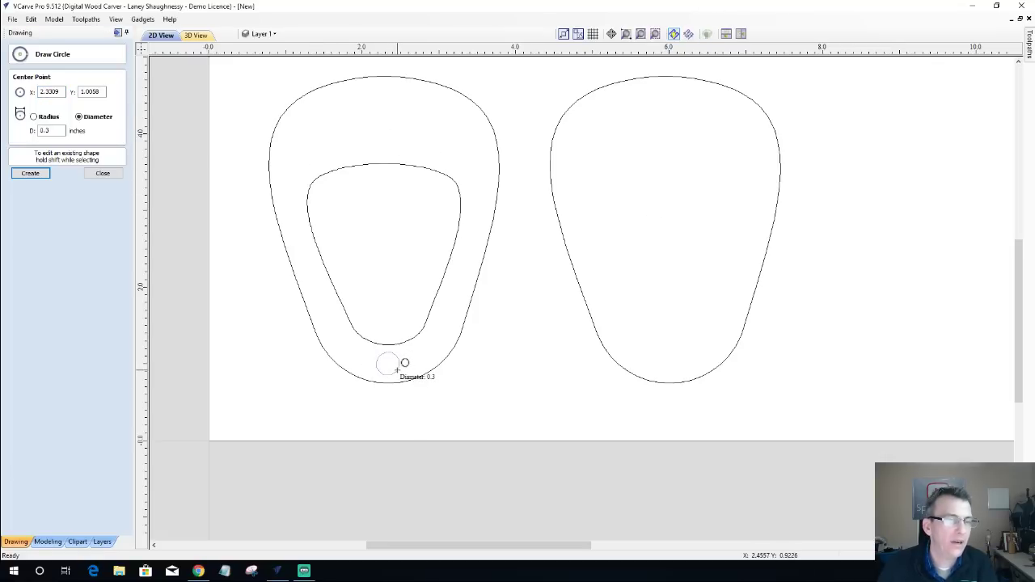
type("2")
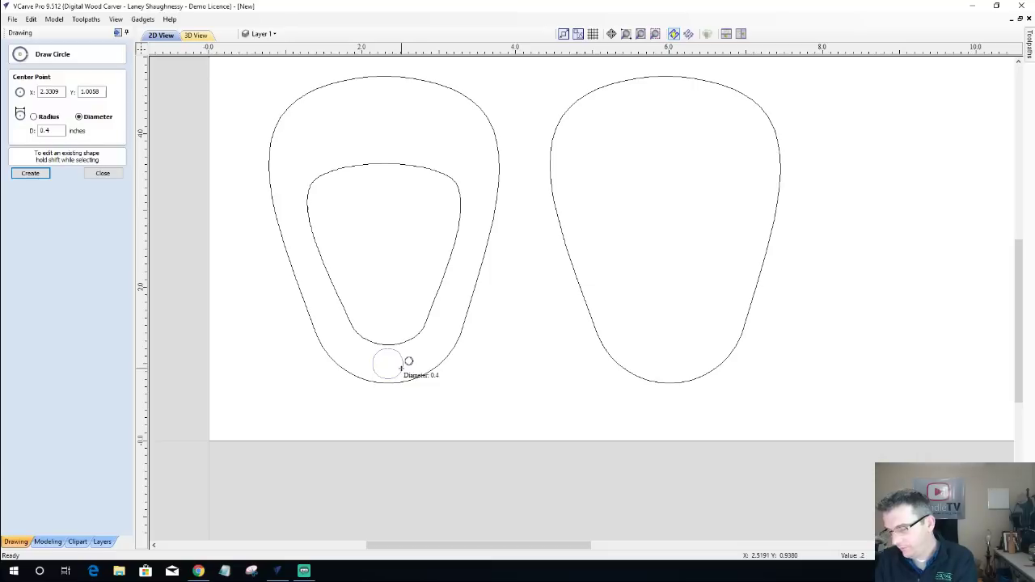
type("5")
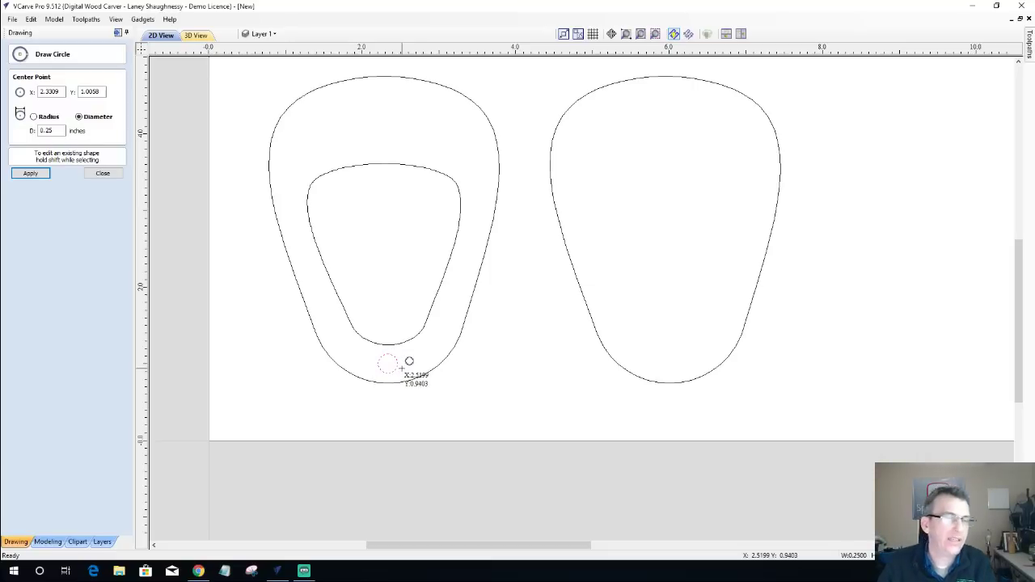
key("Return")
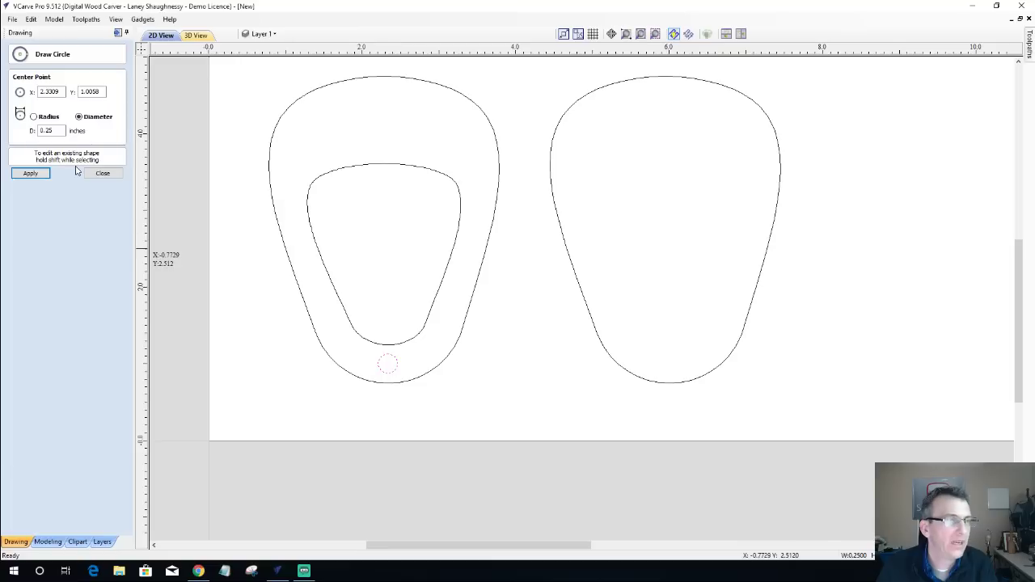
left_click(103, 173)
Centre the small circle horizontally on the outer pick outline with Alignment Tools.
left_click(381, 356)
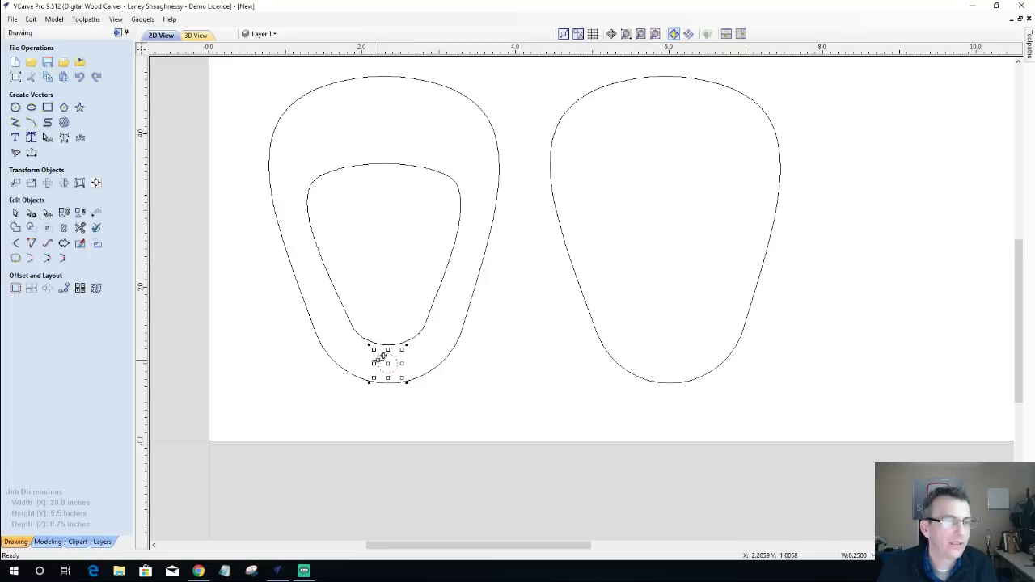
left_click(275, 222, "shift")
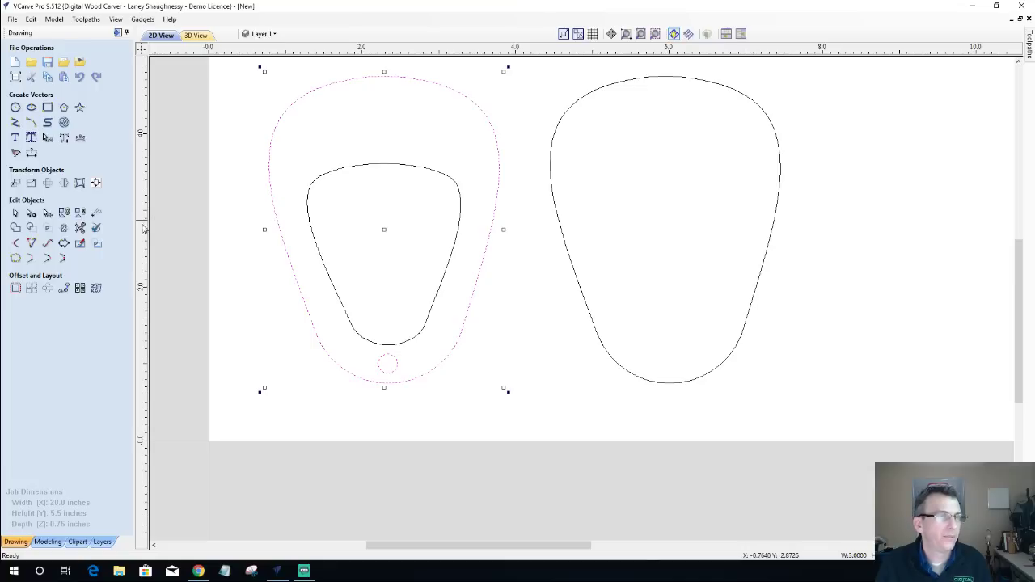
left_click(96, 182)
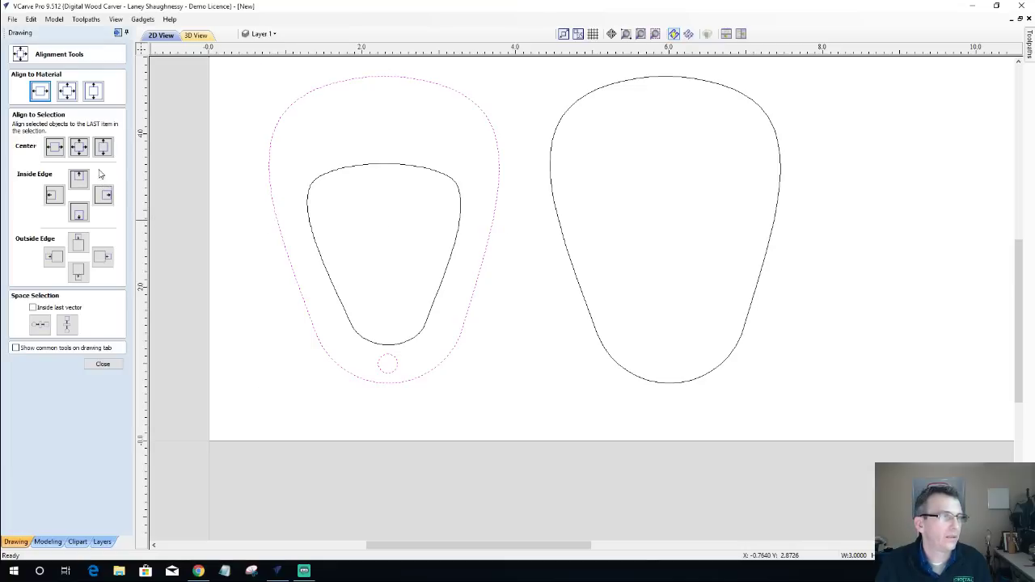
left_click(55, 146)
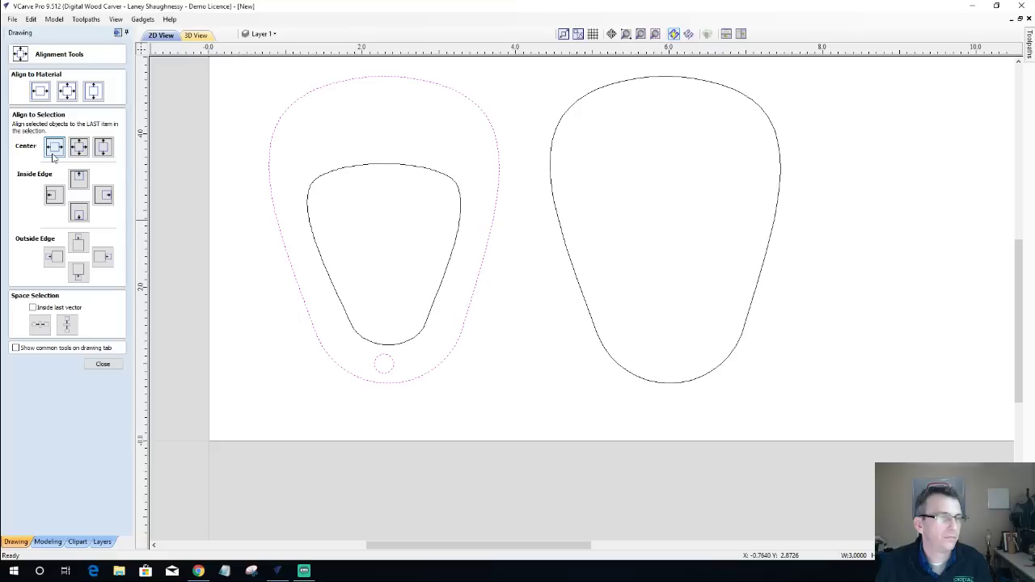
left_click(103, 364)
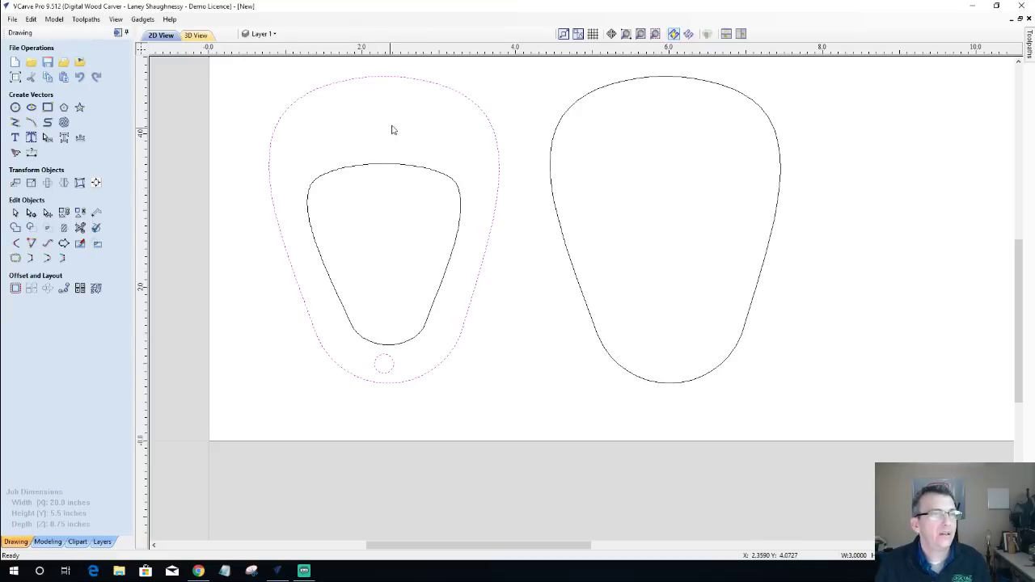
Draw a 0.3-inch circle near the left pick's top, then delete the right pick outline.
left_click(15, 106)
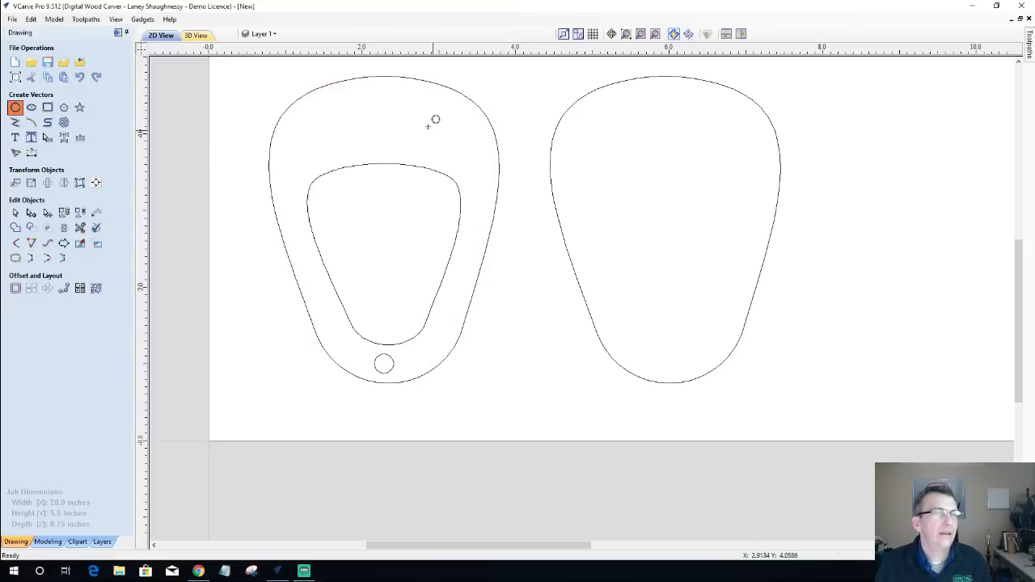
left_click(378, 109)
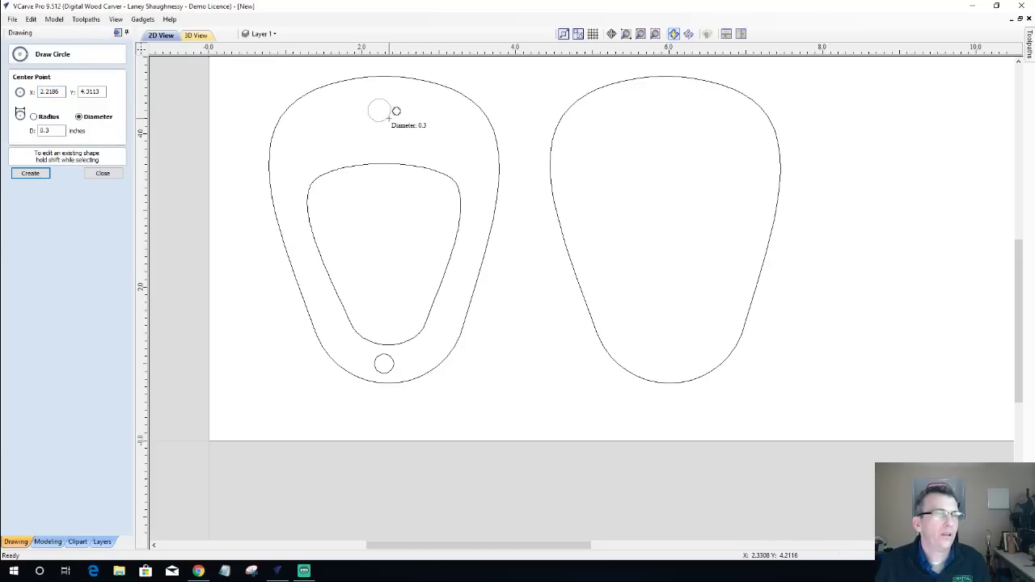
left_click(395, 112)
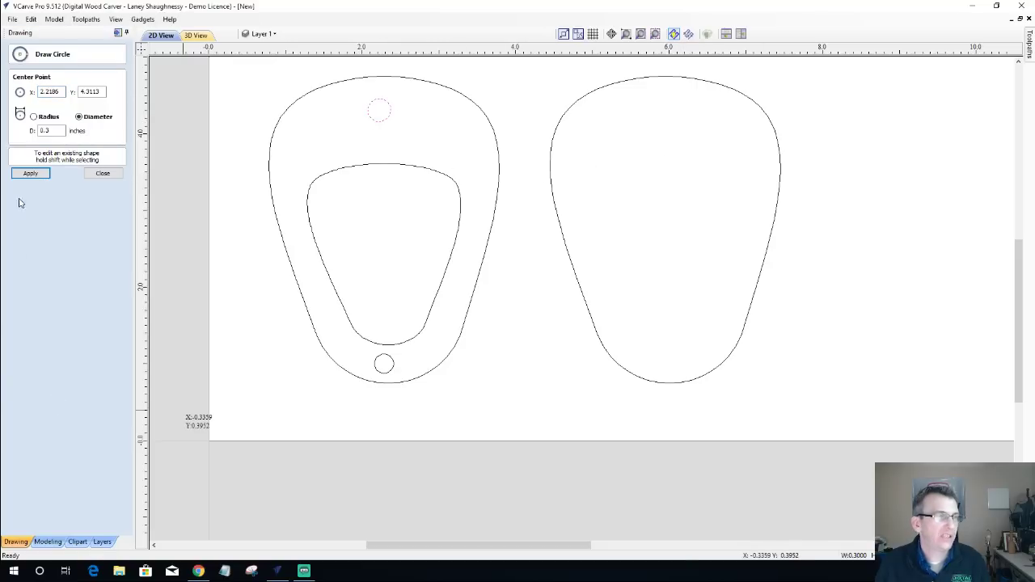
left_click(93, 176)
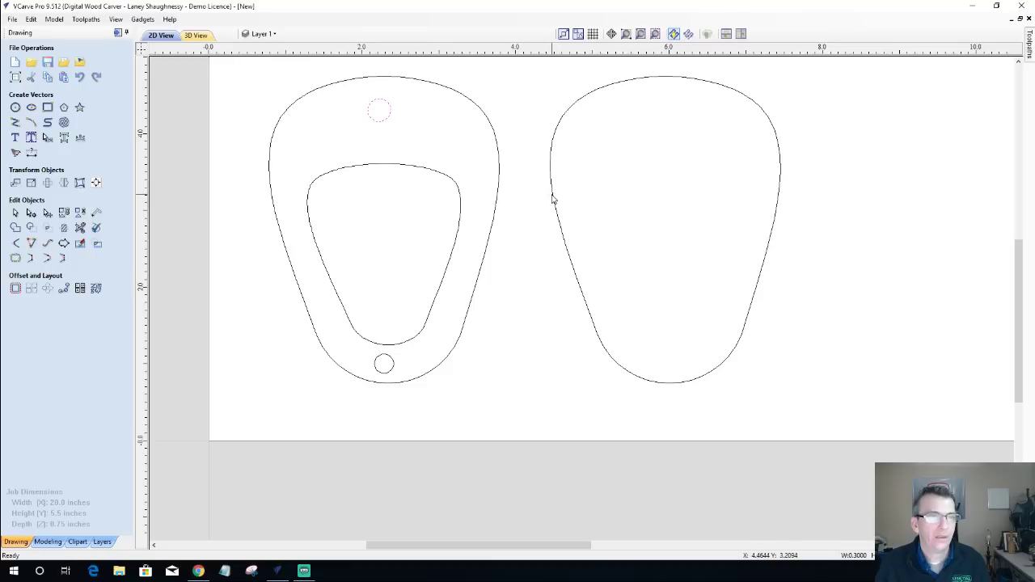
left_click(552, 198)
key("Delete")
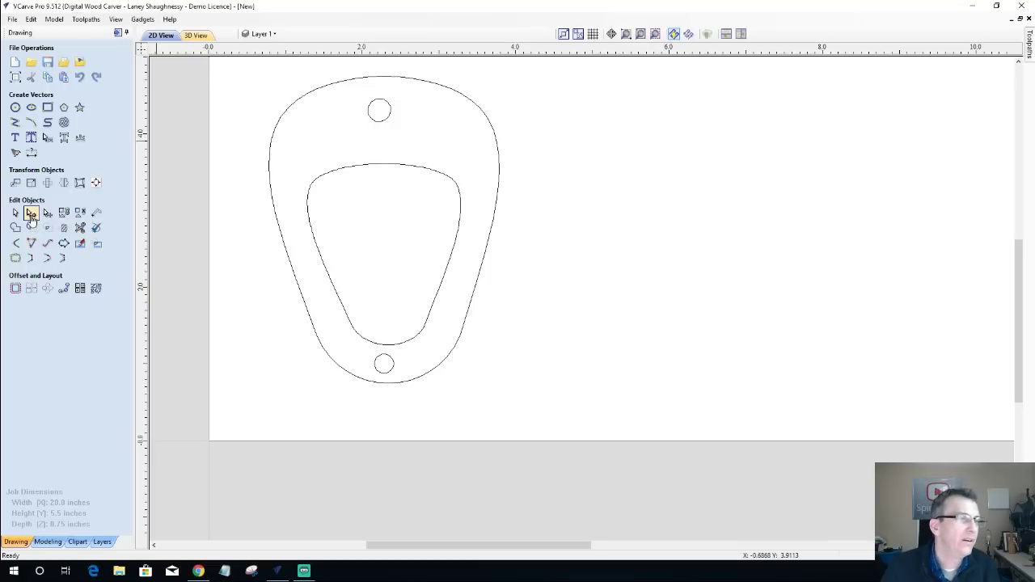
Try entering new width and height for the top circle in Set Size, then undo the resulting ellipse.
left_click(33, 185)
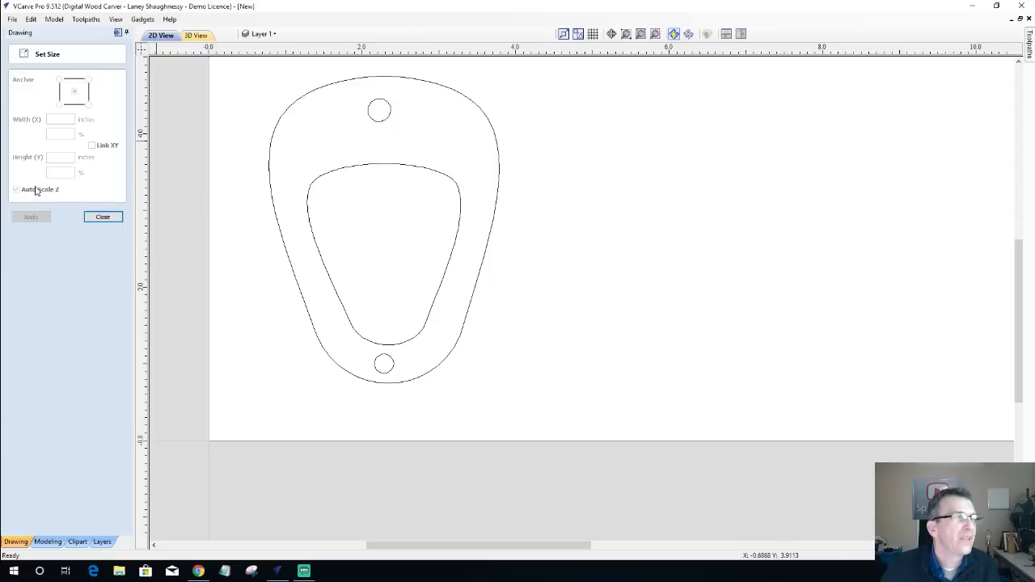
left_click(371, 118)
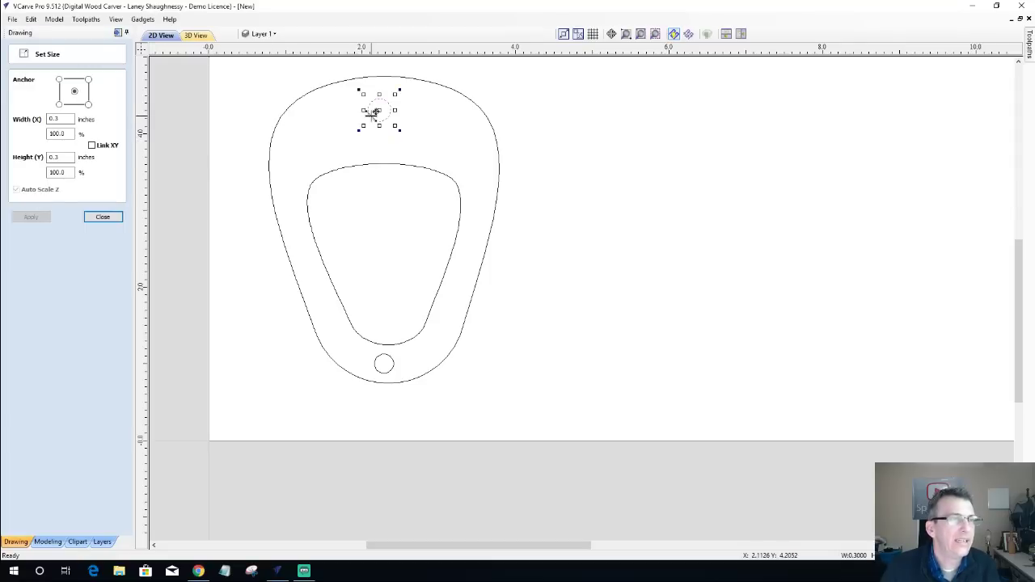
left_click(68, 118)
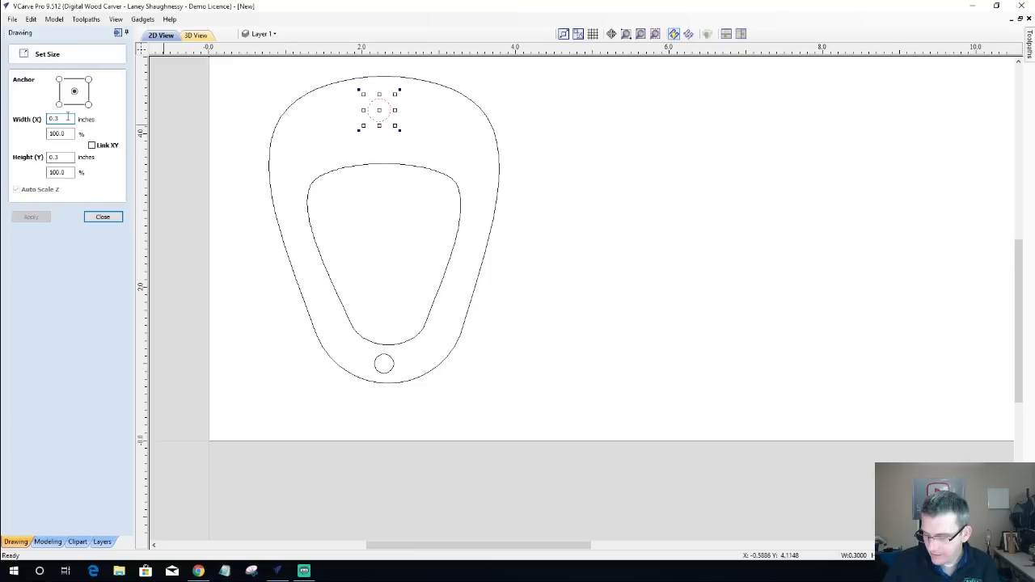
type("7")
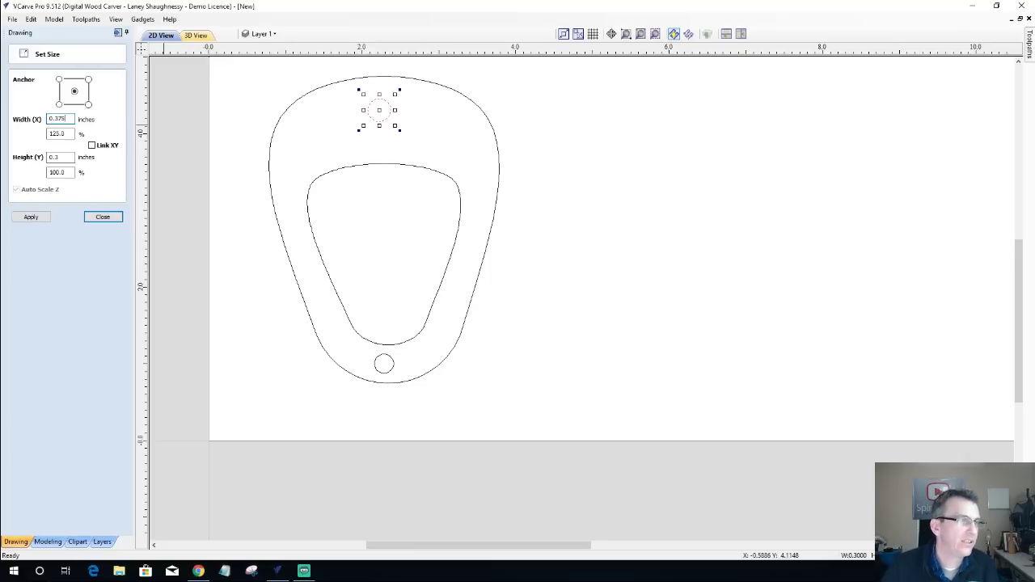
type("5")
key("Tab")
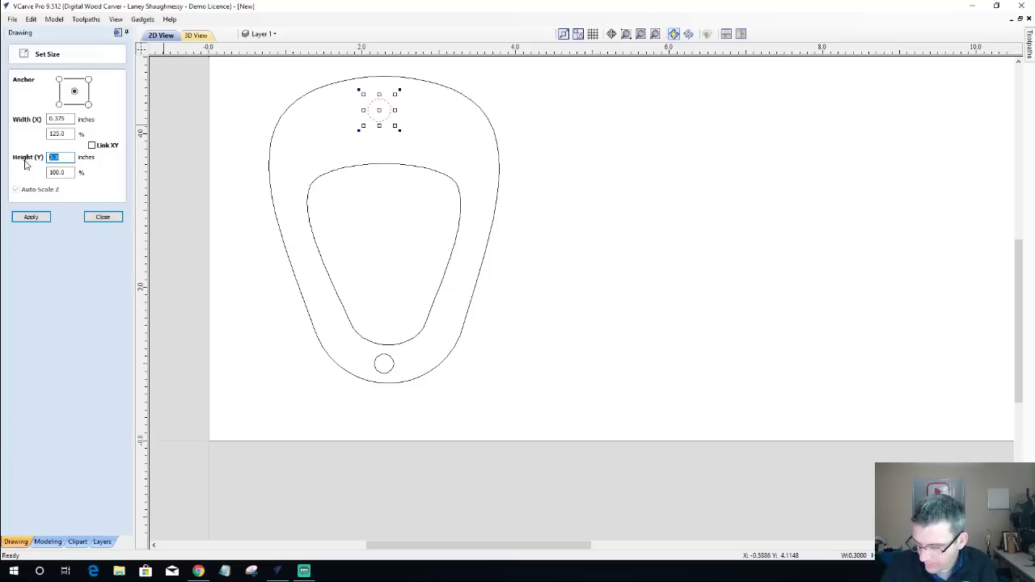
type(".")
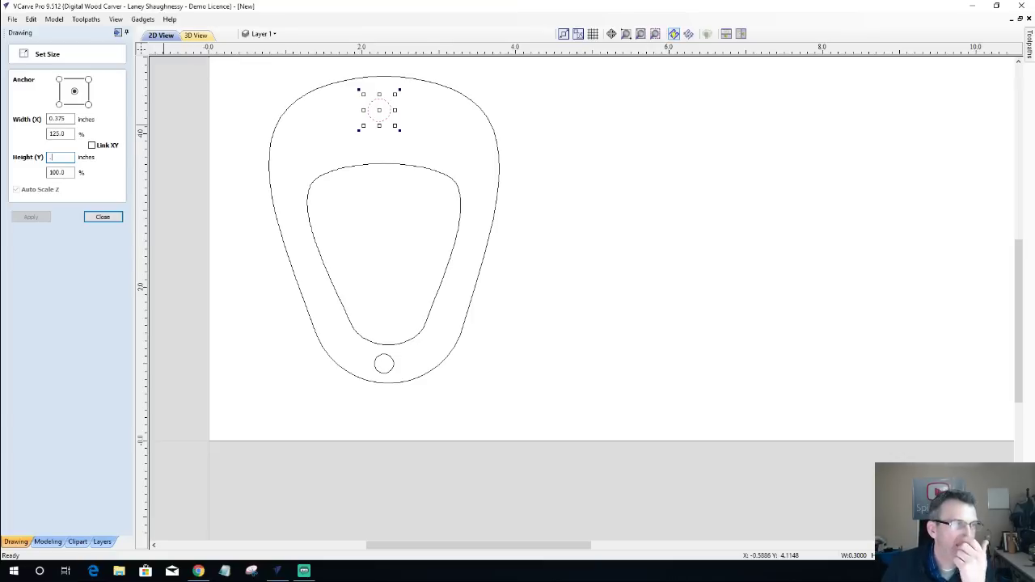
type("1875")
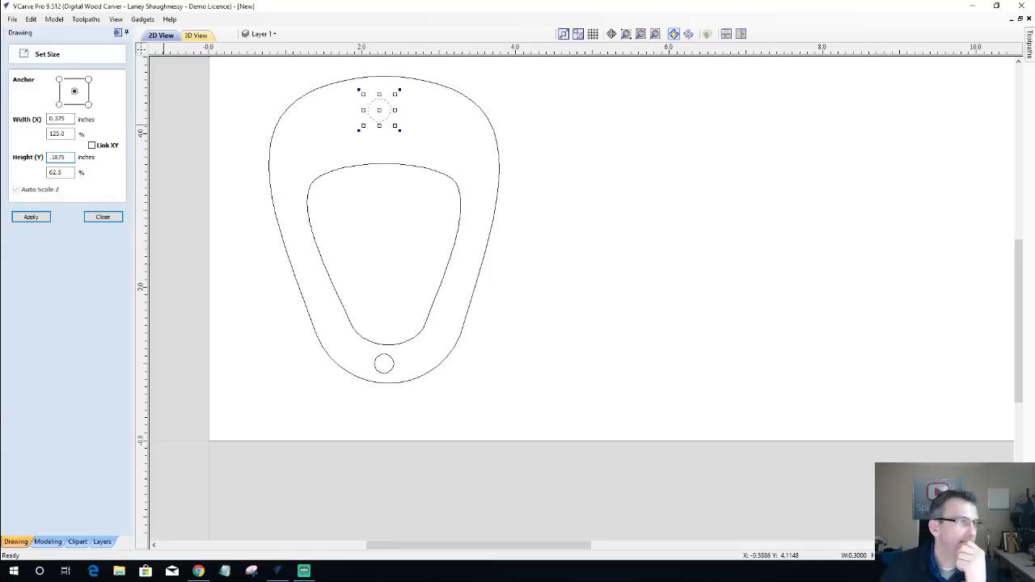
left_click(30, 216)
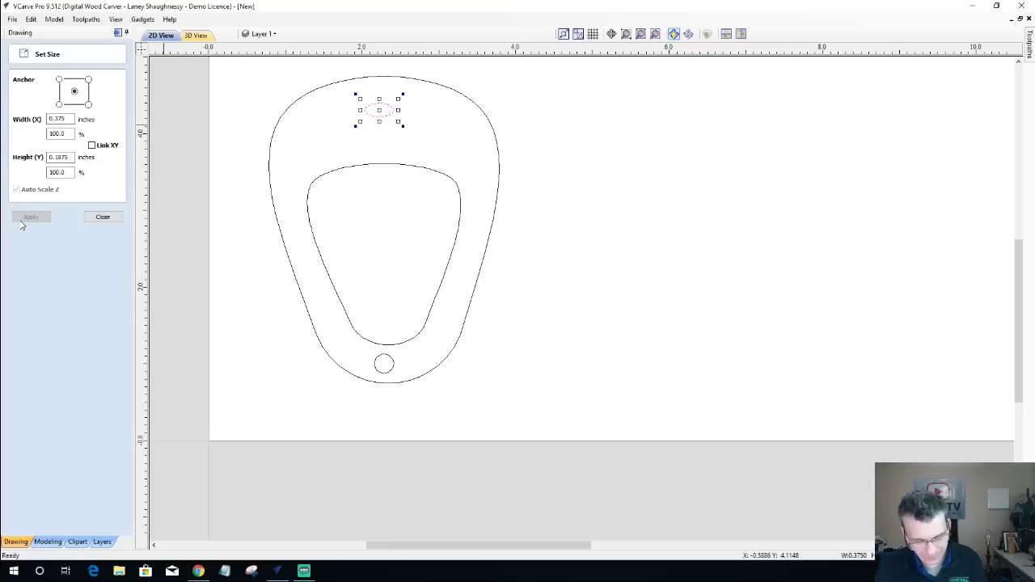
key("ctrl+z")
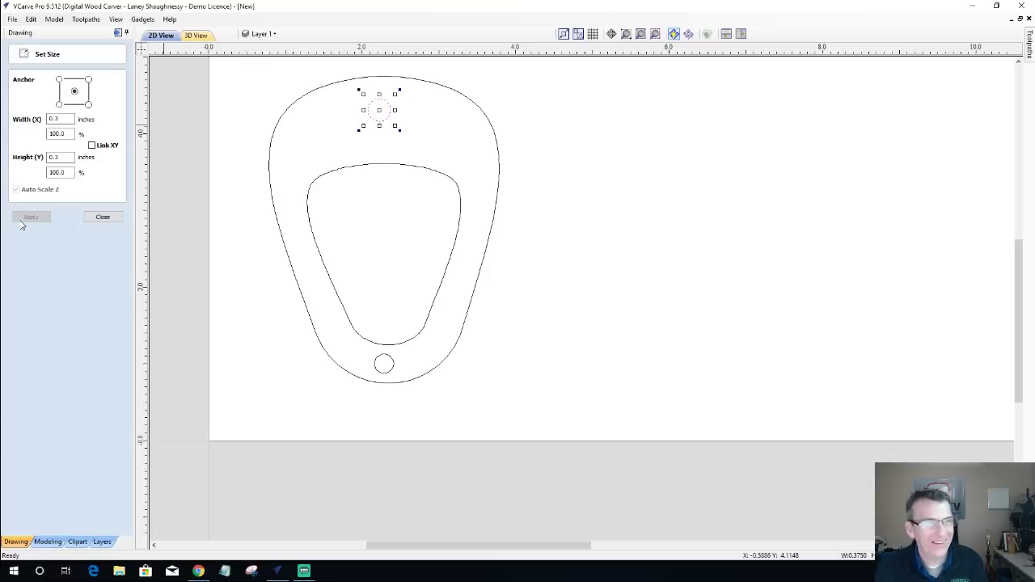
With Link XY on, resize the top circle to 0.375 inch and apply.
left_click(92, 146)
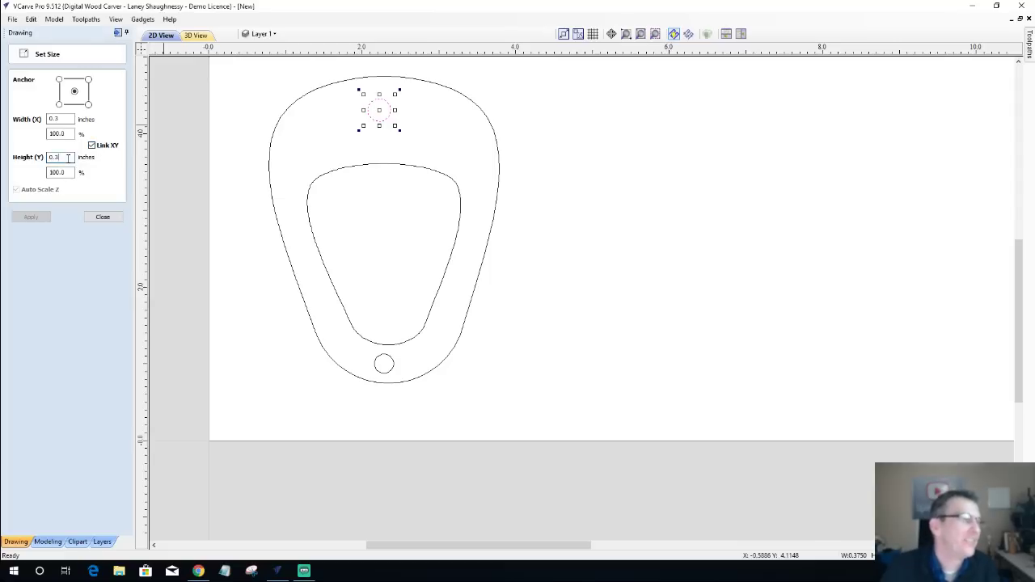
left_click(67, 158)
type("7")
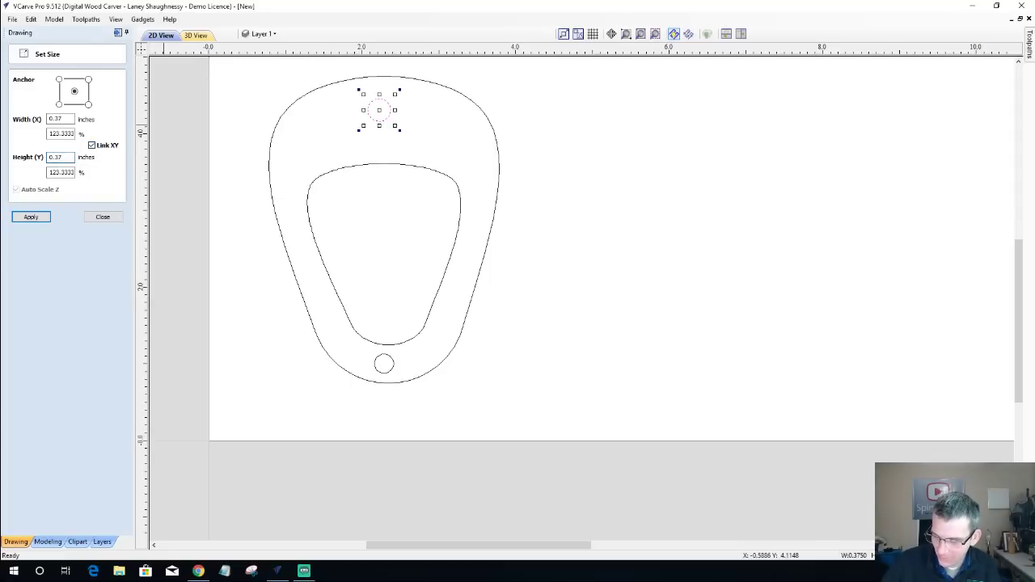
key("BackSpace")
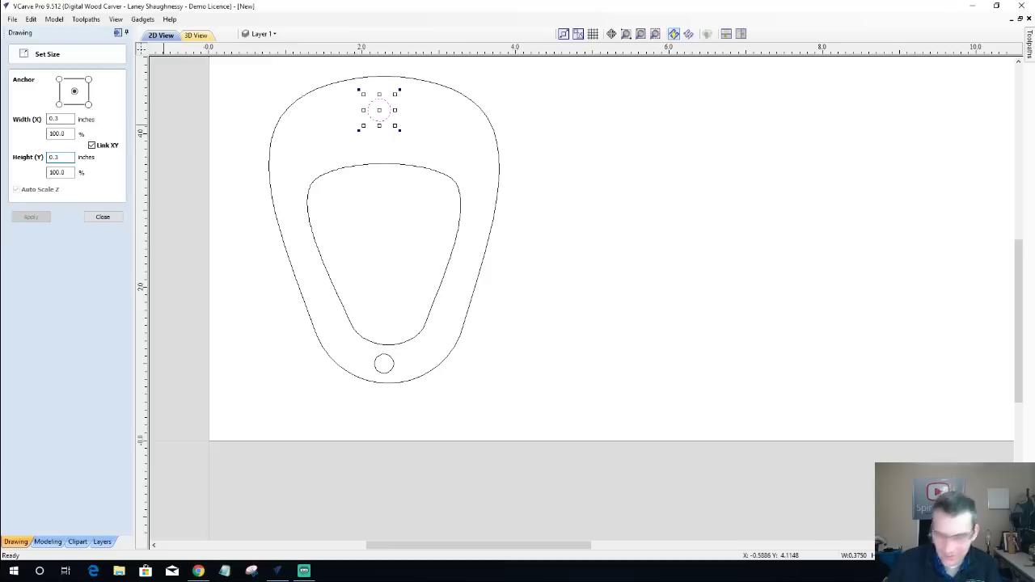
type("75")
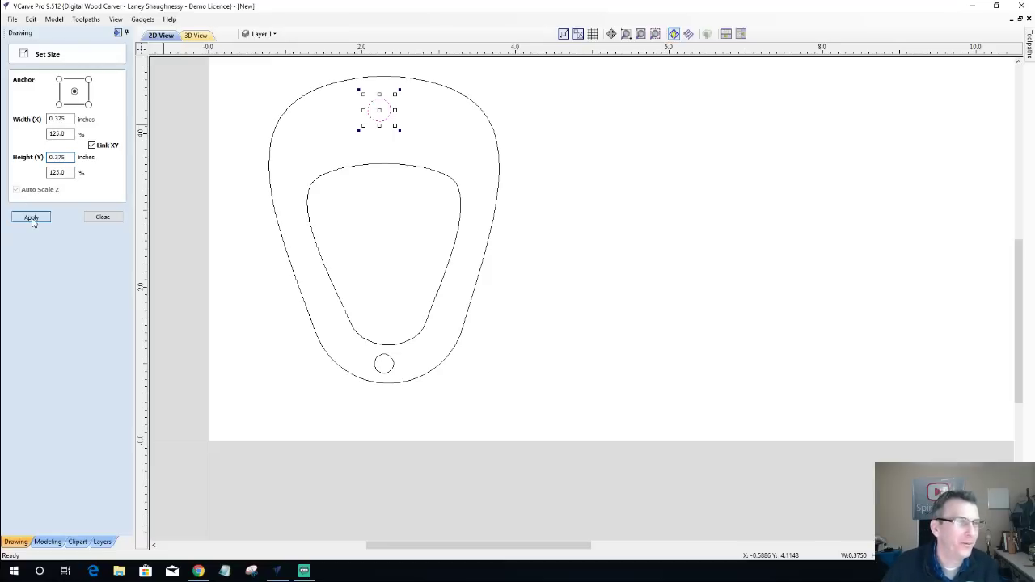
left_click(32, 218)
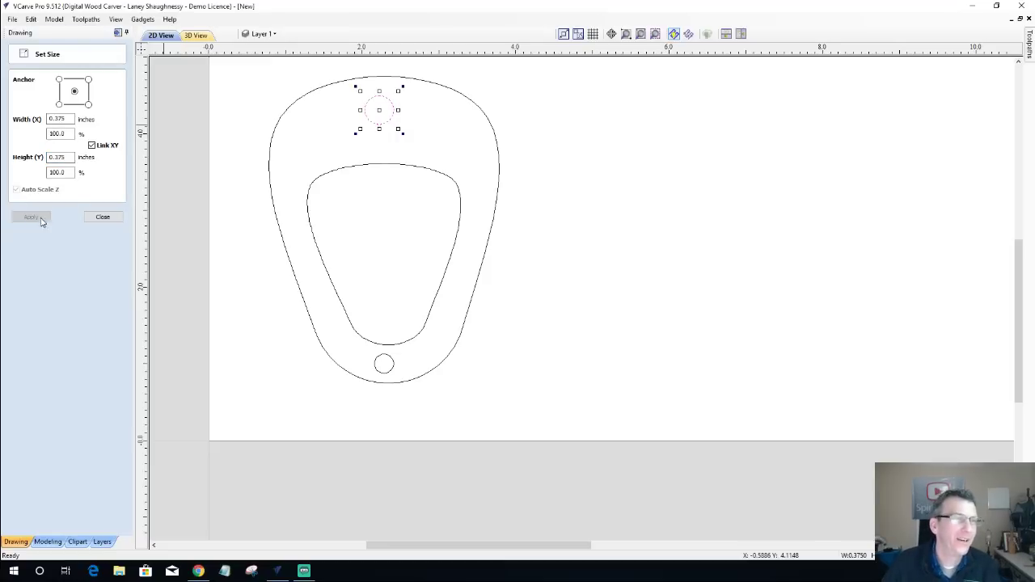
key("Escape")
left_click(289, 116)
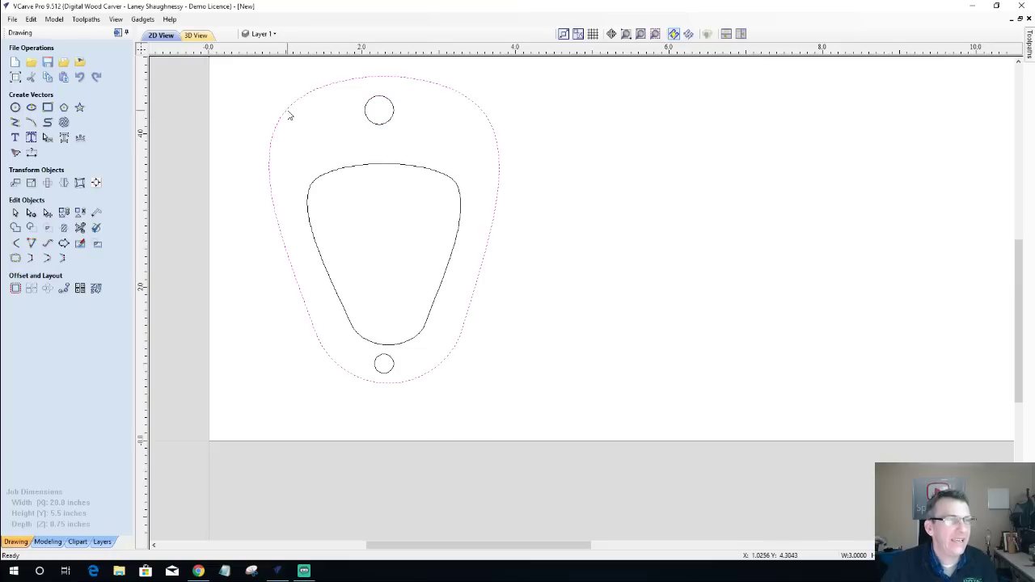
Align the enlarged top hole's centre horizontally with the outer pick outline.
left_click(366, 107)
left_click(308, 97, "shift")
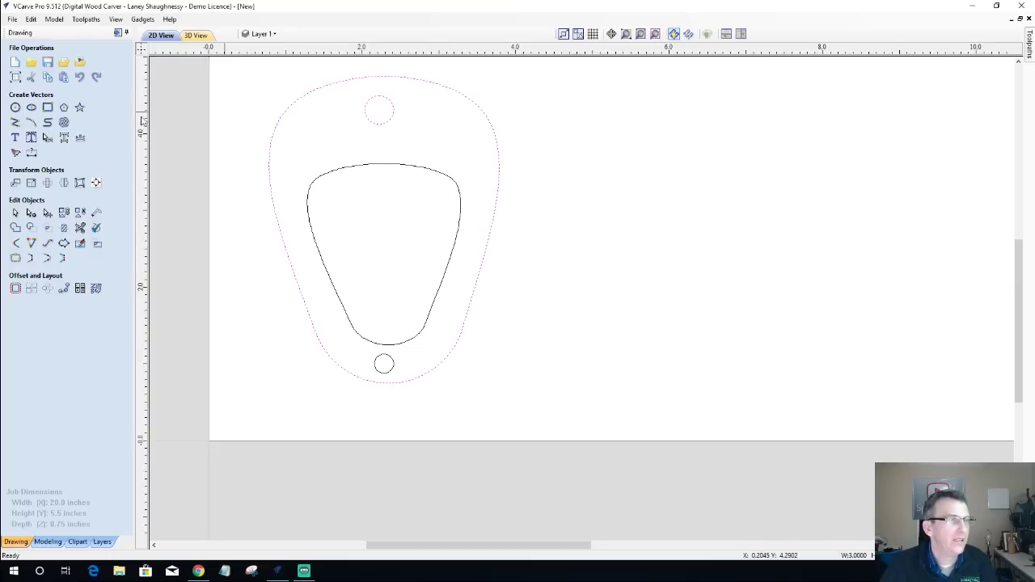
left_click(97, 184)
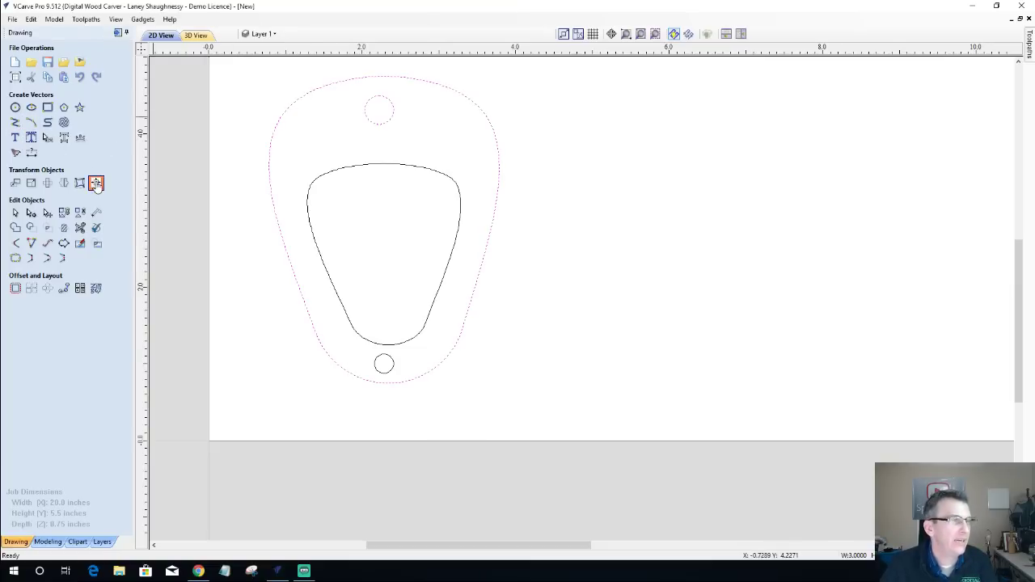
left_click(55, 146)
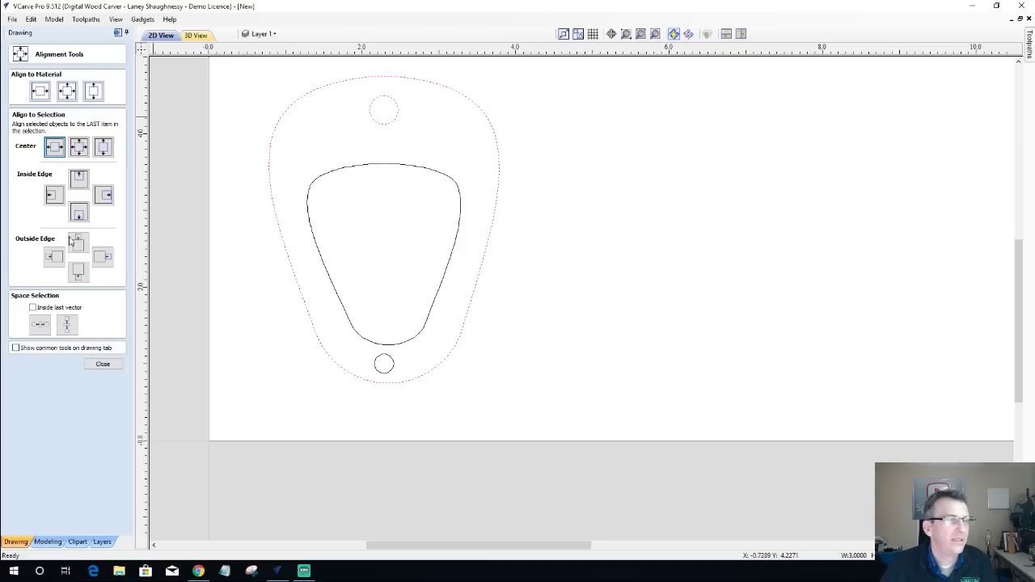
left_click(103, 364)
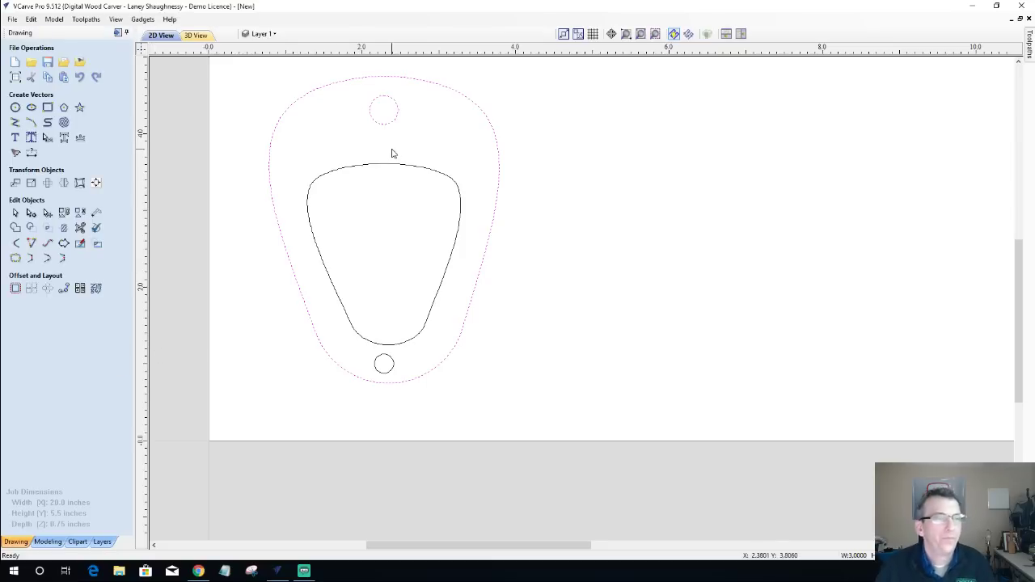
Check the bottom and top hole sizes, then select the outer outline.
scroll(346, 164, "down", 2)
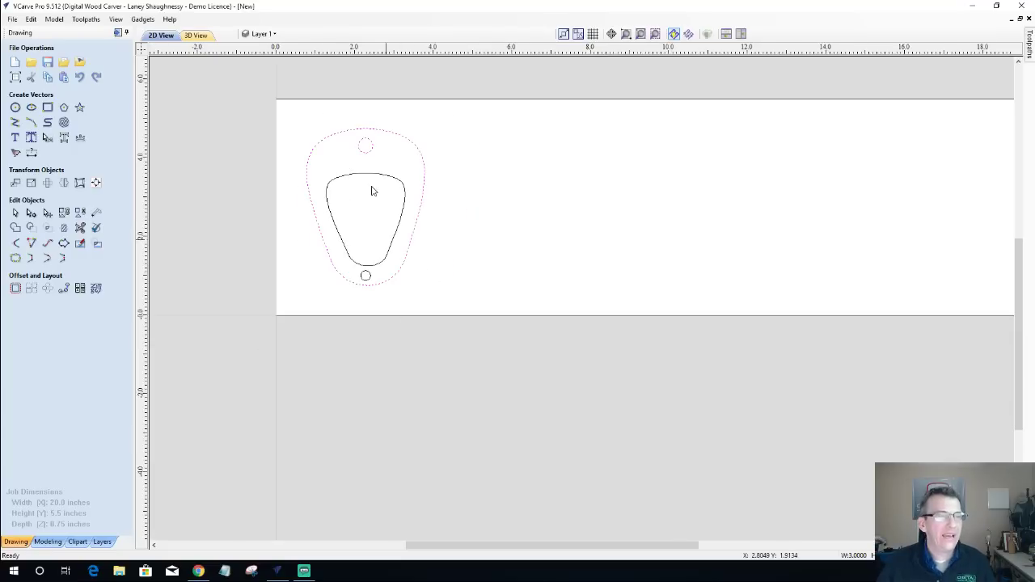
left_click(370, 279)
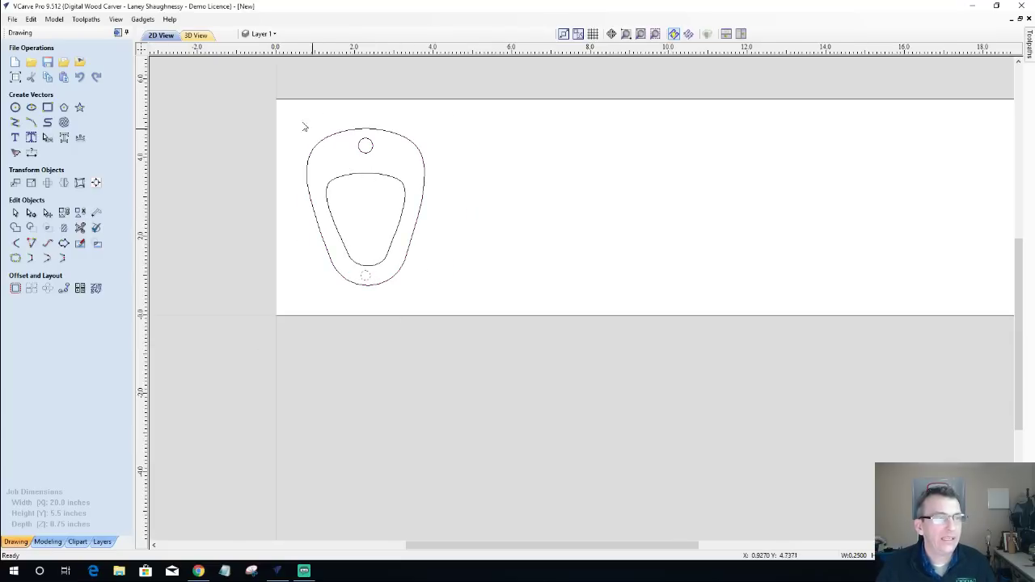
left_click(368, 152)
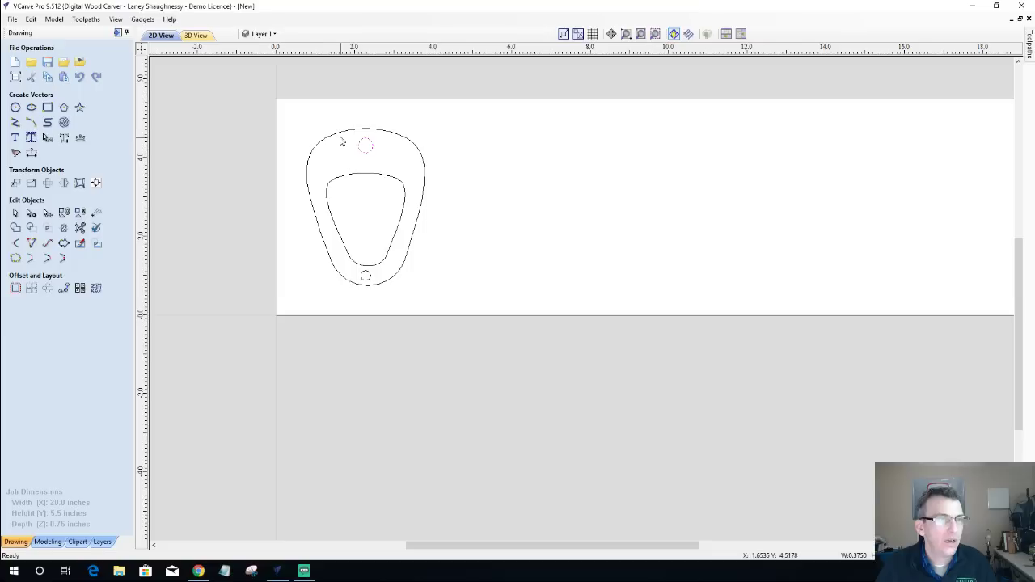
left_click(343, 135)
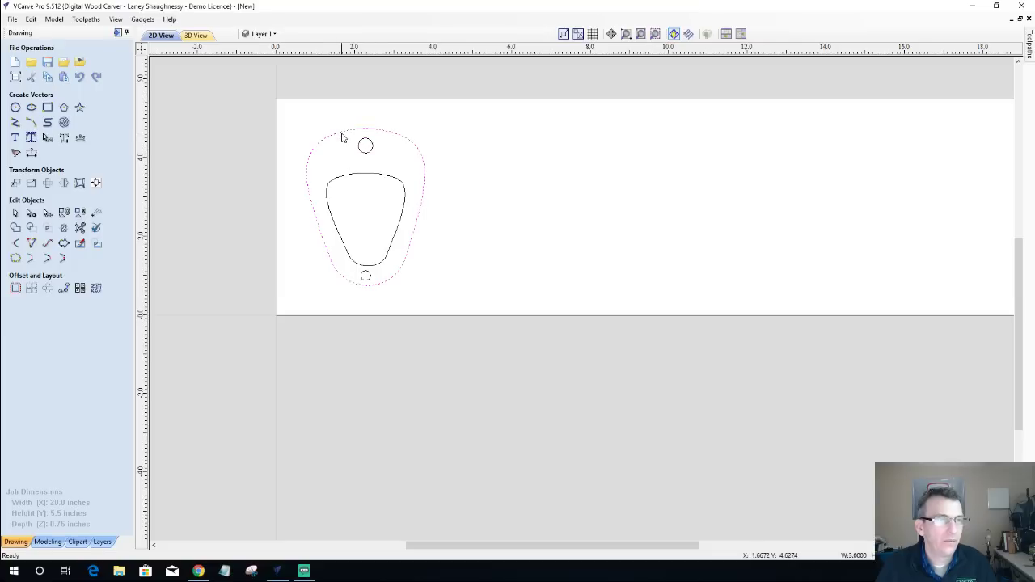
Drag a copy of the outer outline and both holes to the right of the first pick.
left_click(364, 148, "shift")
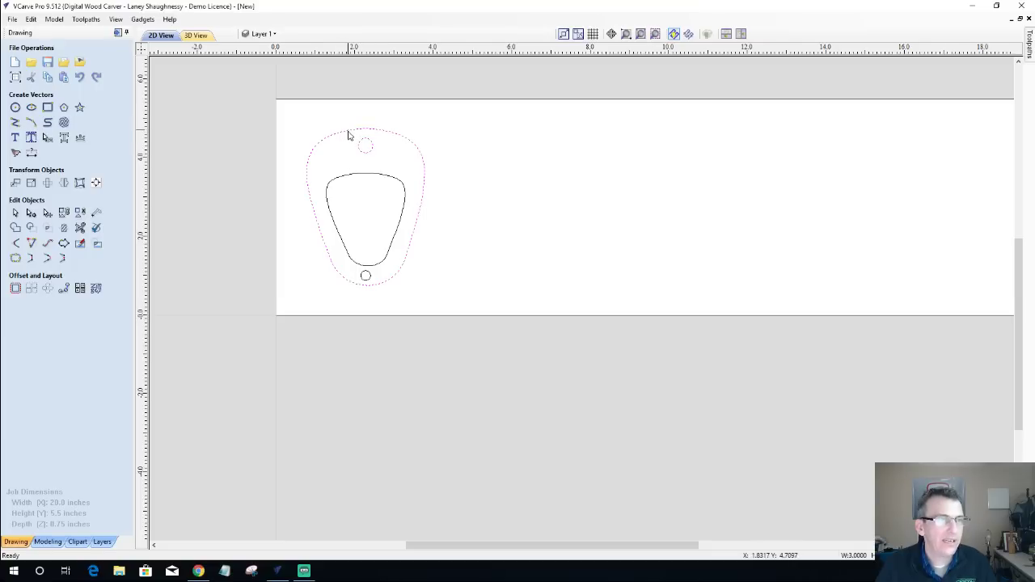
left_click(367, 275, "shift")
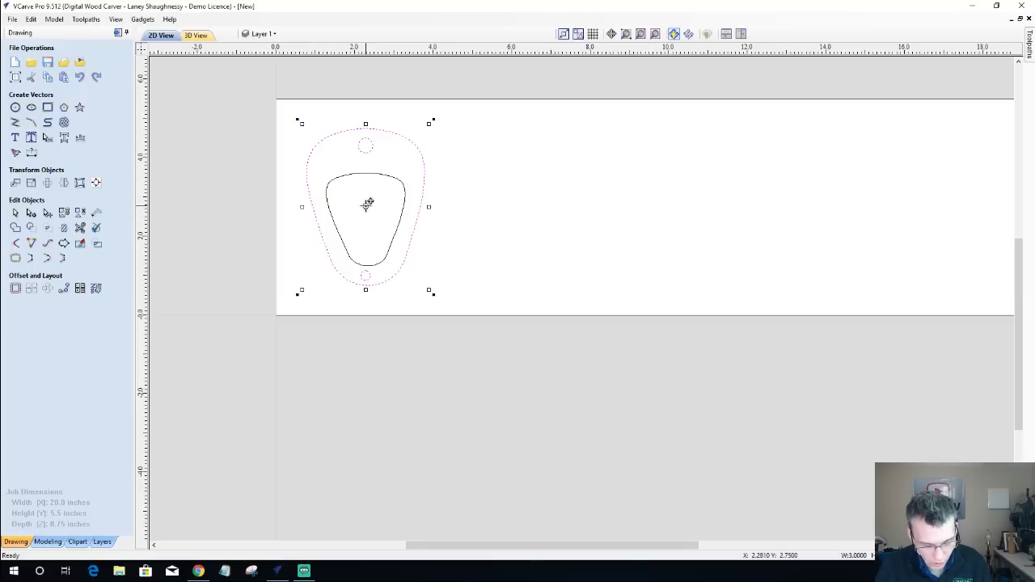
left_click_drag(367, 203, 500, 203)
left_click(436, 253)
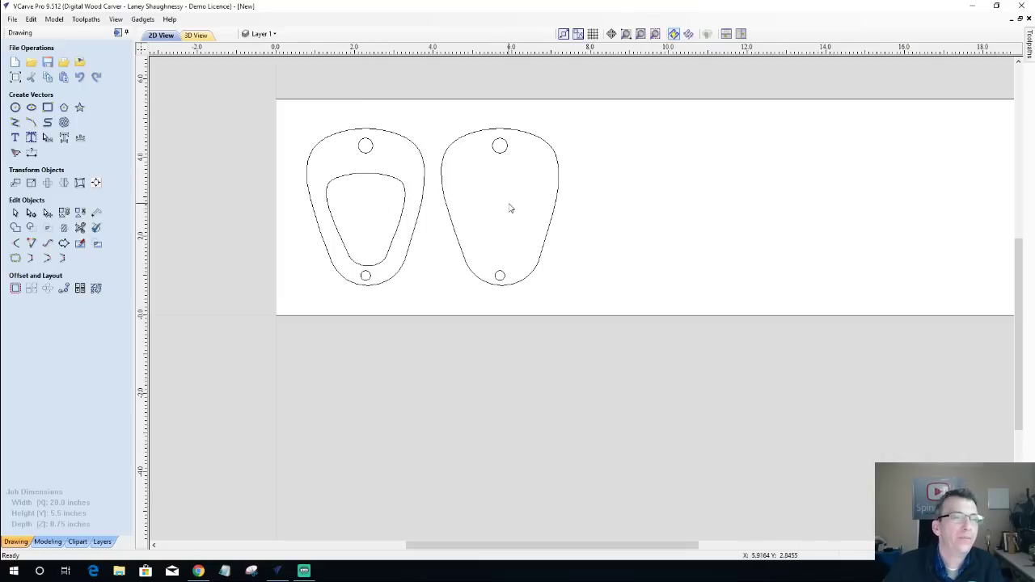
Select the copy's top hole and bring up its context menu.
left_click(498, 142)
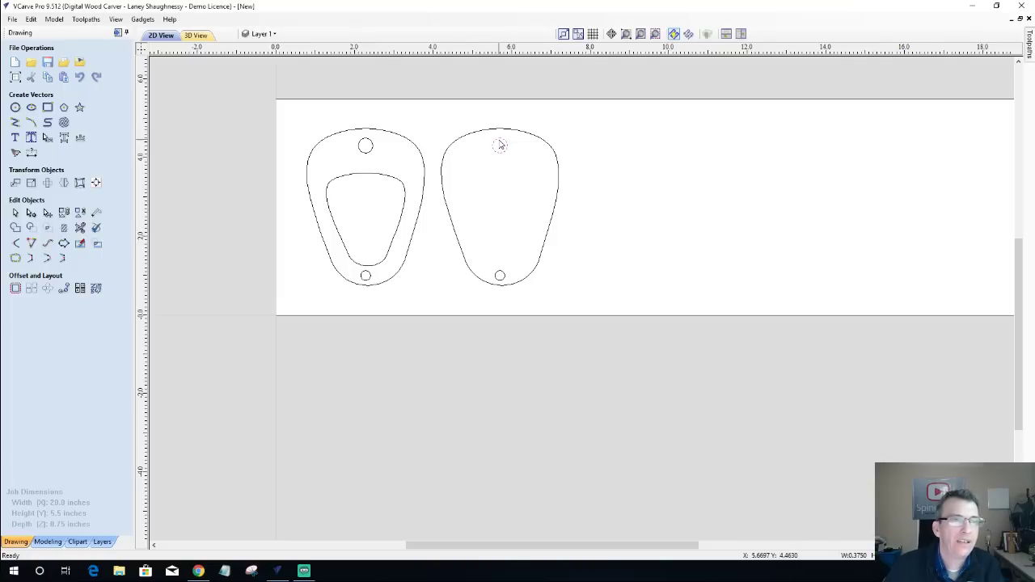
right_click(500, 145)
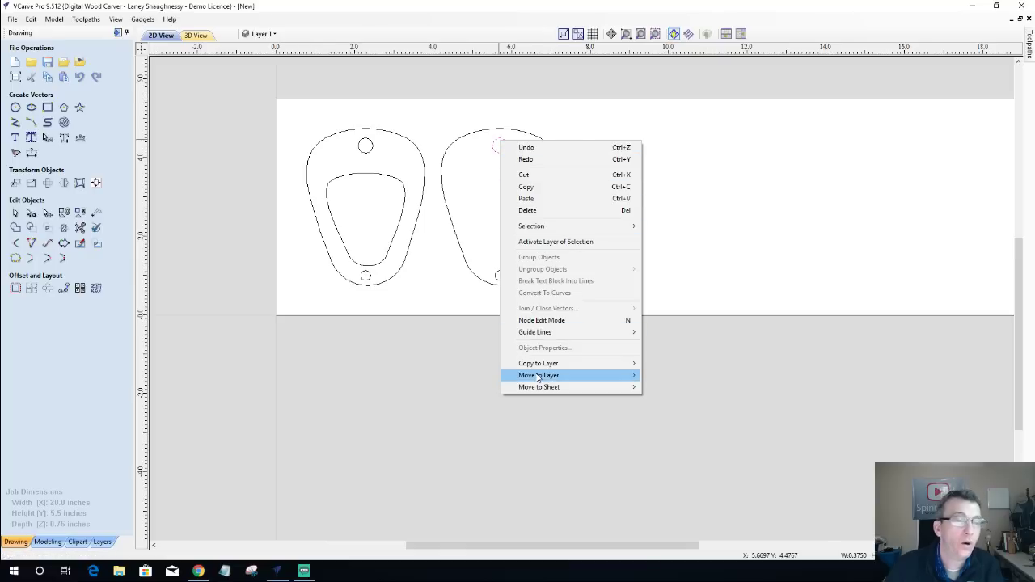
mouse_move(537, 377)
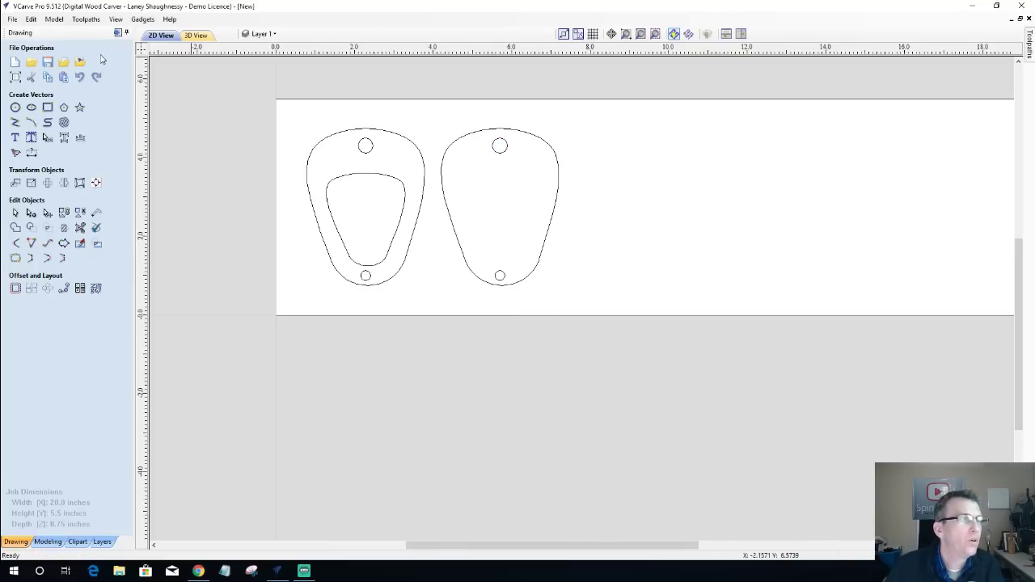
left_click(15, 77)
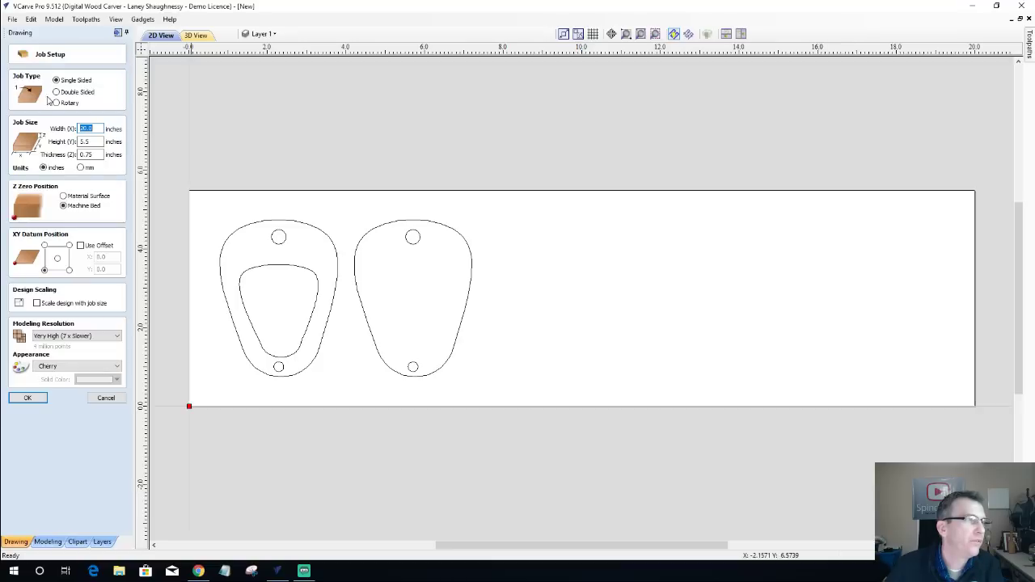
left_click(56, 91)
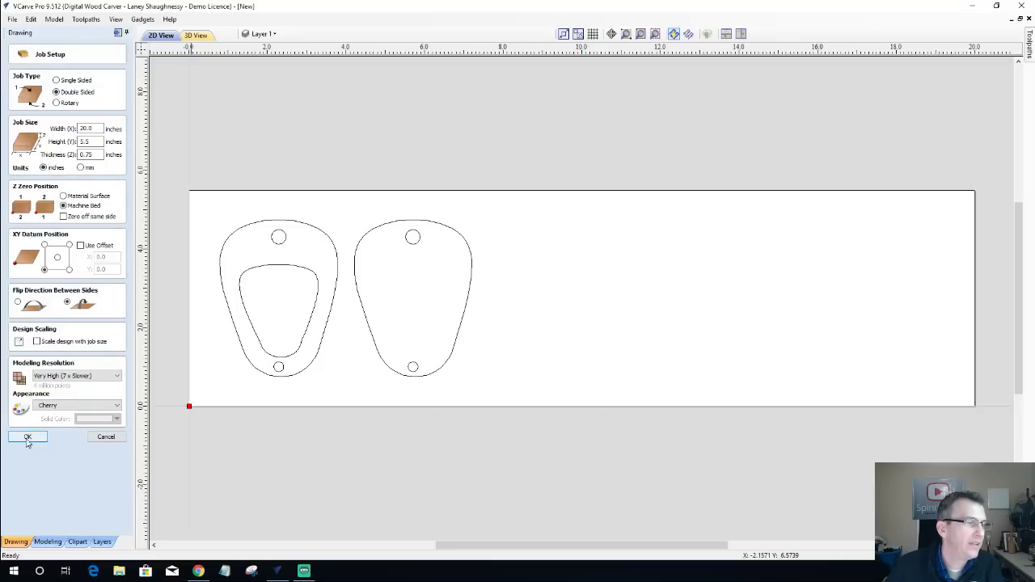
left_click(28, 437)
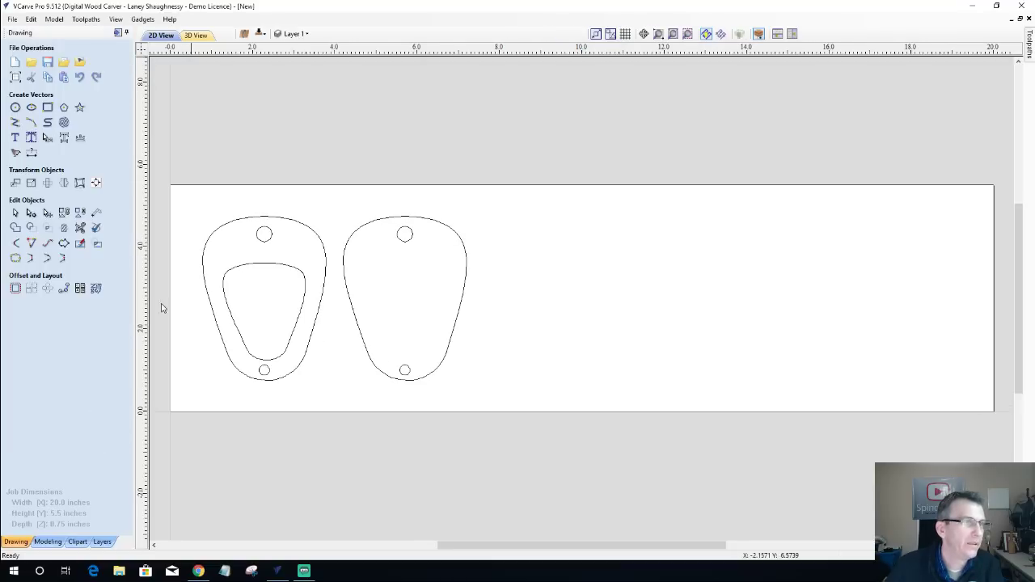
scroll(263, 389, "up", 2)
scroll(272, 386, "down", 1)
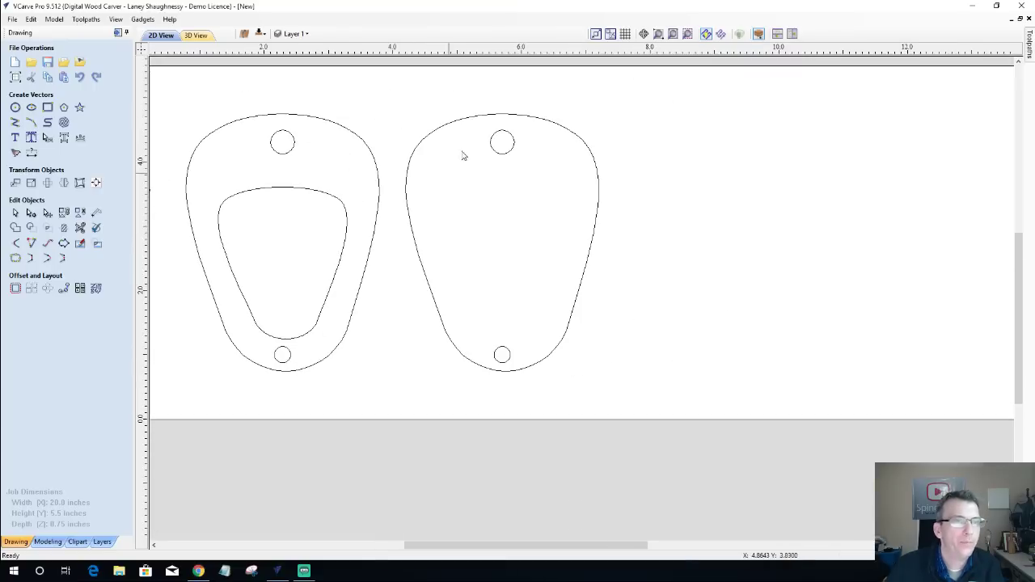
left_click(502, 157)
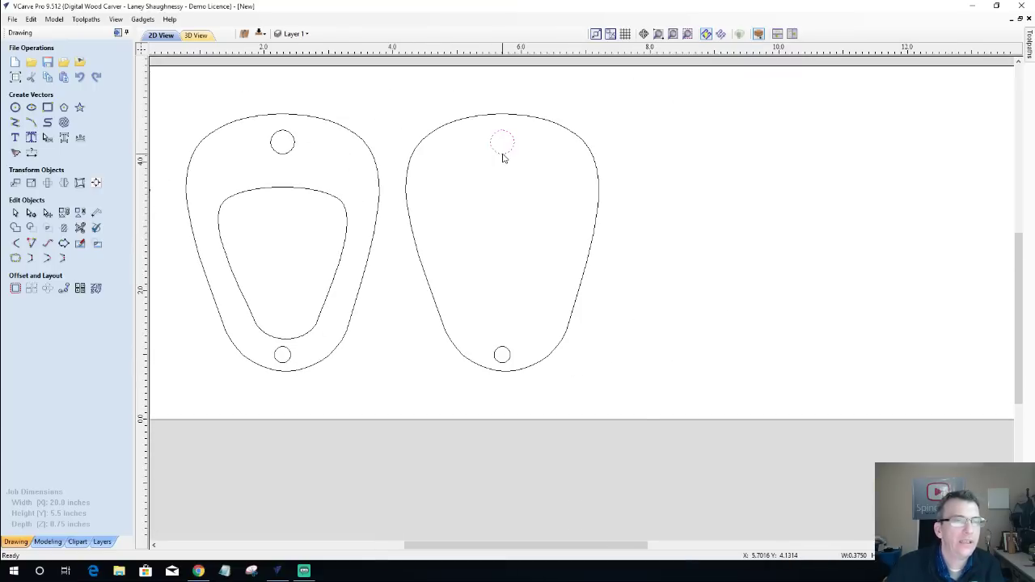
right_click(502, 157)
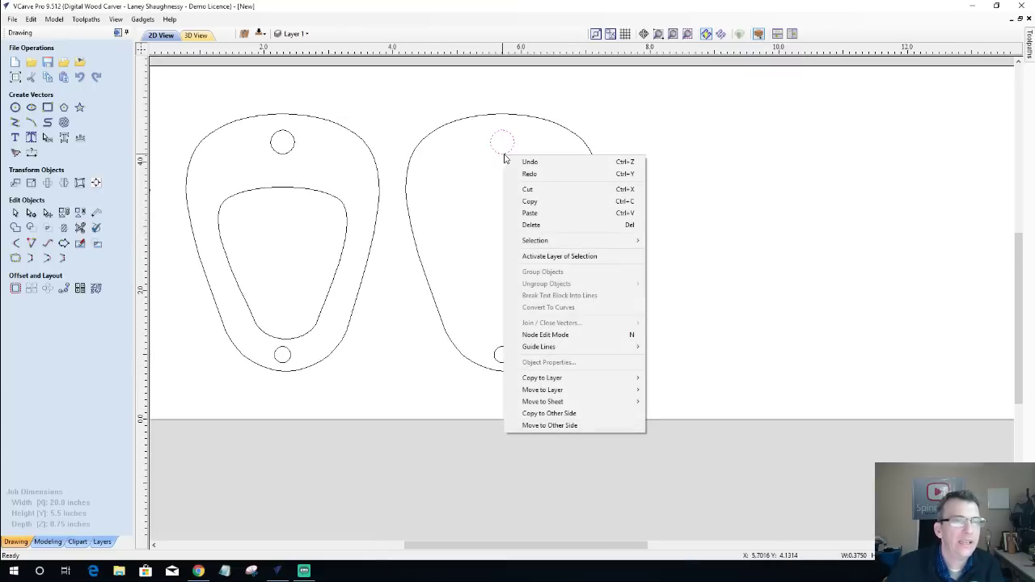
left_click(570, 414)
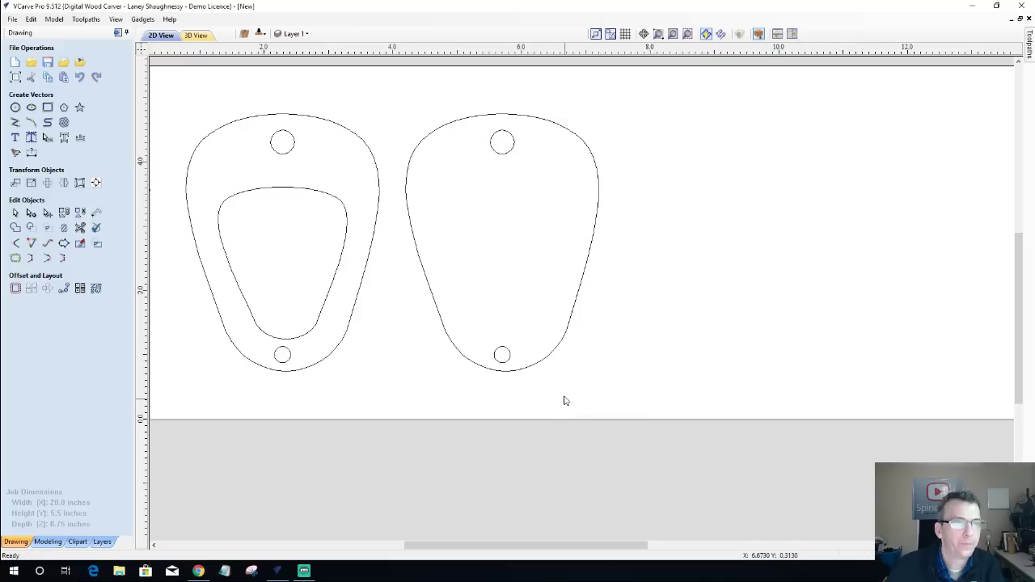
right_click(505, 159)
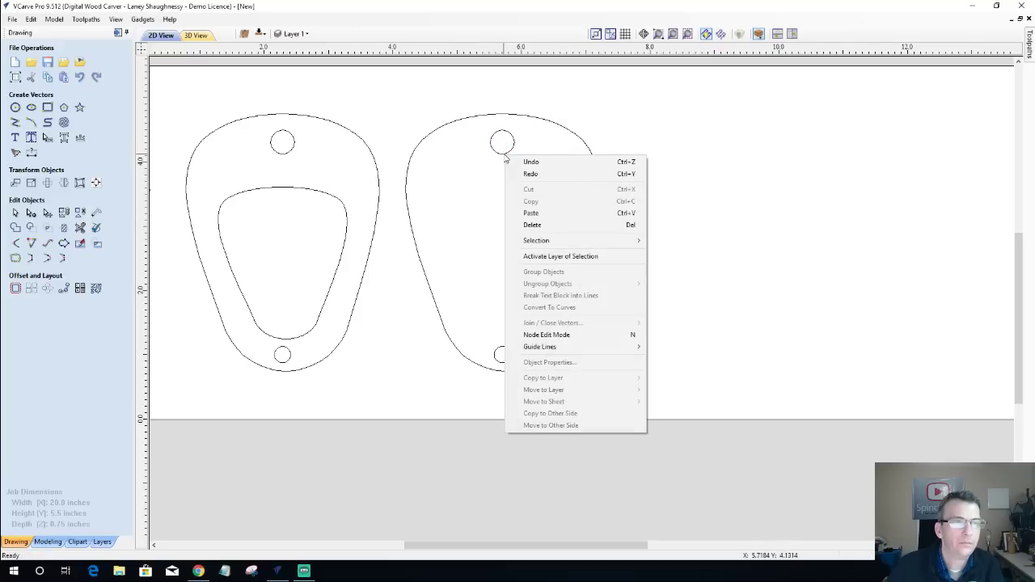
left_click(505, 159)
right_click(504, 159)
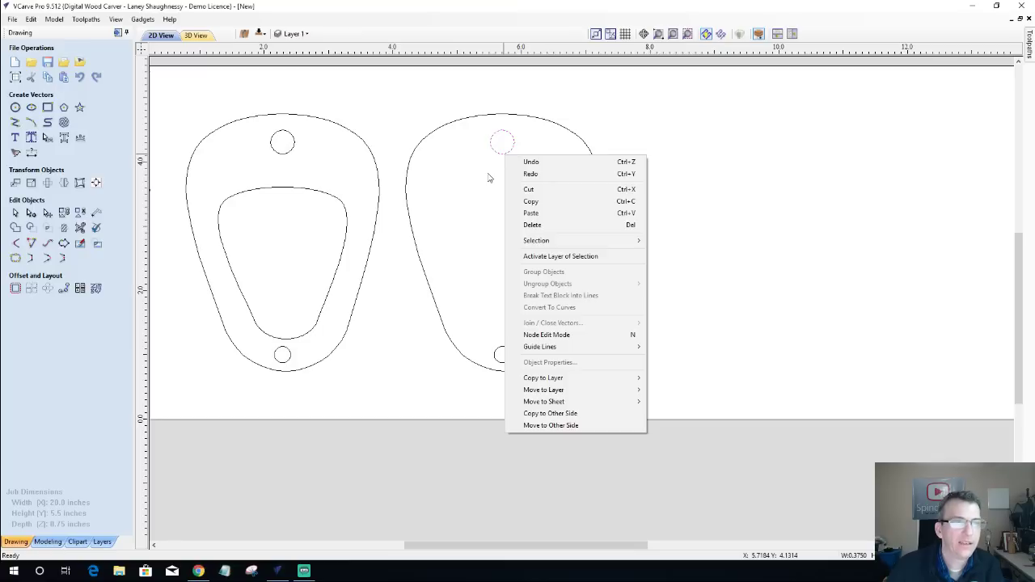
left_click(488, 178)
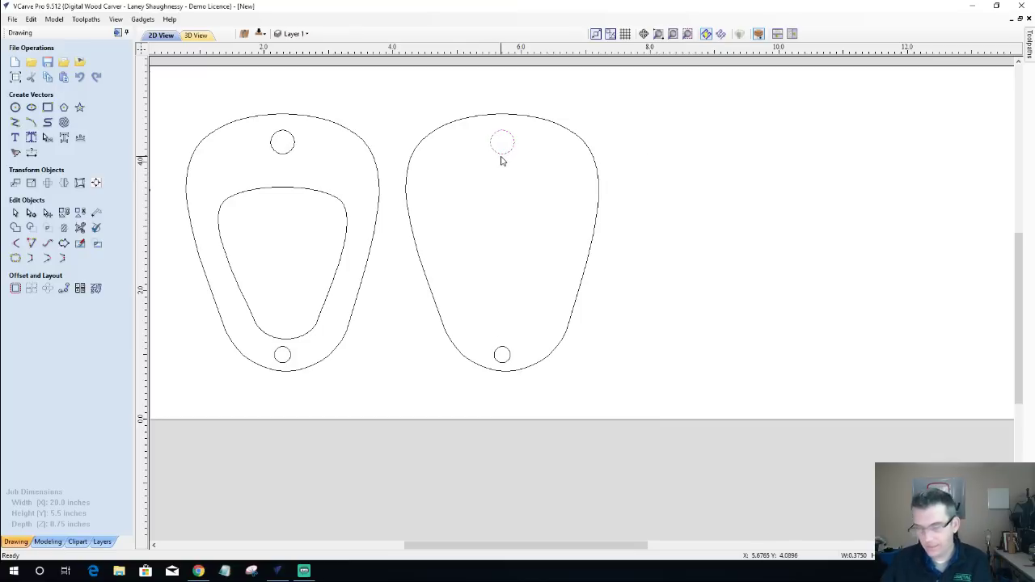
key("Delete")
scroll(493, 154, "up", 3)
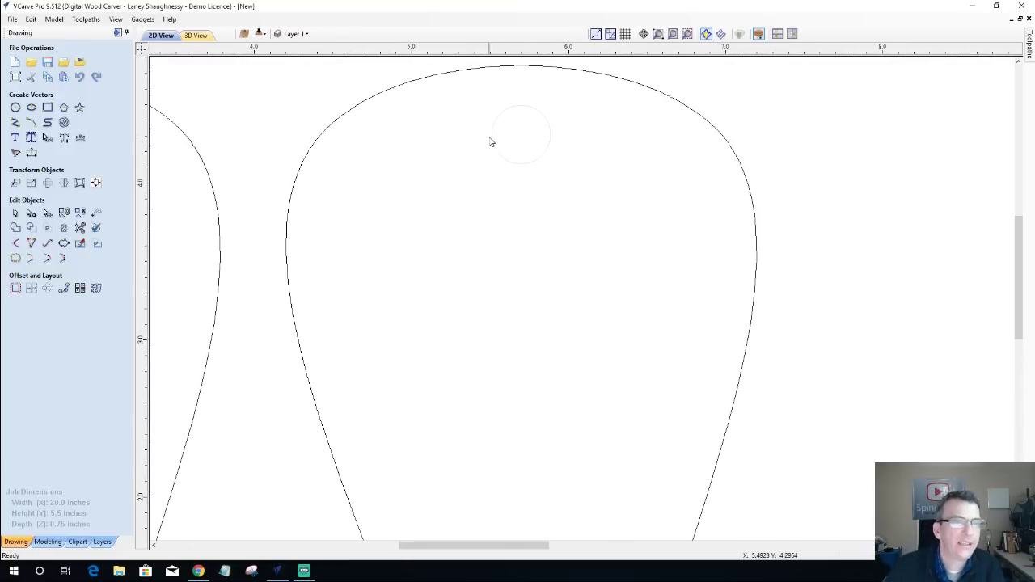
scroll(490, 151, "down", 5)
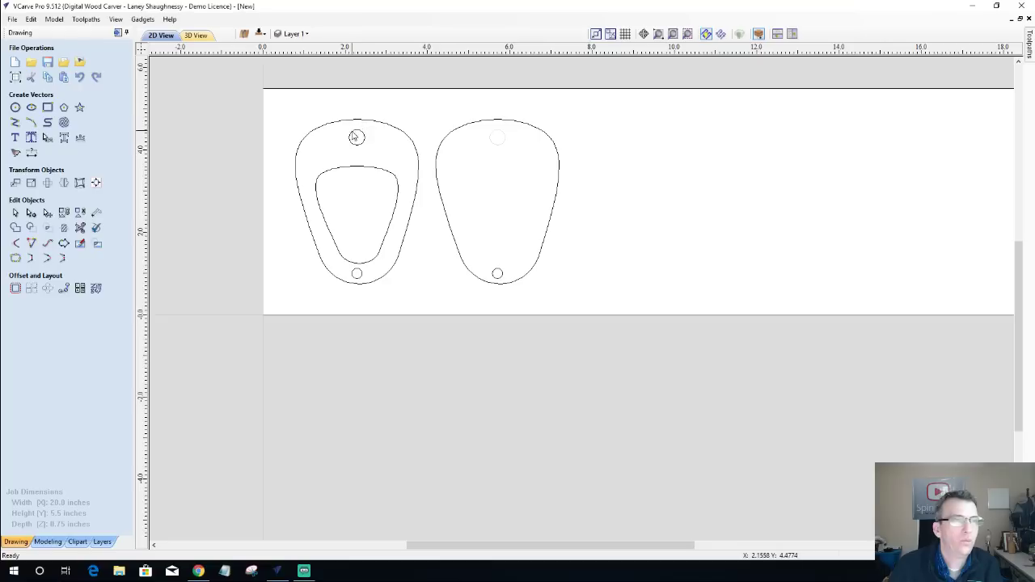
left_click(498, 275)
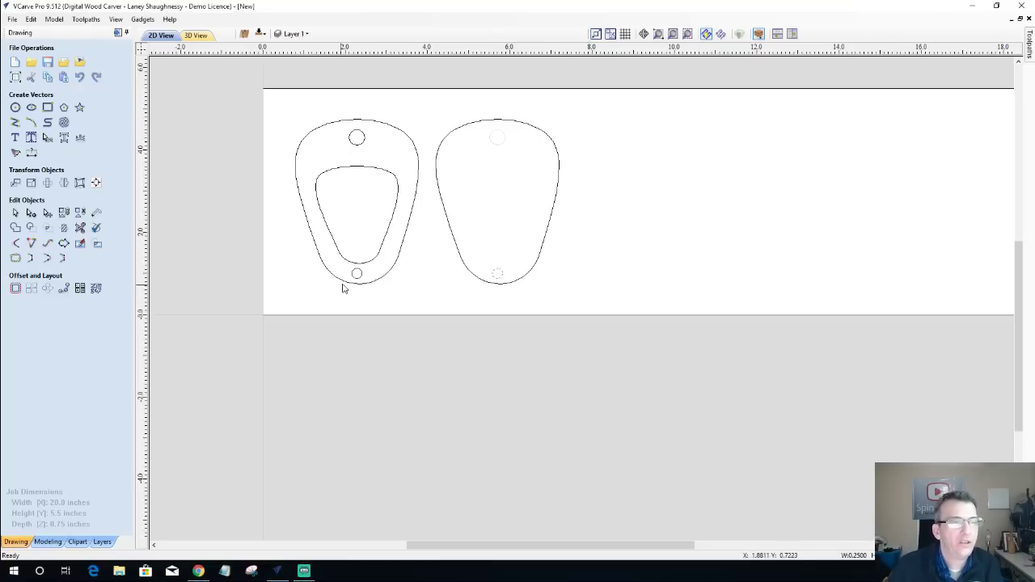
scroll(344, 286, "up", 3)
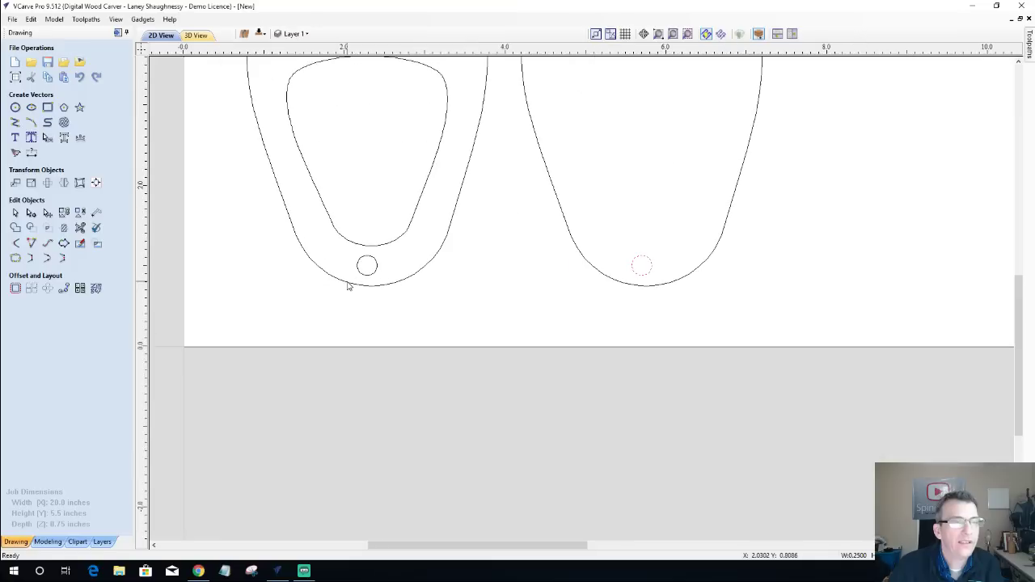
left_click(635, 264)
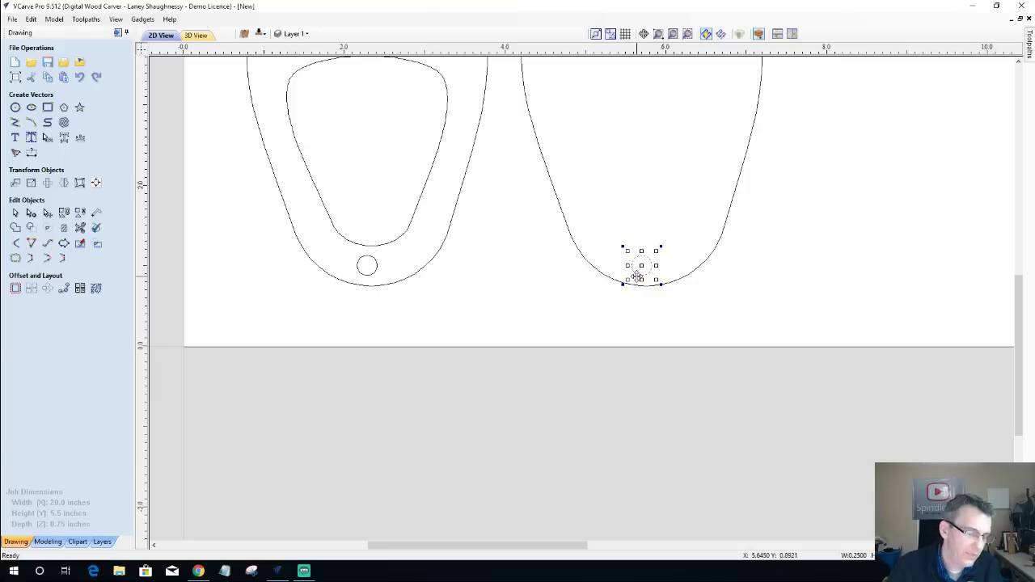
scroll(637, 276, "down", 1)
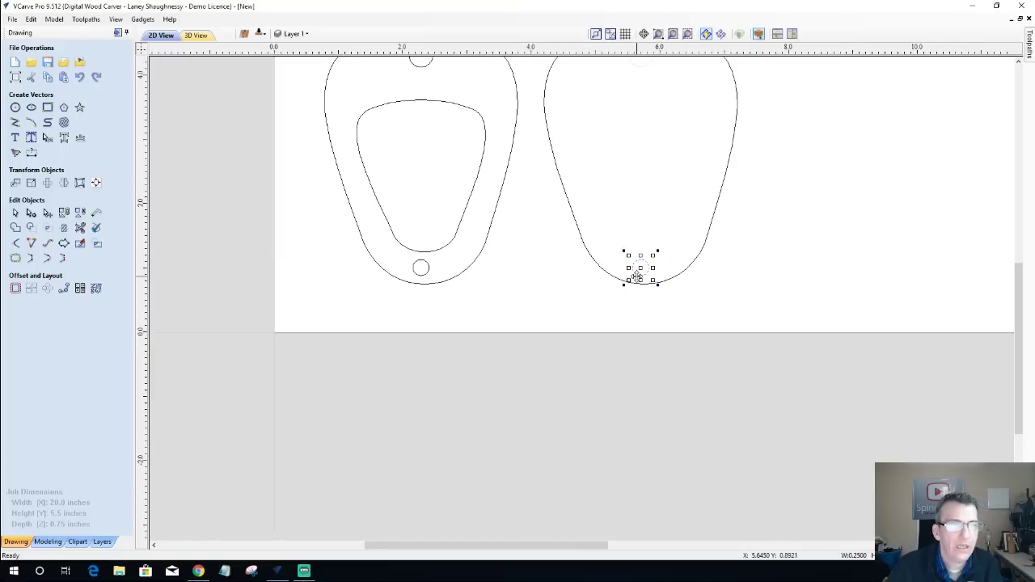
left_click(567, 199)
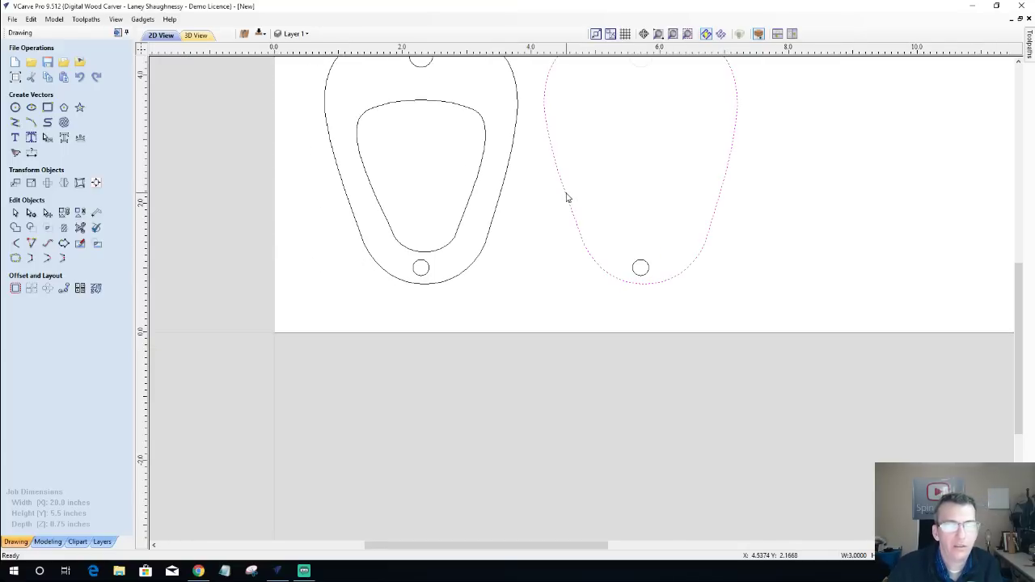
scroll(584, 228, "down", 2)
scroll(570, 244, "up", 2)
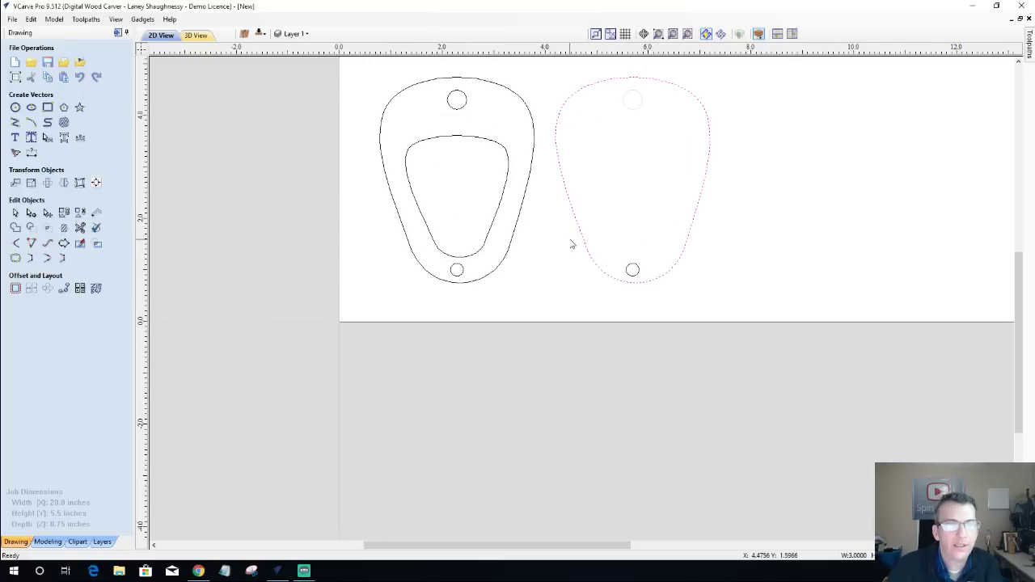
left_click(635, 276)
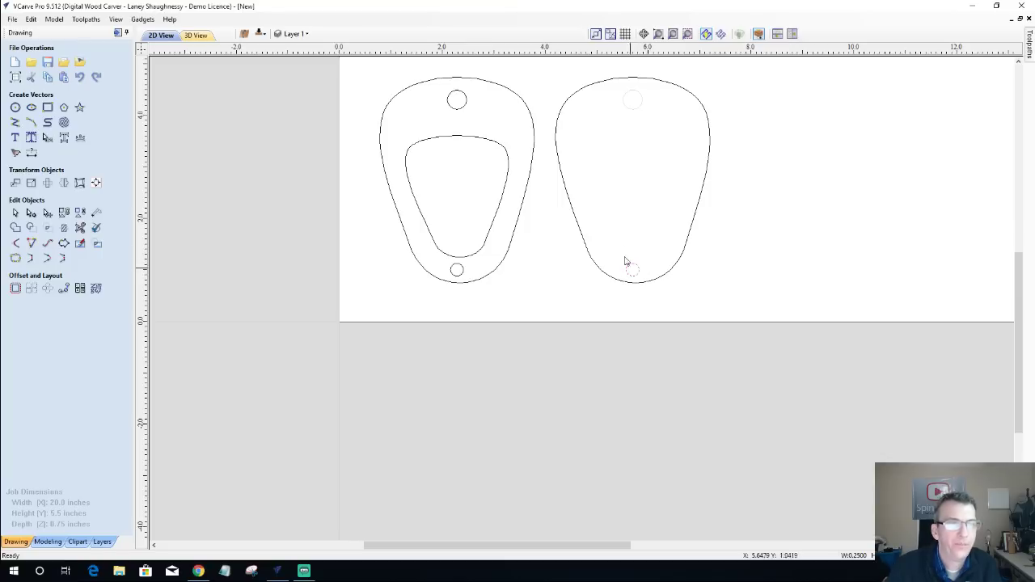
key("Escape")
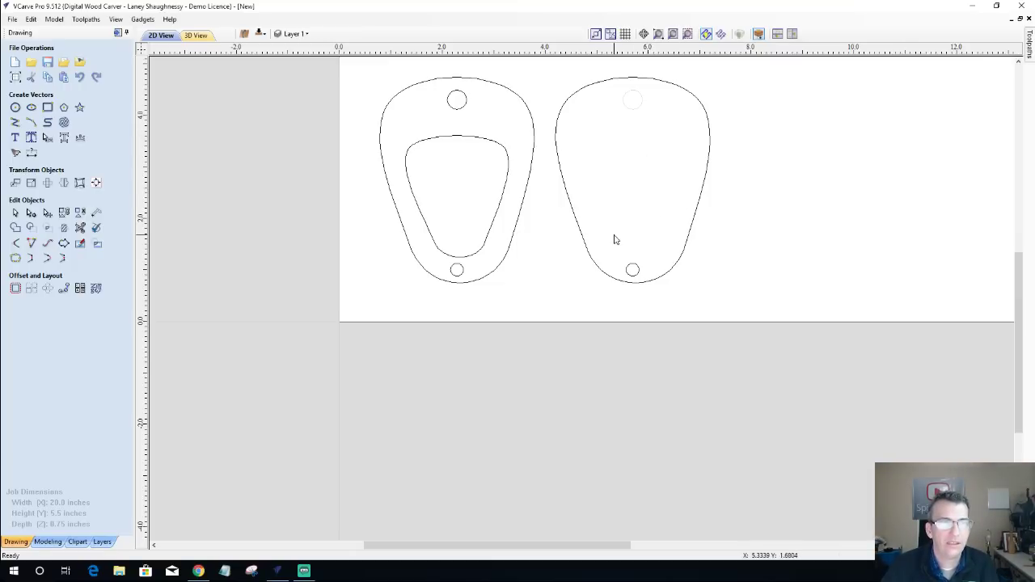
Select both outer pick outlines and apply Copy to Other Side to them.
left_click(397, 99)
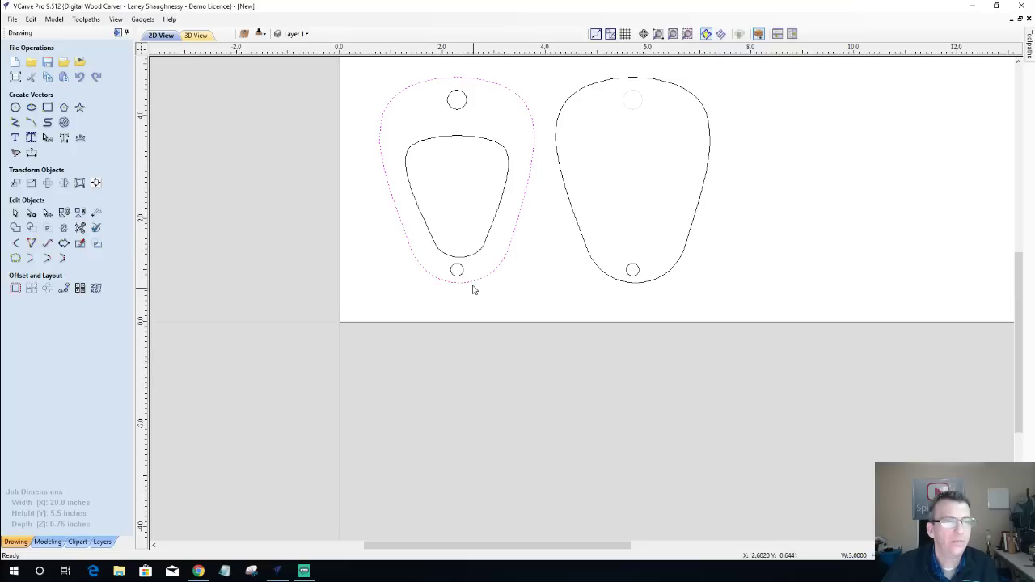
left_click(587, 249, "shift")
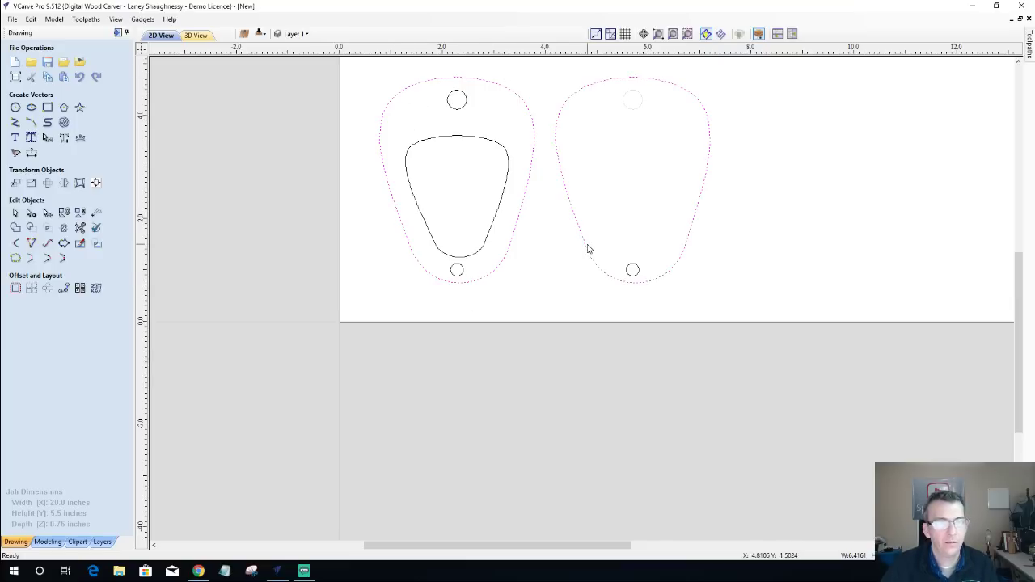
right_click(587, 249)
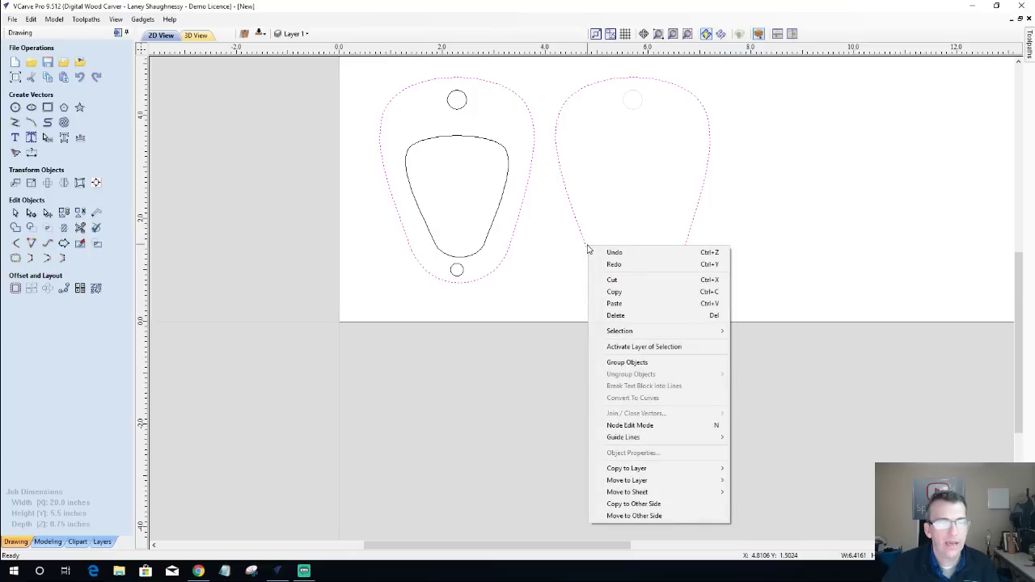
left_click(645, 503)
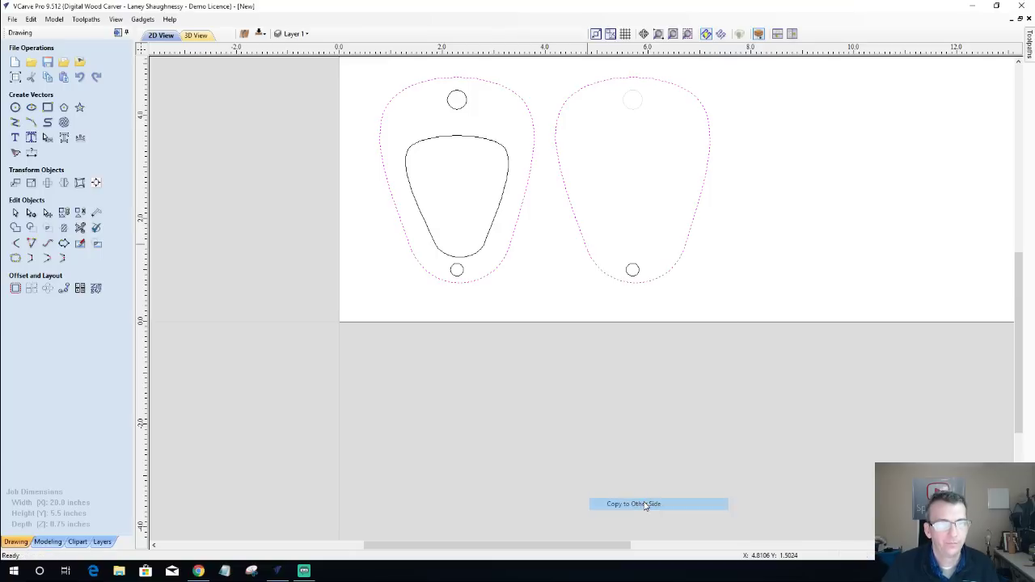
scroll(490, 299, "down", 2)
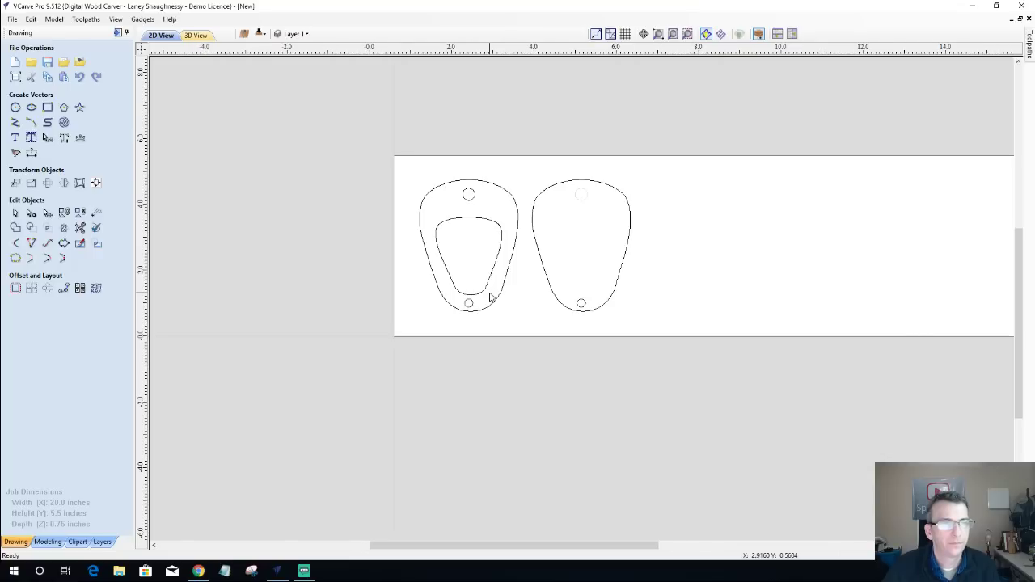
scroll(490, 298, "down", 1)
scroll(524, 340, "up", 1)
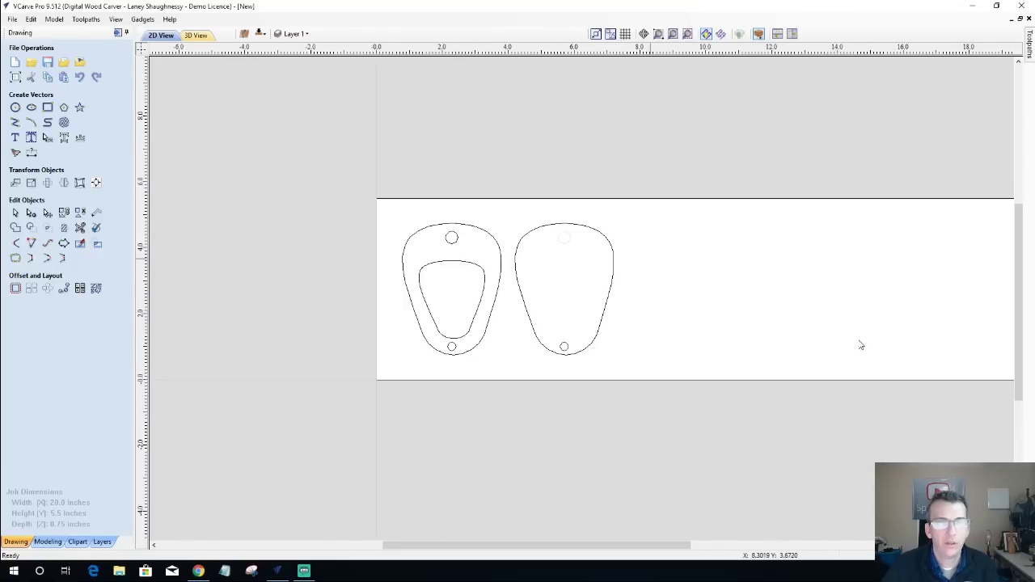
scroll(775, 298, "down", 1)
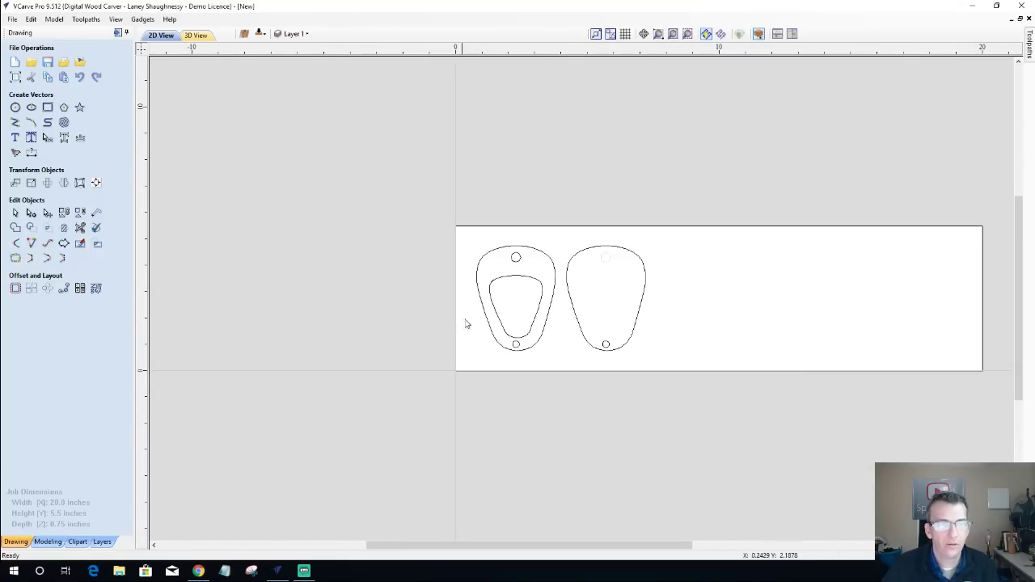
scroll(482, 337, "up", 2)
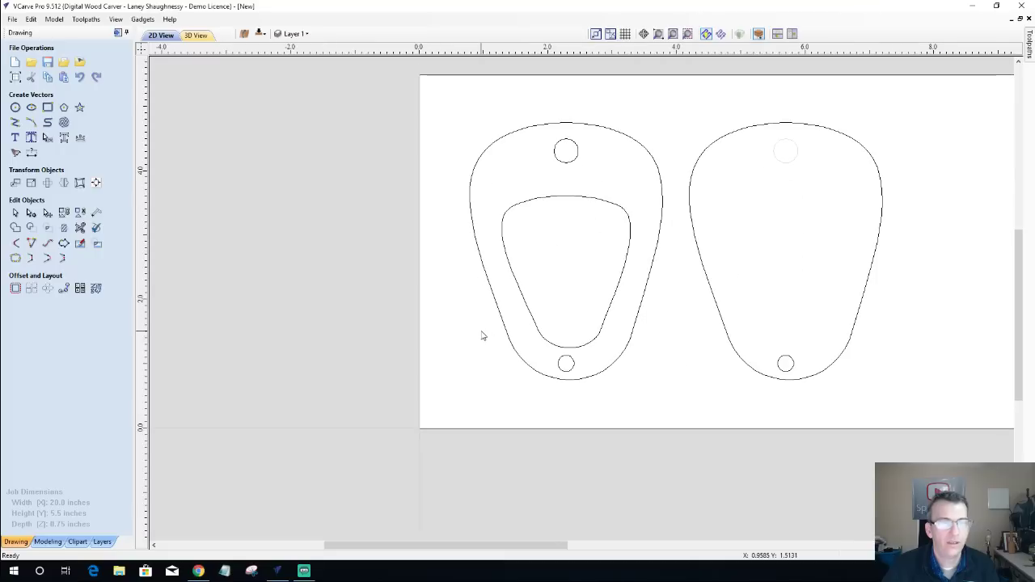
Click through the left pick's inner outline, outer outline and both holes to inspect them.
left_click(589, 346)
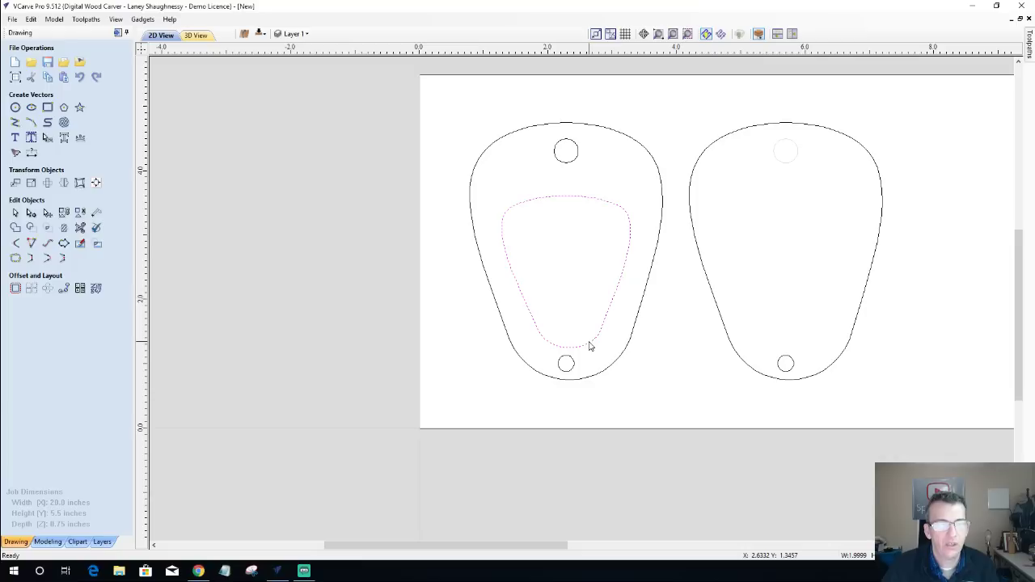
left_click(621, 362)
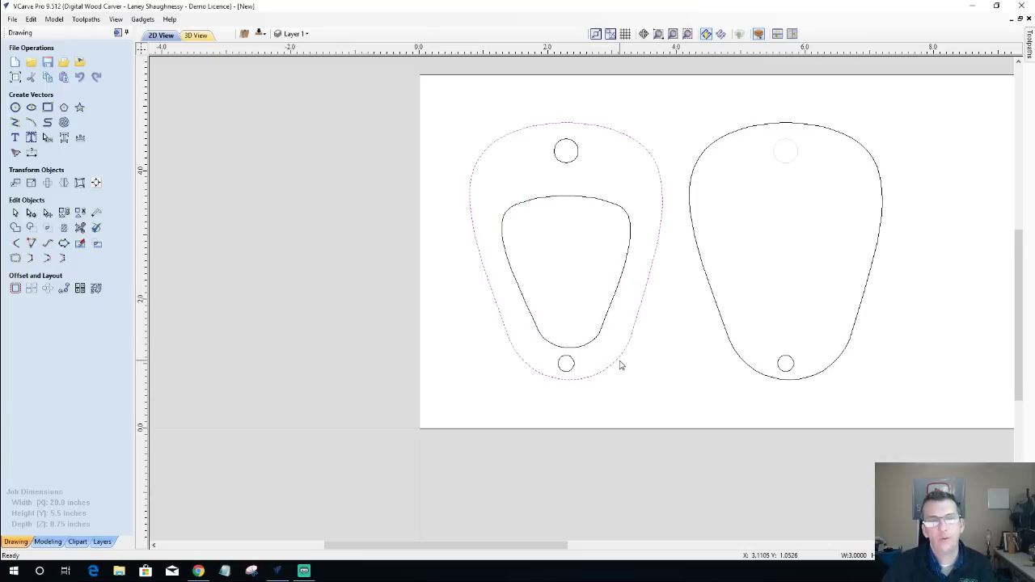
left_click(572, 371)
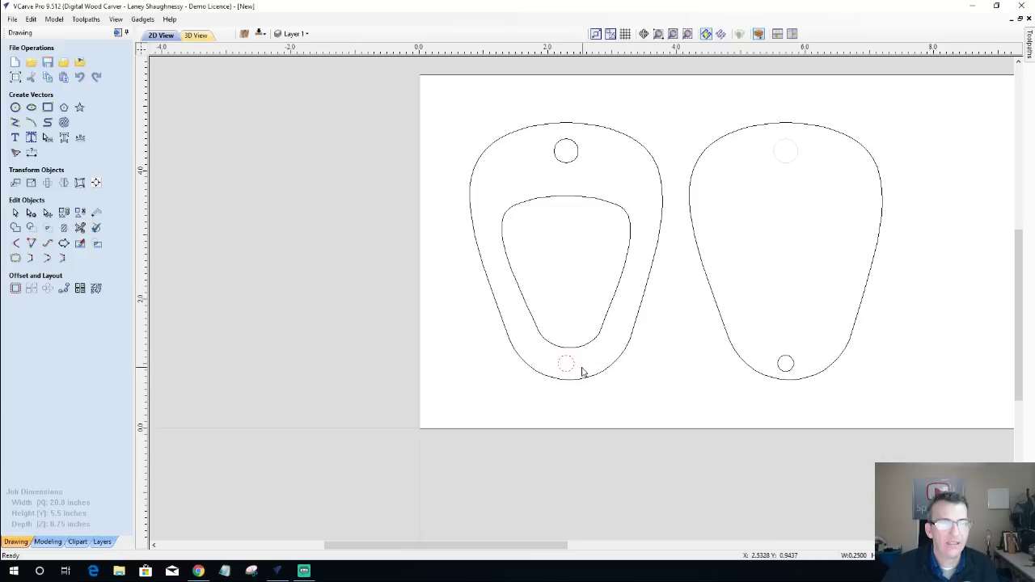
left_click(569, 166)
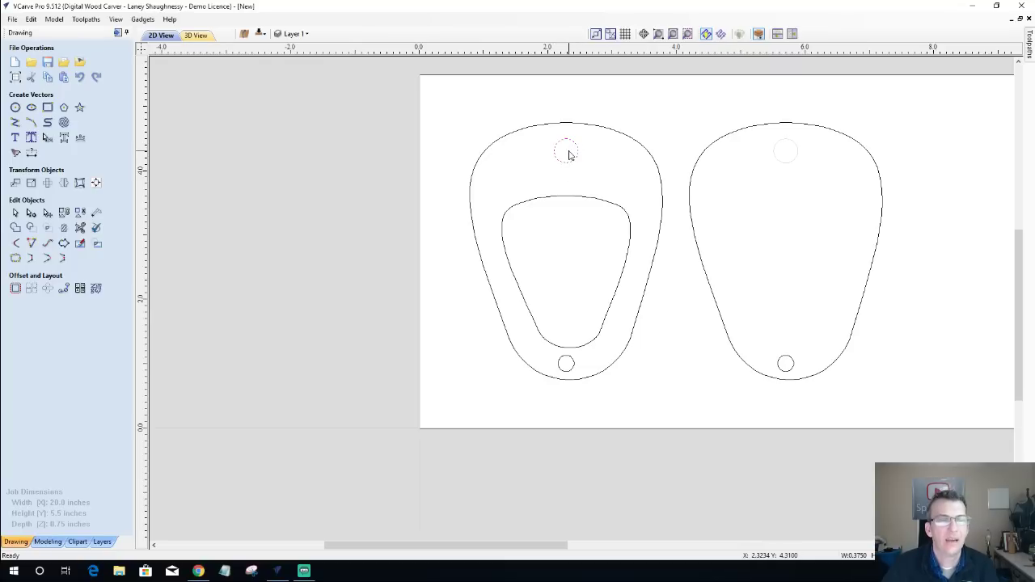
left_click(534, 130)
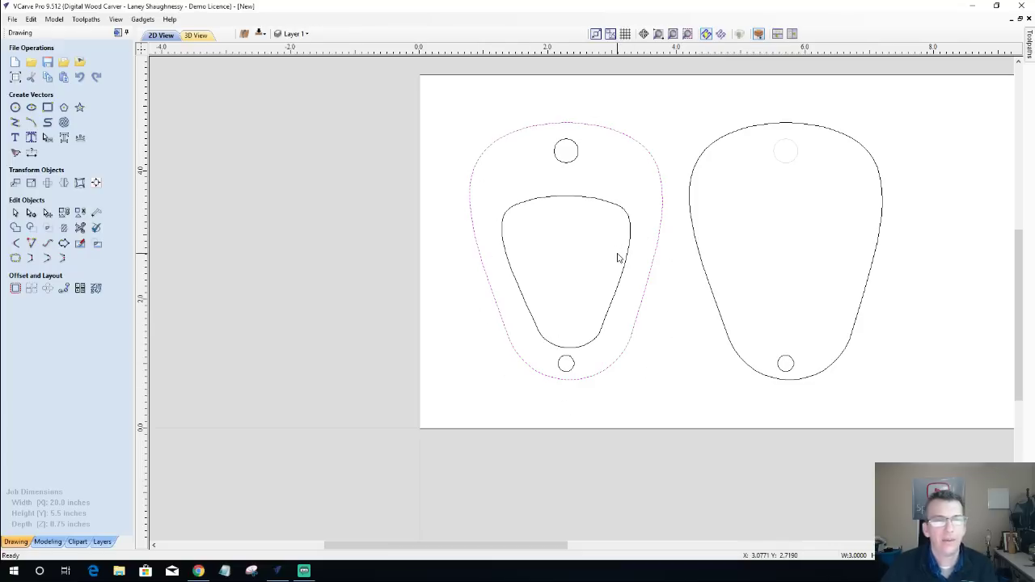
Copy the right pick's bottom hole to the other side and show Toolpath operations.
left_click(723, 142)
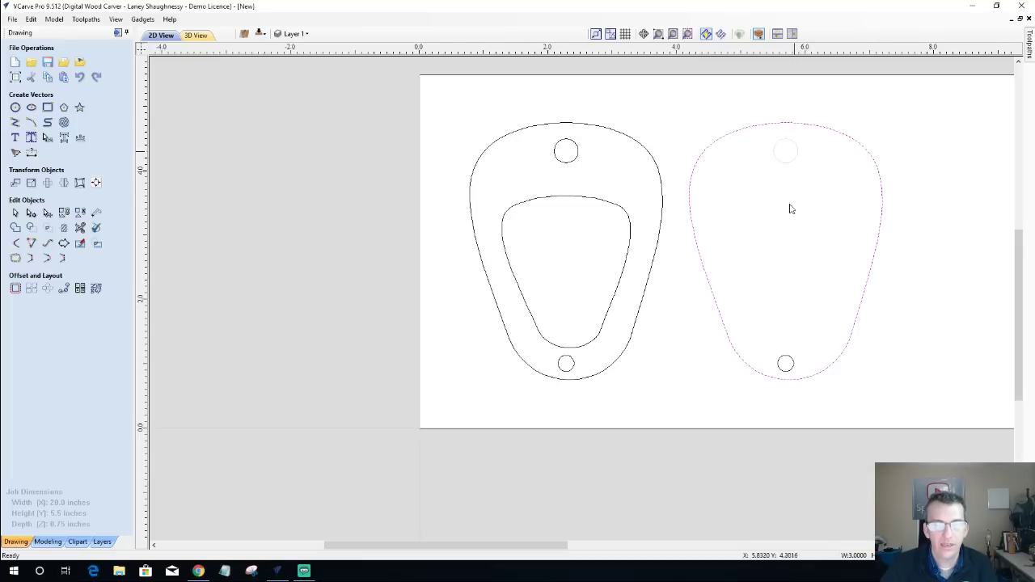
left_click(789, 373)
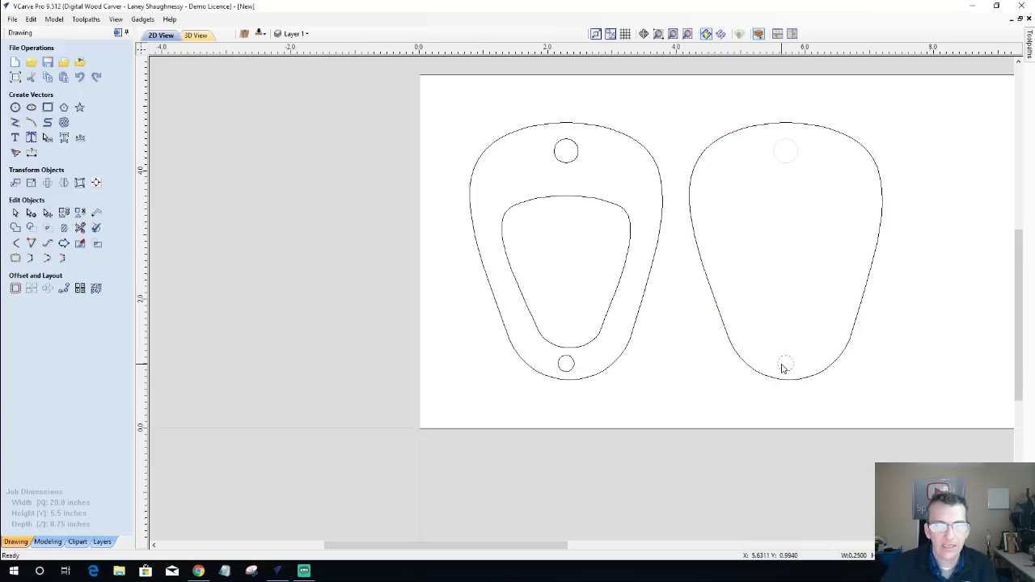
right_click(789, 371)
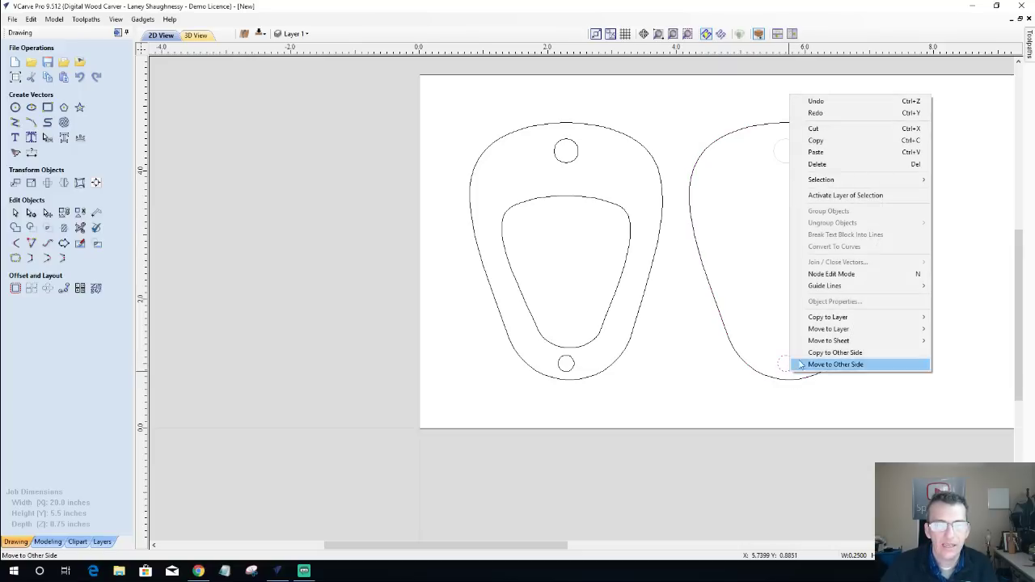
left_click(808, 357)
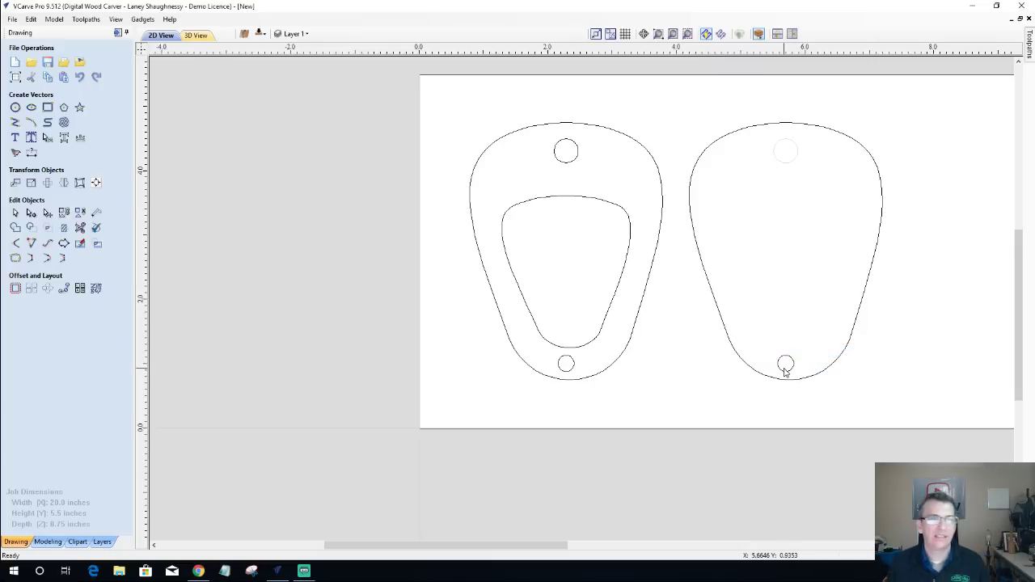
scroll(425, 320, "down", 2)
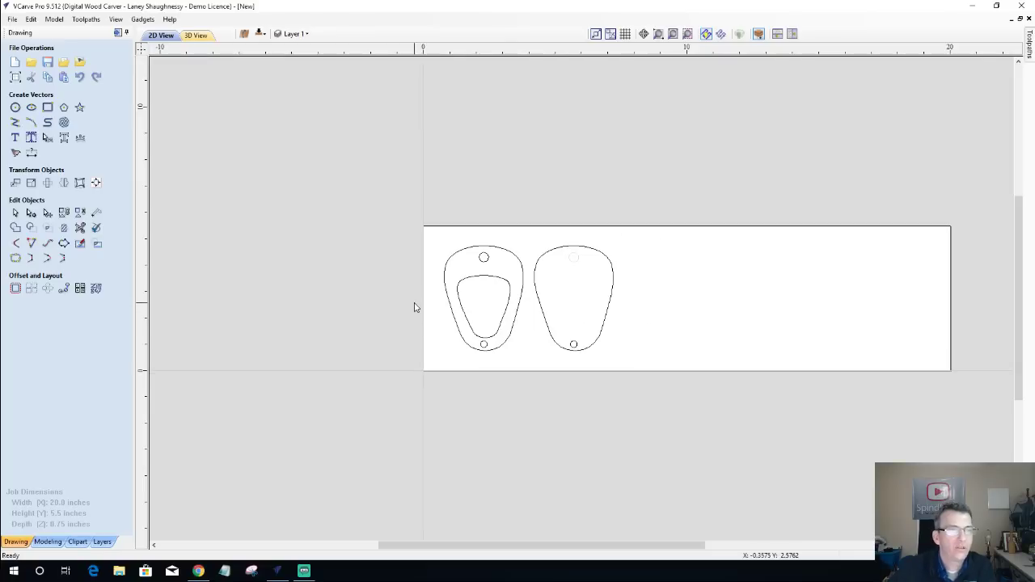
scroll(503, 360, "up", 2)
scroll(614, 368, "down", 1)
scroll(668, 377, "up", 1)
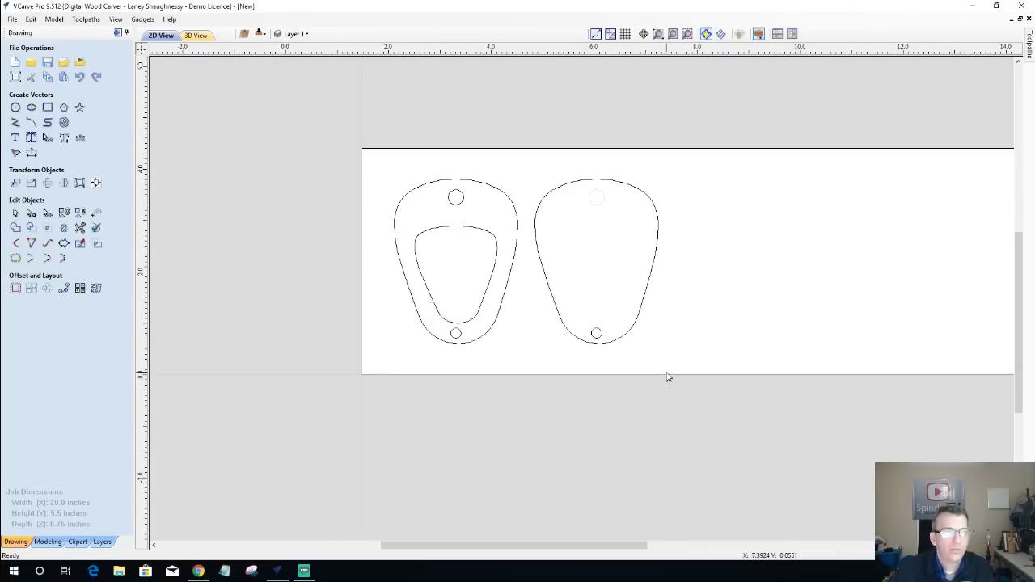
left_click(117, 32)
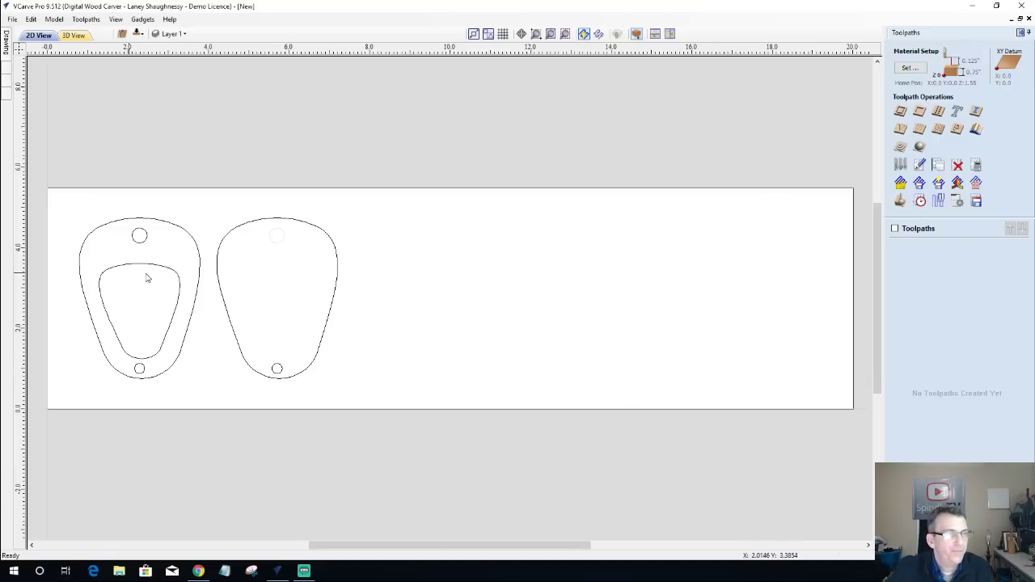
Select the right pick's outline, then open and cancel the Profile Toolpath form.
left_click(196, 295)
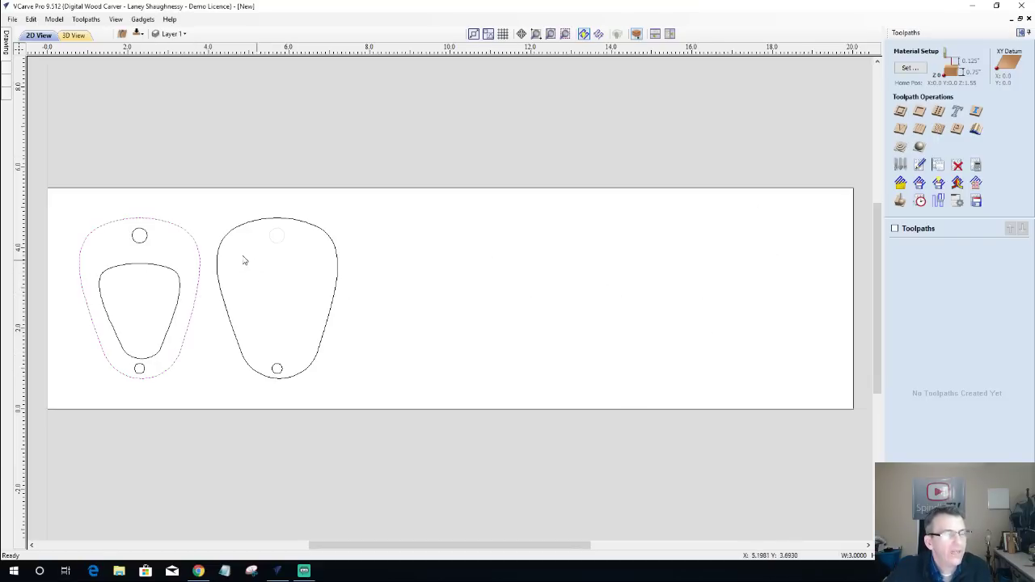
left_click(218, 277)
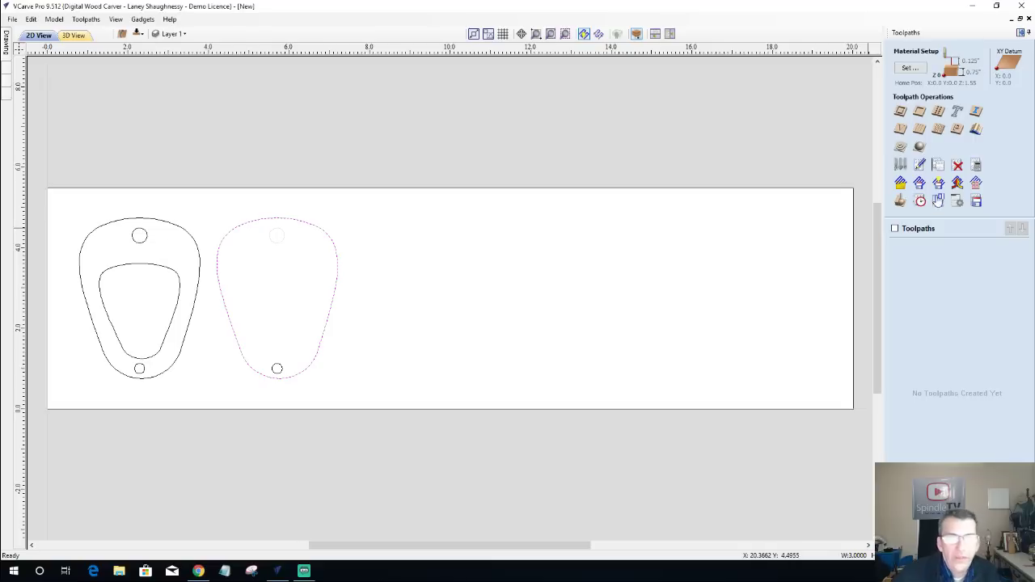
left_click(901, 113)
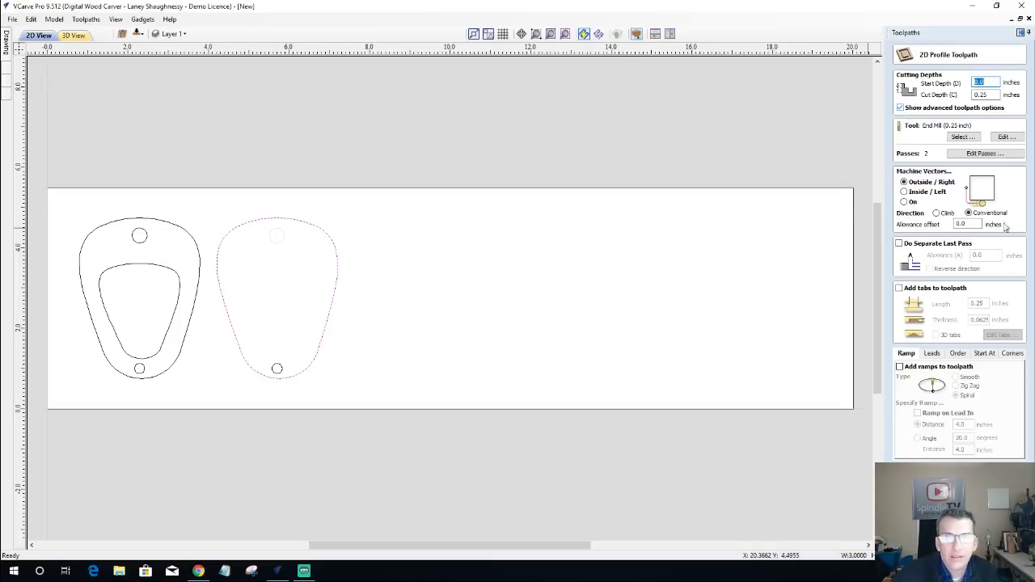
key("Escape")
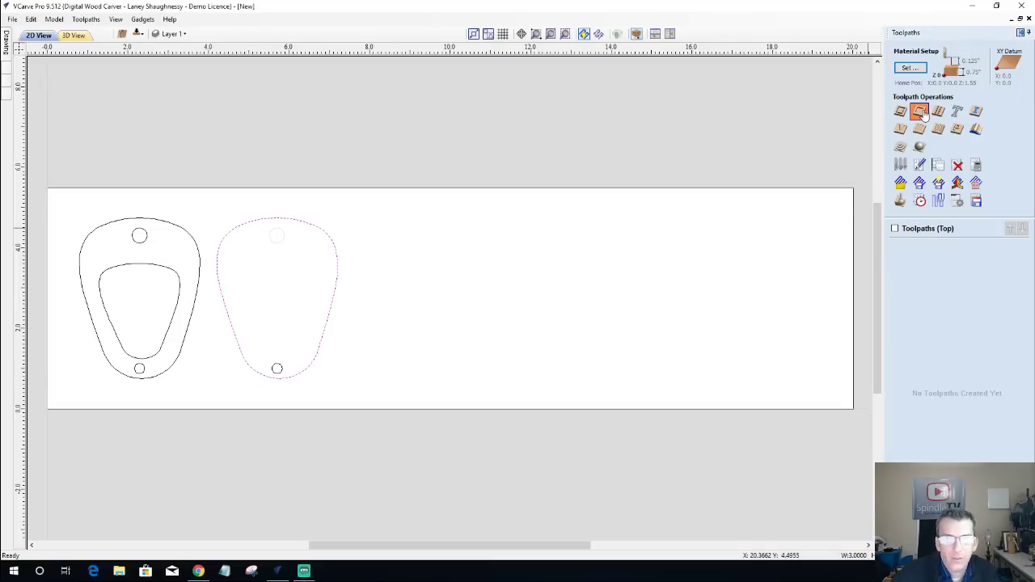
Calculate pocket toolpath Pic_Pocket_TopSide_.25EM with a 0.375-inch cut depth.
left_click(920, 113)
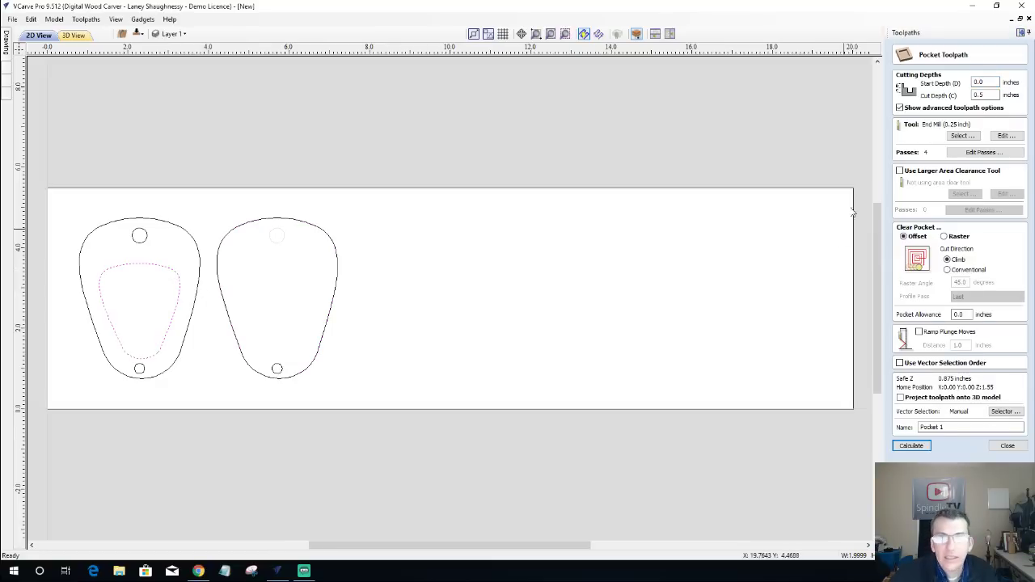
double_click(979, 94)
type(".37")
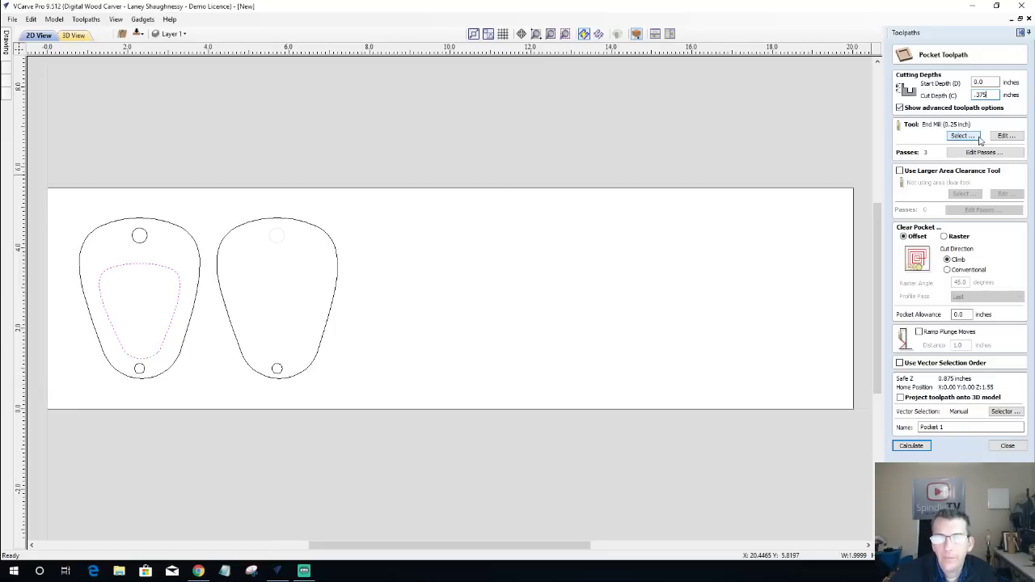
left_click_drag(944, 427, 903, 428)
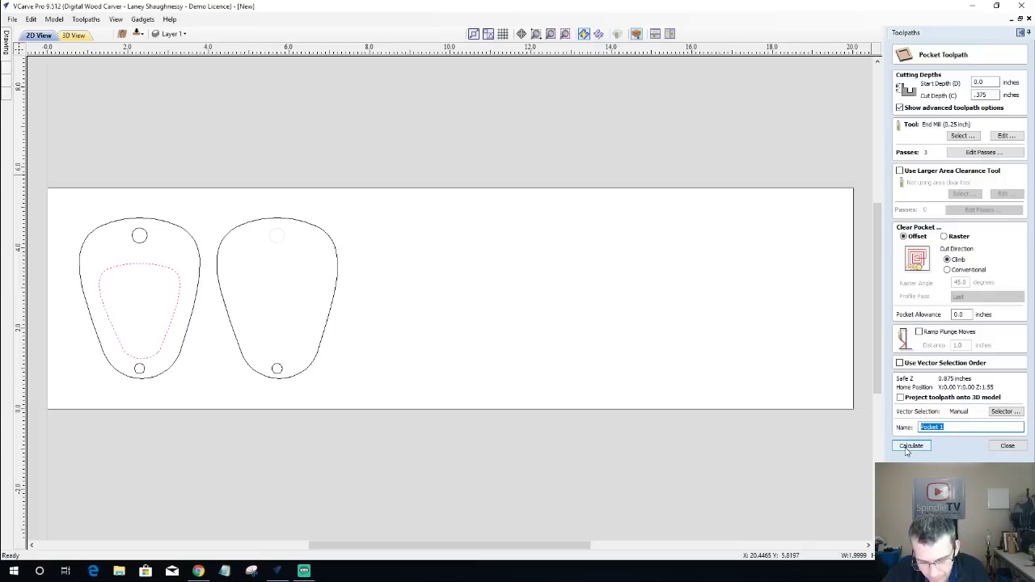
type("Pic")
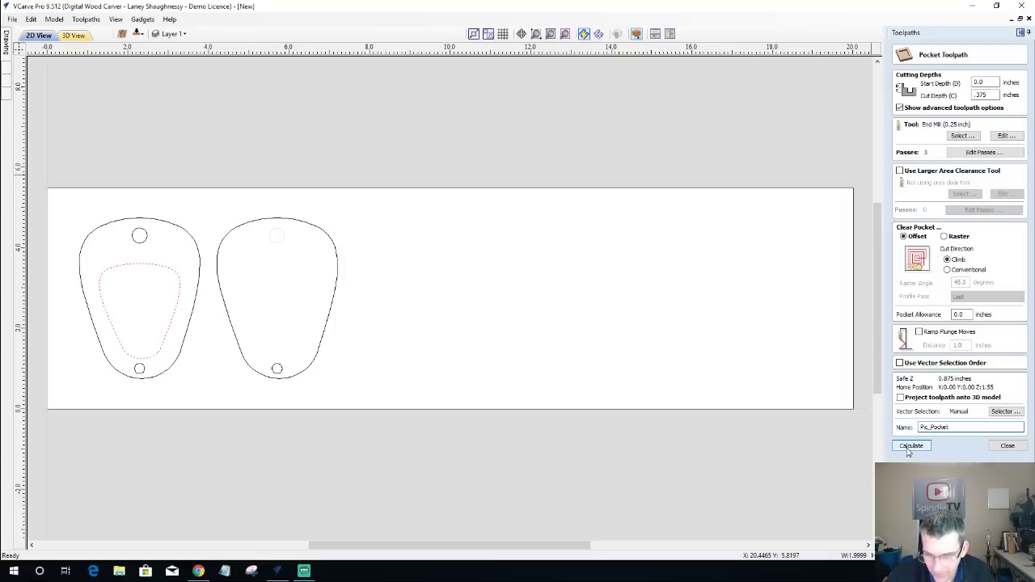
type("_TopSide_.25Em")
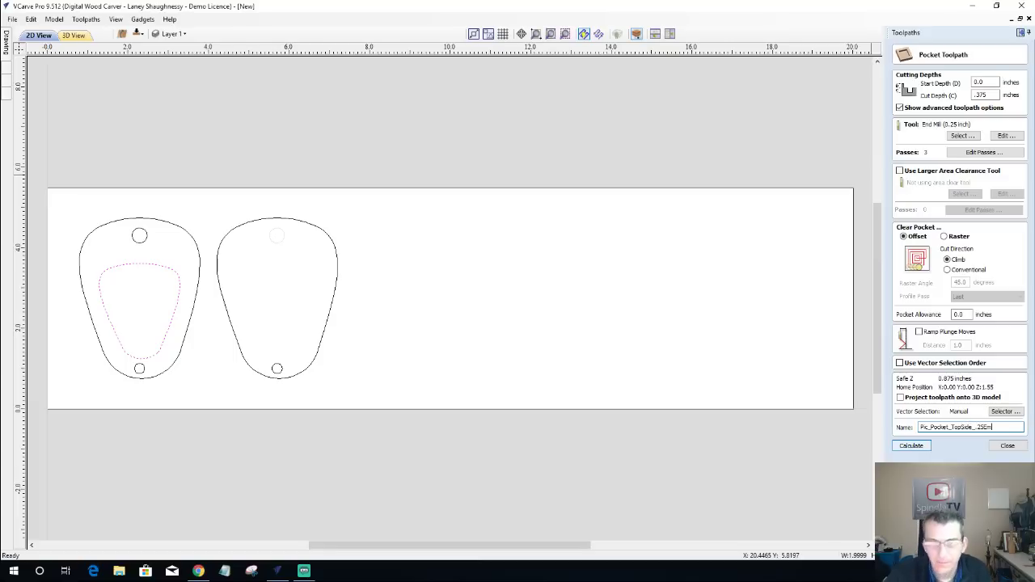
left_click(911, 445)
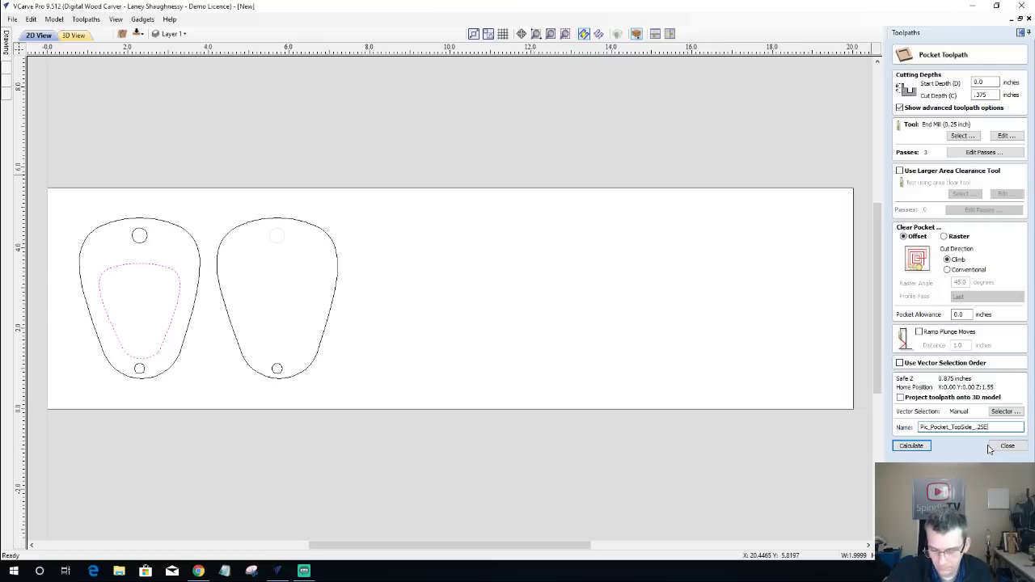
type("M")
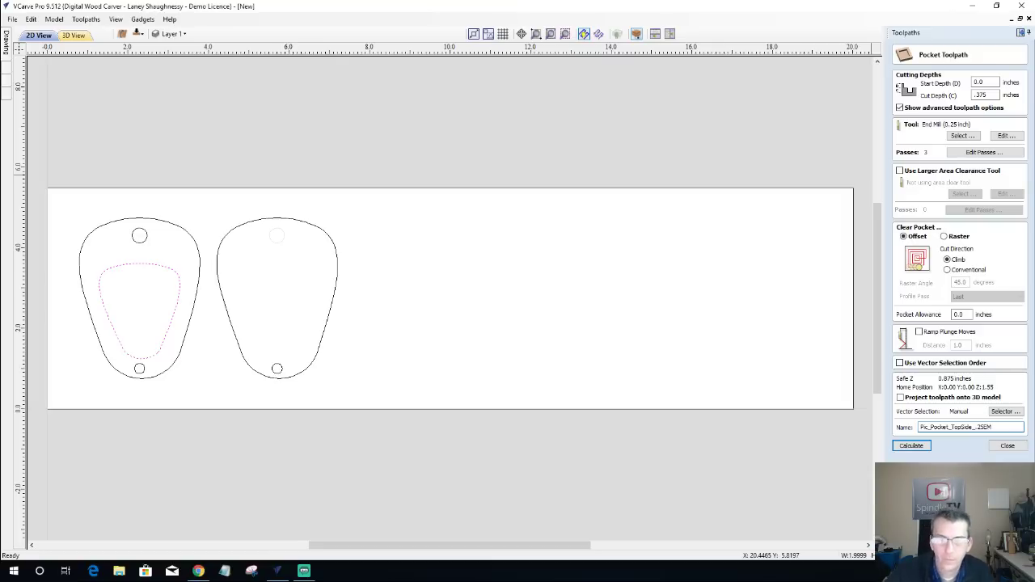
left_click(900, 446)
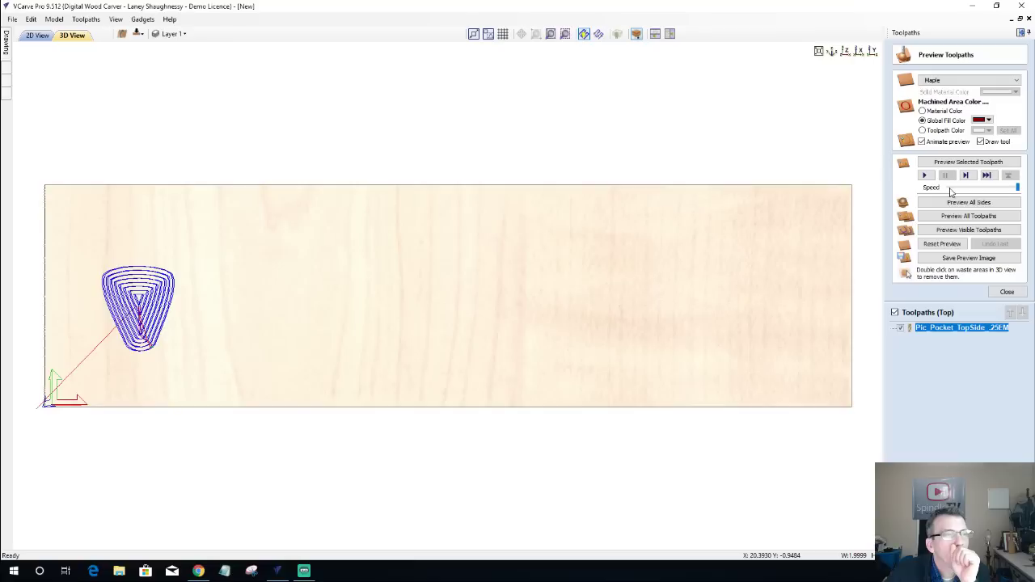
Simulate the left pick's pocket cut in maple, view it isometrically, then return to the 2D layout.
left_click(970, 163)
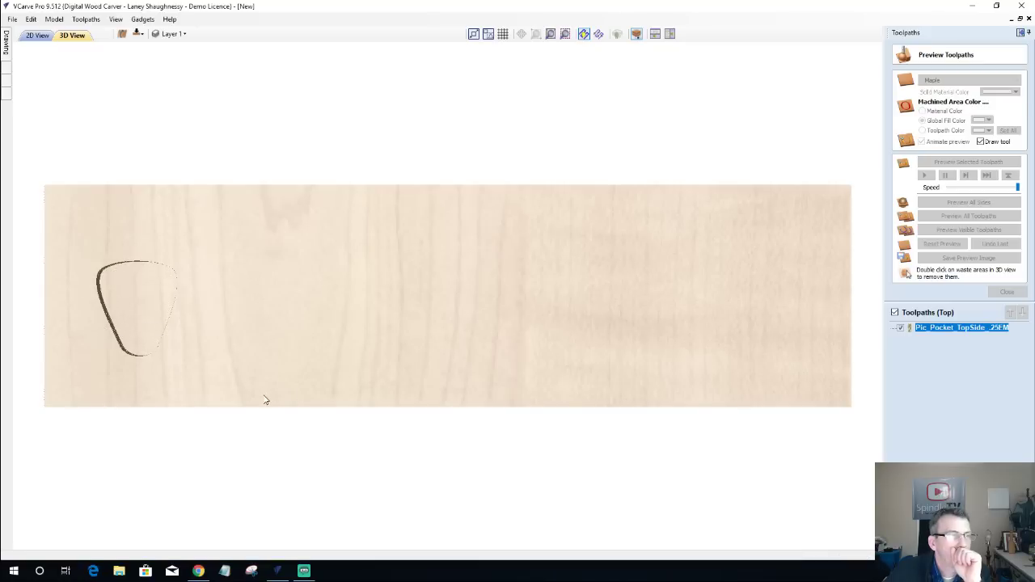
key("0")
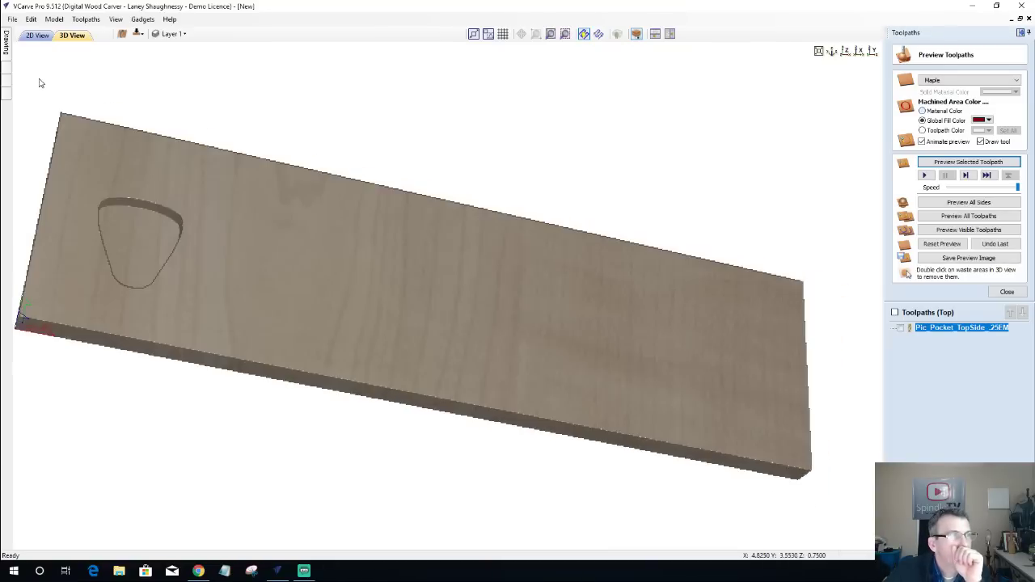
left_click(37, 36)
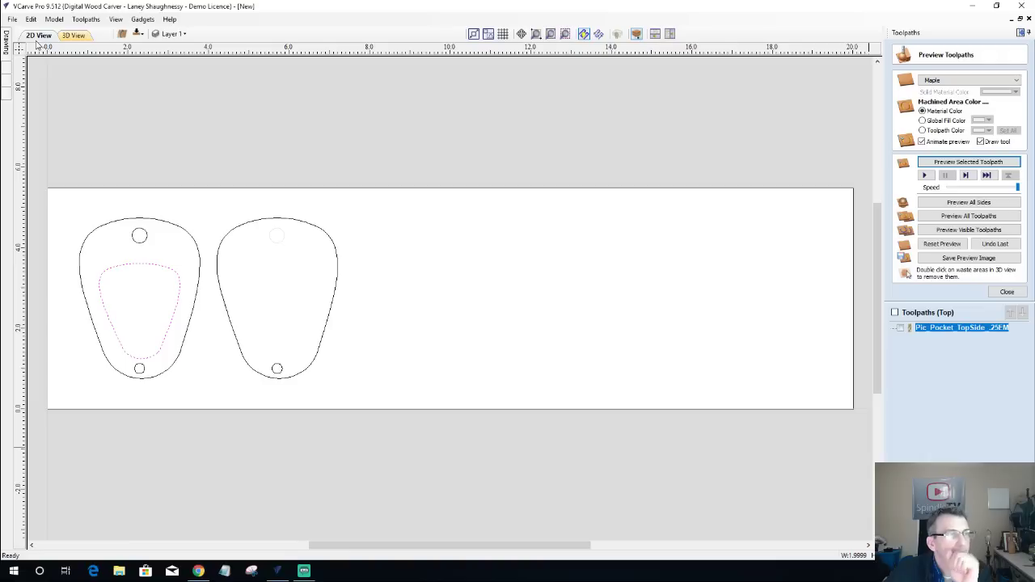
Pocket the left pick's top hole 0.1875 inches deep as MagnetPocket_TopSide_.25EM.
left_click(137, 244)
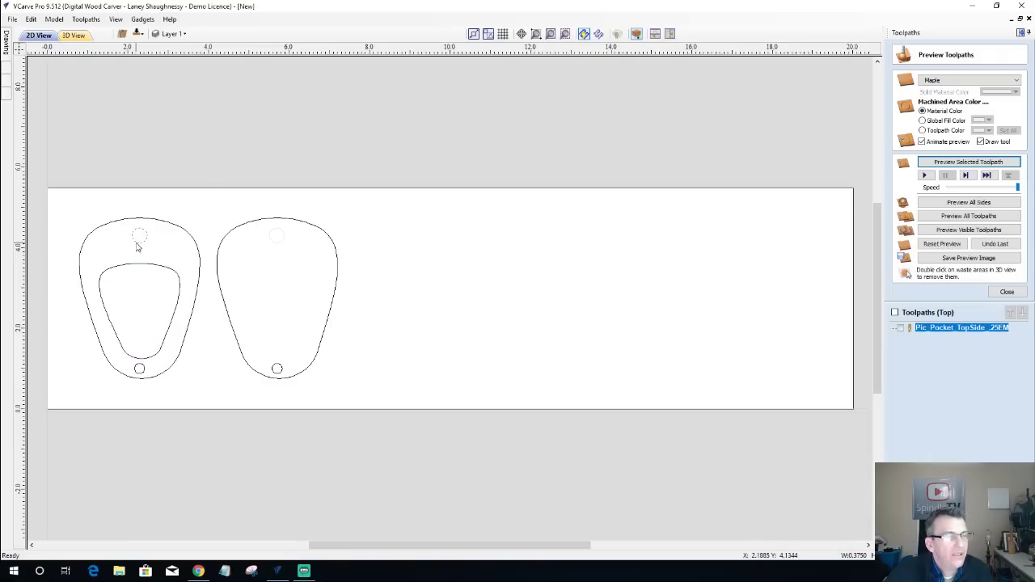
left_click(1008, 292)
left_click(920, 112)
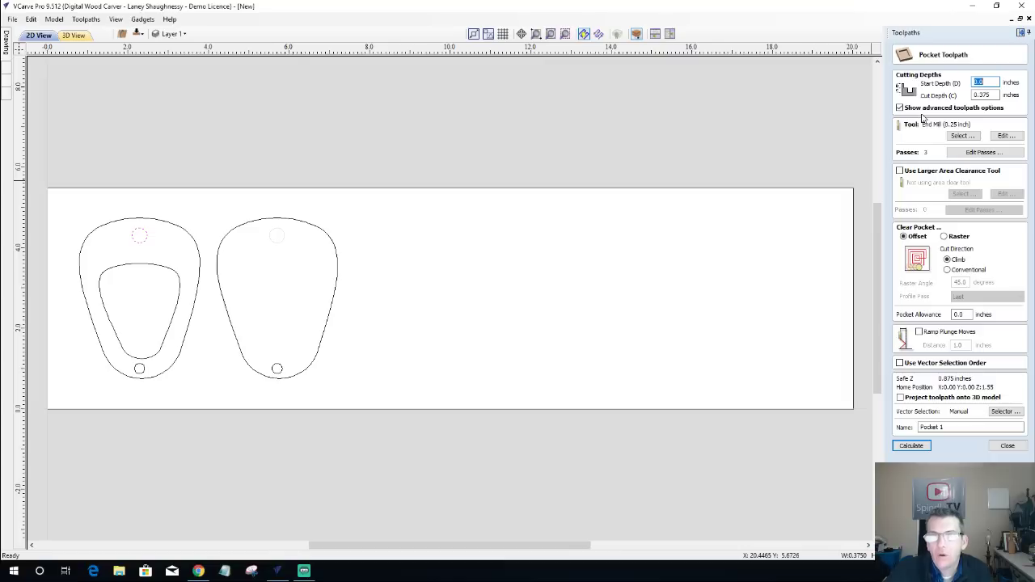
double_click(975, 95)
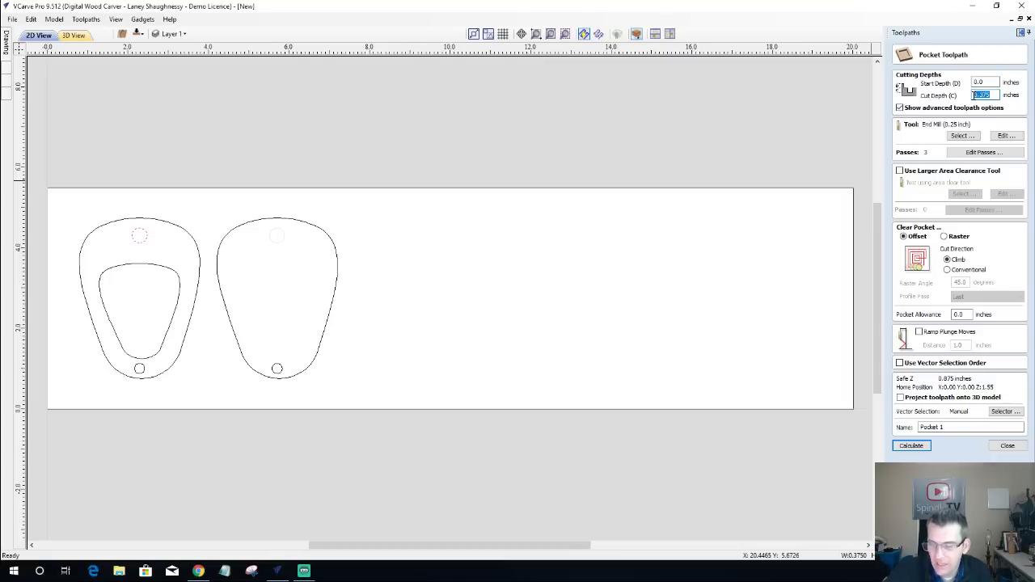
type(".")
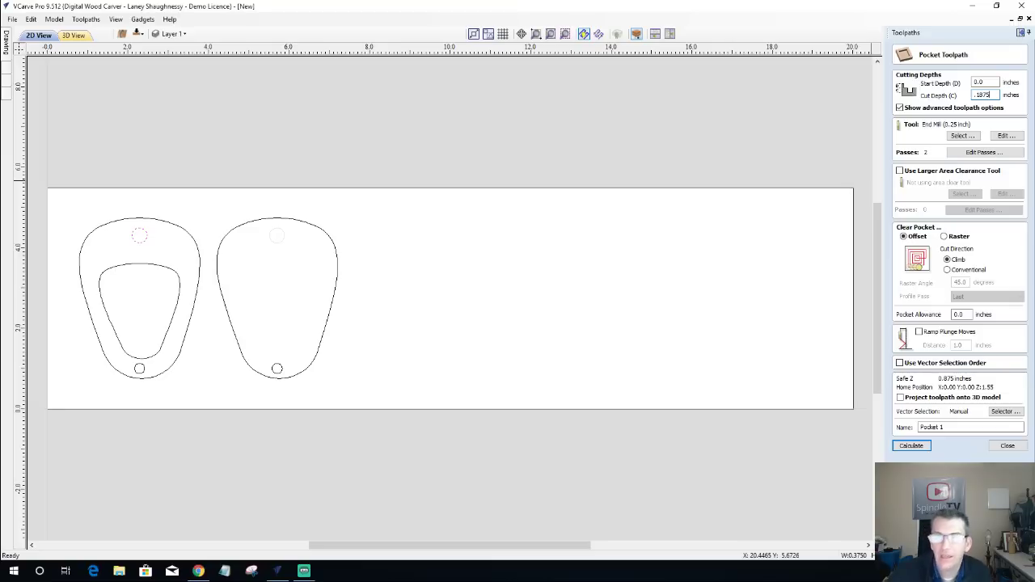
left_click(946, 427)
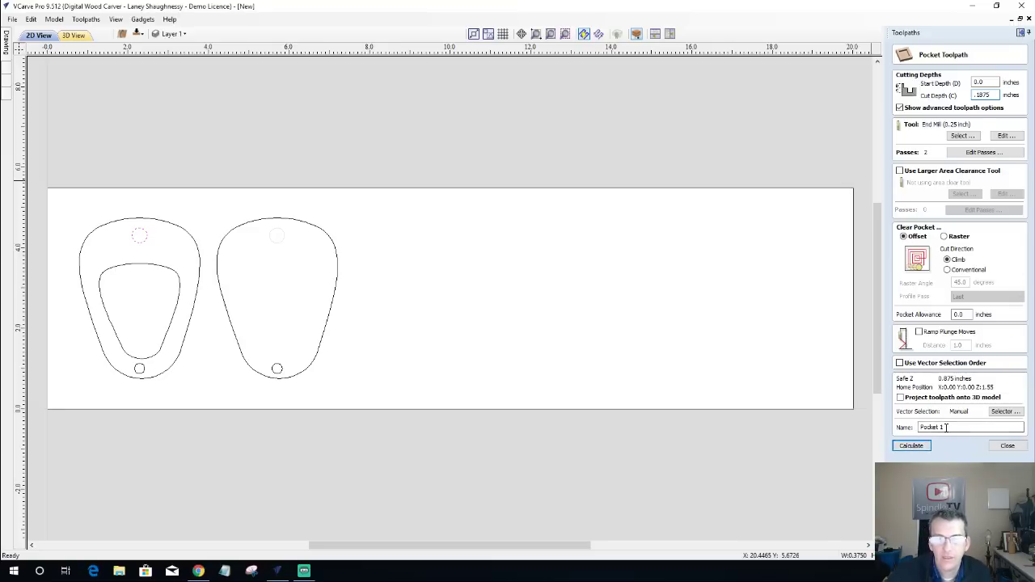
left_click_drag(946, 427, 865, 427)
type("Magnet")
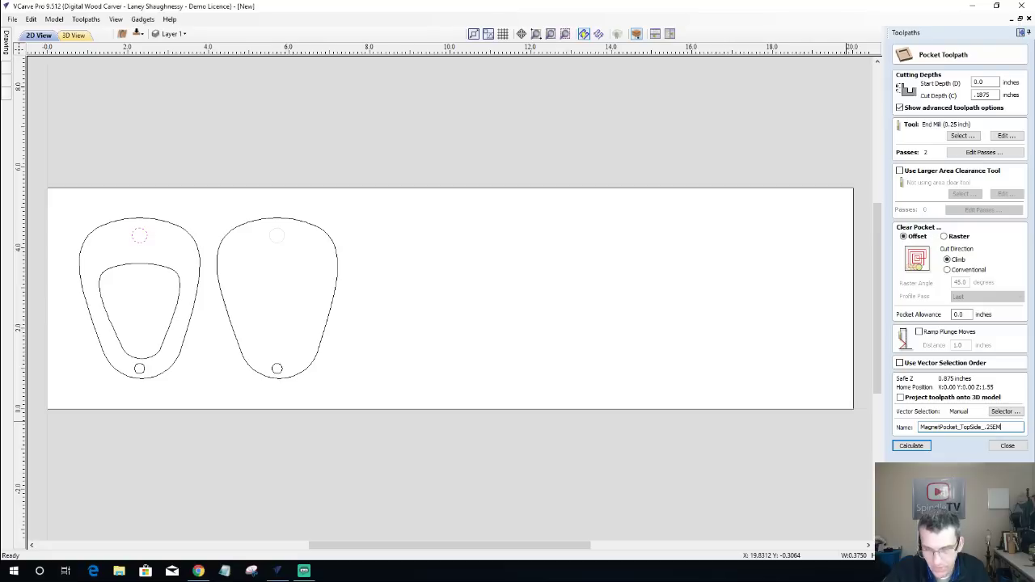
left_click(910, 446)
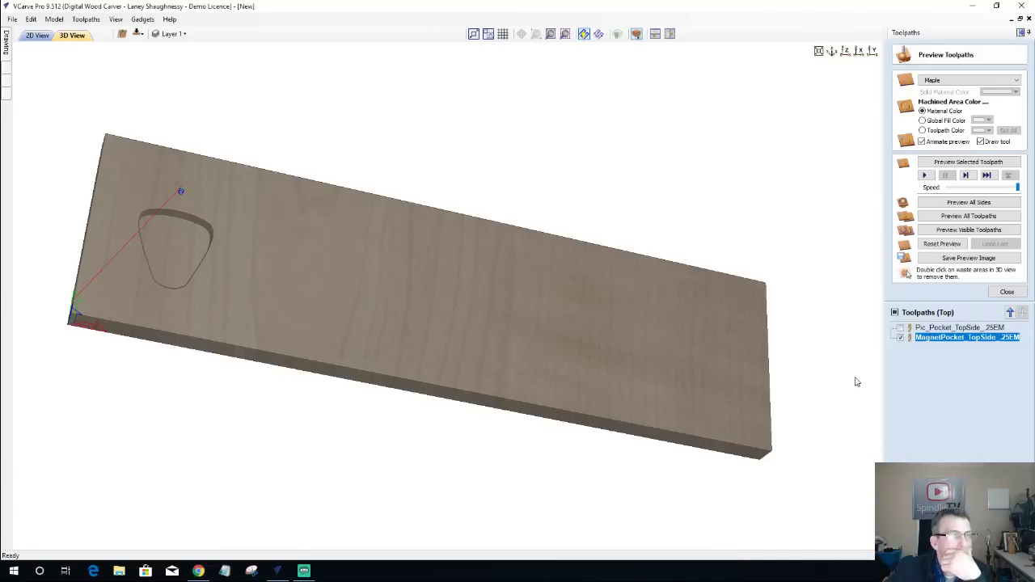
Preview the magnet pocket cut, then select both picks' bottom hole circles.
left_click(988, 176)
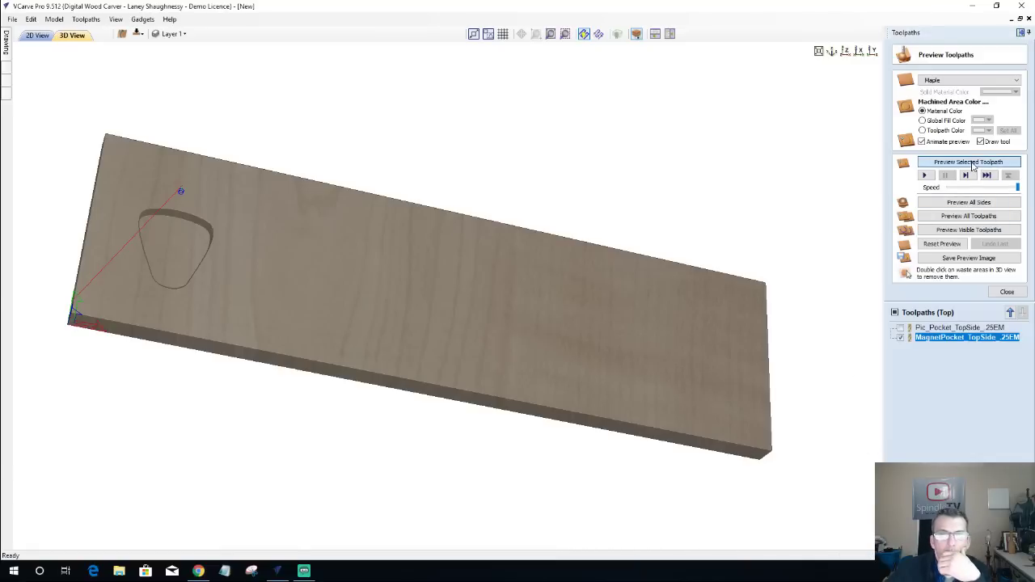
left_click(38, 35)
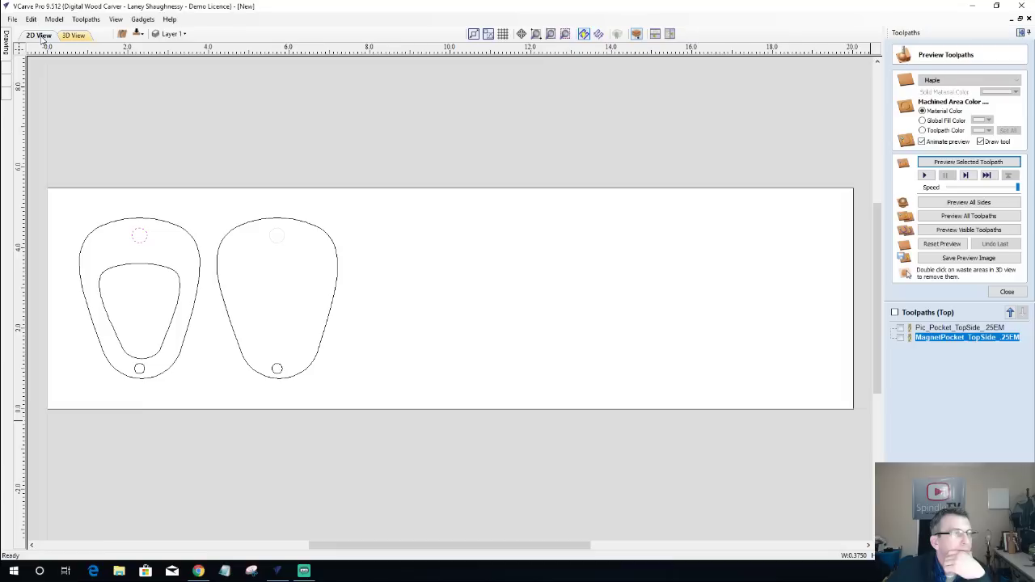
left_click(143, 373)
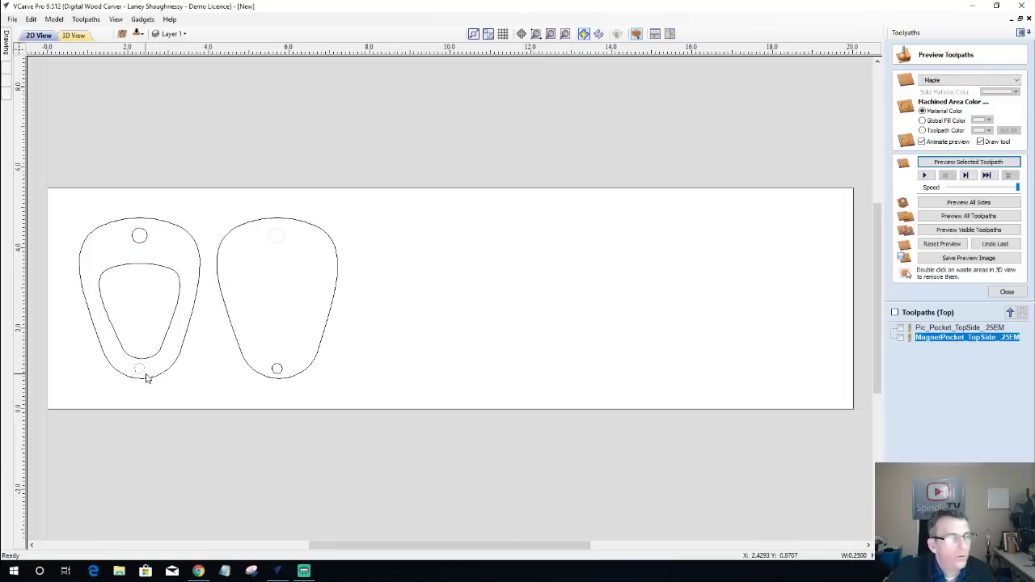
left_click(278, 369, "shift")
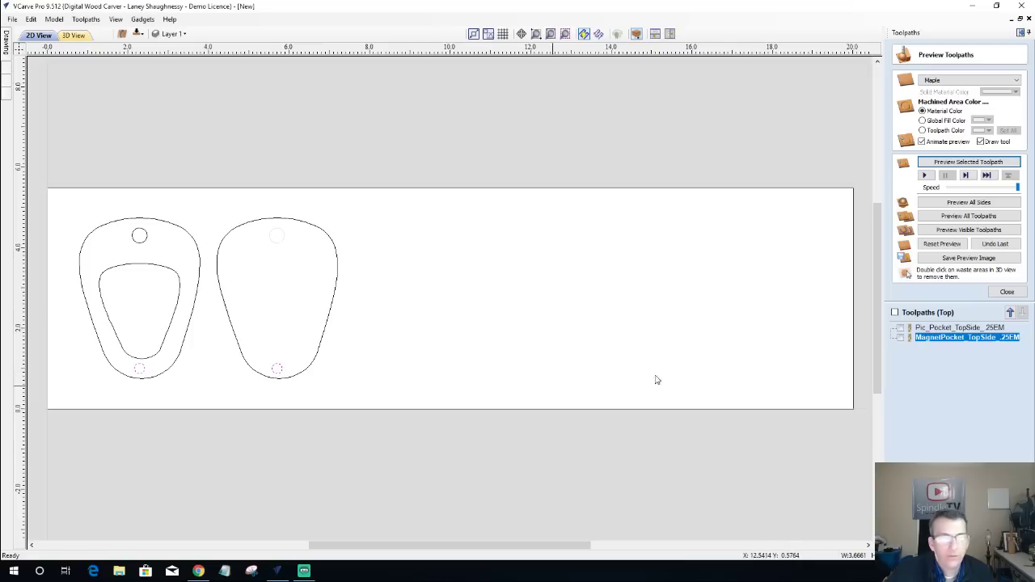
left_click(1007, 292)
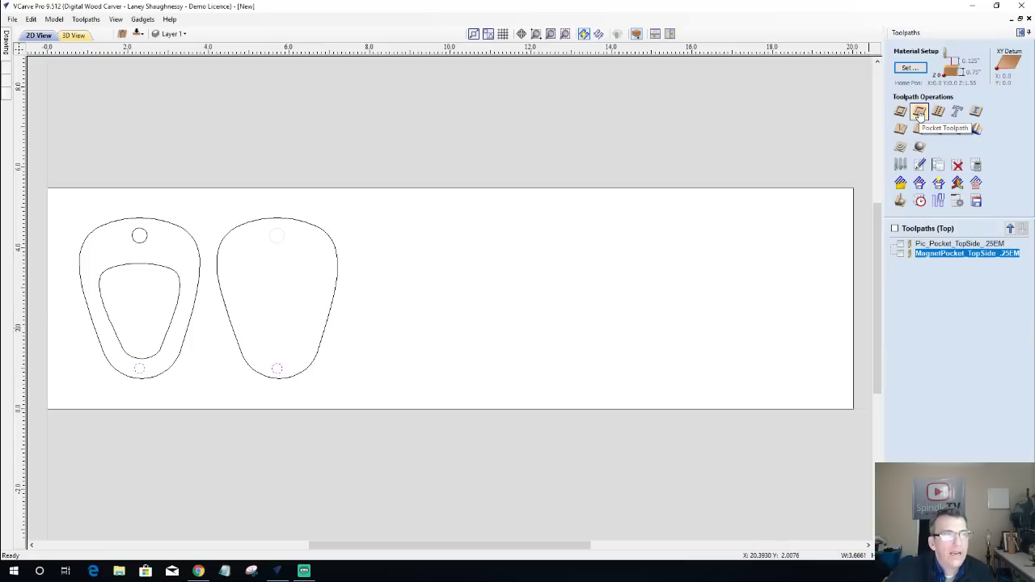
Add both bottom holes to the pick pocket, rename it Hinge&Pic_Pocket_TopSide_.25EM, and recalculate.
left_click(934, 246)
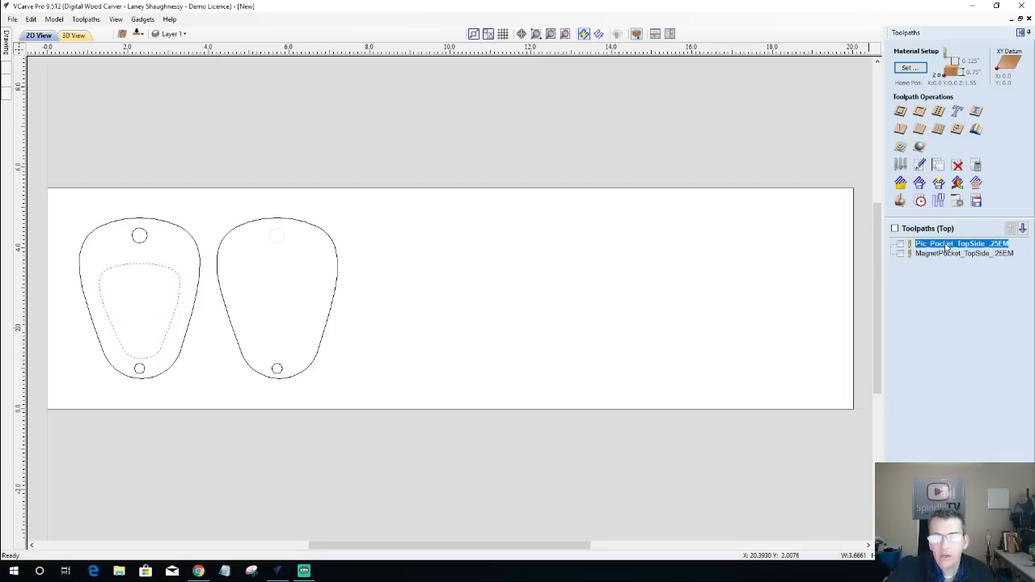
double_click(956, 249)
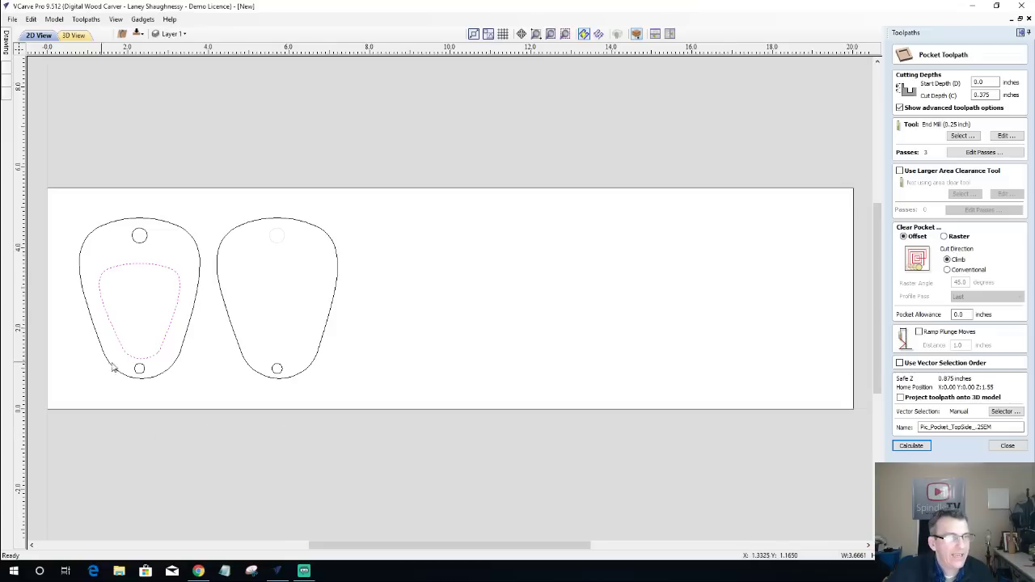
left_click(142, 370, "shift")
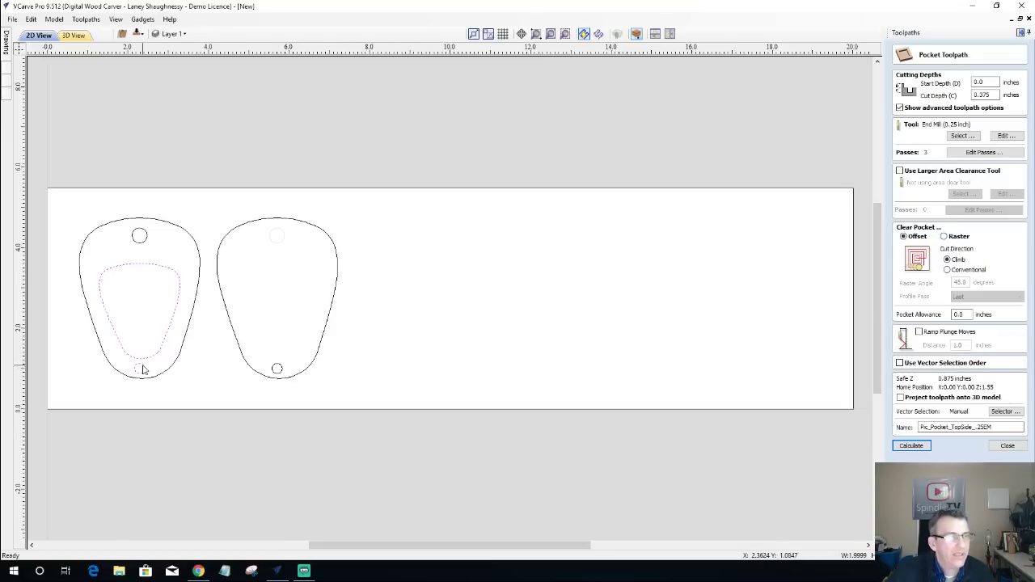
left_click(276, 368, "shift")
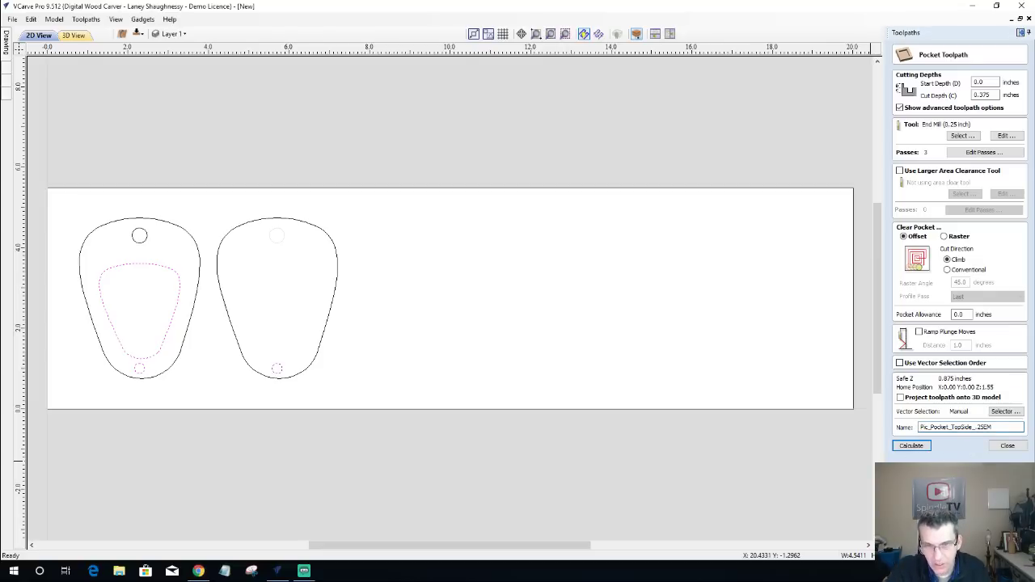
type("Hinge")
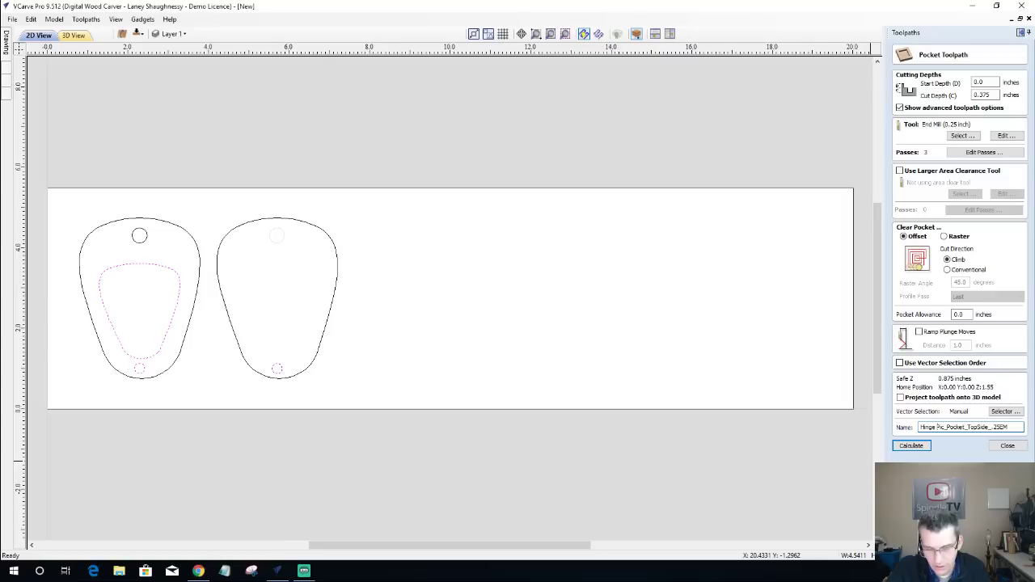
key("BackSpace")
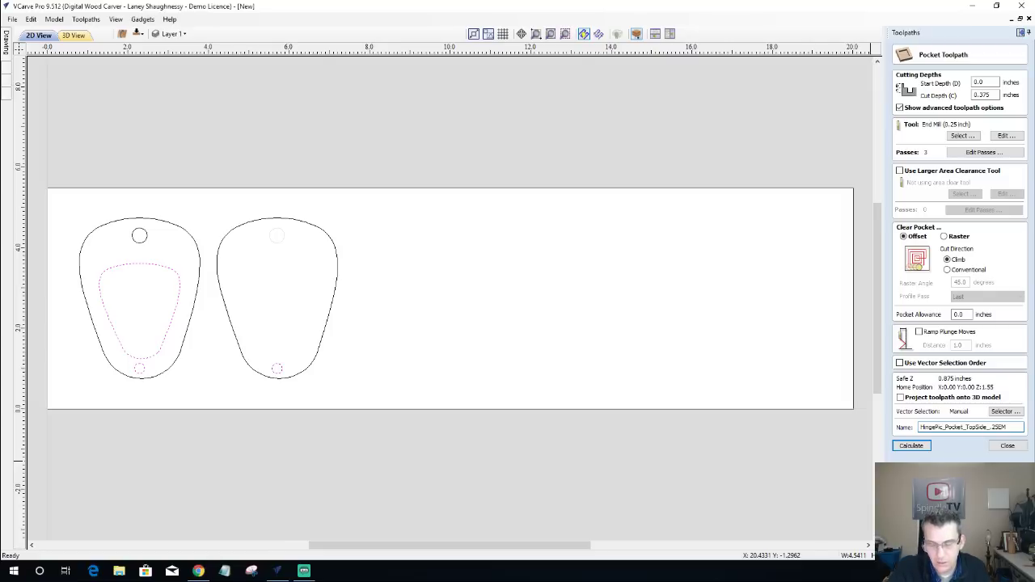
type("&")
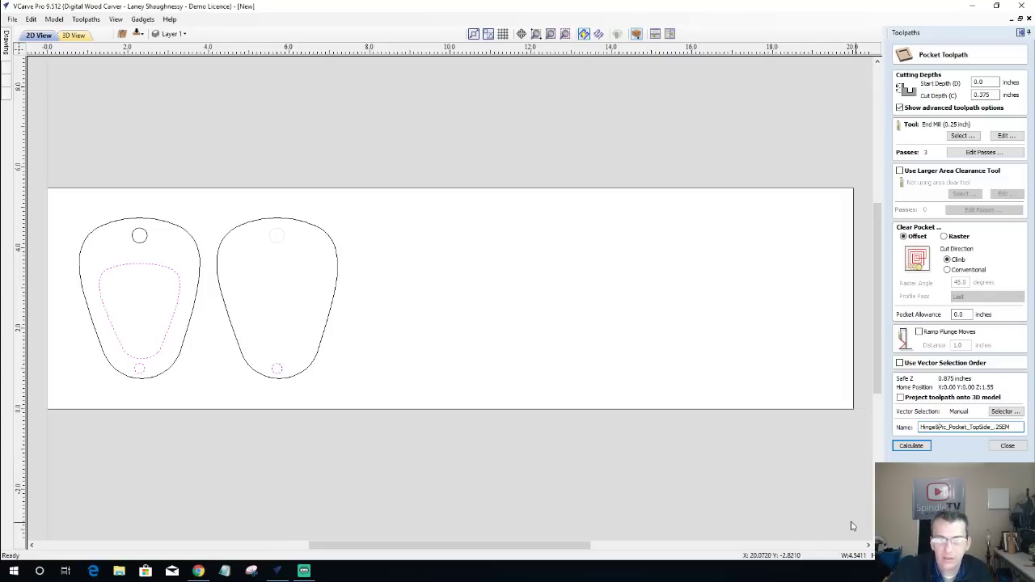
left_click(922, 448)
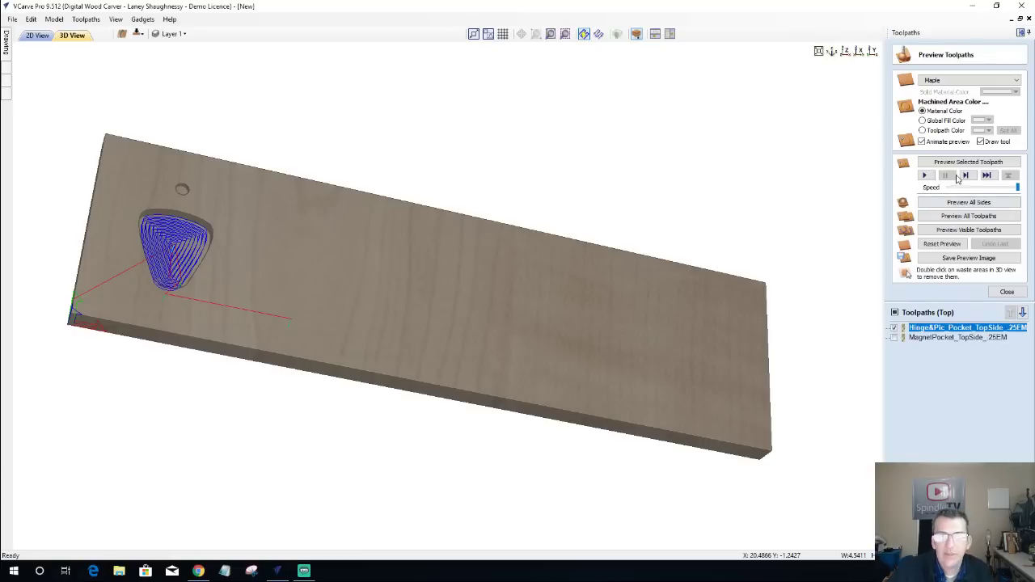
Preview the hinge-and-pick pocket cut, then select both picks' outer outlines.
left_click(959, 164)
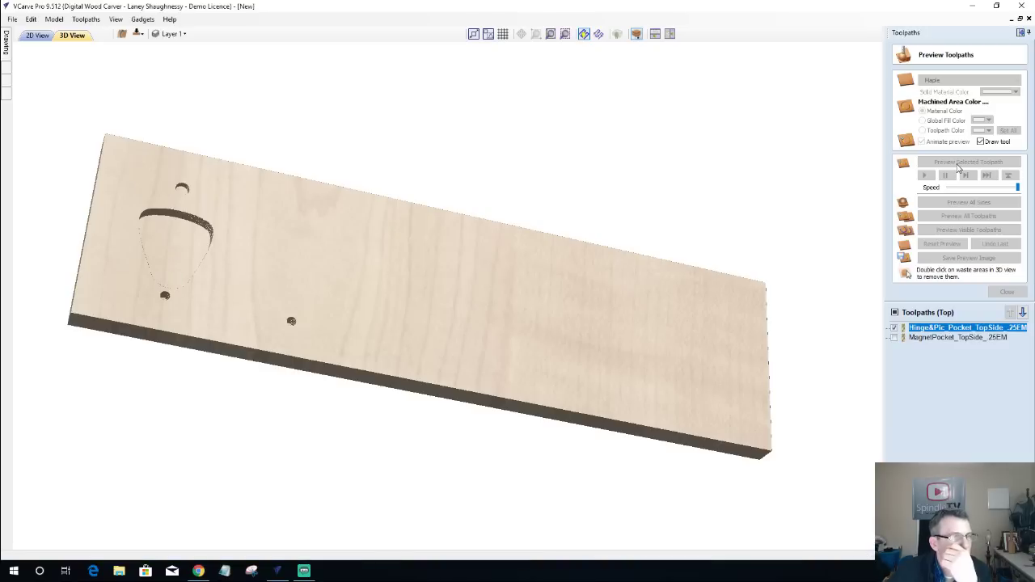
left_click(36, 35)
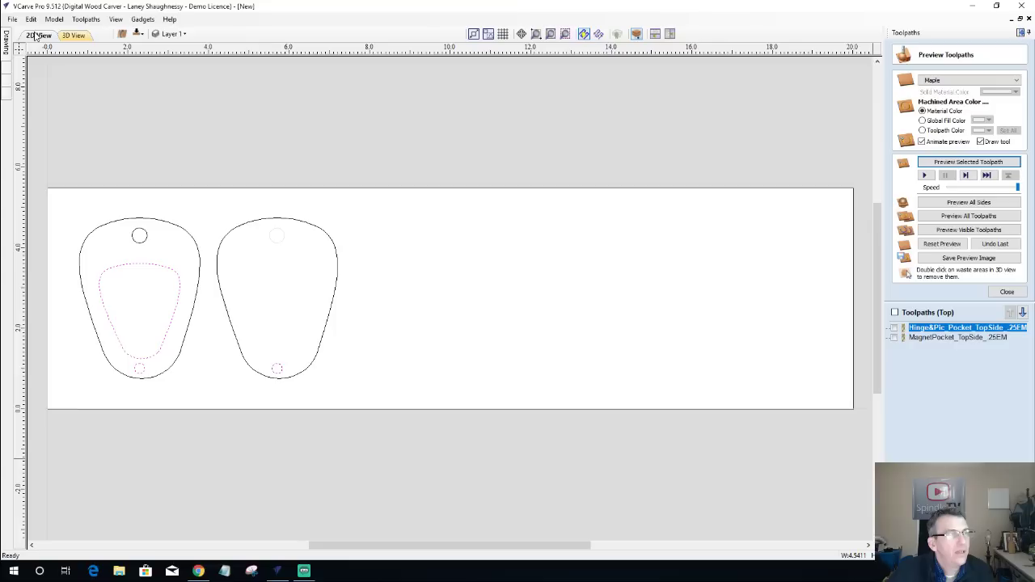
left_click(179, 227)
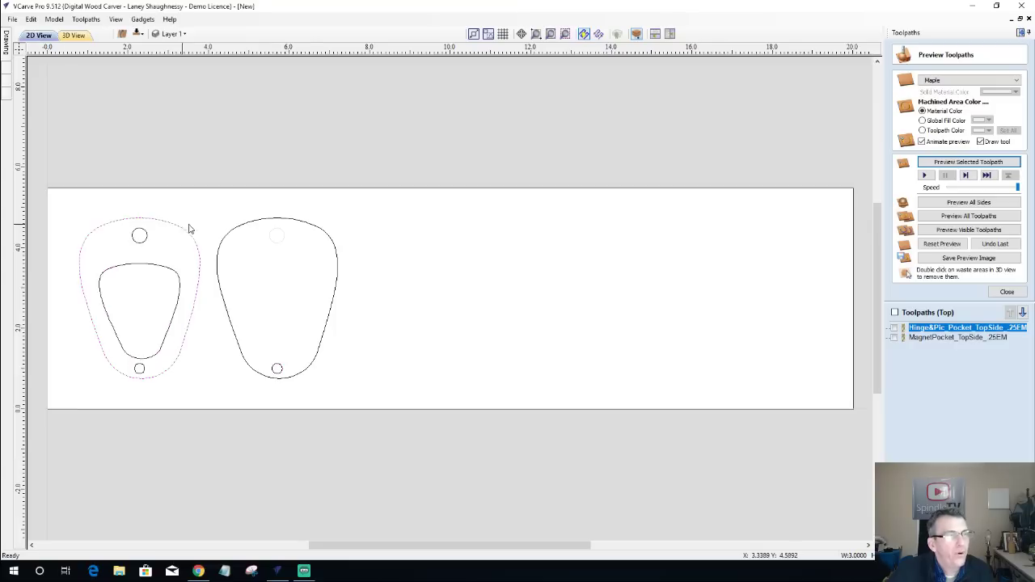
left_click(268, 222, "shift")
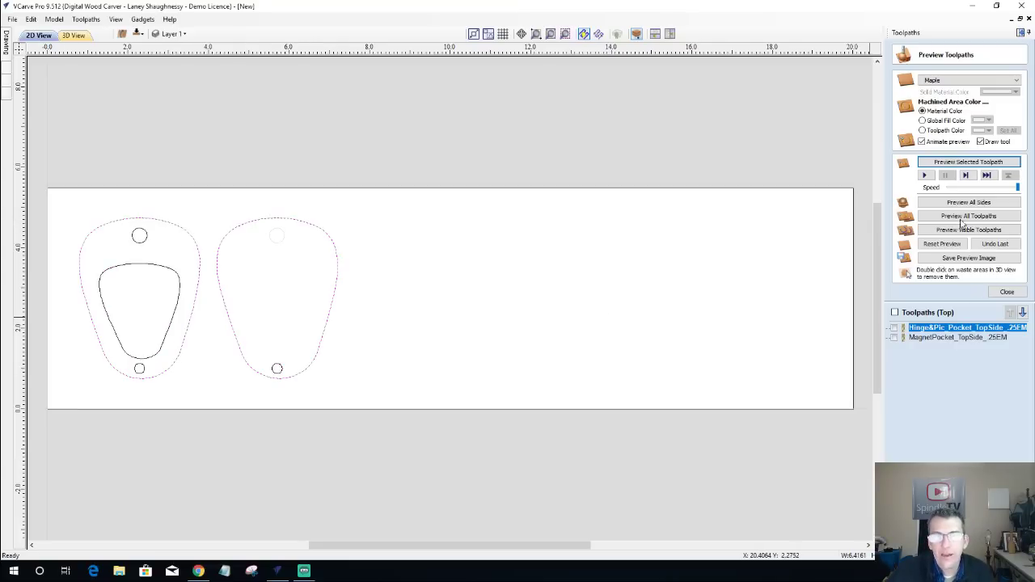
left_click(1008, 291)
Set up the Profile_TopSide_.25EM outside profile, 0.375 inches deep with holding tabs, around both picks.
left_click(899, 130)
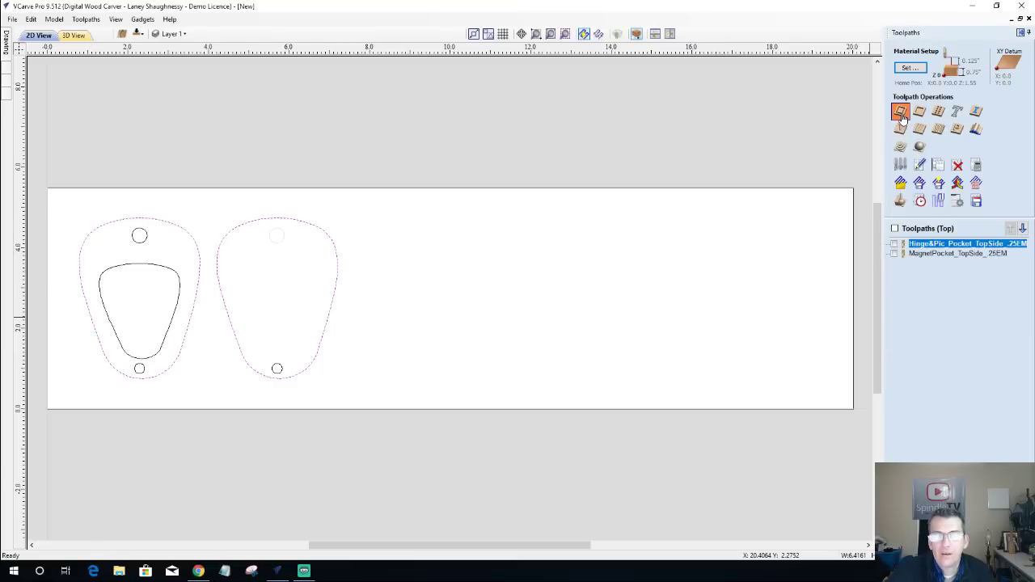
key("Tab")
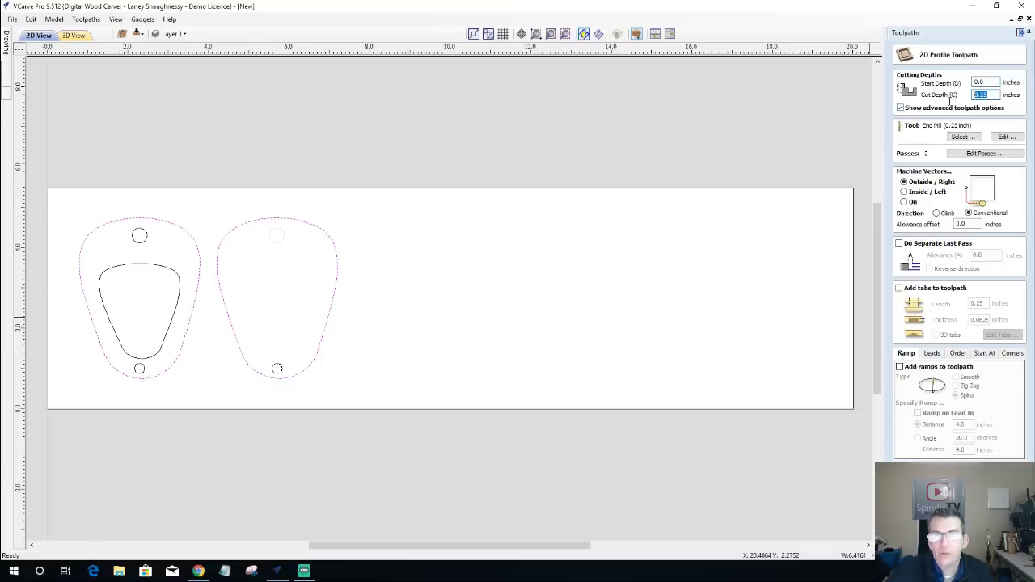
type(".")
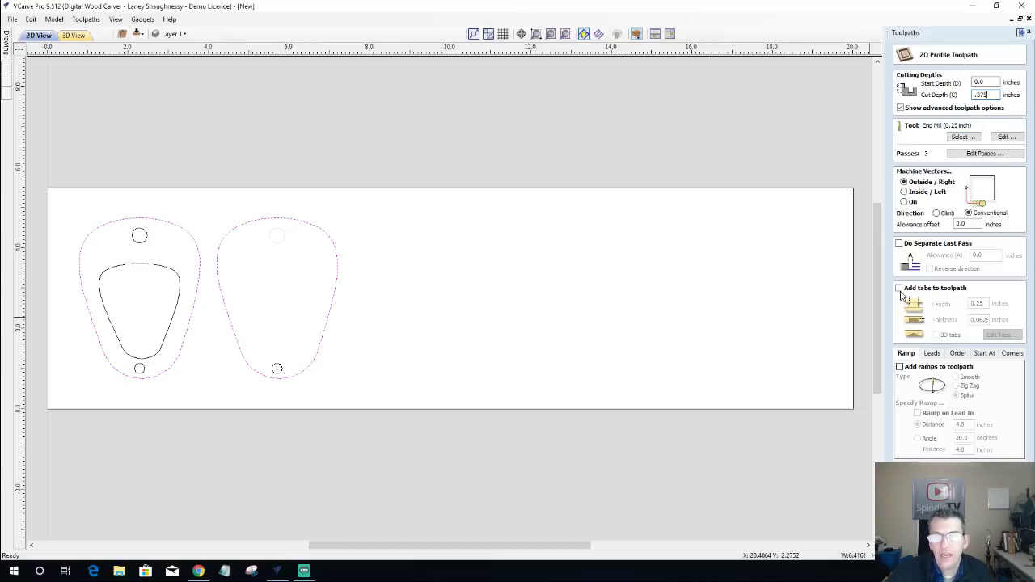
left_click(899, 289)
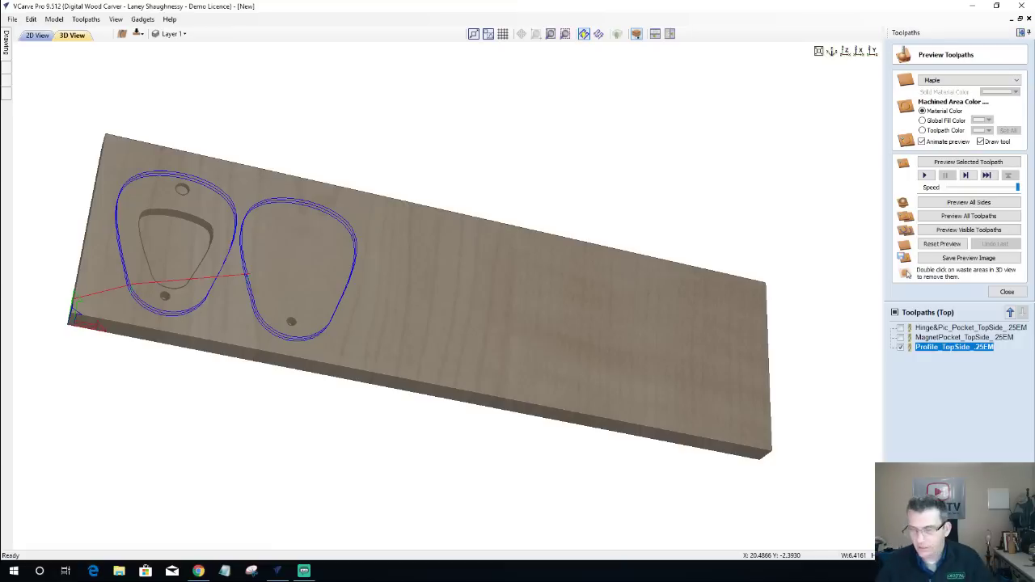
Preview the Profile_TopSide_.25EM outline cut, then return to the 2D drawing.
left_click(942, 163)
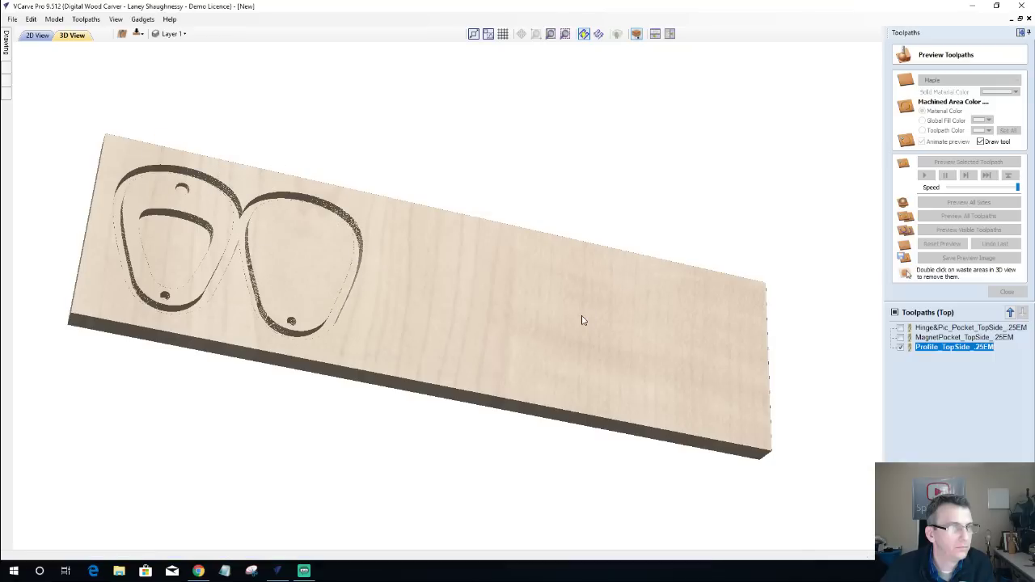
left_click(38, 35)
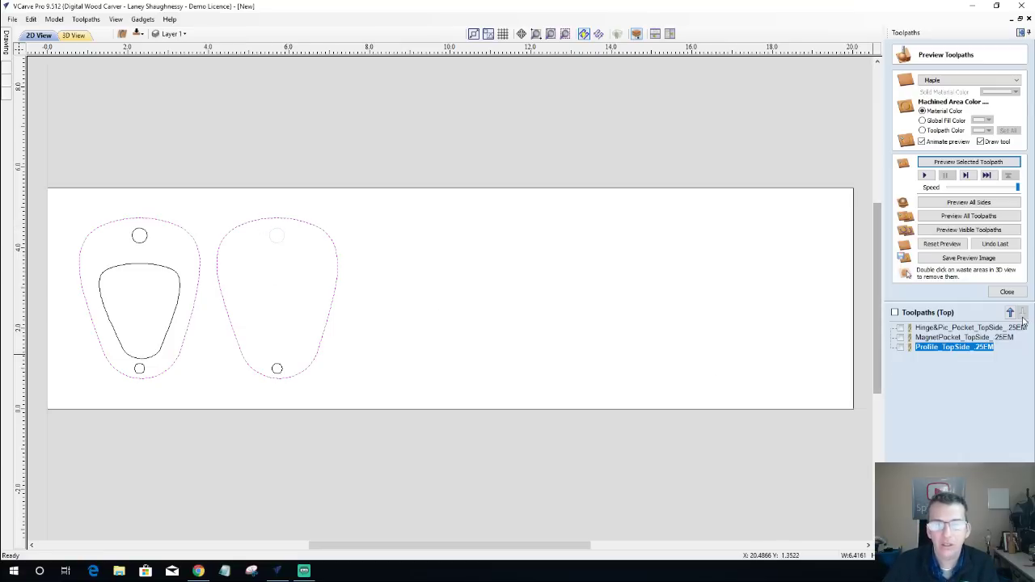
Start a new pocket toolpath with cut depth entered as 0.5/2, giving 0.25 inches.
left_click(1003, 294)
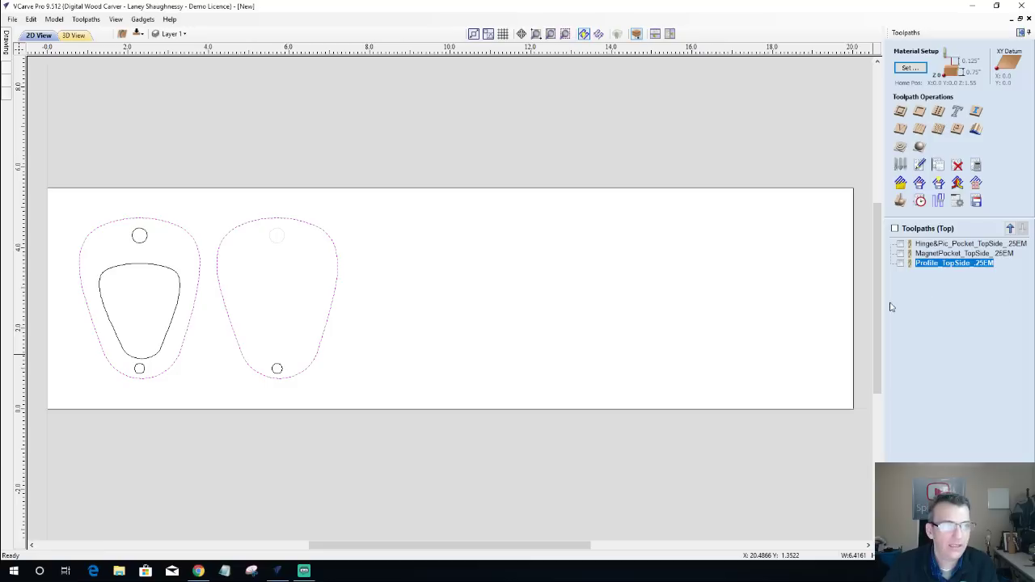
left_click(920, 111)
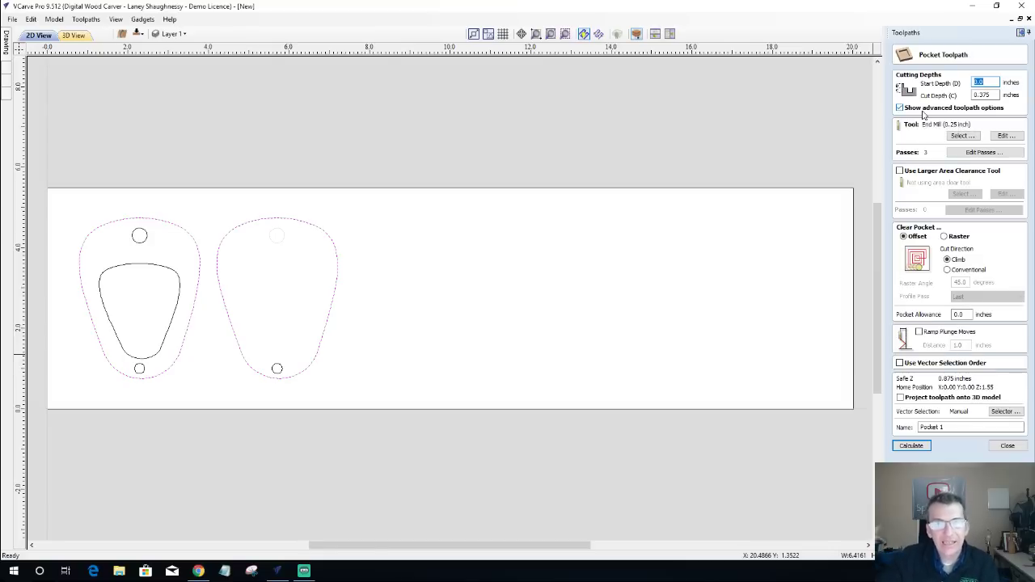
double_click(988, 94)
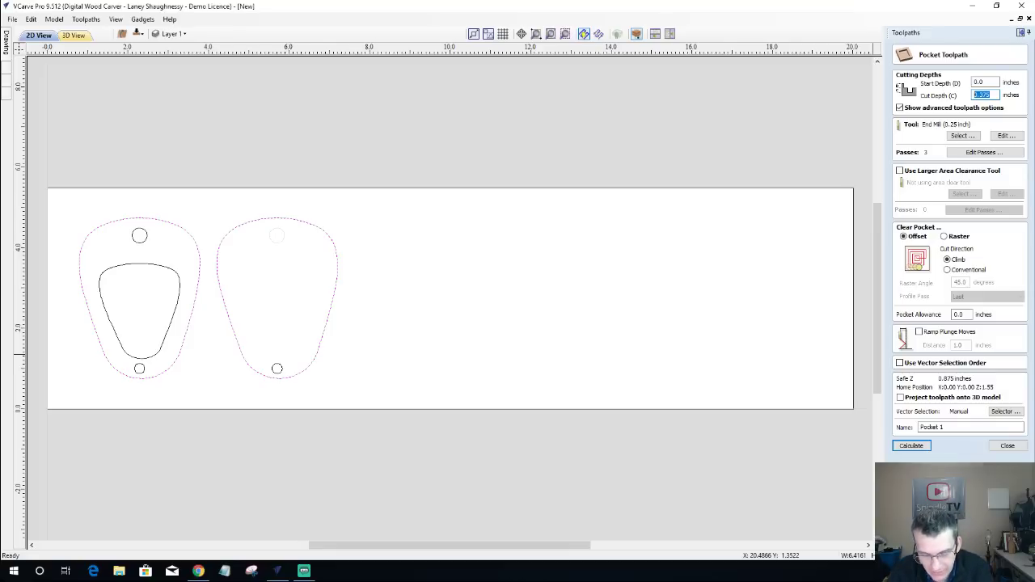
type("1")
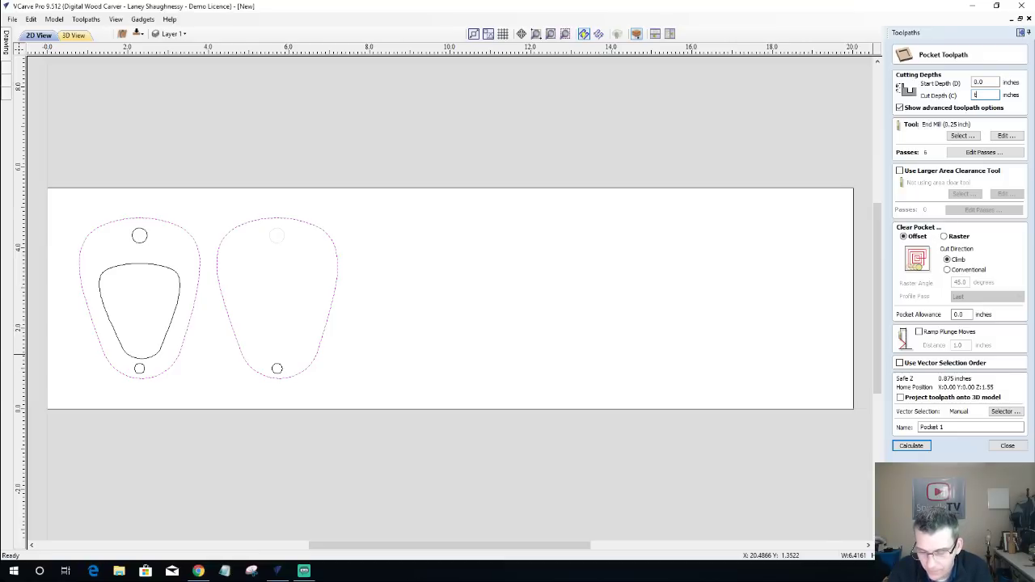
type("1")
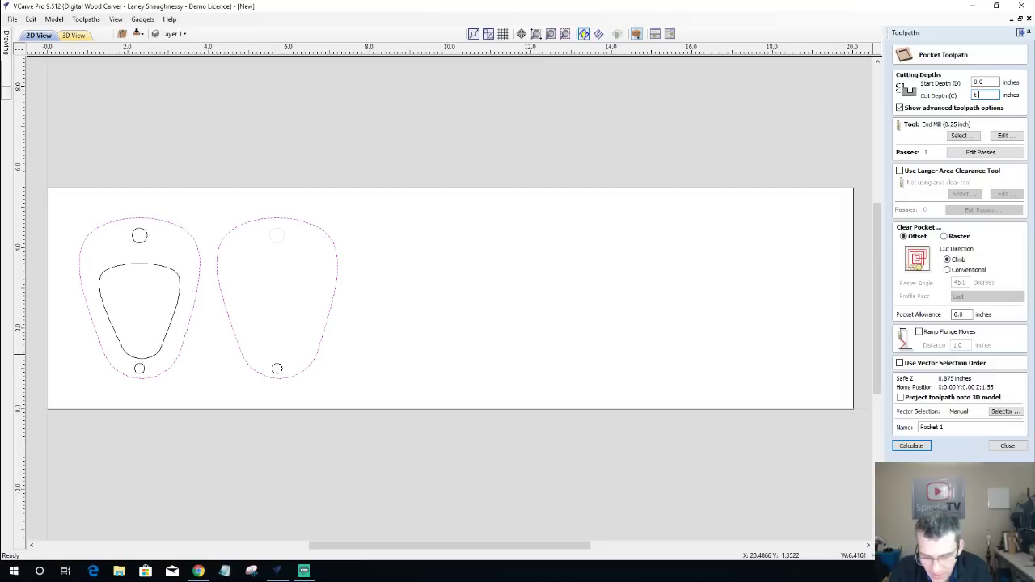
type("5")
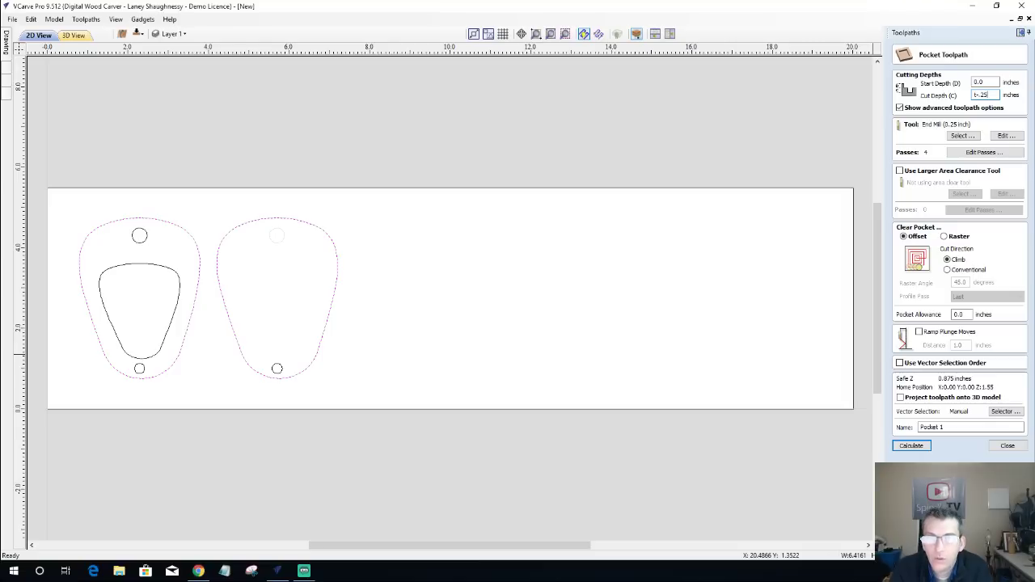
key("BackSpace")
key("BackSpace")
type("5")
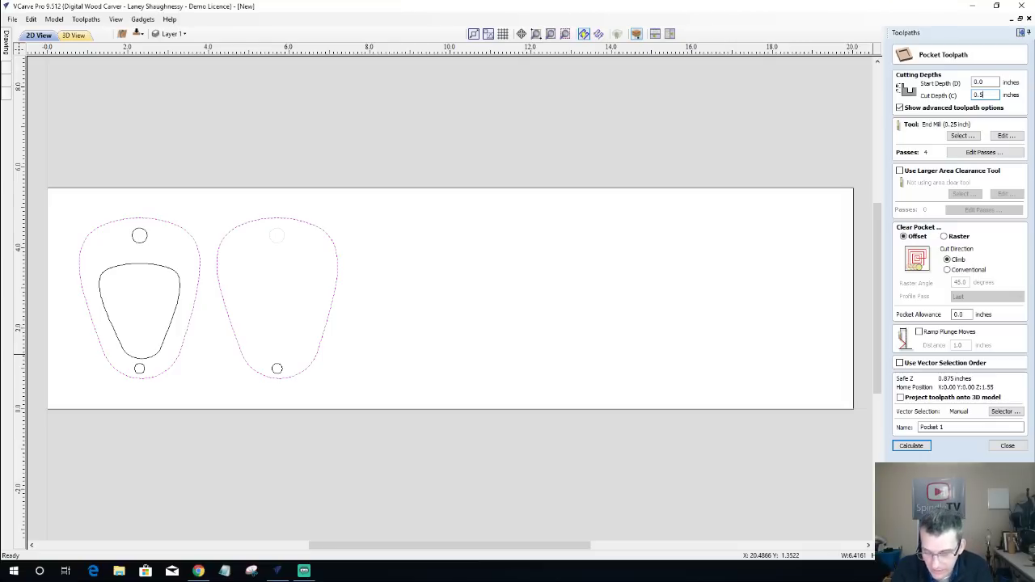
type("1")
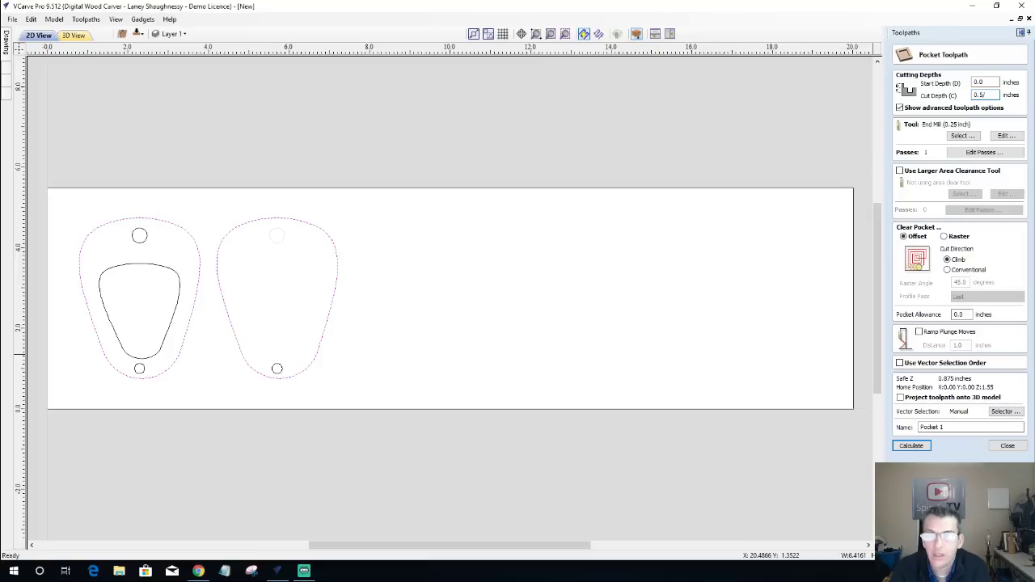
key("equal")
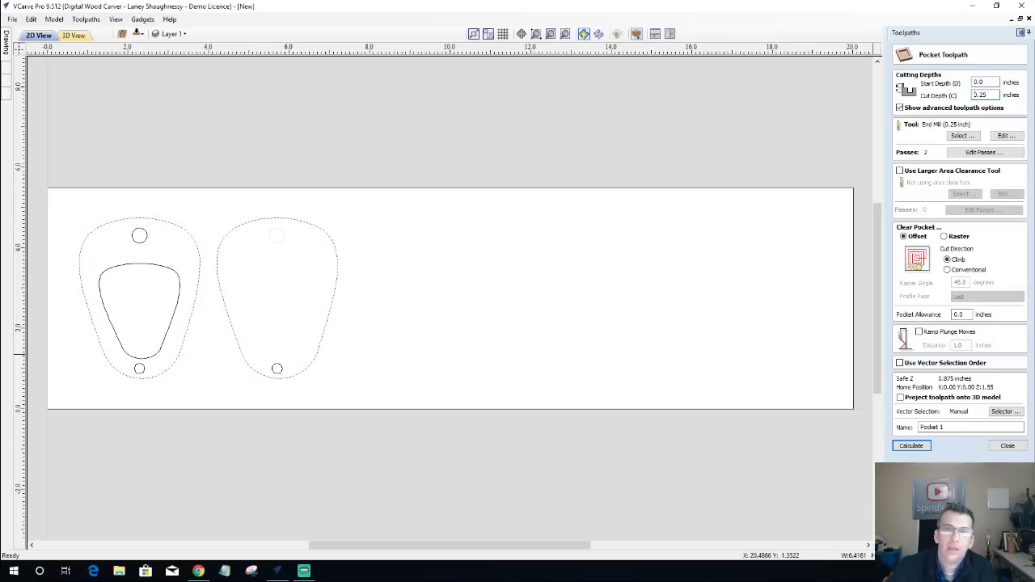
Name the pocket PicTop_Clearing_.25EM and calculate it to clear both pick tops.
left_click_drag(958, 427, 919, 427)
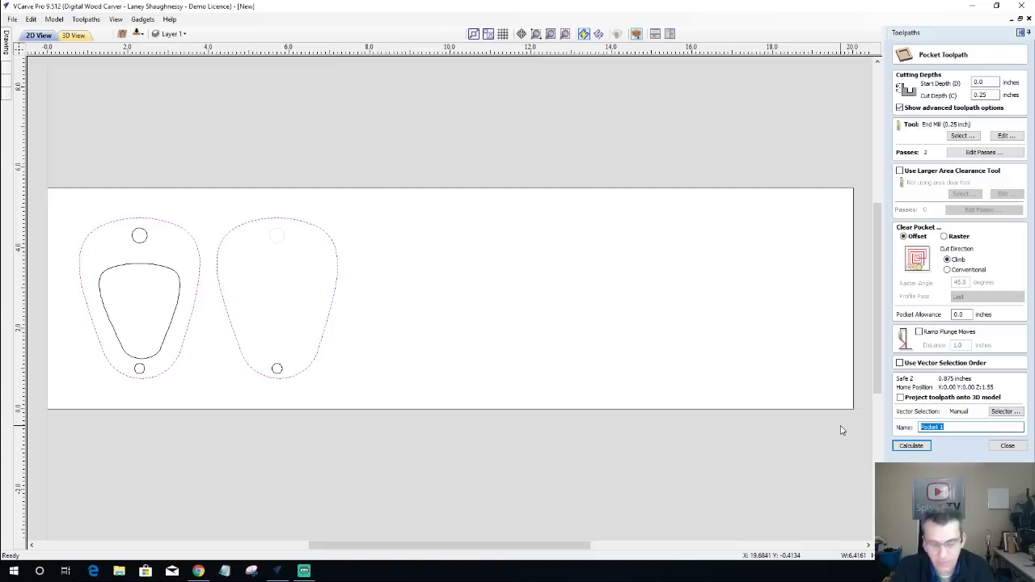
type("Top")
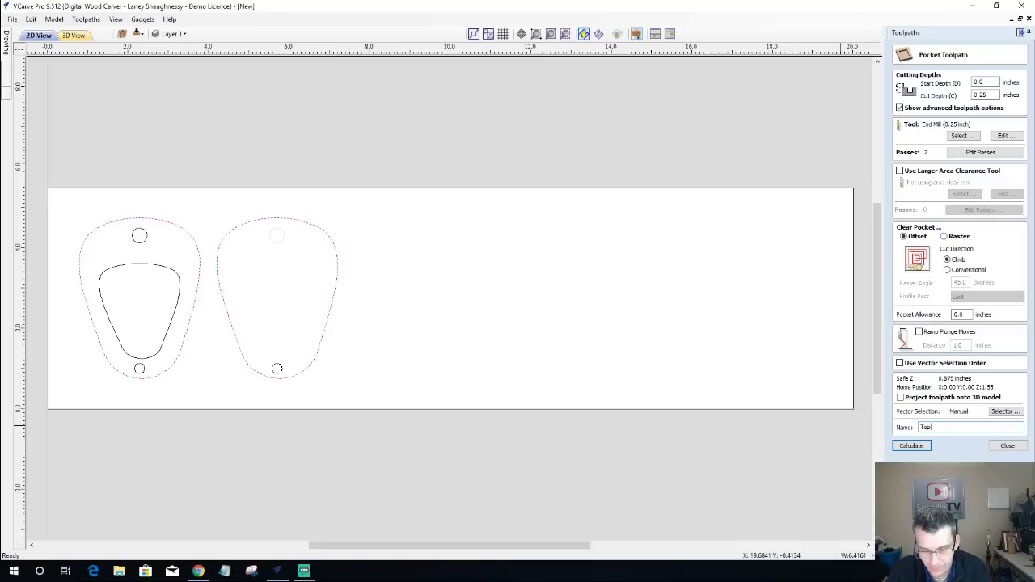
key("BackSpace")
key("BackSpace")
type("P")
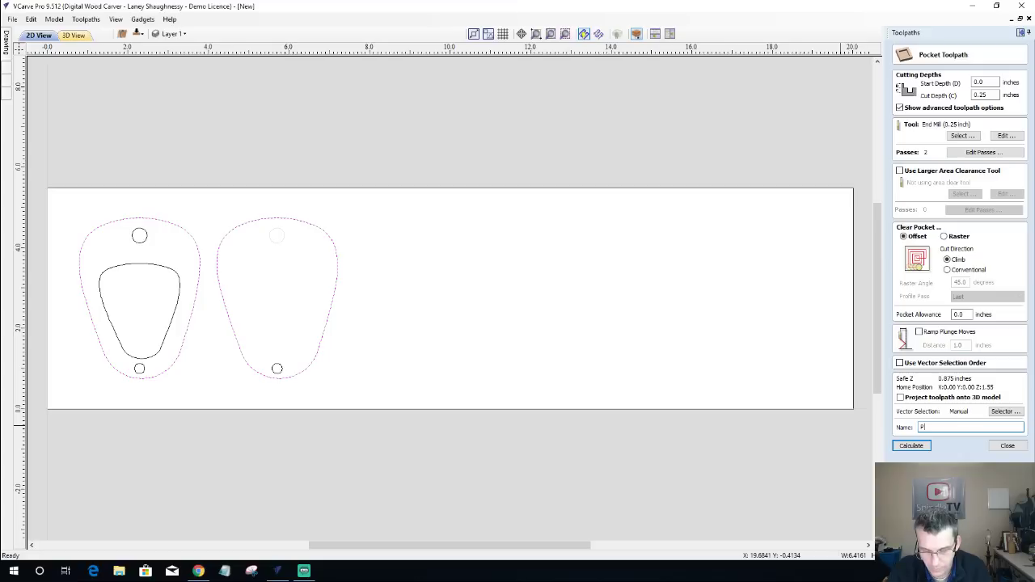
type("icTool")
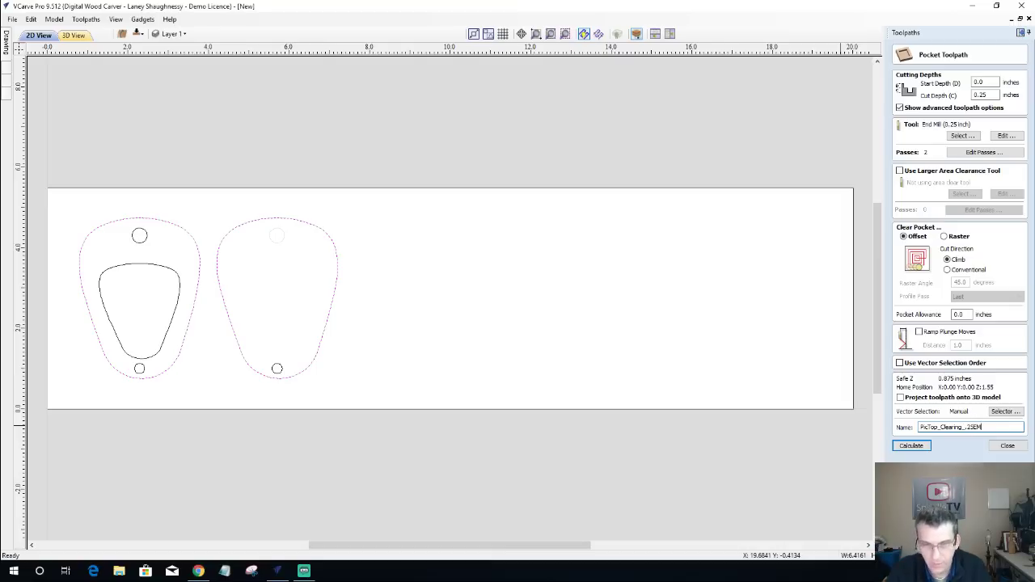
left_click(914, 445)
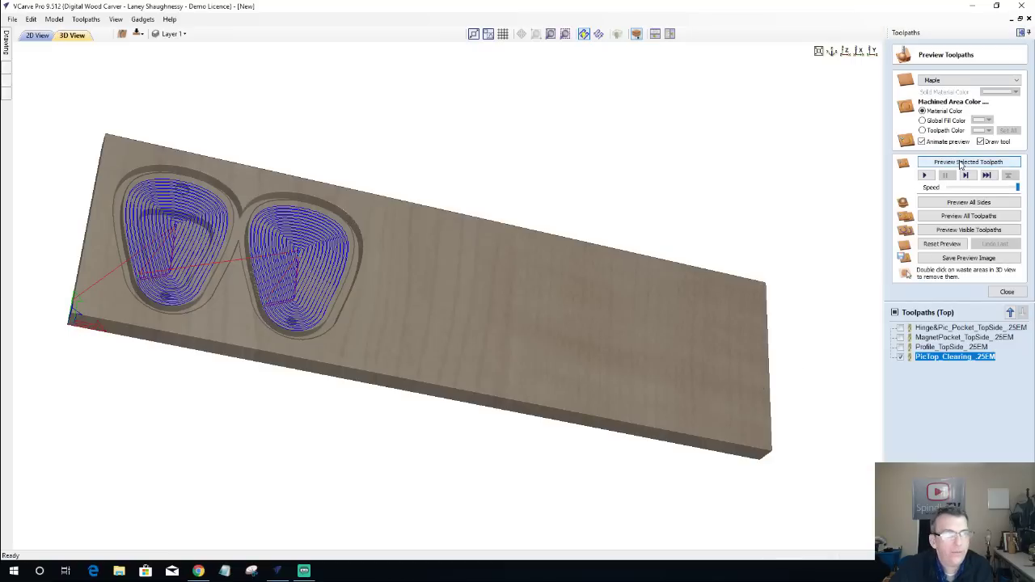
Limit PicTop_Clearing_.25EM to the second pick, move it above the profile cut, and preview all toolpaths.
left_click(38, 36)
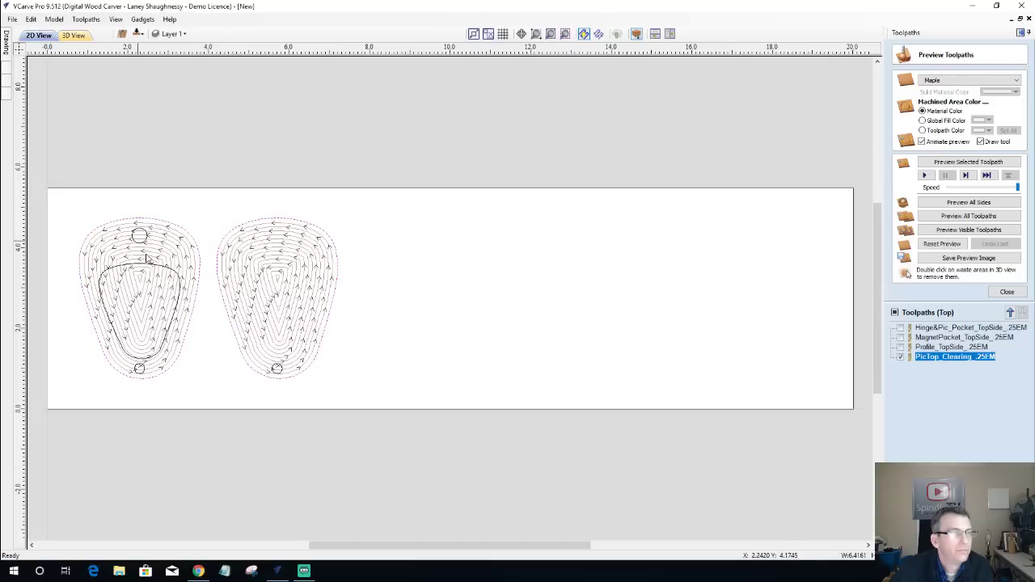
double_click(987, 356)
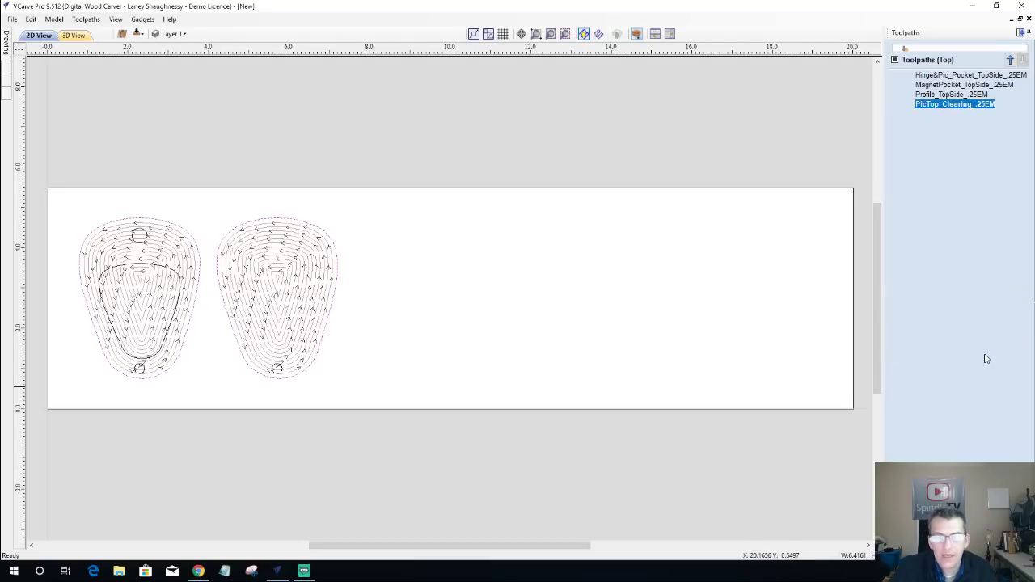
left_click(142, 220, "shift")
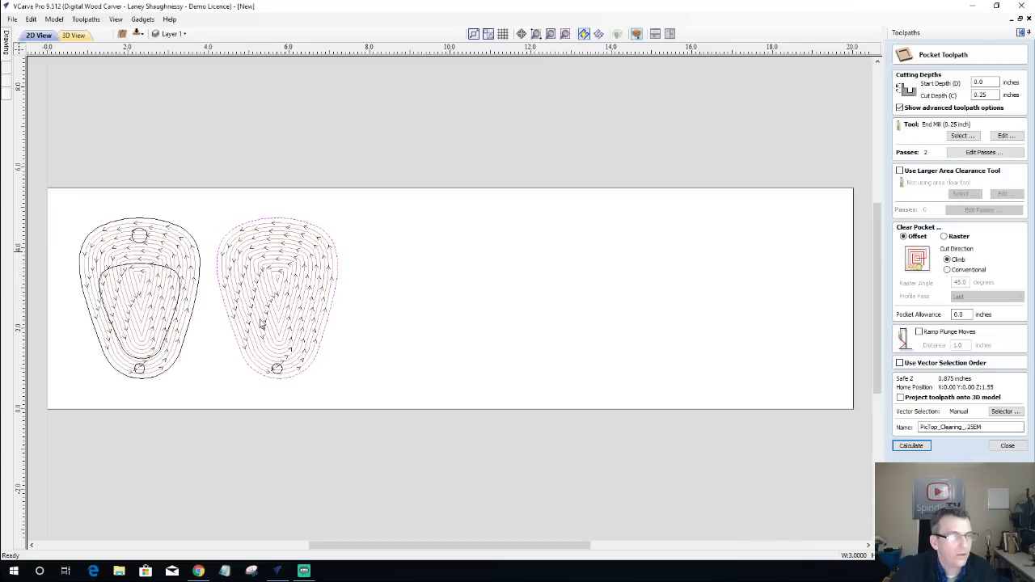
left_click(912, 446)
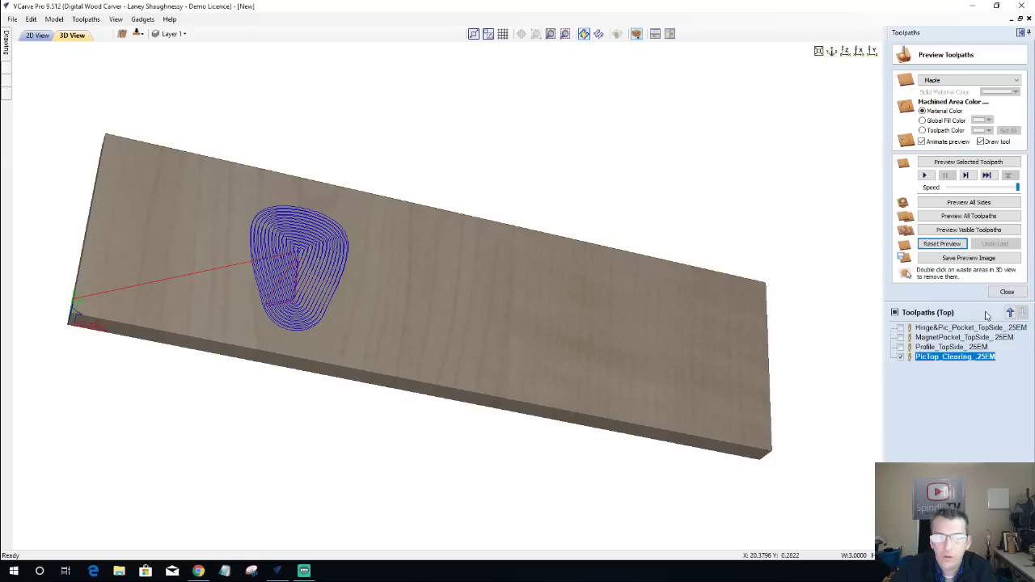
left_click(1010, 313)
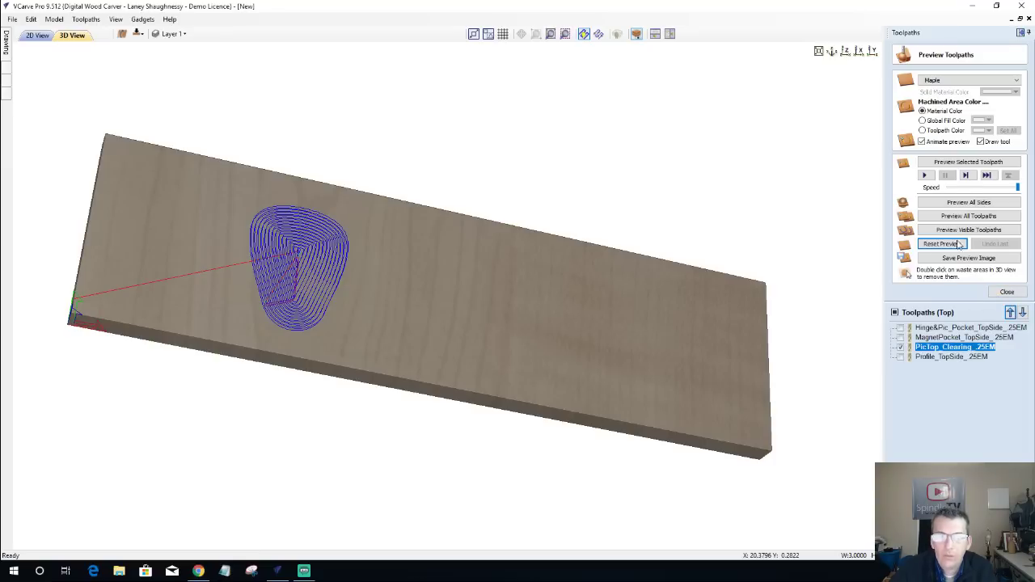
left_click(959, 216)
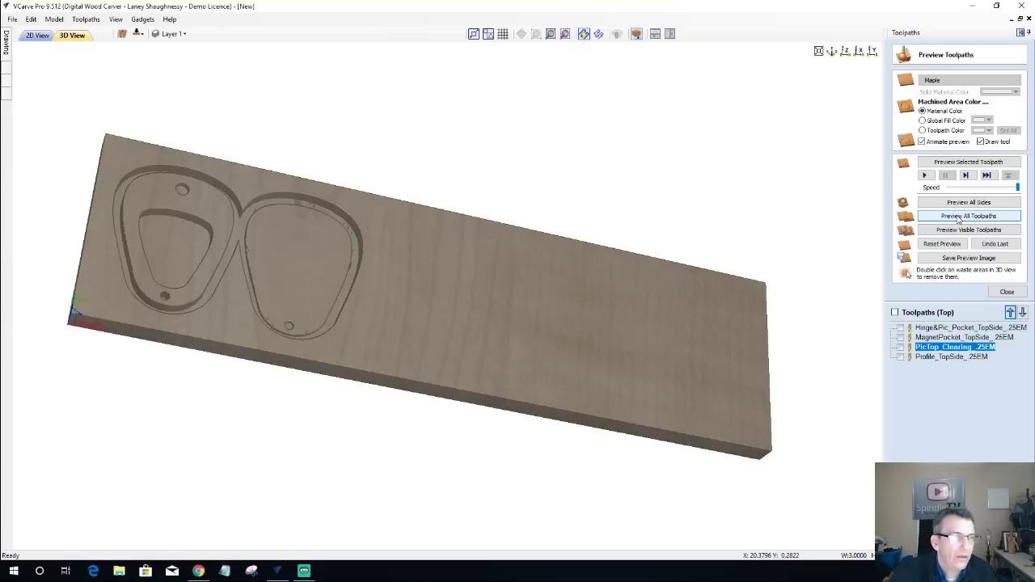
Back in the 2D view, start a new text object reading 'L'.
left_click(37, 36)
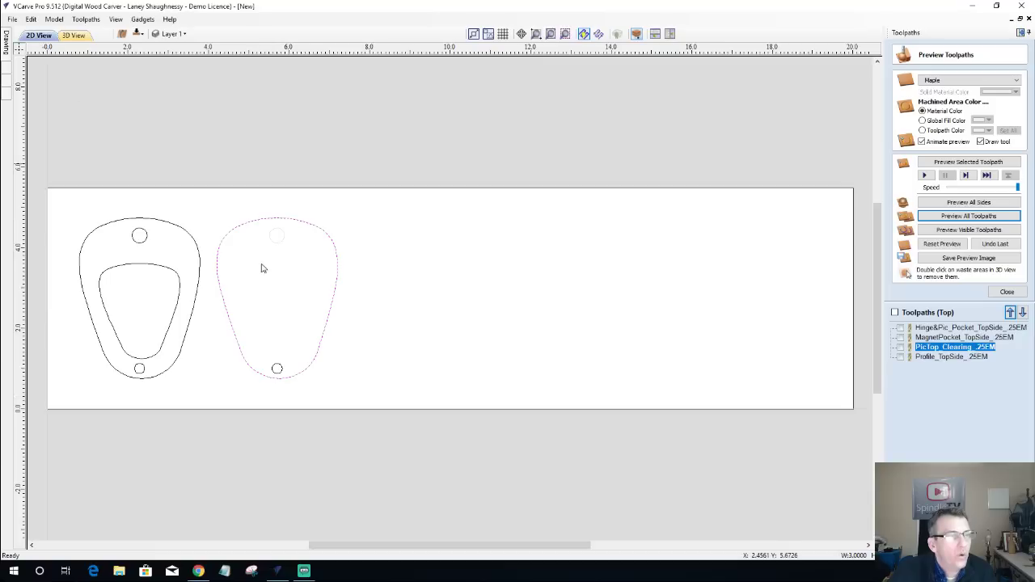
scroll(268, 312, "up", 2)
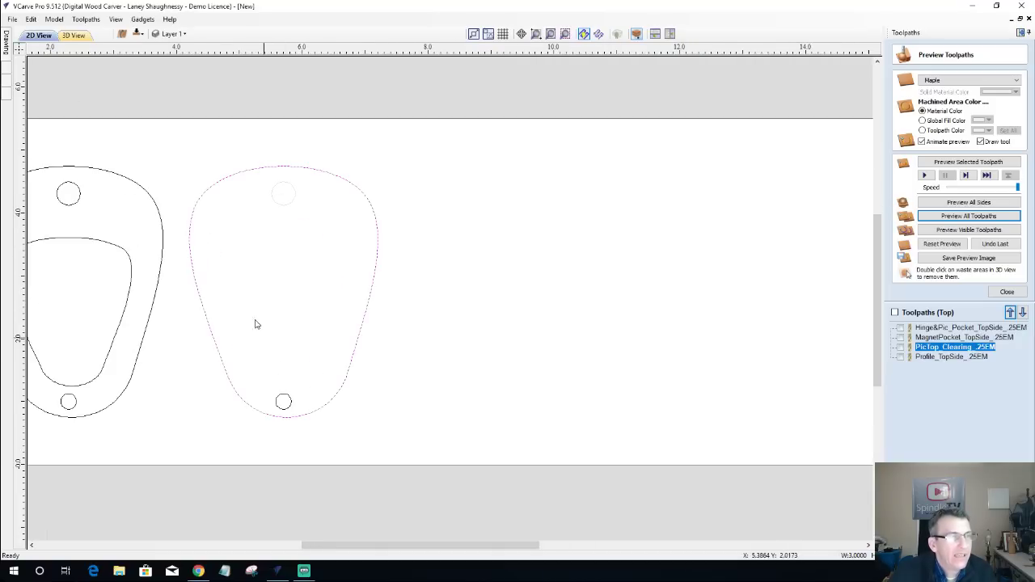
mouse_move(11, 47)
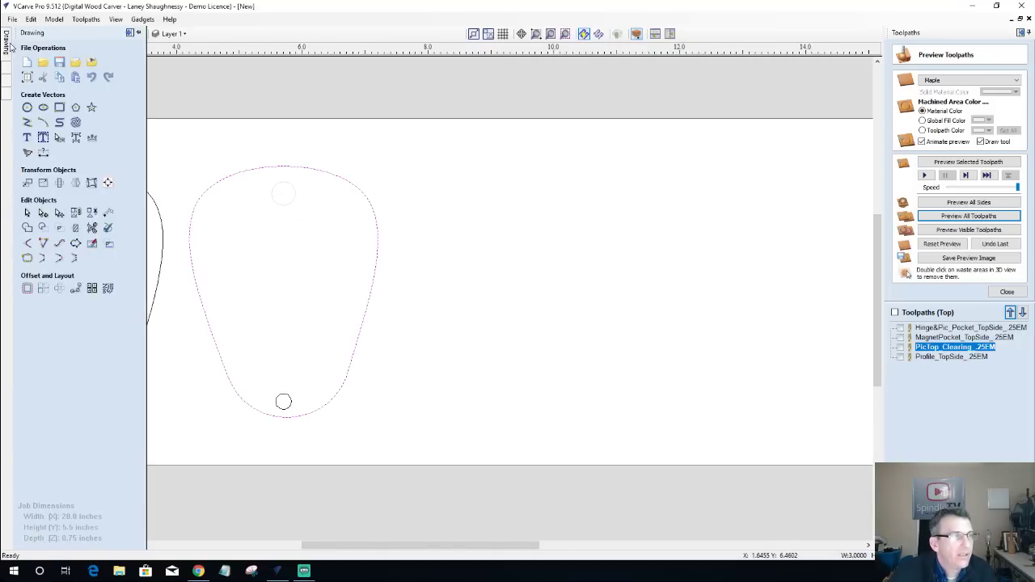
left_click(38, 151)
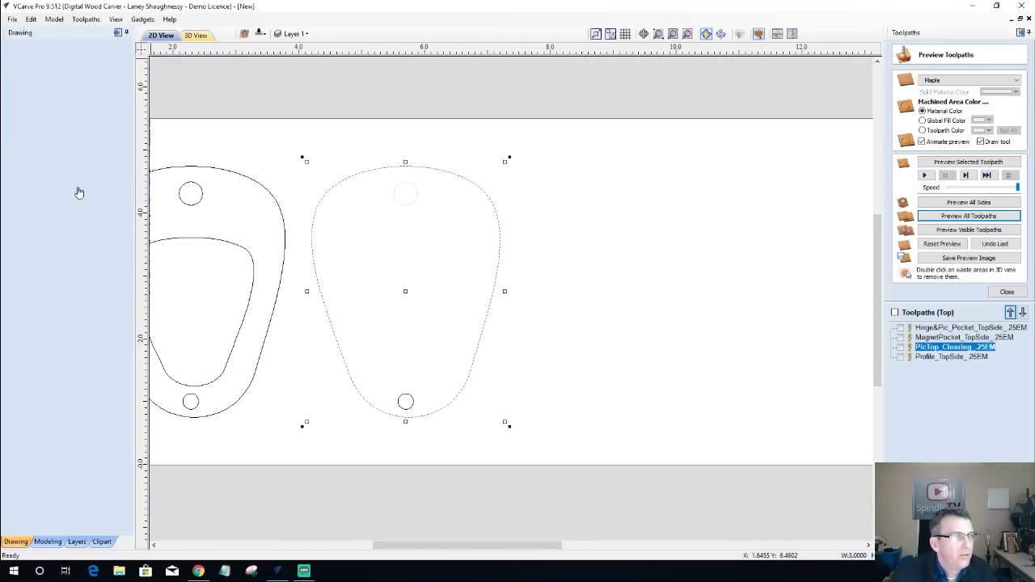
left_click(58, 150)
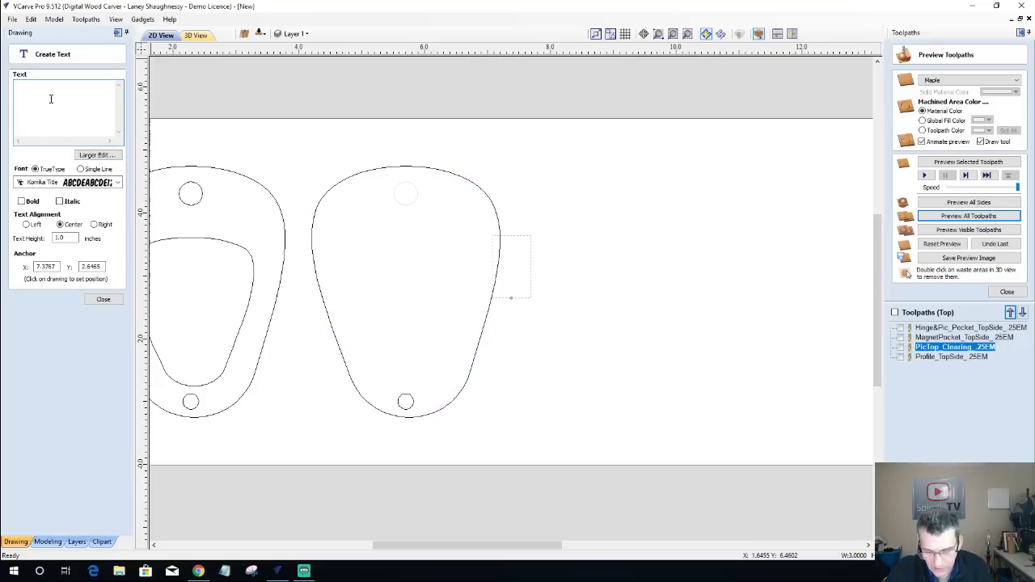
type("L")
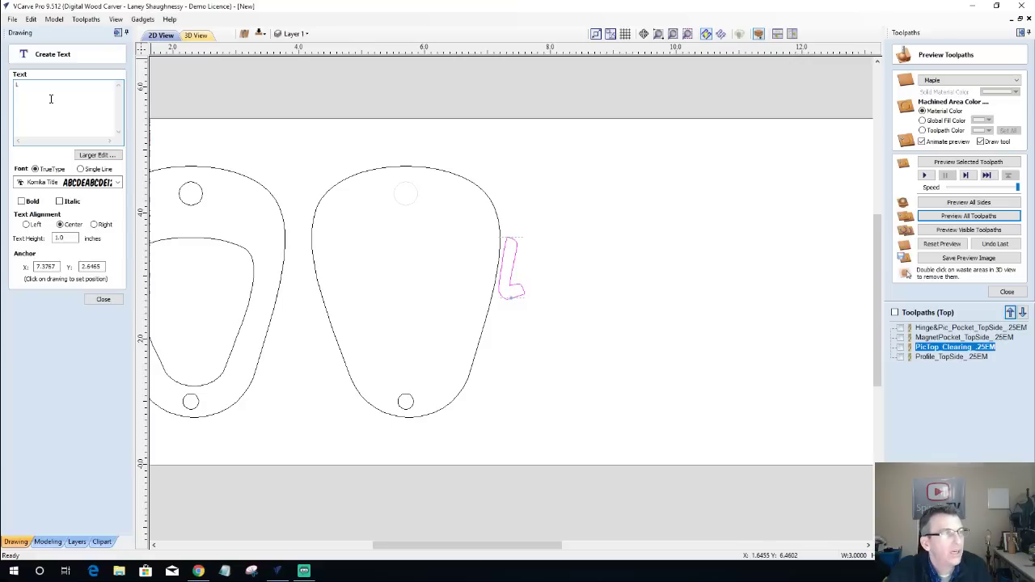
Set the L in bold Kunstler Script and move it into the middle of the second pick.
left_click(94, 185)
scroll(107, 284, "down", 4)
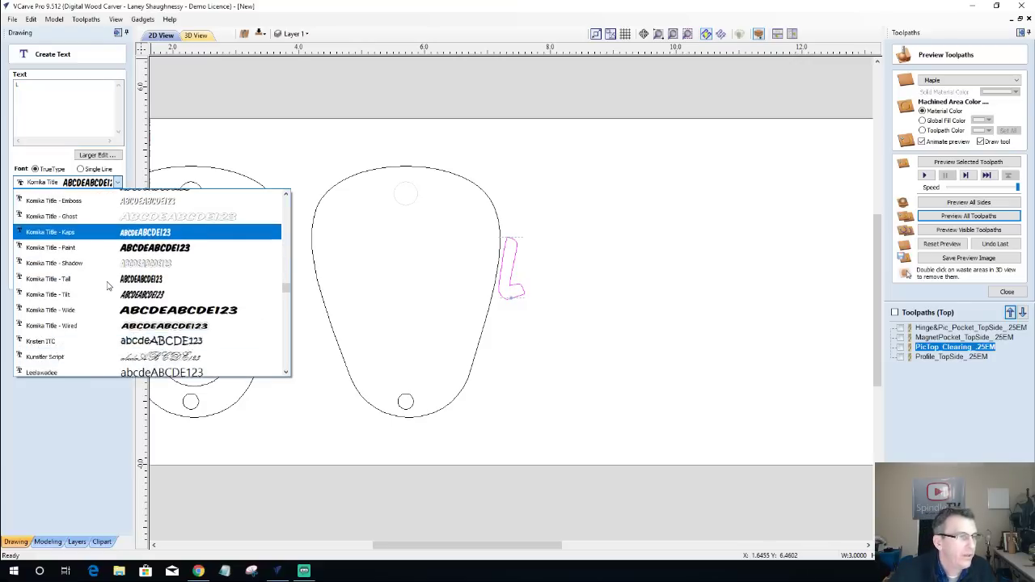
scroll(107, 285, "down", 1)
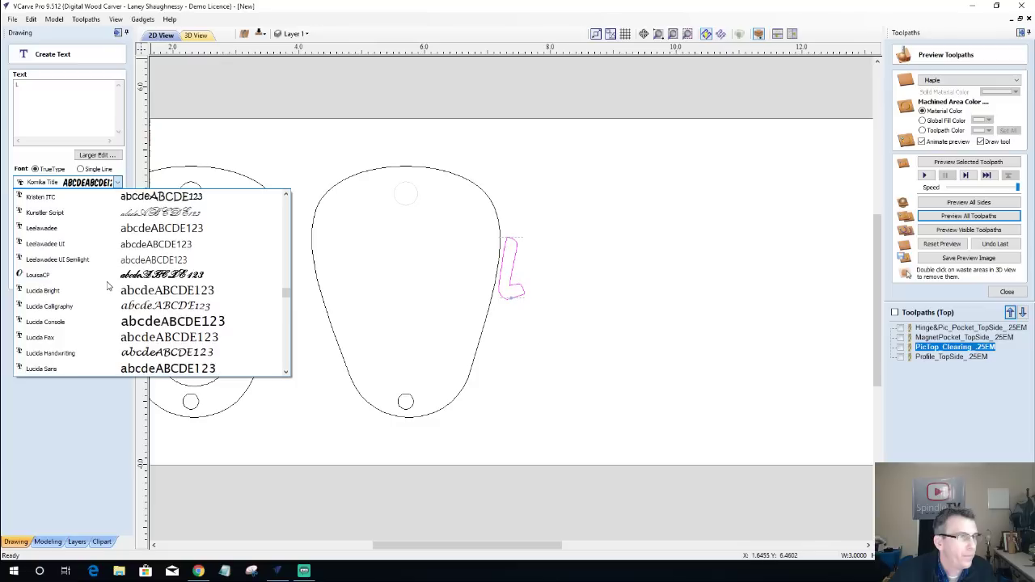
left_click(119, 212)
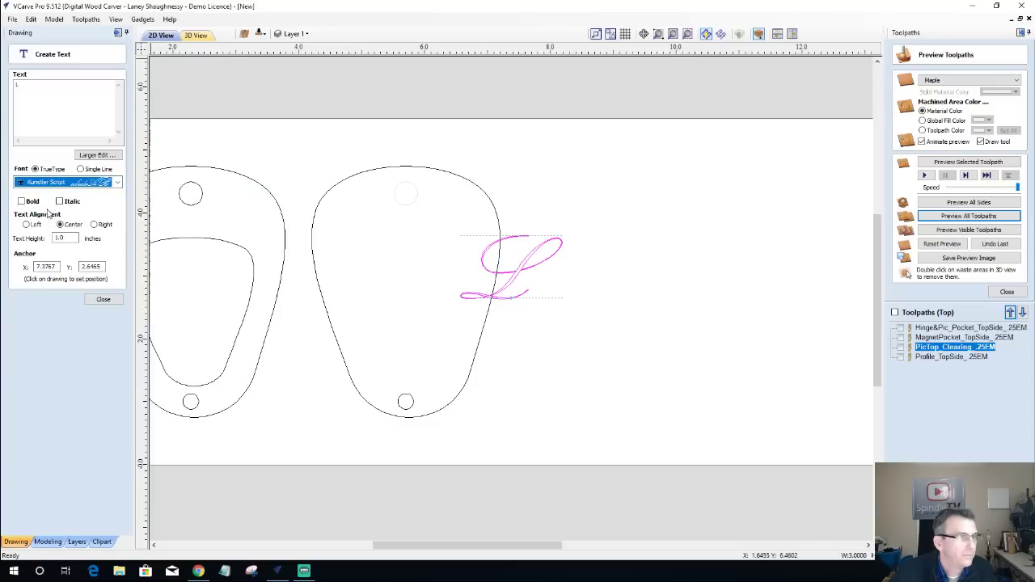
left_click(22, 201)
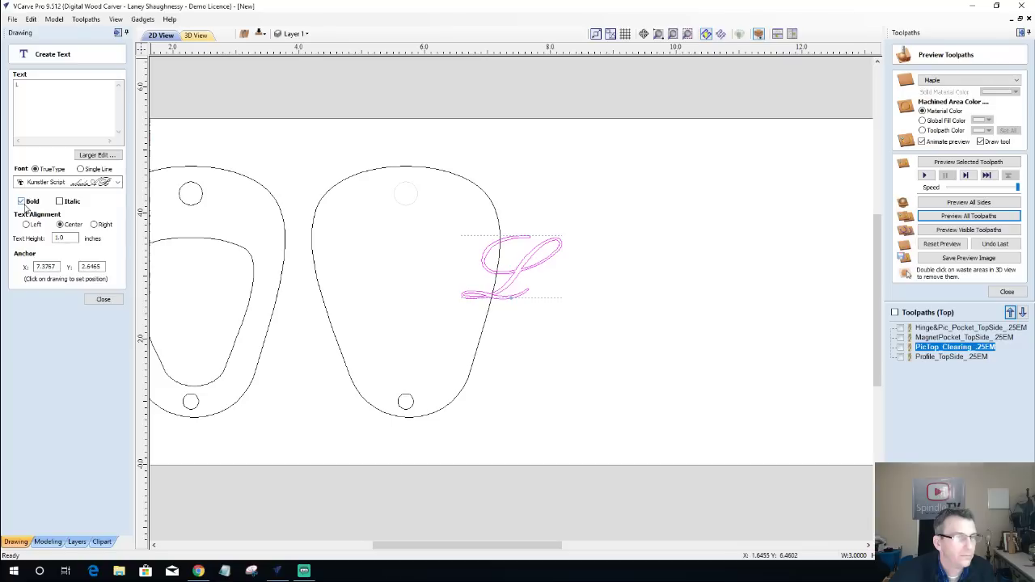
left_click(96, 301)
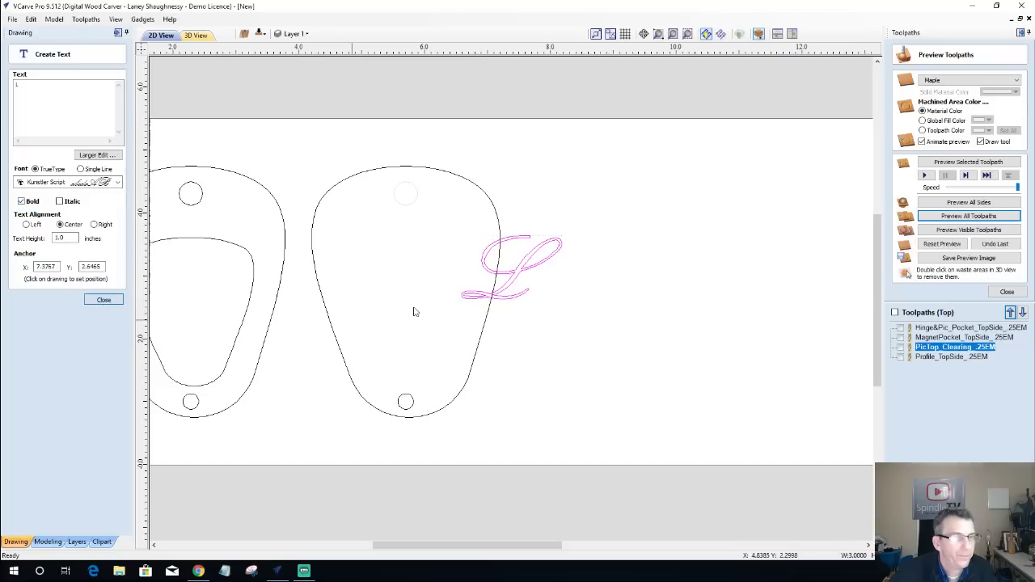
left_click(511, 272)
left_click_drag(511, 270, 413, 330)
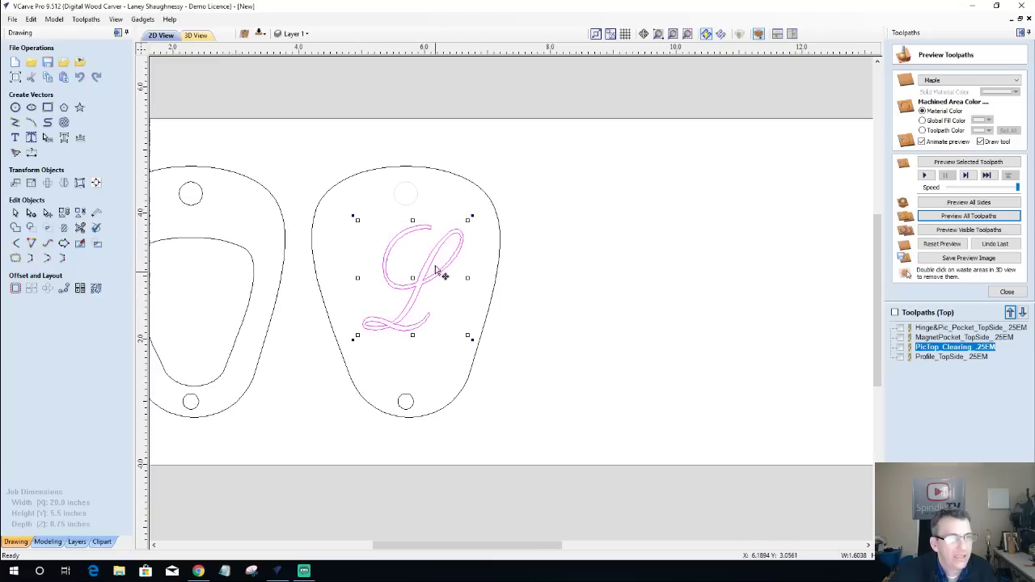
left_click(16, 290)
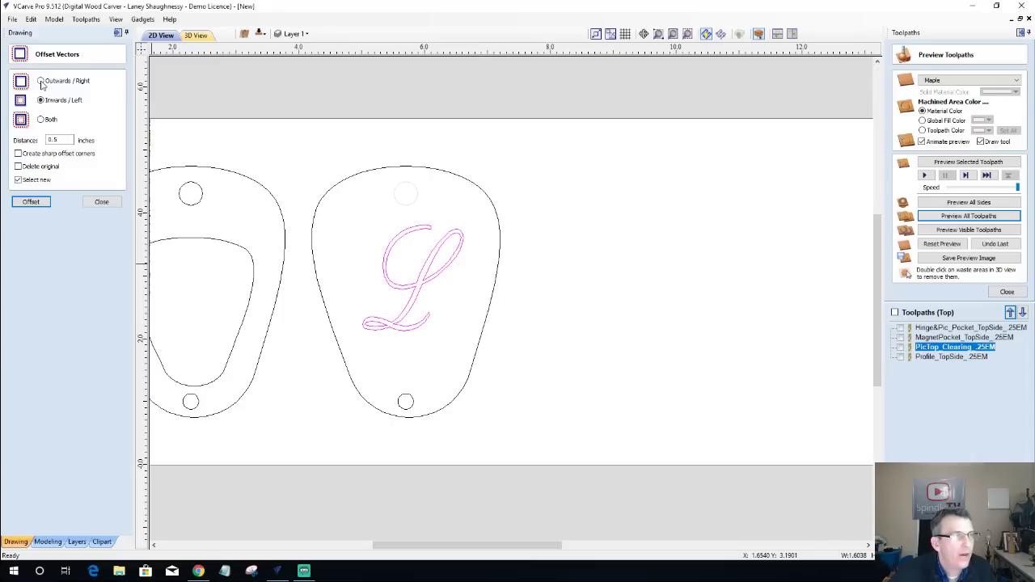
left_click(23, 168)
double_click(65, 139)
type("1")
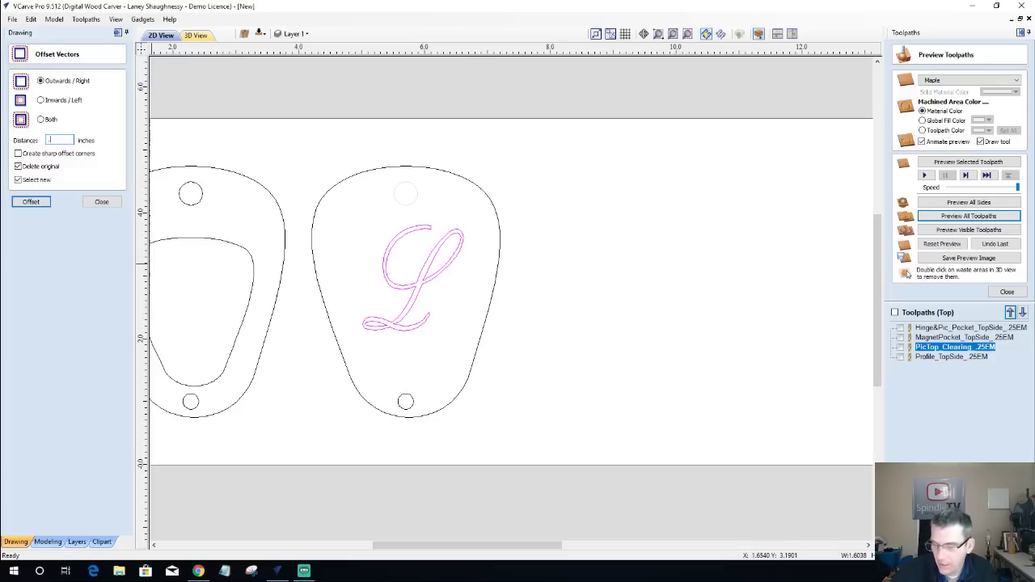
type("06")
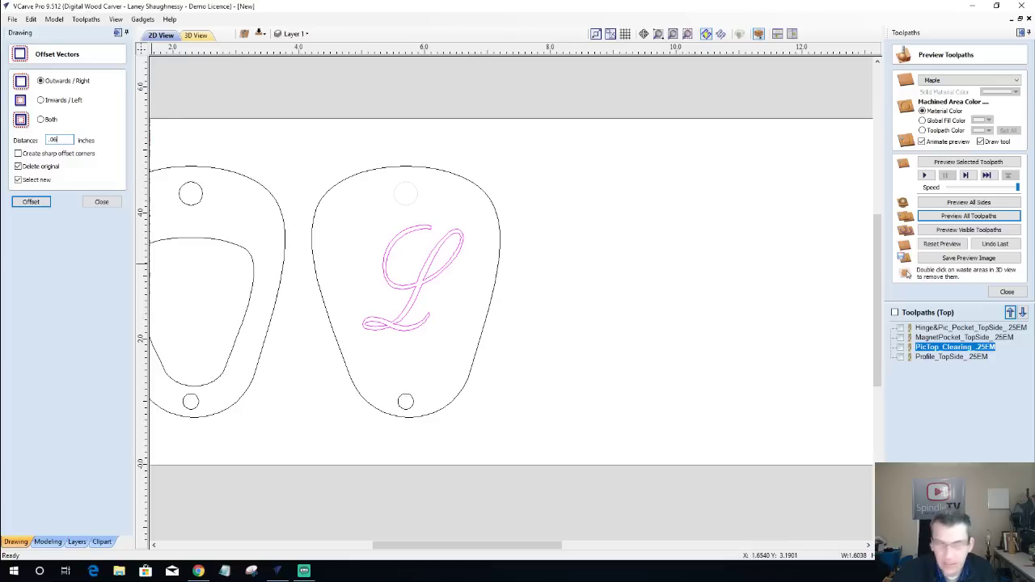
type("25")
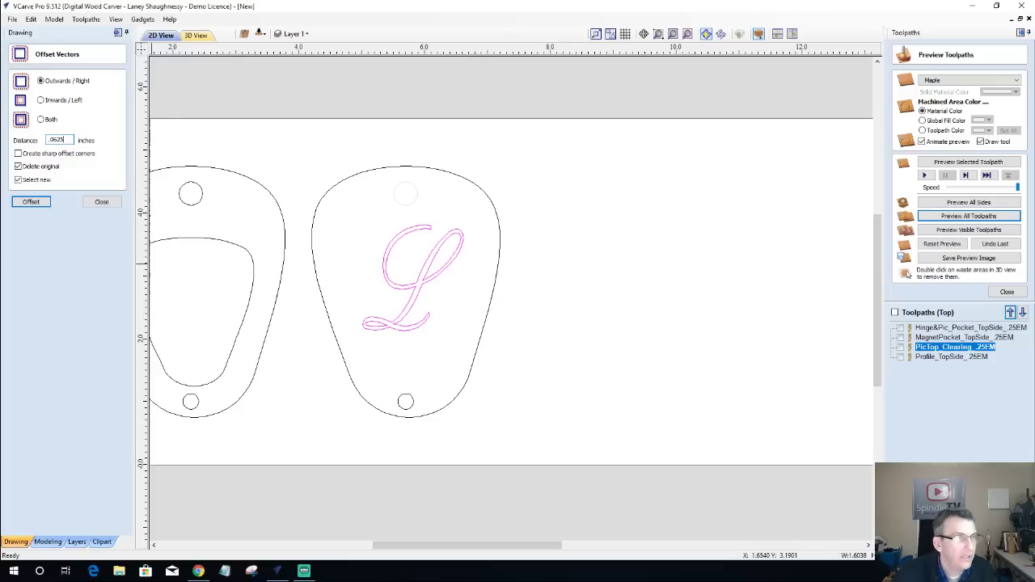
left_click(39, 202)
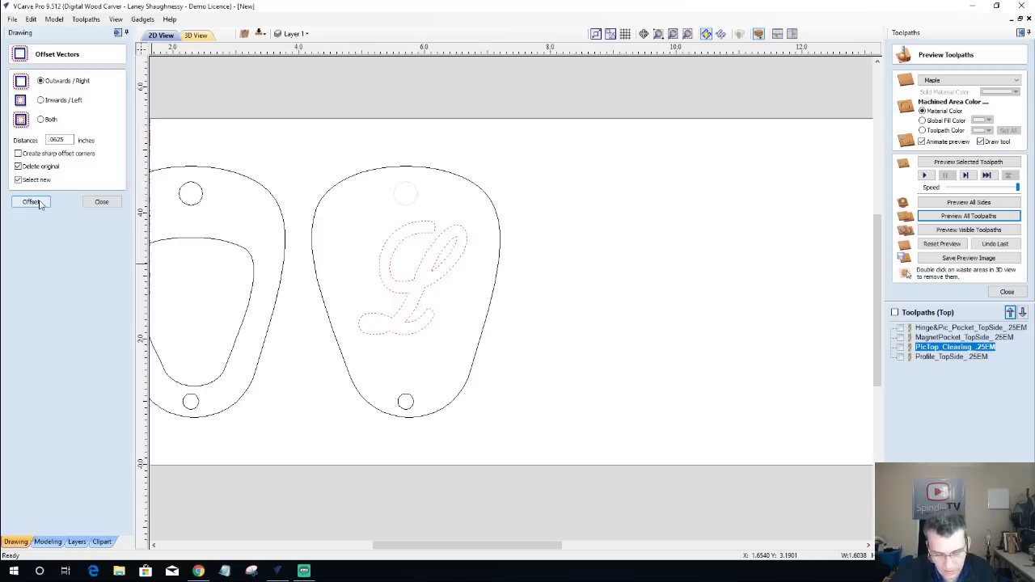
key("Escape")
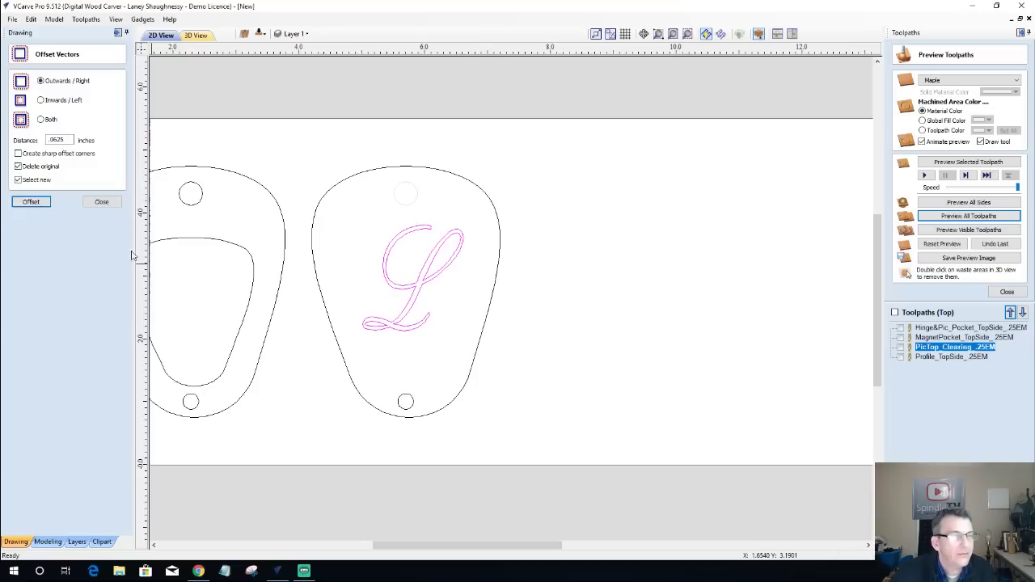
left_click(378, 329)
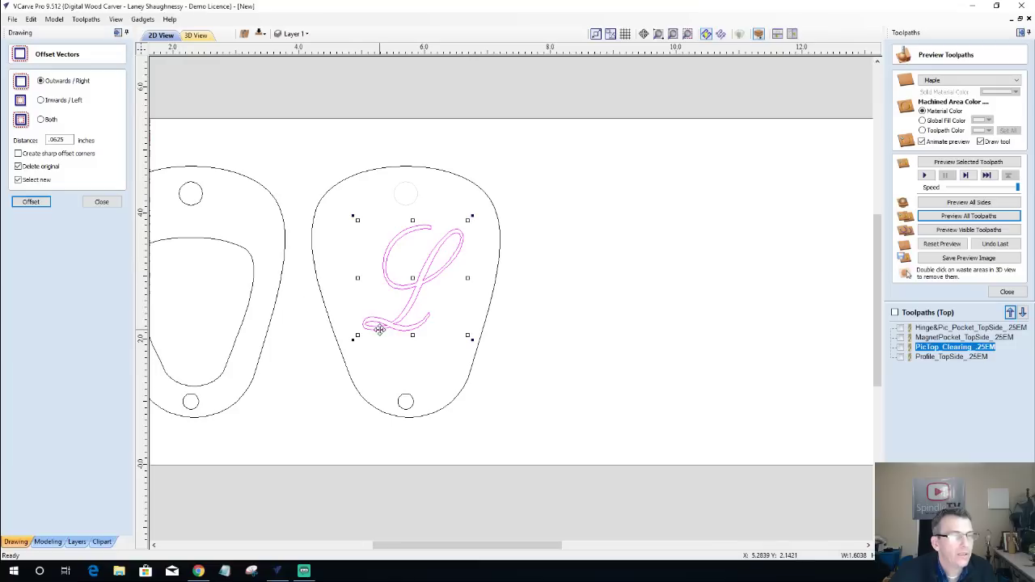
left_click(101, 202)
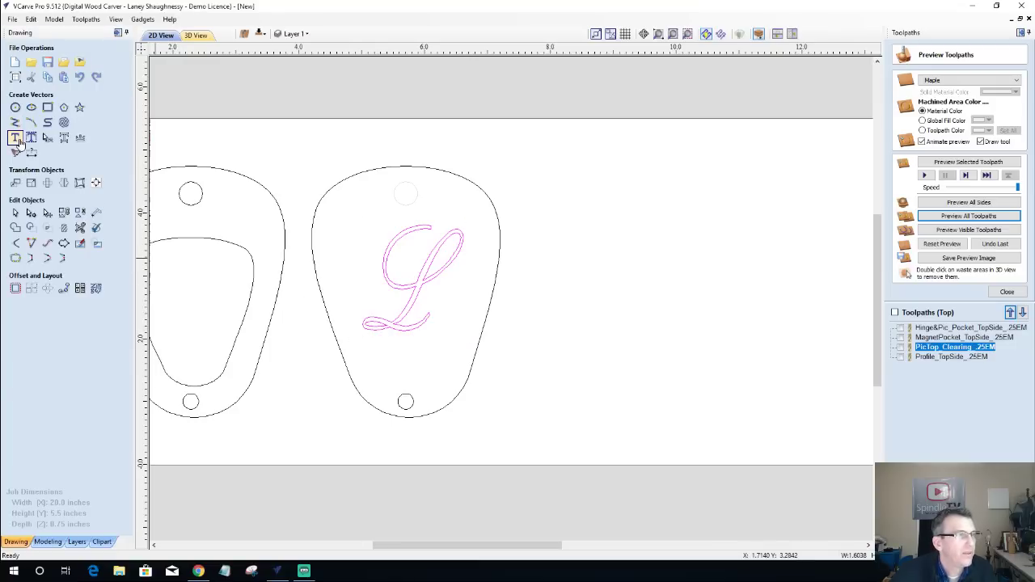
Switch the L's font from Kunstler Script to LouisaCP.
left_click(15, 139)
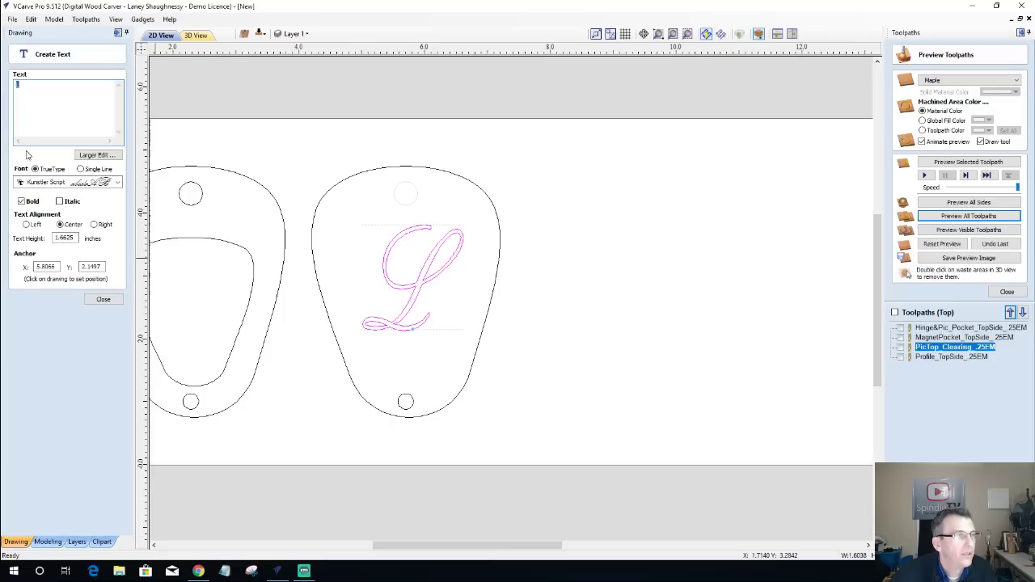
left_click(117, 182)
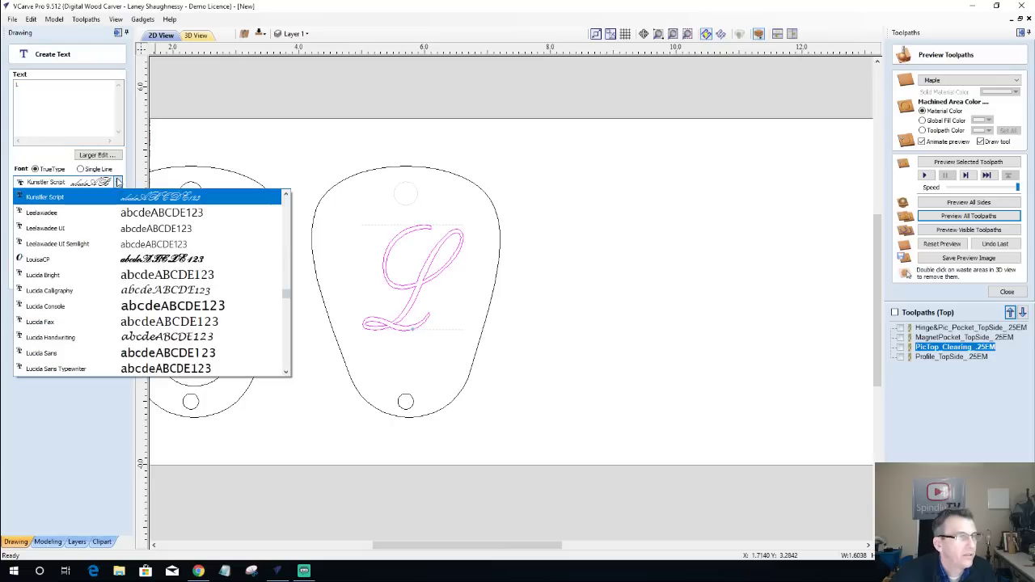
left_click(111, 259)
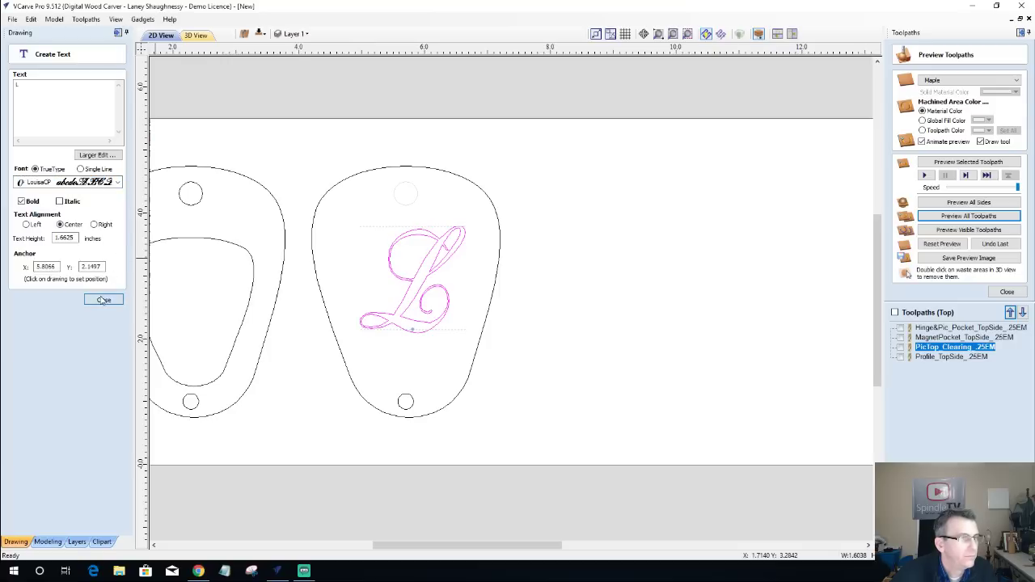
left_click(105, 300)
Offset the LouisaCP L outward by 0.03125 in, deleting the original letter.
left_click(15, 288)
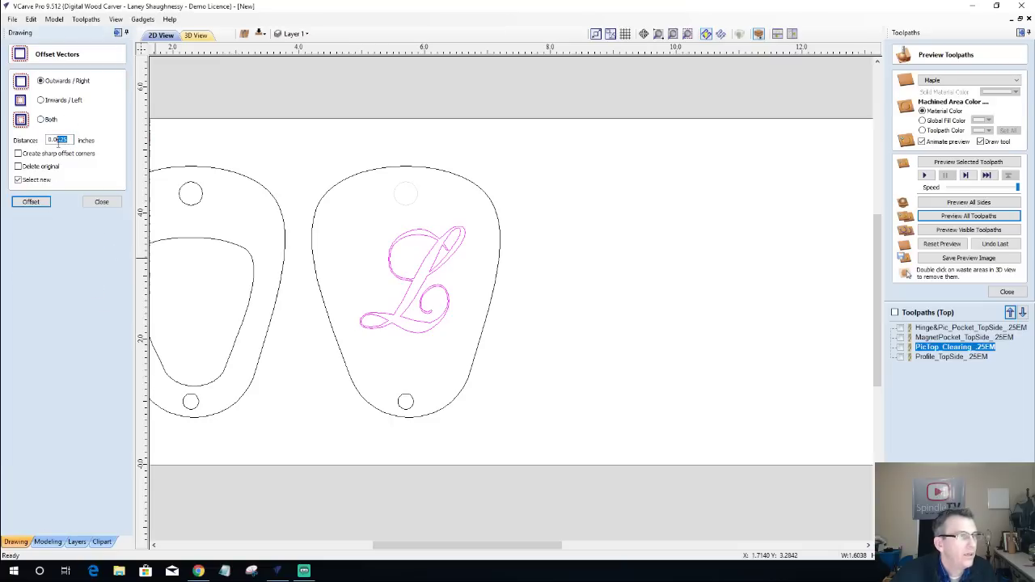
type("0.0312")
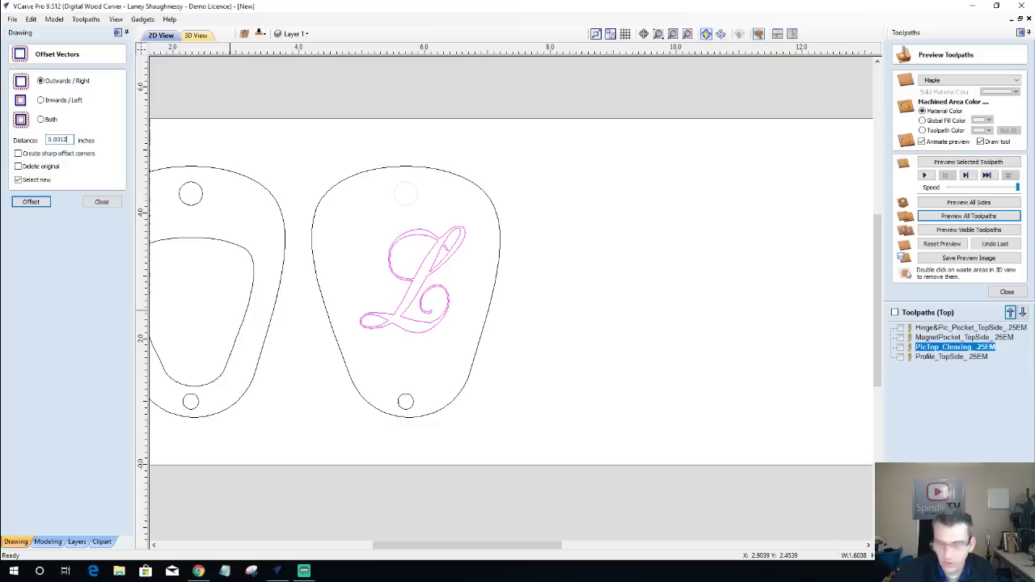
type("5")
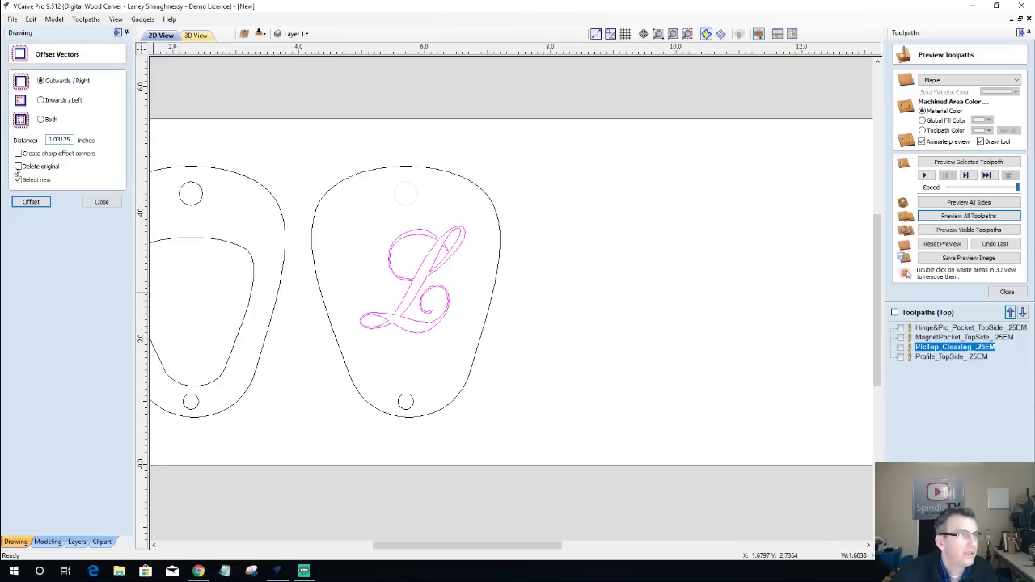
left_click(18, 165)
left_click(31, 201)
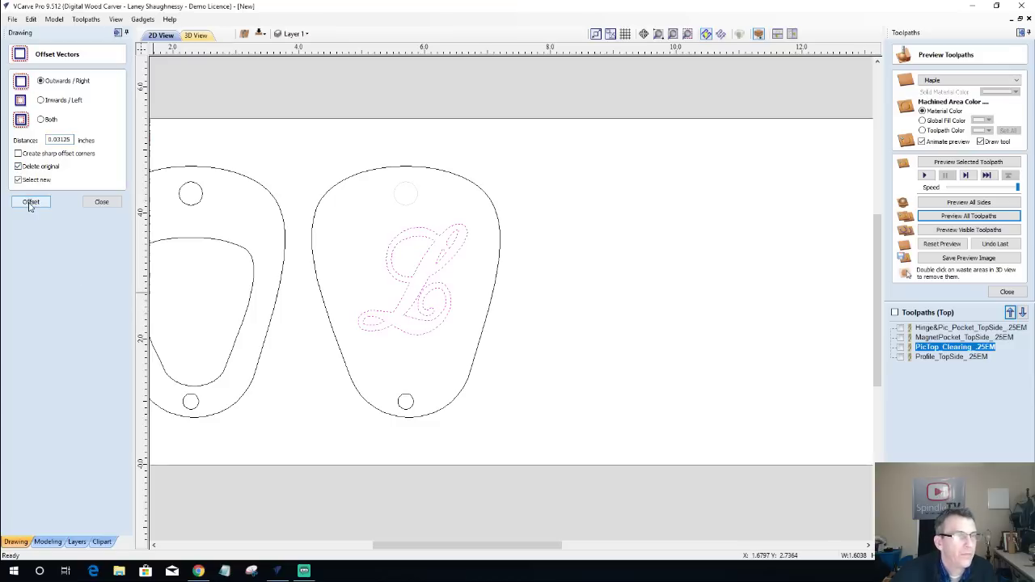
left_click(345, 251)
scroll(417, 325, "up", 2)
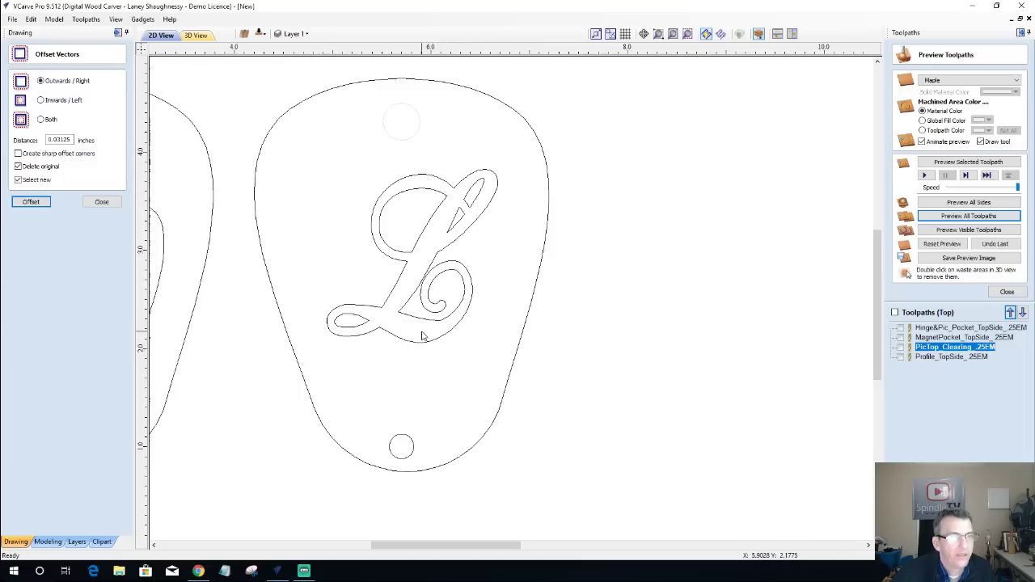
scroll(418, 334, "down", 3)
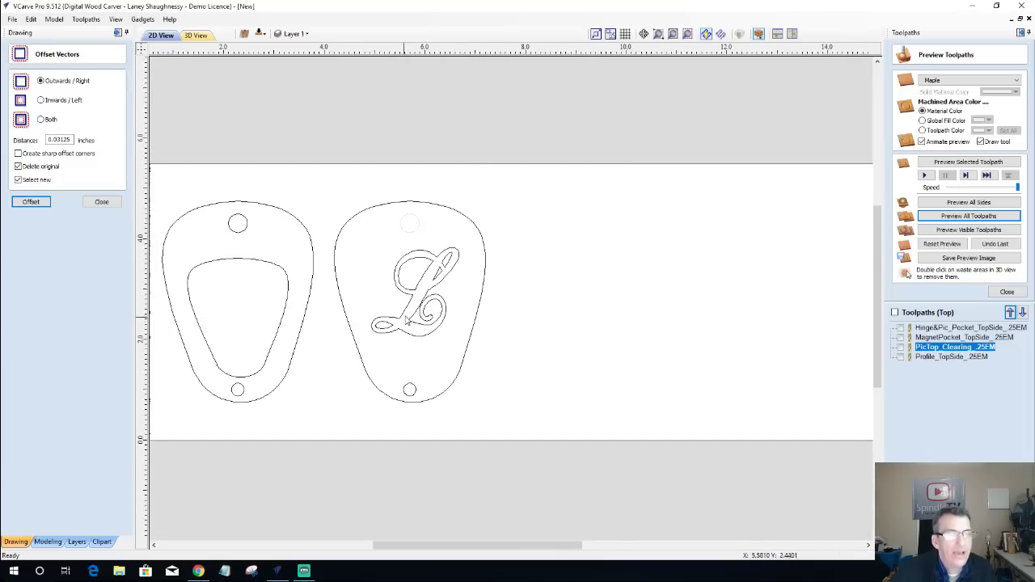
Calculate a V-carve toolpath with 0.125 flat depth on the selected L lettering.
left_click(1006, 291)
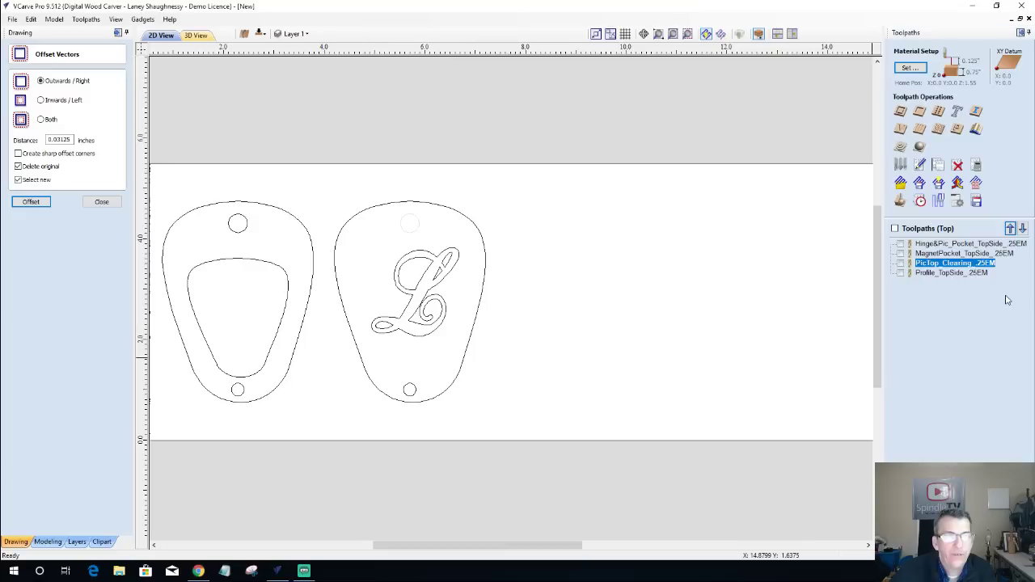
left_click(901, 128)
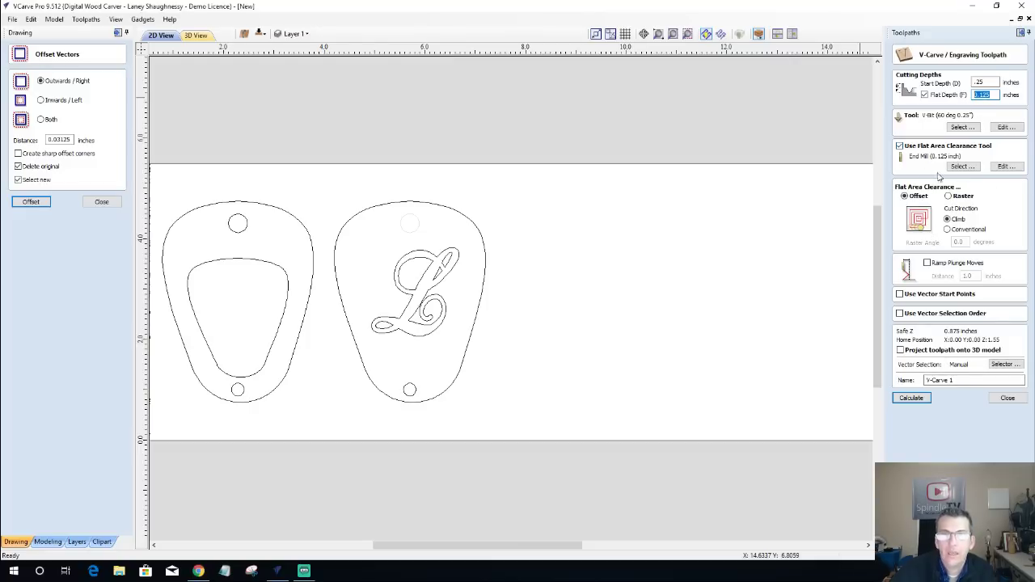
left_click(911, 398)
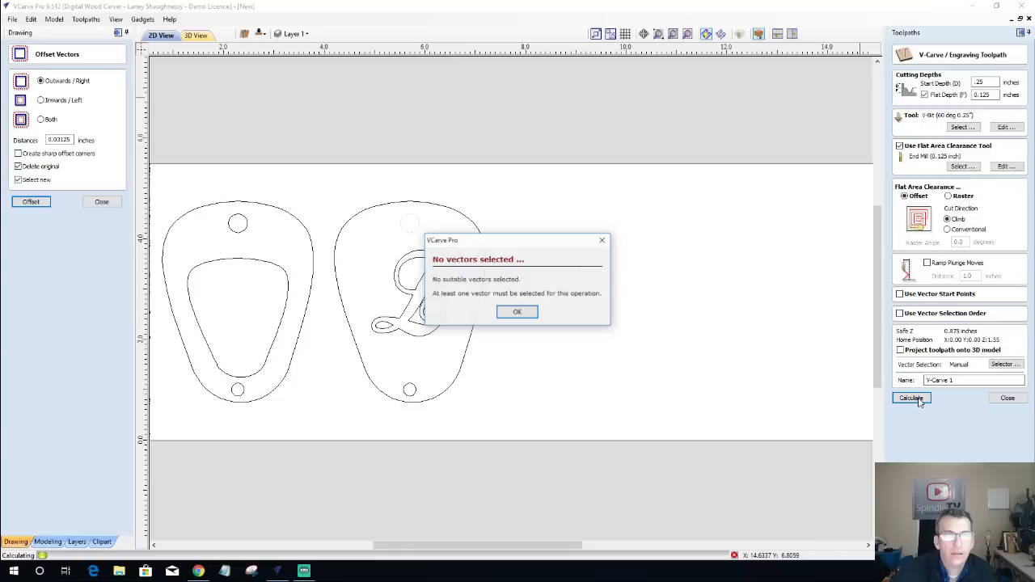
left_click(518, 312)
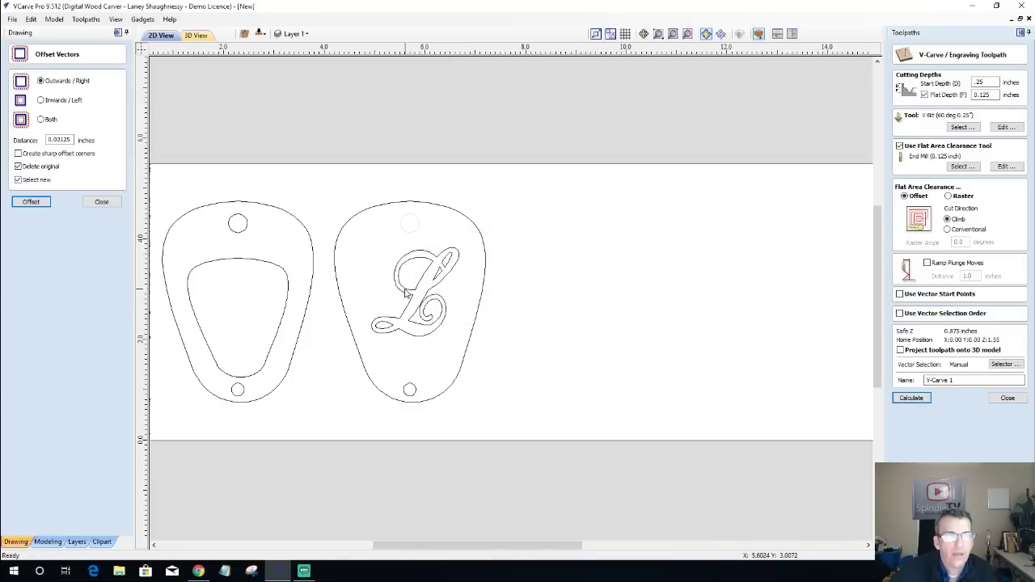
left_click_drag(361, 229, 525, 361)
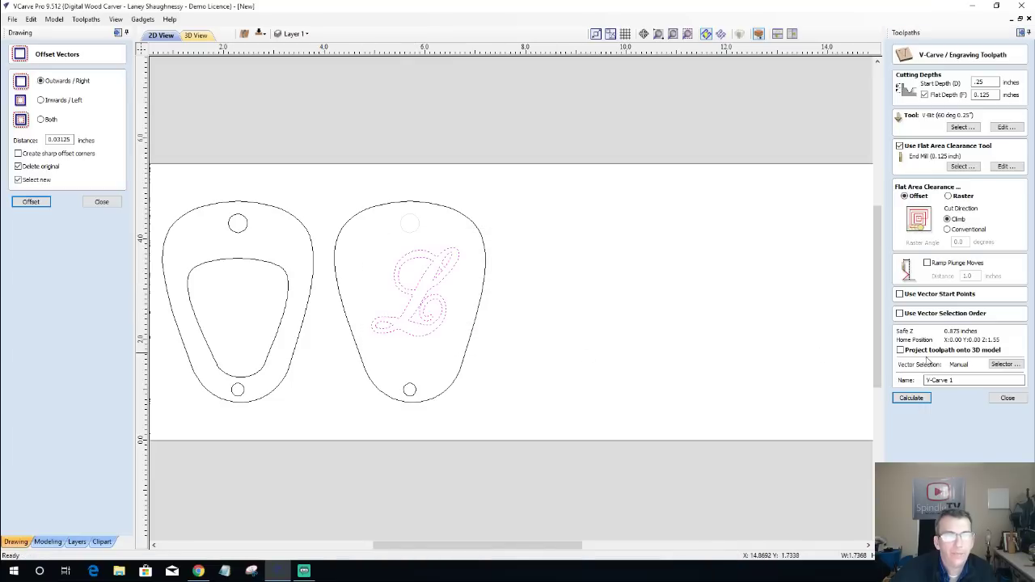
left_click(911, 397)
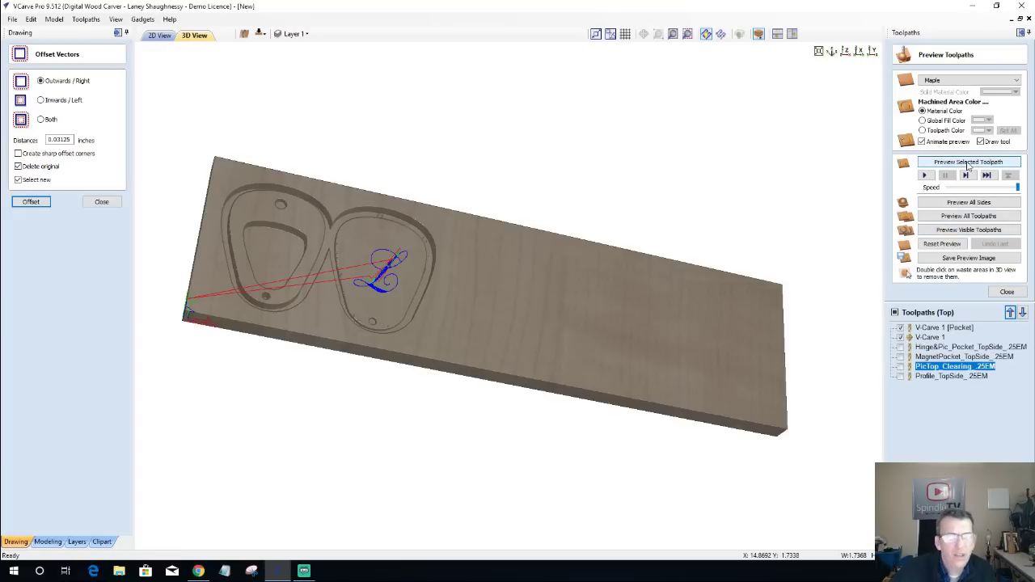
Make V-Carve 1 visible and preview all visible toolpaths on the maple block.
left_click(968, 163)
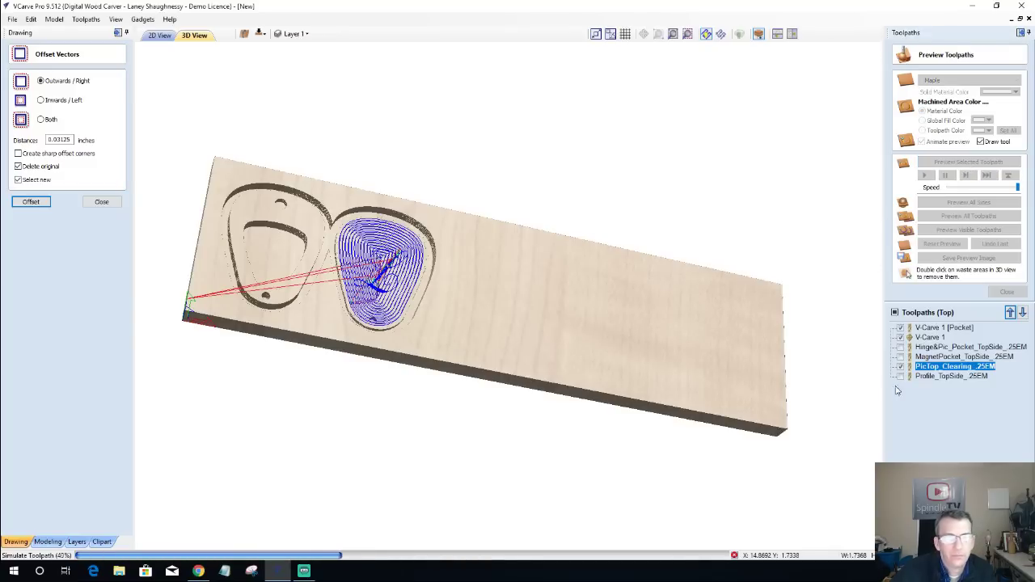
left_click(938, 328)
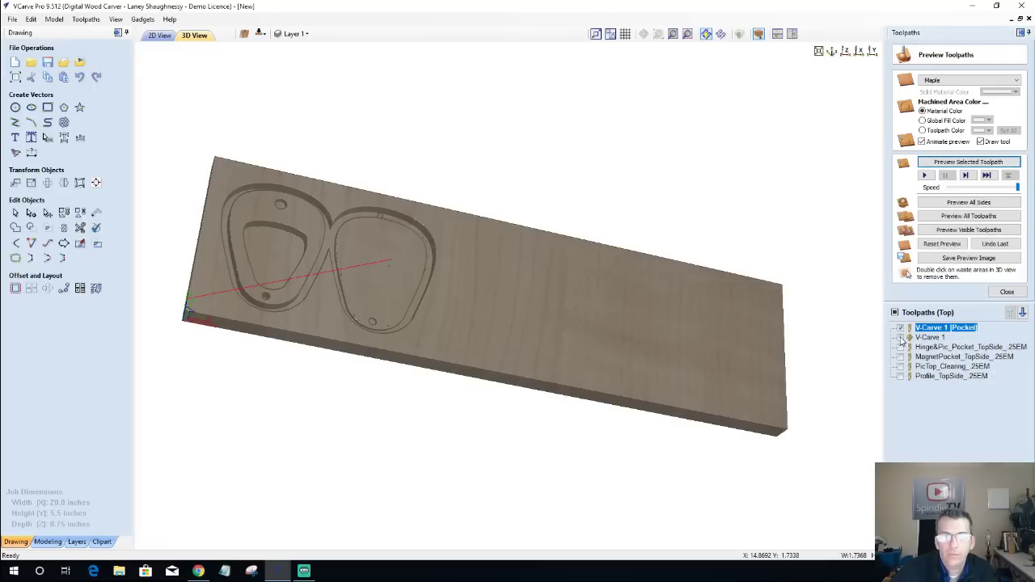
left_click(902, 337)
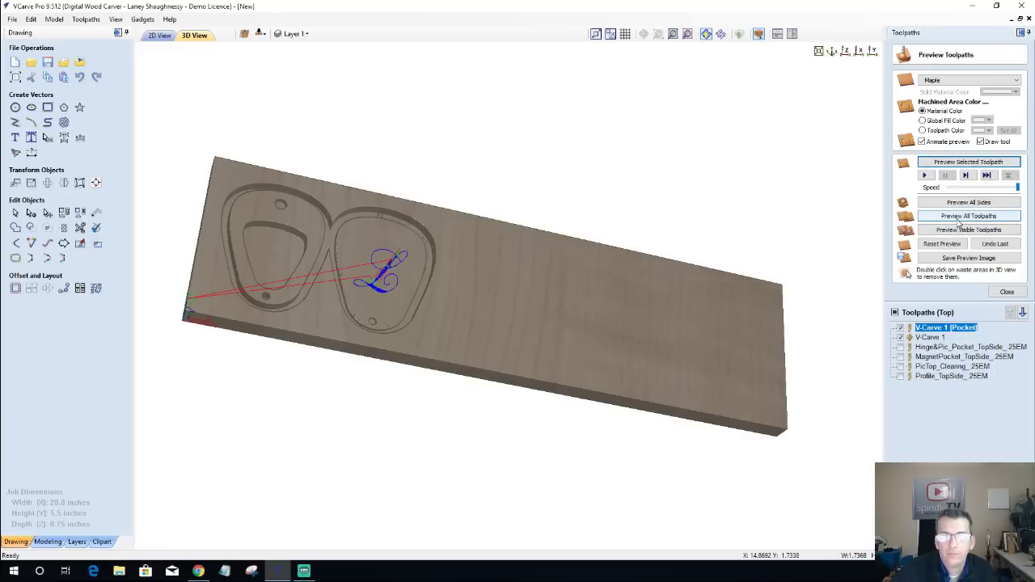
left_click(958, 231)
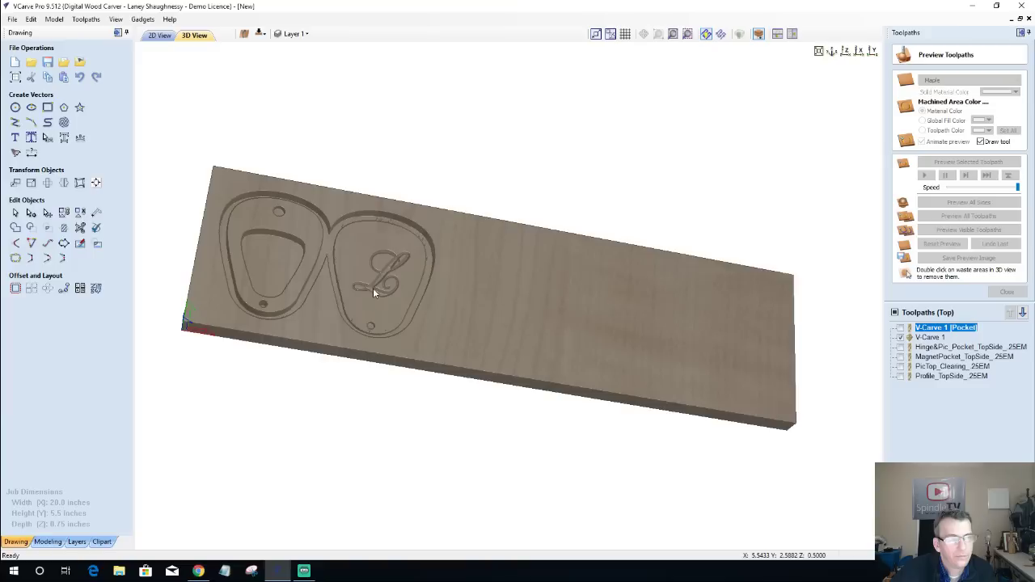
Orbit and zoom the 3D view to inspect the carved L on the right pick.
left_click_drag(364, 320, 404, 340)
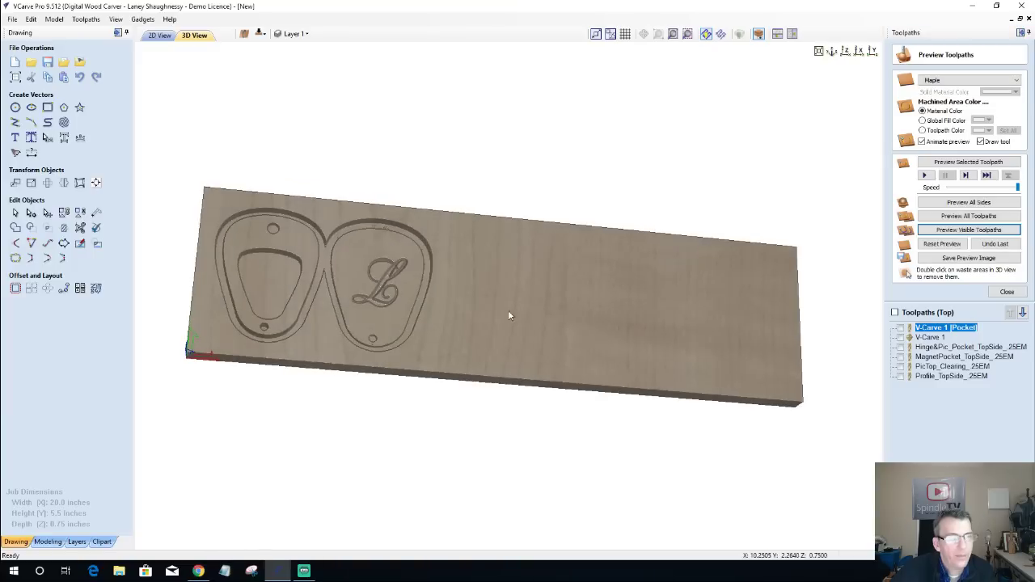
scroll(328, 295, "up", 3)
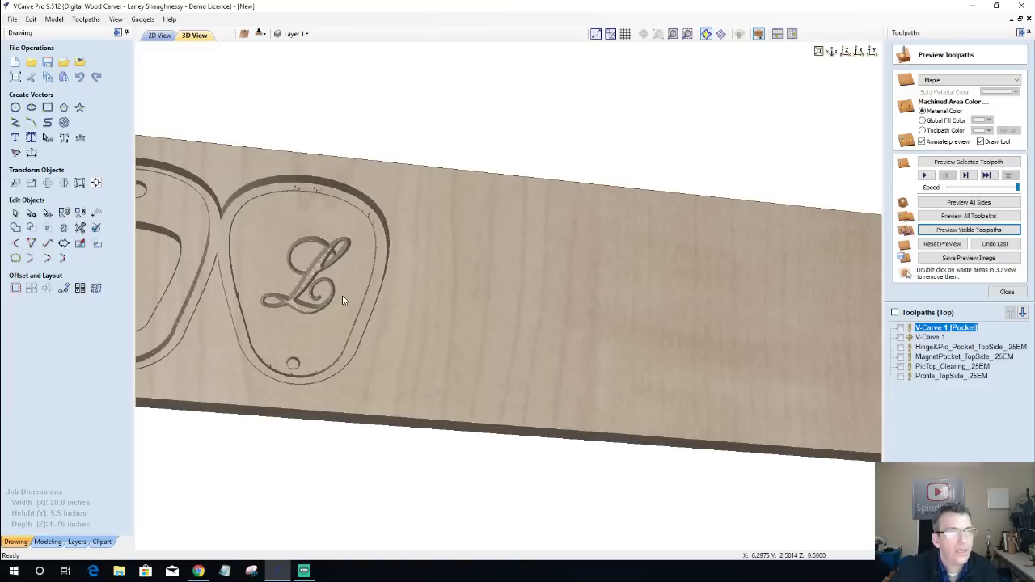
scroll(342, 295, "down", 2)
scroll(342, 295, "up", 2)
scroll(341, 307, "down", 3)
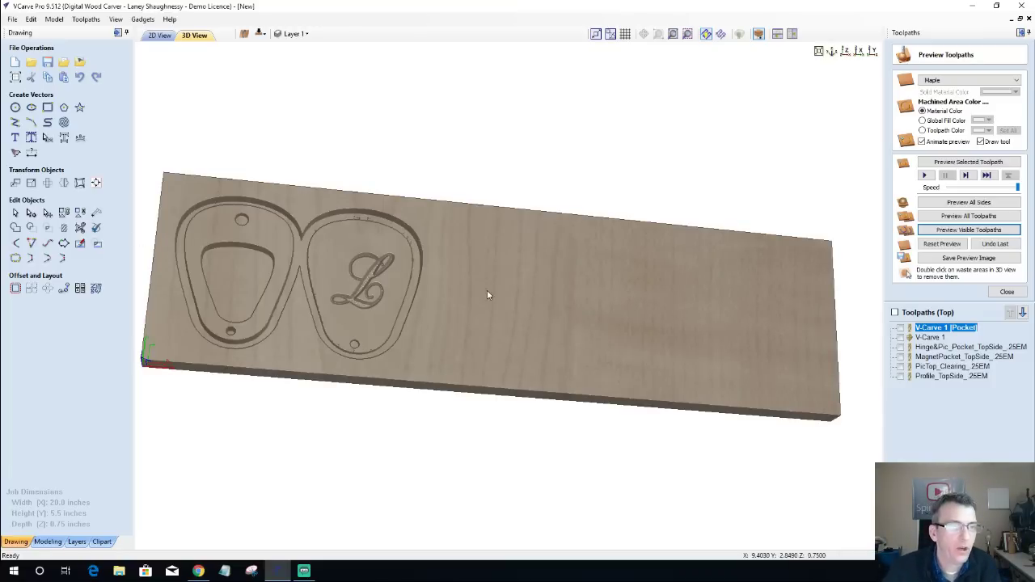
scroll(475, 291, "down", 2)
left_click_drag(476, 291, 666, 312)
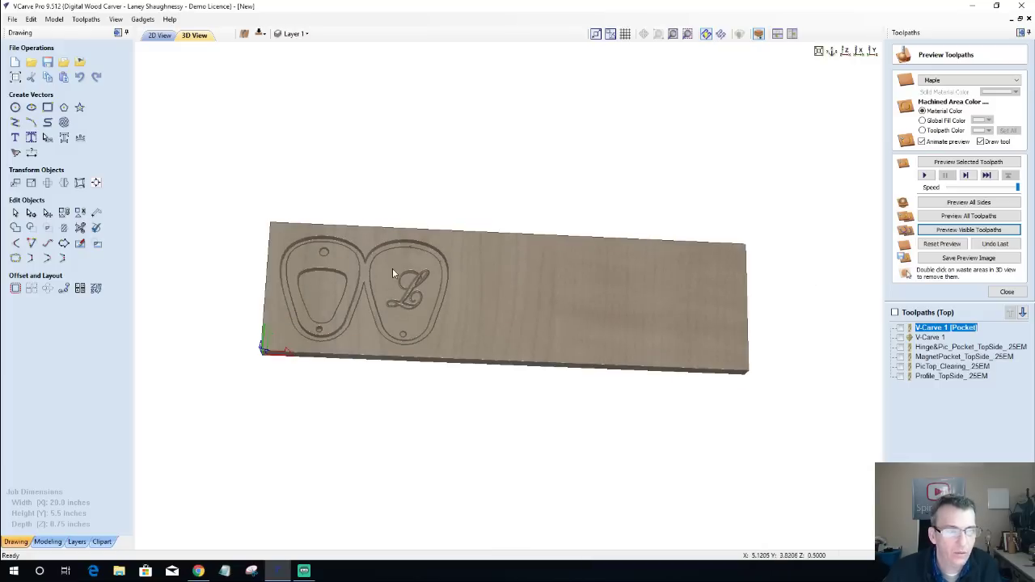
scroll(340, 287, "up", 3)
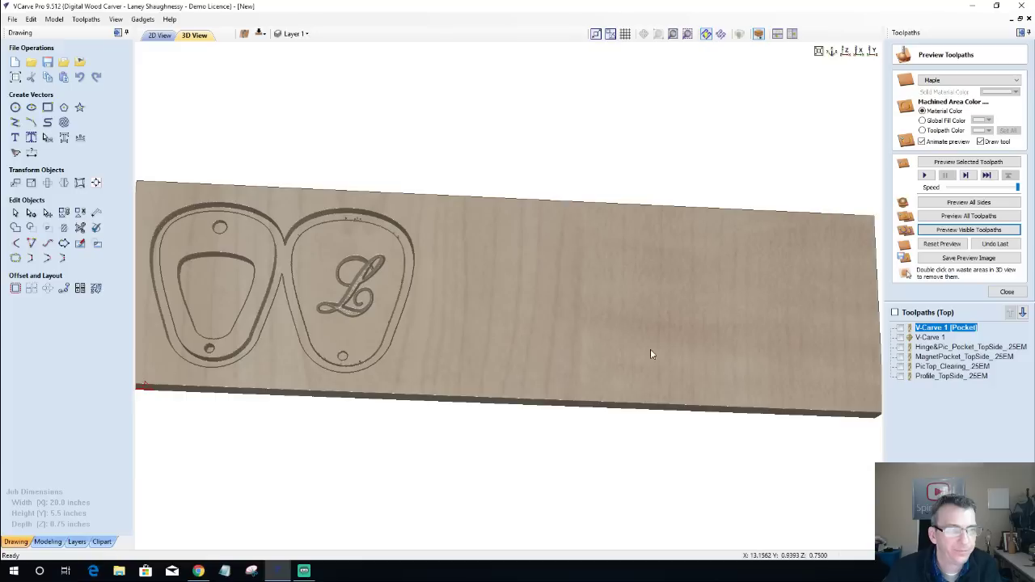
Add holding tabs to the Profile_TopSide_.25EM toolpath on both pick outlines.
left_click(928, 378)
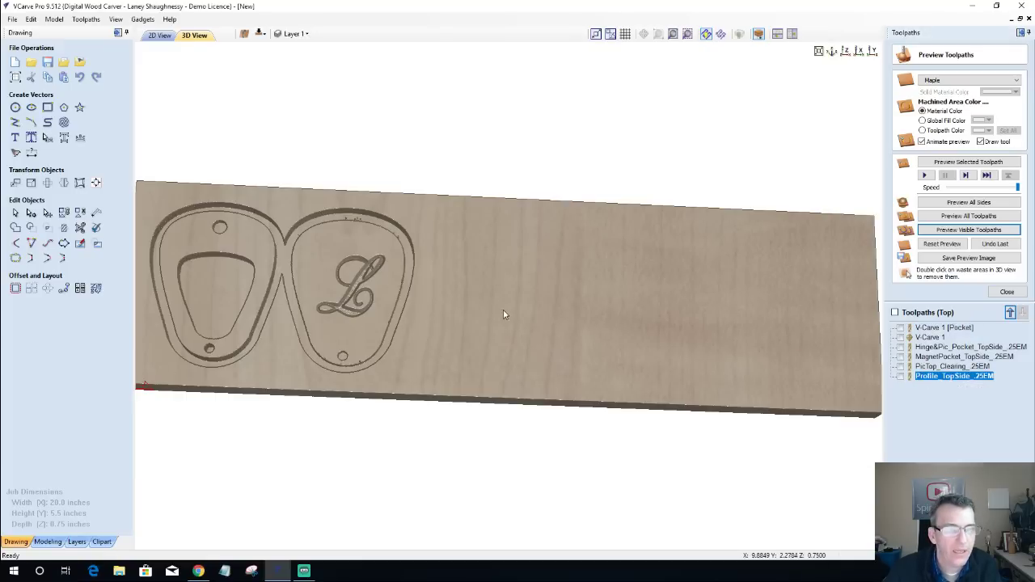
double_click(939, 377)
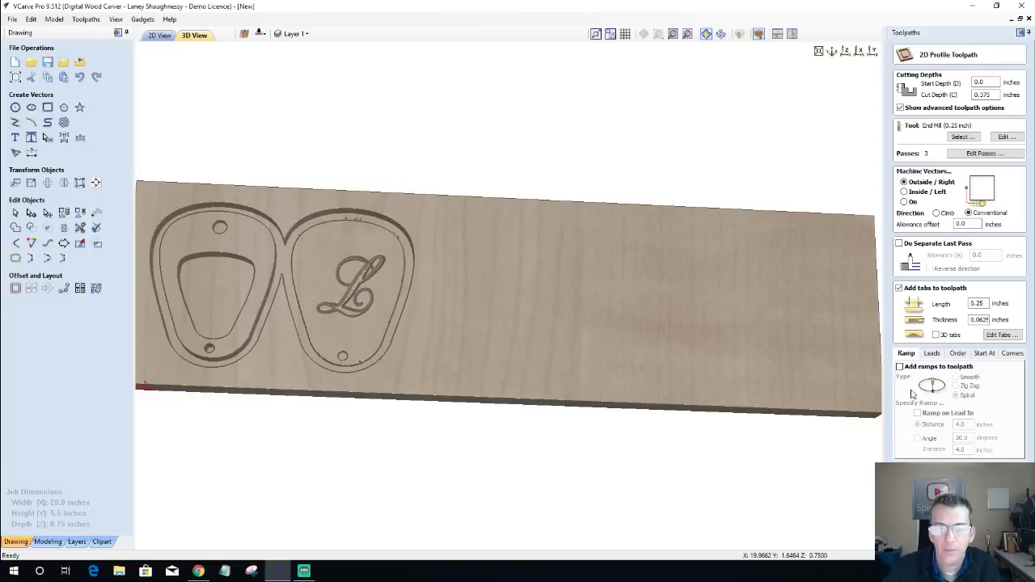
left_click(1001, 335)
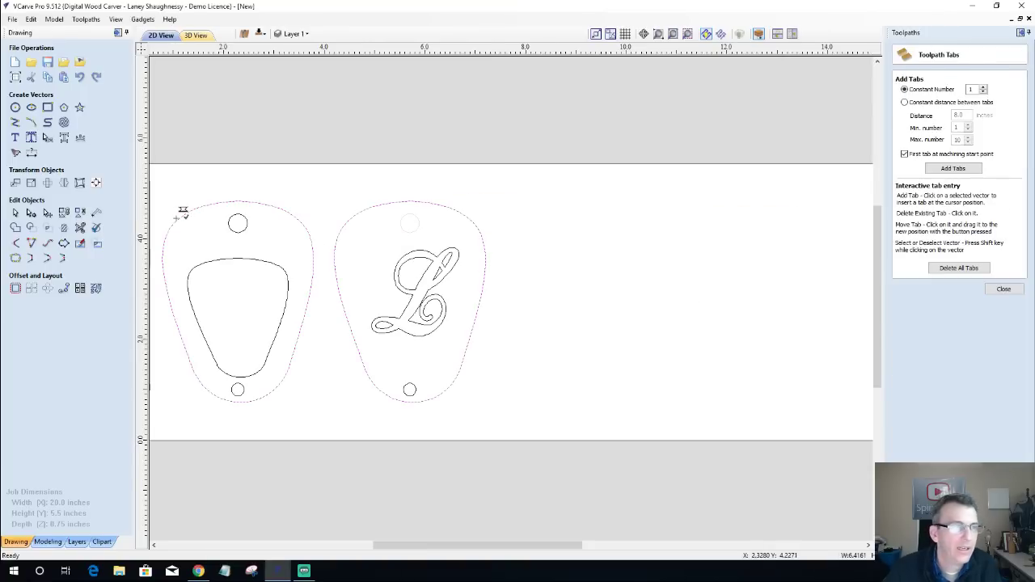
scroll(309, 223, "down", 1)
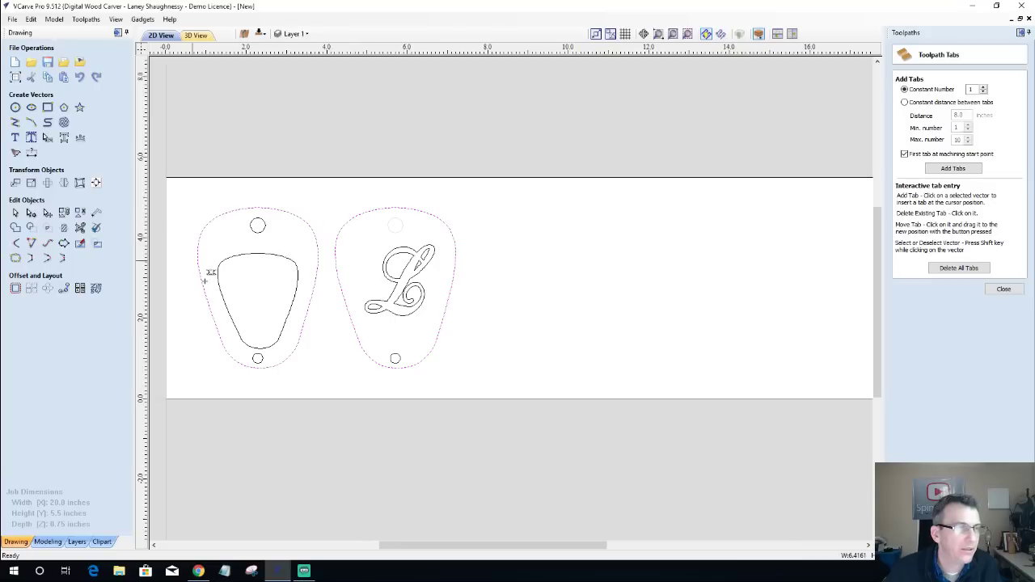
left_click(209, 306)
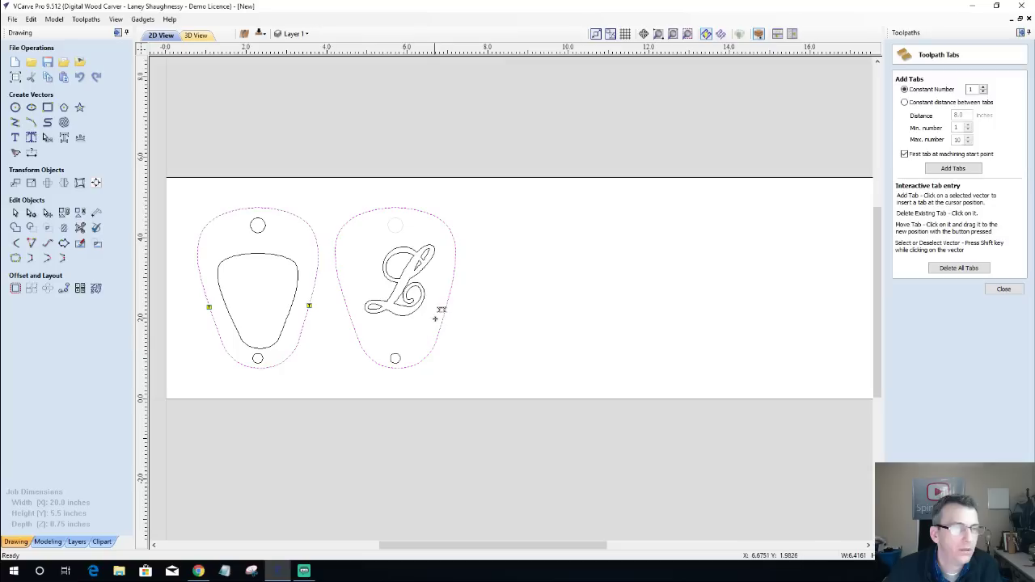
left_click(445, 306)
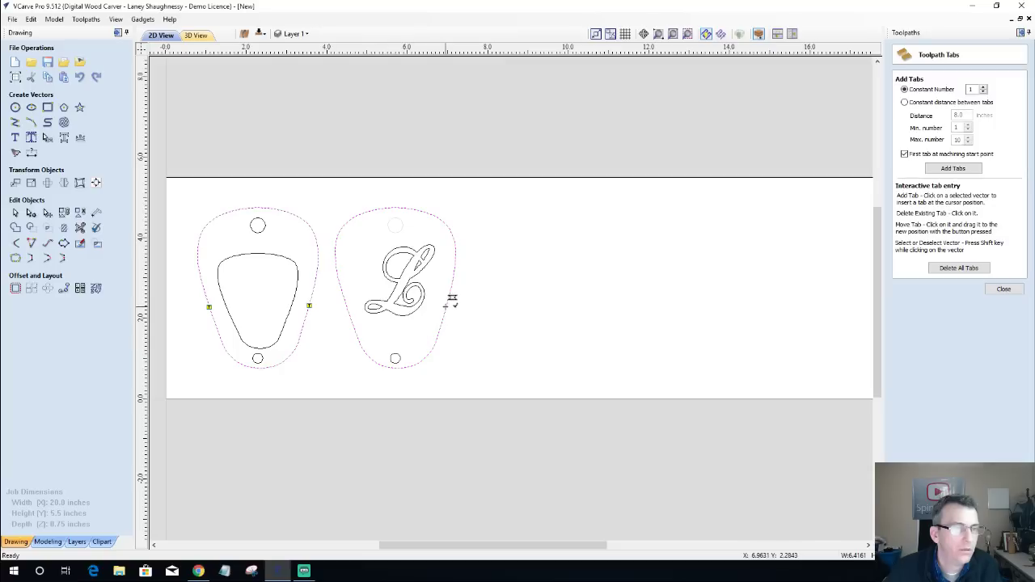
left_click(348, 313)
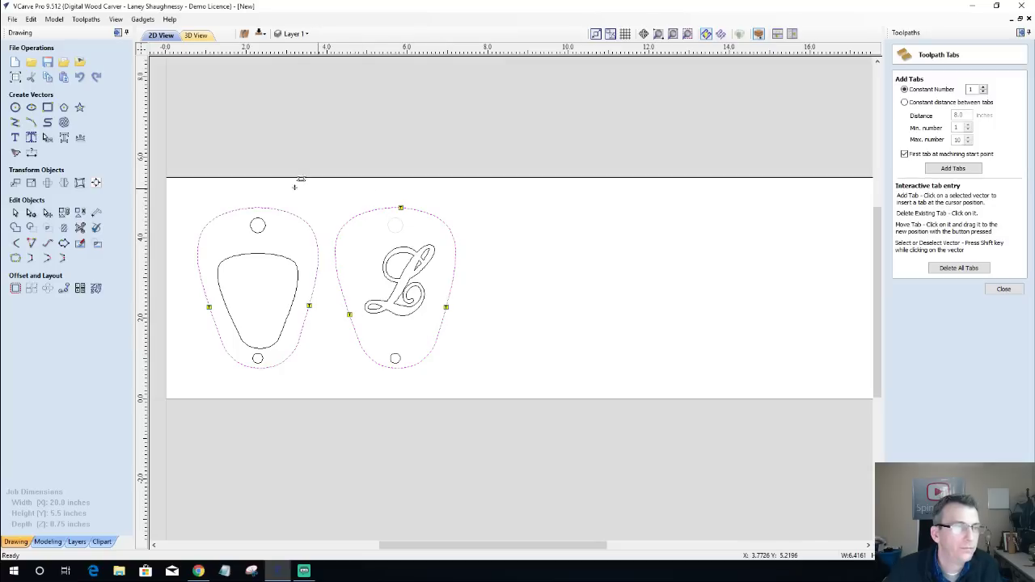
left_click(253, 206)
left_click(262, 368)
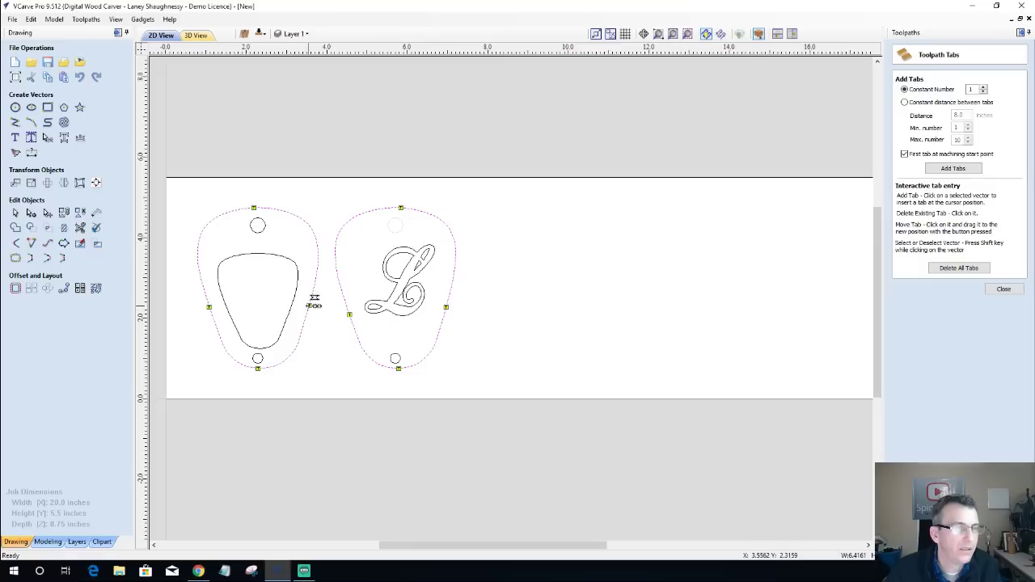
Move the side tabs of both picks higher and remove the right pick's top tab.
left_click_drag(315, 305, 317, 261)
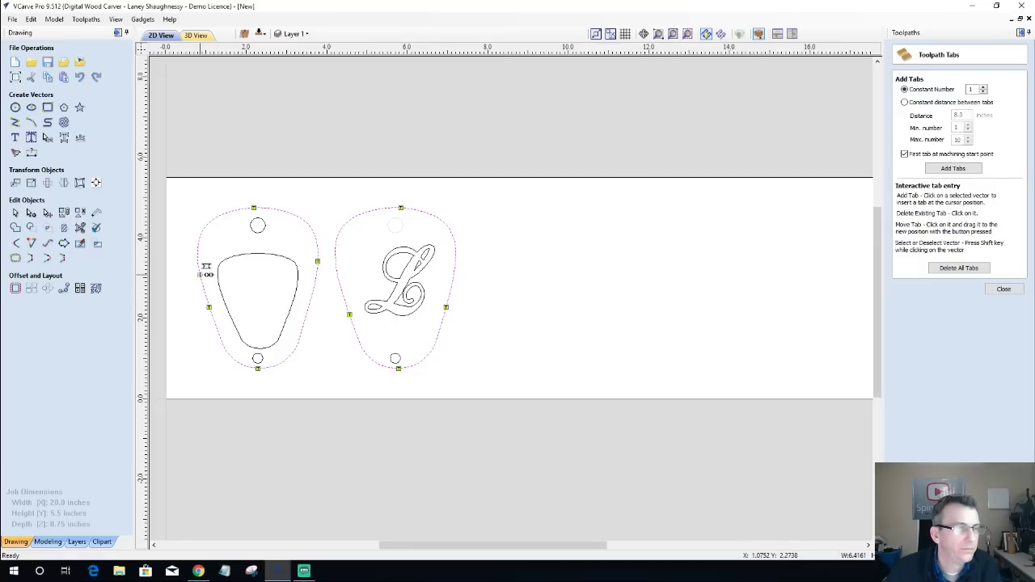
left_click_drag(206, 267, 199, 271)
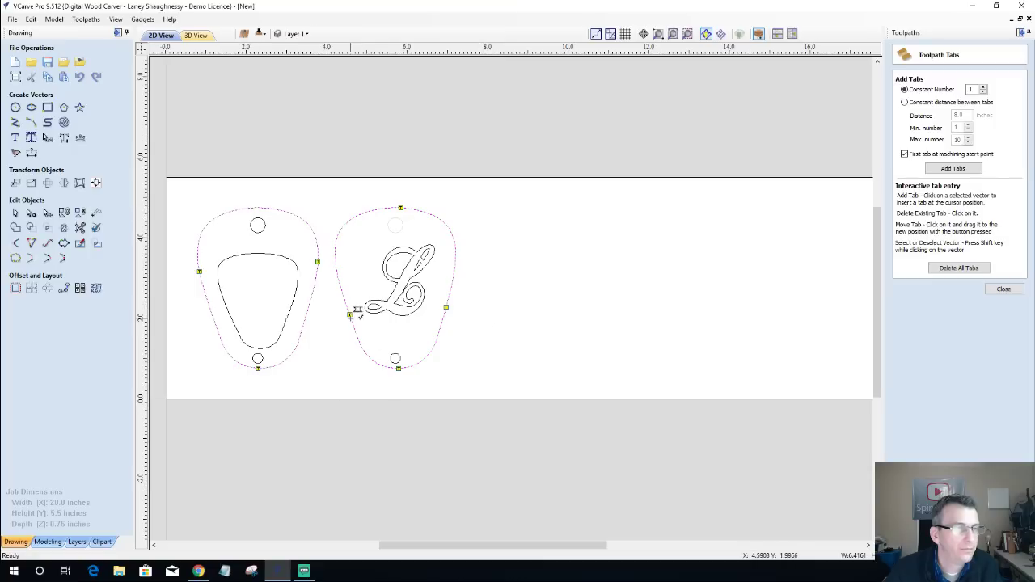
left_click(334, 261)
left_click(456, 261)
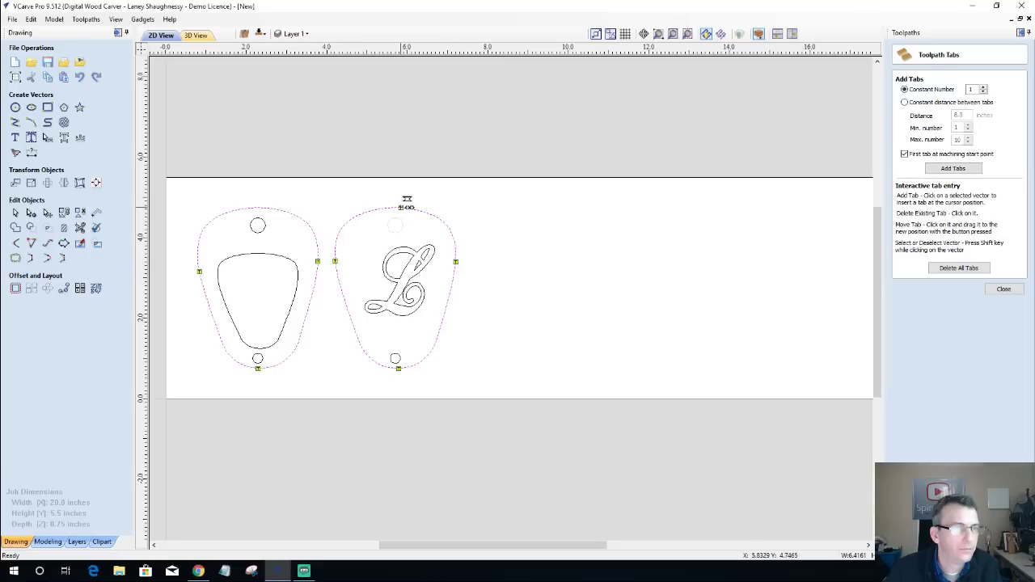
left_click(401, 207)
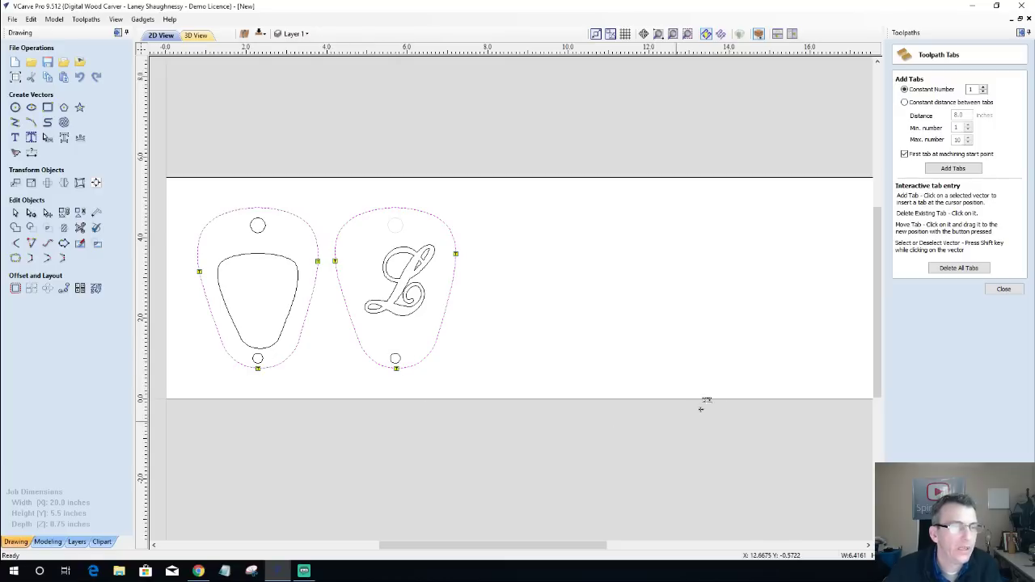
Calculate the Profile_TopSide_.25EM cut-out and re-preview all toolpaths on the maple board.
left_click(1003, 288)
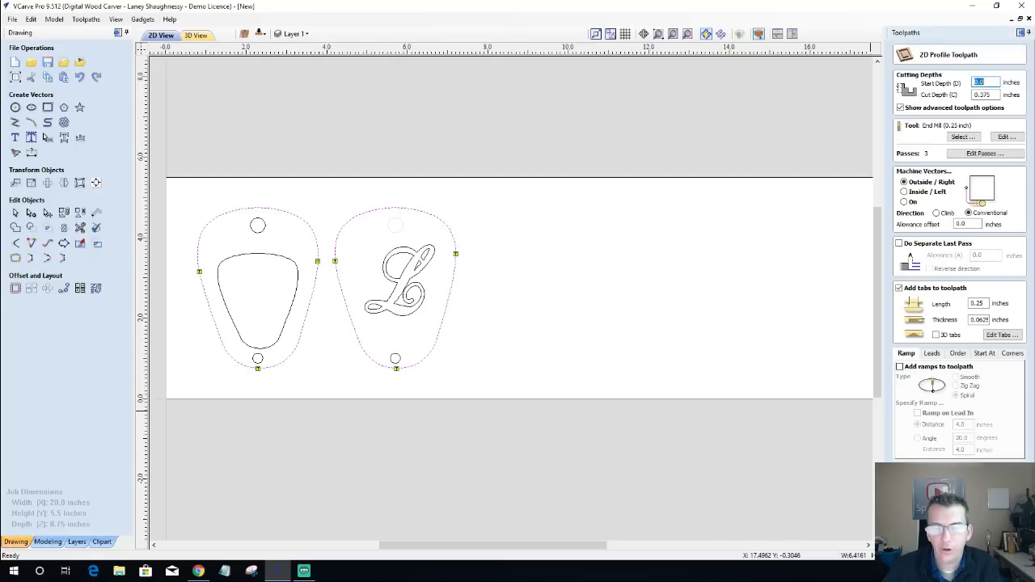
left_click(917, 526)
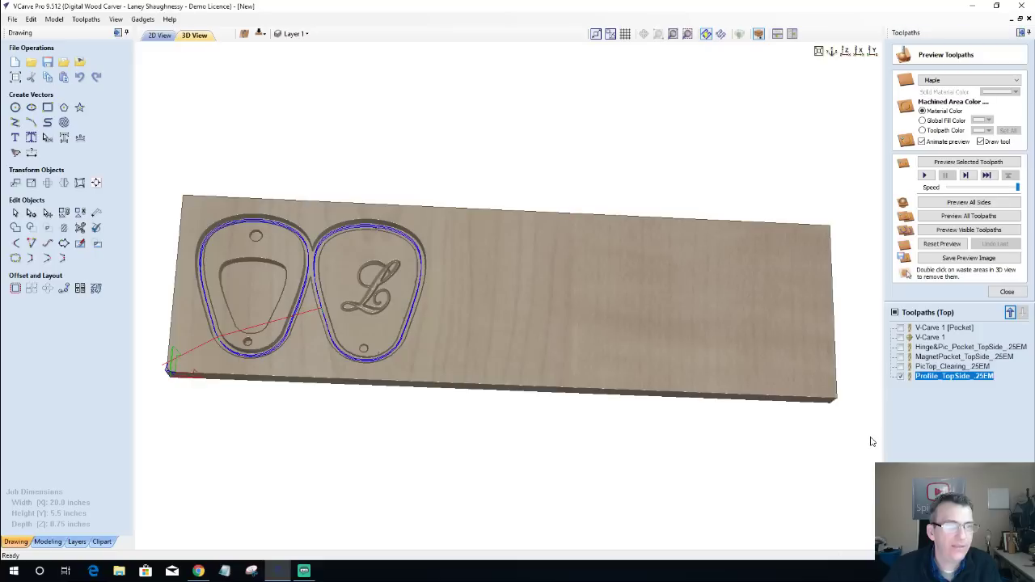
left_click(940, 245)
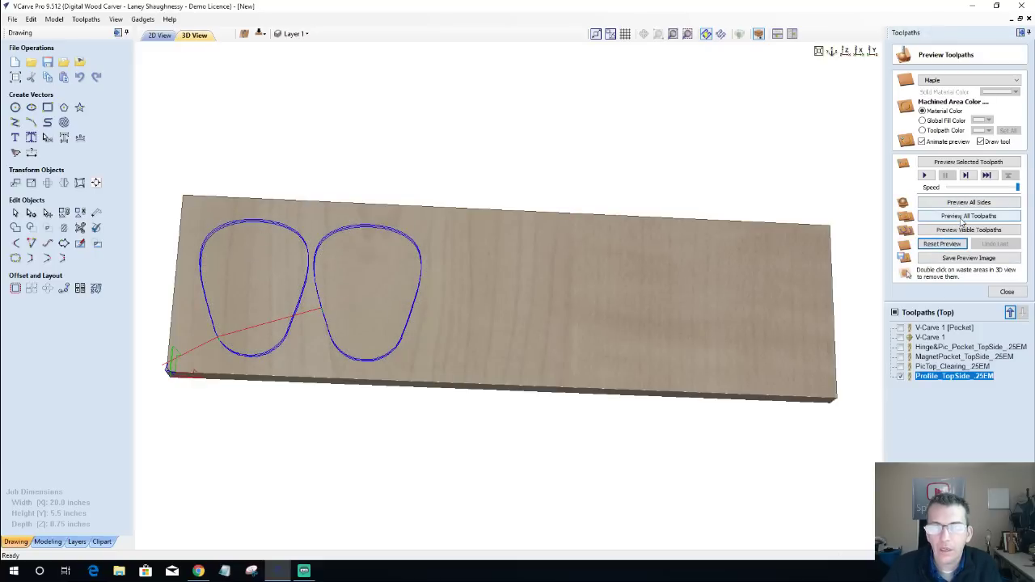
left_click(962, 217)
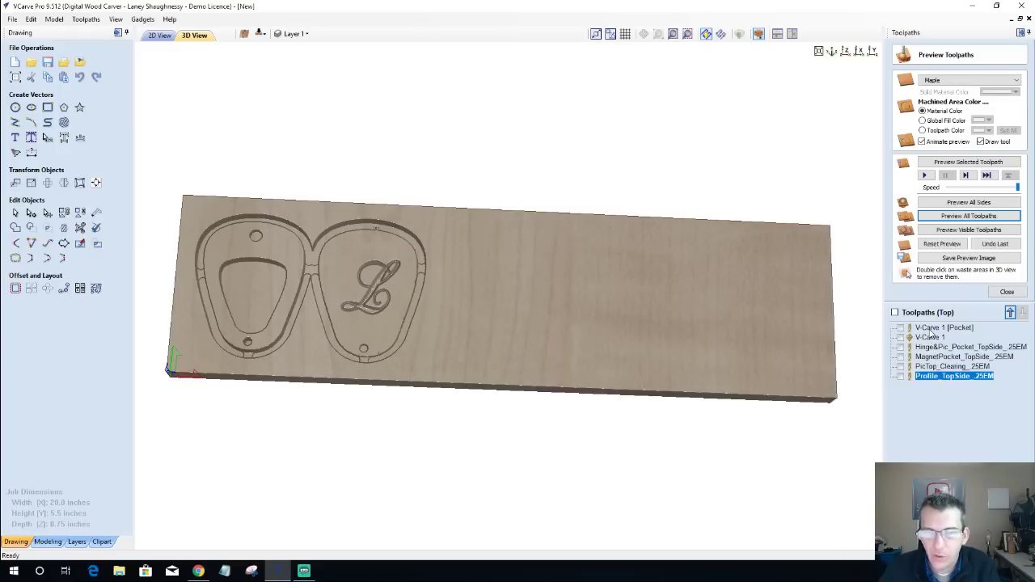
left_click(974, 328)
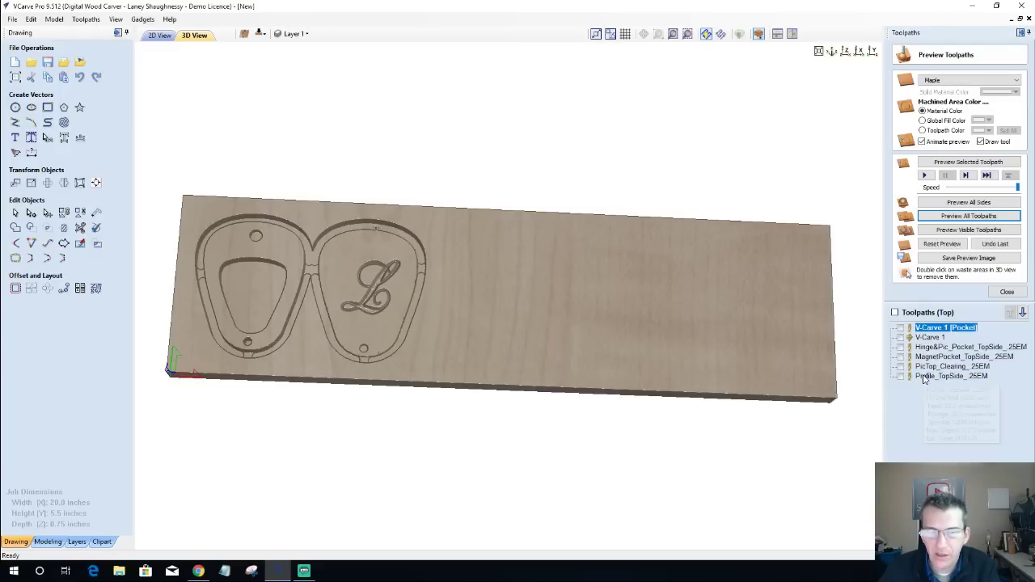
Move PicTop_Clearing_.25EM to first and Hinge&Pic_Pocket_TopSide_.25EM to second in the toolpath order.
mouse_move(924, 381)
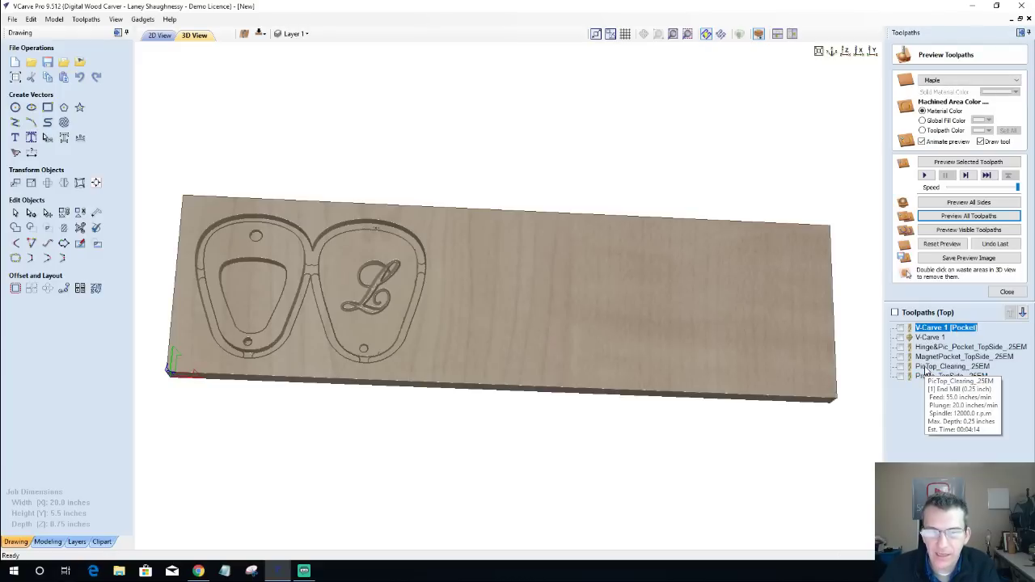
left_click(930, 368)
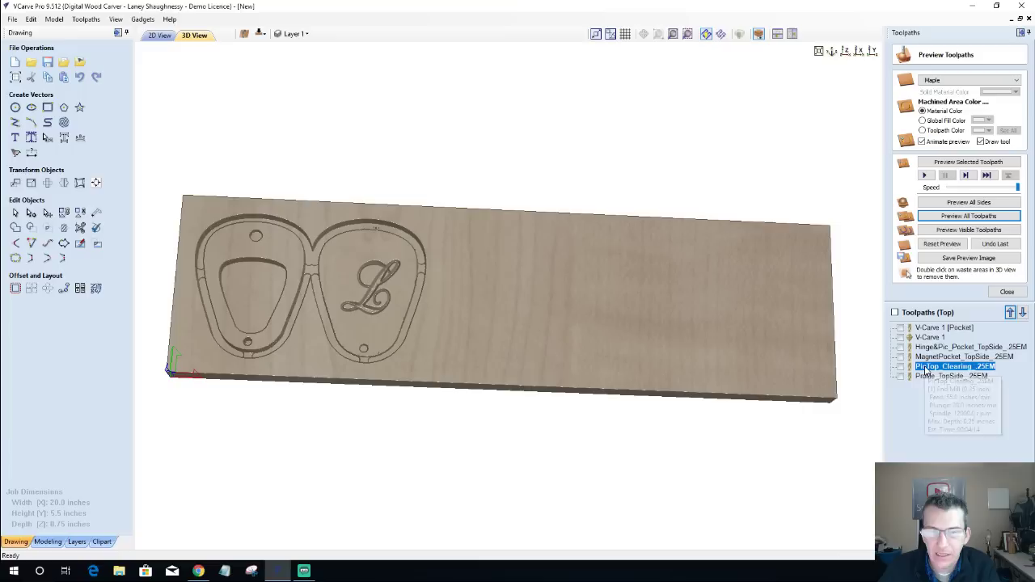
left_click(1010, 313)
left_click(1009, 314)
left_click(1010, 314)
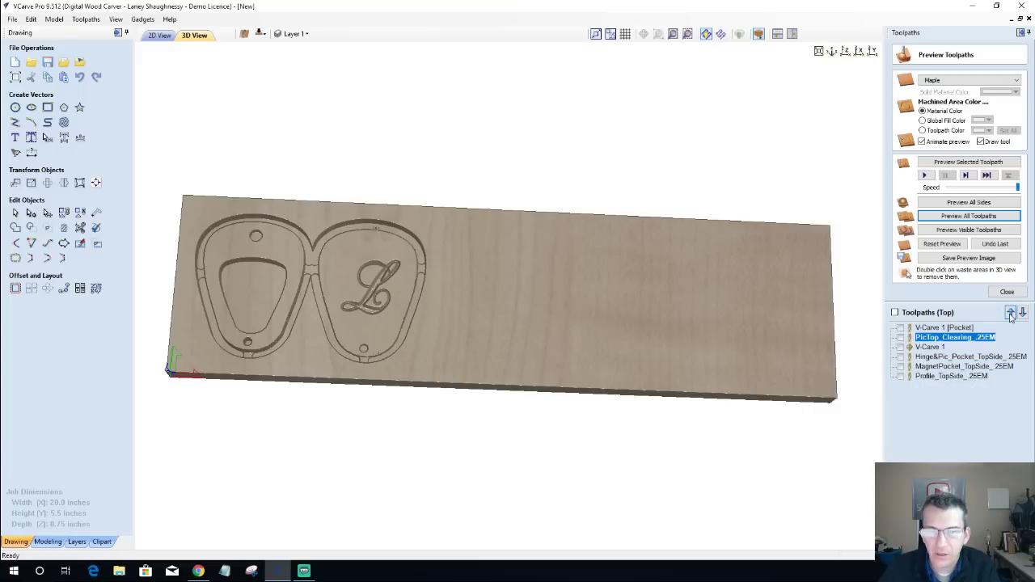
left_click(1009, 313)
left_click(925, 338)
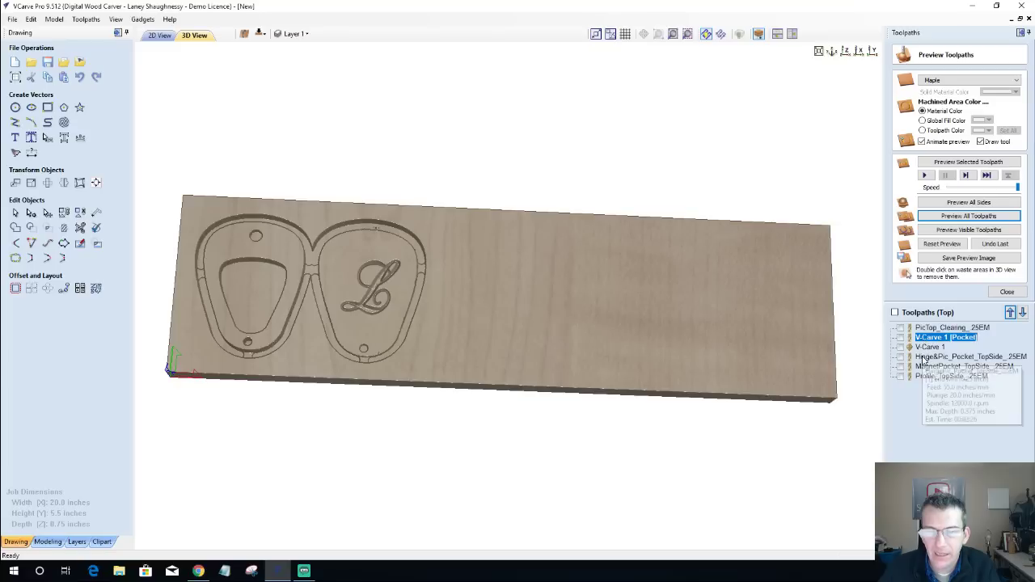
left_click(924, 358)
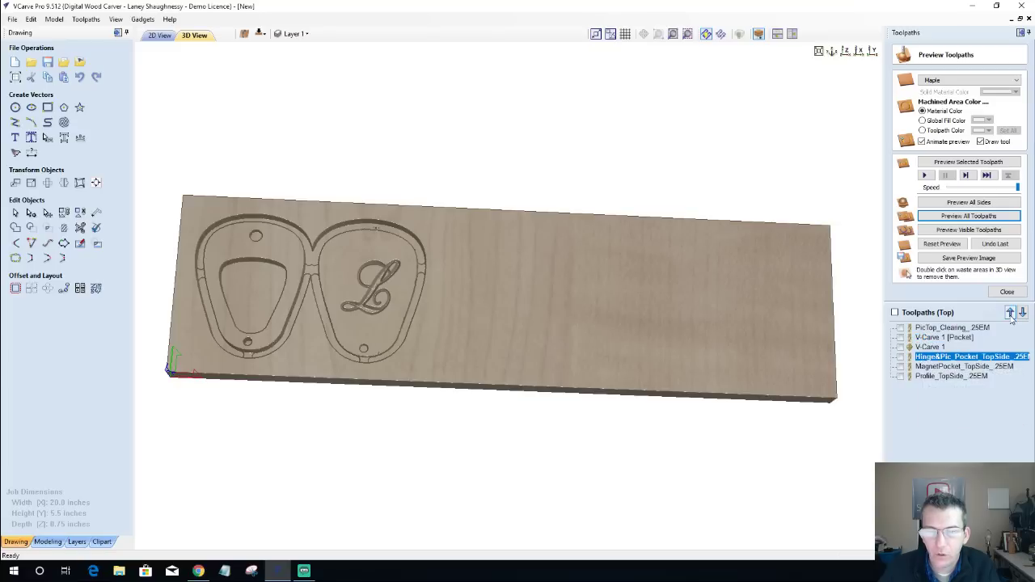
left_click(1010, 314)
left_click(1009, 314)
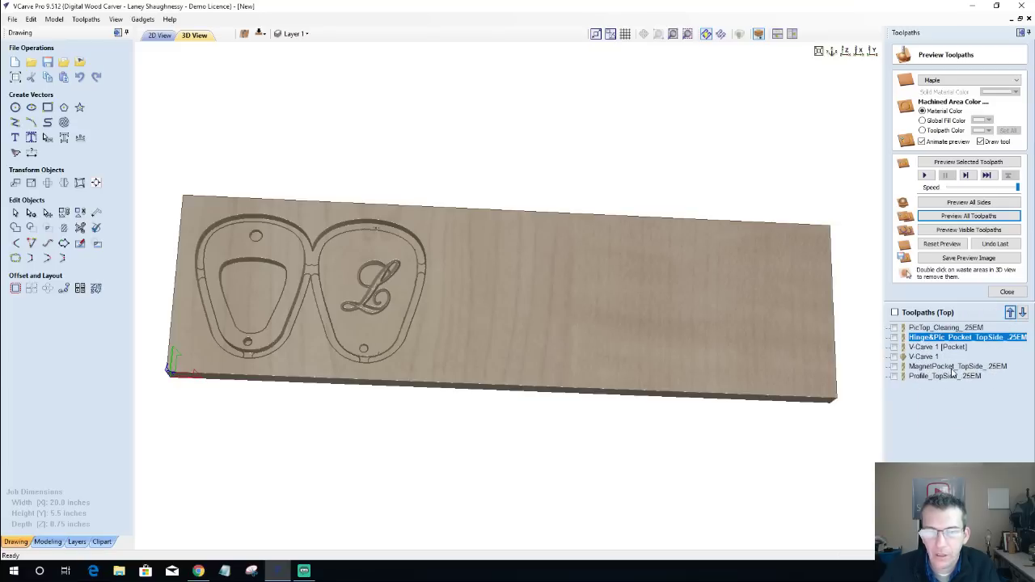
Make MagnetPocket_TopSide_.25EM run third and move V-Carve 1 to the end.
left_click(954, 367)
left_click(1011, 313)
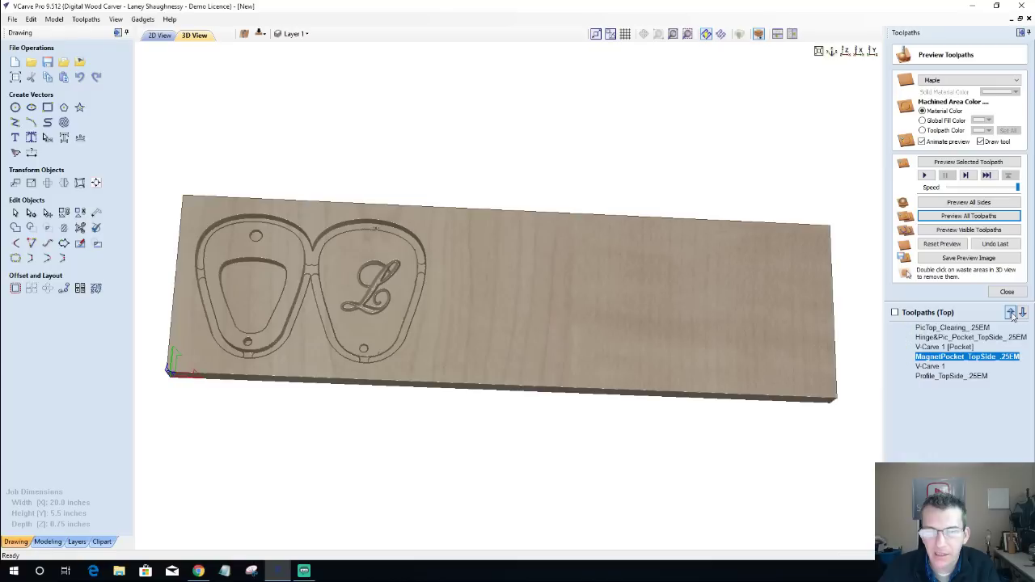
left_click(1010, 313)
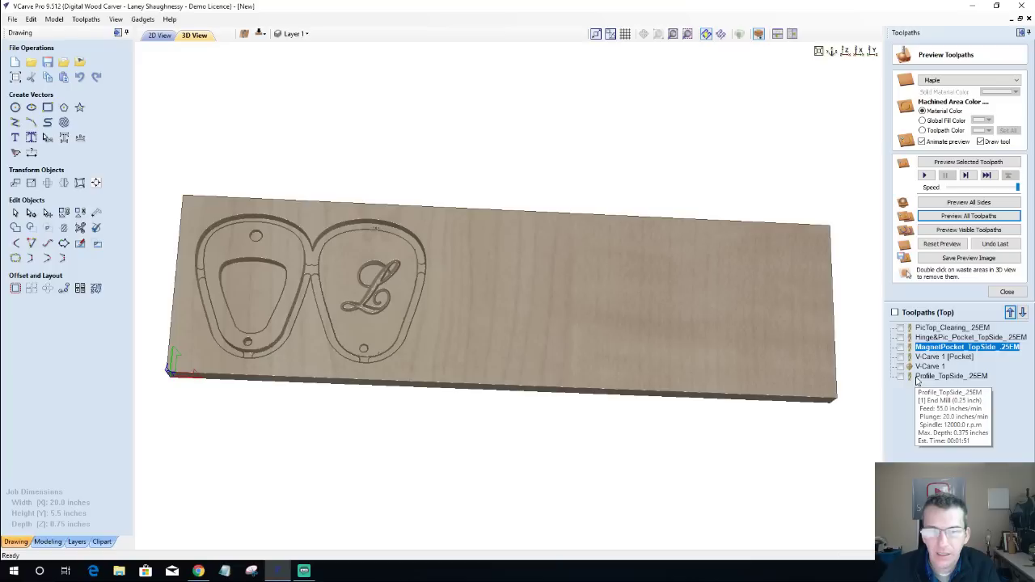
left_click(921, 367)
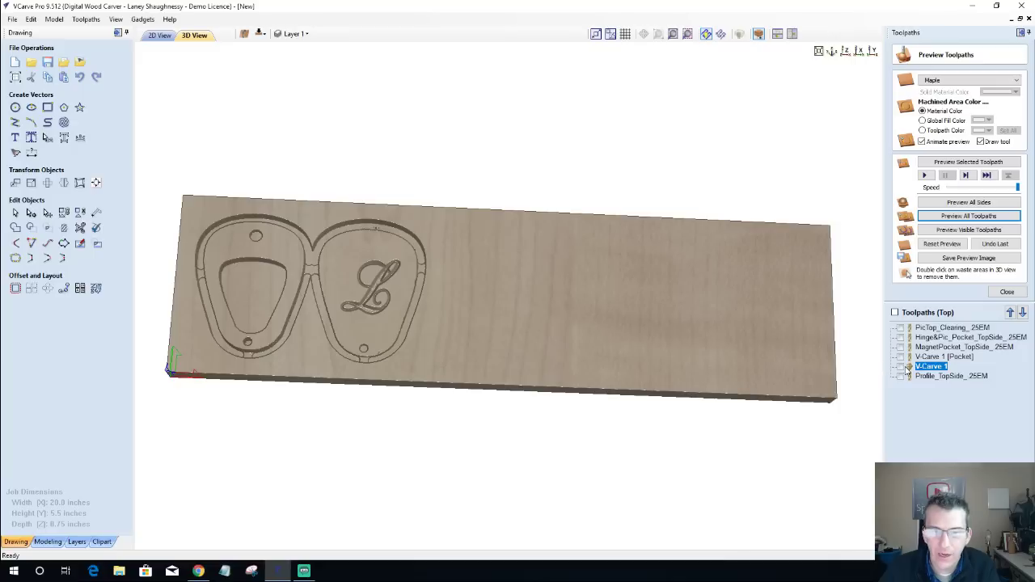
left_click(1021, 315)
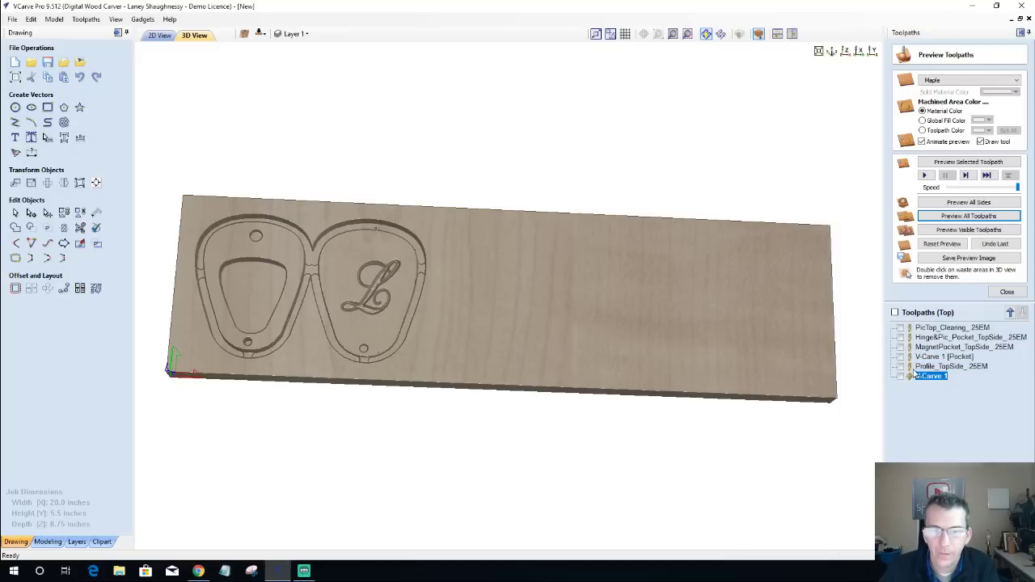
left_click(908, 368)
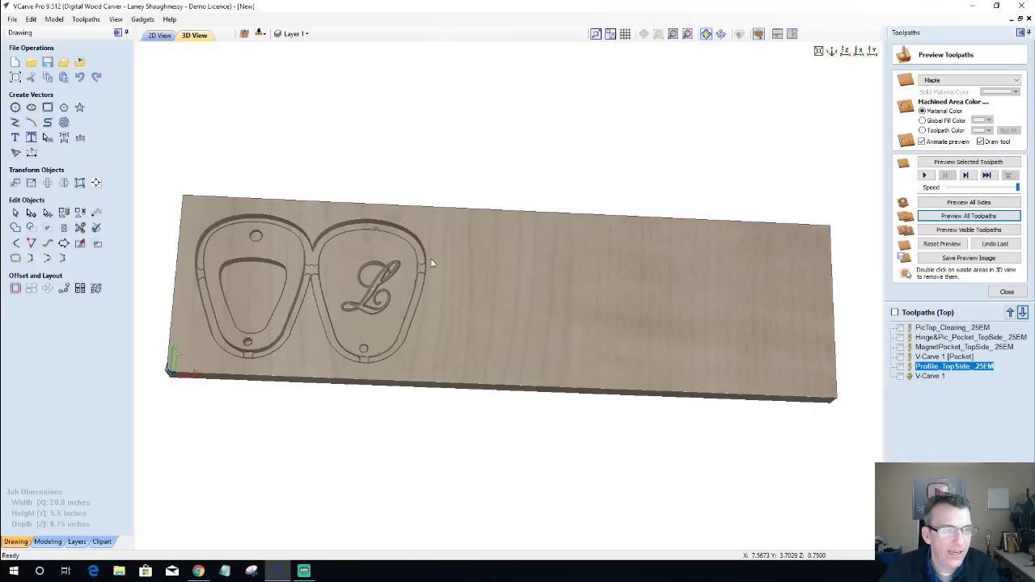
Inspect the carved board preview from several angles, then go back to the 2D drawing.
left_click_drag(440, 303, 428, 212)
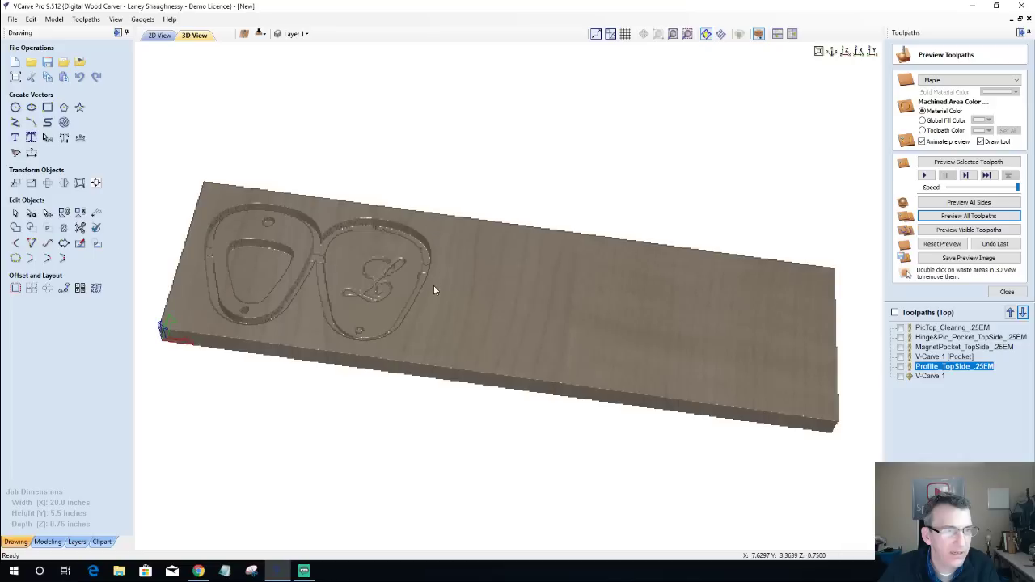
key("1")
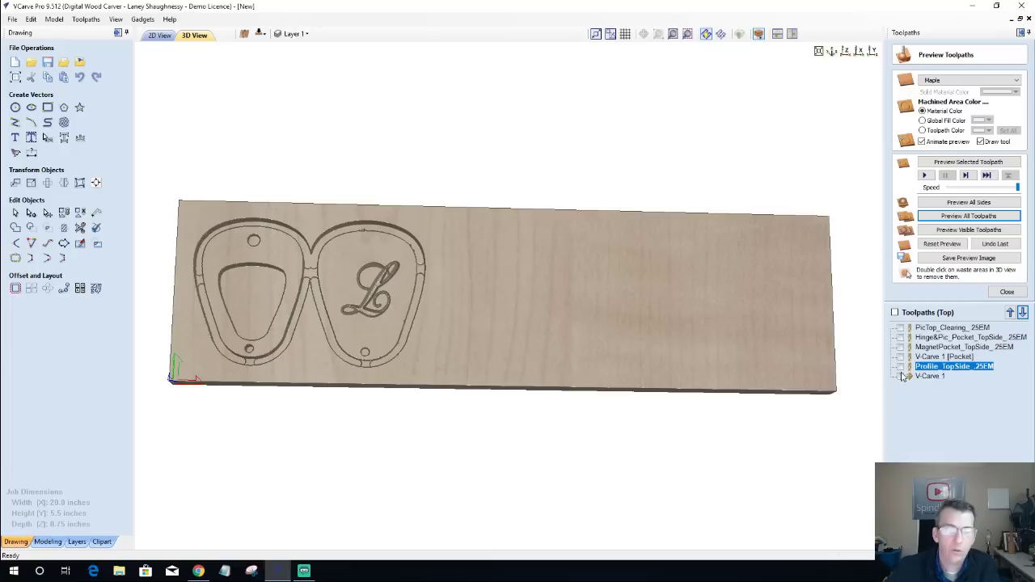
mouse_move(970, 373)
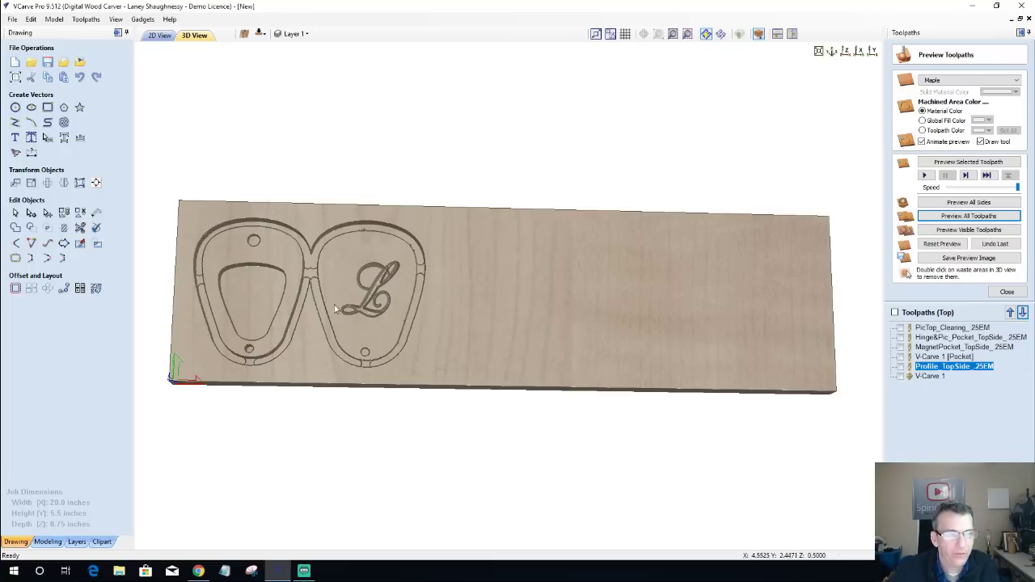
left_click(931, 376)
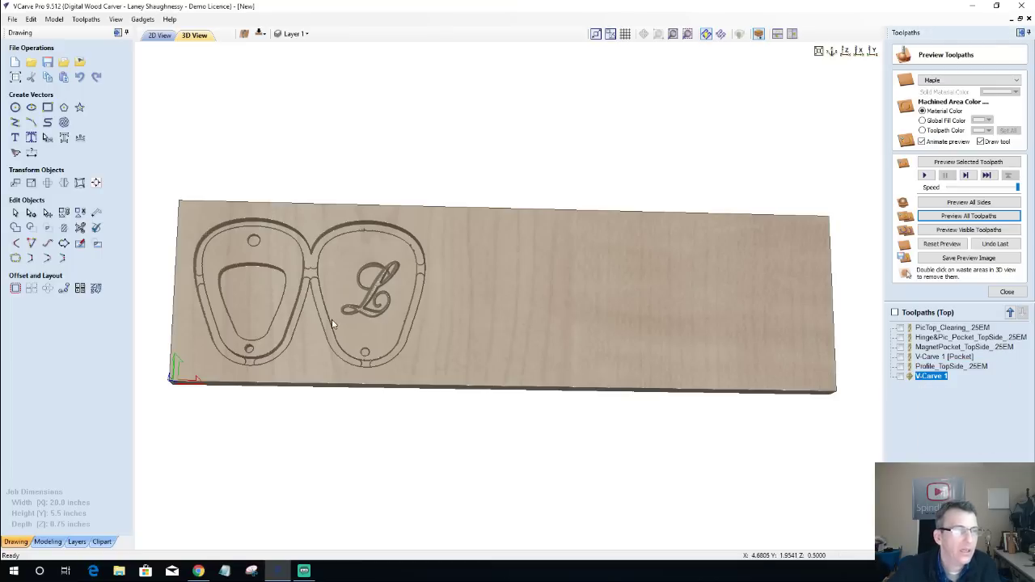
left_click_drag(335, 324, 320, 291)
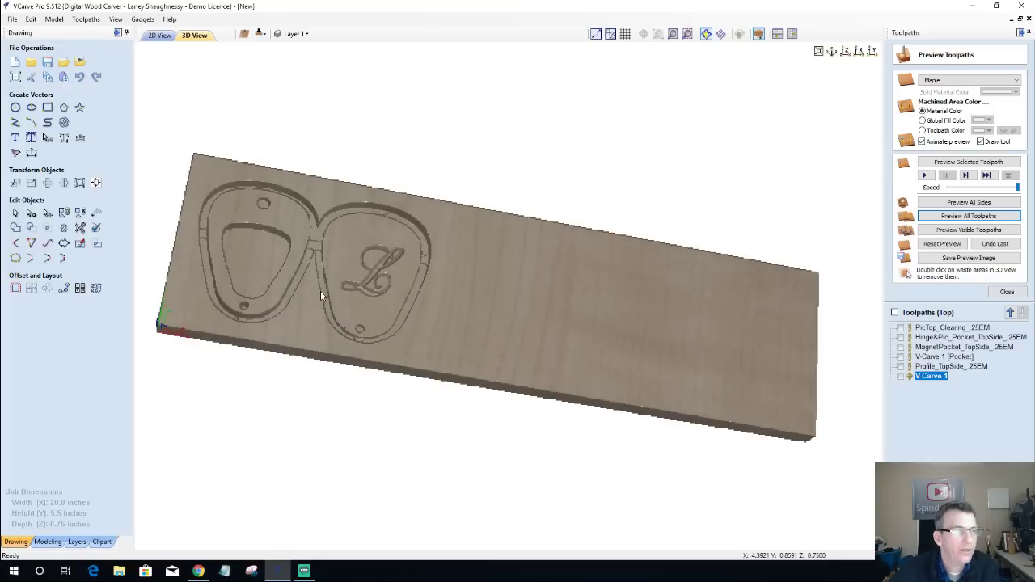
left_click(159, 35)
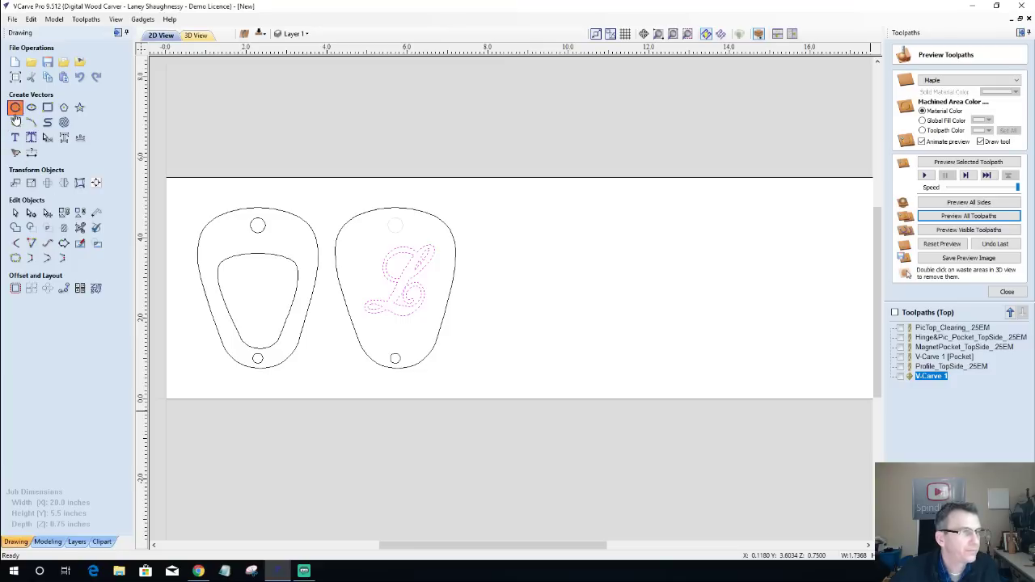
Draw 0.25-inch circles near the board's top-left and bottom-right corners.
left_click(14, 107)
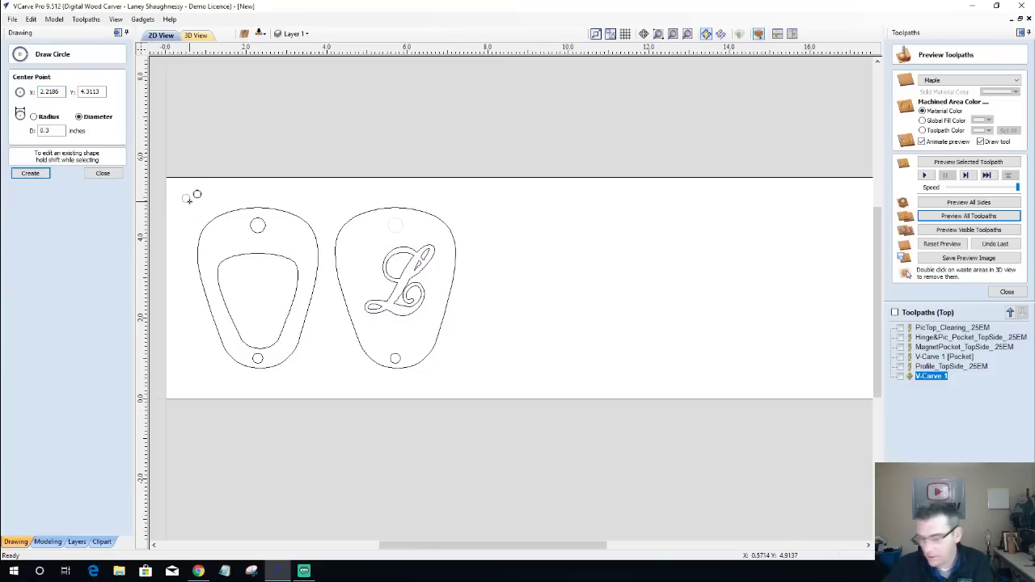
left_click_drag(184, 196, 188, 200)
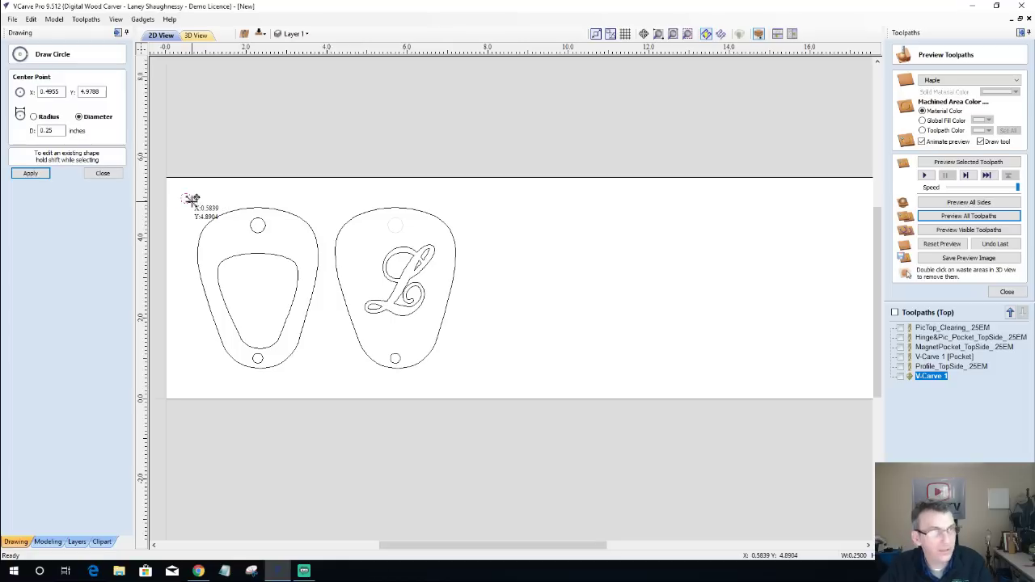
scroll(736, 354, "down", 2)
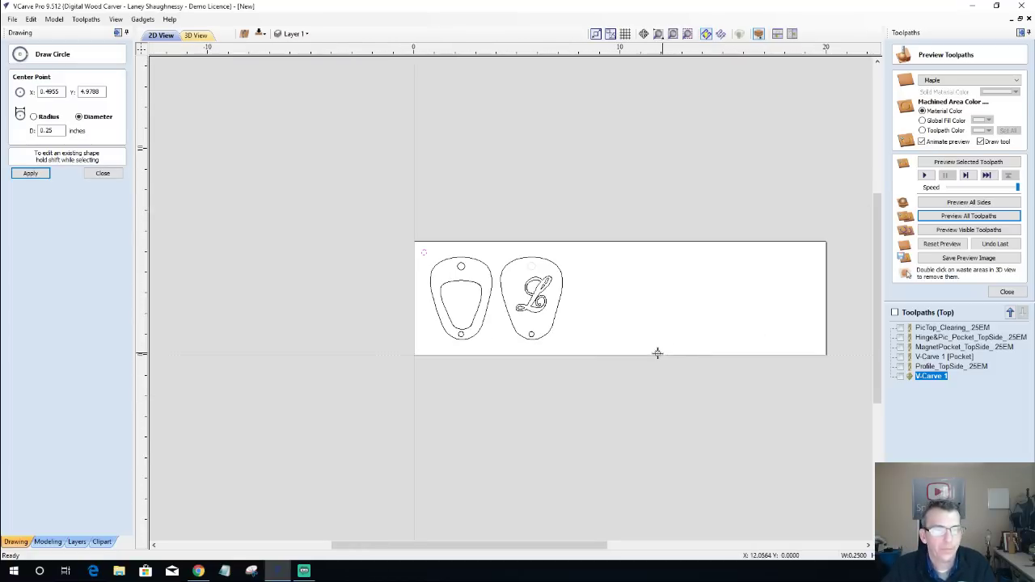
scroll(805, 353, "up", 2)
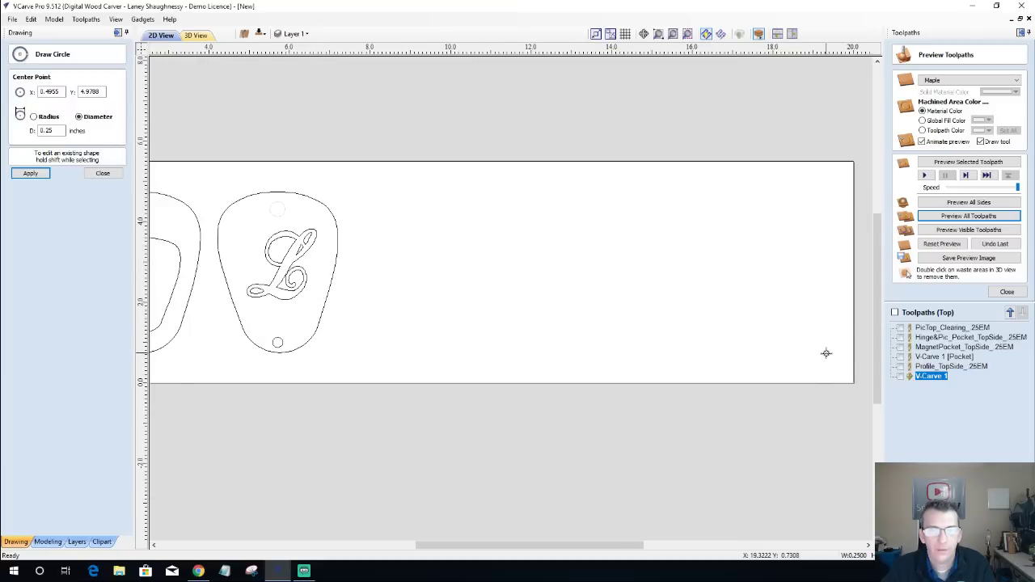
left_click_drag(826, 351, 830, 358)
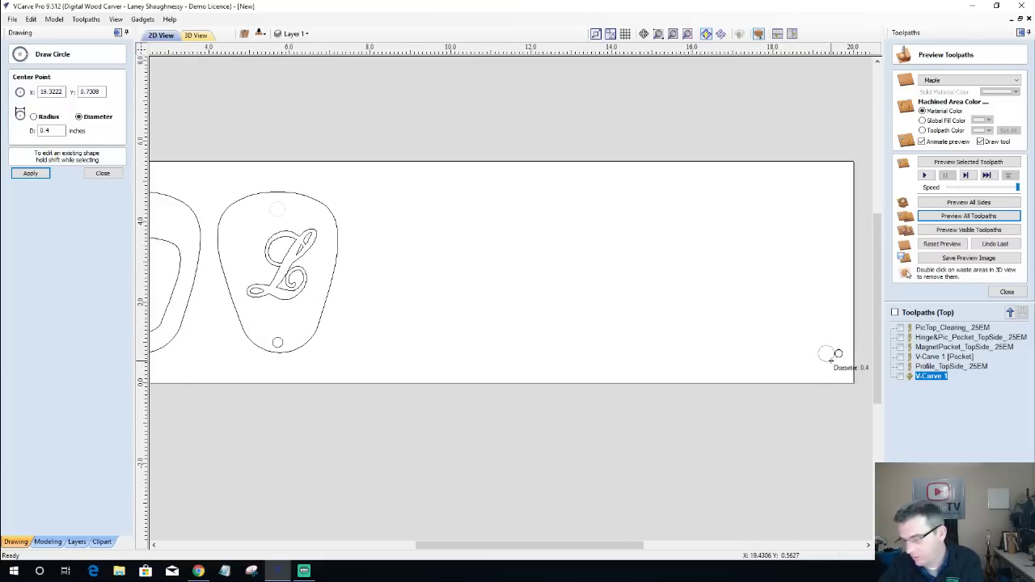
type(".25")
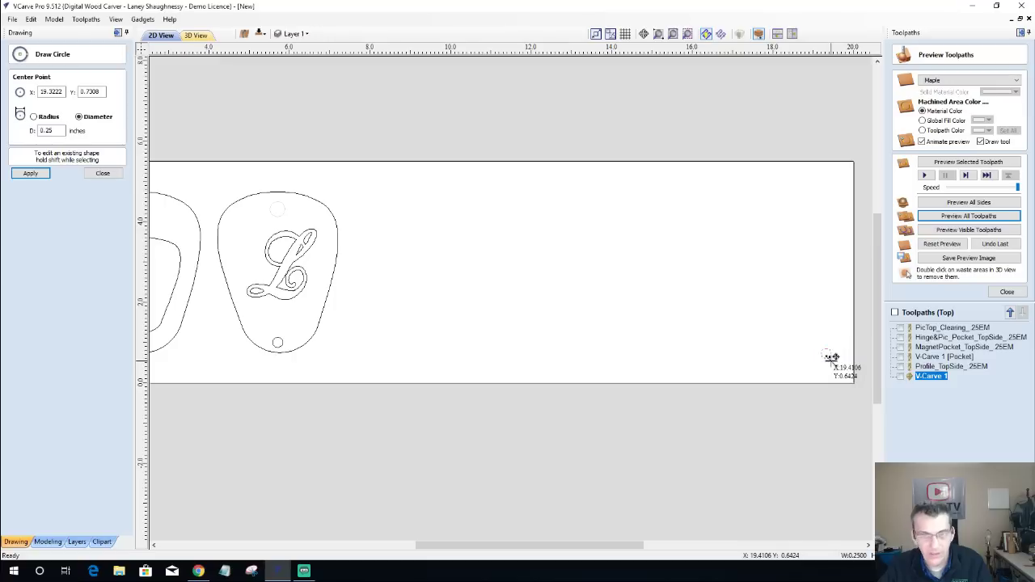
key("Return")
Place one more 0.25-inch circle and close the Draw Circle form.
scroll(446, 363, "down", 3)
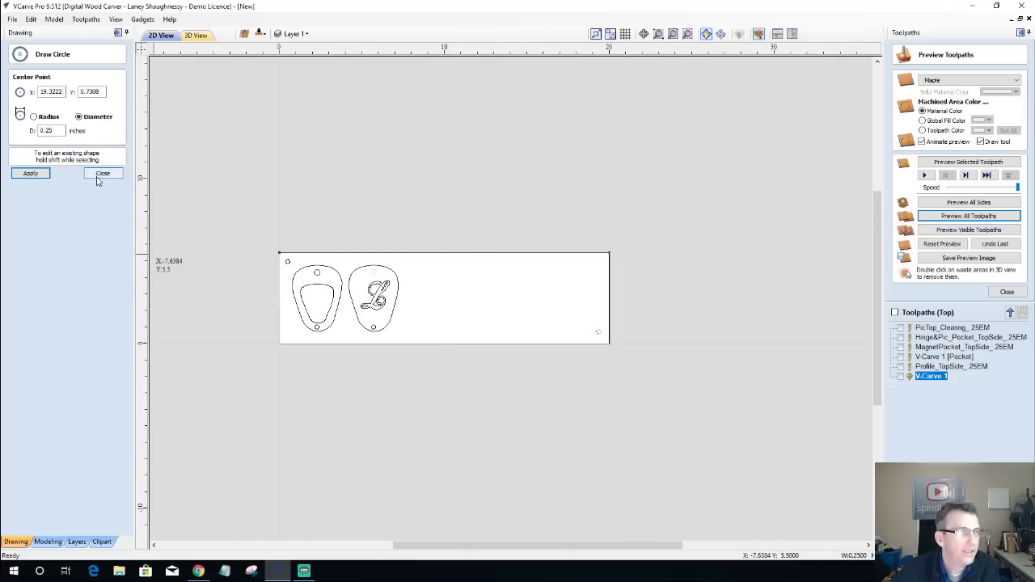
scroll(536, 324, "up", 1)
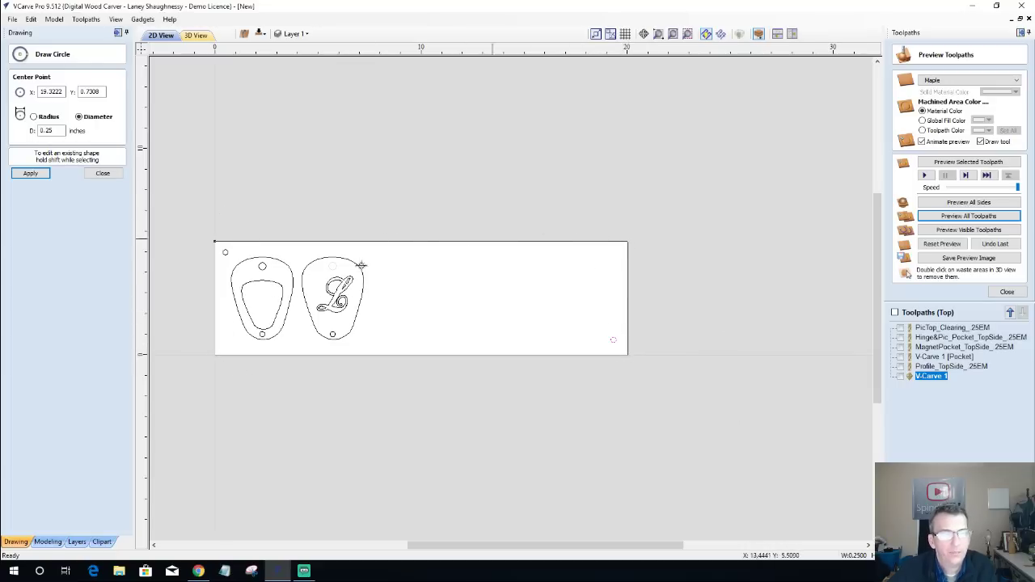
left_click(332, 265)
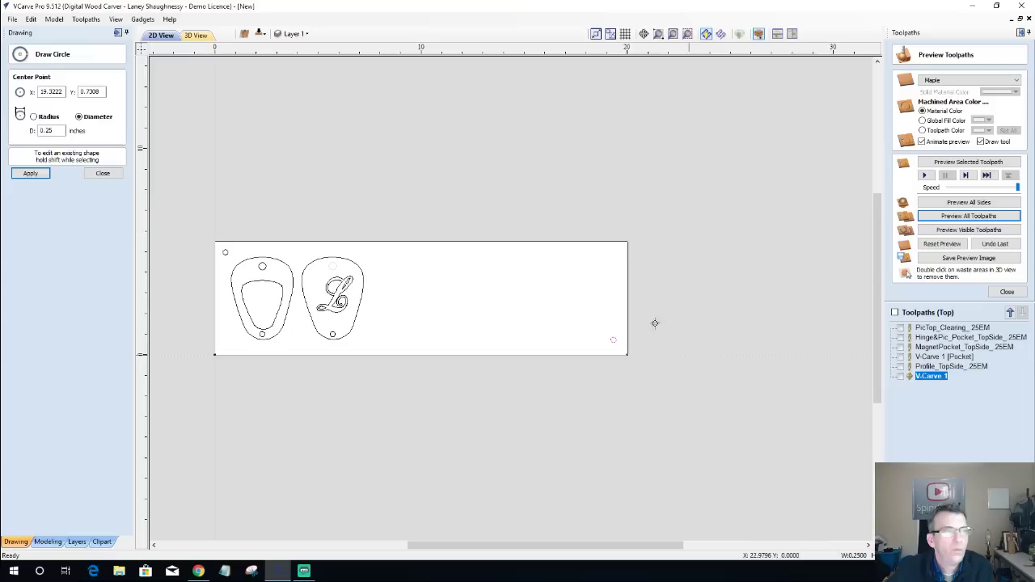
left_click(103, 174)
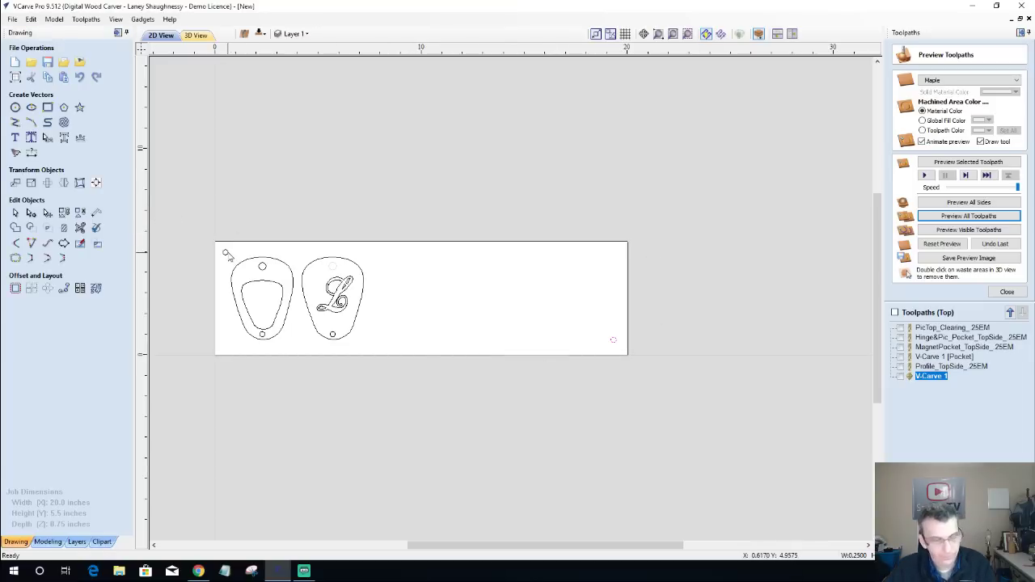
Add the top-left corner circle to the selection and close the toolpath preview.
left_click(225, 253, "shift")
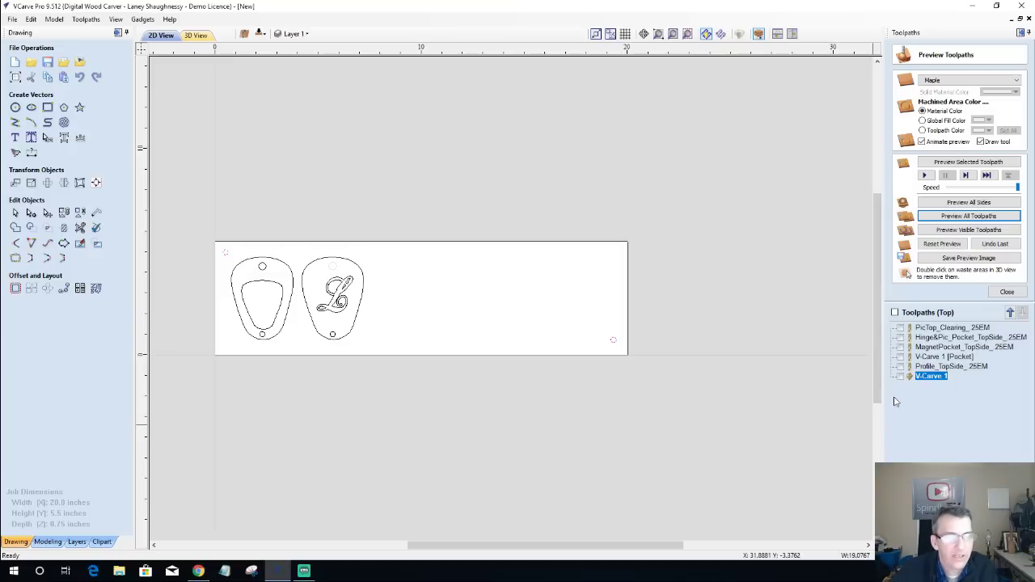
mouse_move(924, 382)
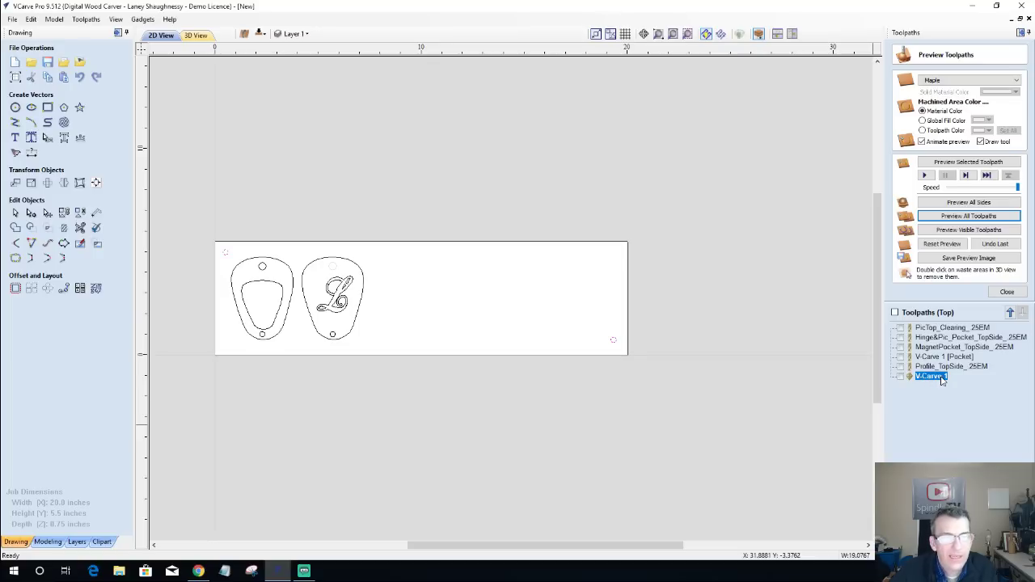
left_click(1006, 291)
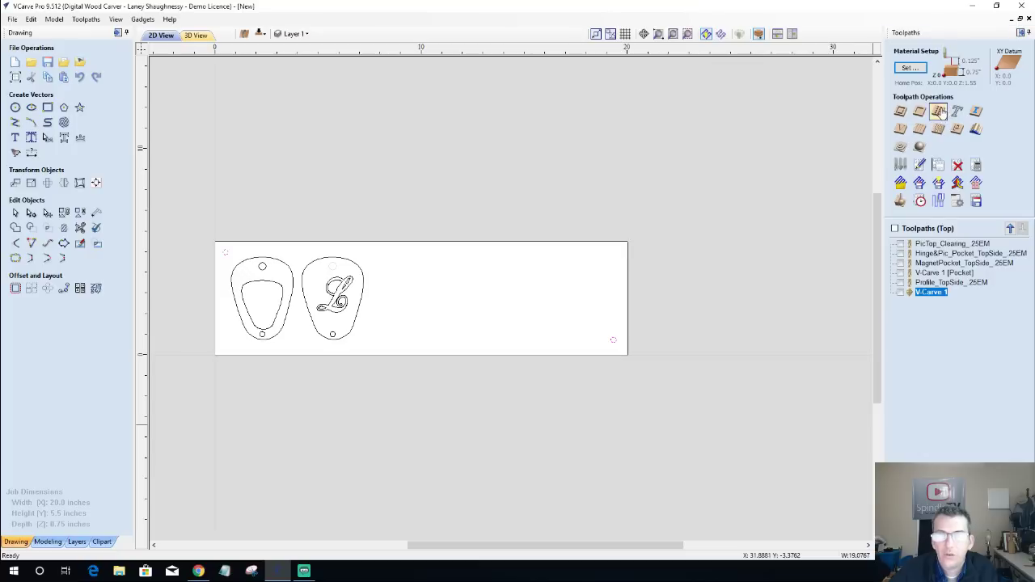
Create a .375-inch-deep drilling toolpath, retracting above start depth with no dwell, named TopofBoard_Alignment_.25EM.
left_click(948, 199)
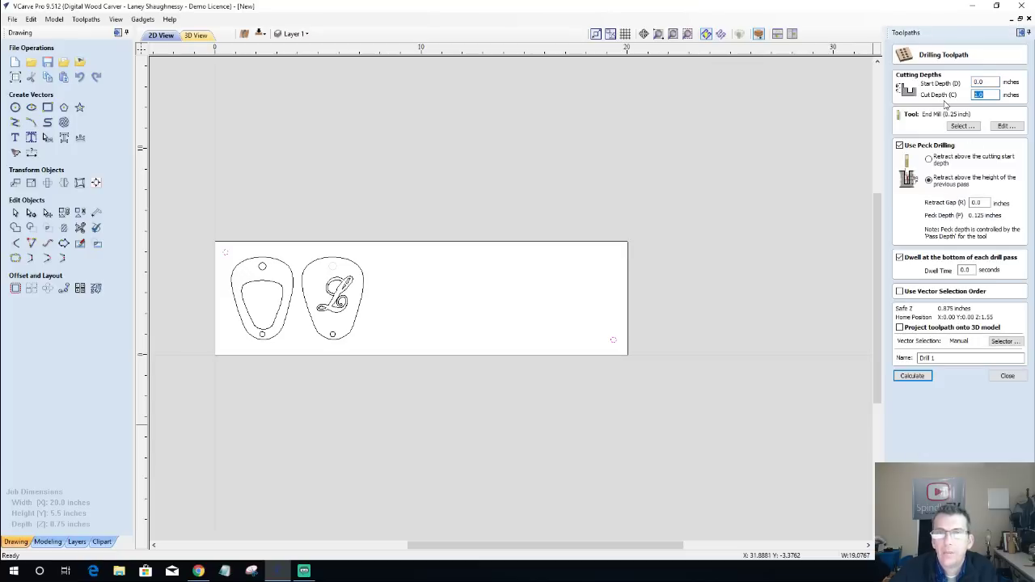
type(".375")
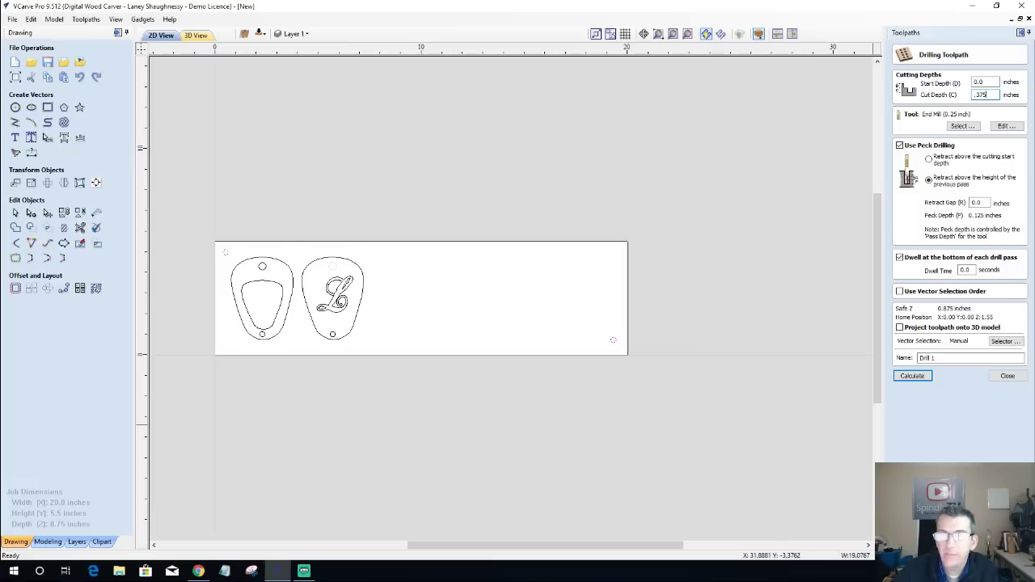
left_click(929, 159)
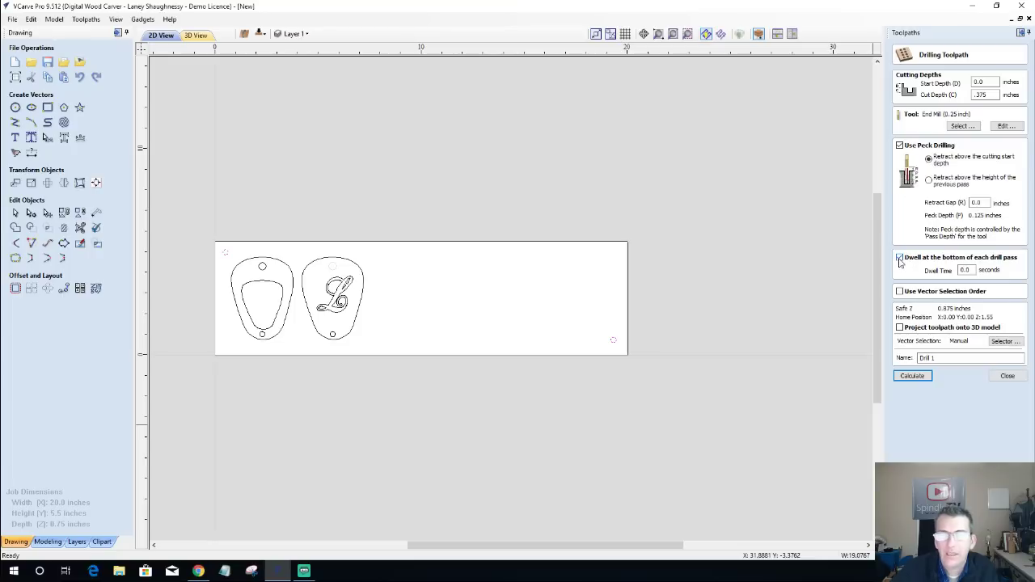
left_click(899, 258)
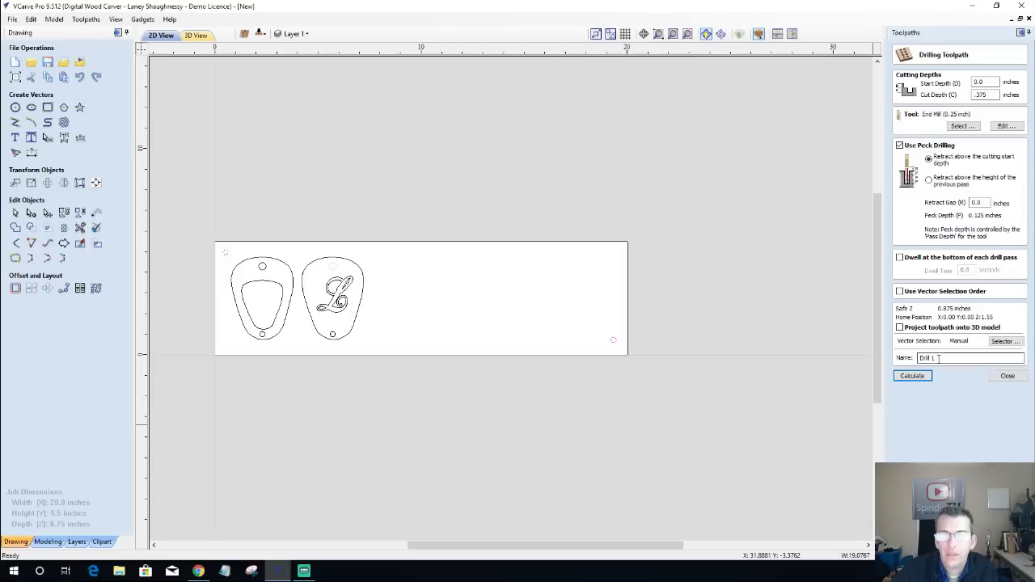
left_click_drag(942, 357, 839, 359)
type("TopofBoard_Alignment_.25EM")
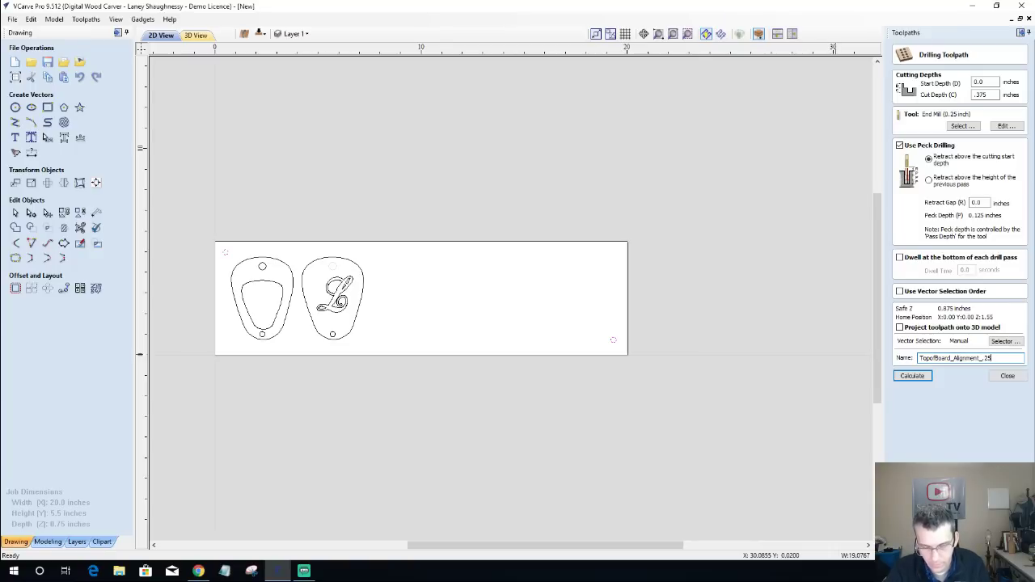
left_click(905, 377)
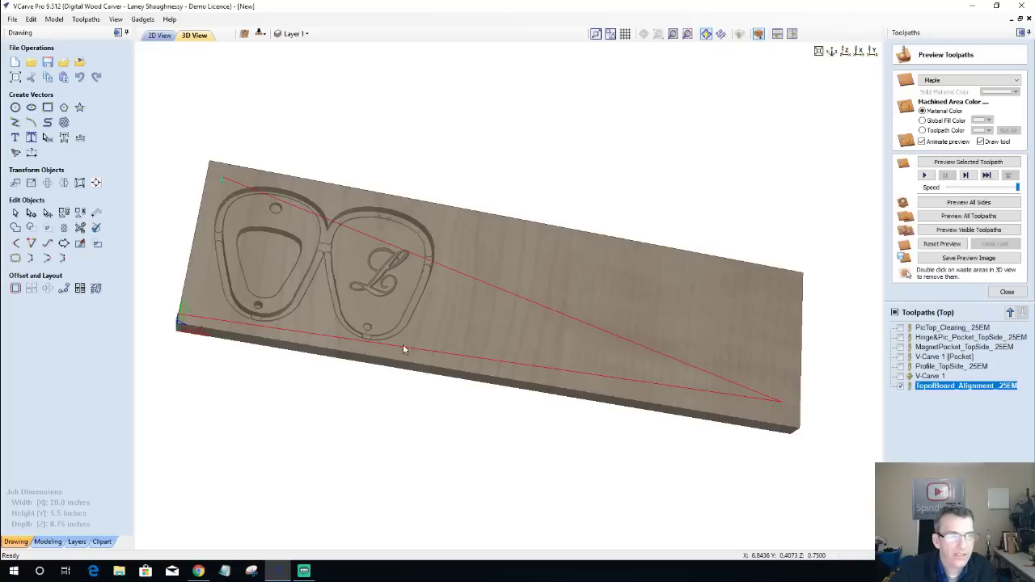
Preview the alignment drilling and move TopofBoard_Alignment_.25EM to the top of the toolpath list.
left_click(940, 162)
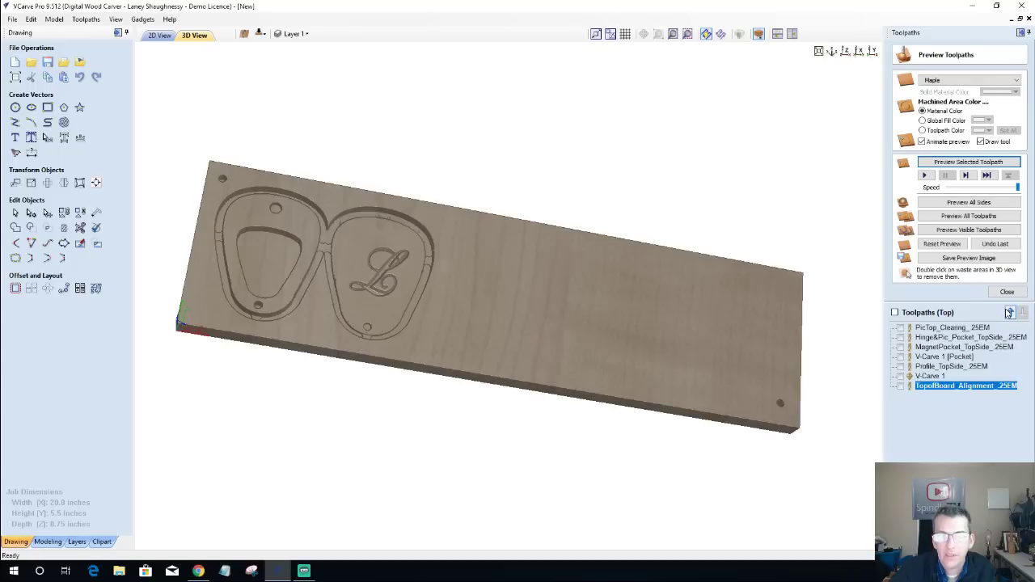
left_click(1009, 313)
left_click(1010, 313)
left_click(1010, 312)
left_click(1009, 312)
left_click(1009, 313)
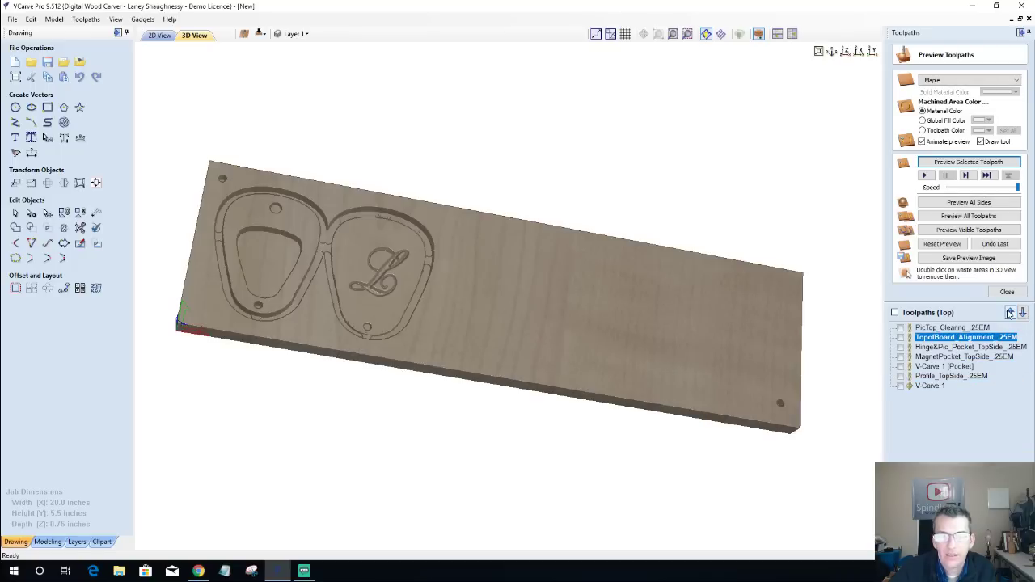
left_click(1009, 313)
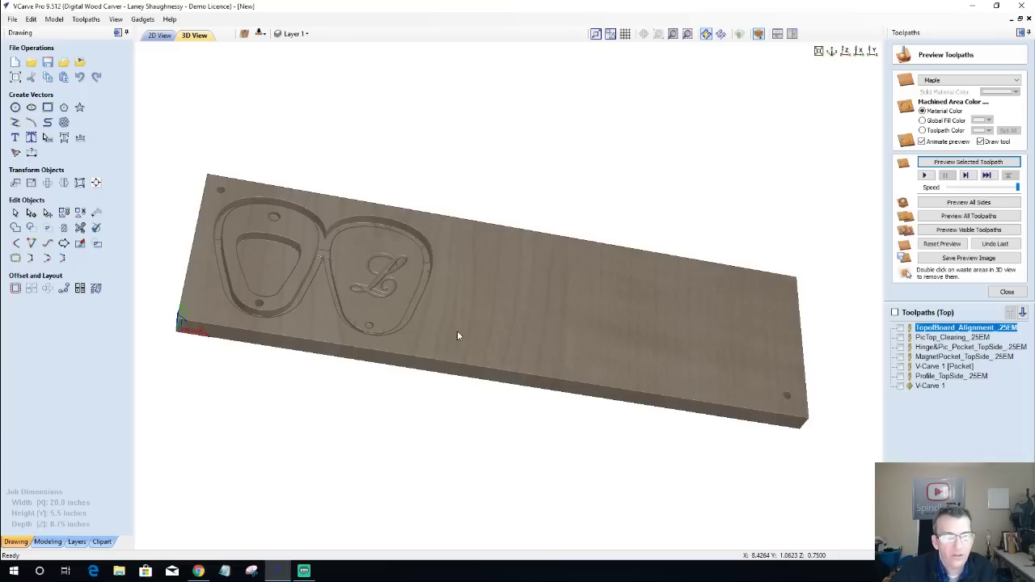
left_click_drag(457, 331, 471, 379)
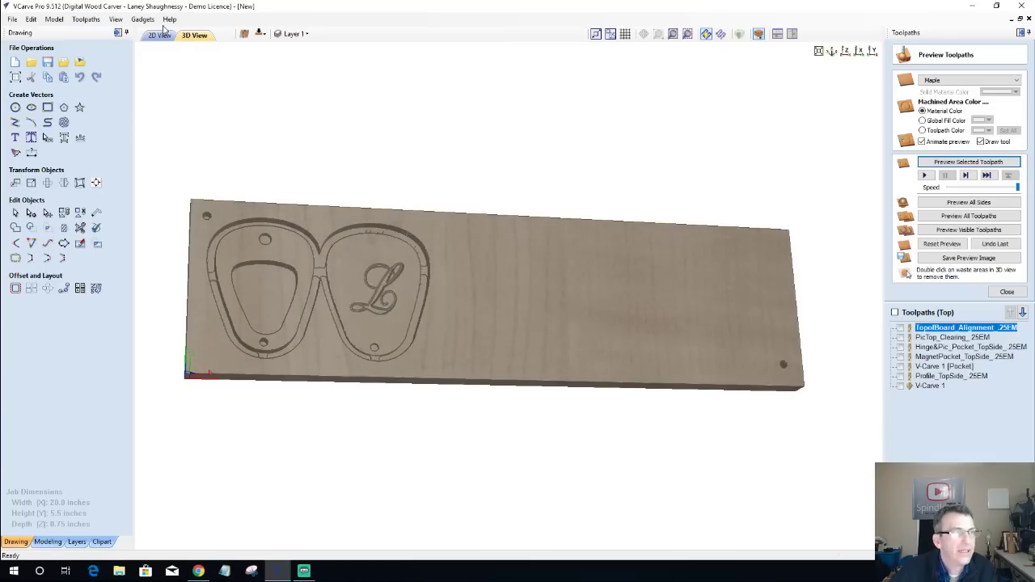
Switch back to the flat 2D drawing view of the board.
left_click(159, 34)
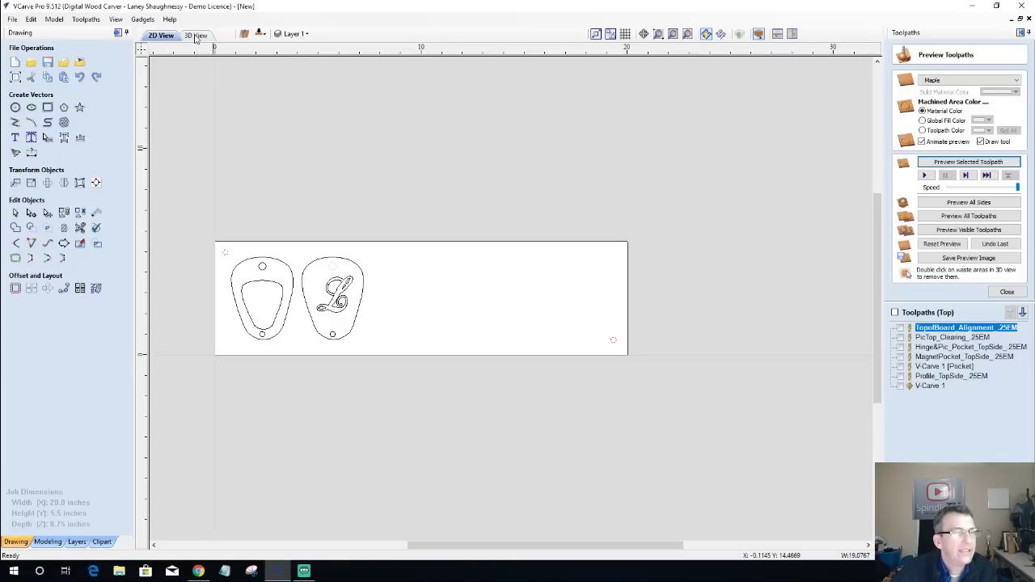
scroll(421, 321, "up", 2)
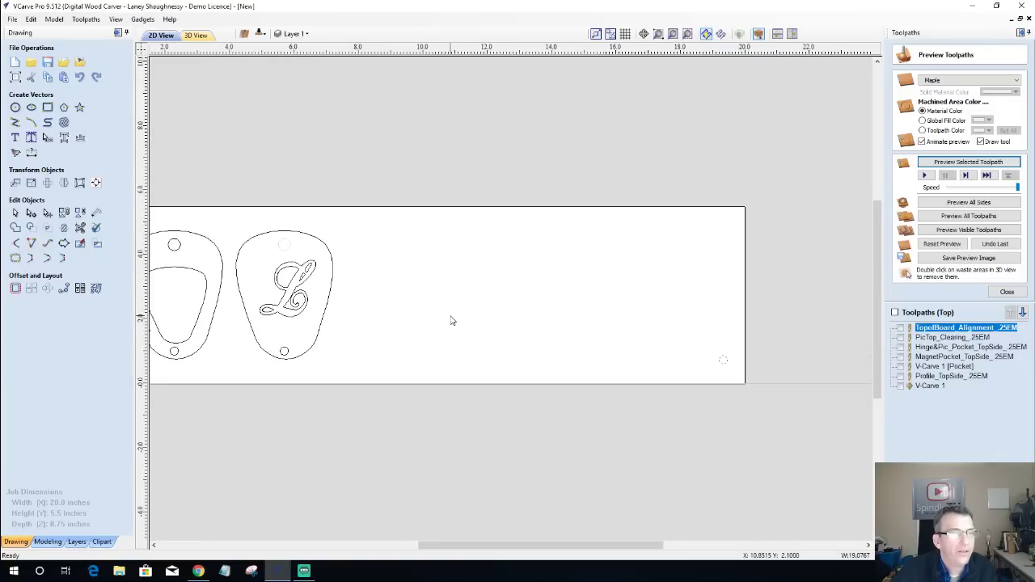
scroll(474, 337, "down", 1)
scroll(420, 363, "up", 1)
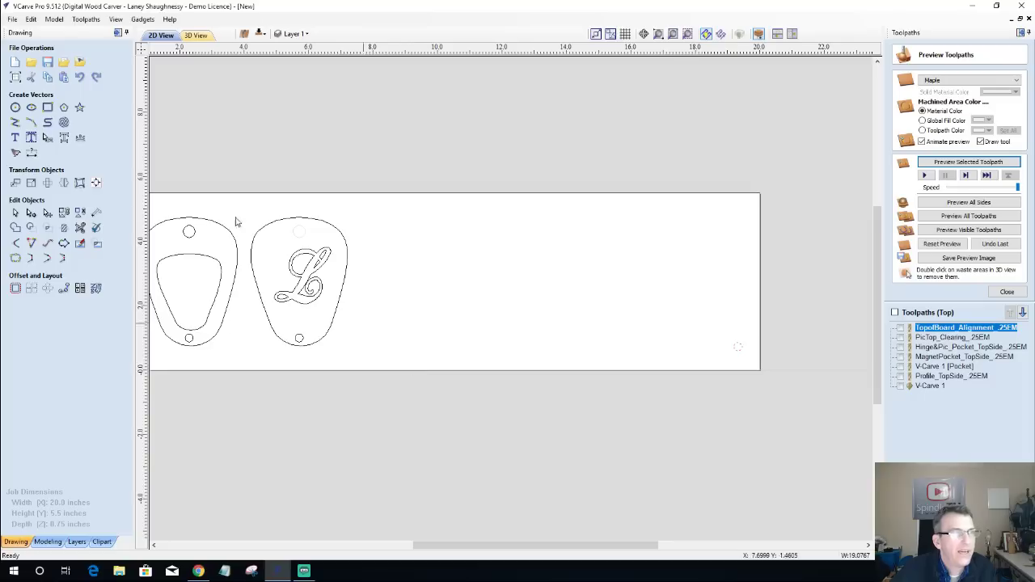
Draw a rectangle in the board's empty right area, nudge it up, and stretch its bottom edge down.
left_click(47, 107)
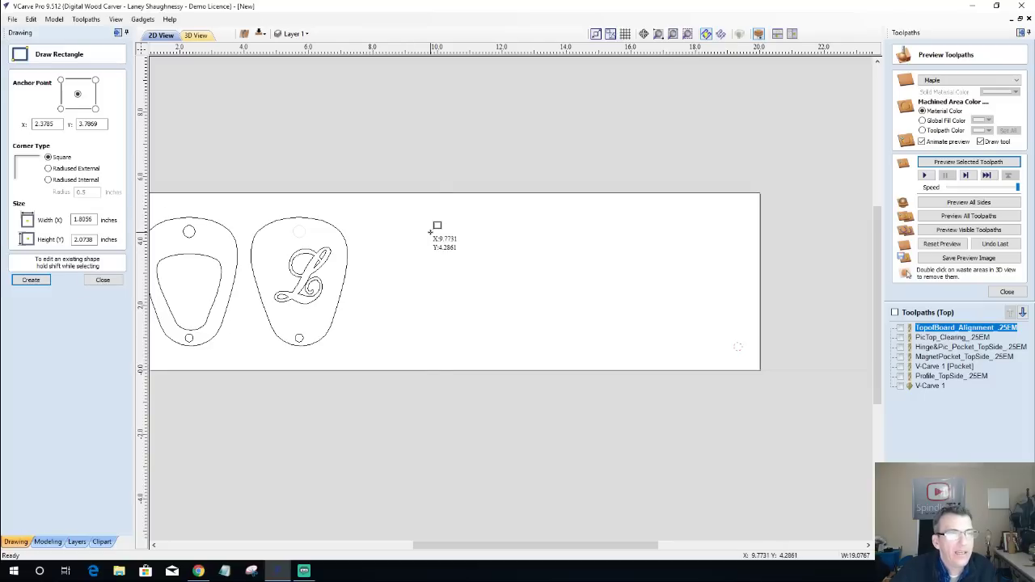
mouse_move(431, 232)
left_mouse_down()
mouse_move(437, 267)
mouse_move(716, 273)
mouse_move(717, 289)
left_mouse_up()
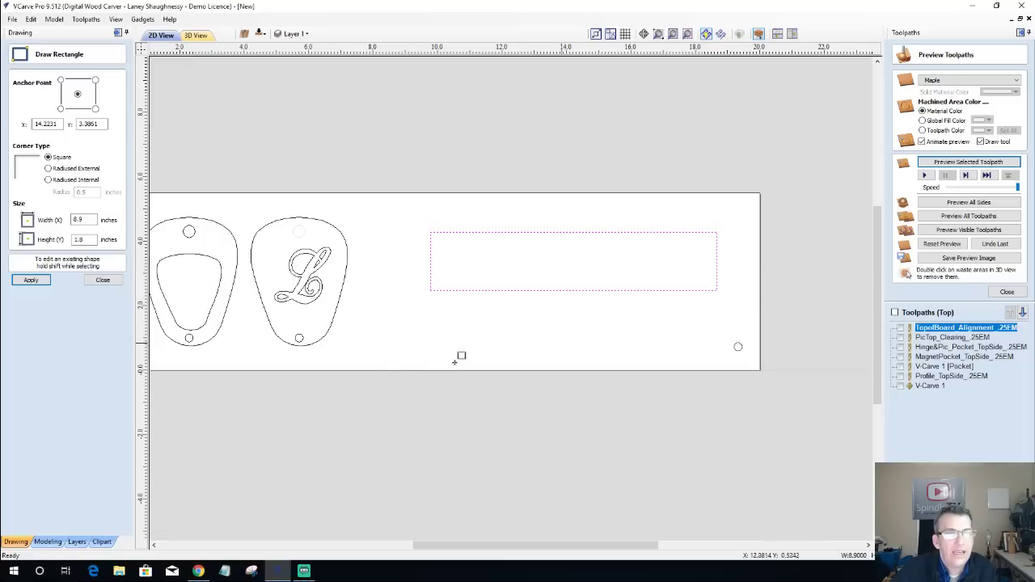
left_click(103, 281)
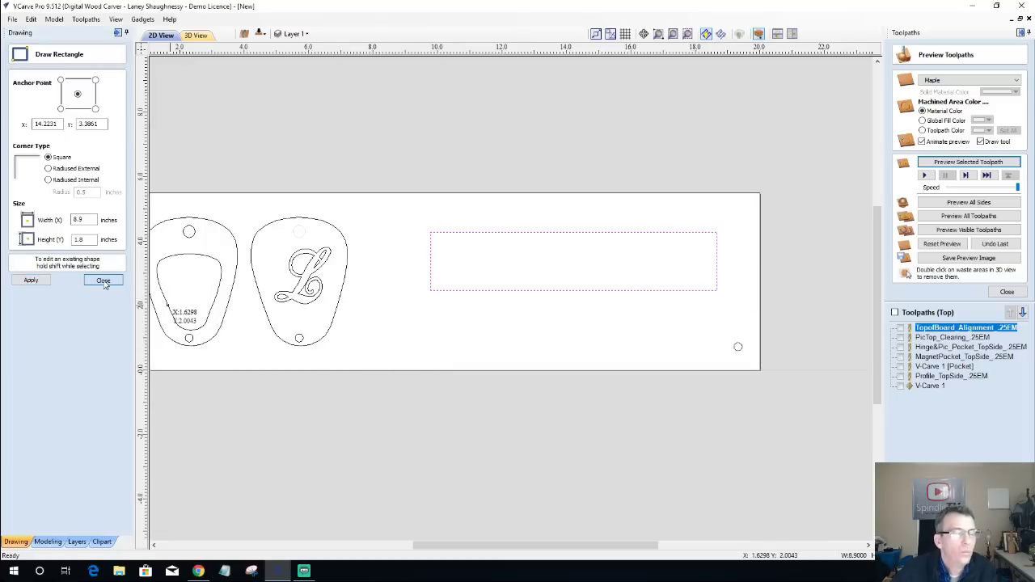
left_click(430, 291)
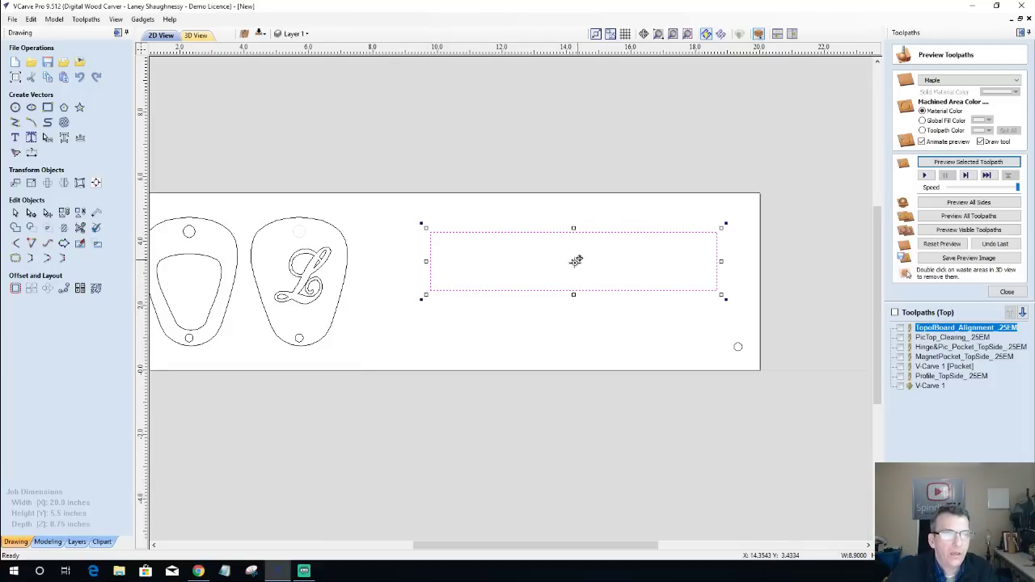
mouse_move(574, 260)
left_mouse_down()
mouse_move(559, 255)
mouse_move(573, 250)
left_mouse_up()
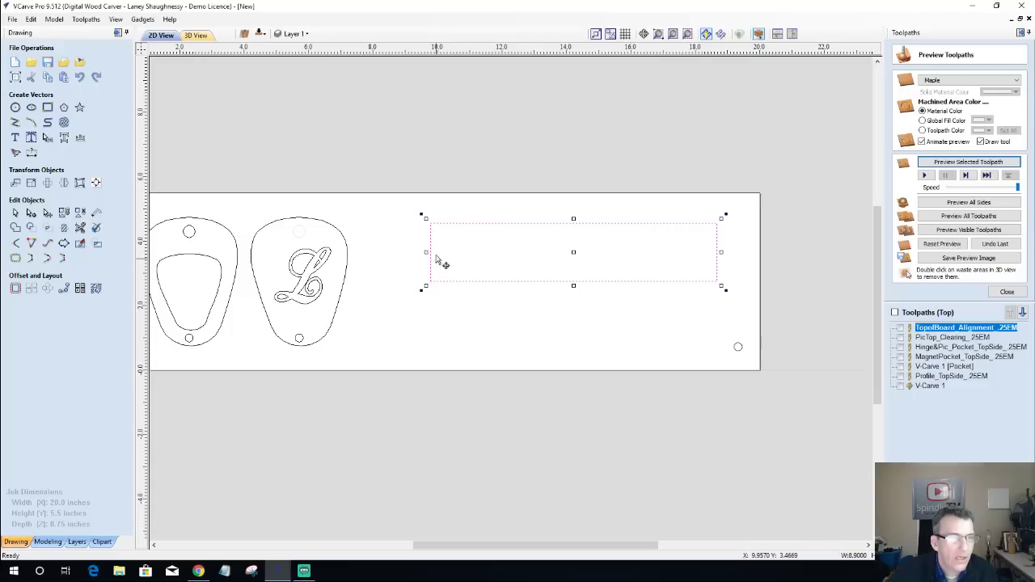
left_click_drag(573, 285, 573, 303)
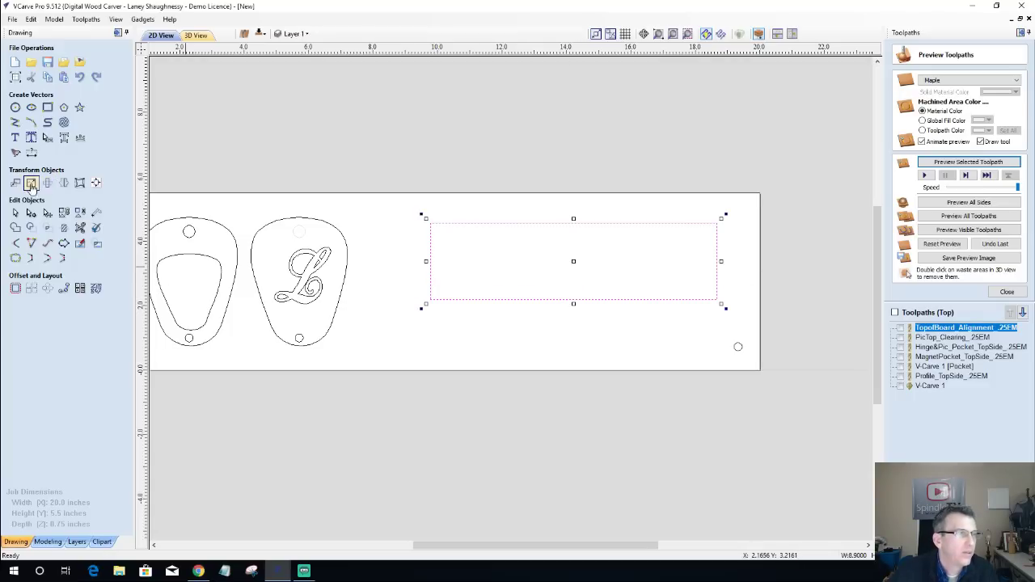
Resize the rectangle in Set Size, entering width 7.5 and height 2.25 inches.
left_click(31, 183)
left_click(55, 118)
type("8.9")
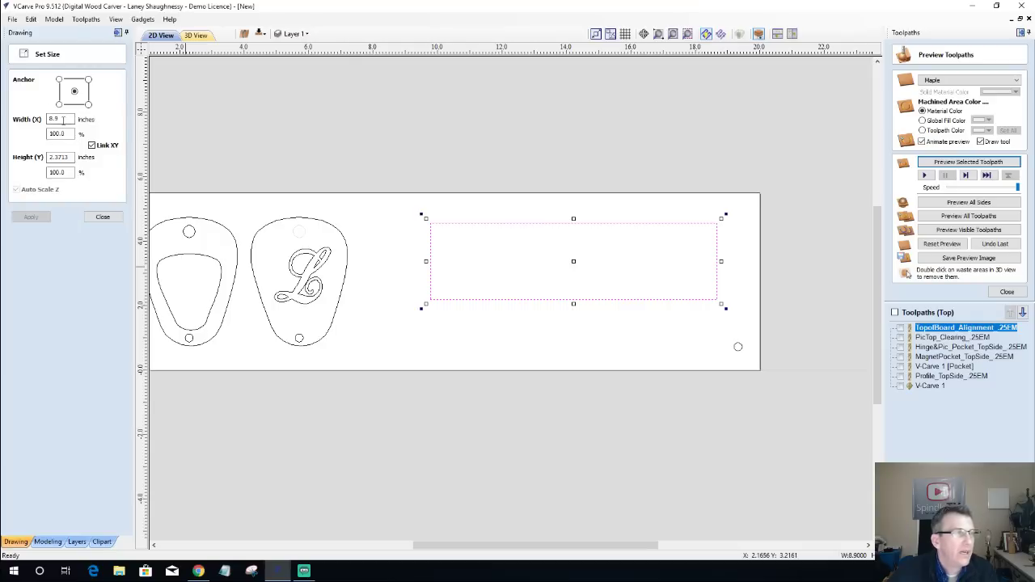
left_click_drag(63, 119, 47, 119)
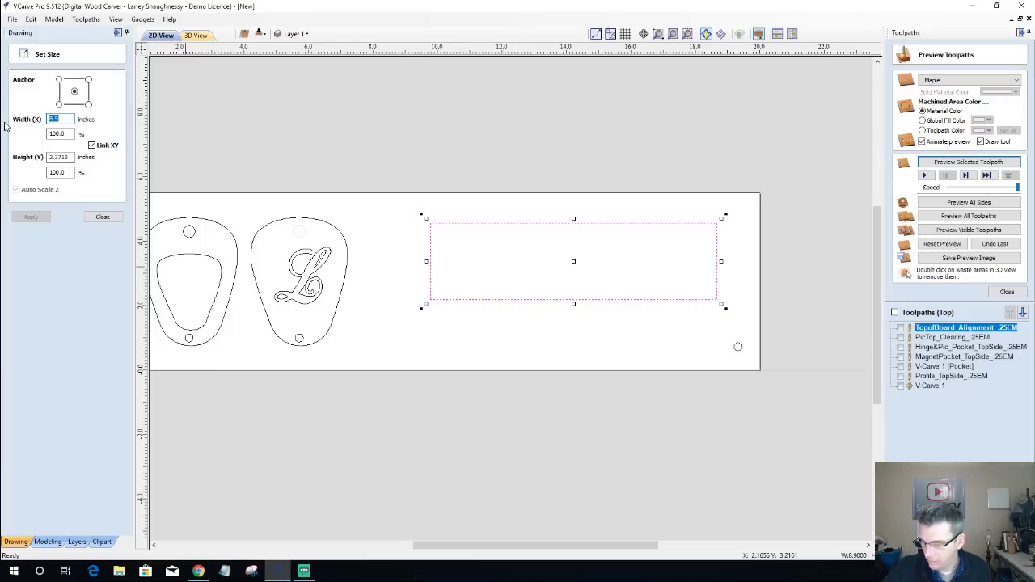
type("7")
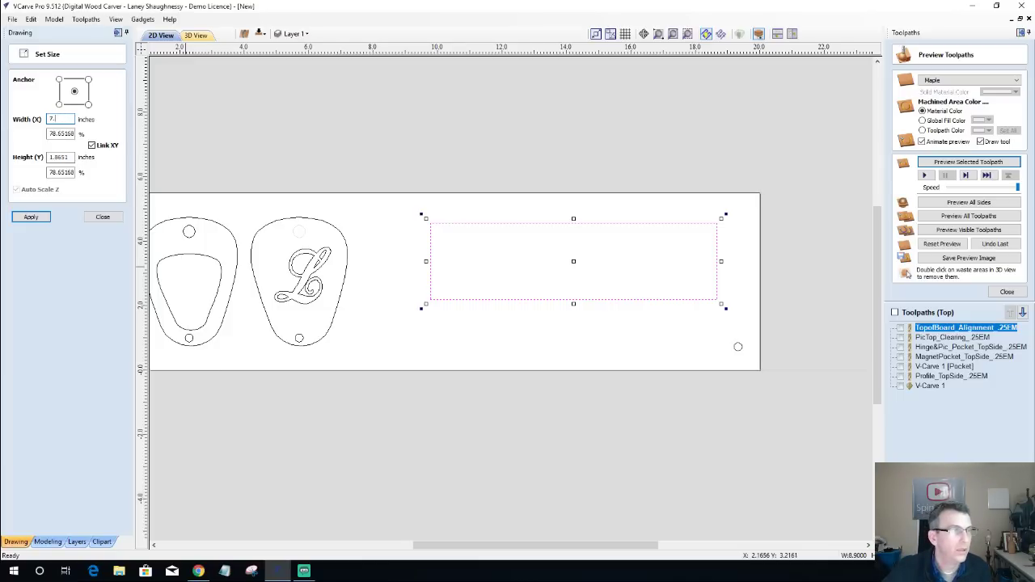
type(".5")
key("Tab")
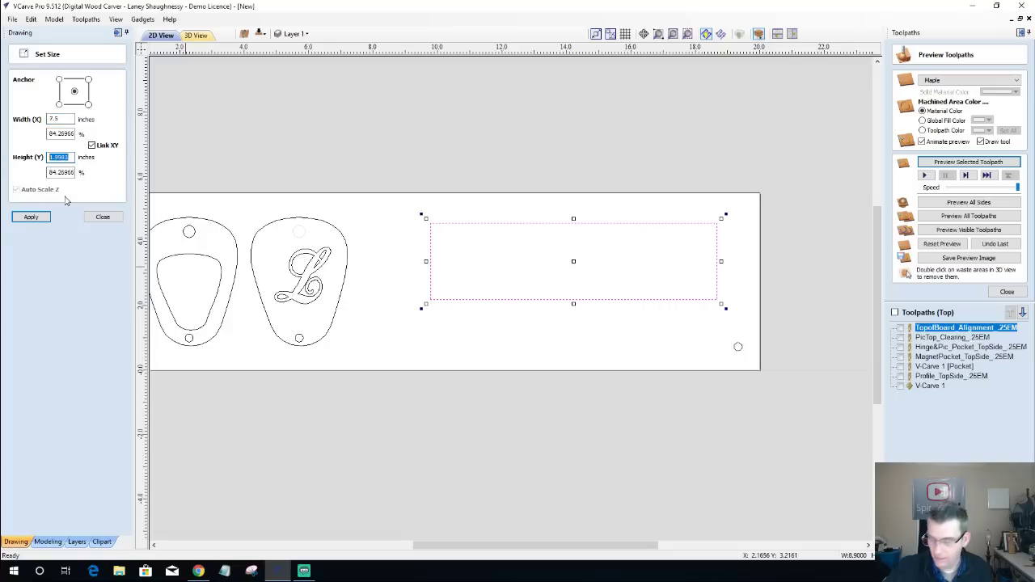
type("2.25")
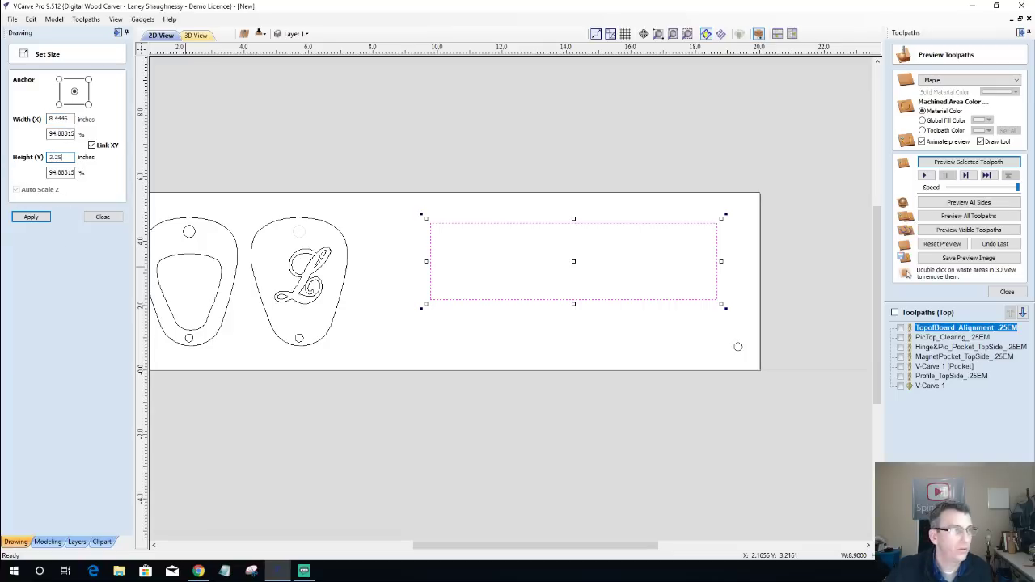
left_click(34, 217)
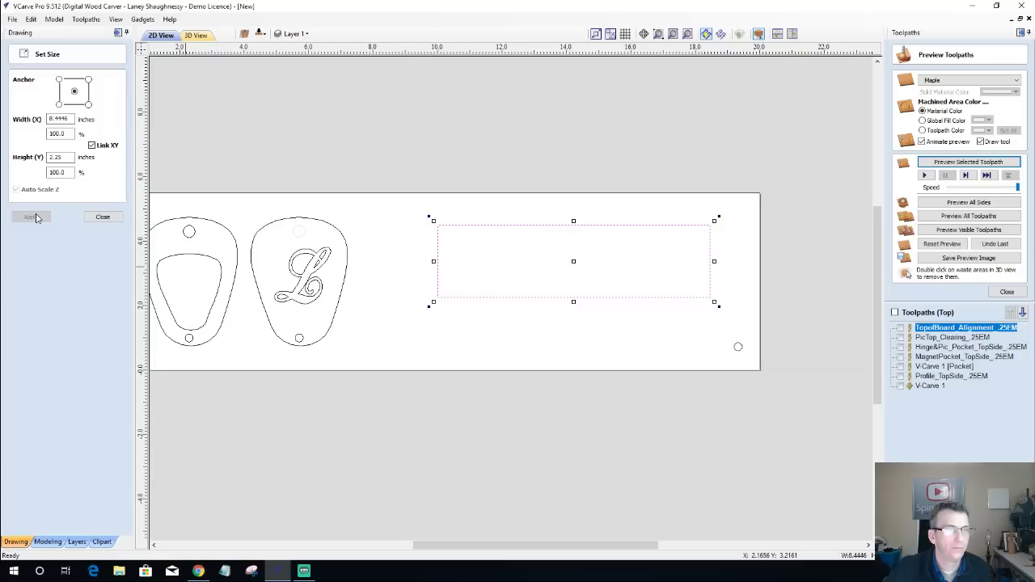
Reselect the case outline, now 8.4446 by 2.25 inches, and close the Set Size form.
left_click(485, 300)
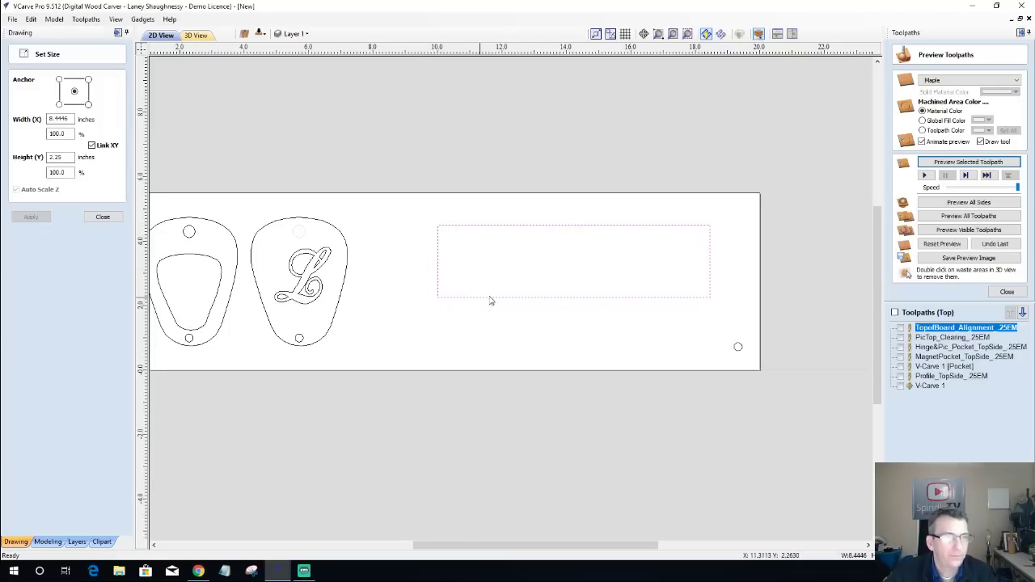
left_click(438, 263)
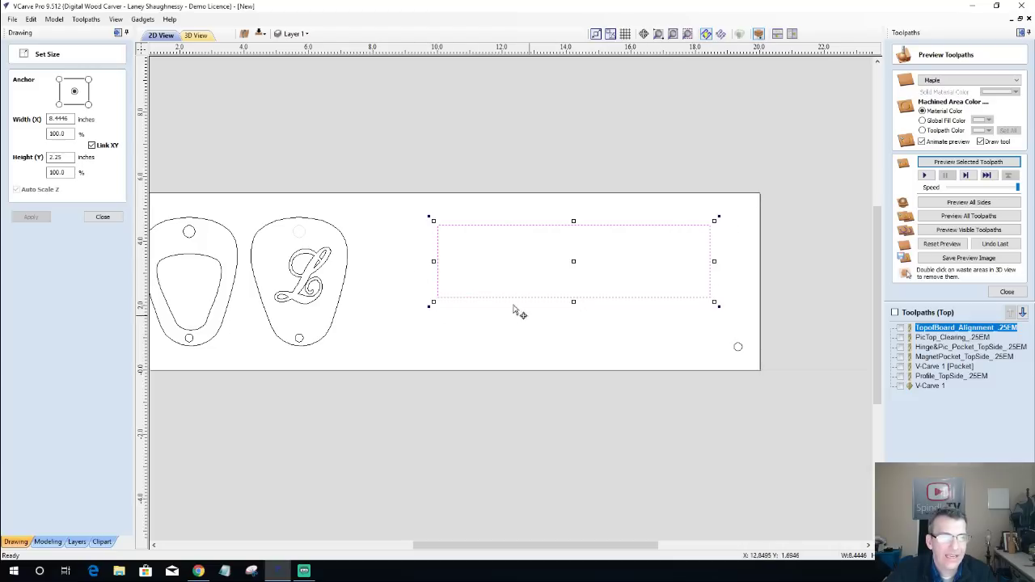
left_click(103, 217)
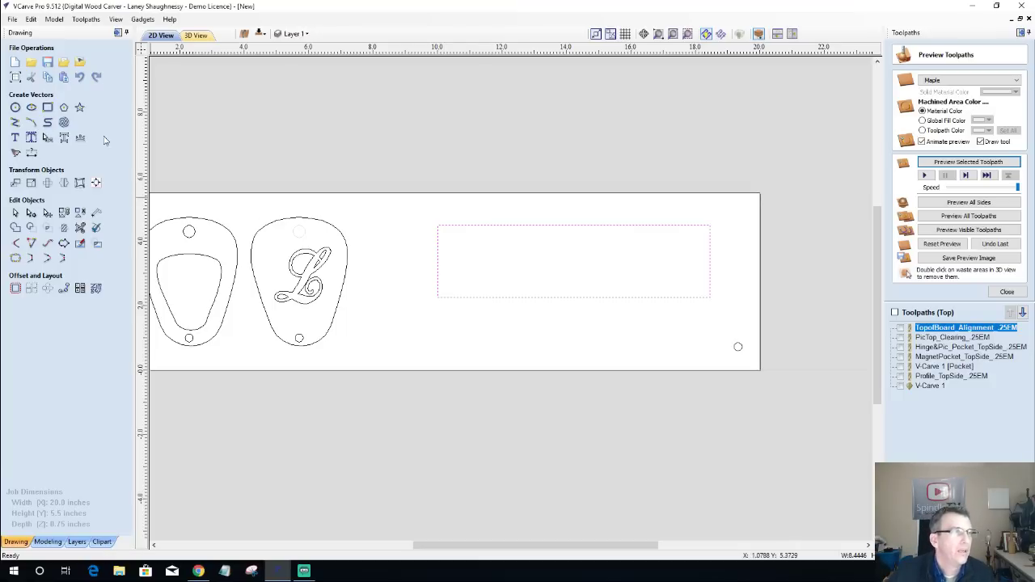
Draw a rectangle inside the case outline, size it 6 by 1 inches, and reposition it.
left_click(47, 107)
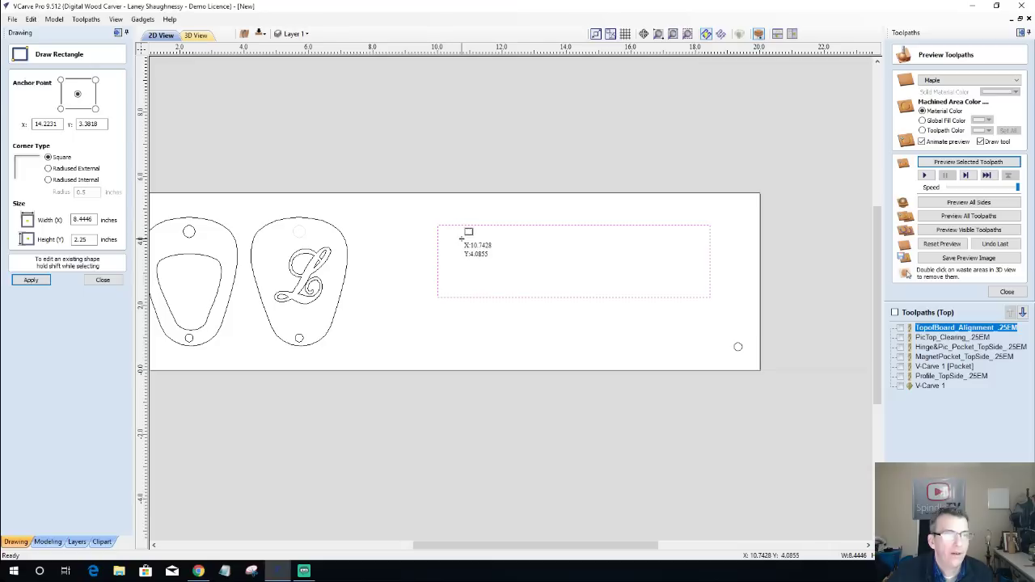
mouse_move(460, 237)
left_mouse_down()
mouse_move(538, 279)
mouse_move(696, 268)
mouse_move(682, 265)
left_mouse_up()
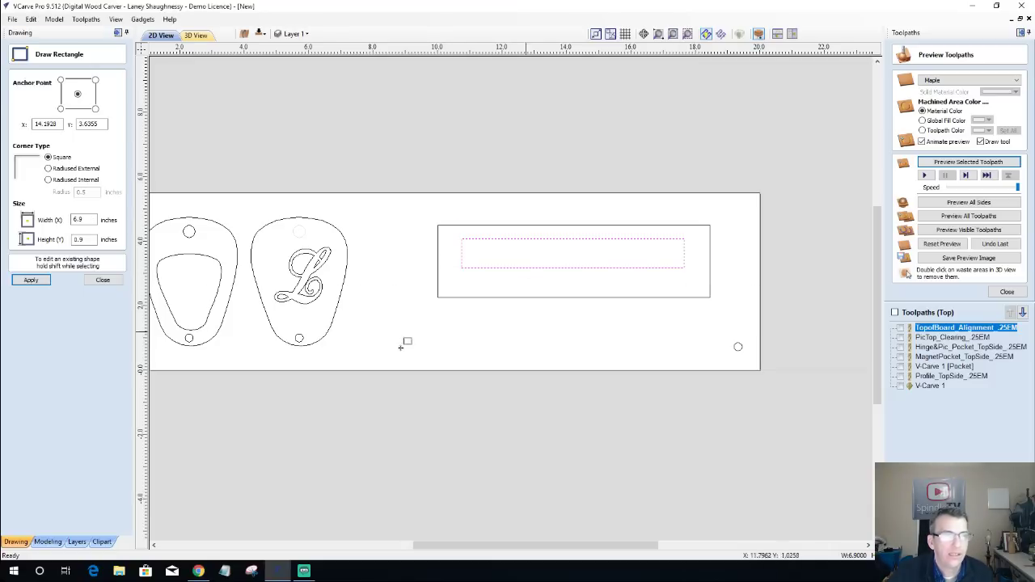
left_click_drag(85, 219, 74, 239)
type("6")
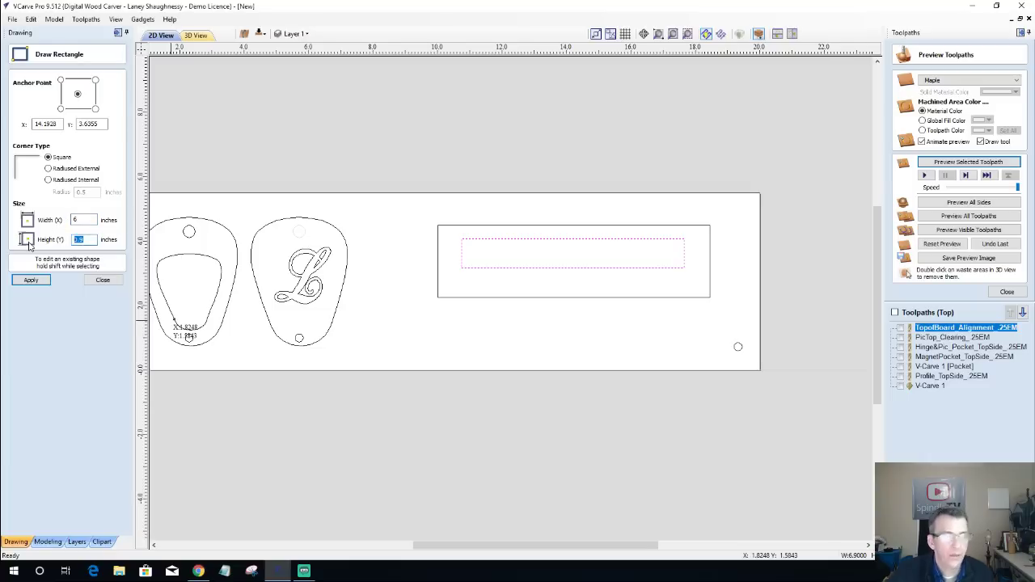
type("1")
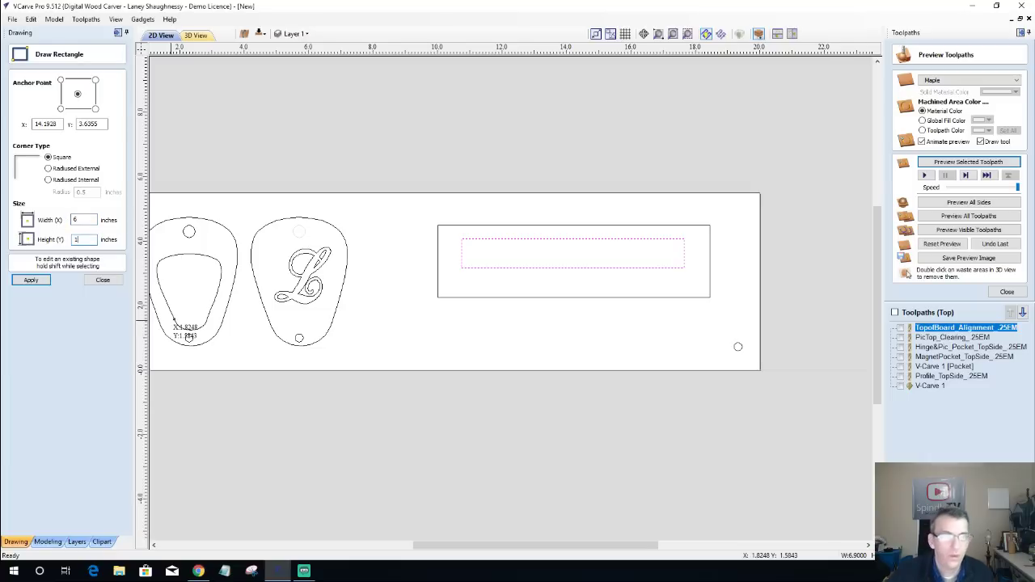
left_click(31, 279)
key("Escape")
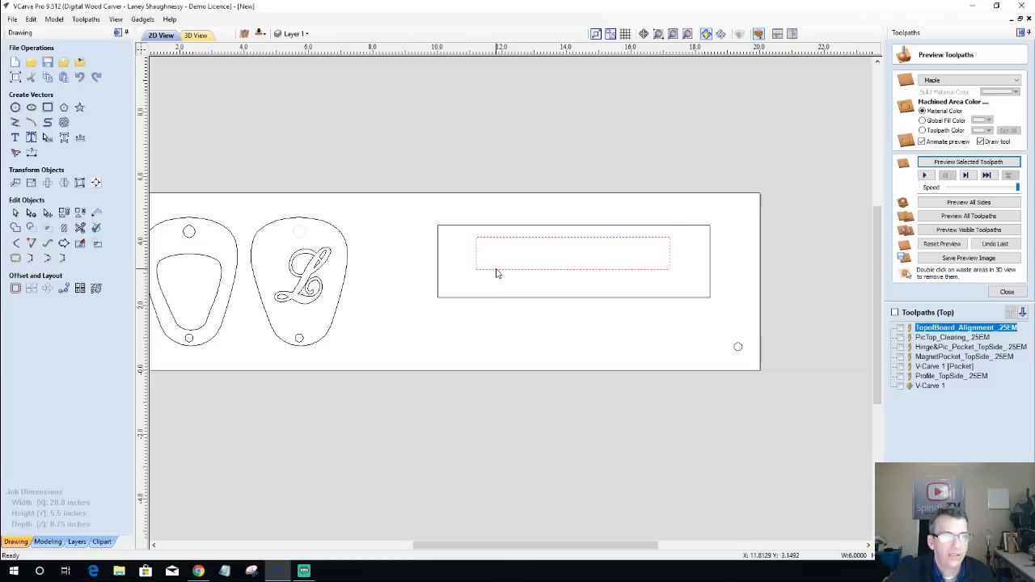
left_click(496, 270)
left_click_drag(569, 258, 568, 260)
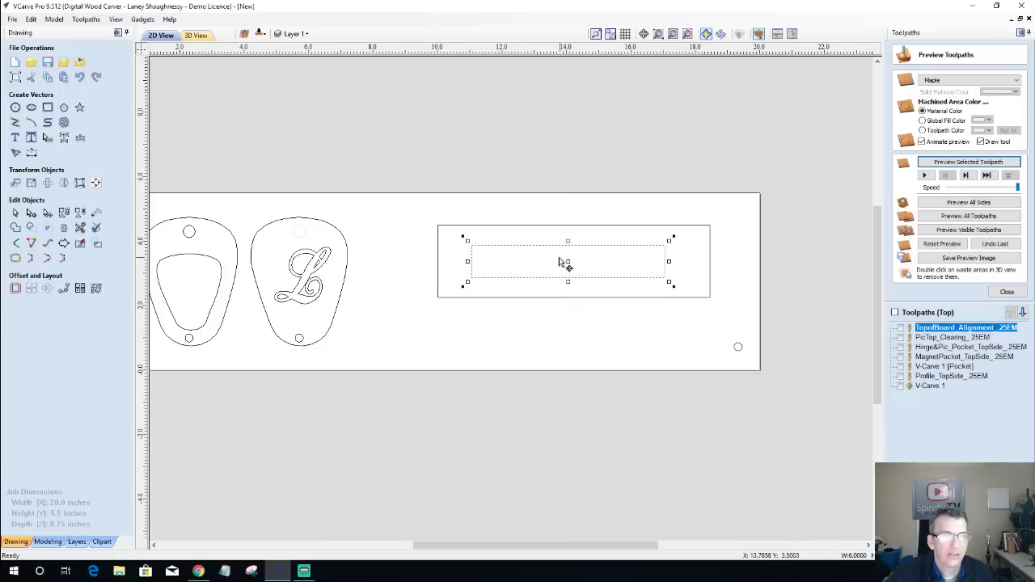
Resize the inner rectangle to 6.5 by 1.0833 inches, add the outer rectangle to the selection, and close.
left_click(31, 182)
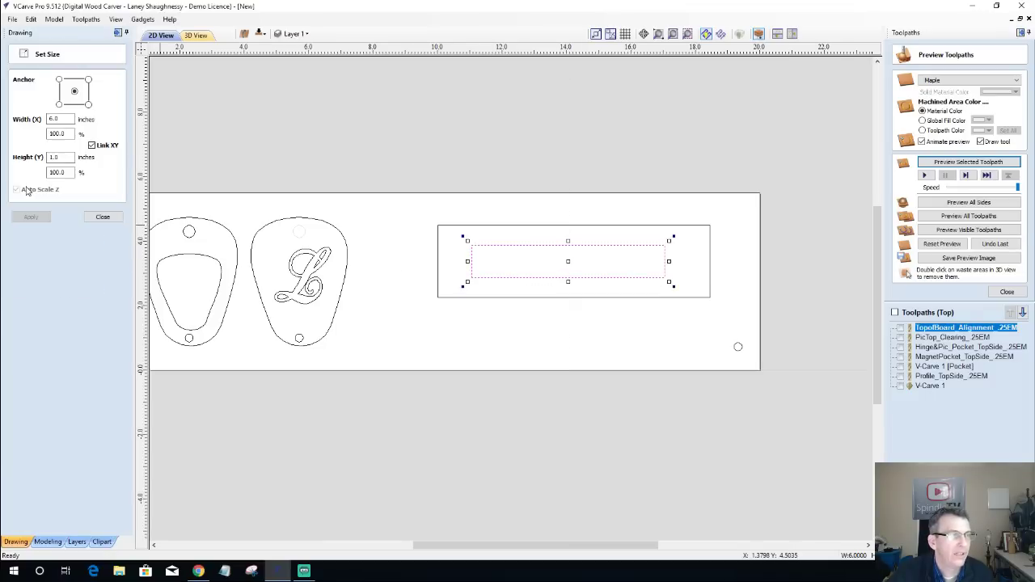
left_click(58, 118)
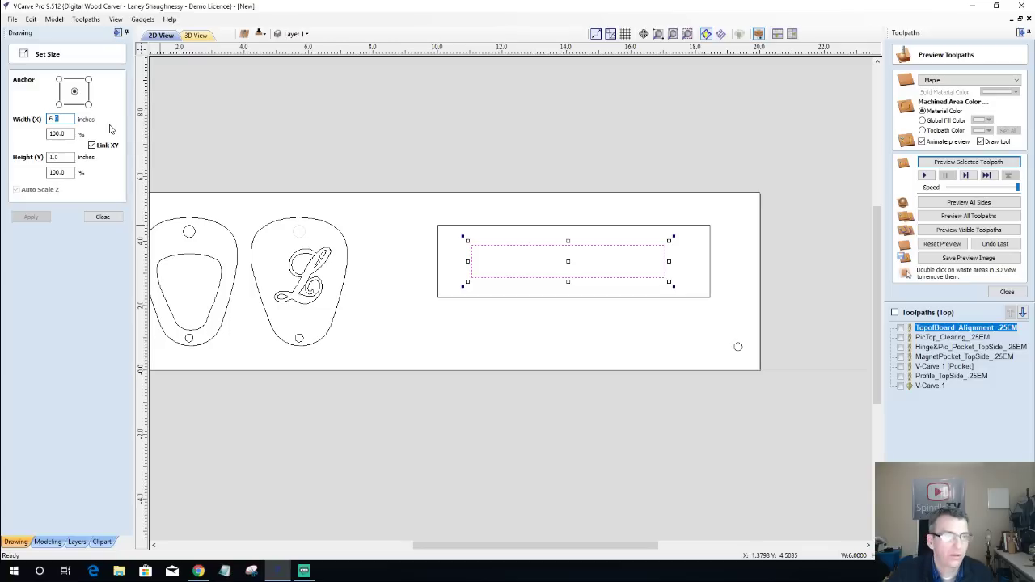
key("BackSpace")
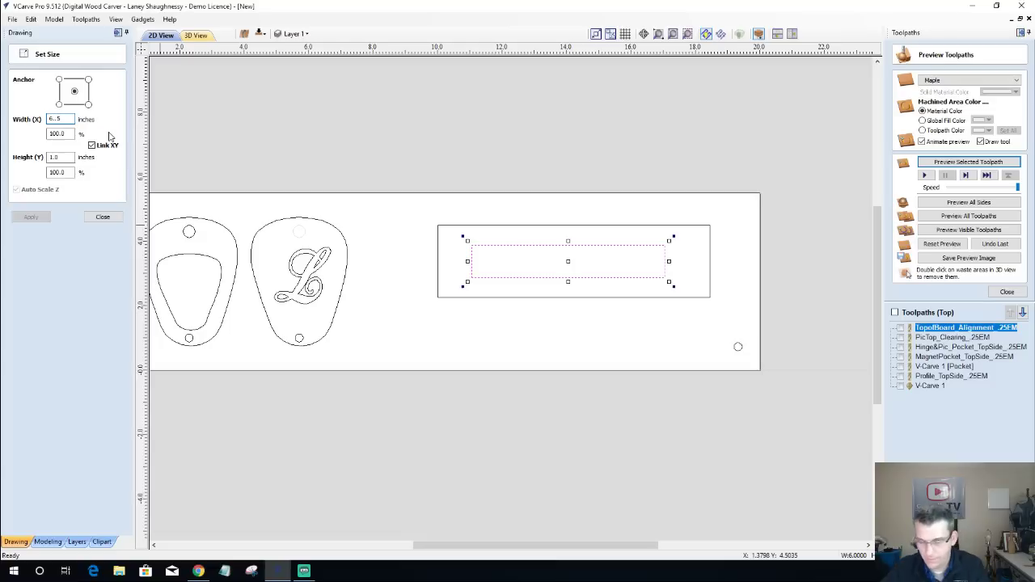
type("5")
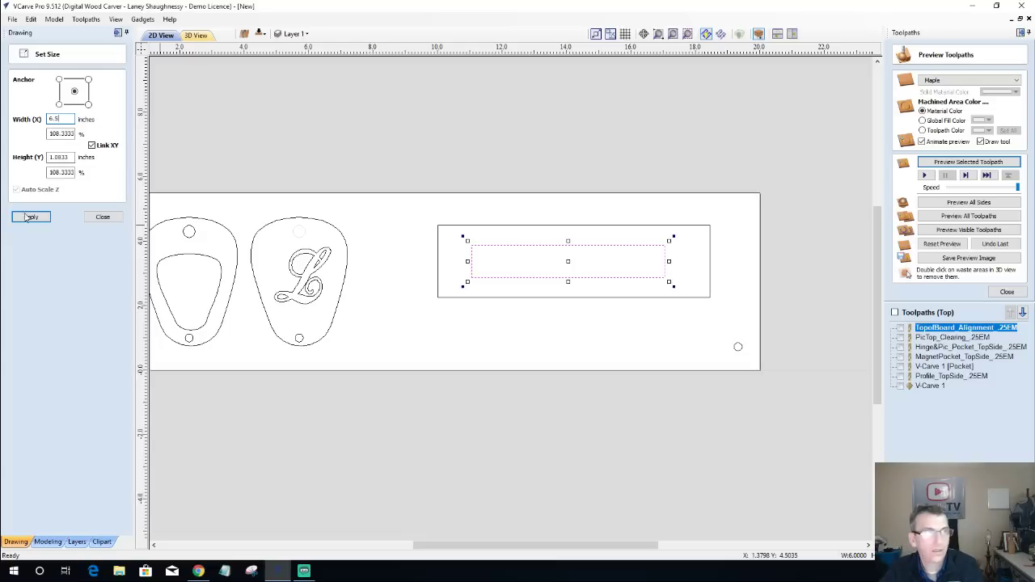
left_click(30, 217)
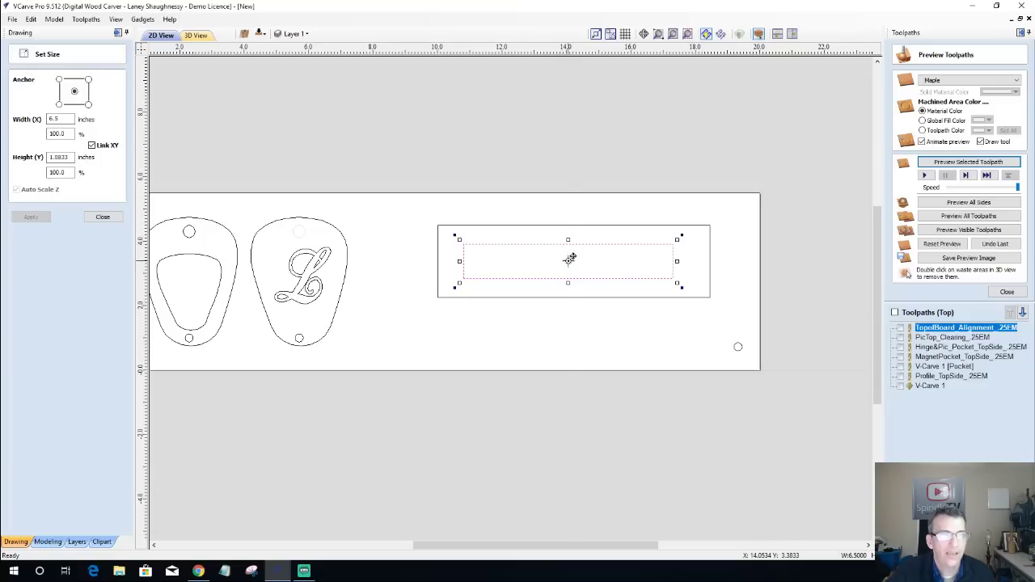
left_click(497, 226)
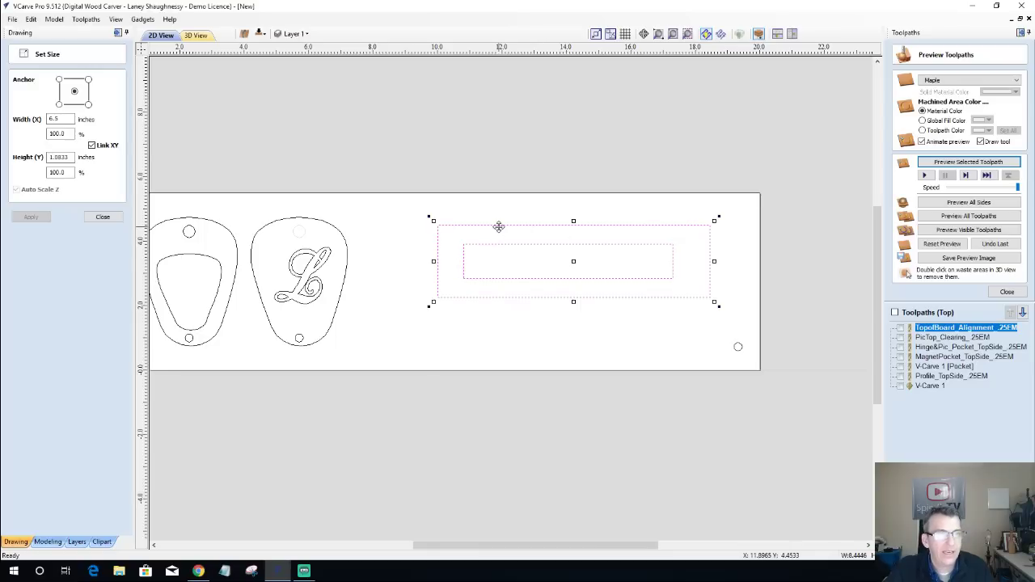
left_click(99, 218)
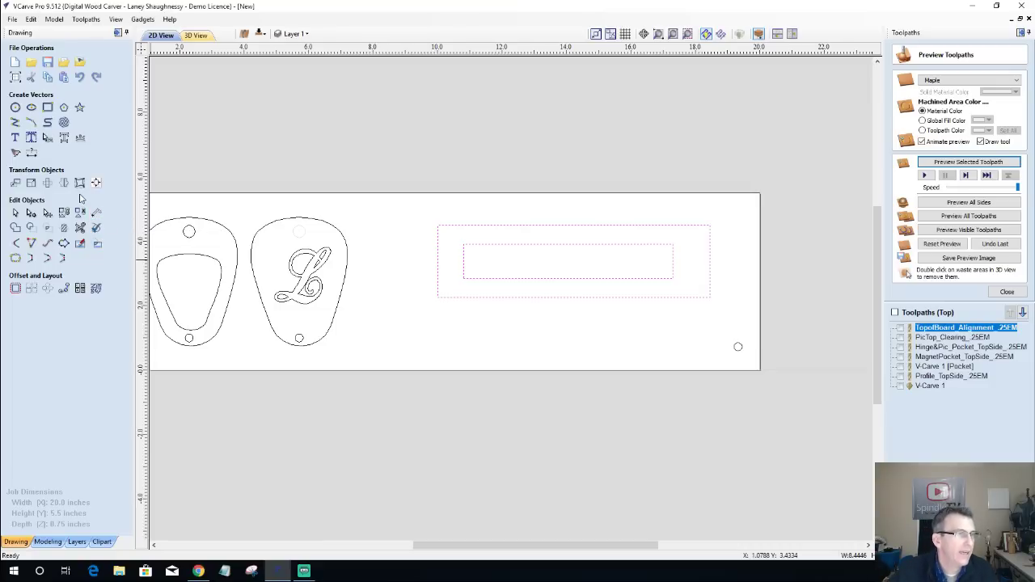
Center the inner rectangle on the case outline with Align to Selection Center, then reselect it alone.
left_click(95, 182)
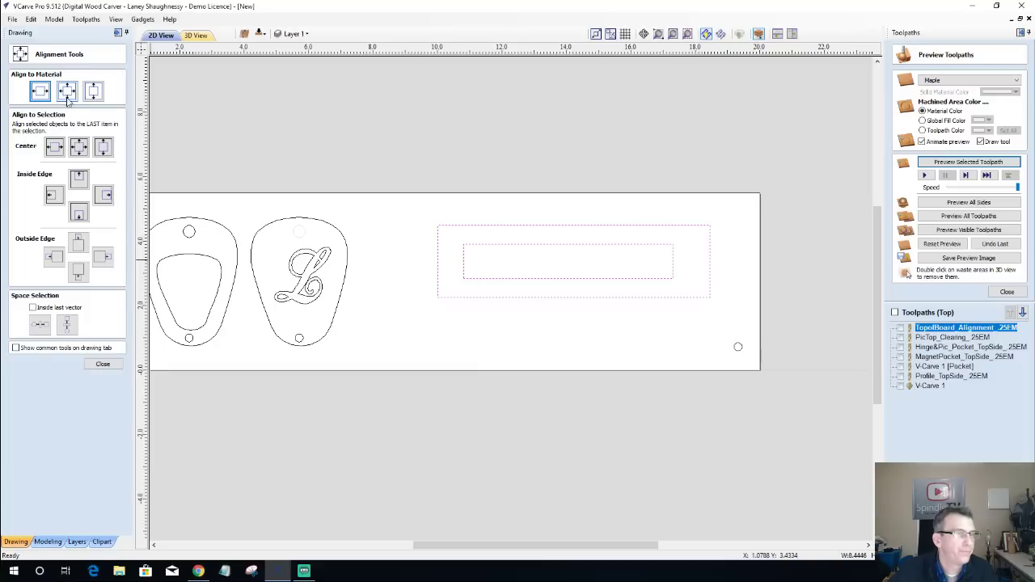
left_click(78, 147)
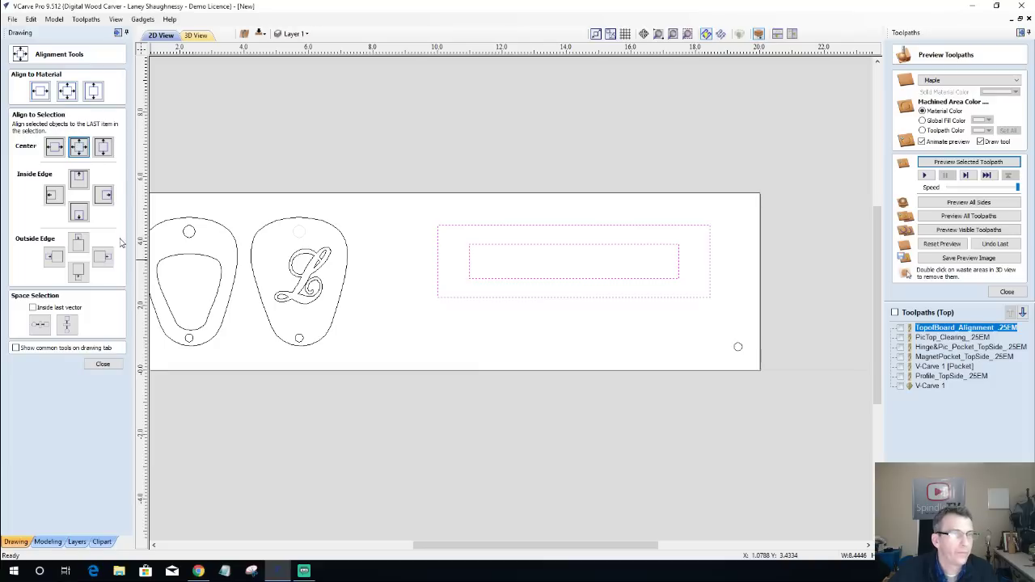
left_click(103, 364)
scroll(557, 238, "up", 1)
scroll(558, 238, "up", 1)
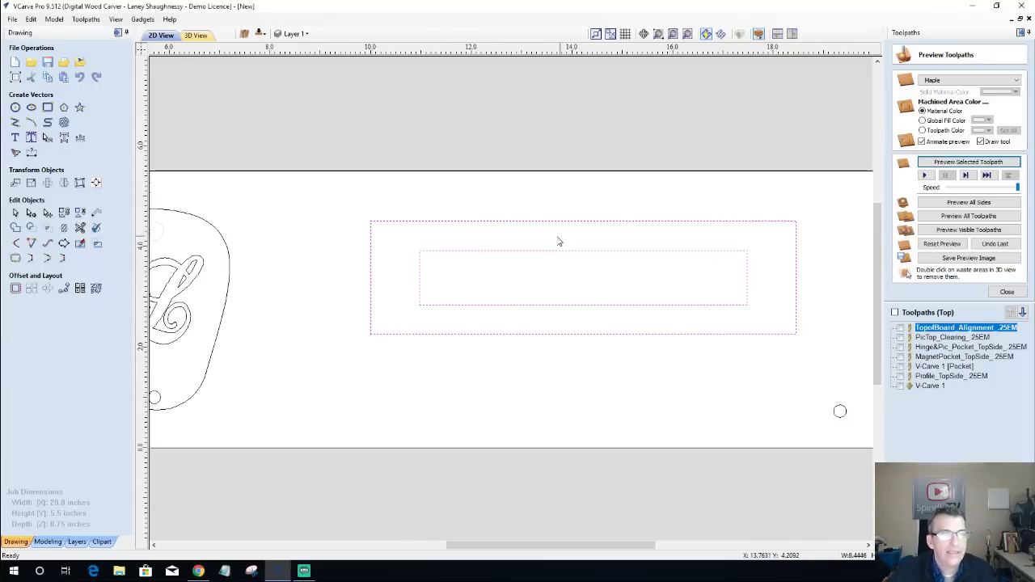
left_click(530, 253)
left_click(507, 249)
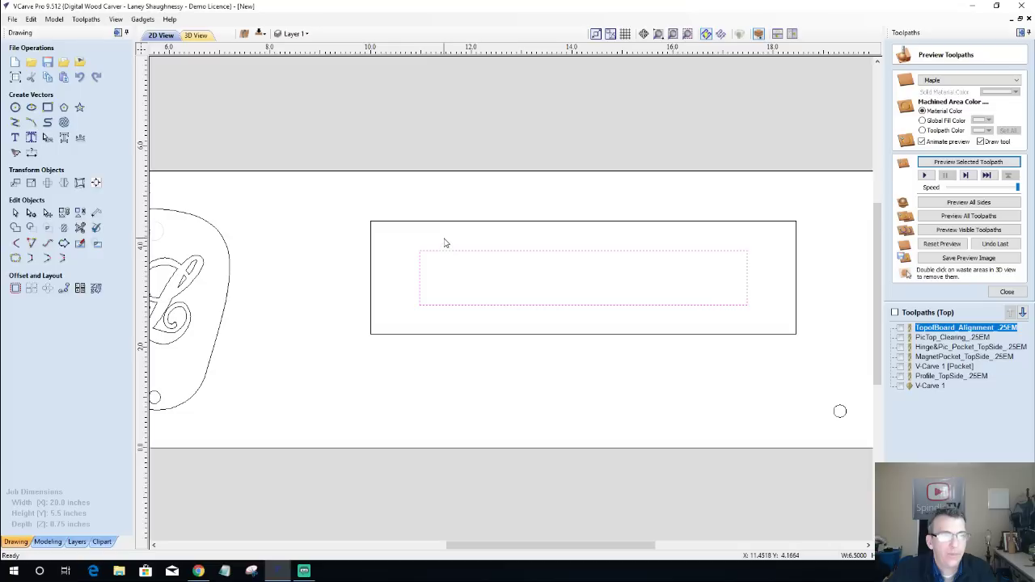
left_click(510, 305)
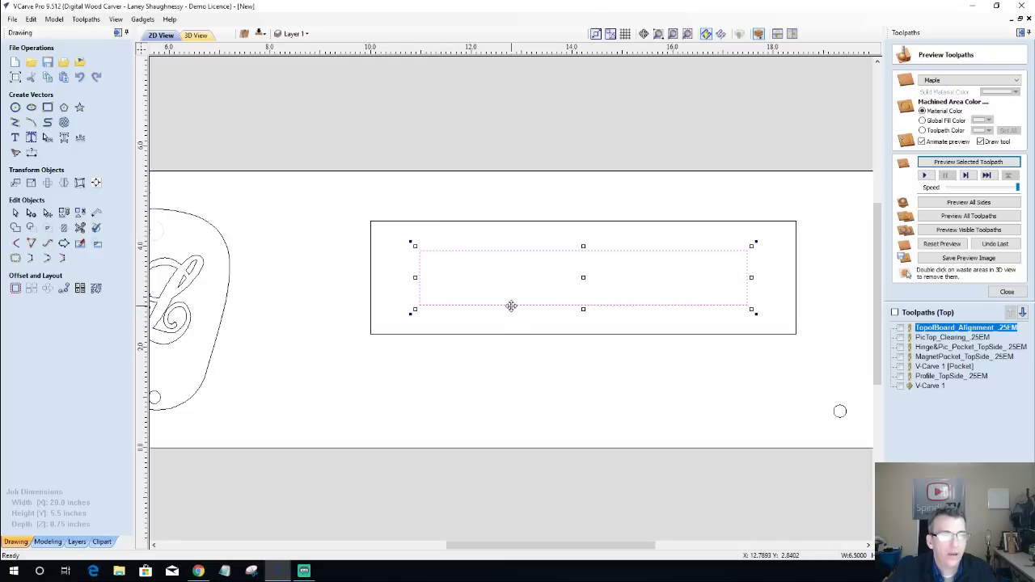
Open Offset Vectors for the inner rectangle, keep Outwards, and start replacing the 0.0313 distance.
left_click(15, 288)
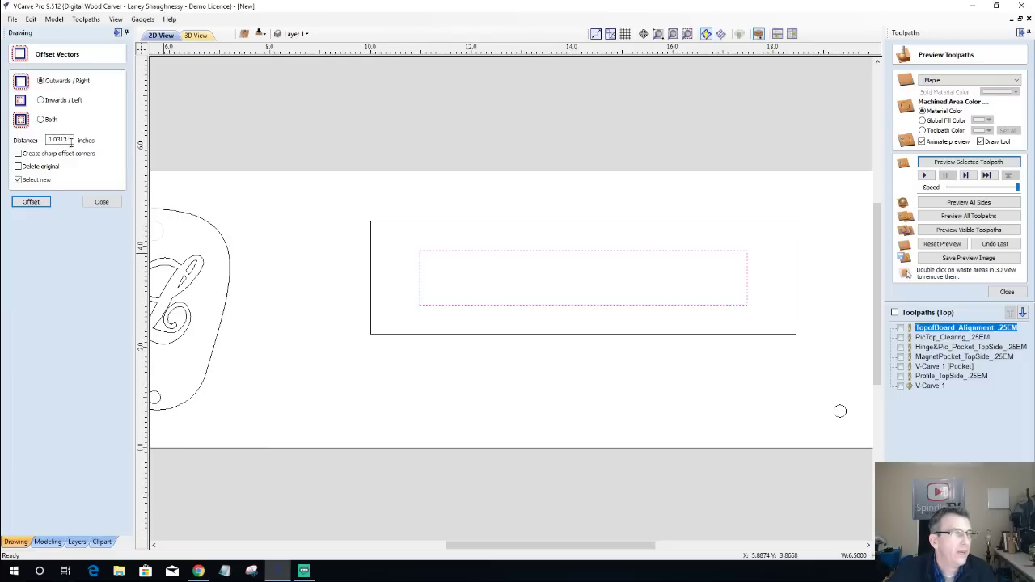
left_click_drag(71, 140, 42, 143)
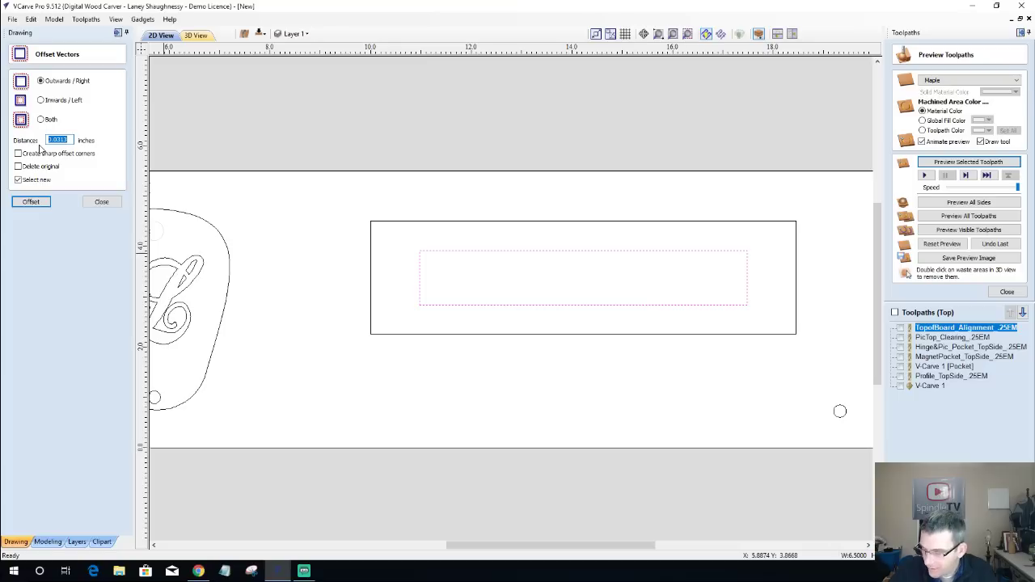
type(".3")
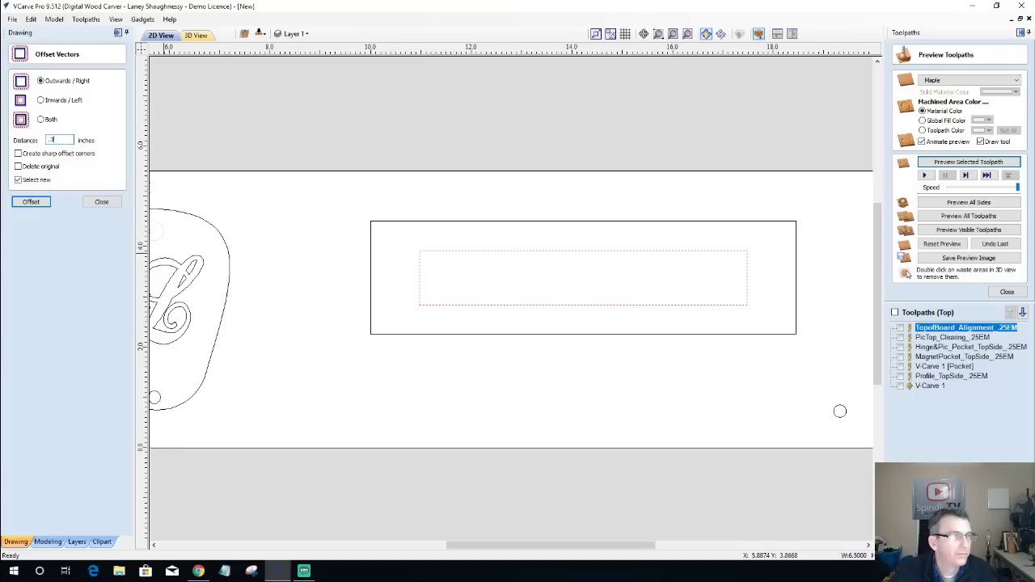
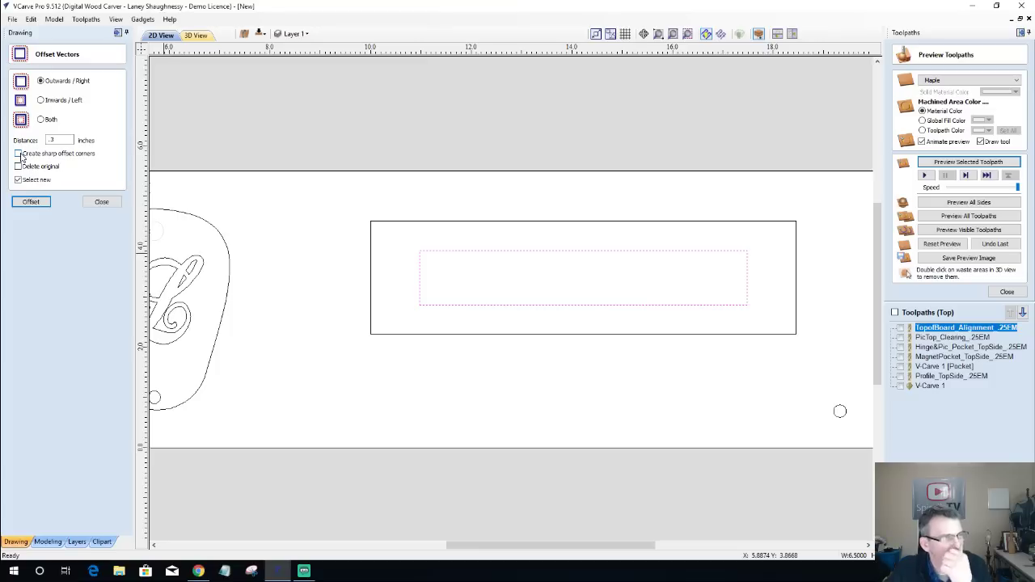
Offset the inner rectangle 0.3 inches outward into a rounded outline, then close Offset Vectors.
left_click(30, 202)
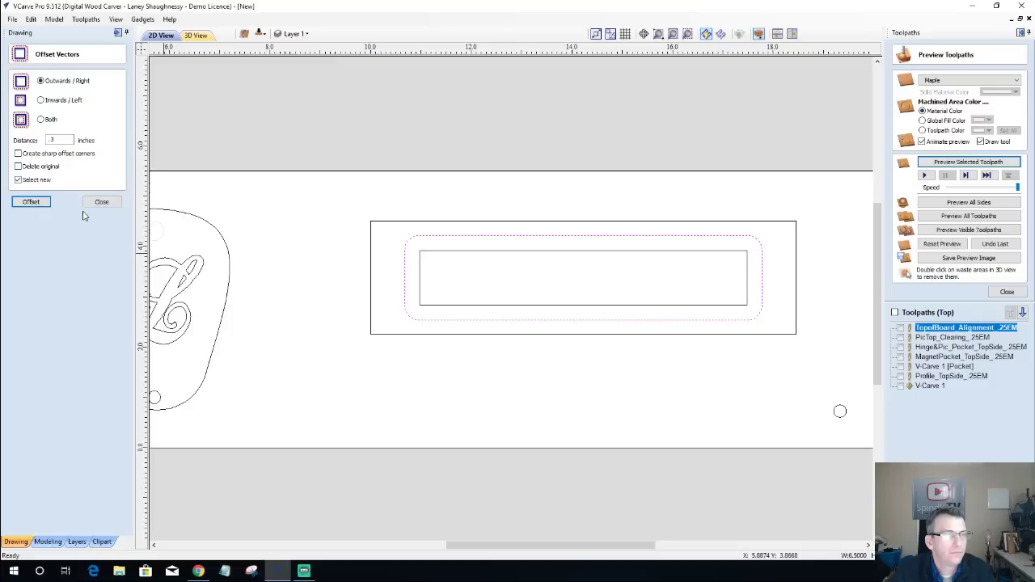
left_click(113, 203)
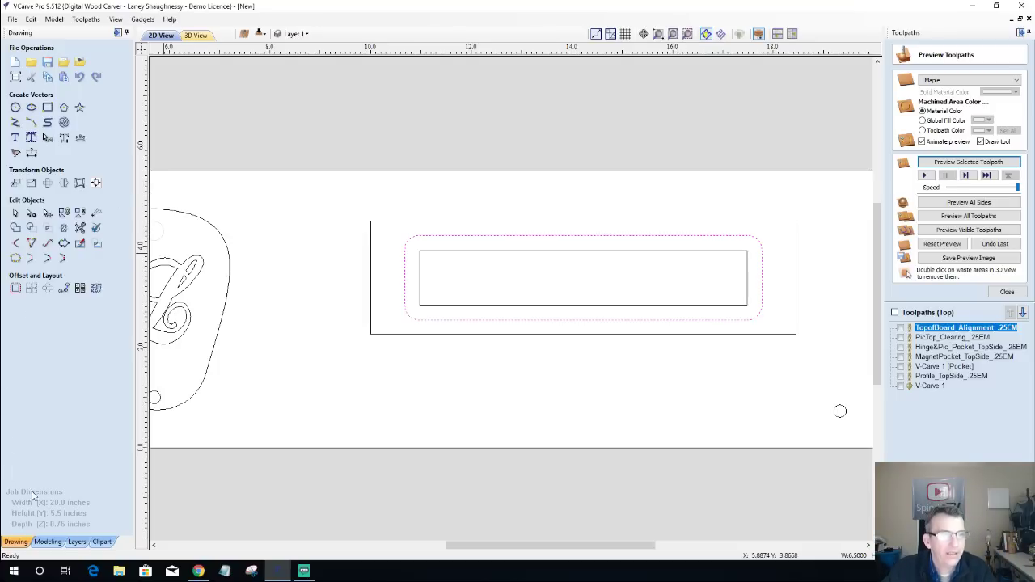
Select the full box layout and drag a copy of it below the original.
left_click(612, 257)
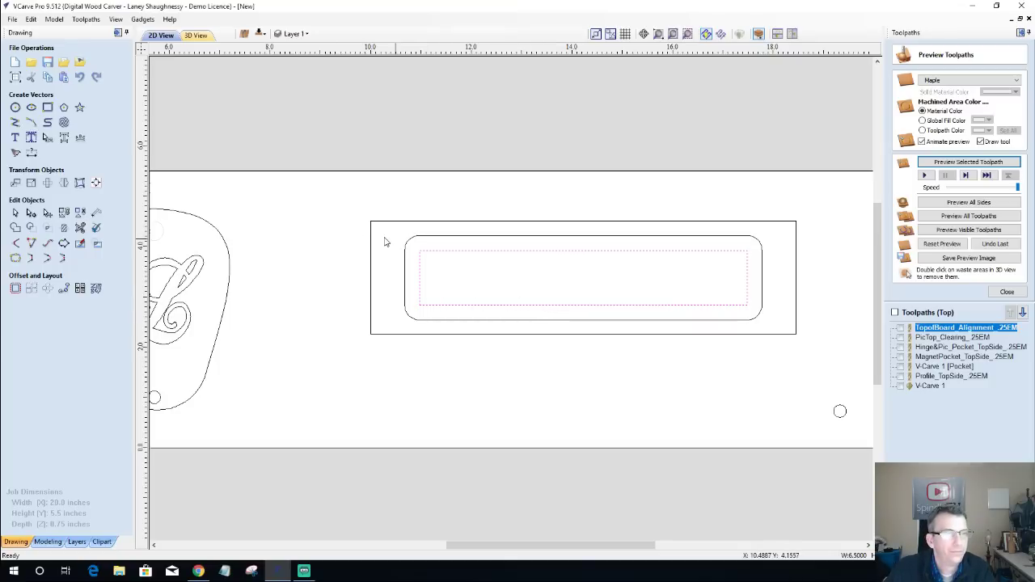
scroll(494, 327, "down", 1)
scroll(497, 336, "up", 1)
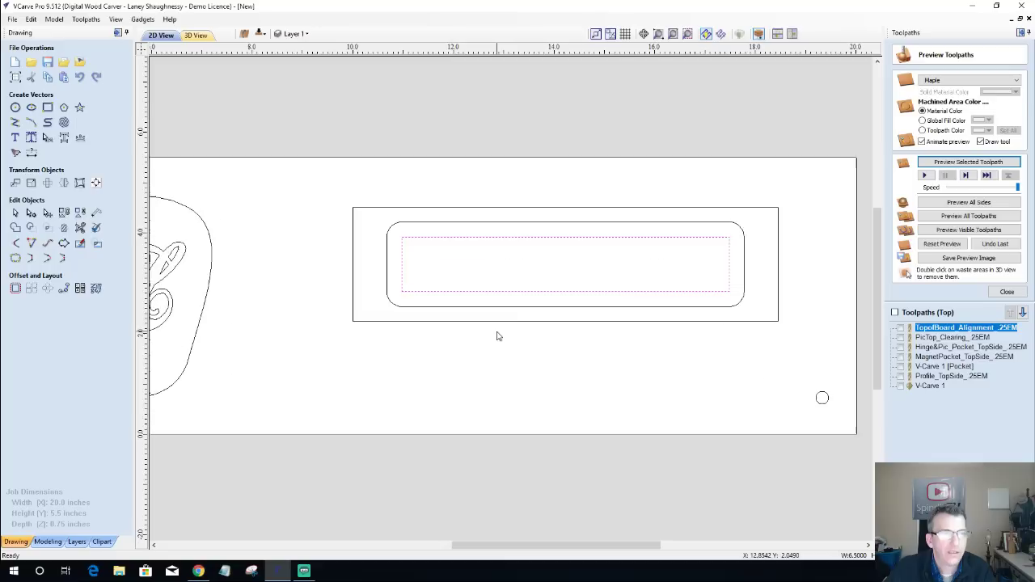
left_click_drag(284, 188, 801, 331)
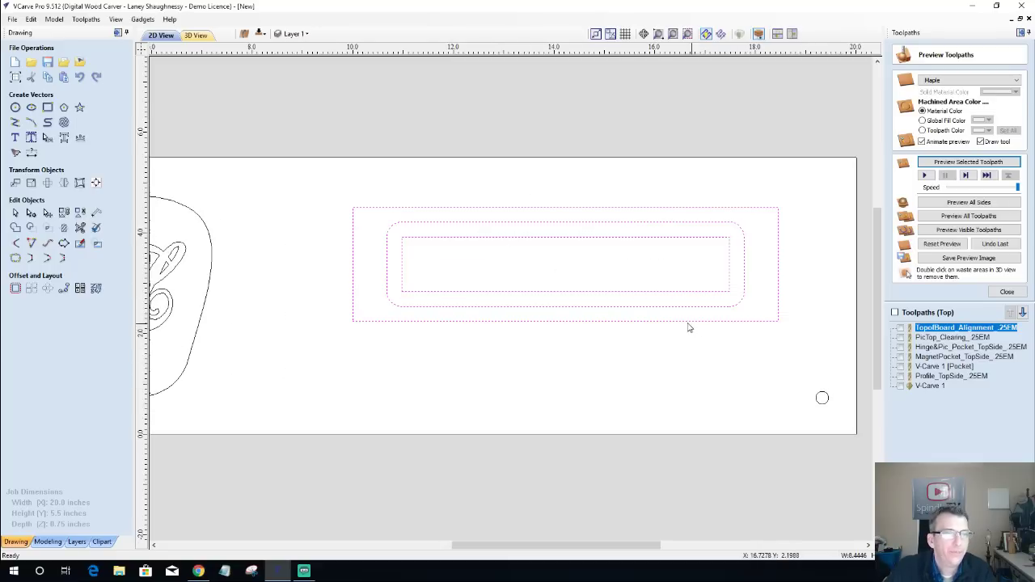
left_click(557, 297)
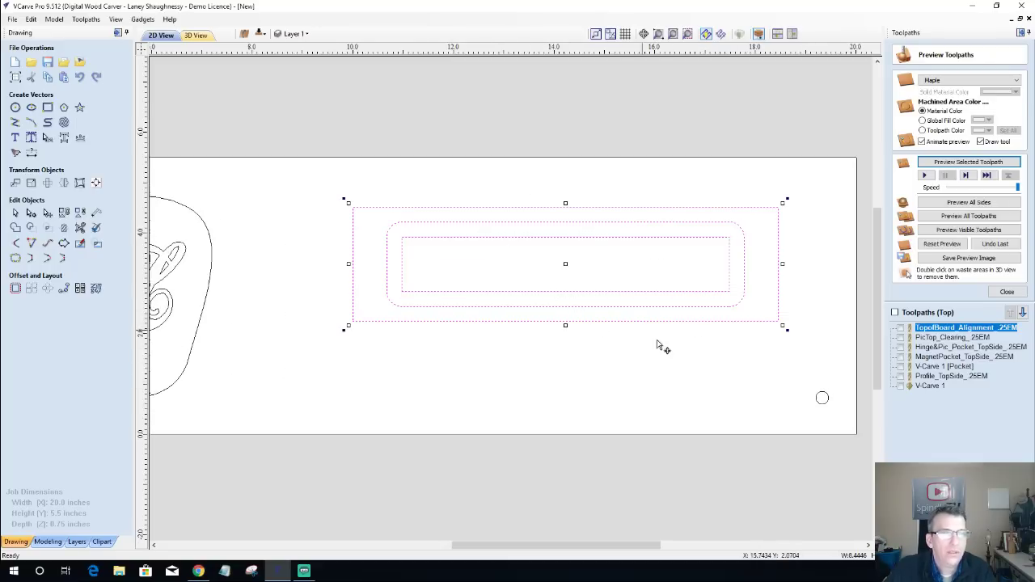
left_click(591, 296)
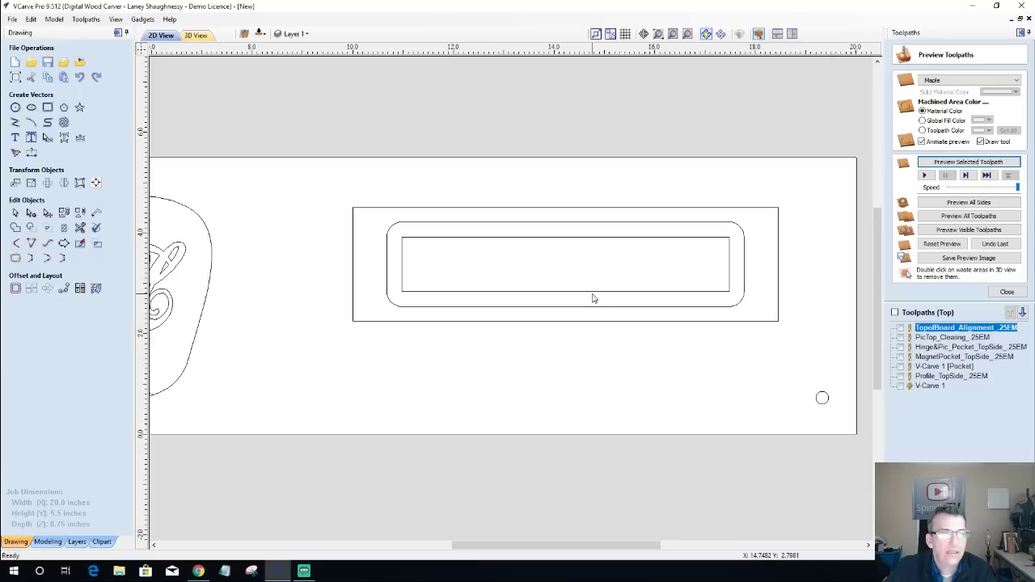
left_click(522, 305)
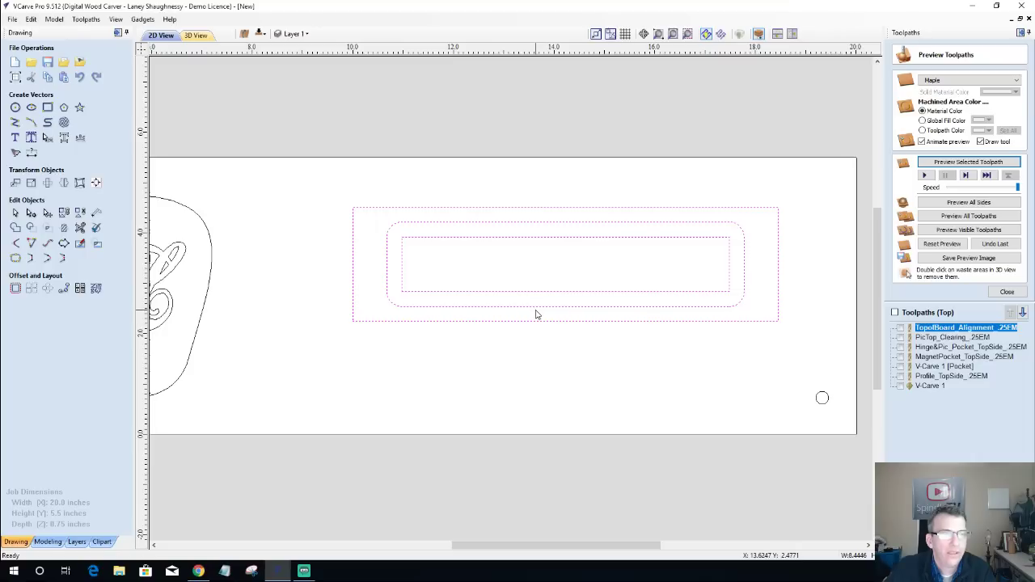
left_click(535, 305)
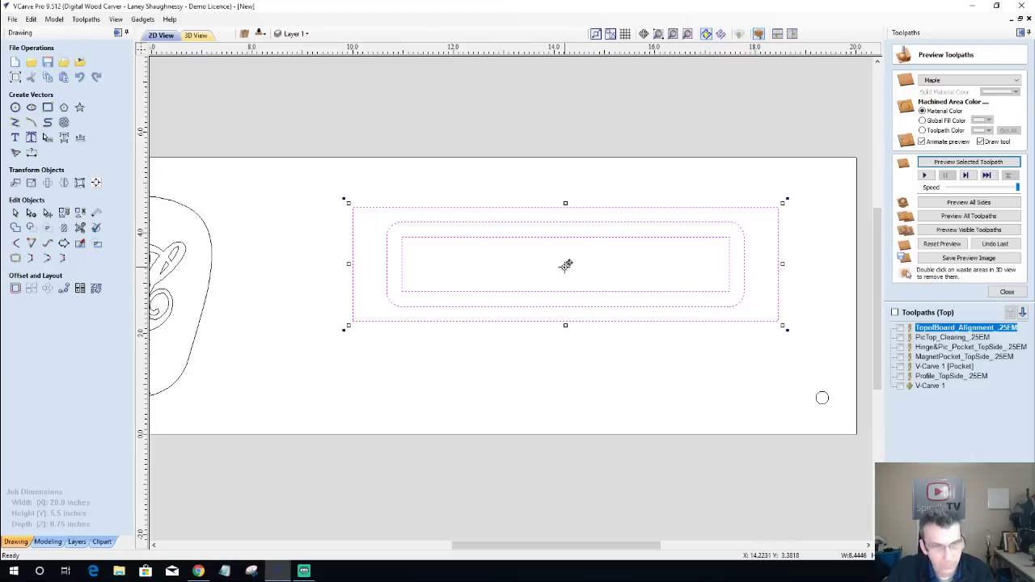
left_click_drag(565, 265, 565, 373)
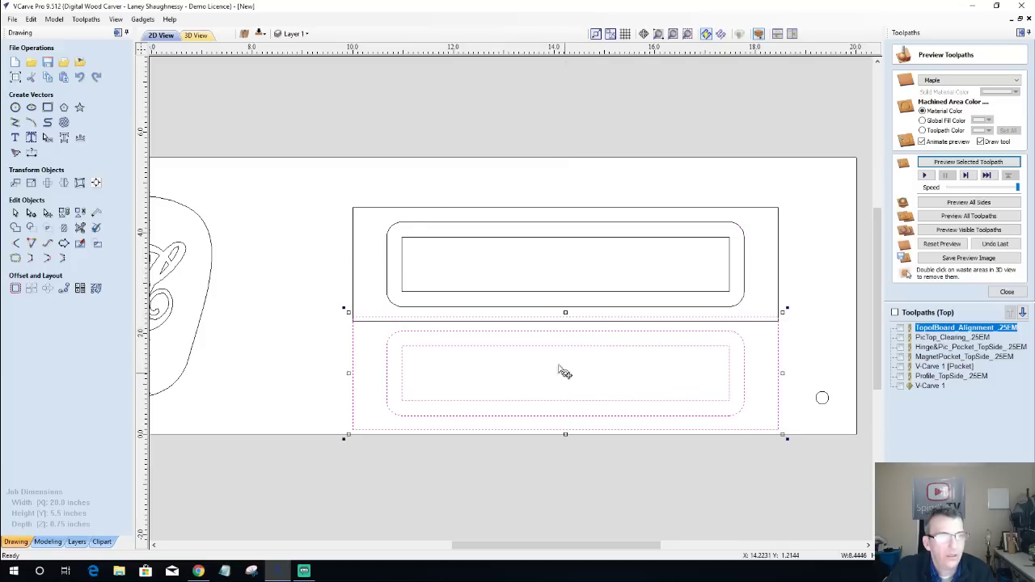
left_click(801, 340)
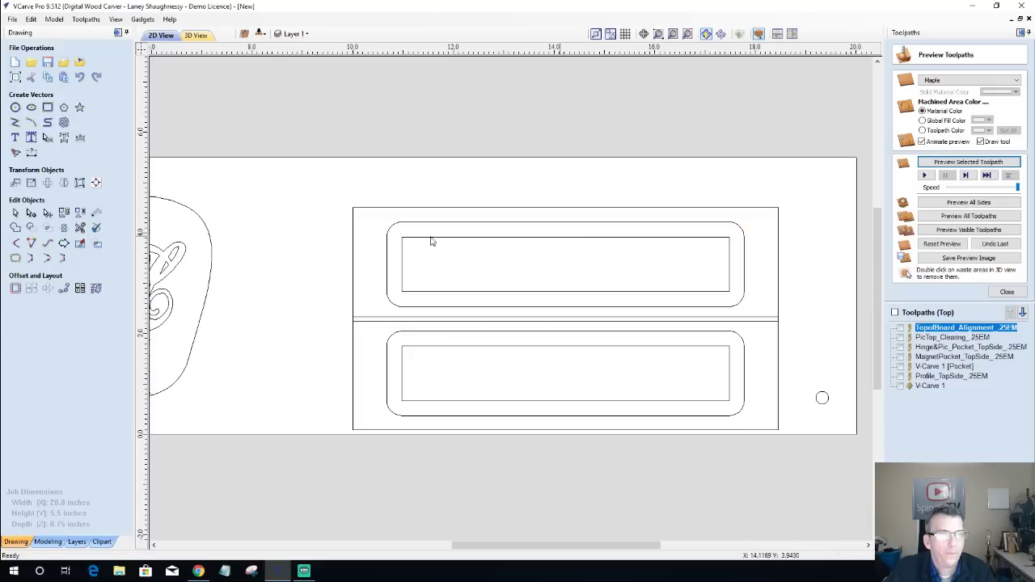
Nudge the upper box layout up two steps, then select both layouts.
left_click_drag(313, 188, 795, 333)
key("Up")
key("Up")
key("Up")
key("Up")
key("Up")
key("Up")
key("Up")
key("Up")
key("Up")
key("Up")
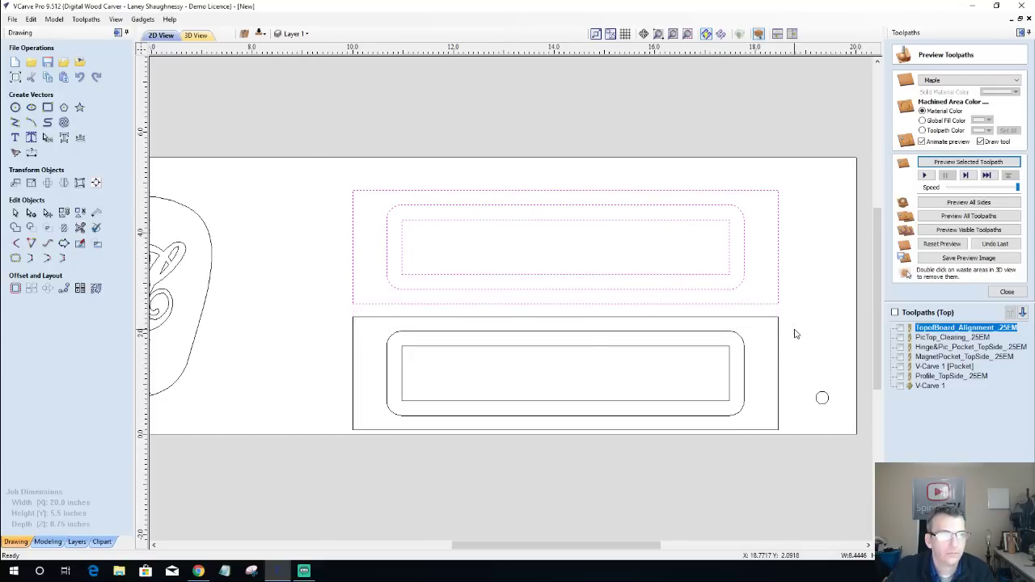
key("Up")
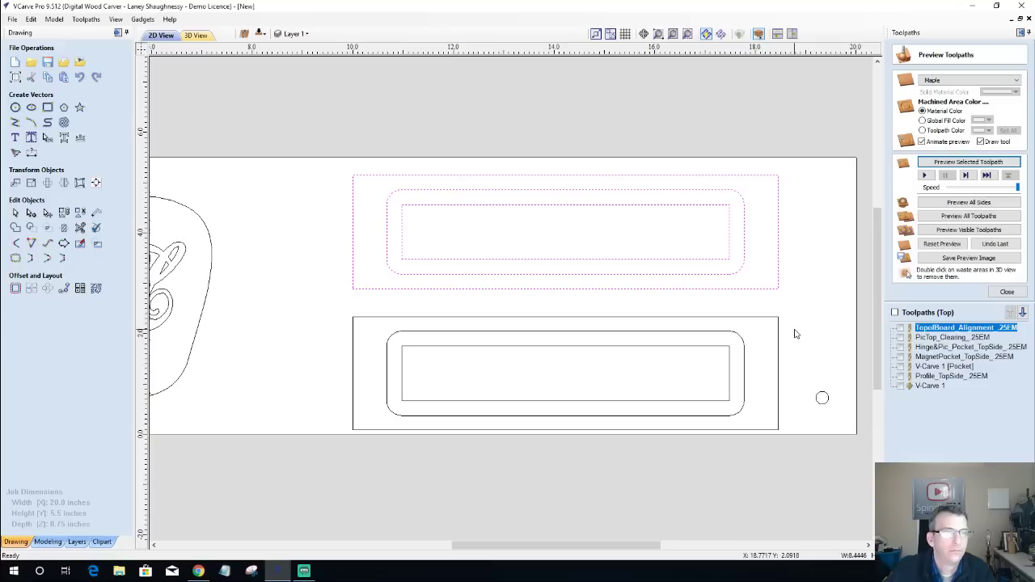
left_click_drag(321, 107, 811, 462)
Centre both box layouts vertically on the material with Align to Material.
left_click(95, 183)
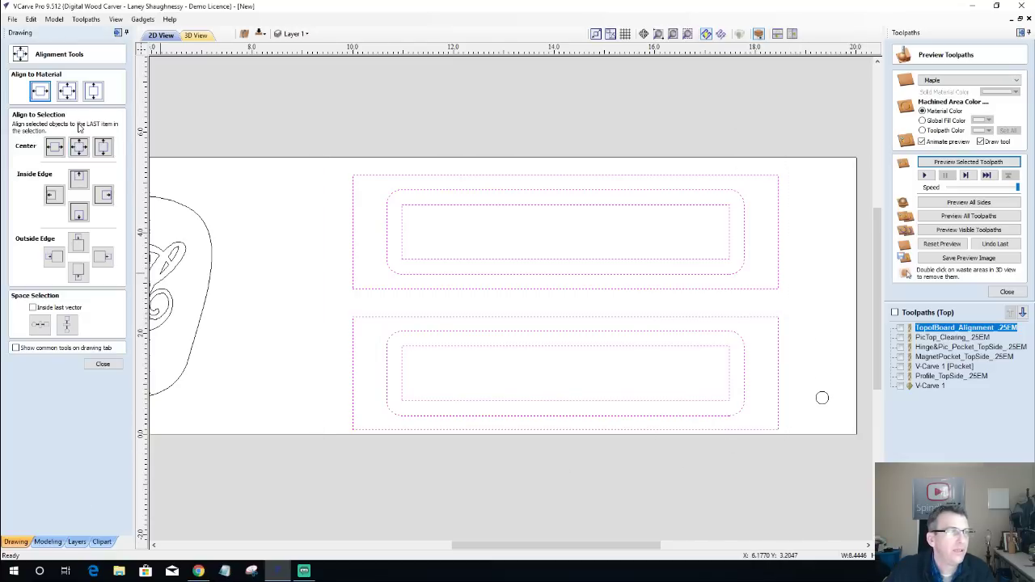
left_click(99, 91)
left_click(332, 253)
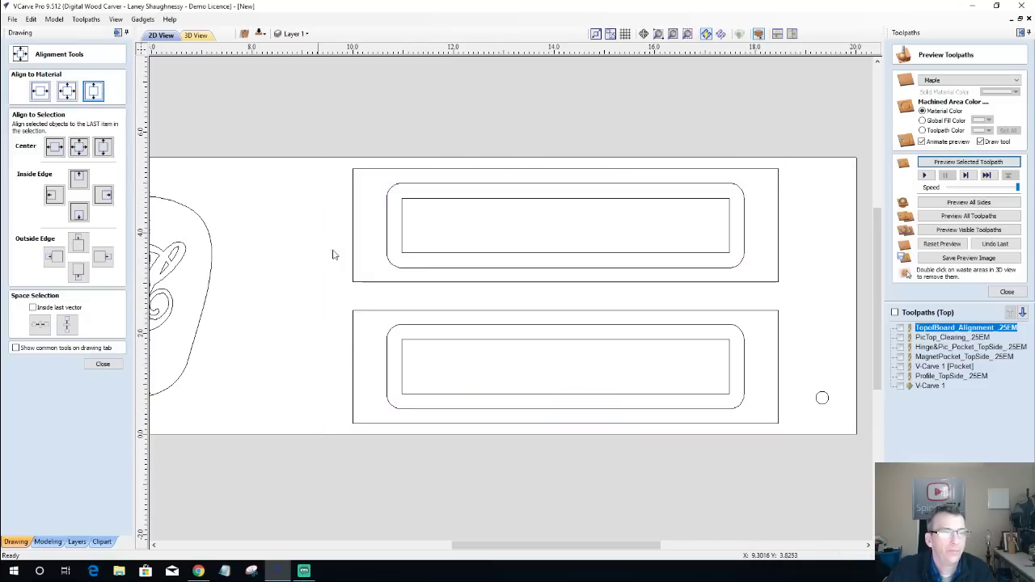
Delete the lower box's inner rectangle, leaving its rounded outline selected.
scroll(444, 305, "down", 1)
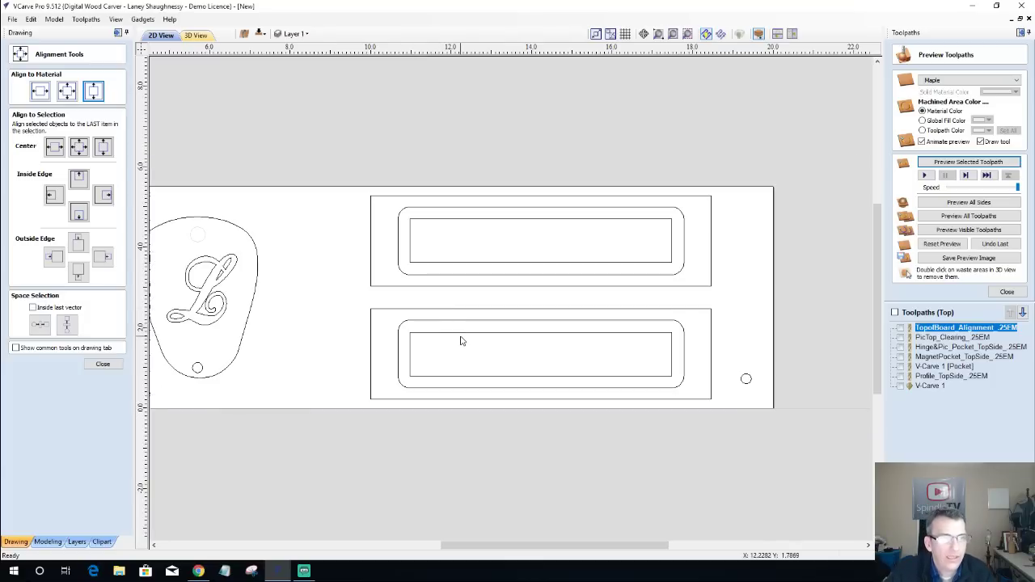
left_click(462, 334)
key("Delete")
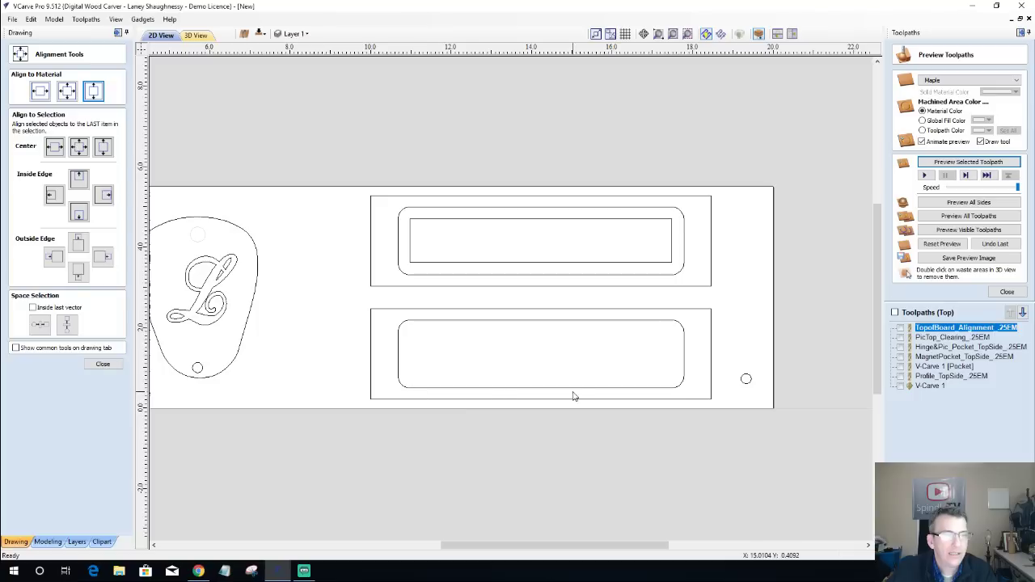
left_click(465, 322)
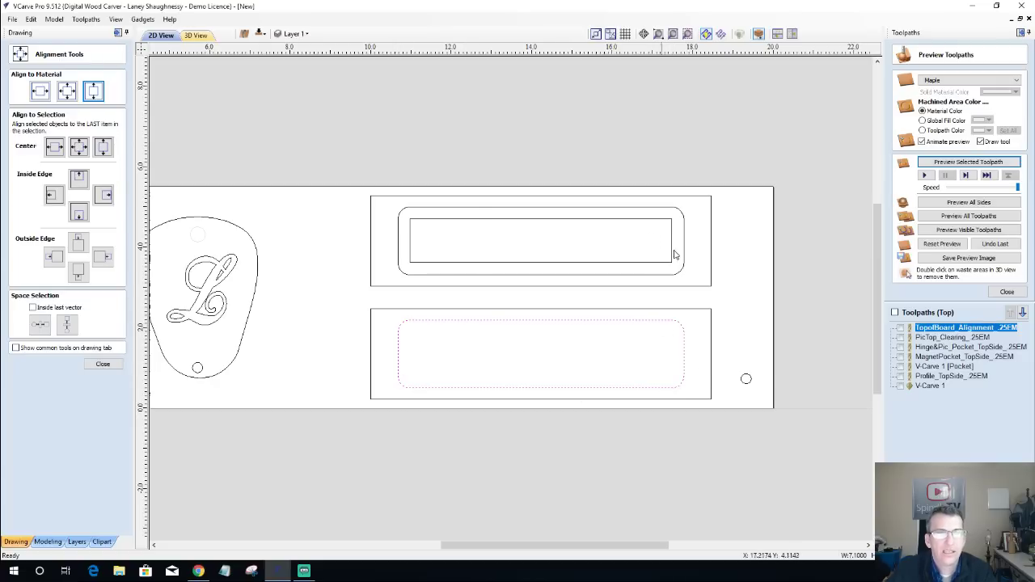
Pocket the upper inner rectangle 0.375 inches deep as 'PenBottomPocket_.25' and calculate it.
left_click(1005, 292)
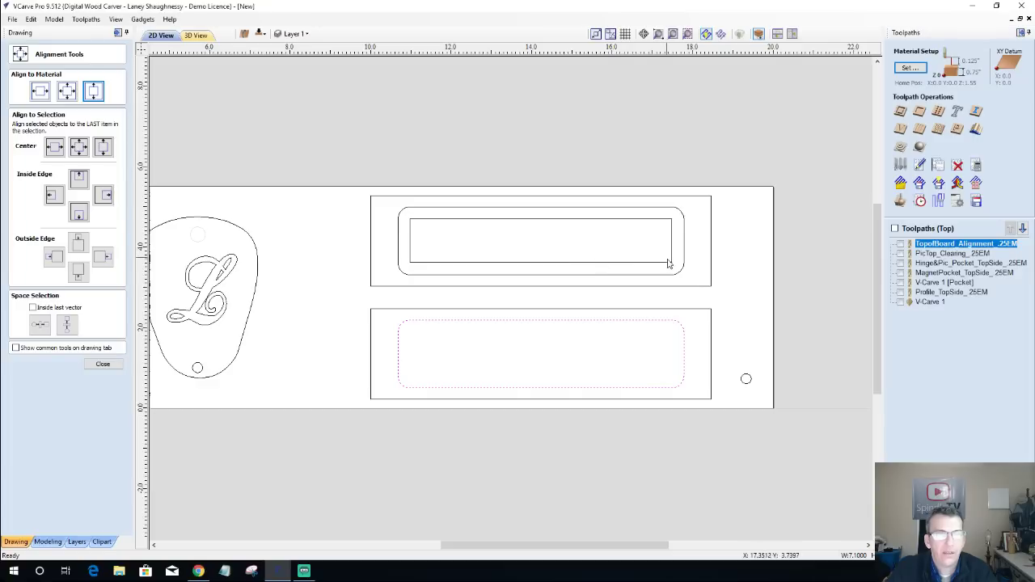
left_click(668, 262)
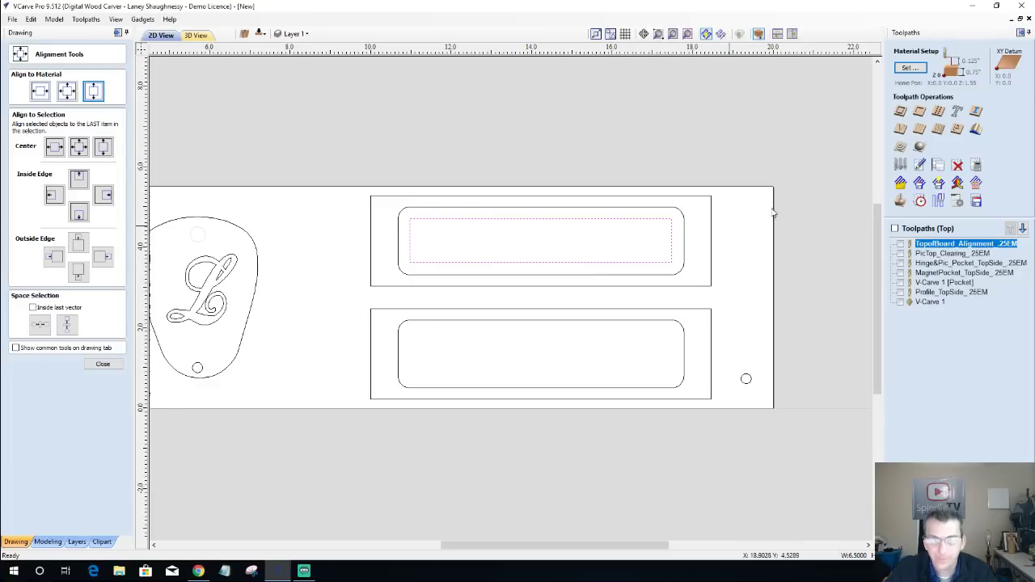
left_click(919, 129)
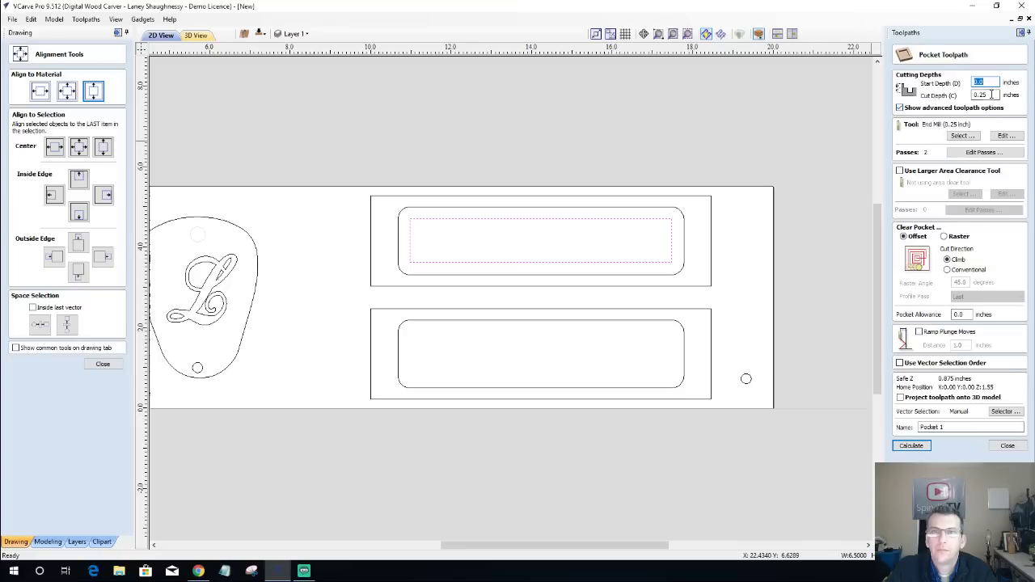
type(".")
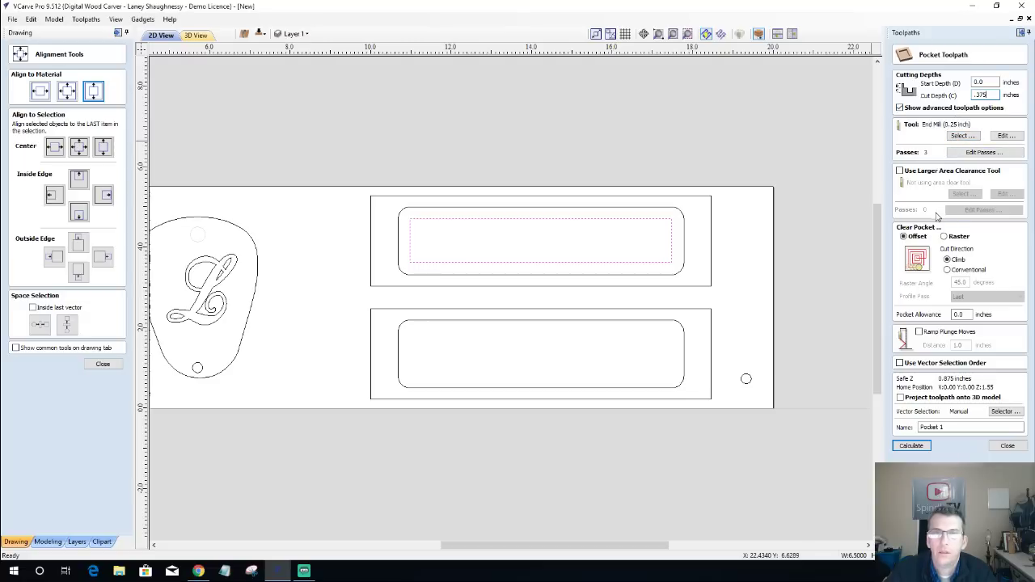
left_click(947, 427)
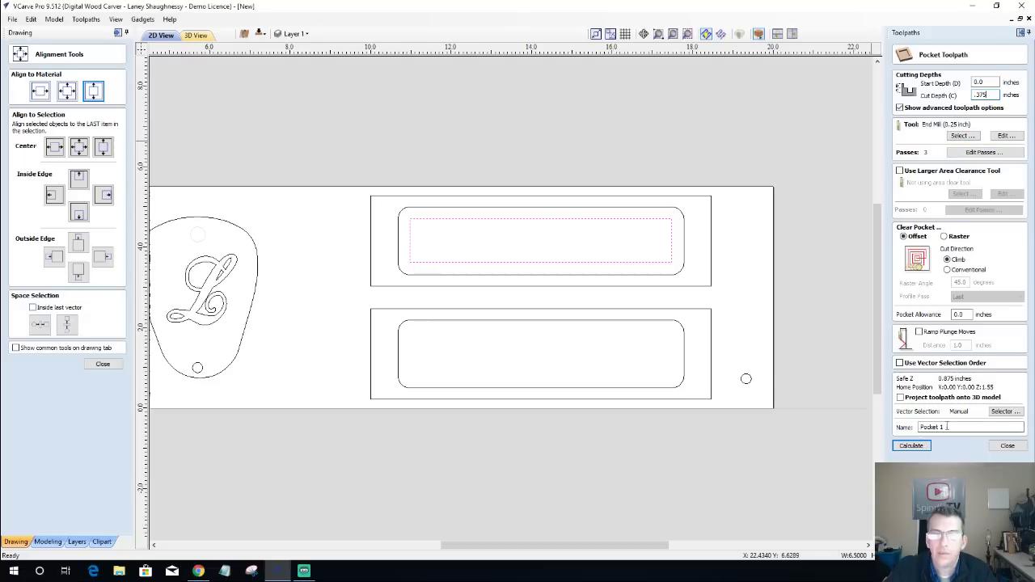
left_click_drag(947, 427, 915, 426)
type("PenBottom")
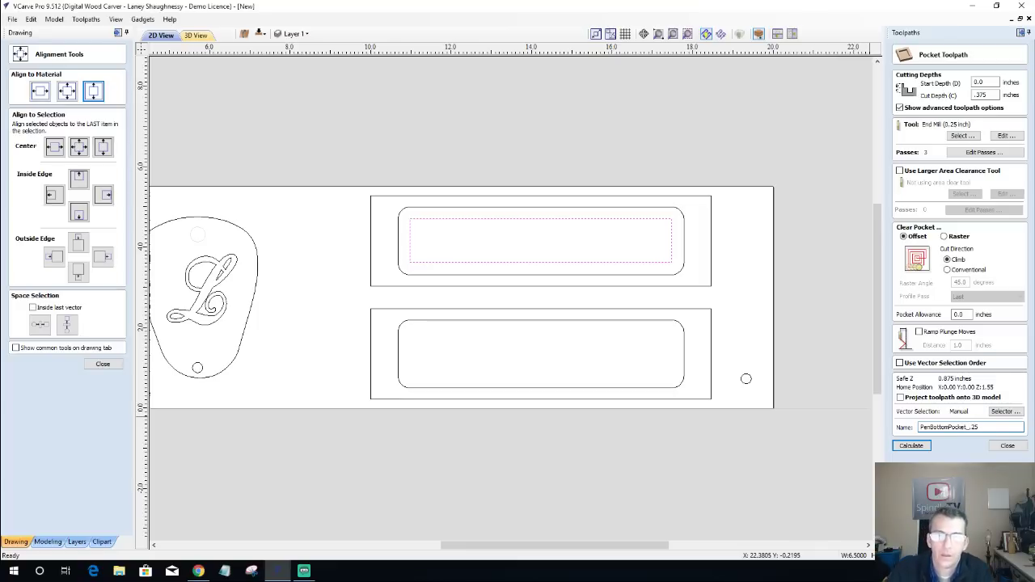
left_click(911, 446)
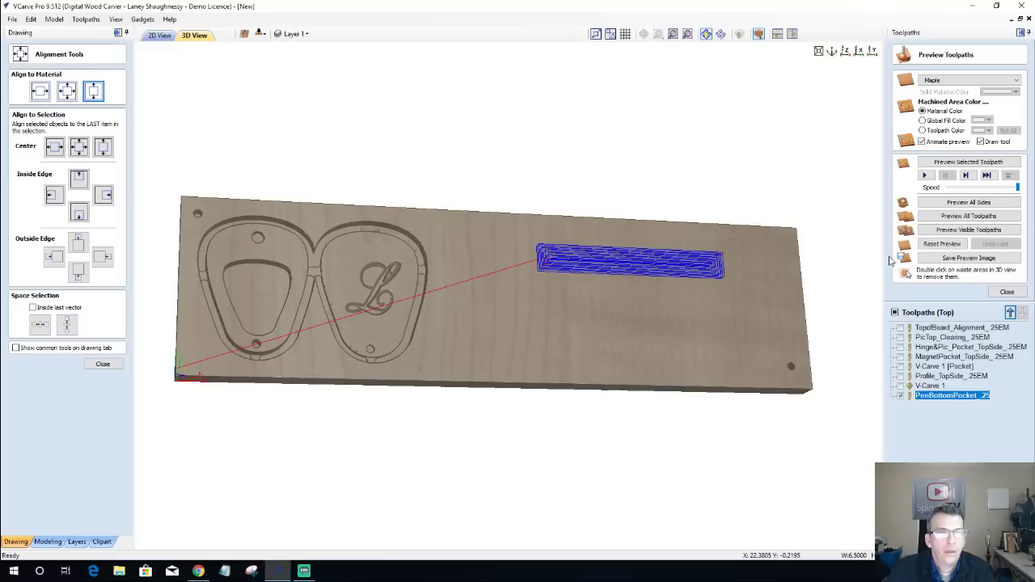
Simulate PenBottomPocket_.25 cutting into the maple board, then switch back to the 2D View.
left_click(962, 164)
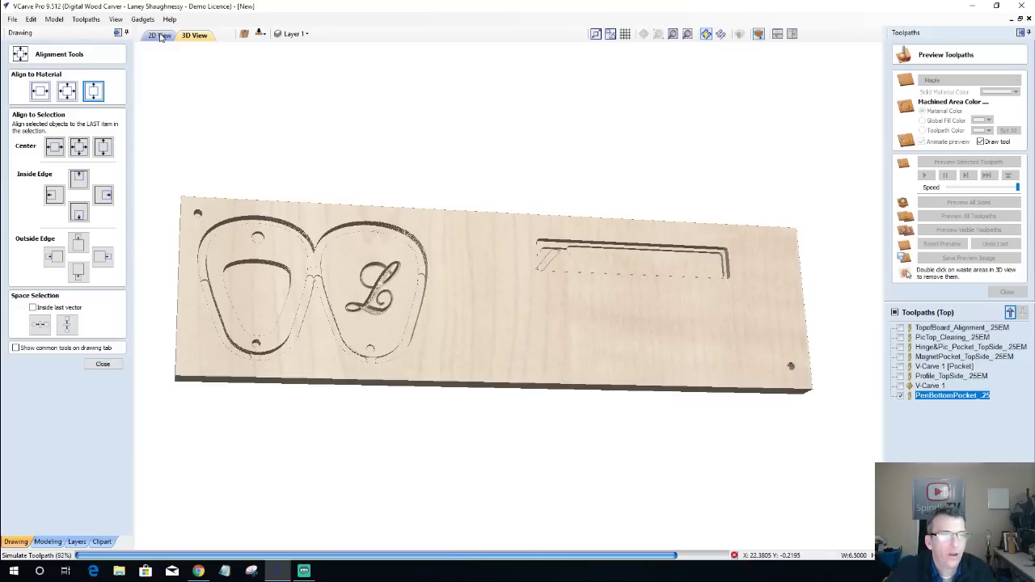
left_click(161, 36)
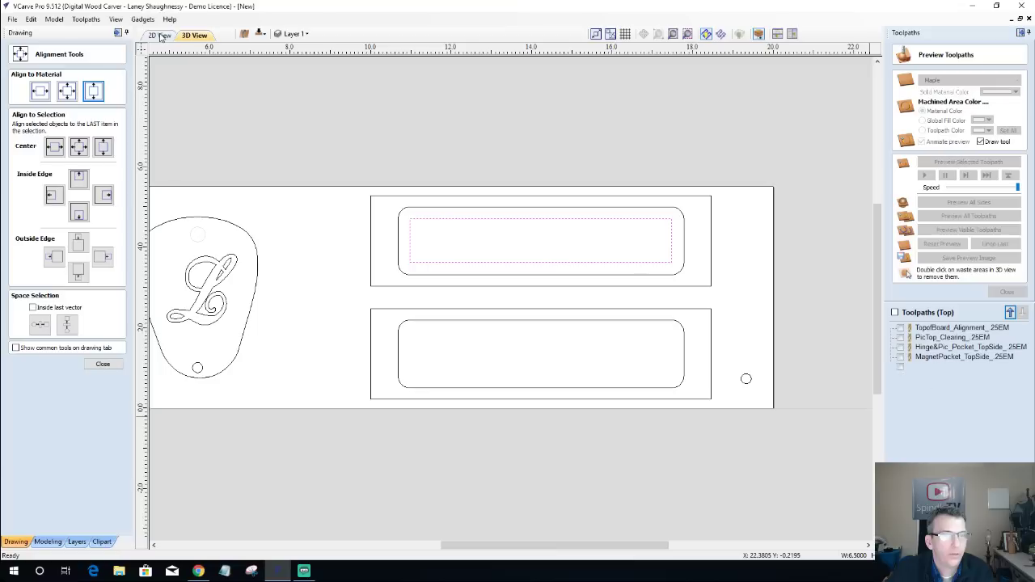
Centre the upper outer rectangle on the upper rounded pocket outline, then close Alignment Tools.
left_click(399, 267)
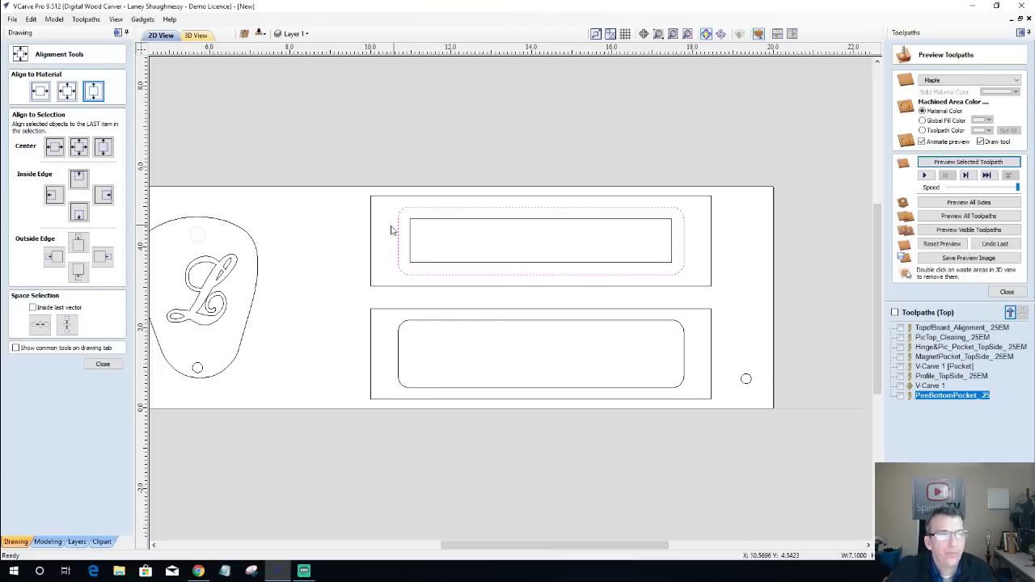
left_click(371, 236)
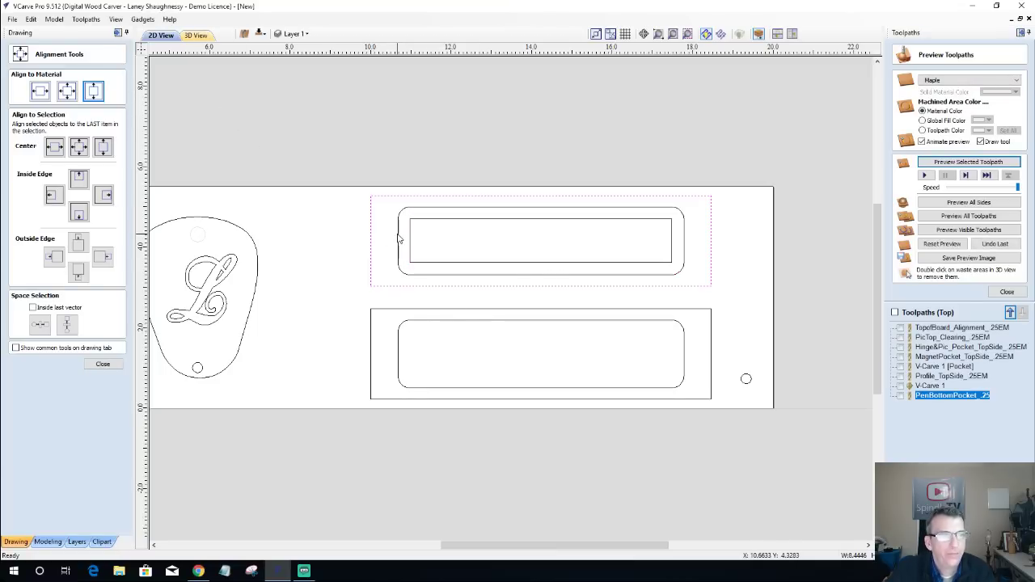
left_click(397, 238)
left_click(371, 240)
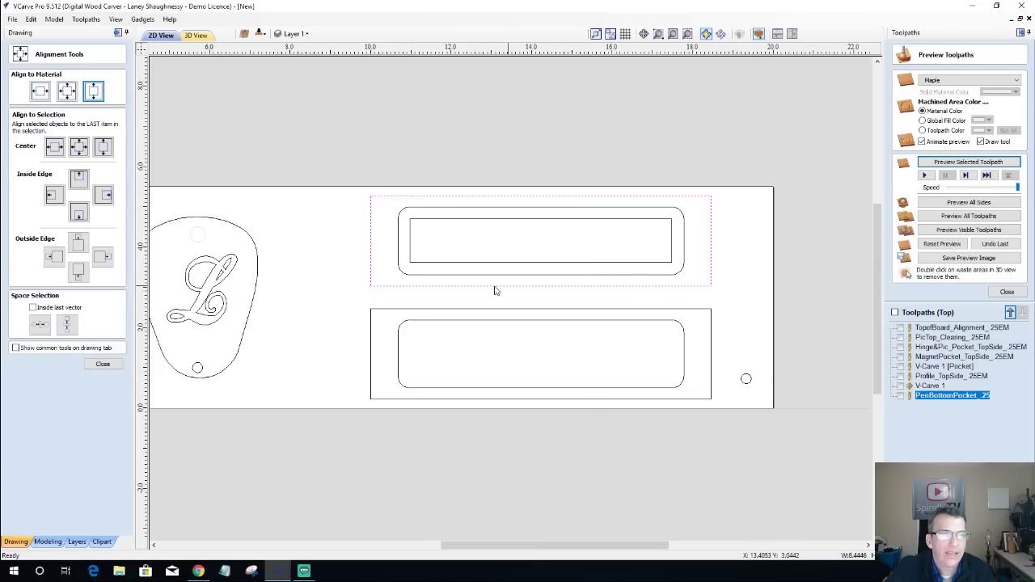
left_click(397, 246)
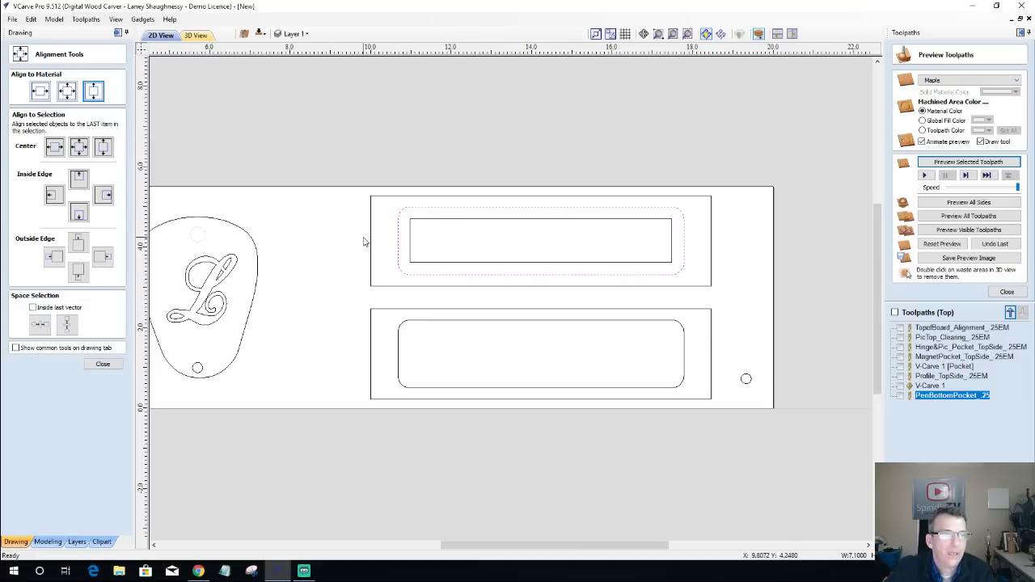
left_click(371, 242, "shift")
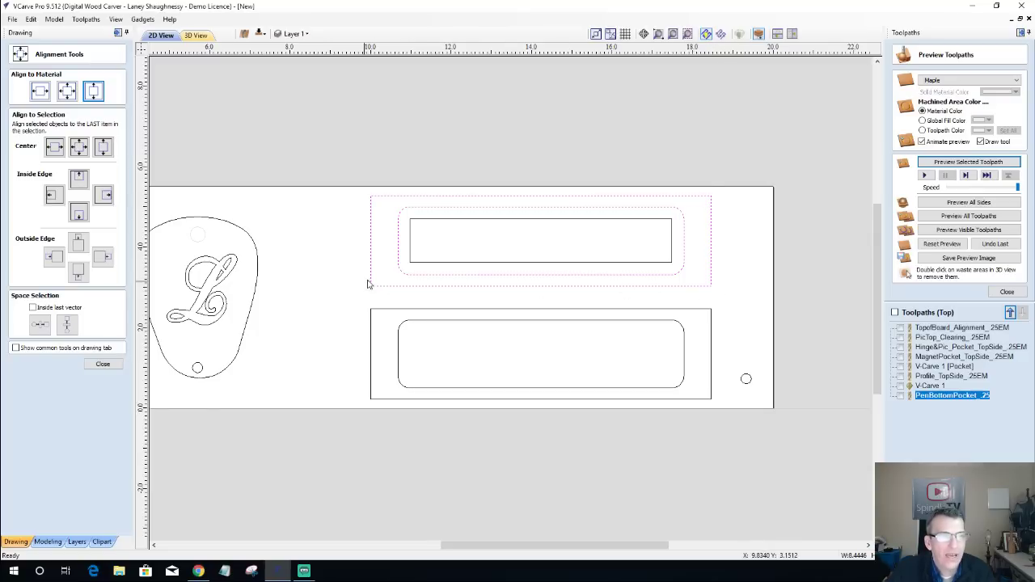
left_click(343, 260)
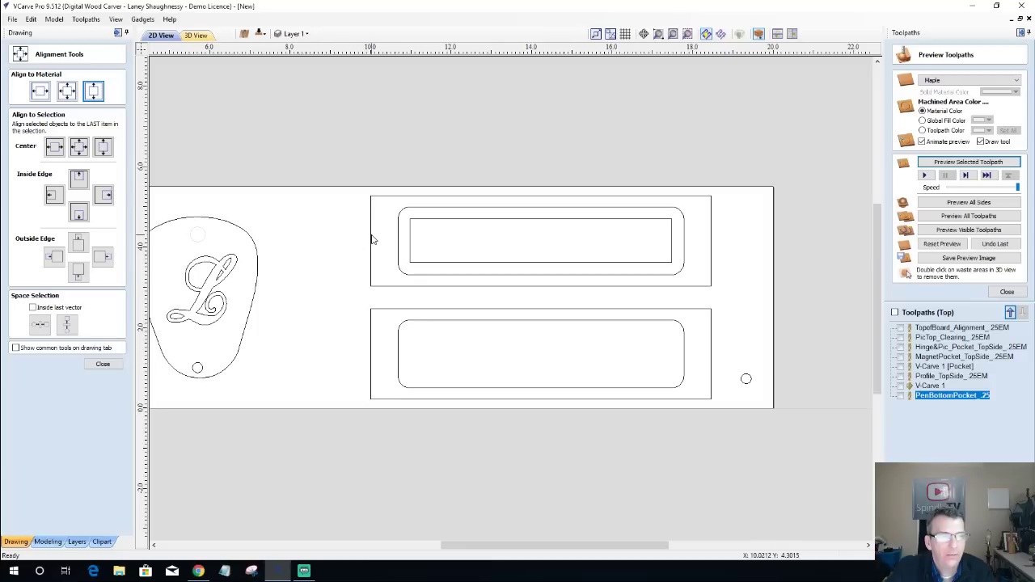
left_click(370, 227)
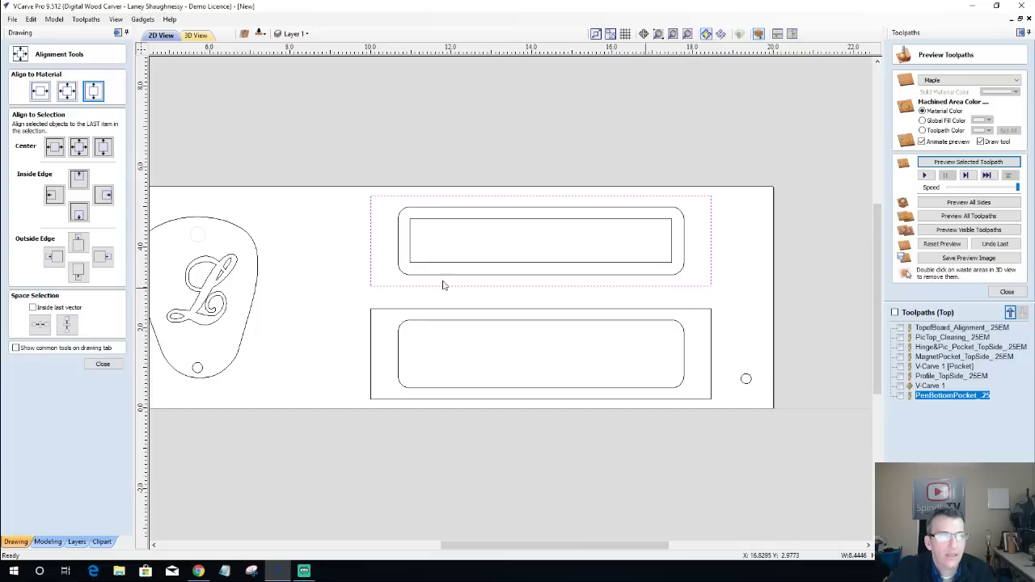
left_click(107, 365)
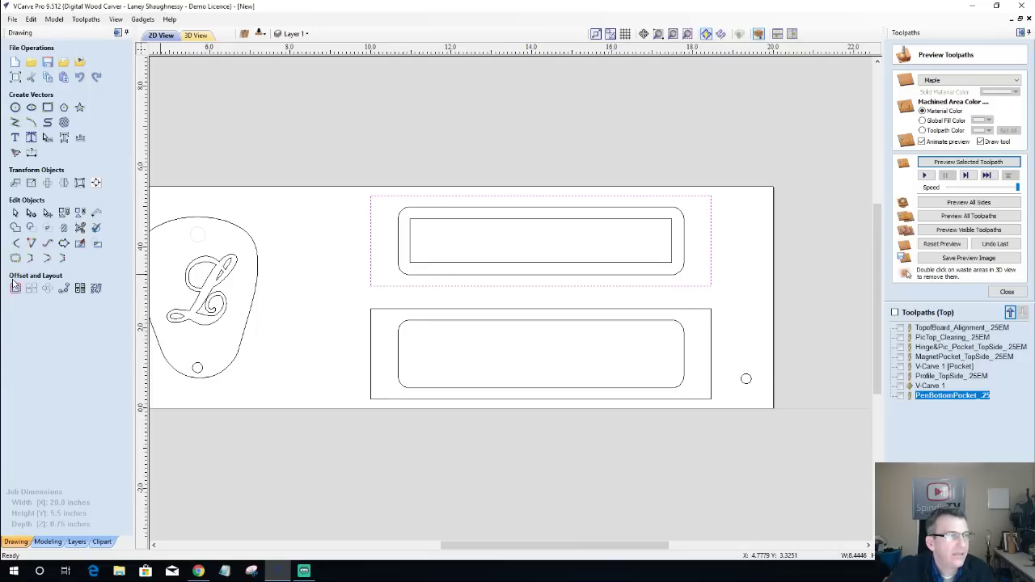
Try a 0.0625-inch outward offset on the upper rectangle, then undo it.
left_click(15, 288)
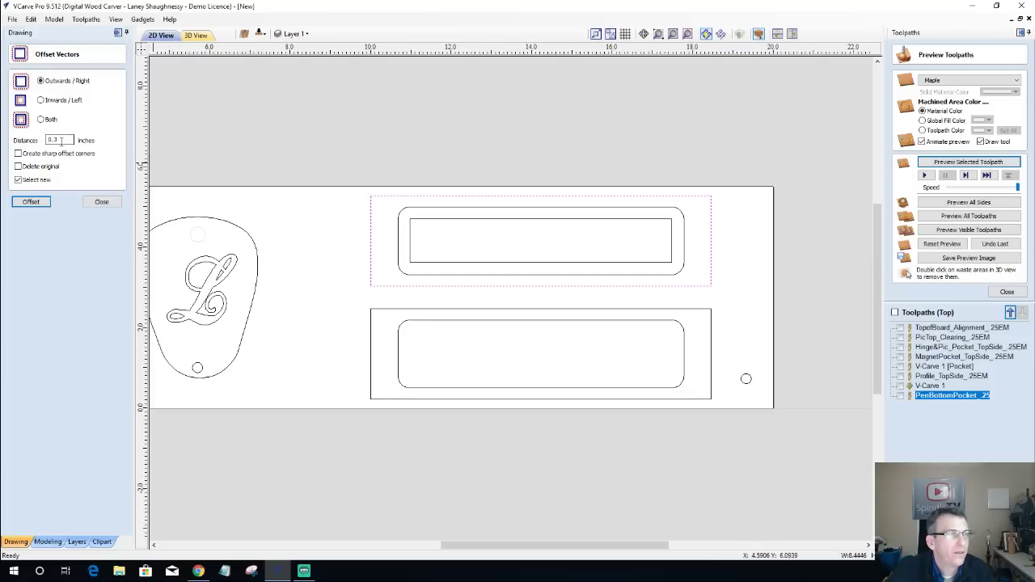
double_click(54, 140)
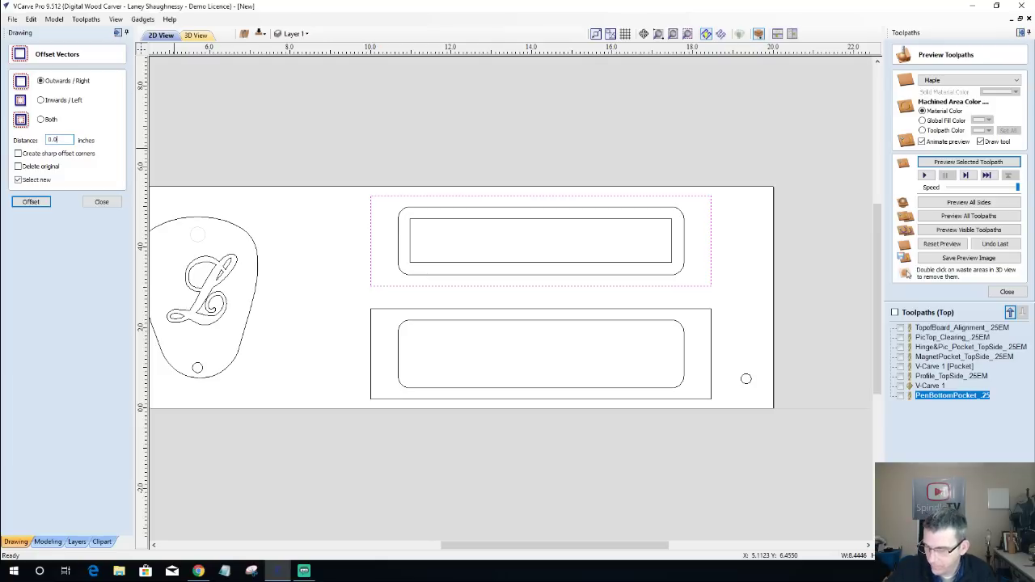
left_click(34, 206)
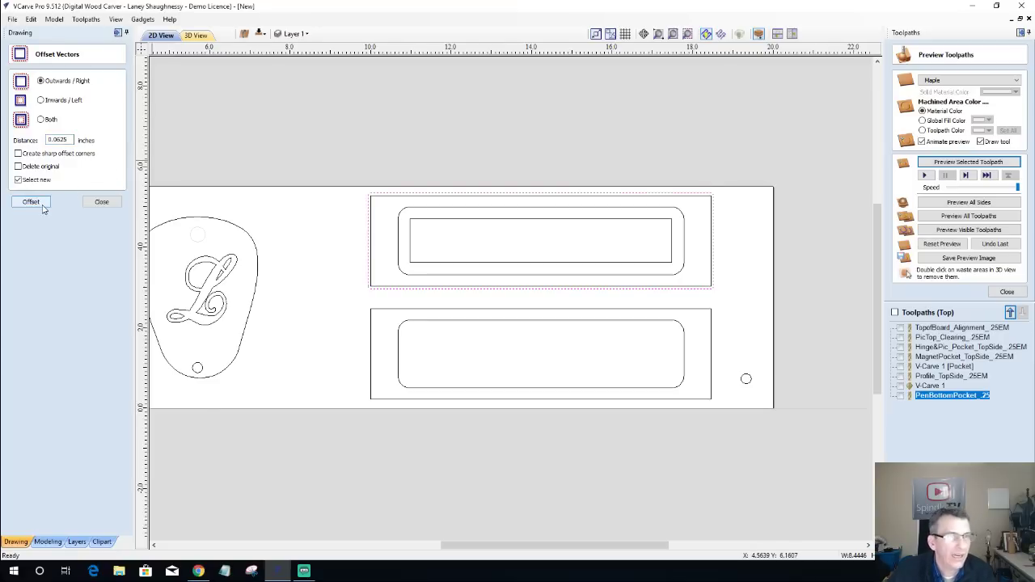
key("ctrl+z")
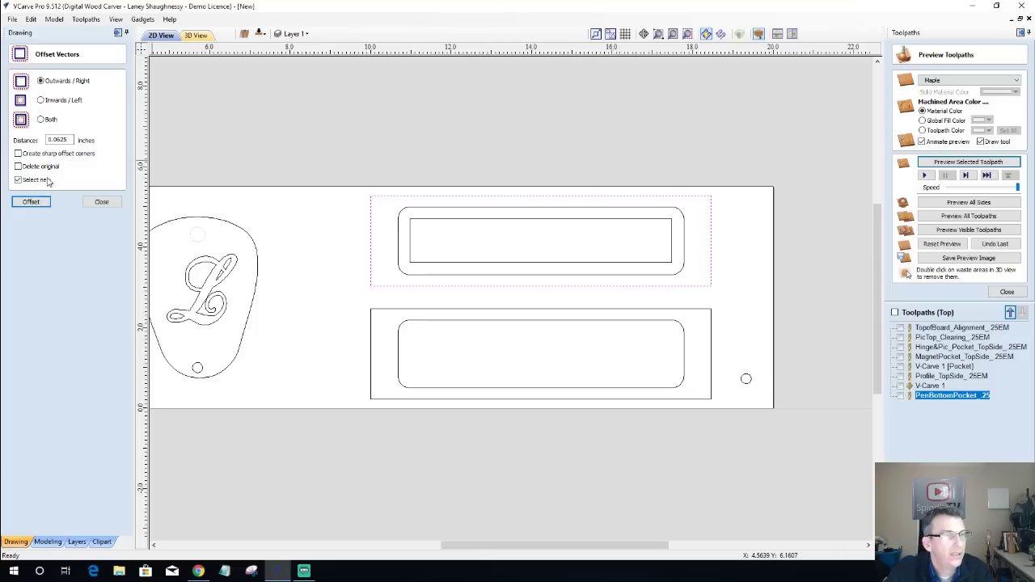
Offset the rectangle 0.125 inches outward and add the rounded pocket outline to the selection.
left_click_drag(68, 140, 41, 142)
type(".")
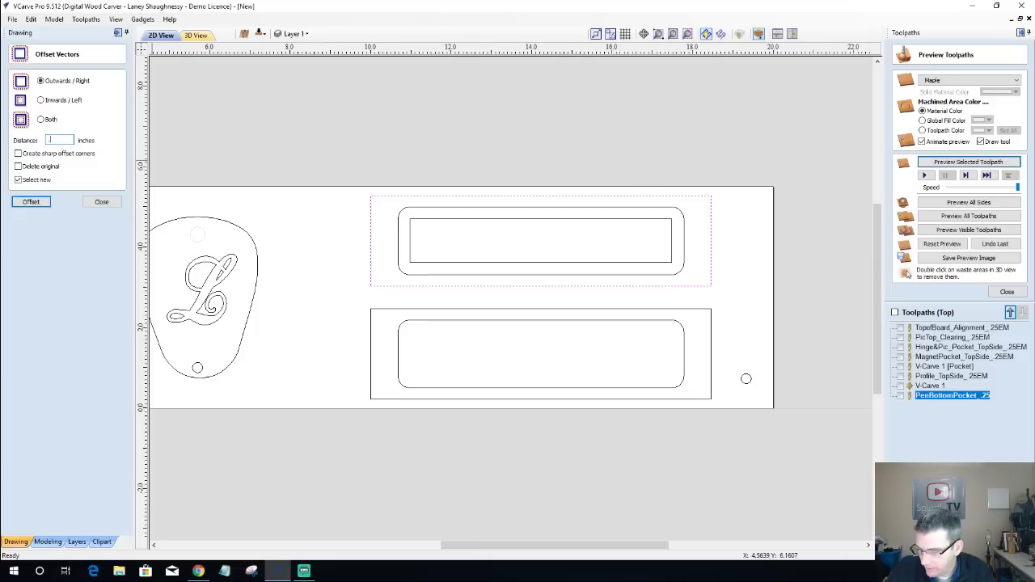
left_click(33, 202)
left_click(102, 201)
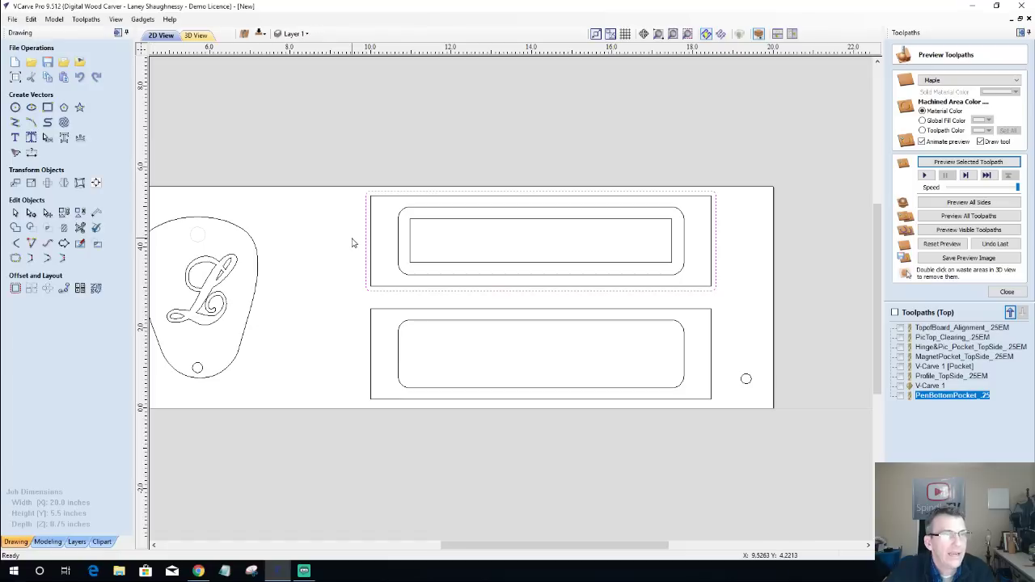
left_click(398, 250, "shift")
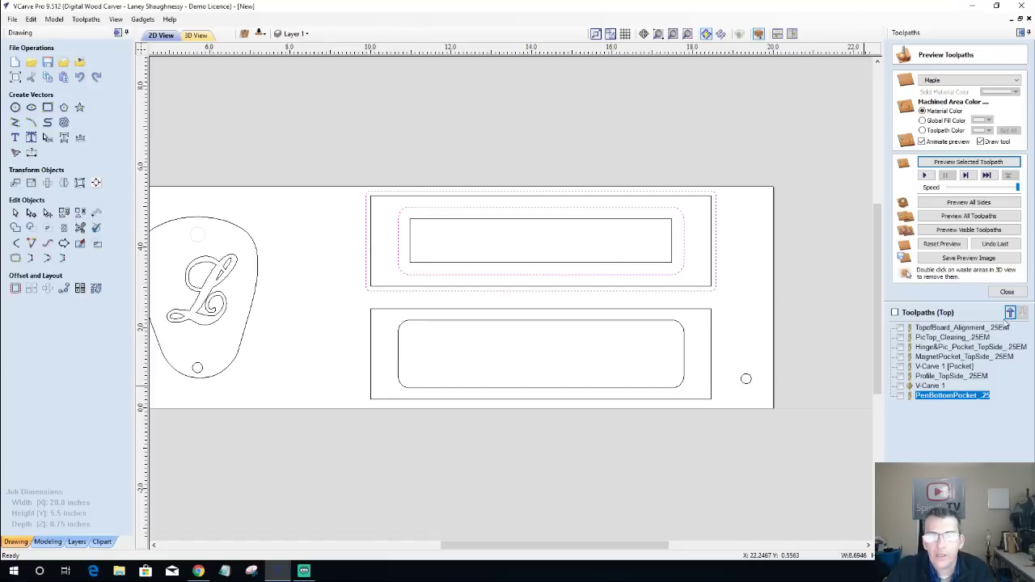
left_click(1006, 292)
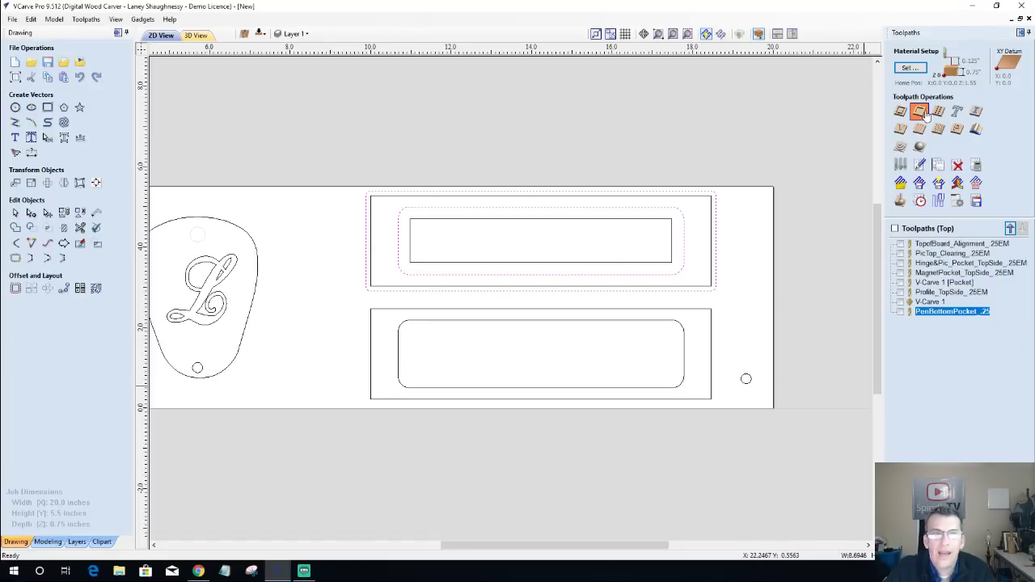
Start a pocket toolpath with a 0.25-inch cut depth using the 0.25-inch end mill.
left_click(925, 116)
left_click_drag(994, 95, 972, 101)
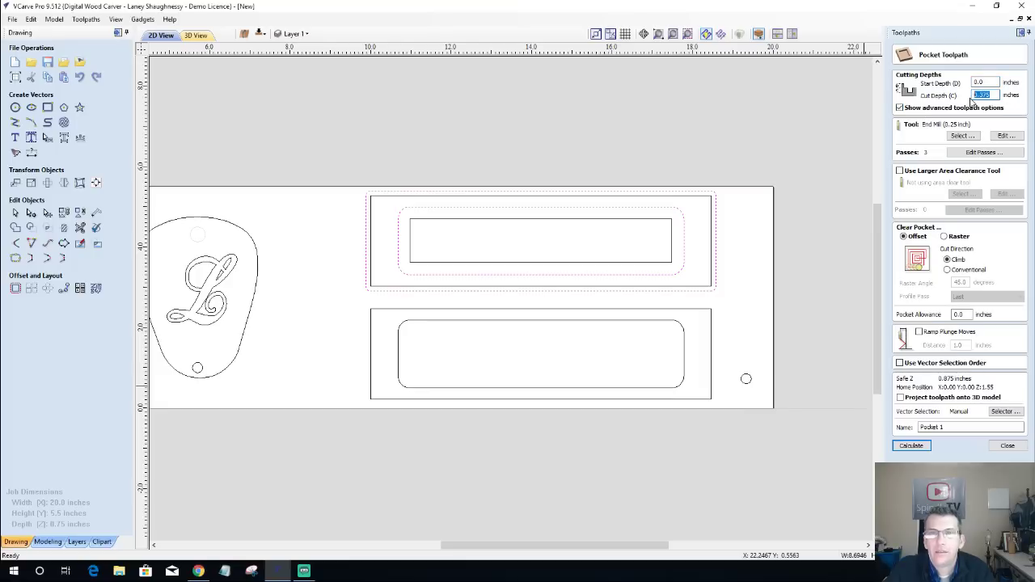
type(".1")
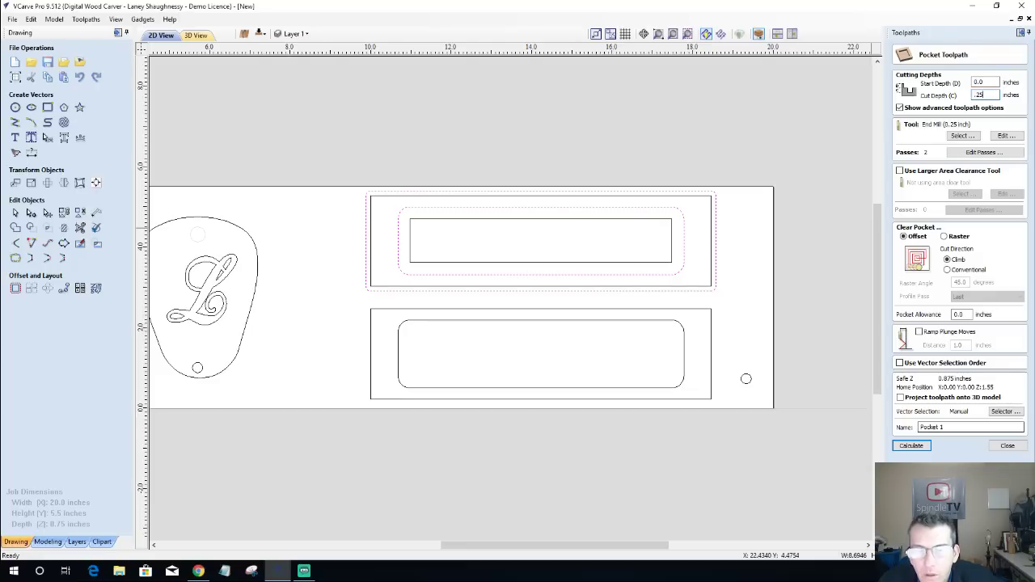
Calculate Pocket 1, review it in 3D, then select the outermost offset rectangle in 2D.
left_click(912, 445)
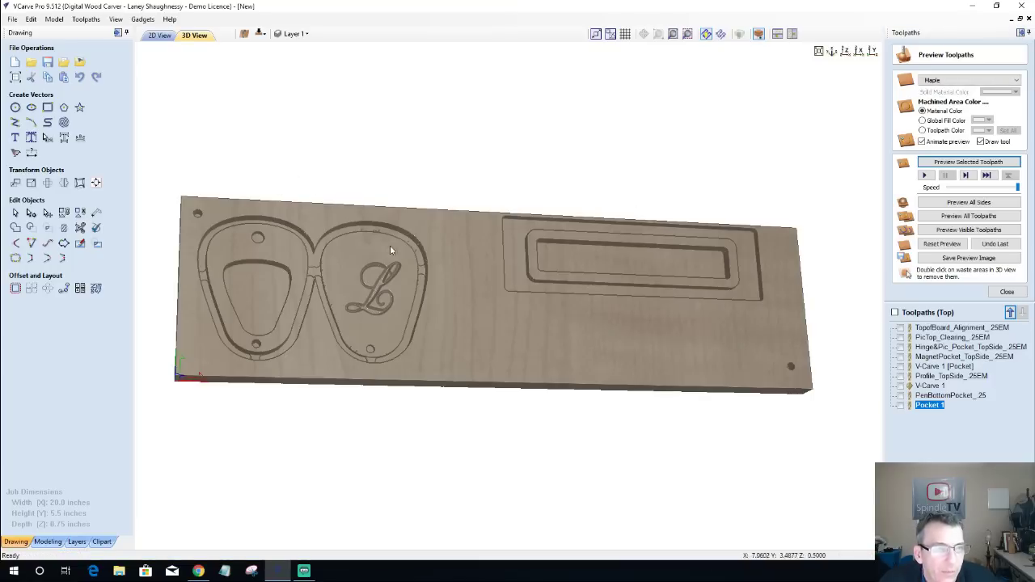
left_click(159, 35)
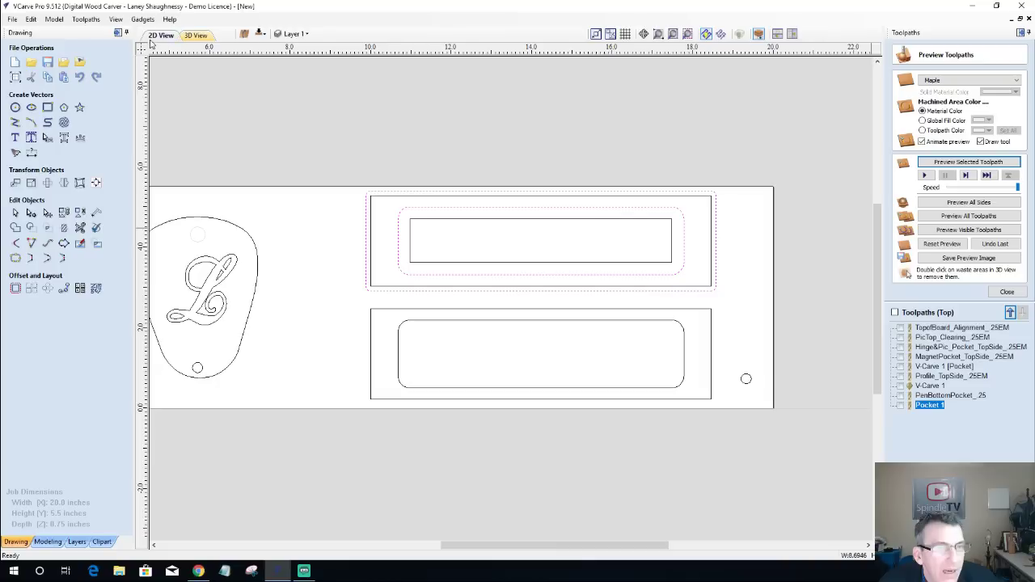
left_click(371, 232)
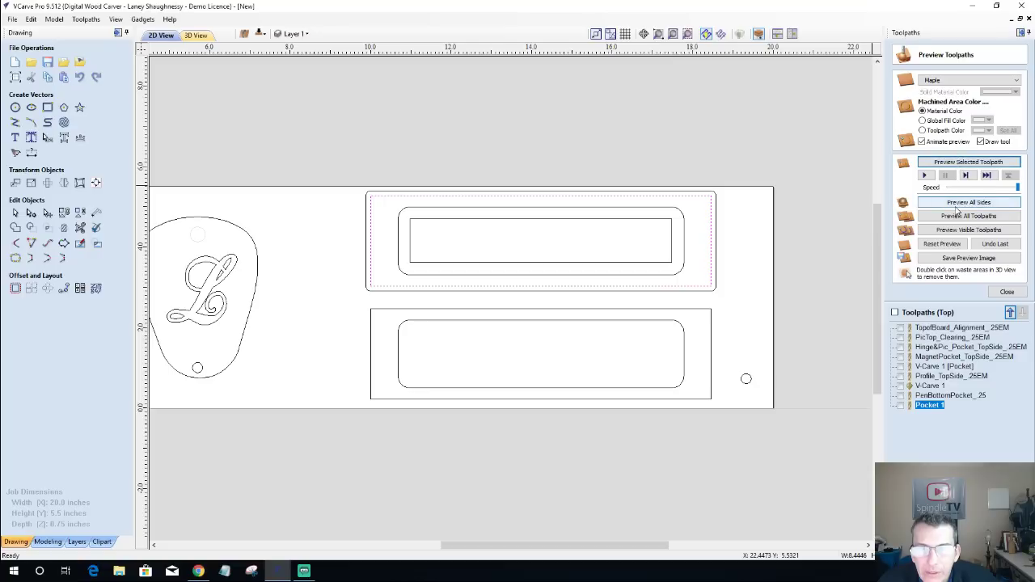
left_click(964, 162)
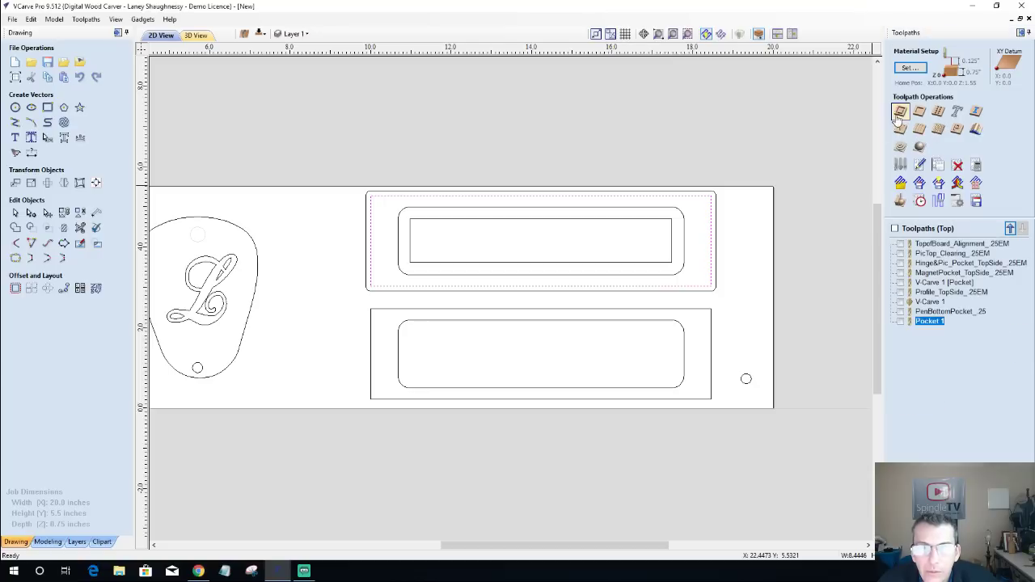
Set up a 0.375-inch-deep profile toolpath and copy the outer rectangle to the other side.
left_click(967, 163)
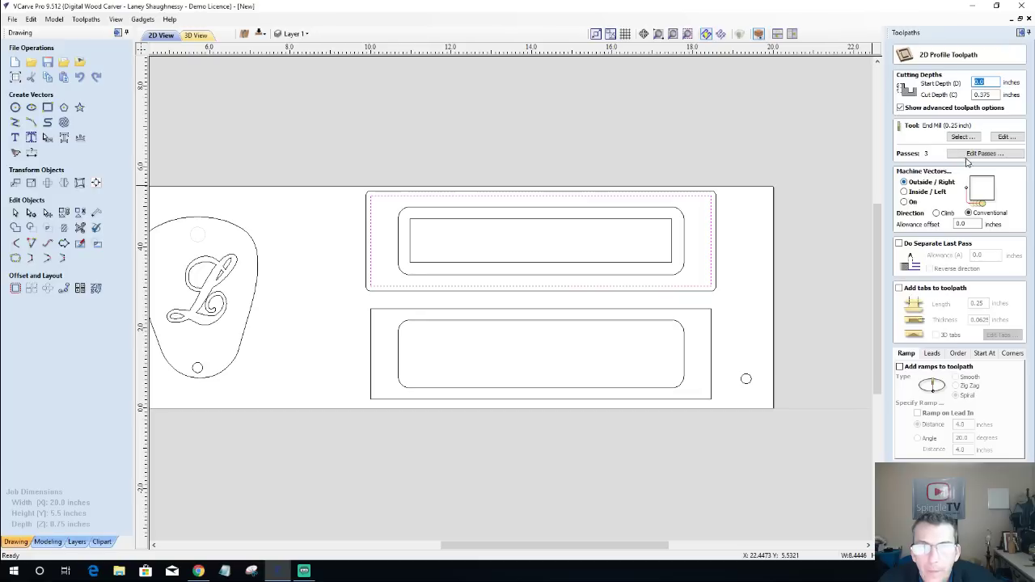
left_click(981, 96)
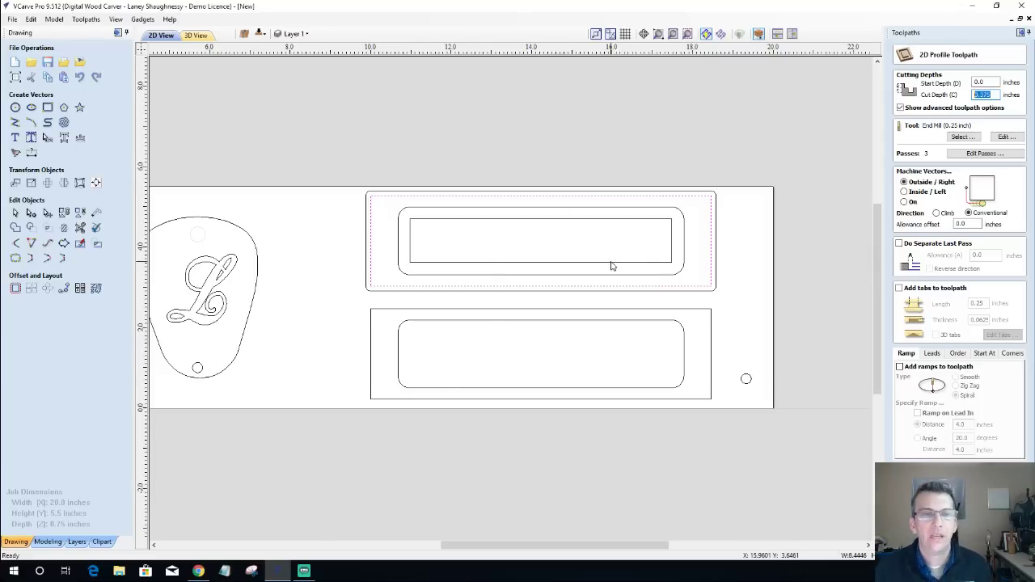
left_click(704, 198)
right_click(705, 200)
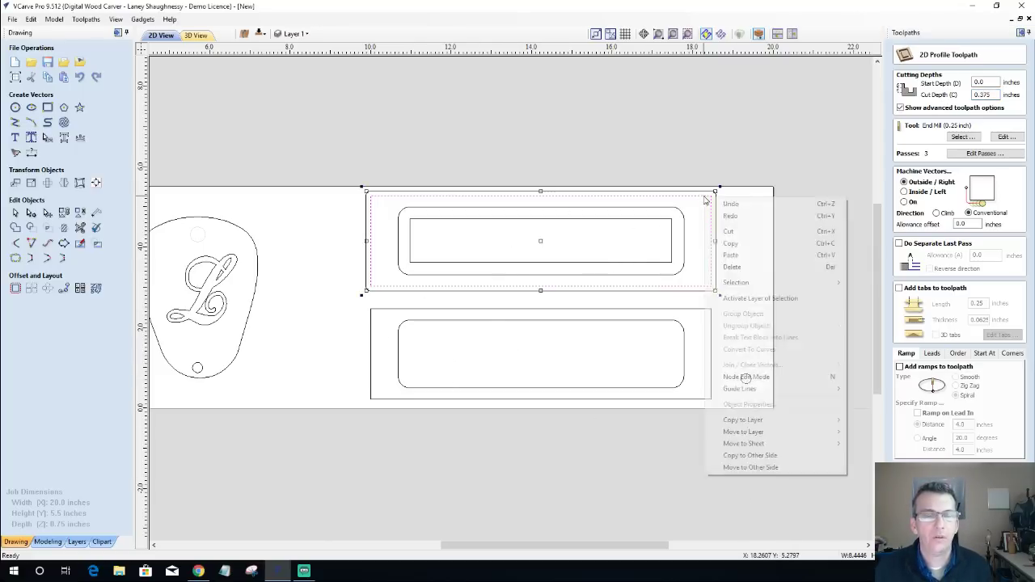
left_click(738, 457)
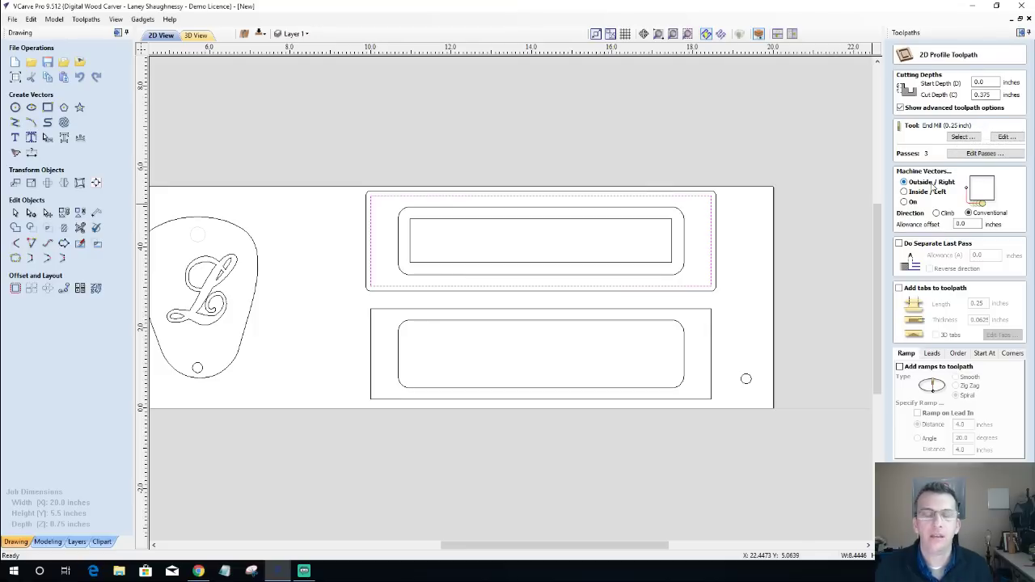
Enable holding tabs on the profile and place a tab on the rectangle's right edge.
left_click(899, 289)
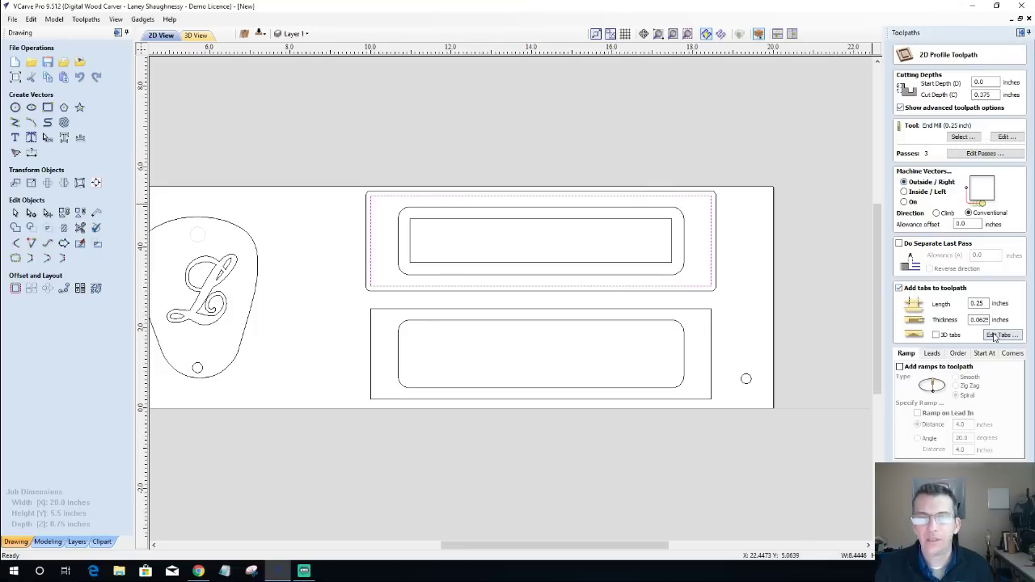
left_click(1002, 334)
left_click(712, 235)
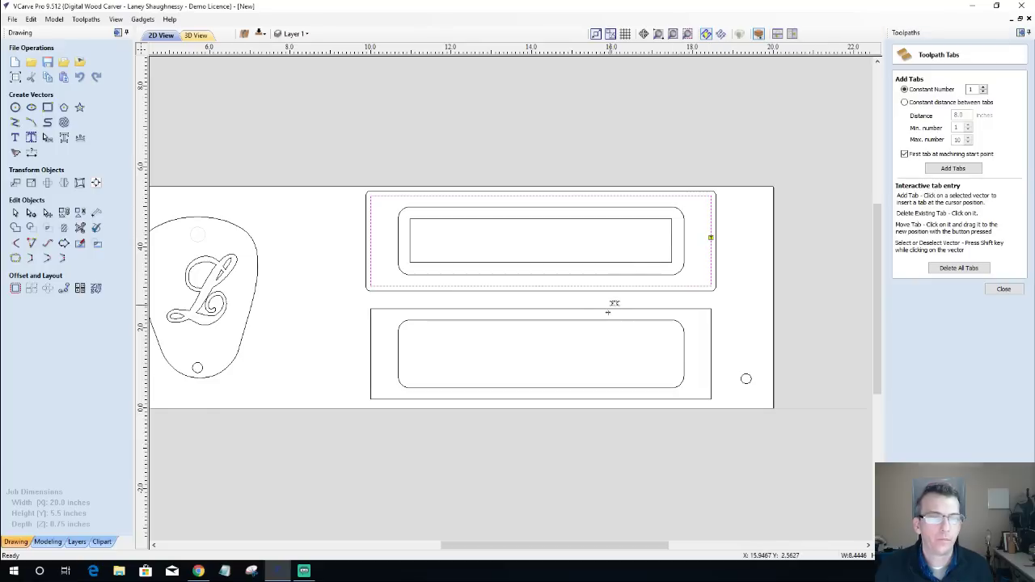
Add tabs on the outer rectangle's bottom, left and top edges, calculate Profile 1, and preview it in 3D.
left_click(549, 289)
left_click(370, 243)
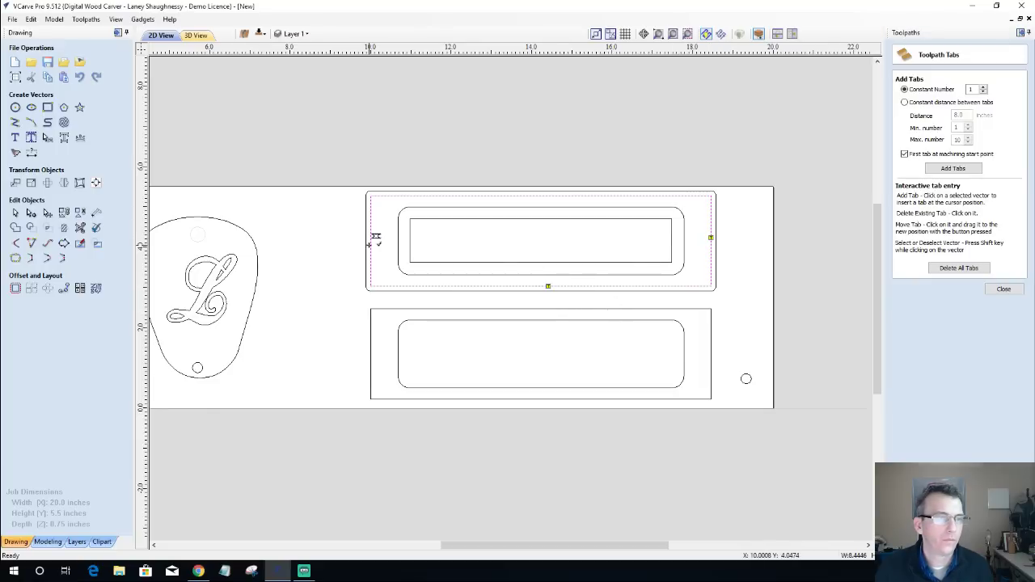
left_click(544, 195)
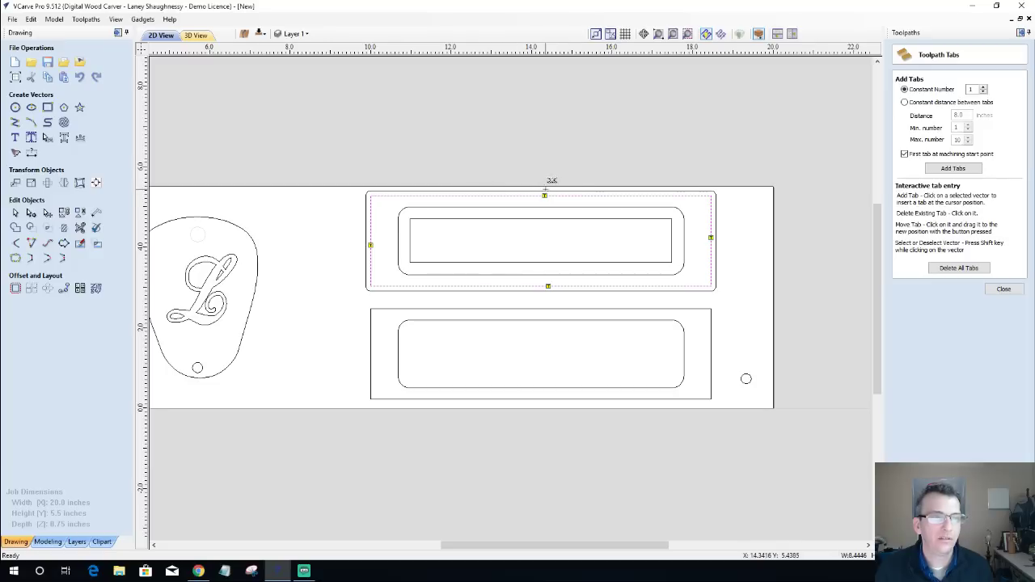
left_click(1006, 291)
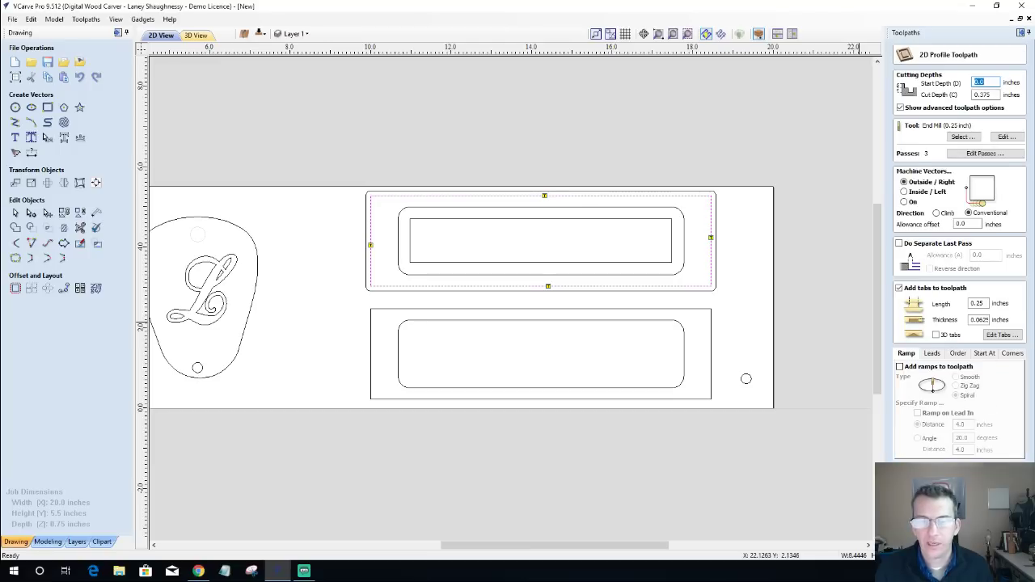
left_click(938, 517)
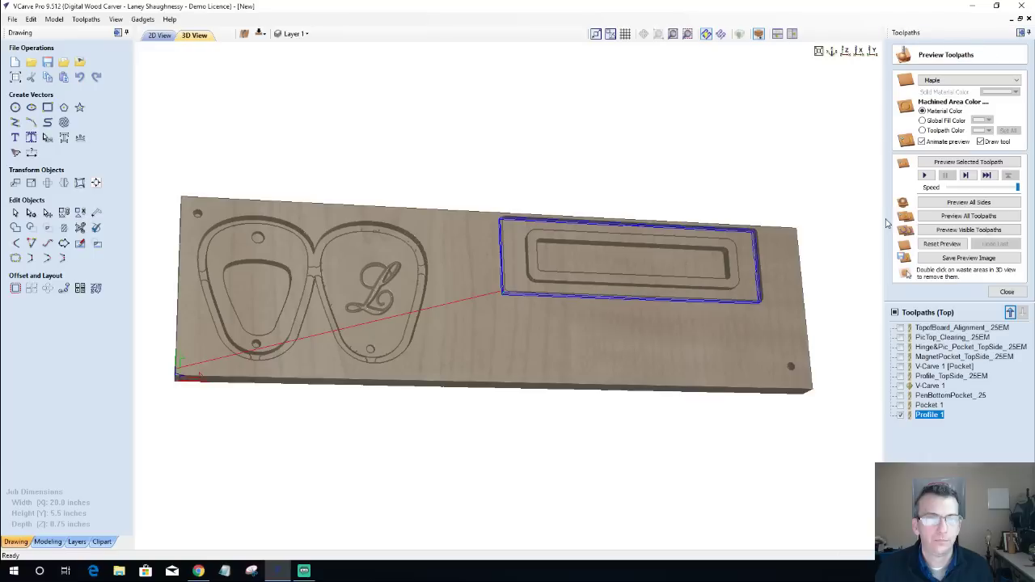
left_click(953, 164)
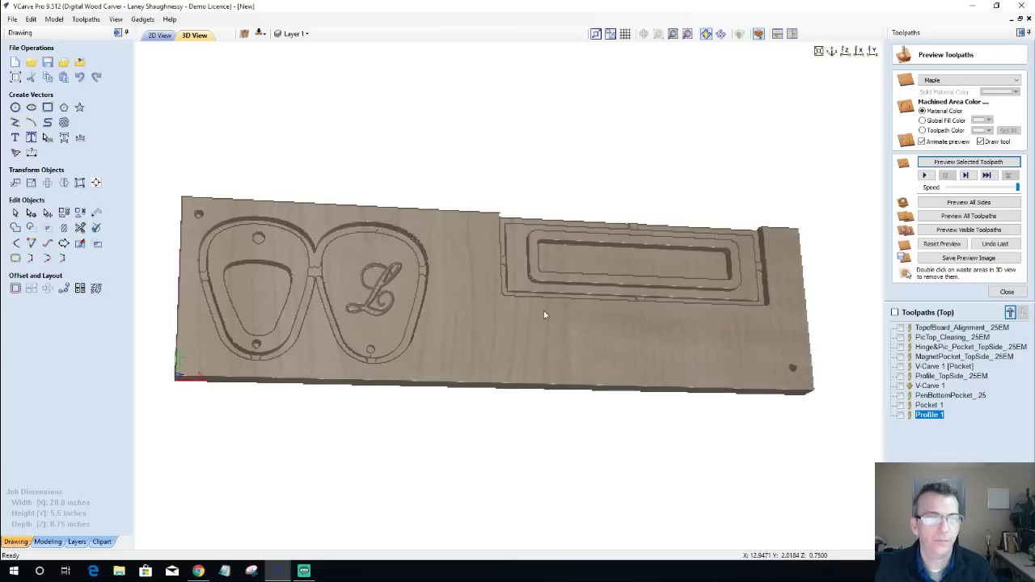
Reopen Pocket 1's settings and select its 0.625-inch cut depth for editing.
left_click_drag(543, 311, 544, 288)
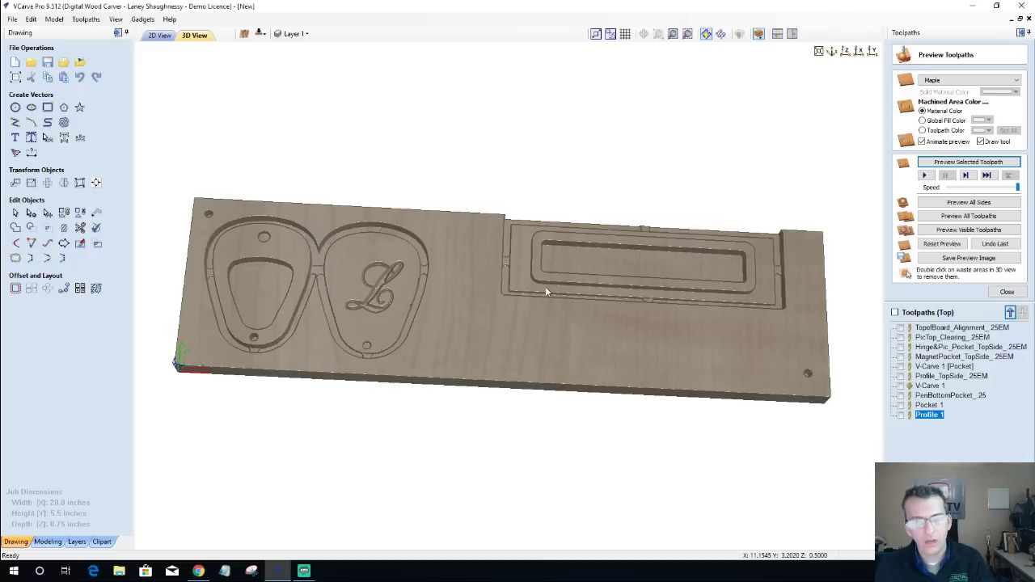
double_click(928, 405)
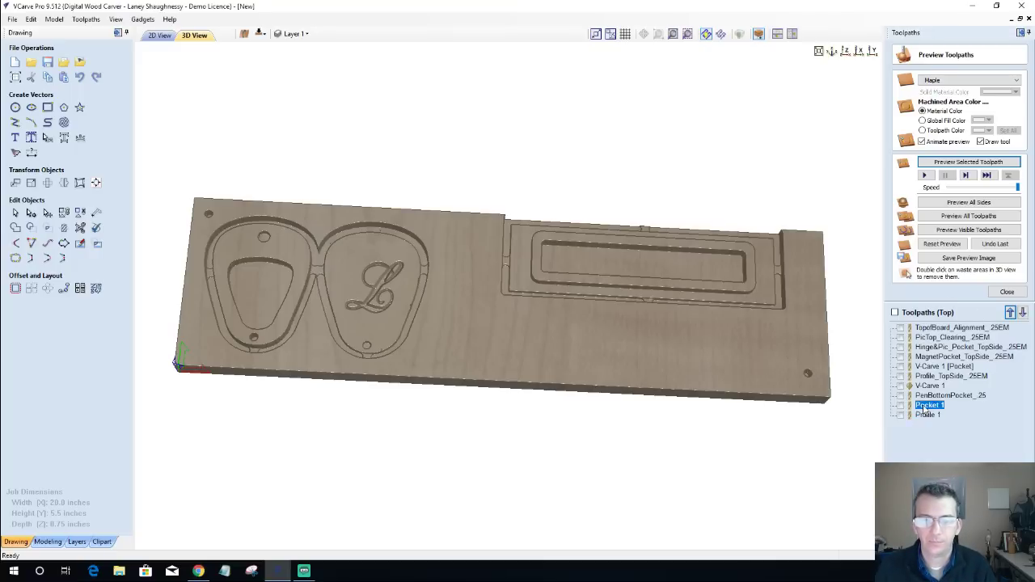
left_click_drag(978, 96, 1000, 95)
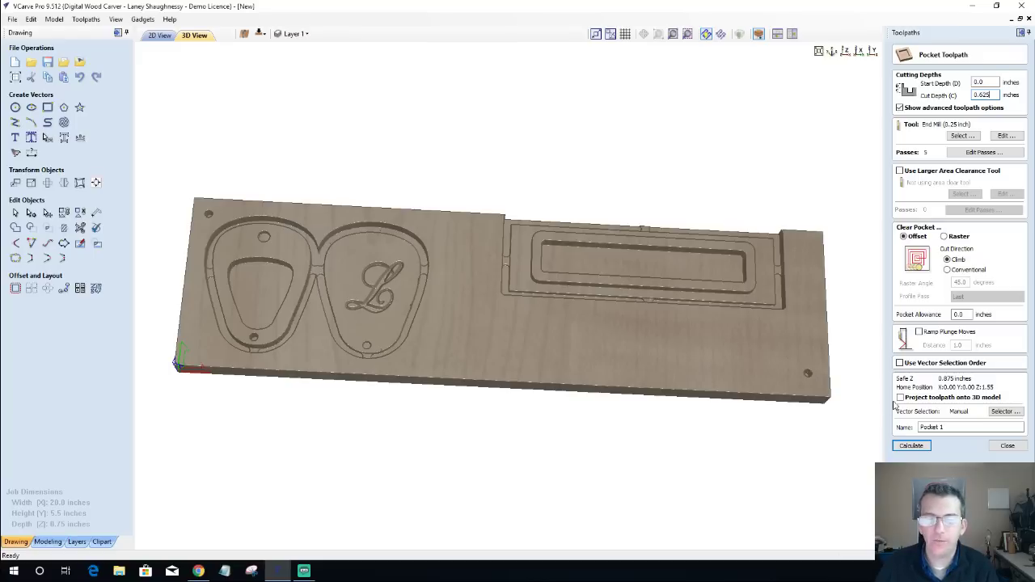
Recalculate Pocket 1, preview its cut on the board, then stop the simulation.
left_click(911, 449)
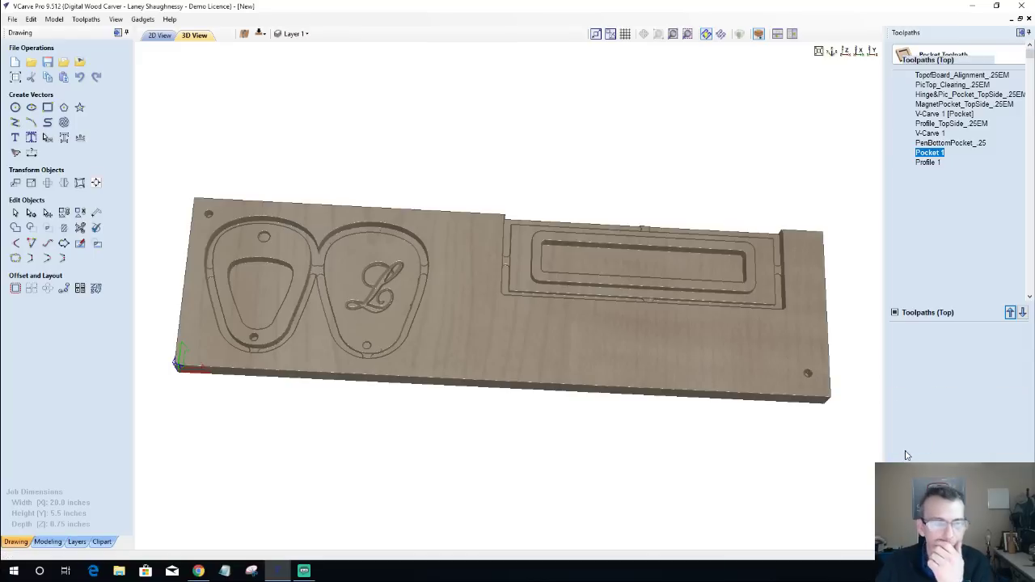
left_click(957, 163)
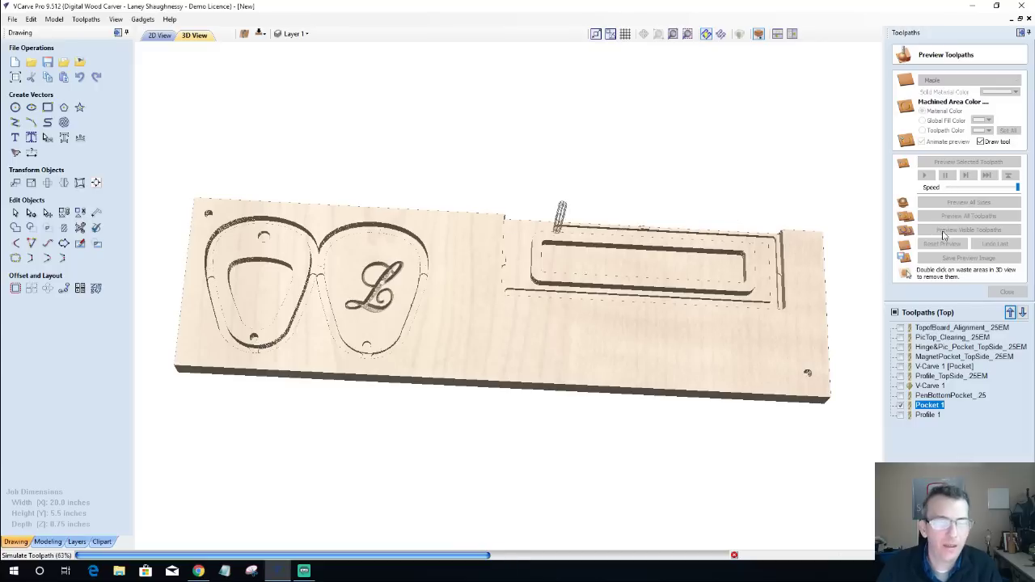
left_click(733, 556)
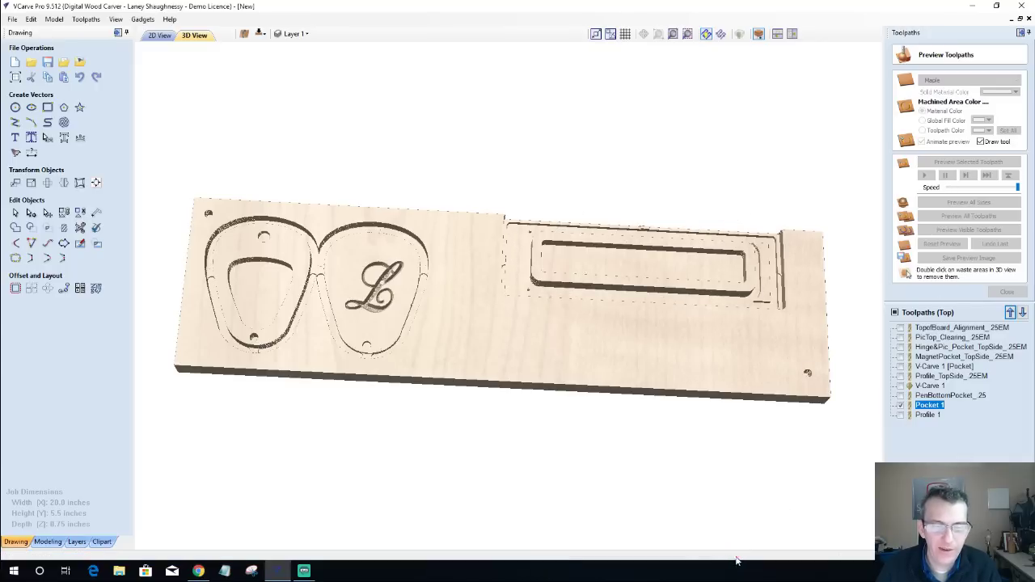
Change Pocket 1's cut depth to 0.5 inches and recalculate it.
double_click(921, 405)
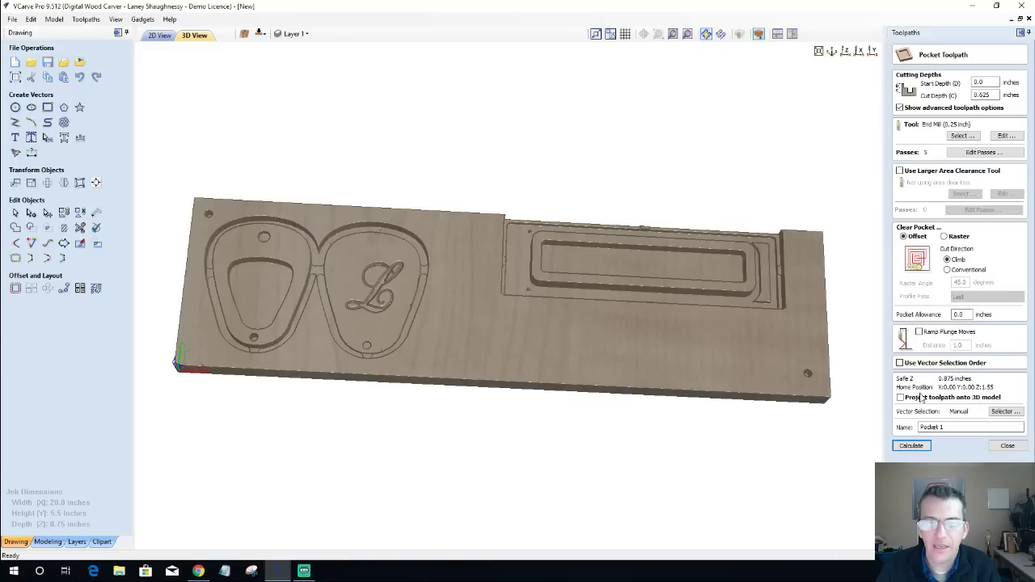
double_click(983, 95)
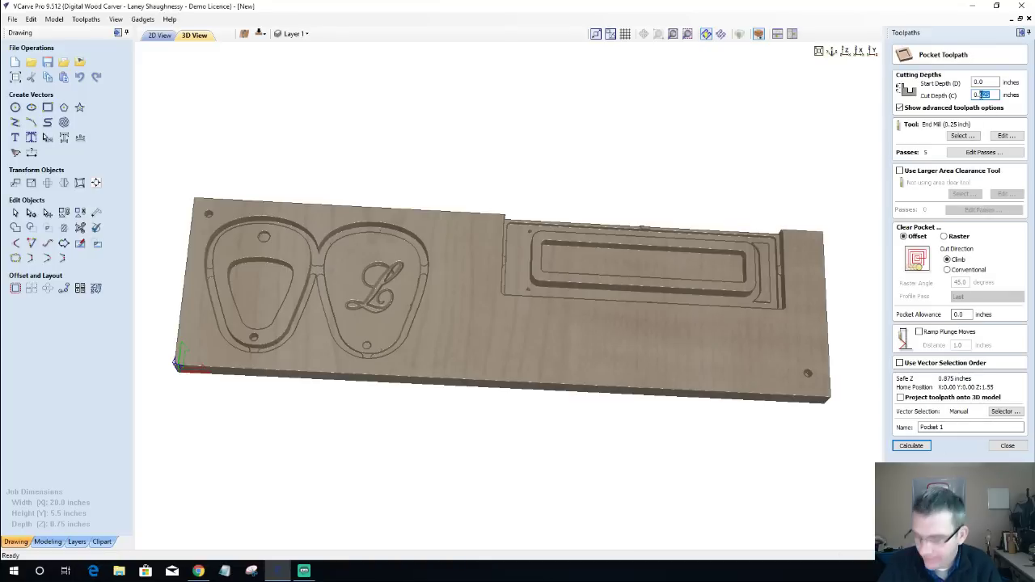
type("0.5")
left_click(901, 445)
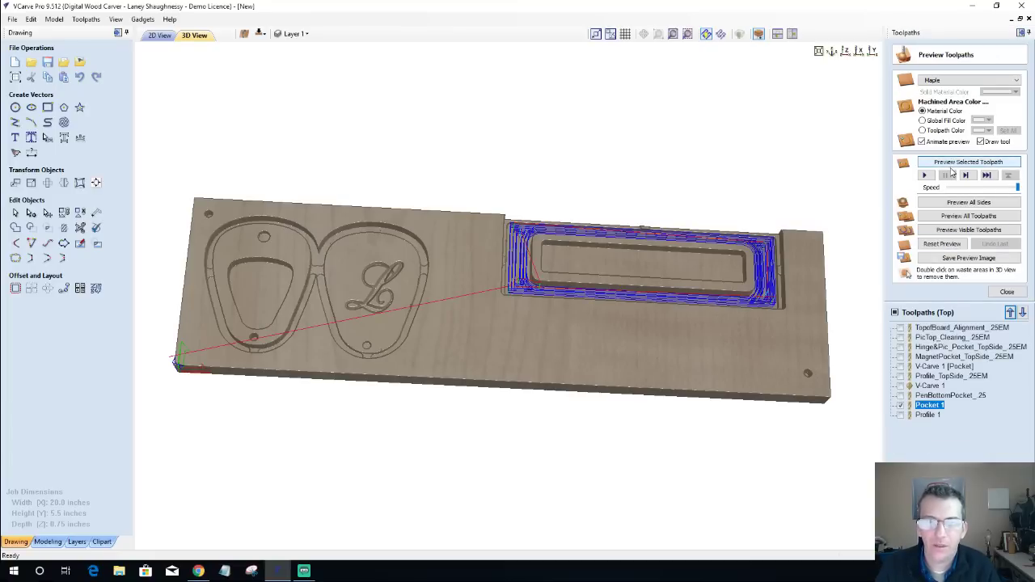
Simulate the revised Pocket 1 cut, orbit and zoom to inspect the pocket, then return to 2D view.
left_click(952, 163)
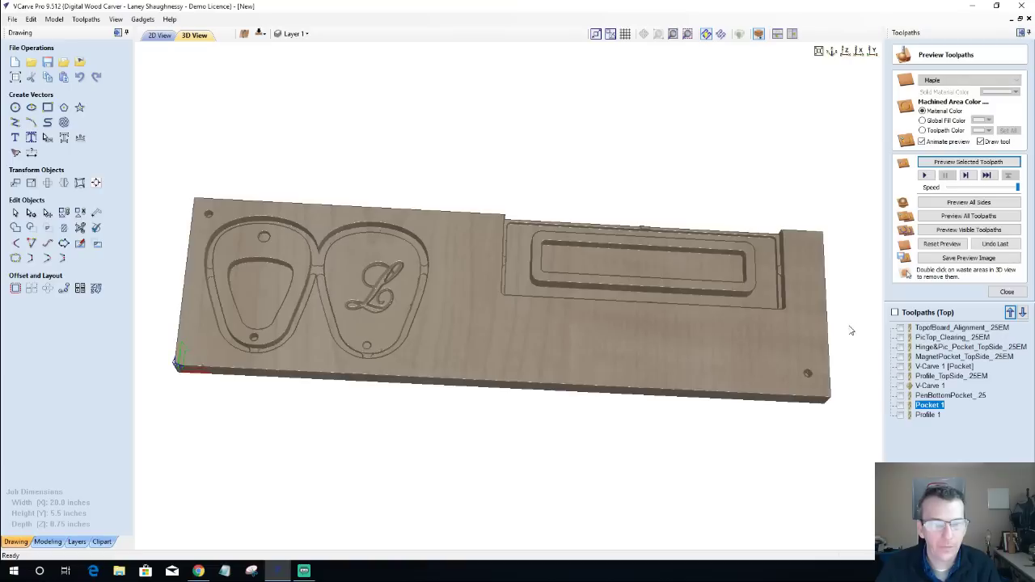
left_click_drag(608, 337, 754, 256)
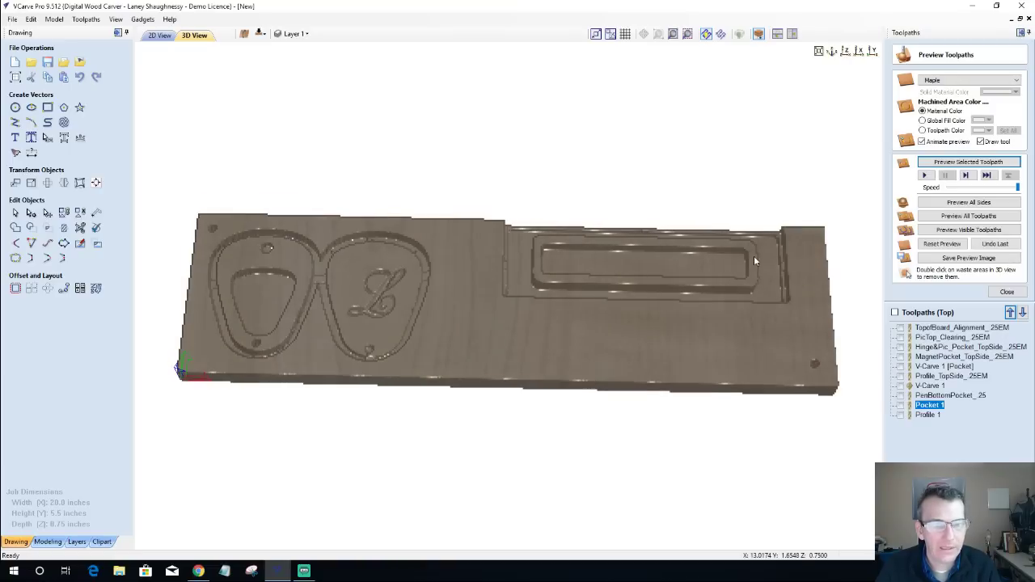
scroll(803, 275, "up", 2)
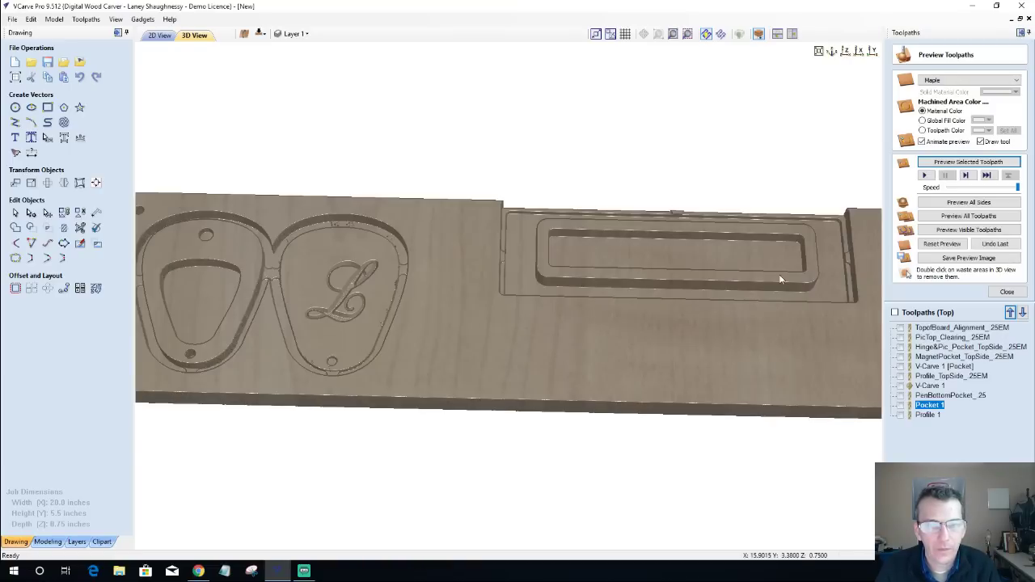
scroll(803, 277, "up", 1)
mouse_move(734, 286)
left_mouse_down()
mouse_move(711, 272)
mouse_move(478, 271)
mouse_move(506, 258)
left_mouse_up()
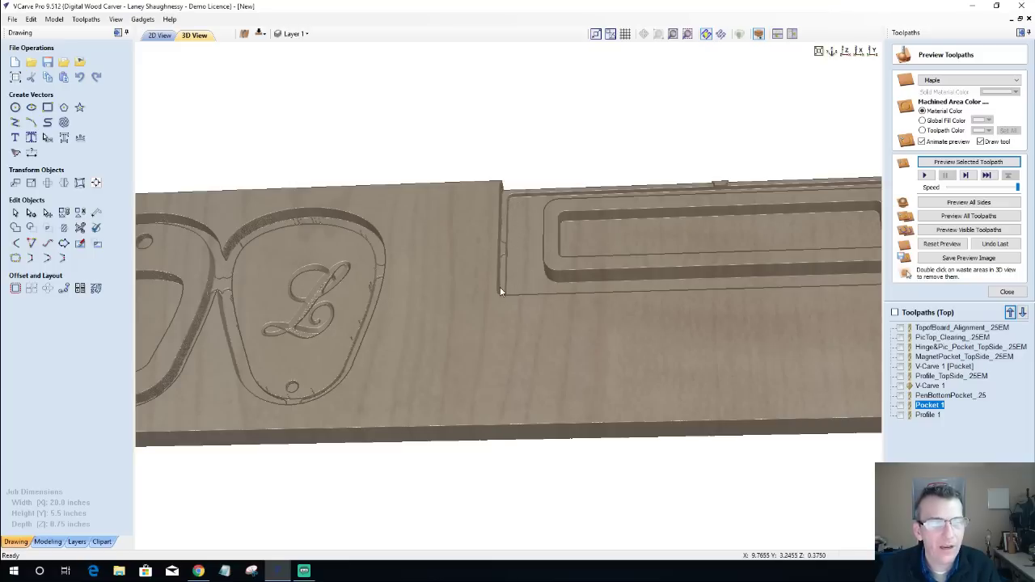
left_click_drag(503, 246, 504, 258)
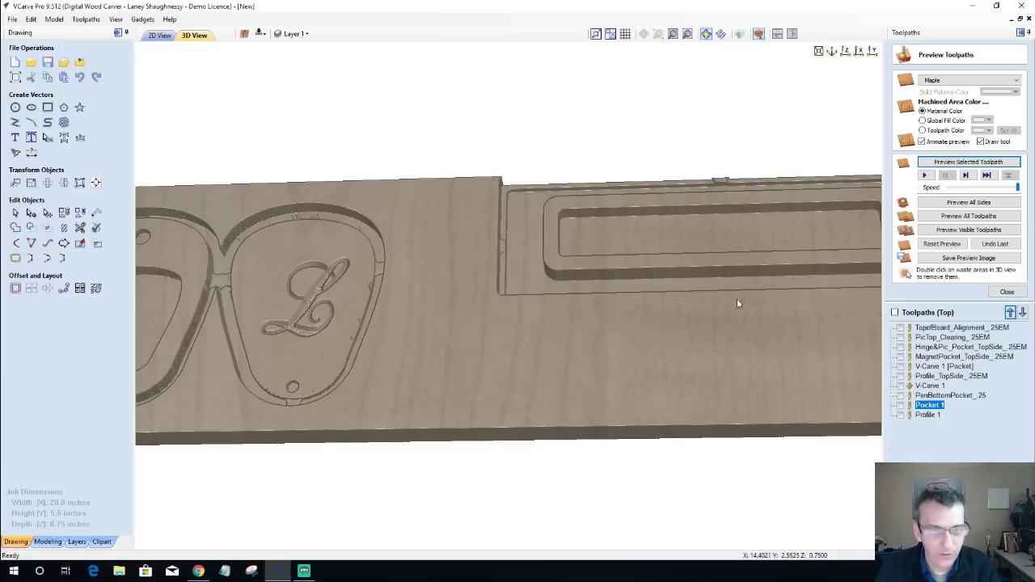
left_click_drag(750, 359, 703, 375)
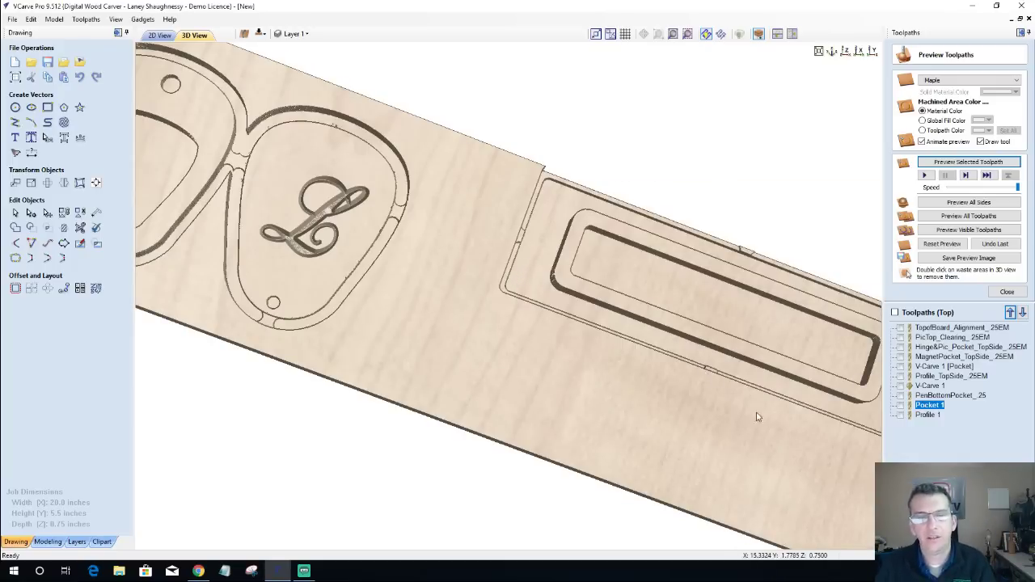
left_click_drag(765, 395, 720, 267)
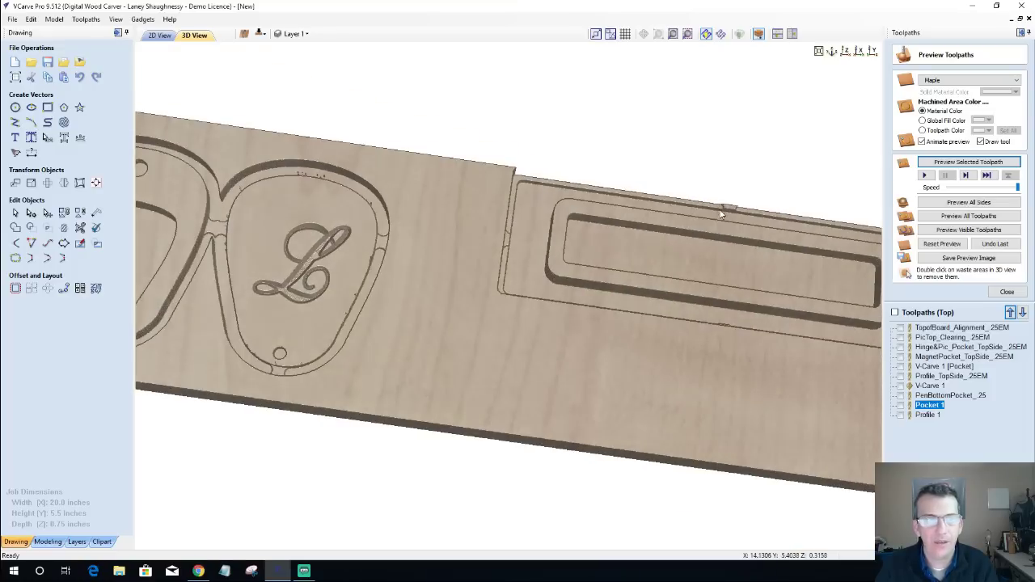
left_click_drag(697, 405, 754, 358)
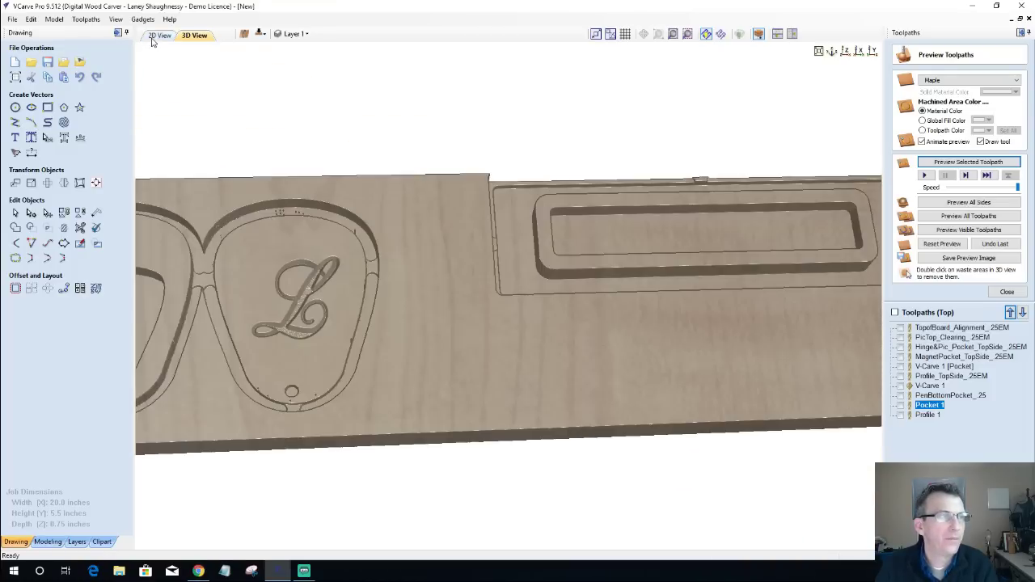
left_click(158, 35)
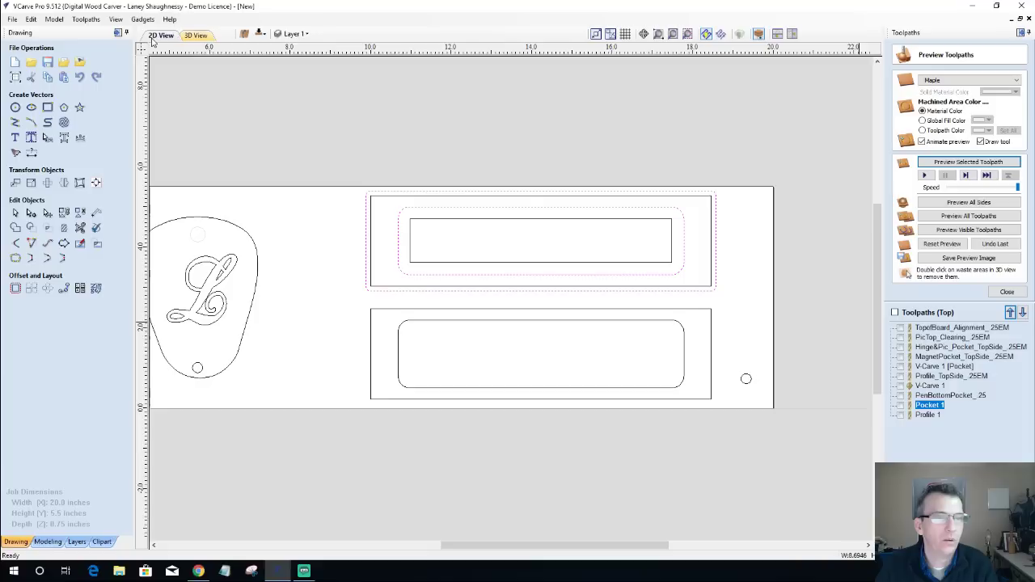
Select the lower rounded rectangle, briefly picking the upper one before reselecting the lower.
left_click(546, 323)
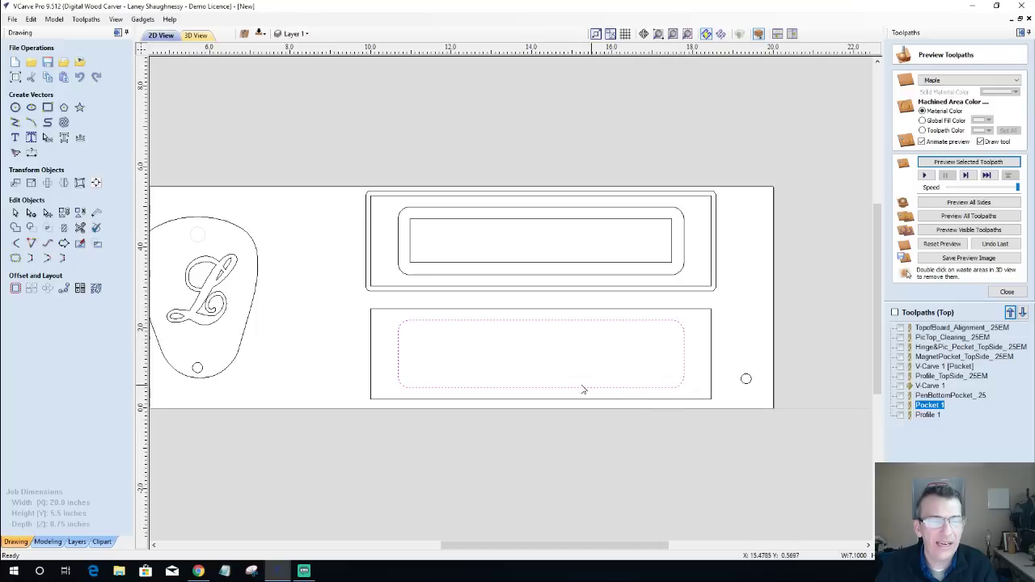
left_click(398, 245)
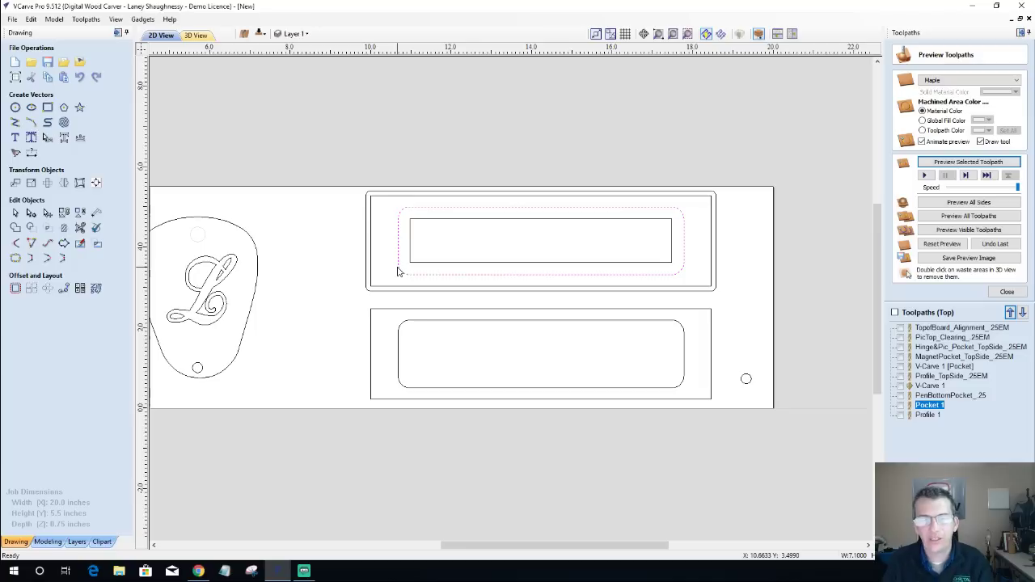
left_click(473, 322)
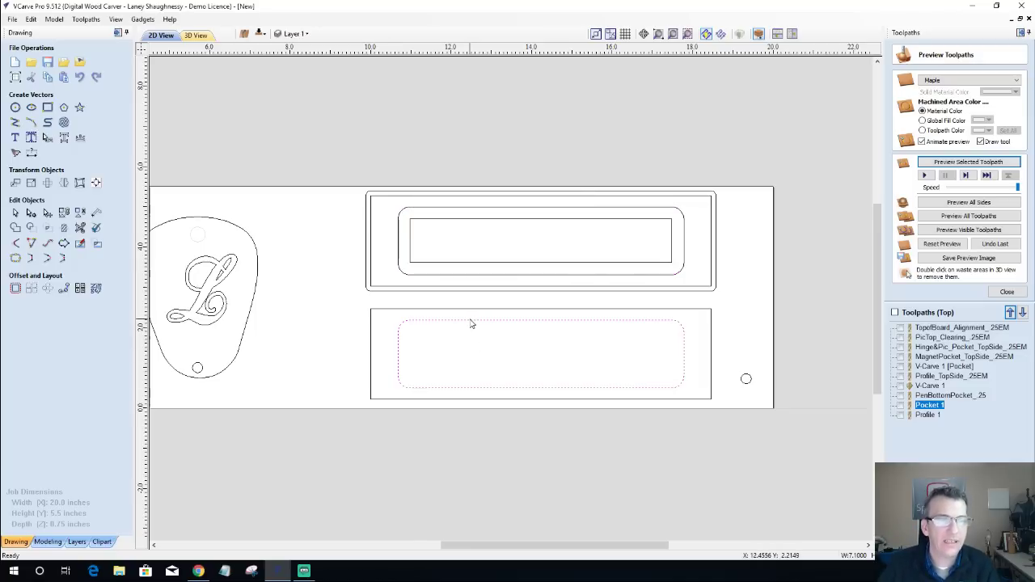
Start a new Pocket 2 toolpath at 0.5-inch depth with a -0.05 pocket allowance.
left_click(1007, 292)
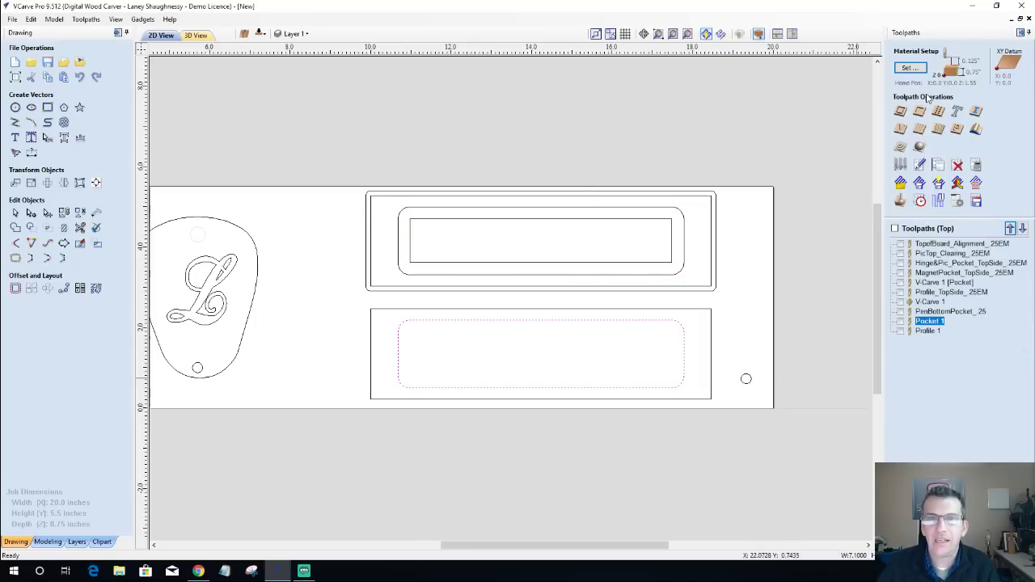
left_click(921, 111)
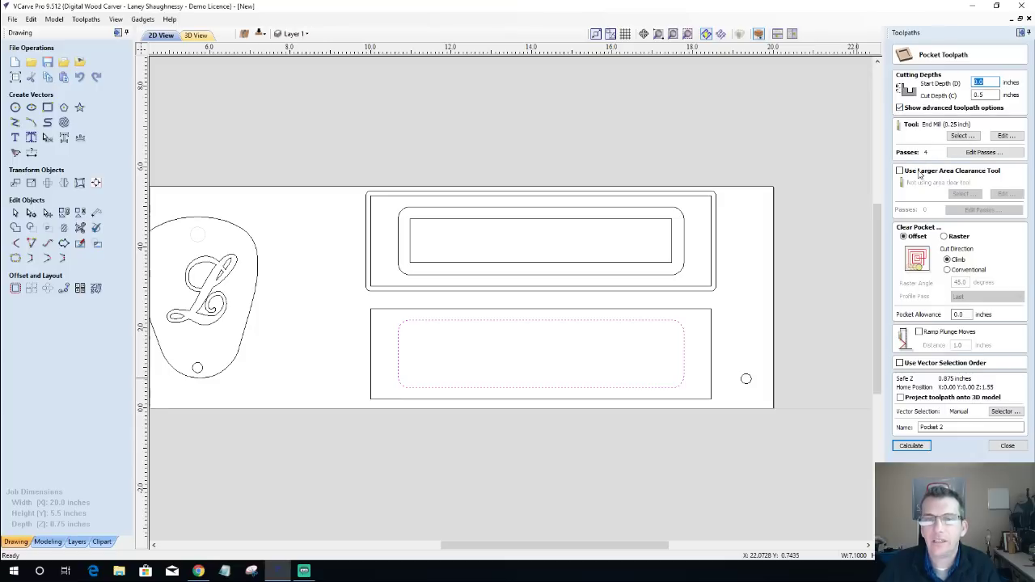
left_click(960, 314)
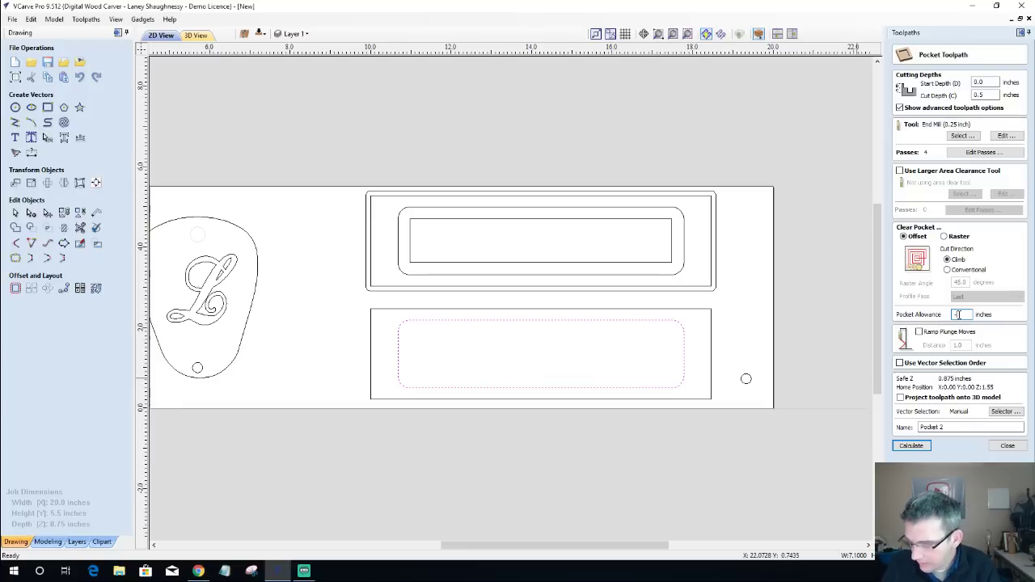
type("-.005")
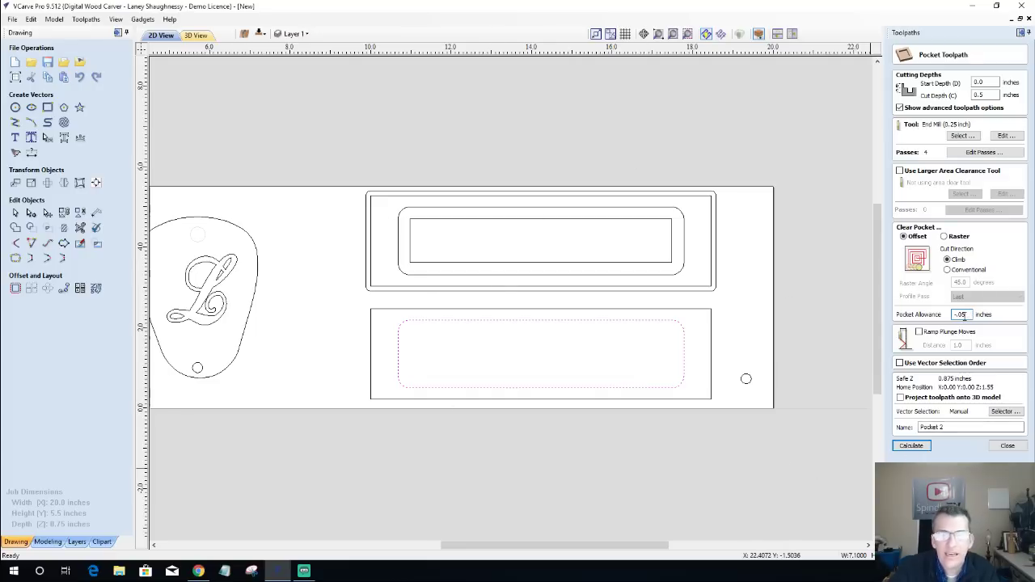
Calculate and preview Pocket 2, return to 2D, then select the lower outer rectangle and Profile 1.
left_click(921, 445)
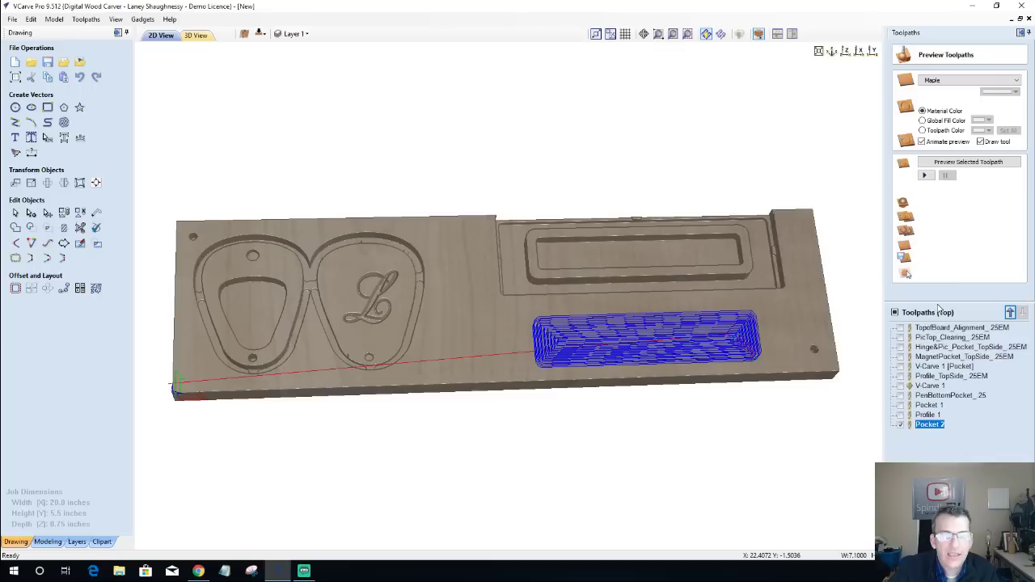
left_click(968, 162)
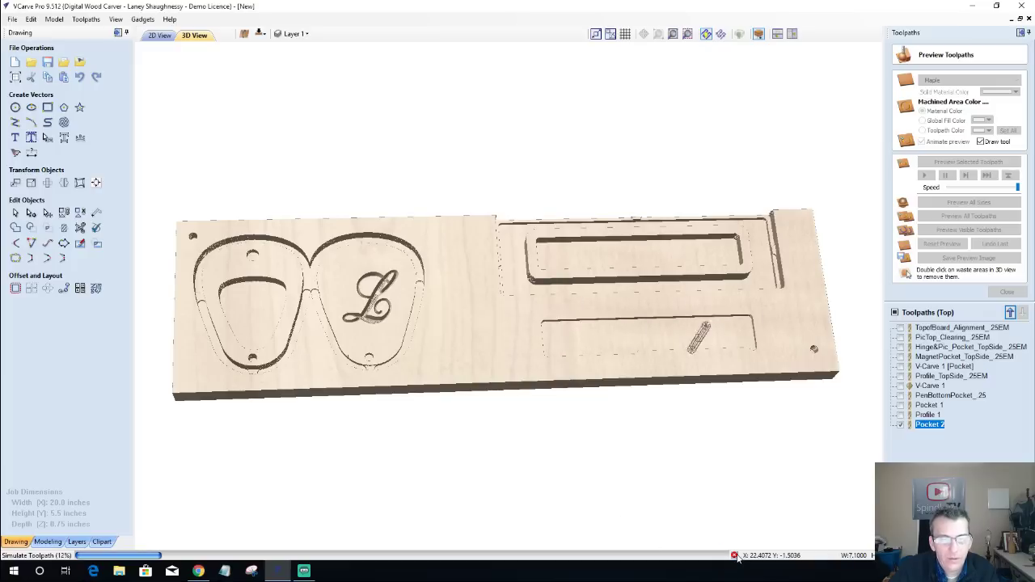
left_click(154, 36)
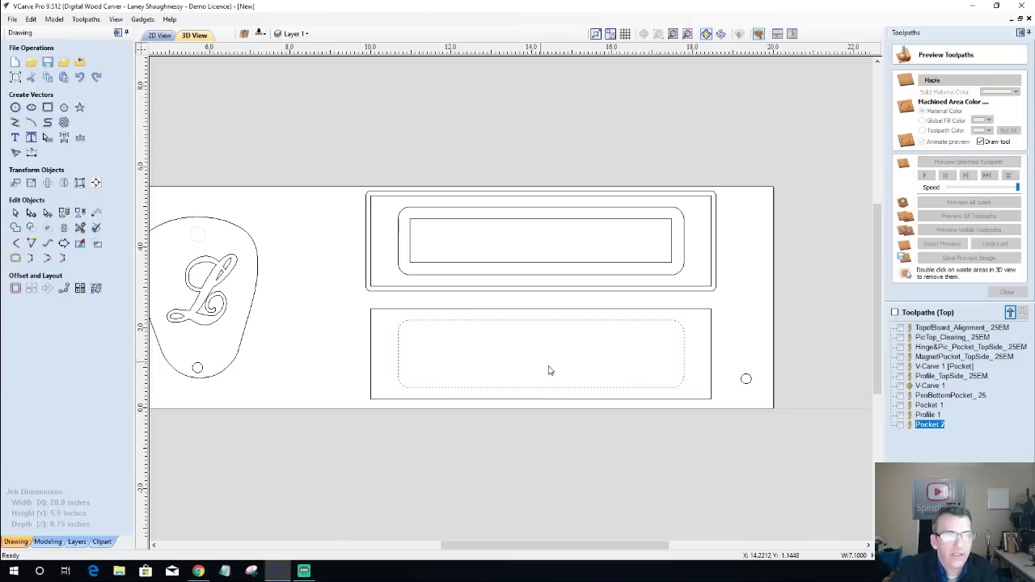
left_click(703, 314)
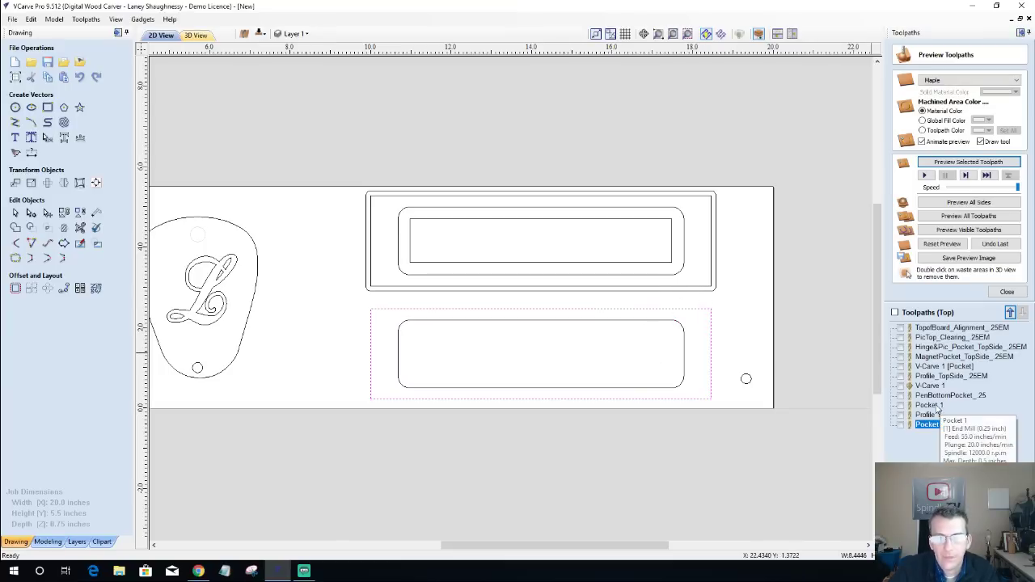
left_click(930, 415)
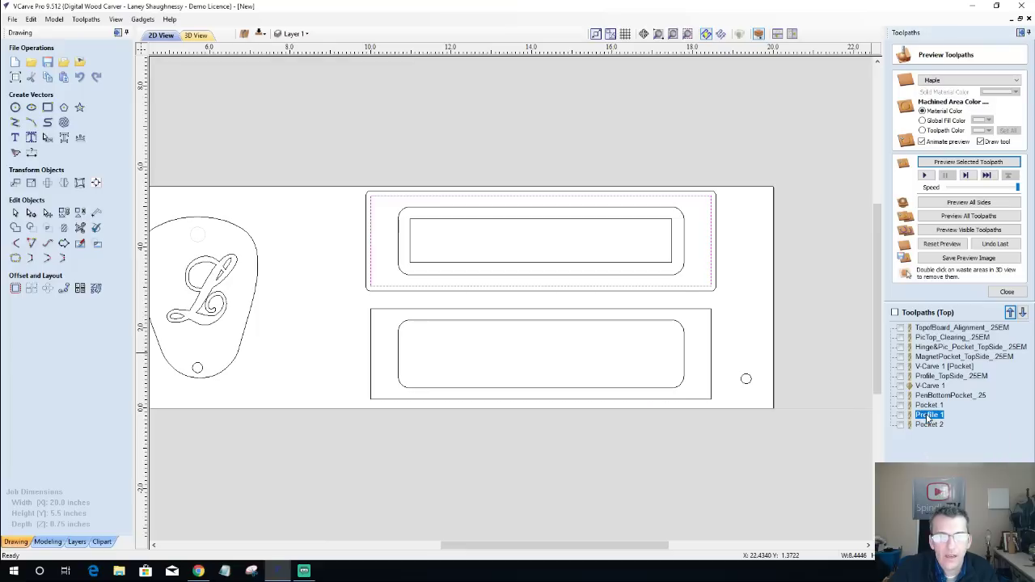
Add the lower outer rectangle to Profile 1 with right, top and left tabs, removing the upper top tab.
double_click(930, 415)
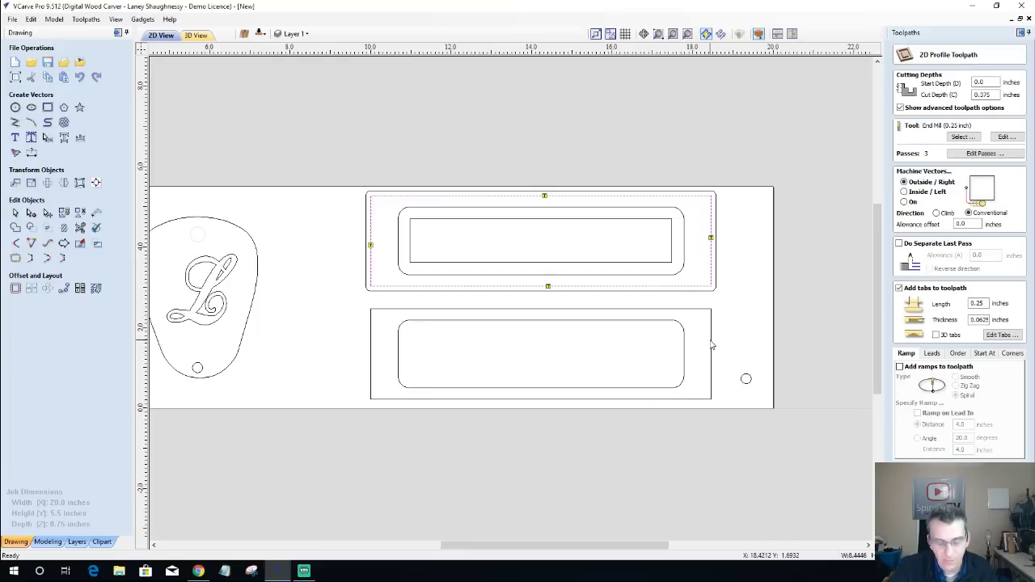
left_click(711, 345, "shift")
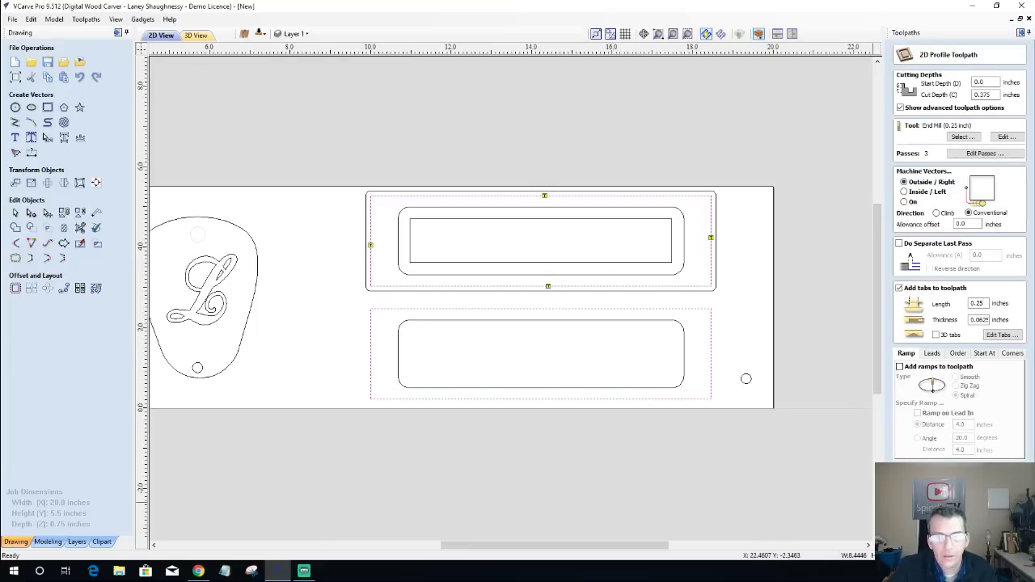
left_click(1001, 334)
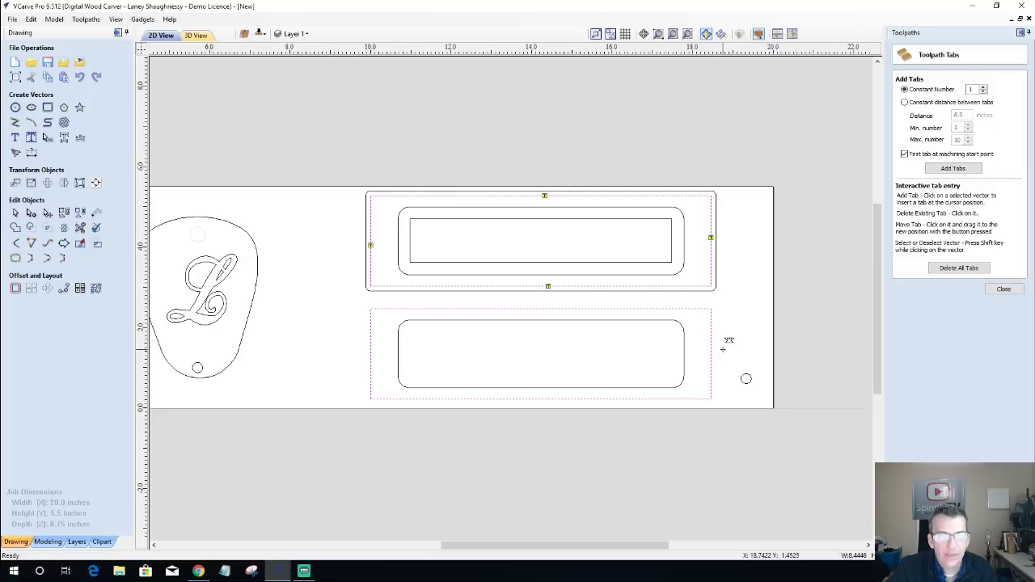
left_click(711, 345)
left_click(548, 309)
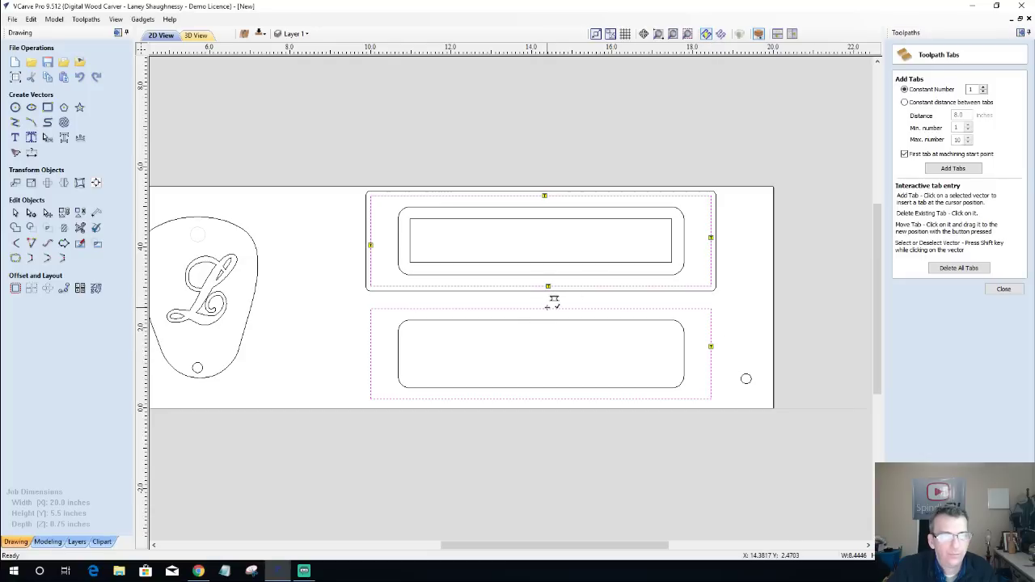
left_click(371, 352)
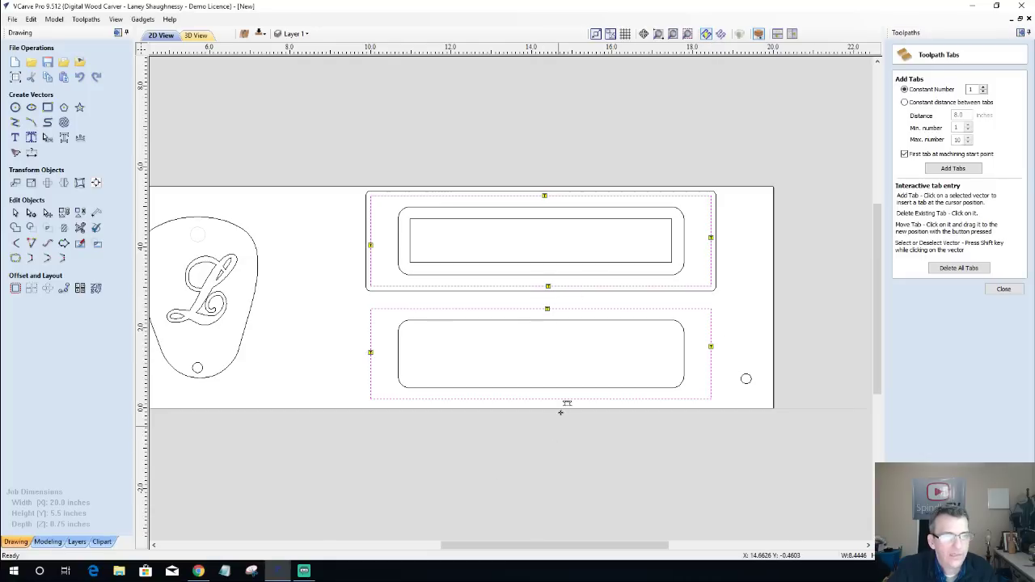
left_click(546, 194)
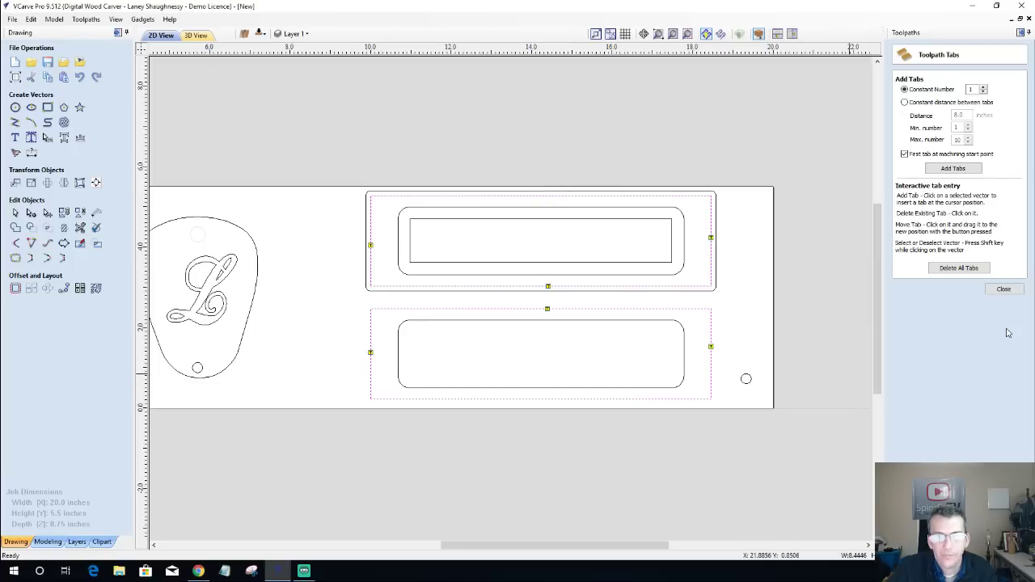
left_click(1002, 290)
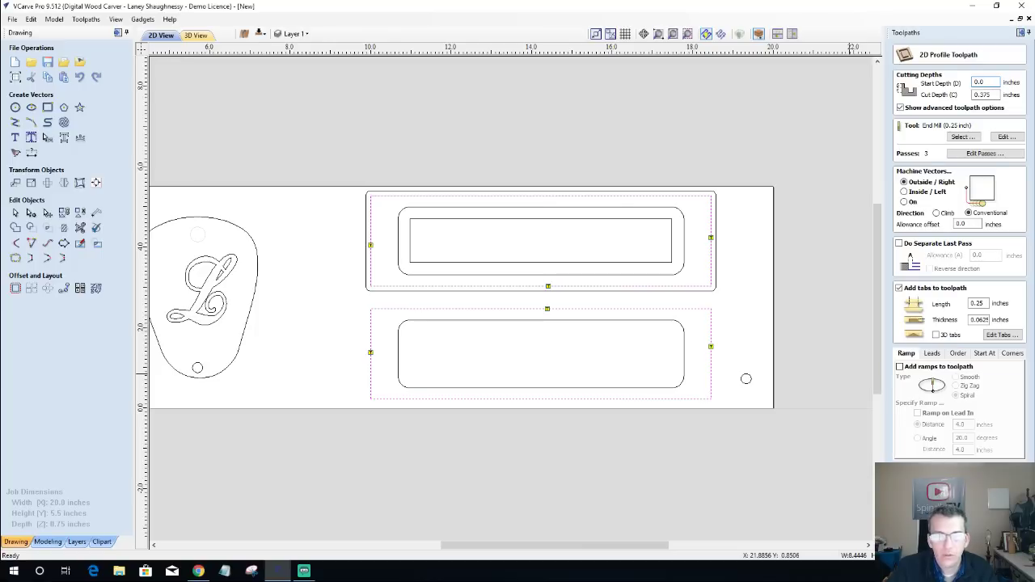
Recalculate Profile 1 and simulate it together with Pocket 2 as visible toolpaths.
left_click(921, 483)
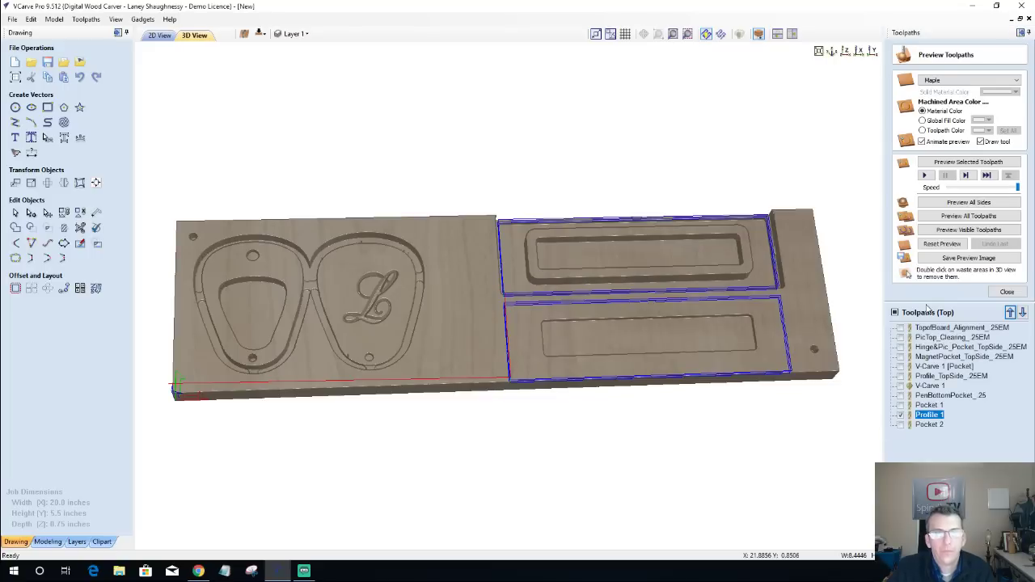
left_click(900, 425)
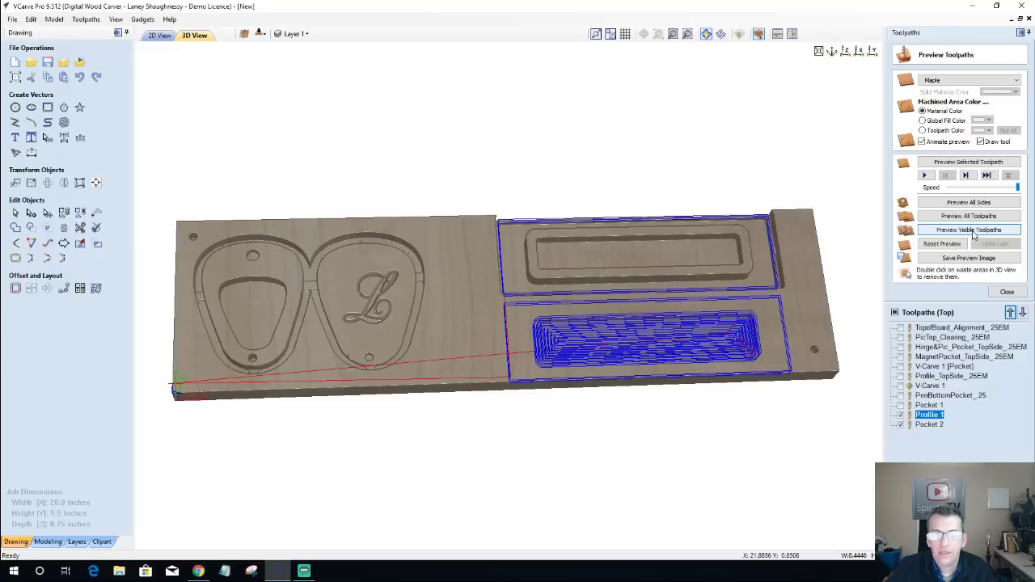
left_click(974, 231)
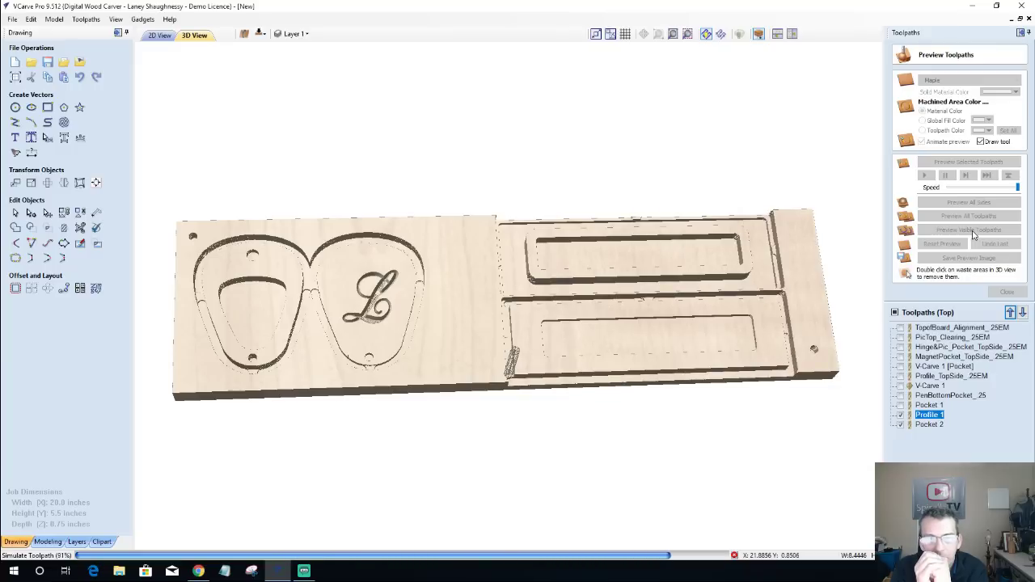
left_click(972, 231)
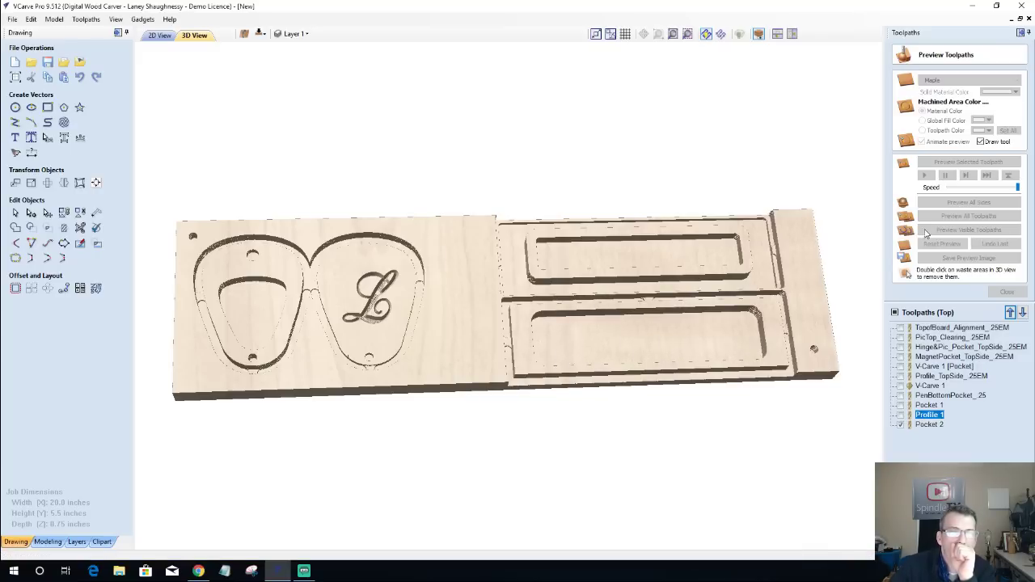
Back in 2D, show Pocket 2's toolpath as a solid shaded area and zoom around the pocket.
left_click(159, 34)
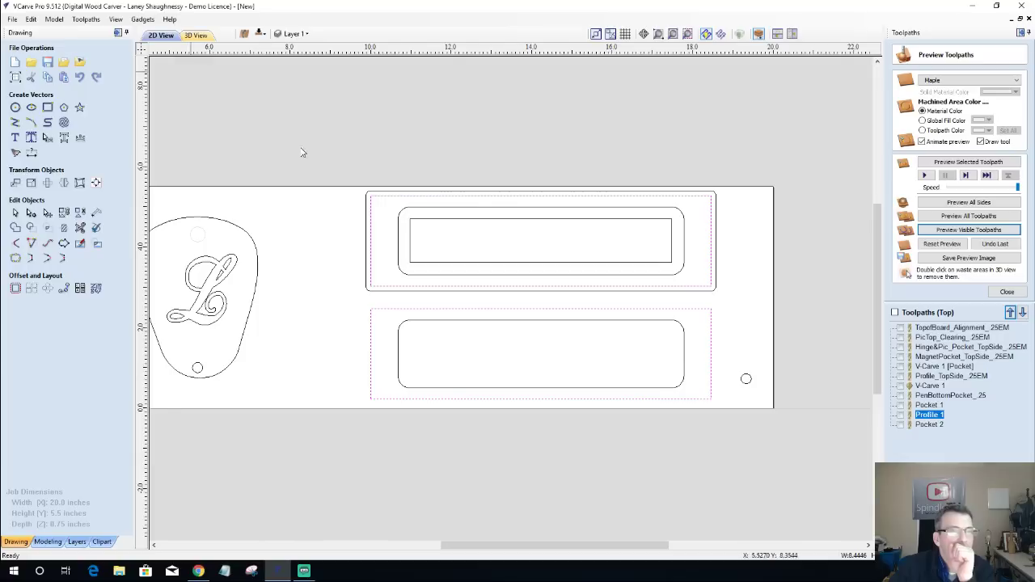
left_click(901, 425)
scroll(589, 346, "up", 3)
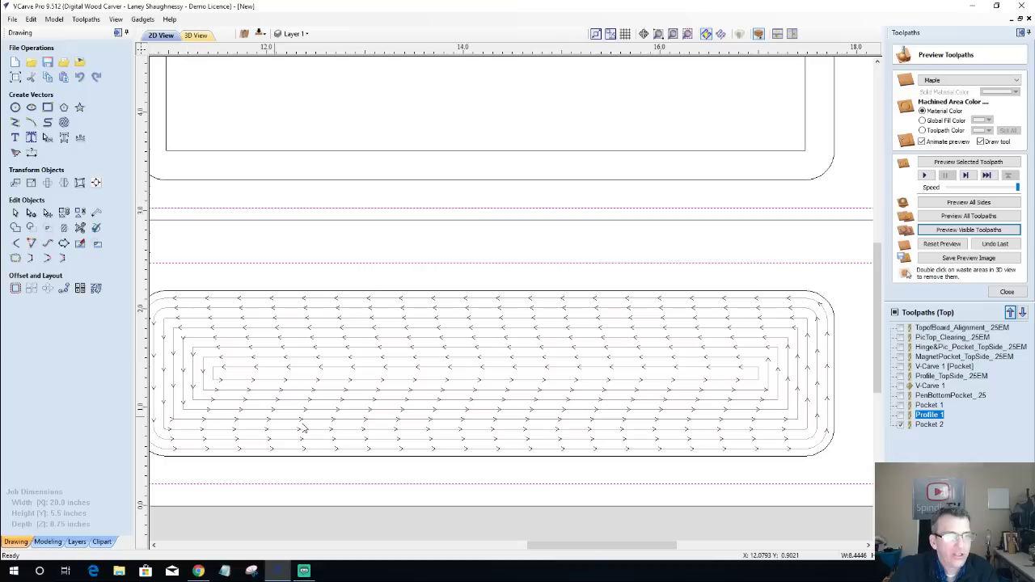
left_click(719, 39)
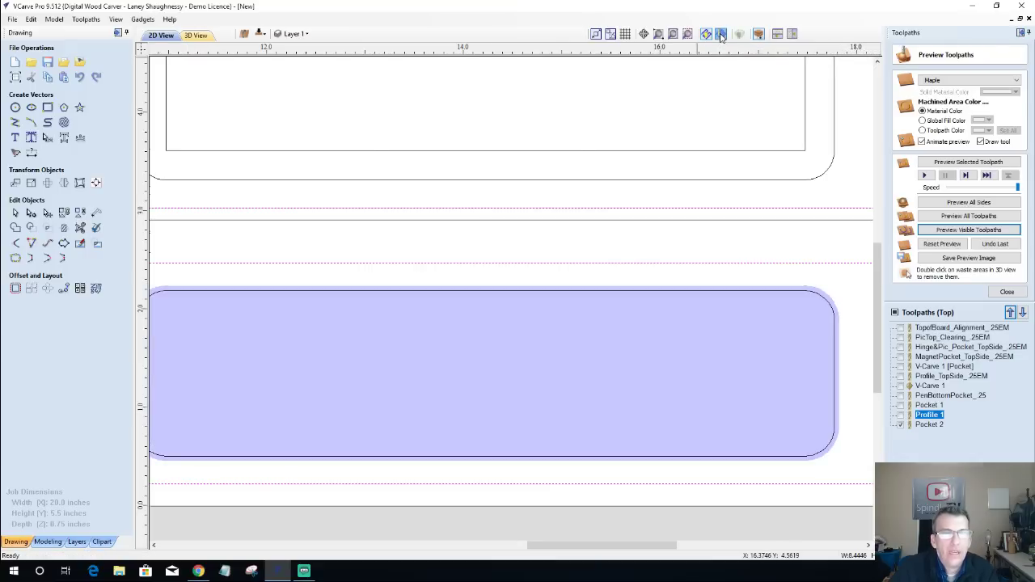
scroll(756, 308, "up", 2)
scroll(760, 295, "up", 1)
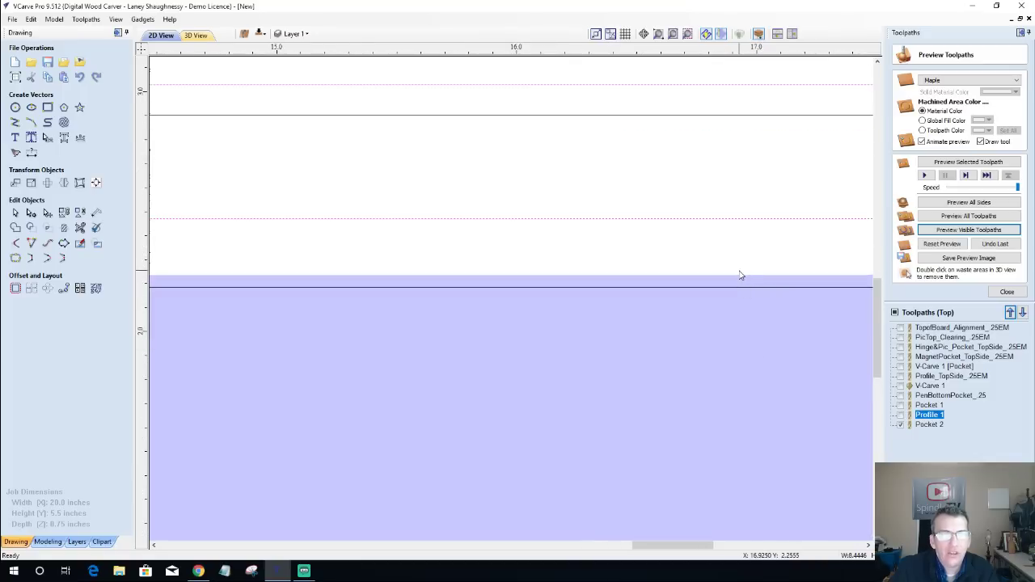
scroll(739, 298, "down", 1)
scroll(727, 313, "down", 2)
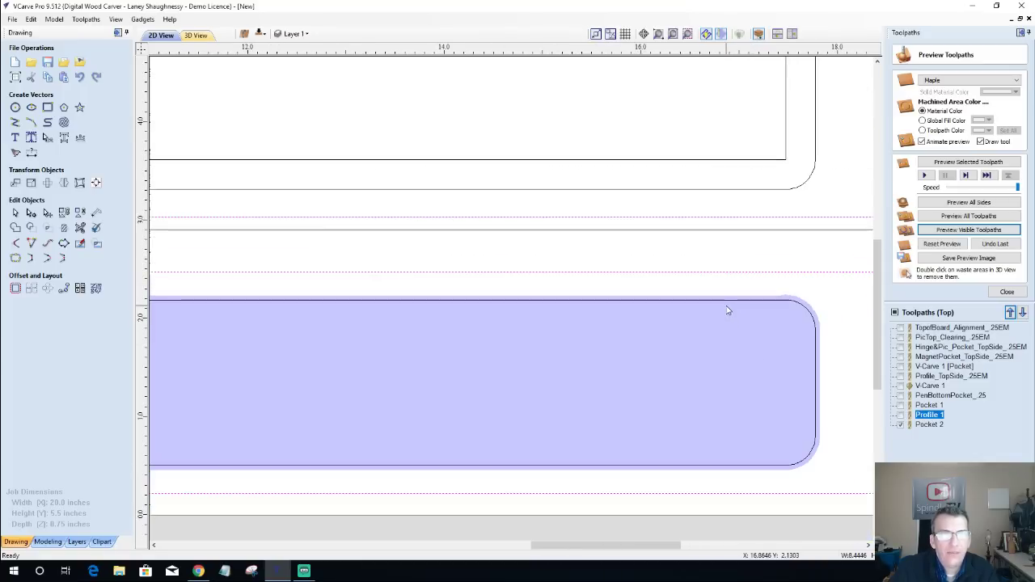
scroll(723, 309, "down", 4)
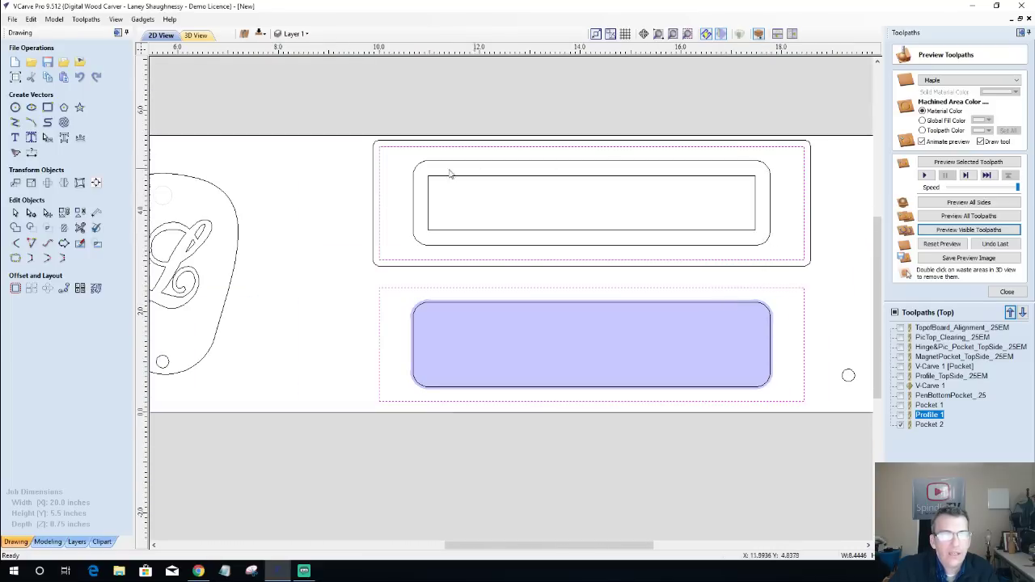
scroll(766, 319, "up", 10)
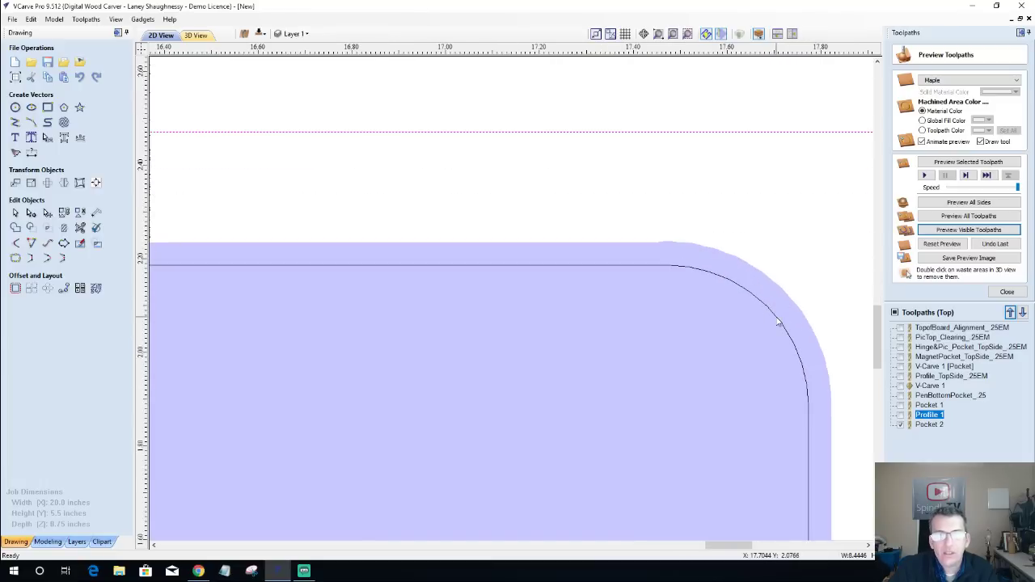
scroll(772, 328, "down", 10)
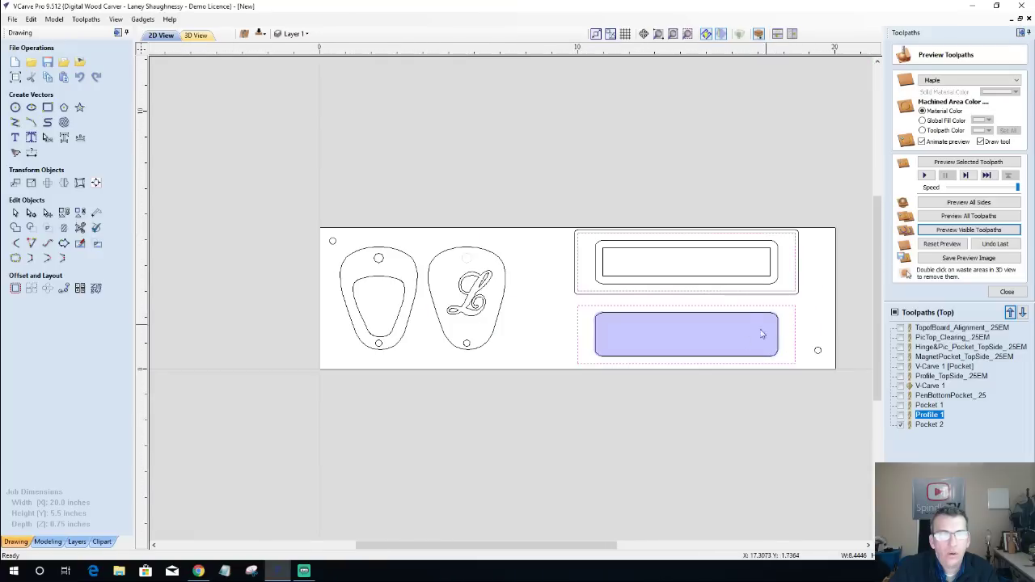
scroll(602, 355, "up", 2)
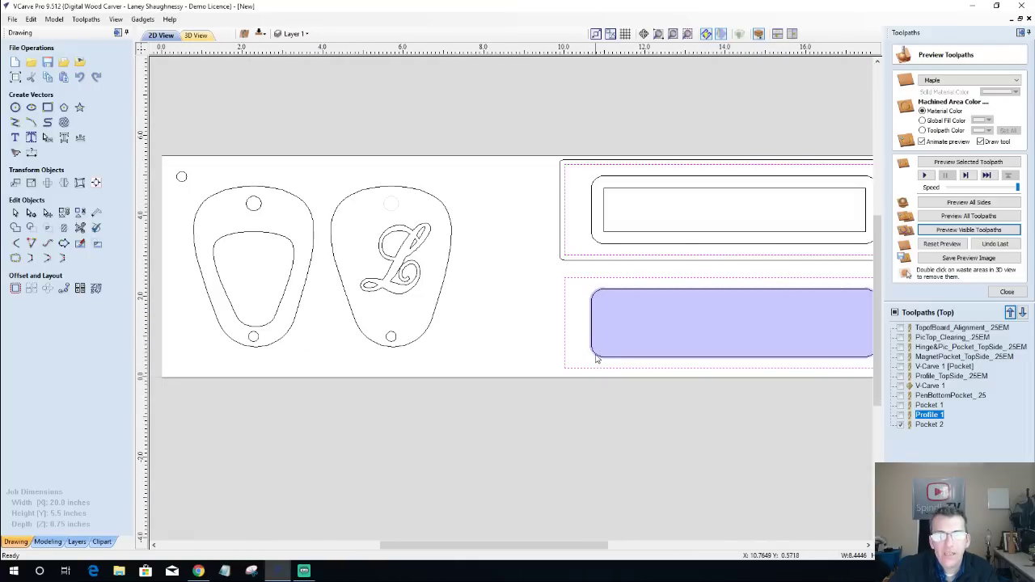
Change Pocket 2's allowance value and recalculate the pocket.
double_click(927, 424)
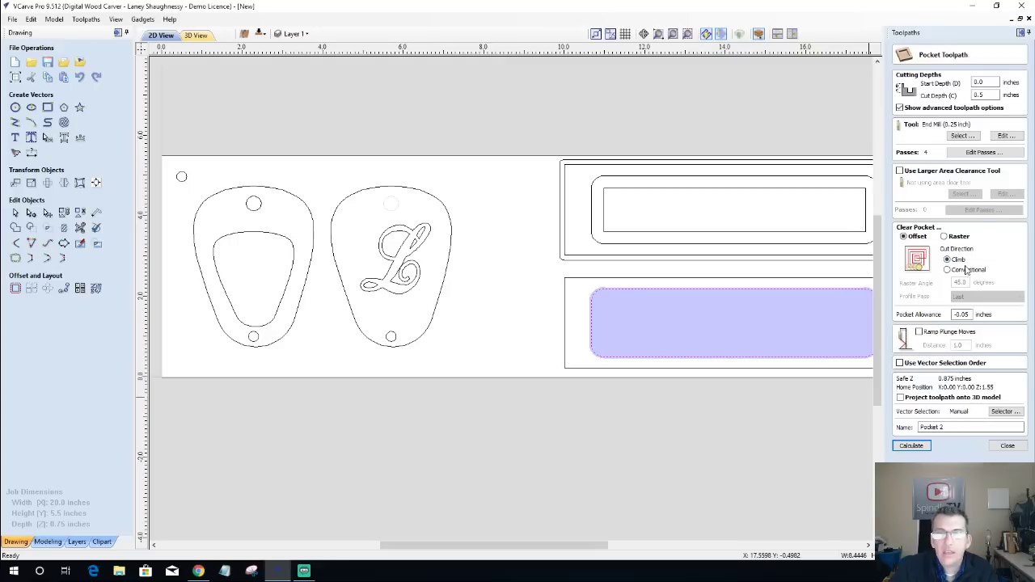
left_click(962, 314)
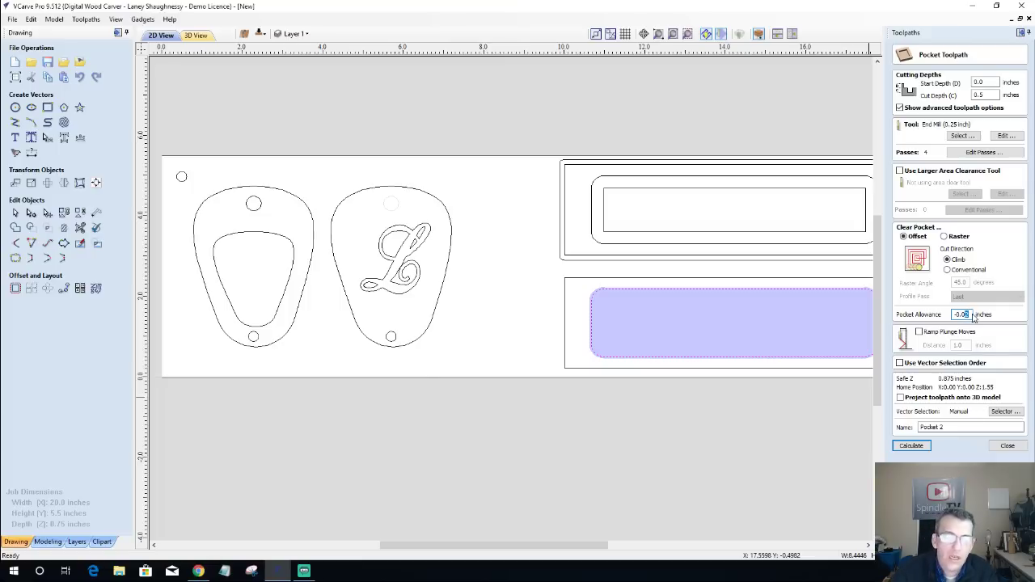
left_click(911, 446)
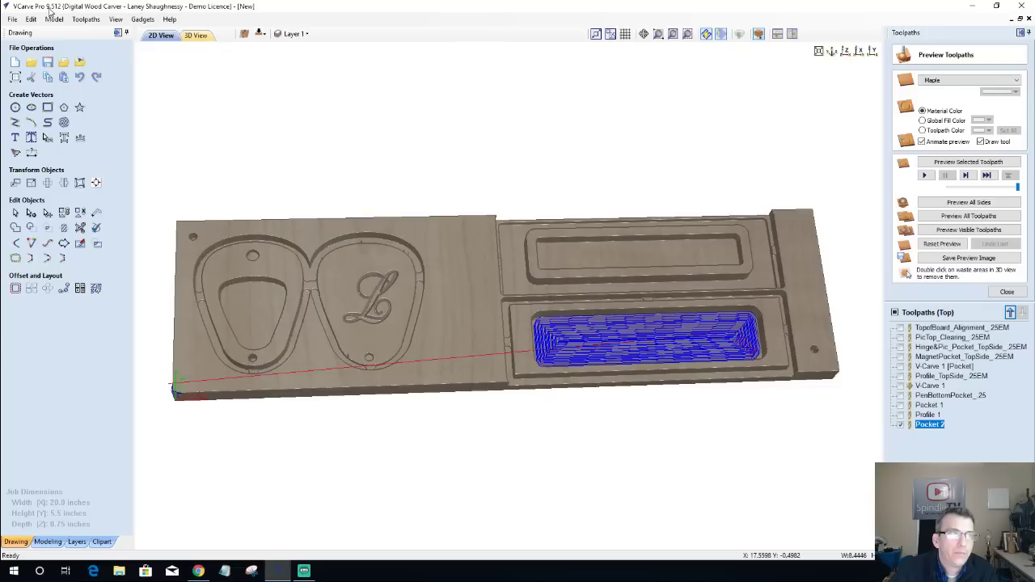
left_click(167, 37)
scroll(614, 305, "up", 2)
scroll(607, 302, "up", 5)
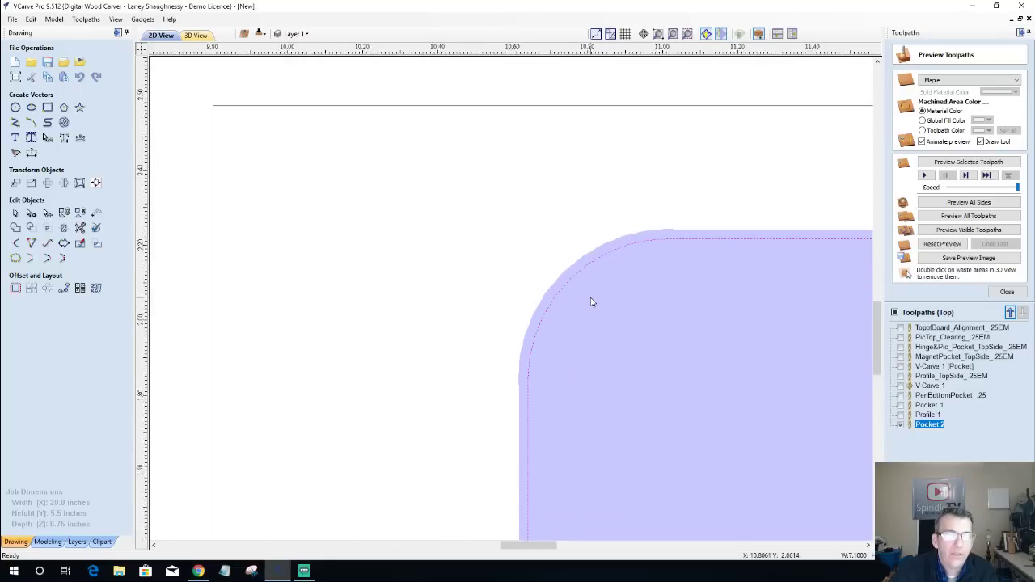
Check the recalculated Pocket 2 in the 3D preview and the 2D drawing.
scroll(590, 302, "down", 2)
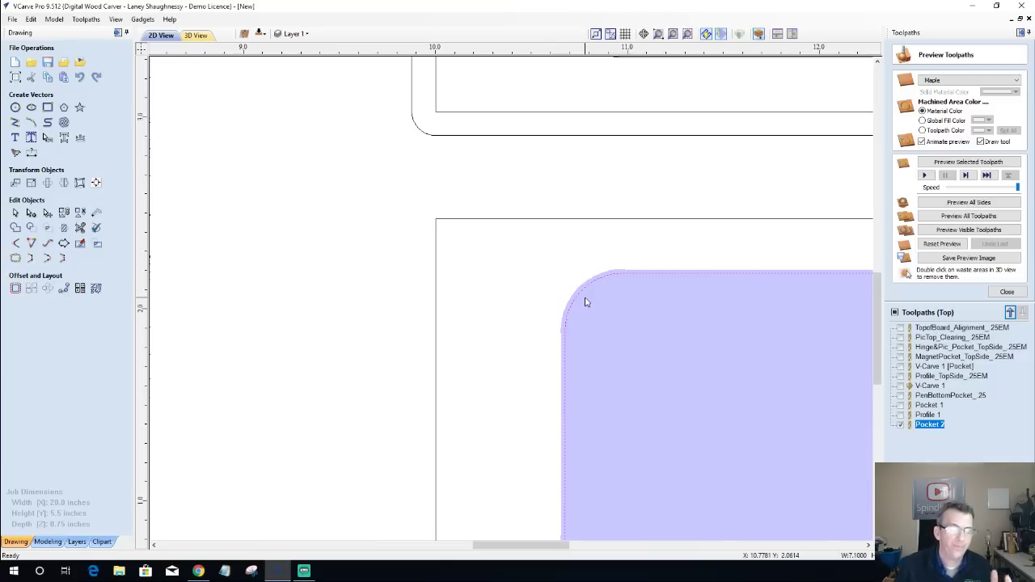
scroll(558, 280, "down", 6)
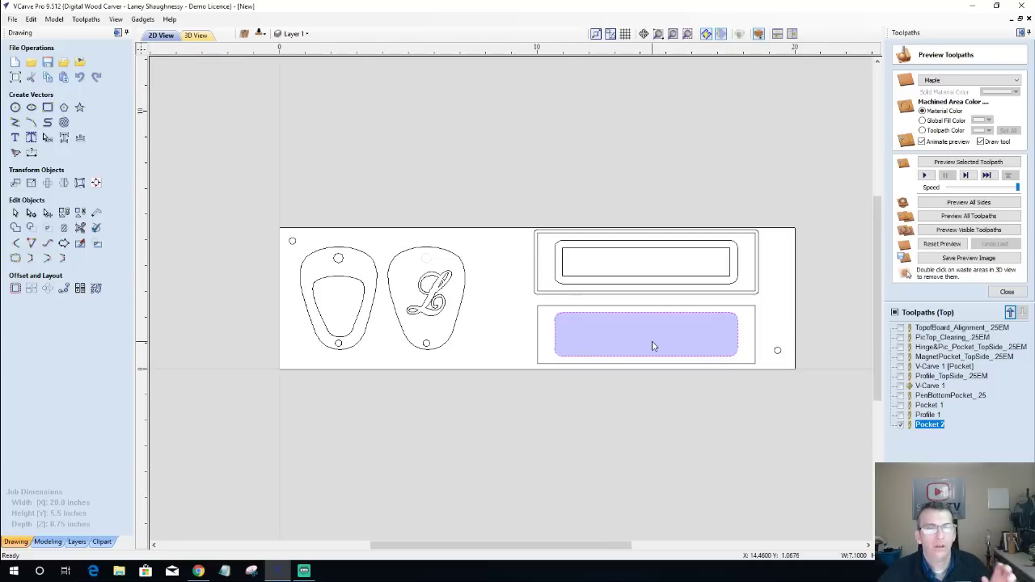
scroll(667, 339, "up", 1)
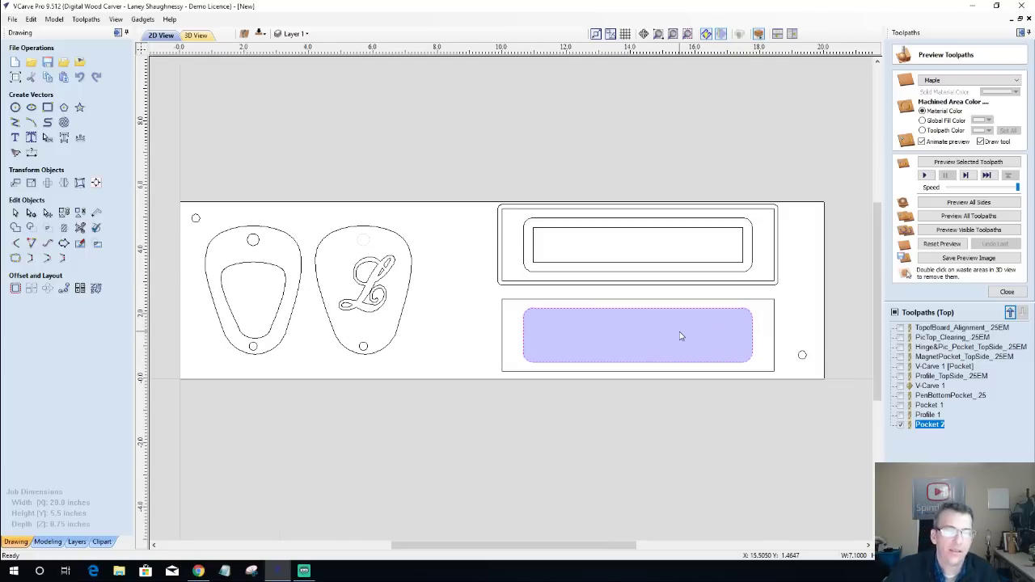
scroll(680, 336, "up", 3)
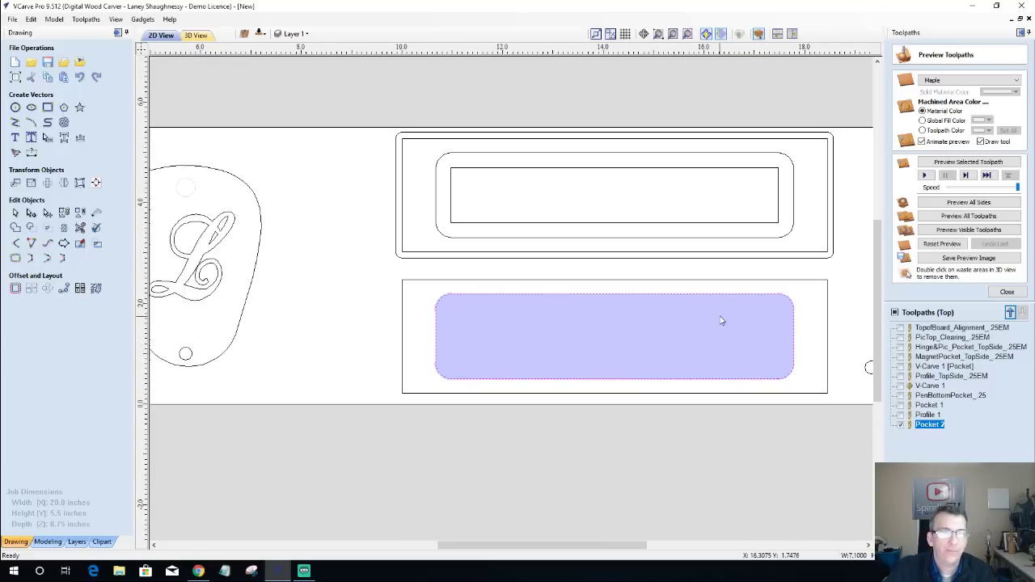
left_click(195, 34)
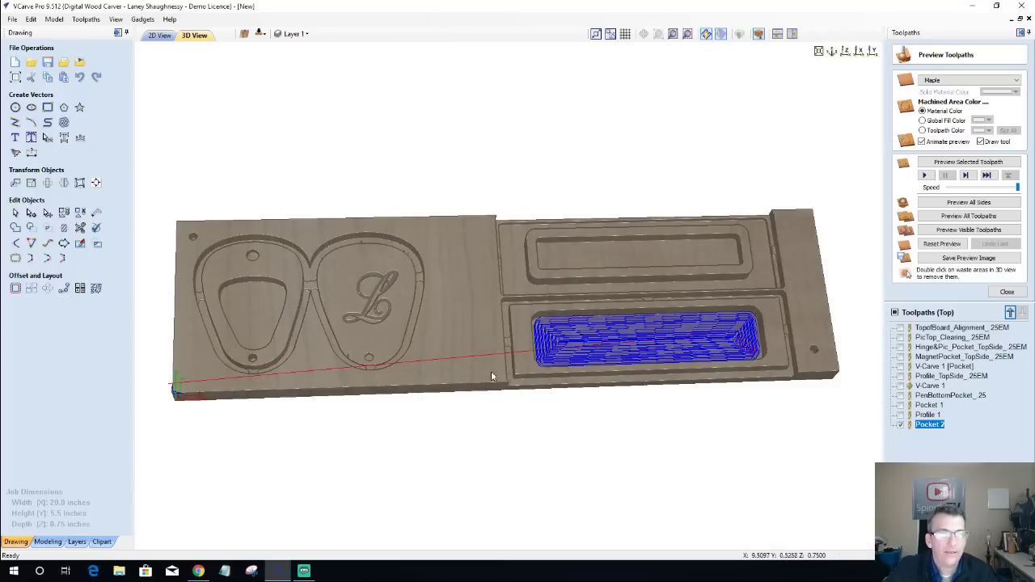
left_click(160, 35)
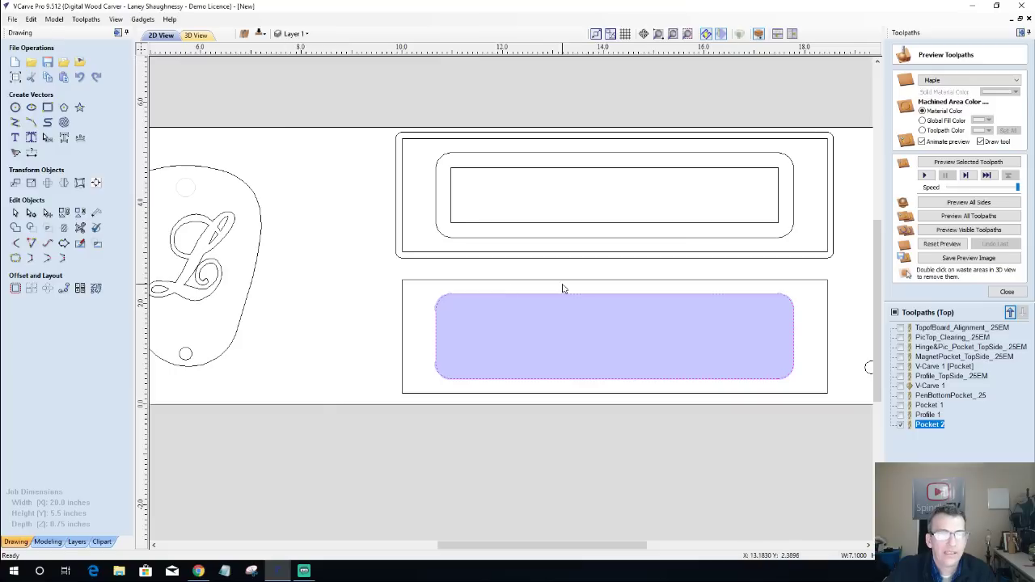
Select the outer rectangles around the lower and upper pen box pockets.
left_click(417, 298)
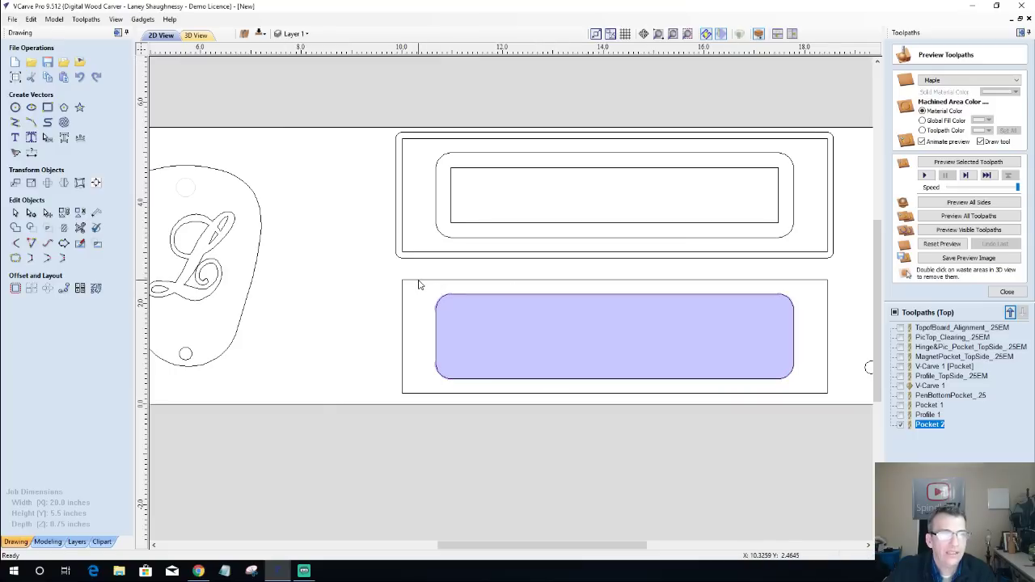
left_click(420, 283)
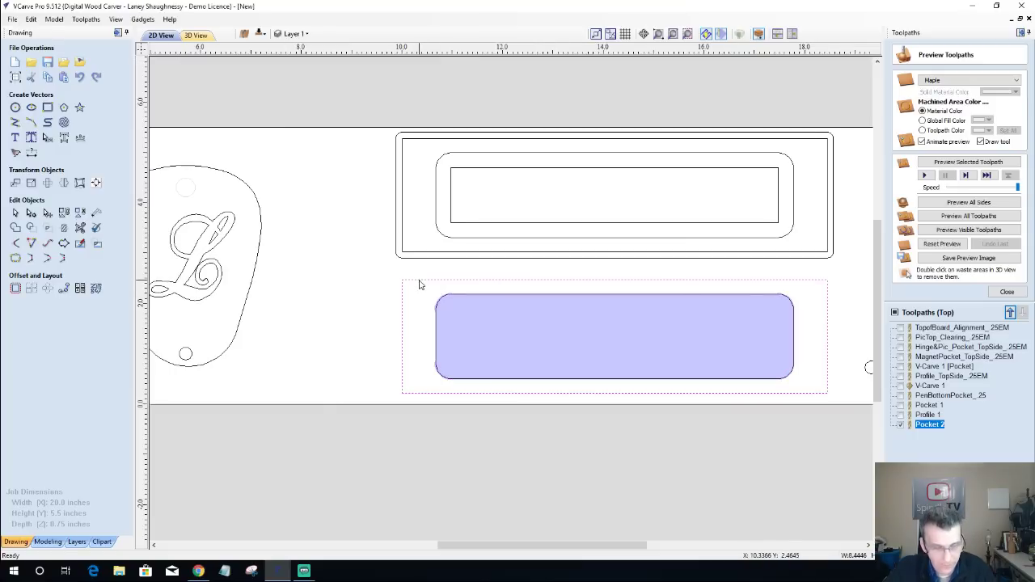
left_click(421, 252, "shift")
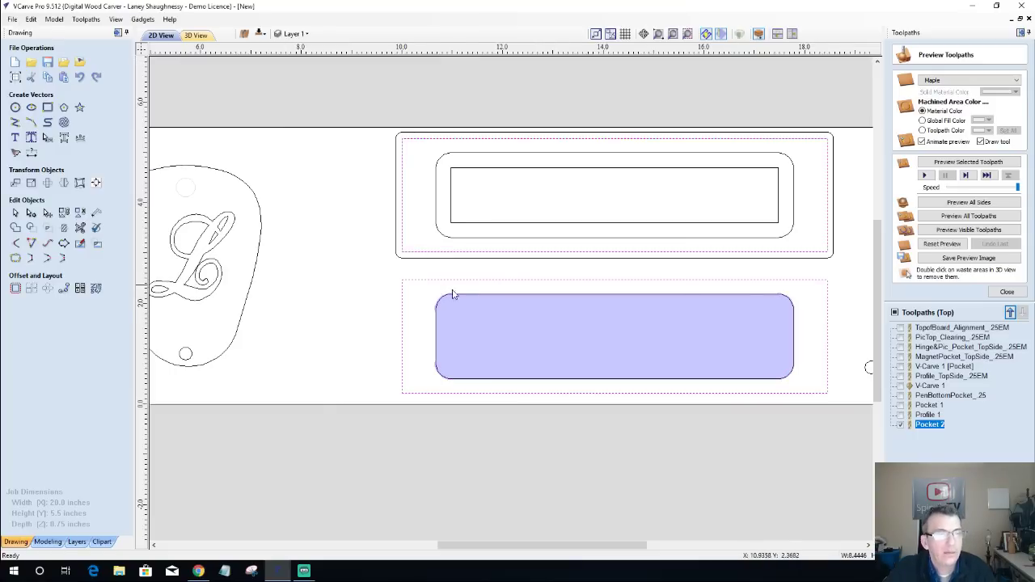
Copy the selected board rectangles to the other side and switch to the bottom side.
right_click(417, 283)
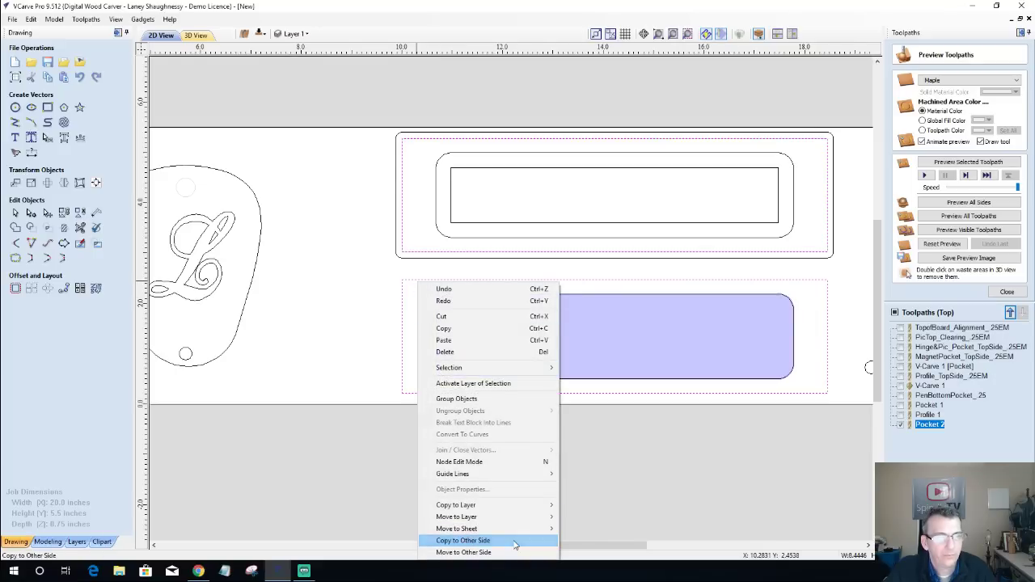
left_click(469, 540)
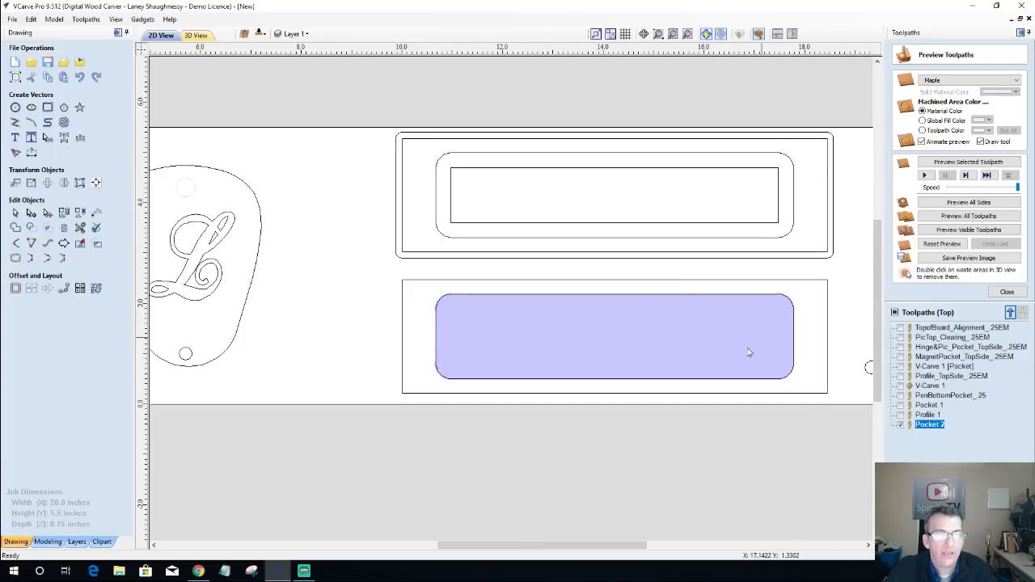
left_click(259, 34)
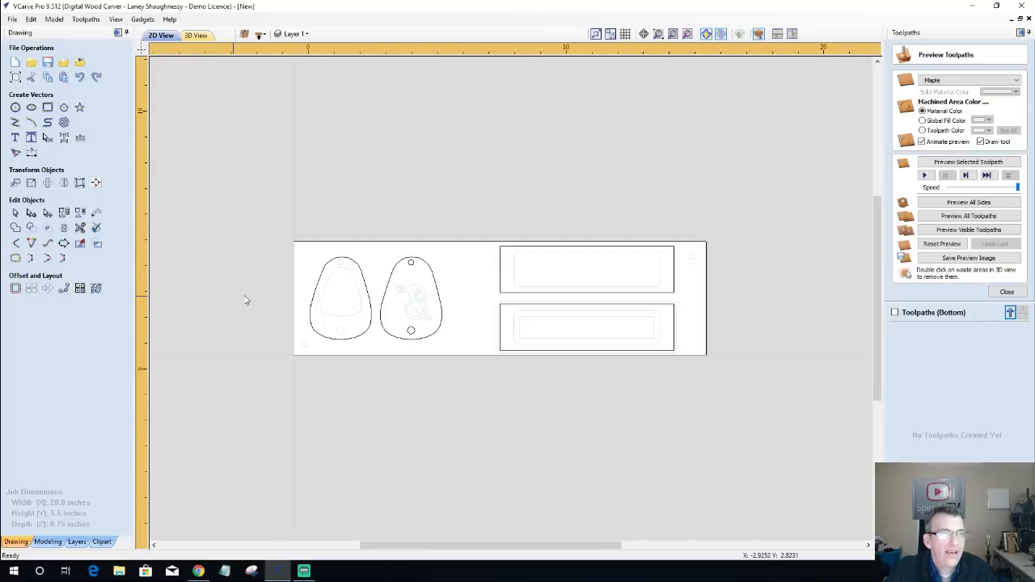
Zoom in on the tags and select the right tag's lower hole circle.
scroll(247, 298, "up", 3)
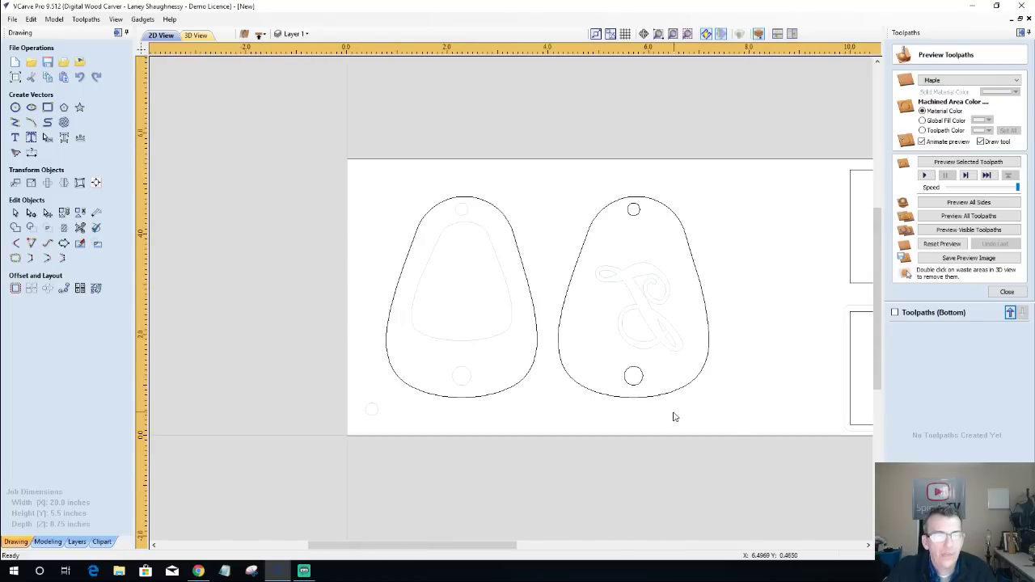
left_click(635, 386)
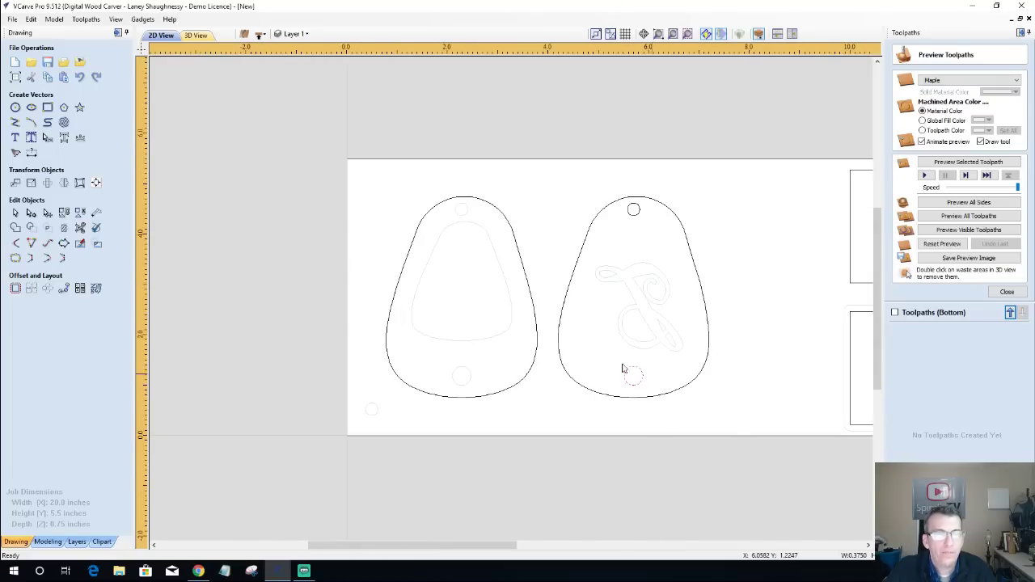
scroll(465, 327, "up", 2)
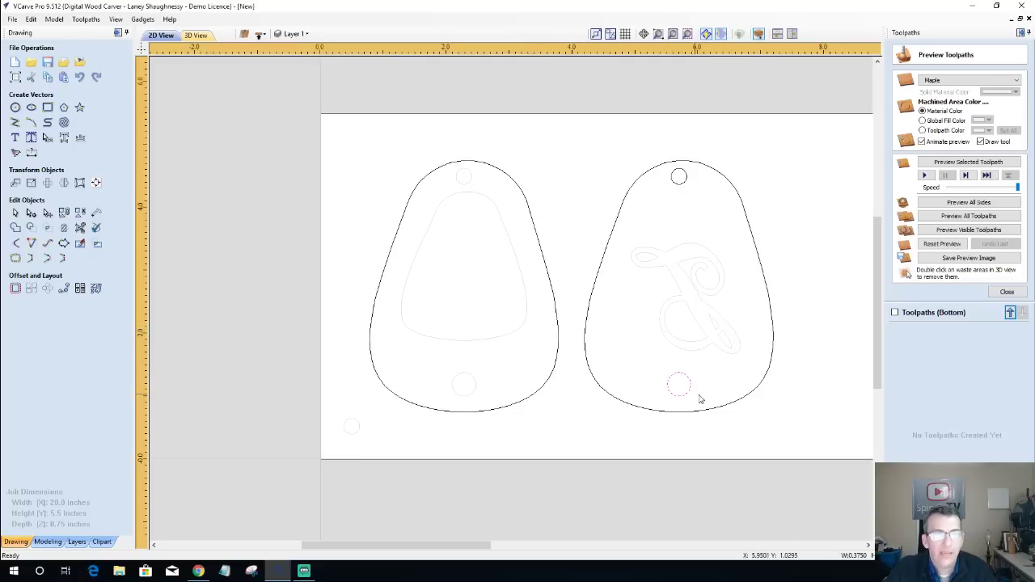
Calculate a 0.25-inch-deep pocket, Pocket 3, on the right tag outline.
left_click(1007, 292)
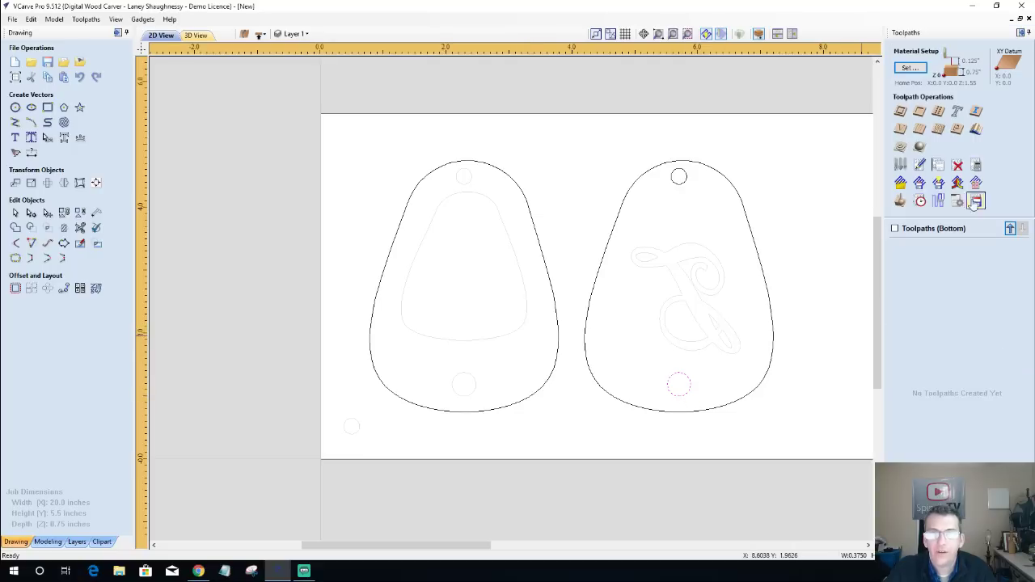
left_click(919, 111)
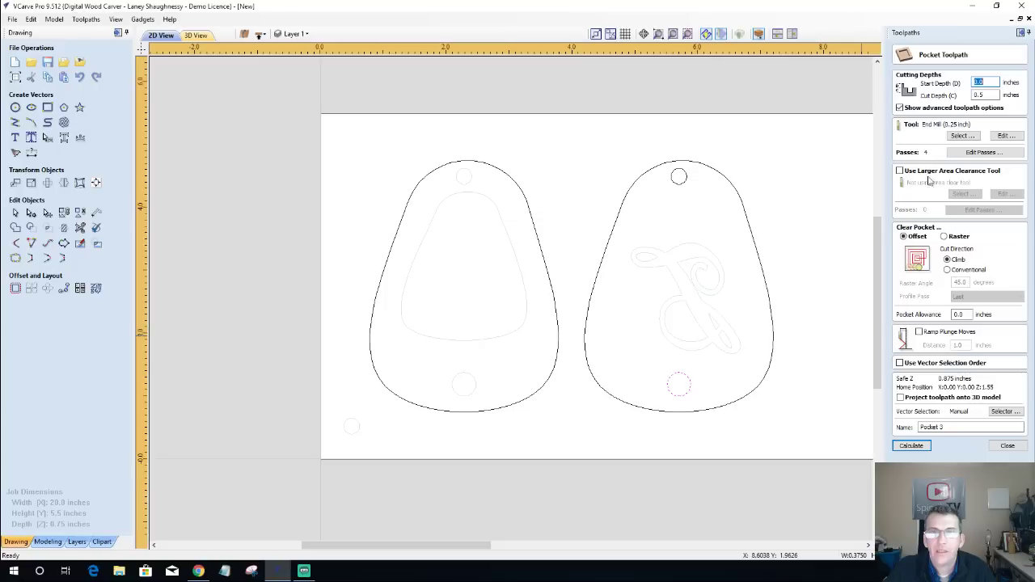
double_click(980, 95)
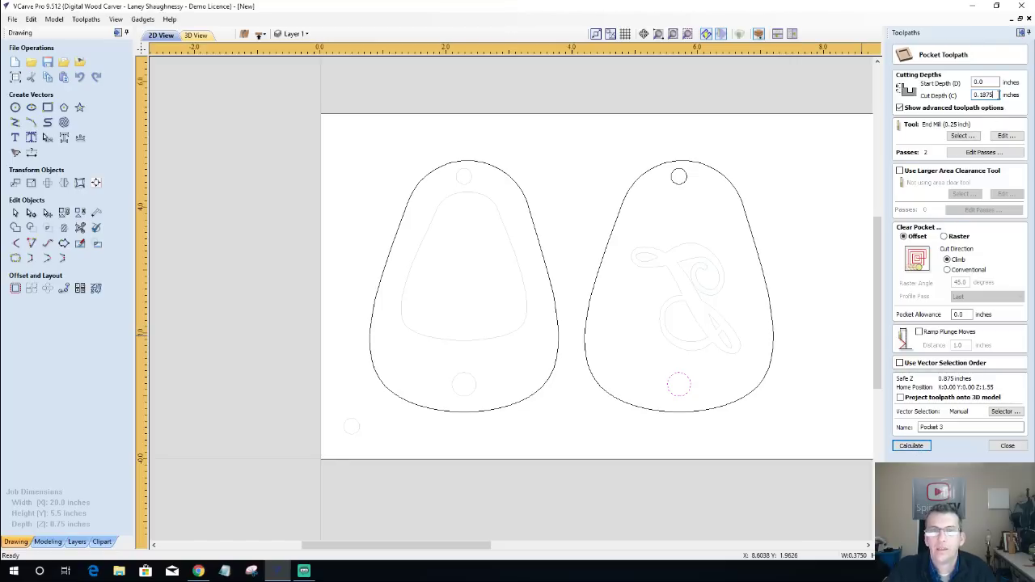
left_click(773, 325)
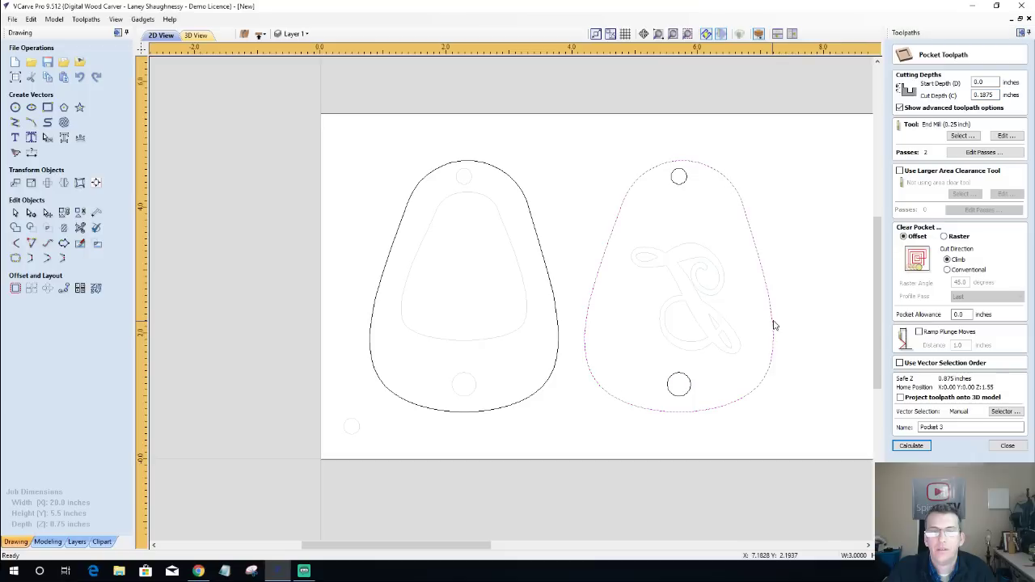
left_click_drag(980, 96, 1021, 98)
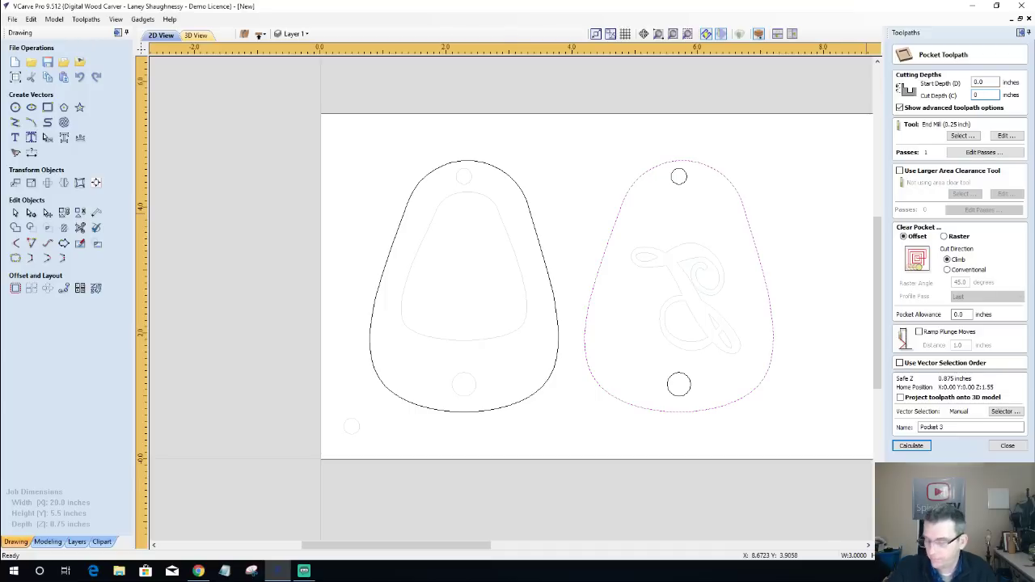
type("25")
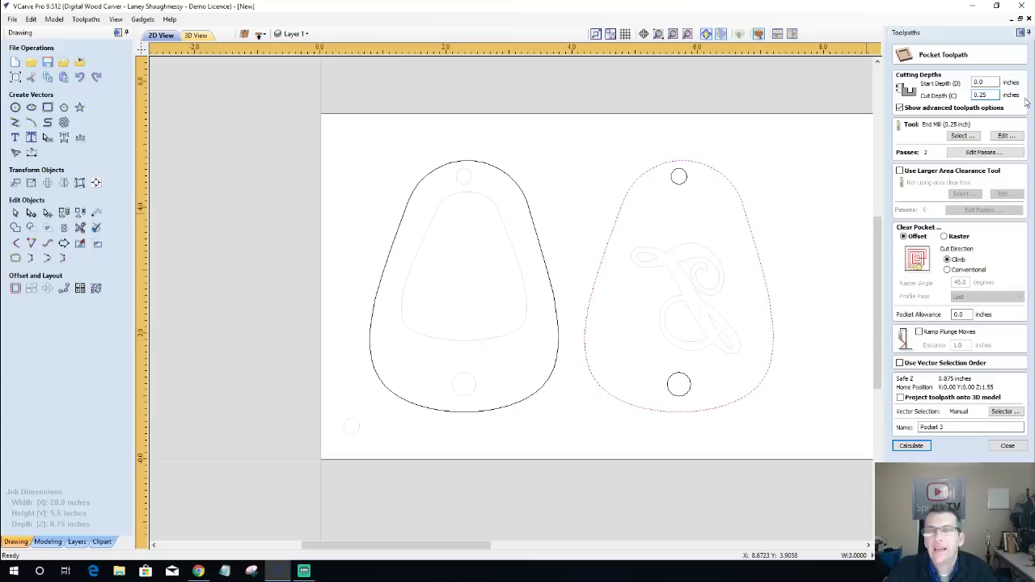
left_click(980, 82)
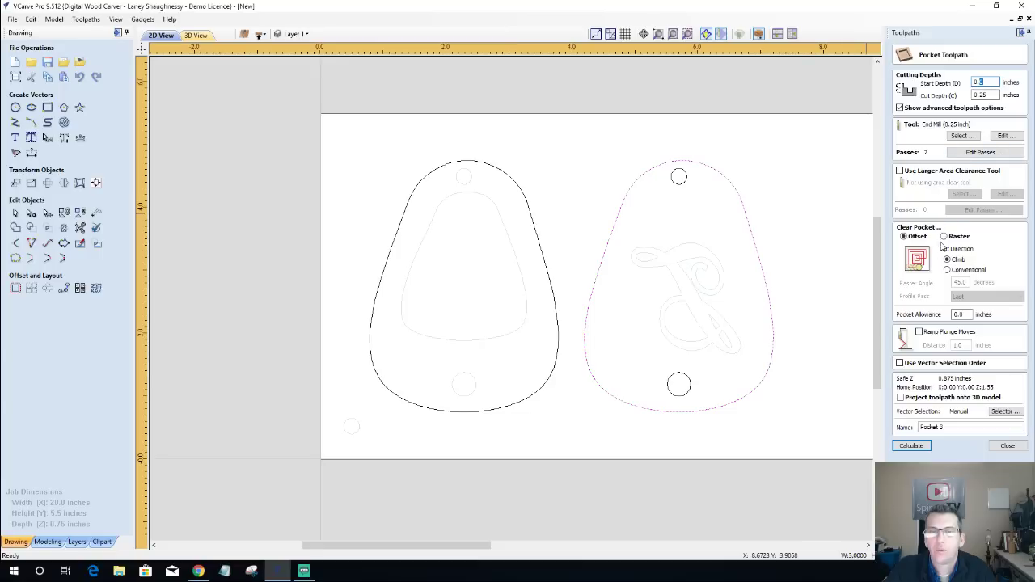
left_click(910, 446)
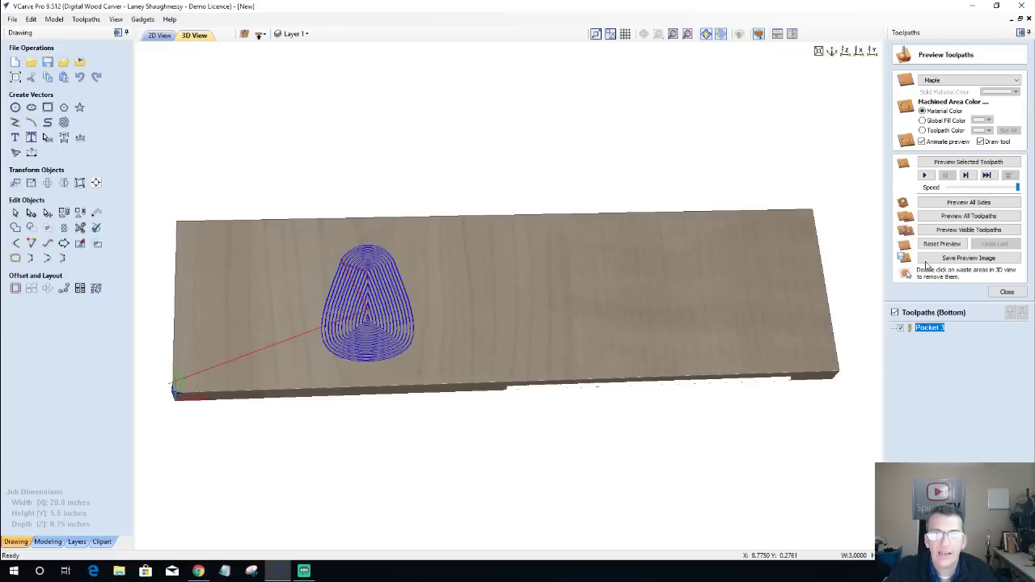
In 2D, select the small lower hole circle and hide Pocket 3's preview shading.
left_click(159, 35)
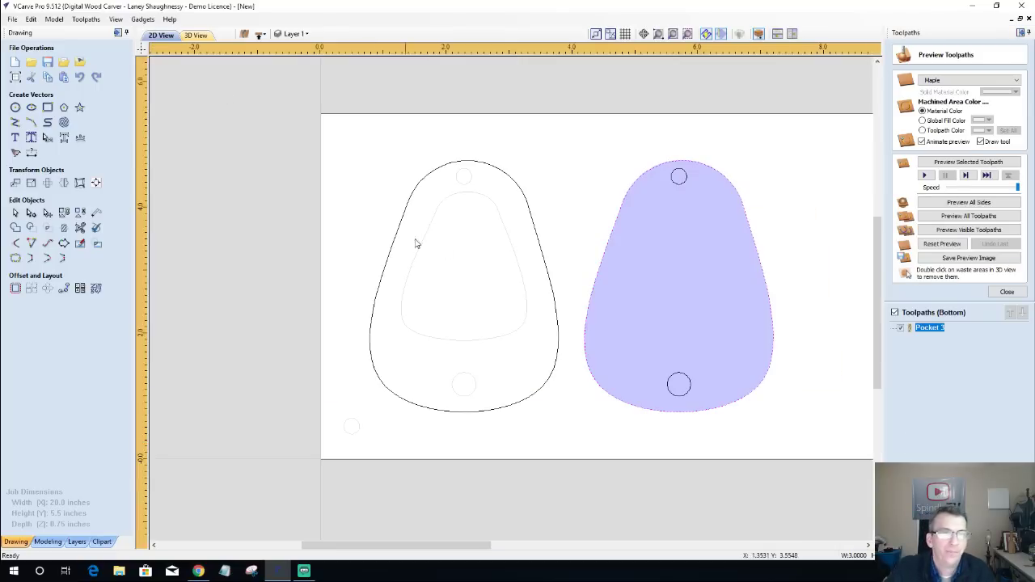
left_click(668, 378)
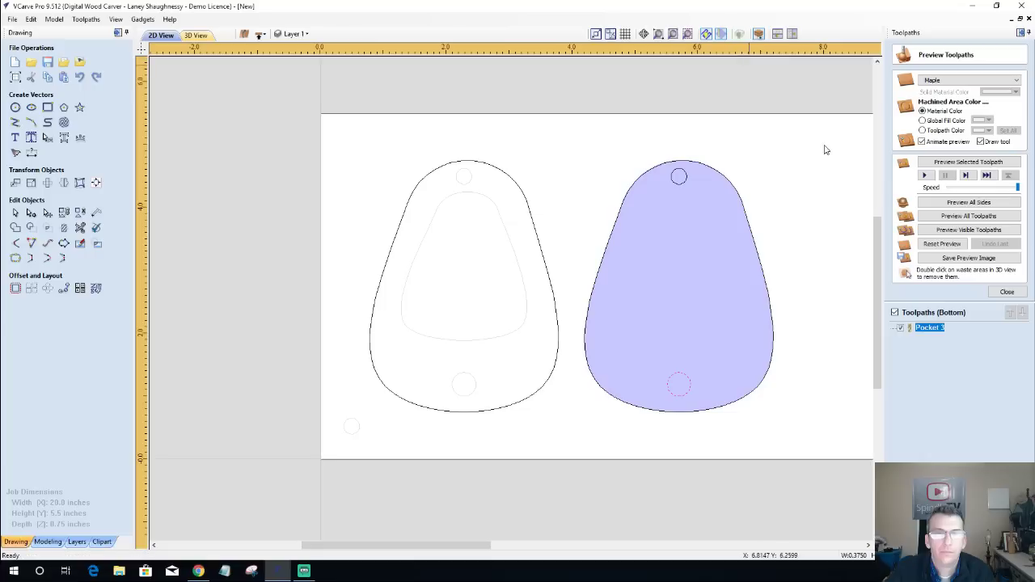
left_click(900, 327)
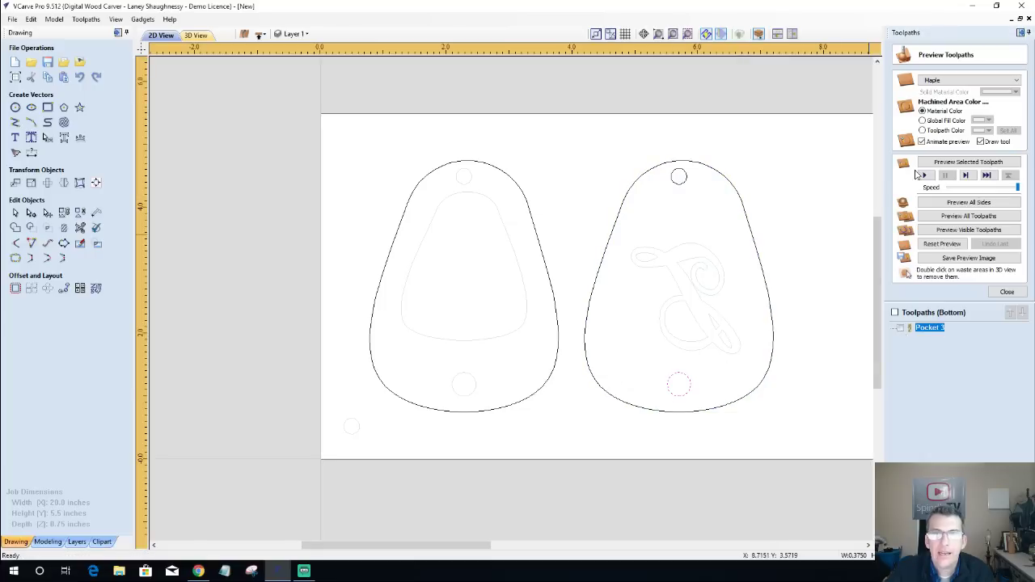
left_click(1003, 291)
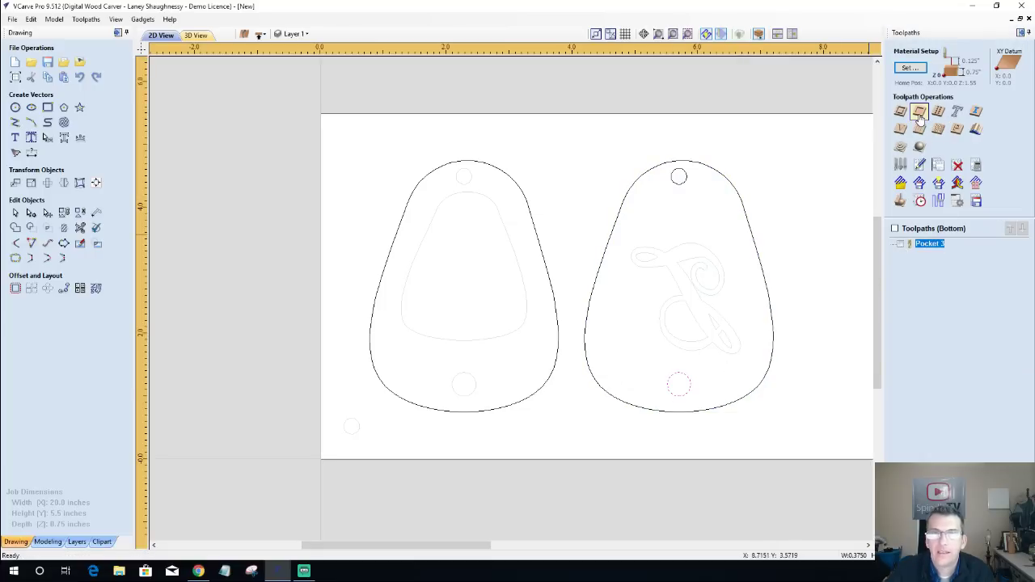
left_click(919, 113)
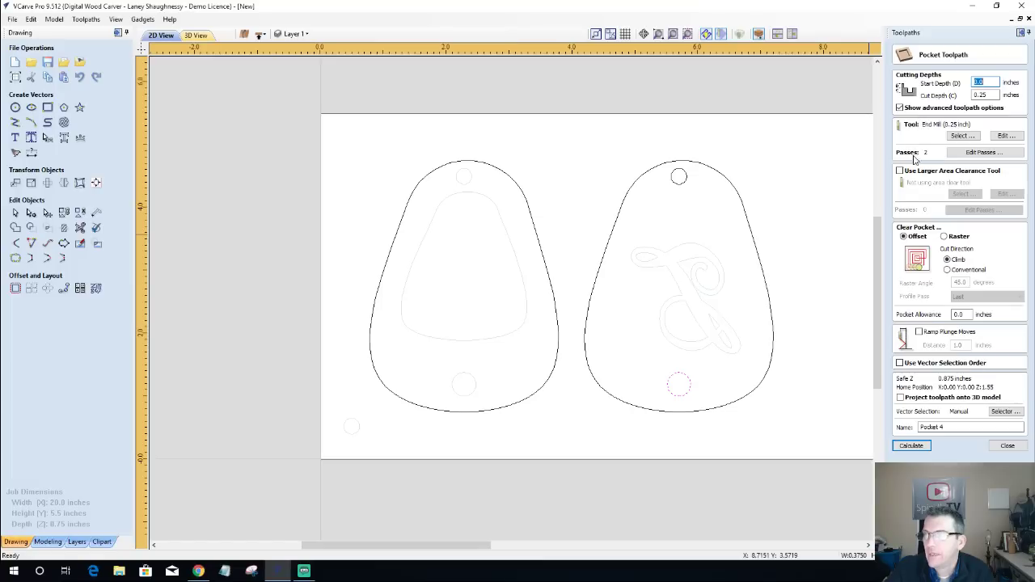
left_click(16, 77)
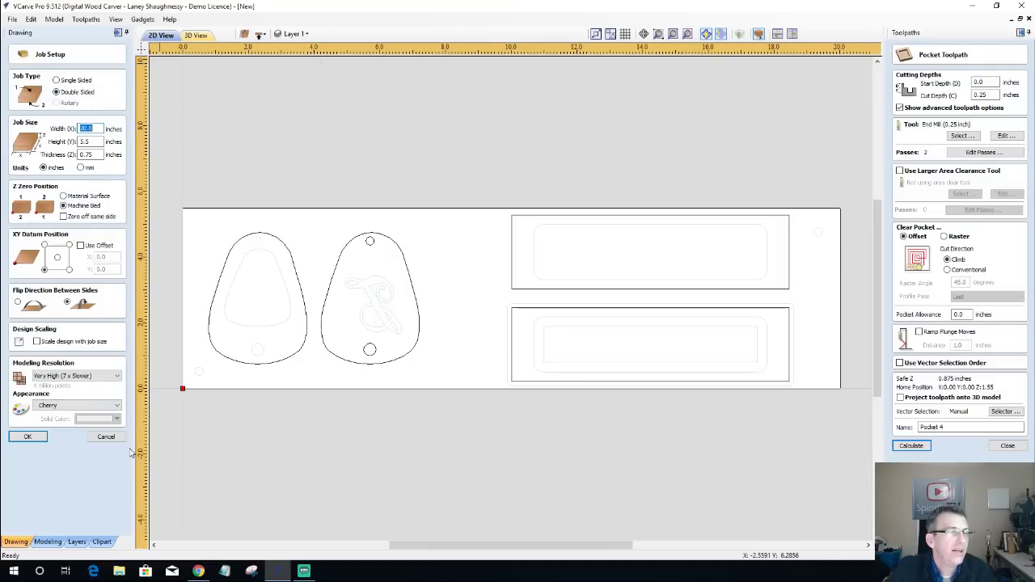
left_click(106, 436)
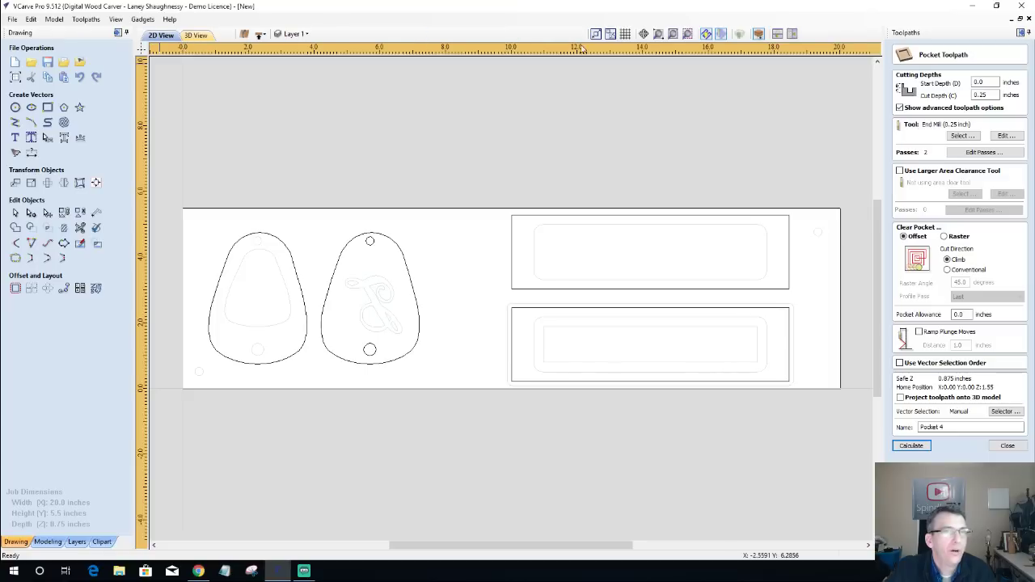
left_click(260, 35)
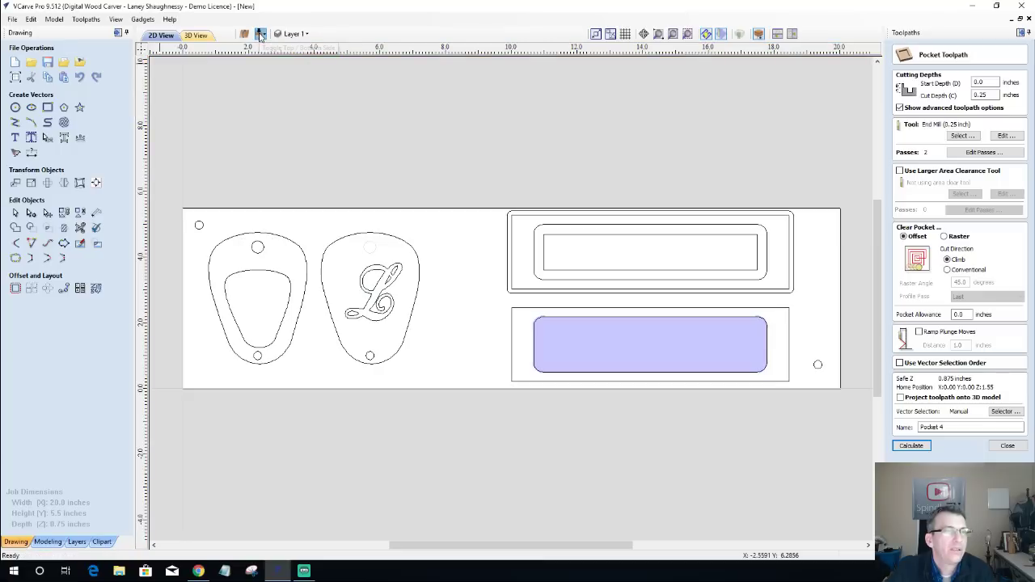
left_click(260, 36)
left_click(259, 36)
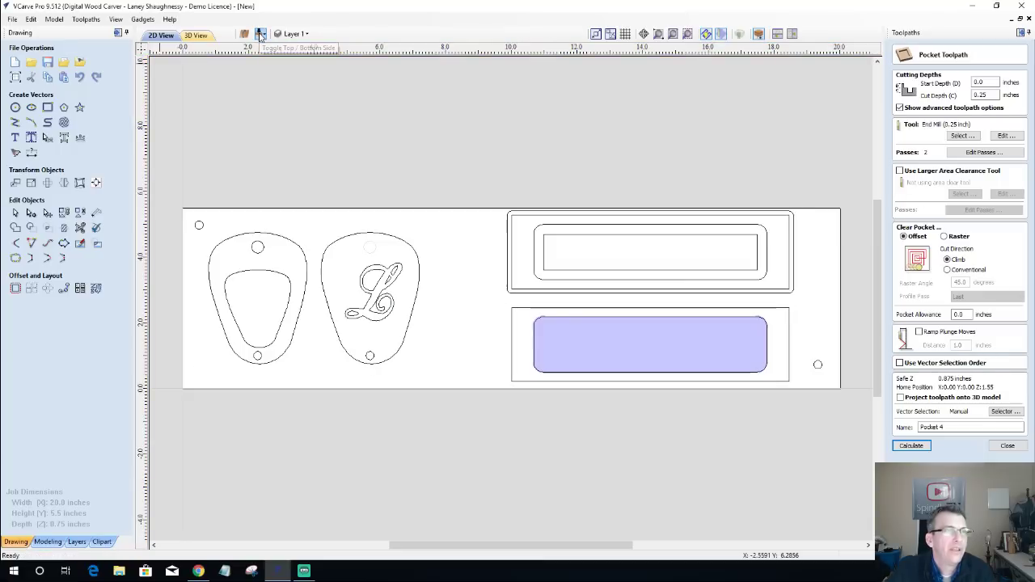
left_click(259, 36)
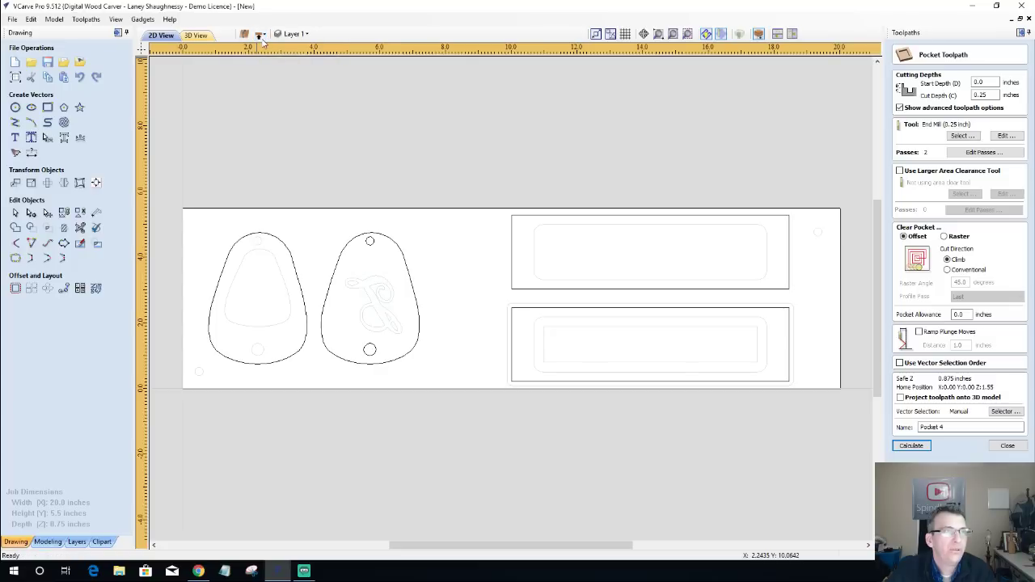
left_click(1005, 445)
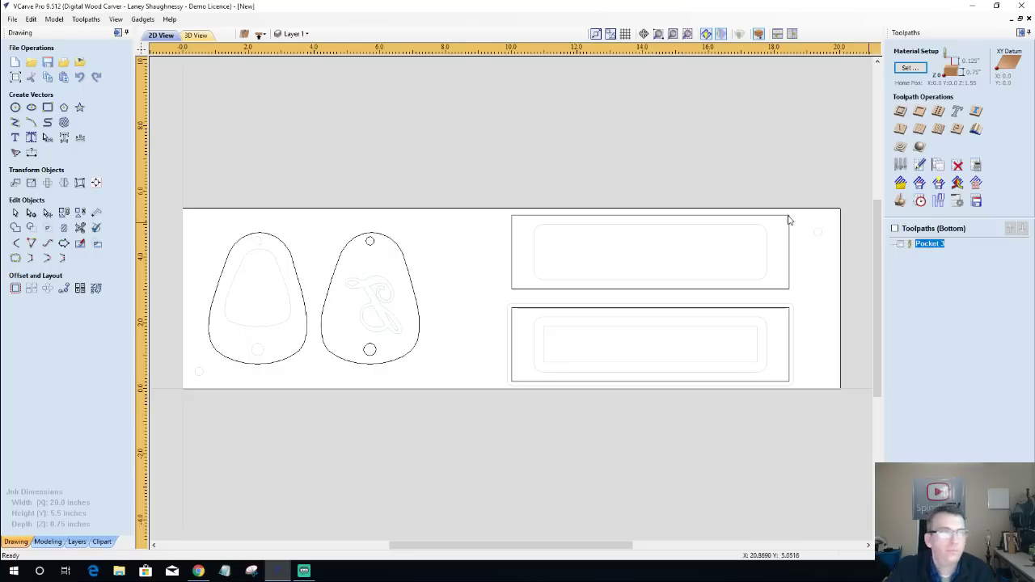
Calculate Pocket 4 on the right tag's lower hole circle at 0.1875-inch cut depth.
left_click(371, 351)
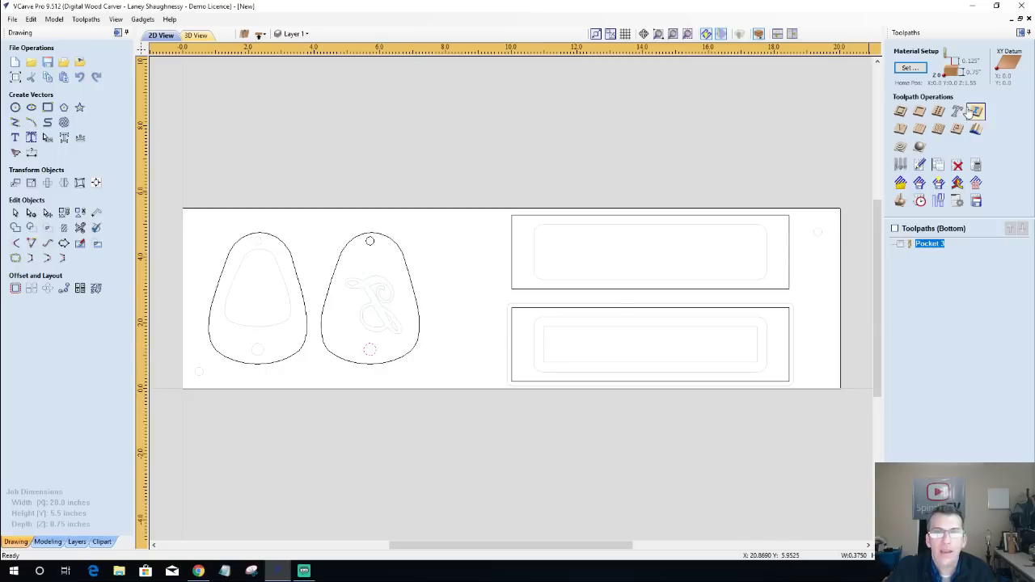
left_click(919, 114)
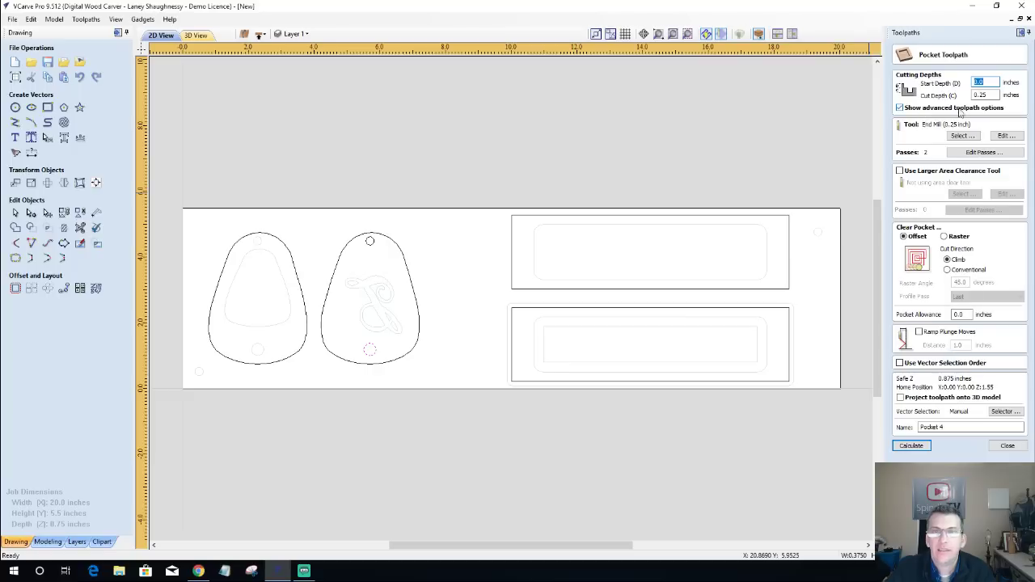
key("Tab")
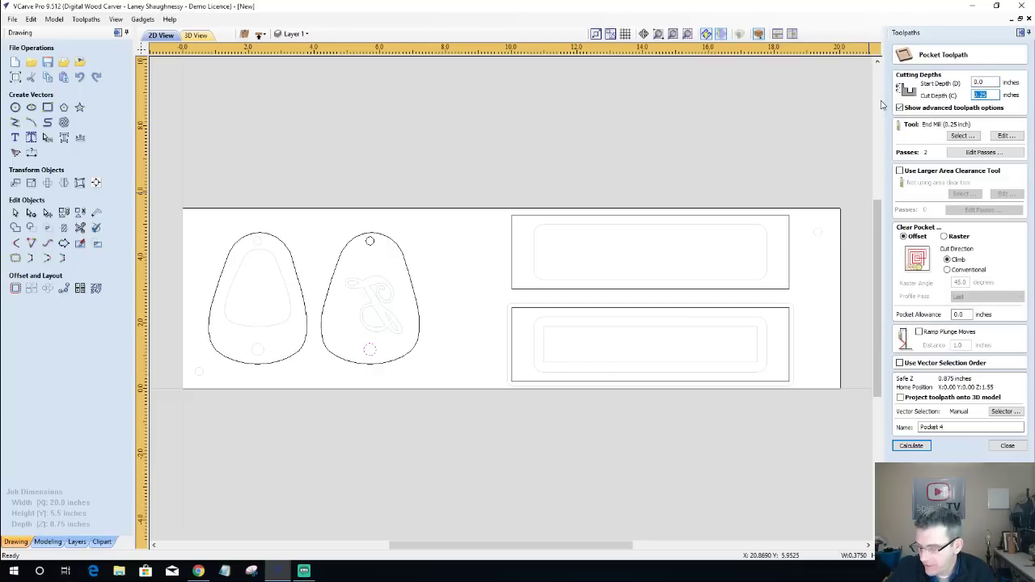
type(".")
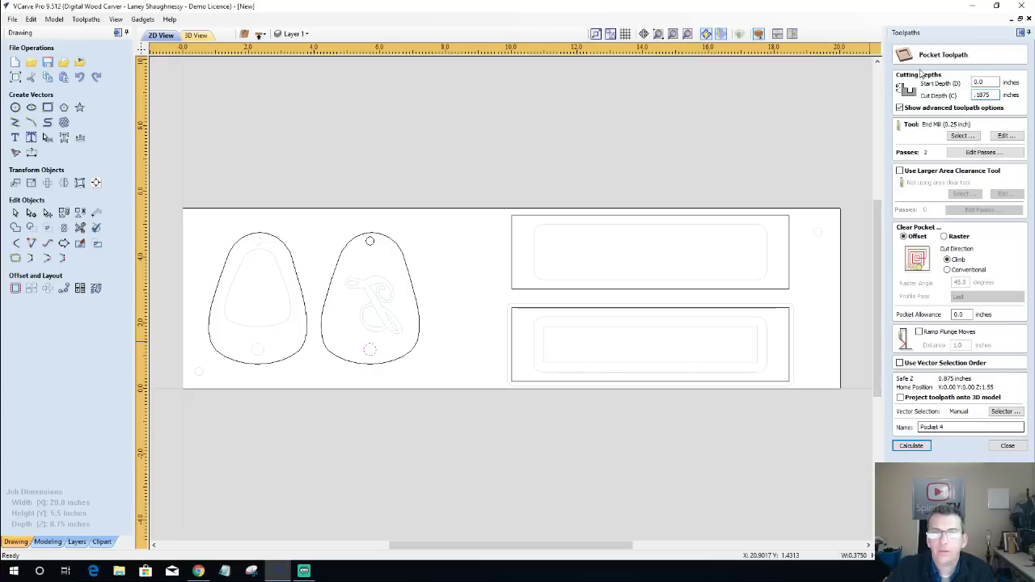
left_click(910, 447)
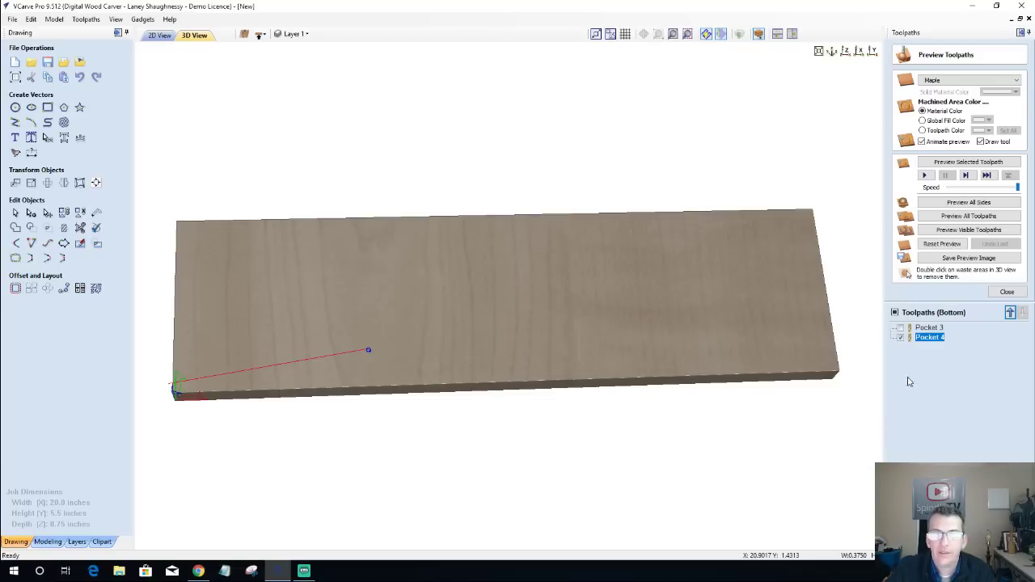
Show Pockets 3 and 4 in the 3D preview, then return to the 2D drawing.
left_click(900, 328)
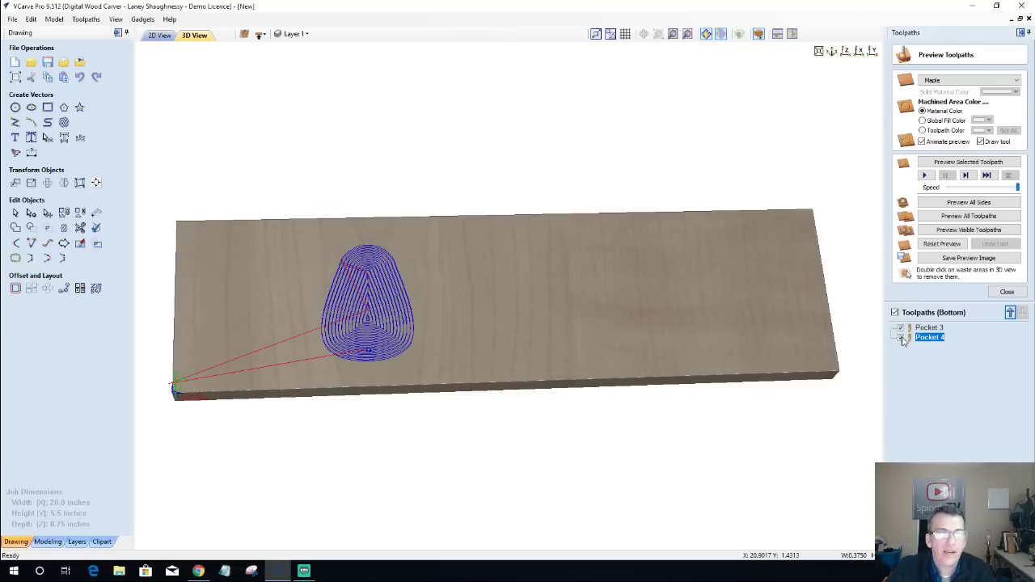
left_click(903, 342)
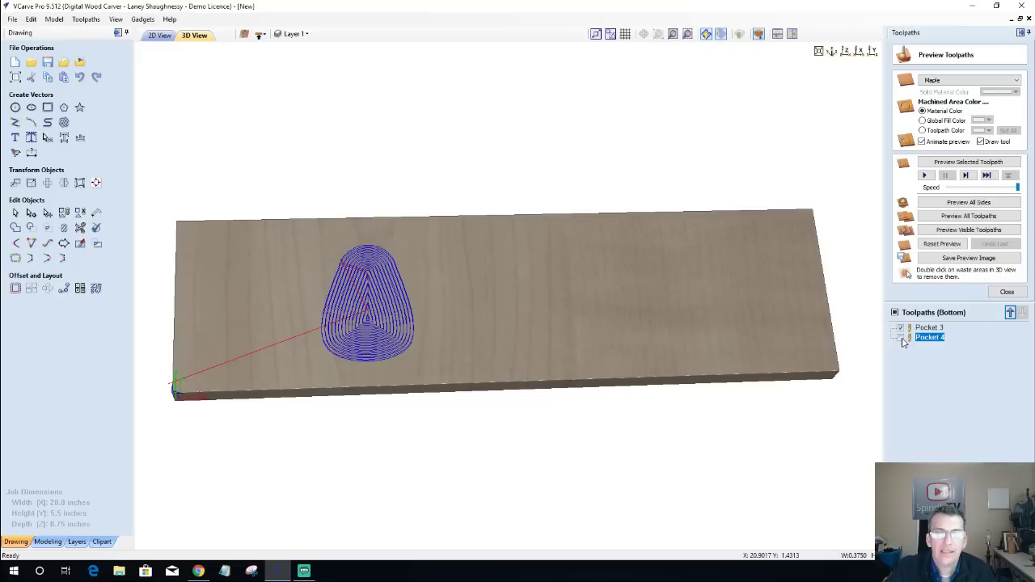
left_click(160, 36)
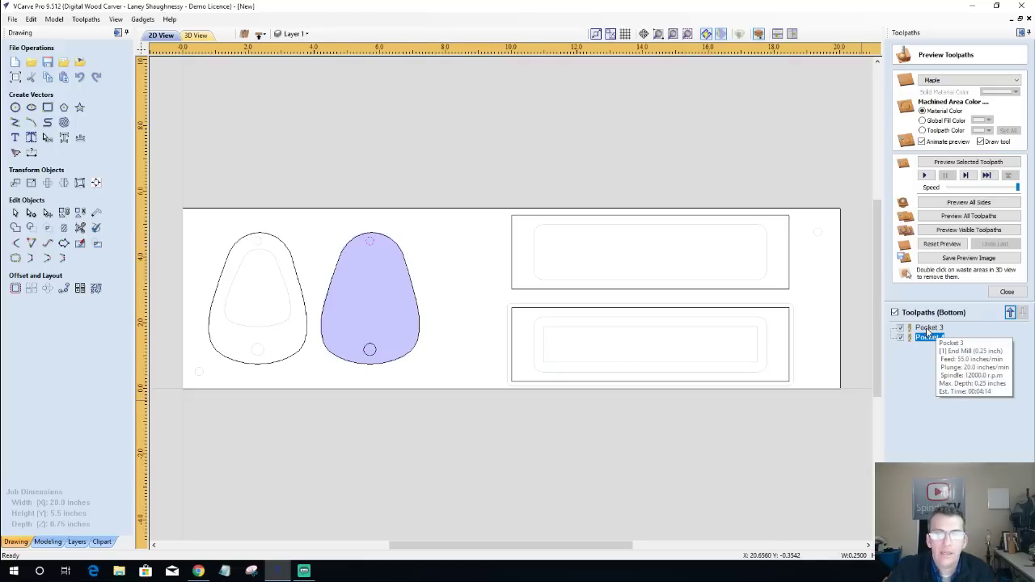
left_click(1004, 293)
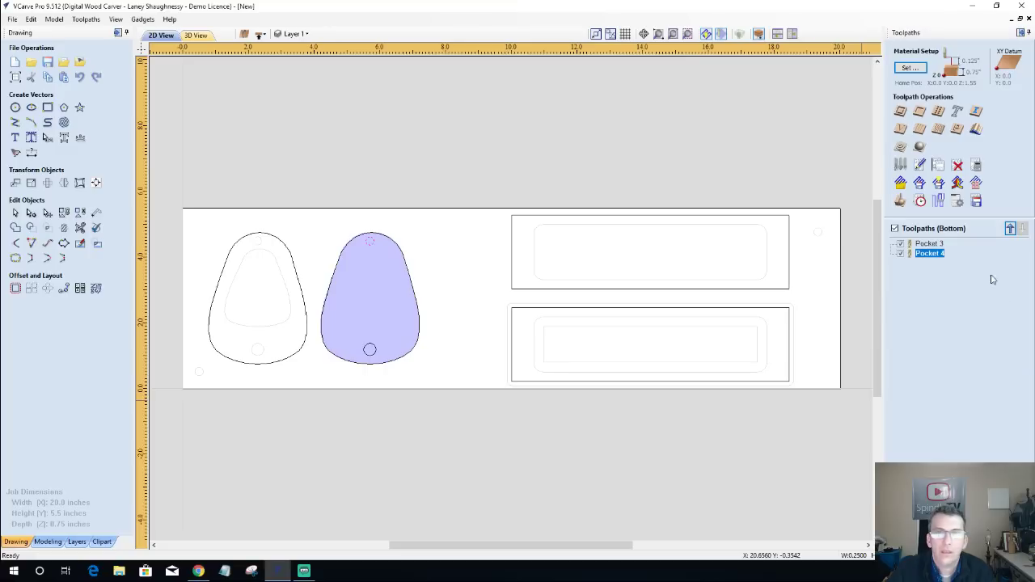
Set up a 0.375-inch-deep pocket on the small top circle using the 0.125-inch end mill.
left_click(919, 114)
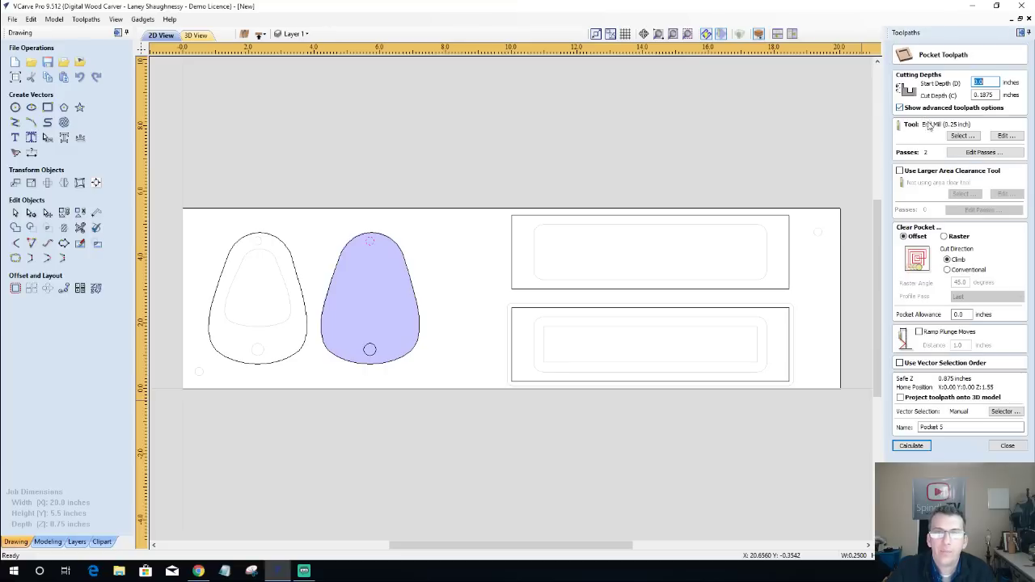
left_click(987, 95)
double_click(988, 95)
key("BackSpace")
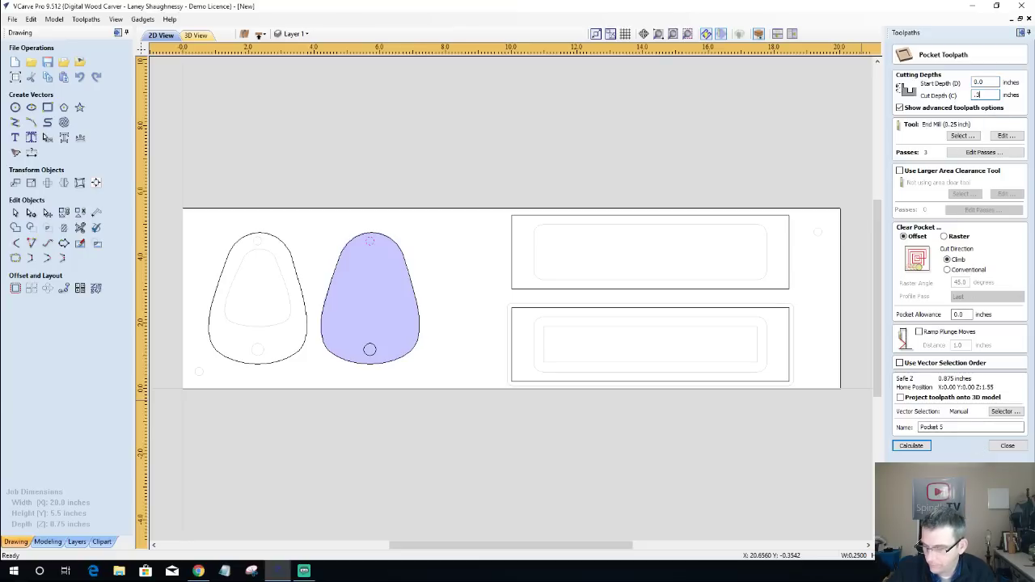
left_click(370, 241)
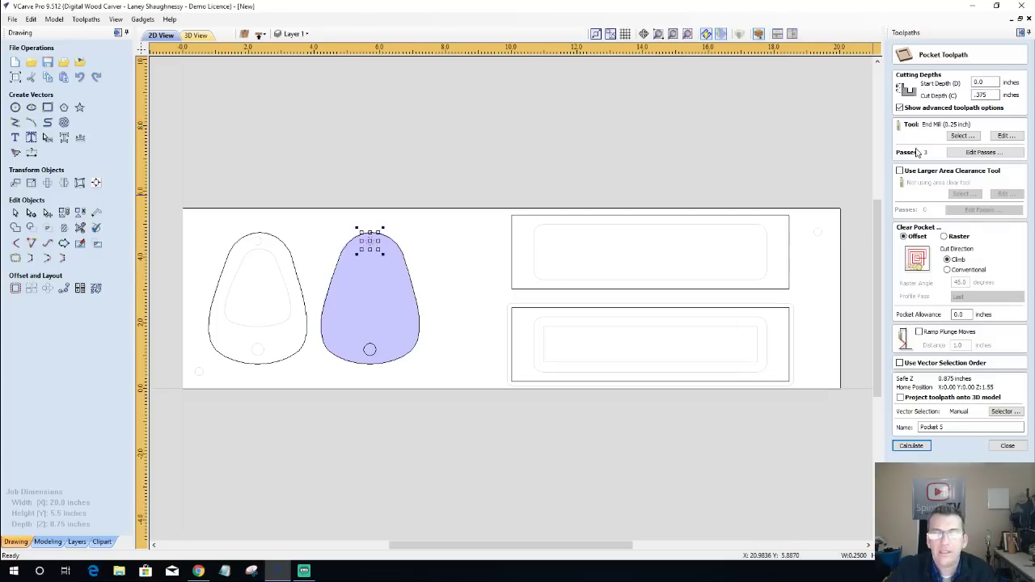
left_click(960, 136)
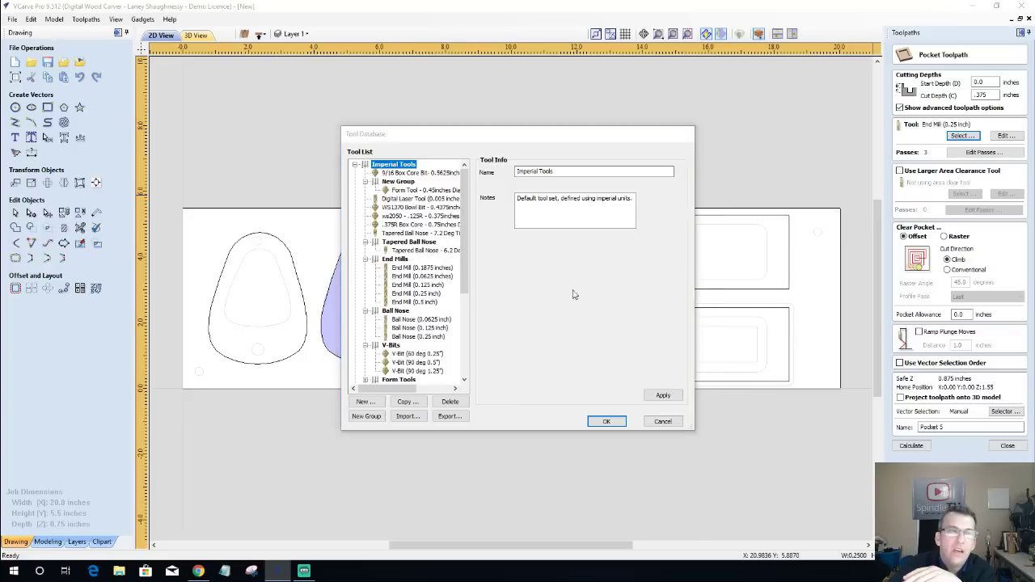
left_click(417, 285)
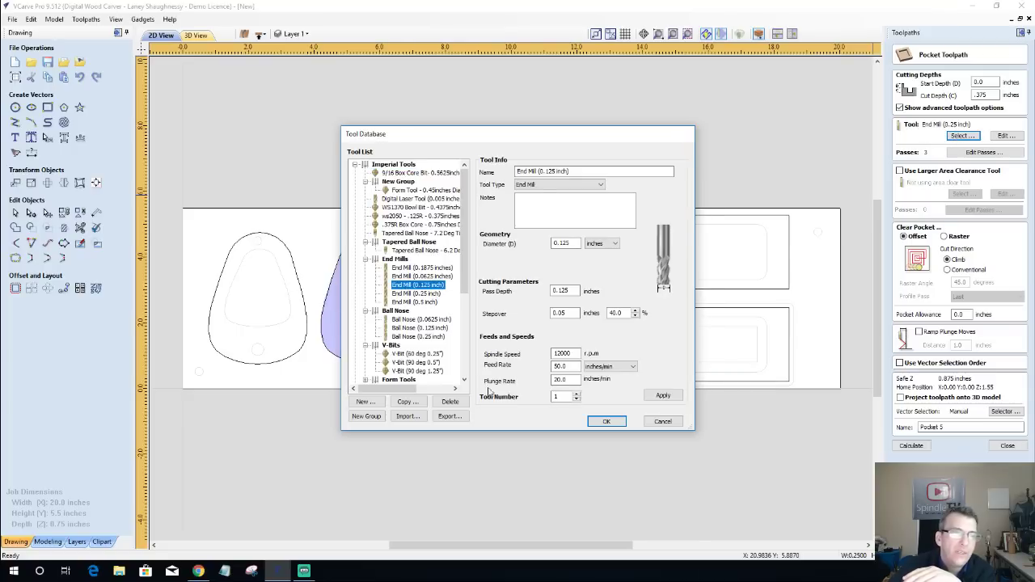
left_click(605, 421)
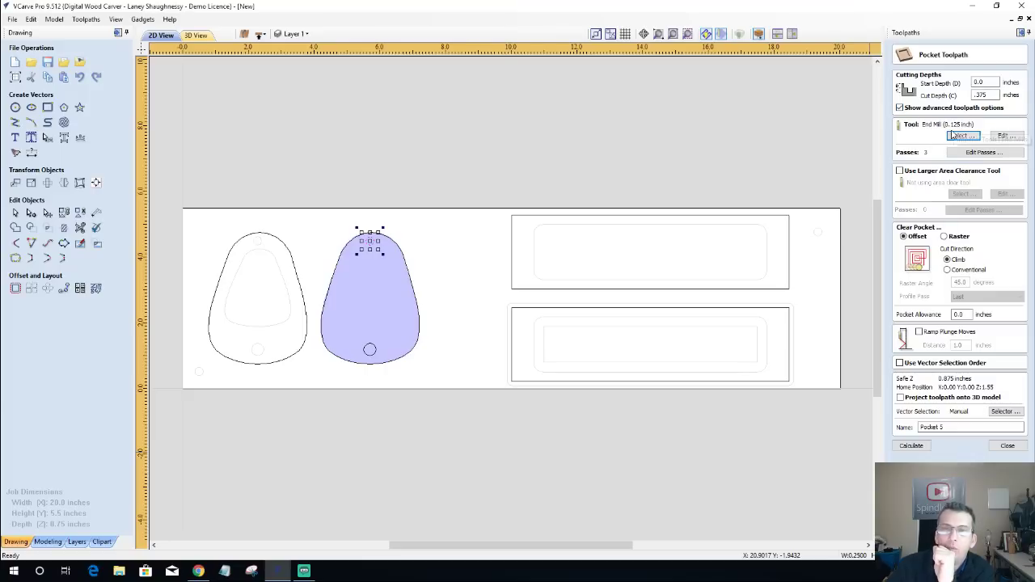
Calculate Pocket 5 and simulate all toolpaths cutting the small top hole.
left_click(912, 445)
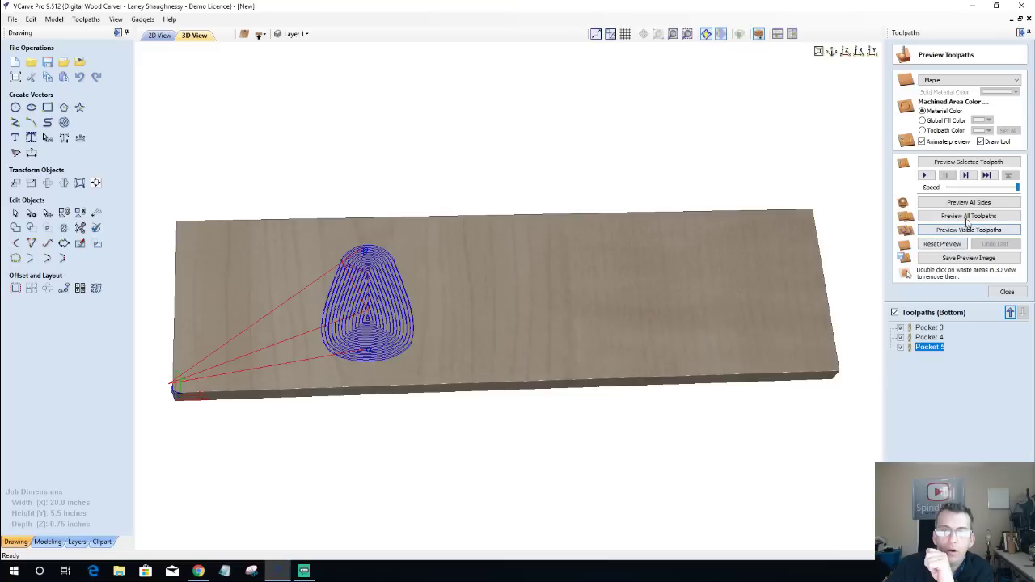
left_click(970, 217)
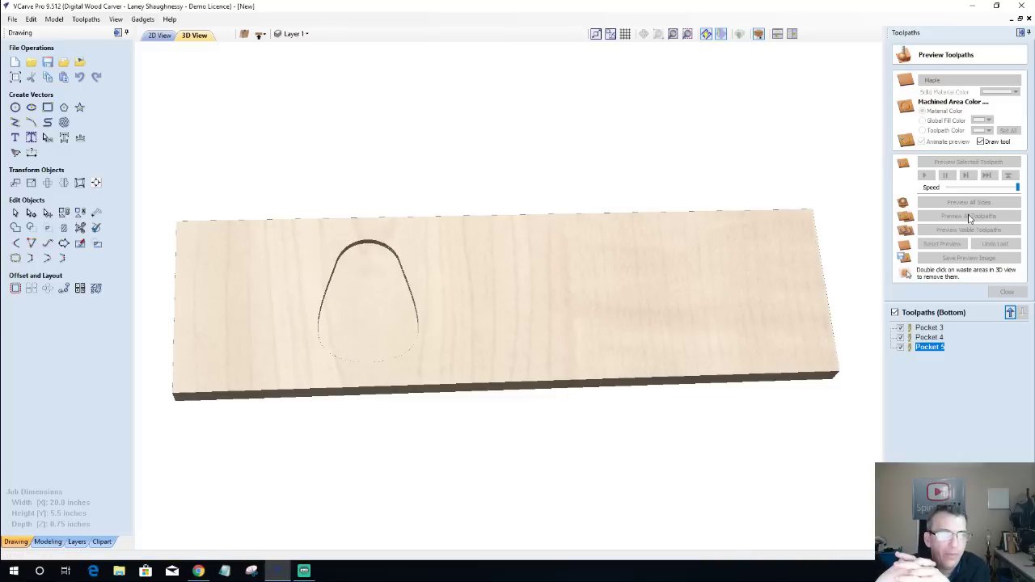
left_click(970, 217)
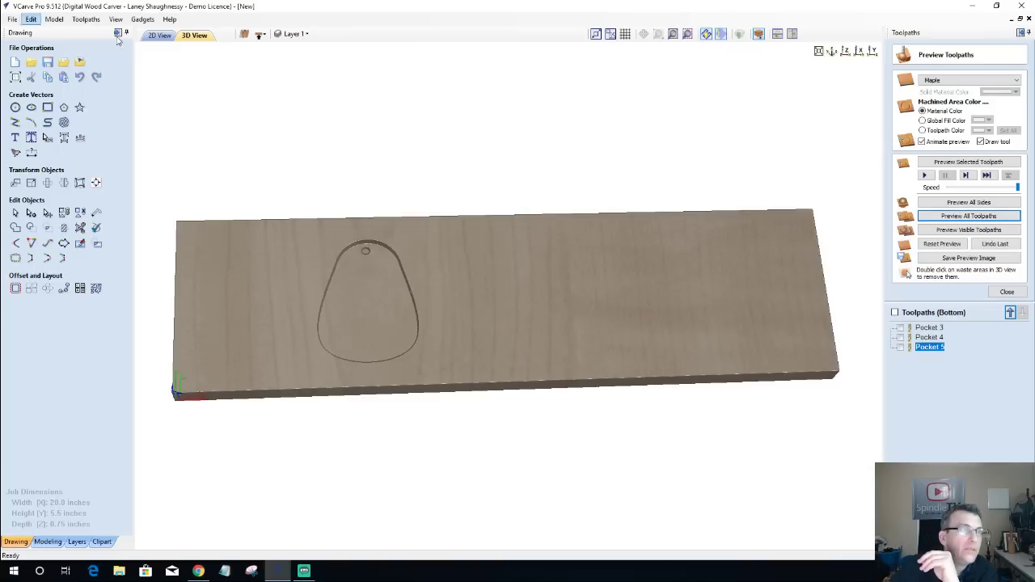
left_click(165, 37)
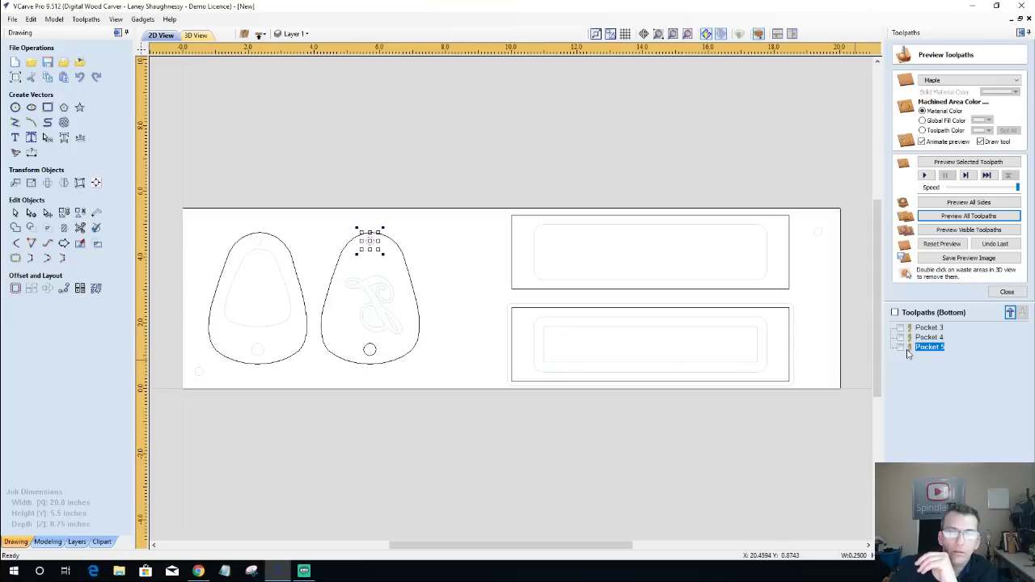
Give Pocket 4 a 0.25-inch start depth and recalculate it.
left_click(930, 337)
double_click(931, 340)
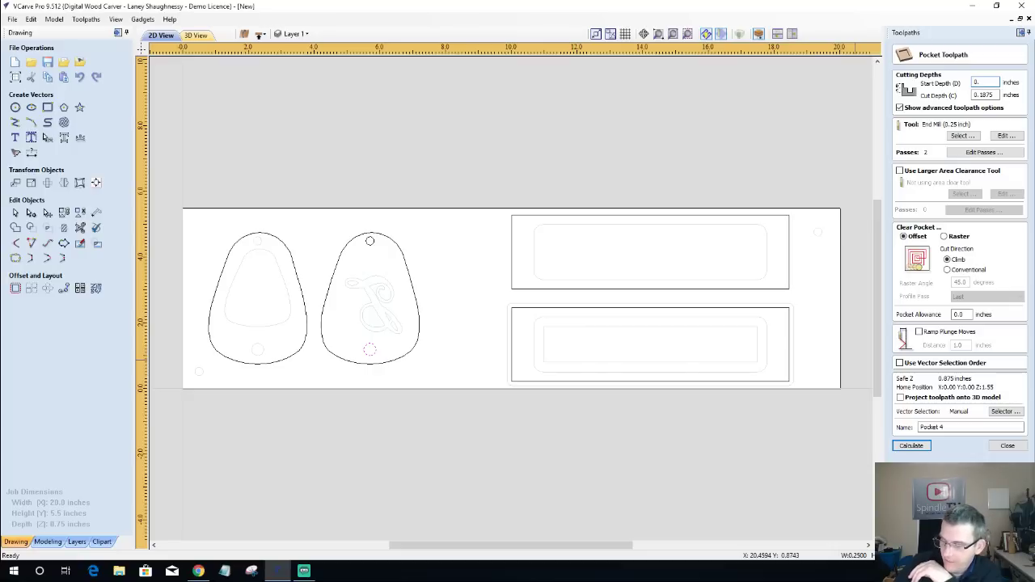
left_click(910, 445)
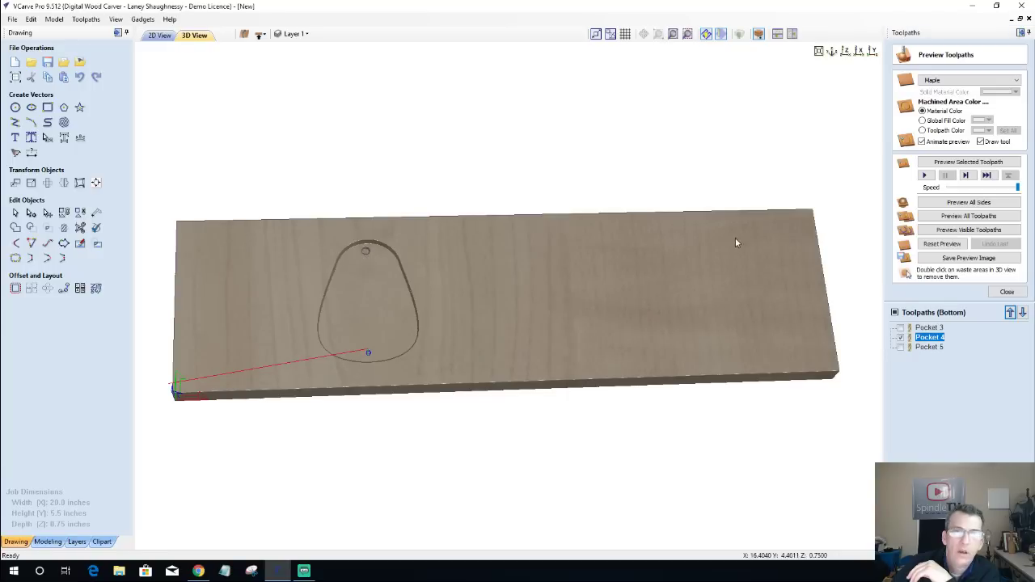
Set Pocket 5 to 0.25-inch start depth and 0.125-inch cut depth, recalculate and simulate.
left_click(930, 348)
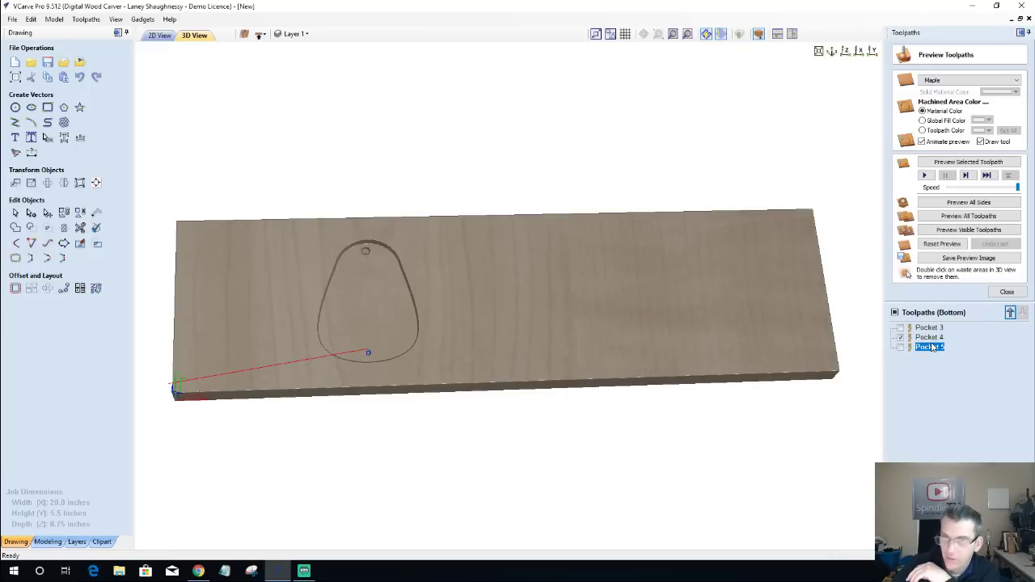
double_click(930, 348)
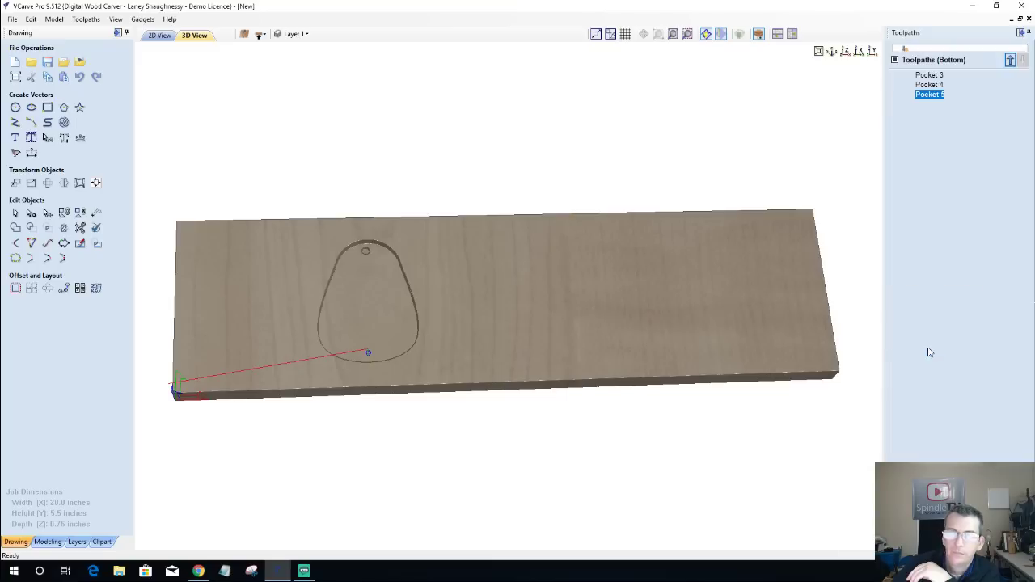
double_click(979, 84)
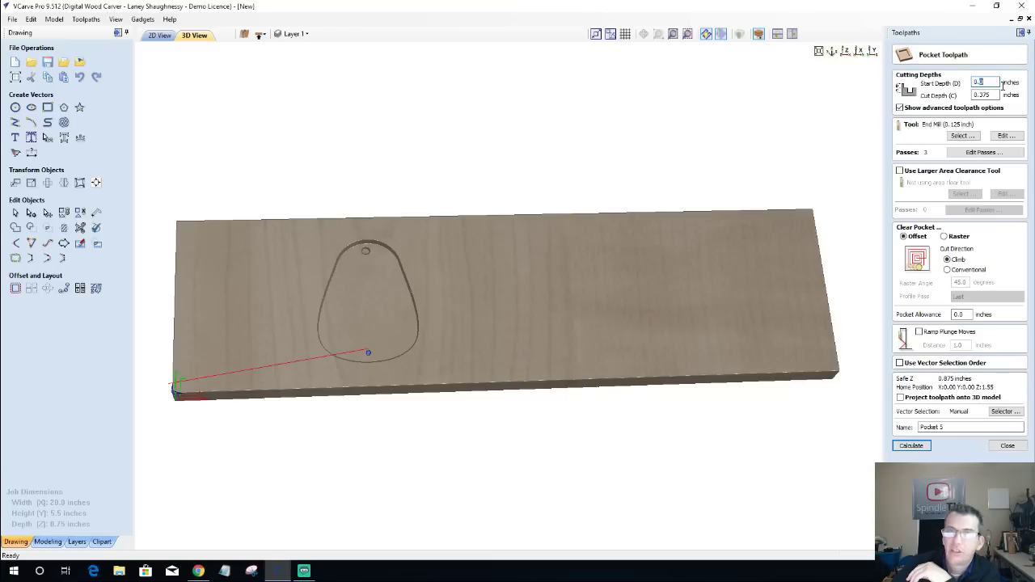
type("0.")
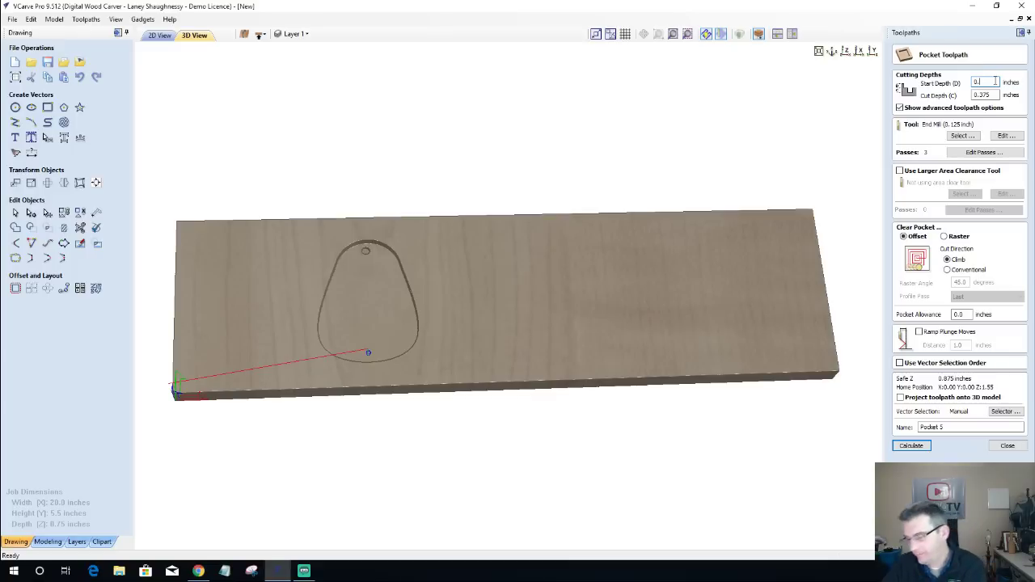
type("25")
key("Tab")
key("BackSpace")
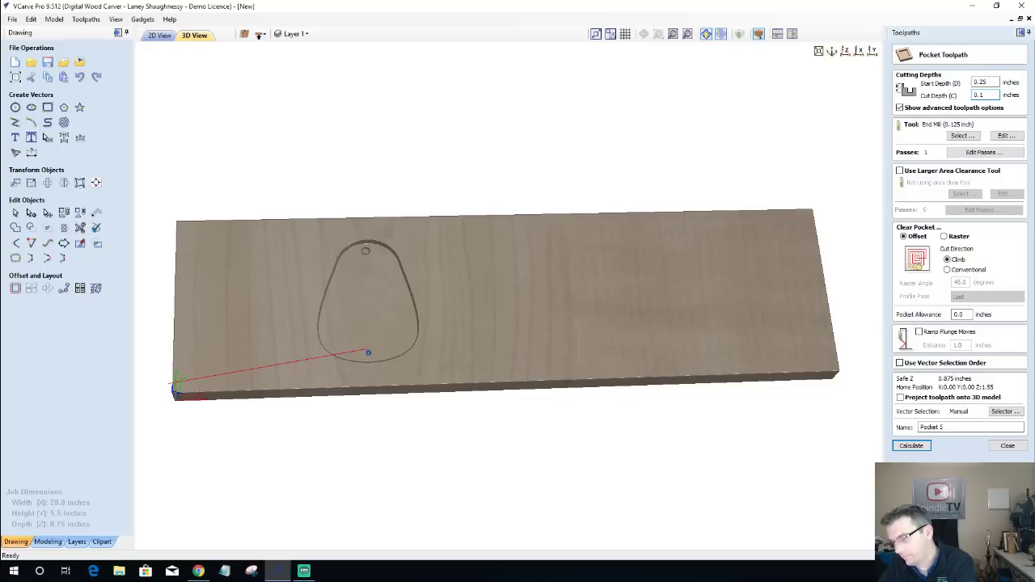
double_click(980, 82)
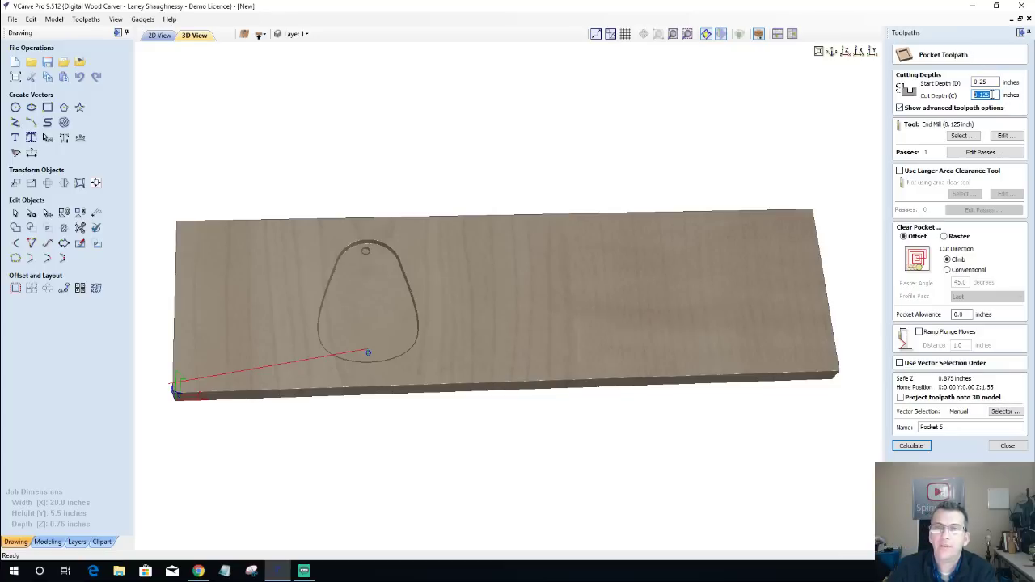
double_click(983, 95)
left_click(916, 446)
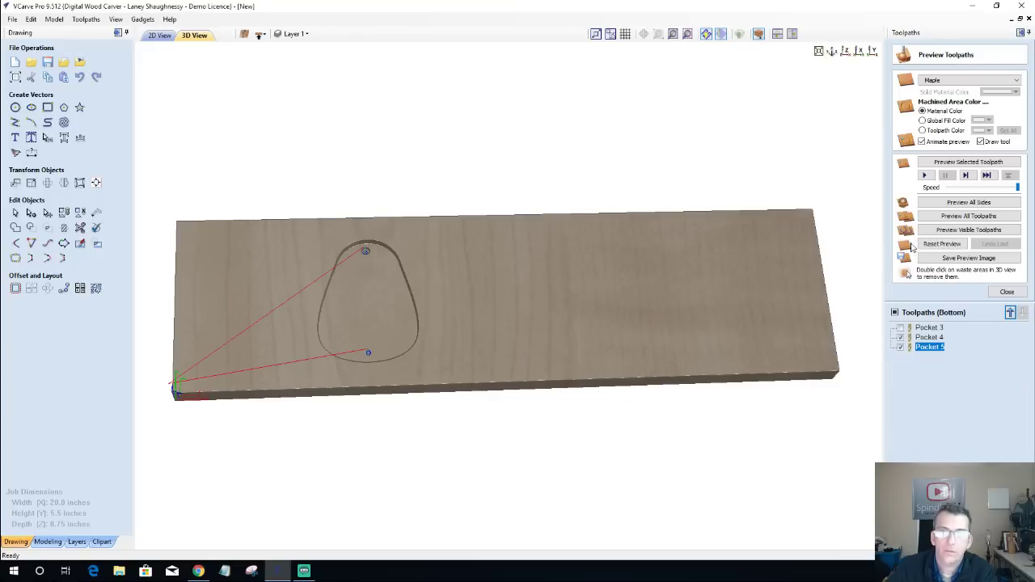
left_click(952, 231)
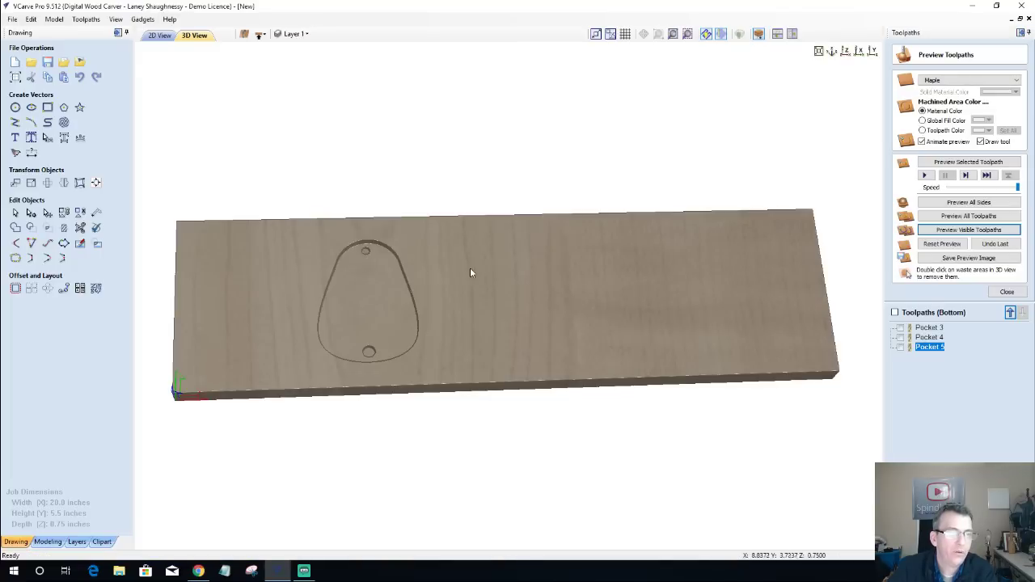
Return to the 2D drawing, close the toolpath preview and clear the teardrop selection.
left_click(159, 35)
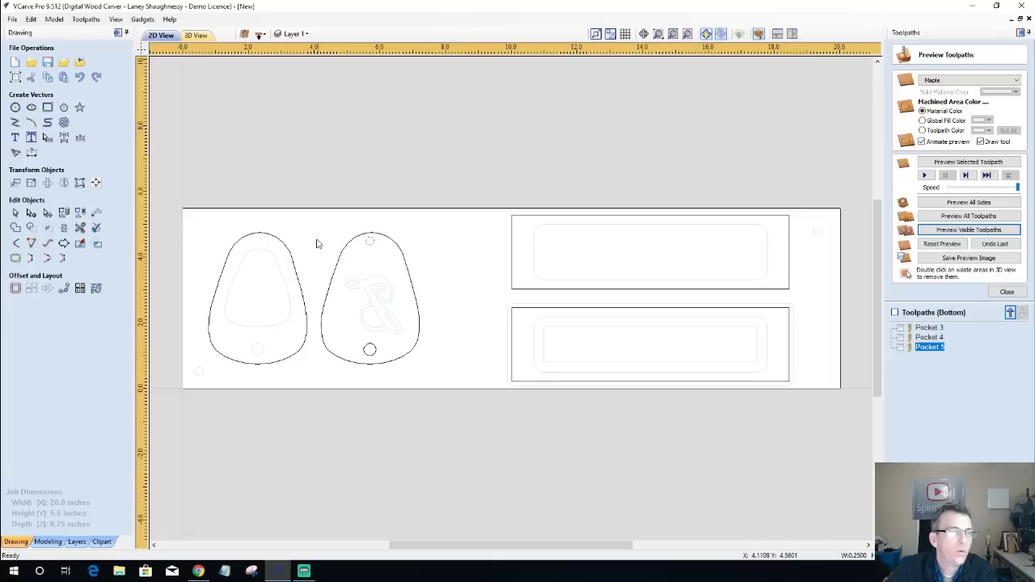
left_click(299, 279)
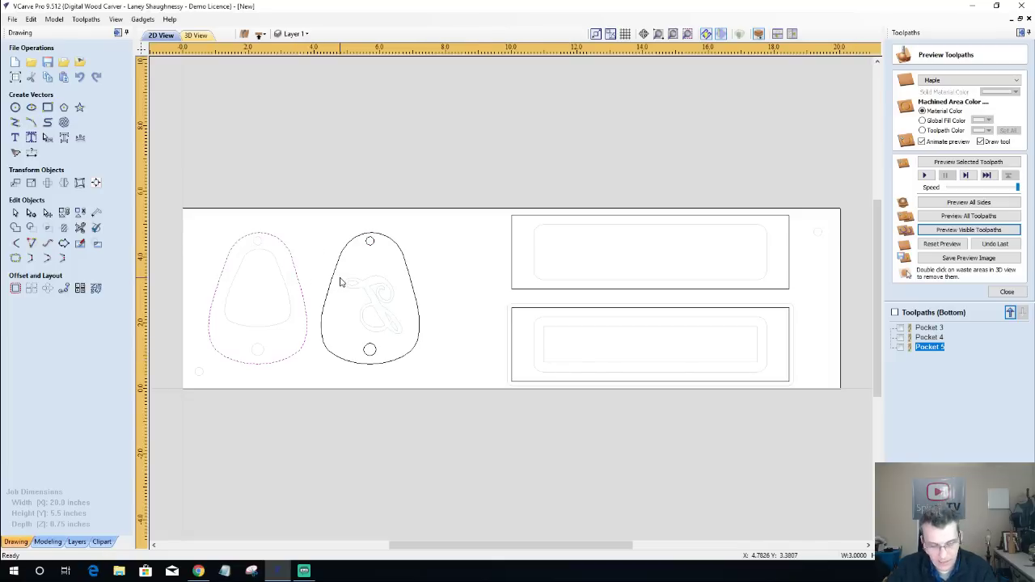
left_click(337, 267, "shift")
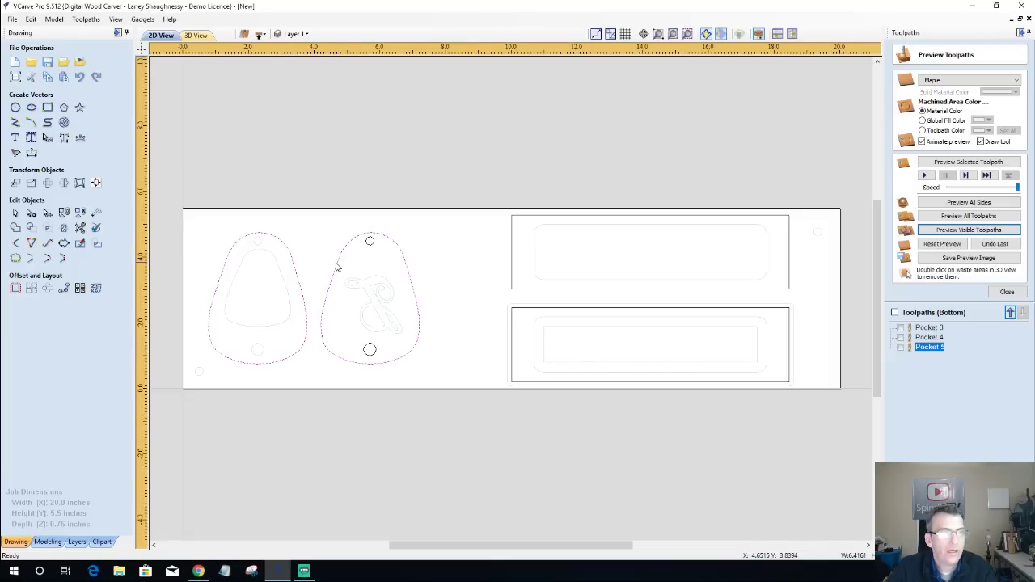
left_click(1005, 291)
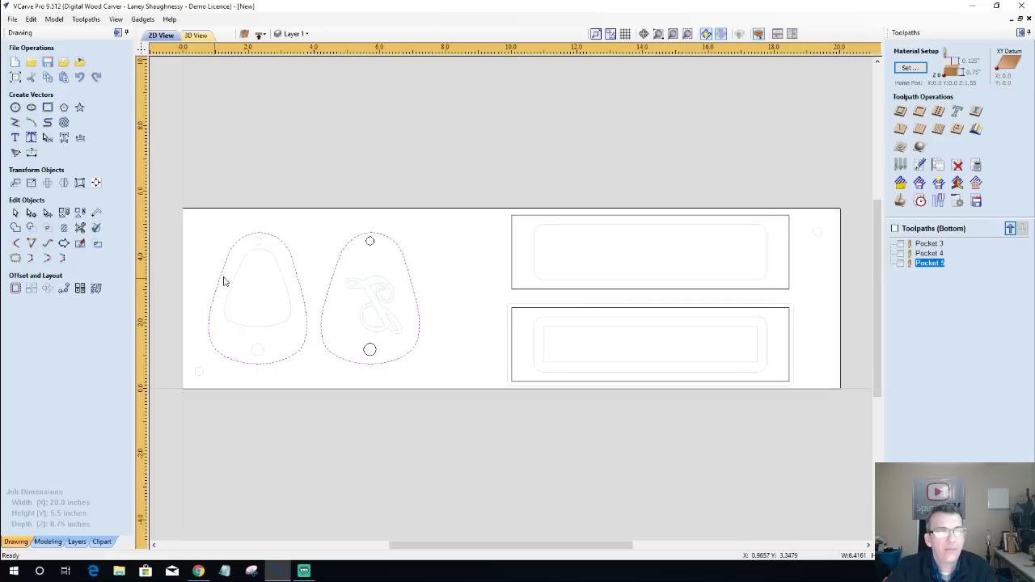
left_click(297, 286)
On the top side, copy both teardrop outlines to the other side.
left_click(259, 34)
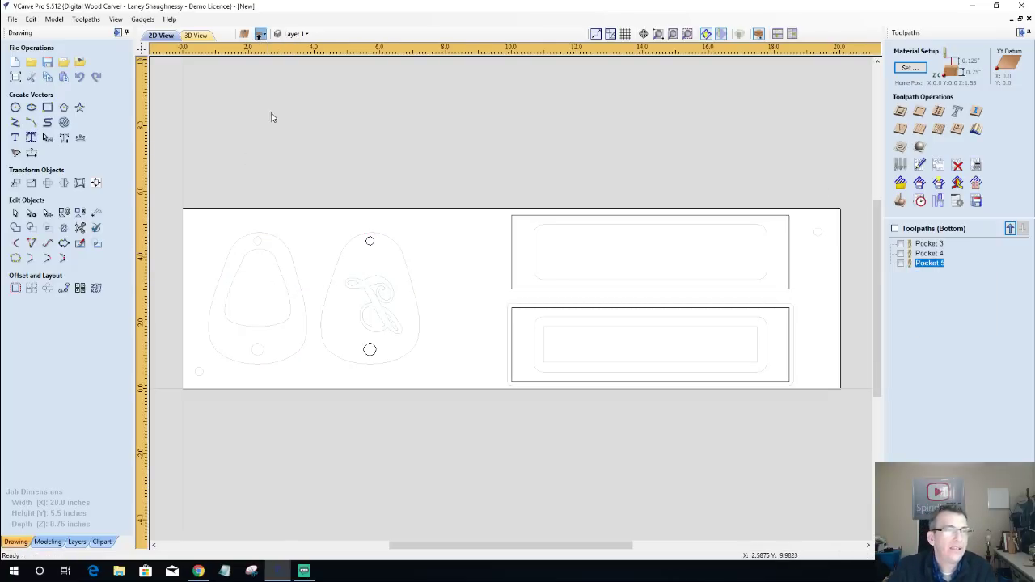
left_click(304, 252)
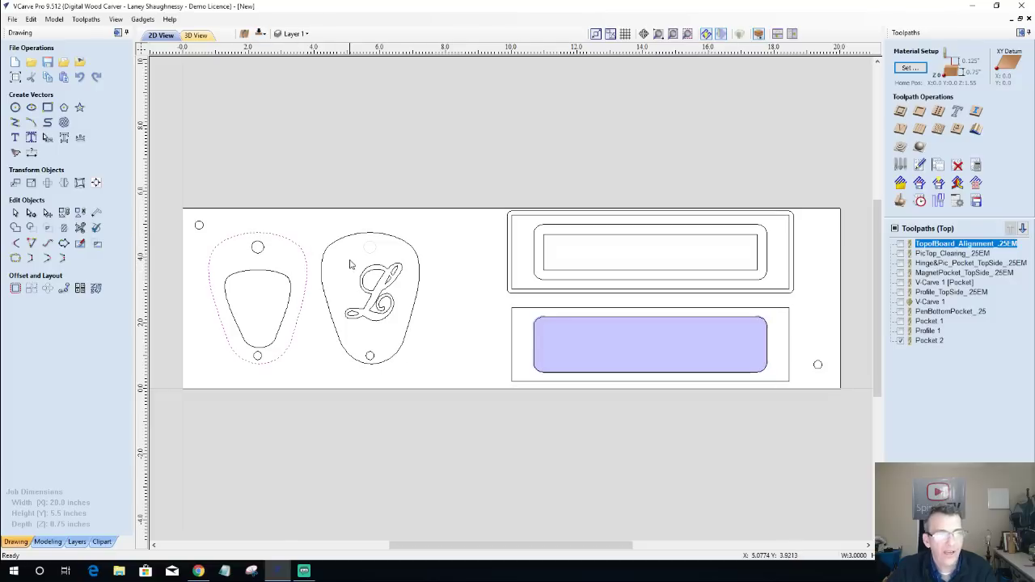
left_click(341, 244, "shift")
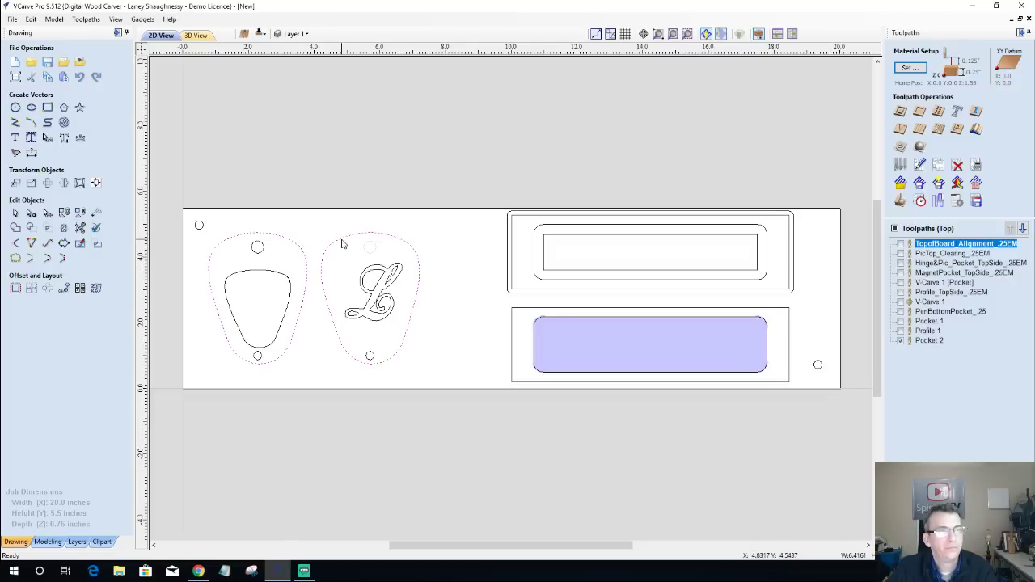
right_click(341, 244)
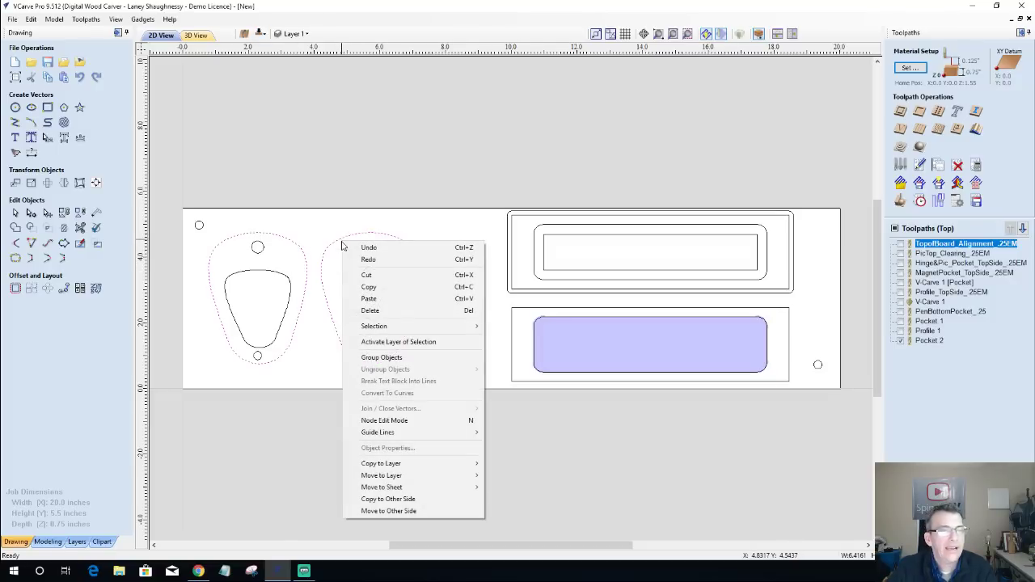
left_click(388, 500)
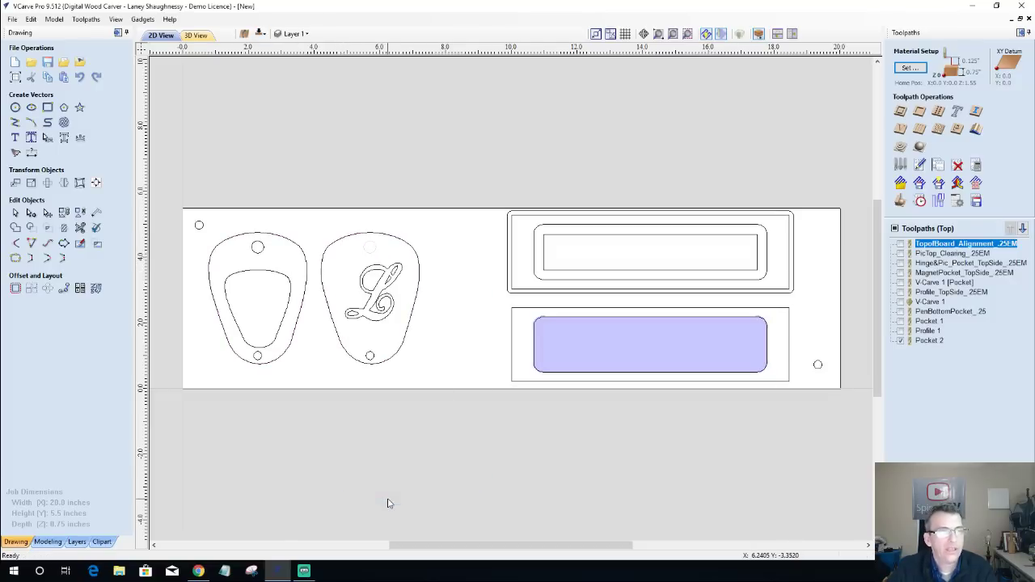
On the bottom side, profile both teardrop outlines with holding tabs added.
left_click(260, 36)
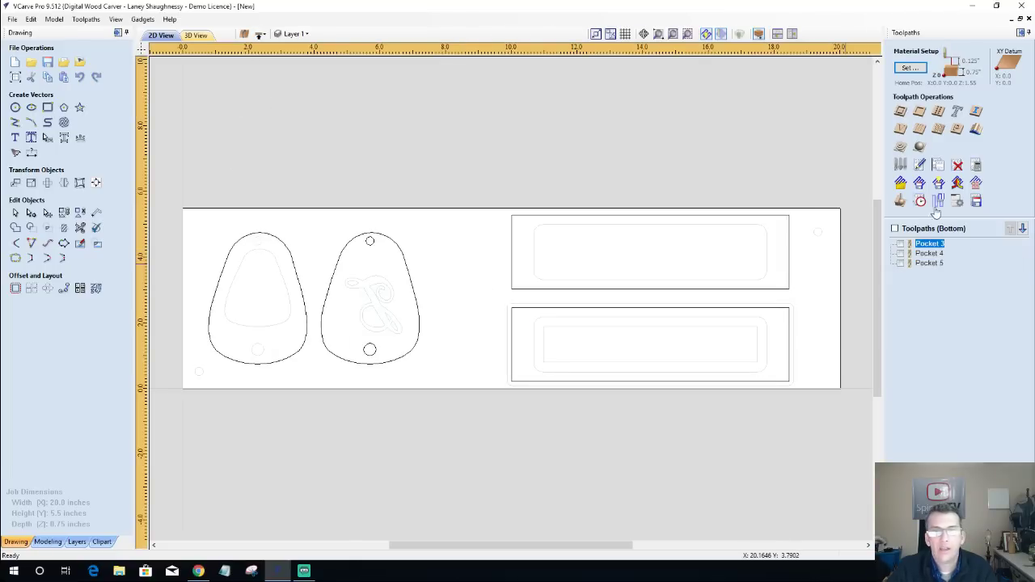
left_click(900, 109)
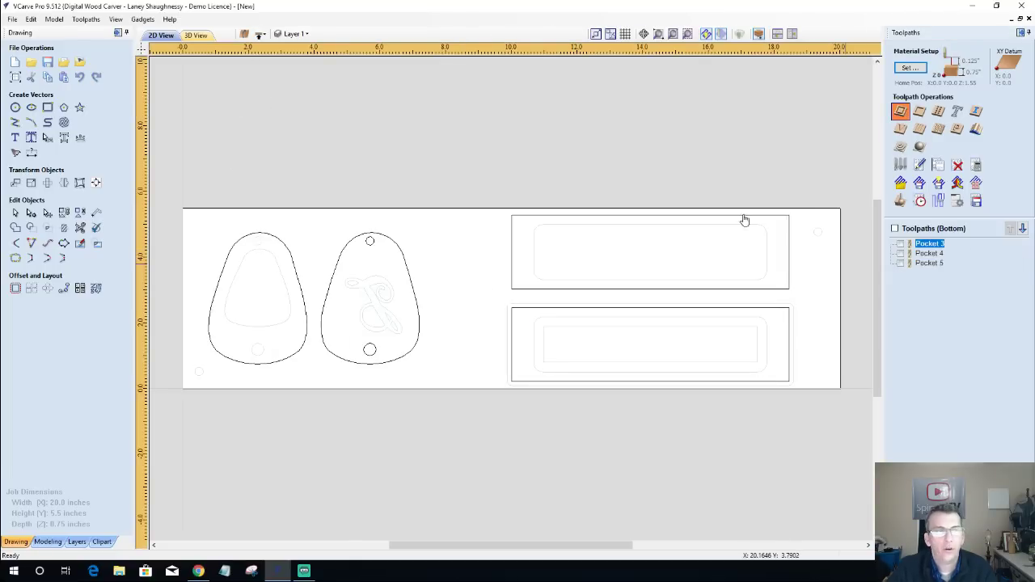
left_click(417, 294)
left_click(305, 307)
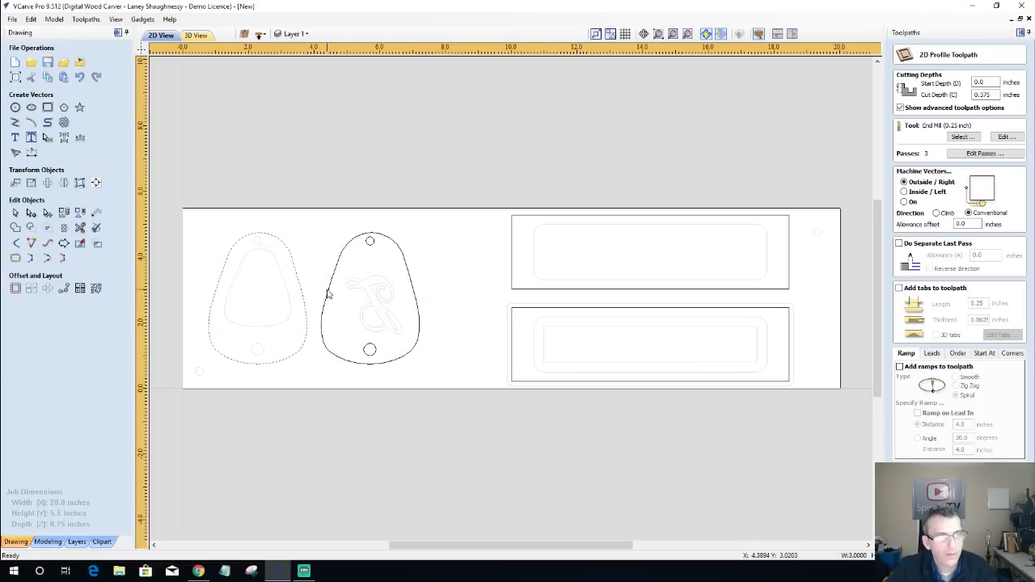
left_click(327, 295, "shift")
left_click(899, 288)
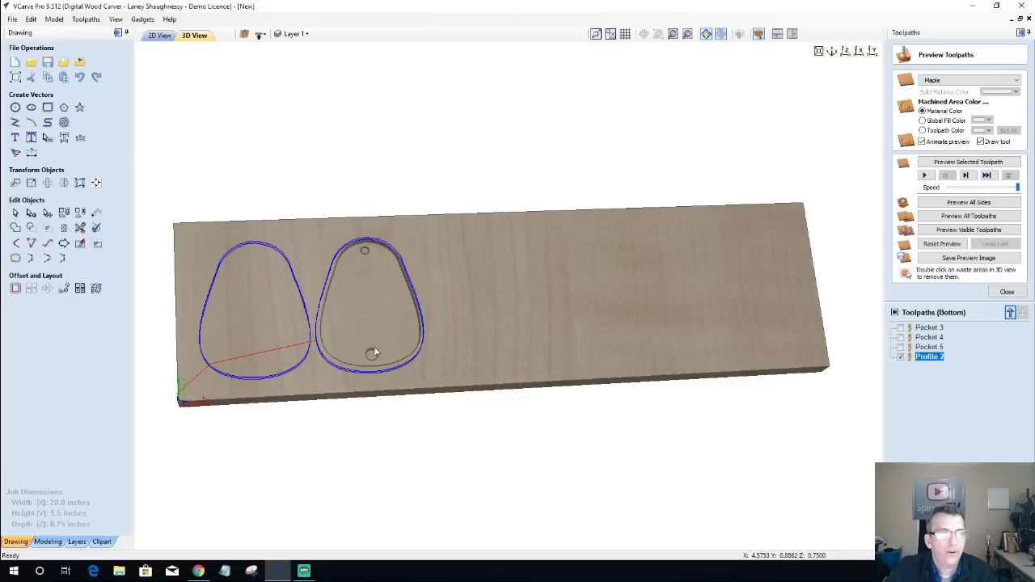
Close the Profile 2 preview, return to 2D and deselect the teardrops.
left_click(1007, 291)
left_click(159, 36)
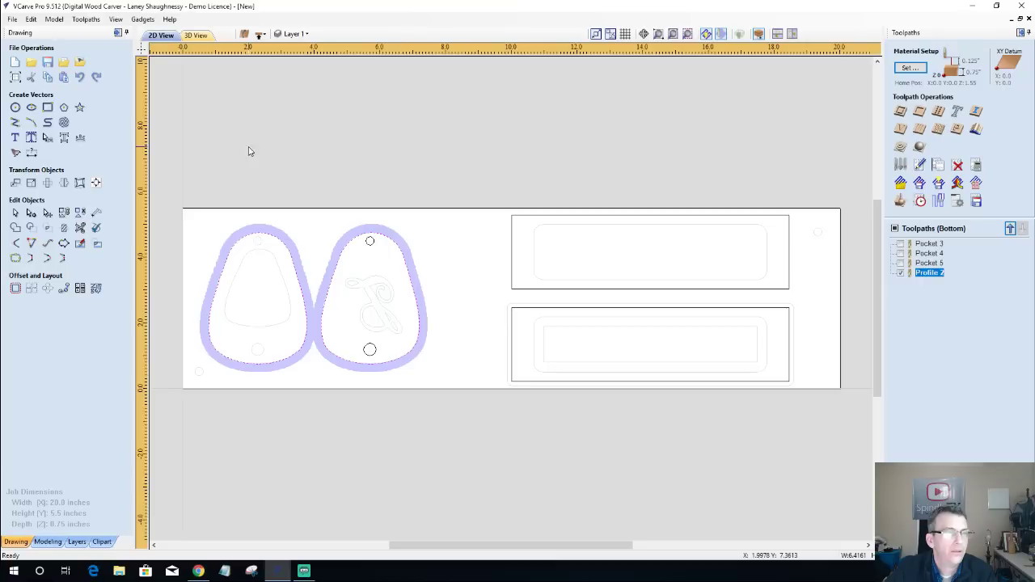
left_click(242, 301)
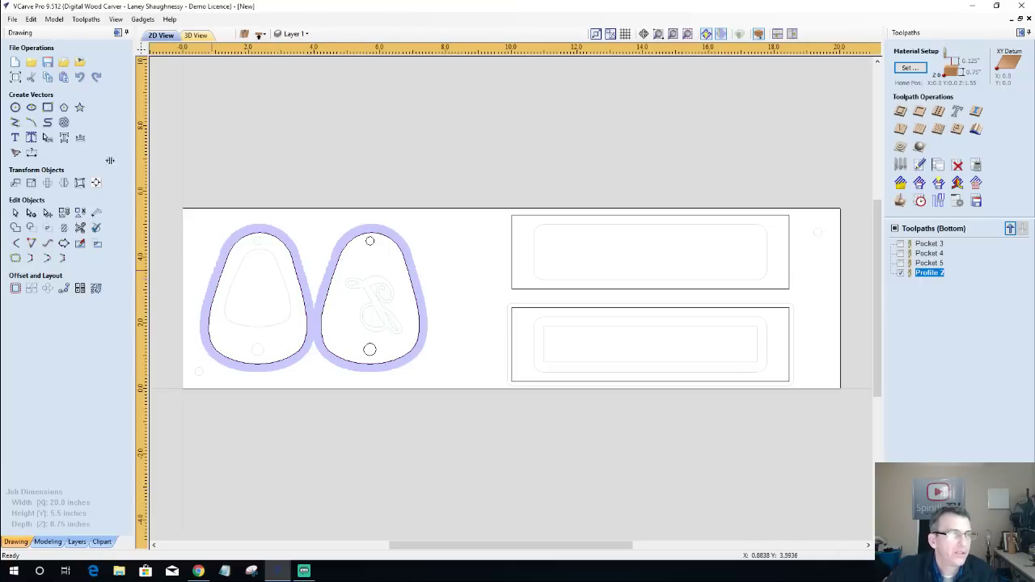
left_click(15, 152)
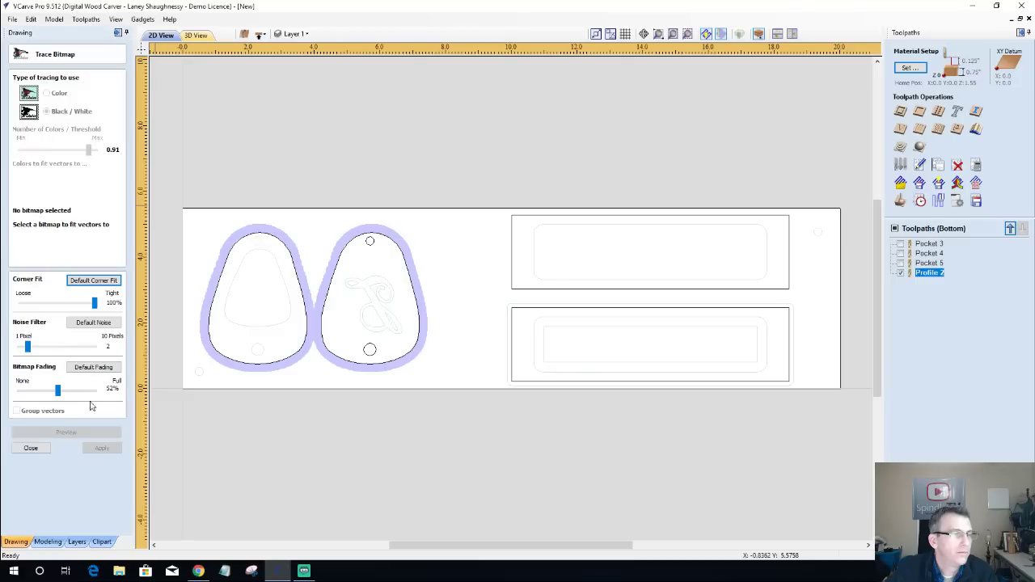
Enter two-line text 'ROCK' / 'HARD!' on the bottom side.
left_click(31, 448)
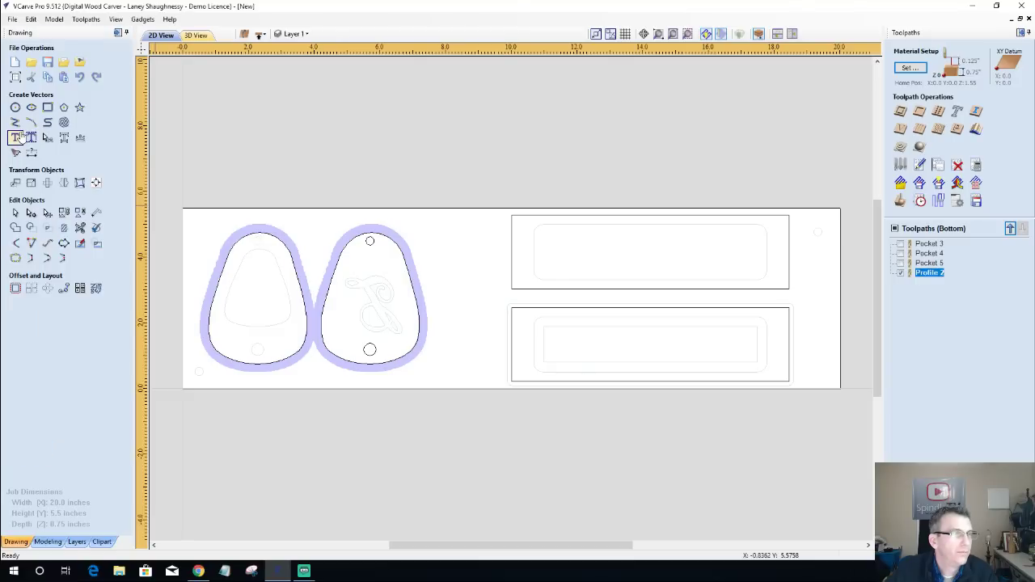
left_click(16, 138)
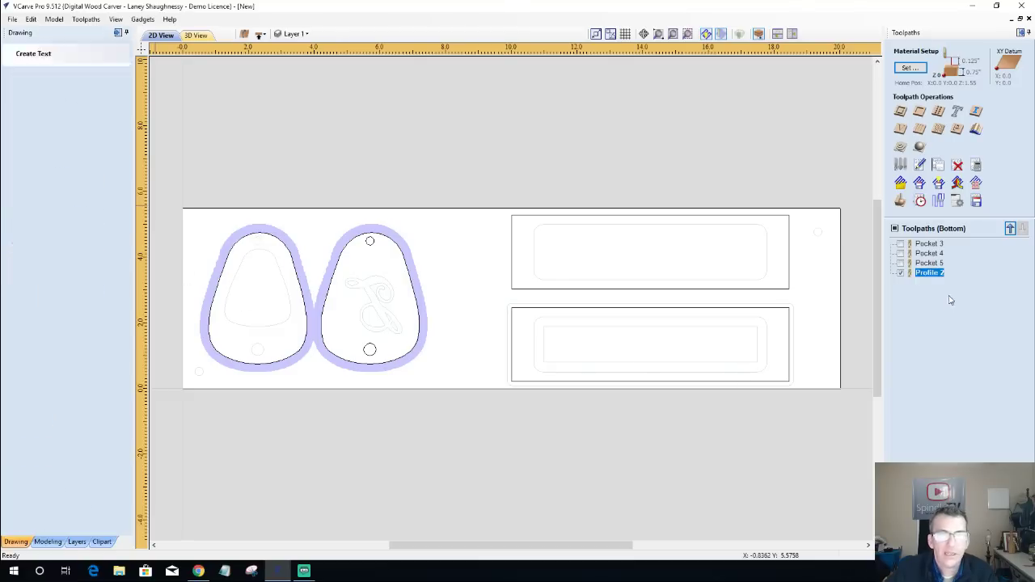
left_click(900, 272)
left_click(65, 98)
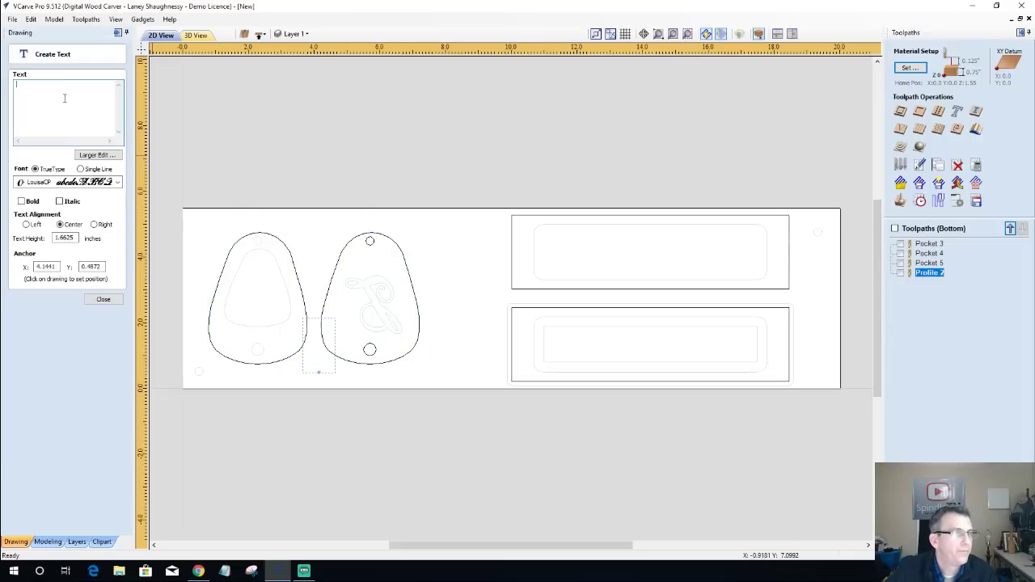
type("rock")
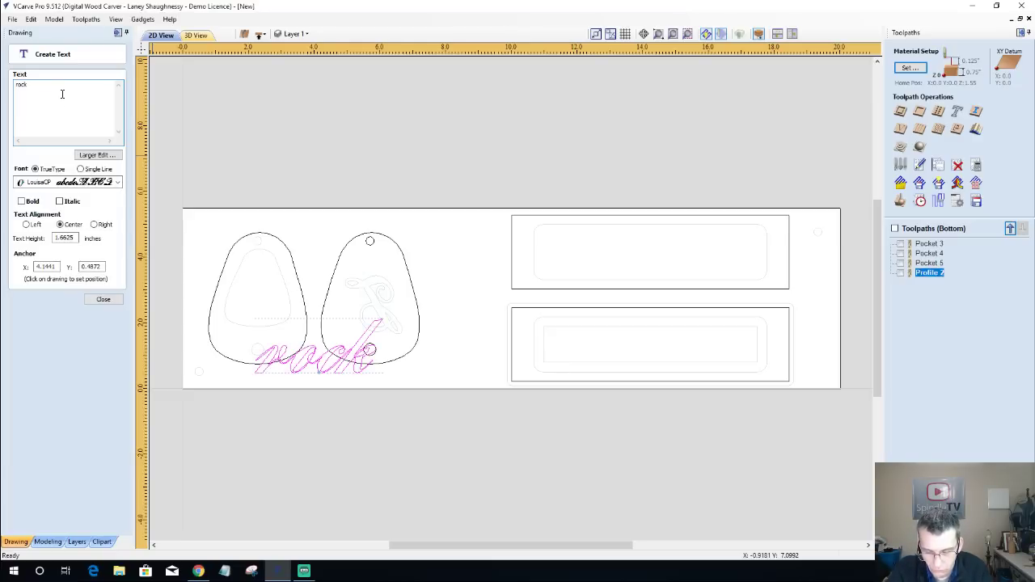
key("Return")
type("ha")
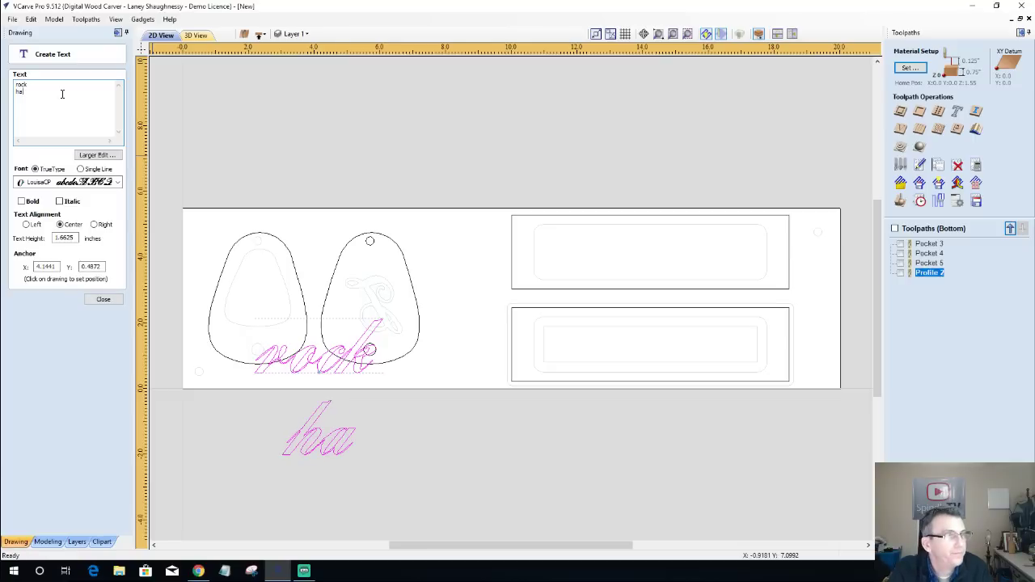
type("rd")
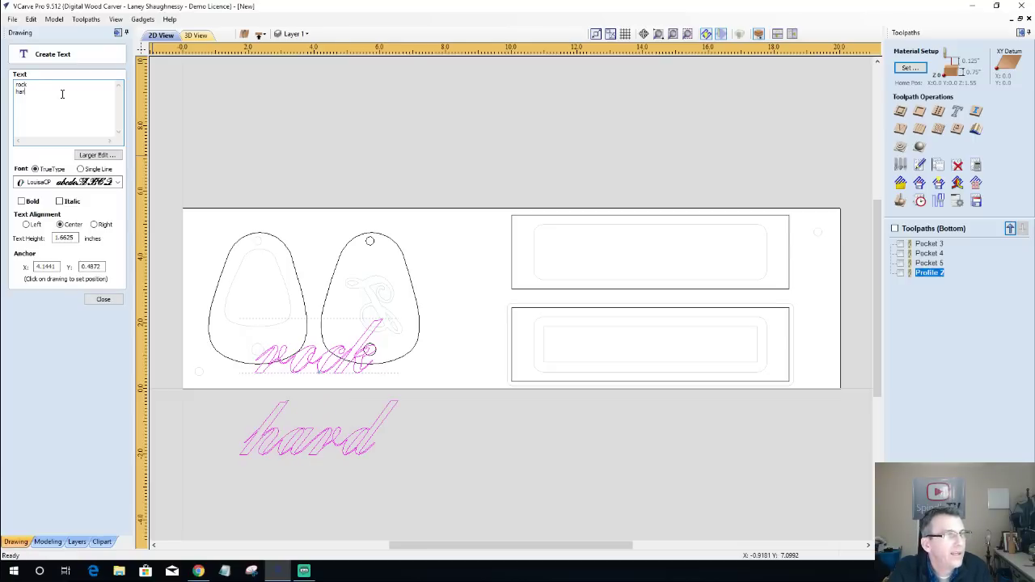
key("BackSpace")
key("BackSpace")
key("BackSpace")
key("BackSpace")
key("BackSpace")
key("BackSpace")
key("BackSpace")
key("BackSpace")
key("BackSpace")
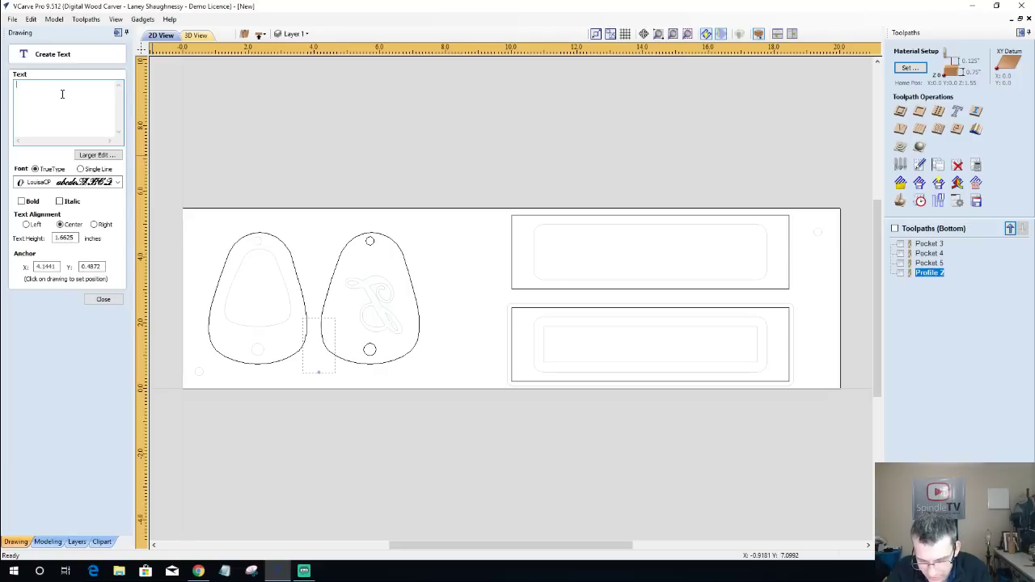
type("ROCK")
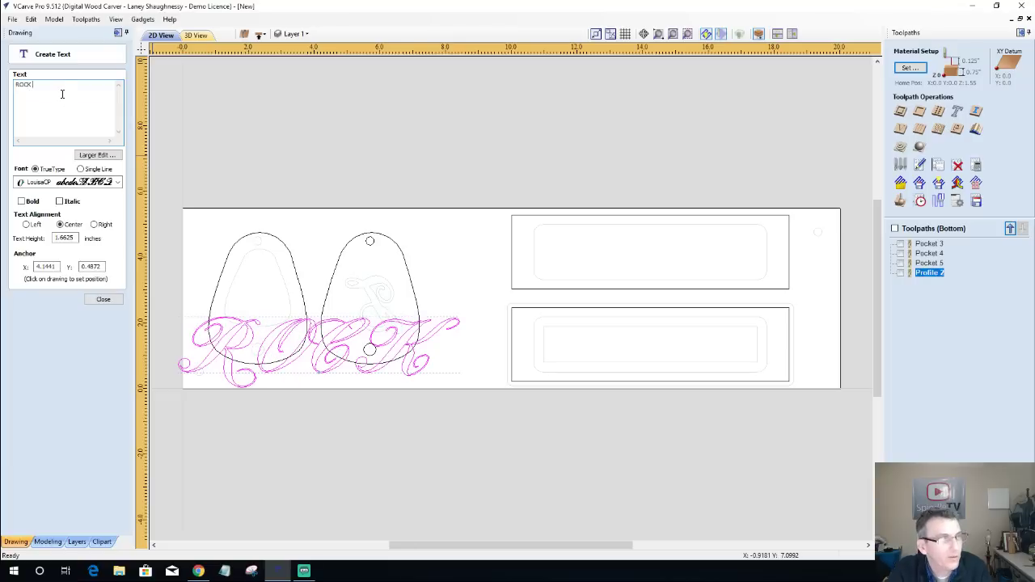
key("Return")
type("HA")
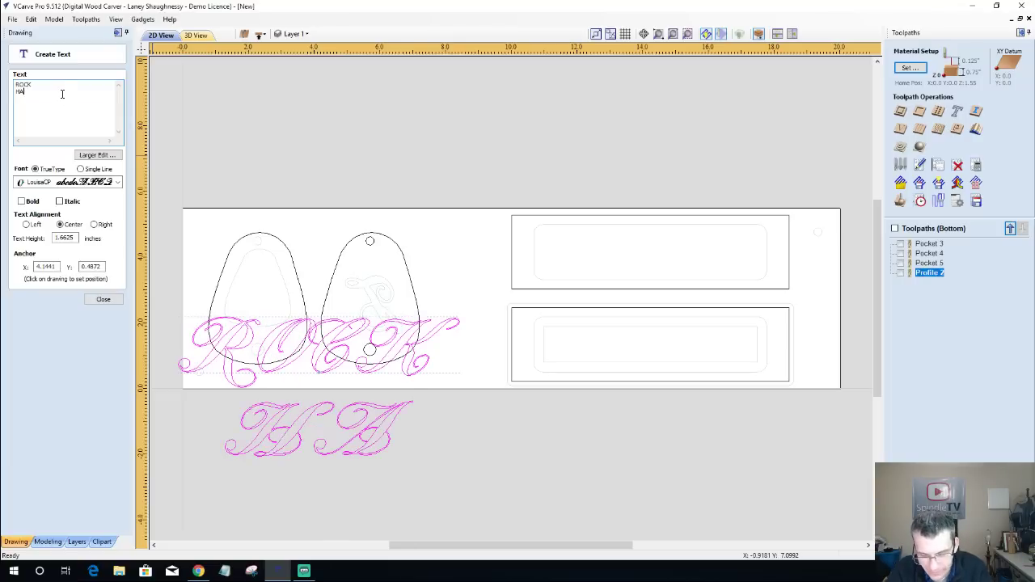
type("RD!")
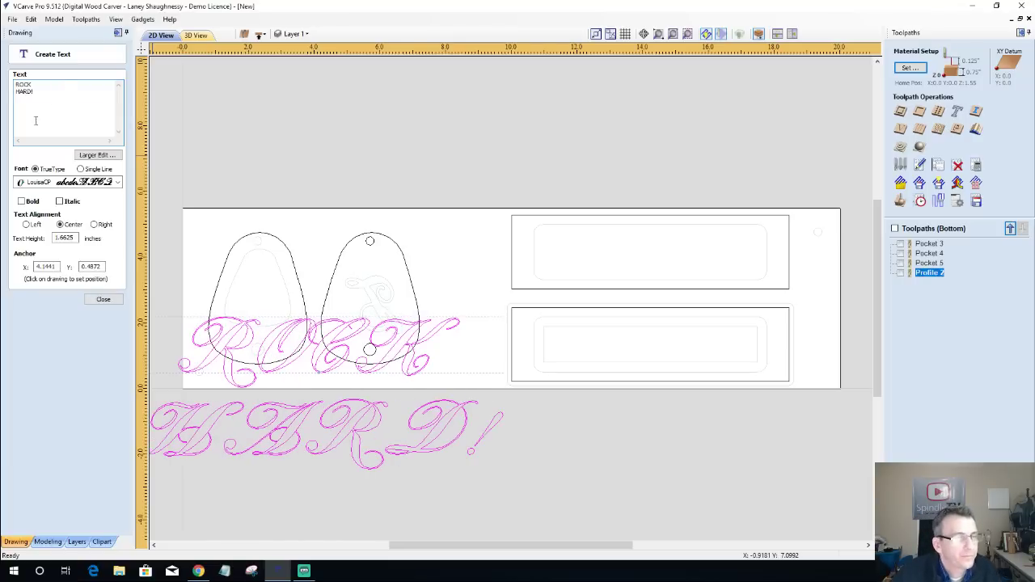
Set the text to the Magneto font at 0.5-inch height.
left_click(89, 182)
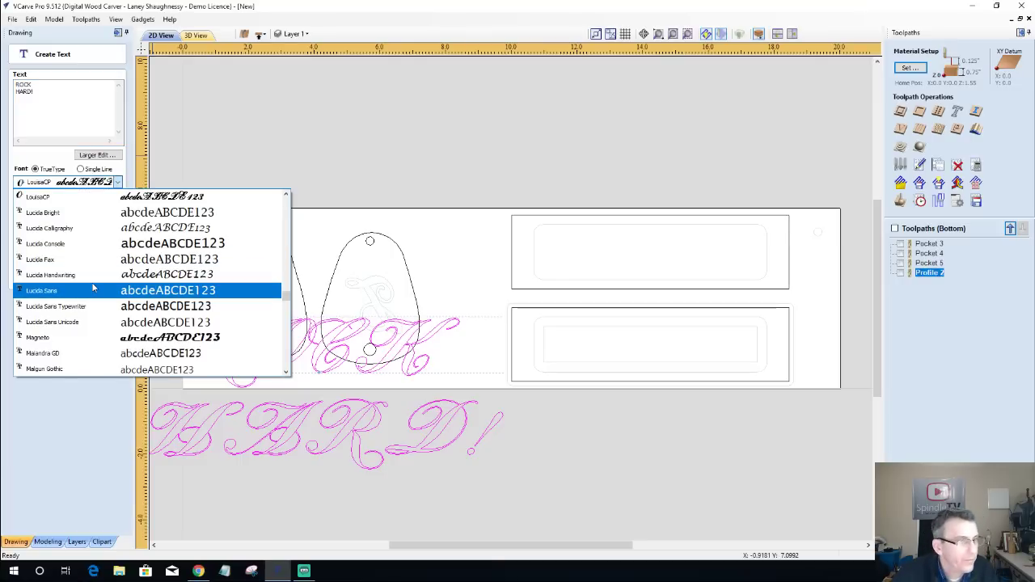
scroll(93, 287, "down", 4)
scroll(101, 249, "up", 2)
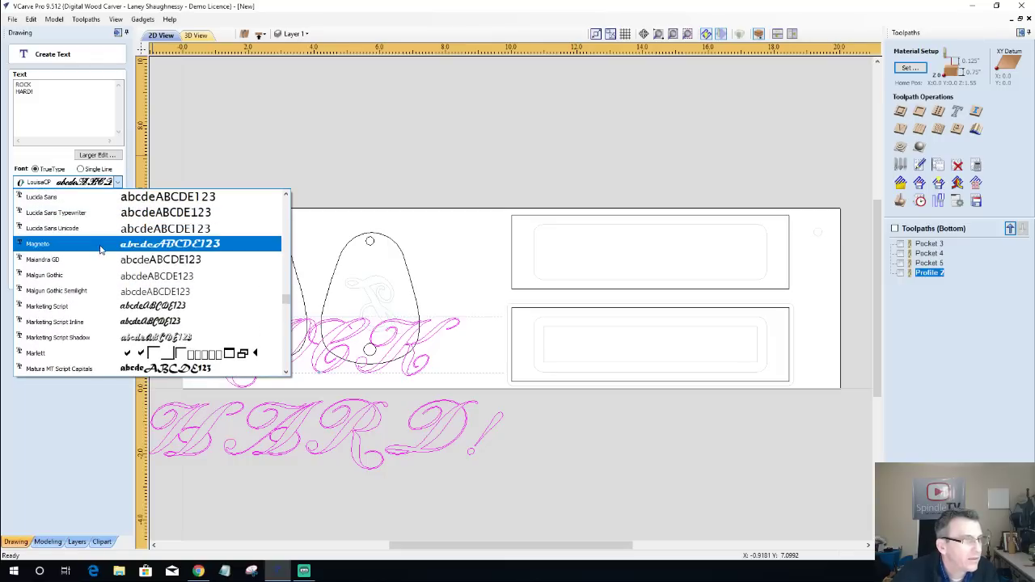
left_click(101, 248)
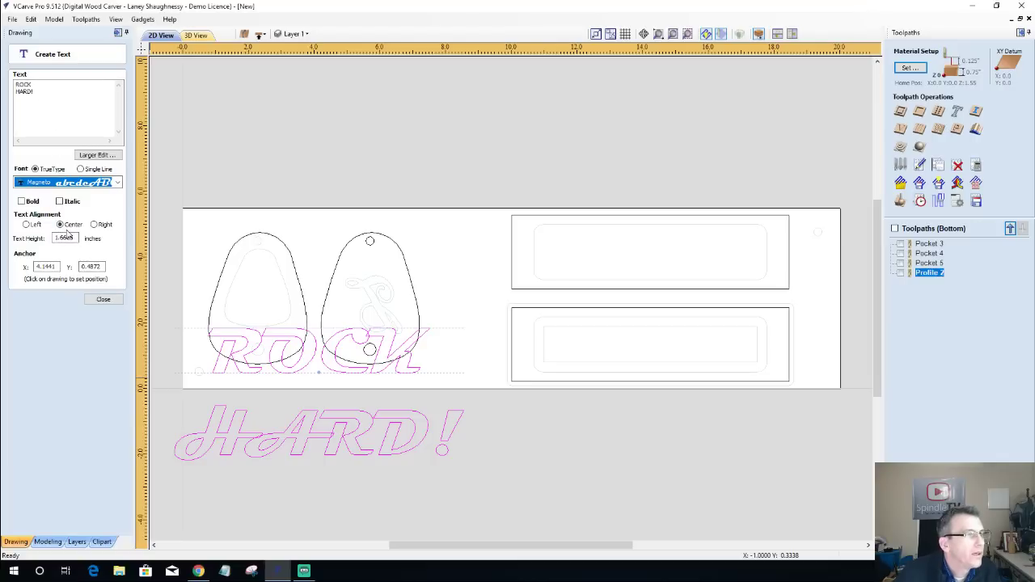
left_click_drag(75, 238, 40, 239)
type(".5")
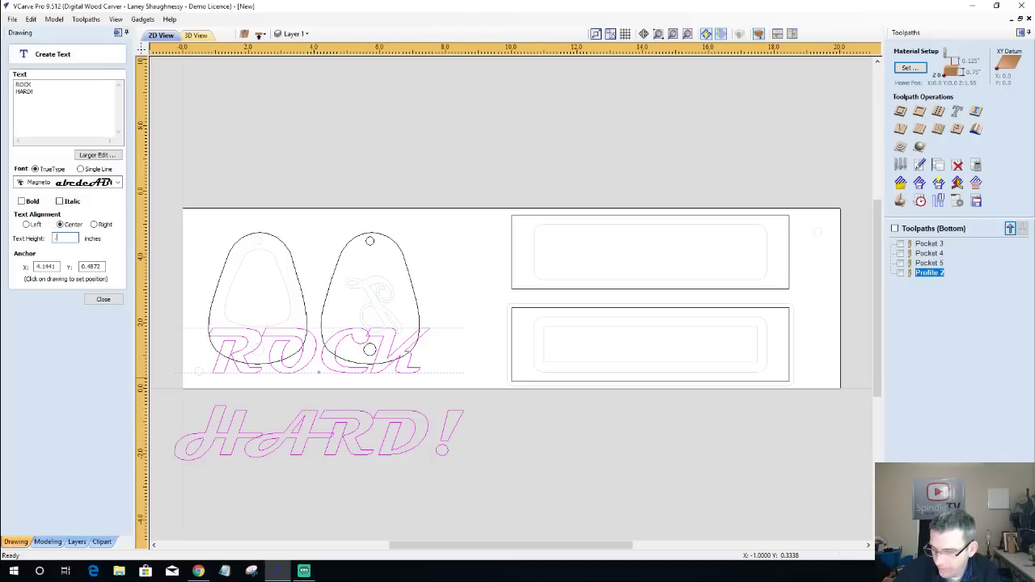
left_click(102, 299)
Move the ROCK HARD! text into the left teardrop pick outline.
left_click(307, 365)
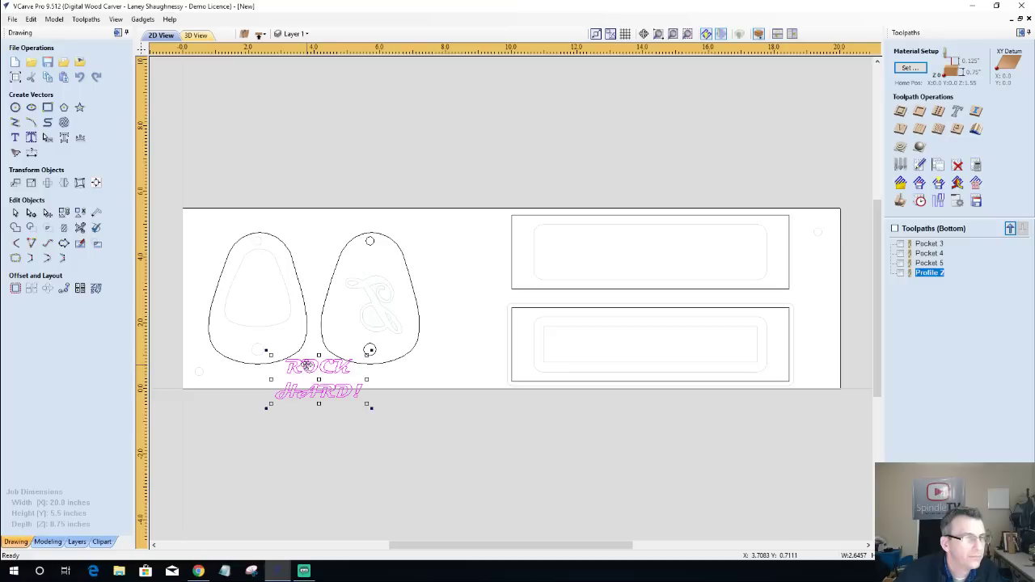
left_click_drag(307, 365, 245, 300)
scroll(257, 310, "up", 5)
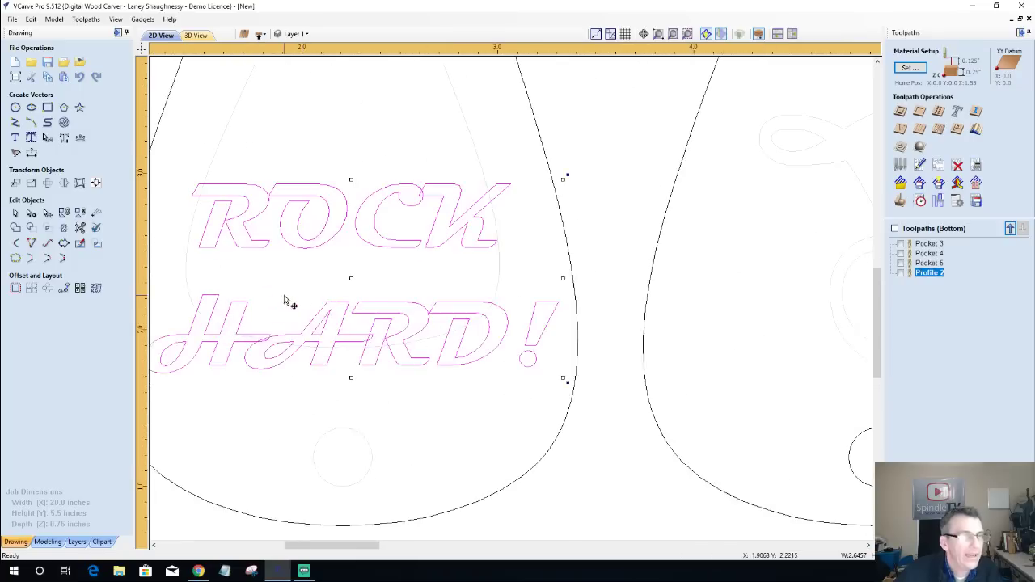
scroll(284, 301, "up", 1)
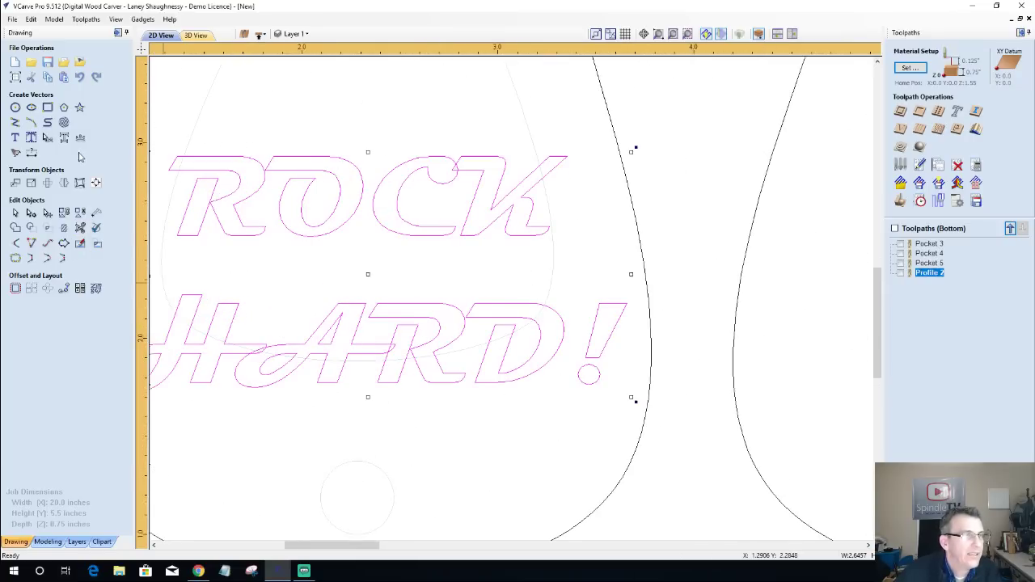
Weld both HARD loops and the A's triangular counter into the text, then select all of it.
left_click(64, 138)
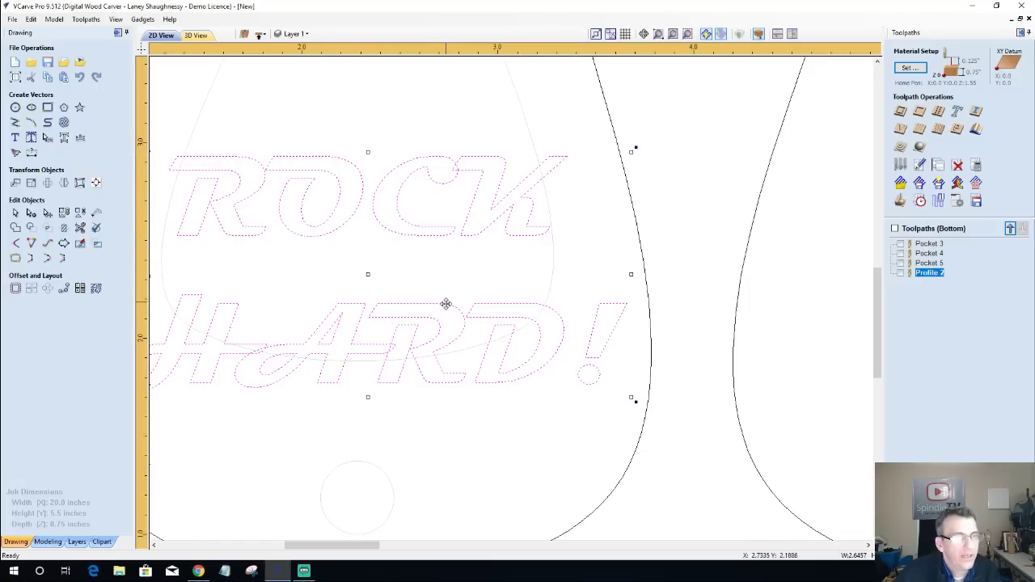
left_click(269, 363)
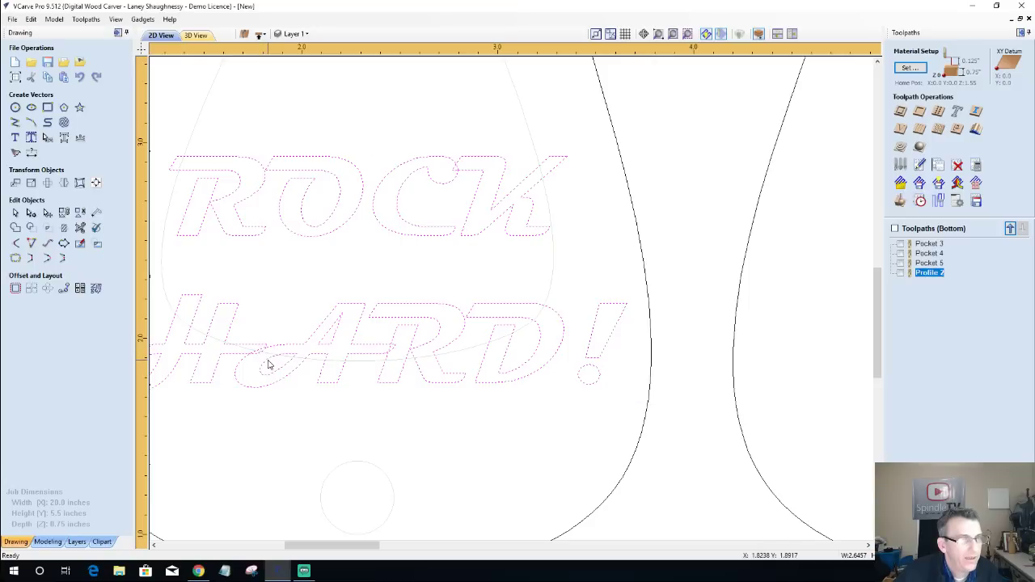
left_click(270, 363)
left_click(325, 340, "shift")
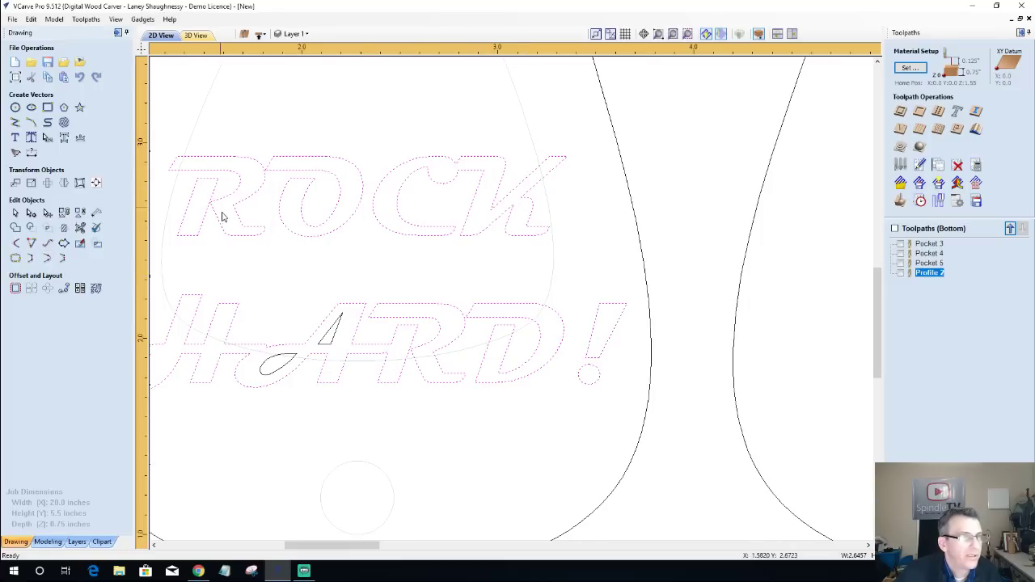
scroll(340, 370, "up", 3)
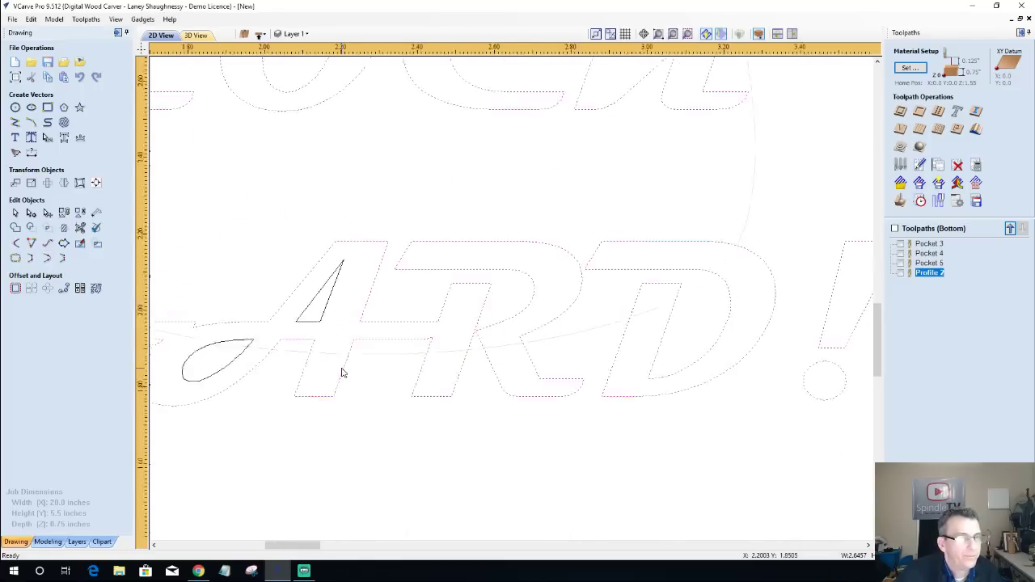
scroll(339, 370, "down", 4)
scroll(351, 363, "down", 2)
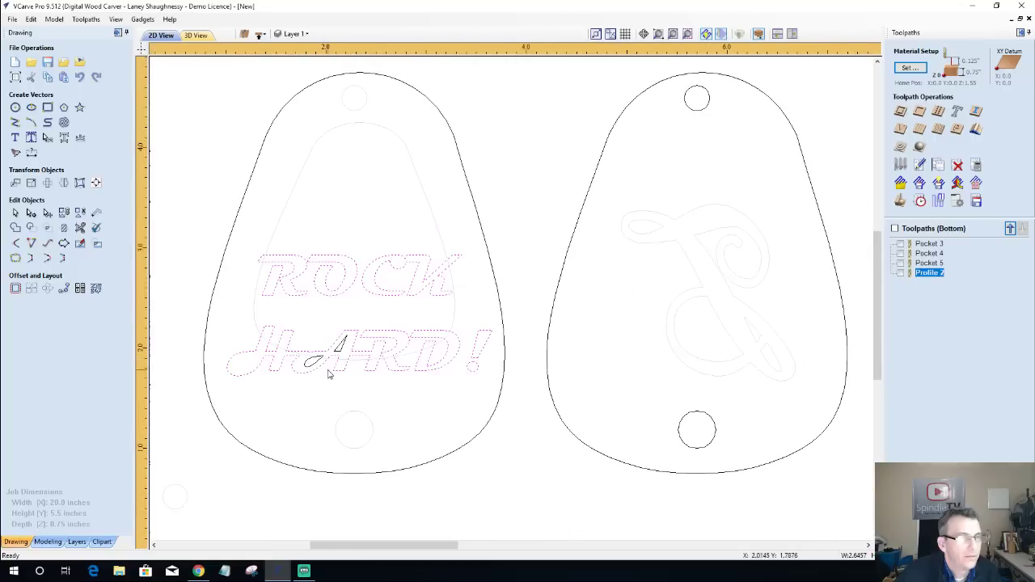
left_click(253, 366)
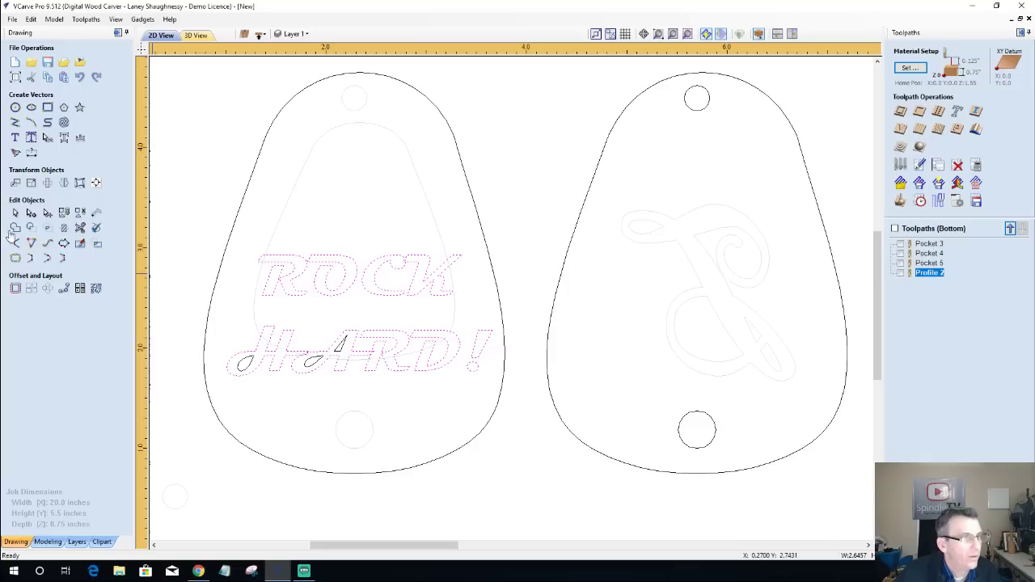
left_click(15, 229)
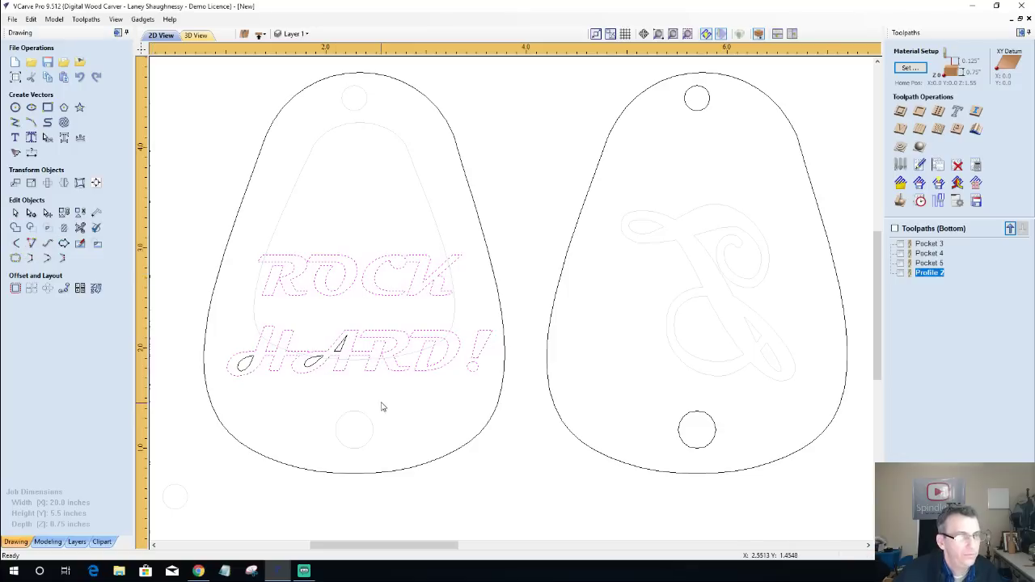
scroll(323, 398, "down", 1)
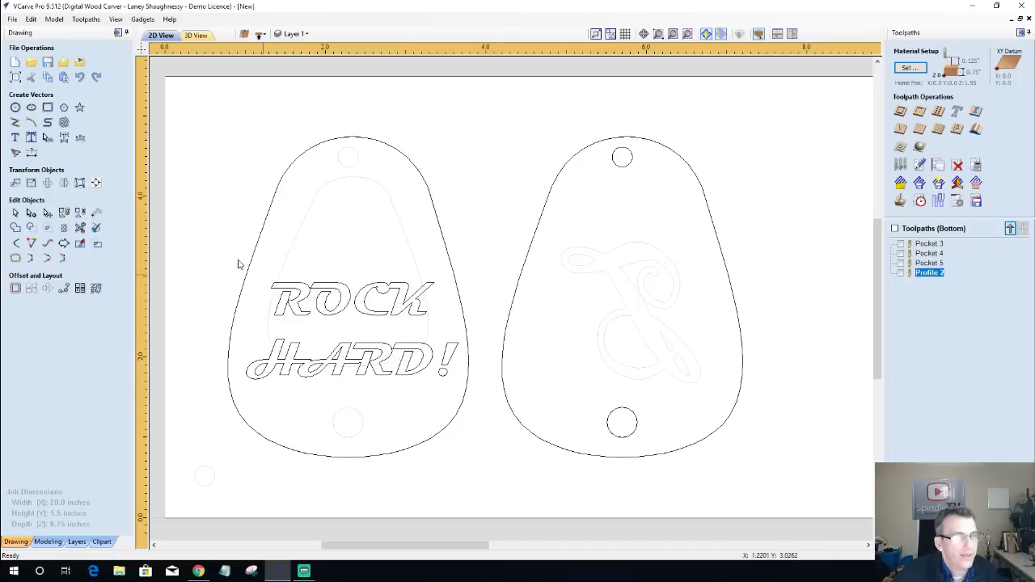
left_click_drag(237, 256, 483, 406)
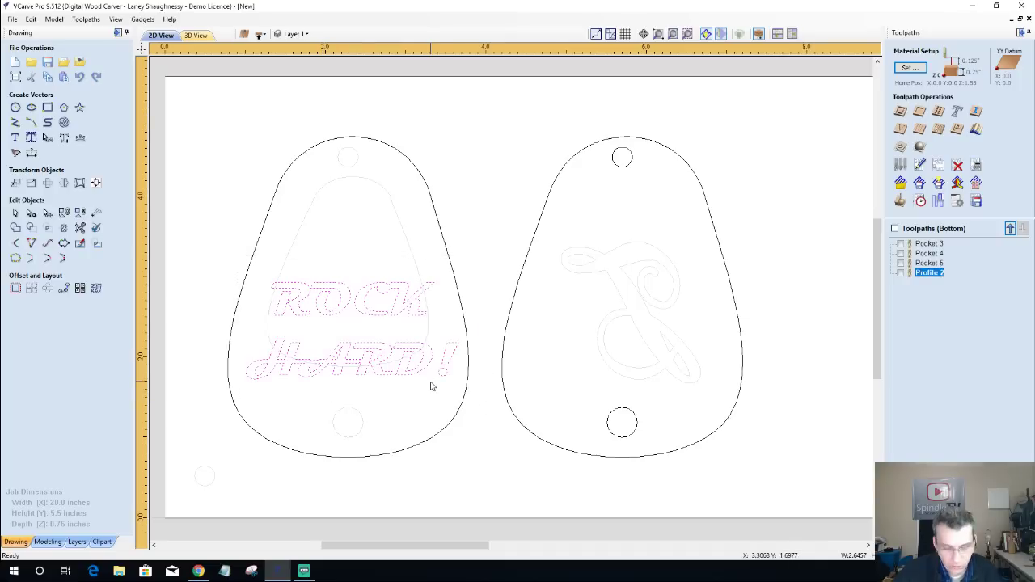
Align the ROCK HARD! text to the horizontal centre of the left plate outline.
left_click(466, 331)
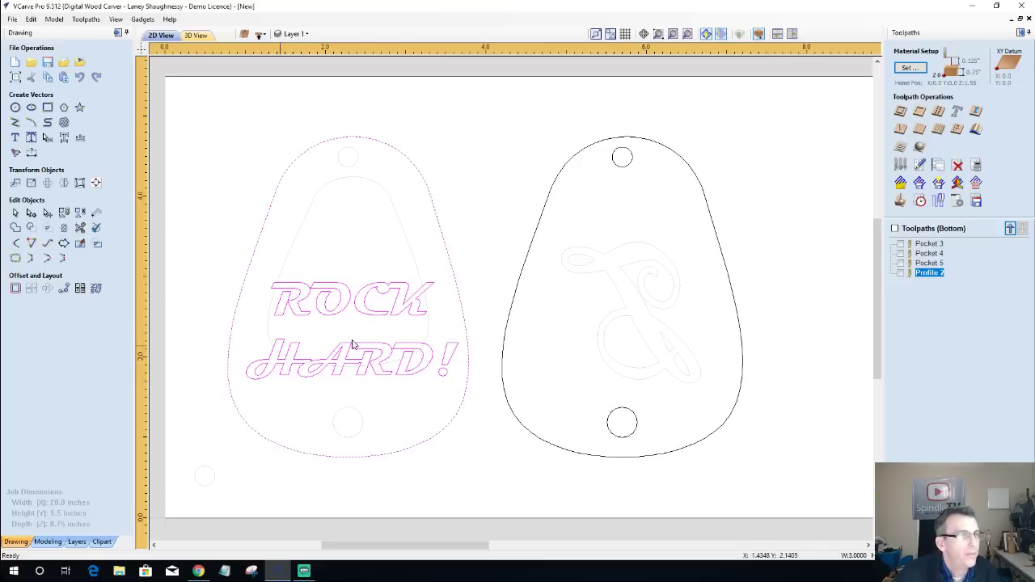
left_click(80, 183)
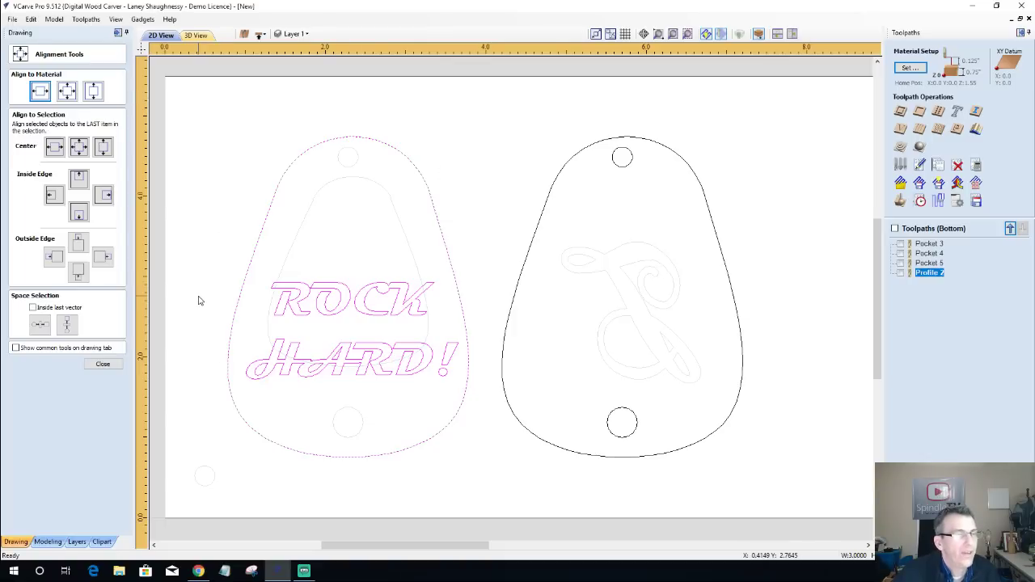
left_click(54, 146)
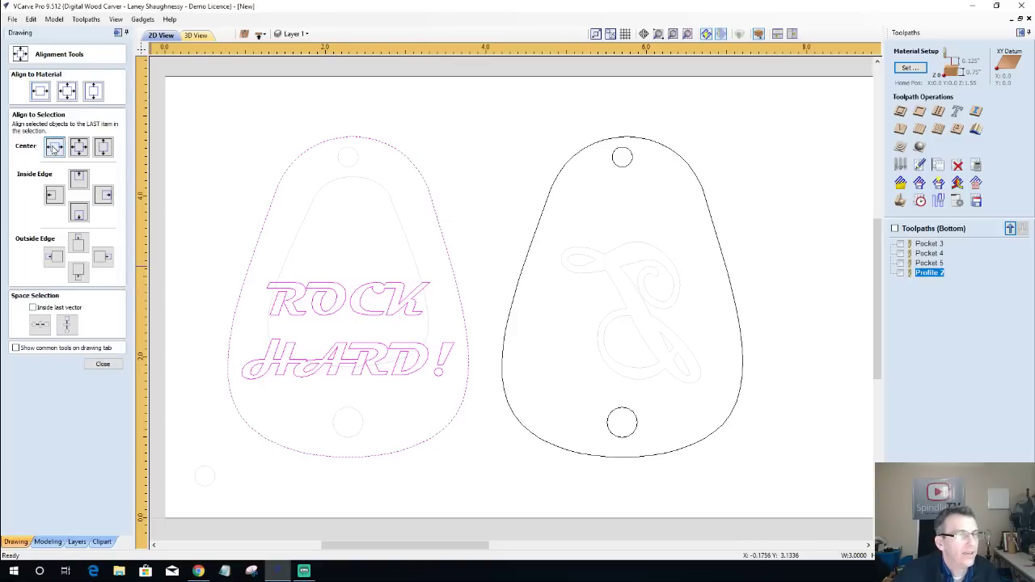
left_click(103, 365)
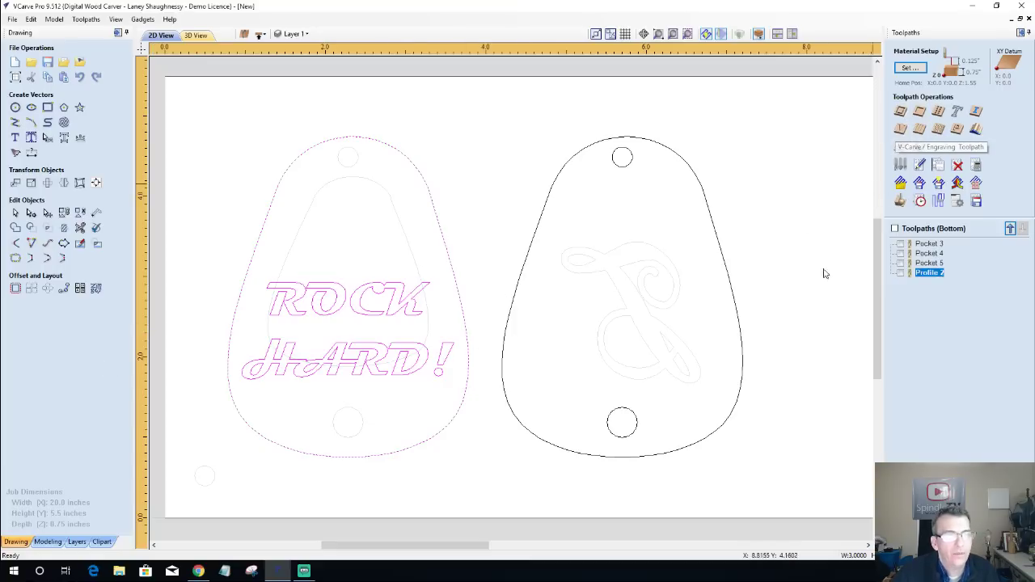
left_click(455, 419)
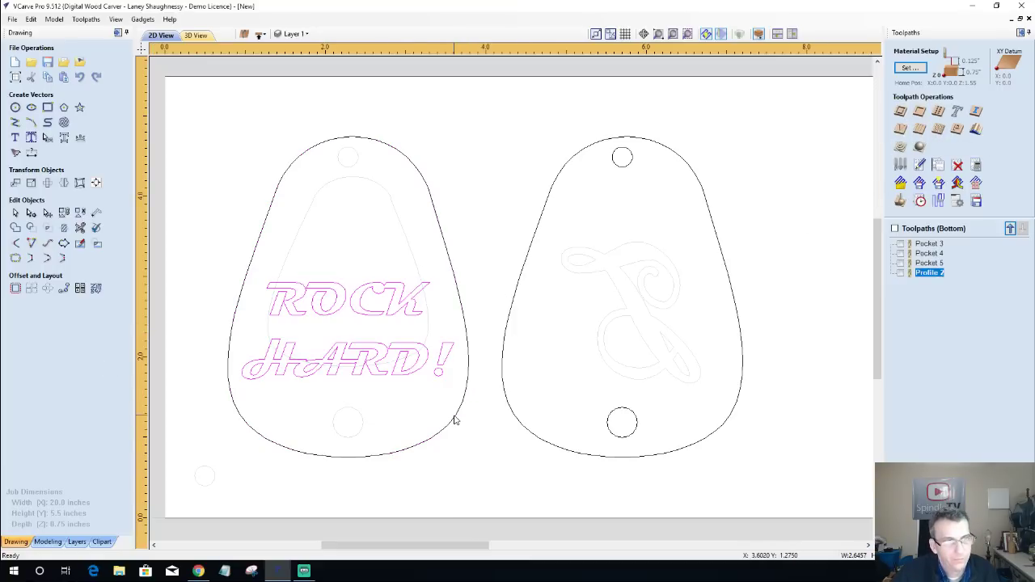
Calculate a V-Carve 2 engraving toolpath for the text and preview it on the board.
left_click(900, 131)
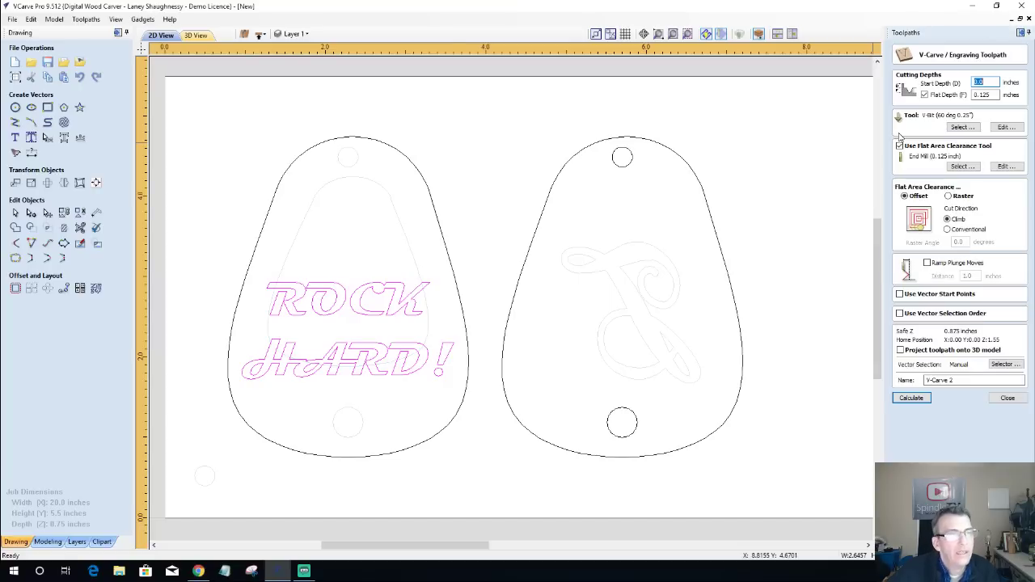
left_click(912, 398)
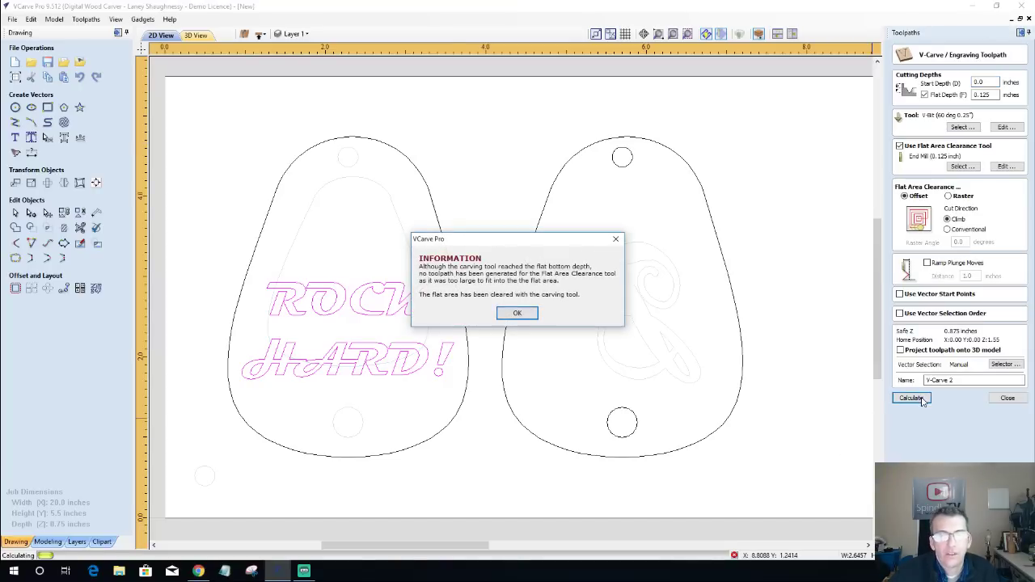
left_click(516, 314)
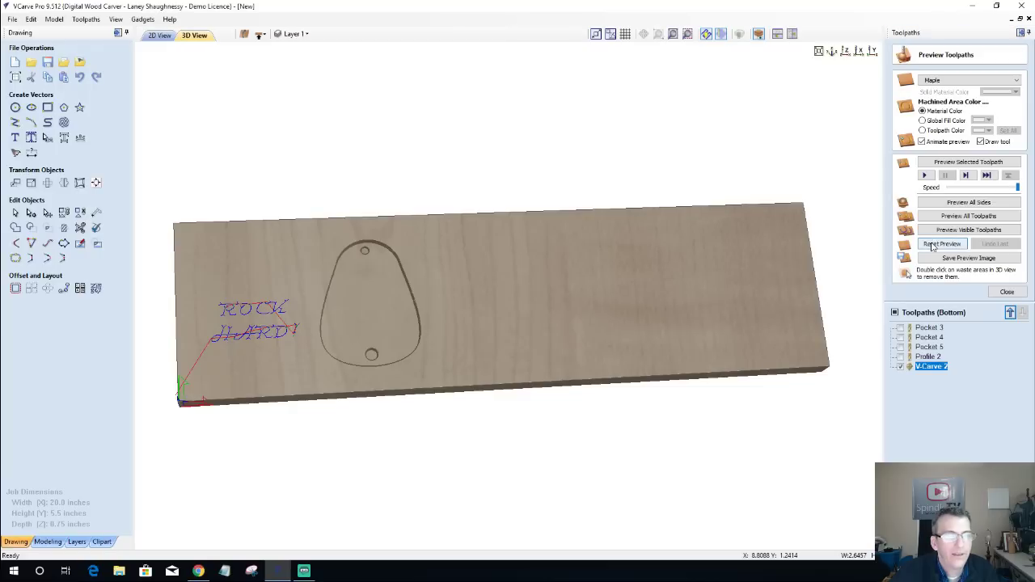
left_click(954, 165)
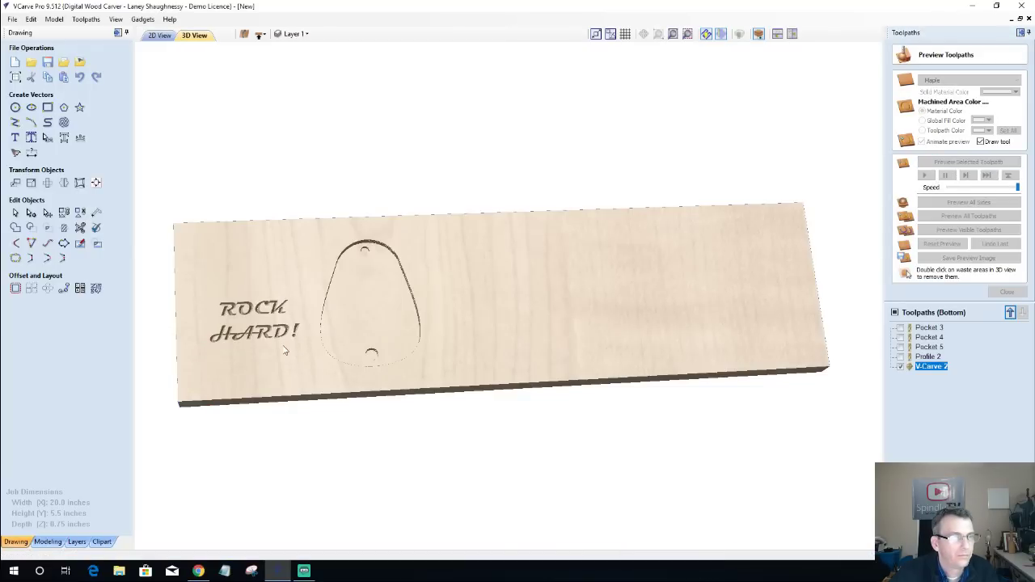
Reorder the toolpath list so V-Carve 2 runs before Profile 2.
scroll(247, 319, "up", 2)
scroll(246, 318, "down", 3)
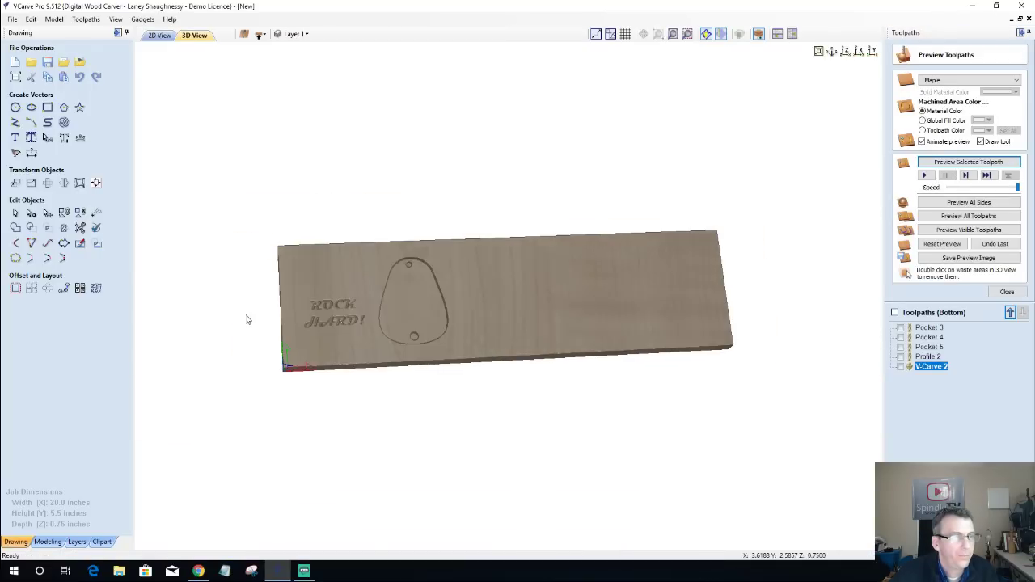
scroll(298, 308, "up", 1)
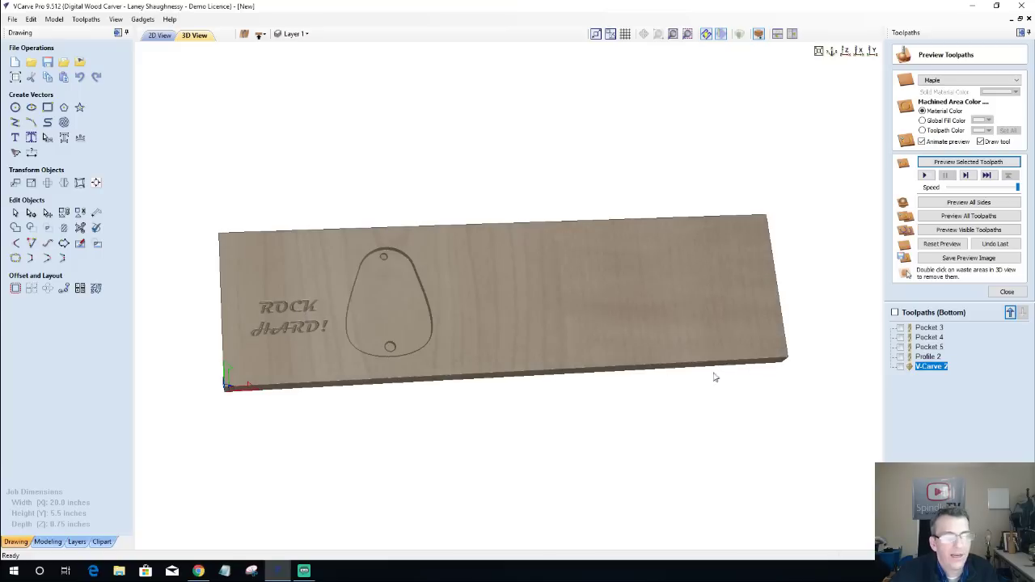
mouse_move(934, 370)
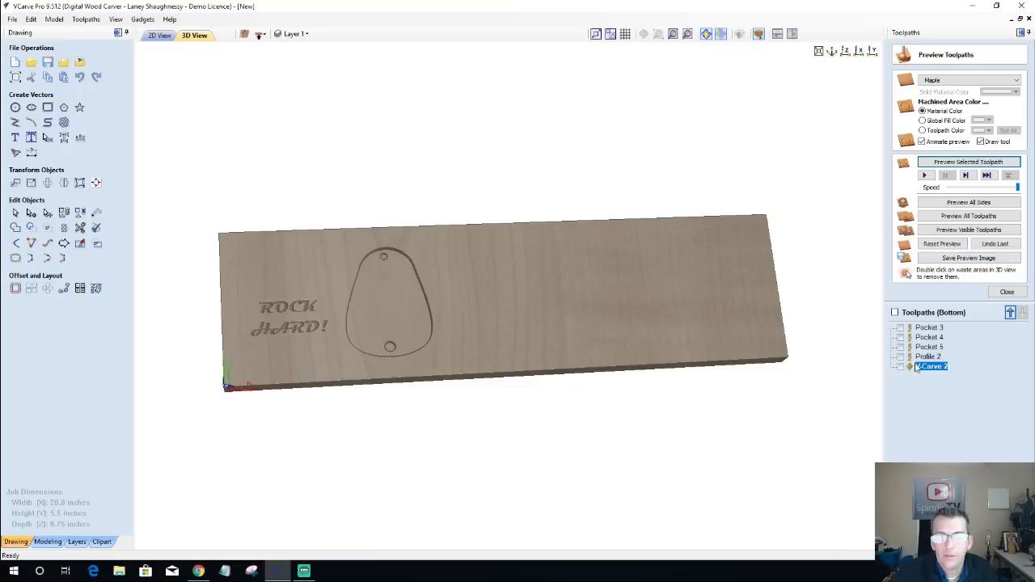
left_click(1009, 314)
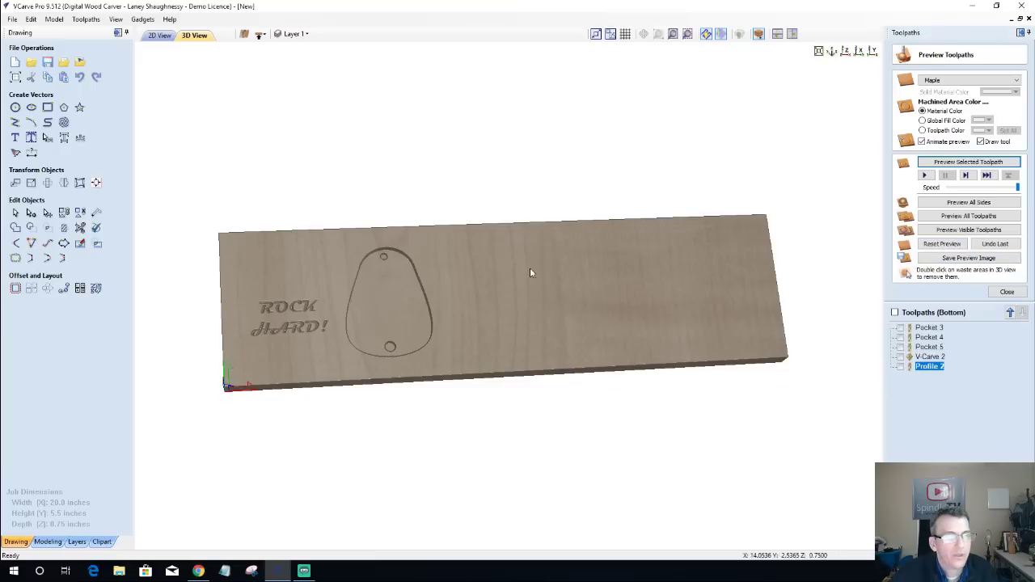
Preview the Profile 2 cut, view it in 3D, then preview all sides.
left_click(161, 36)
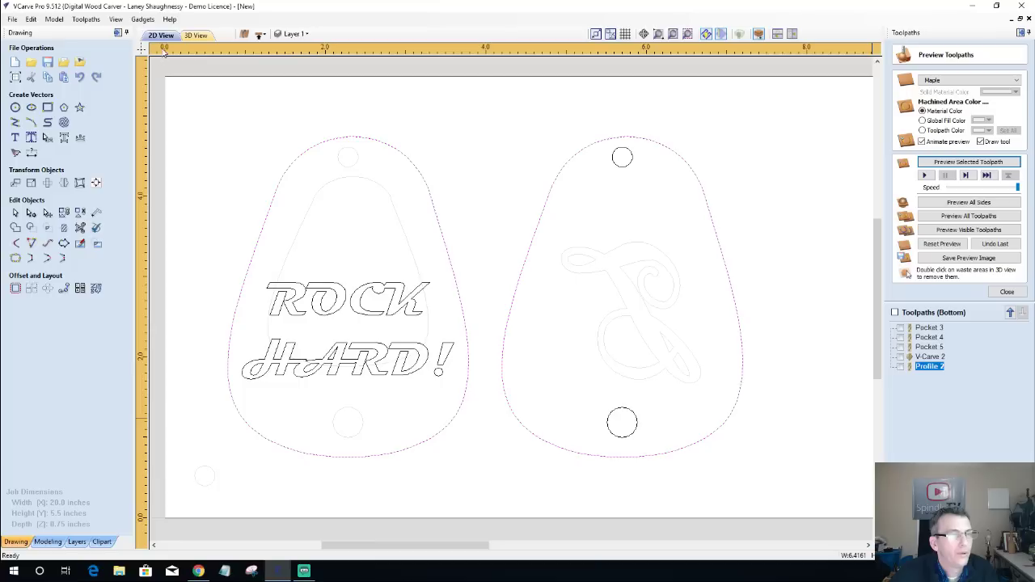
left_click(943, 166)
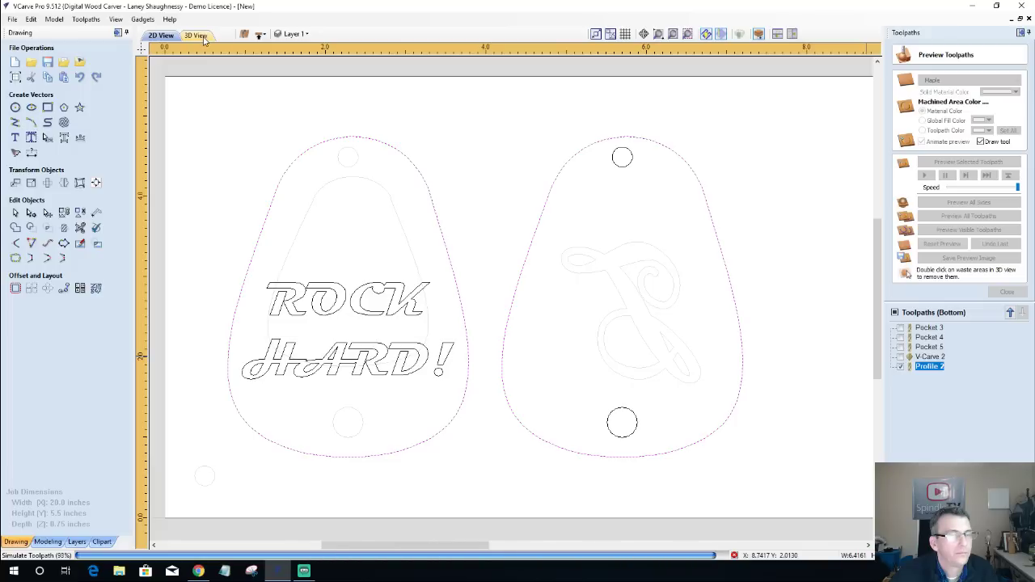
left_click(197, 35)
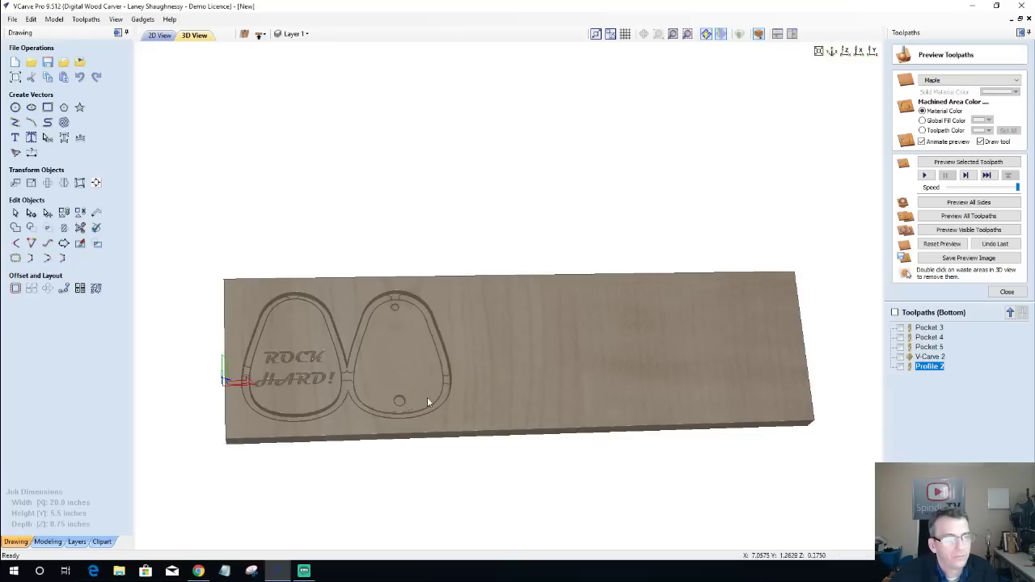
scroll(412, 403, "up", 3)
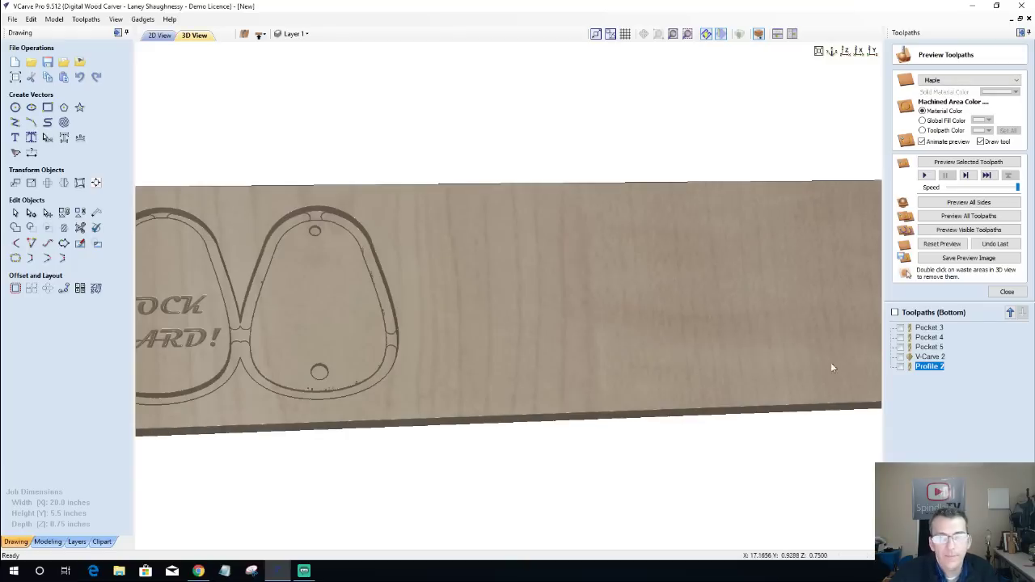
left_click(960, 203)
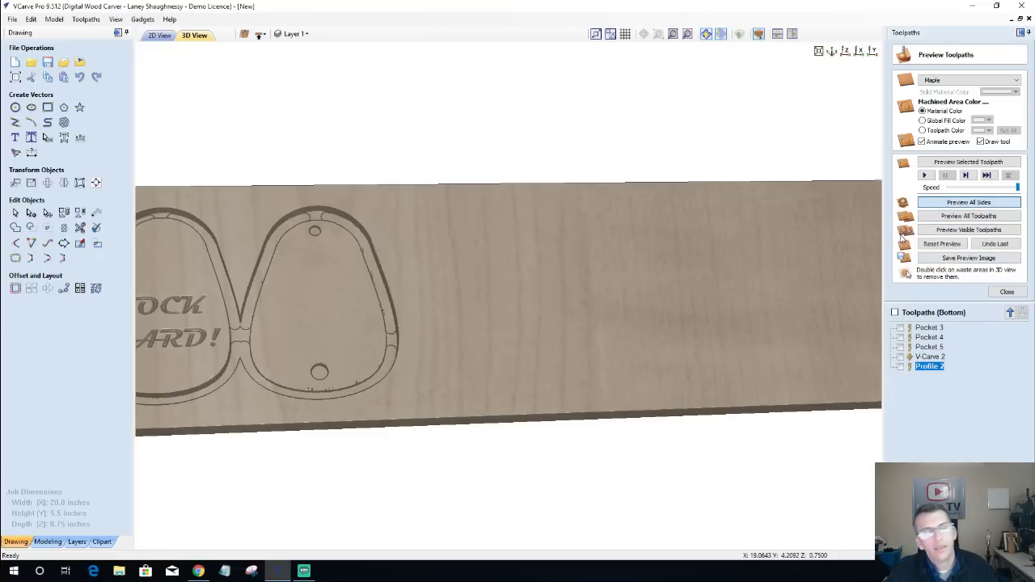
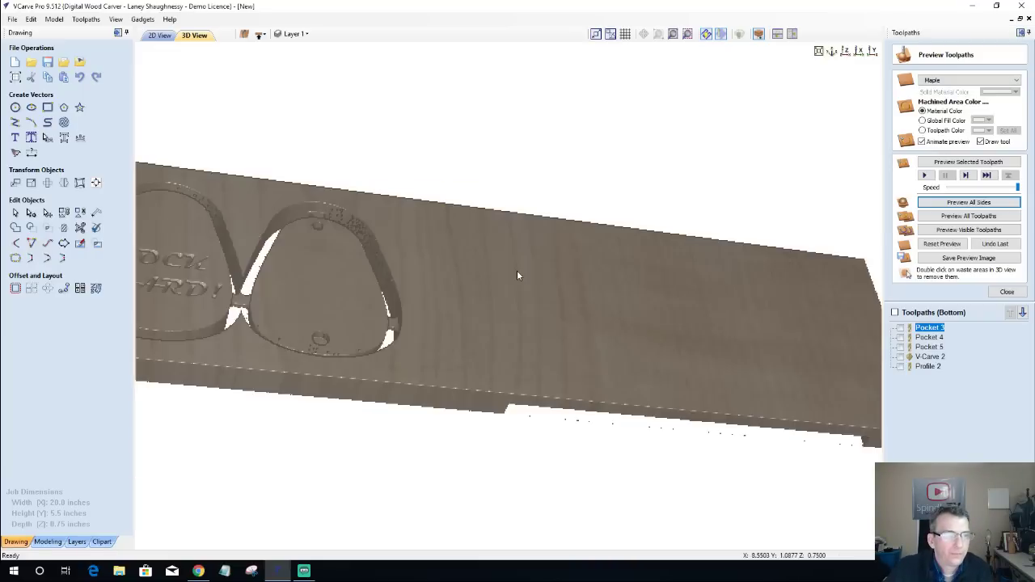
Orbit the 3D preview, then return to the 2D drawing of the picks and panels.
left_click_drag(523, 306, 502, 354)
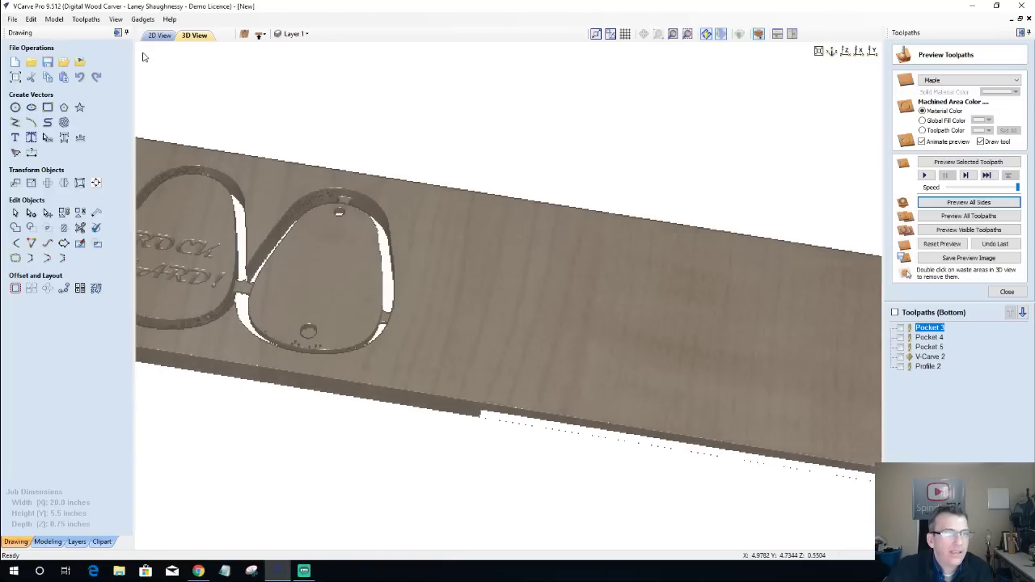
left_click(160, 36)
scroll(551, 324, "down", 4)
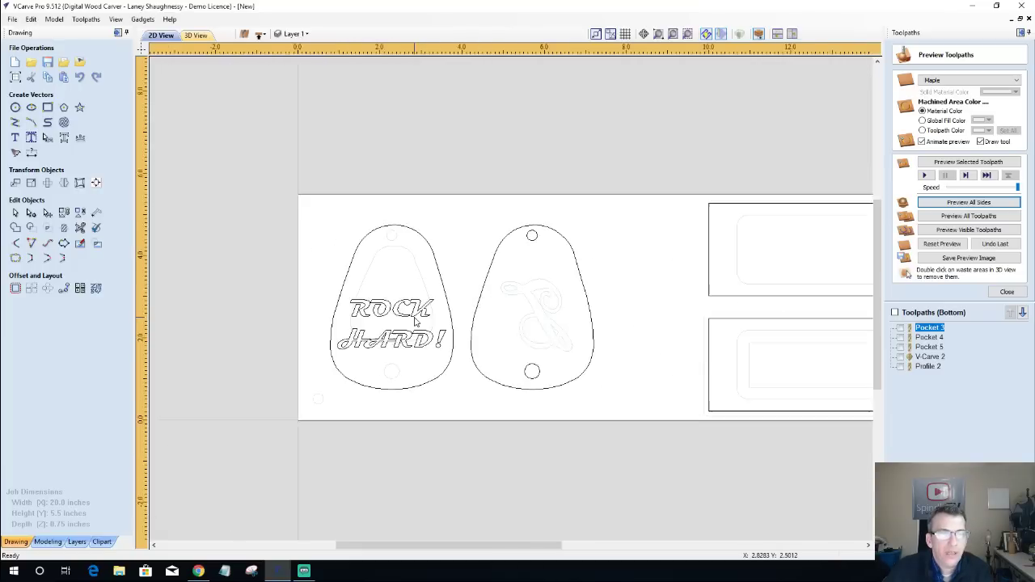
scroll(691, 300, "up", 2)
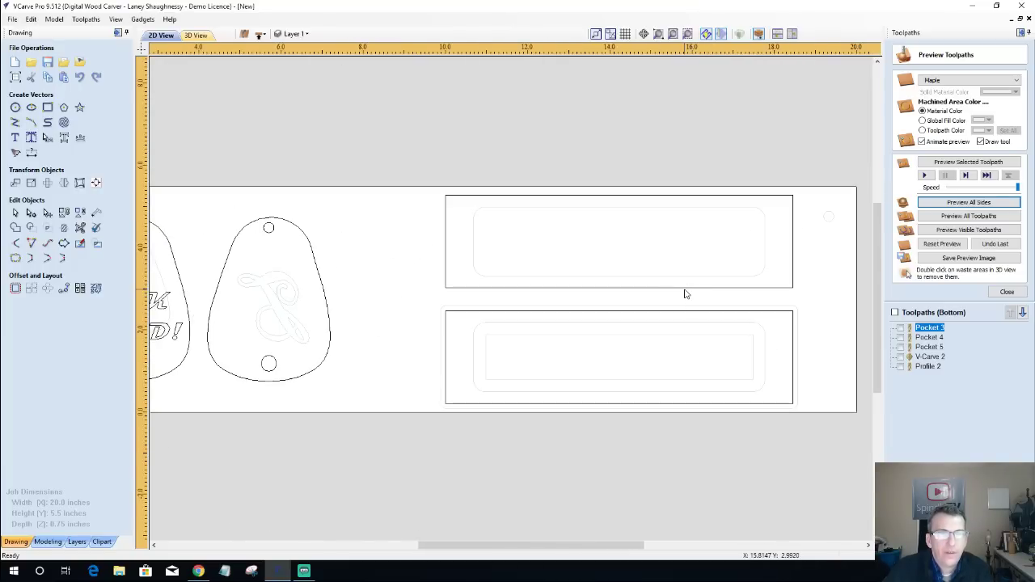
Select the lower pocket rectangle and start a new text item.
left_click(683, 293)
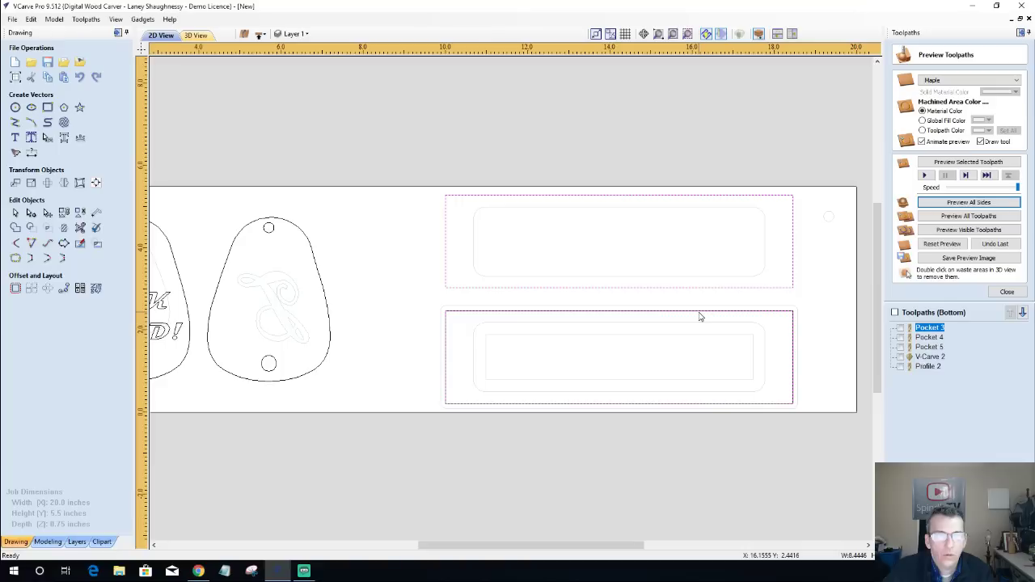
left_click(789, 317)
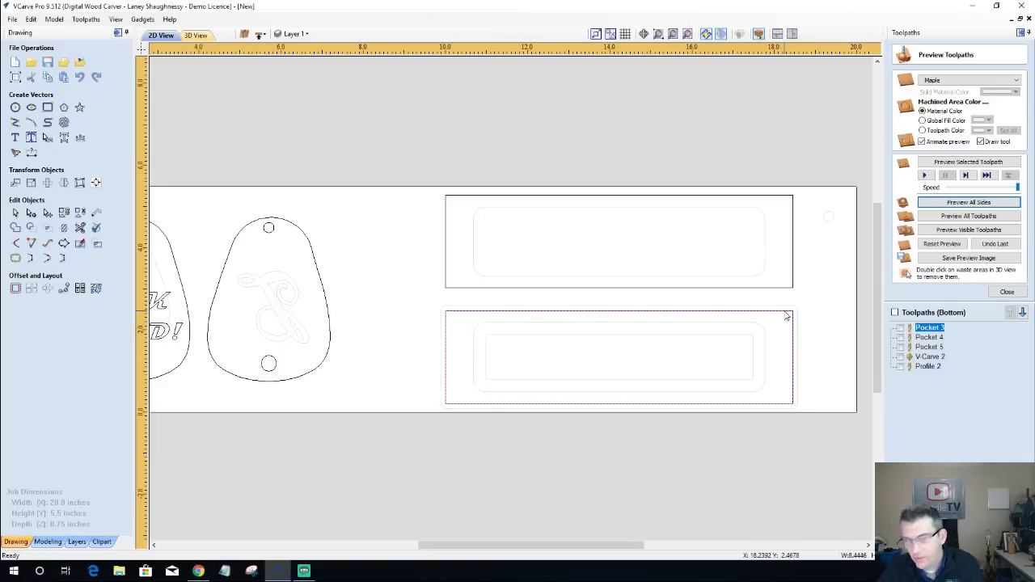
left_click(787, 316)
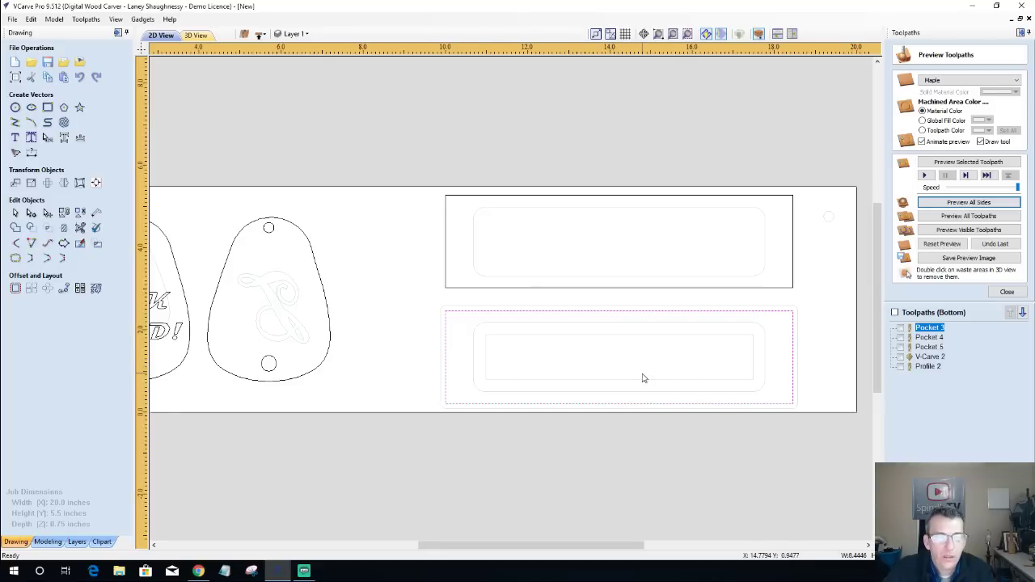
left_click(16, 138)
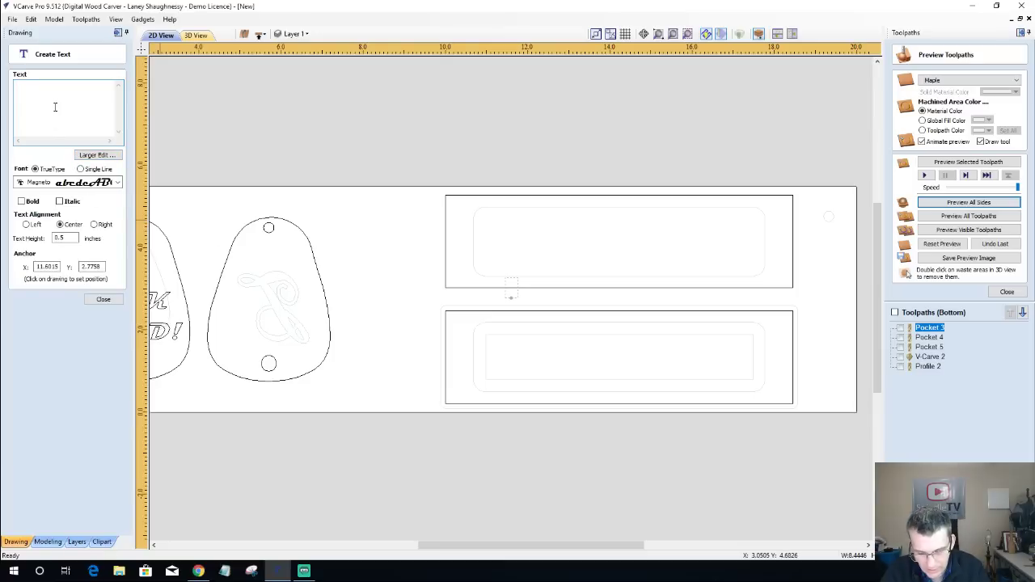
Enter the name as text in Monotype Corsiva and move it into the lower panel's centre.
type("LANEY")
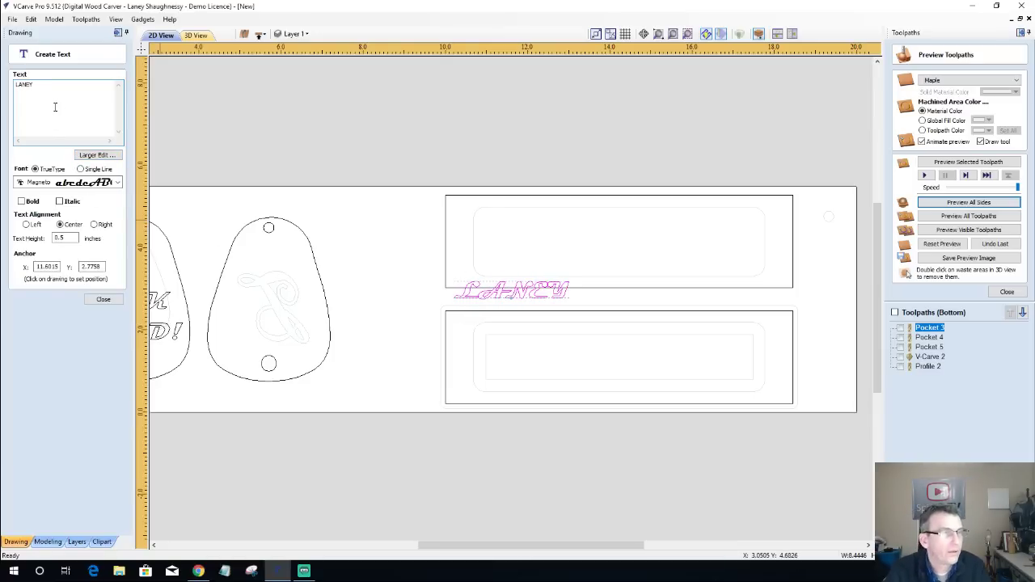
left_click(58, 184)
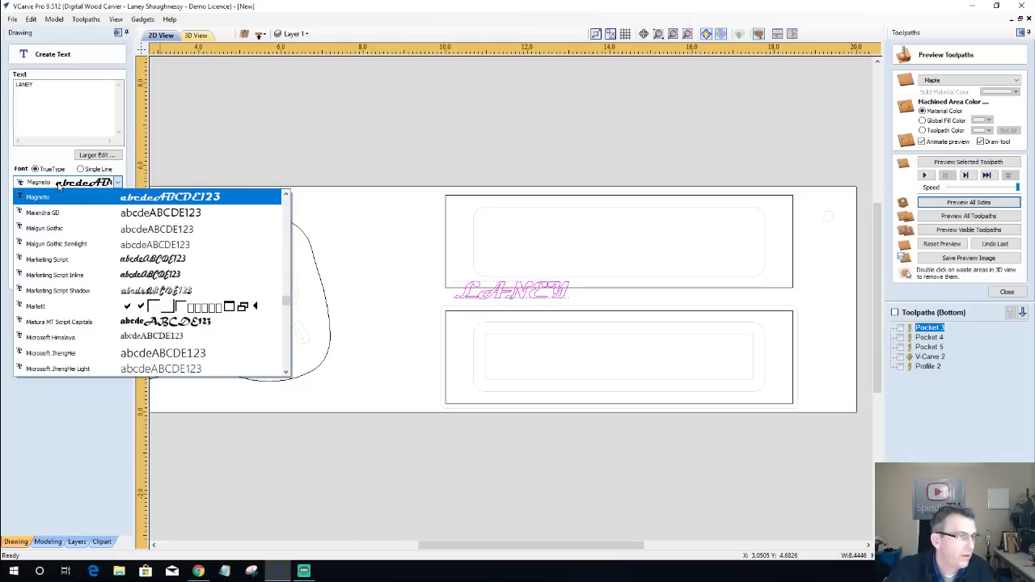
scroll(63, 321, "down", 3)
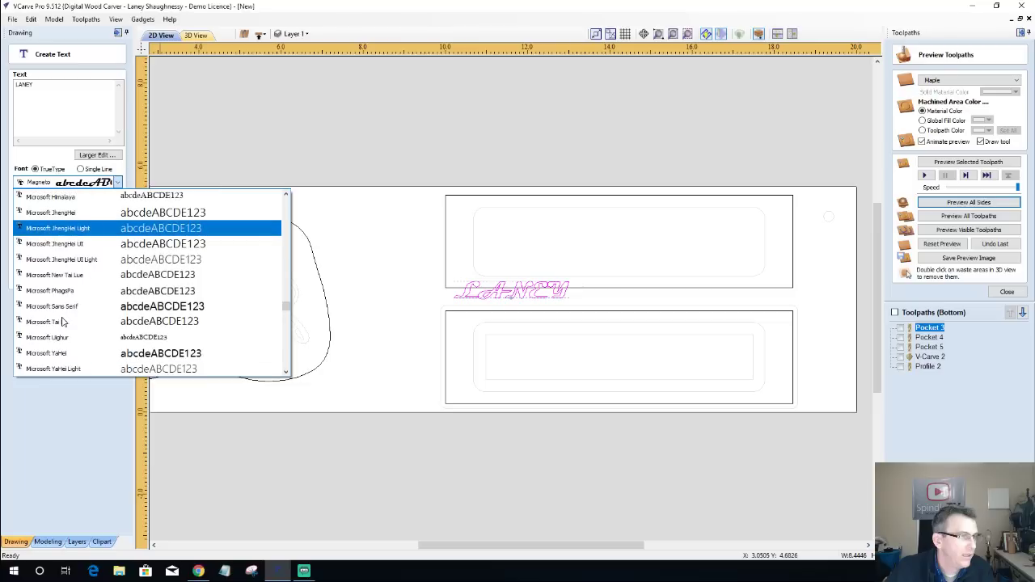
scroll(66, 361, "down", 3)
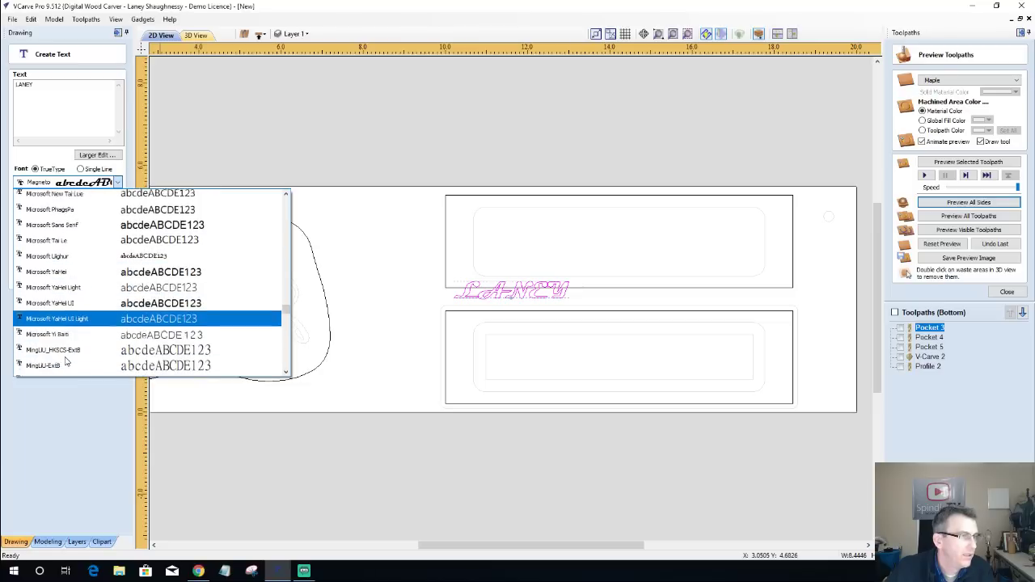
scroll(66, 362, "down", 1)
left_click(64, 369)
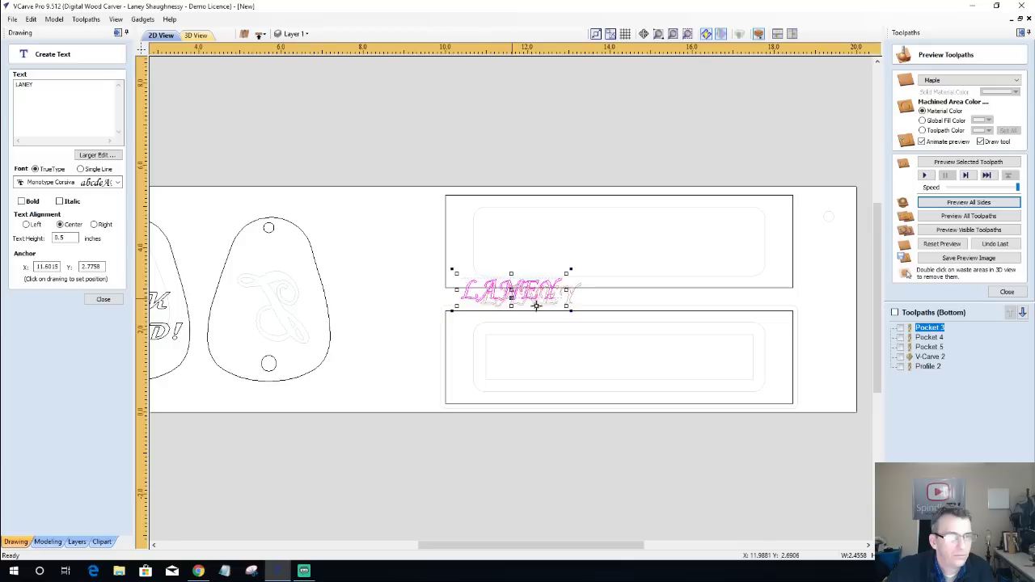
left_click_drag(536, 306, 644, 372)
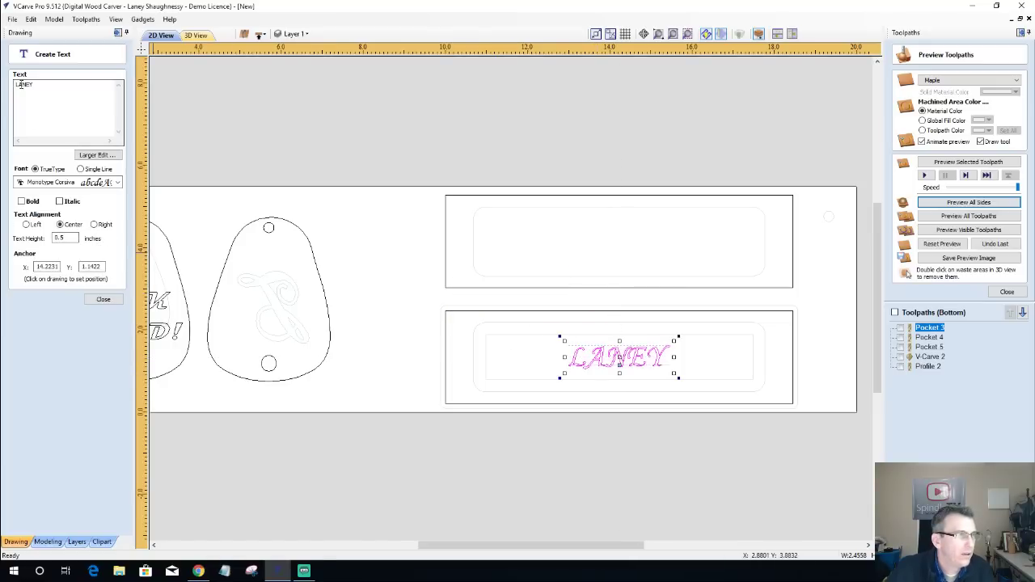
After trying Niagara Solid, set the name to bold Modern No. 20, 1 inch tall.
left_click(84, 182)
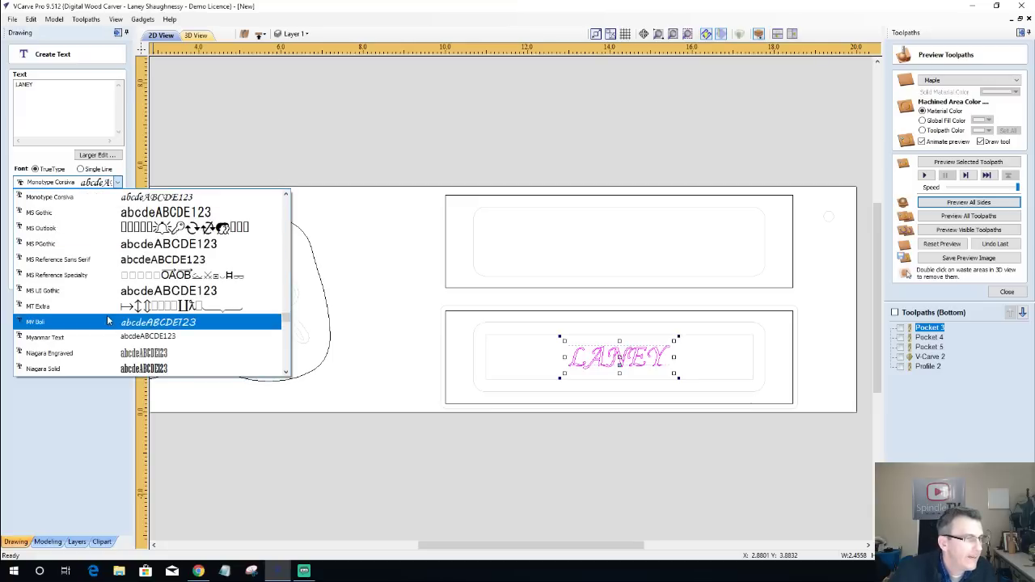
left_click(118, 369)
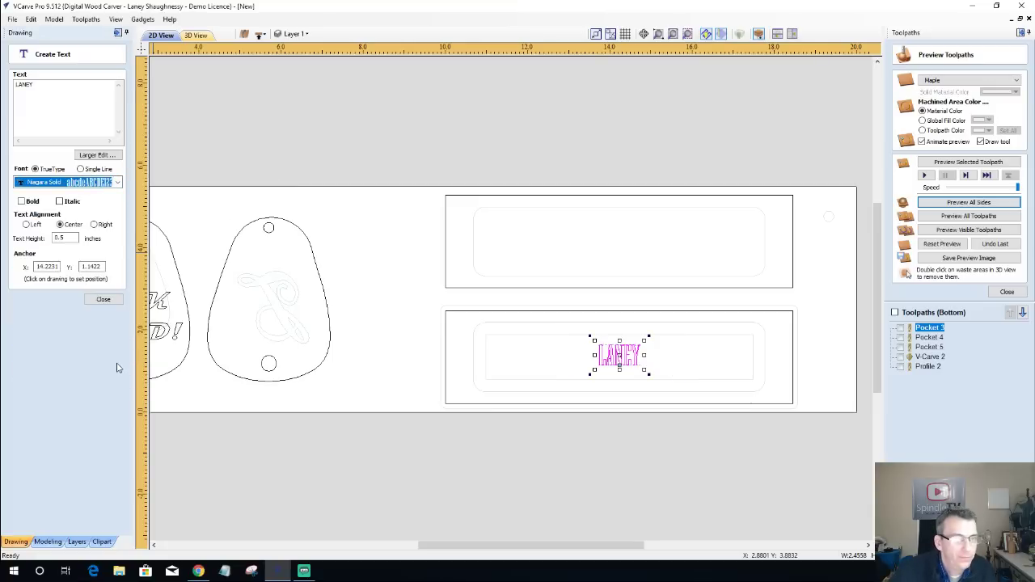
left_click(92, 184)
scroll(102, 273, "up", 3)
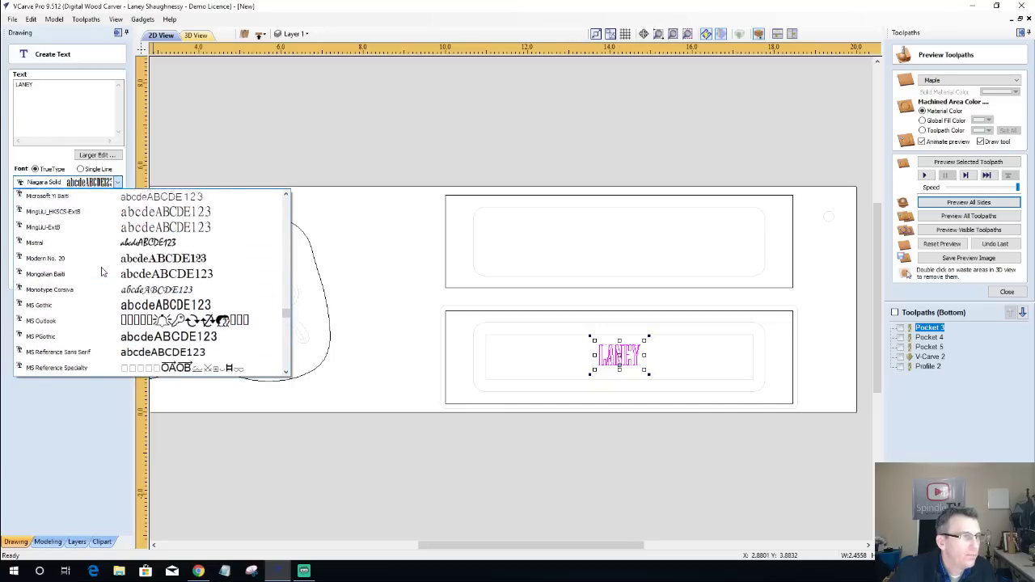
scroll(102, 273, "up", 1)
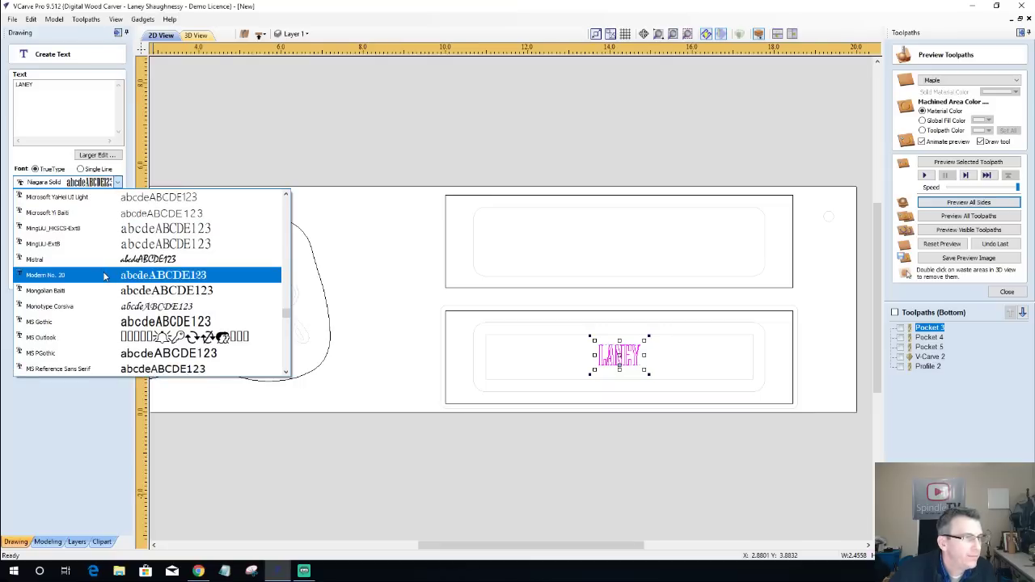
left_click(104, 276)
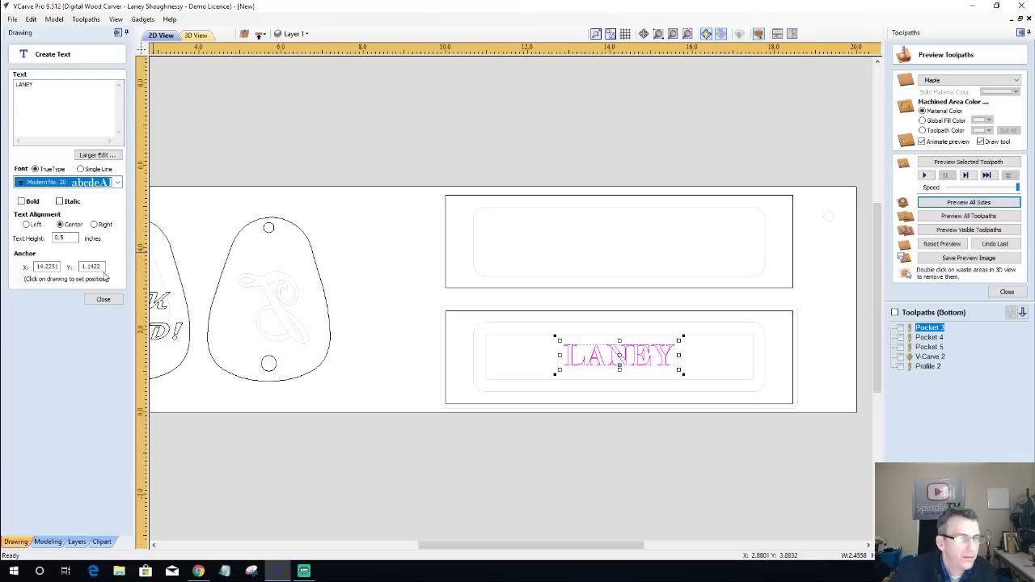
left_click(21, 201)
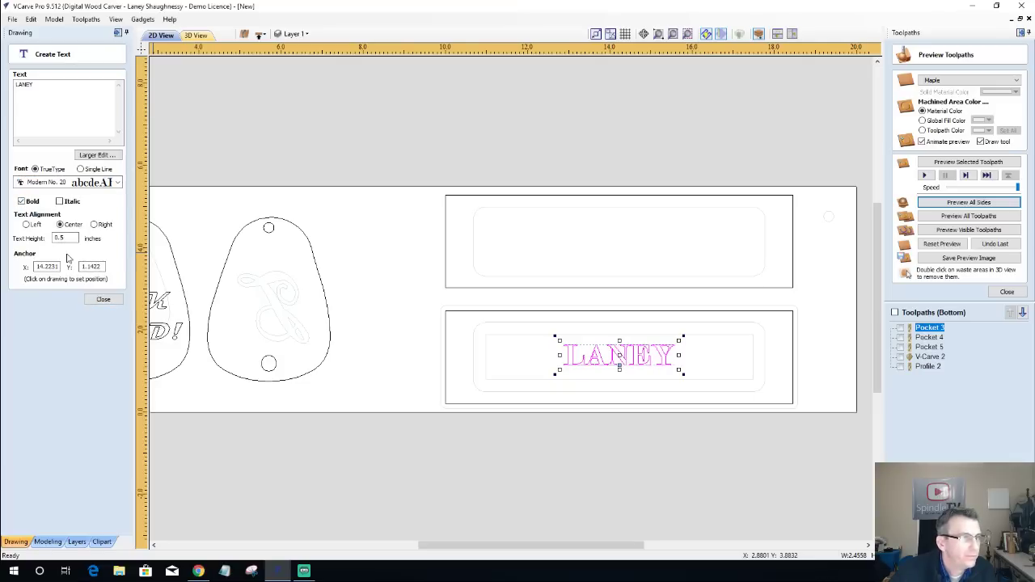
type("1.5")
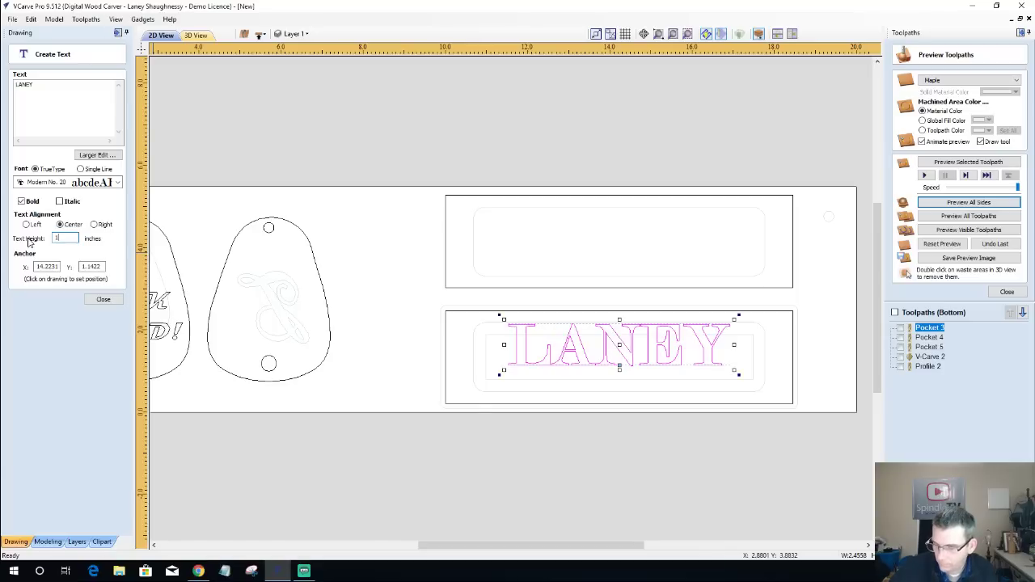
key("BackSpace")
key("BackSpace")
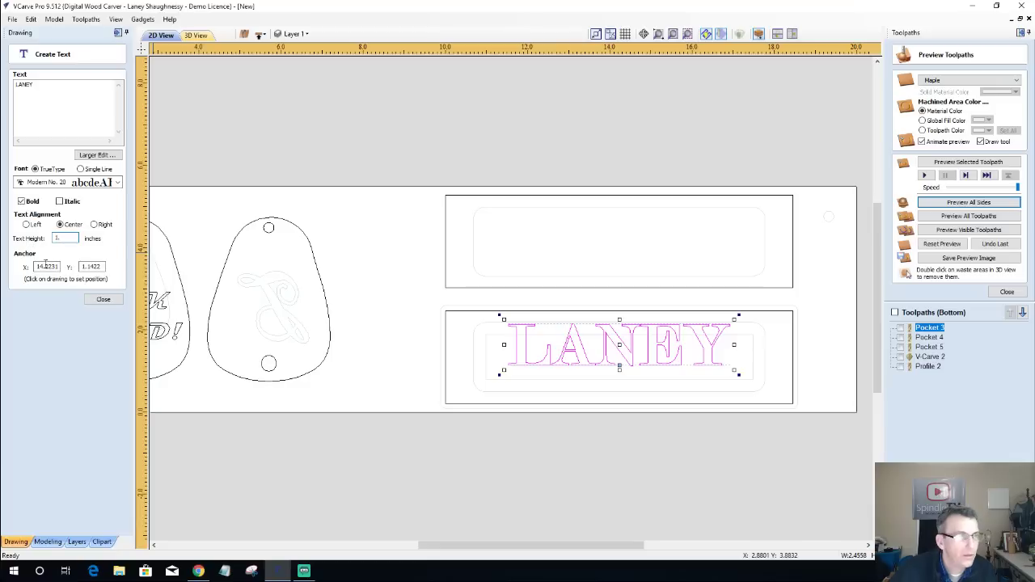
Finish the text and nudge the name into position within the lower panel.
left_click(103, 299)
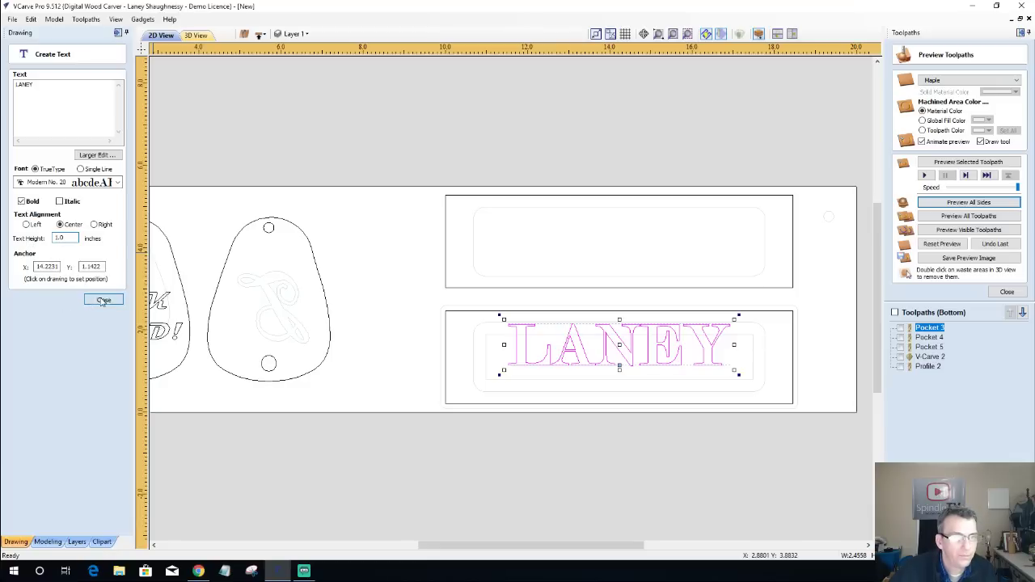
left_click(614, 346)
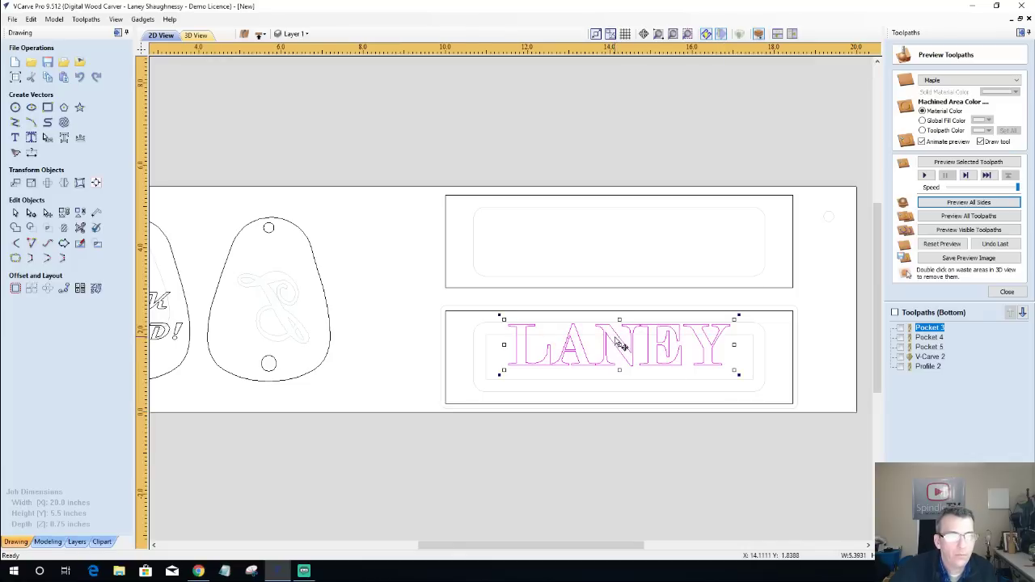
left_click_drag(619, 342, 617, 353)
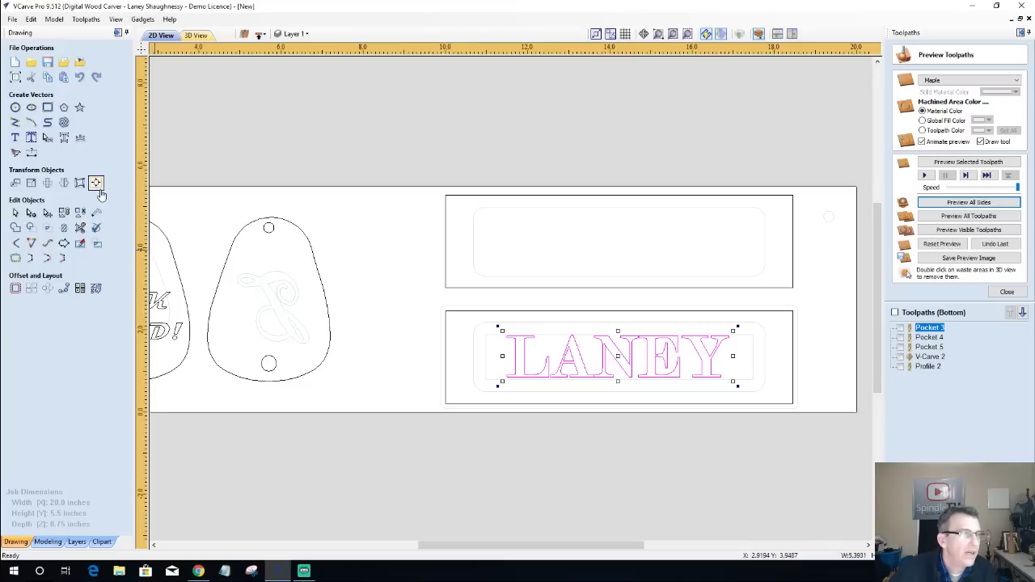
Reopen the name text and switch its font to Marketing Script.
left_click(15, 137)
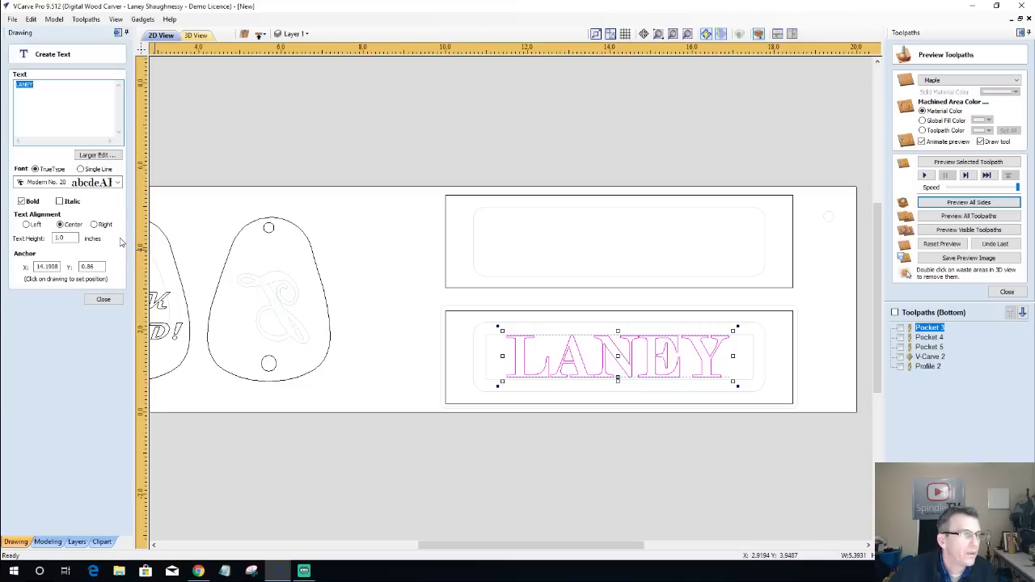
left_click(117, 183)
scroll(101, 248, "up", 2)
scroll(100, 248, "up", 6)
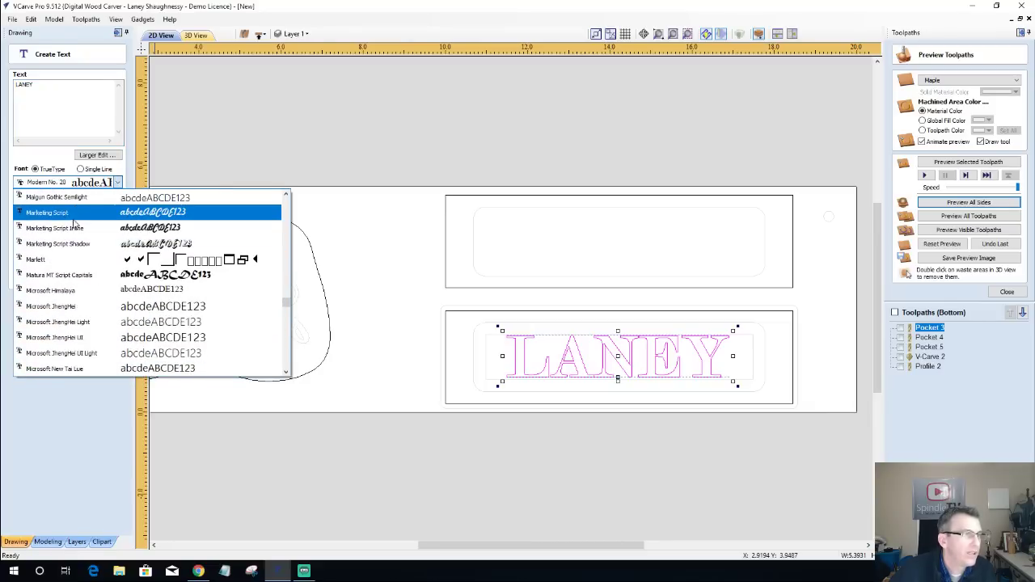
left_click(72, 213)
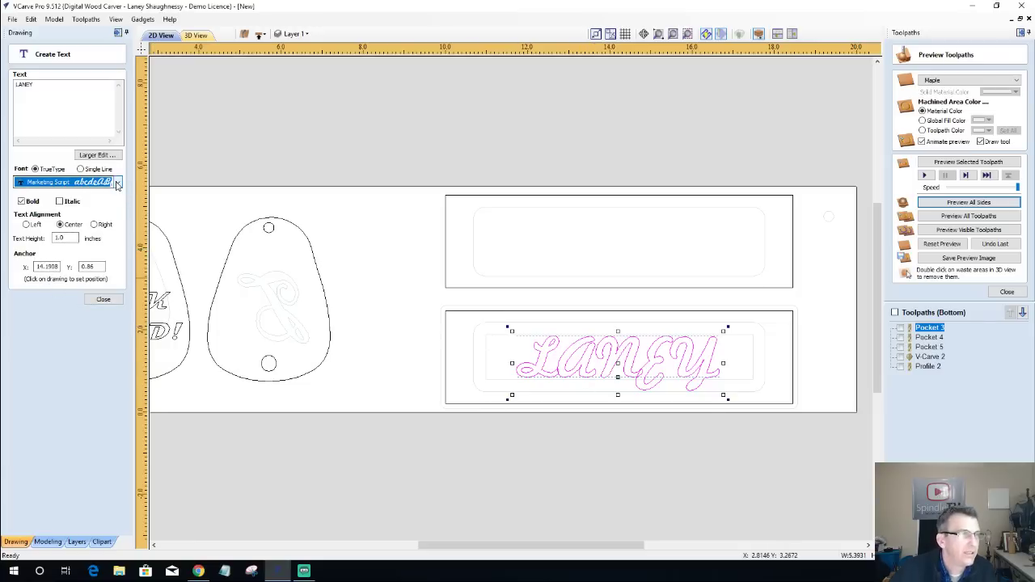
Reword the name to a first name plus last initial with a period, and finish editing.
left_click(18, 84)
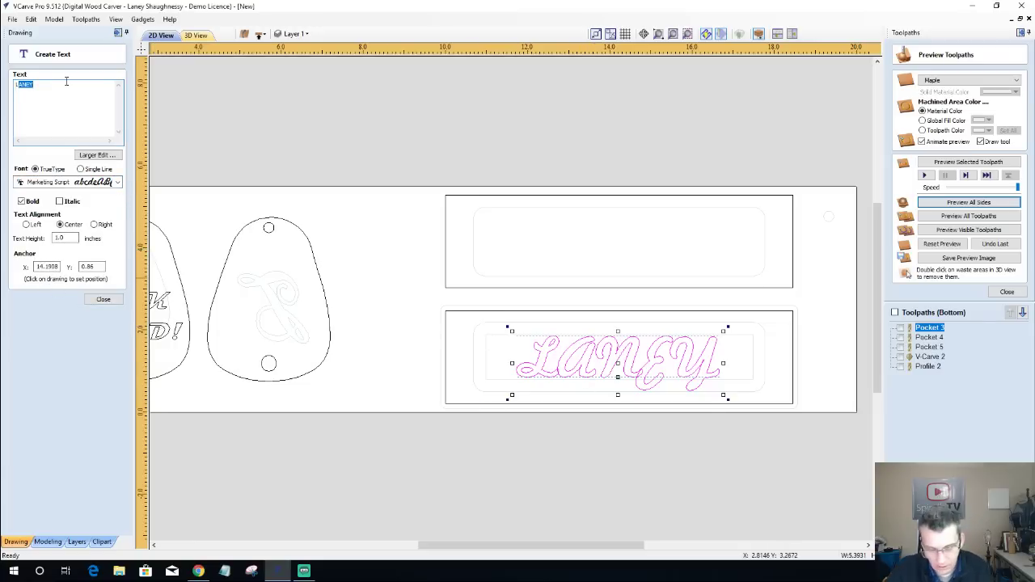
type("Laney")
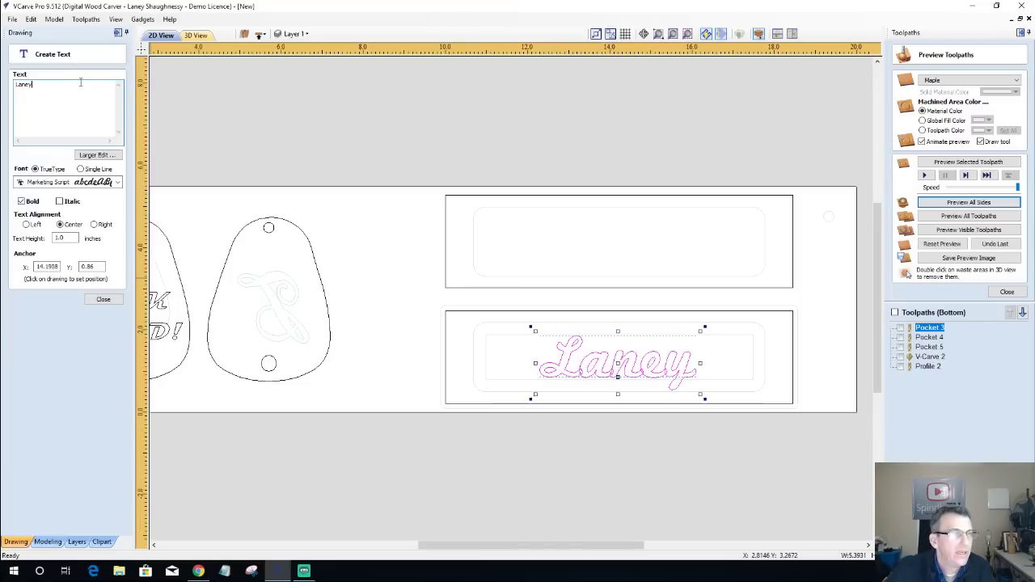
type(" S")
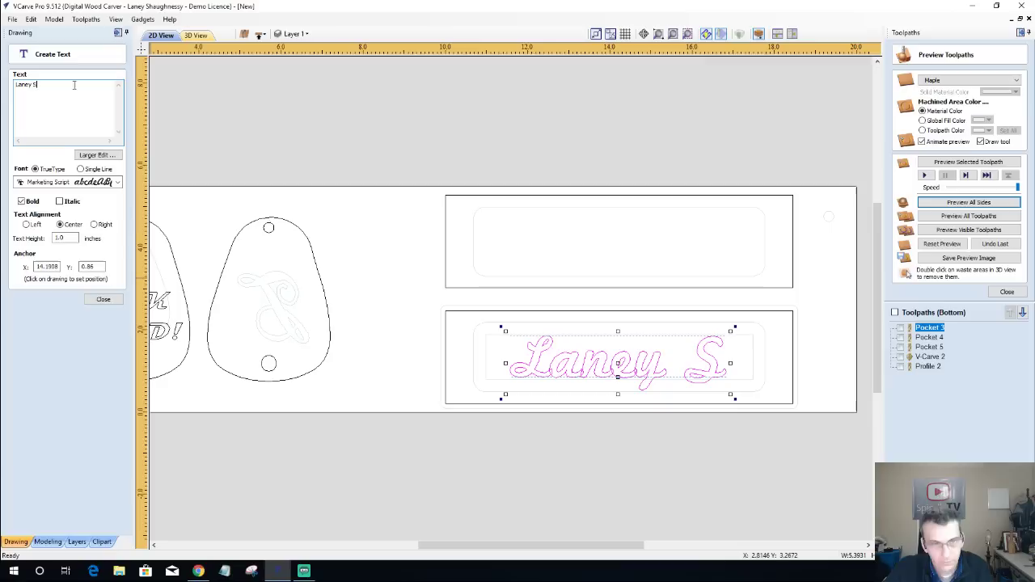
type(".")
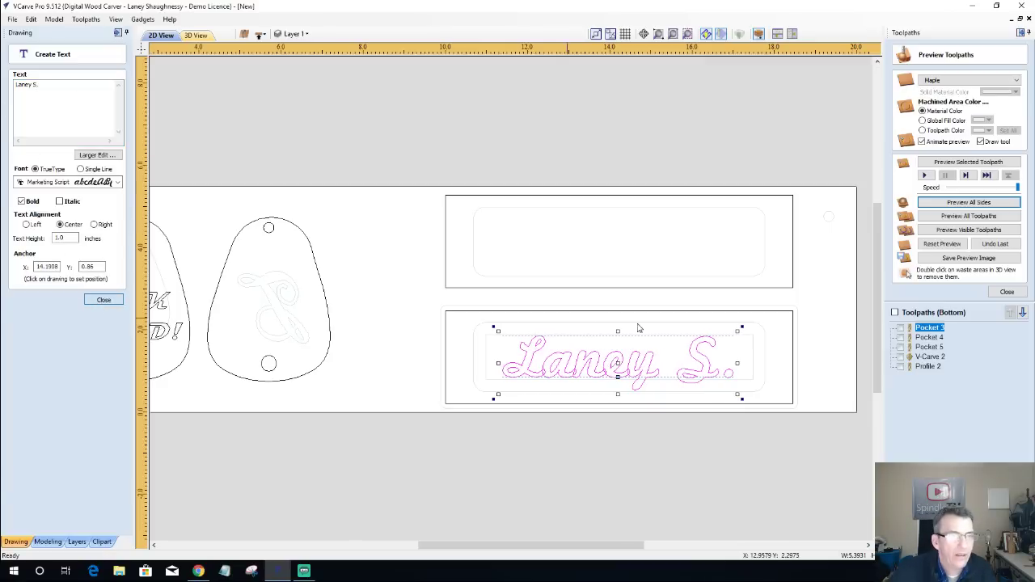
left_click(102, 299)
scroll(635, 380, "up", 4)
Convert the script name text into editable curves.
scroll(635, 380, "up", 1)
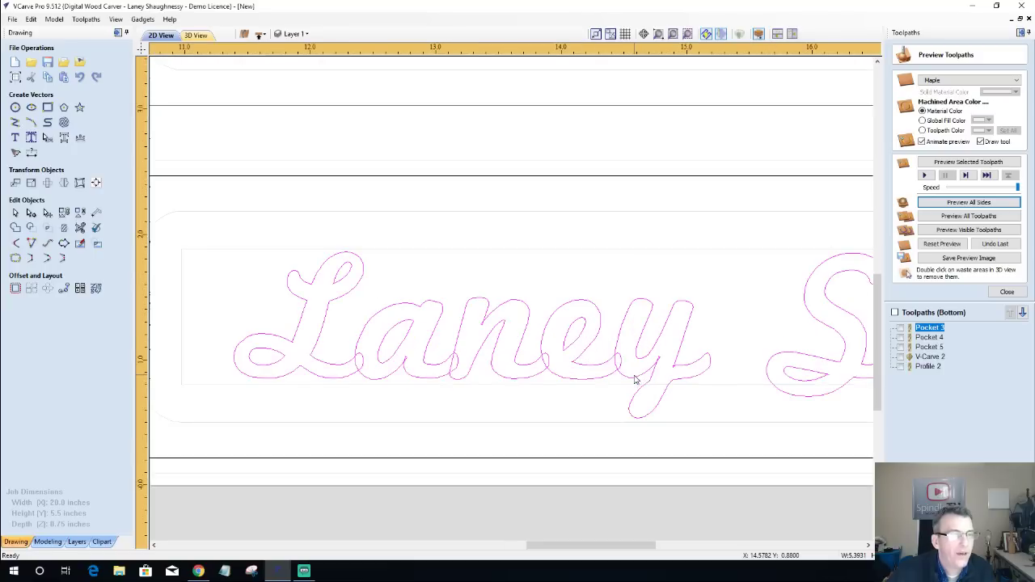
scroll(635, 380, "down", 1)
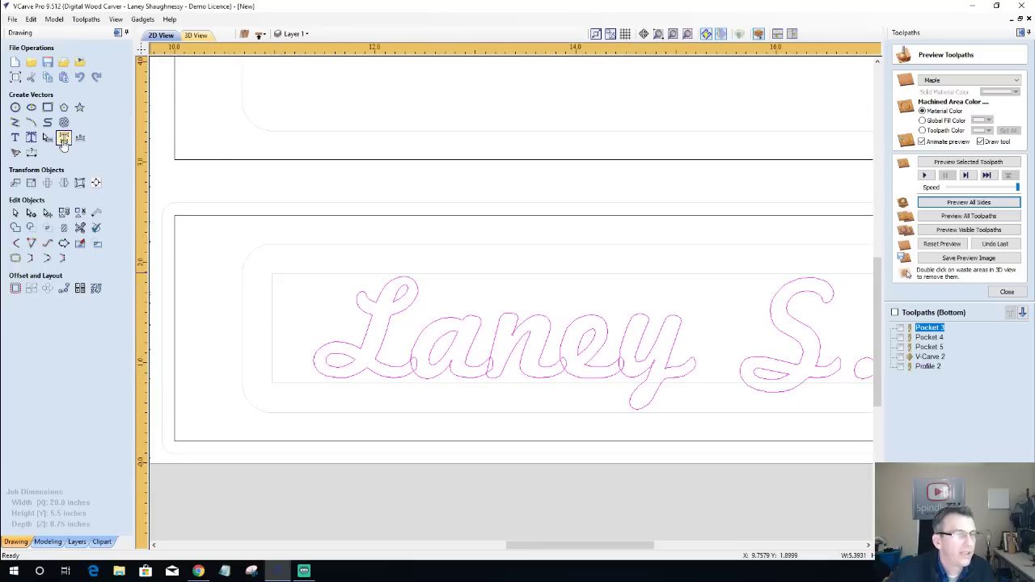
left_click(64, 139)
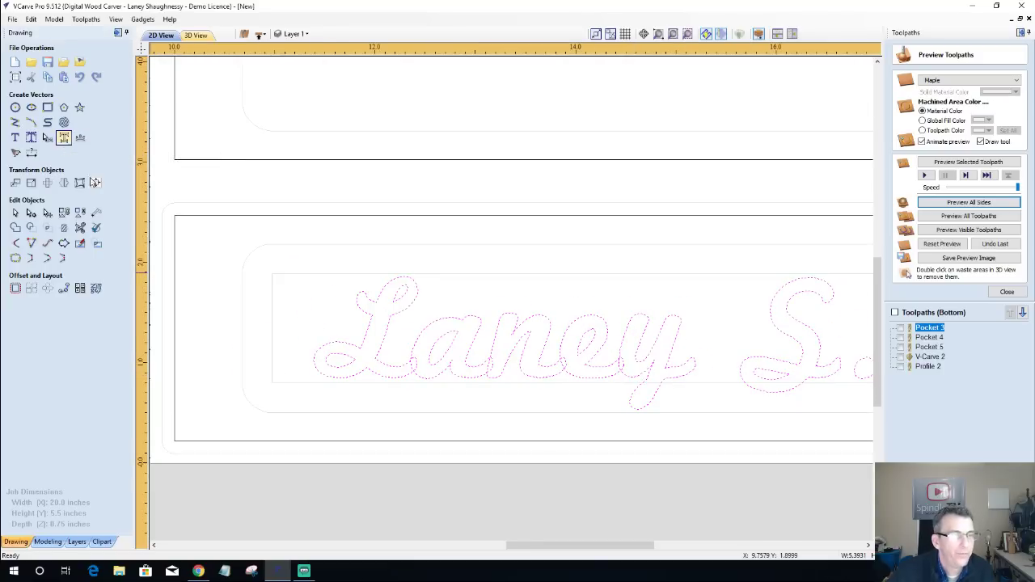
Select the first-name letter outlines (L, a, n, e, y) and weld them into one outline.
left_click(398, 381)
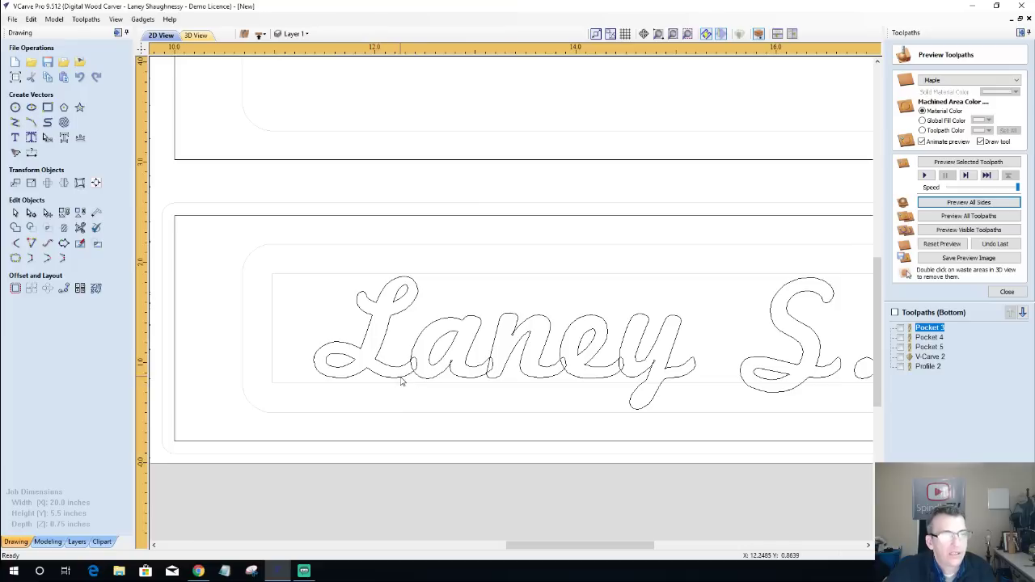
left_click(402, 381)
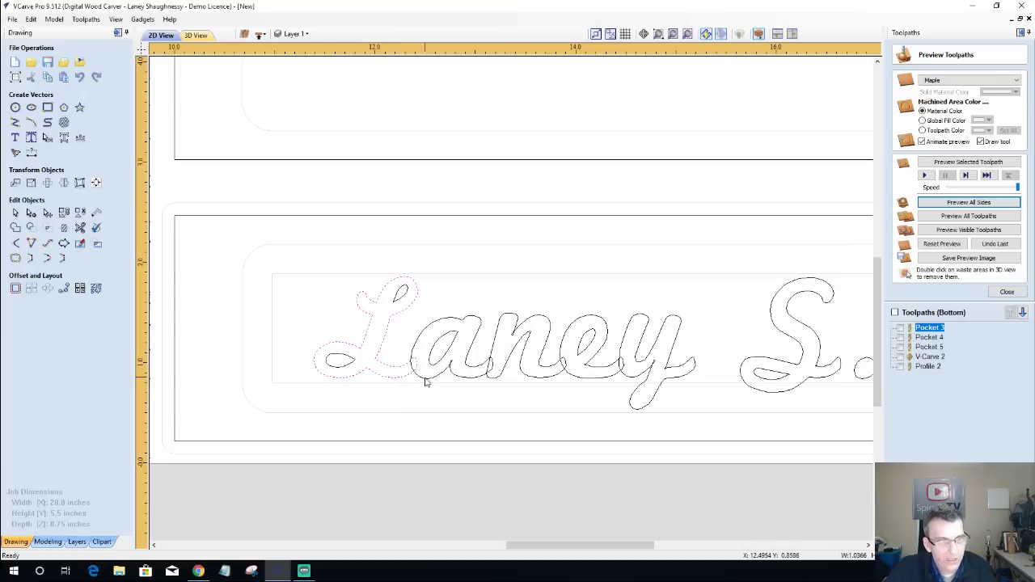
left_click(452, 385, "shift")
left_click(487, 381, "shift")
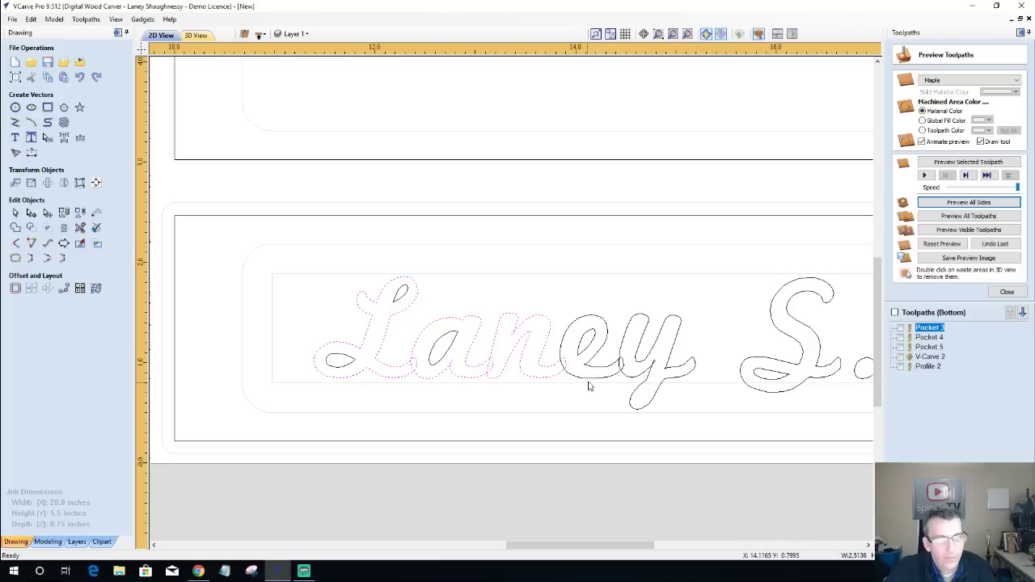
left_click(590, 381, "shift")
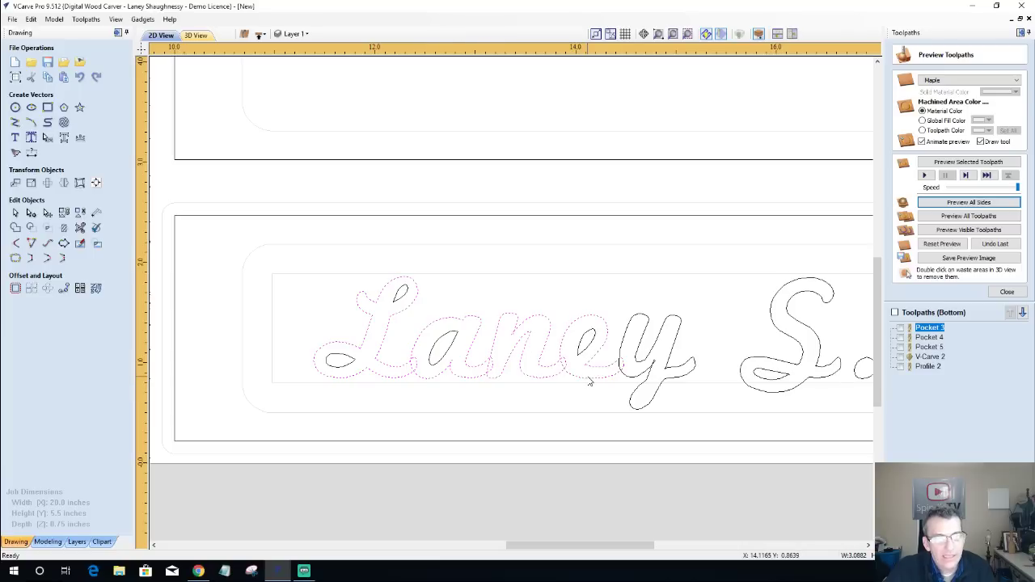
left_click(629, 380, "shift")
left_click(755, 393, "shift")
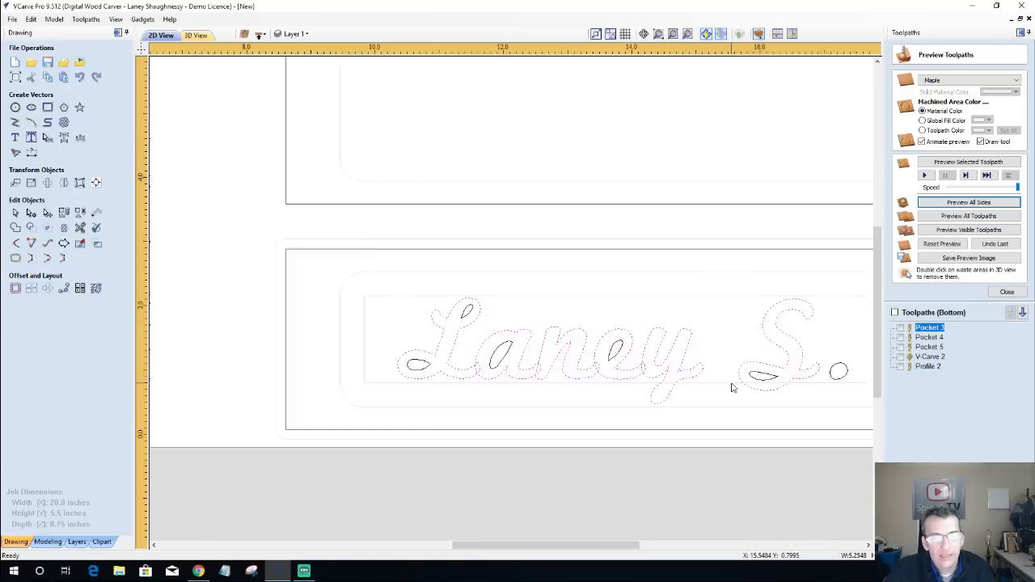
left_click(749, 392, "shift")
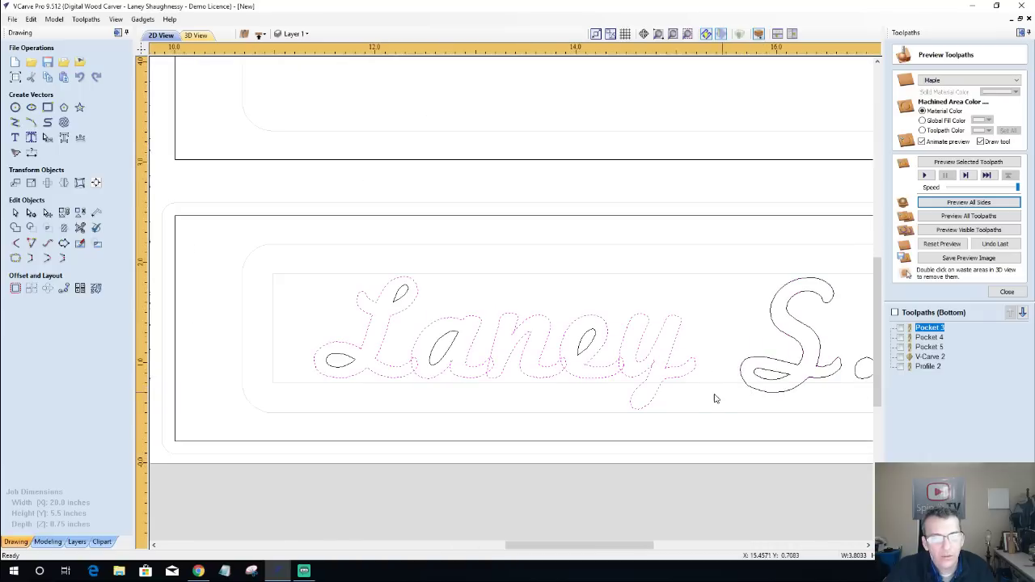
left_click(14, 229)
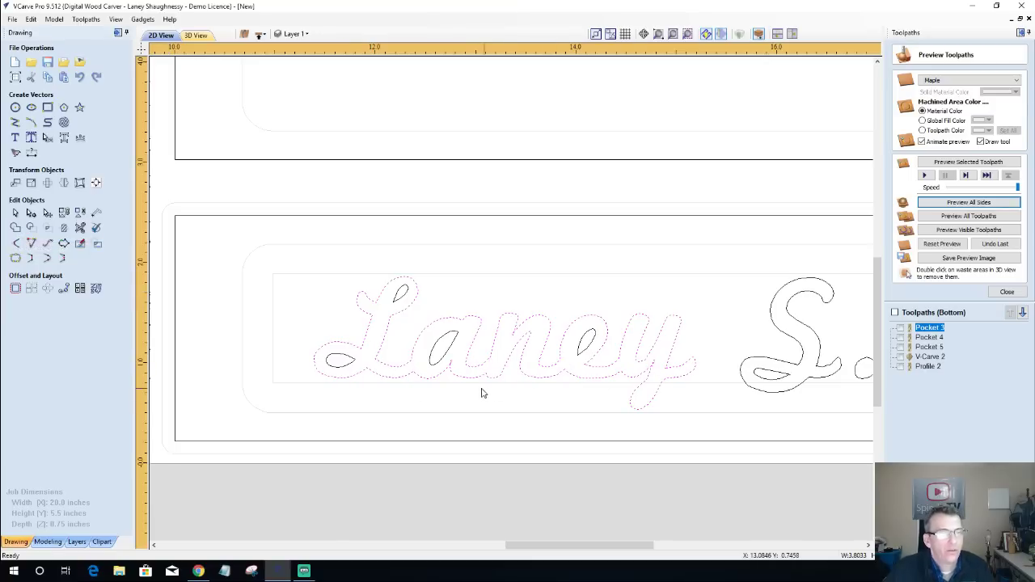
Use Interactive Vector Trim to cut off the small overlapping tip on the y.
left_click(79, 227)
scroll(456, 362, "up", 5)
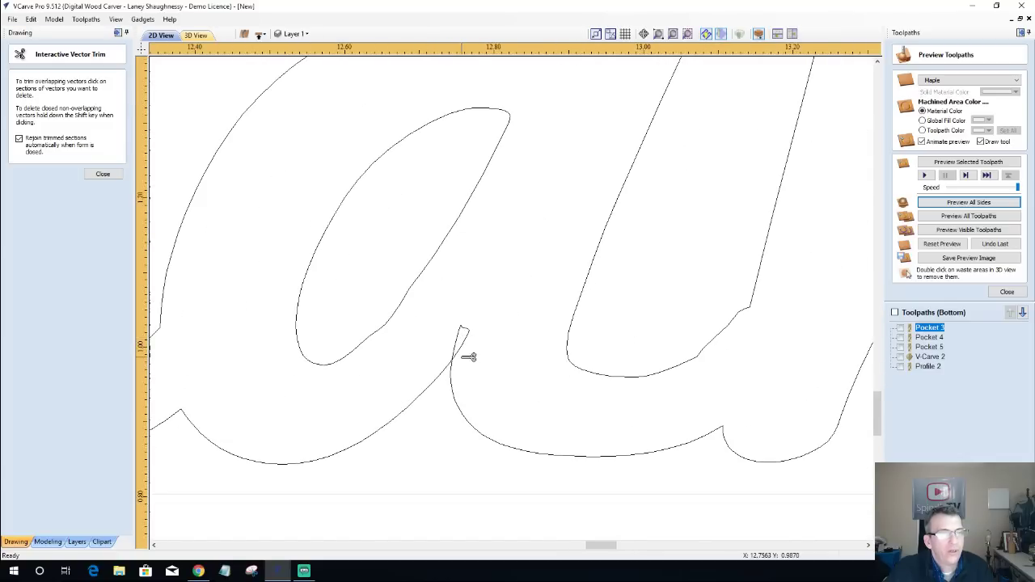
scroll(463, 356, "down", 3)
scroll(458, 359, "down", 2)
scroll(591, 290, "up", 4)
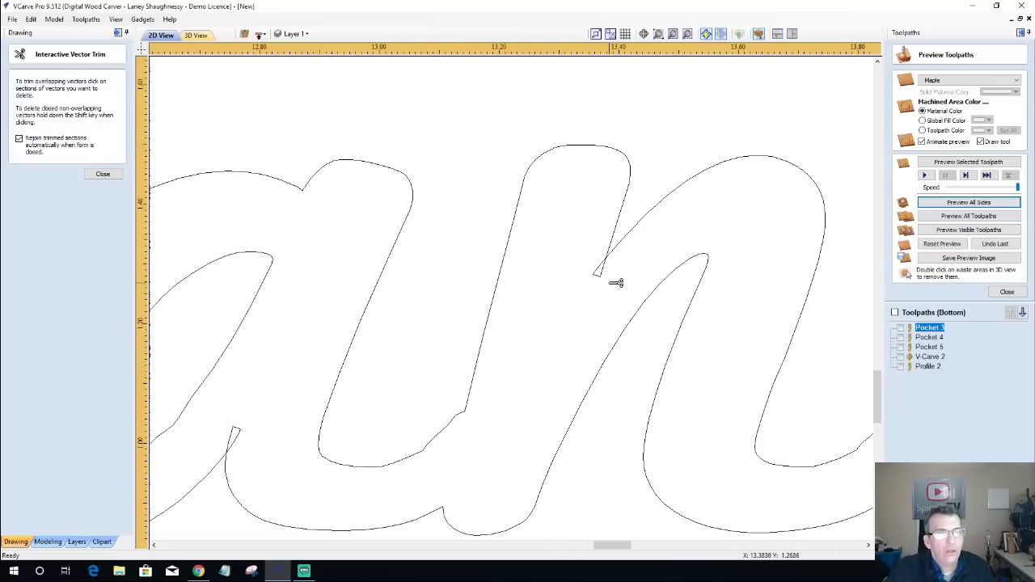
scroll(571, 308, "down", 3)
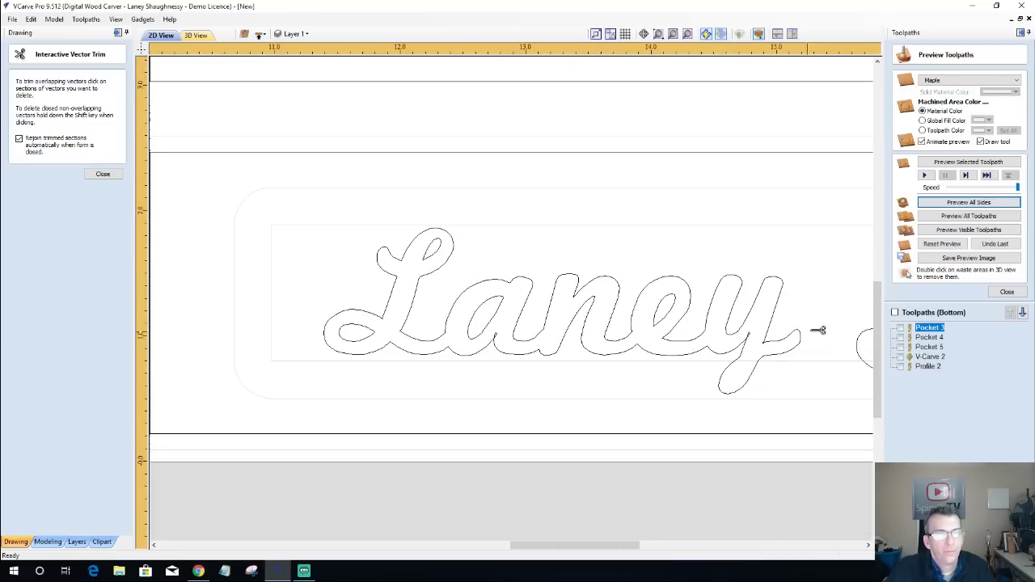
scroll(816, 330, "up", 4)
left_click(651, 347)
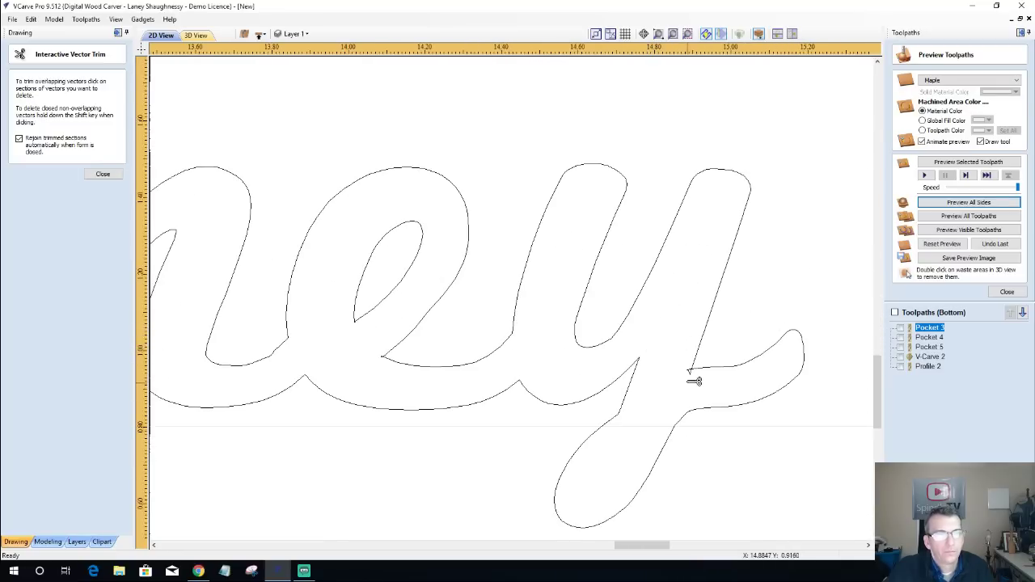
scroll(385, 353, "down", 3)
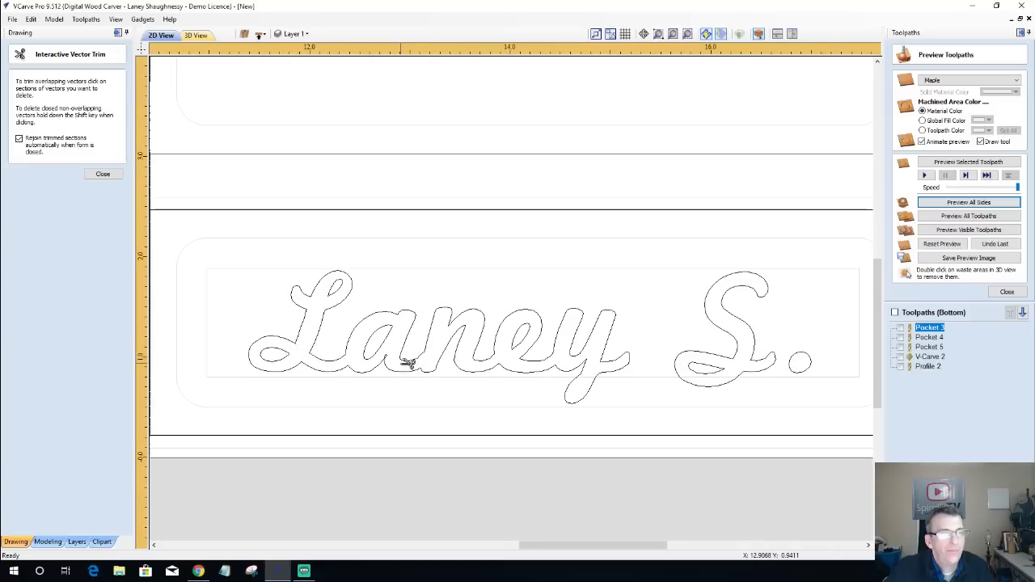
scroll(404, 358, "up", 3)
scroll(378, 349, "up", 4)
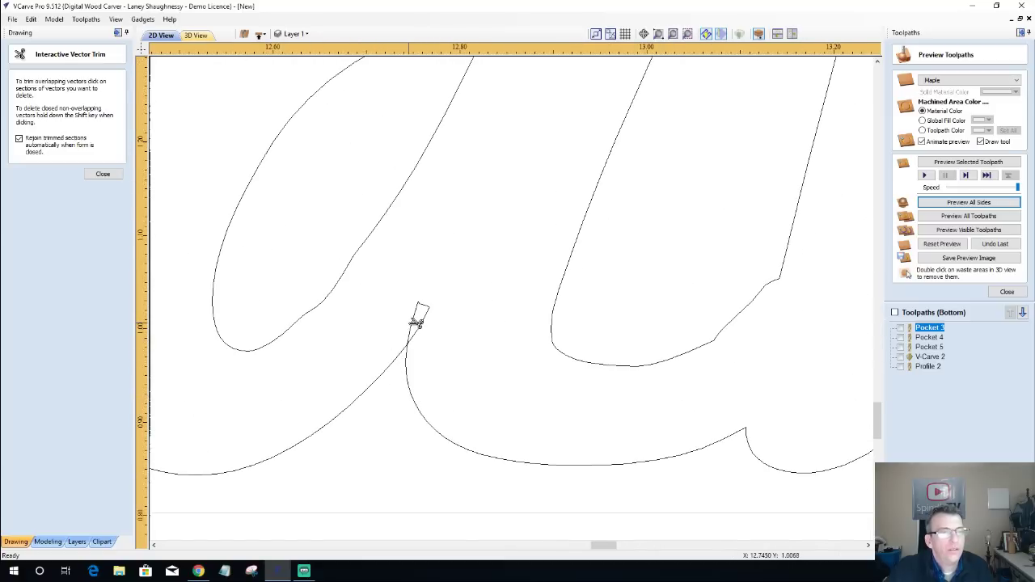
Close the trim tool and select the small leftover spike at the a junction.
left_click(102, 175)
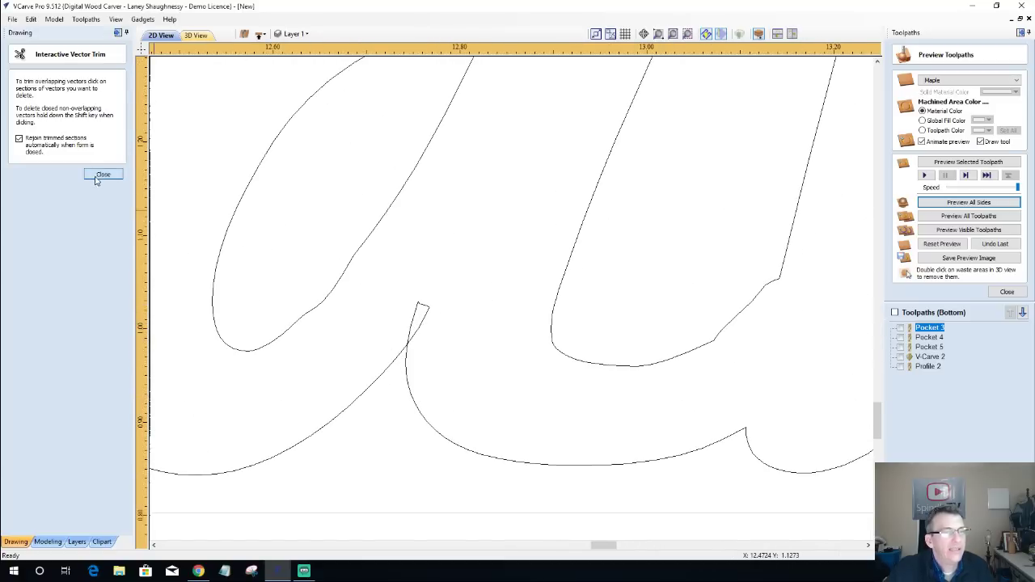
left_click(420, 328)
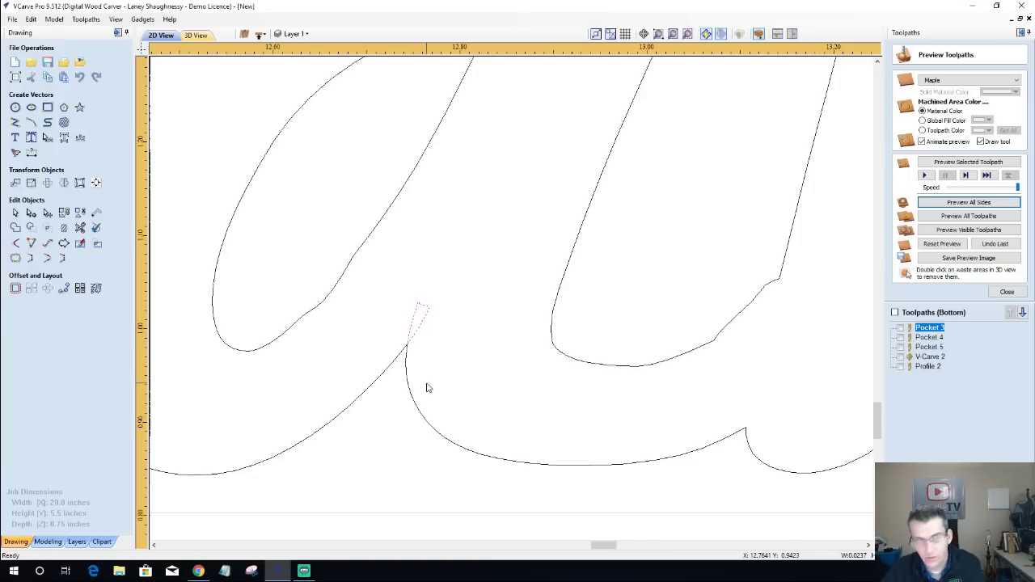
scroll(429, 383, "down", 8)
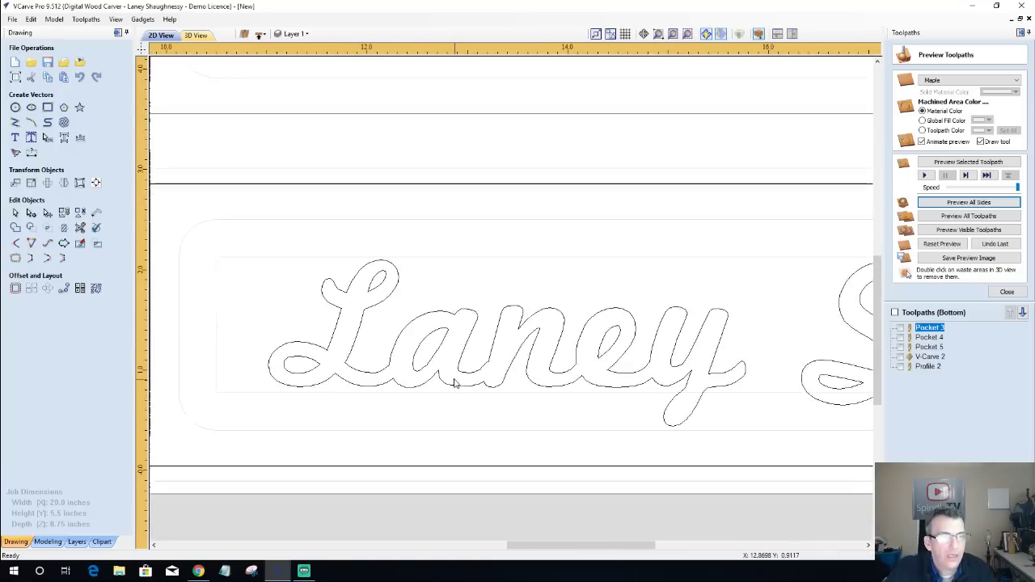
scroll(519, 416, "up", 5)
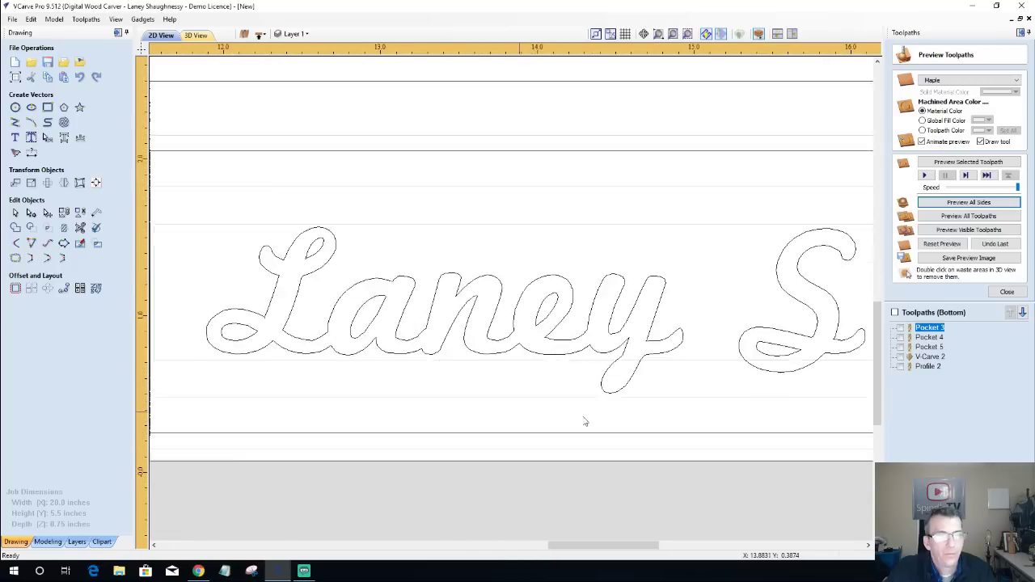
scroll(800, 348, "down", 4)
scroll(720, 335, "up", 6)
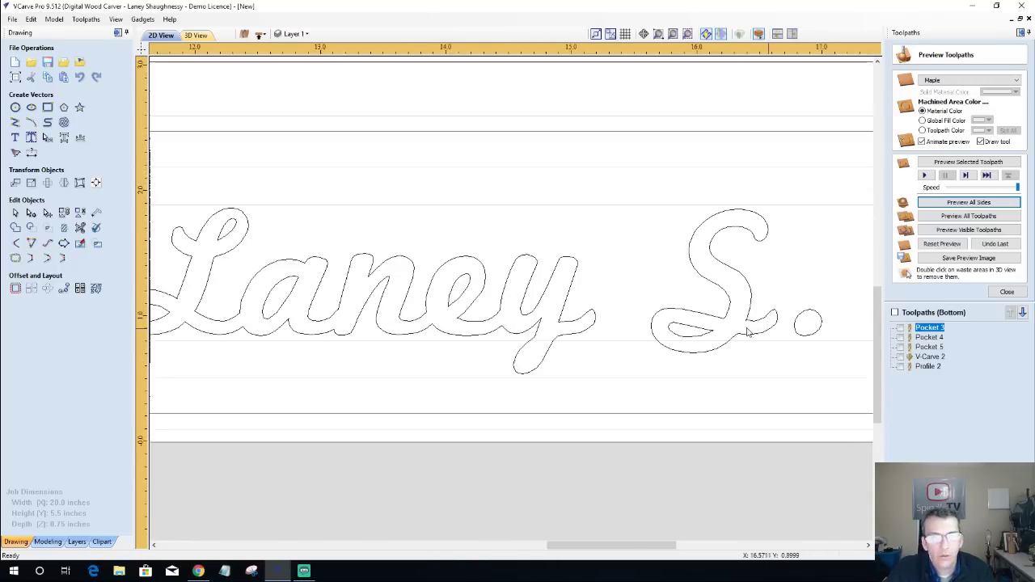
scroll(711, 339, "up", 2)
scroll(695, 343, "down", 4)
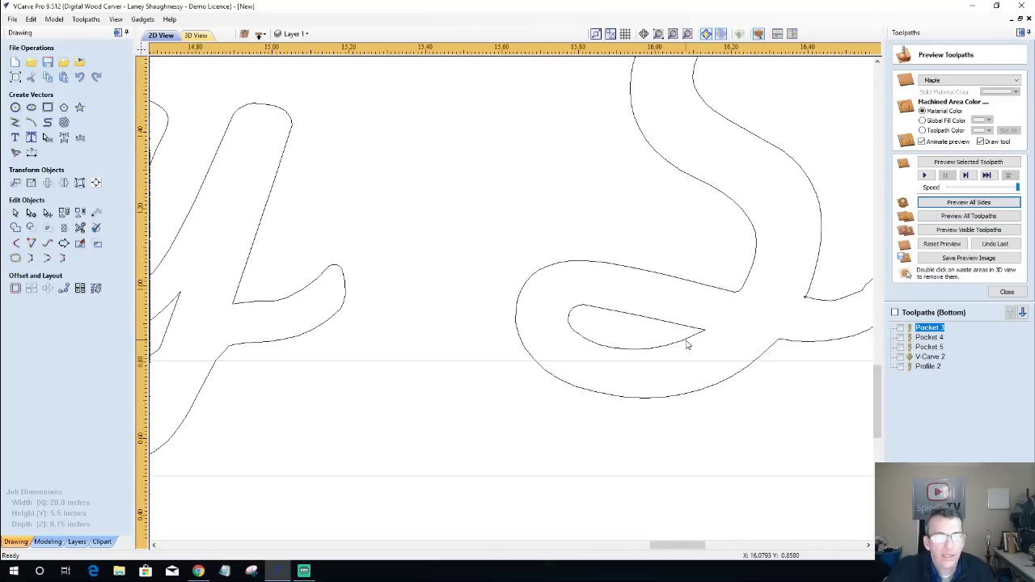
scroll(784, 317, "up", 4)
scroll(785, 317, "up", 4)
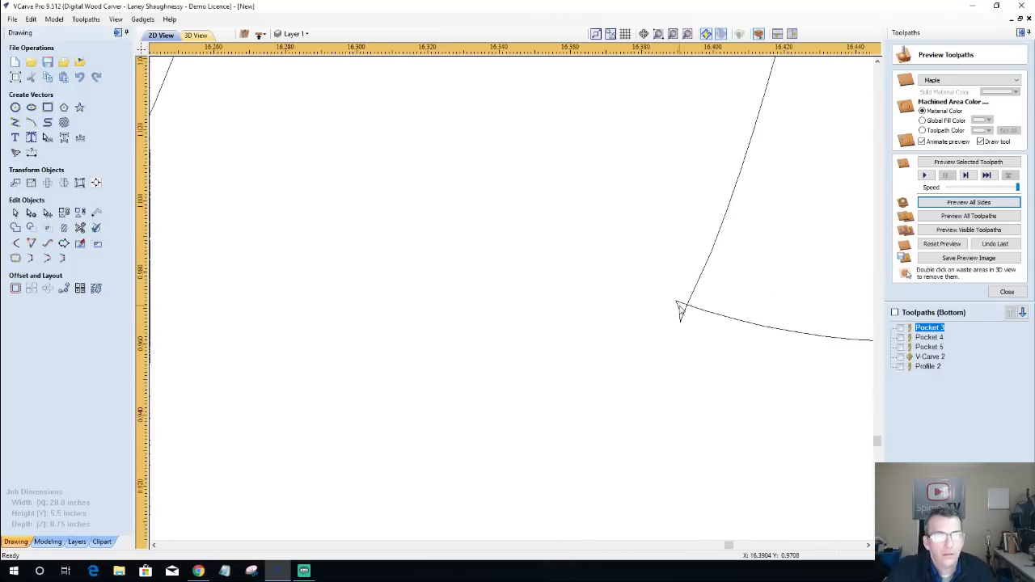
Resume vector trimming and remove the small loop at the S corner.
left_click(80, 228)
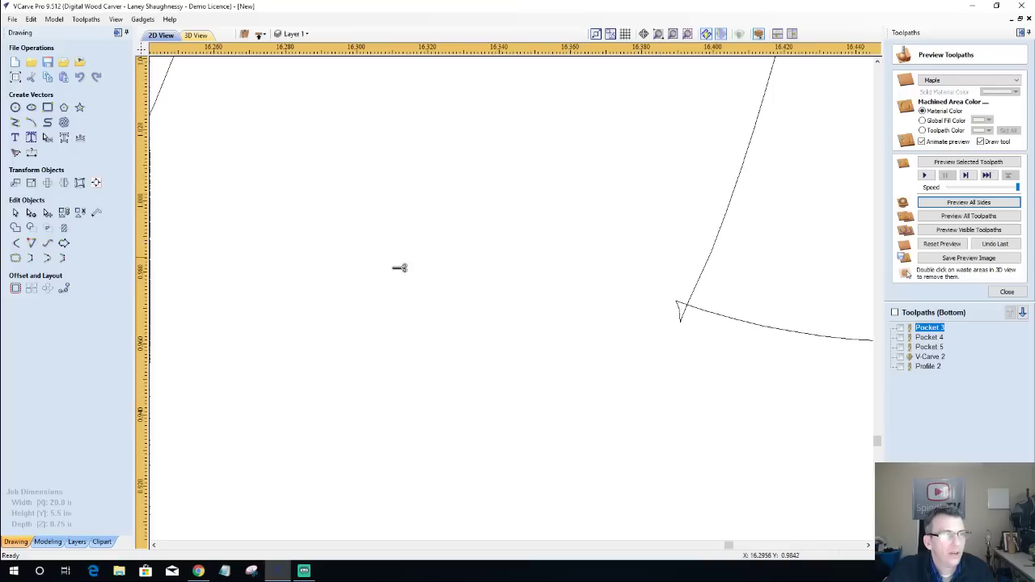
left_click(675, 305)
scroll(674, 304, "down", 8)
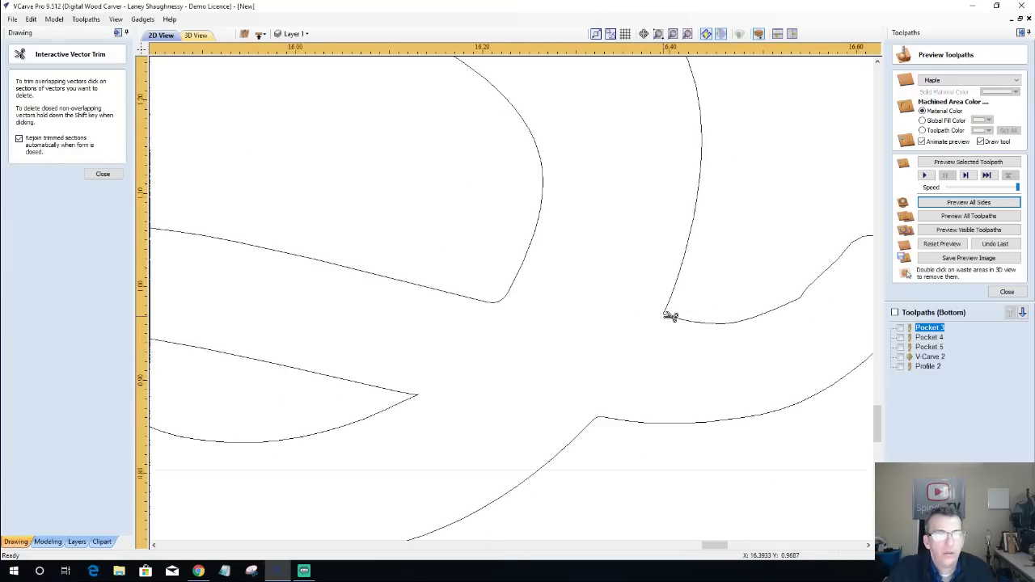
scroll(388, 314, "down", 3)
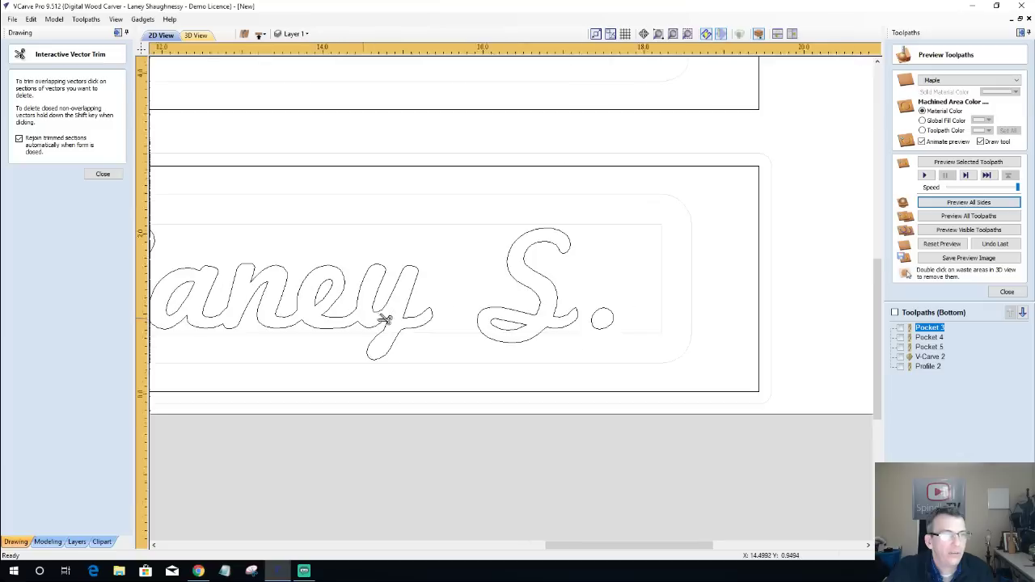
scroll(189, 307, "down", 2)
scroll(197, 321, "up", 5)
scroll(198, 321, "up", 2)
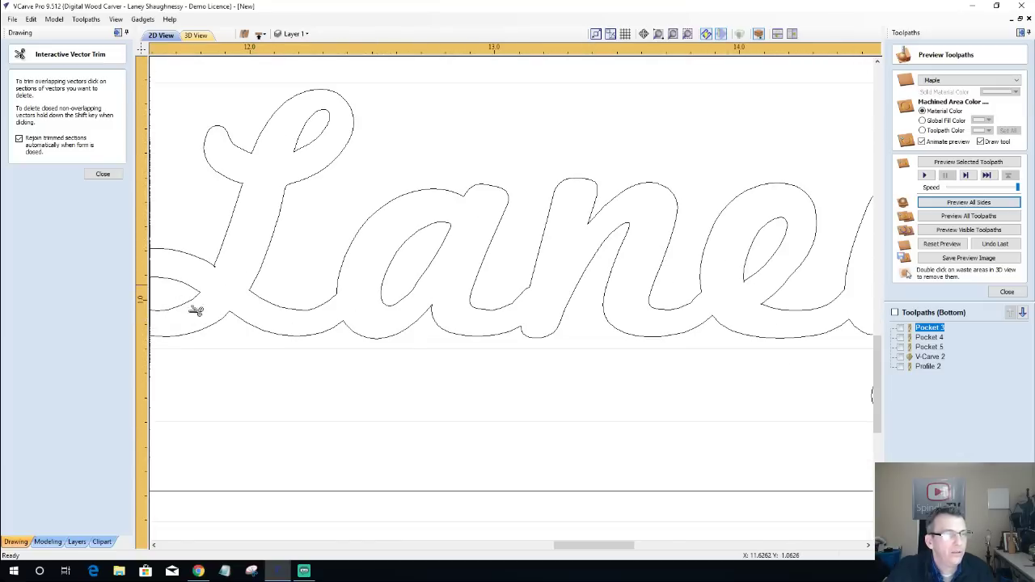
scroll(204, 258, "up", 6)
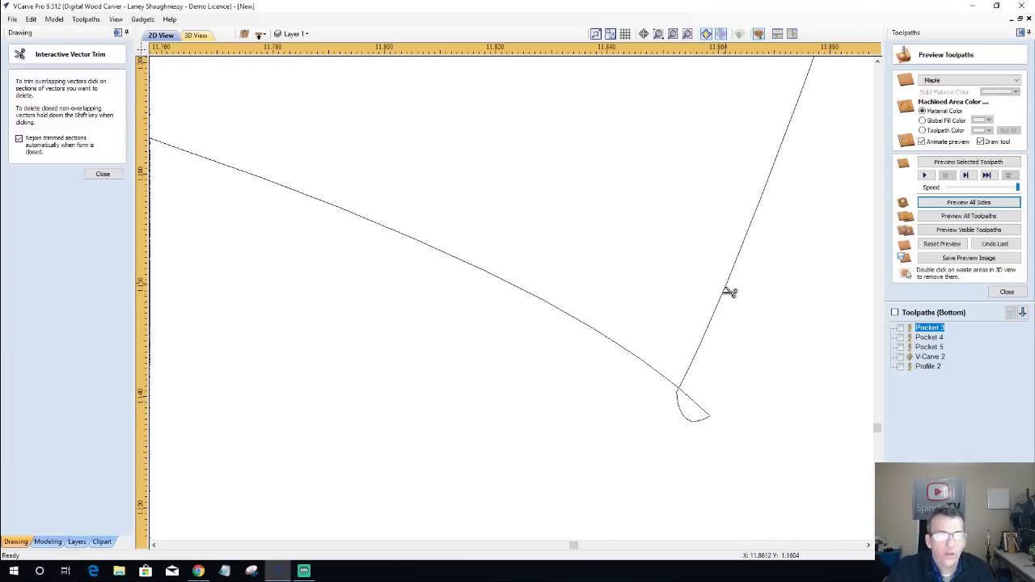
Close the trim tool, select the small junction loop, and zoom in on the L's loop tip.
left_click(103, 175)
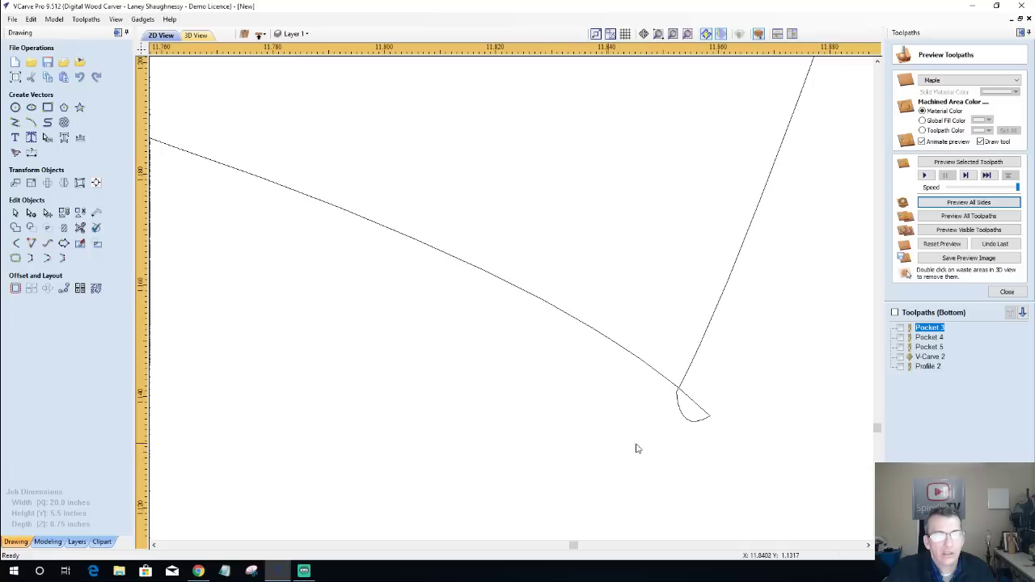
left_click(687, 422)
scroll(573, 388, "down", 6)
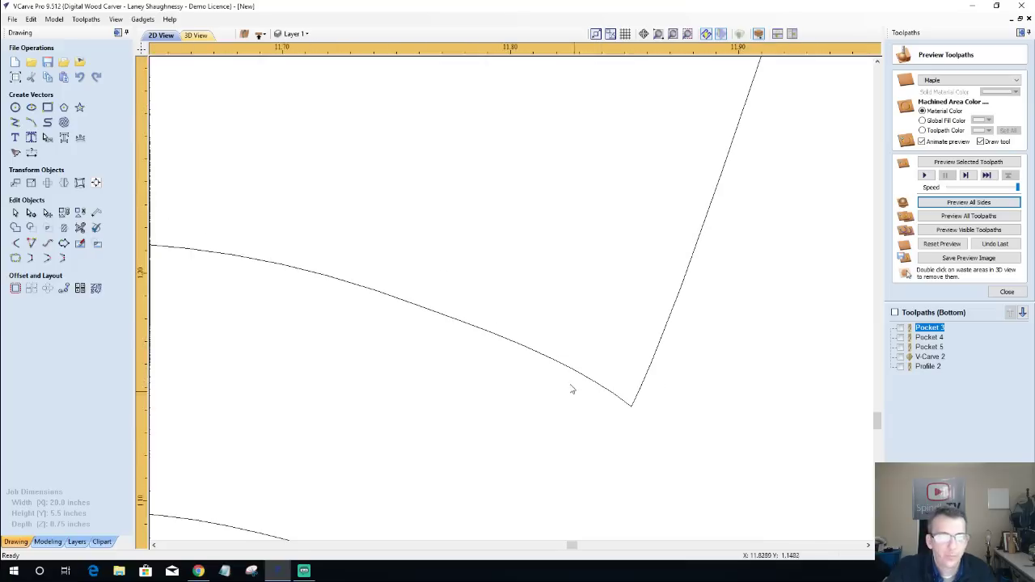
scroll(585, 396, "down", 2)
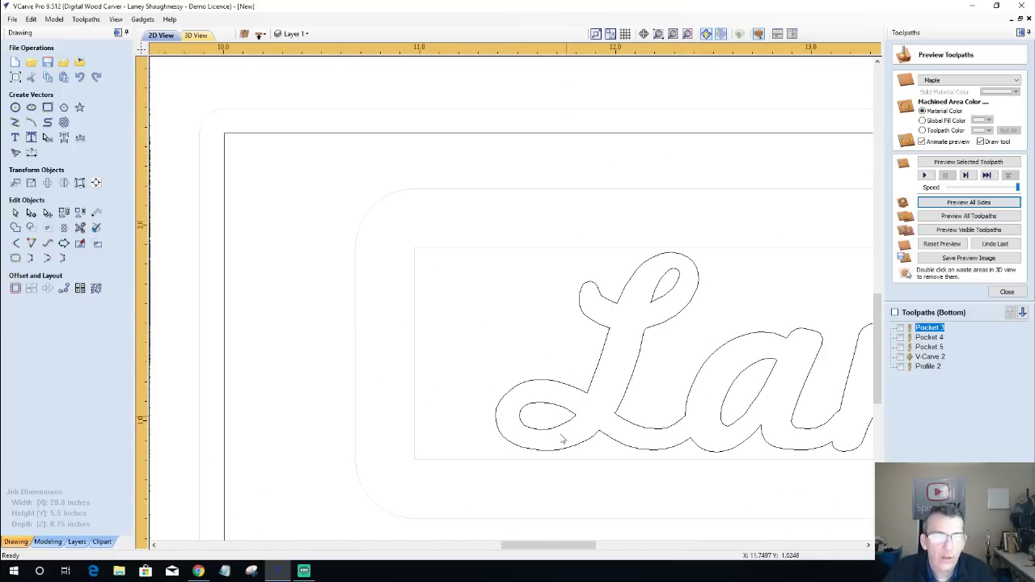
scroll(644, 294, "up", 3)
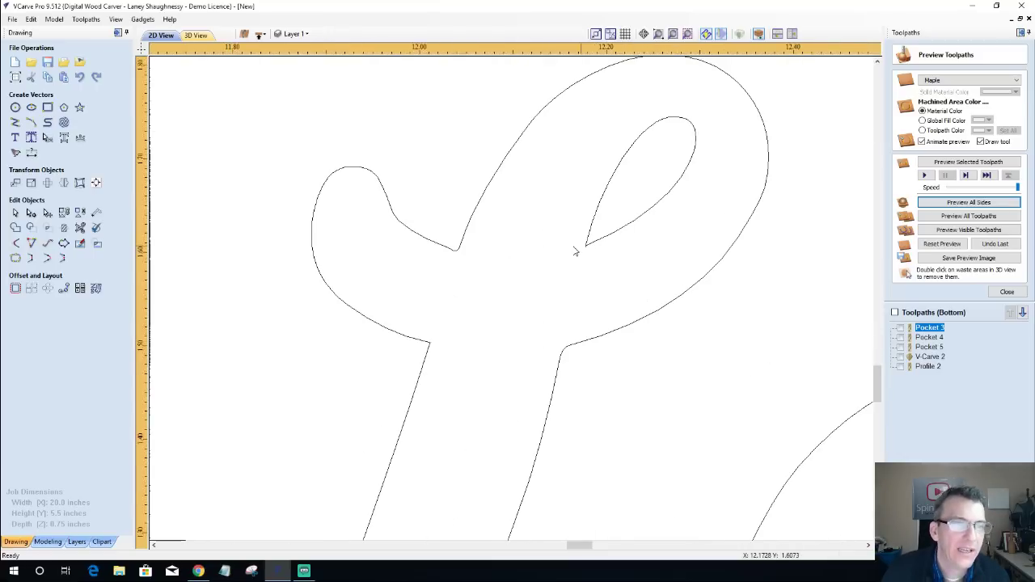
scroll(620, 250, "up", 2)
scroll(620, 250, "up", 8)
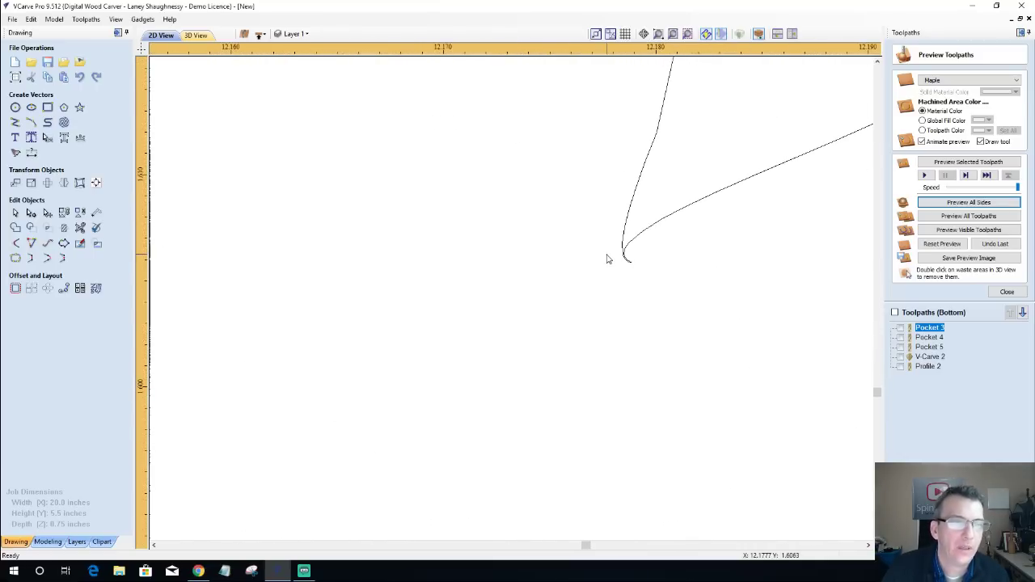
scroll(635, 261, "up", 2)
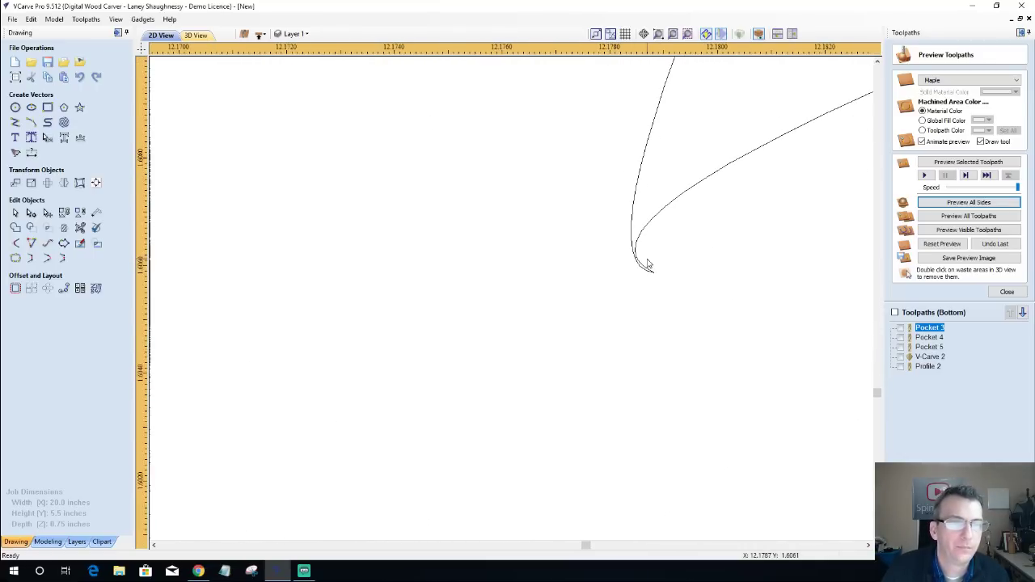
scroll(580, 302, "down", 15)
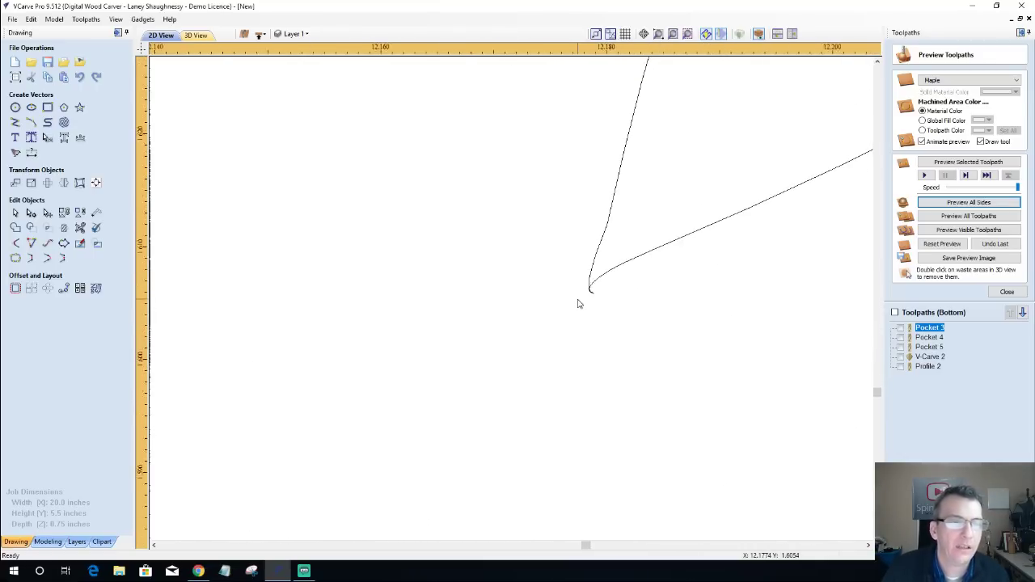
scroll(580, 312, "down", 2)
scroll(580, 310, "up", 10)
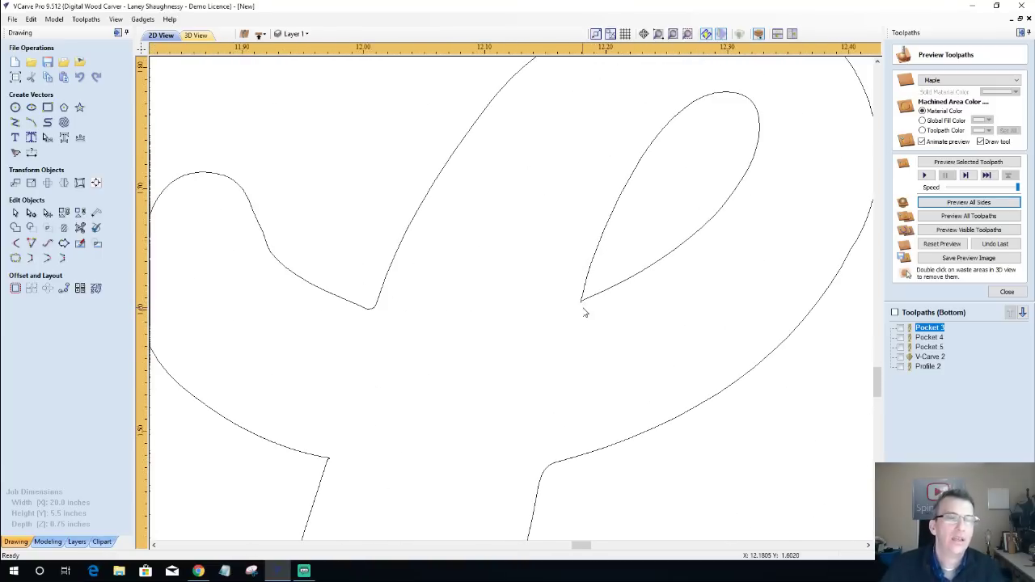
scroll(581, 306, "up", 8)
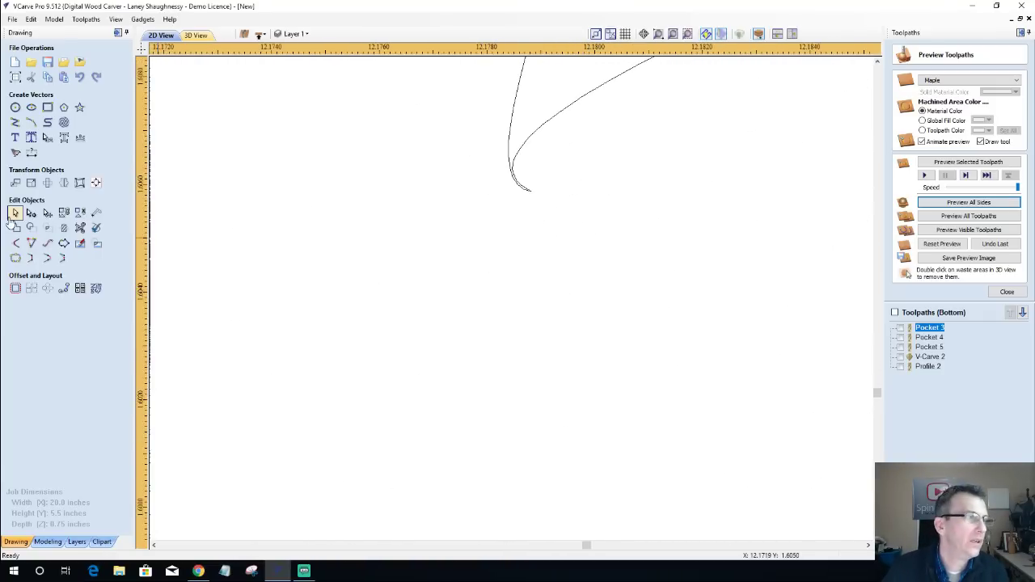
Delete the extra node at the L's inner loop tip, then zoom back out.
left_click(527, 191)
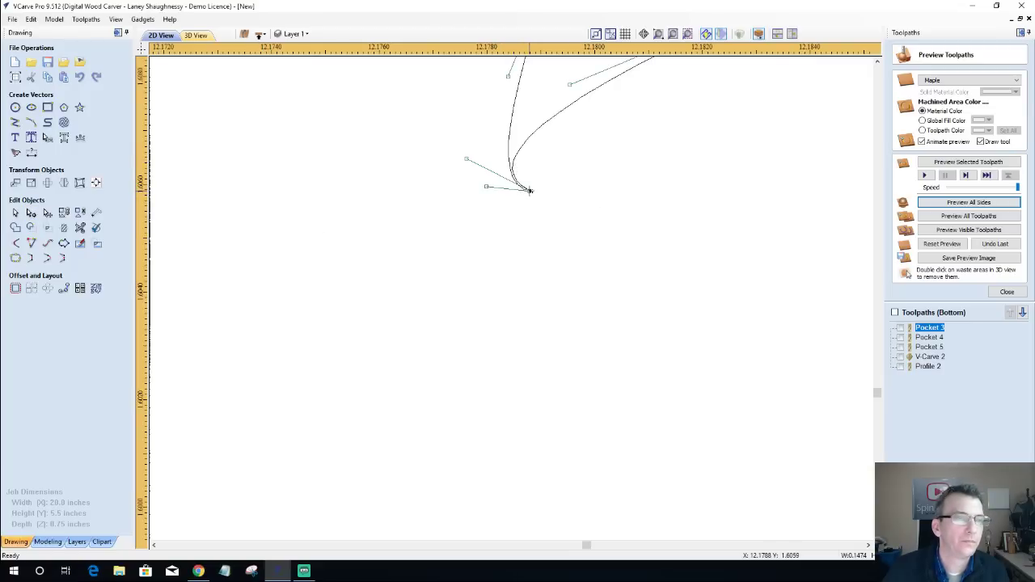
scroll(516, 218, "down", 5)
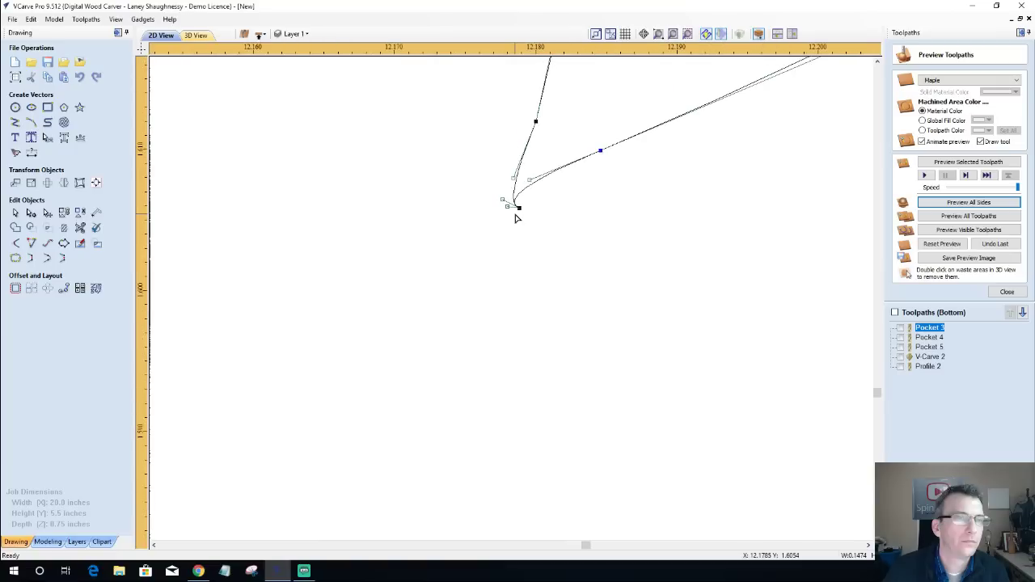
right_click(518, 208)
left_click(562, 215)
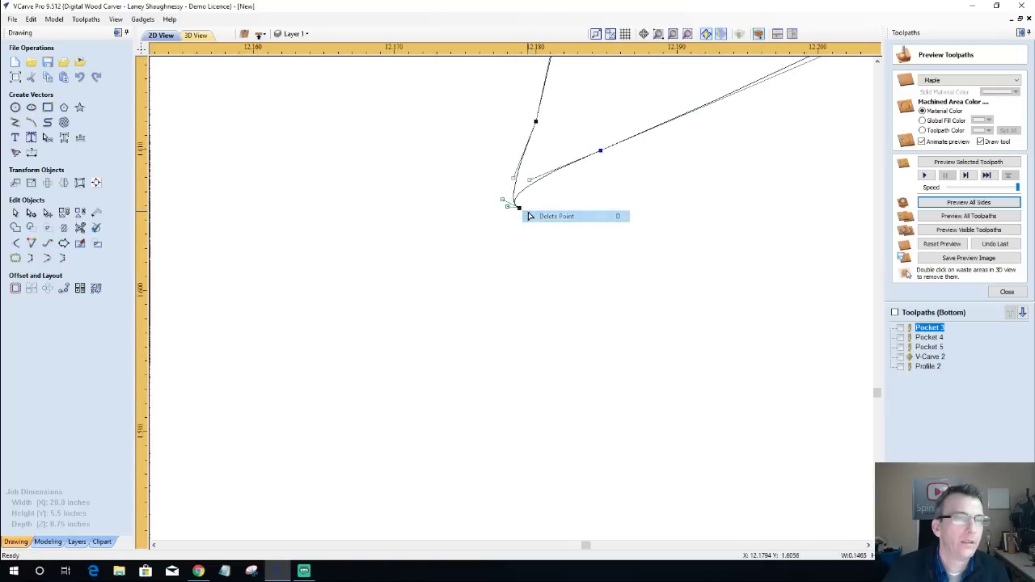
scroll(525, 277, "down", 10)
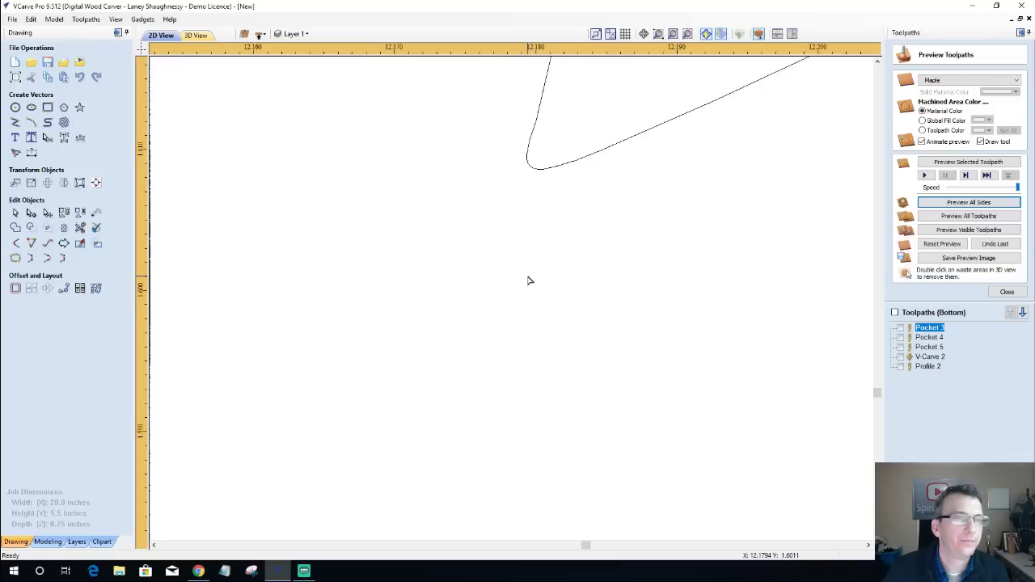
scroll(529, 287, "down", 15)
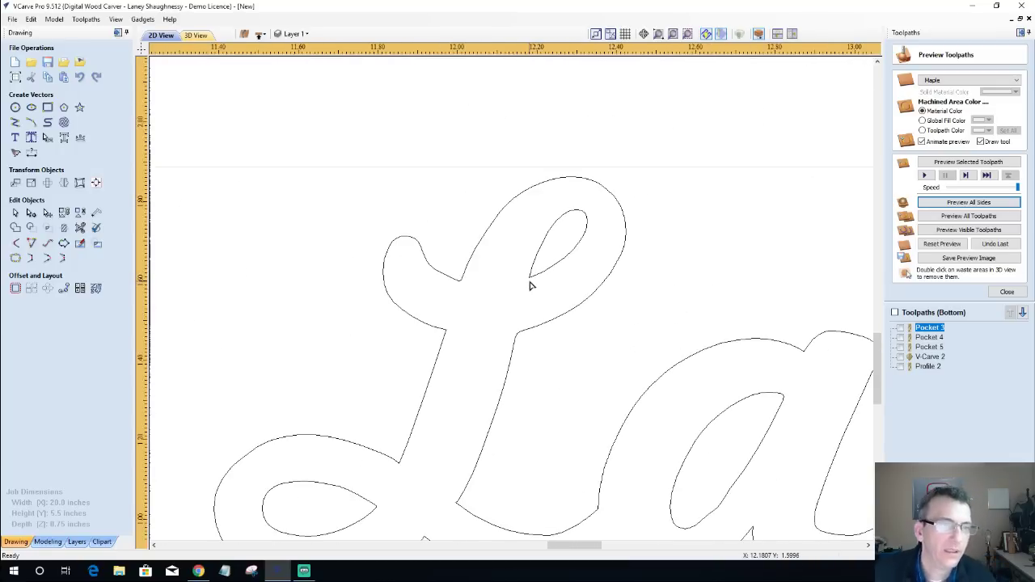
scroll(509, 291, "down", 2)
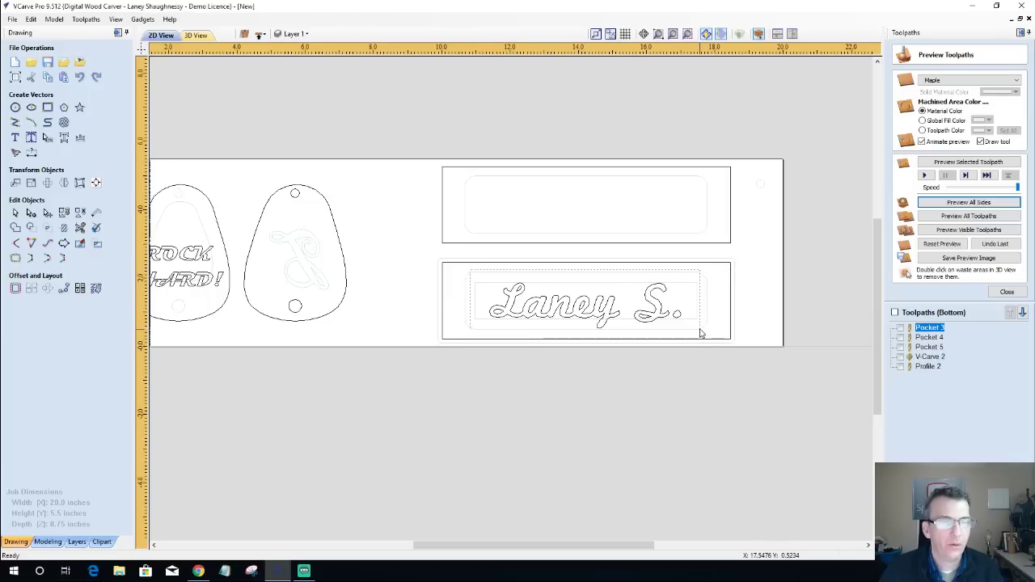
Move the script name lettering up and centre it in the upper plaque panel.
left_click(666, 314)
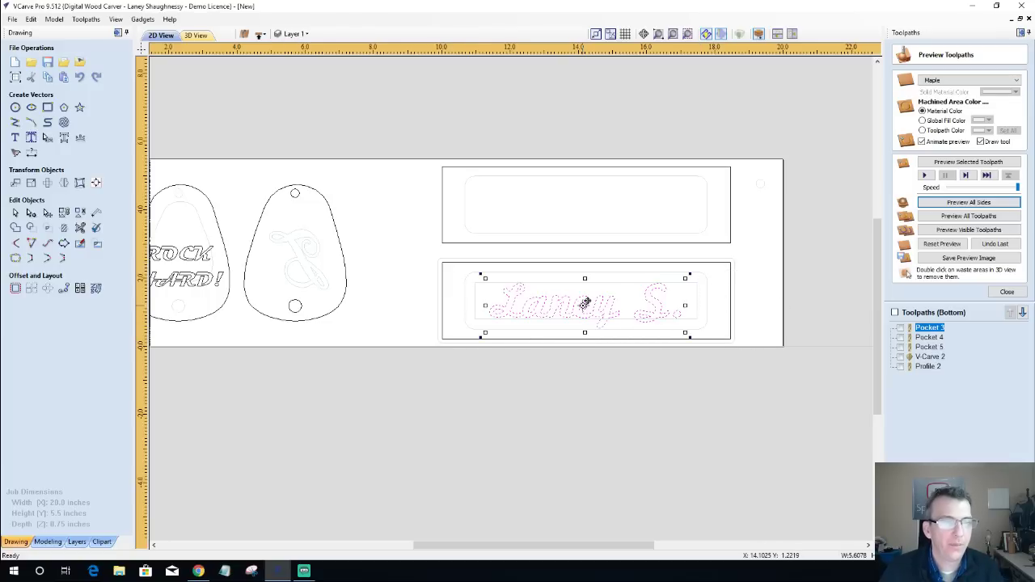
left_click_drag(585, 299, 586, 204)
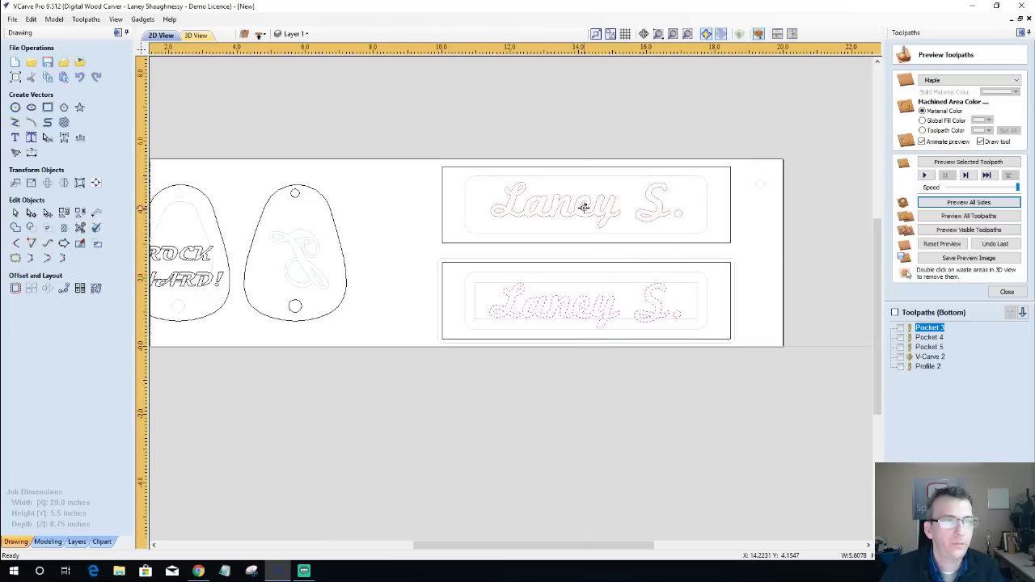
left_click(584, 207)
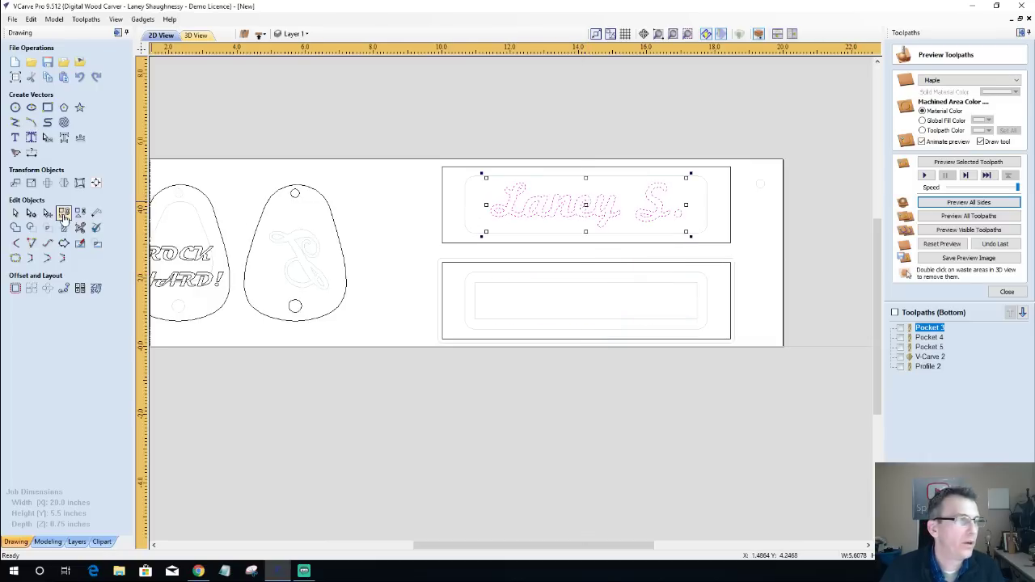
left_click(64, 213)
left_click(535, 232)
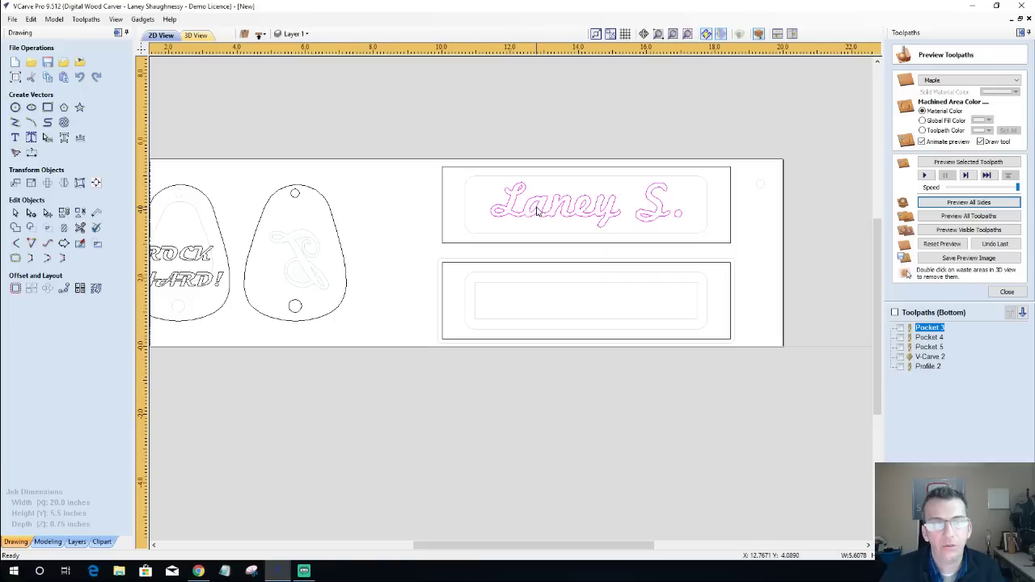
Calculate a V-carve toolpath for the lettering with a 60° V-bit and 0.125 in flat depth.
left_click(1006, 291)
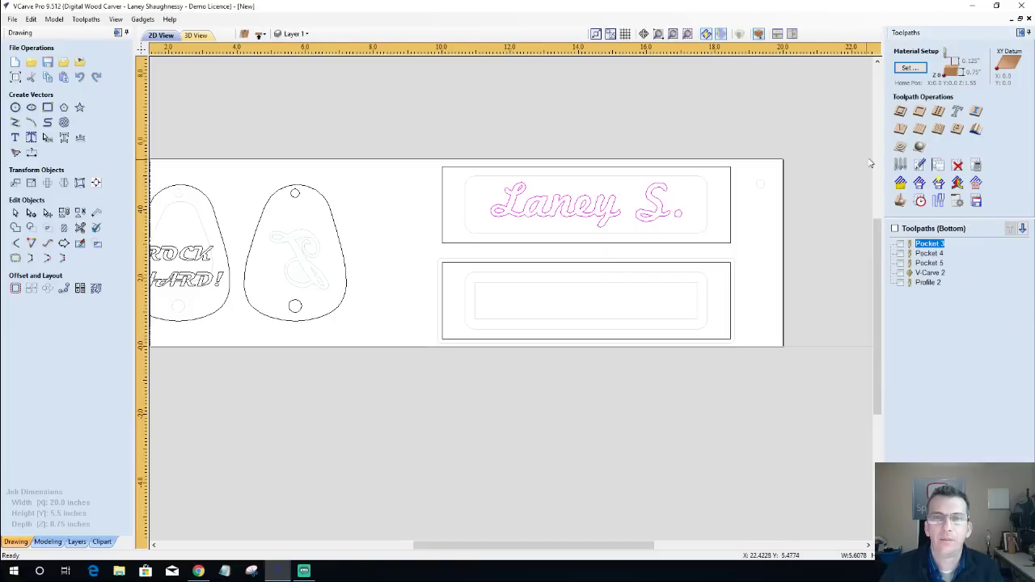
left_click(900, 130)
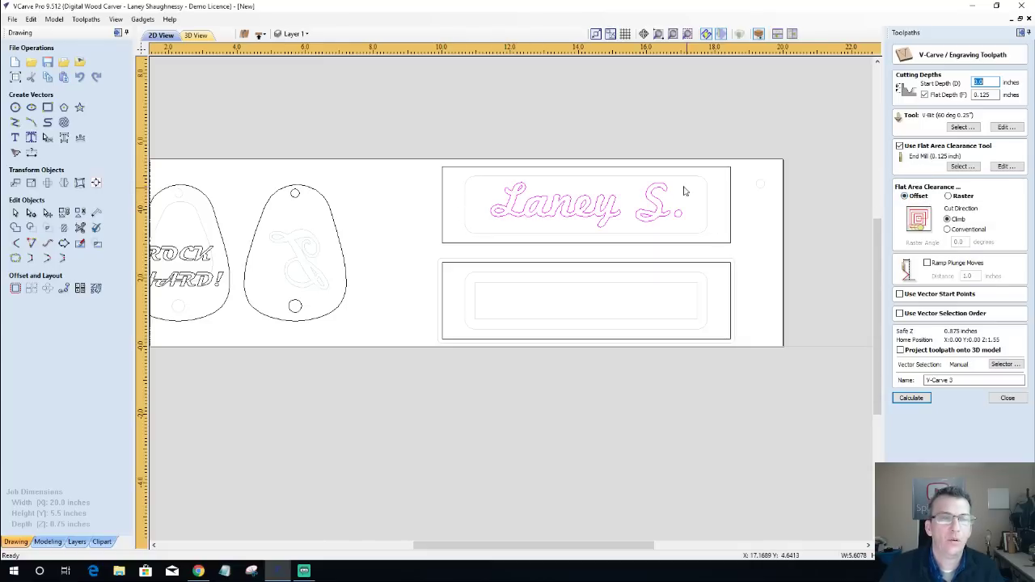
scroll(641, 213, "up", 4)
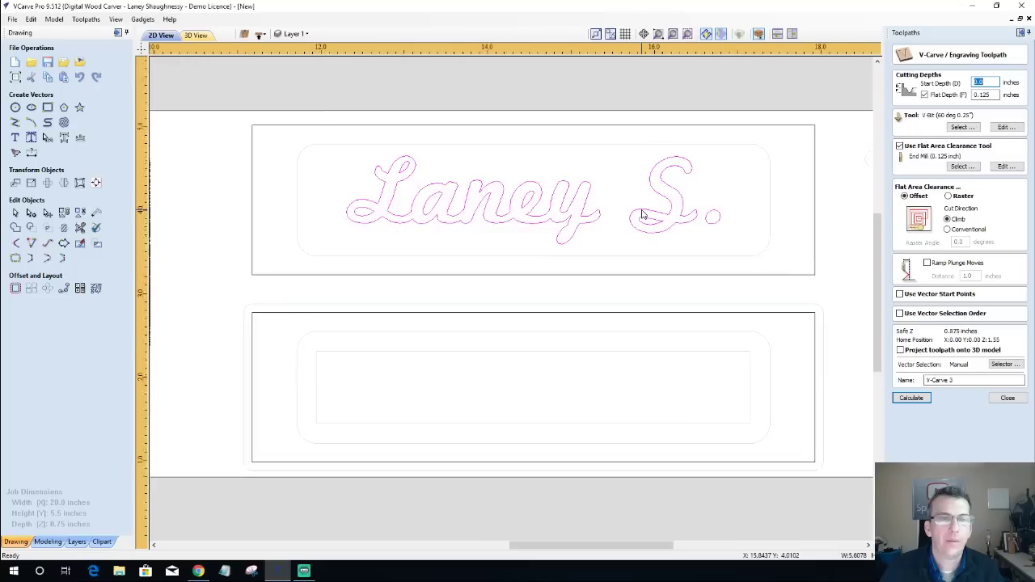
scroll(641, 213, "down", 2)
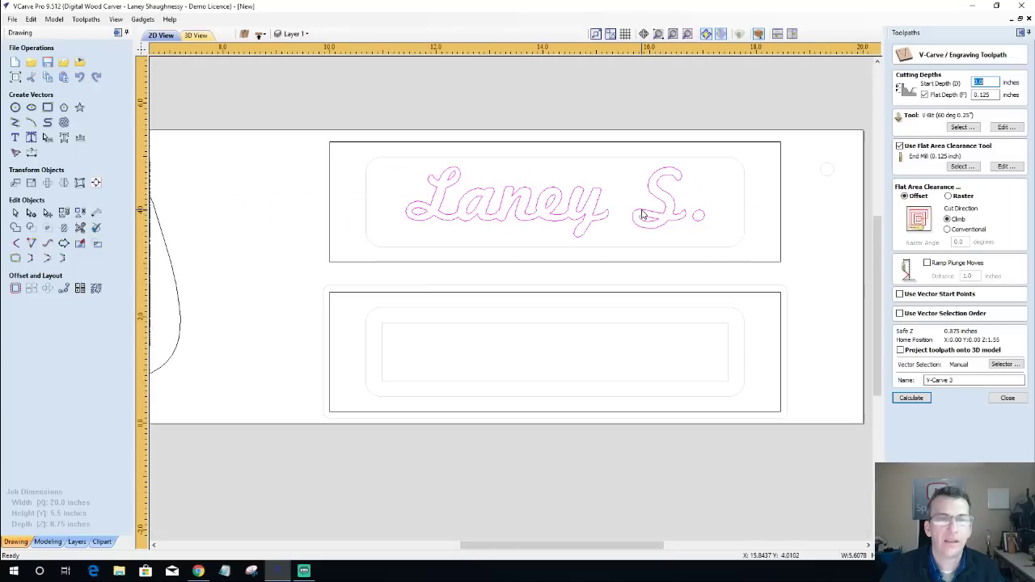
left_click(909, 398)
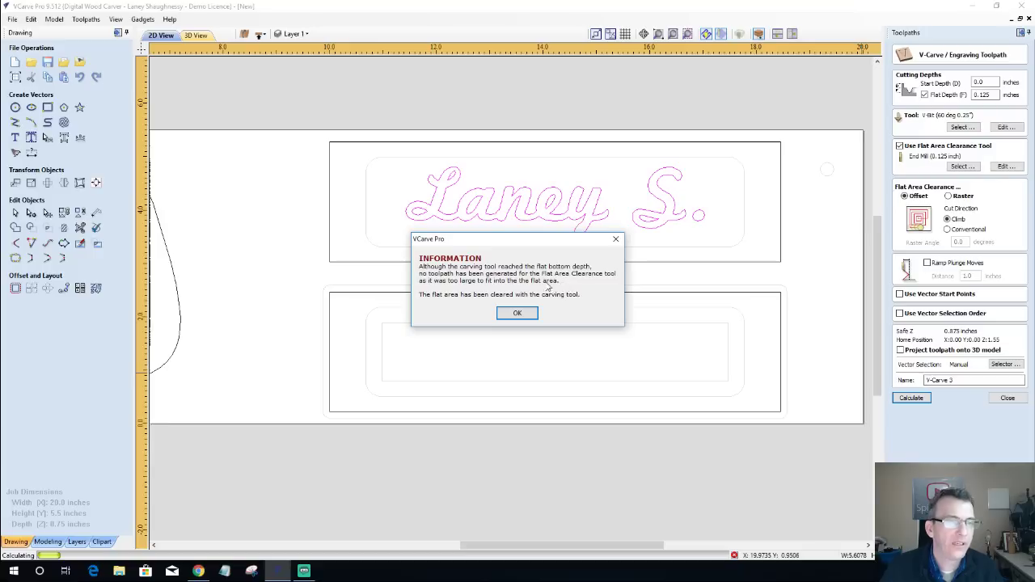
left_click(521, 313)
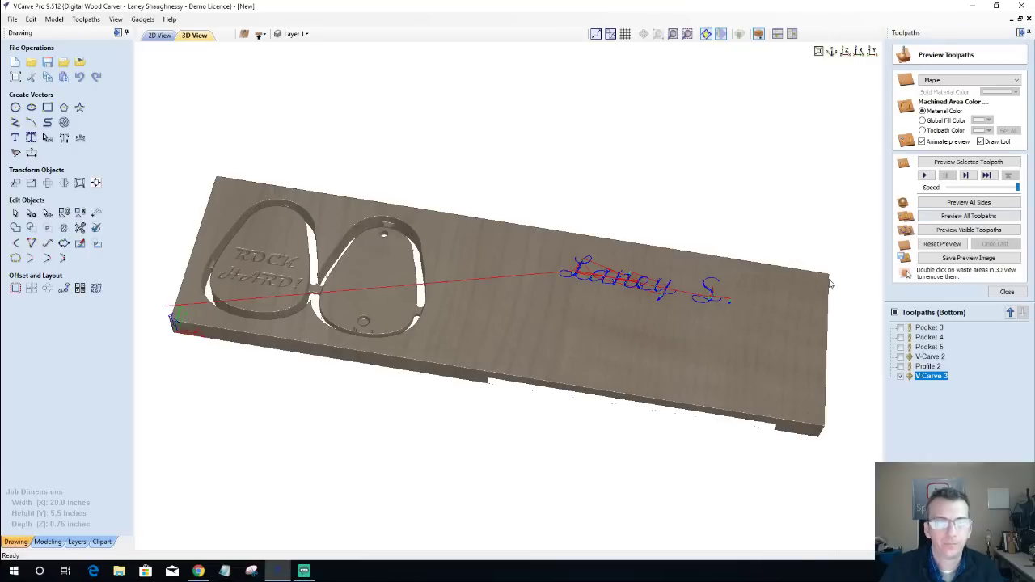
Simulate V-Carve 3 in 3D, then reopen its settings to switch off flat depth.
left_click(942, 165)
left_click(942, 164)
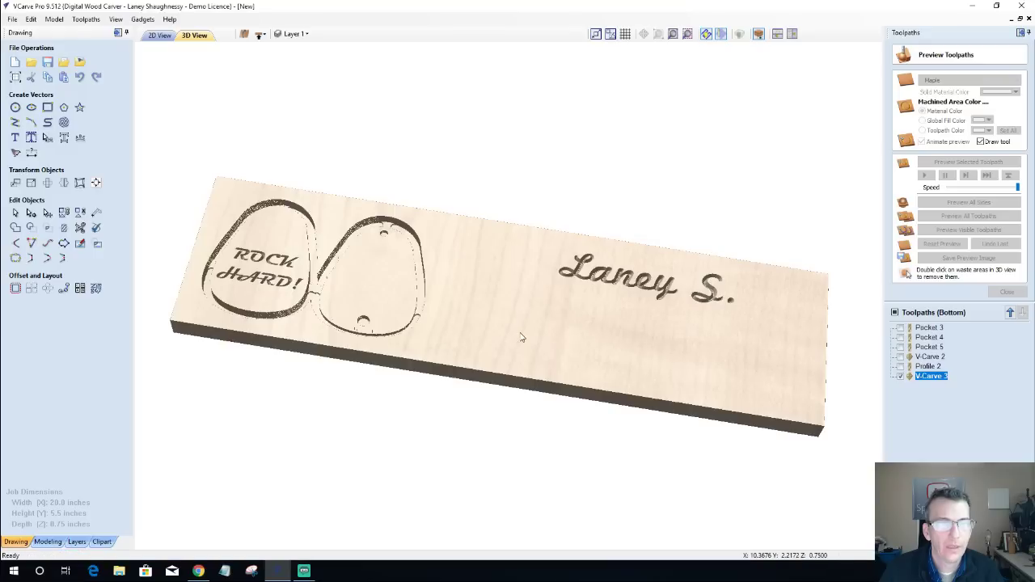
left_click_drag(522, 333, 605, 278)
scroll(605, 267, "up", 5)
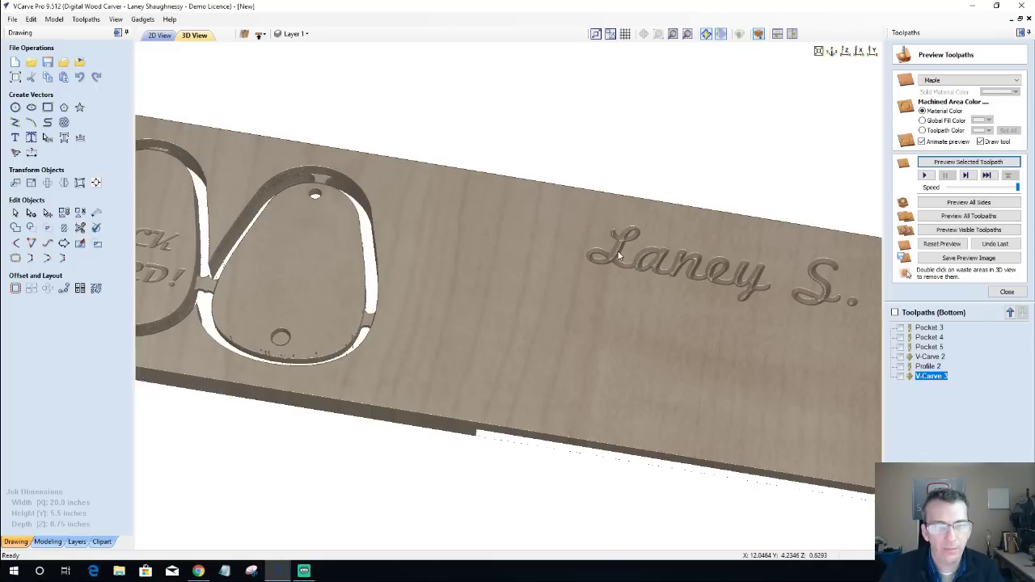
double_click(931, 377)
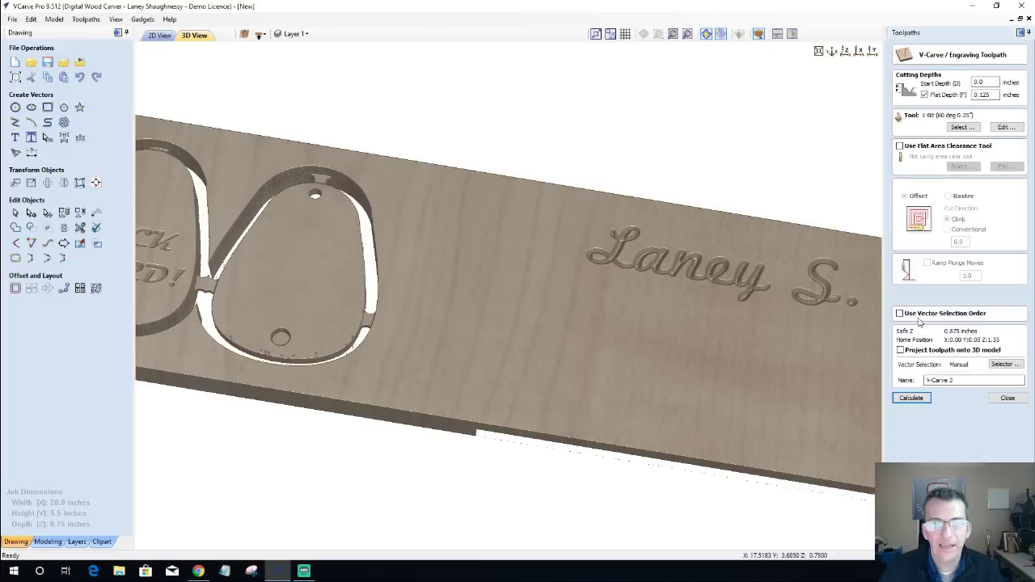
Recalculate V-Carve 3 and re-simulate the fully carved script name, then go back to the 2D drawing.
left_click(916, 397)
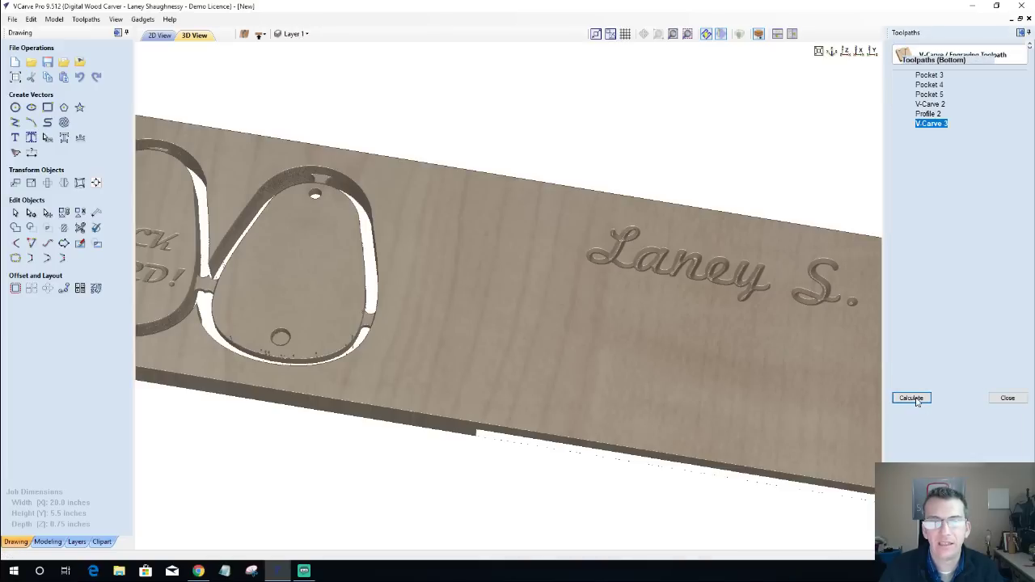
left_click(947, 165)
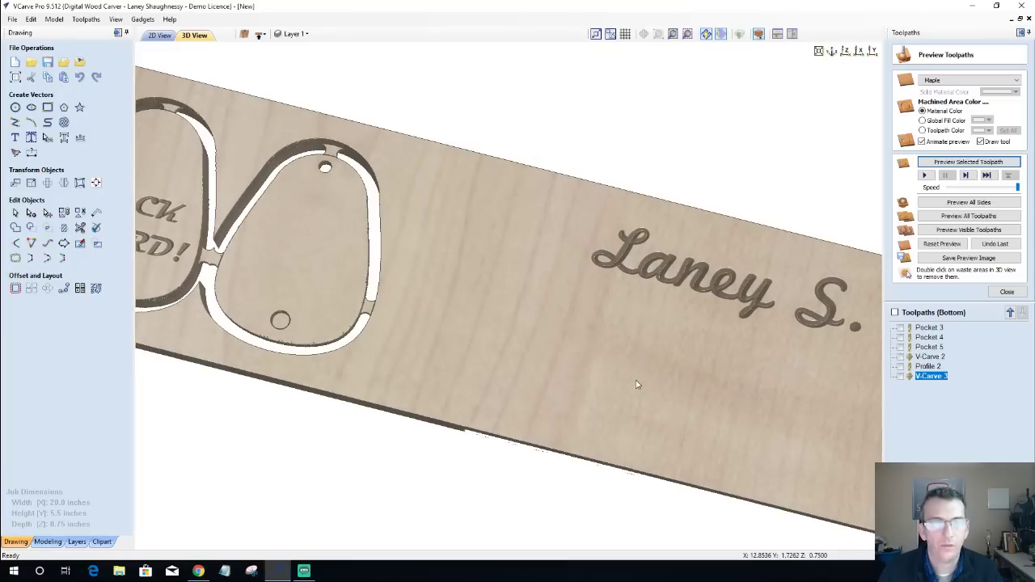
left_click(160, 37)
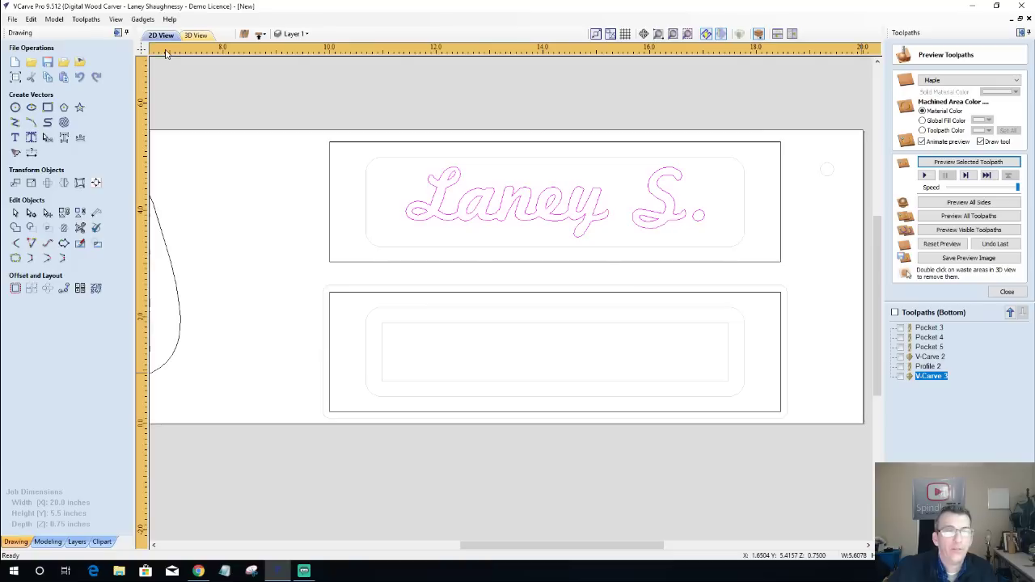
Place a new text object in the lower panel reading 'Enjoy Retirement.'.
left_click(414, 213)
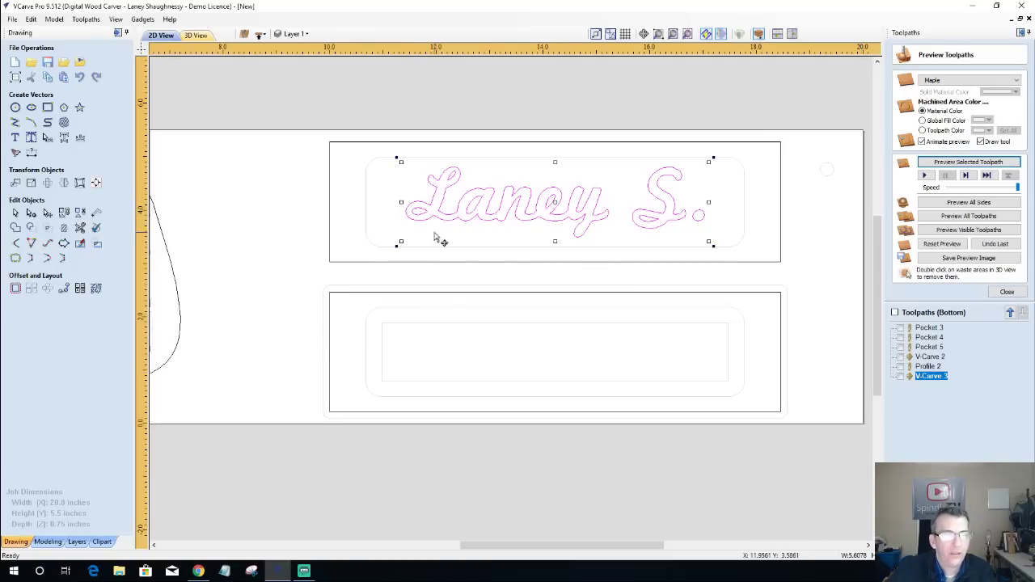
left_click(14, 137)
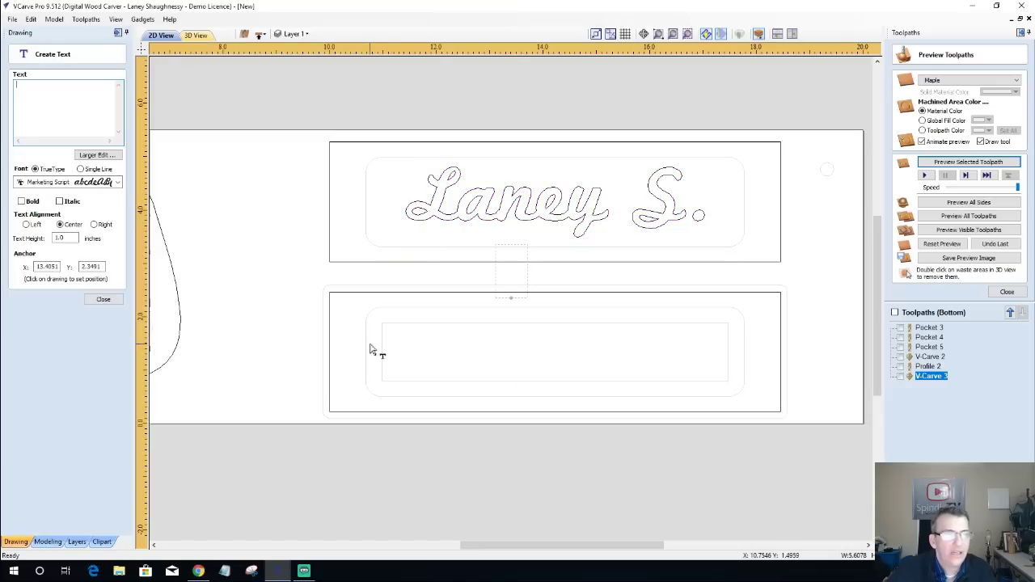
left_click(495, 278)
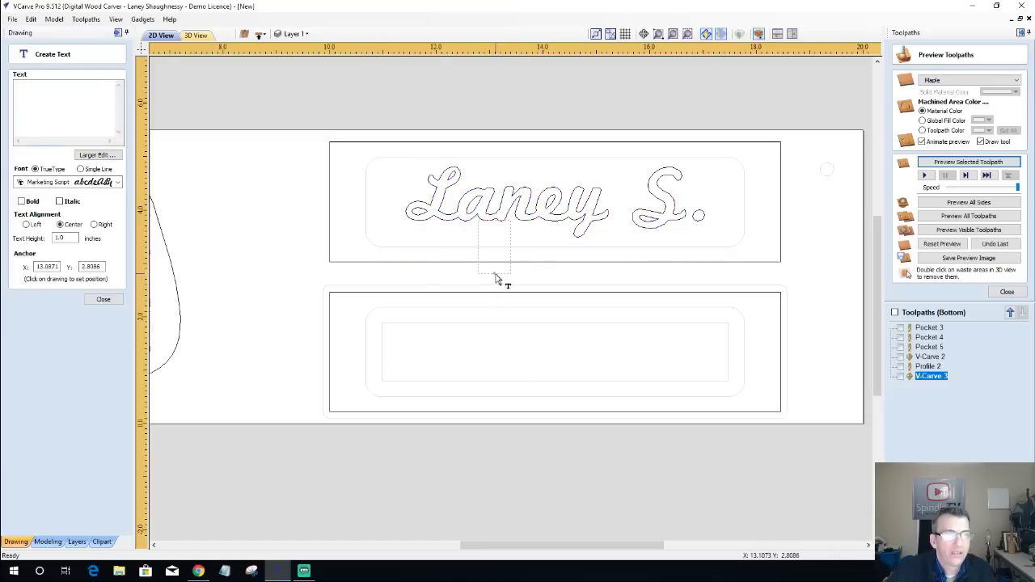
left_click(511, 256)
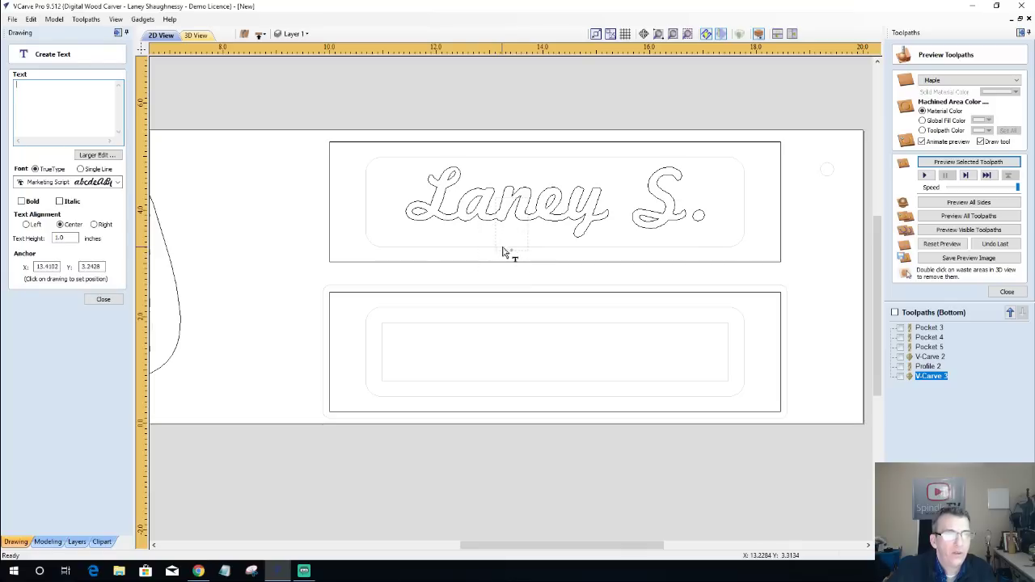
left_click(597, 363)
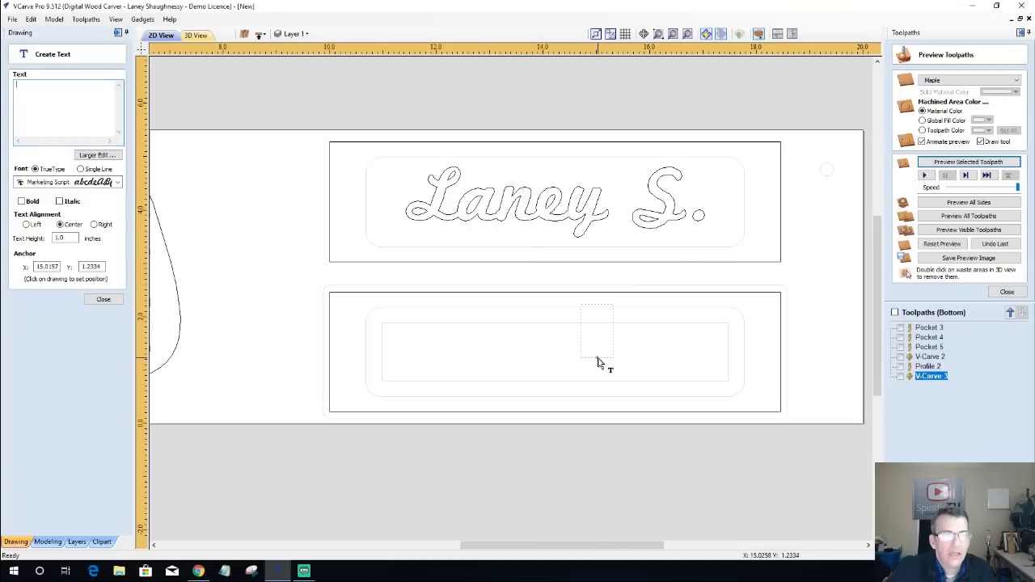
left_click(605, 373)
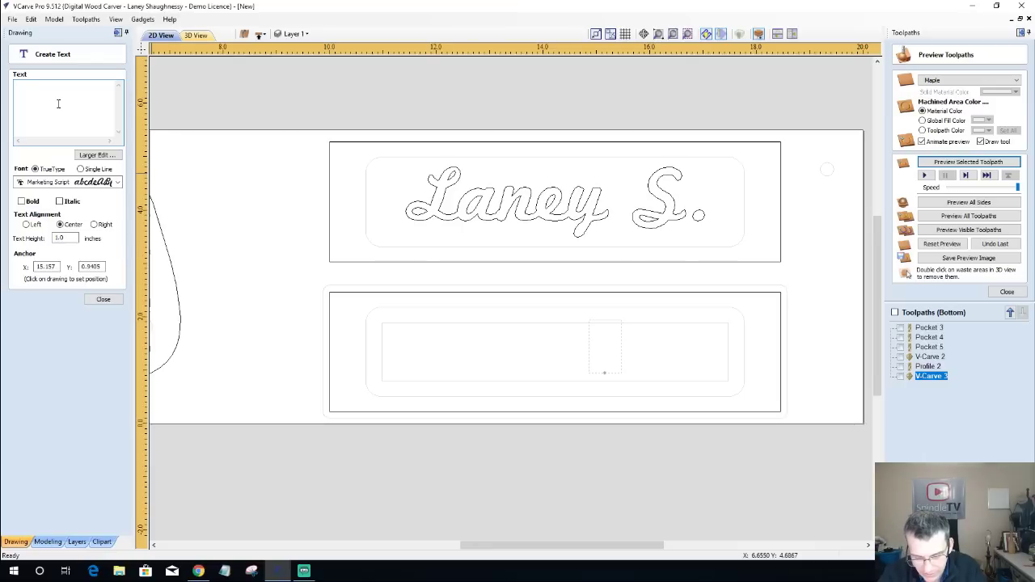
type("Congra")
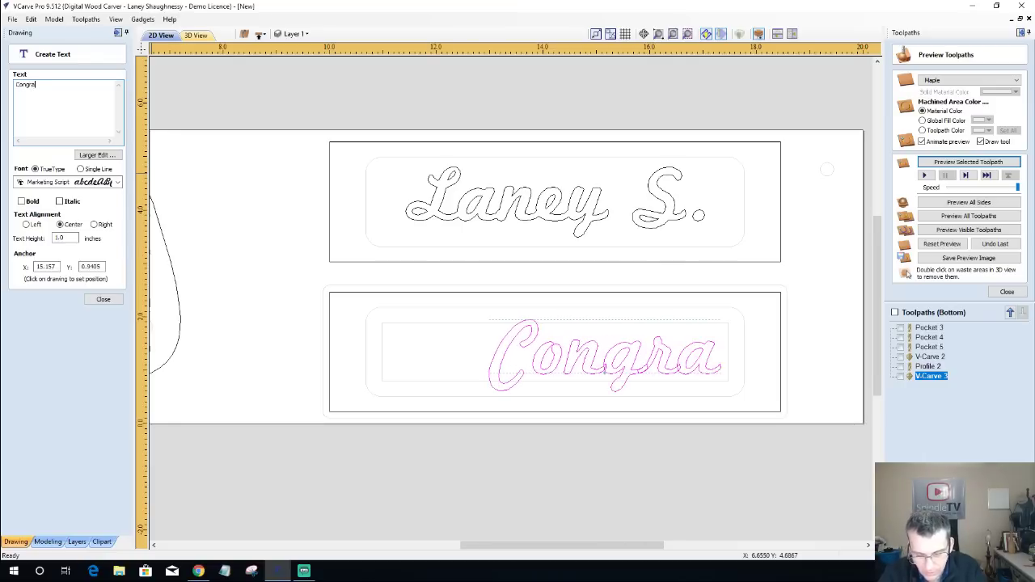
type("tulations ")
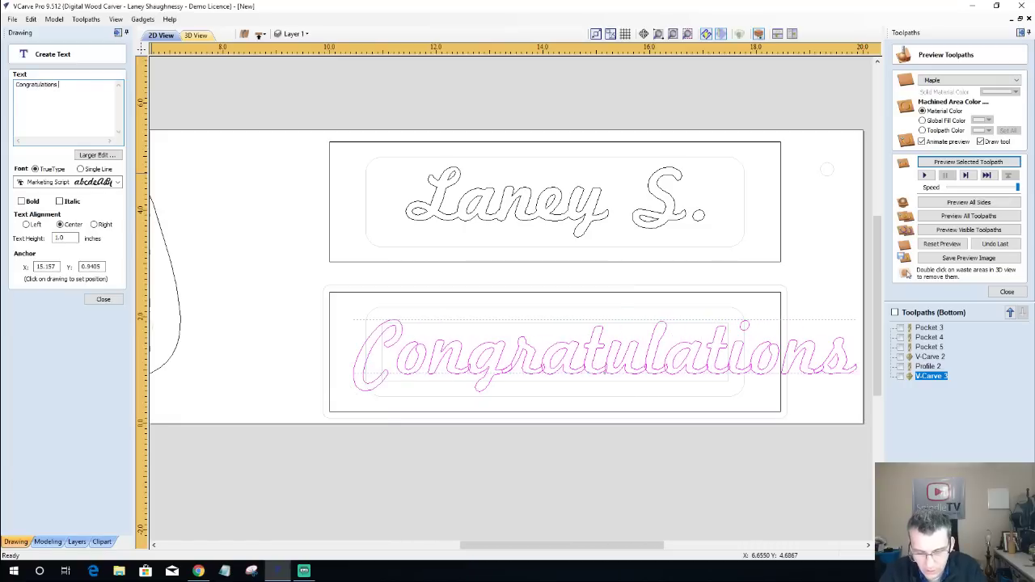
type("on a successful")
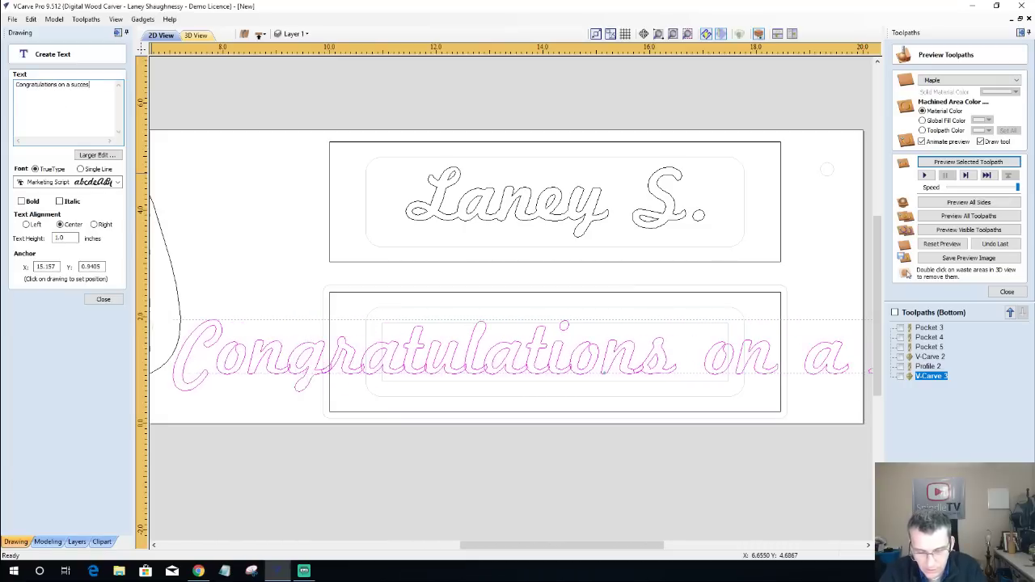
type("e")
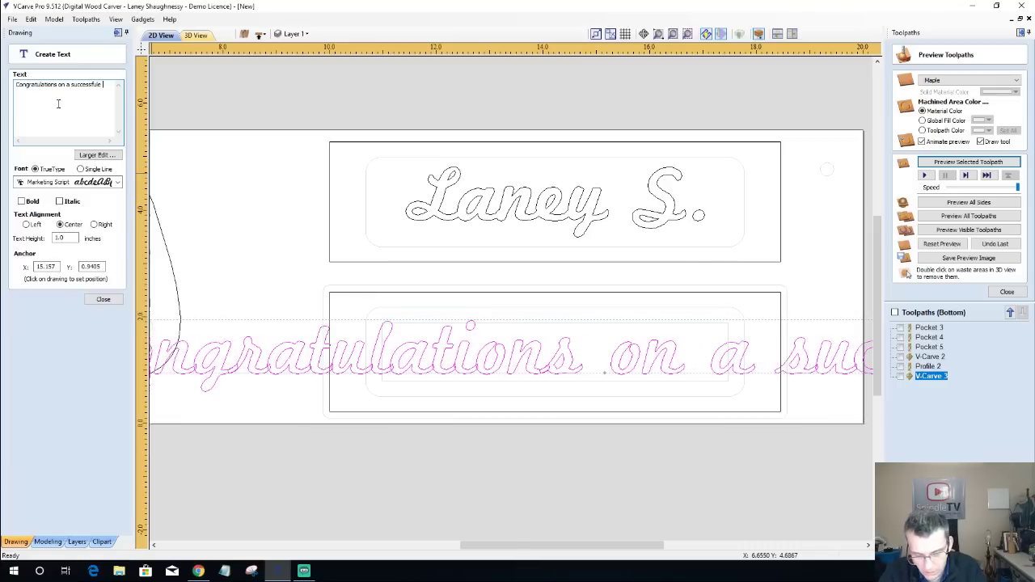
type(" Carr")
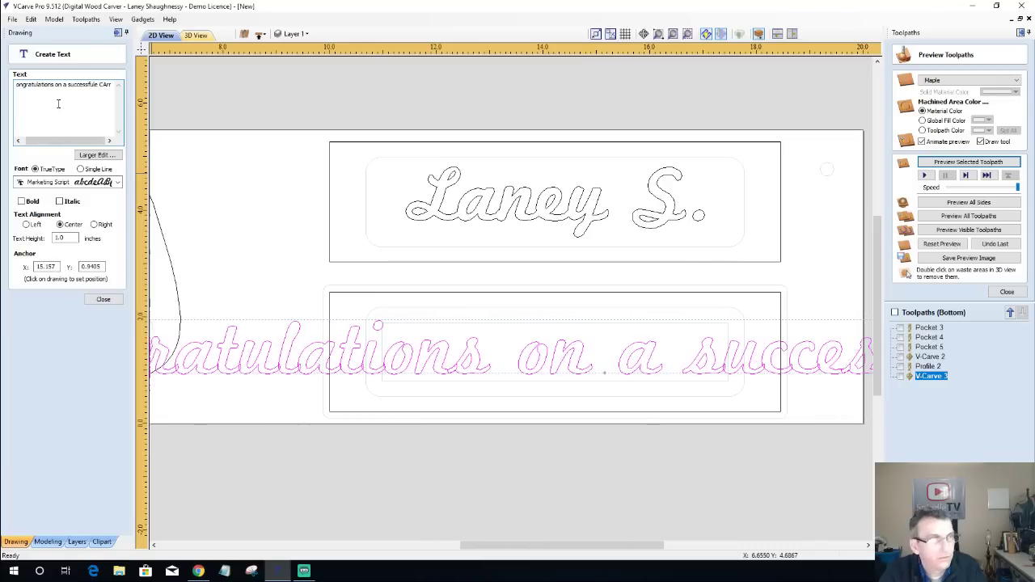
key("BackSpace")
key("BackSpace")
key("BackSpace")
key("BackSpace")
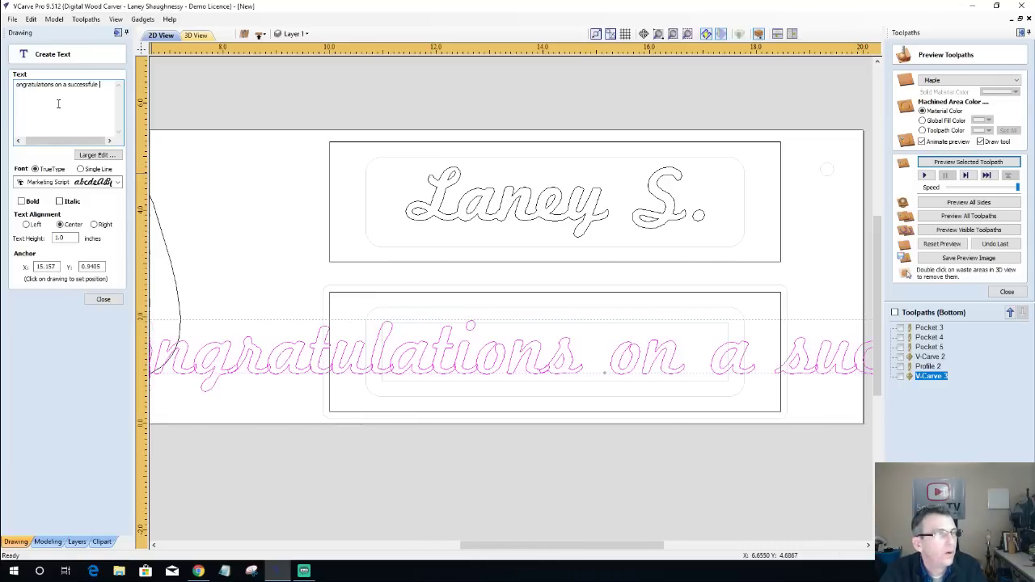
key("BackSpace")
key("BackSpace")
key("BackSpace")
key("BackSpace")
key("BackSpace")
key("BackSpace")
key("BackSpace")
key("BackSpace")
key("BackSpace")
key("BackSpace")
key("BackSpace")
key("BackSpace")
key("BackSpace")
key("BackSpace")
key("BackSpace")
key("BackSpace")
key("BackSpace")
key("BackSpace")
key("BackSpace")
key("BackSpace")
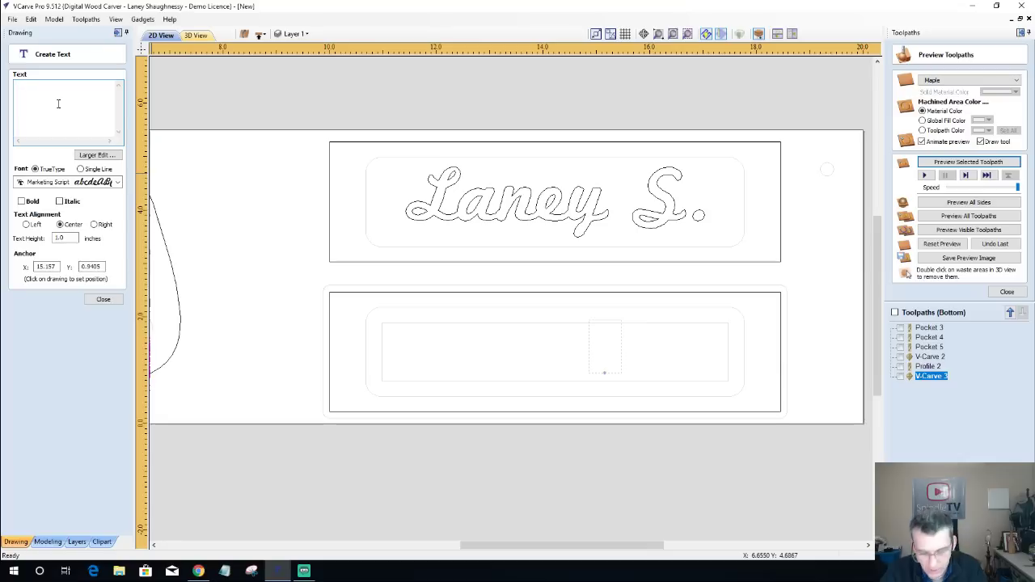
type("Enjoy Re")
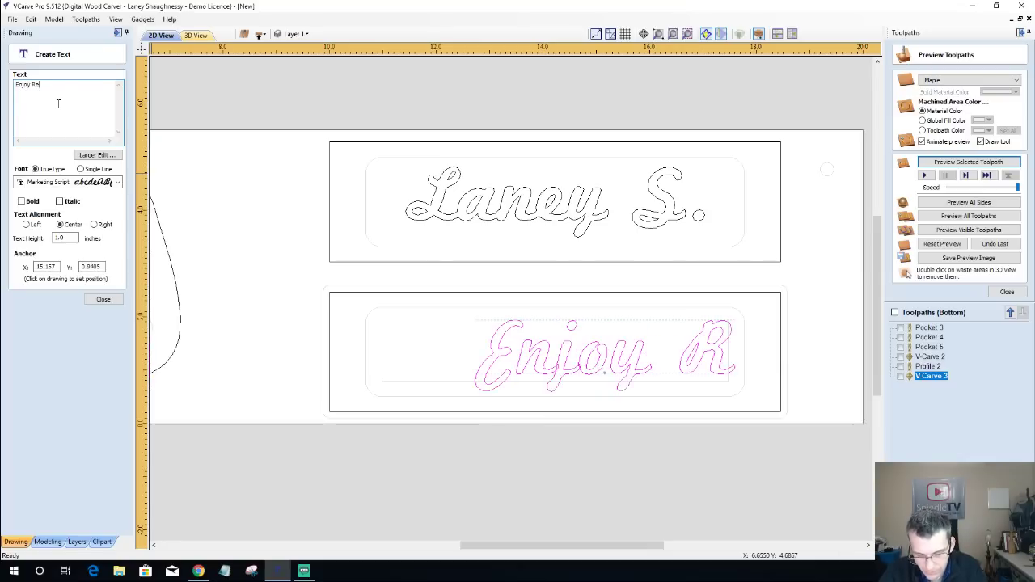
type("tirem")
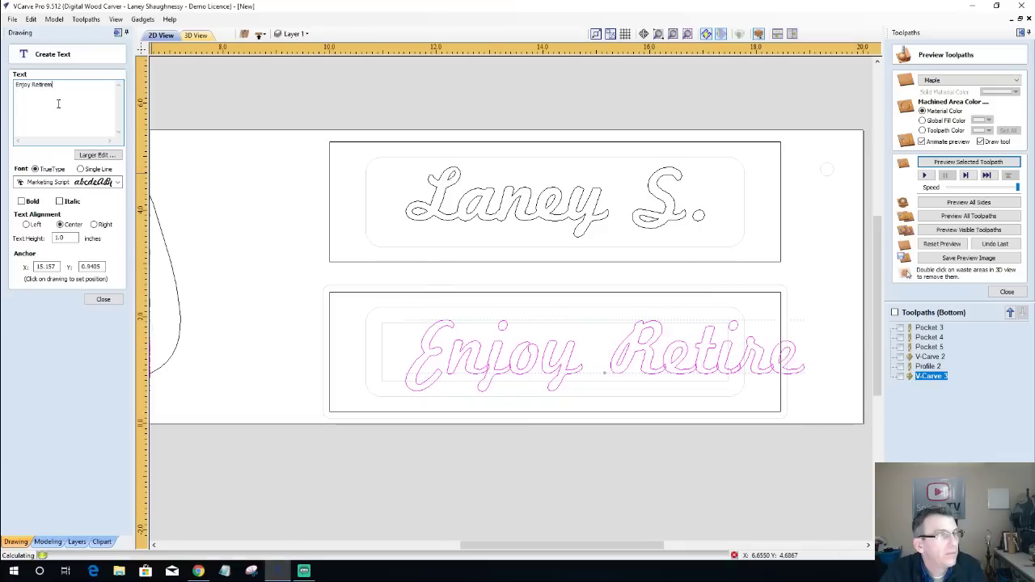
type("ent")
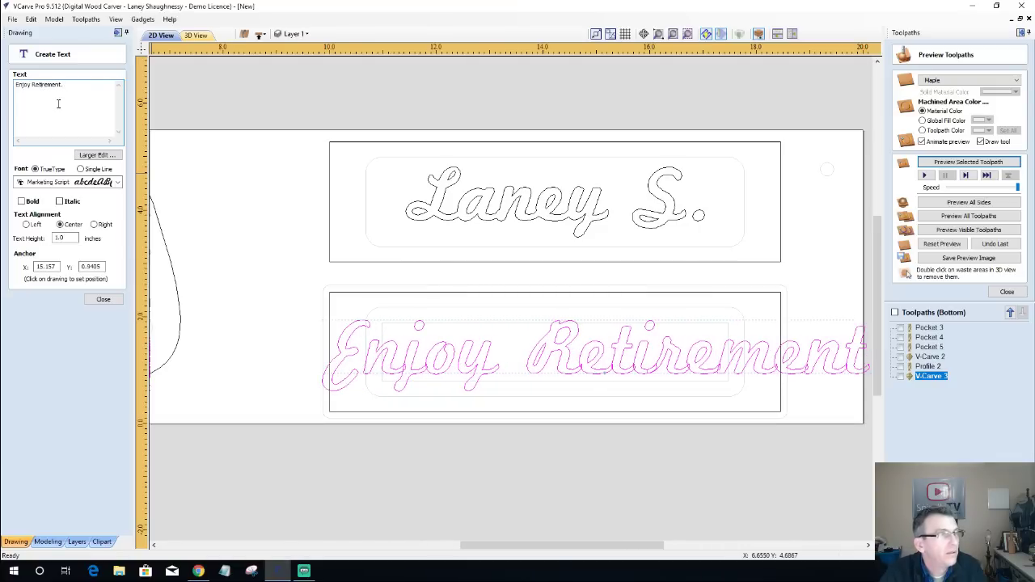
type(". You o")
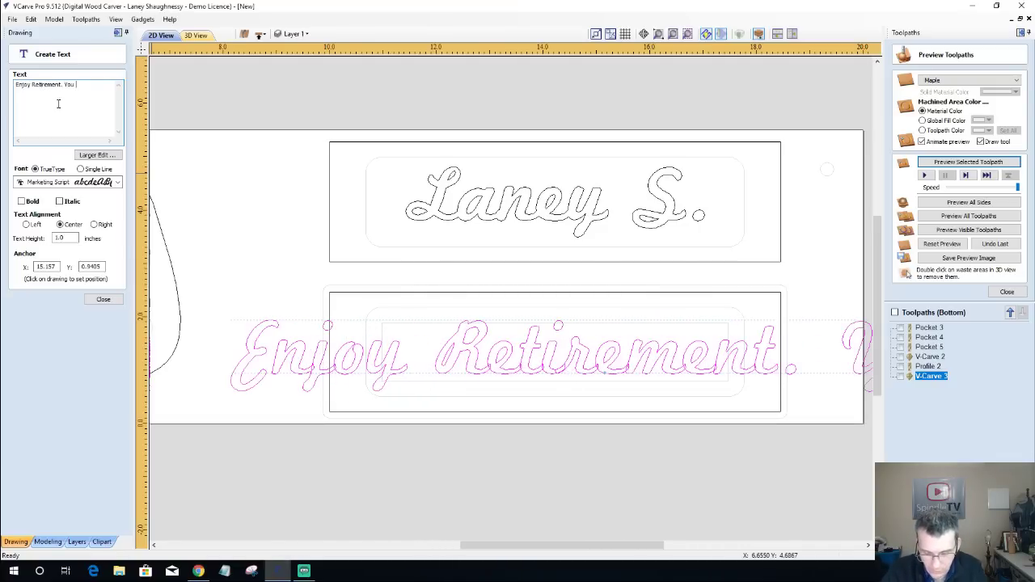
type("ld")
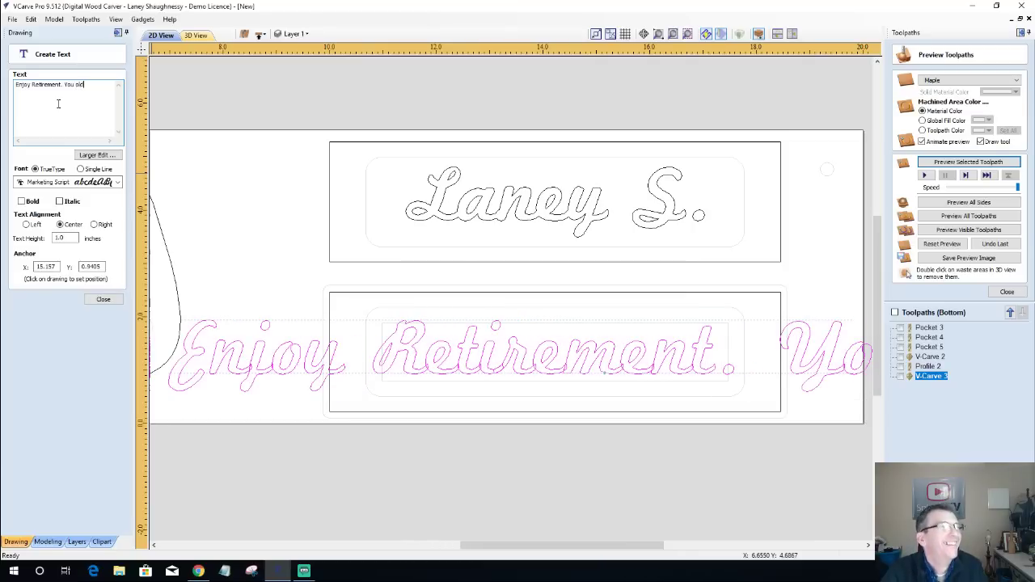
key("BackSpace")
key("BackSpace")
key("BackSpace")
key("BackSpace")
key("BackSpace")
key("BackSpace")
key("BackSpace")
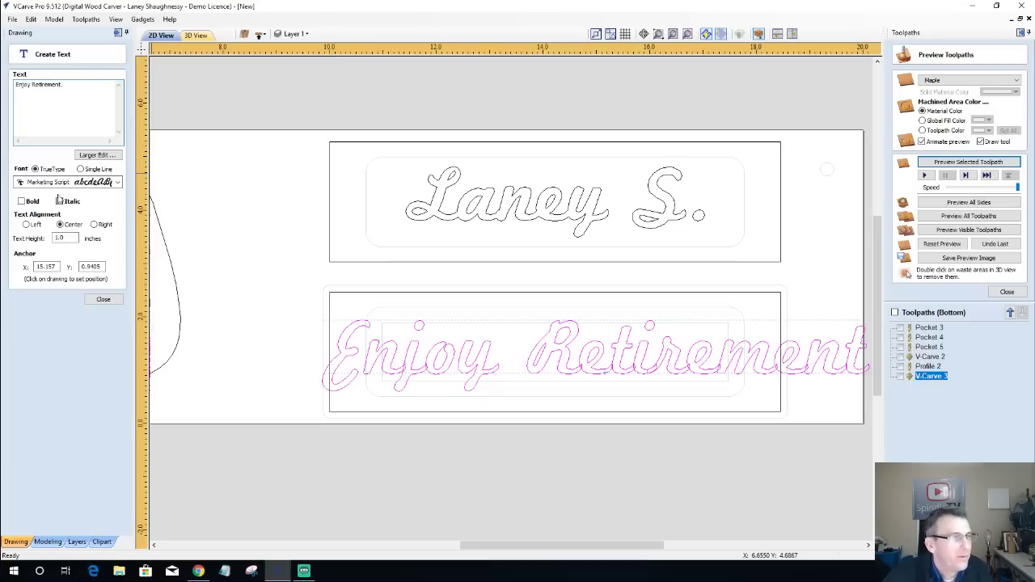
Set the text height to 0.5 and the font to Marketing Script Shadow, then close.
double_click(73, 237)
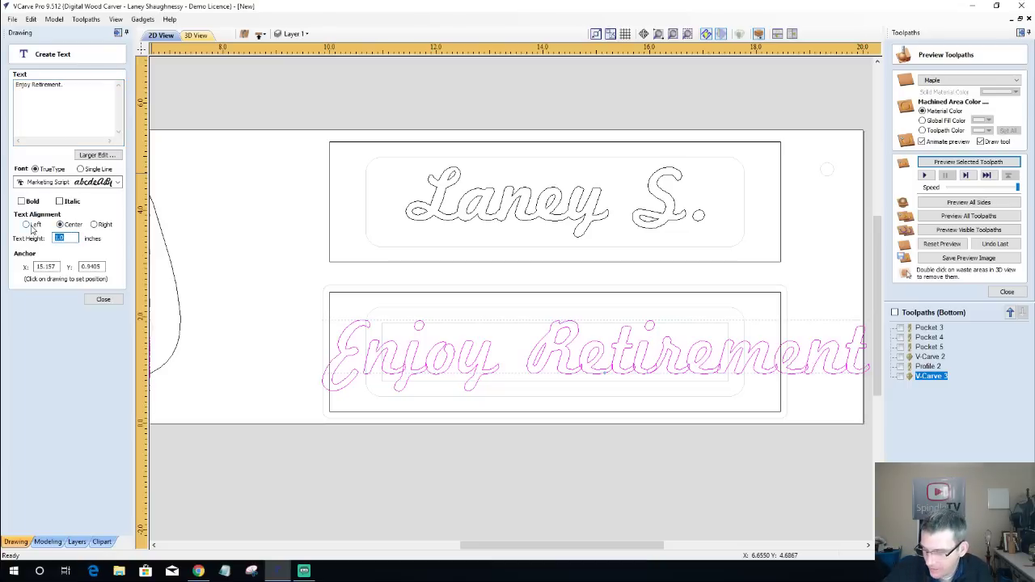
type(".5")
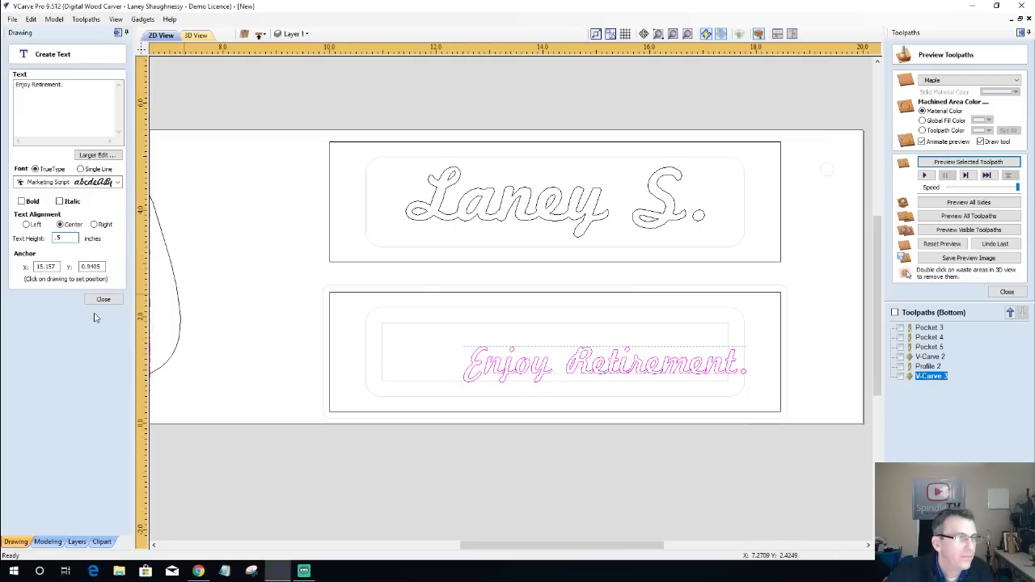
left_click(103, 184)
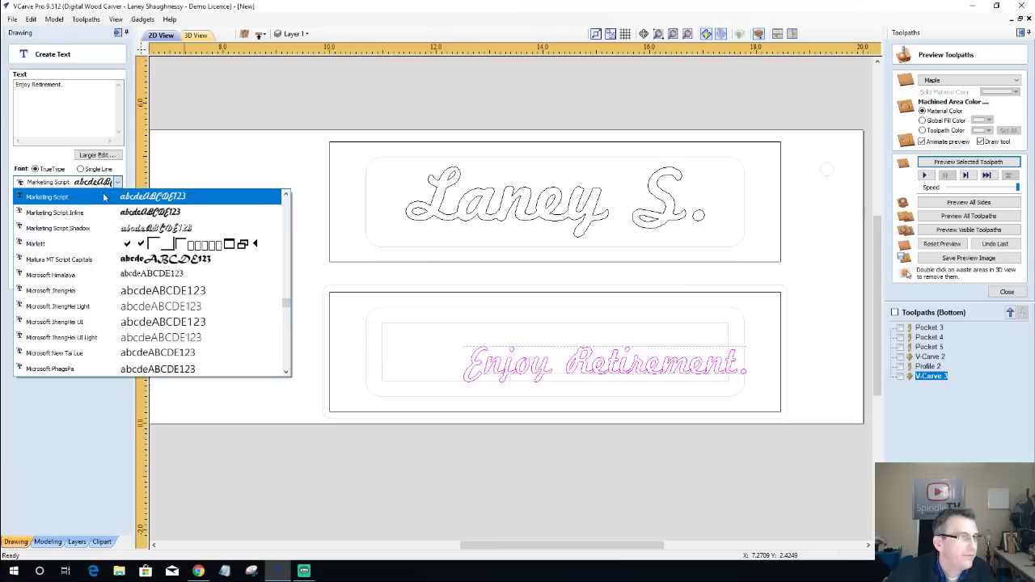
left_click(71, 232)
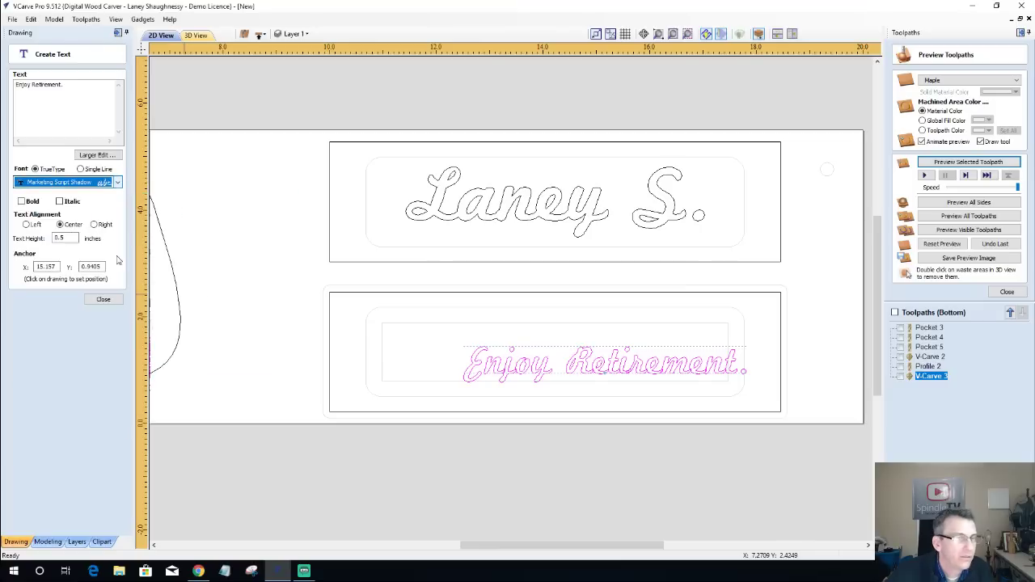
left_click(102, 299)
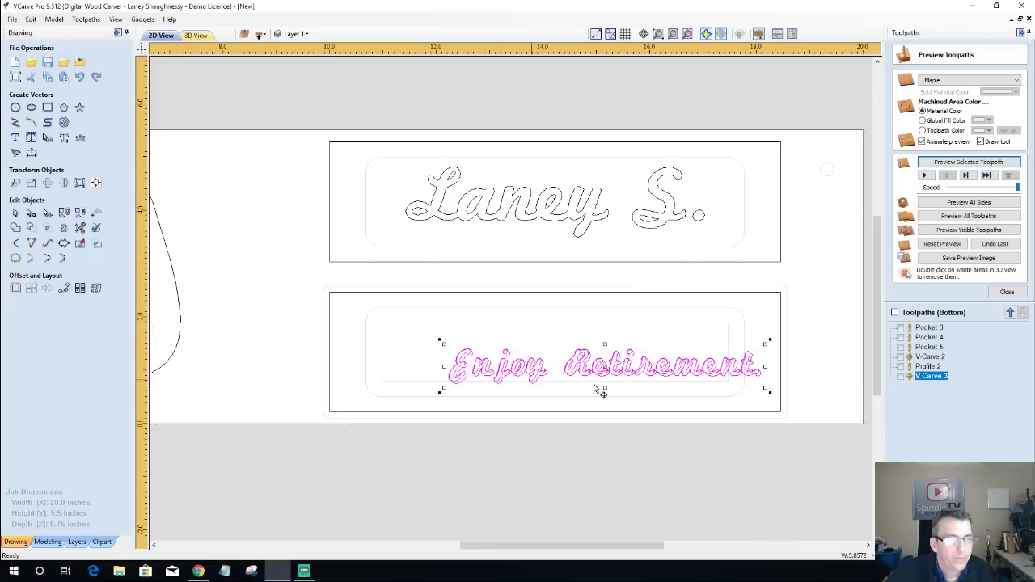
left_click_drag(608, 370, 550, 354)
scroll(533, 356, "up", 5)
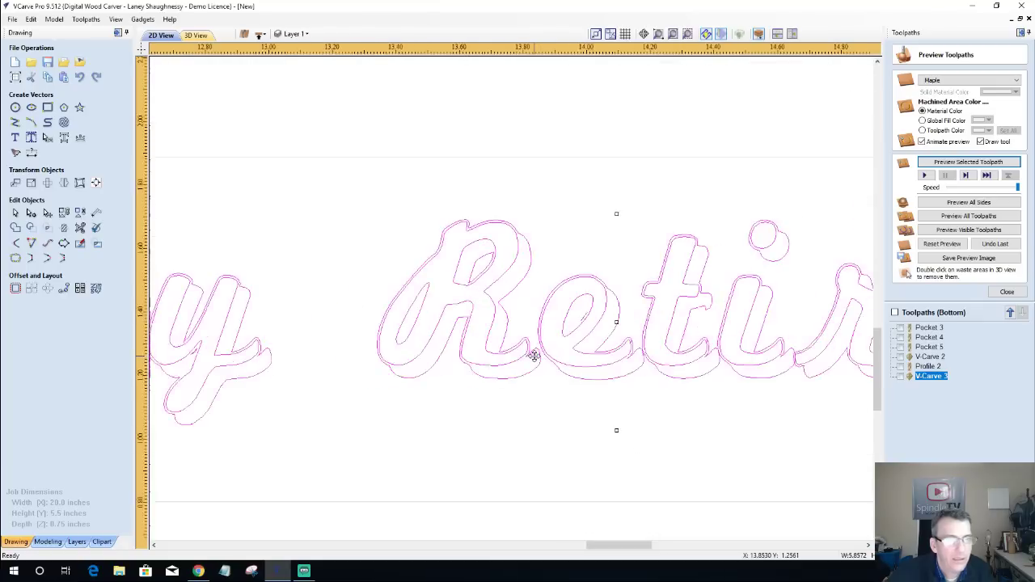
scroll(534, 356, "up", 1)
scroll(547, 363, "up", 1)
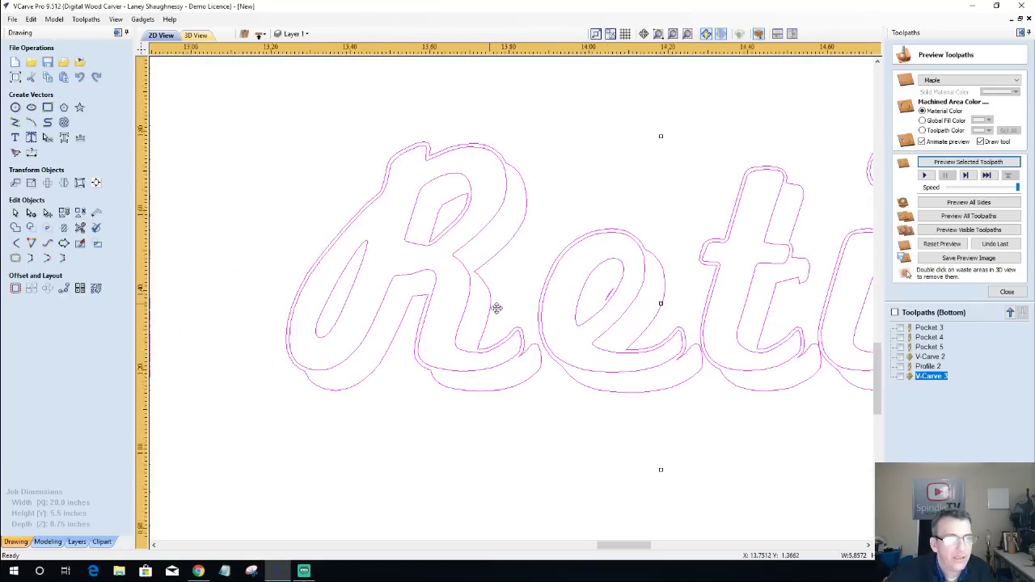
scroll(498, 310, "down", 7)
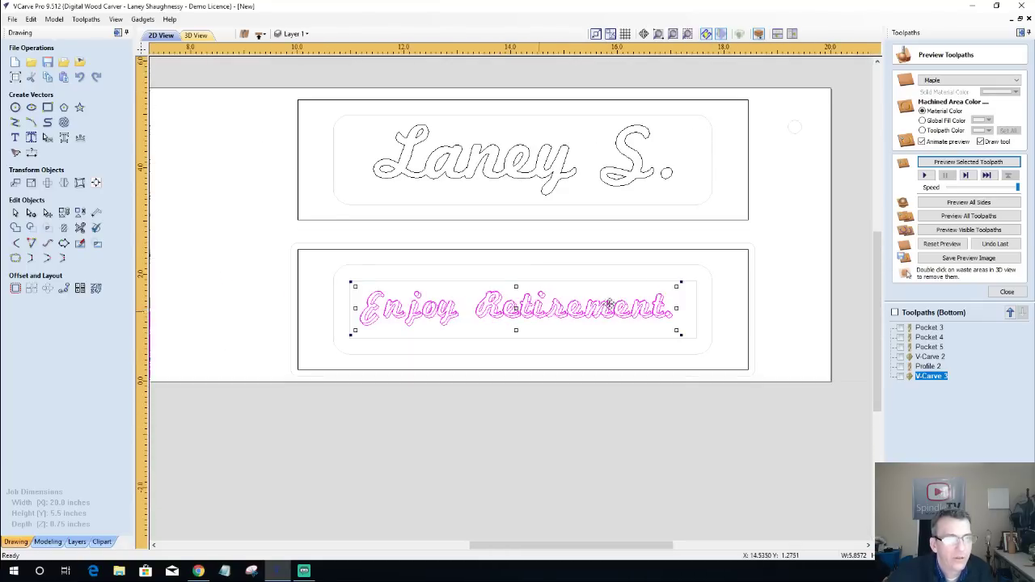
scroll(688, 321, "up", 4)
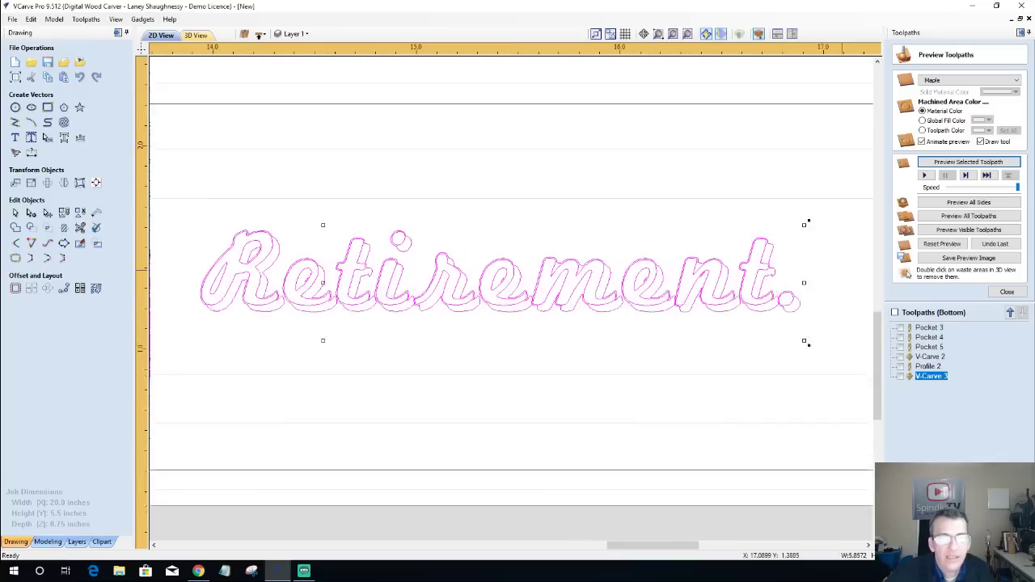
scroll(841, 250, "up", 4)
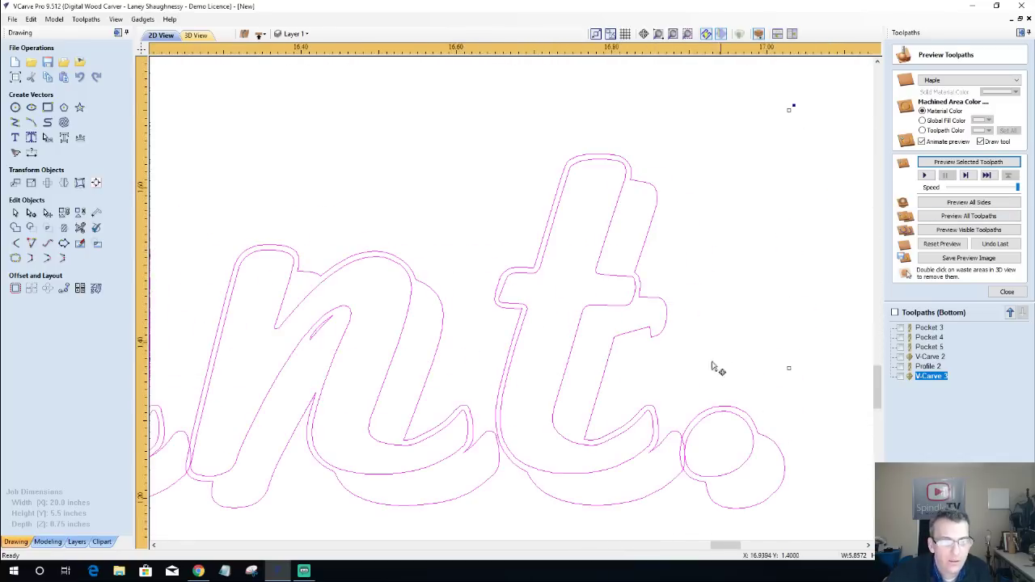
scroll(673, 511, "up", 2)
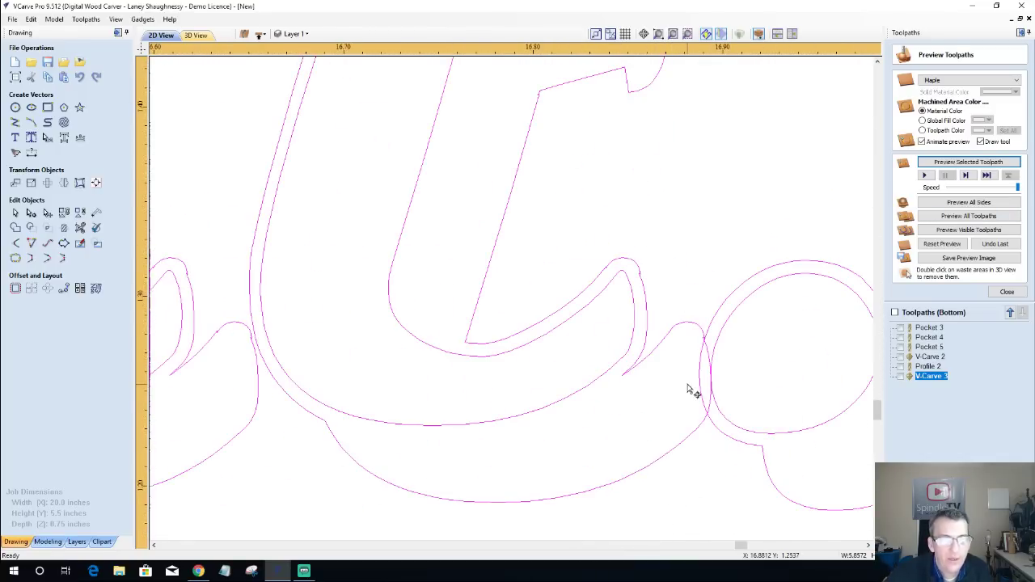
scroll(688, 389, "down", 4)
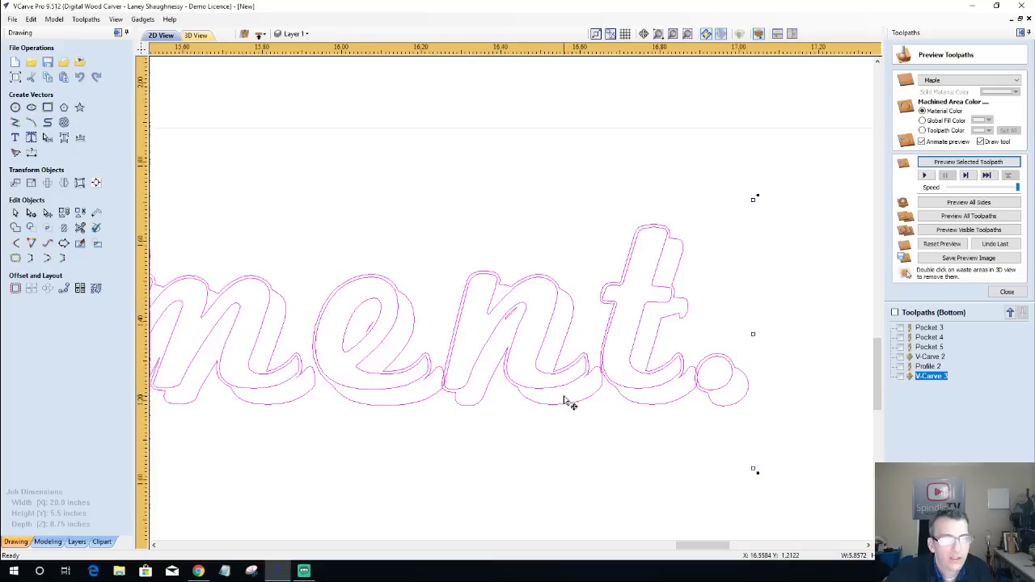
scroll(453, 380, "down", 3)
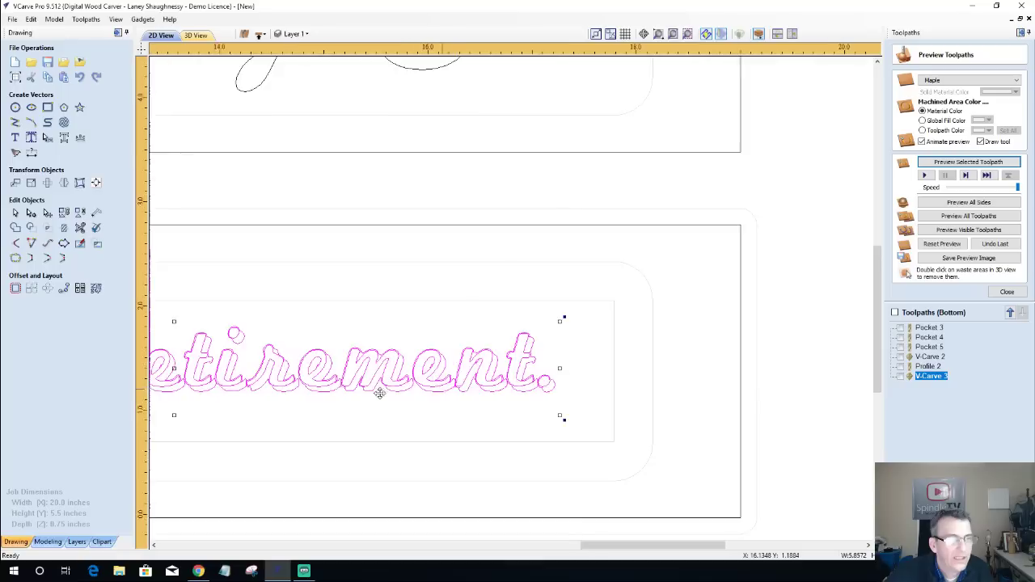
scroll(379, 393, "down", 1)
scroll(195, 396, "up", 3)
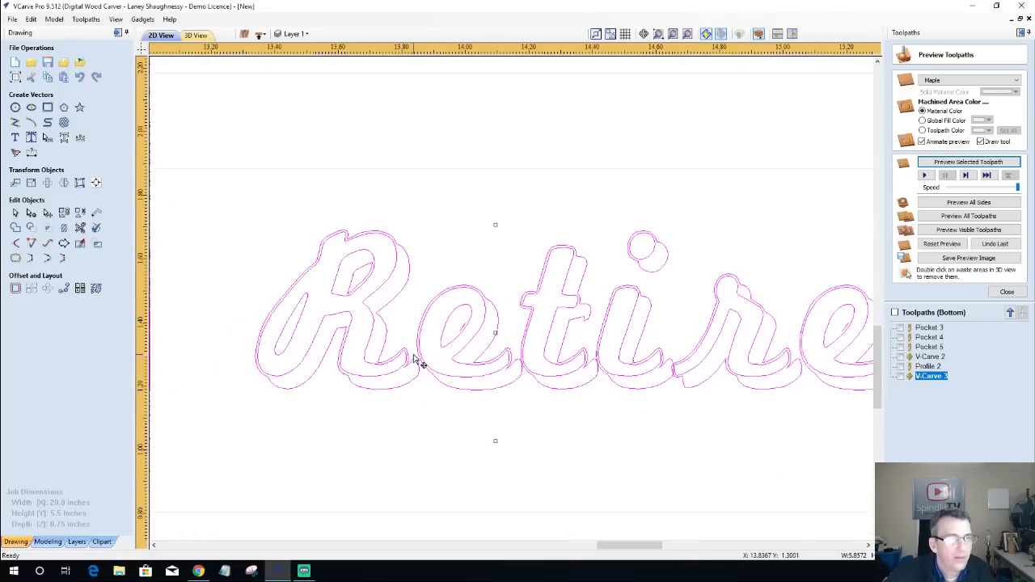
scroll(416, 357, "up", 1)
scroll(405, 352, "down", 3)
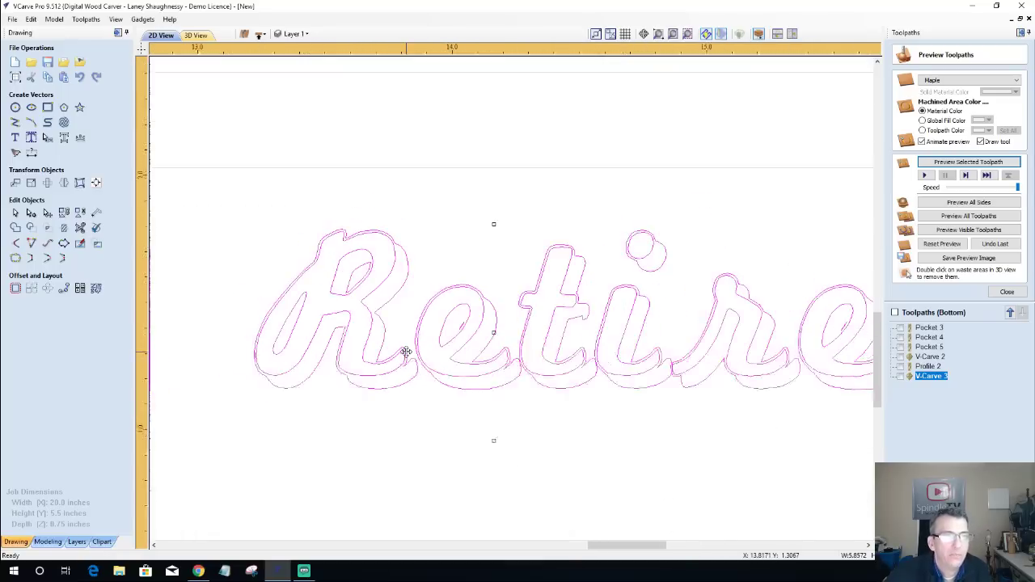
scroll(482, 331, "up", 3)
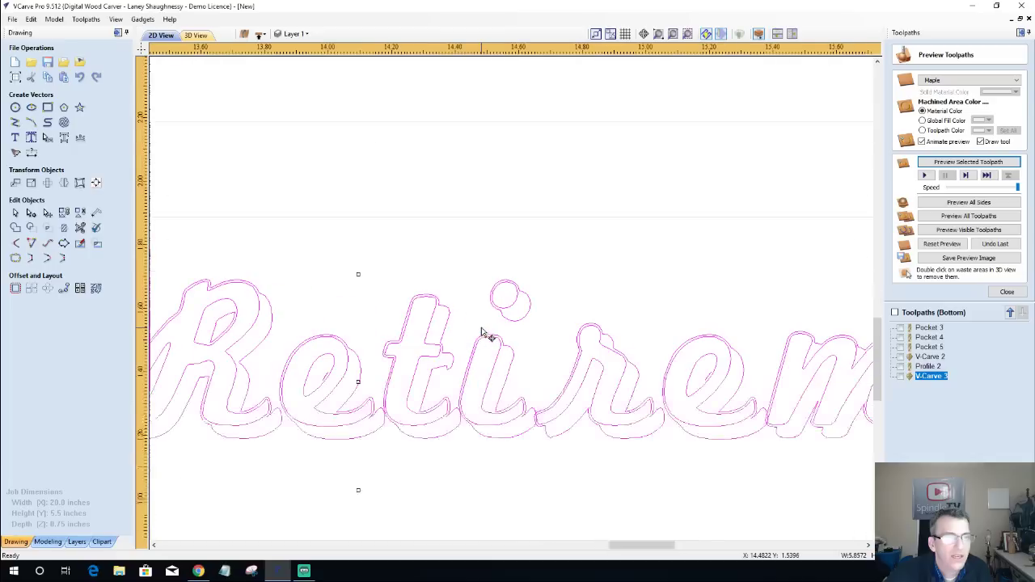
scroll(481, 332, "down", 4)
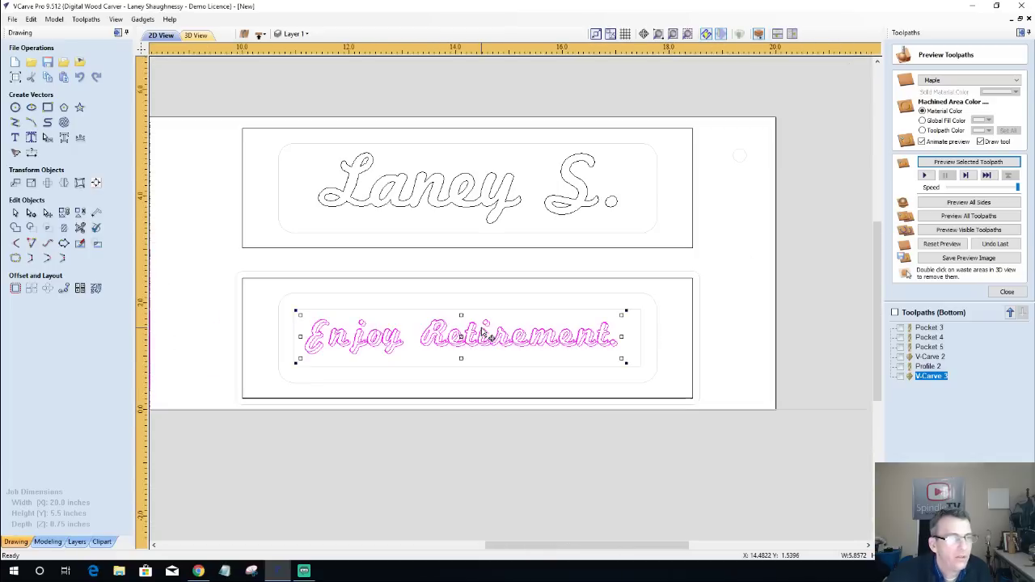
Stretch the line spacing and kern the letter gaps in 'Retirement.' with Interactive Character Spacing.
left_click(47, 139)
scroll(669, 333, "up", 3)
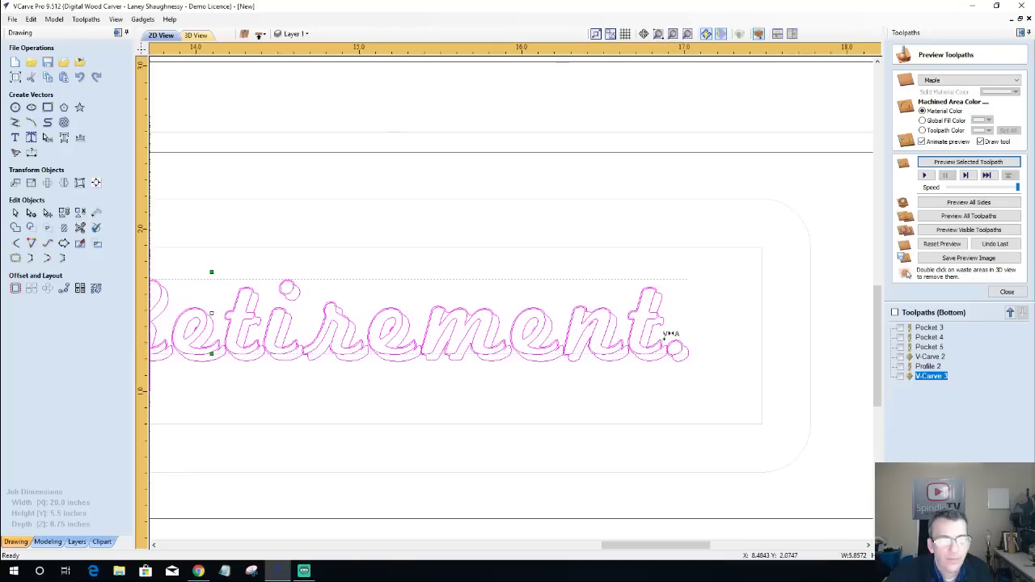
left_click_drag(669, 333, 670, 335)
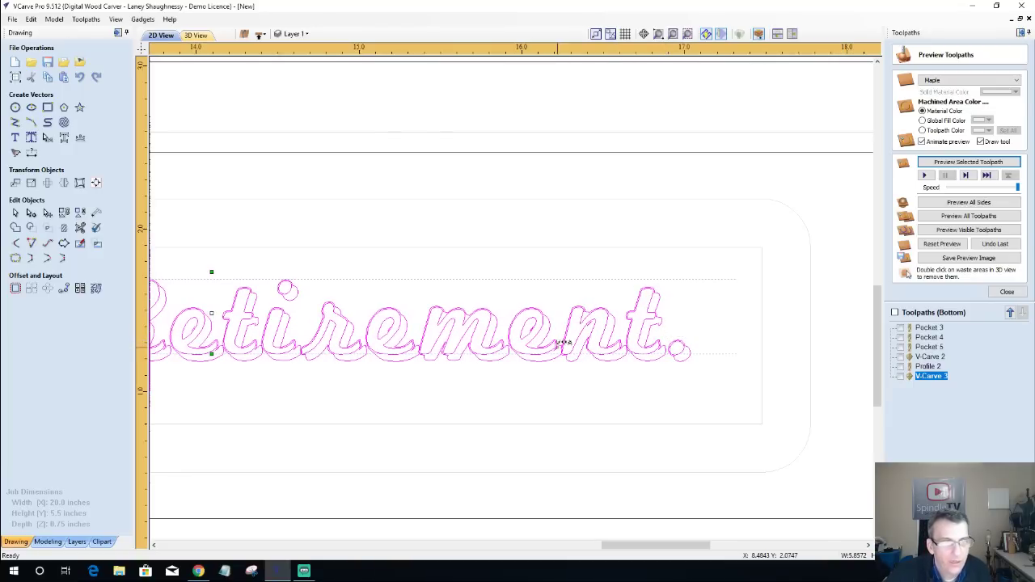
left_click(566, 334)
left_click(612, 332)
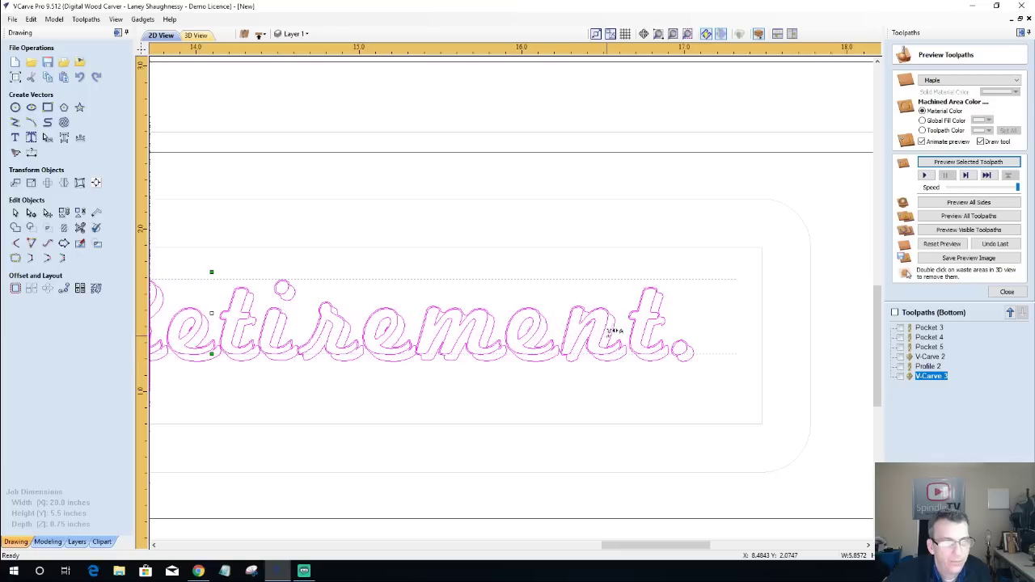
left_click(417, 331)
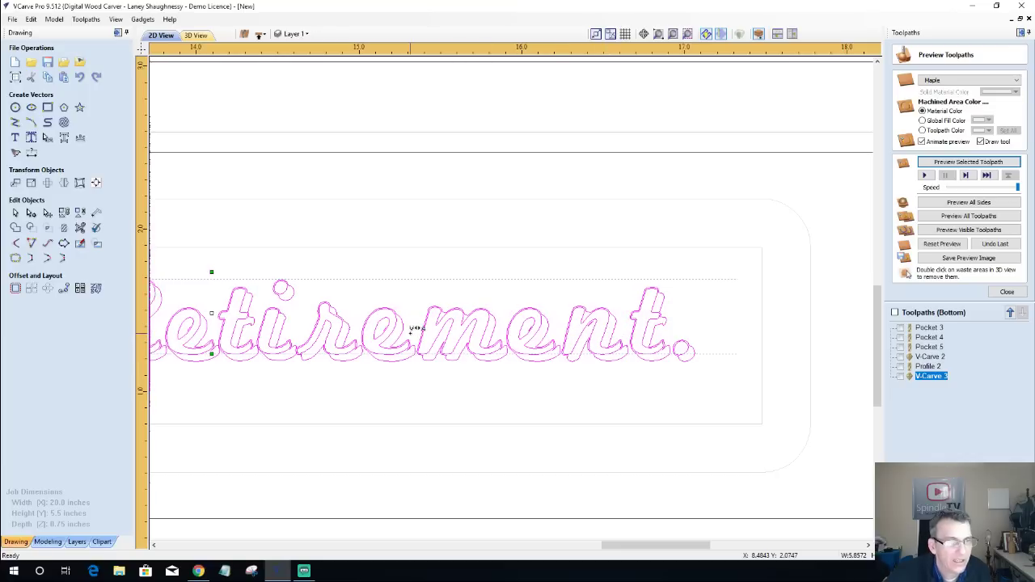
left_click(356, 325)
left_click(304, 332)
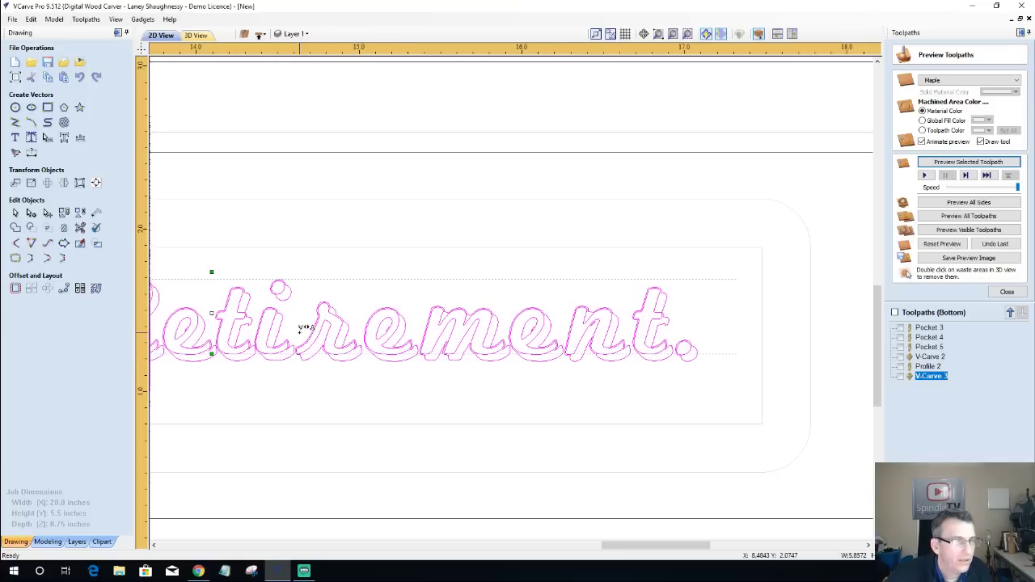
Zoom in to check the kerned lettering, then deselect the text.
scroll(272, 338, "down", 2)
scroll(208, 331, "up", 3)
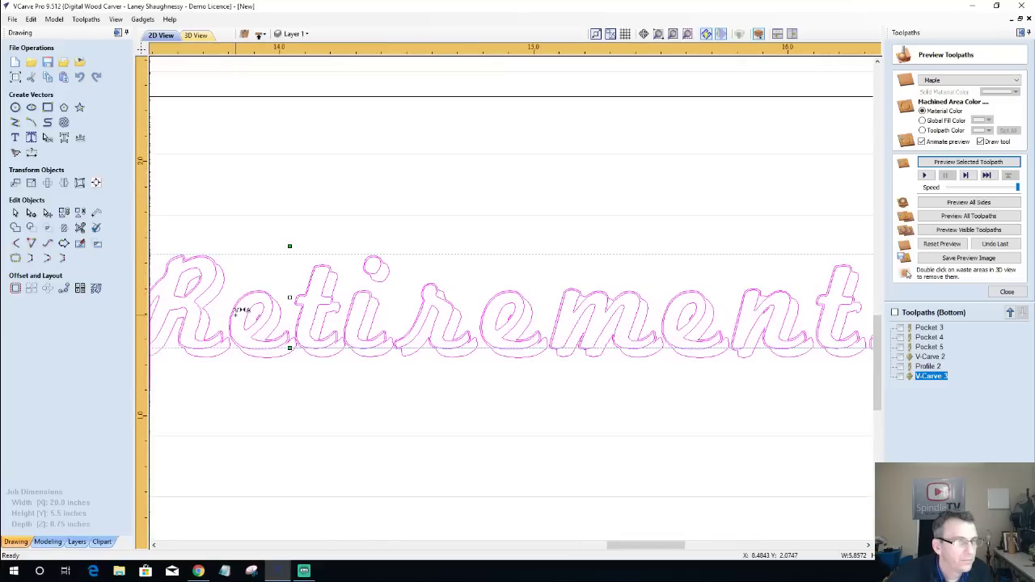
scroll(240, 310, "up", 1)
scroll(241, 309, "up", 1)
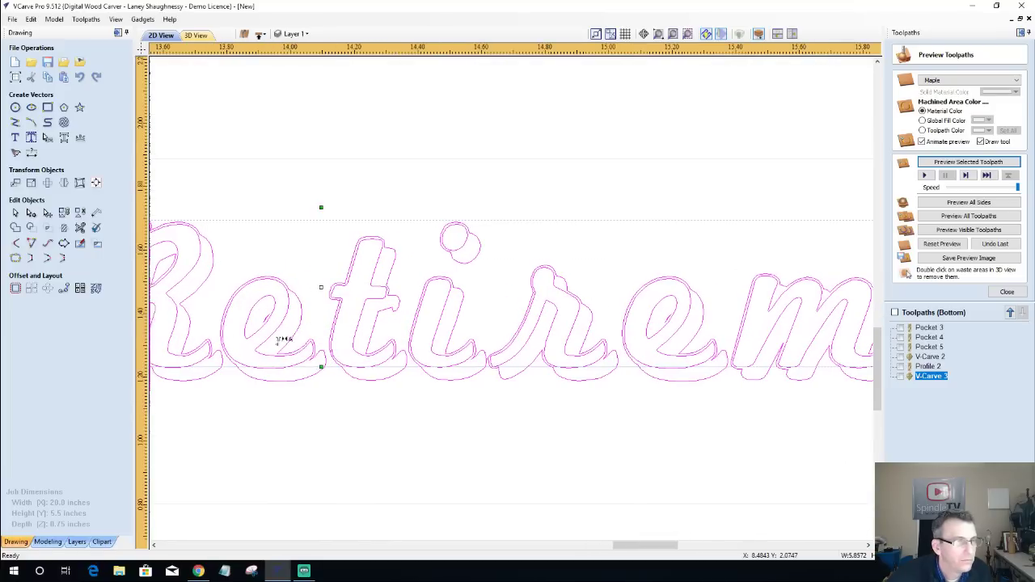
scroll(307, 343, "down", 2)
scroll(334, 346, "down", 2)
scroll(326, 330, "up", 4)
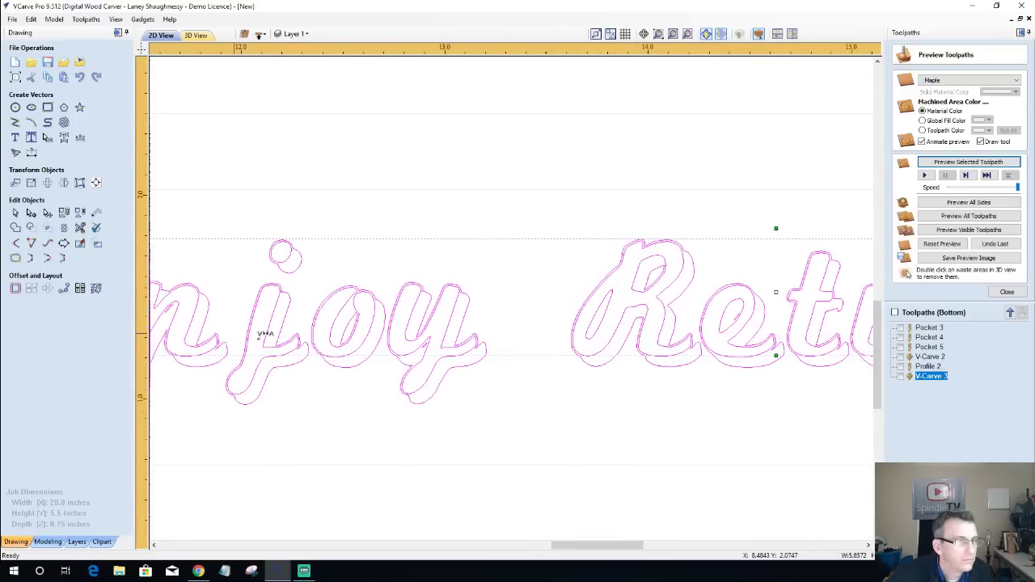
scroll(267, 333, "down", 3)
scroll(267, 333, "down", 1)
scroll(246, 323, "up", 3)
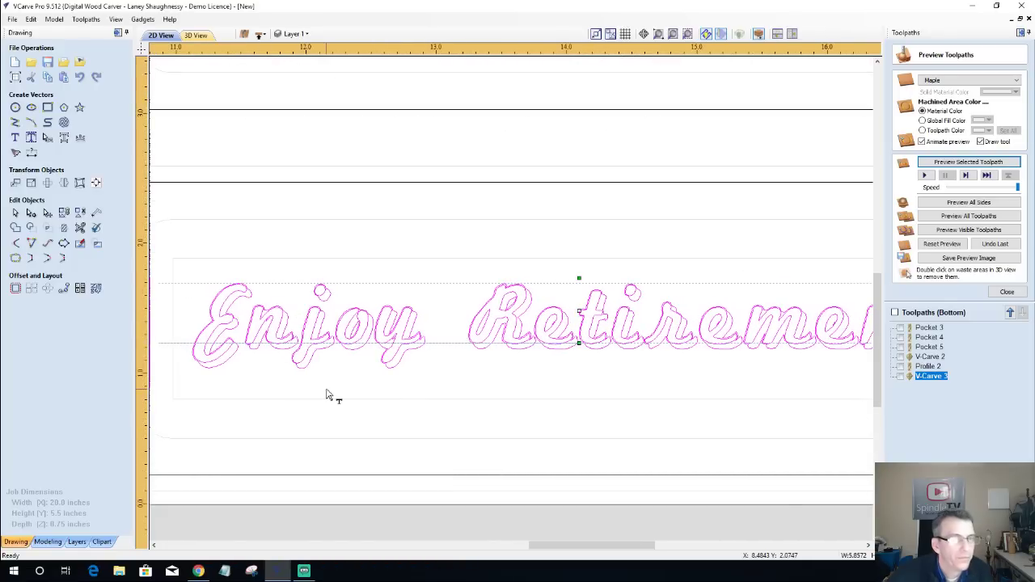
left_click(367, 396)
scroll(450, 397, "down", 4)
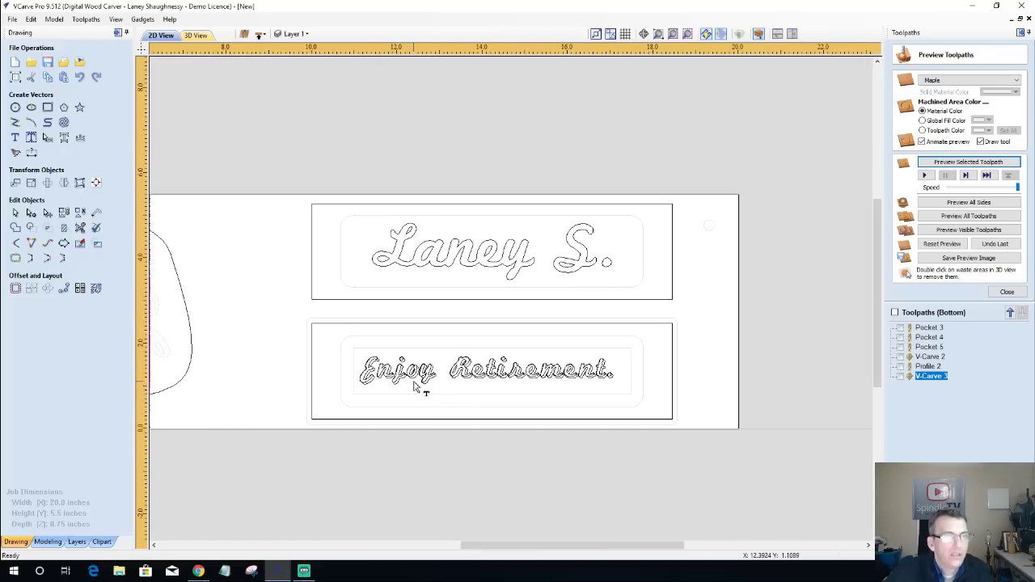
Add the Enjoy Retirement. text to V-Carve 3, recalculate it and simulate in 3D.
left_click(928, 376)
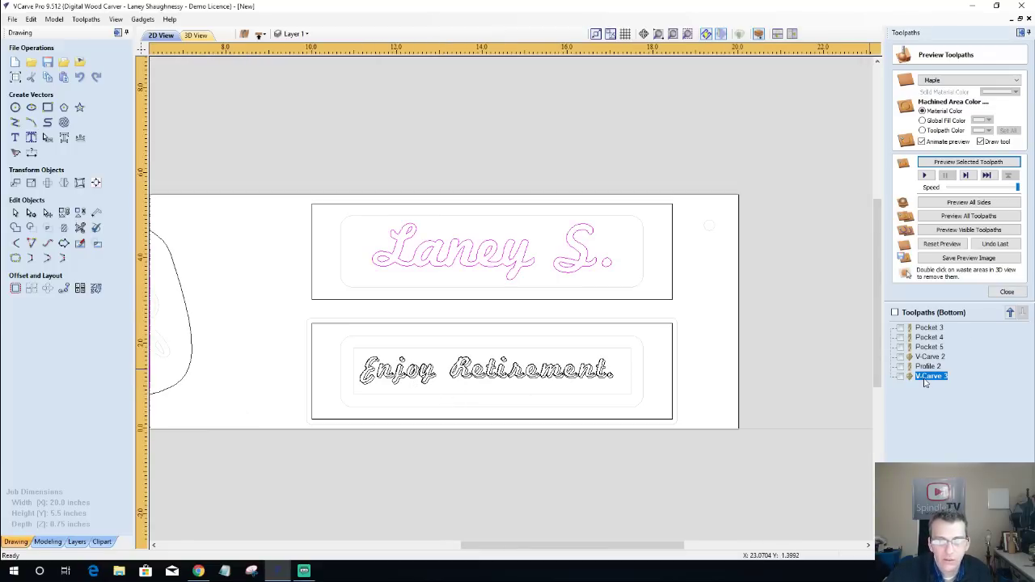
double_click(929, 377)
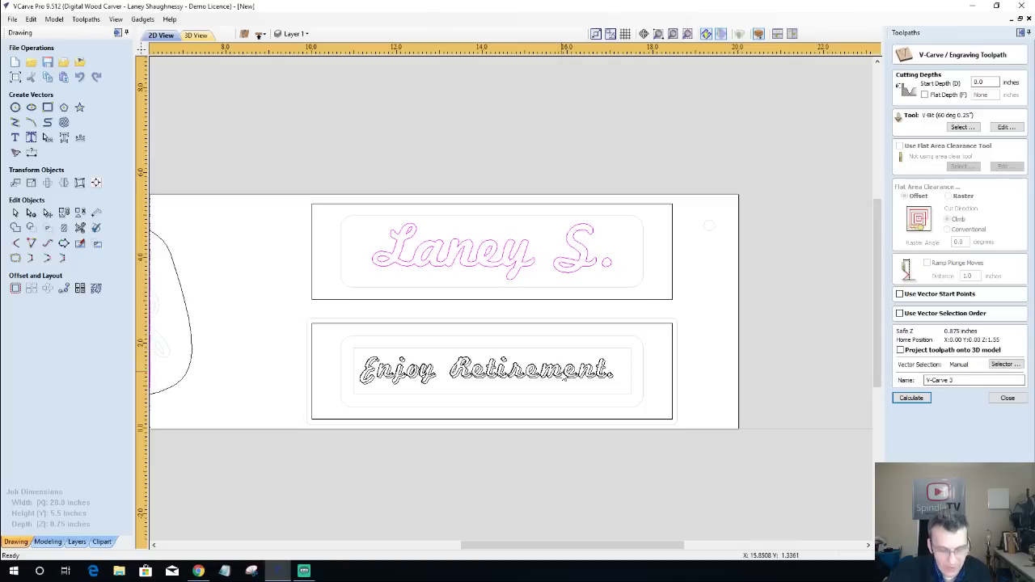
left_click(485, 369, "shift")
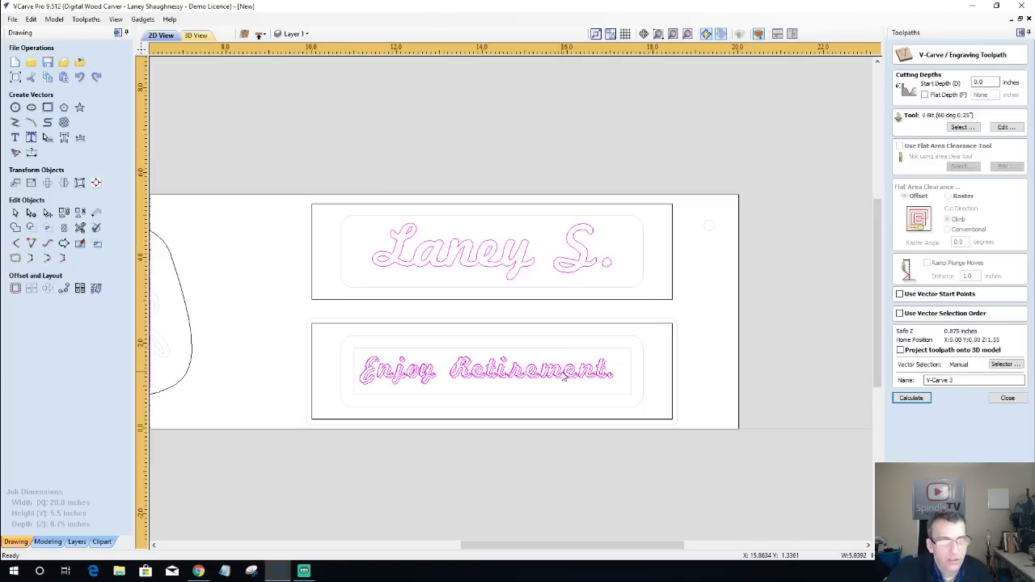
left_click(910, 398)
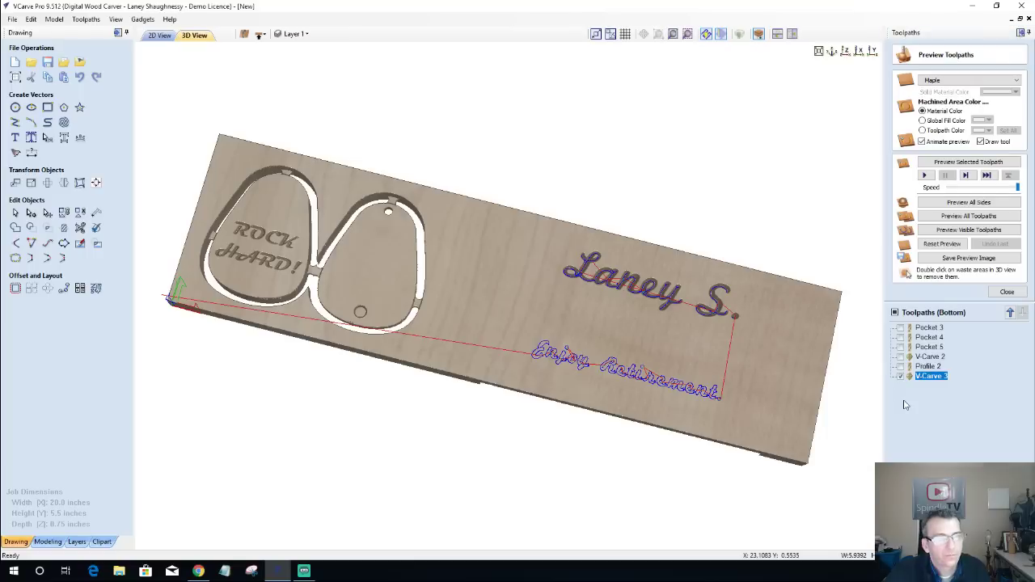
left_click(951, 163)
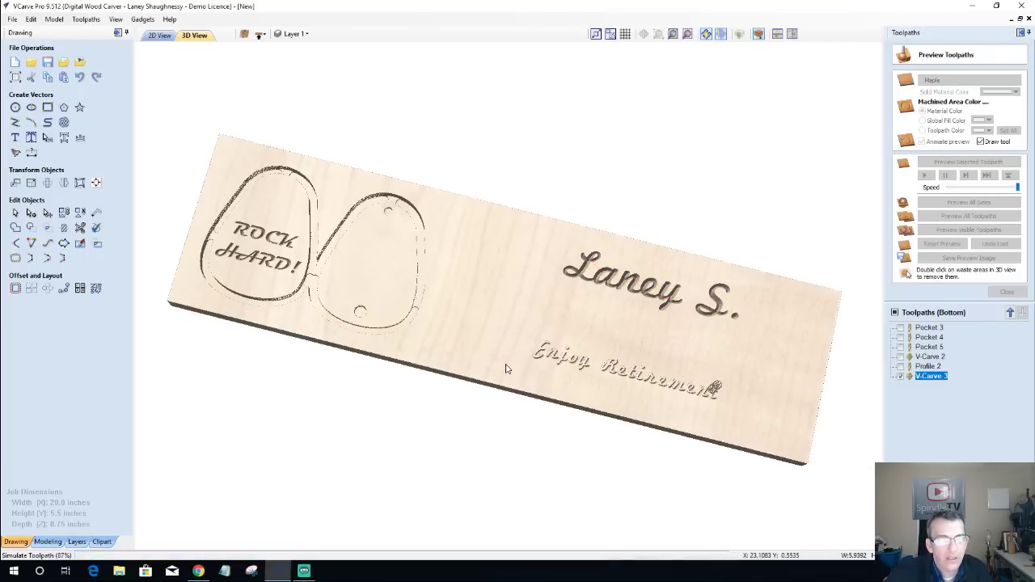
Frame the carved board level and set the machined-area preview colour to black.
scroll(662, 391, "up", 3)
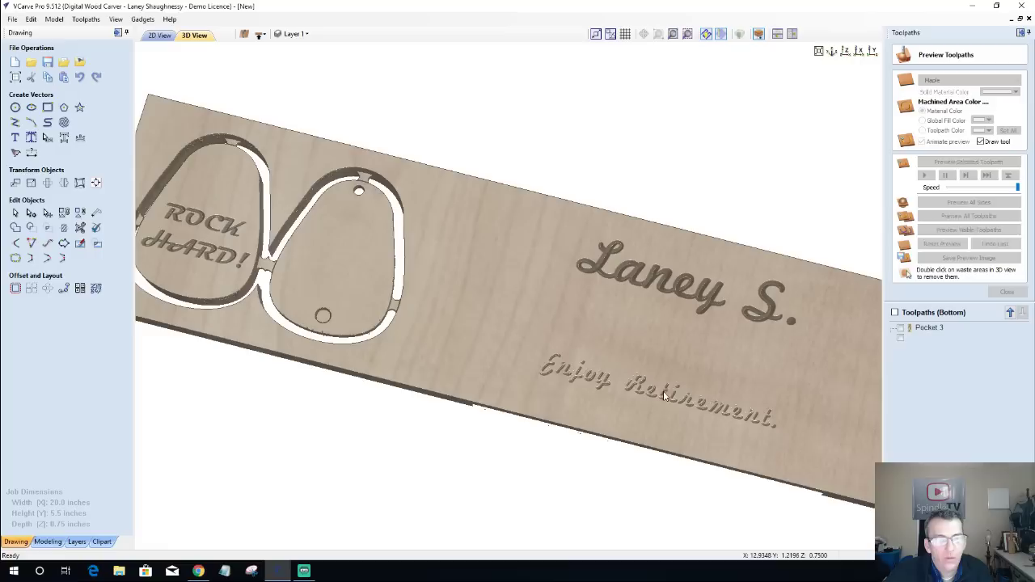
scroll(552, 352, "up", 2)
middle_click_drag(551, 351, 537, 320)
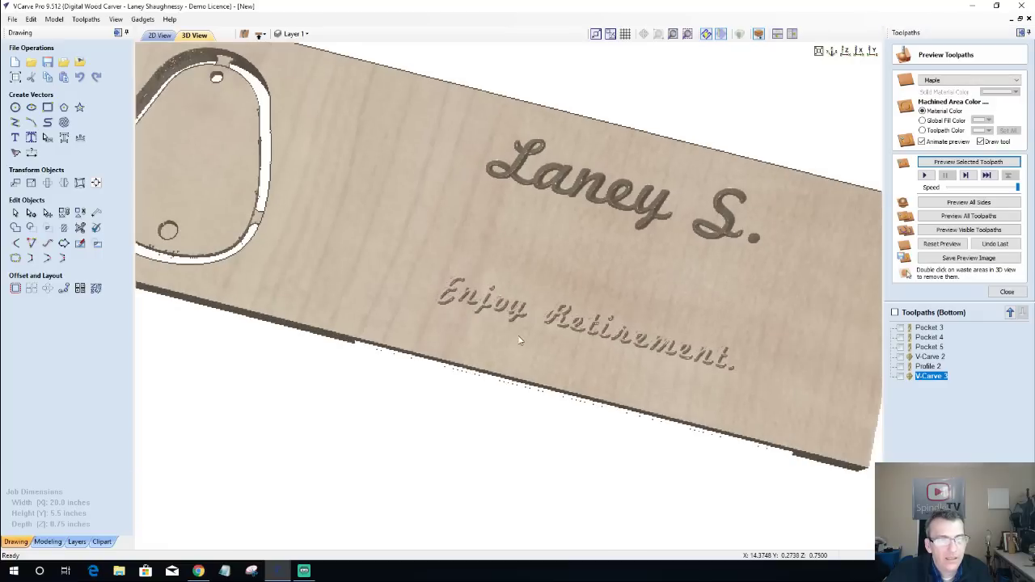
scroll(543, 314, "up", 3)
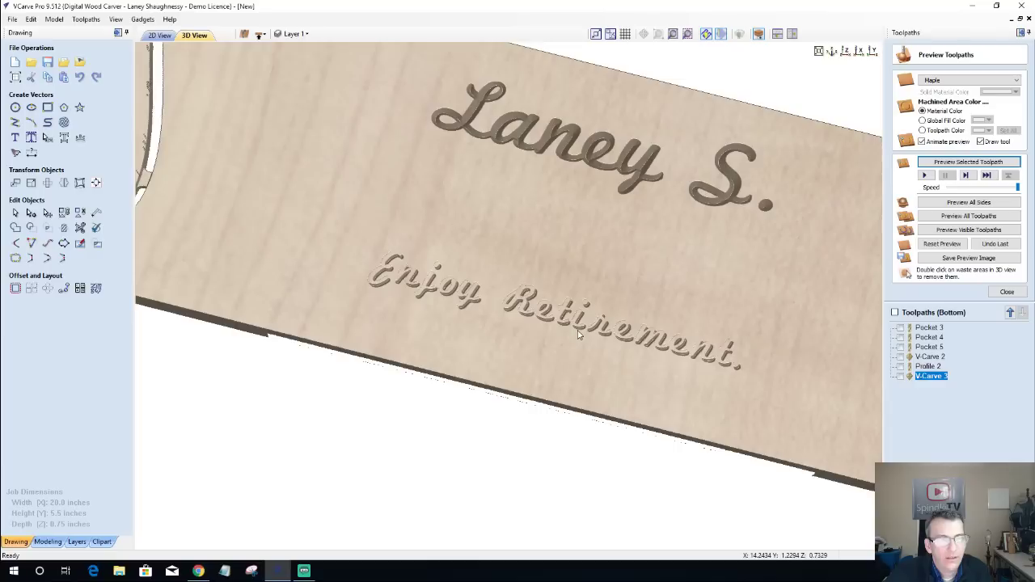
scroll(579, 338, "up", 1)
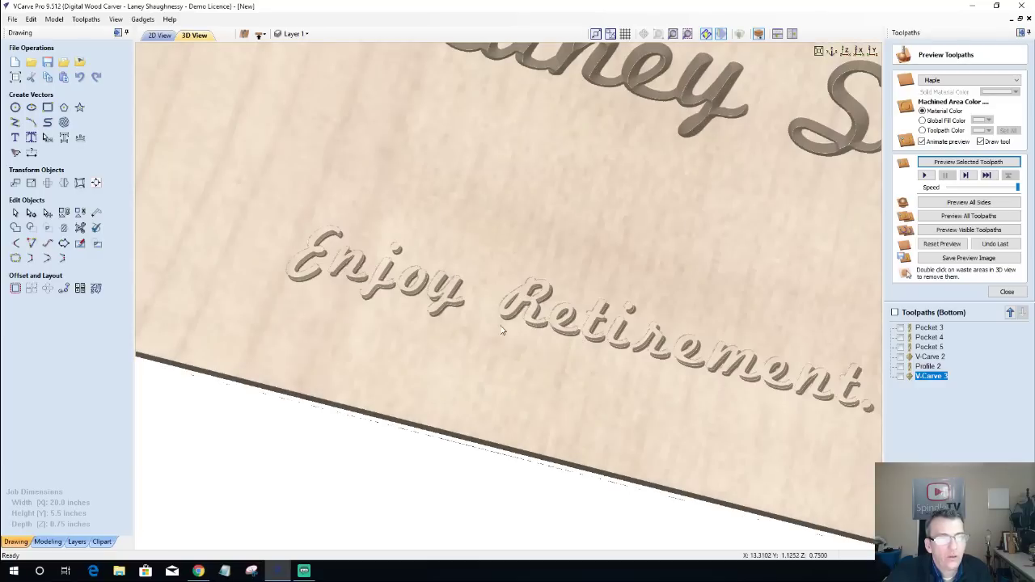
scroll(523, 318, "up", 2)
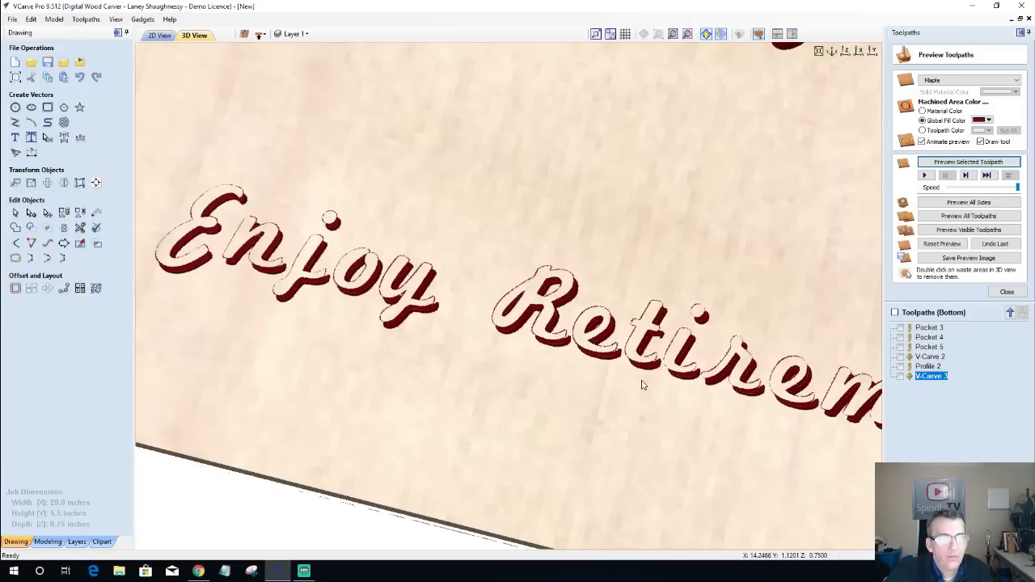
scroll(627, 376, "down", 4)
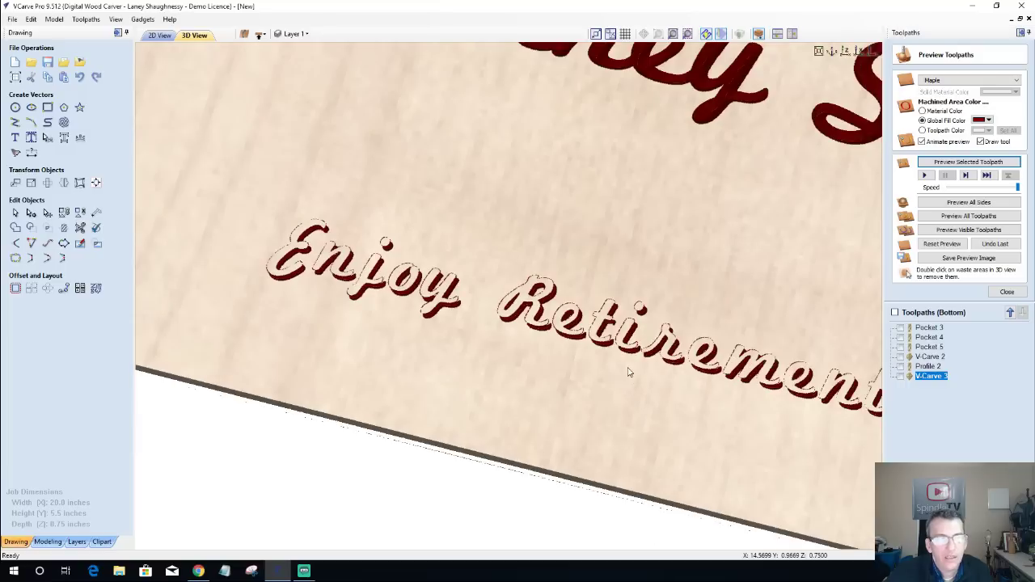
scroll(688, 368, "down", 1)
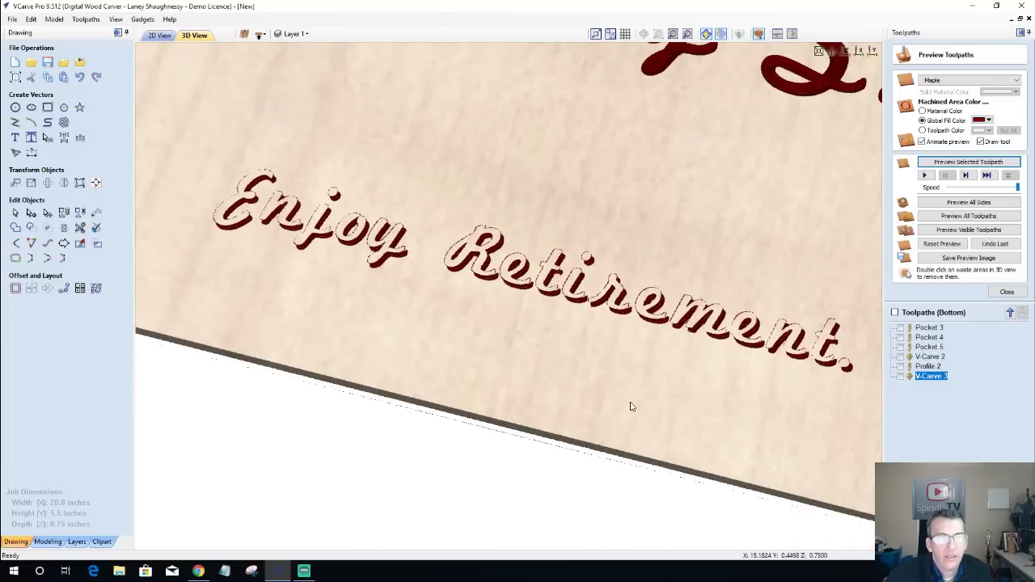
left_click_drag(631, 404, 725, 386)
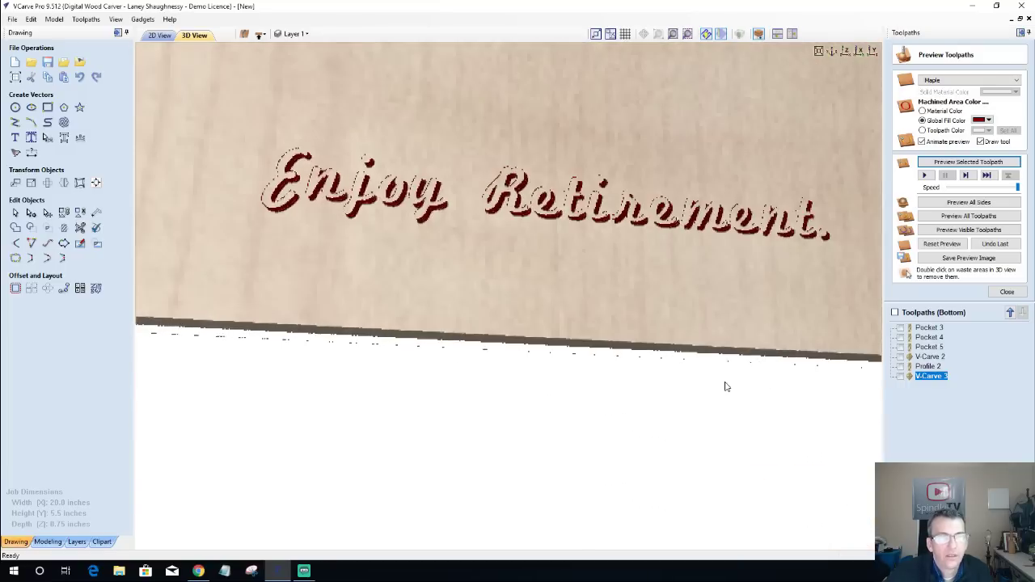
left_click(988, 119)
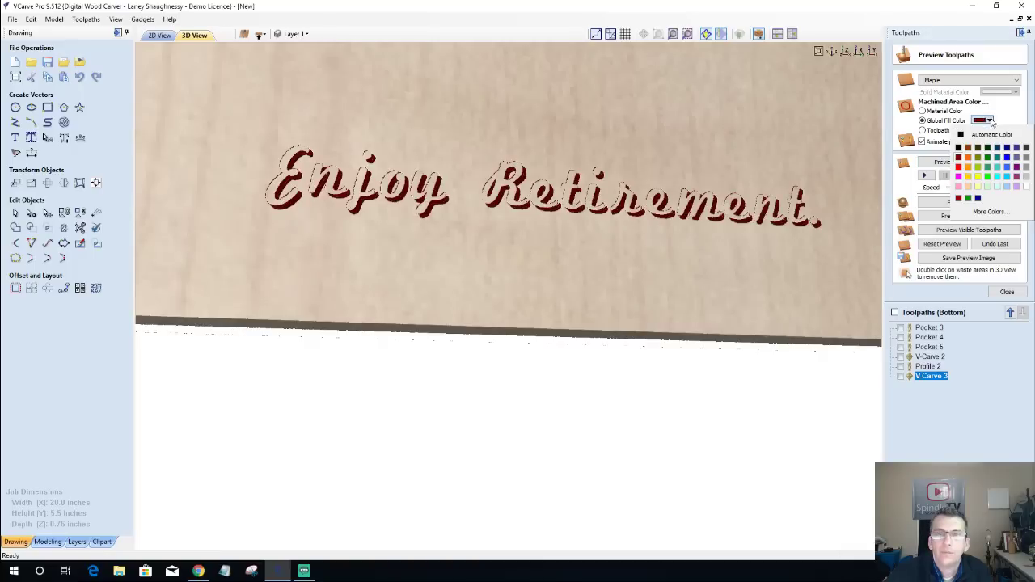
left_click(588, 271)
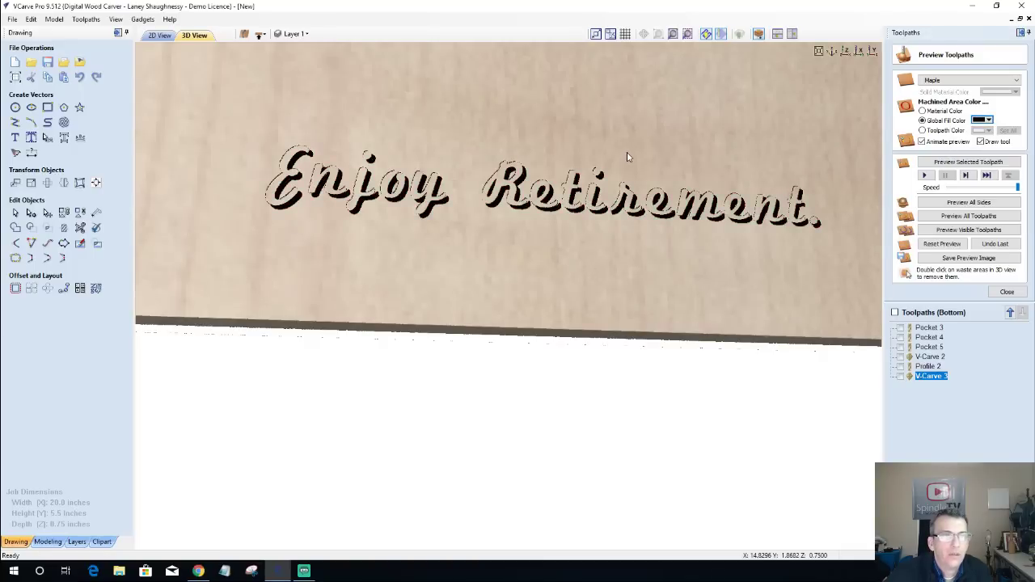
scroll(627, 157, "up", 1)
scroll(627, 157, "down", 1)
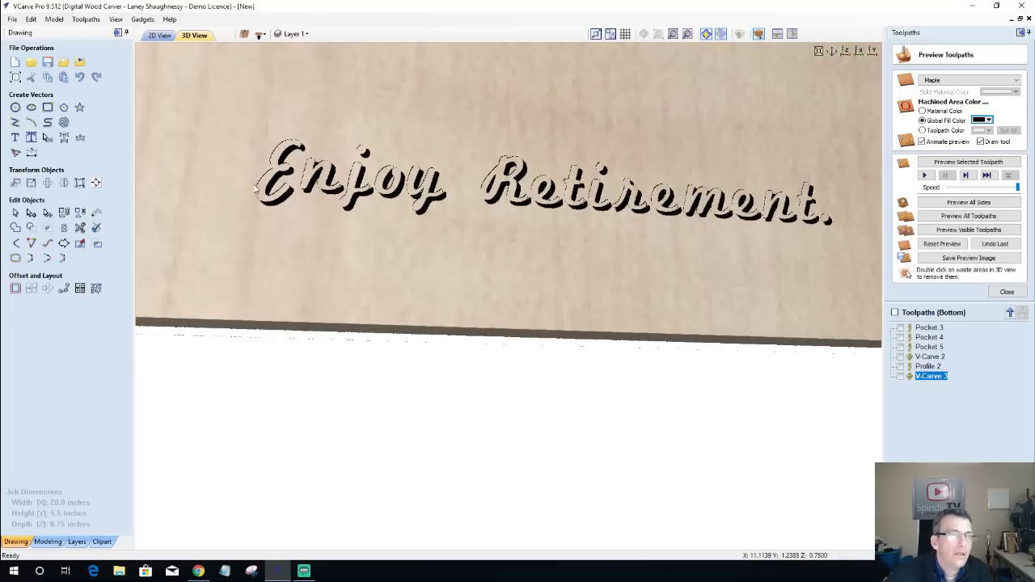
Return to the flat 2D layout of both plaques.
left_click(159, 36)
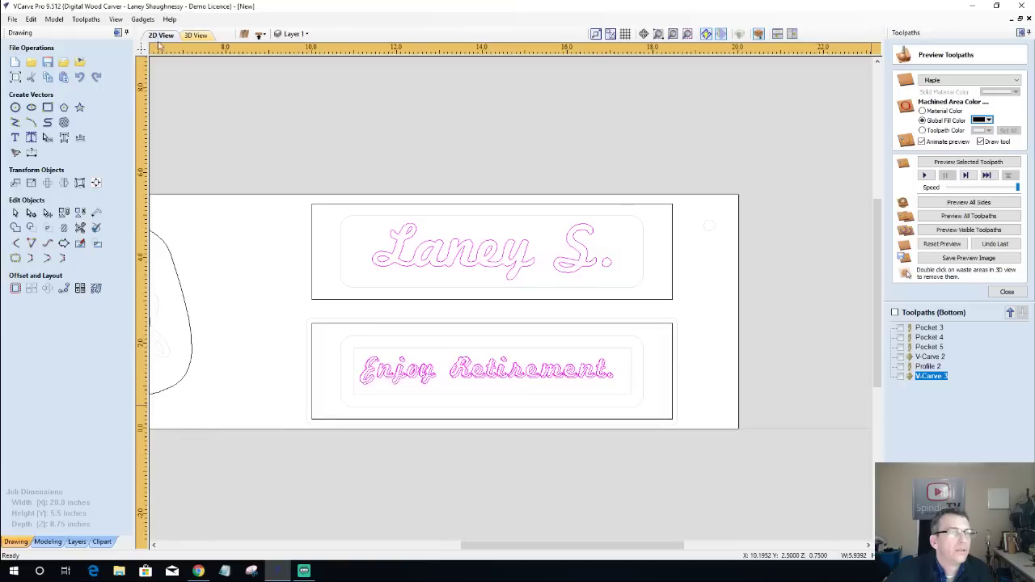
scroll(409, 353, "down", 1)
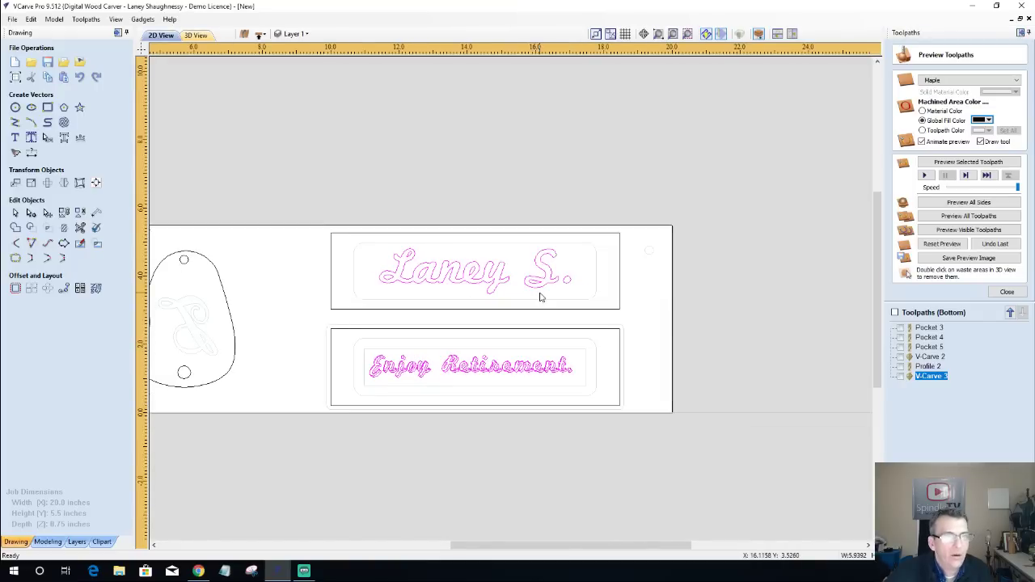
scroll(541, 295, "down", 2)
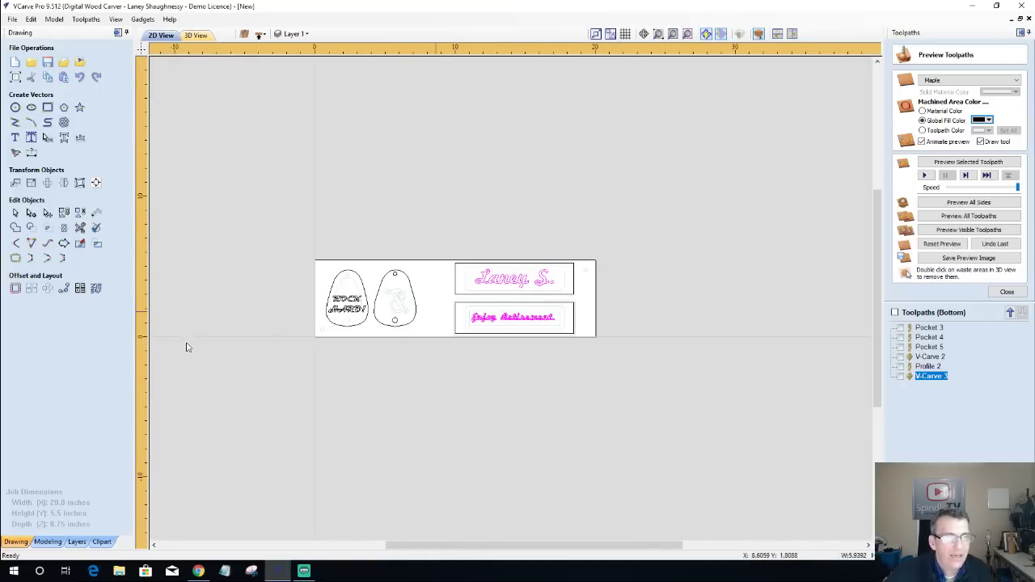
Copy the two alignment-hole circles from the top side to the bottom side.
left_click(260, 35)
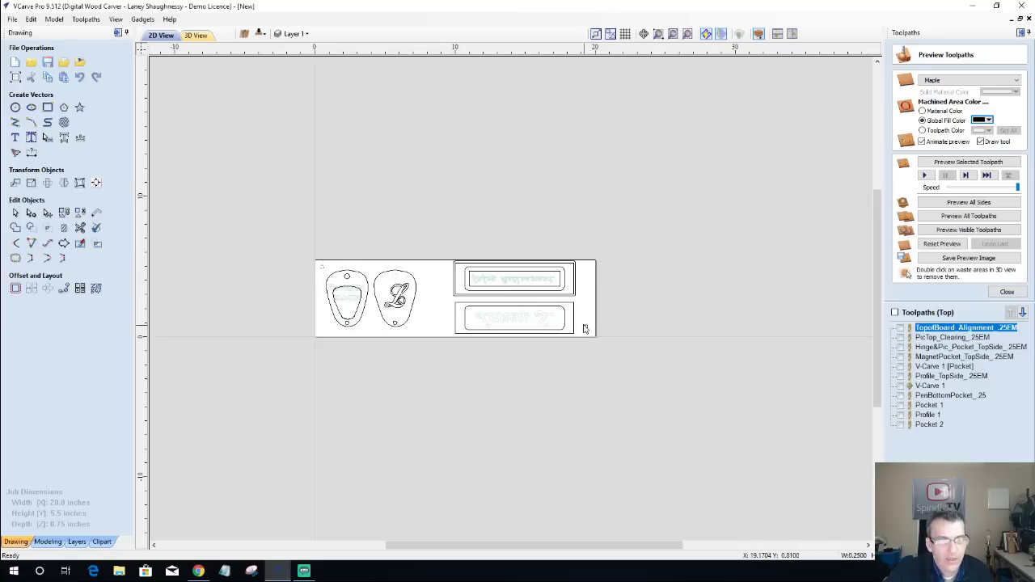
right_click(588, 332)
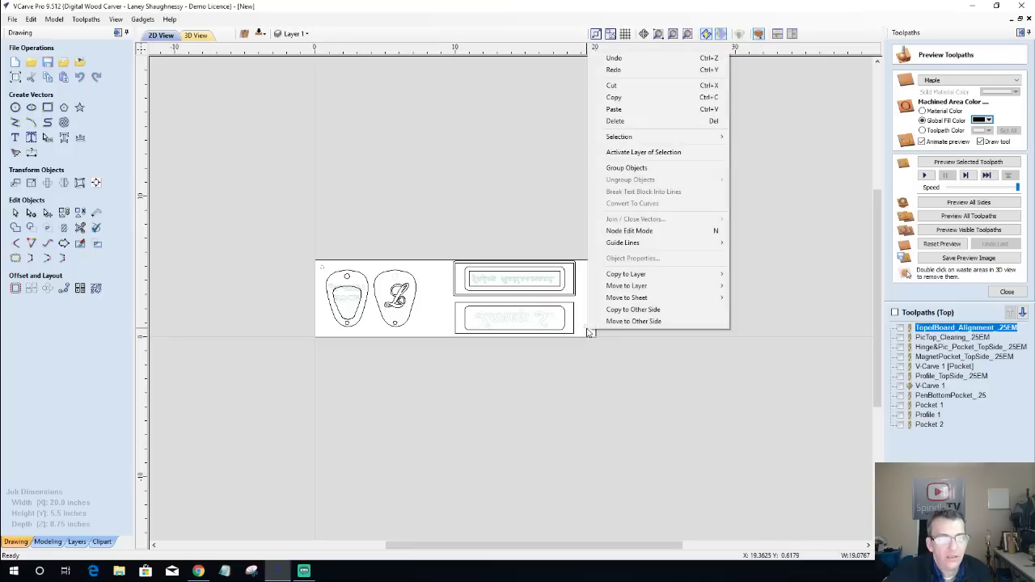
left_click(633, 310)
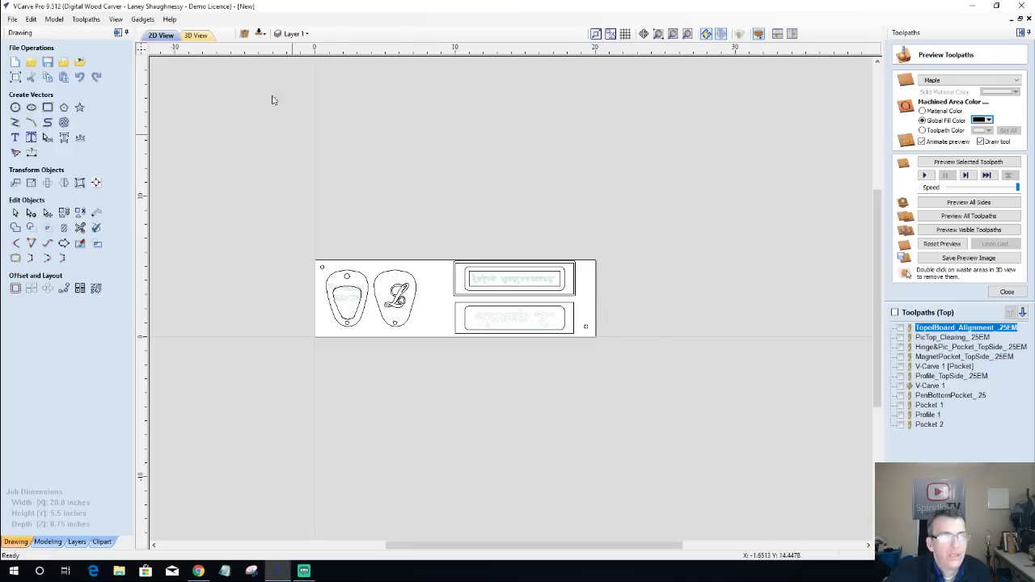
left_click(259, 34)
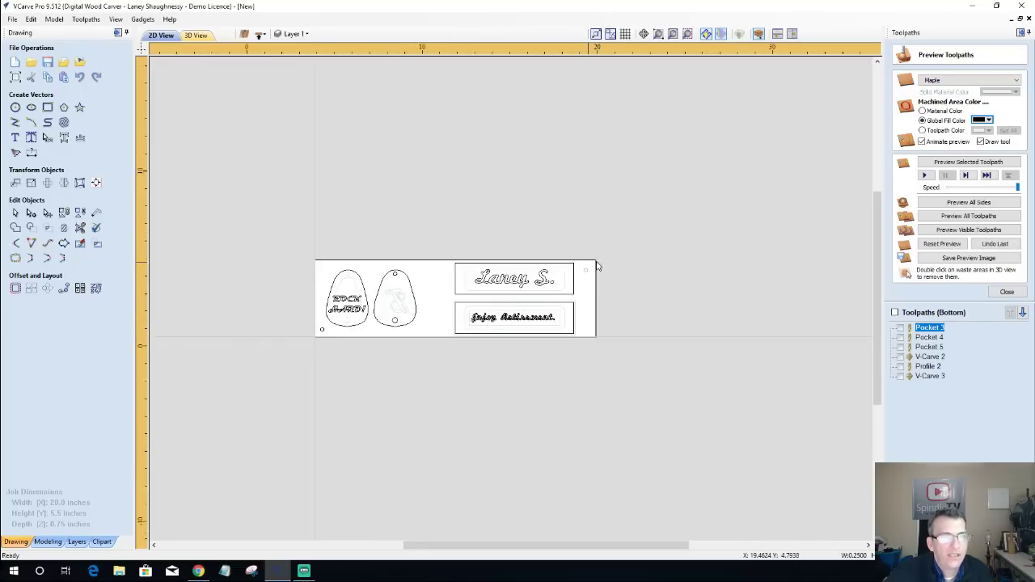
scroll(603, 269, "up", 2)
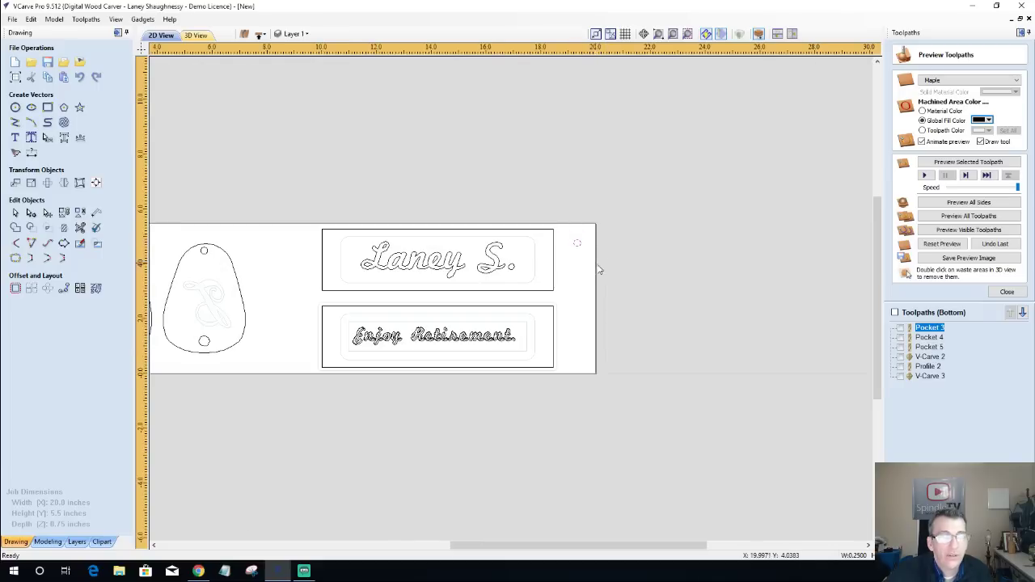
scroll(599, 269, "down", 2)
scroll(318, 335, "up", 2)
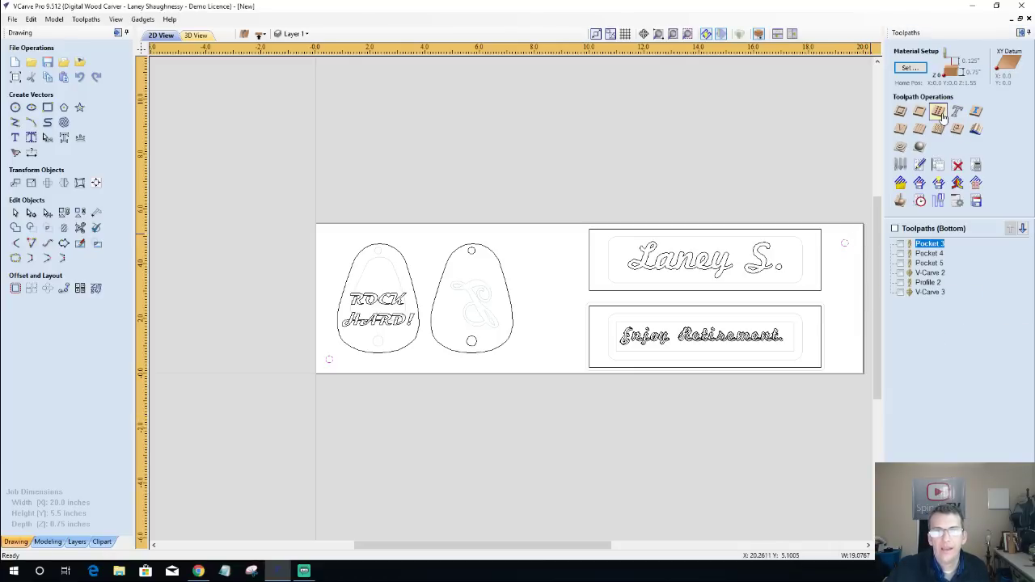
Calculate a 0.25-inch drilling toolpath named 'Waste Board Alignment Holes_.25EM'.
left_click(939, 115)
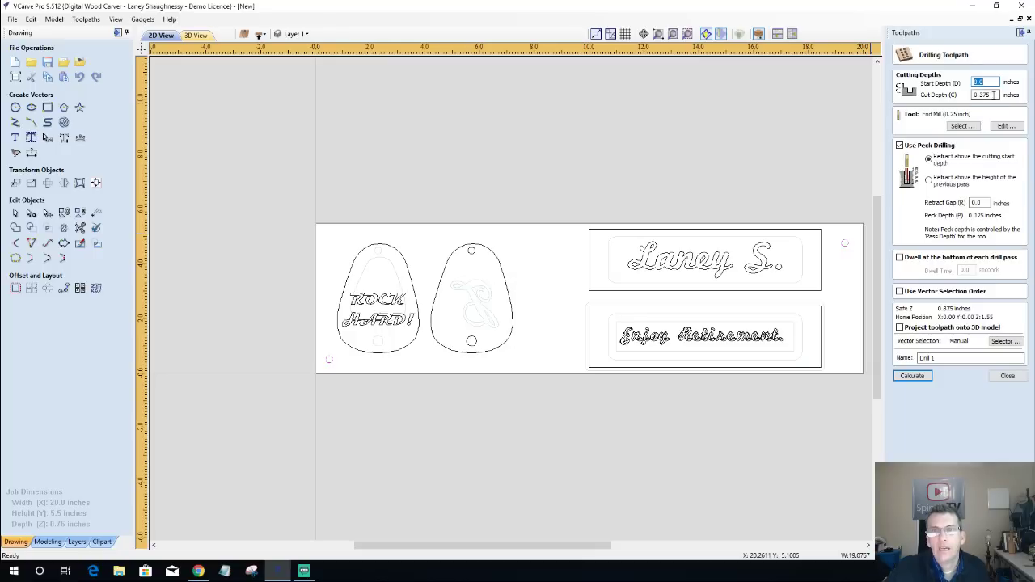
double_click(969, 96)
type(".25")
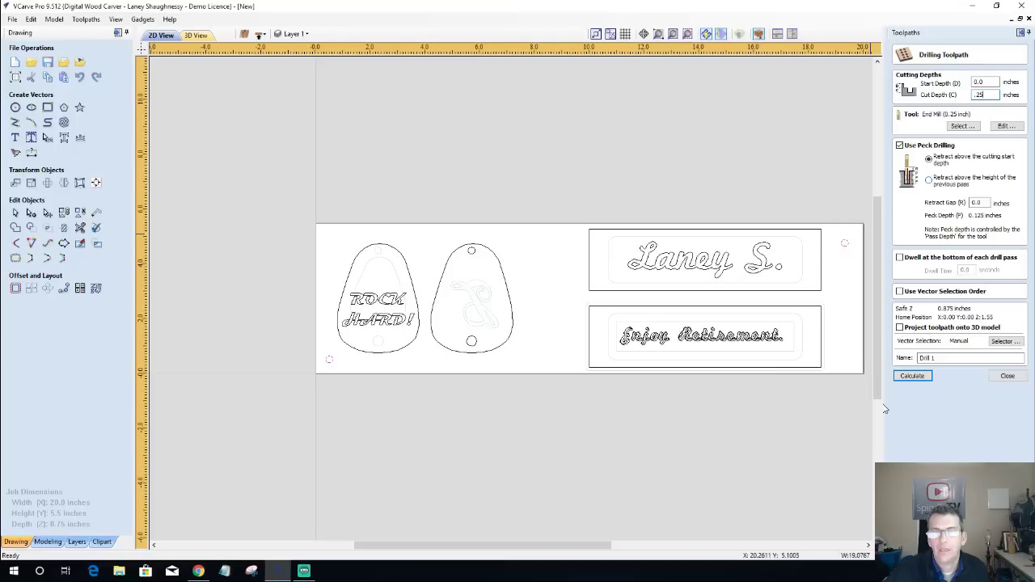
left_click_drag(941, 358, 858, 358)
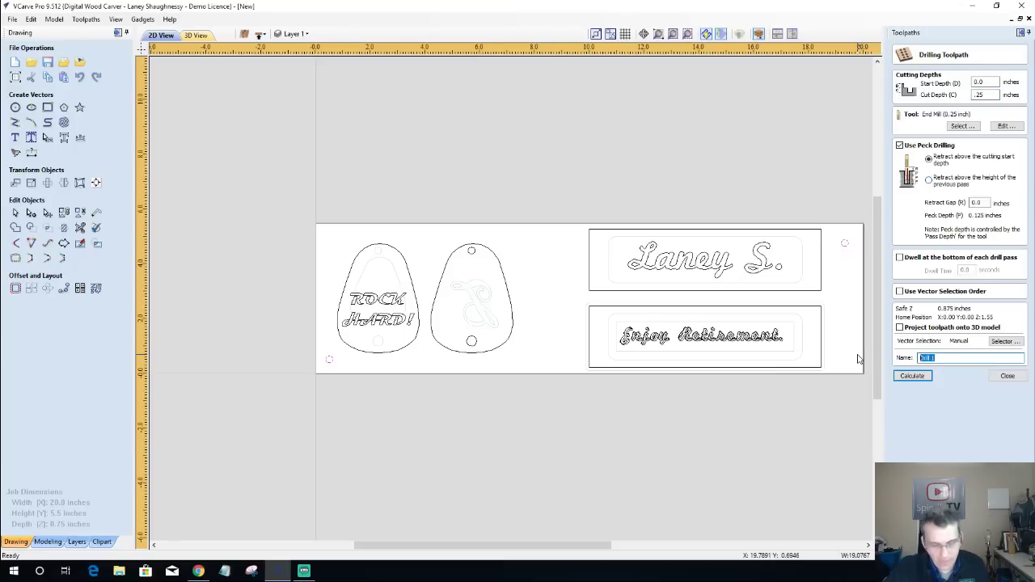
type("Waste Board Alignment Holes_.25EM")
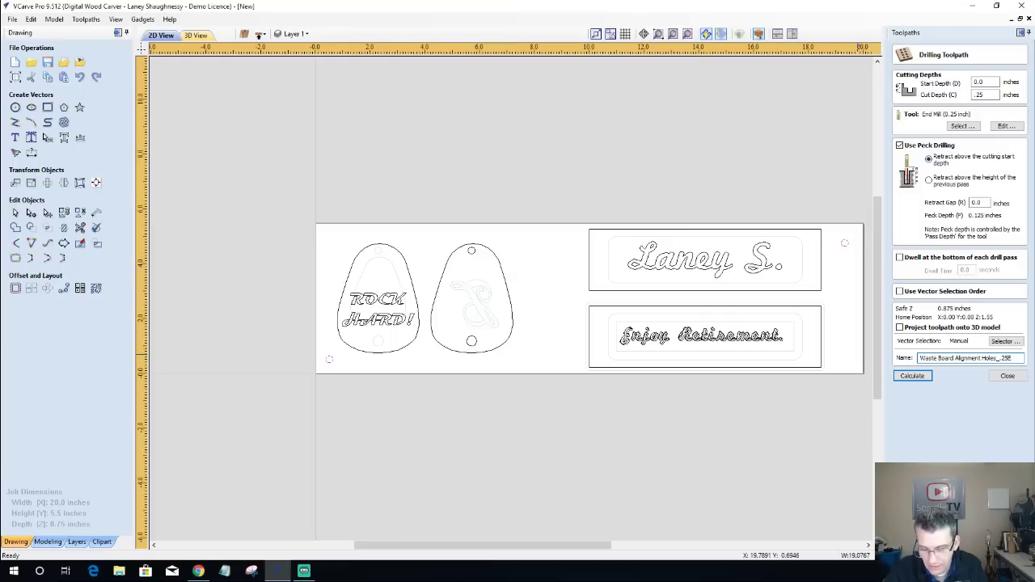
left_click(911, 377)
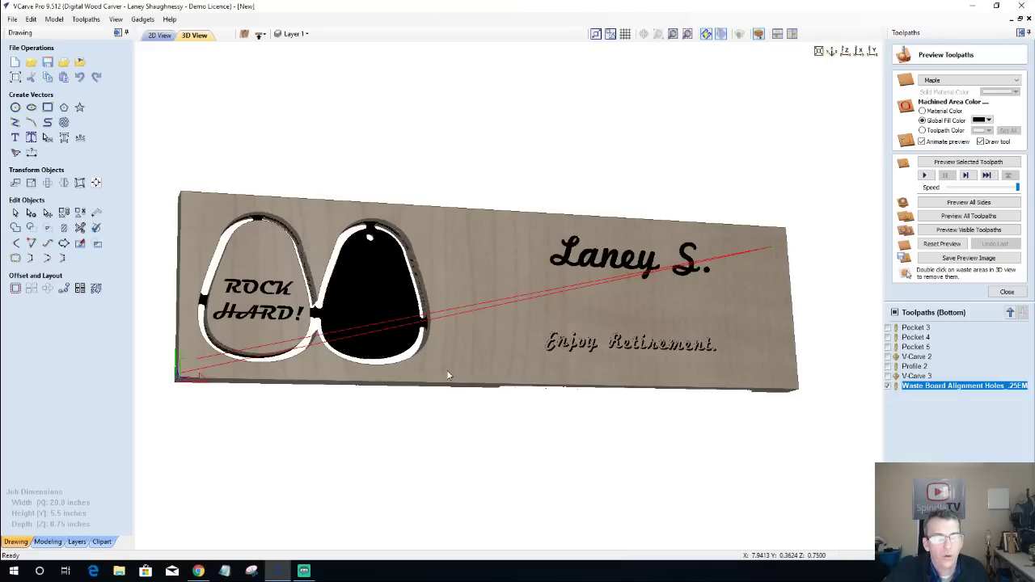
Orbit the drilled board, hide the alignment-hole toolpath, and return to the 2D layout.
left_click_drag(554, 373, 528, 362)
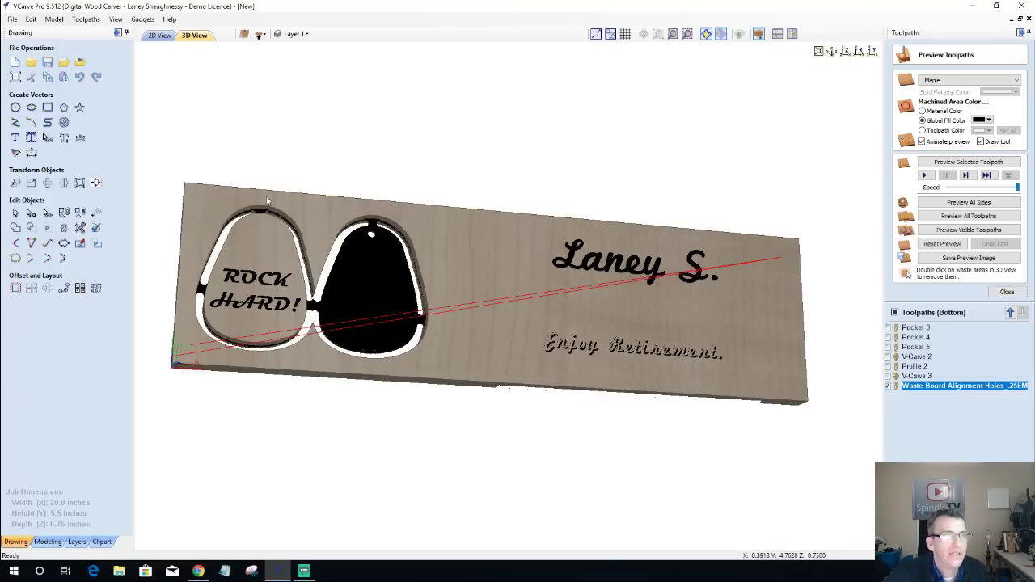
left_click_drag(269, 201, 922, 279)
key("0")
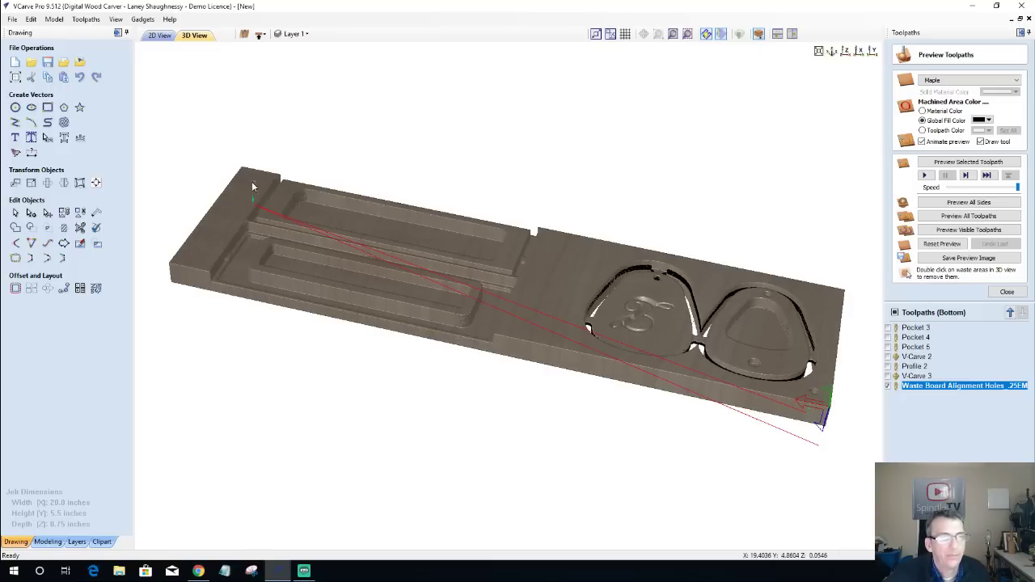
left_click_drag(841, 306, 889, 282)
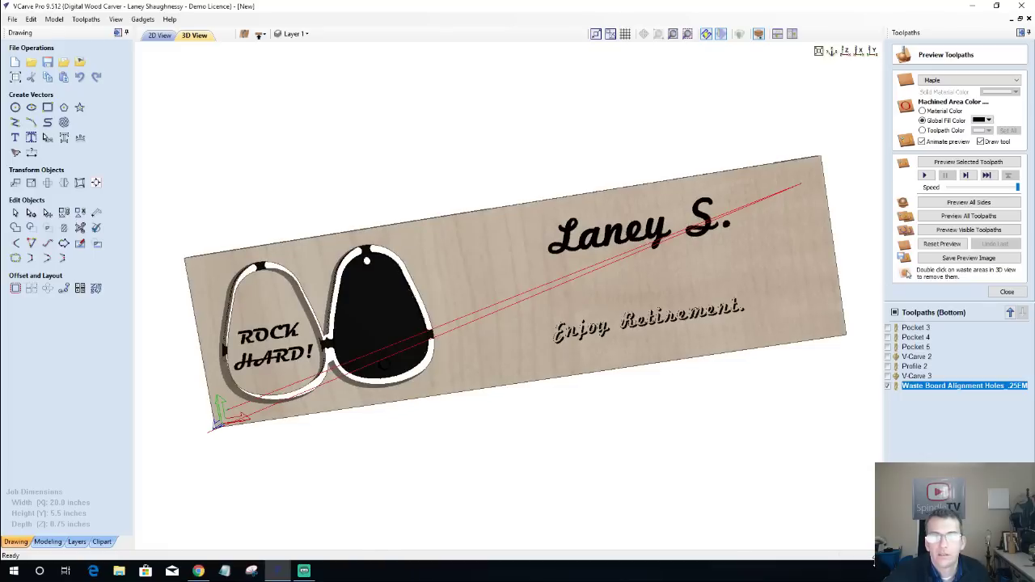
left_click(886, 386)
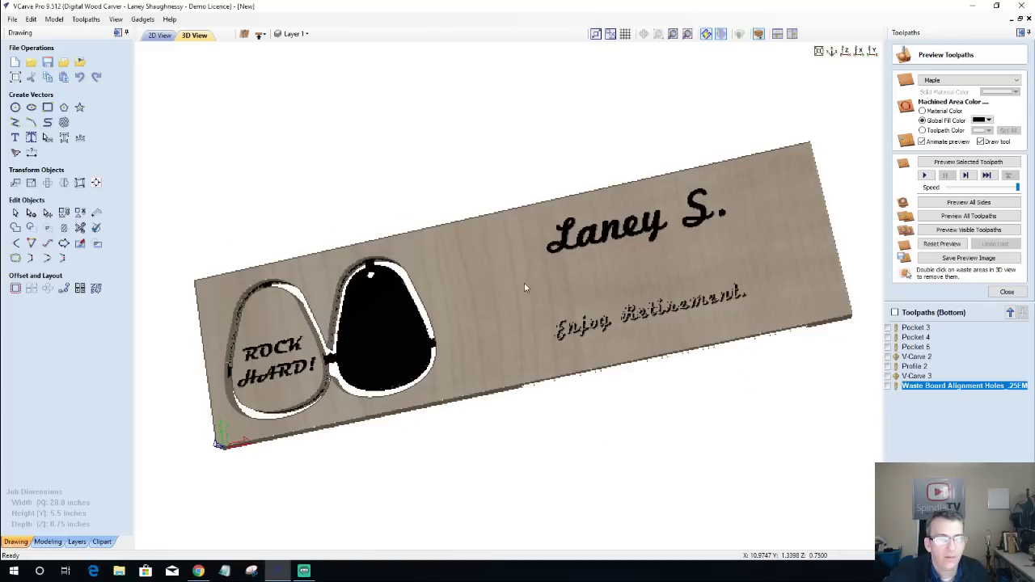
left_click(159, 35)
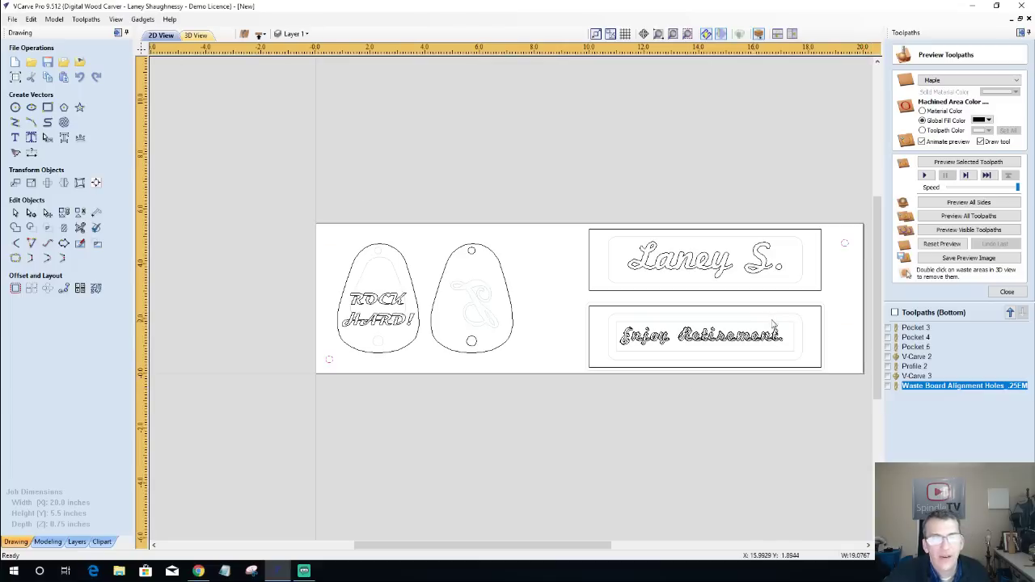
Move the Waste Board Alignment Holes toolpath to the top of Toolpaths (Bottom).
left_click(795, 305)
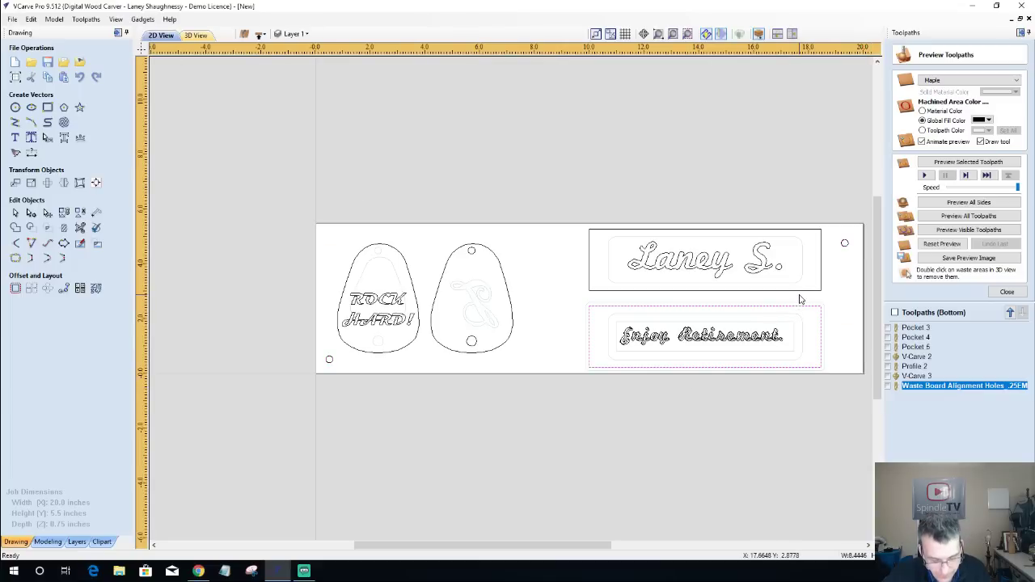
left_click(805, 290, "shift")
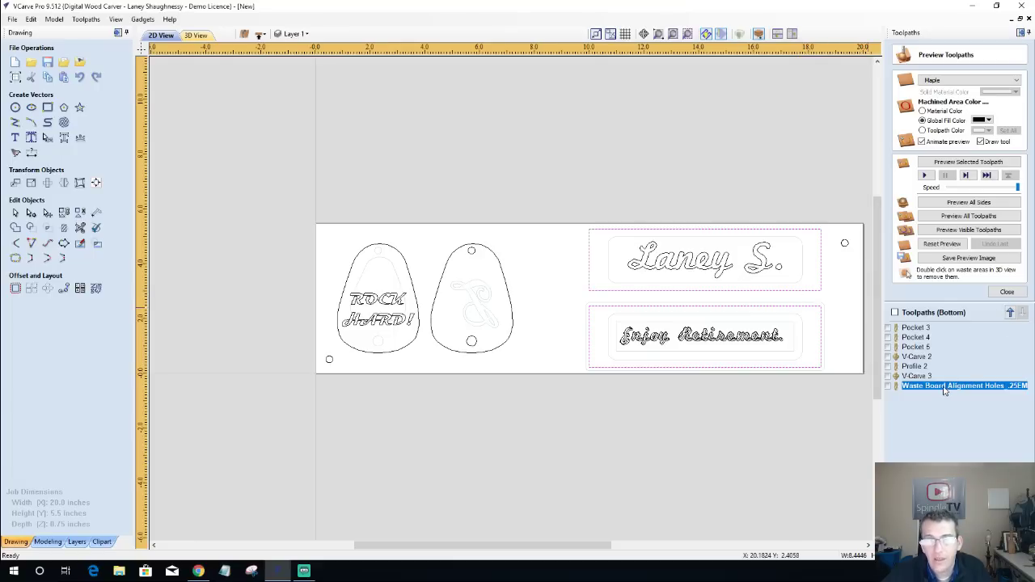
left_click(1009, 314)
left_click(1010, 313)
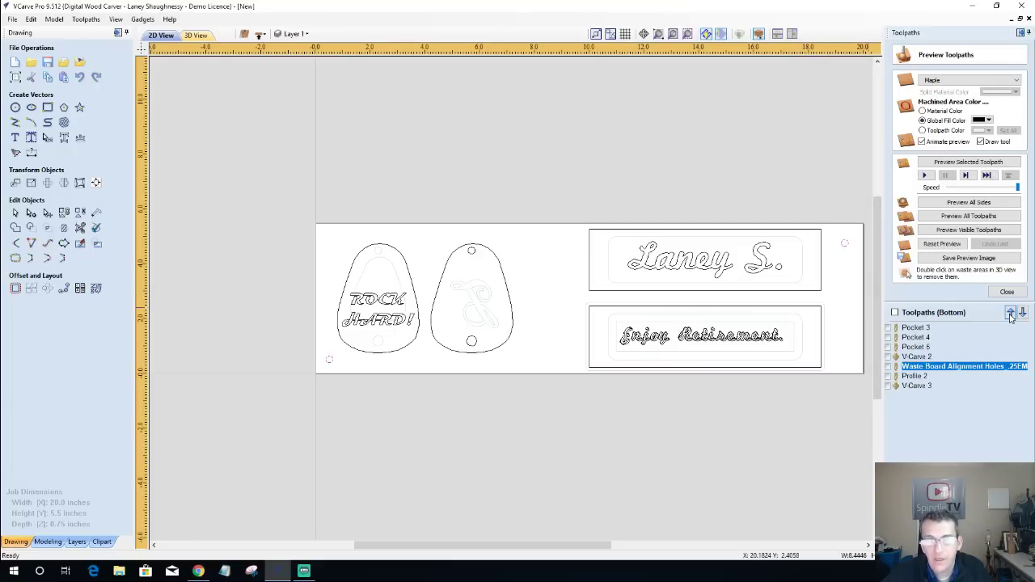
left_click(1009, 314)
left_click(1010, 313)
left_click(1010, 314)
left_click(1009, 313)
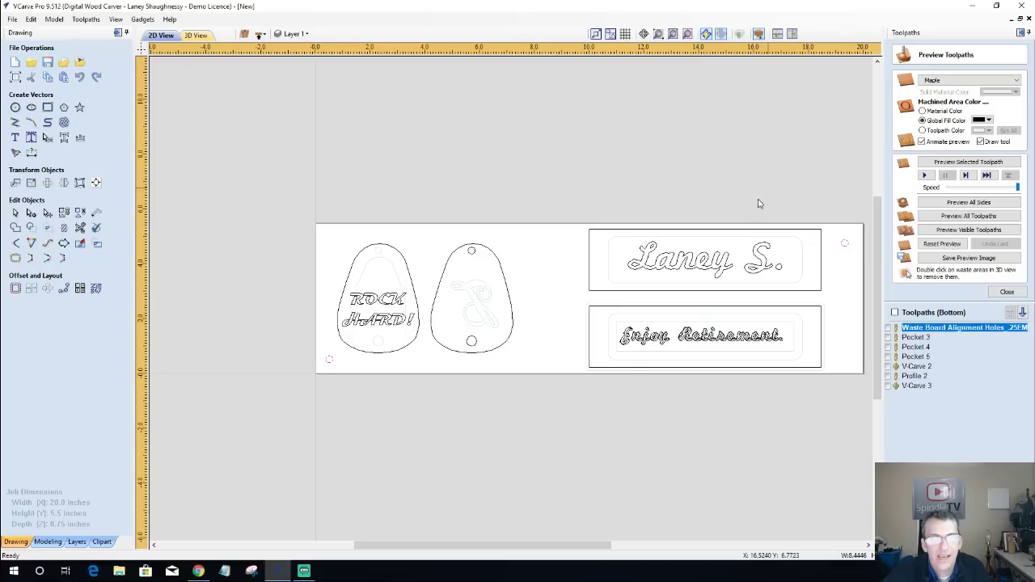
Select the name and Enjoy Retirement plaque outlines and close the preview settings.
left_click(692, 291)
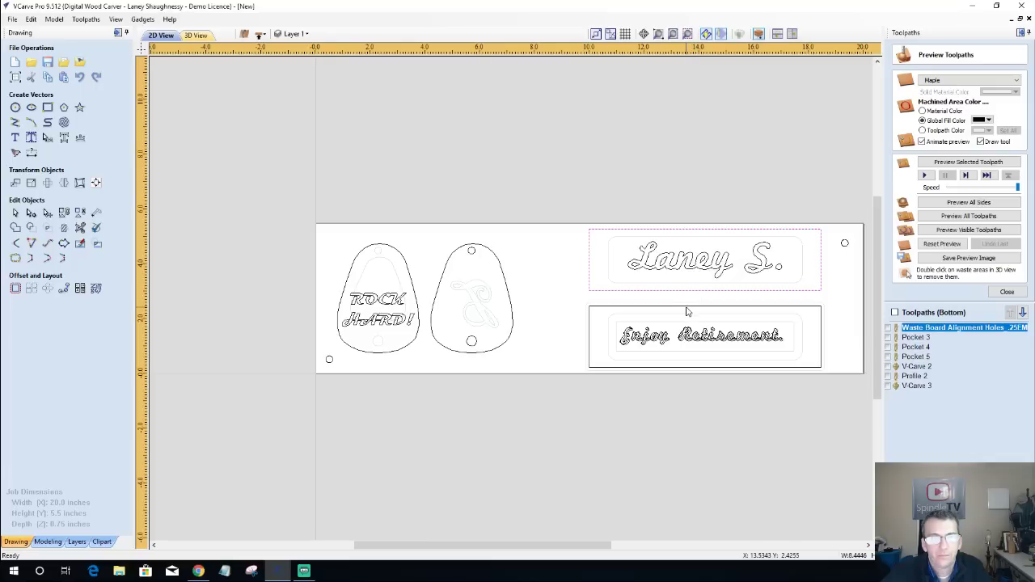
left_click(686, 311, "shift")
left_click(1006, 292)
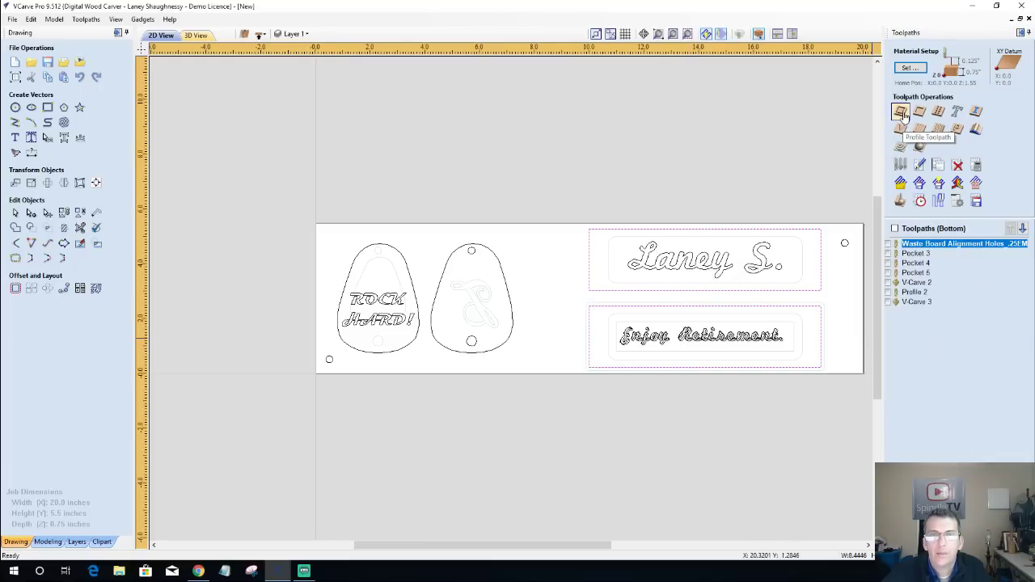
Start a profile toolpath for the plaque outlines with holding tabs enabled.
left_click(900, 113)
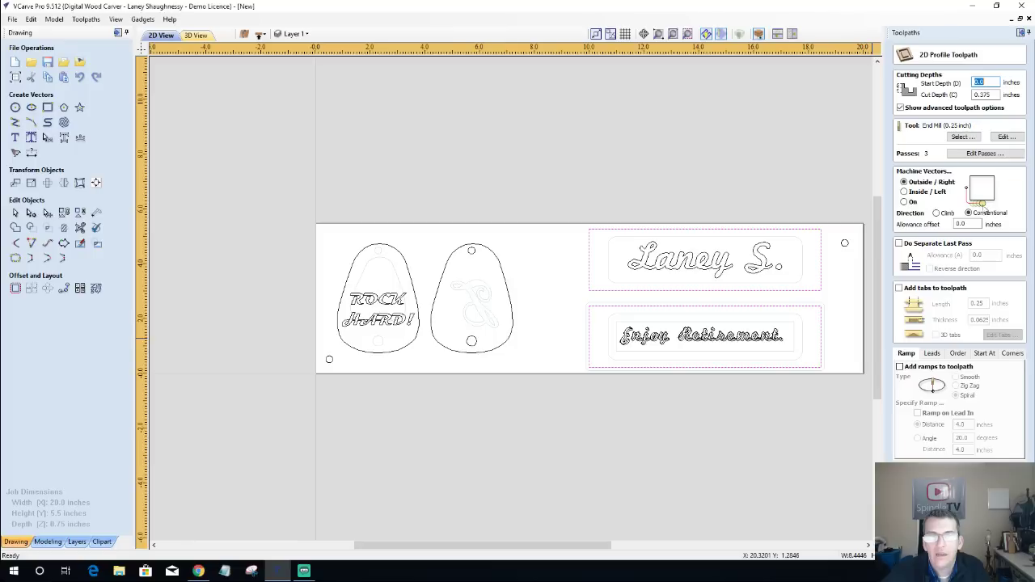
left_click(899, 289)
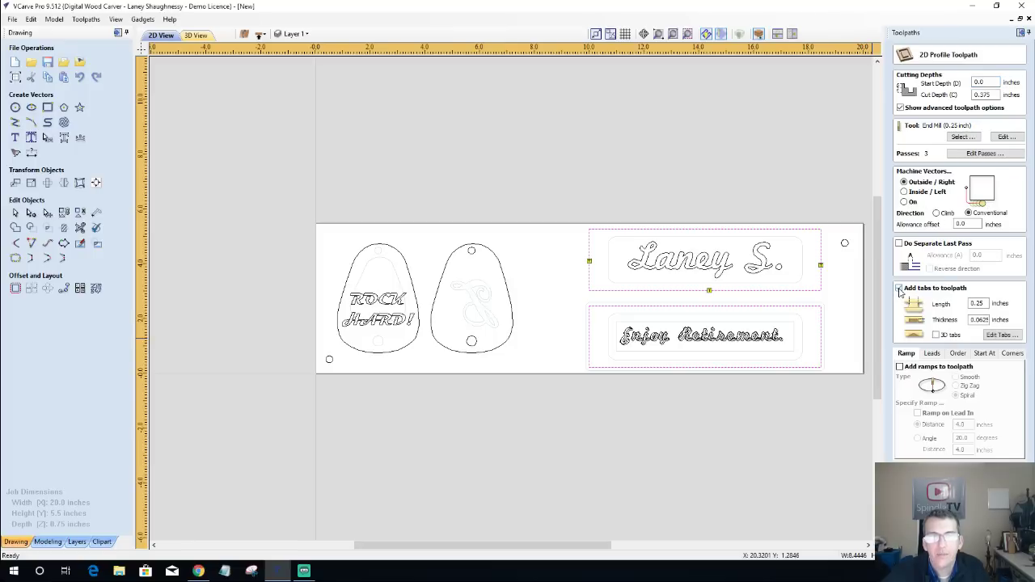
left_click(852, 299)
left_click(789, 311)
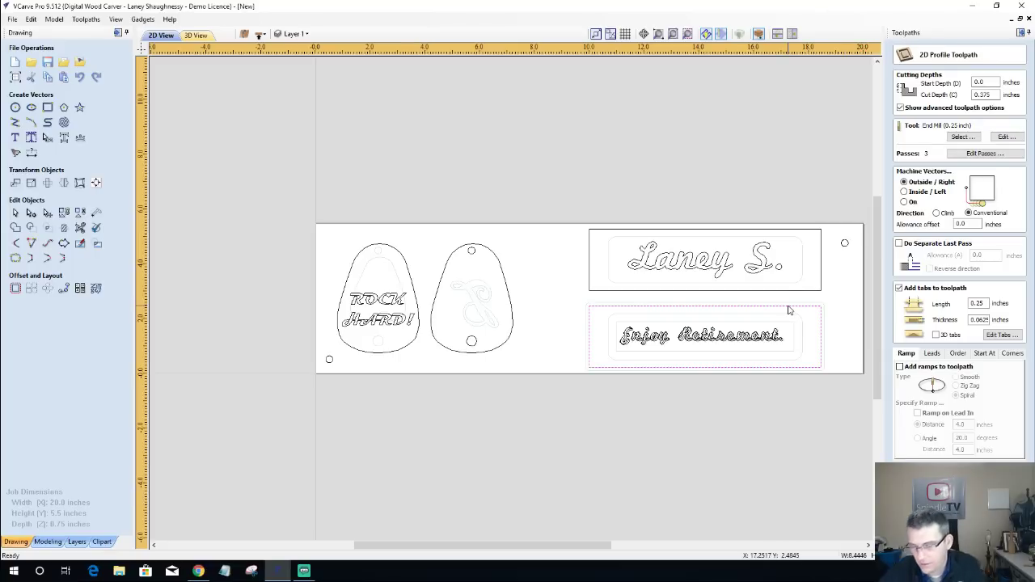
left_click(789, 311)
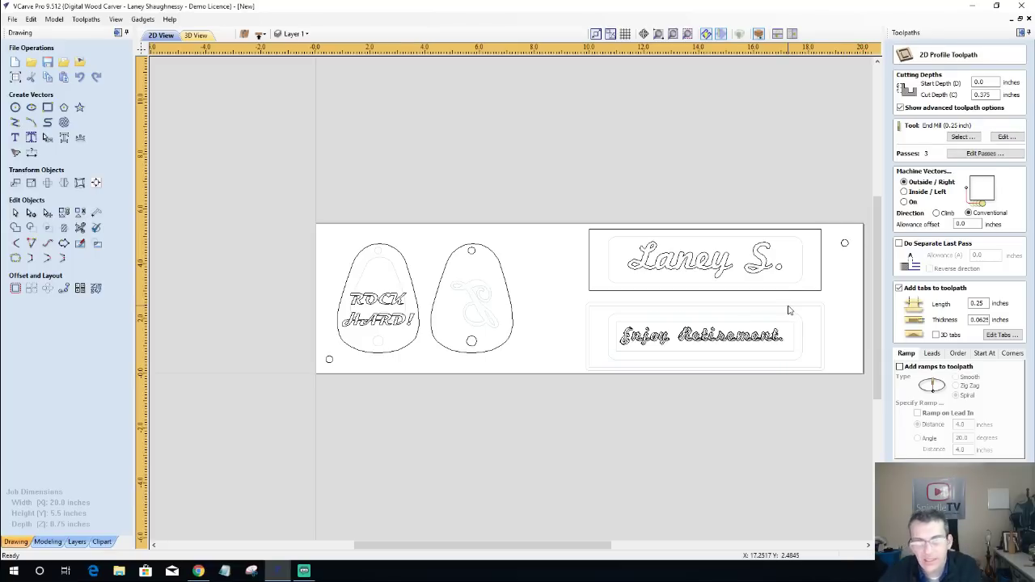
Copy the upper panel rectangle to the other side, then select both panel rectangles.
left_click(260, 34)
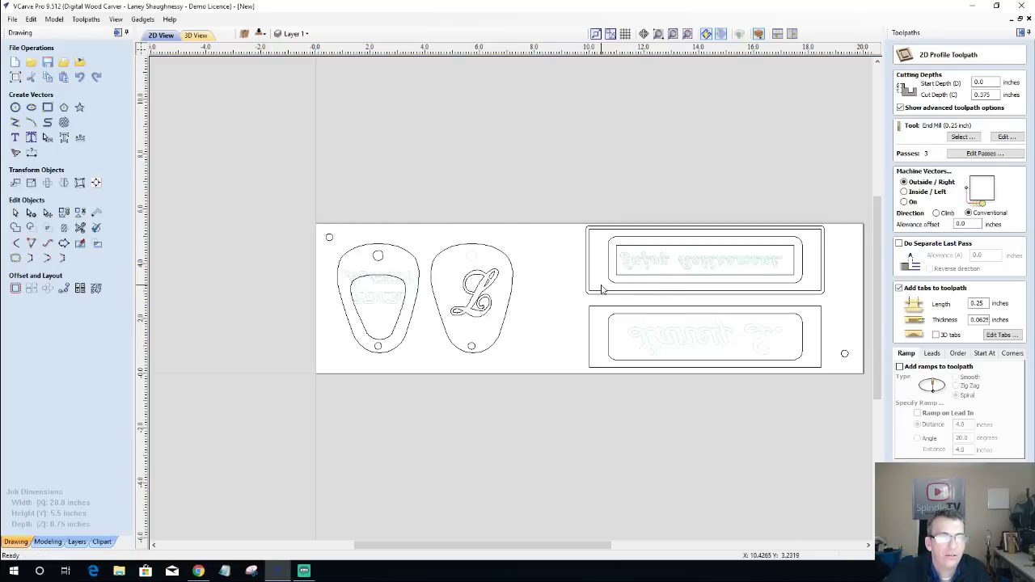
left_click(601, 291)
right_click(600, 291)
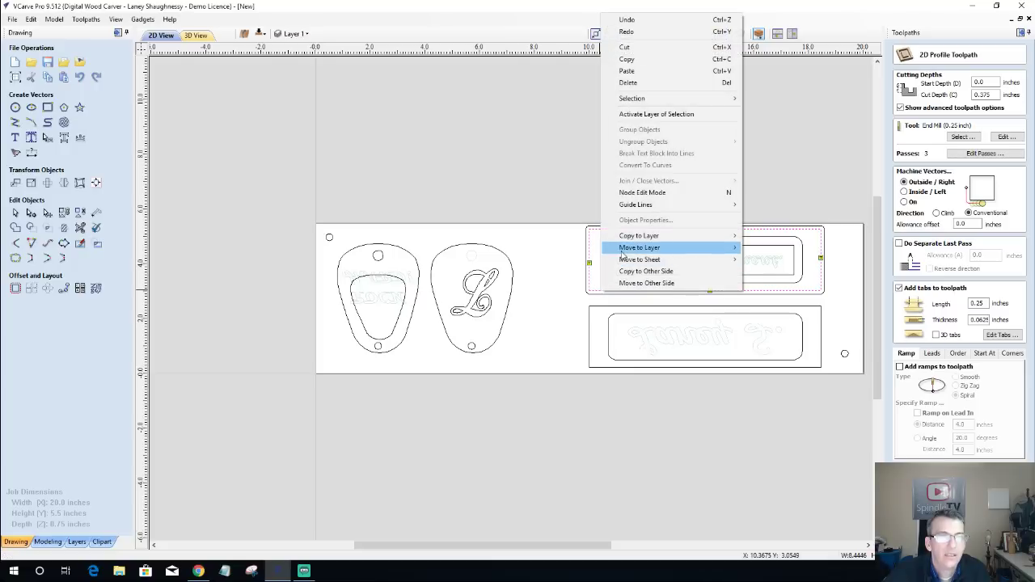
left_click(632, 271)
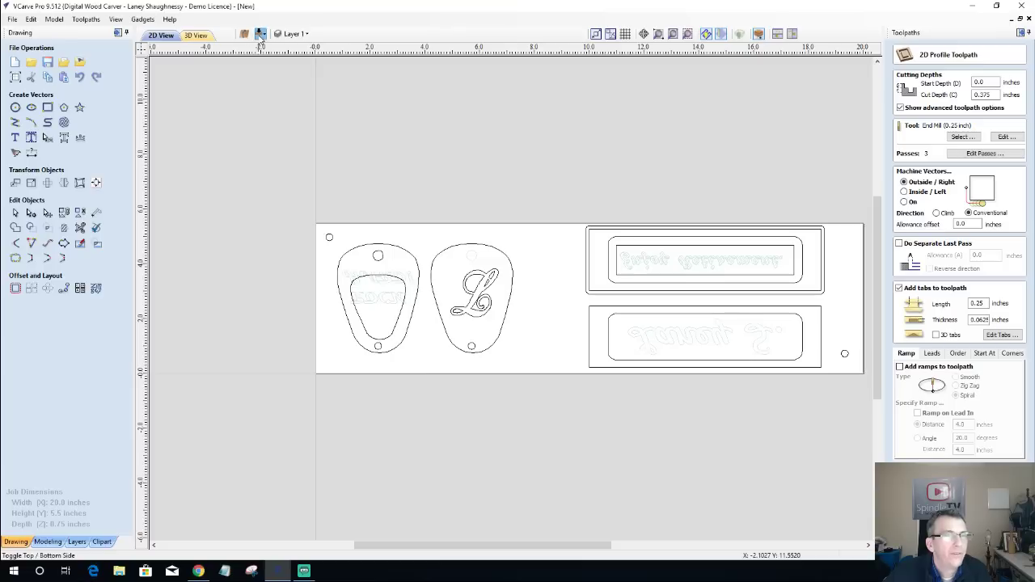
left_click(259, 34)
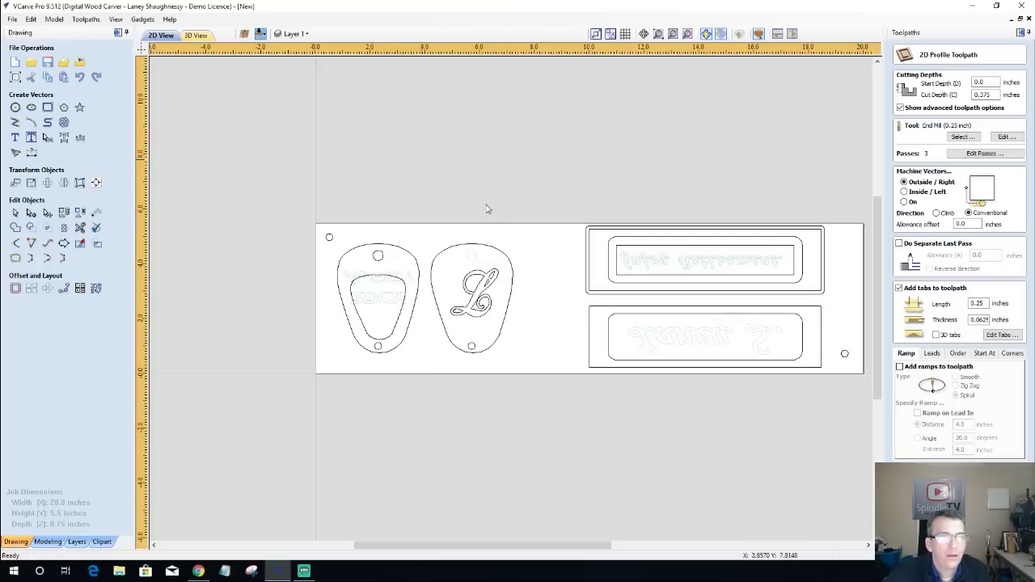
left_click(807, 293)
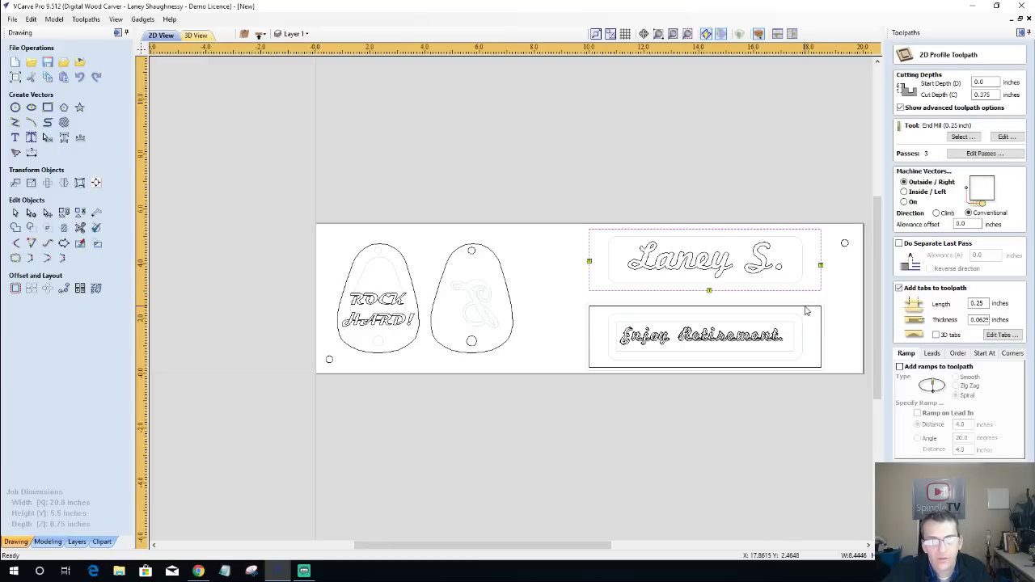
left_click(808, 307, "shift")
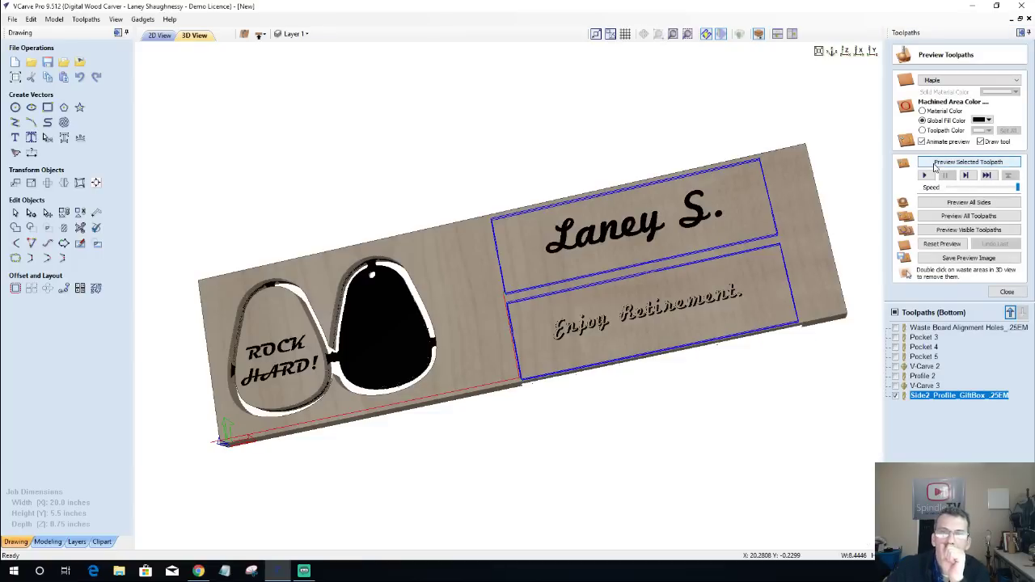
Simulate the panel profile cut with machined areas shaded in material colour.
left_click(936, 163)
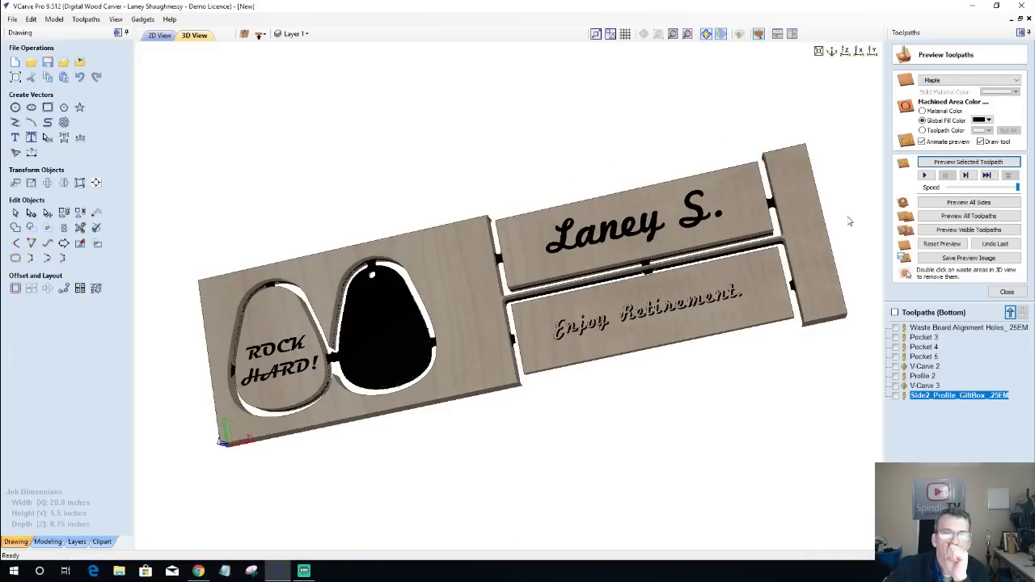
left_click(922, 142)
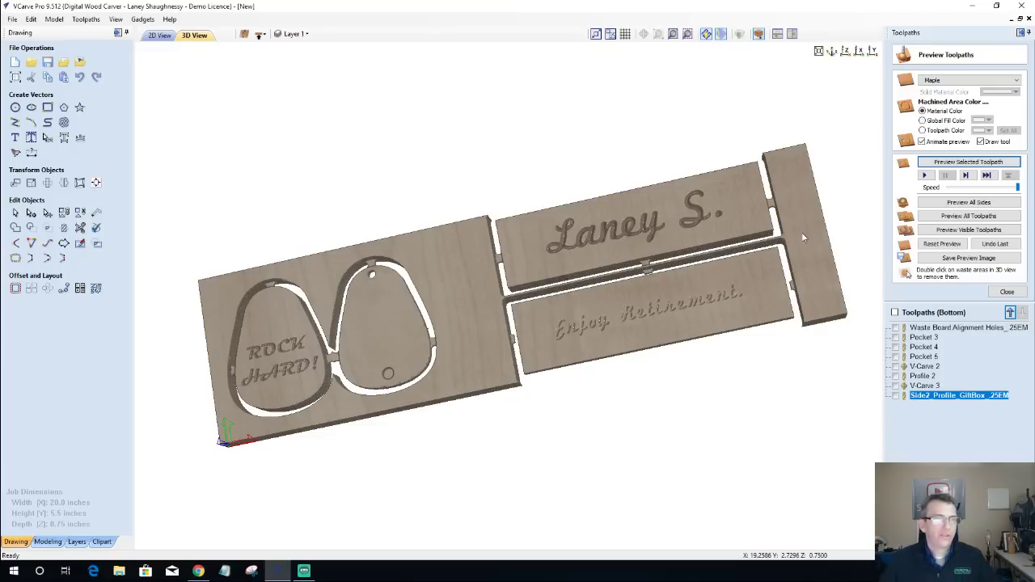
left_click(845, 51)
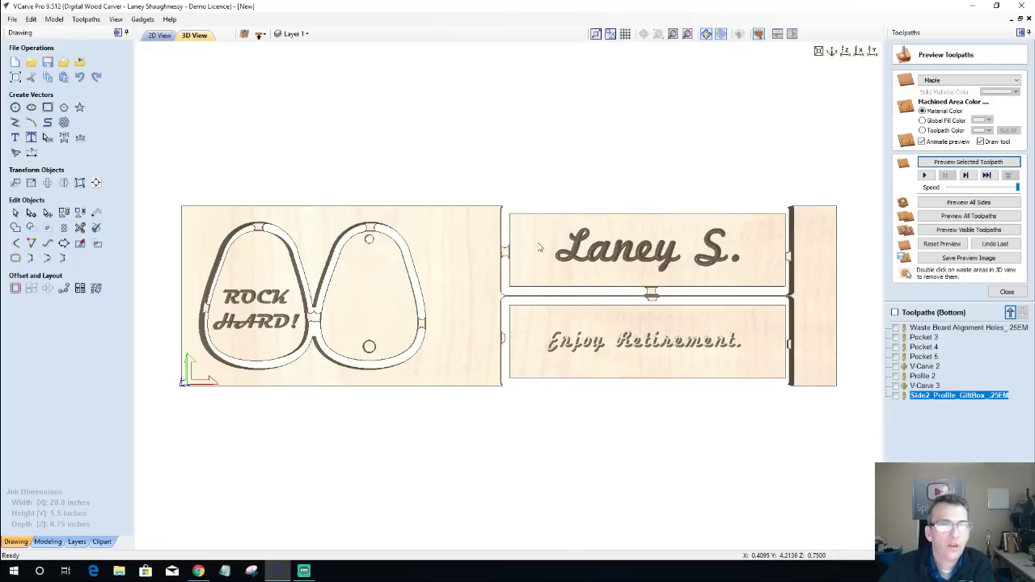
left_click_drag(539, 247, 961, 304)
left_click_drag(468, 296, 277, 68)
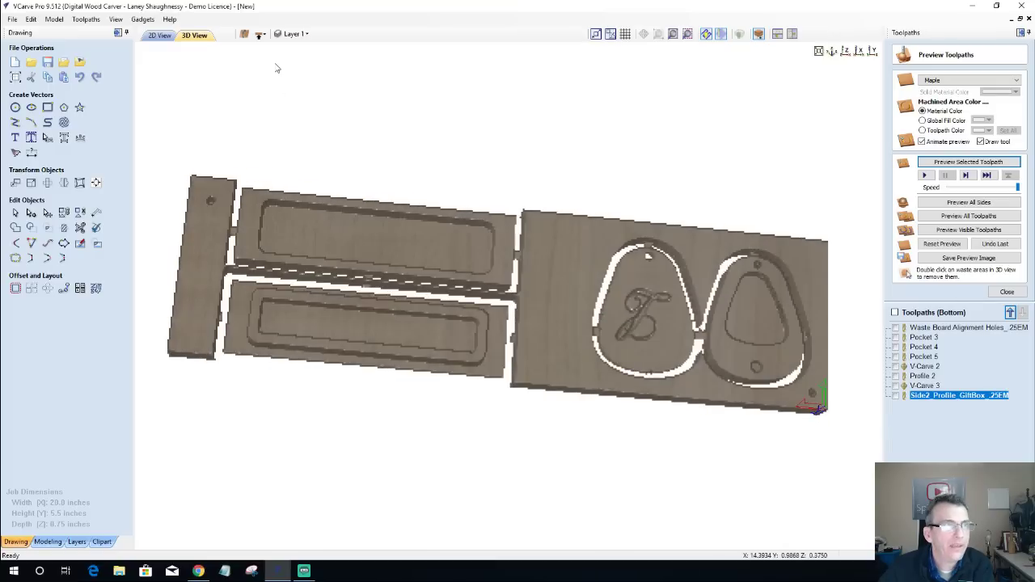
Show the job's top side in a top-down 3D view.
left_click(260, 33)
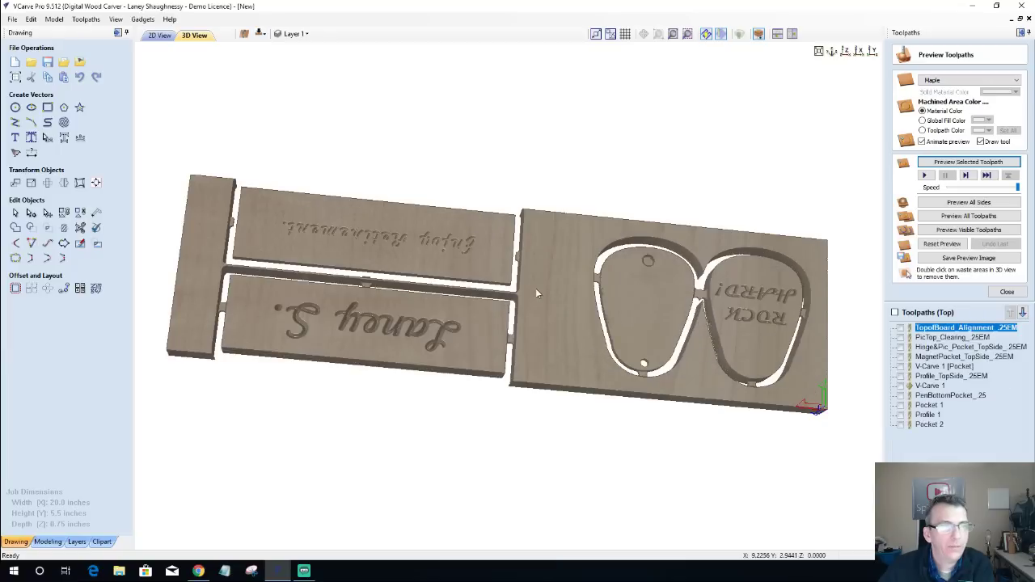
left_click_drag(195, 251, 452, 243)
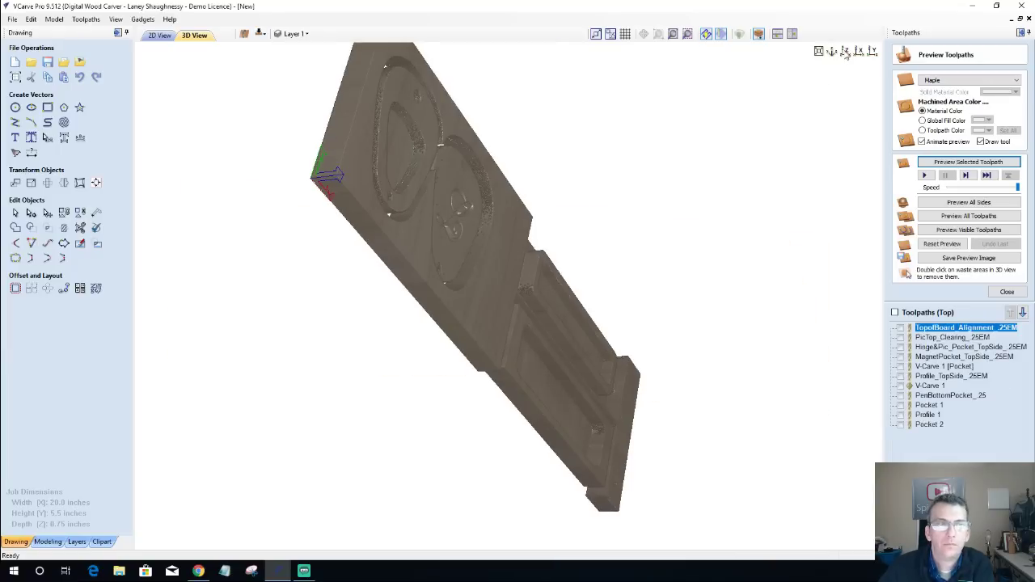
left_click(844, 52)
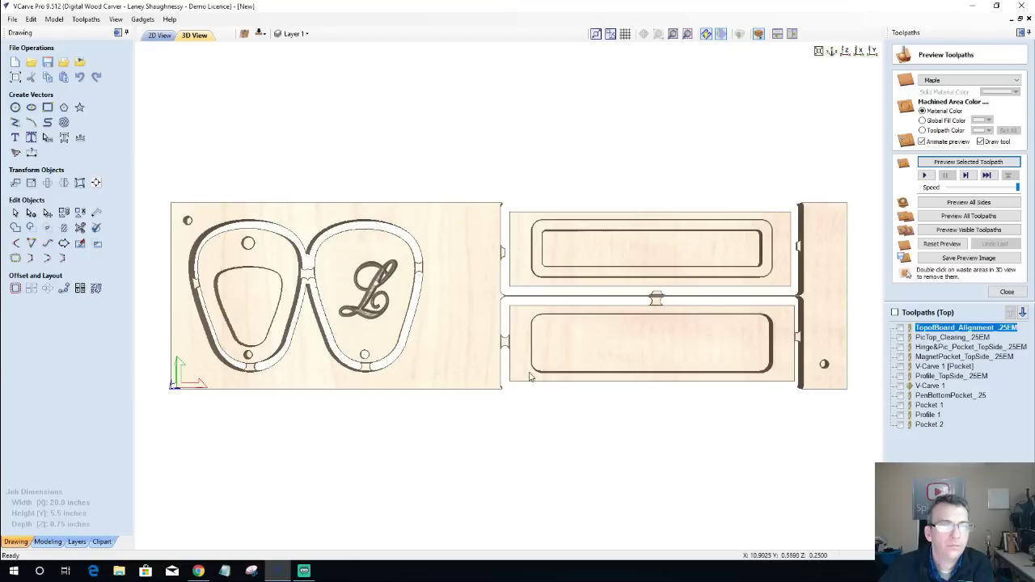
left_click_drag(477, 372, 415, 342)
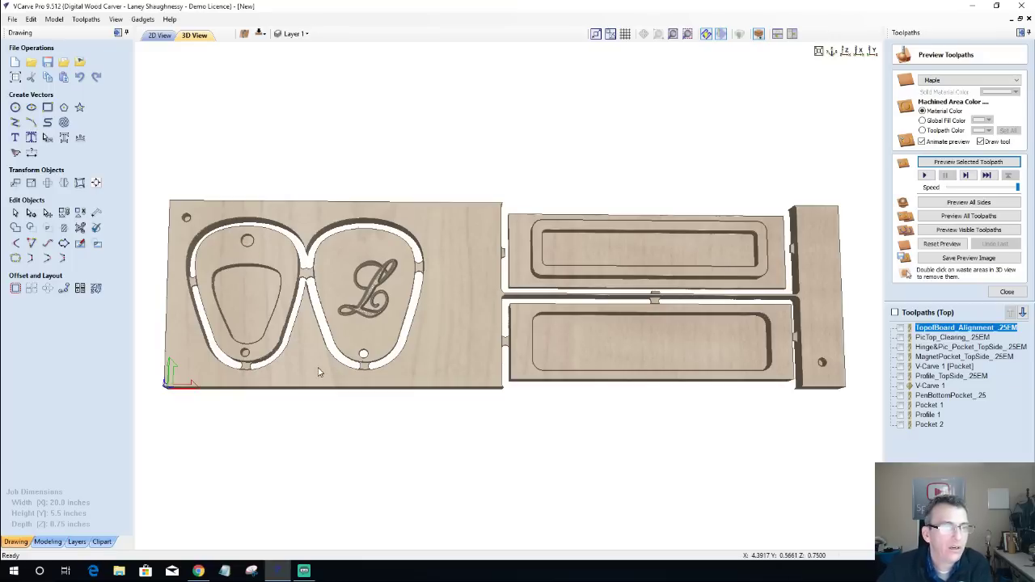
mouse_move(318, 372)
left_mouse_down()
mouse_move(332, 333)
mouse_move(274, 352)
mouse_move(477, 476)
mouse_move(654, 386)
left_mouse_up()
left_click_drag(746, 346, 536, 346)
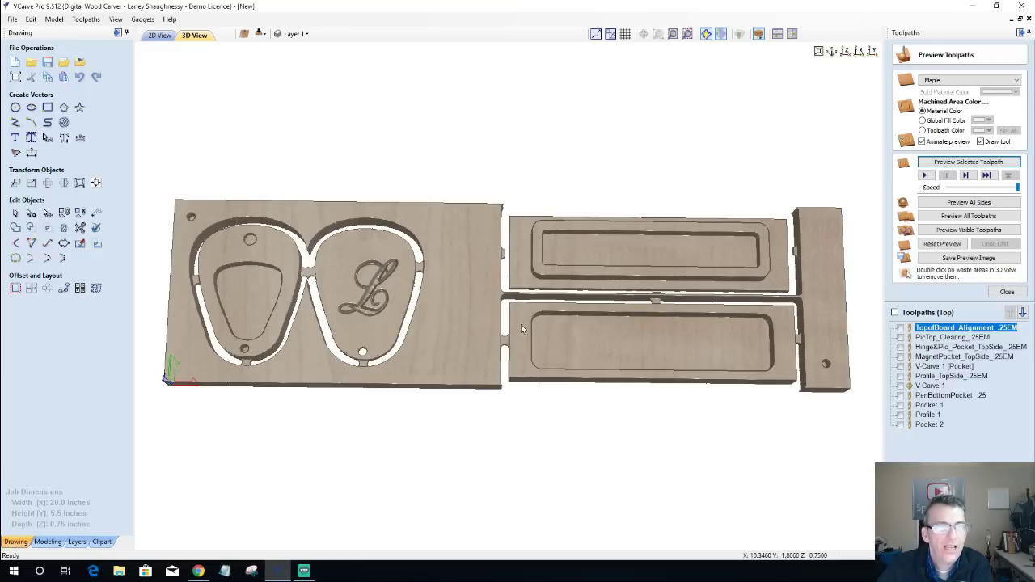
left_click_drag(674, 360, 752, 344)
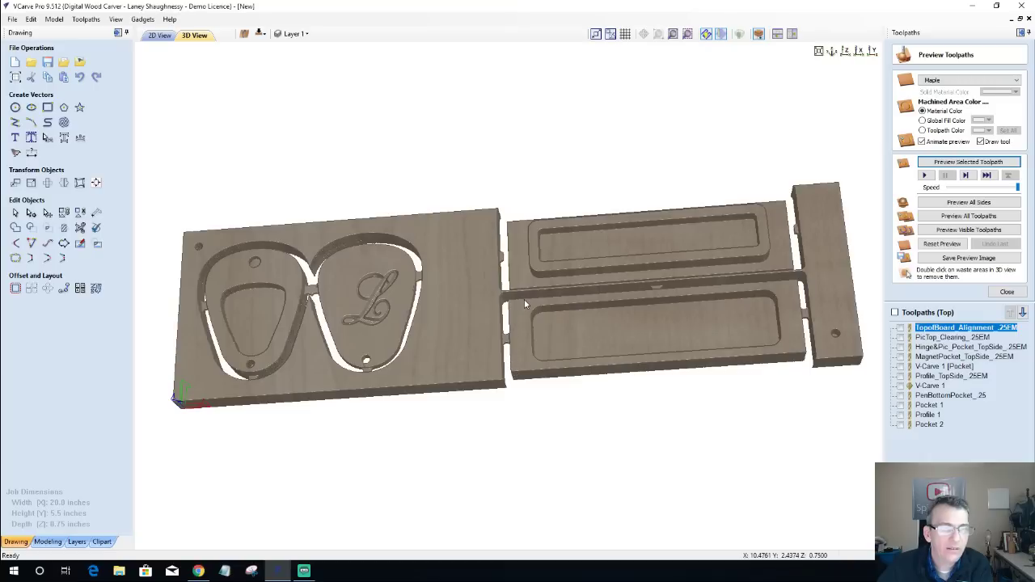
left_click_drag(670, 255, 767, 301)
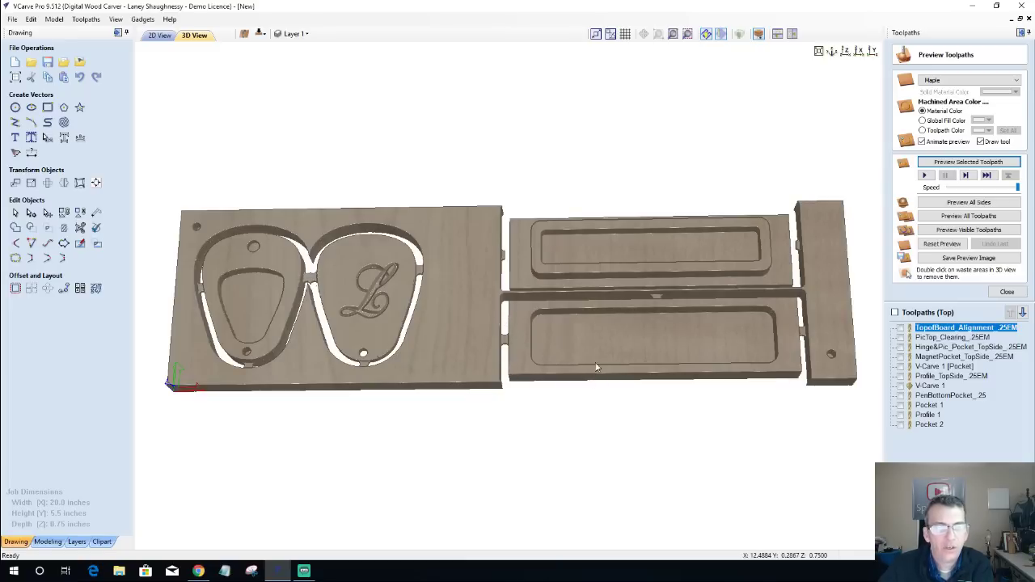
left_click_drag(596, 364, 382, 372)
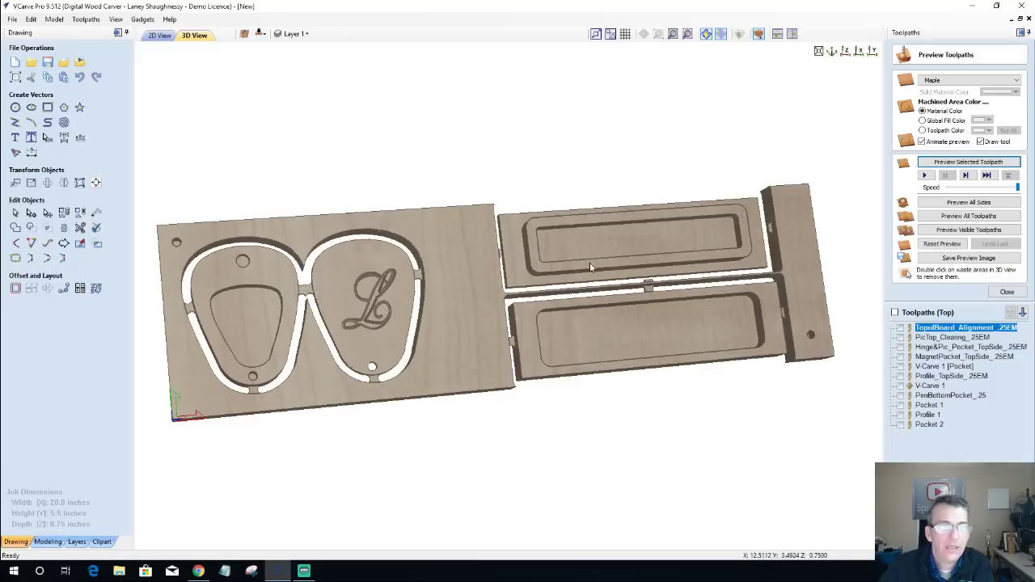
left_click_drag(438, 258, 489, 255)
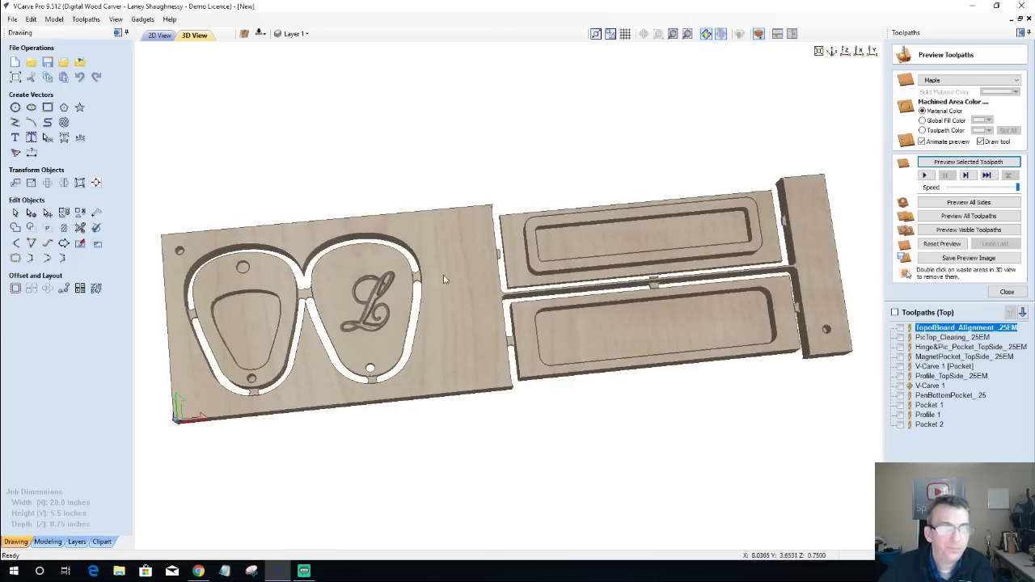
left_click_drag(406, 263, 508, 271)
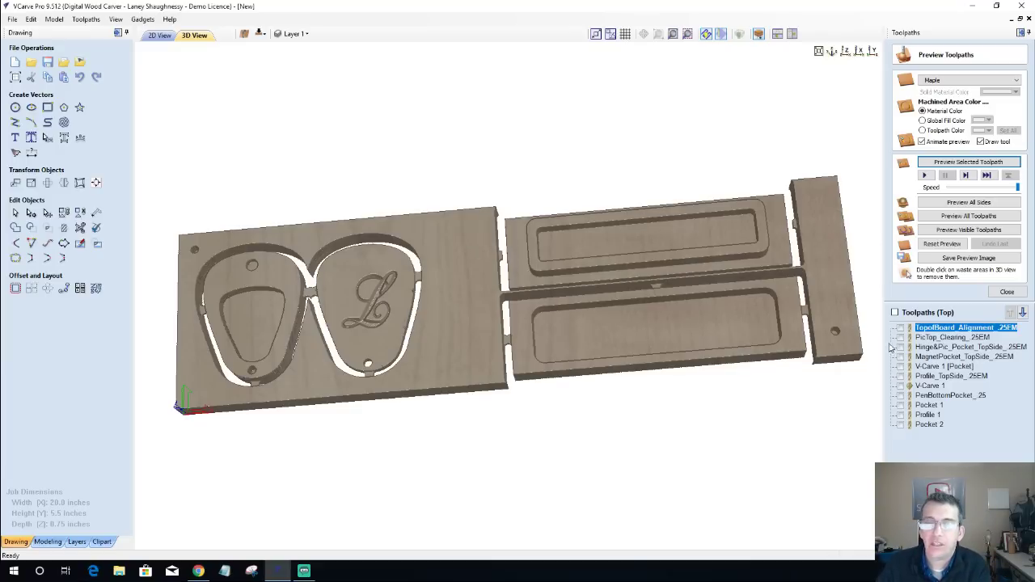
mouse_move(941, 368)
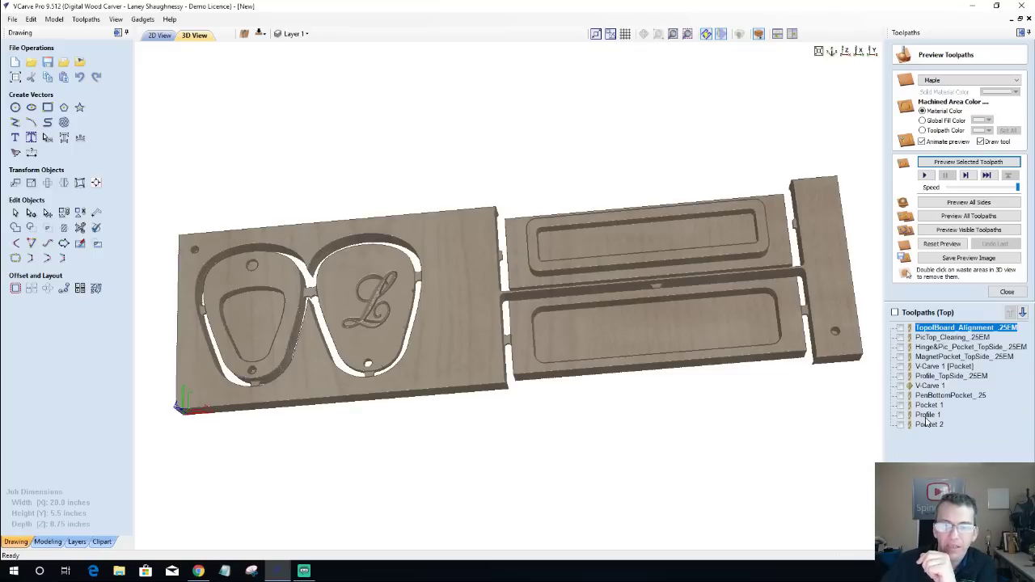
Change Pocket 2's pocket allowance from -0.02 to 0.005 inches and recalculate the toolpath.
double_click(928, 423)
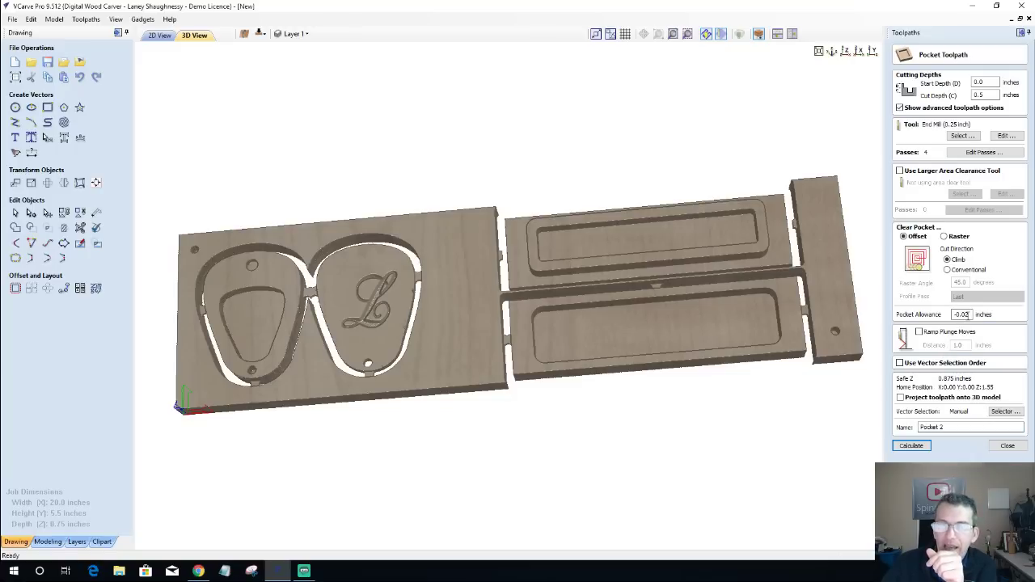
double_click(968, 315)
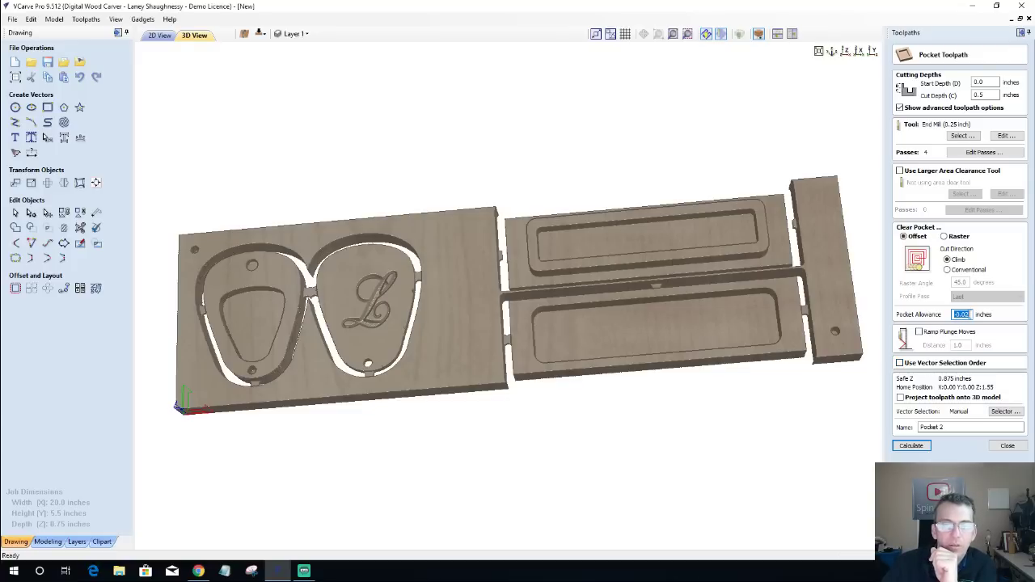
type("-0.08")
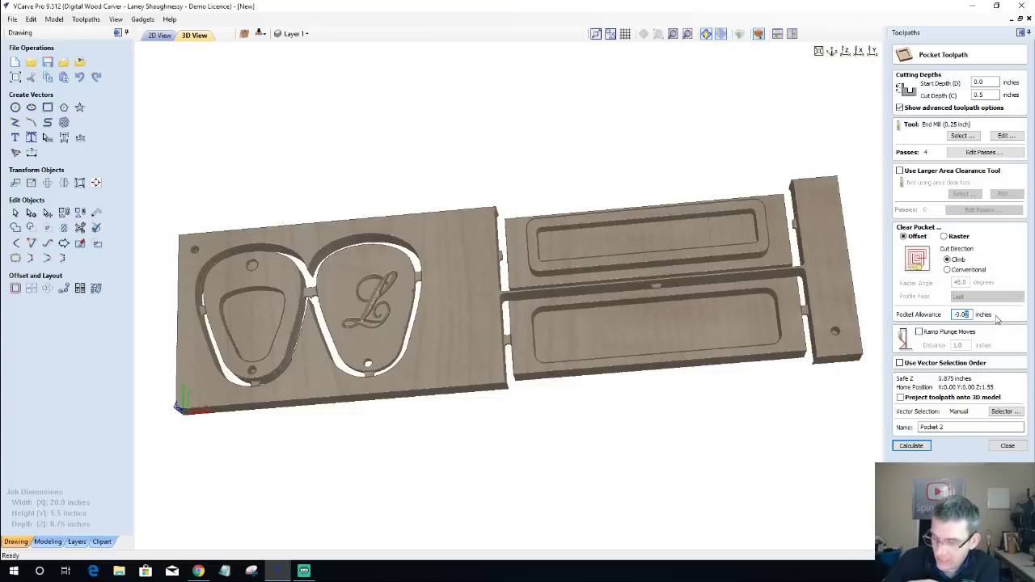
type("0")
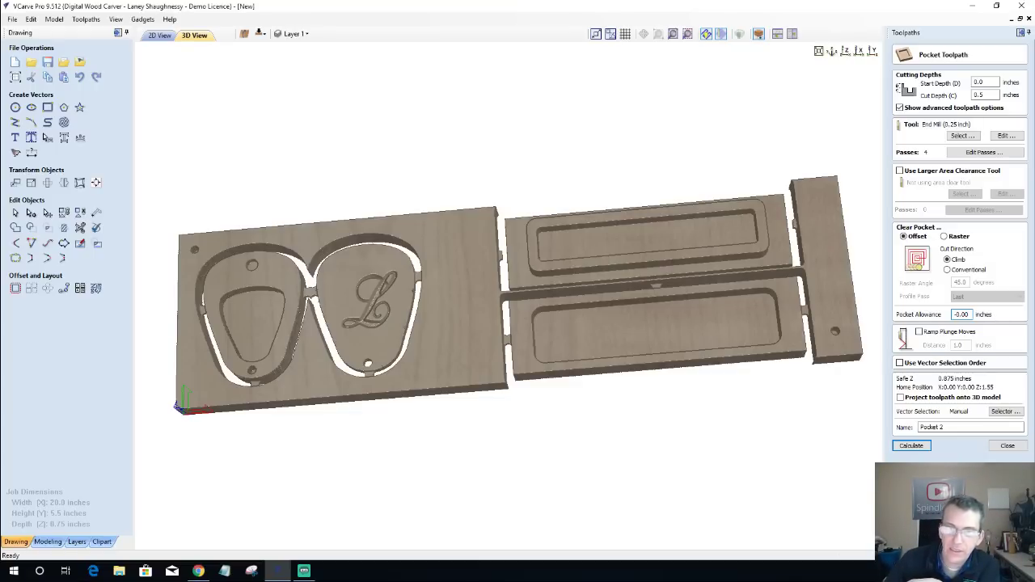
type("2")
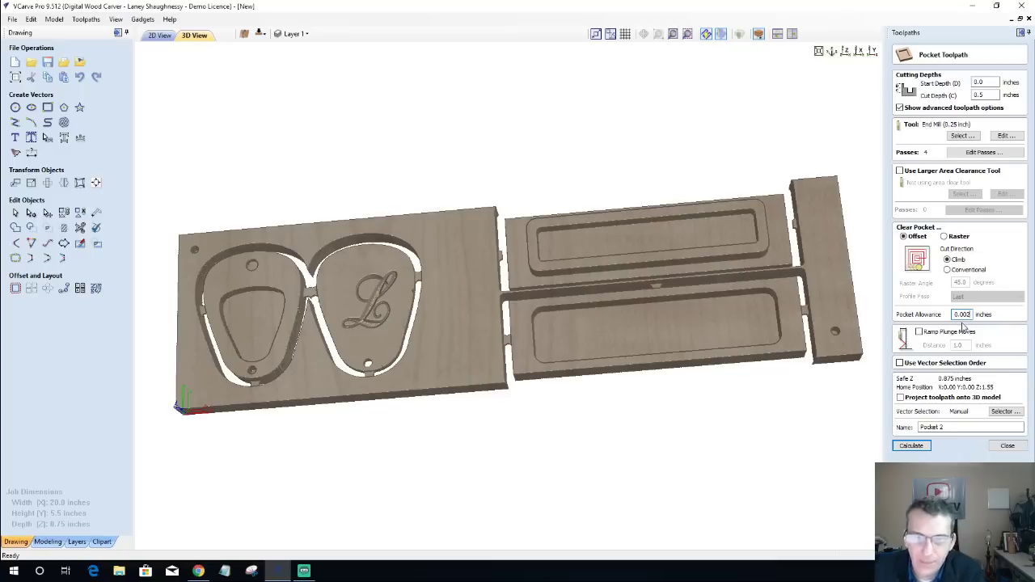
left_click(968, 314)
key("BackSpace")
type("5")
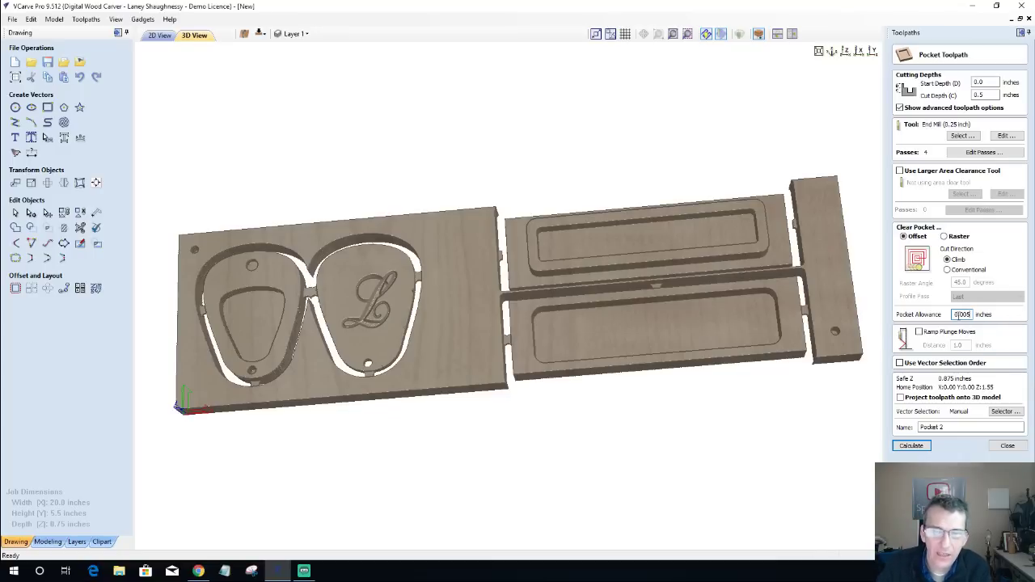
left_click_drag(959, 315, 937, 317)
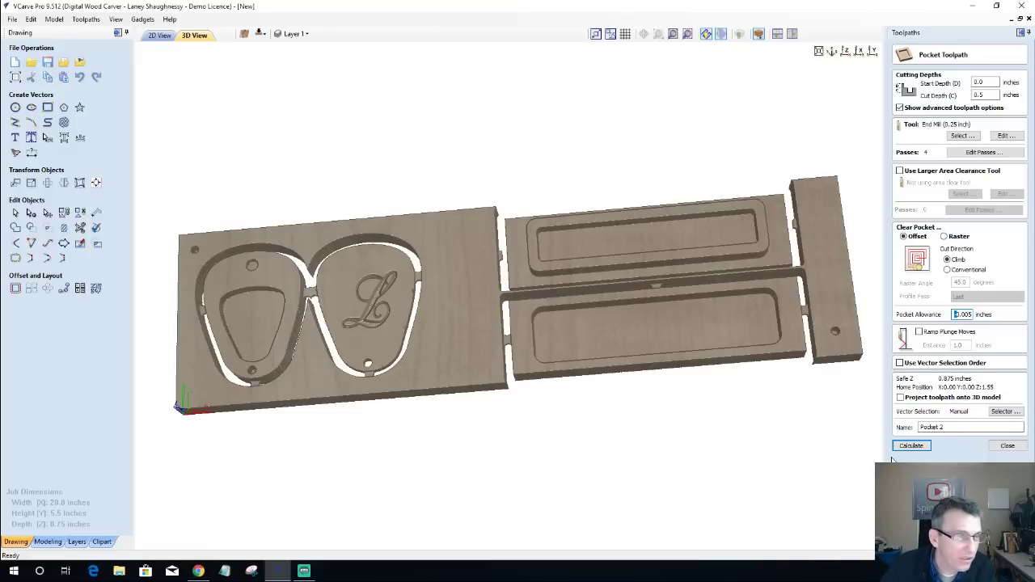
left_click(912, 446)
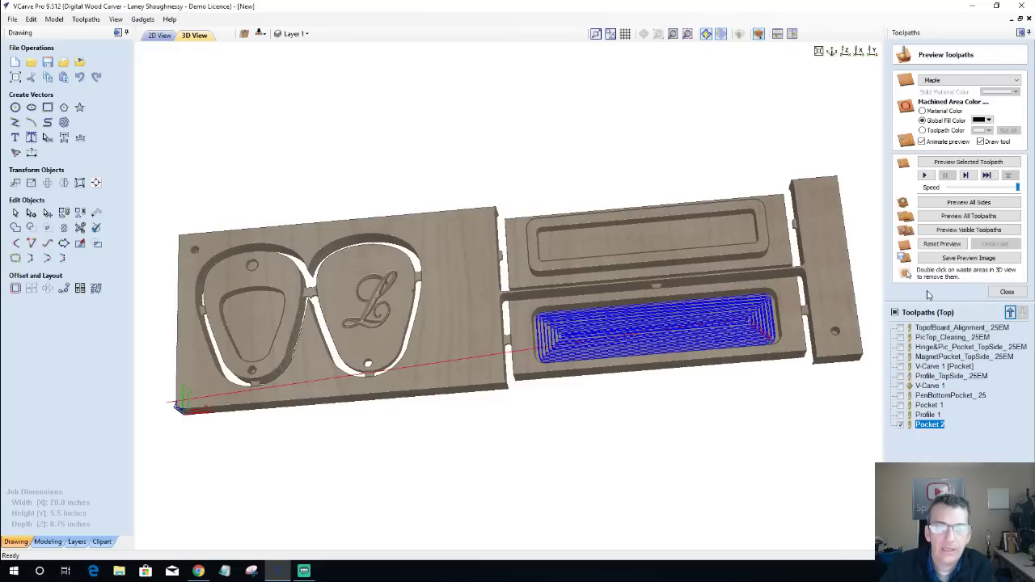
left_click_drag(558, 275, 463, 265)
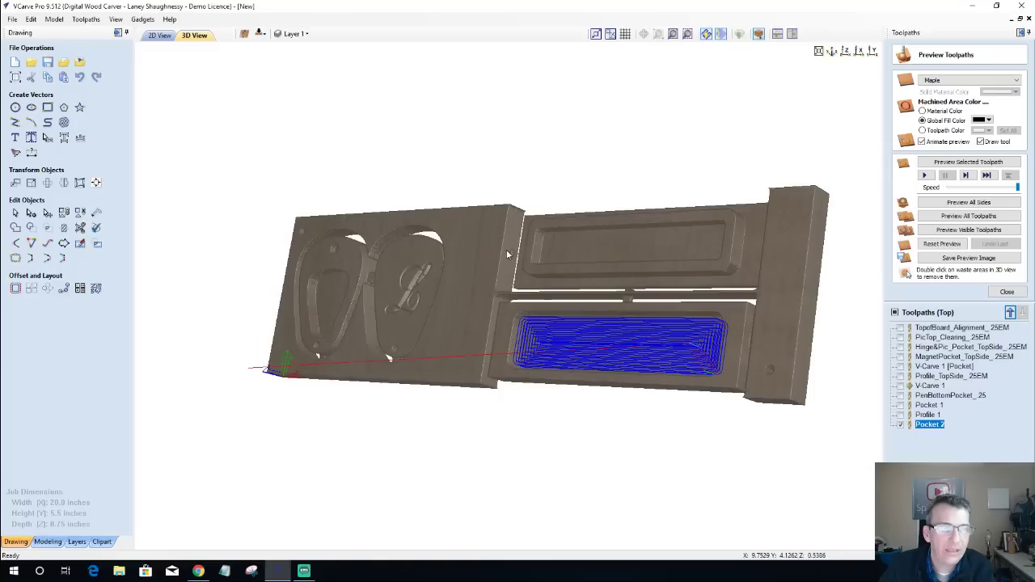
scroll(509, 260, "up", 2)
scroll(515, 257, "up", 2)
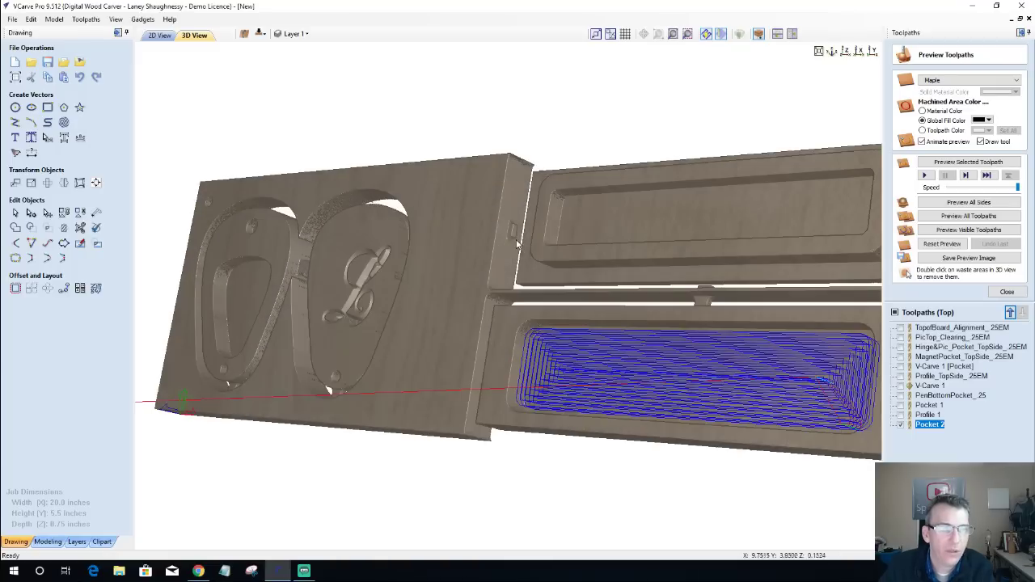
scroll(573, 250, "up", 2)
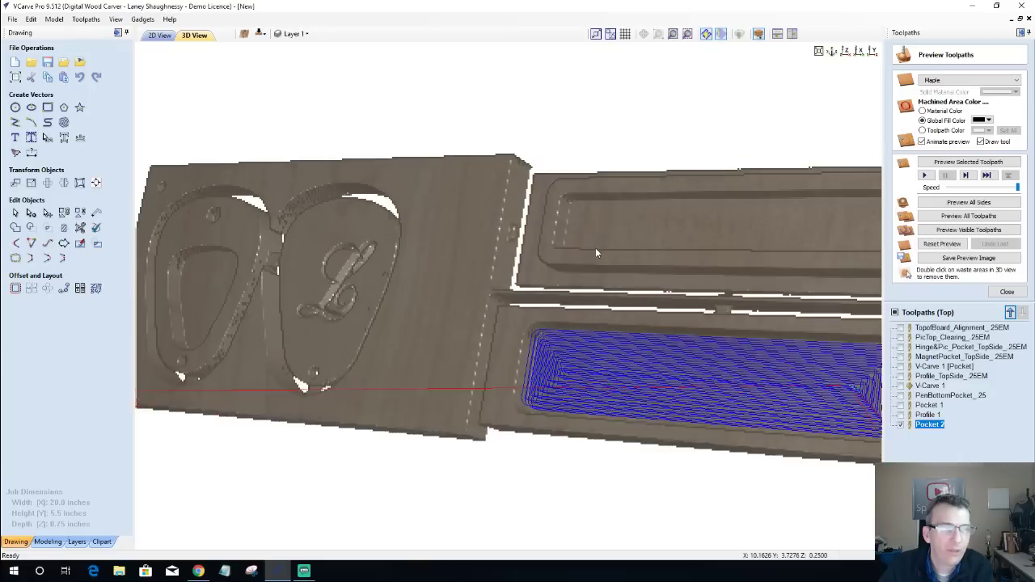
left_click_drag(595, 247, 544, 194)
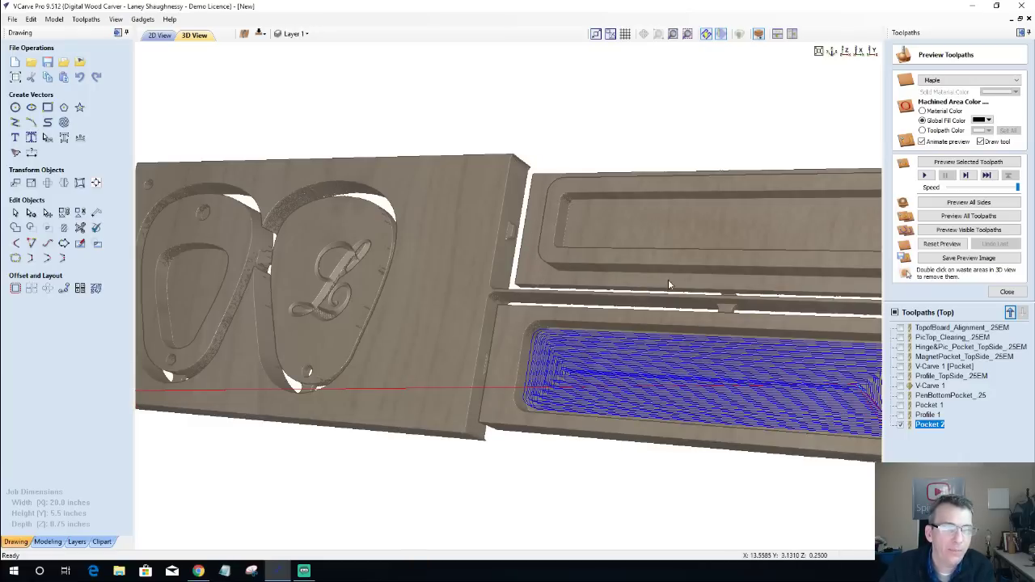
scroll(570, 217, "down", 2)
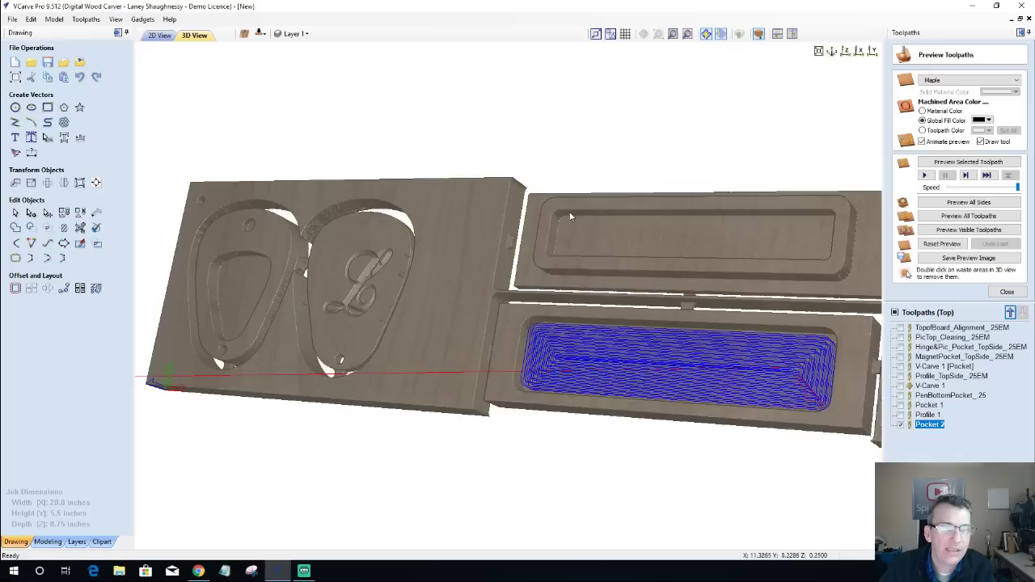
left_click_drag(571, 217, 804, 204)
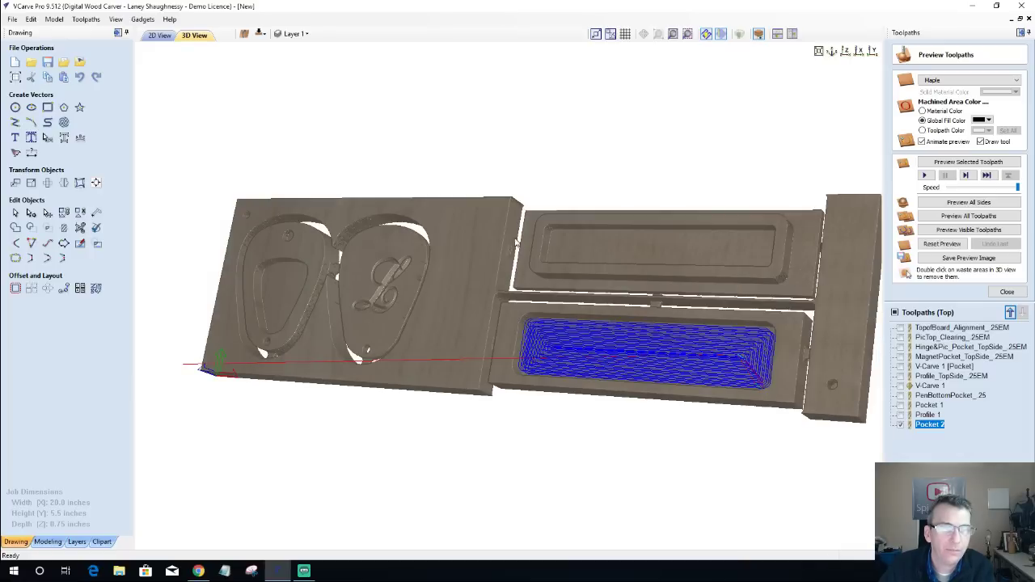
left_click_drag(777, 253, 540, 353)
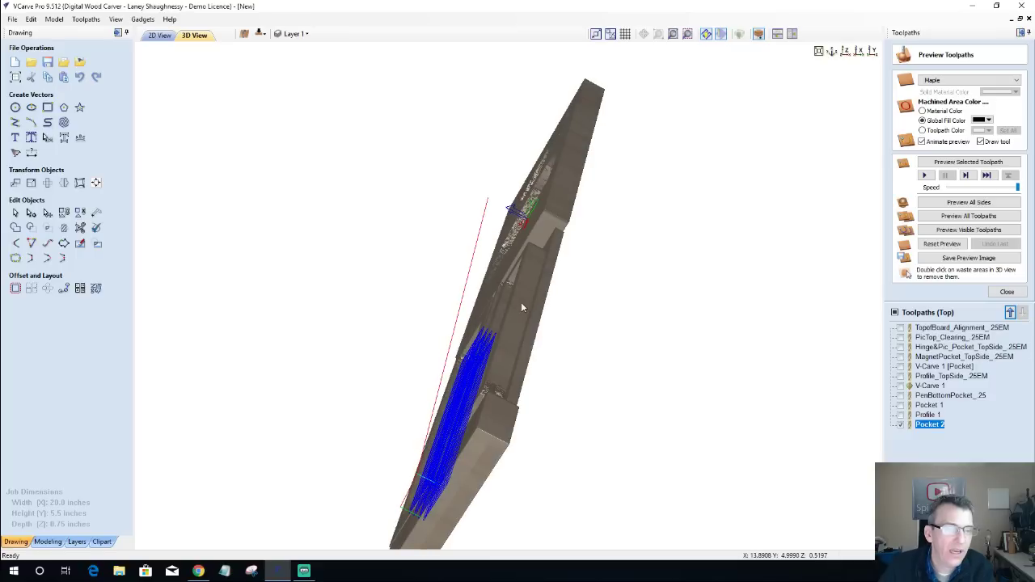
left_click_drag(521, 307, 613, 297)
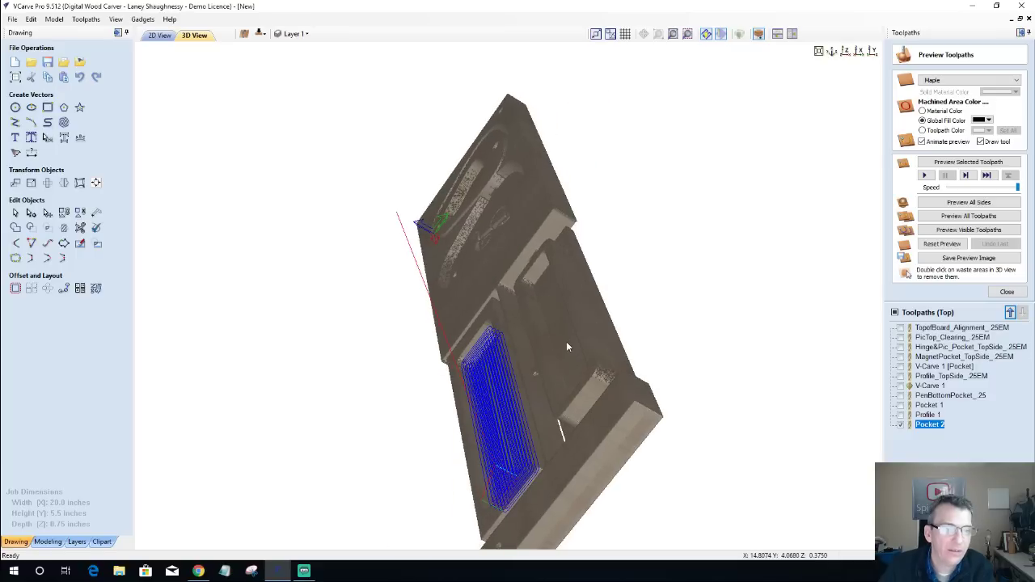
left_click_drag(566, 345, 452, 287)
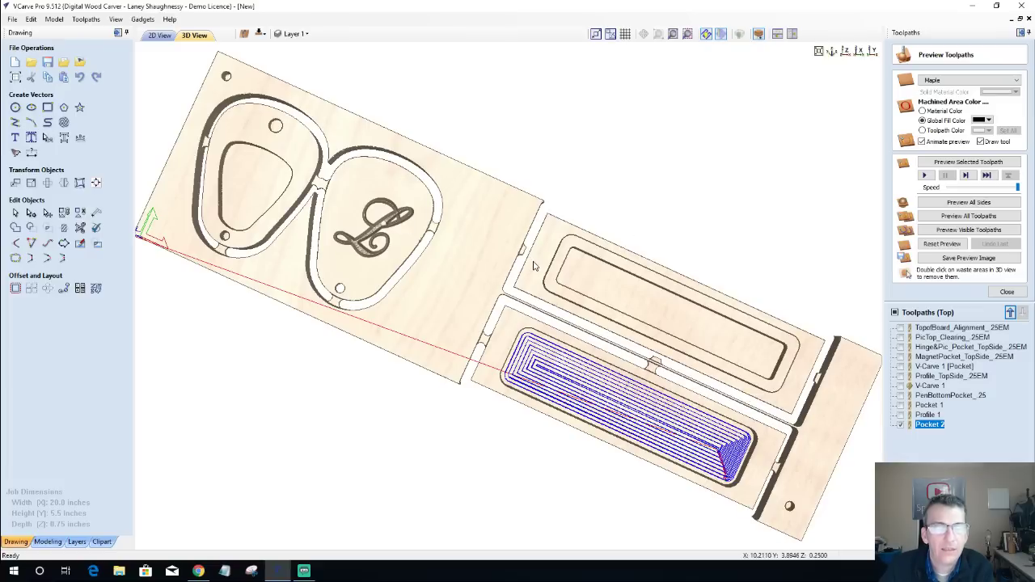
left_click_drag(552, 307, 489, 237)
scroll(491, 229, "up", 3)
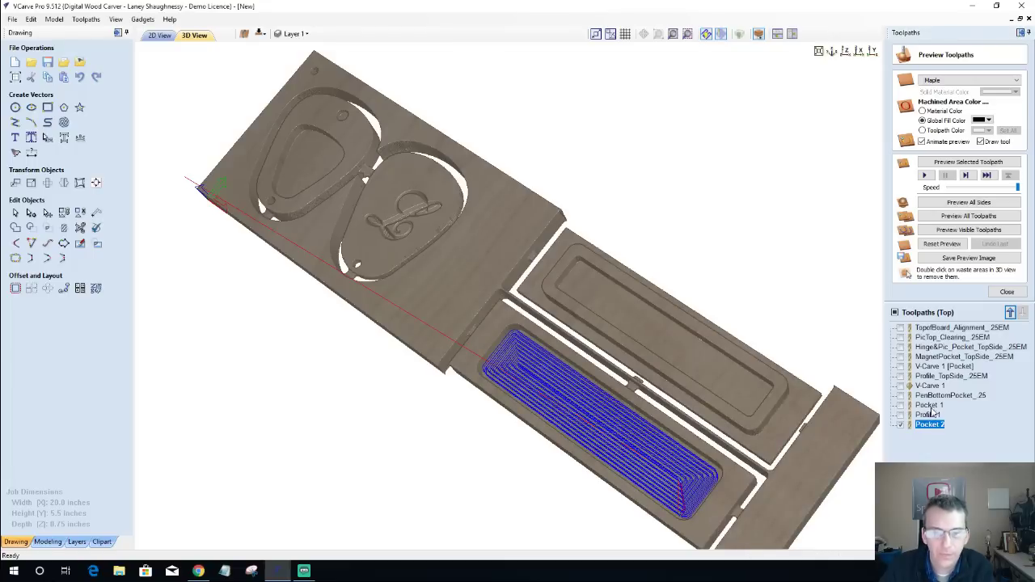
Recalculate Profile 1 without the upper panel vector, then reset the preview to raw stock.
left_click(930, 416)
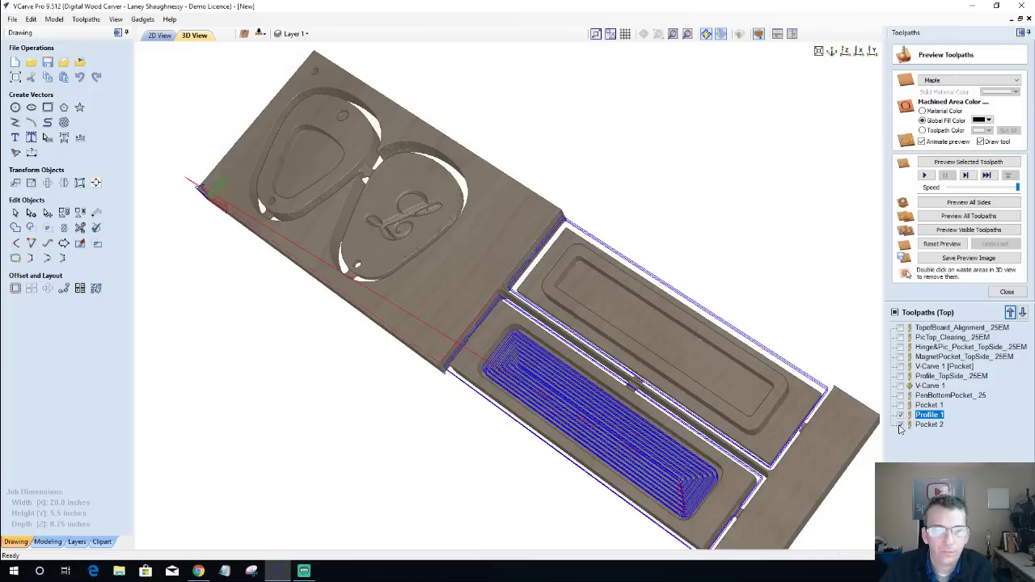
left_click(899, 426)
double_click(930, 418)
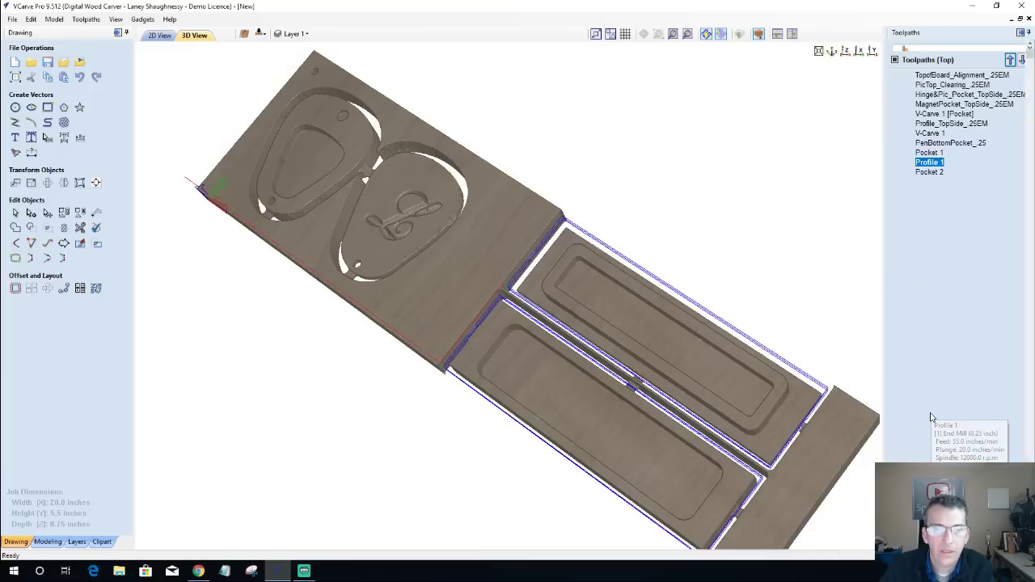
left_click(160, 35)
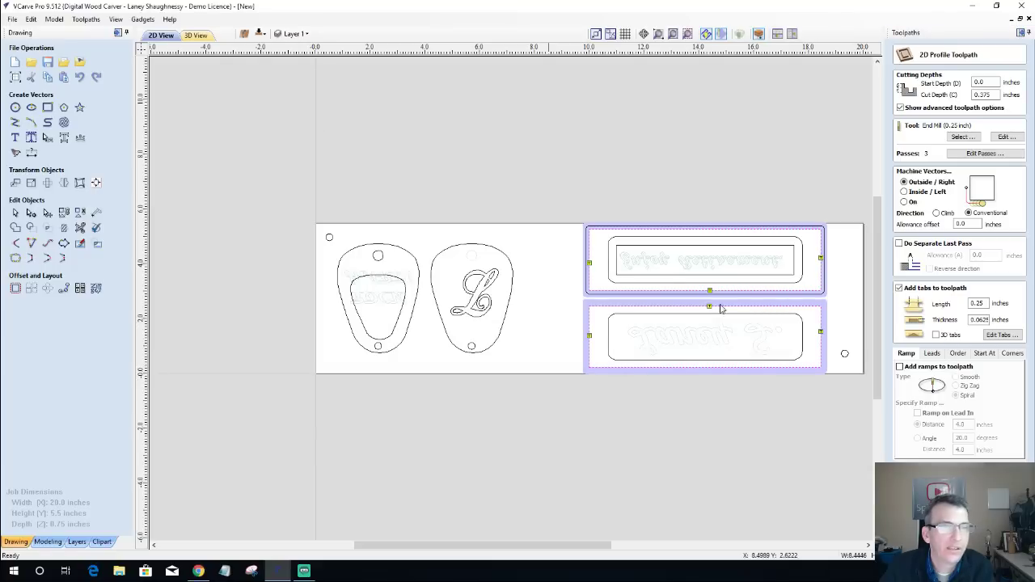
left_click(591, 247, "ctrl")
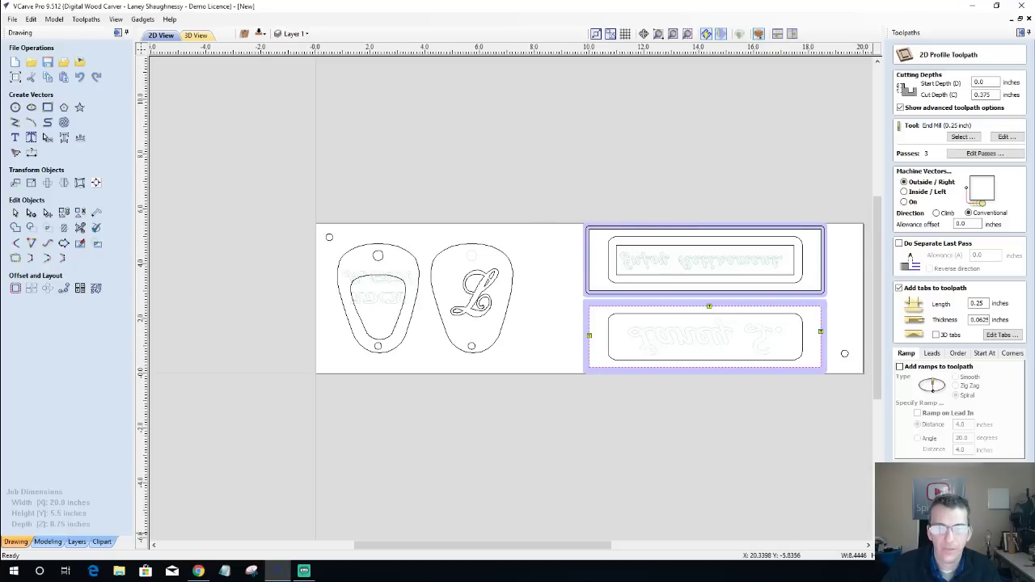
left_click(925, 530)
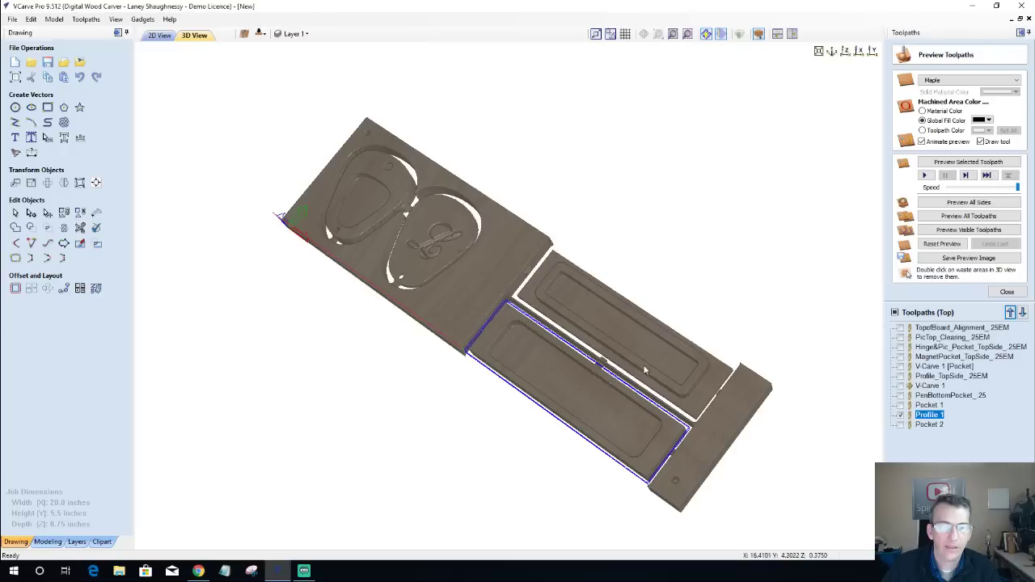
left_click(942, 244)
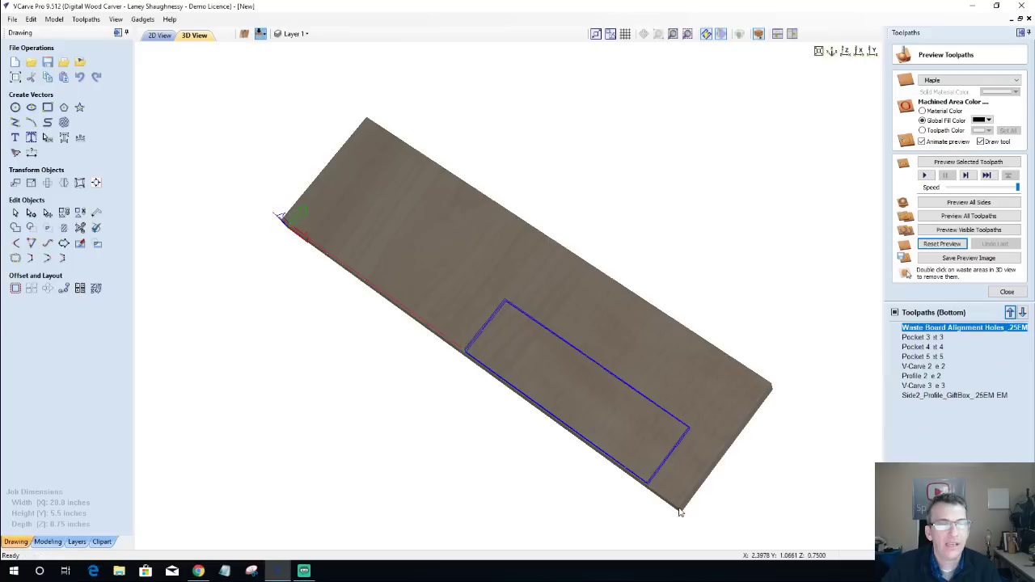
Switch to the bottom-side toolpaths and display only the Side2_Profile_GiftBox outline.
left_click(259, 34)
left_click(159, 35)
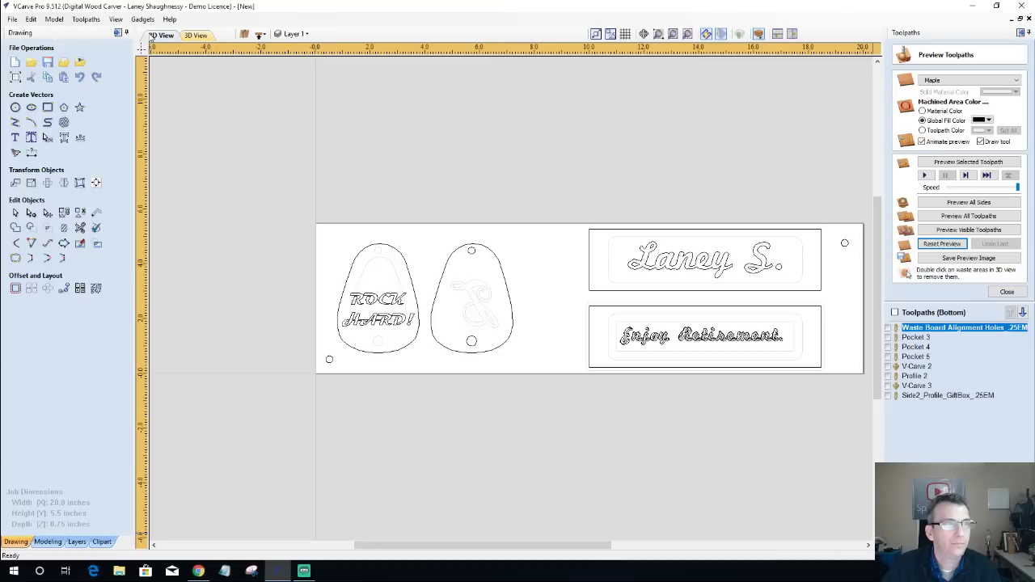
left_click(916, 376)
left_click(889, 377)
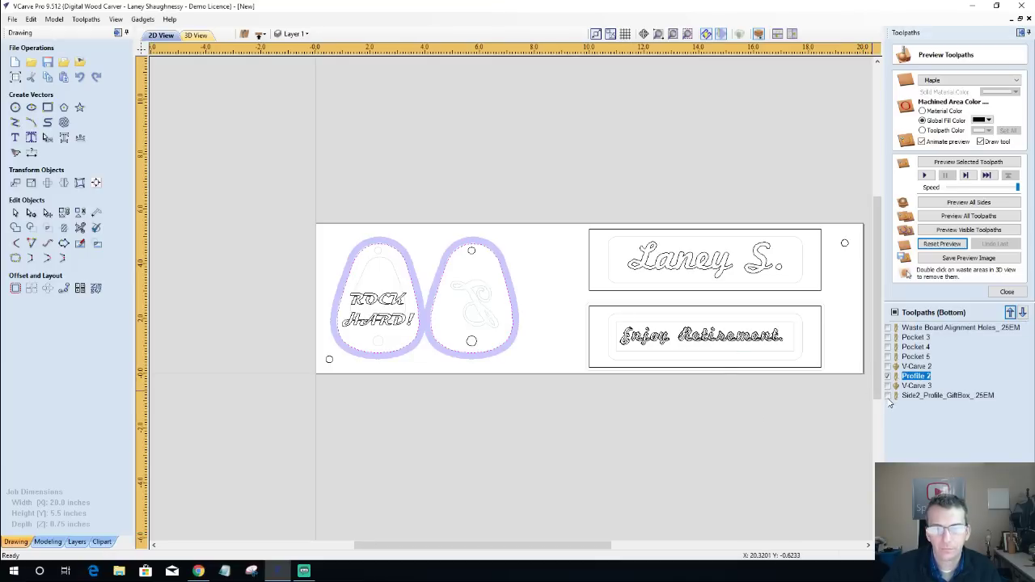
left_click(888, 396)
left_click(888, 376)
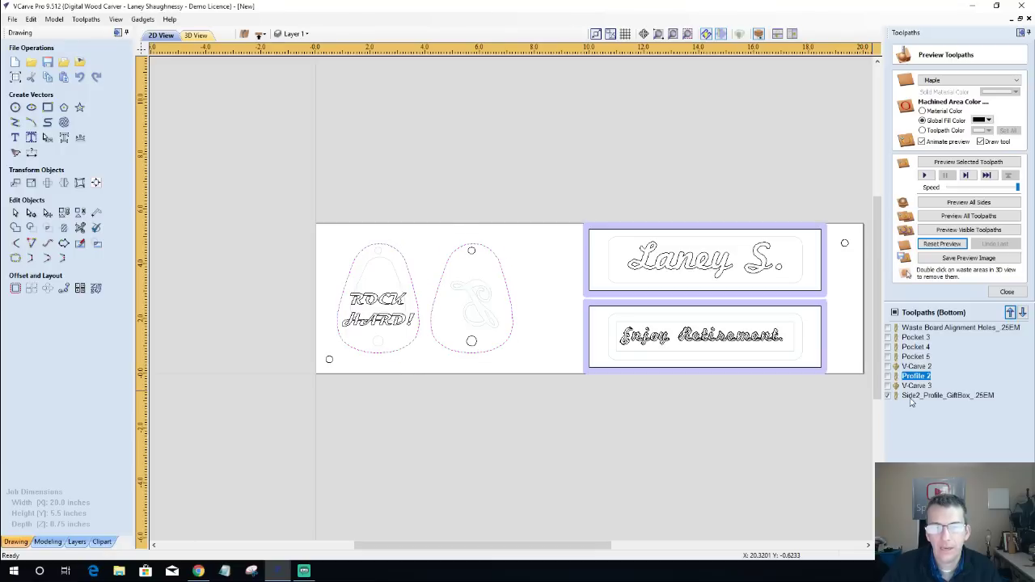
Recalculate Side2_Profile_GiftBox without the Enjoy Retirement plate and close the preview.
double_click(912, 396)
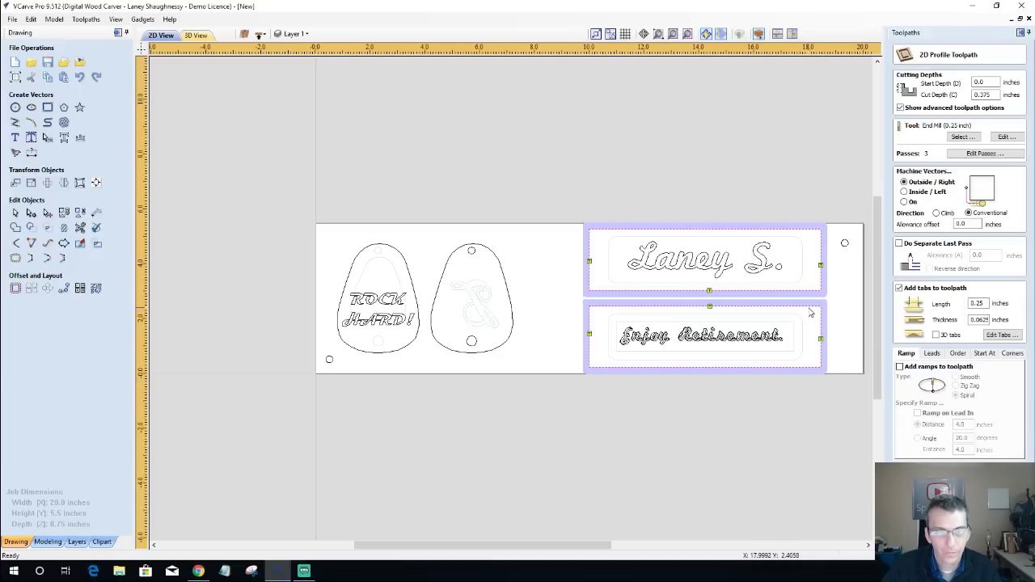
left_click(811, 312, "shift")
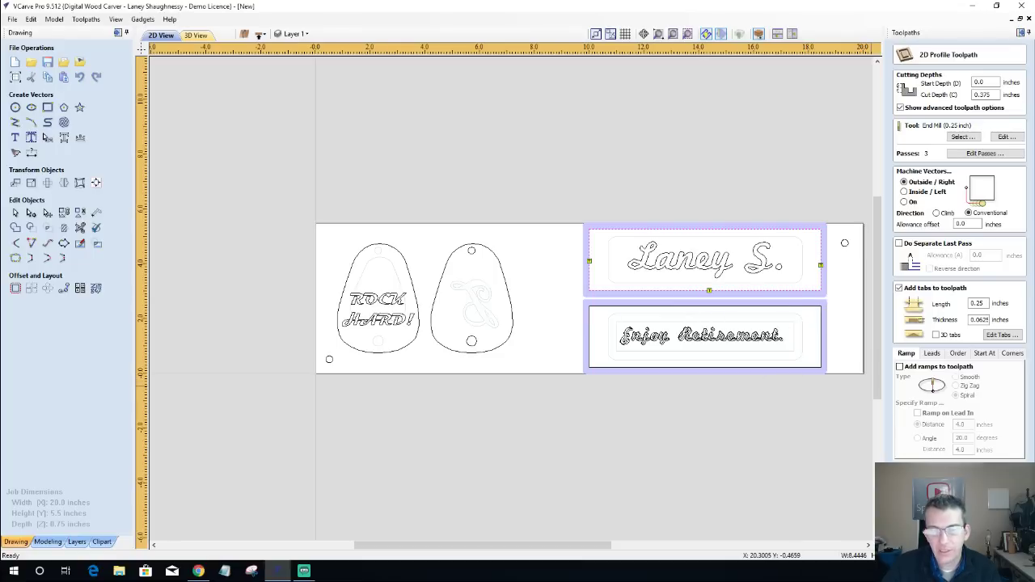
left_click(938, 485)
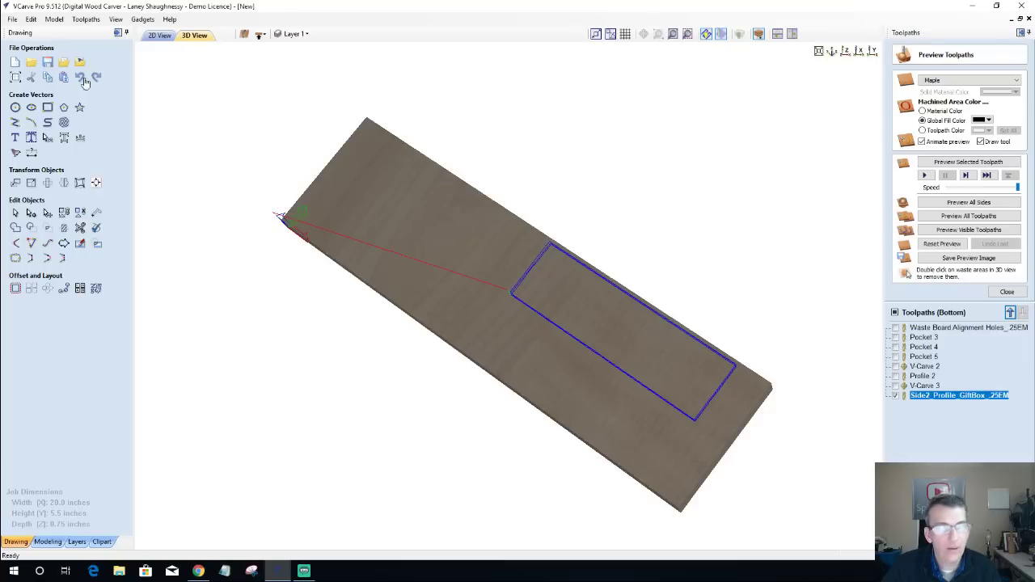
left_click(158, 35)
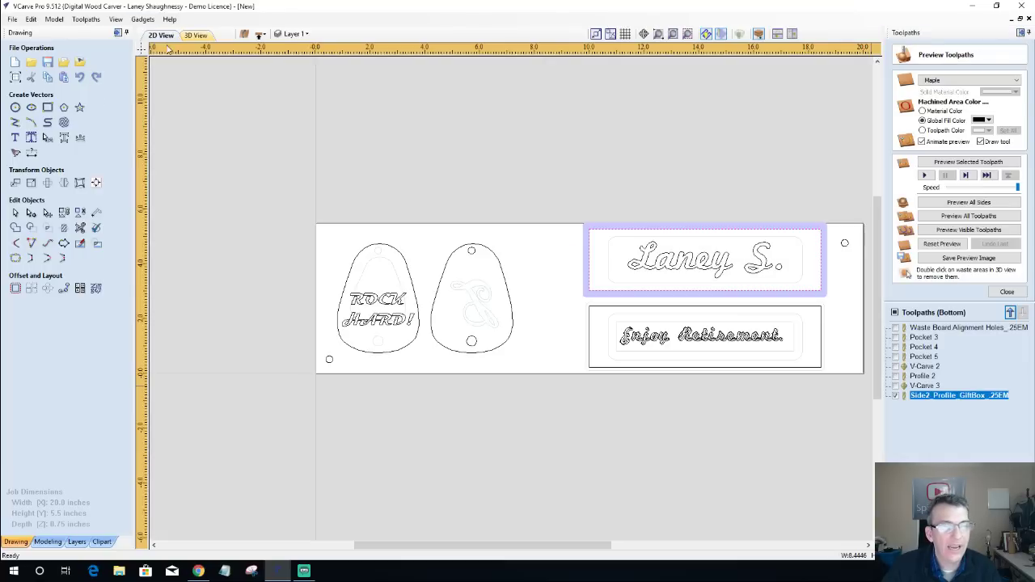
left_click(1006, 290)
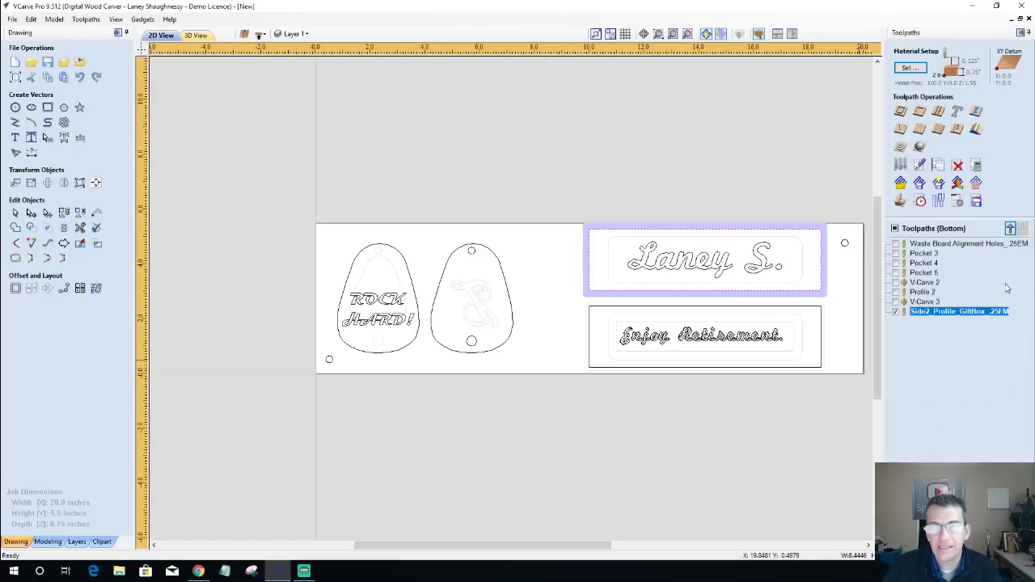
Start a new 2D profile on the Enjoy Retirement plate with a 0.75-inch cut depth.
left_click(900, 111)
left_click(820, 366)
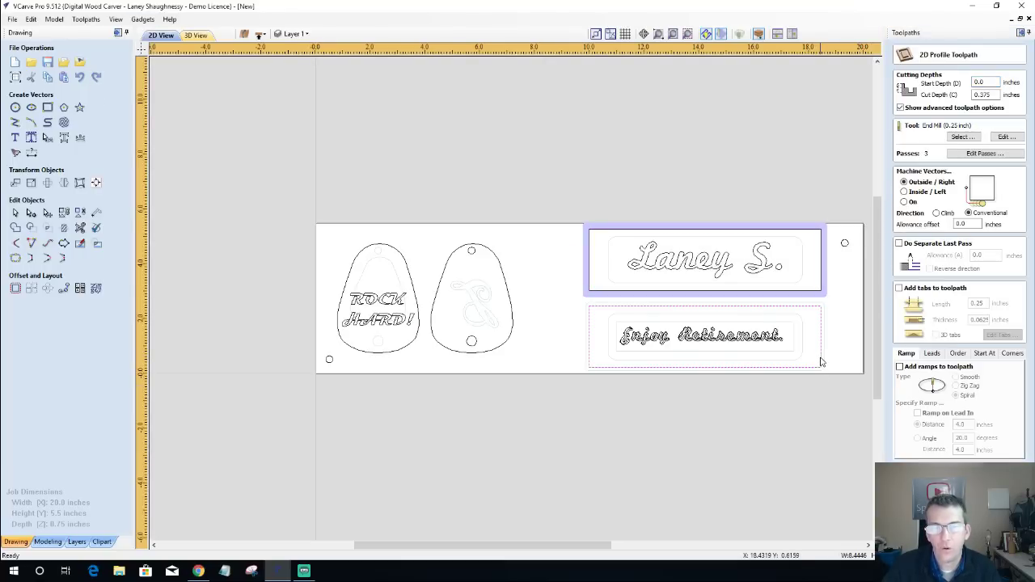
double_click(984, 95)
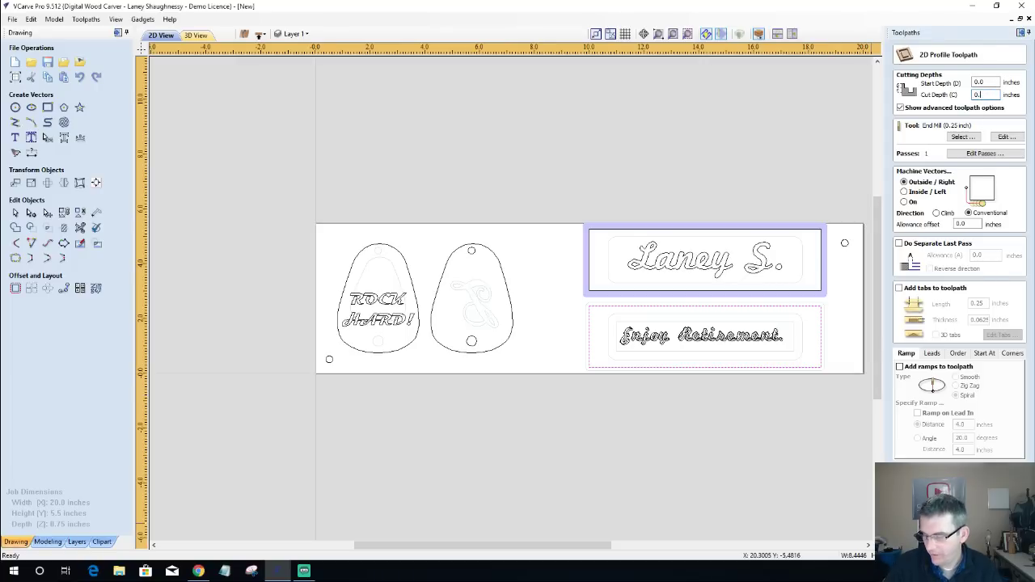
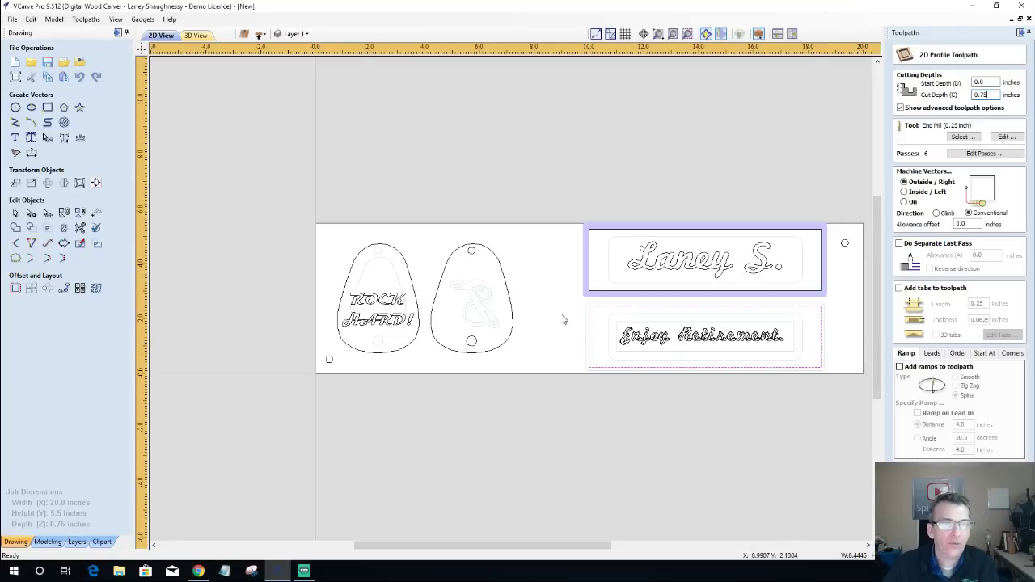
Copy the Enjoy Retirement plate and its text to the other side, then select the mirrored text.
left_click_drag(566, 298, 837, 377)
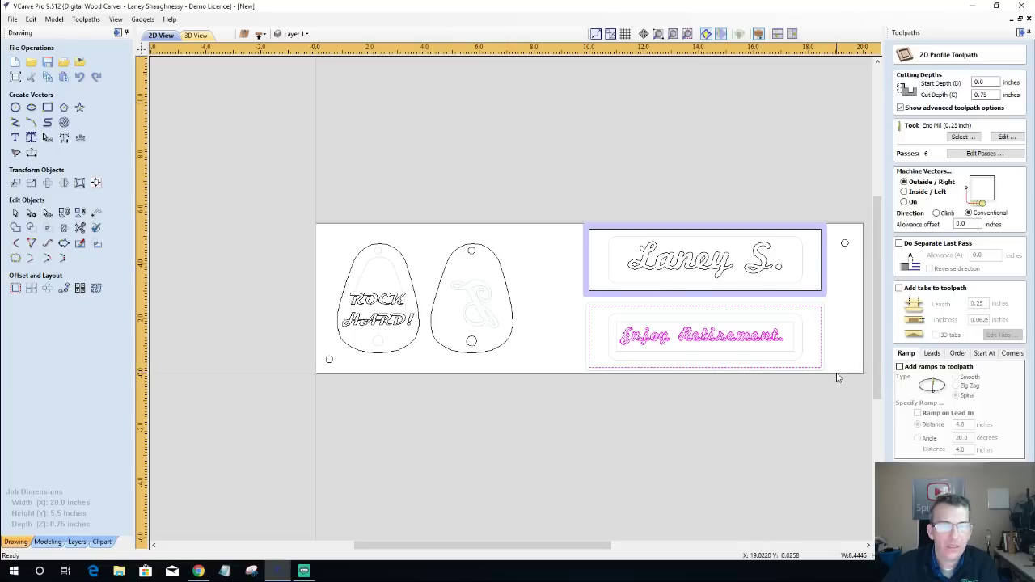
right_click(641, 343)
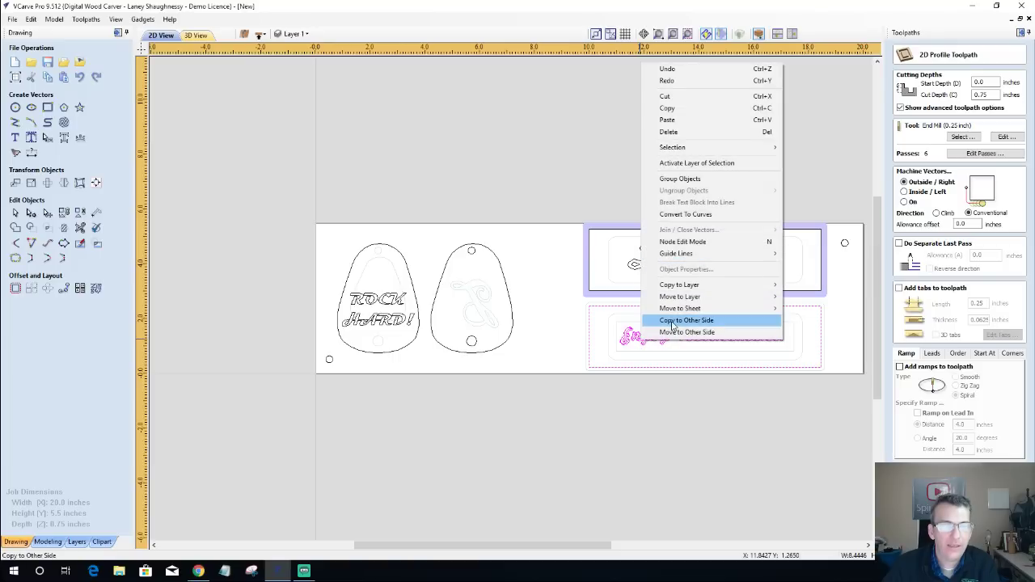
left_click(672, 321)
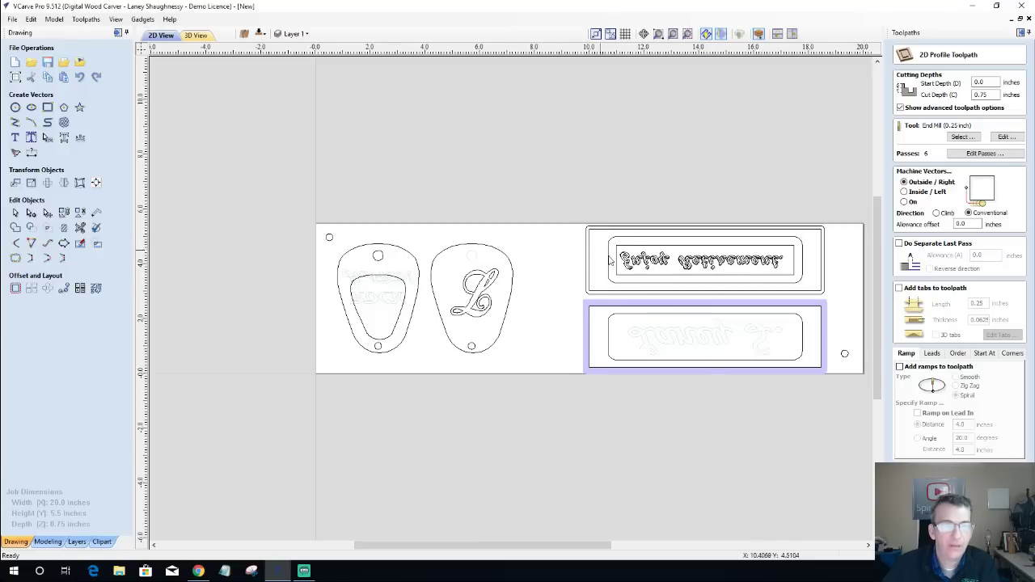
left_click(643, 269)
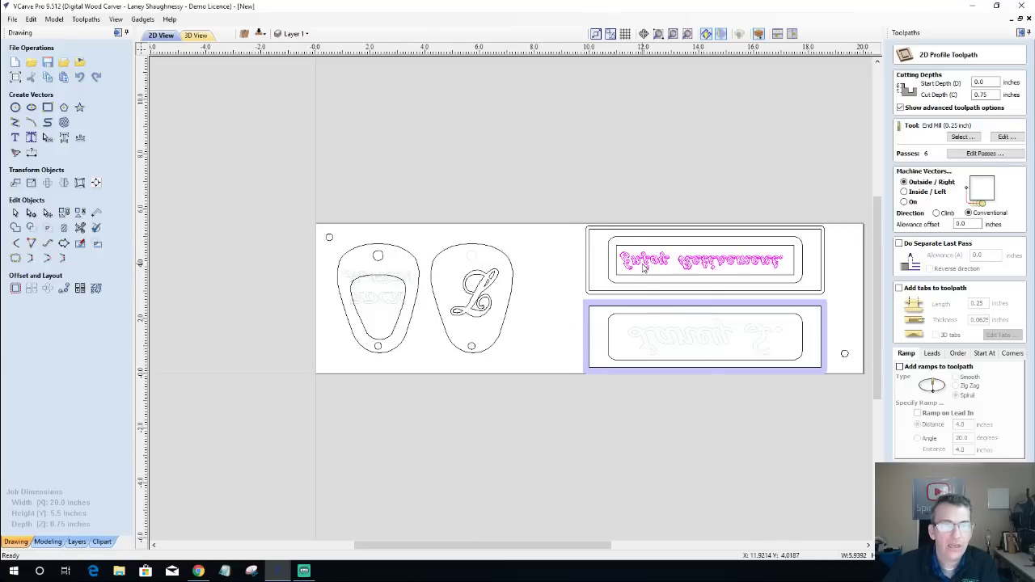
Flip the copied Enjoy Retirement text vertically with the Mirror tool.
left_click(64, 185)
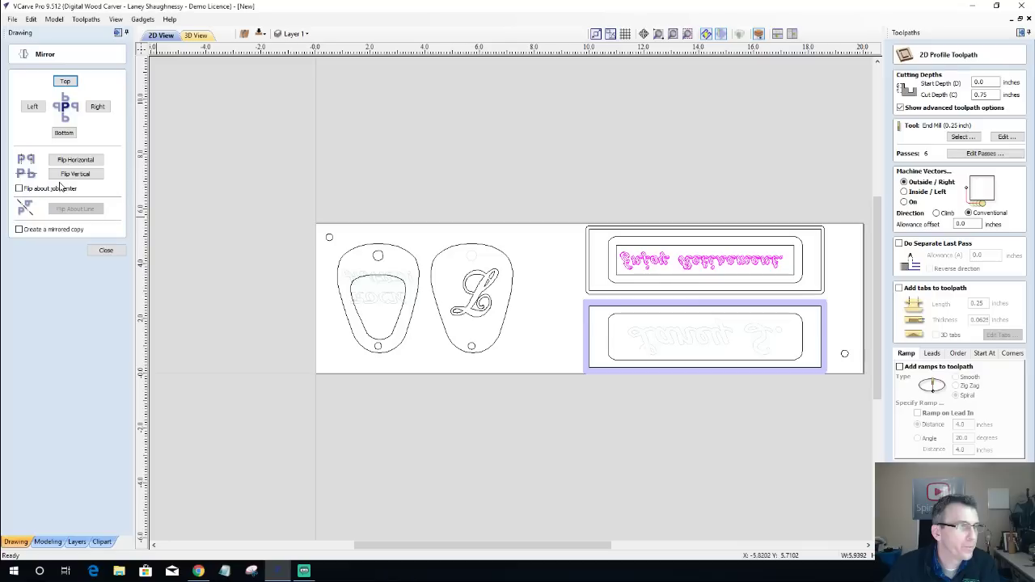
left_click(67, 174)
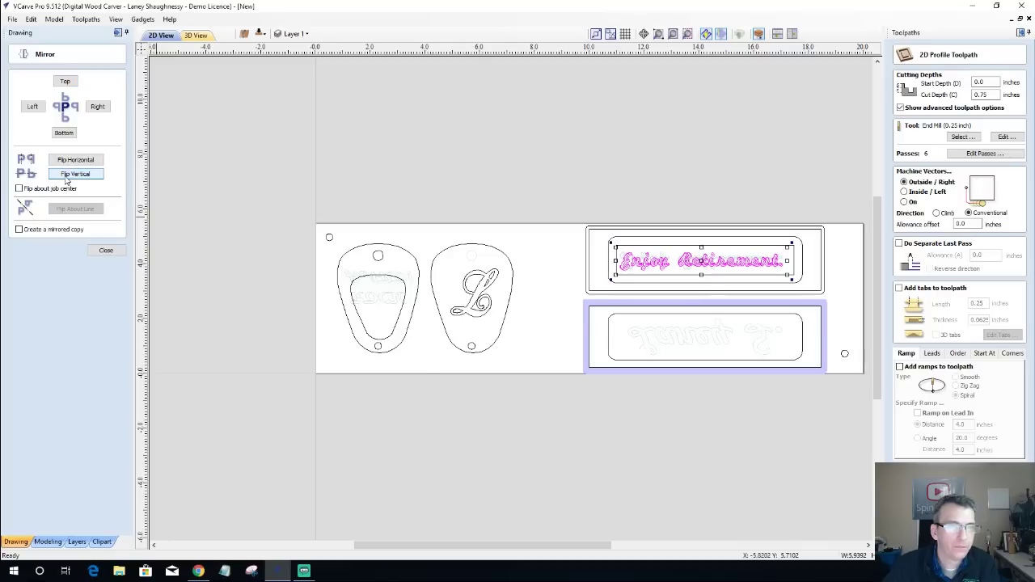
left_click(578, 283)
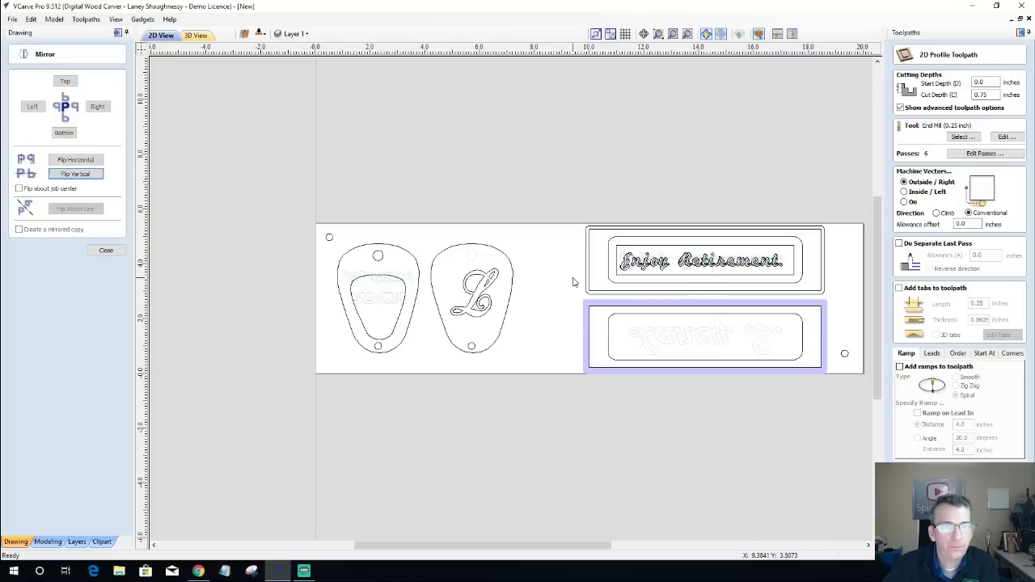
Toggle between job sides to compare both plates, selecting the text and its rounded border.
left_click(251, 35)
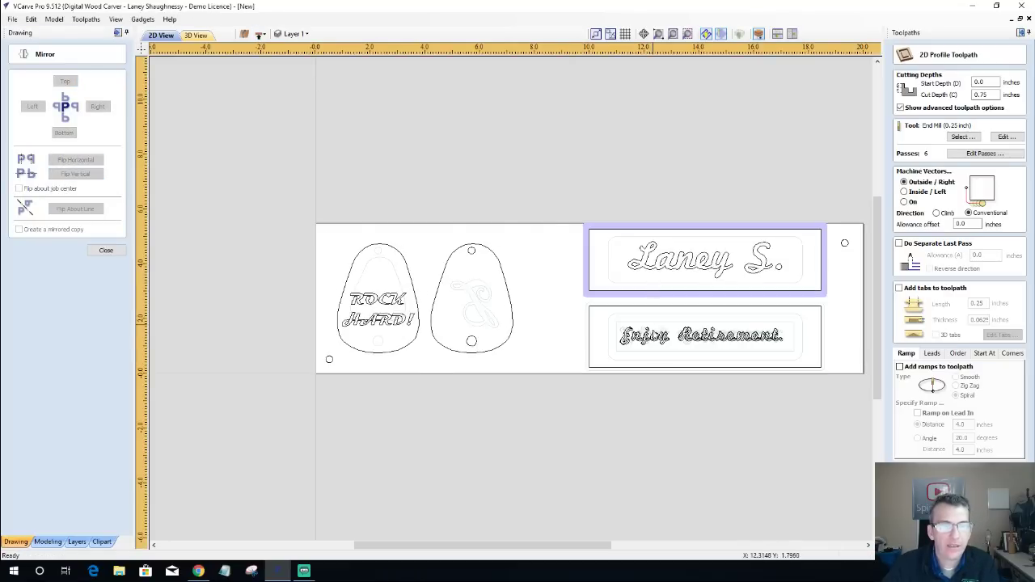
left_click(659, 339)
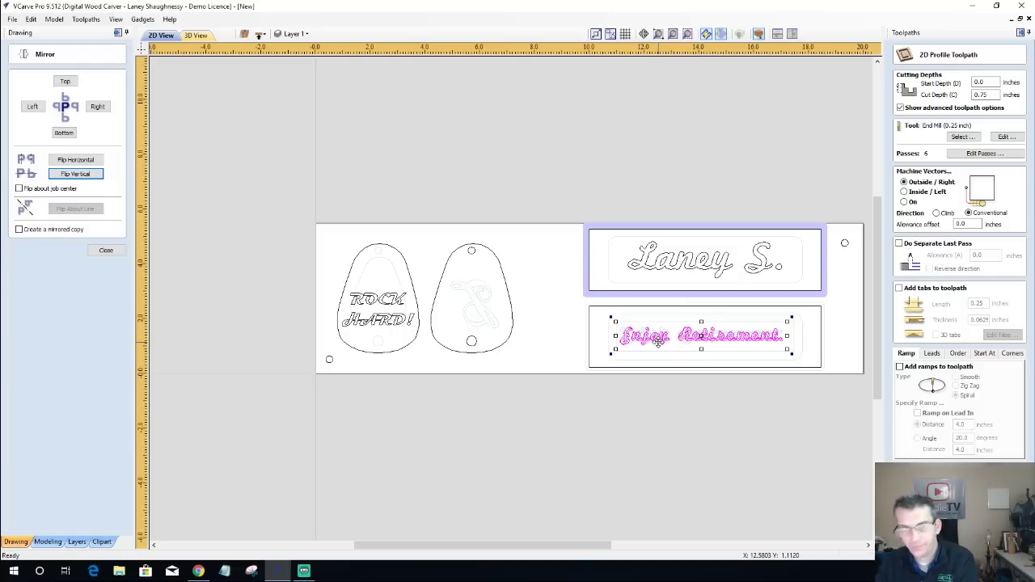
key("space")
left_click(658, 340)
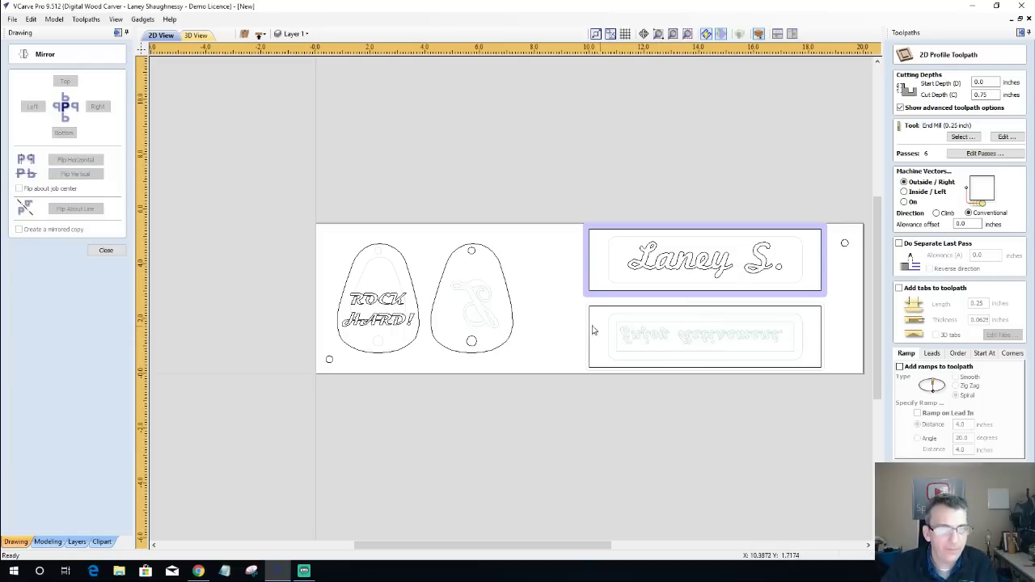
left_click(590, 329)
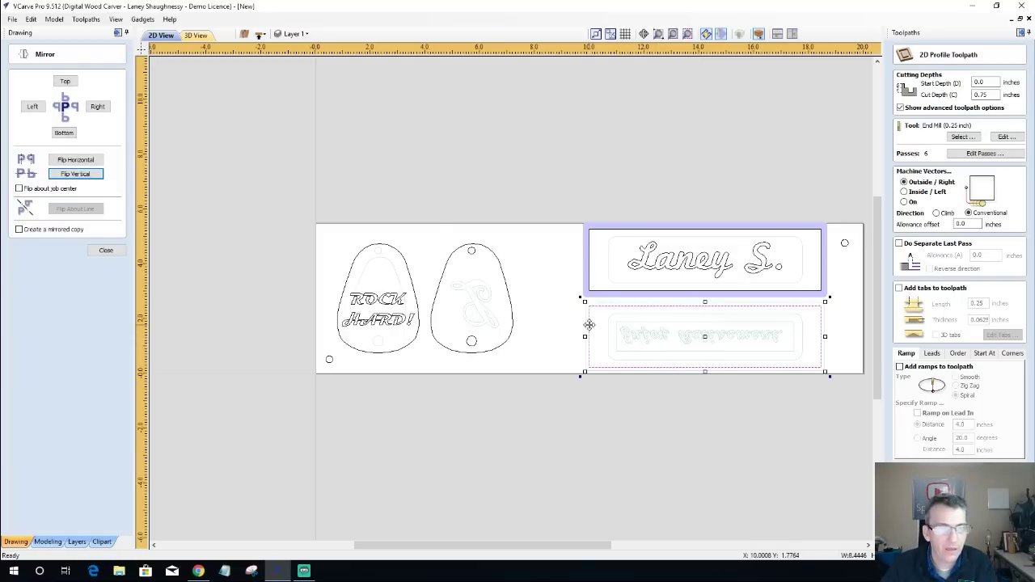
left_click(260, 37)
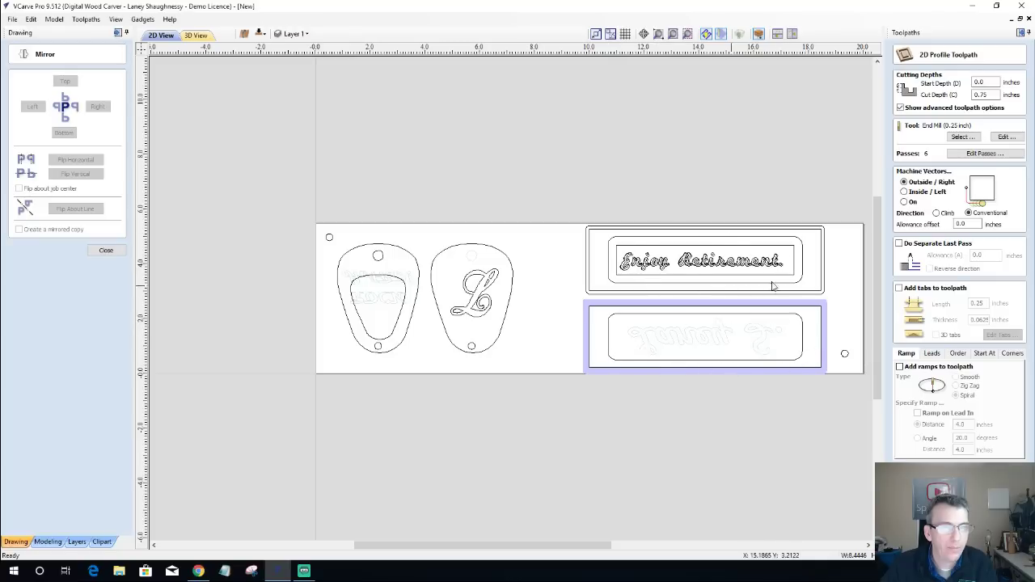
left_click(639, 266)
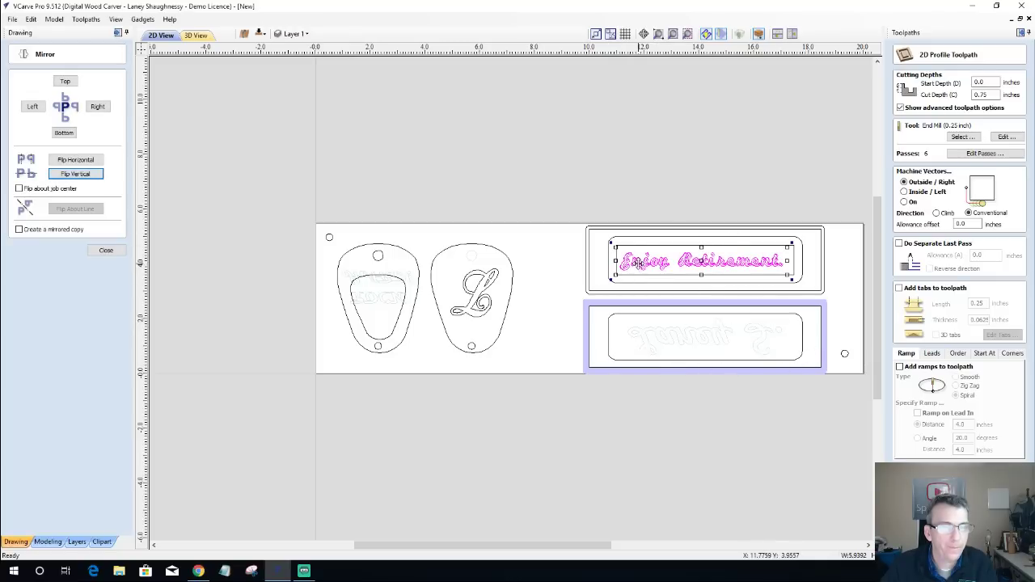
left_click(620, 241)
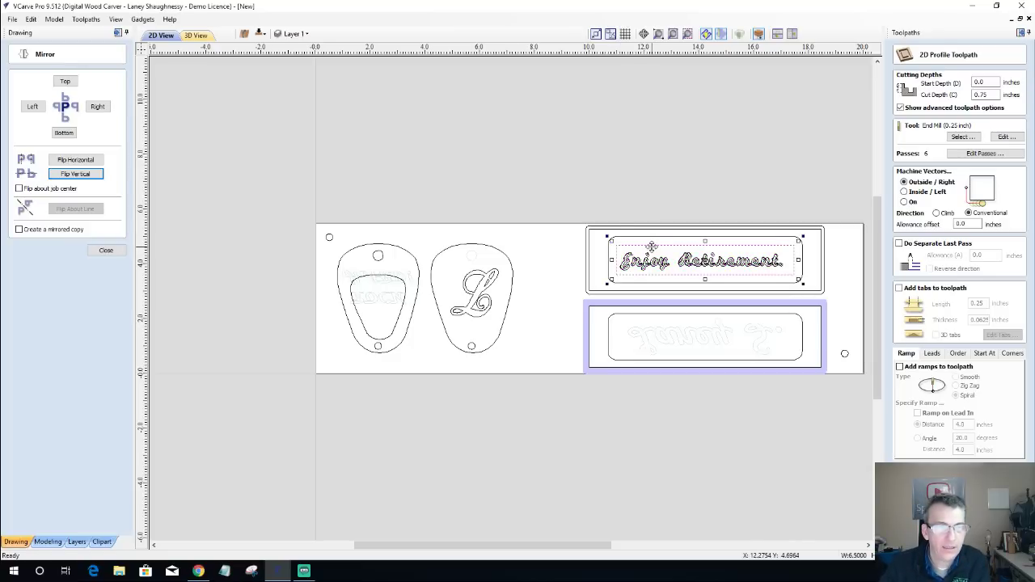
Copy the selected Enjoy Retirement plate and border to the other side.
right_click(651, 245)
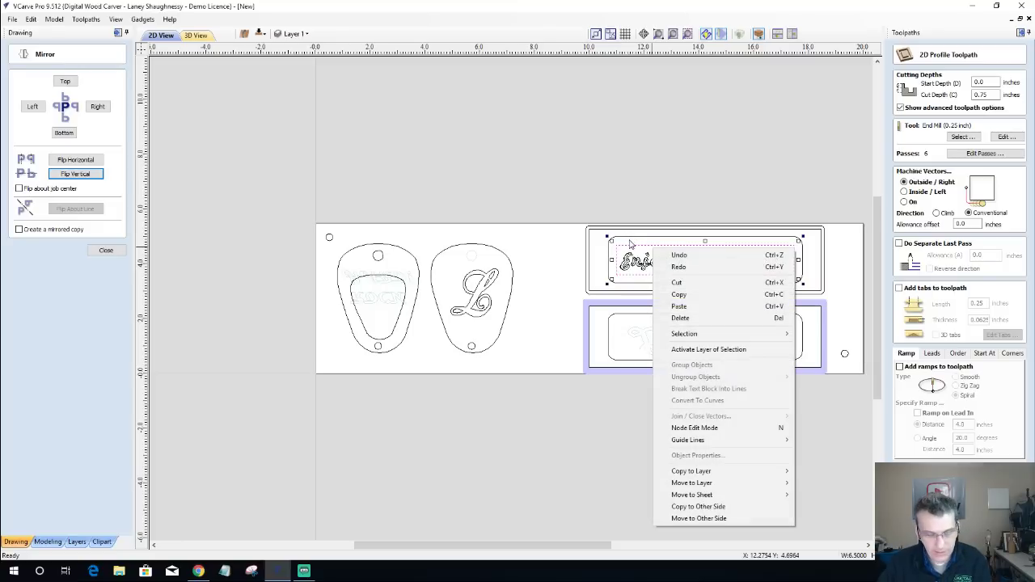
left_click(629, 242)
left_click(629, 237)
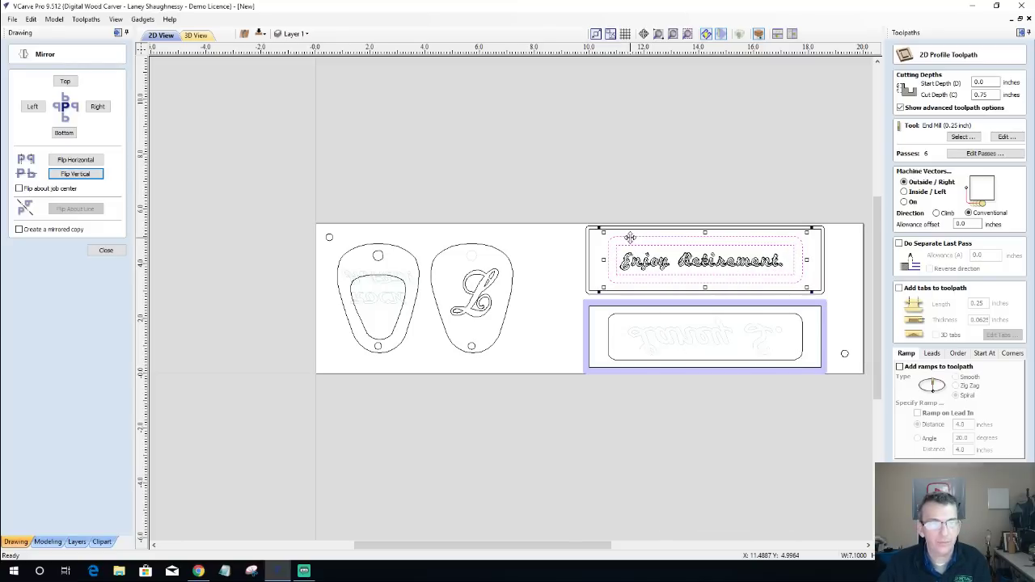
right_click(630, 237)
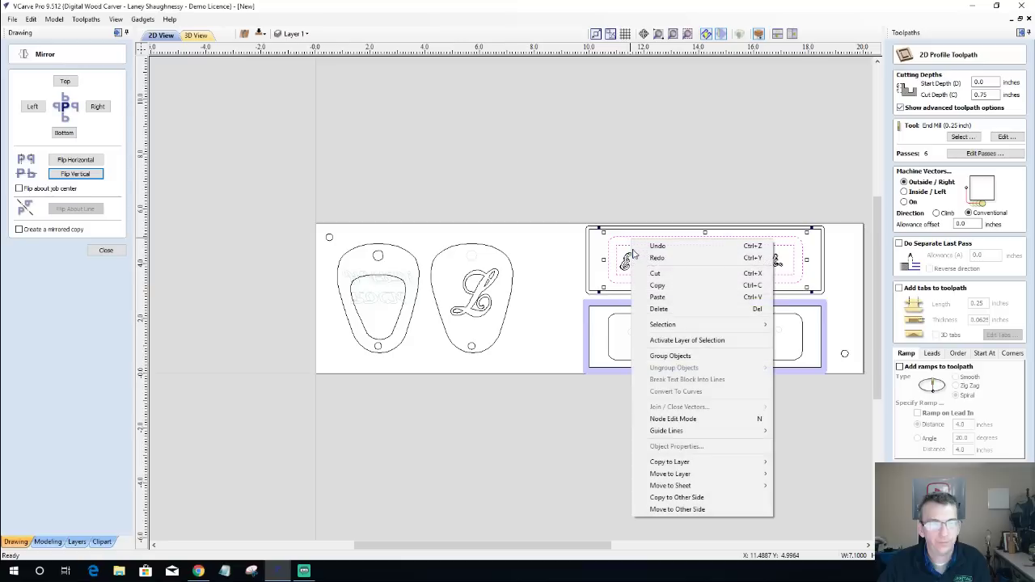
left_click(675, 497)
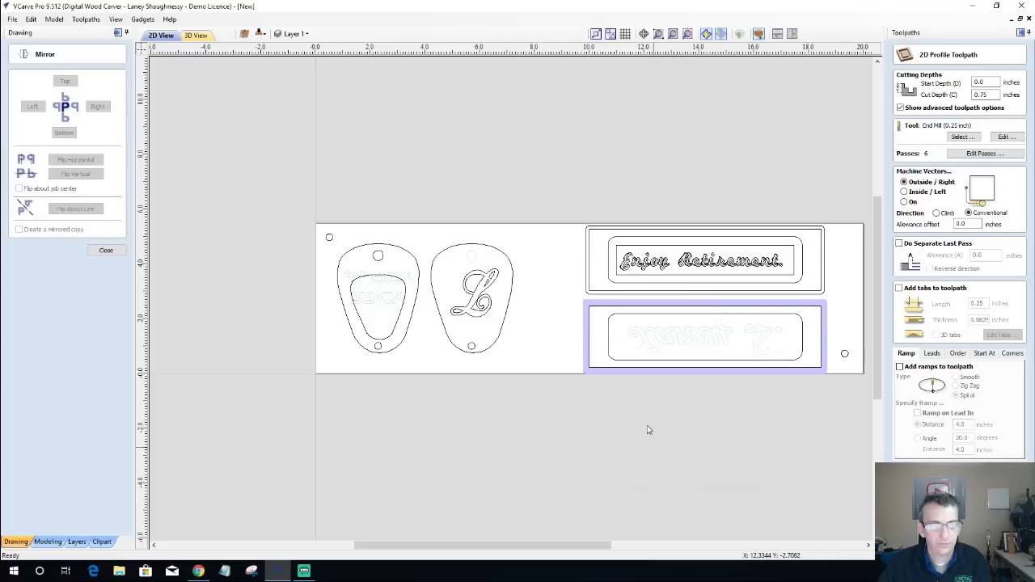
Move the upper Enjoy Retirement plate to the other side.
left_click(588, 235)
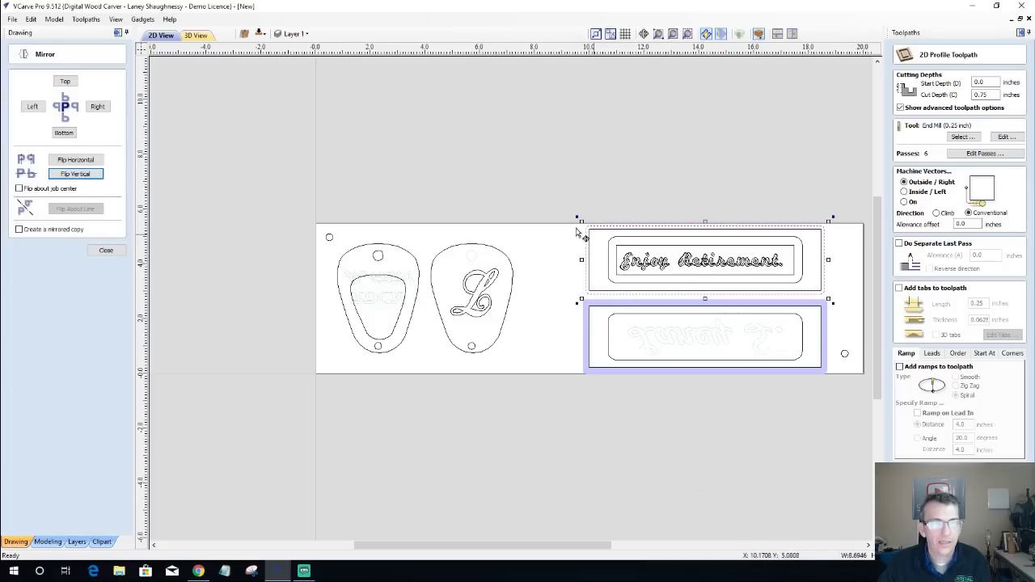
right_click(586, 238)
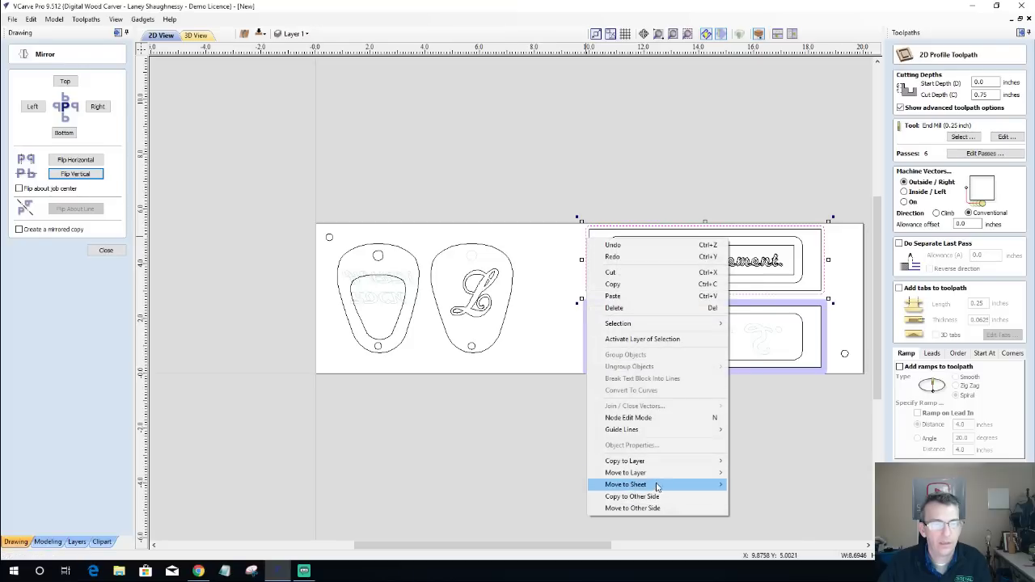
mouse_move(661, 475)
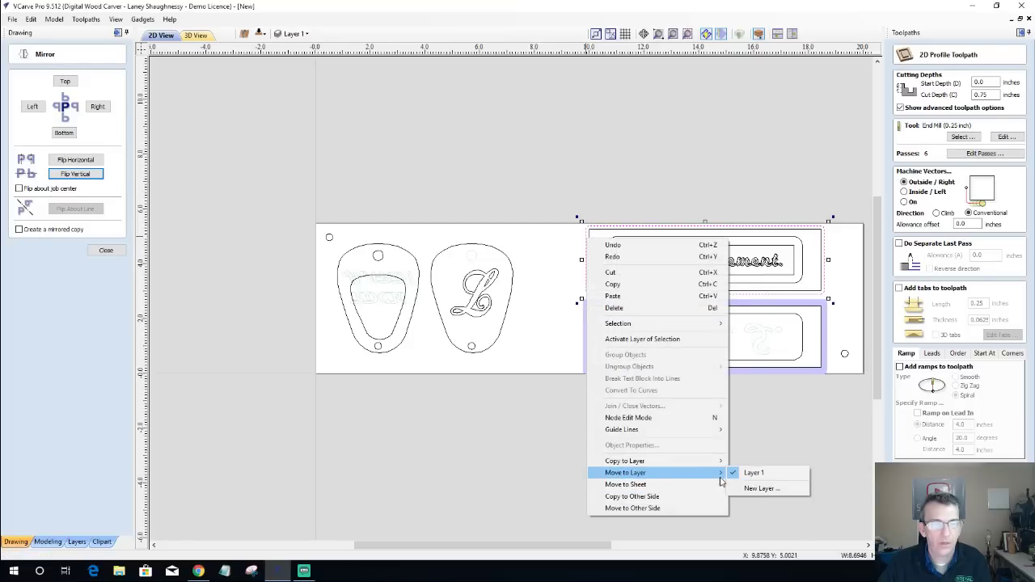
left_click(697, 508)
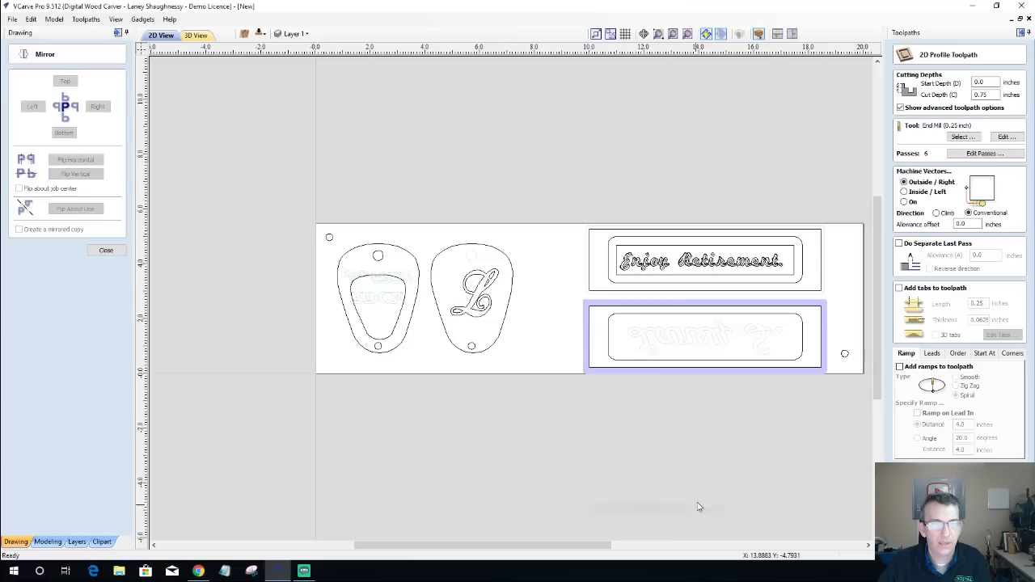
Select just the Enjoy Retirement lettering and close the 2D Profile Toolpath form.
left_click(608, 273)
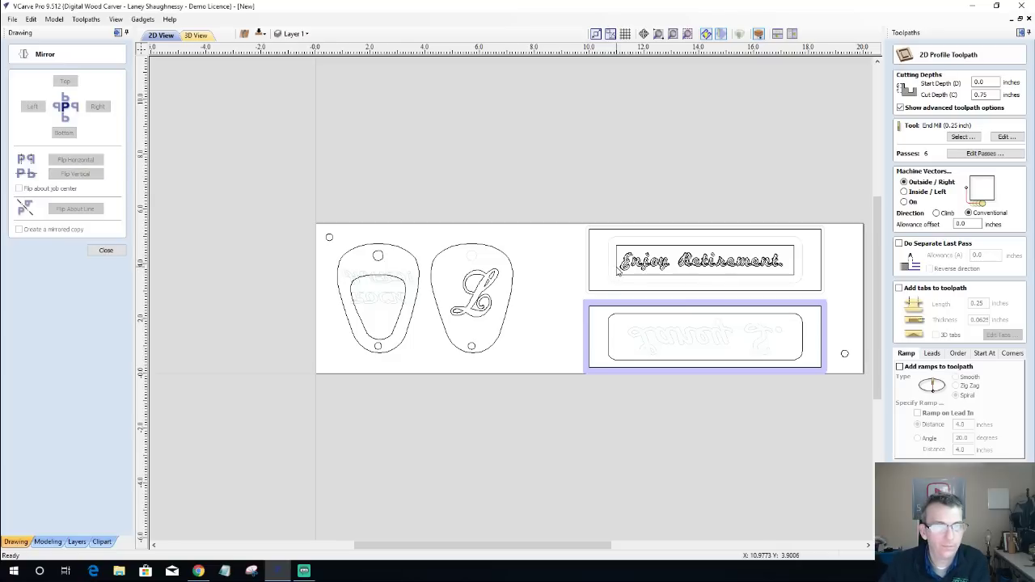
left_click(614, 263)
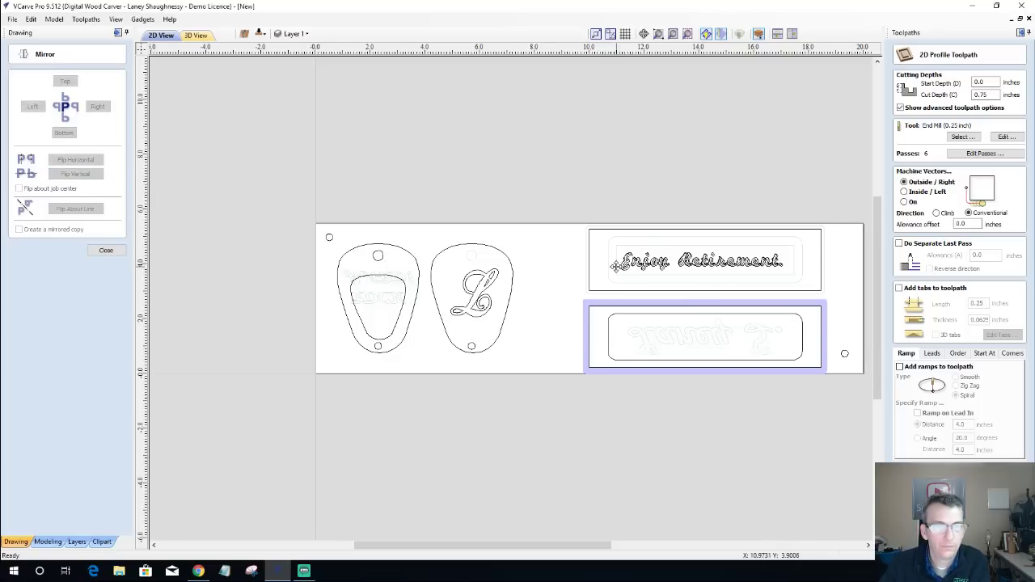
left_click(588, 257, "shift")
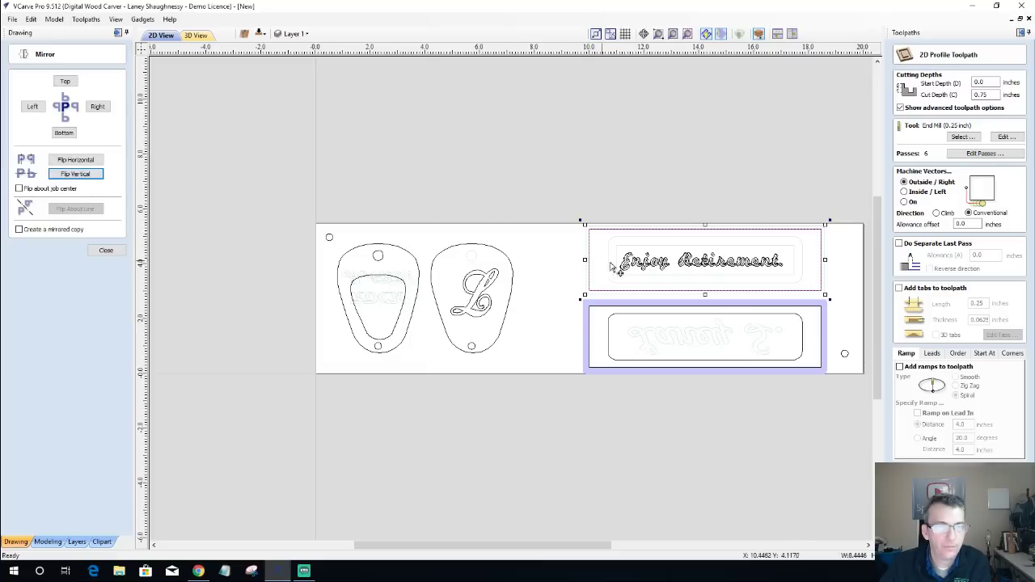
left_click(636, 273)
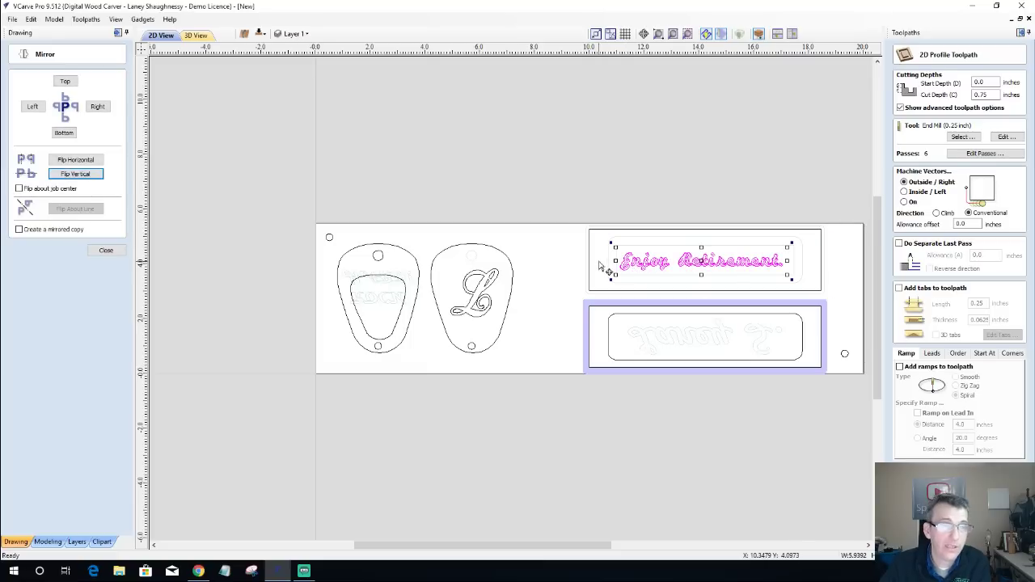
left_click(589, 259)
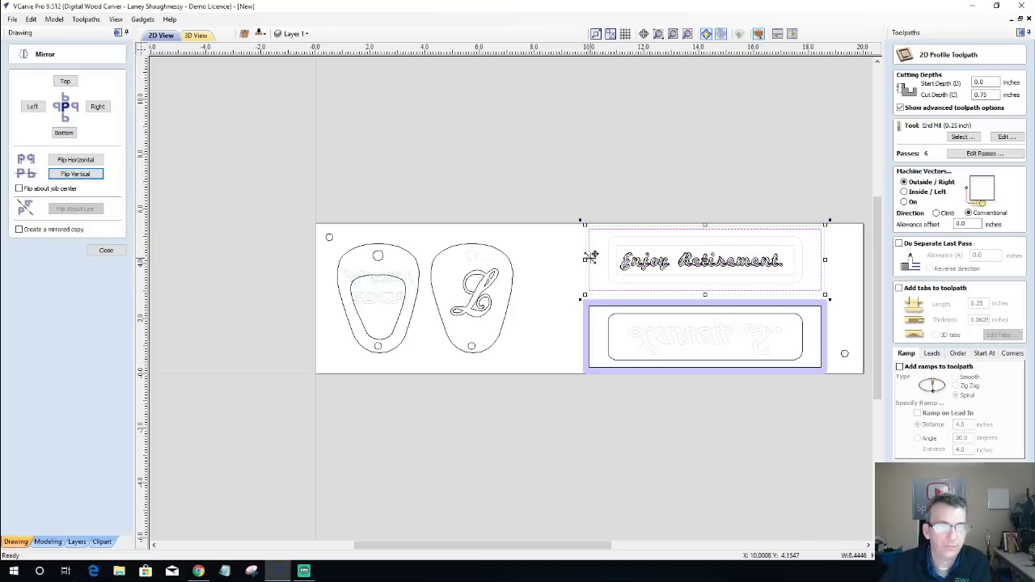
left_click(591, 256)
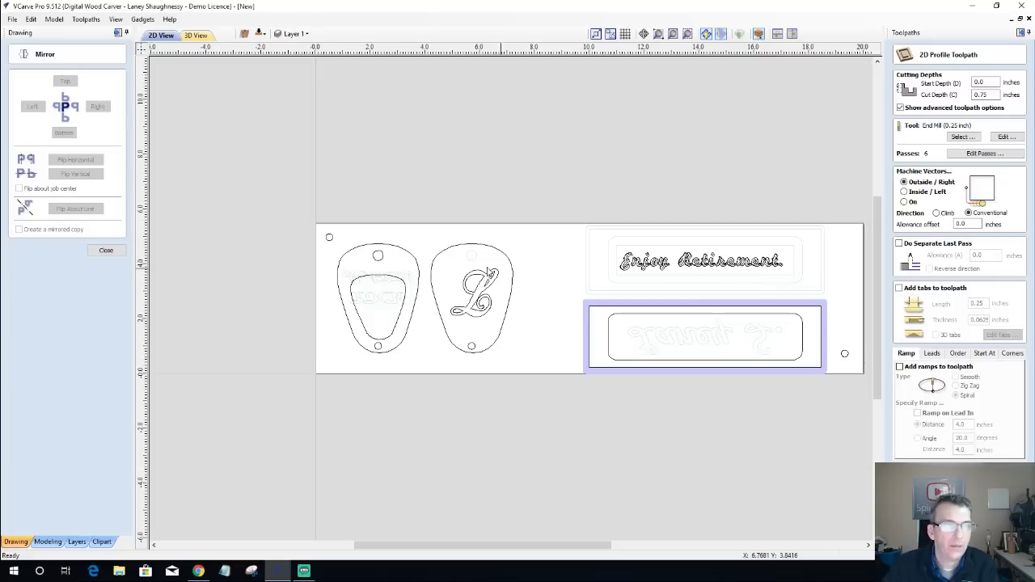
left_click(626, 272)
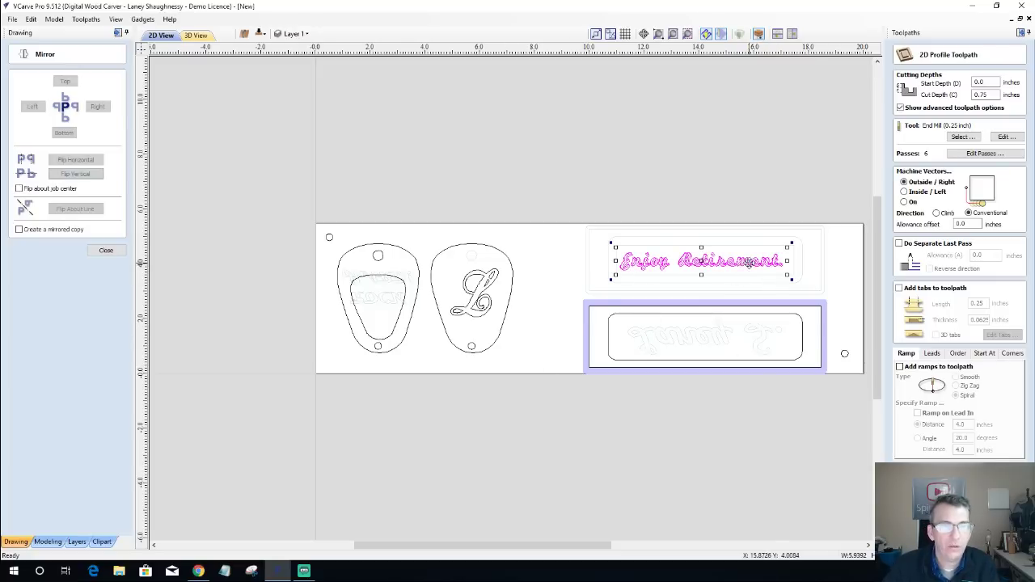
key("Escape")
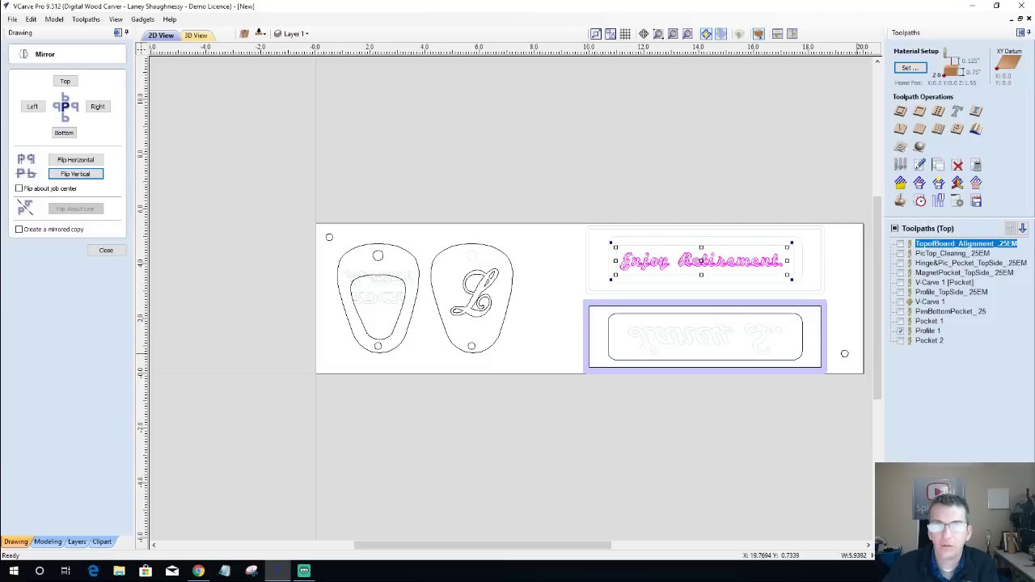
Calculate the V-Carve 4 engraving toolpath on the lettering and preview it in 3D.
left_click(899, 130)
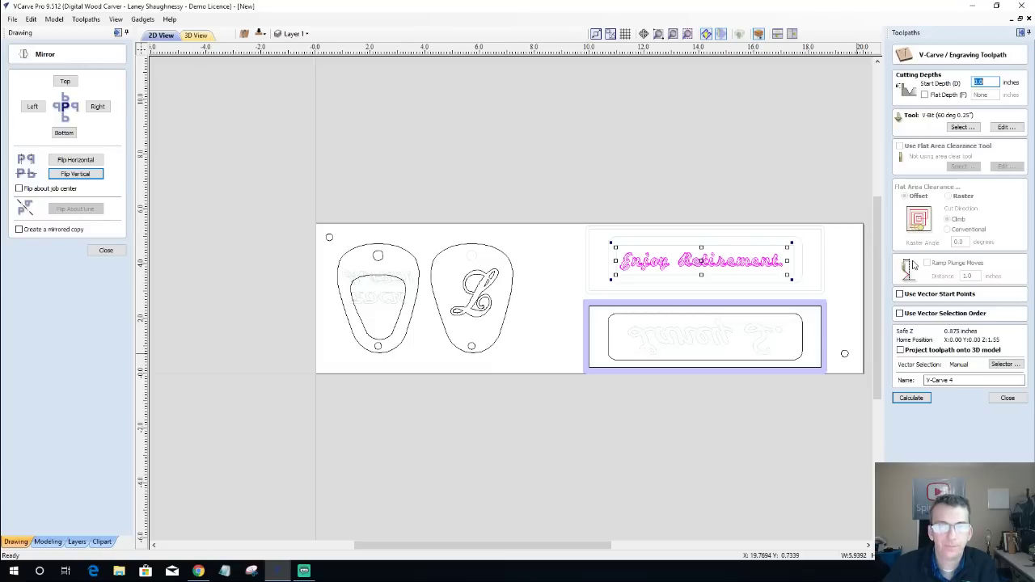
left_click(912, 400)
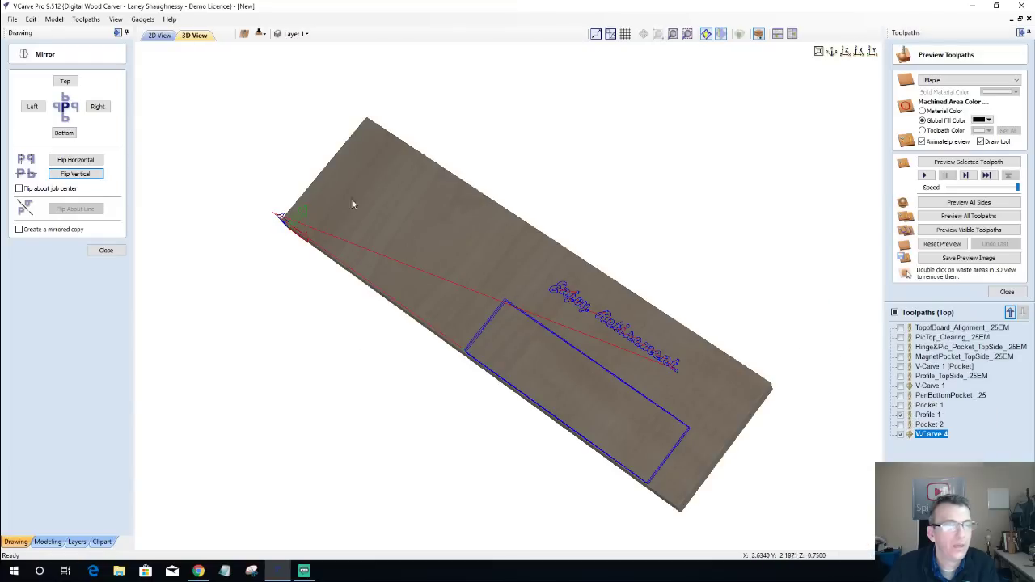
left_click(161, 36)
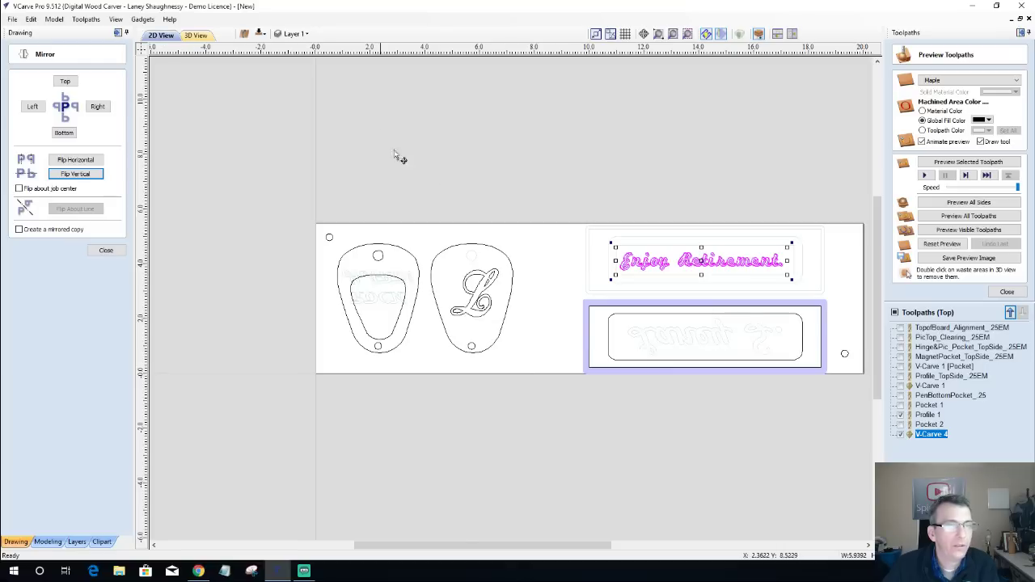
left_click(679, 277)
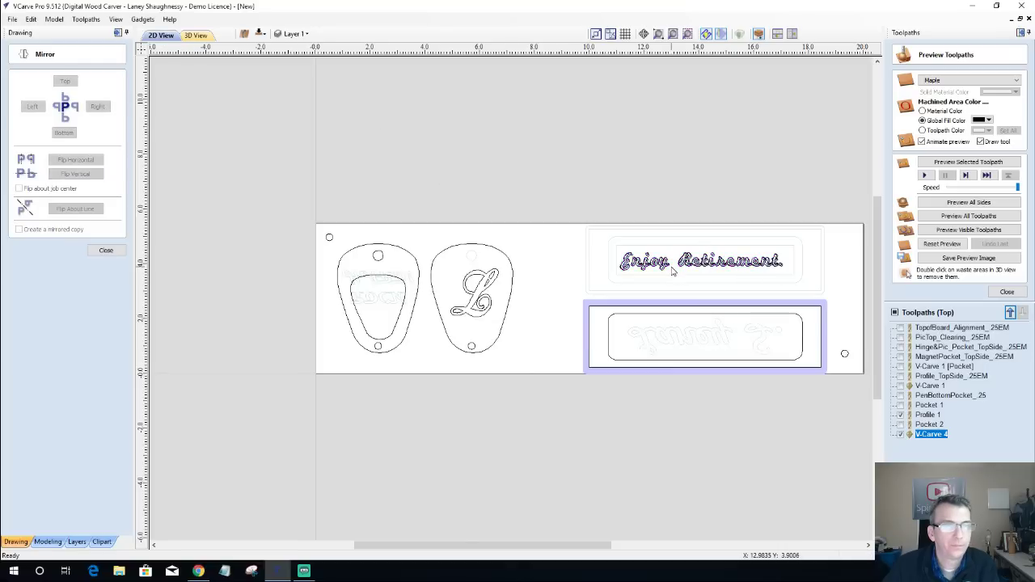
On the bottom side, pocket the lower plate's inner recess 0.375 inches deep as Pocket 6.
left_click(260, 36)
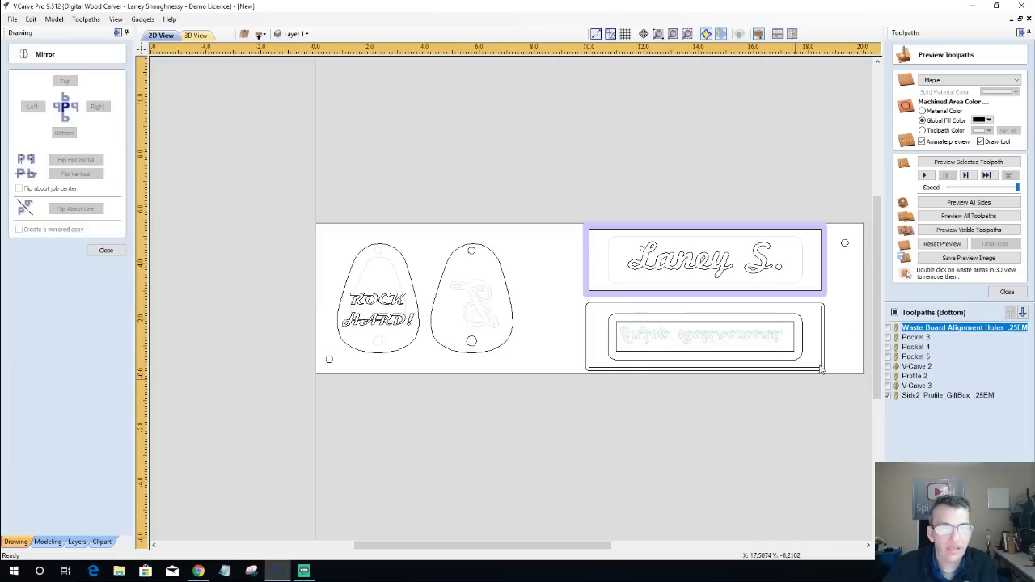
left_click(643, 325)
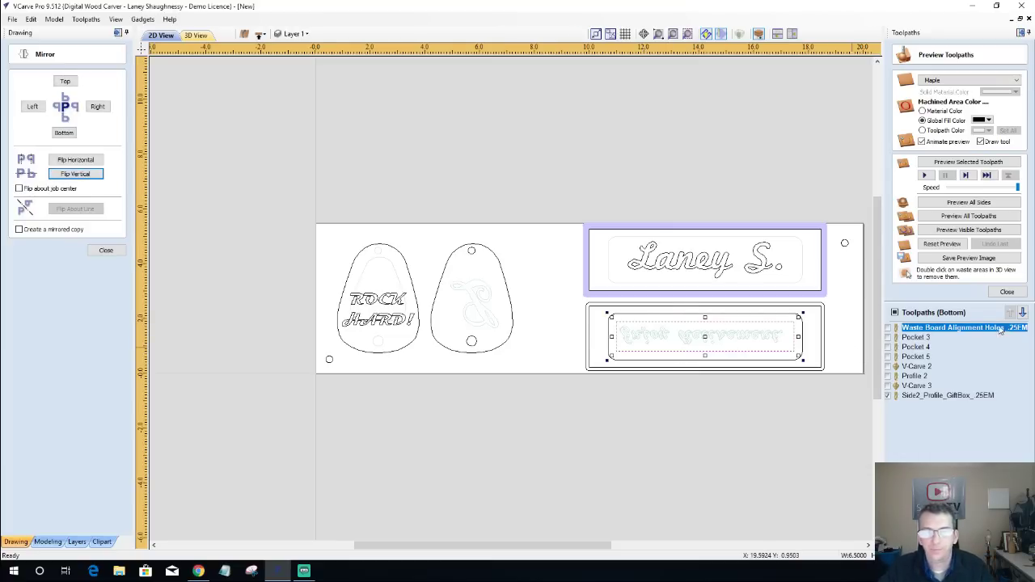
left_click(1006, 292)
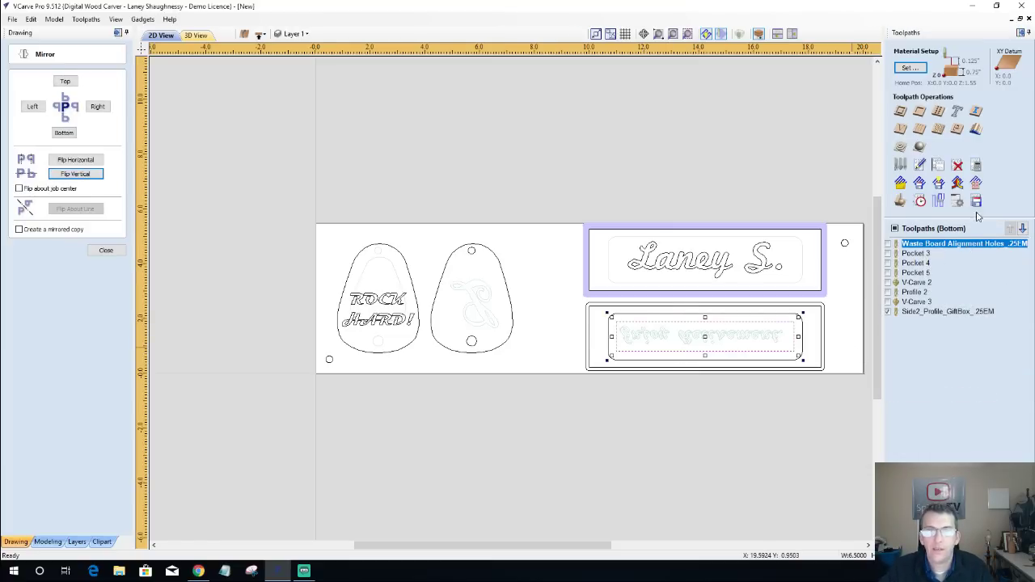
left_click(919, 114)
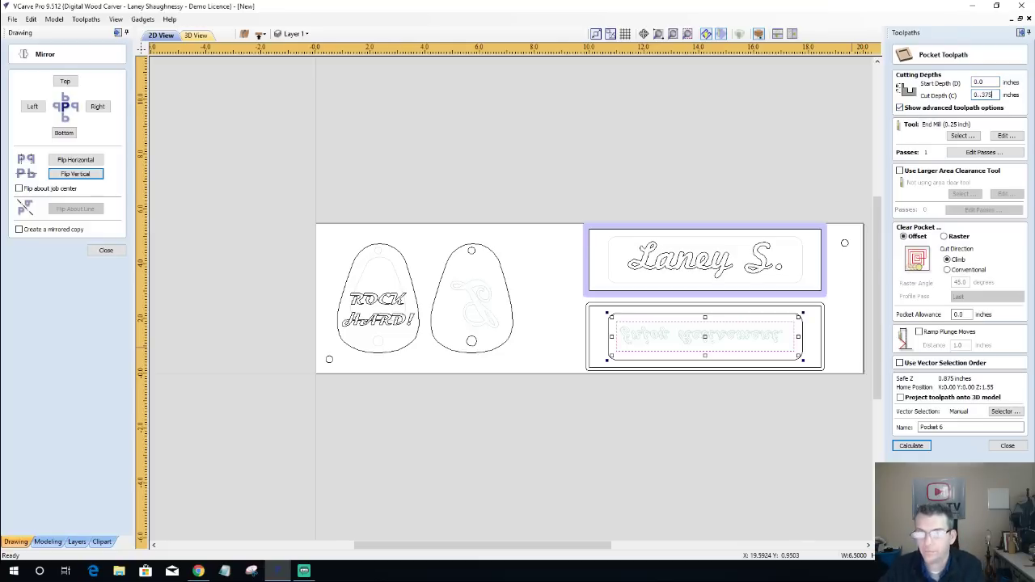
type("0.3")
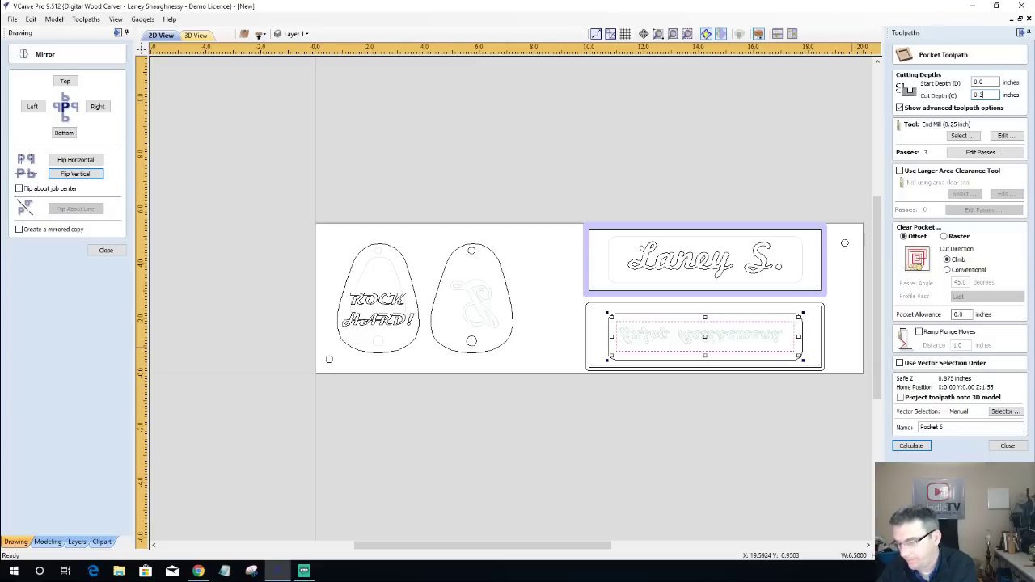
left_click(911, 446)
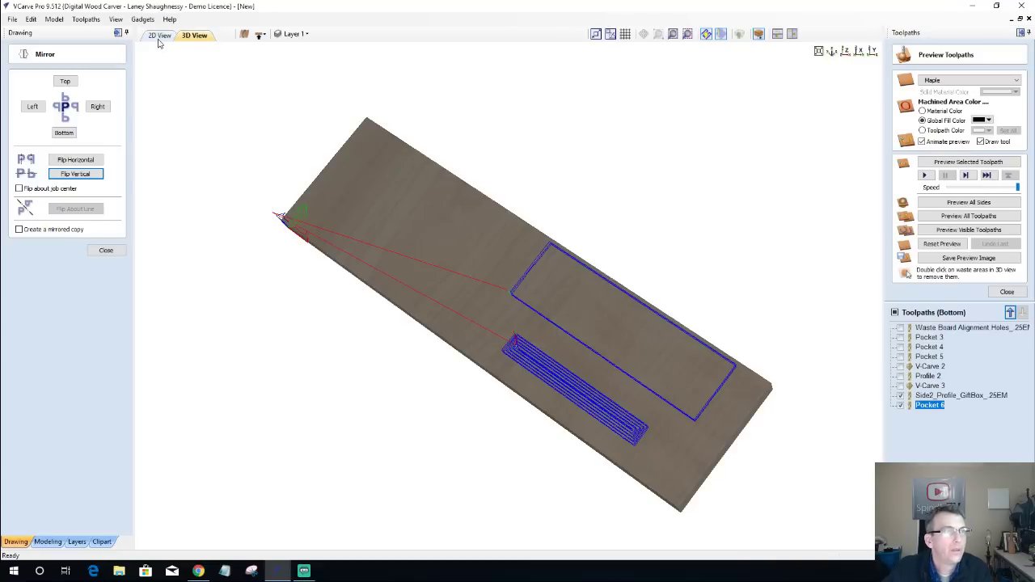
left_click(161, 36)
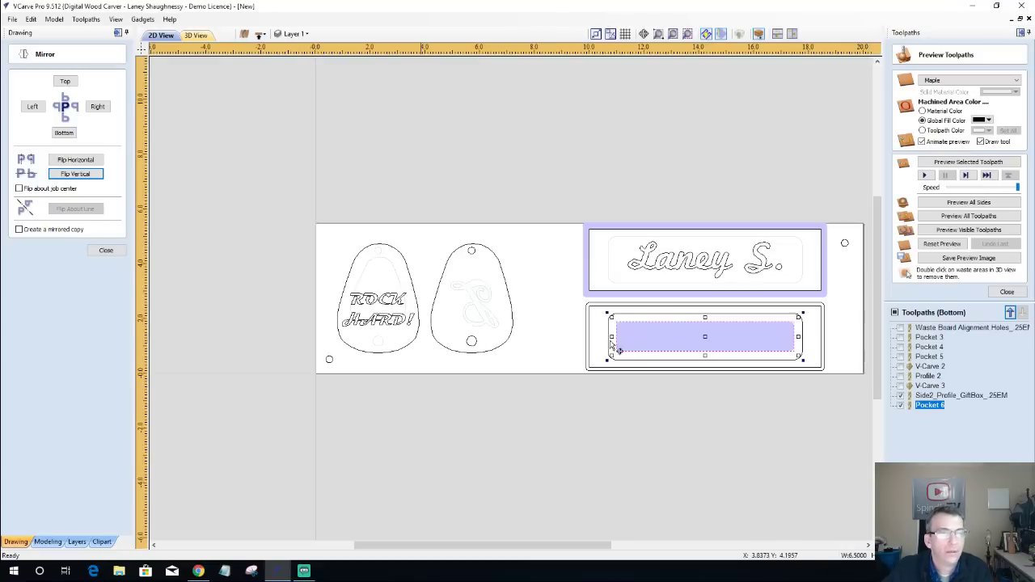
left_click(902, 406)
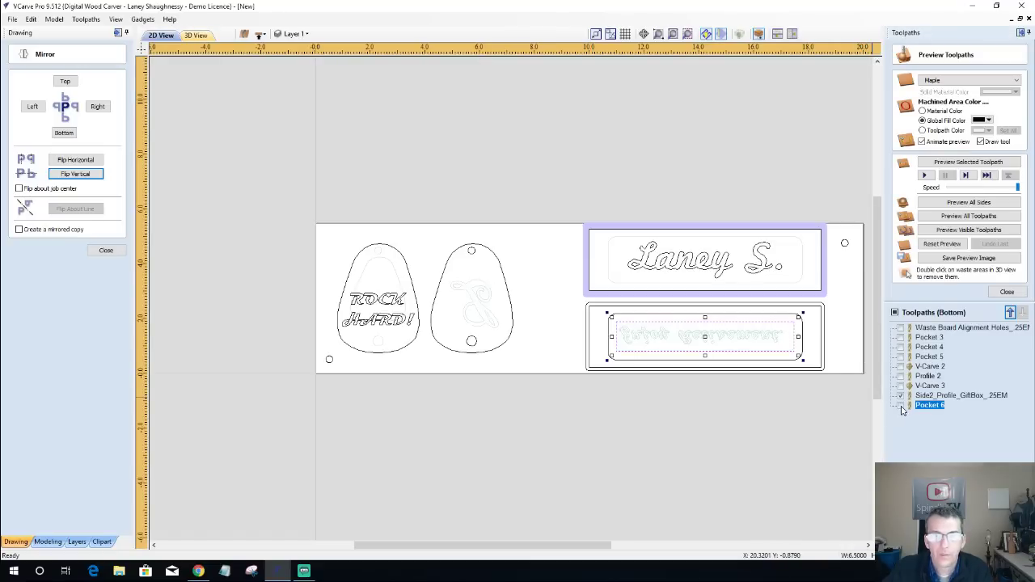
Select the lower plate's outer rounded outline and outermost rectangle.
left_click(777, 363)
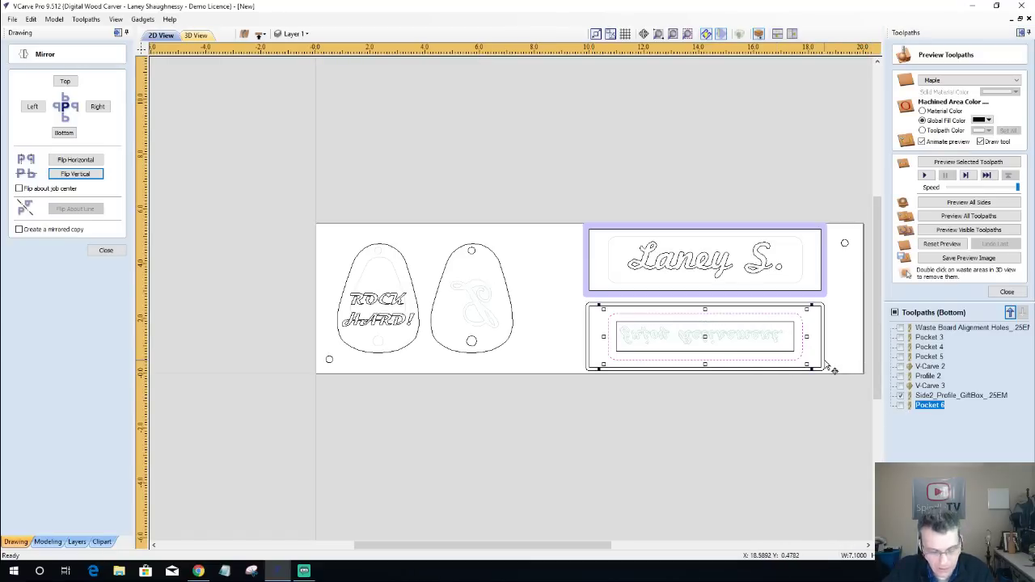
left_click(823, 359)
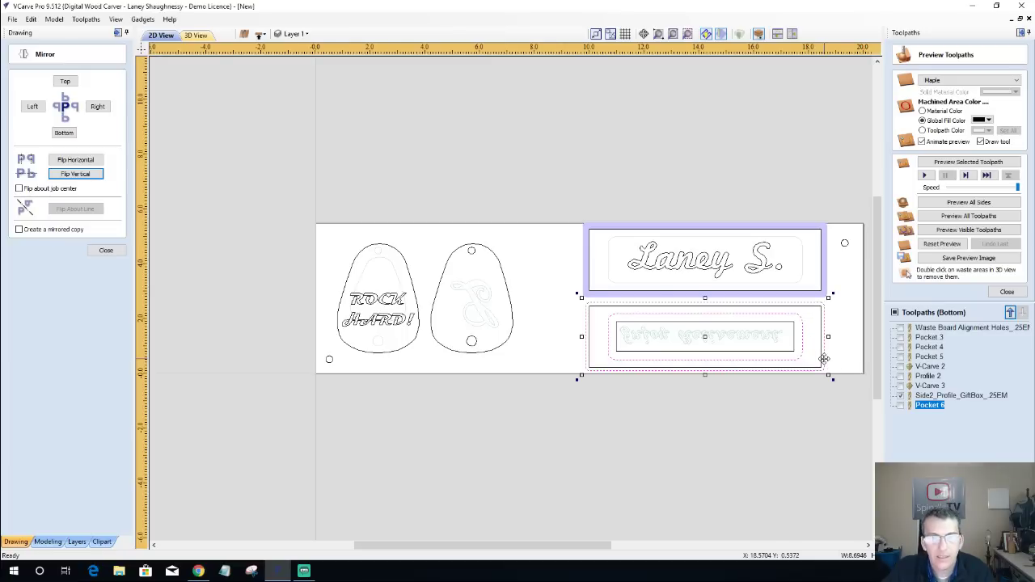
left_click(1004, 293)
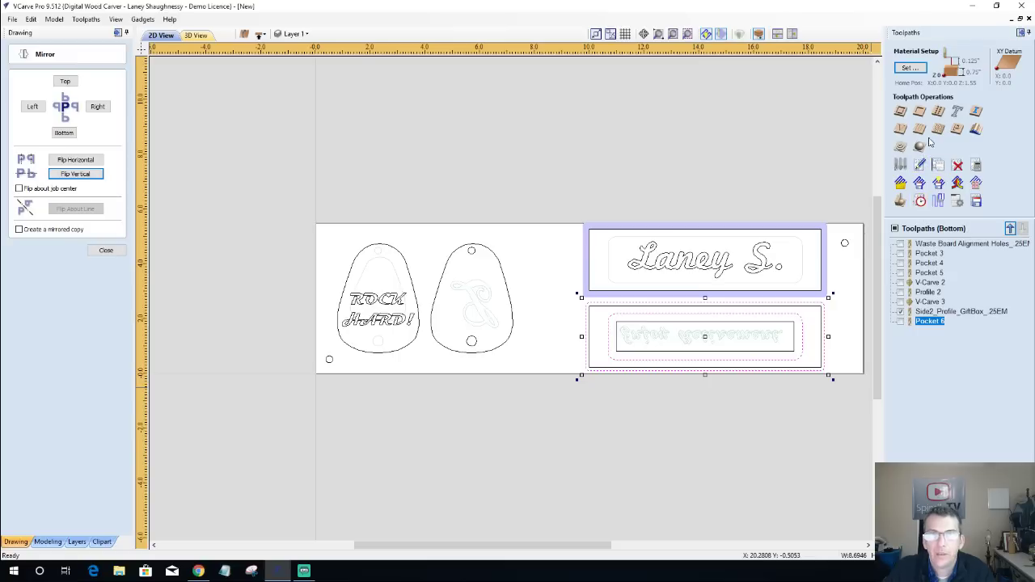
Create Pocket 7 between the lower plate's outer rectangles at 0.5 inch depth.
left_click(919, 113)
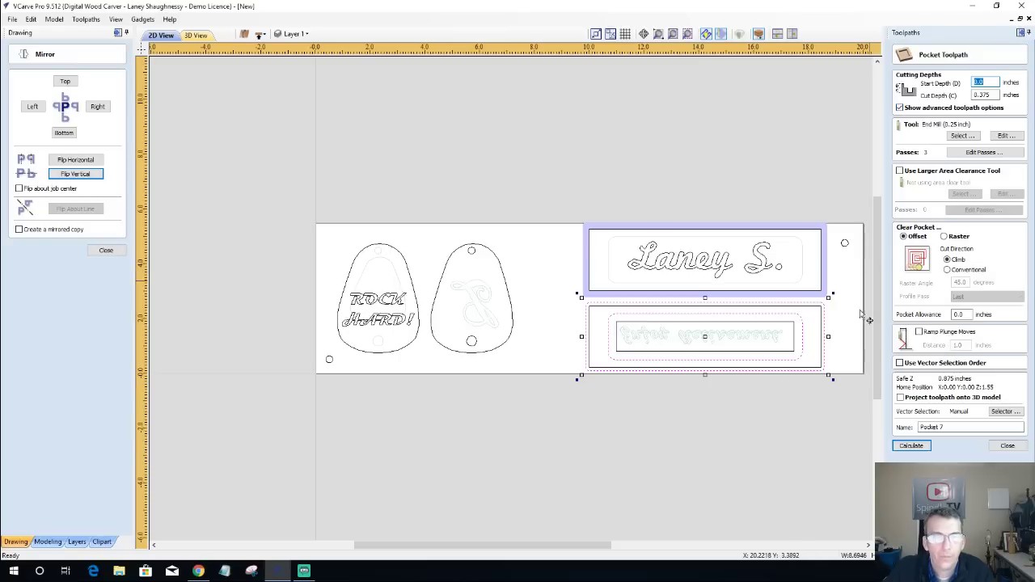
left_click(813, 338)
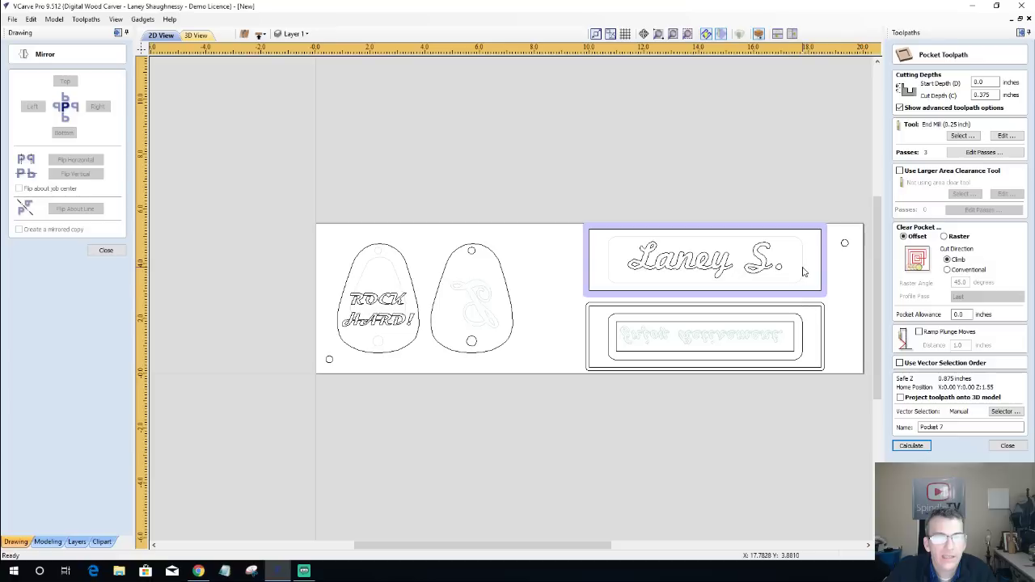
left_click(807, 334)
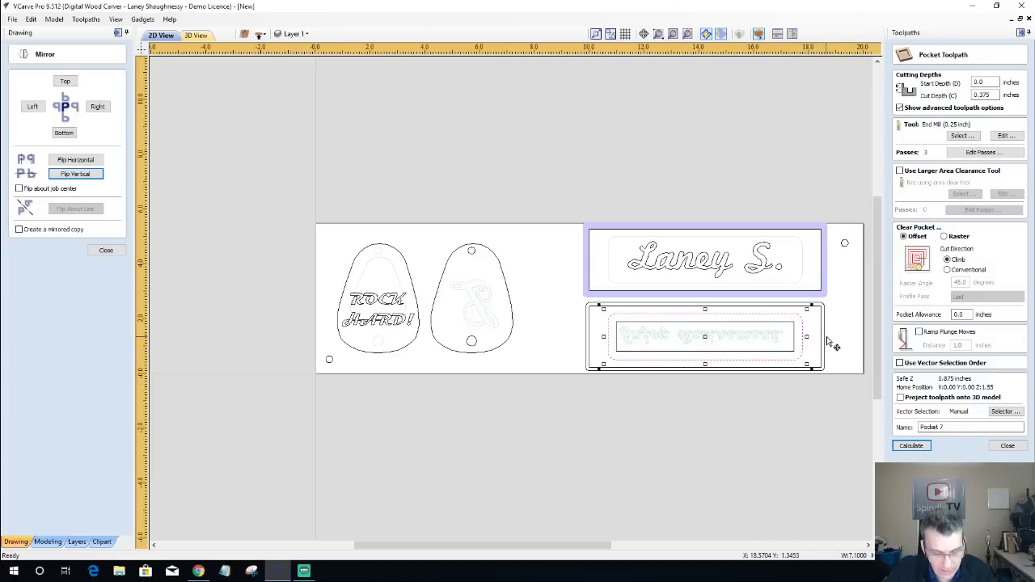
left_click(824, 341)
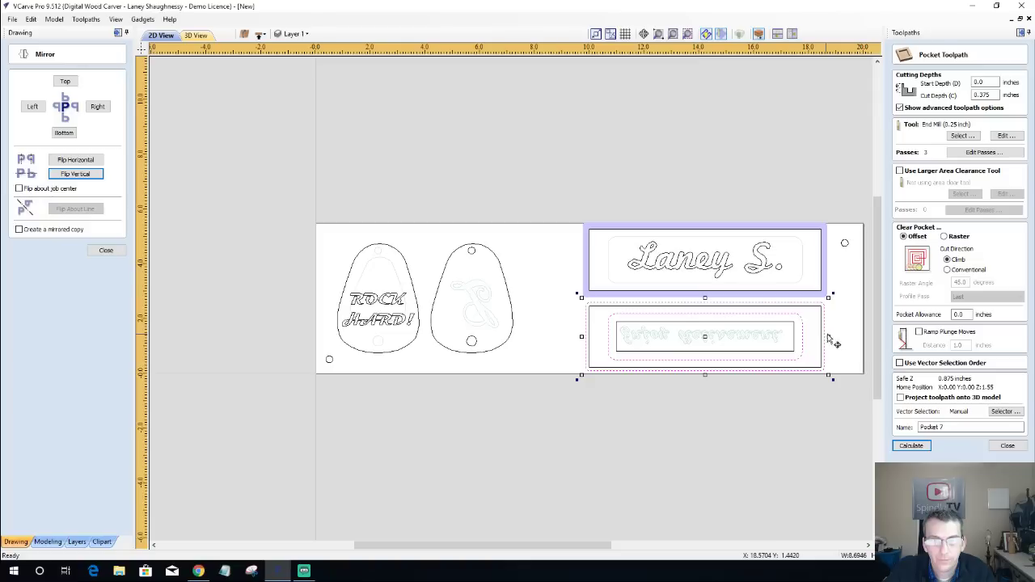
double_click(981, 94)
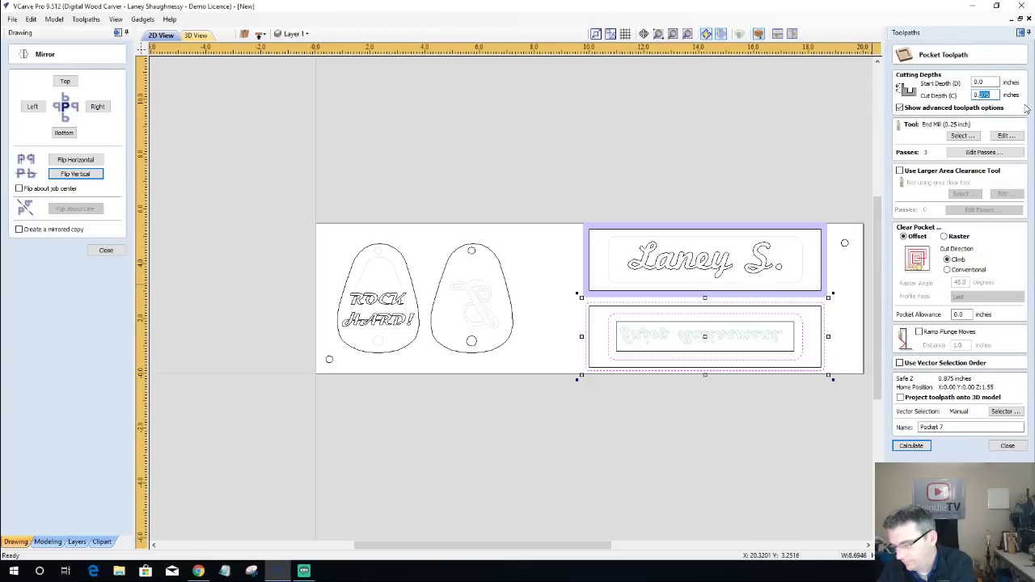
type("0.1")
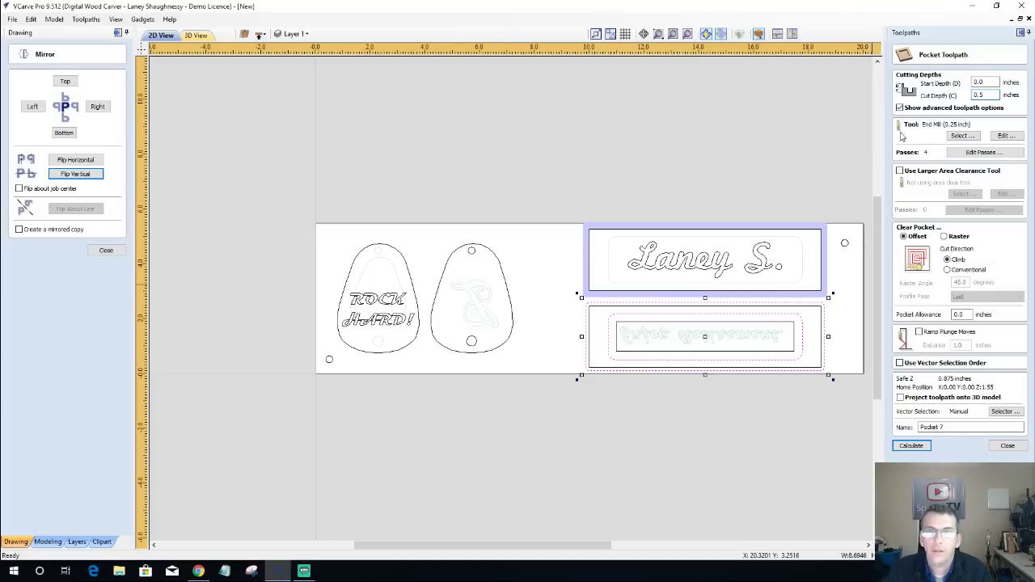
left_click(903, 448)
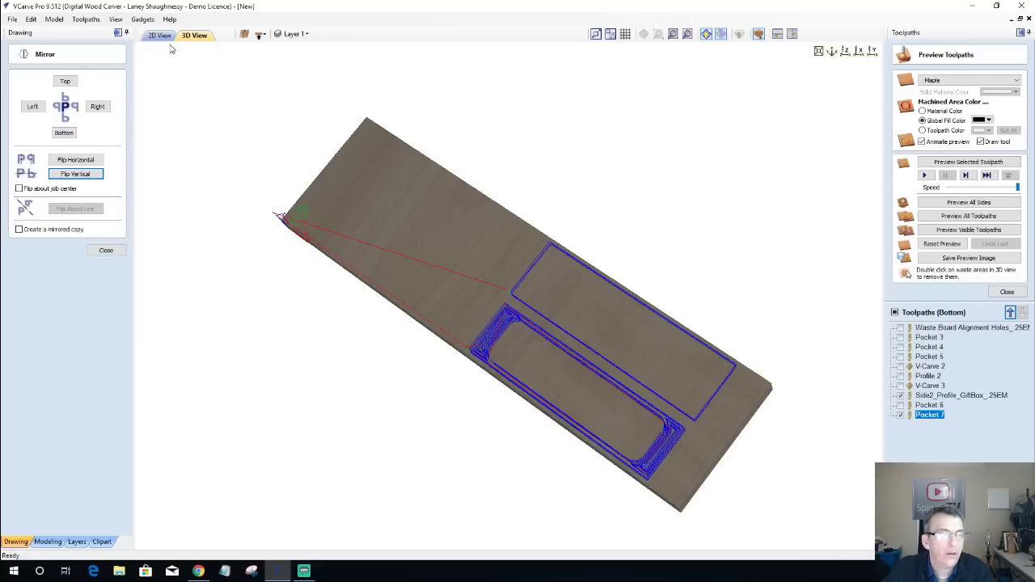
left_click(900, 395)
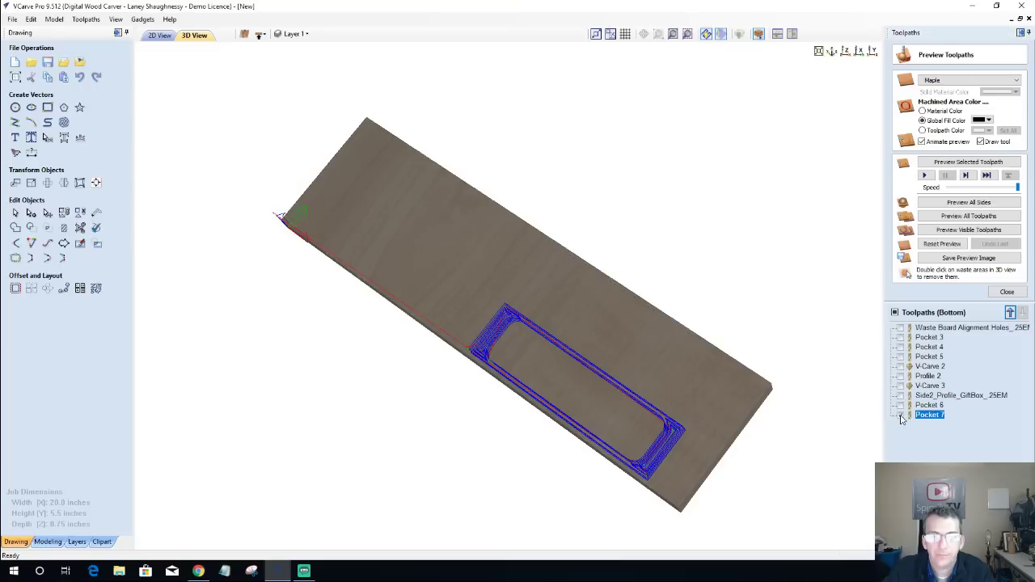
left_click(900, 415)
Profile outside the lower plate's outer rectangle 0.75 inches deep with tabs as Profile 3.
left_click(159, 34)
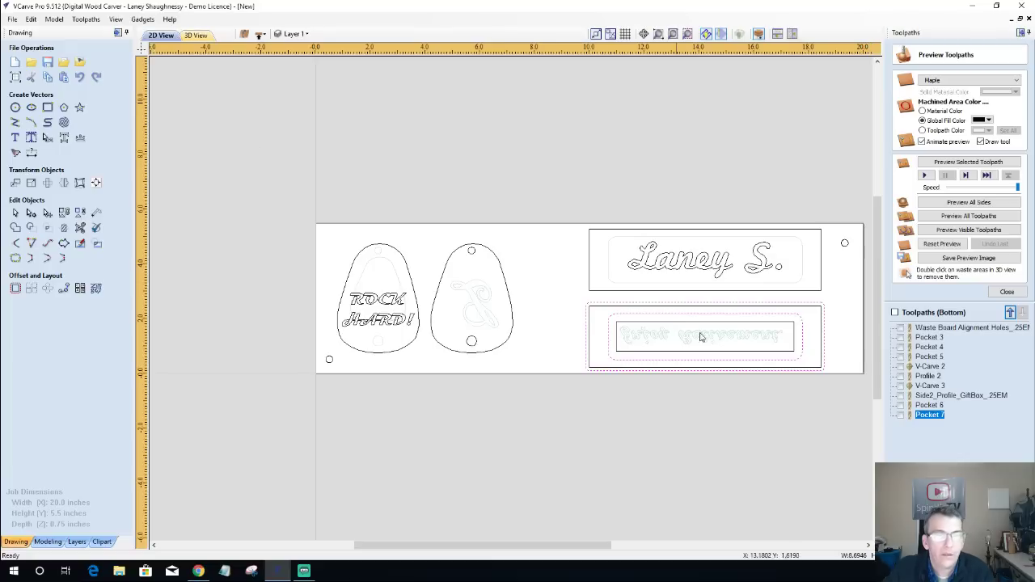
left_click(816, 307)
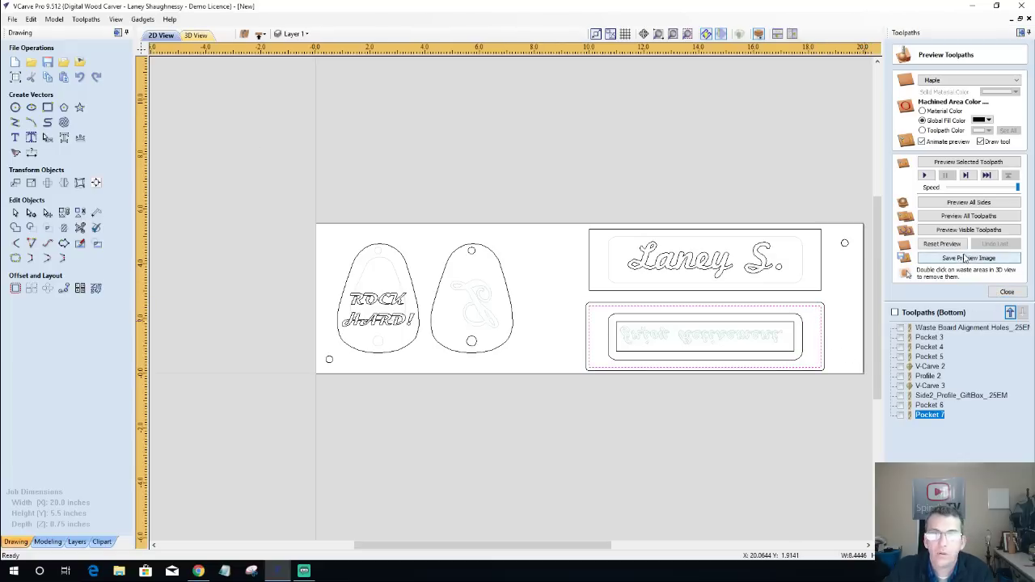
left_click(1006, 292)
left_click(936, 132)
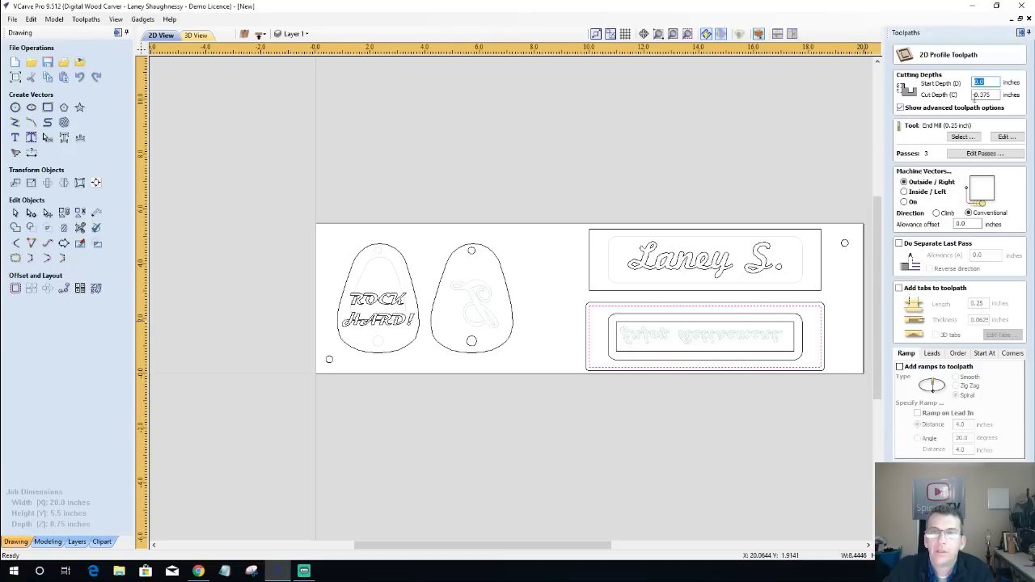
left_click(980, 95)
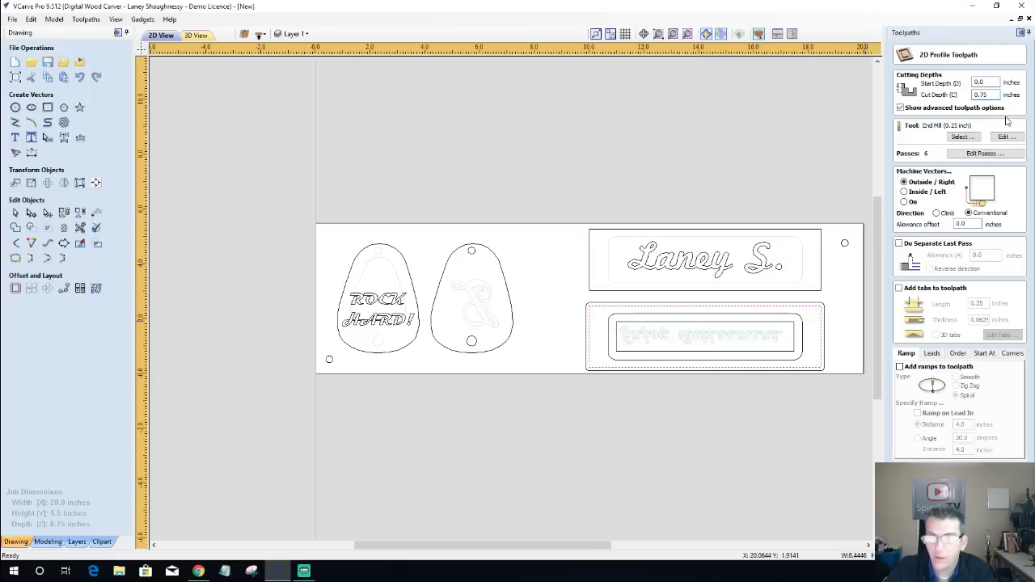
left_click(899, 288)
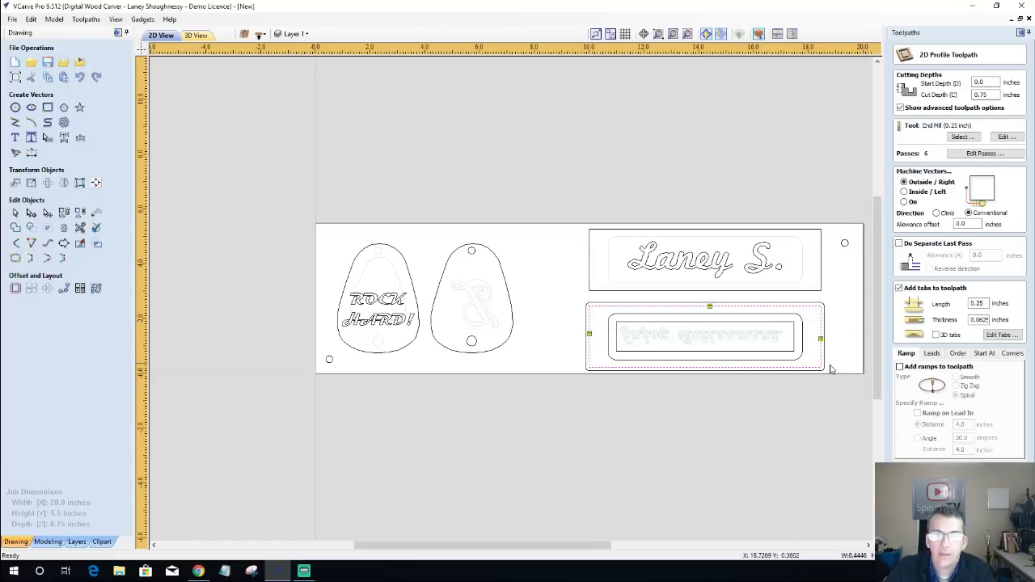
left_click(929, 518)
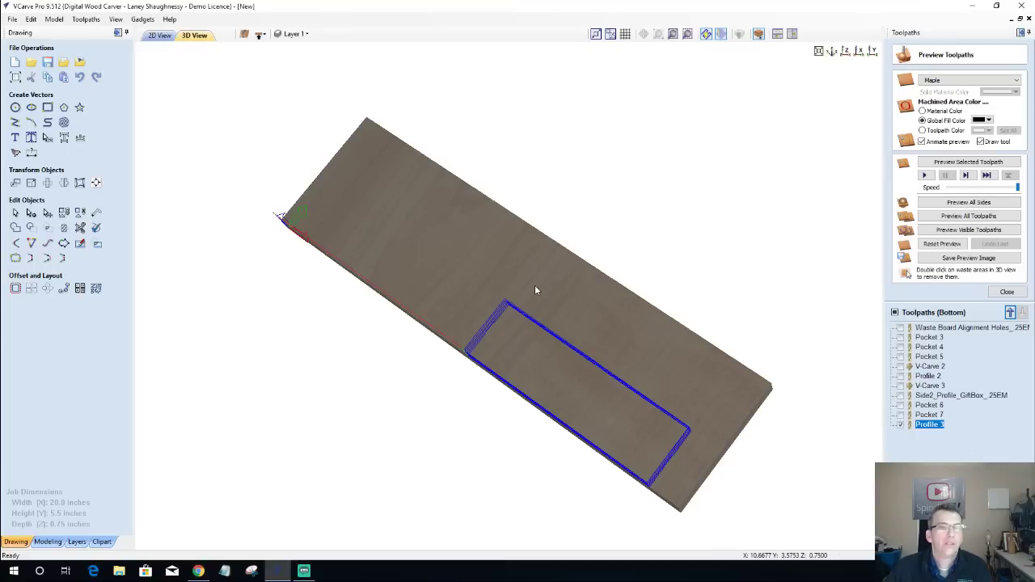
left_click(159, 34)
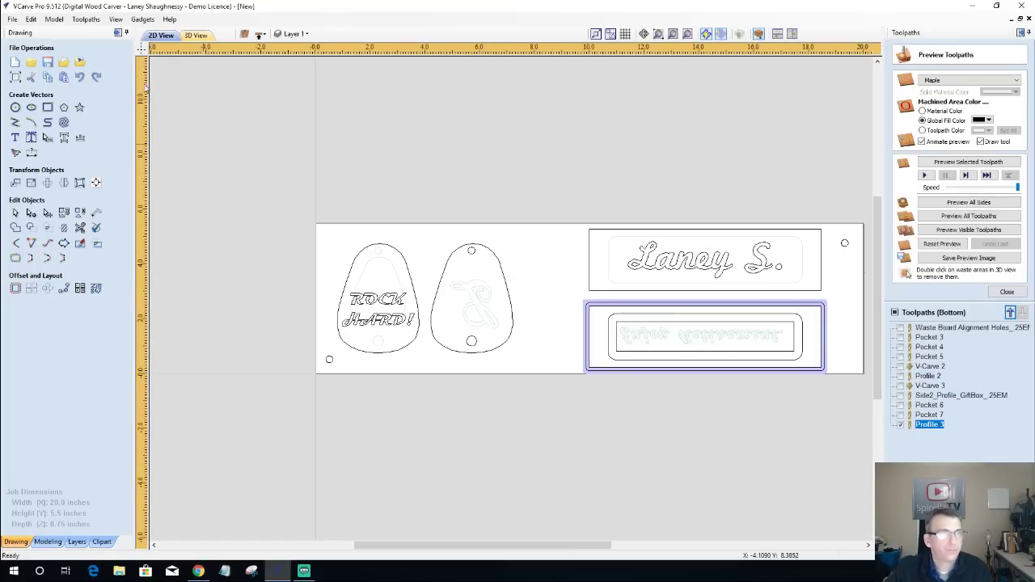
On the top side, preview TopofBoard_Alignment from a top 3D view, showing two alignment holes.
left_click(260, 35)
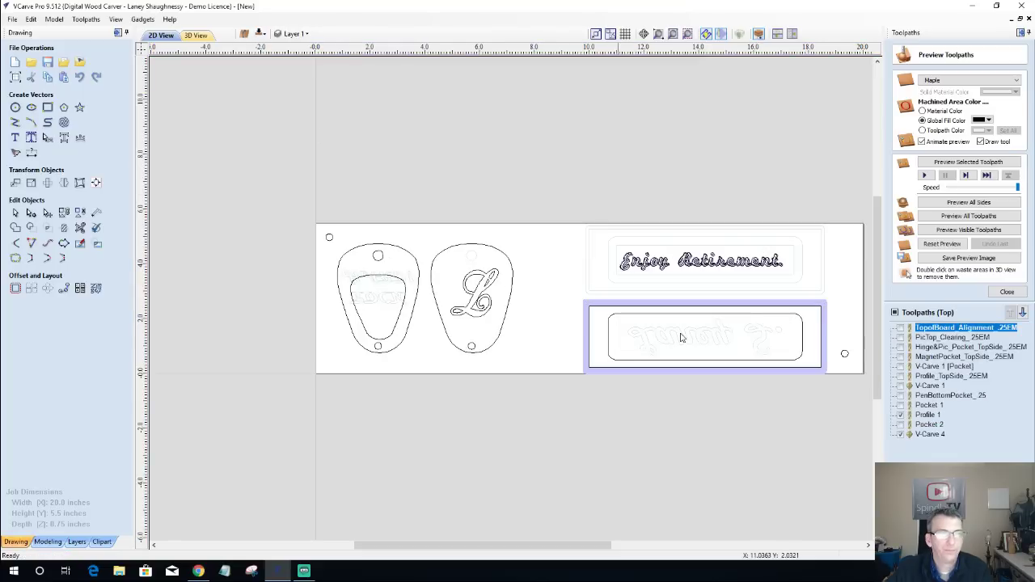
left_click(188, 37)
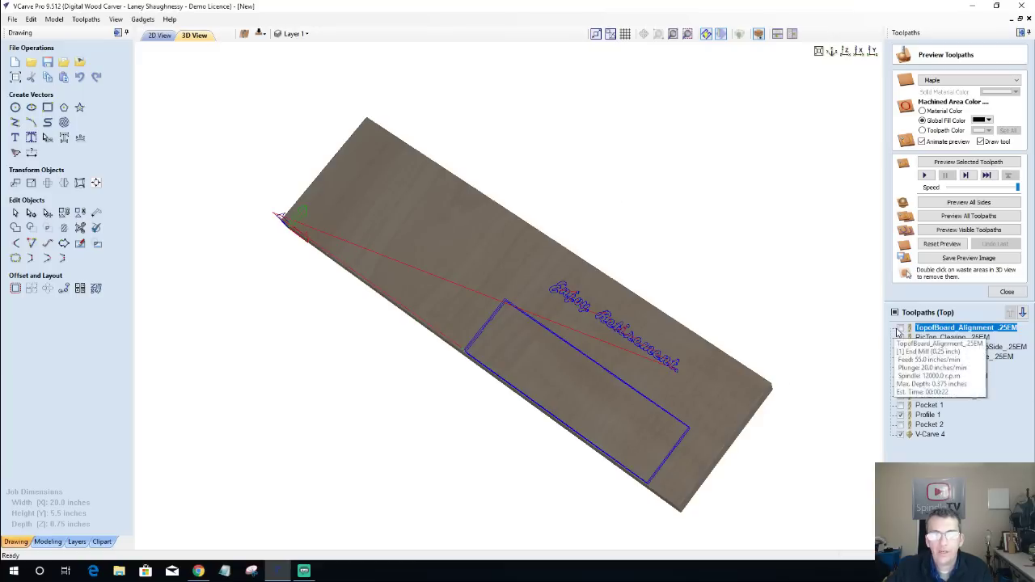
left_click(900, 329)
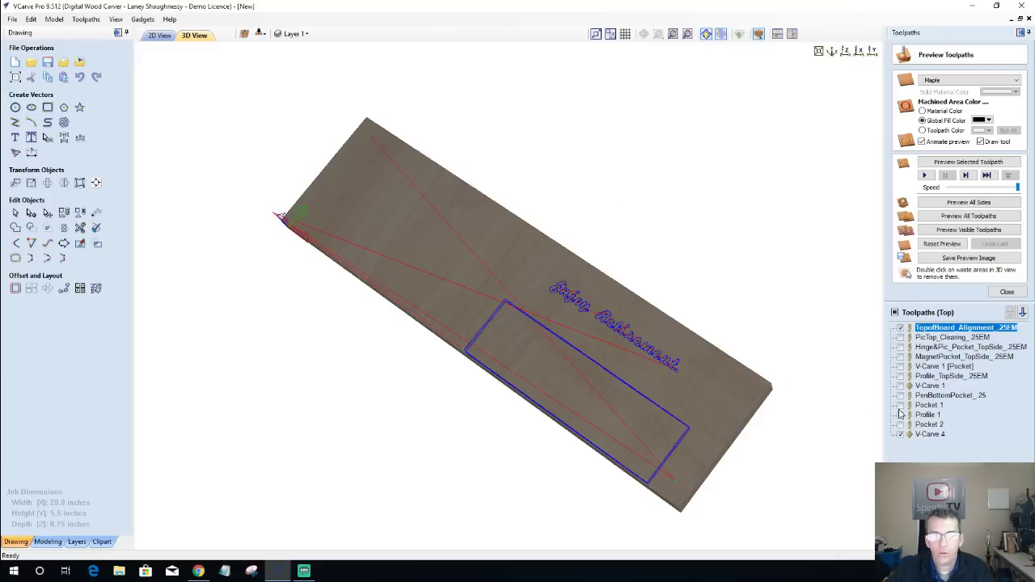
left_click(901, 434)
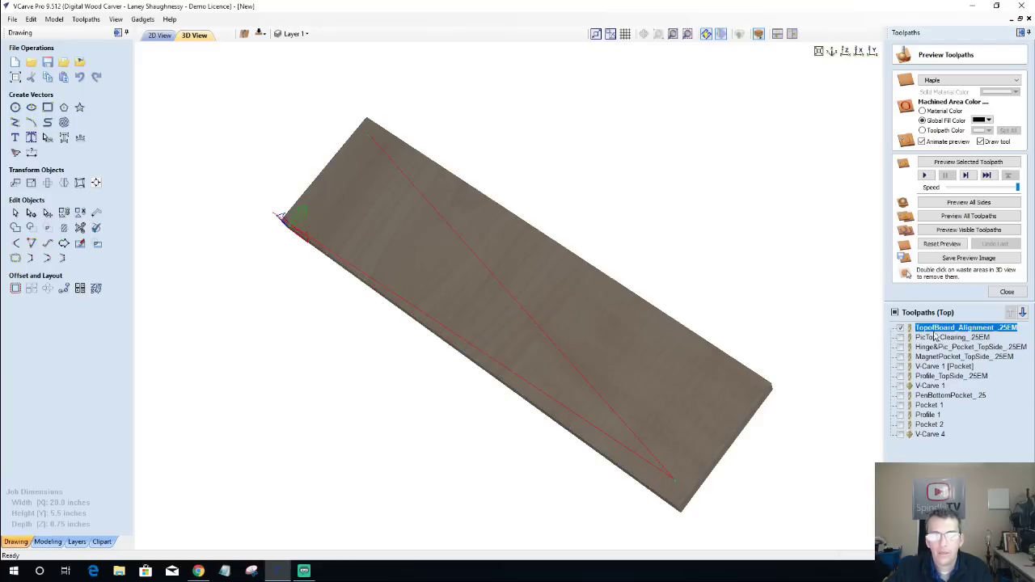
left_click(846, 52)
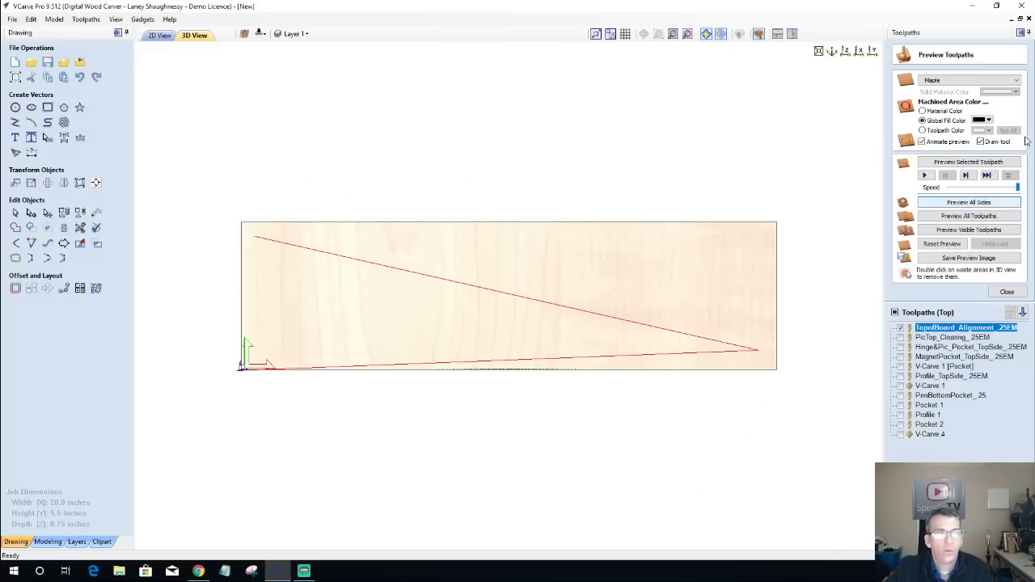
left_click(948, 163)
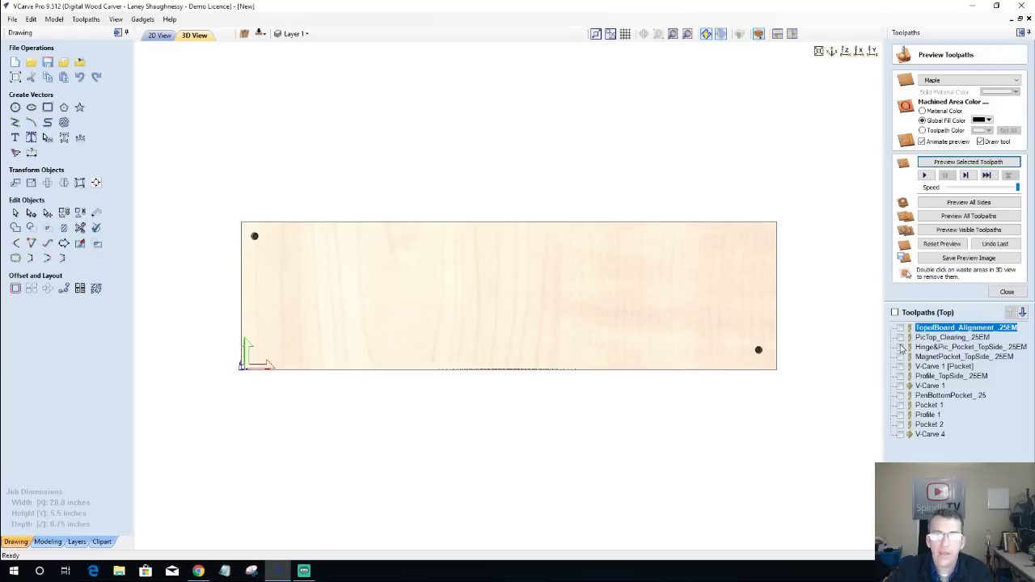
Display PicTop_Clearing, MagnetPocket_TopSide, V-Carve 1 [Pocket], Profile_TopSide, Pocket 1 and Pocket 2 in 3D.
left_click(900, 338)
left_click(900, 357)
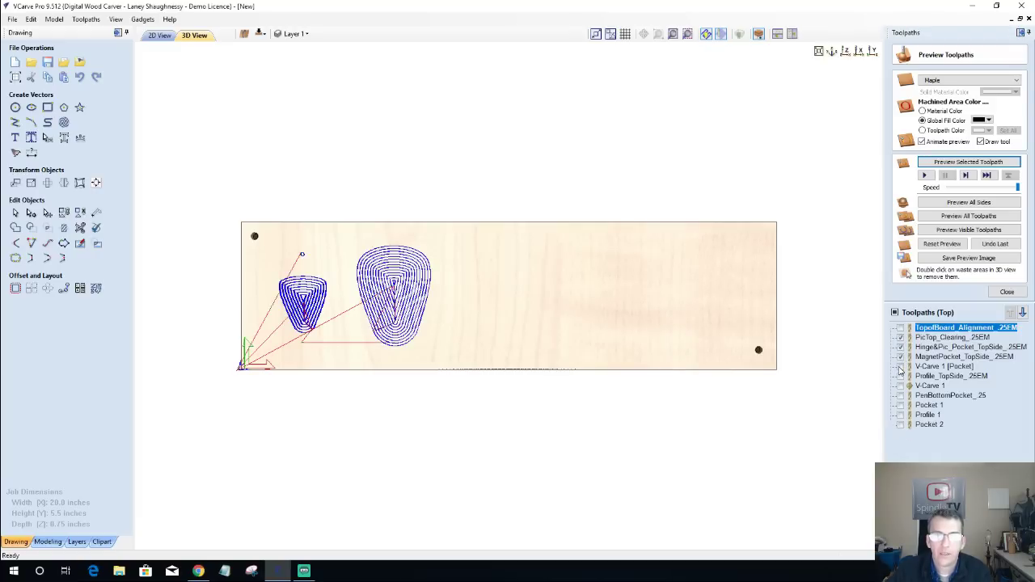
left_click(899, 366)
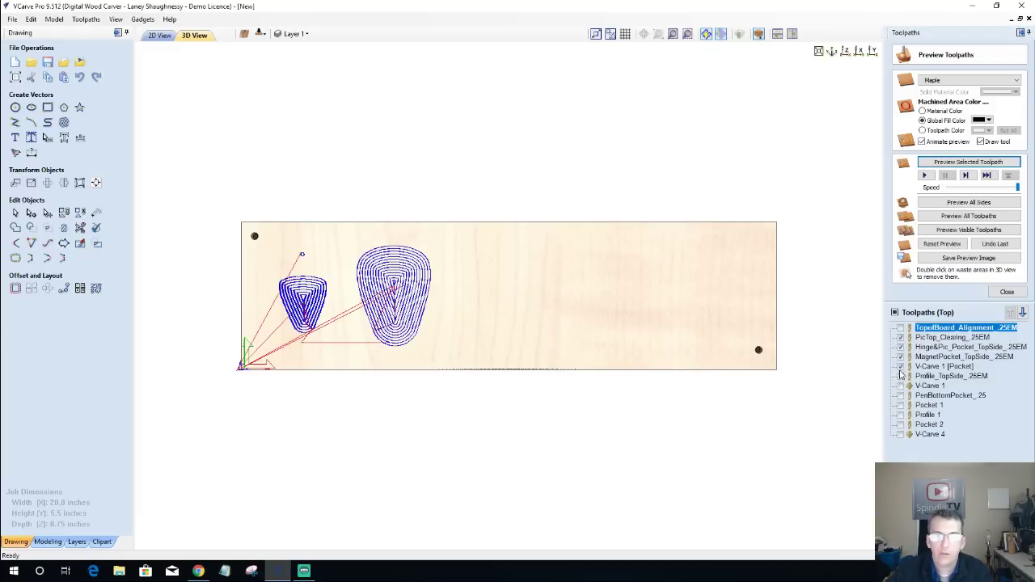
left_click(900, 375)
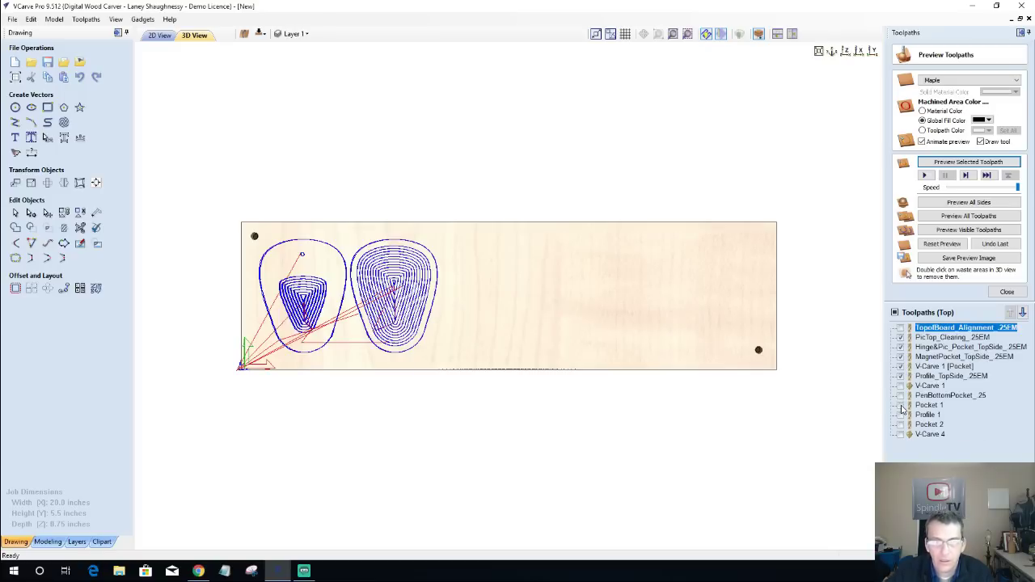
left_click(901, 406)
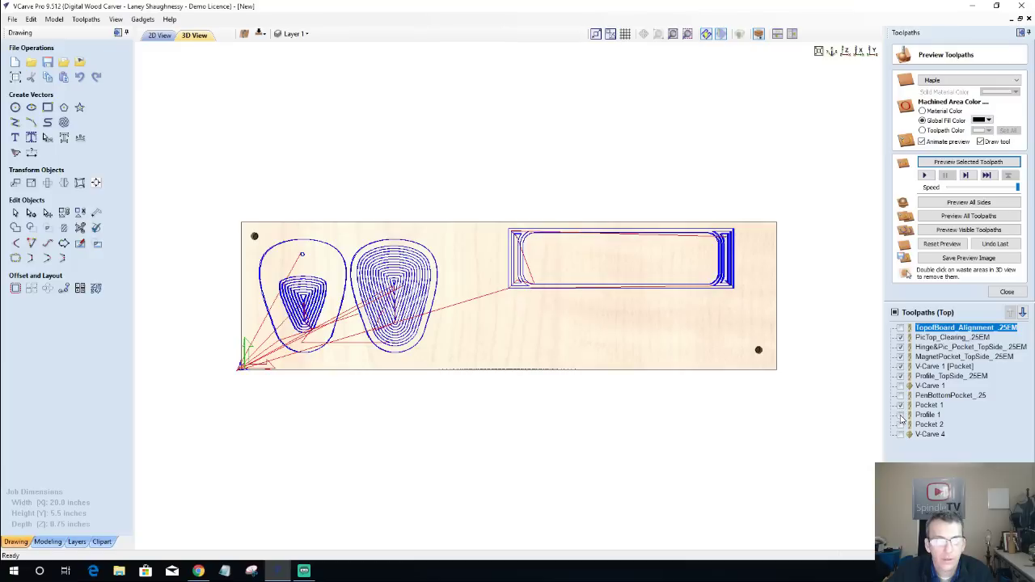
left_click(900, 416)
left_click(901, 416)
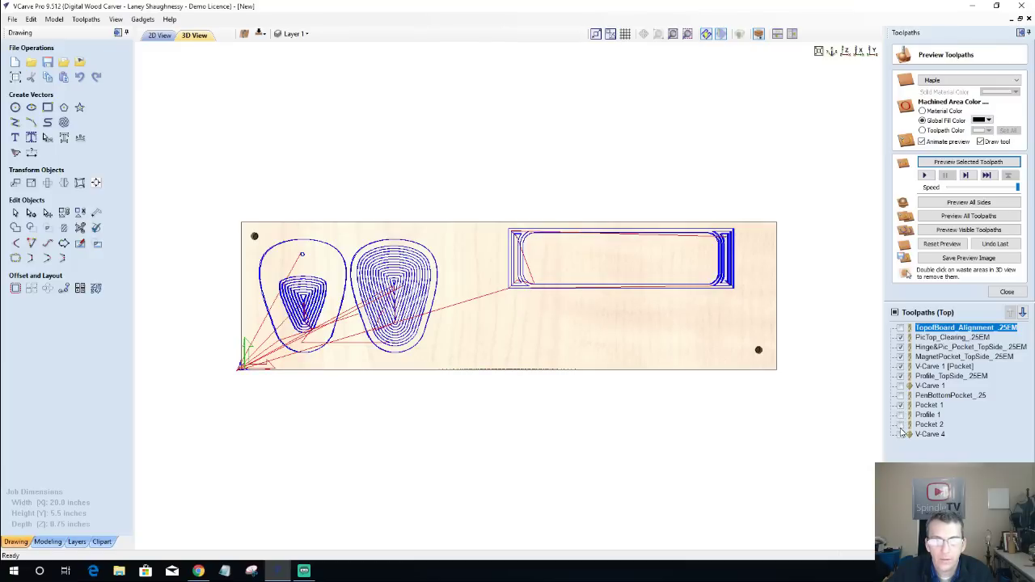
left_click(901, 426)
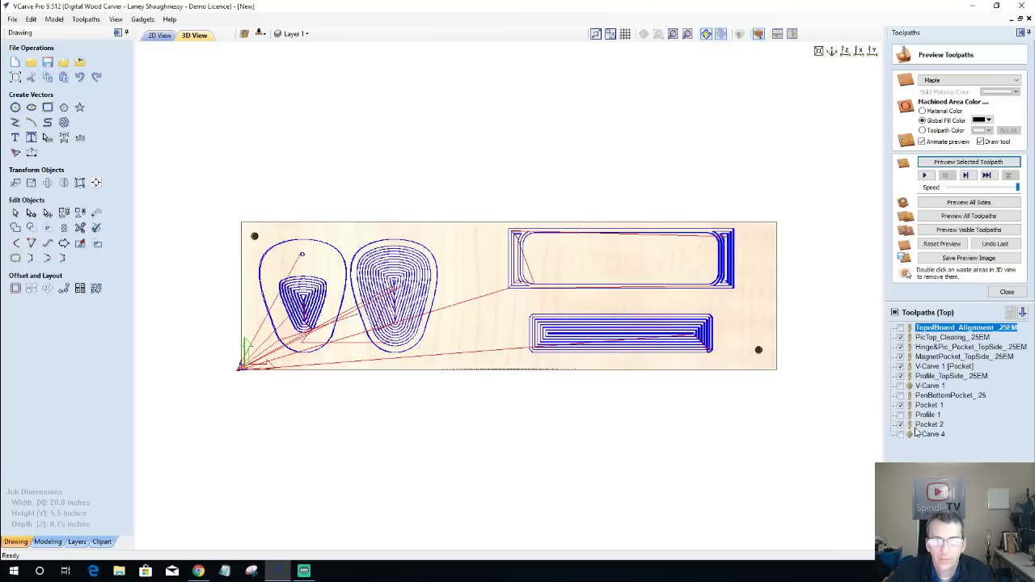
left_click(927, 426)
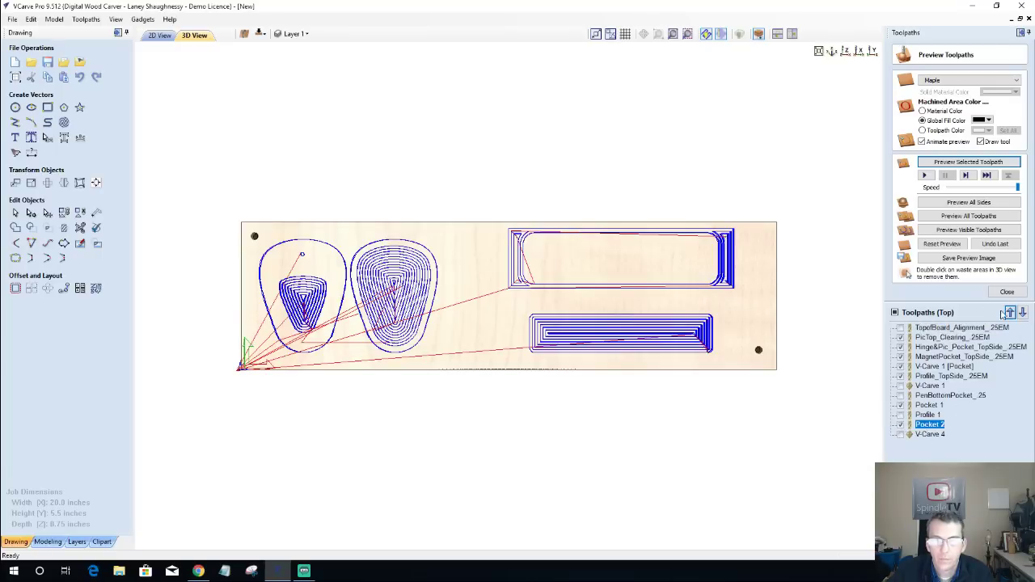
Move Pocket 2 above Profile 1 and Pocket 1, and show the PenBottomPocket_25 toolpath.
left_click(1009, 313)
left_click(1009, 313)
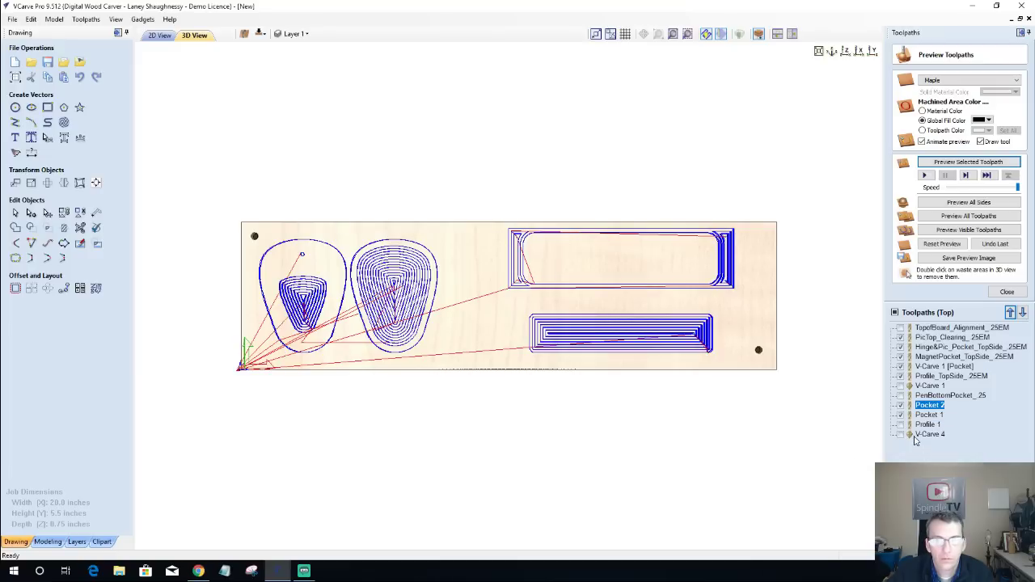
left_click(922, 435)
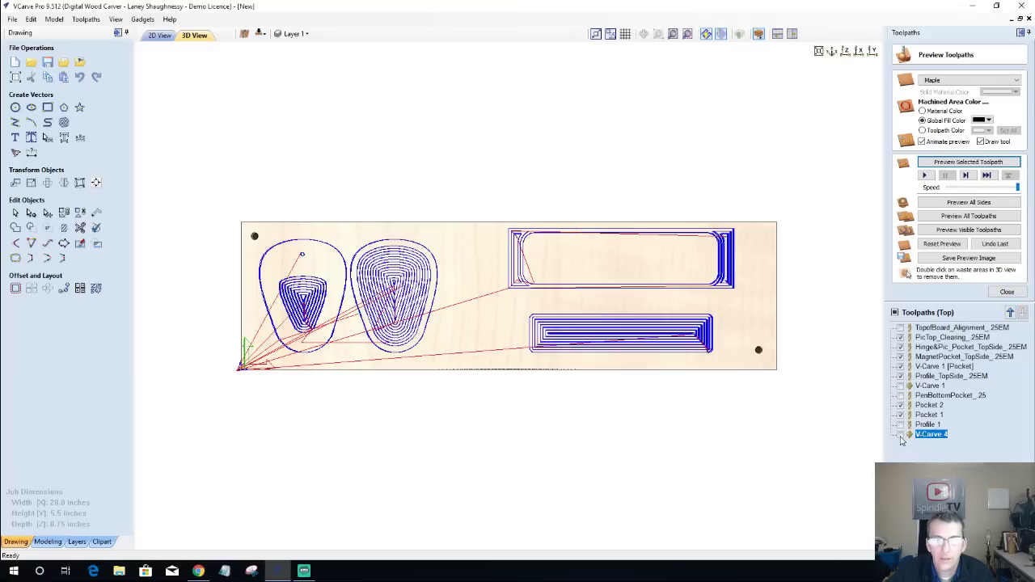
left_click(900, 435)
left_click(900, 435)
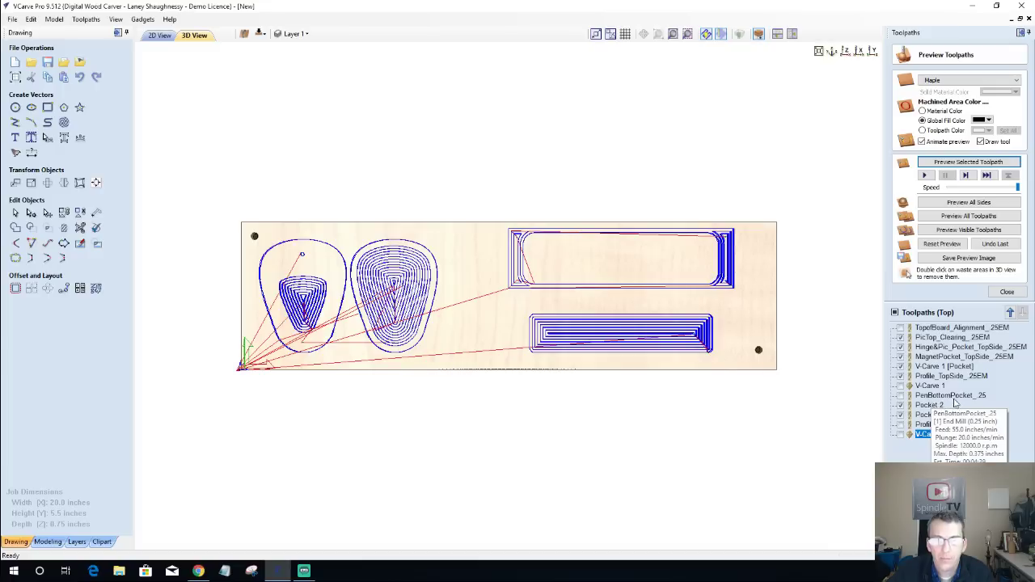
left_click(900, 395)
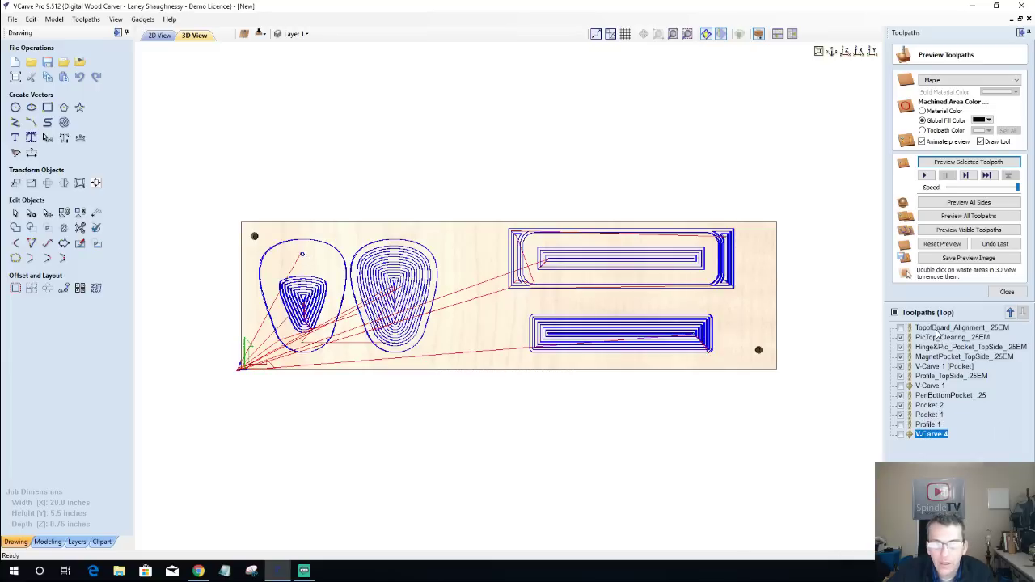
Turn off combined-file output in Save Toolpaths, then reopen Preview Toolpaths.
mouse_move(931, 368)
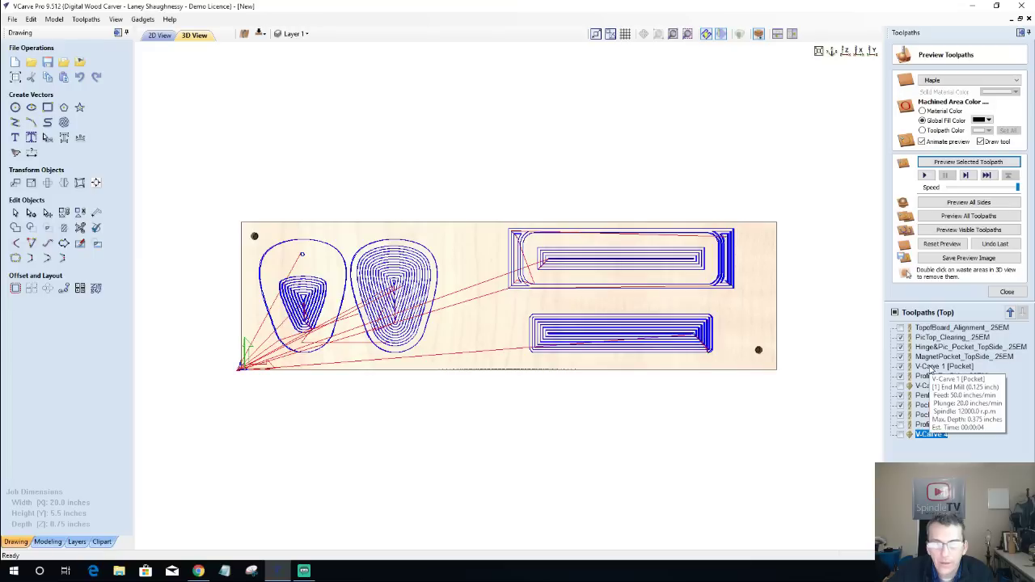
left_click(931, 367)
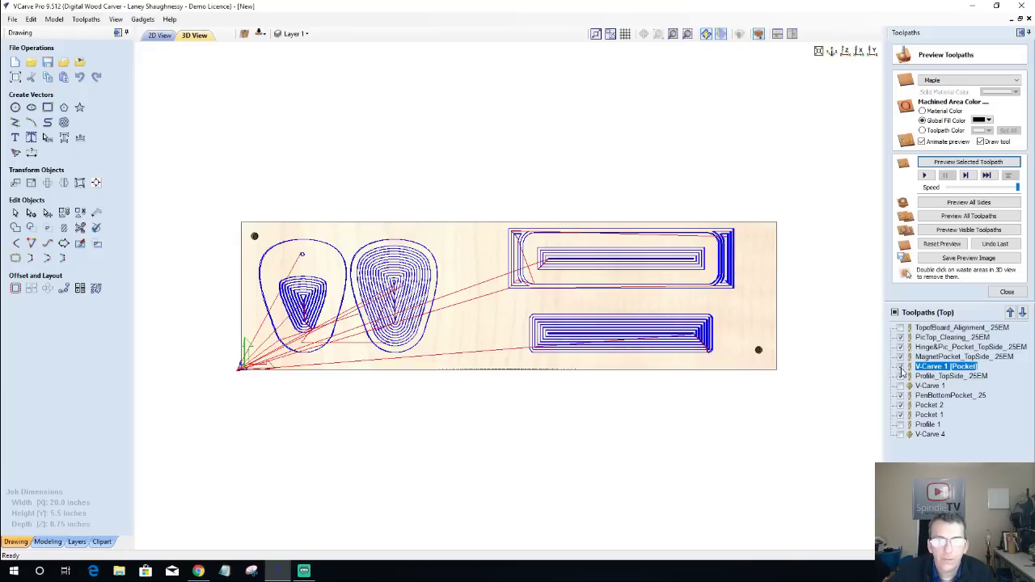
left_click(1005, 292)
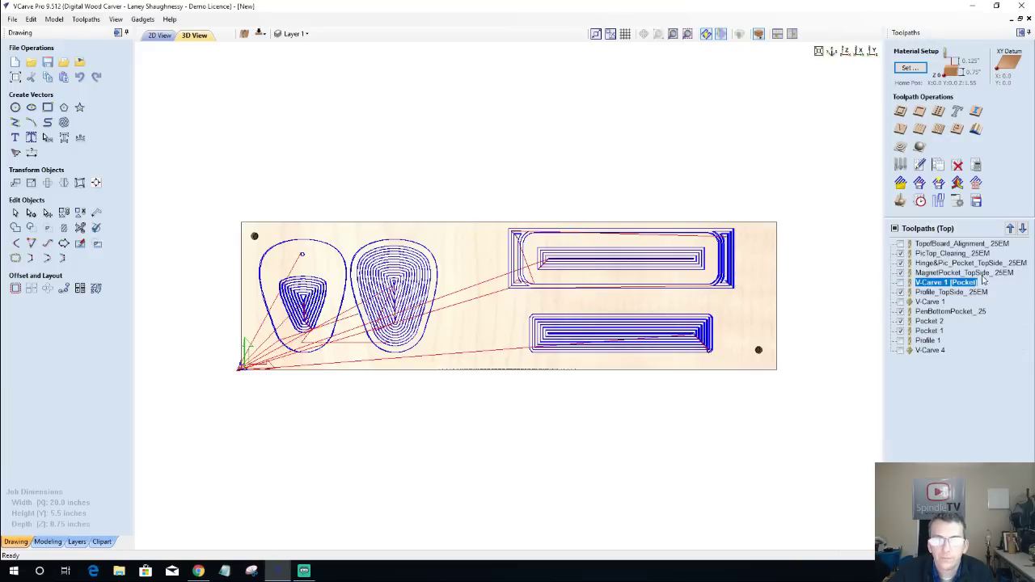
left_click(892, 93)
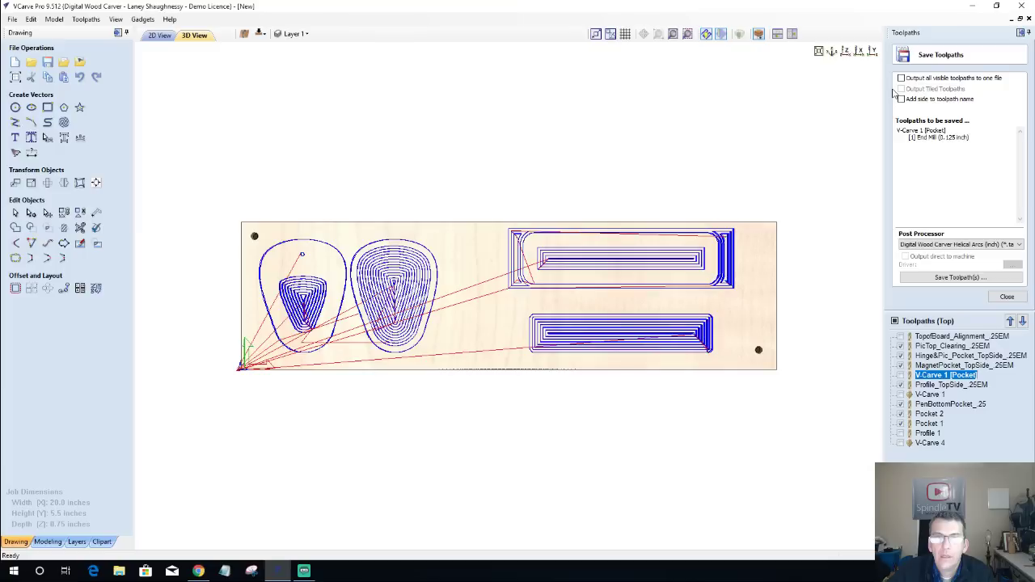
left_click(902, 78)
left_click(1006, 297)
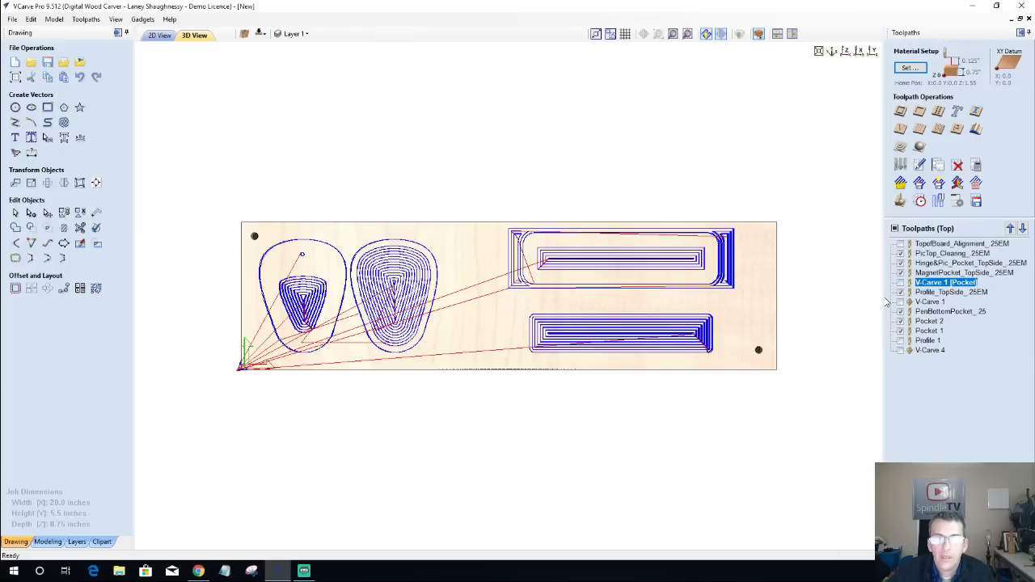
left_click(899, 164)
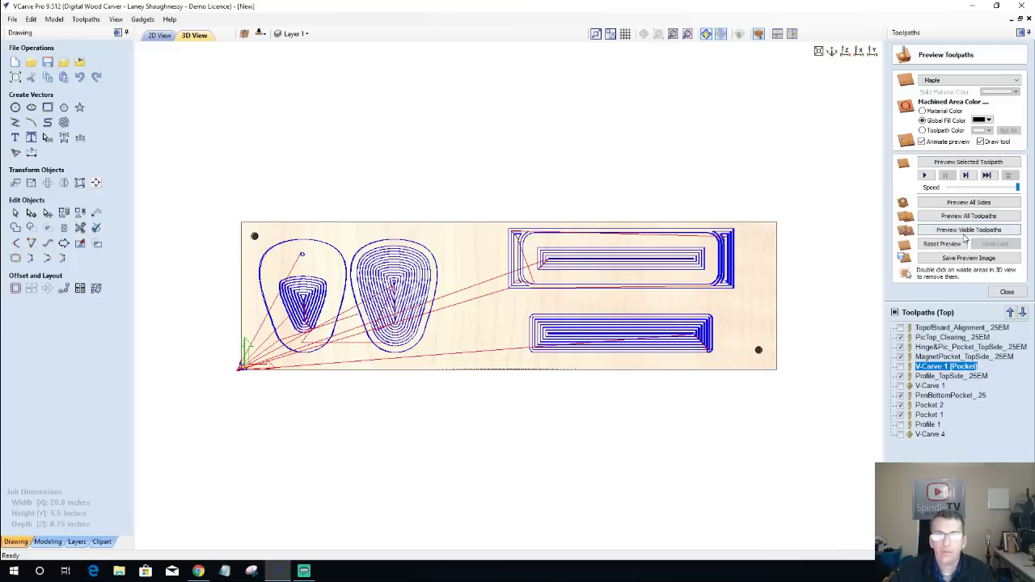
Simulate the visible top-side toolpaths in 3D until the pick pockets and both rectangular recesses are fully carved.
left_click(964, 231)
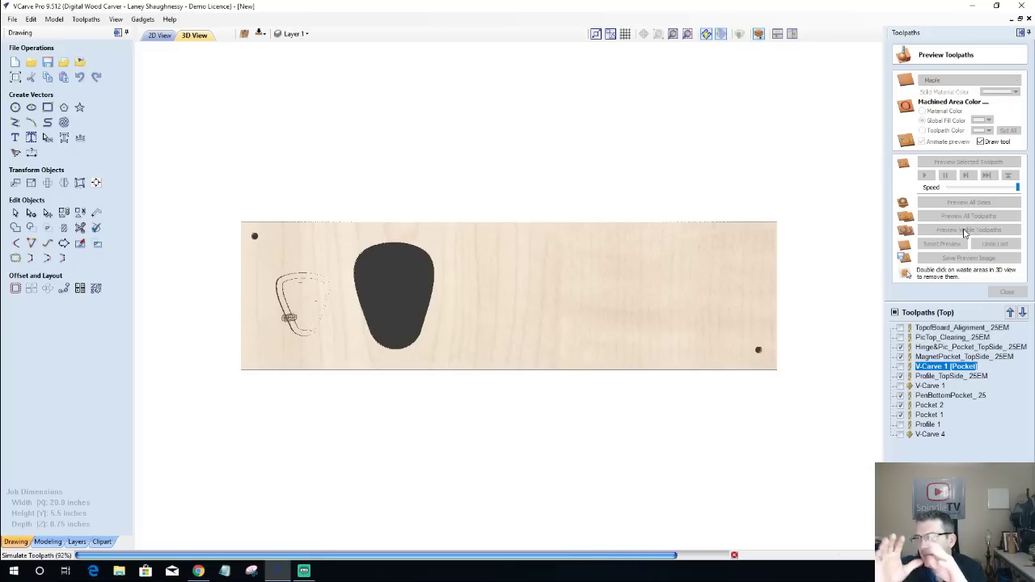
left_click(964, 233)
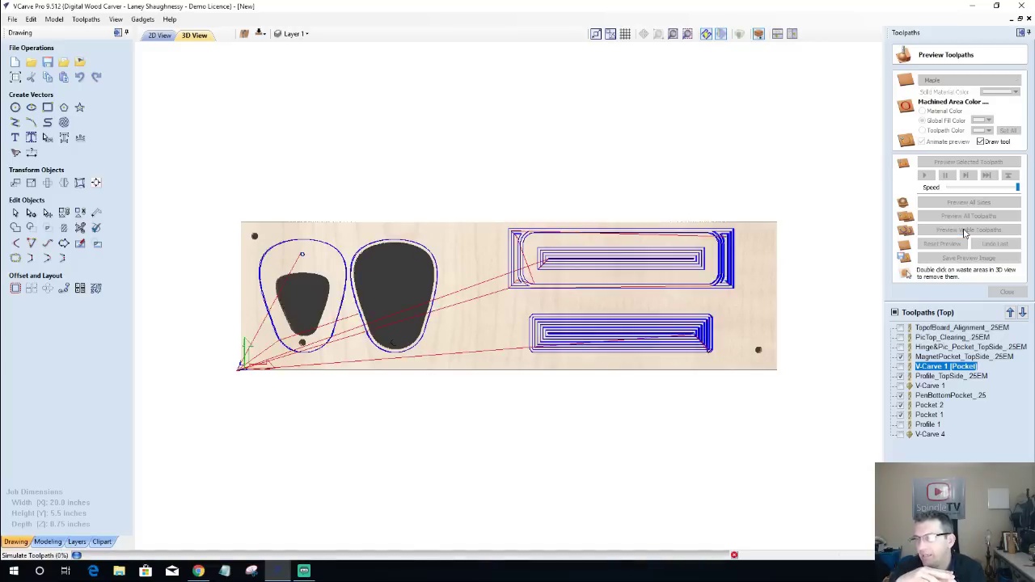
left_click(964, 233)
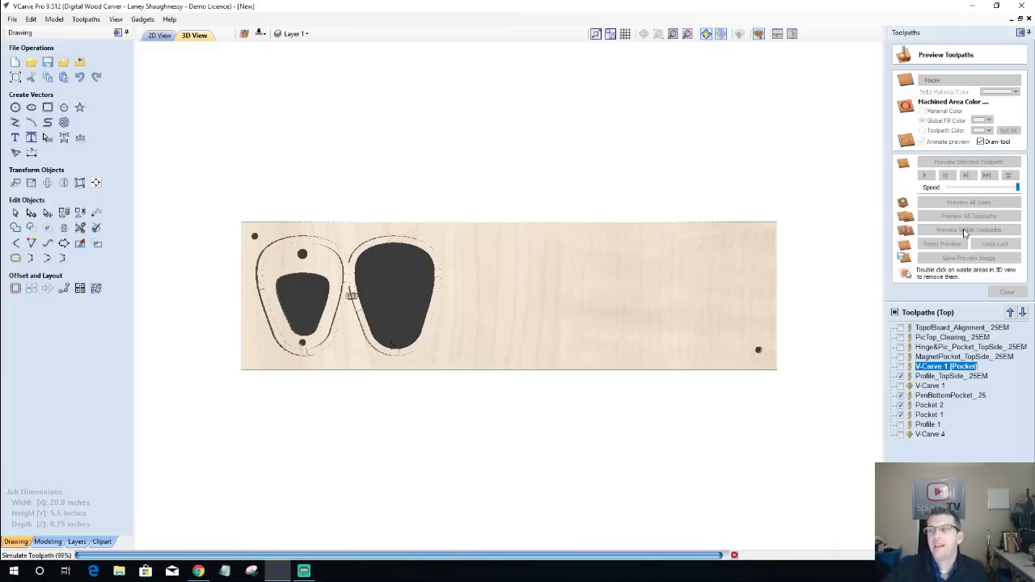
left_click(964, 233)
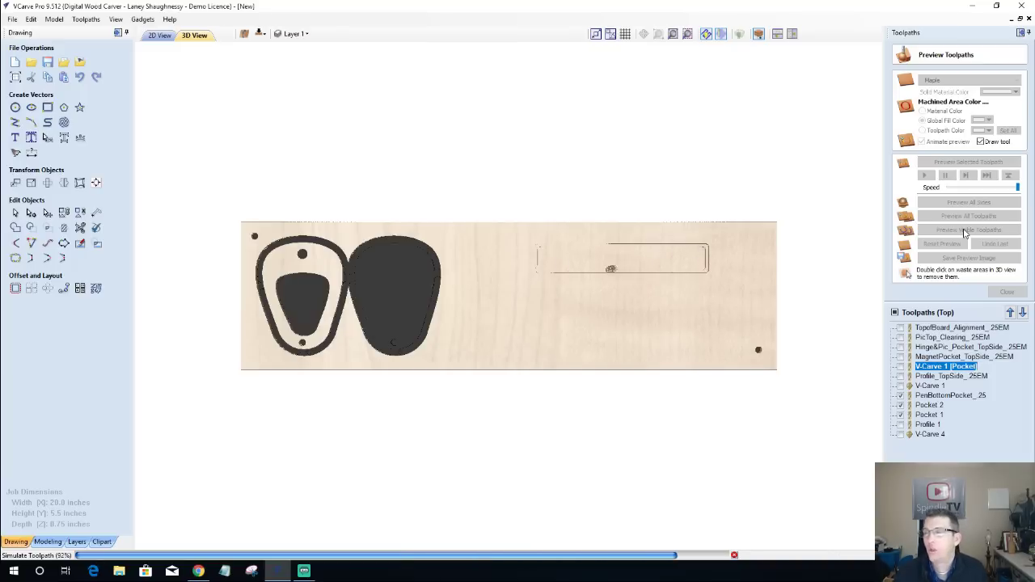
left_click(964, 233)
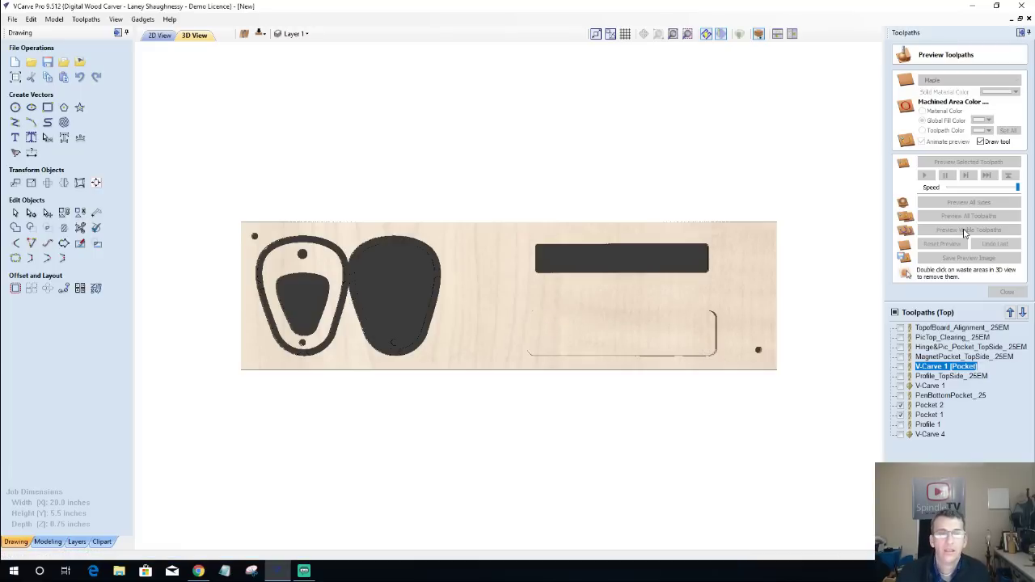
left_click(963, 233)
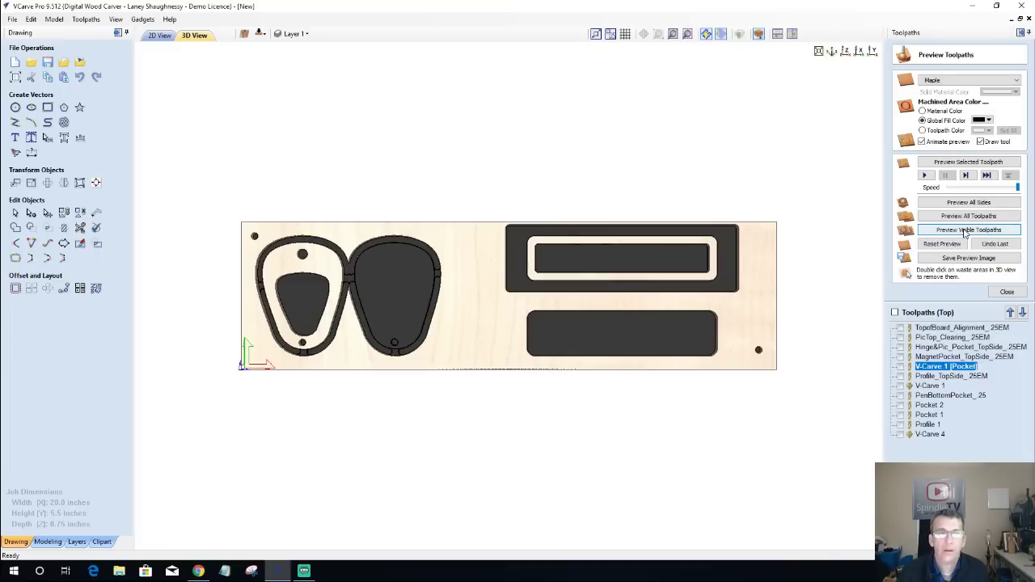
Finish the preview, set Machined Area Color to Material Color, tilt the view, and return to 2D View.
left_click(964, 230)
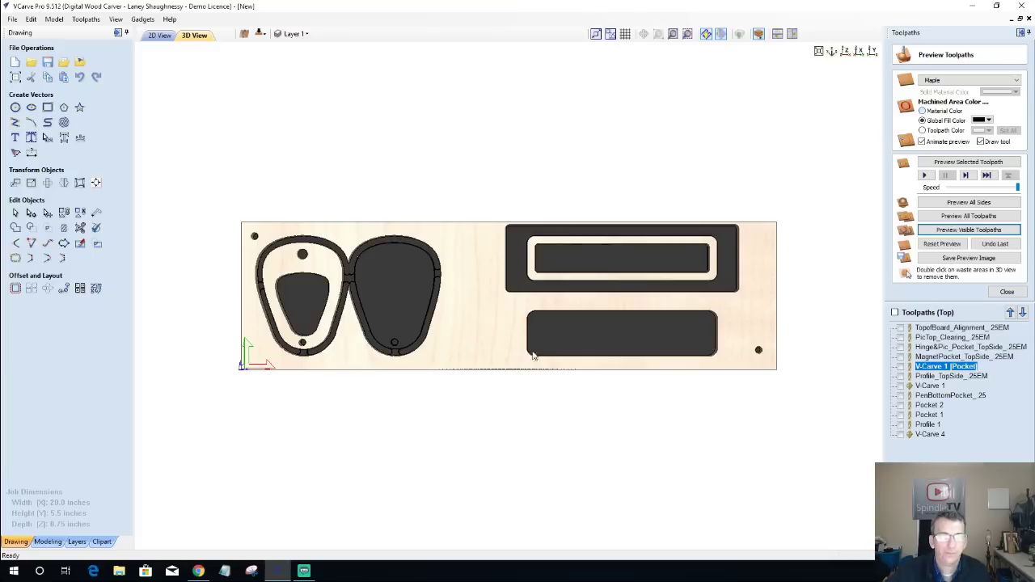
left_click(921, 111)
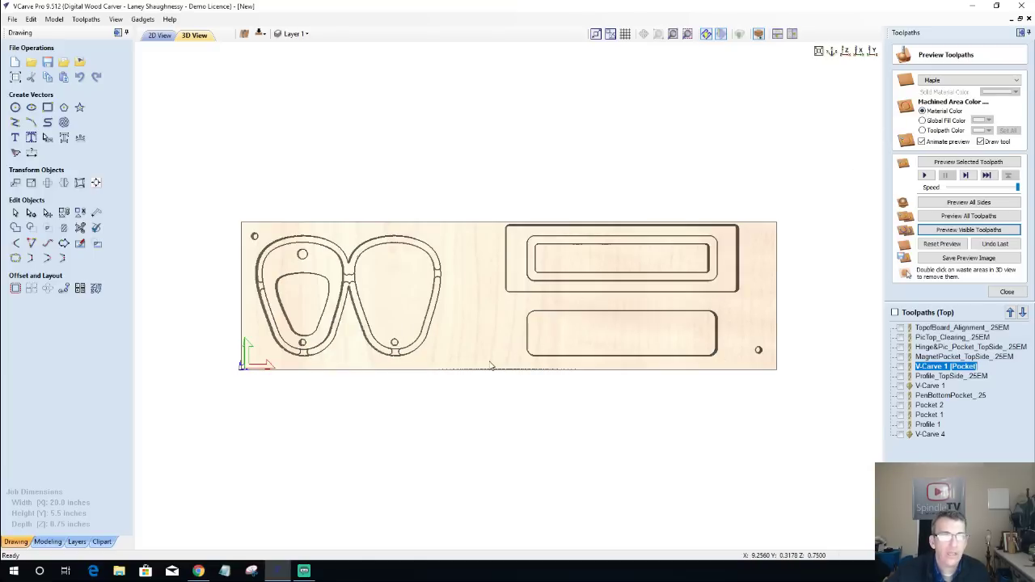
left_click_drag(498, 320, 493, 314)
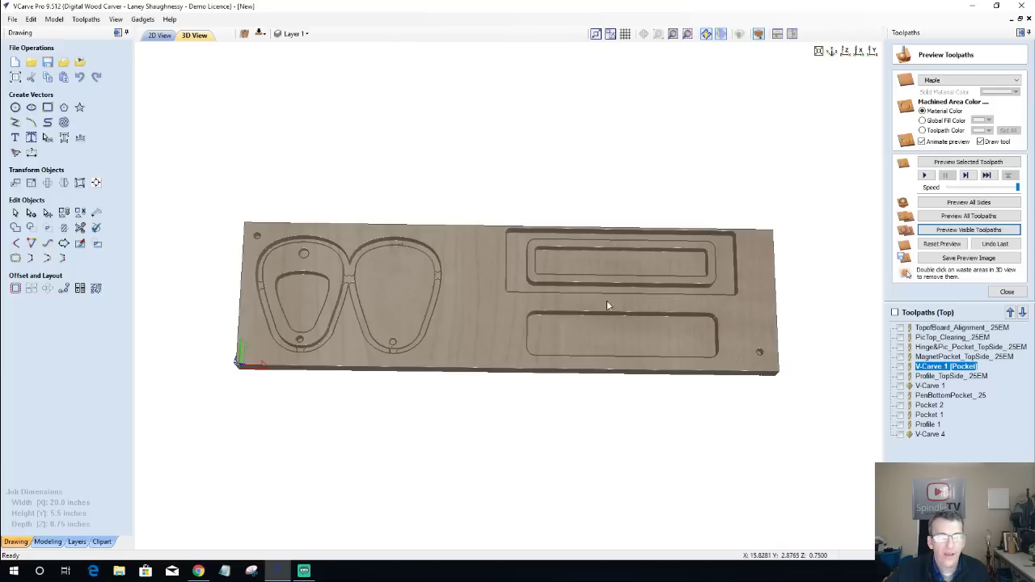
left_click(159, 35)
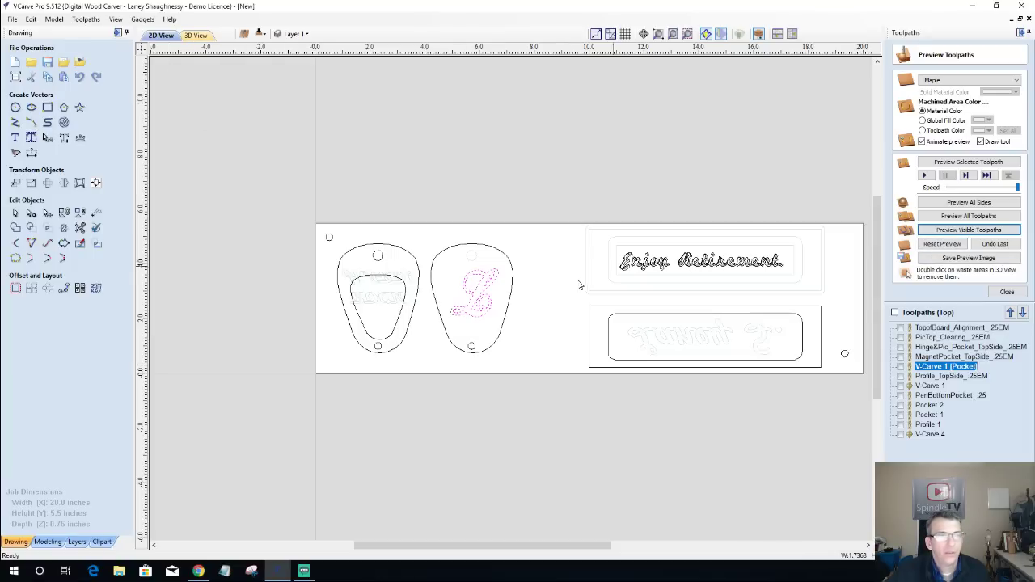
Show the TopofBoard_Alignment, PicTop_Clearing, Hinge&Pic_Pocket_TopSide, V-Carve 1 [Pocket], Profile_TopSide and PenBottomPocket_25 toolpaths.
key("Escape")
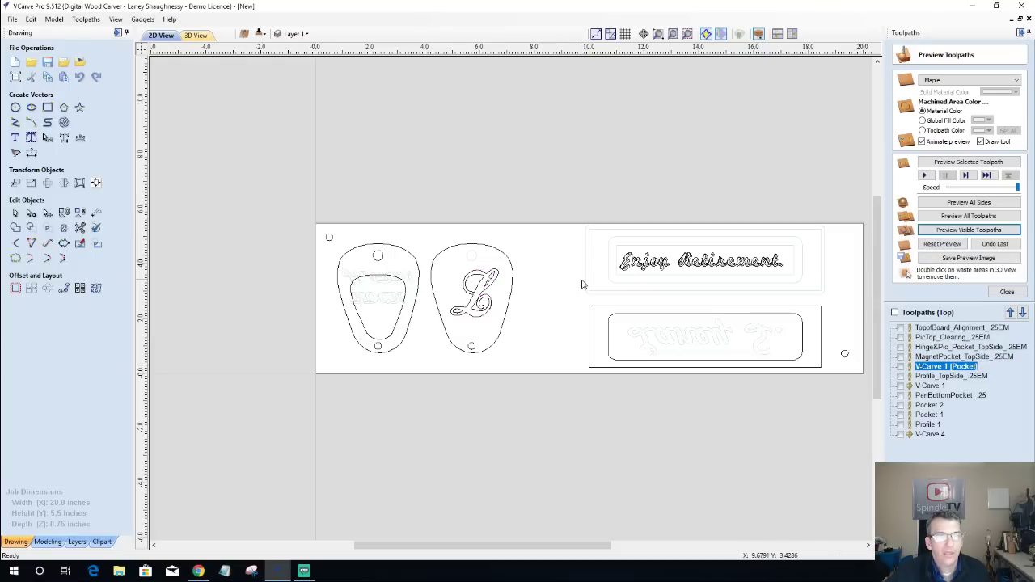
left_click(900, 328)
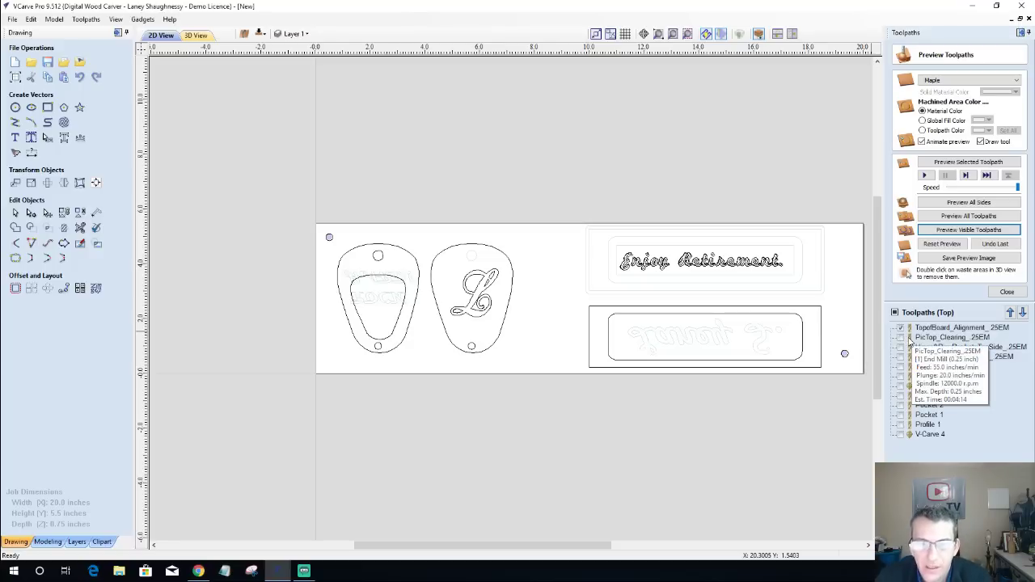
left_click(929, 338)
left_click(901, 338)
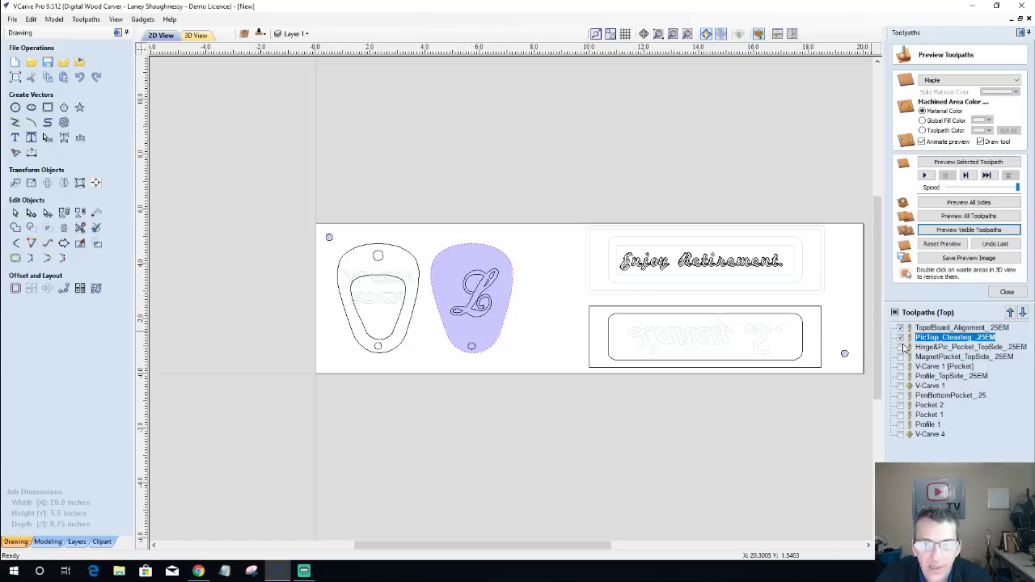
left_click(900, 346)
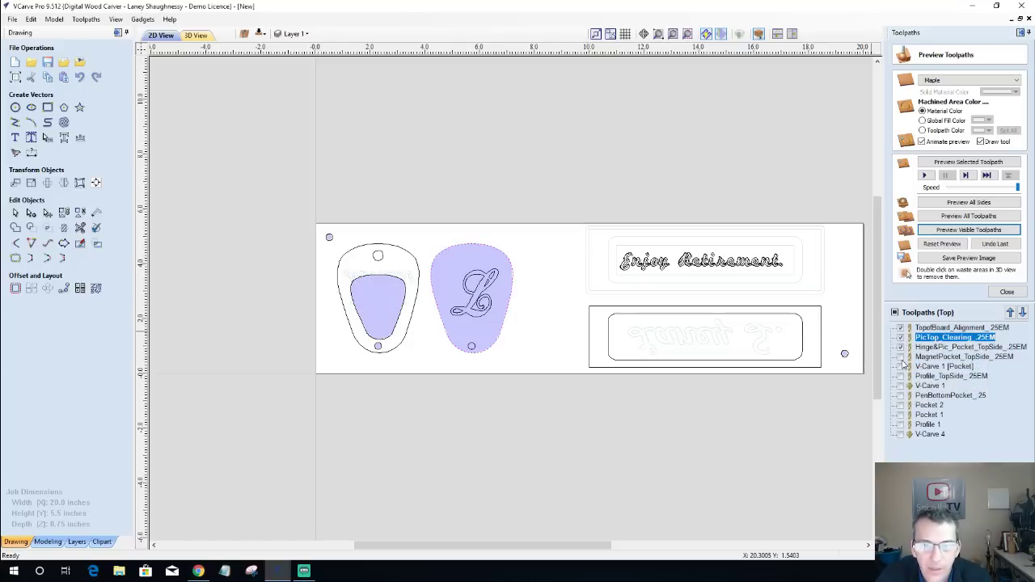
left_click(901, 366)
left_click(901, 376)
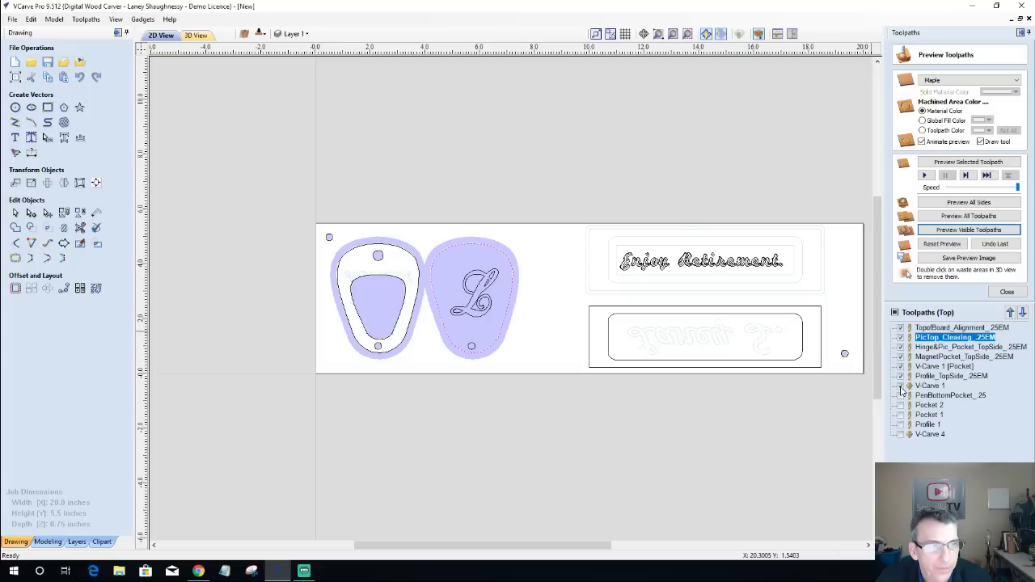
left_click(901, 398)
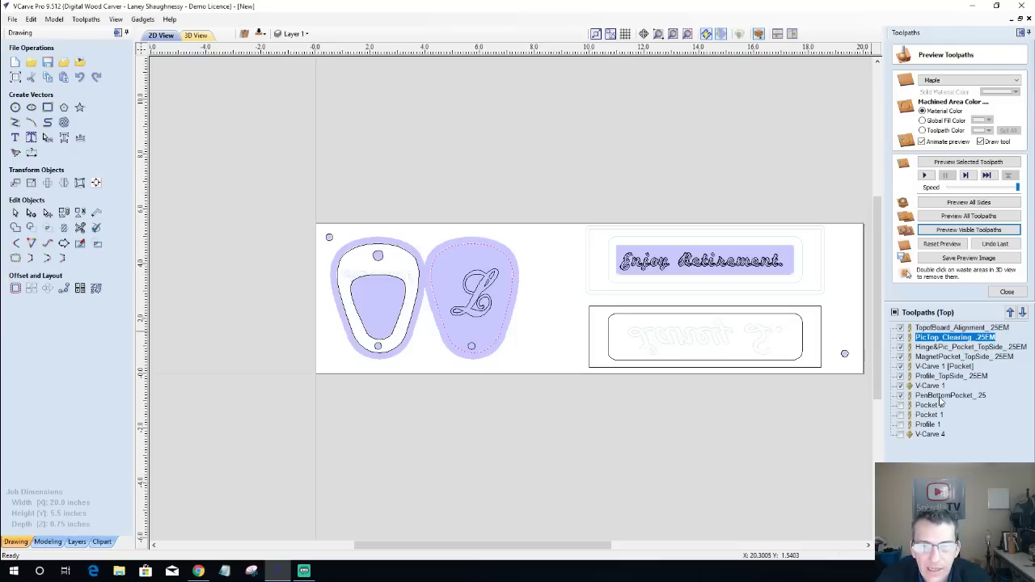
Delete the PenBottomPocket_25 toolpath.
left_click(941, 396)
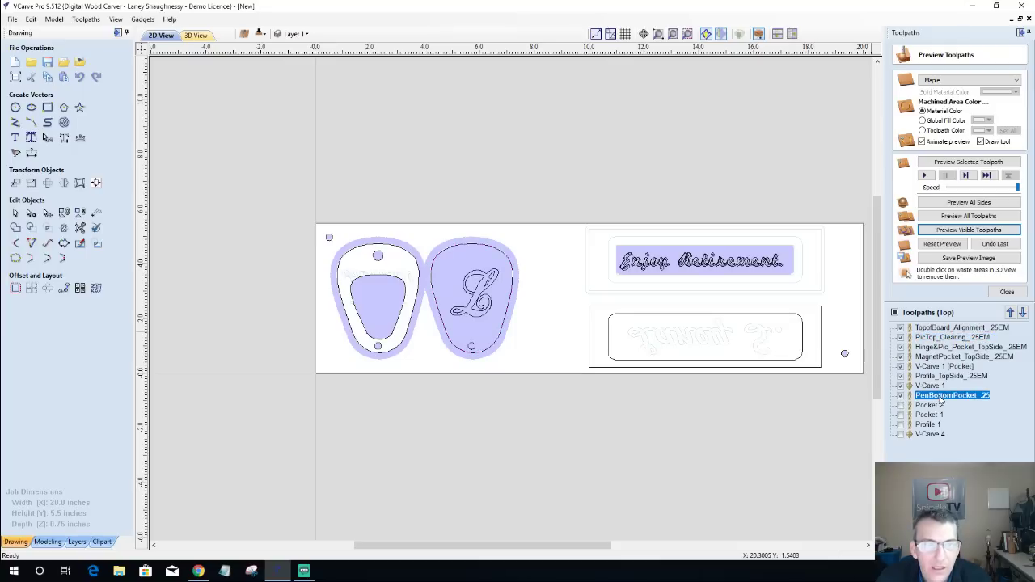
right_click(941, 402)
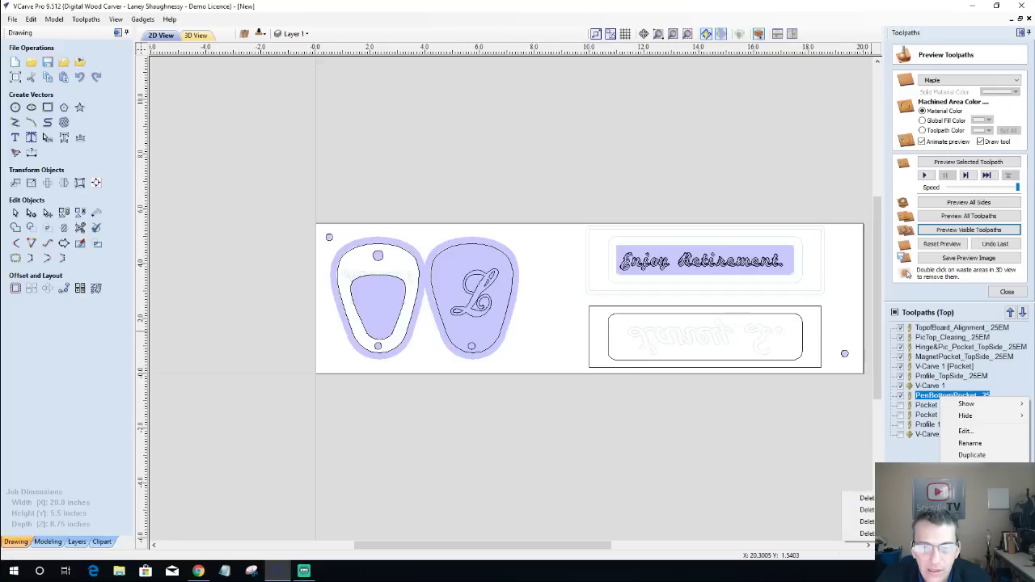
left_click(970, 468)
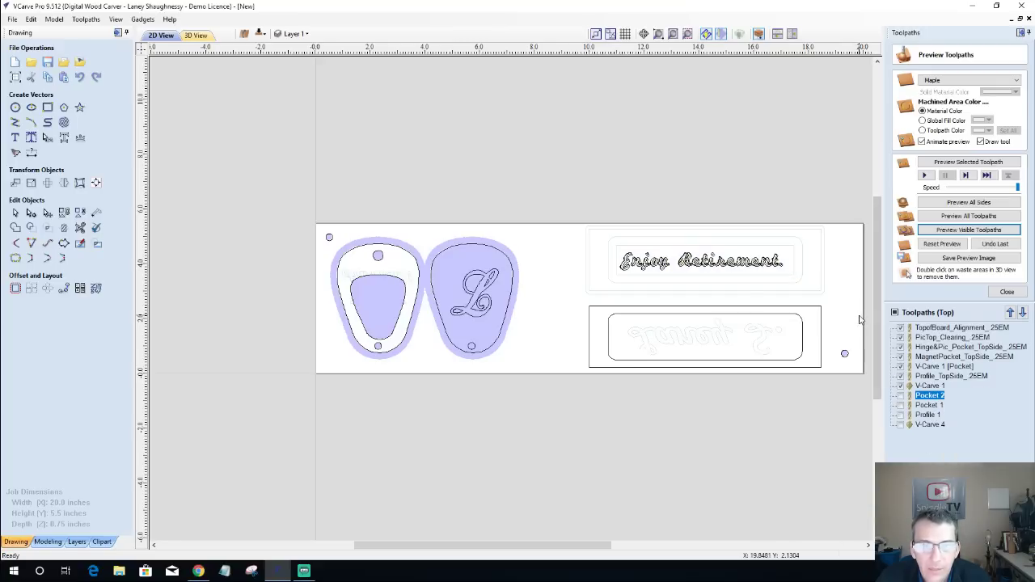
Check the Pocket 2 and Pocket 1 areas, then delete the Pocket 1 toolpath.
left_click(924, 396)
left_click(900, 395)
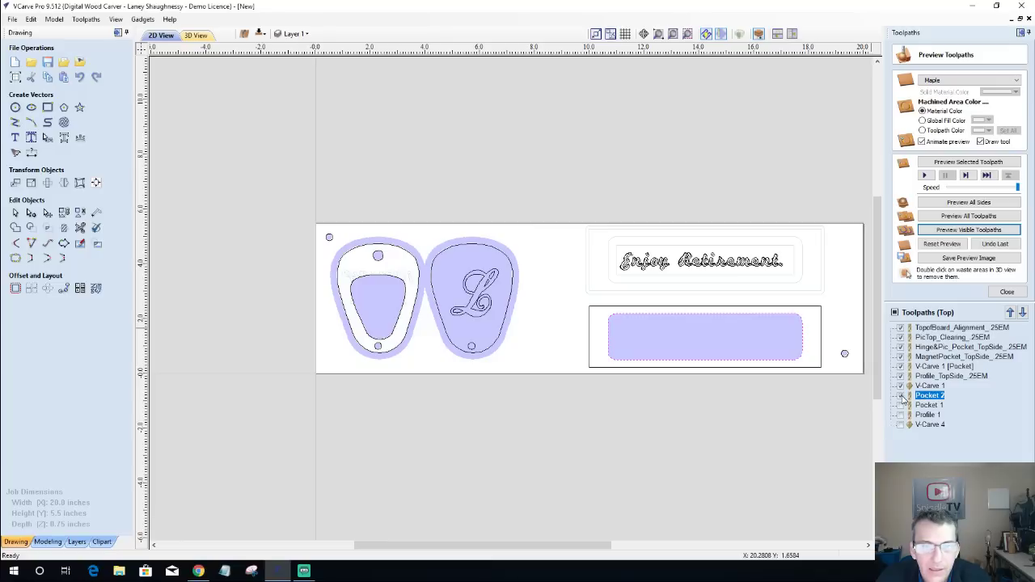
left_click(901, 395)
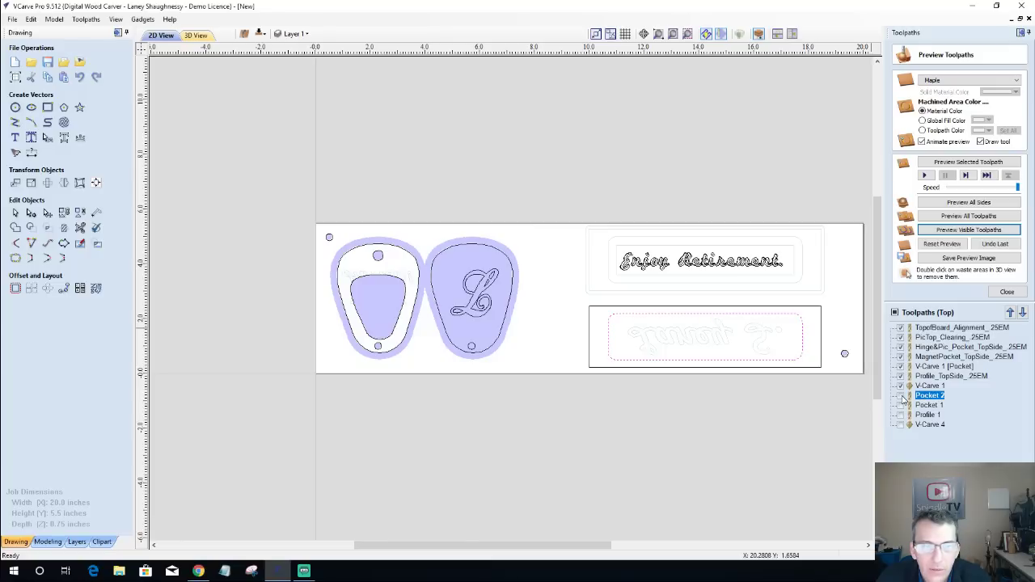
left_click(915, 405)
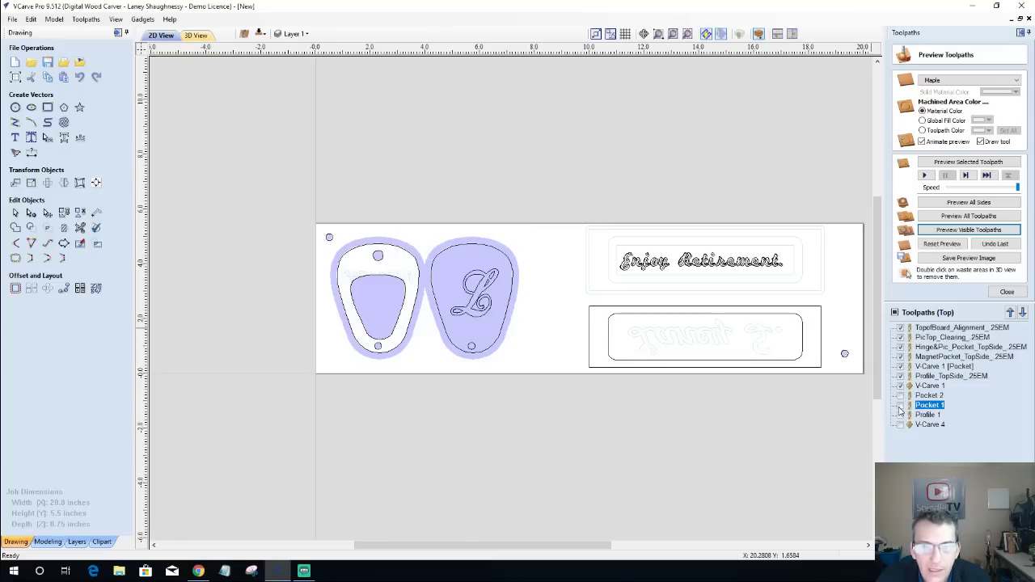
left_click(901, 405)
left_click(901, 406)
right_click(932, 409)
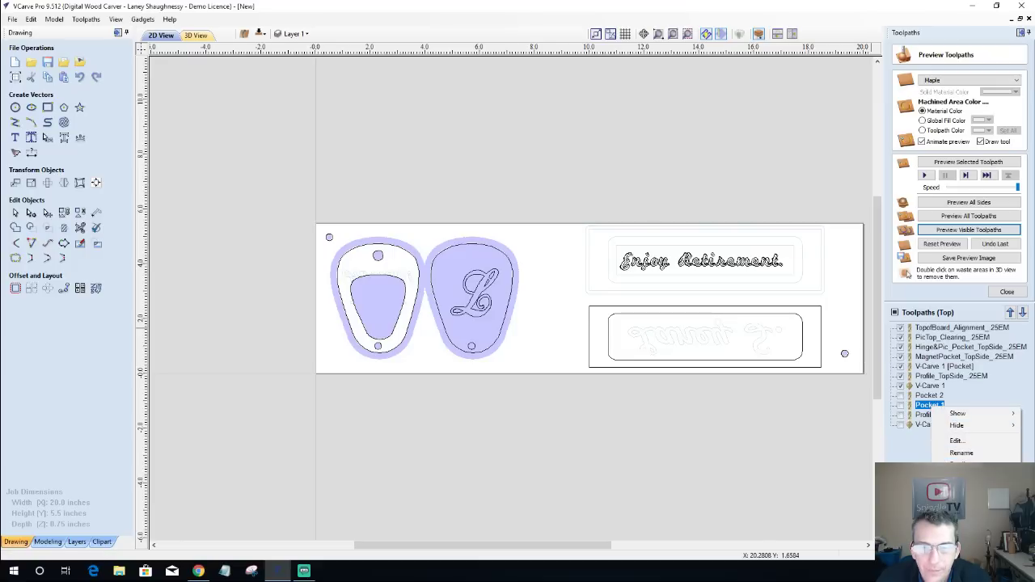
mouse_move(962, 508)
left_click(897, 508)
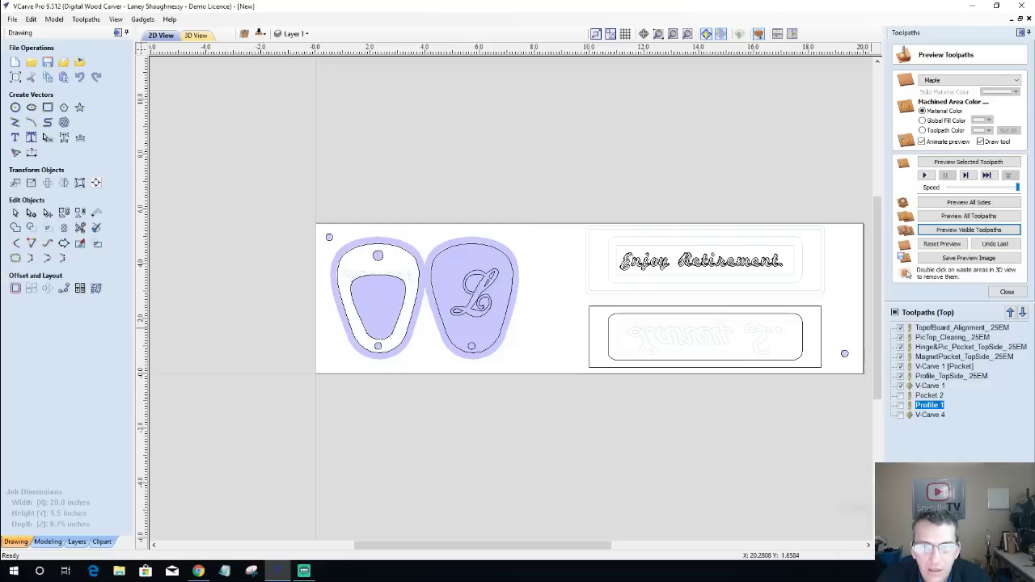
Briefly toggle Profile 1 and Pocket 2 display, then select V-Carve 4.
left_click(900, 405)
left_click(900, 407)
left_click(900, 397)
left_click(900, 397)
left_click(919, 416)
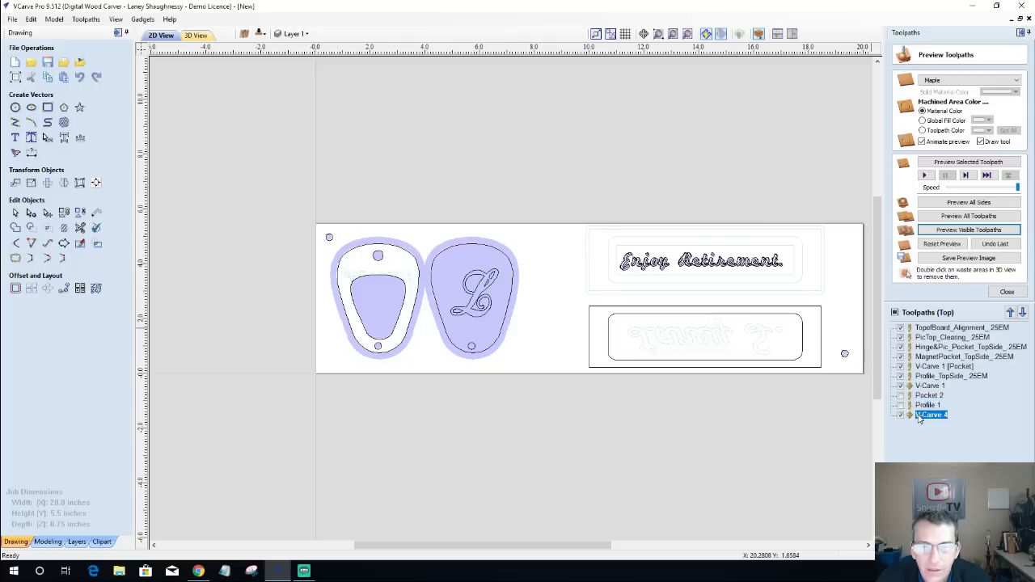
Move V-Carve 4 up two places and Pocket 2 up to just below MagnetPocket_TopSide.
left_click(1010, 315)
left_click(1009, 315)
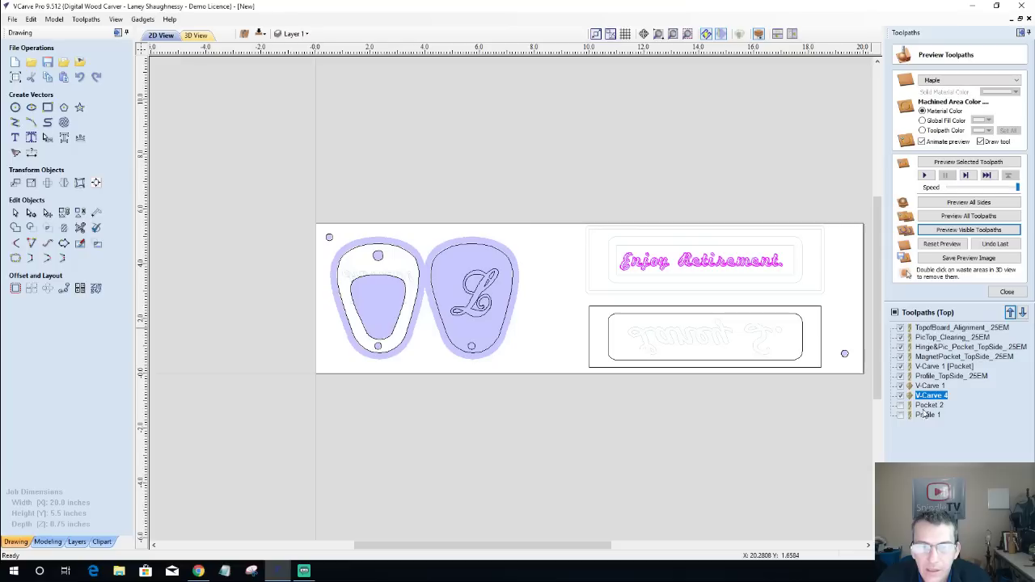
left_click(926, 405)
left_click(1010, 313)
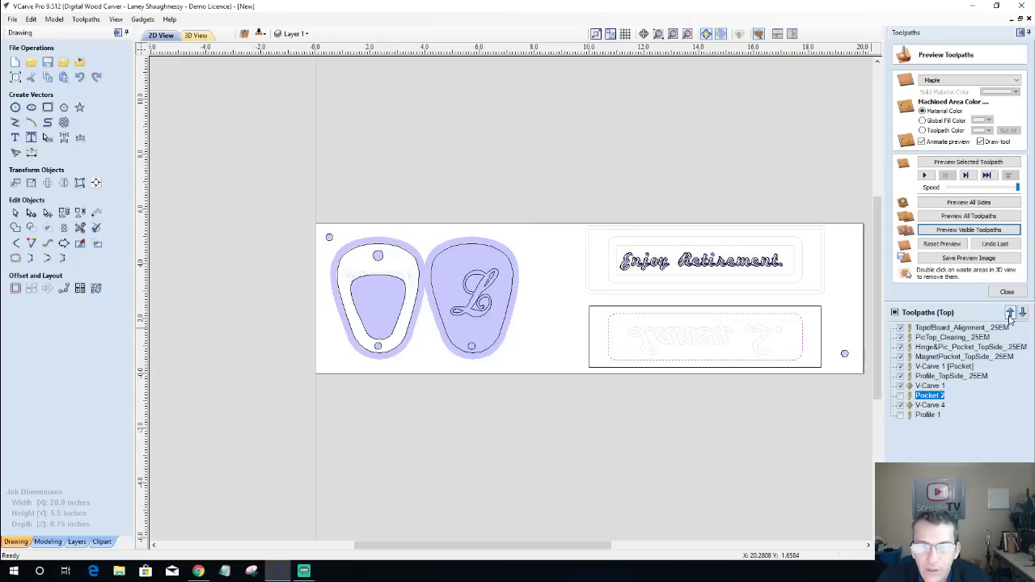
left_click(1010, 313)
left_click(1009, 313)
left_click(1010, 313)
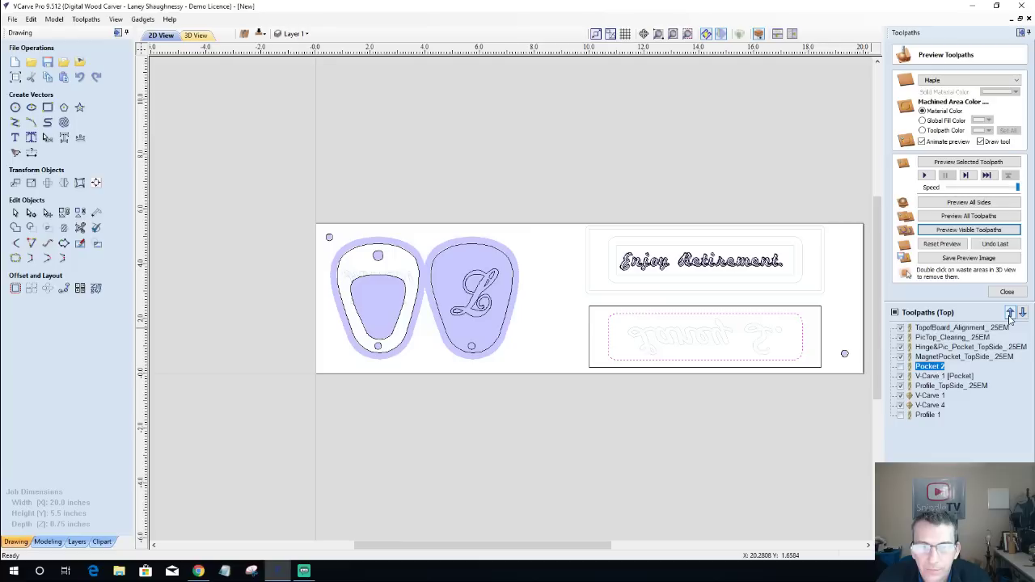
Move Profile 1 up three places so it follows Pocket 2.
left_click(928, 416)
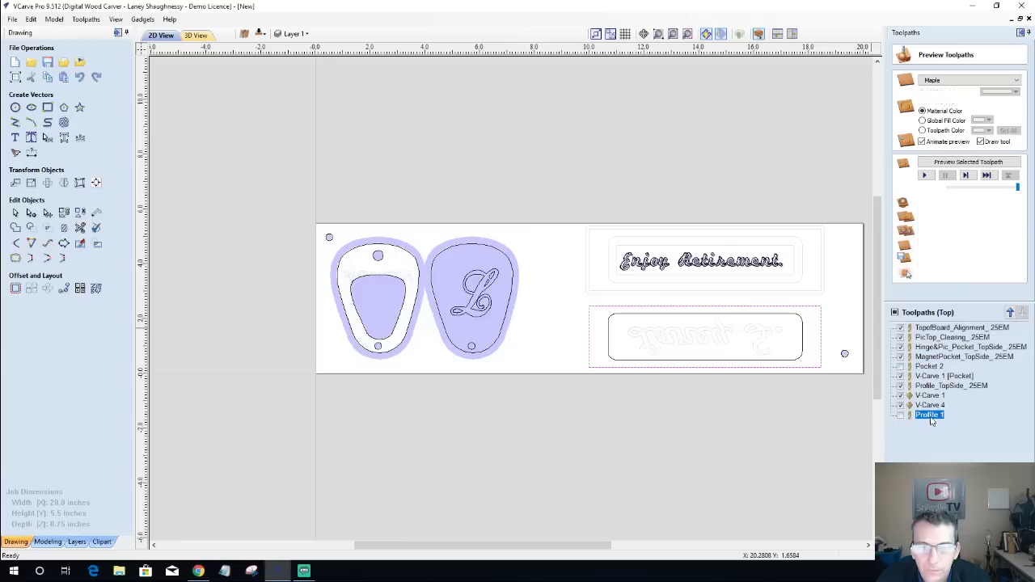
left_click(1009, 314)
left_click(1009, 314)
left_click(1010, 314)
left_click(1009, 314)
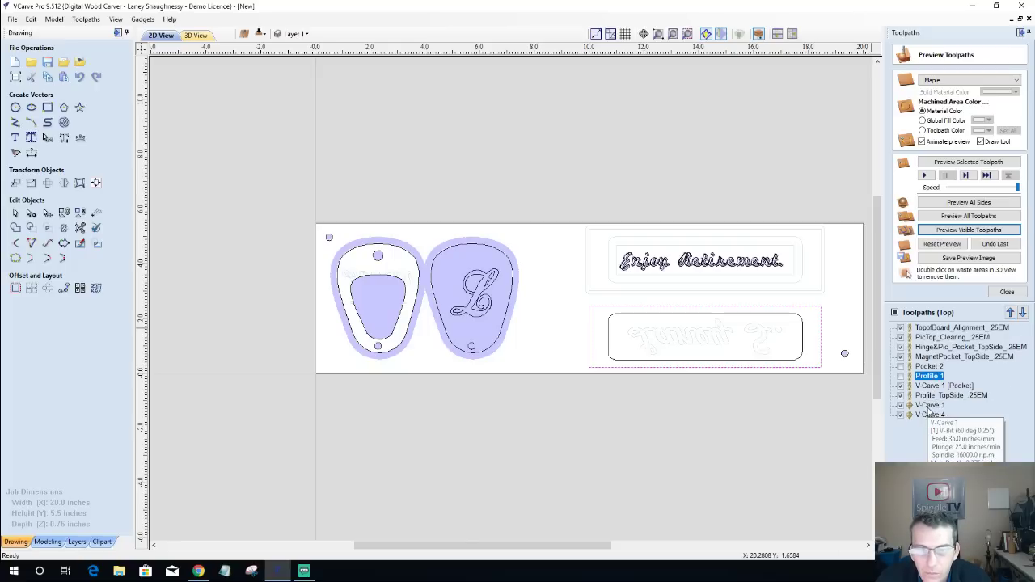
Reposition V-Carve 1 [Pocket] so it comes after Profile_TopSide_.25EM.
left_click(929, 406)
left_click(934, 360)
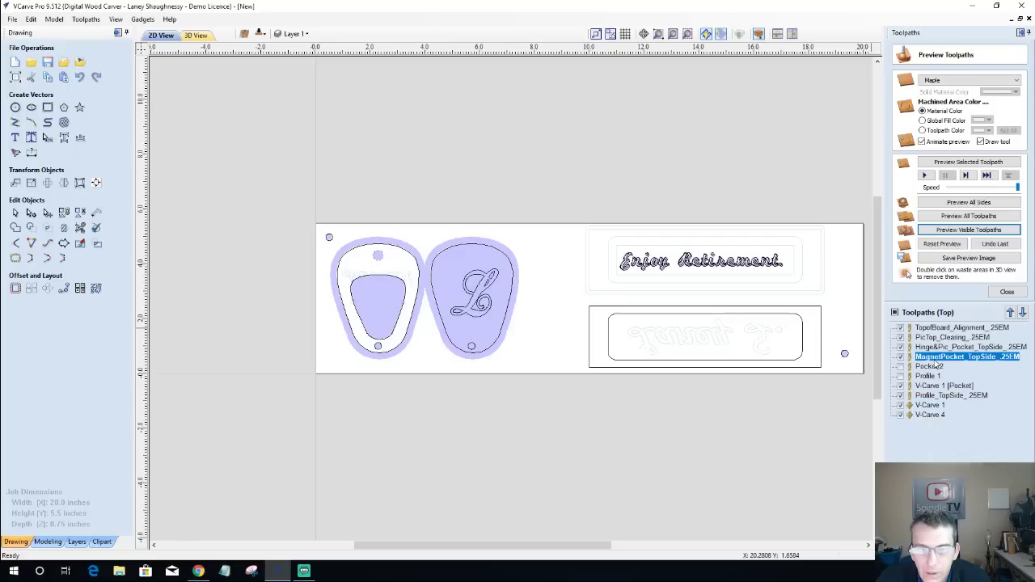
left_click(930, 387)
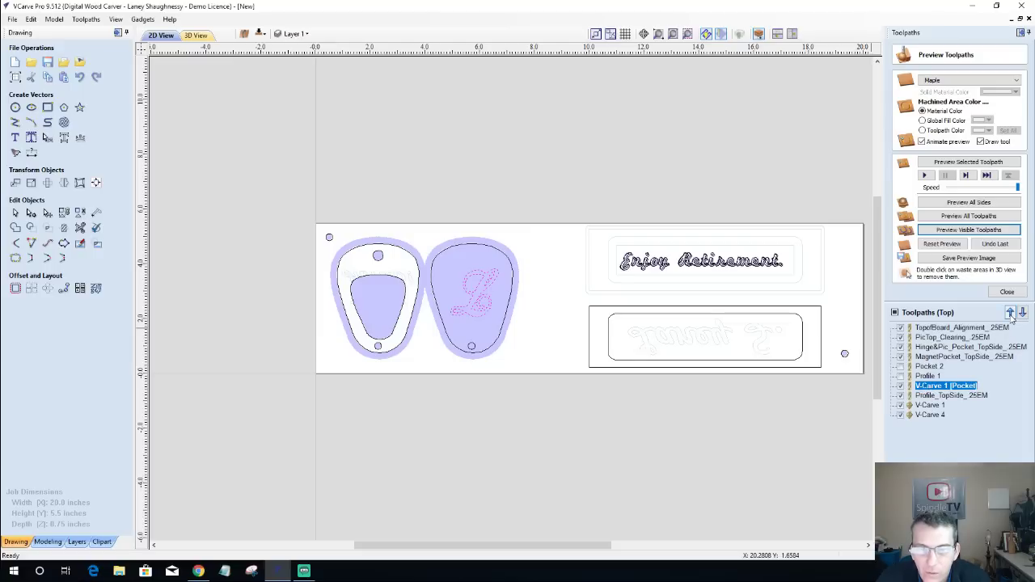
left_click(1010, 313)
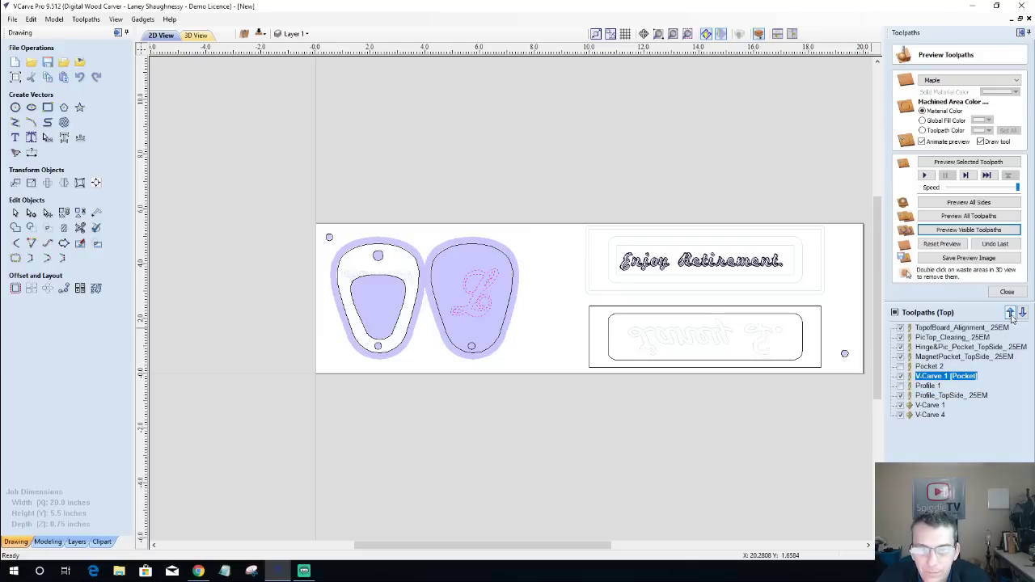
left_click(1023, 312)
left_click(1022, 312)
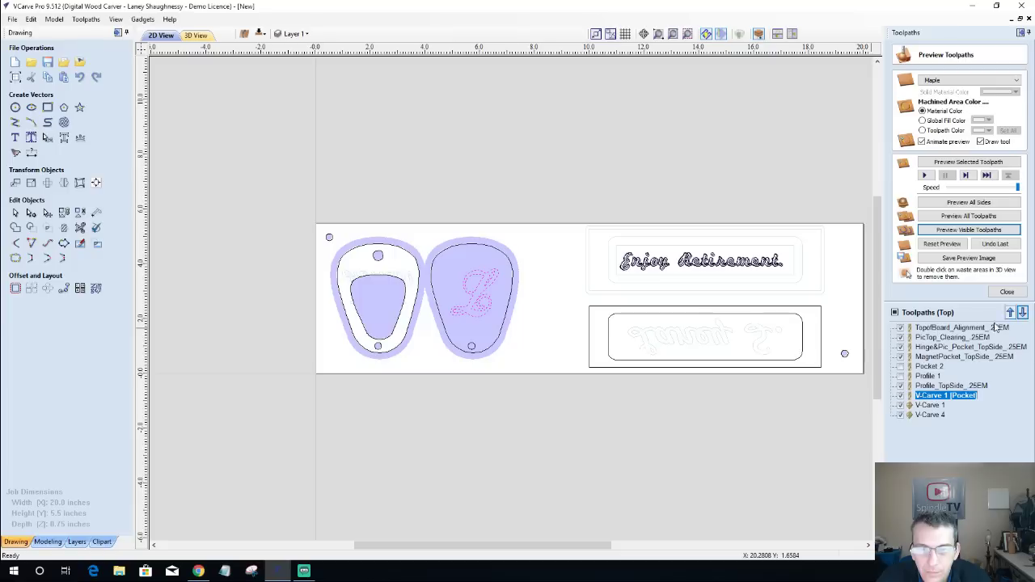
Rename the V-Carve 1 [Pocket] toolpath to V-Carve 1 [Pocket]_.125EM.
right_click(926, 396)
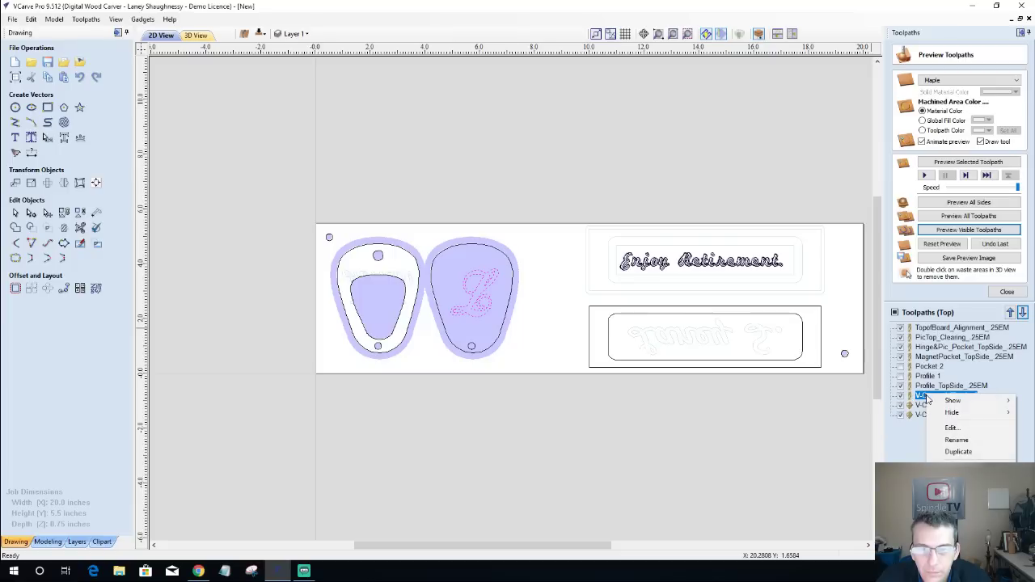
left_click(962, 441)
key("End")
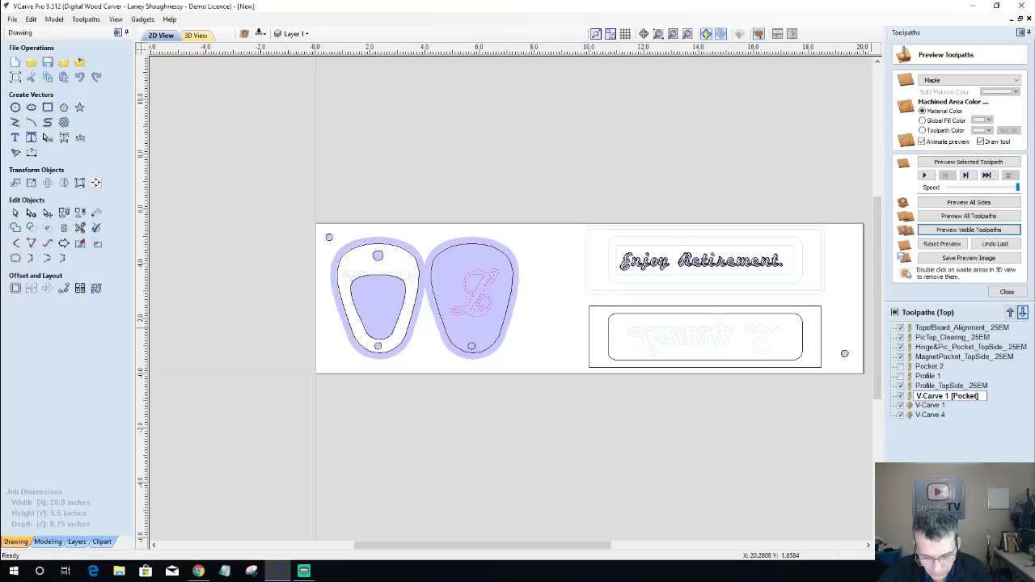
type("_.12")
type("5EM")
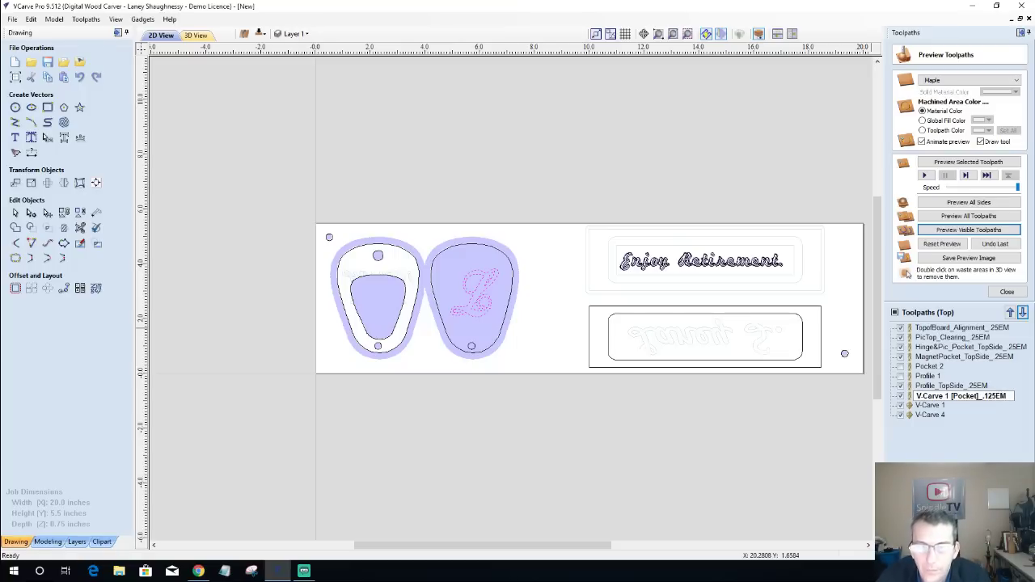
key("Return")
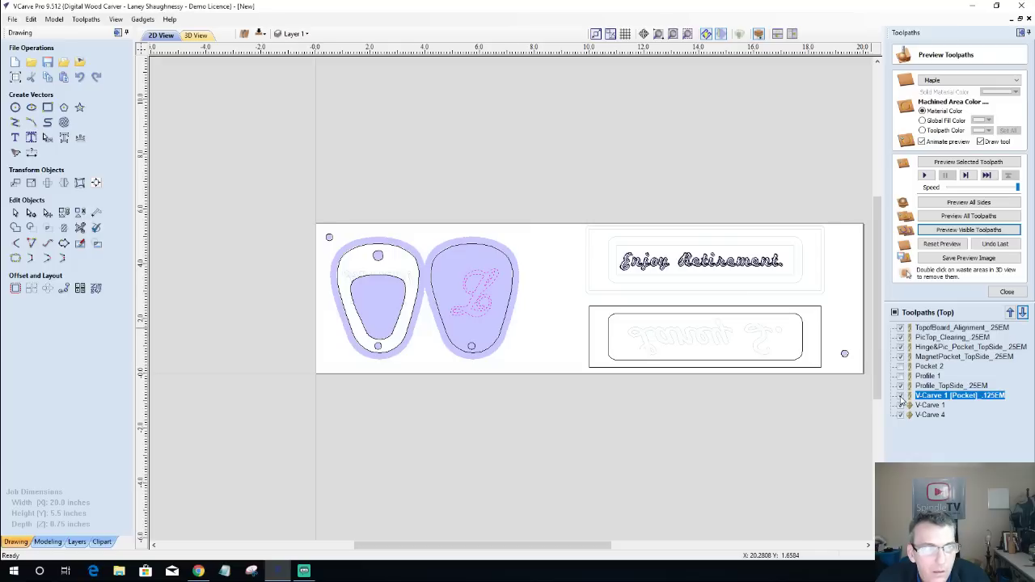
Hide all top-side toolpaths, then show only TopofBoard_Alignment, PicTop_Clearing and Hinge&Pic_Pocket_TopSide.
left_click(895, 312)
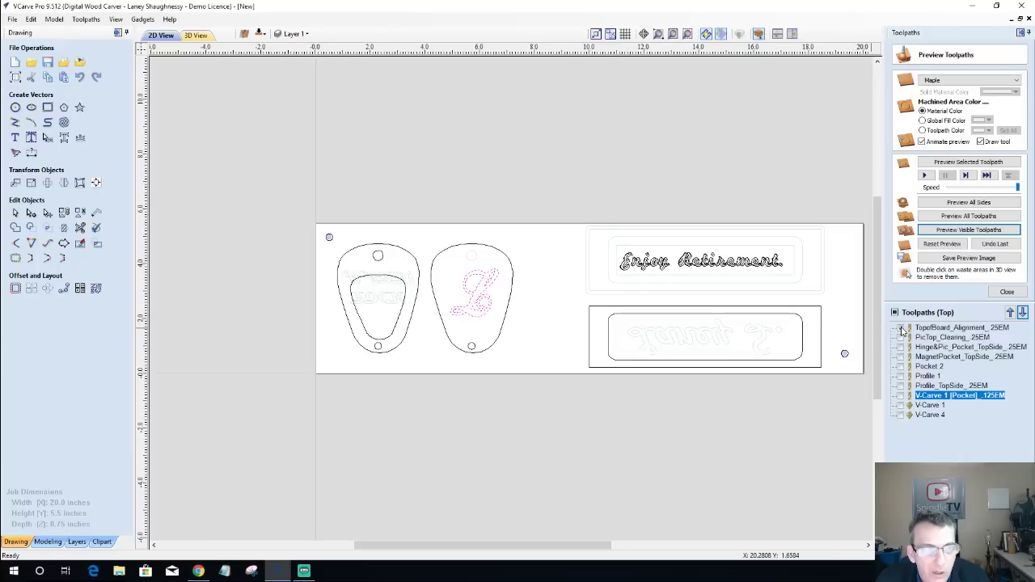
left_click(901, 328)
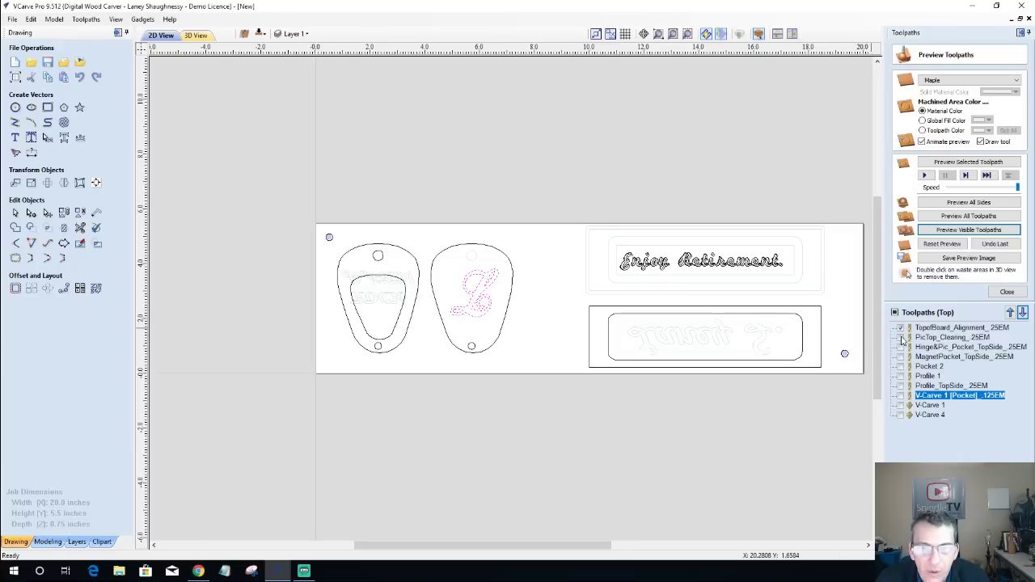
left_click(900, 338)
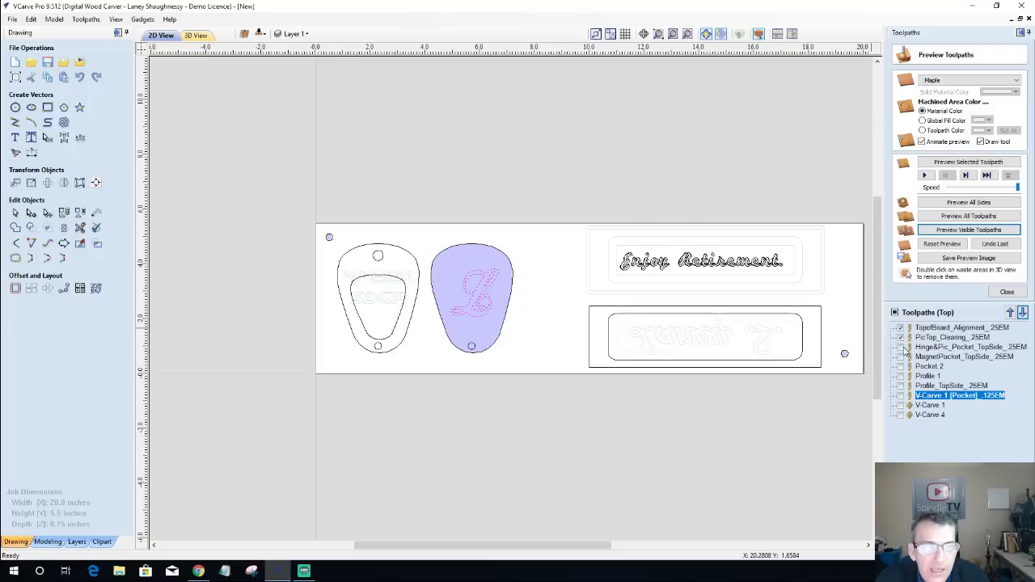
left_click(900, 348)
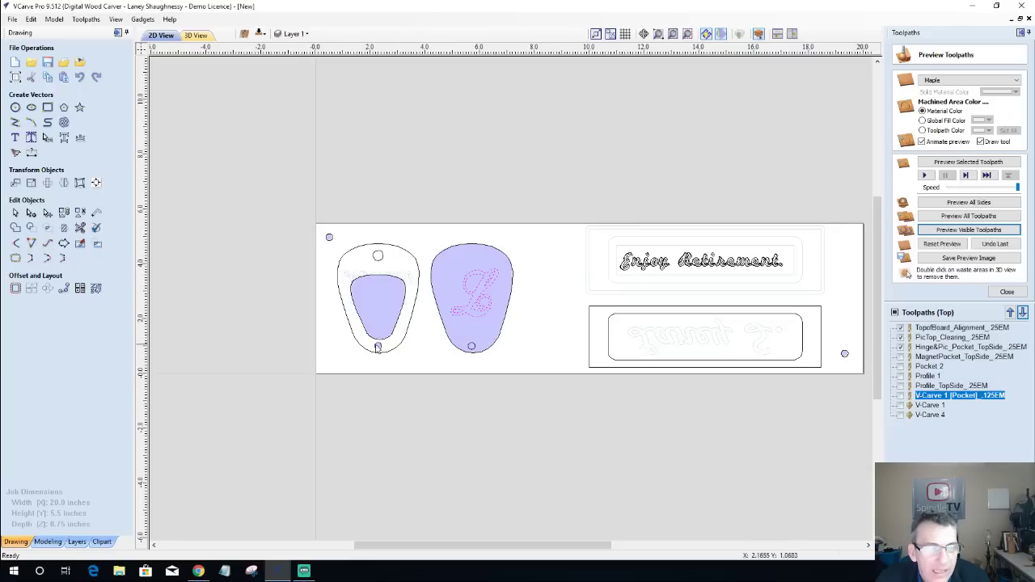
left_click(937, 348)
Edit Hinge&Pic_Pocket_TopSide_.25EM, adding the right pick's bottom hole and the left pick's inner shape.
double_click(937, 348)
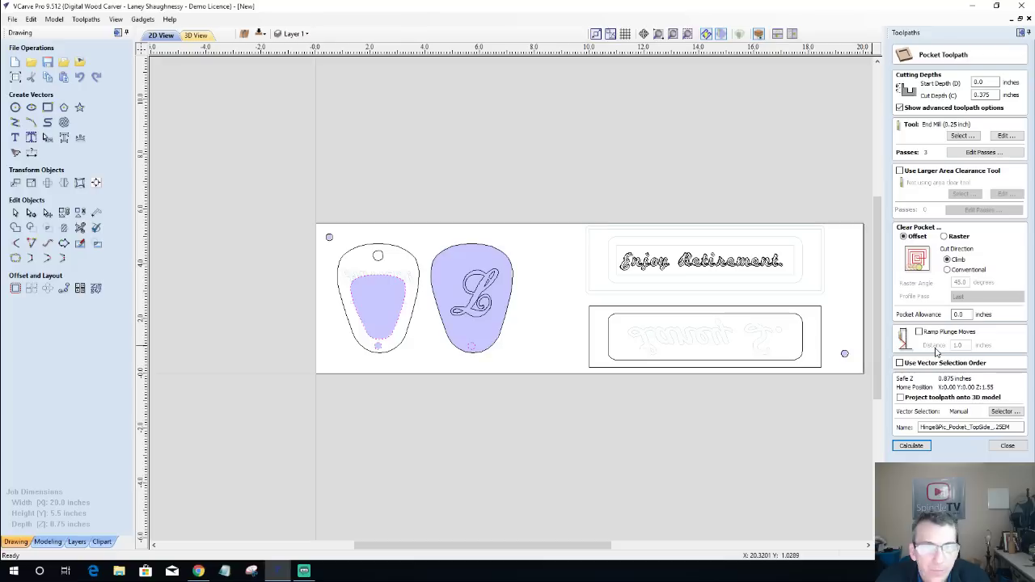
left_click(1007, 446)
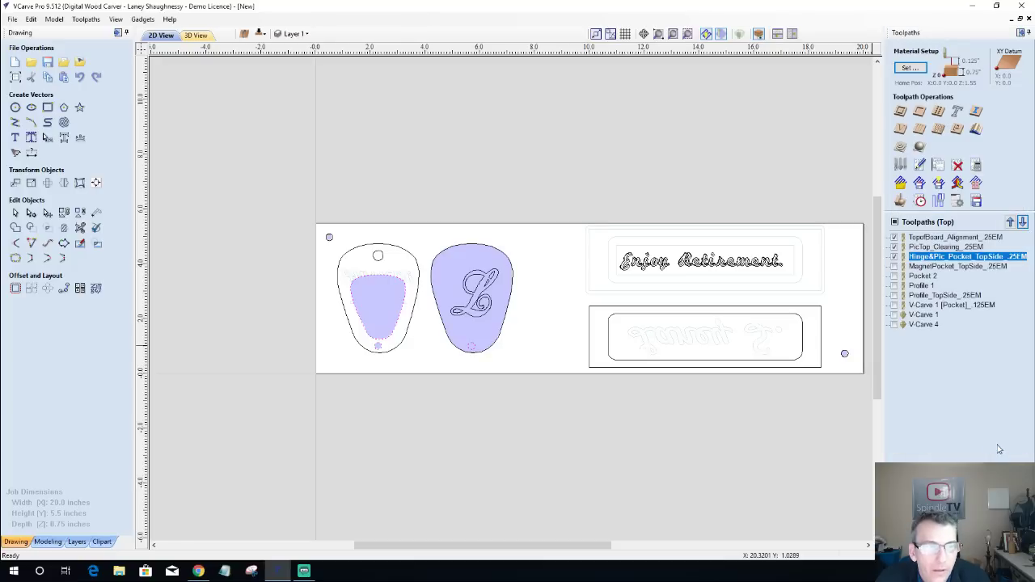
left_click(893, 247)
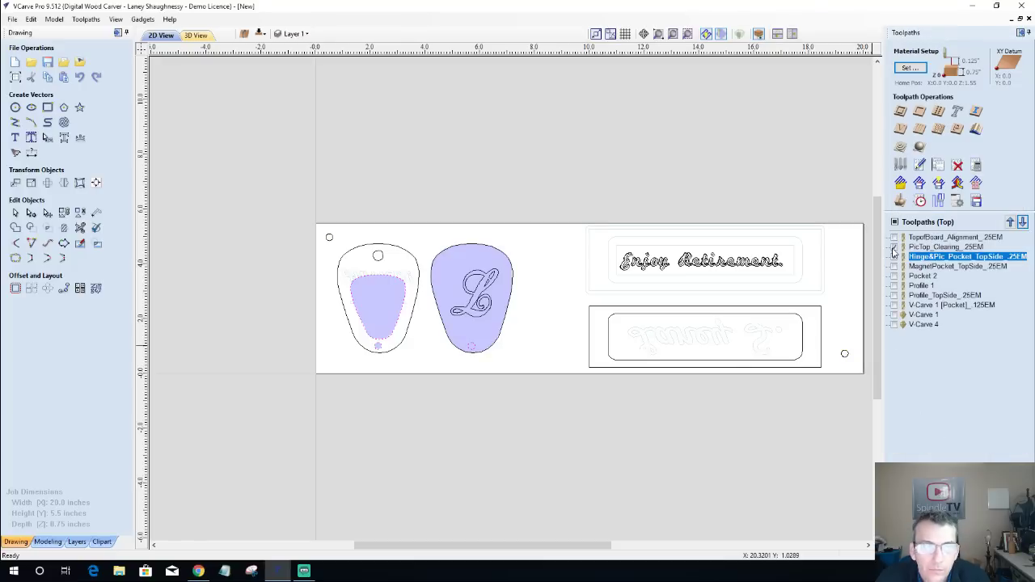
left_click(893, 257)
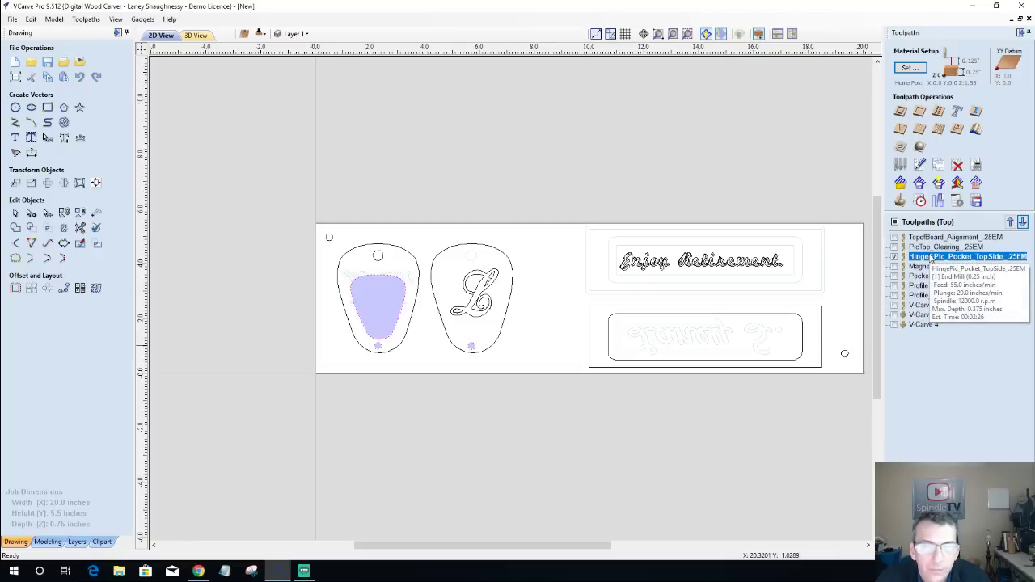
double_click(931, 256)
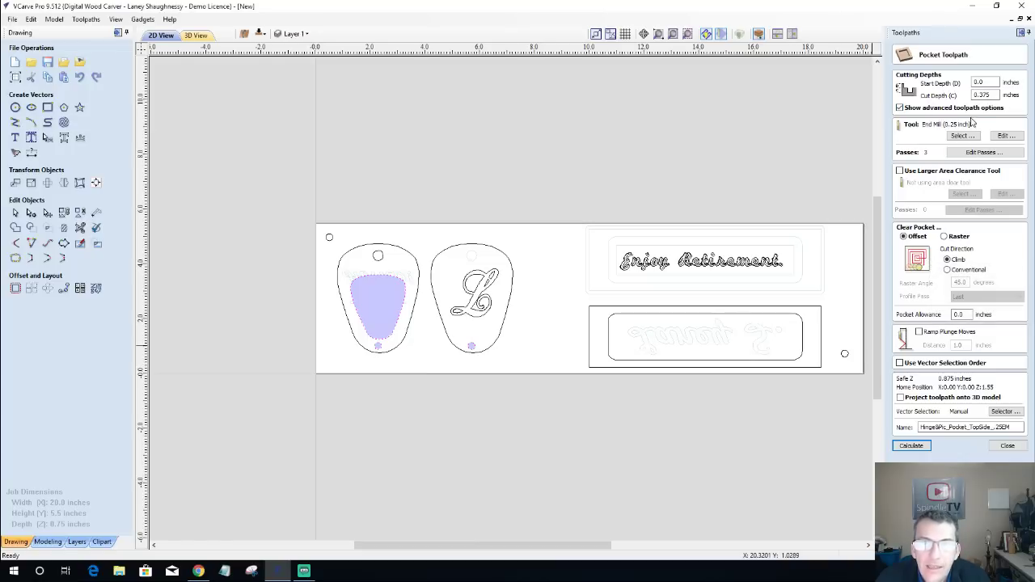
left_click(471, 346, "shift")
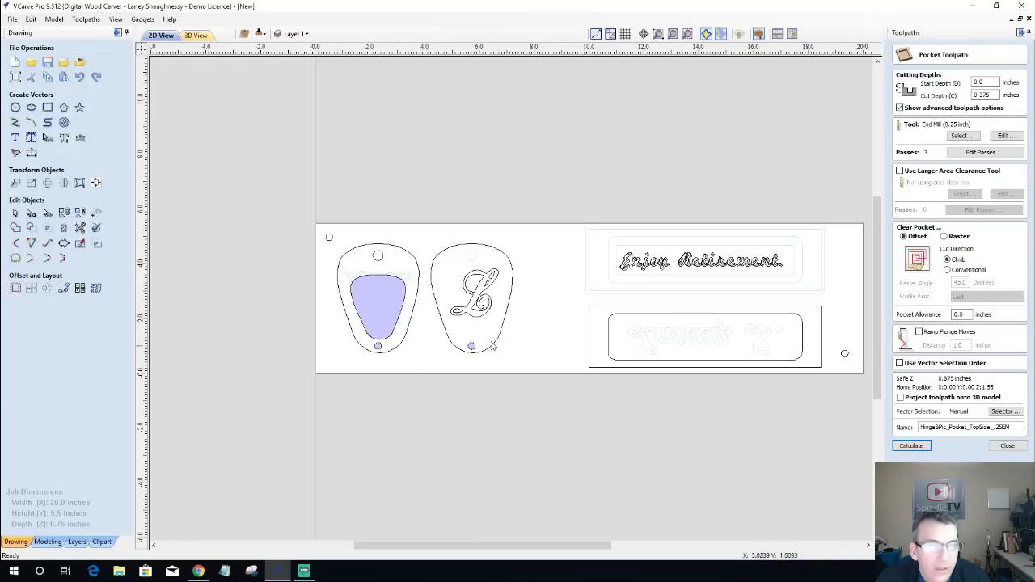
left_click(406, 299, "shift")
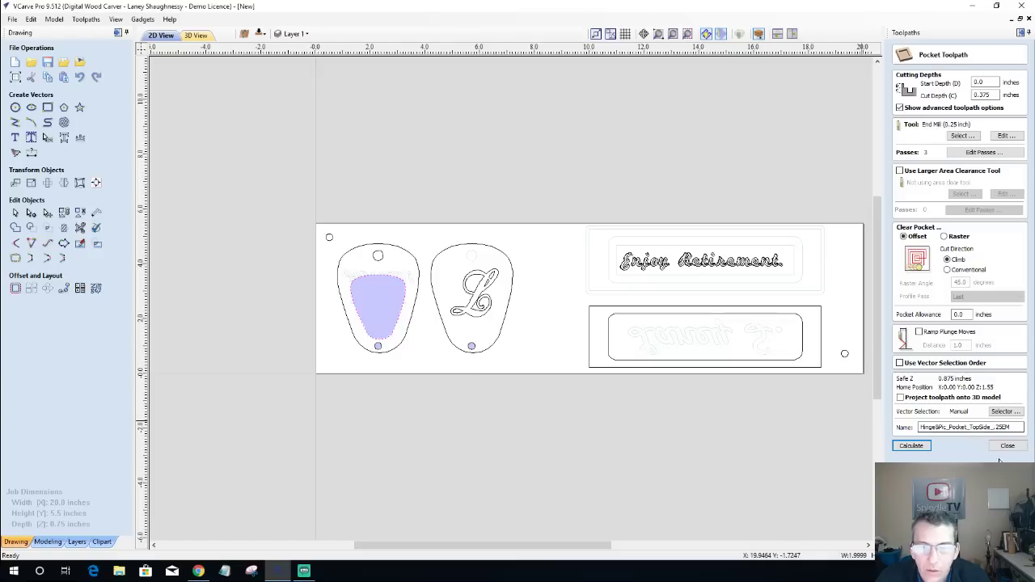
Recalculate the Hinge&Pic pocket, return to 2D, and select both picks' bottom hole circles.
left_click(911, 445)
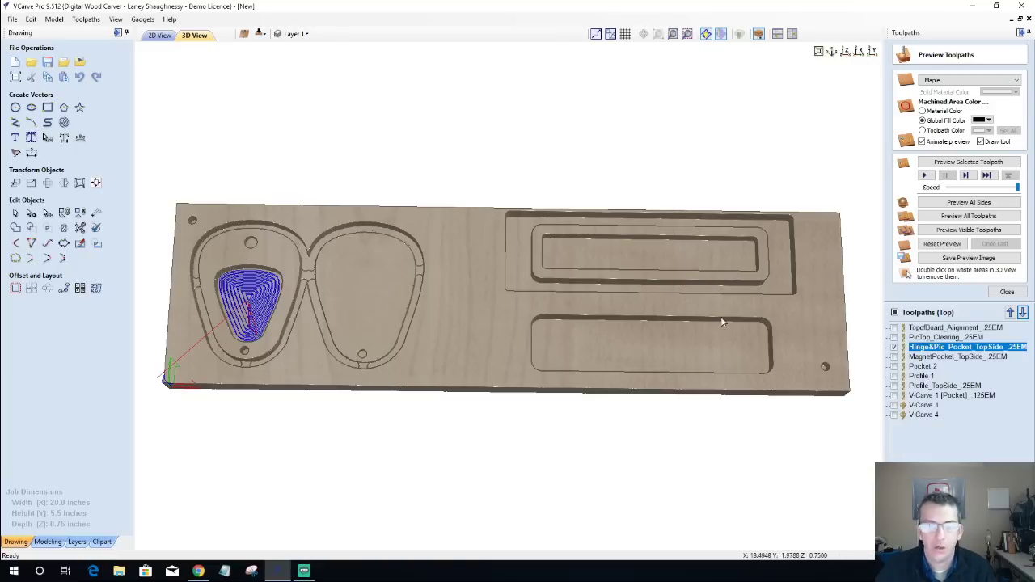
left_click(159, 35)
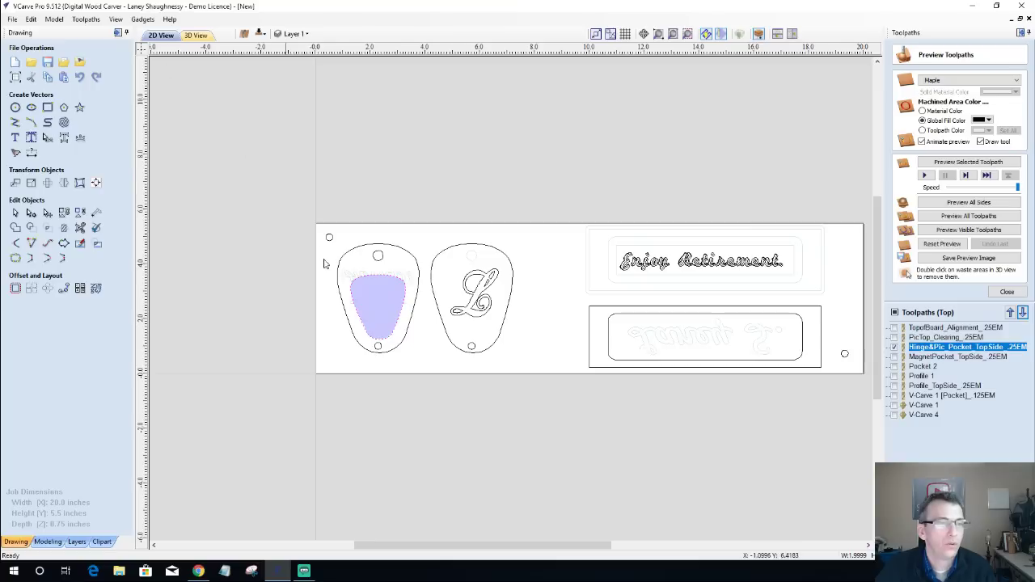
left_click(379, 348)
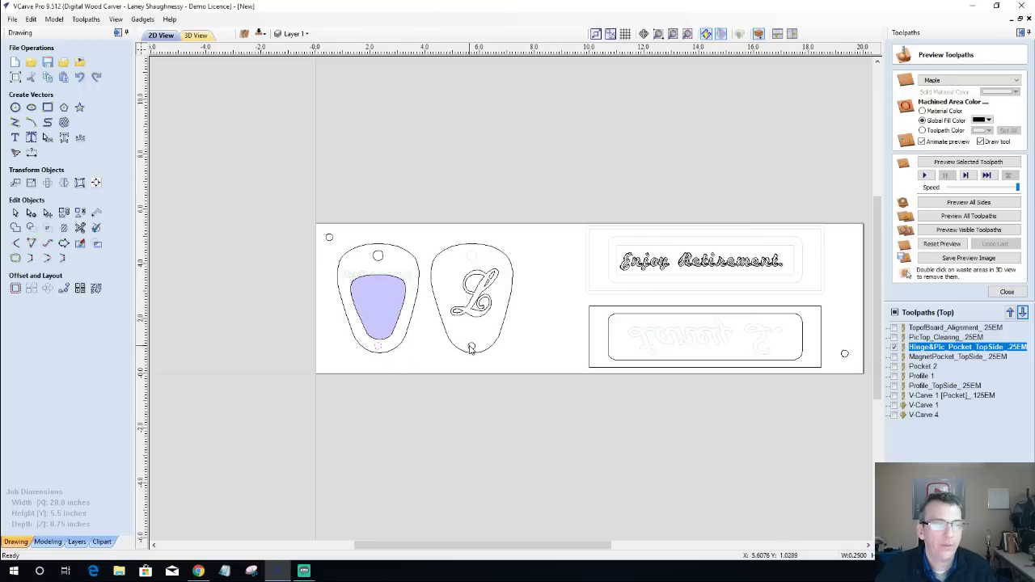
left_click(471, 348, "shift")
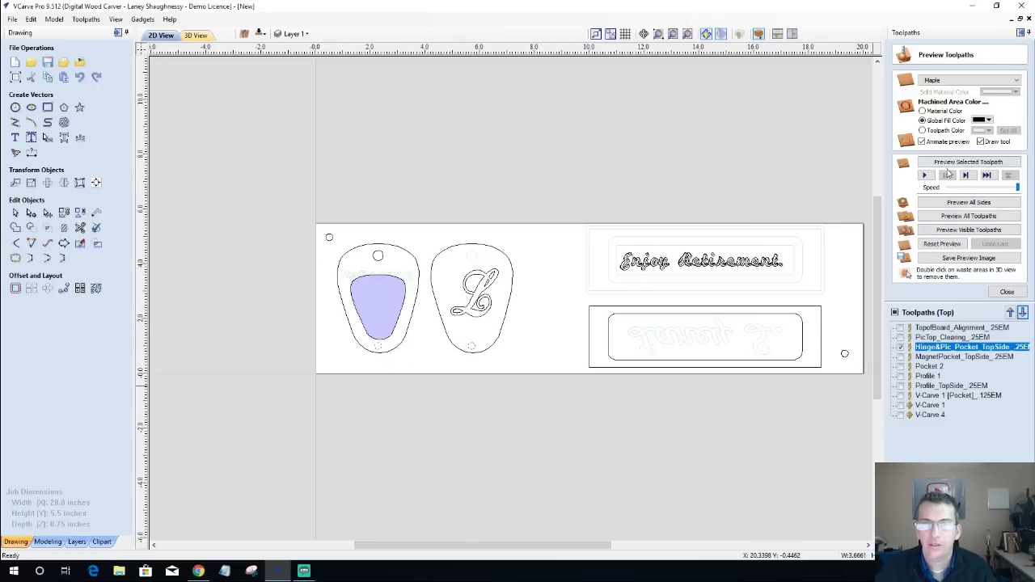
left_click(1007, 291)
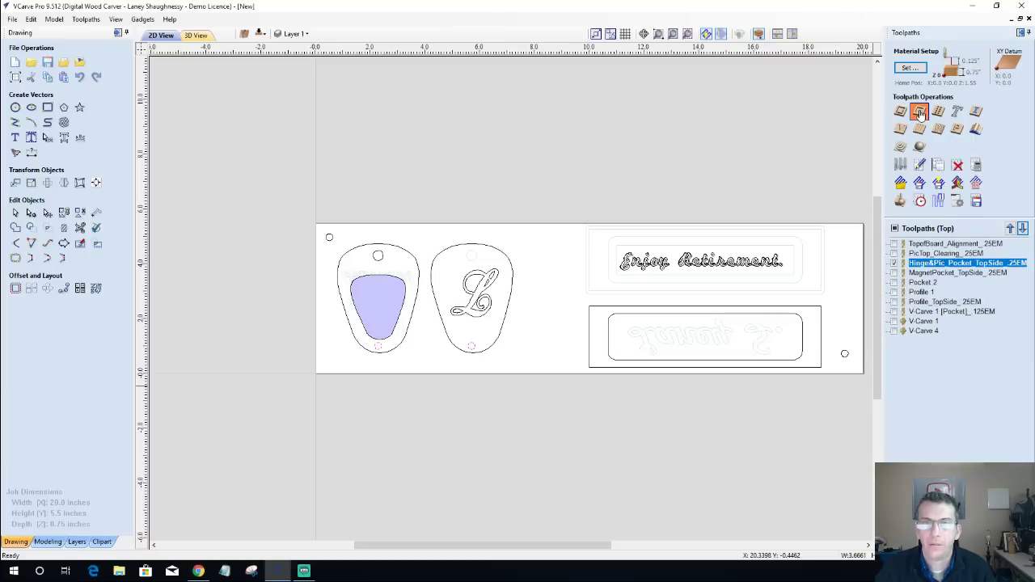
Create and calculate pocket toolpath PicHinge_Pocket_.125EM using the 0.125-inch end mill.
left_click(926, 114)
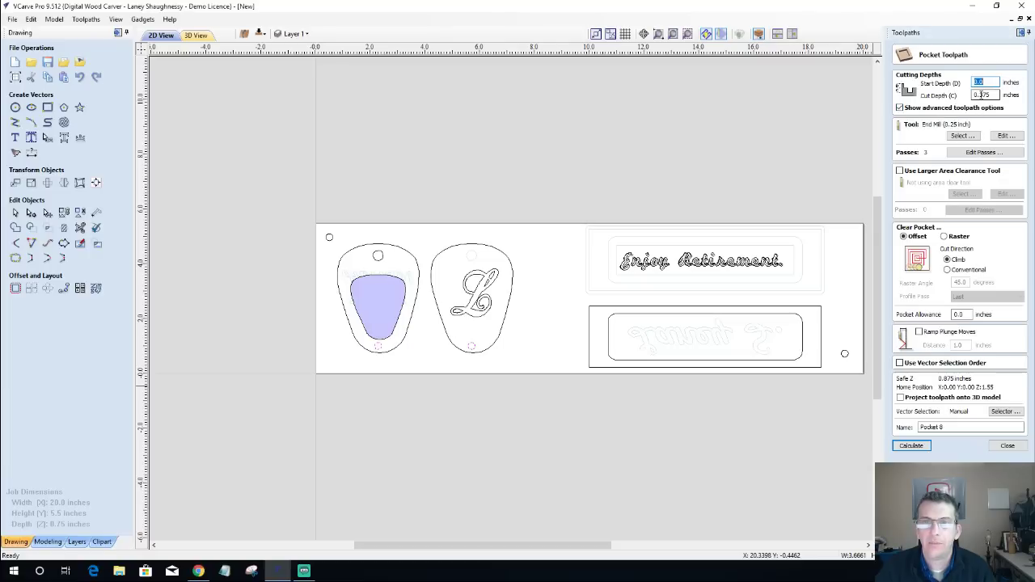
left_click(962, 136)
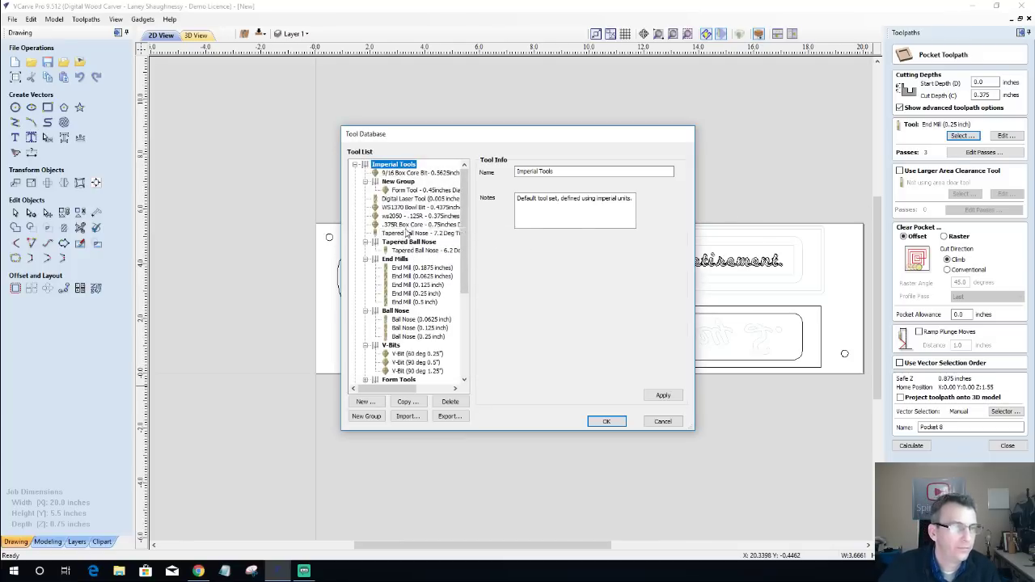
left_click(412, 284)
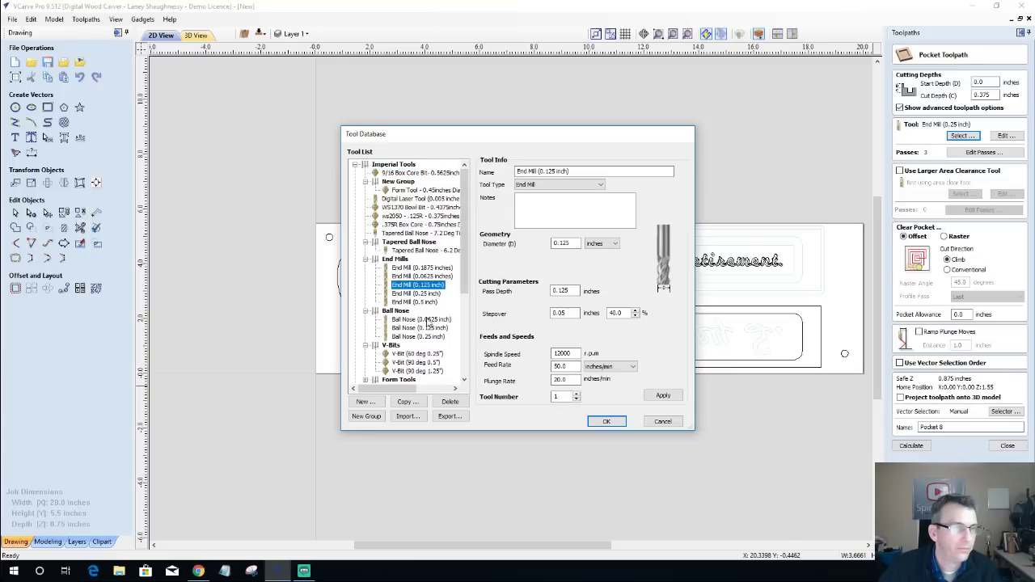
left_click(602, 421)
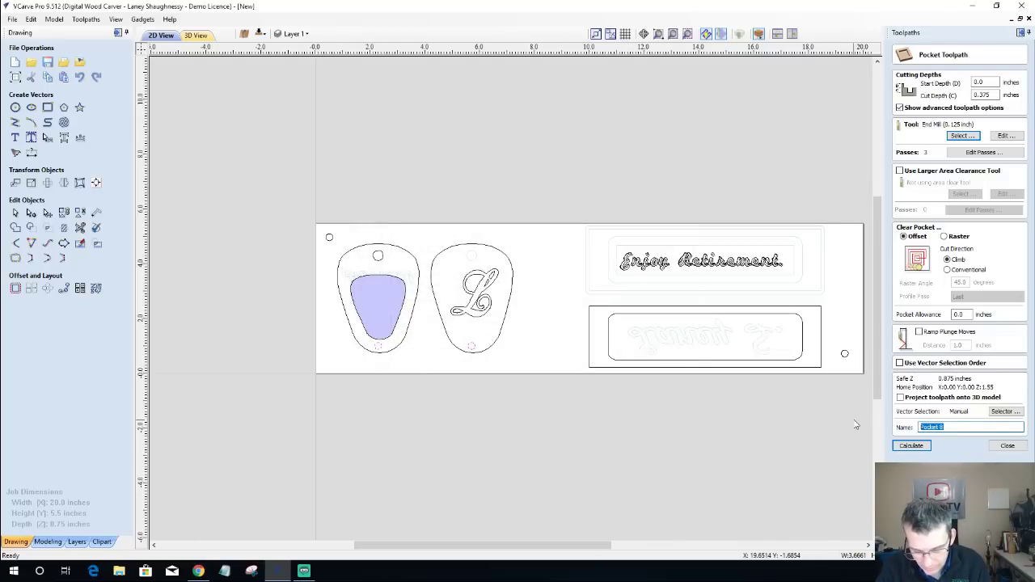
type("PickHinge_")
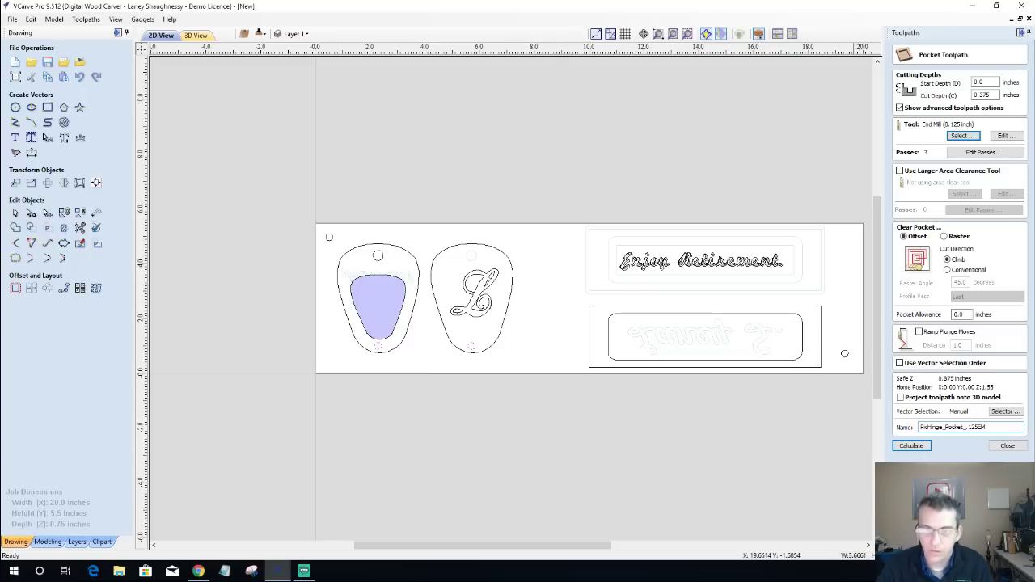
left_click(911, 445)
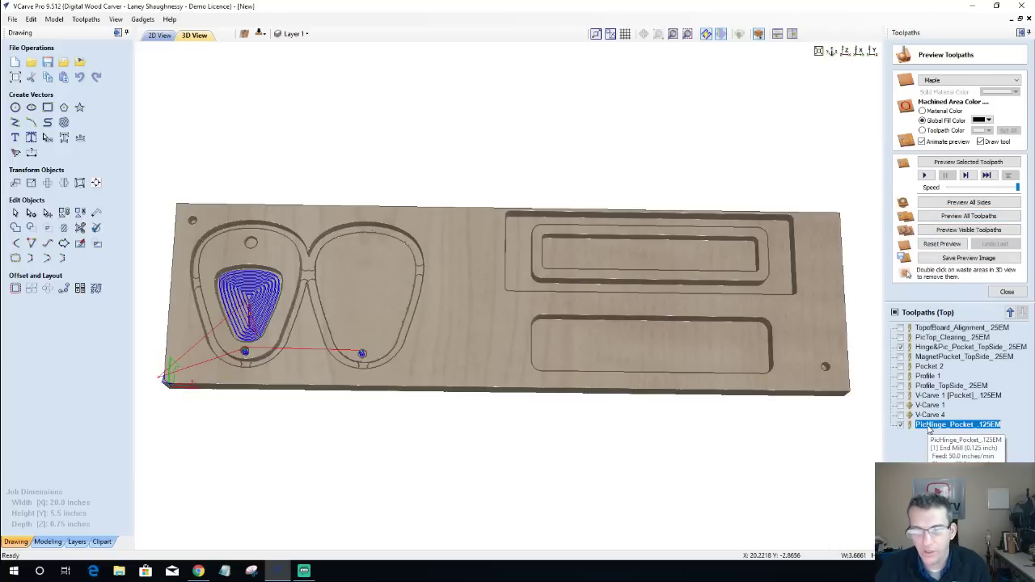
Move PicHinge_Pocket_.125EM to the top of the top-side toolpath list.
left_click(1009, 313)
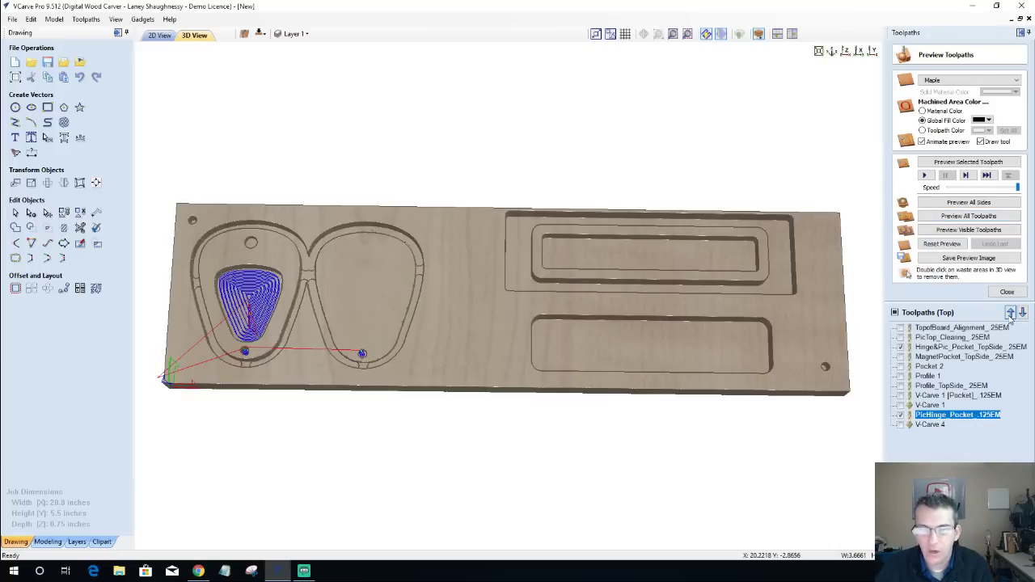
left_click(1009, 313)
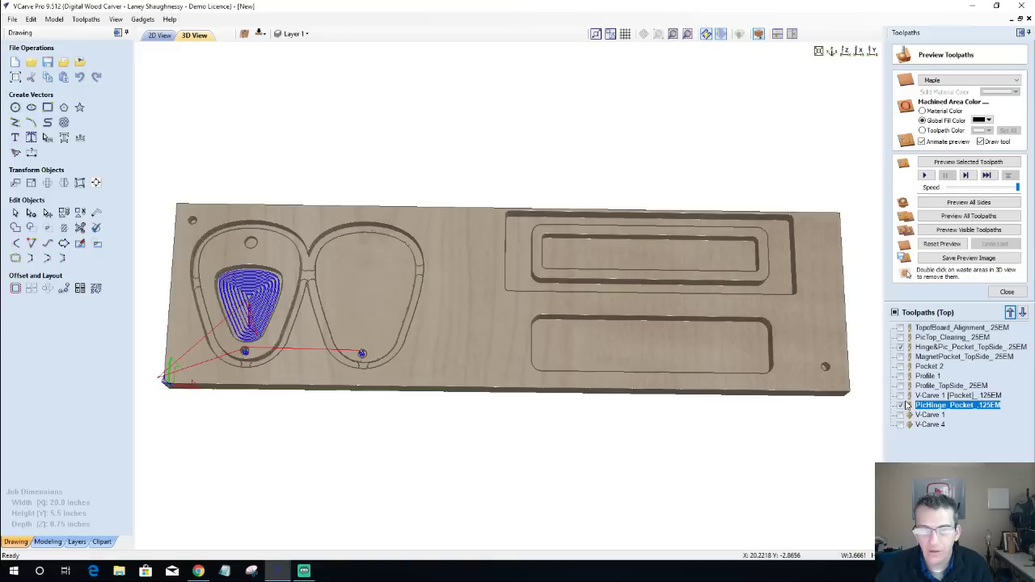
left_click(906, 397)
left_click(904, 404)
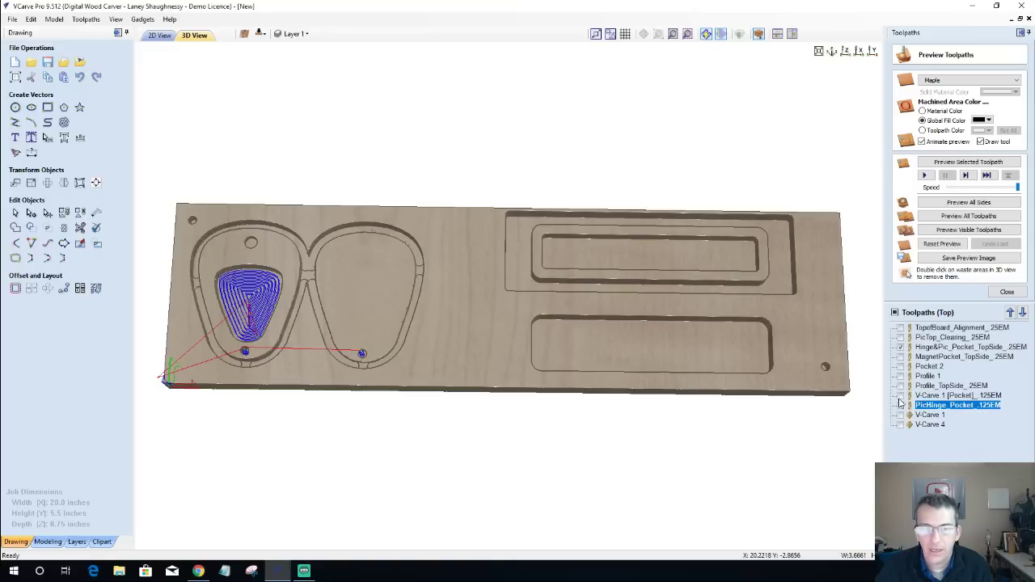
left_click(900, 396)
left_click(1010, 314)
left_click(1010, 314)
left_click(1009, 314)
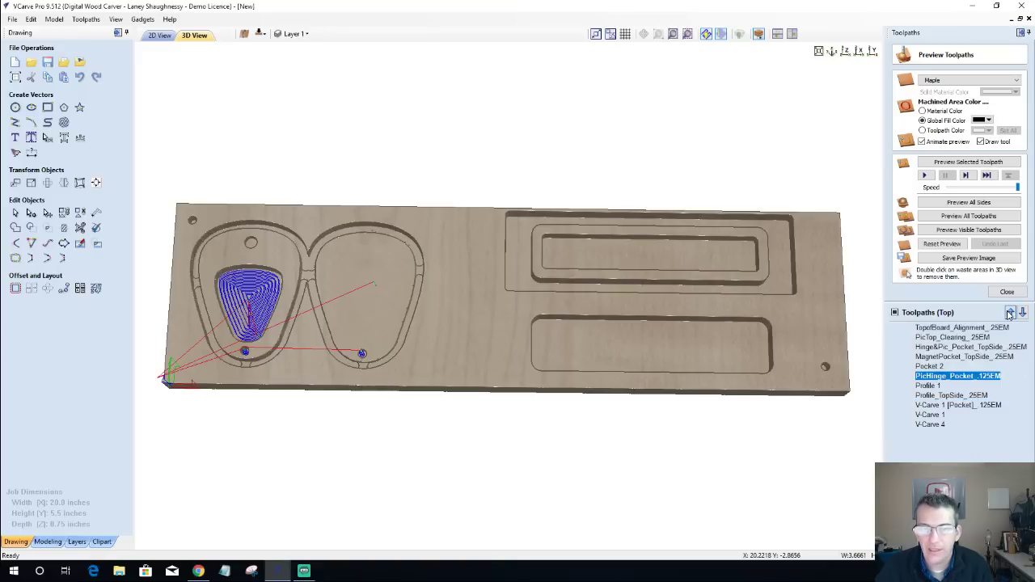
left_click(1009, 314)
left_click(1010, 314)
left_click(1010, 313)
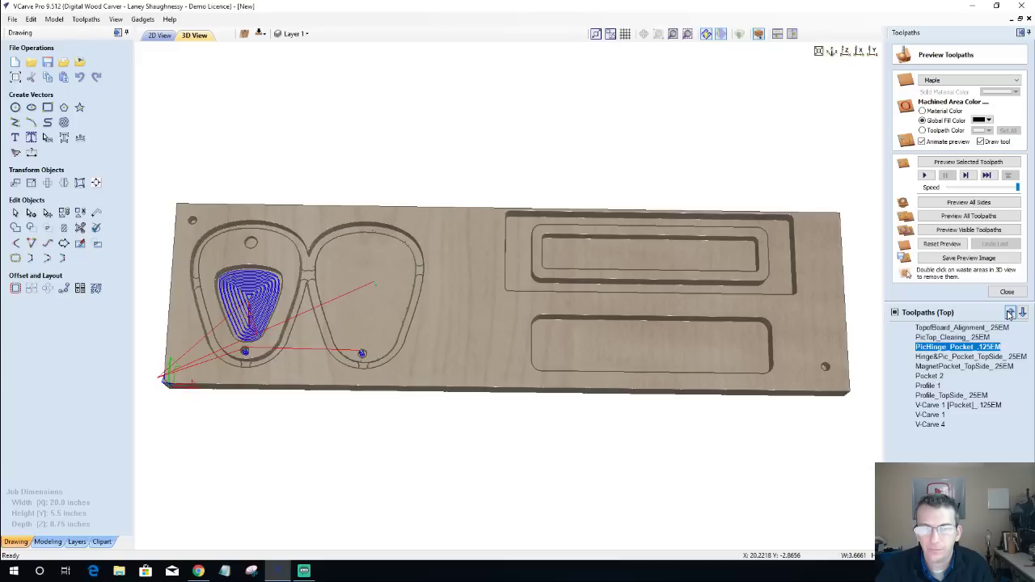
left_click(1010, 313)
left_click(1010, 314)
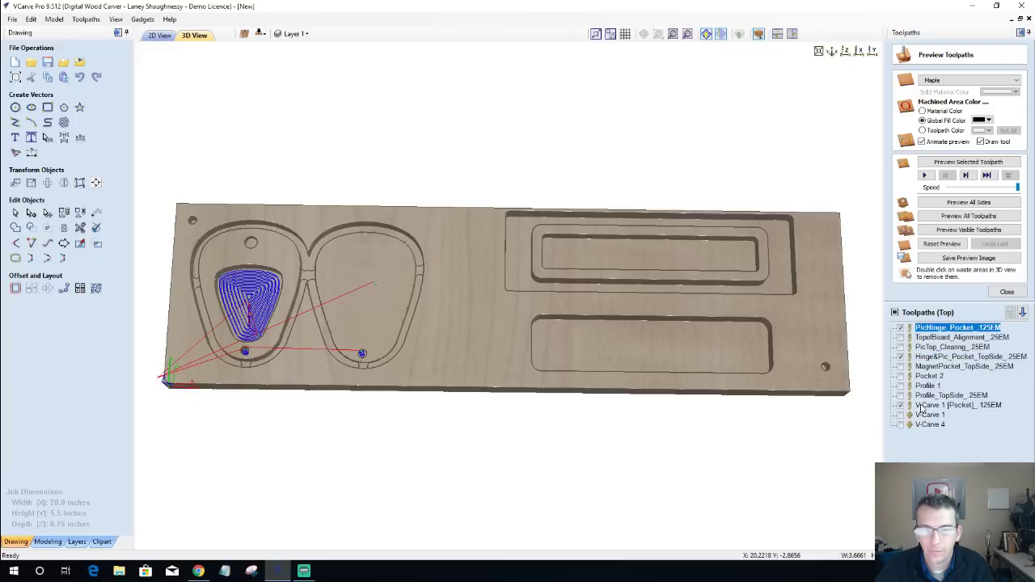
Move V-Carve 1 [Pocket]_.125EM up to second place in the cutting order.
left_click(922, 404)
left_click(1009, 314)
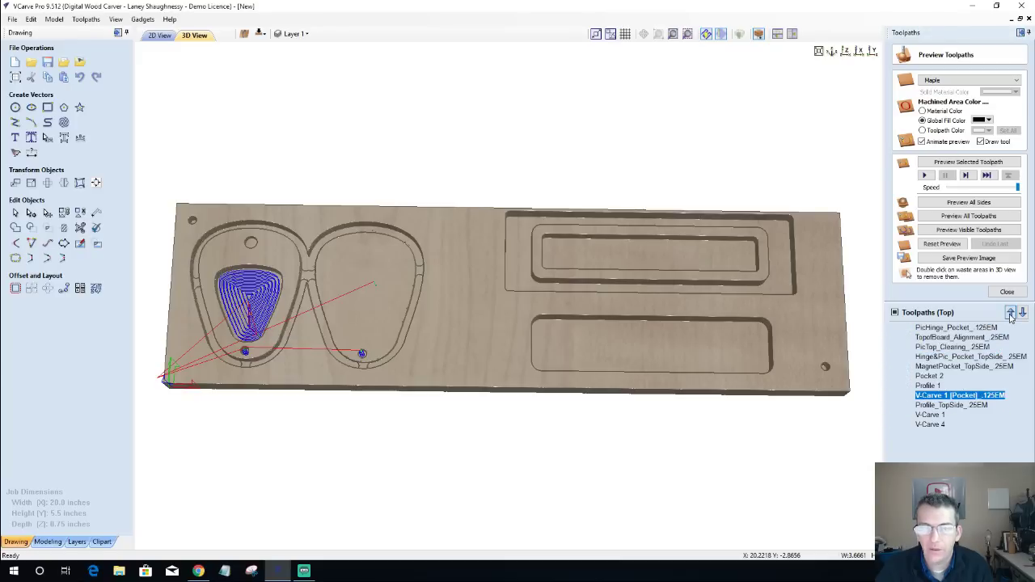
left_click(1009, 314)
left_click(1009, 313)
left_click(1010, 313)
left_click(1010, 314)
left_click(1010, 314)
left_click(1010, 313)
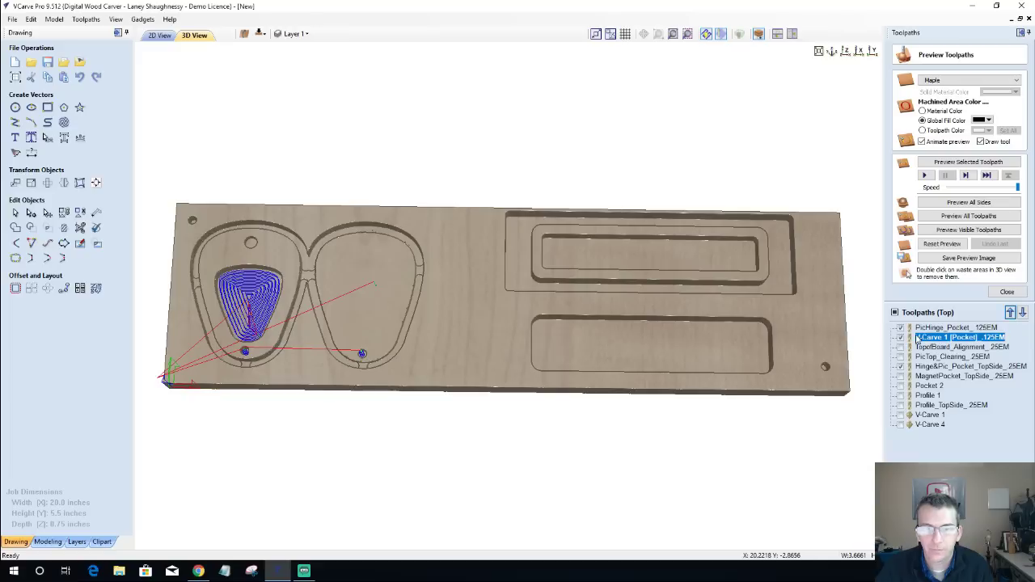
Hide the pocket toolpath preview, return to 2D View, and show PicTop_Clearing.
left_click(900, 338)
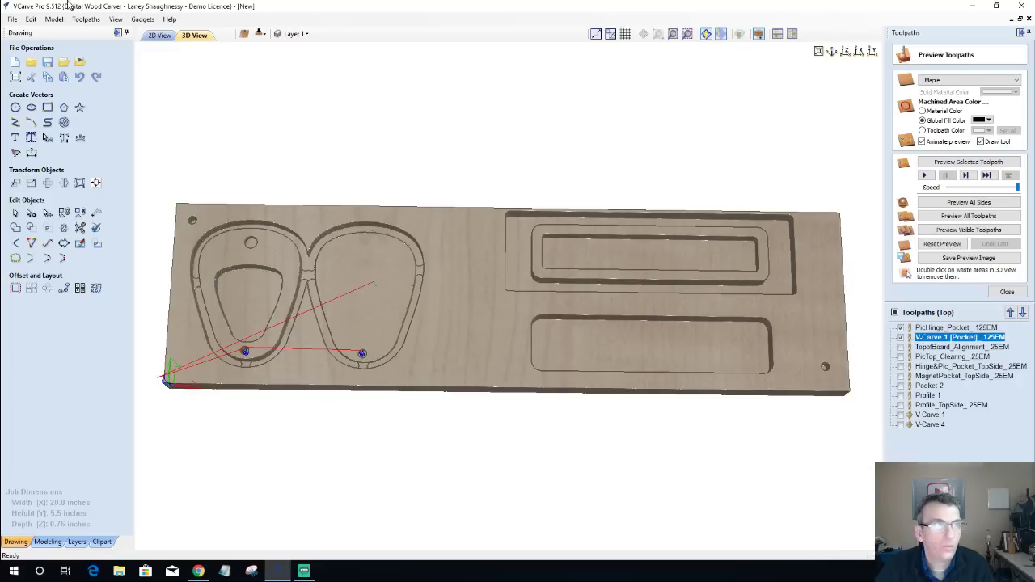
left_click(160, 35)
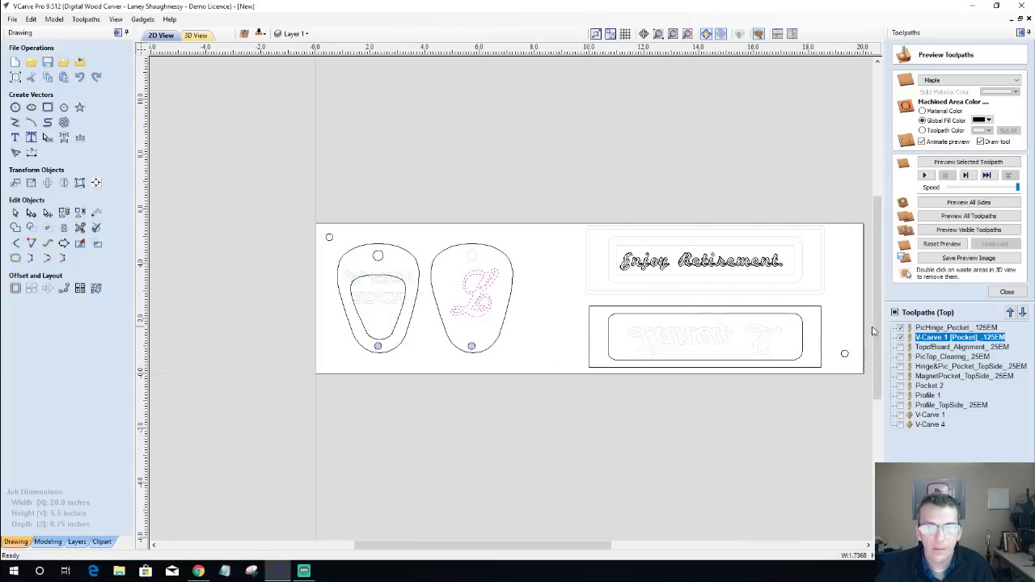
left_click(900, 362)
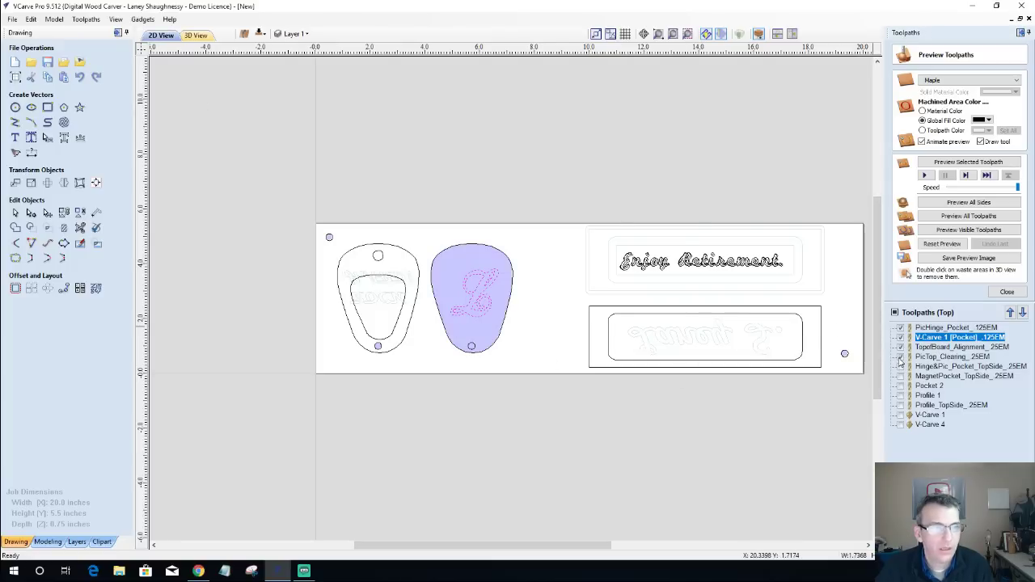
Display Hinge&Pic_Pocket_TopSide, MagnetPocket_TopSide and Pocket 2, and rename Pocket 2 to BoxLid_25EM.
left_click(900, 368)
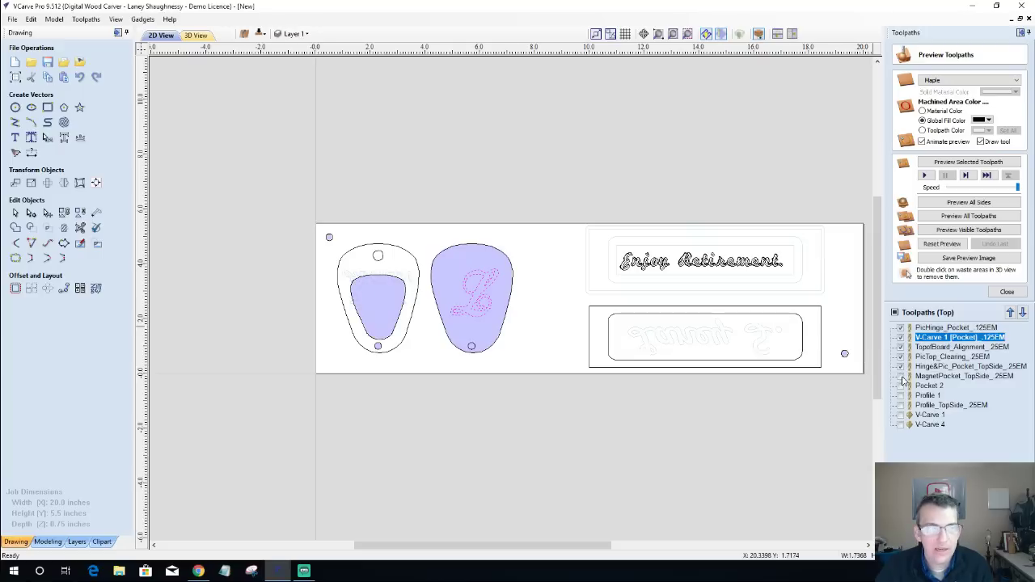
left_click(902, 379)
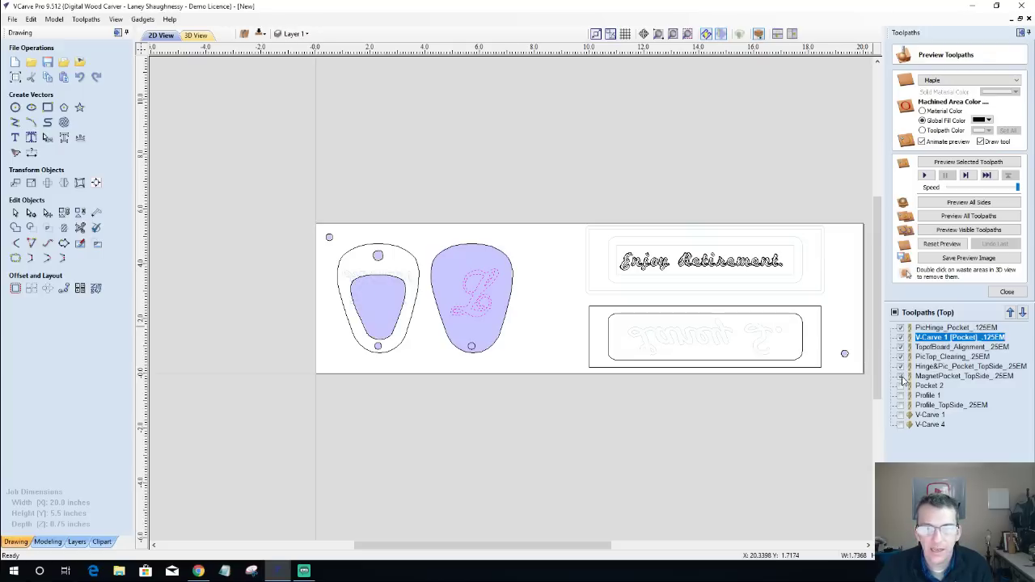
left_click(900, 386)
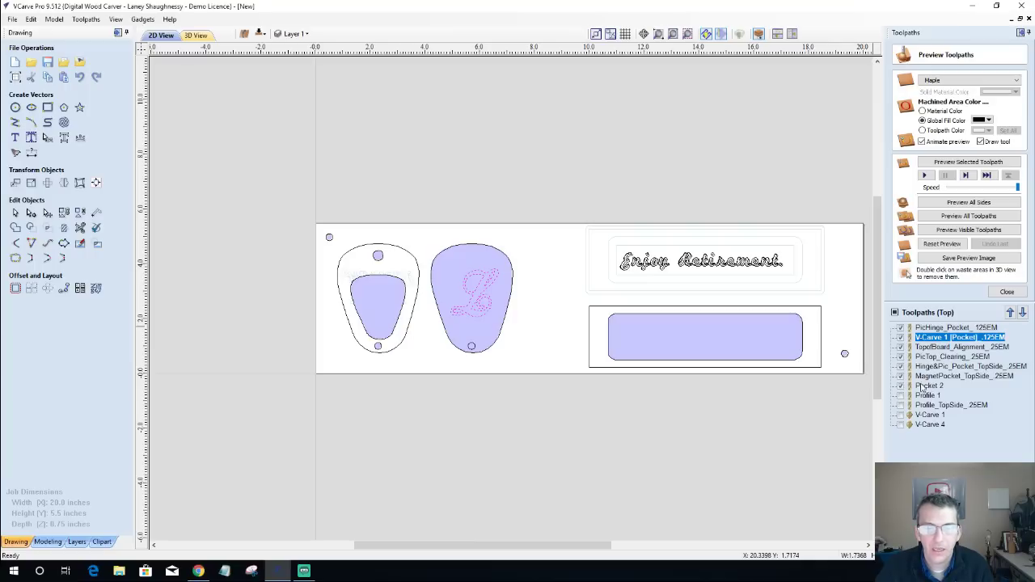
right_click(926, 387)
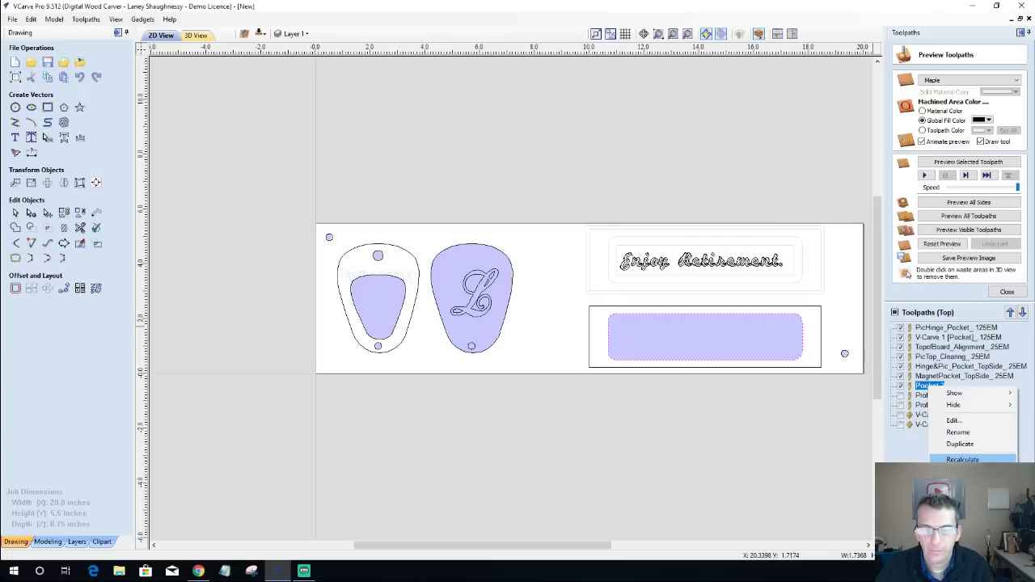
left_click(957, 433)
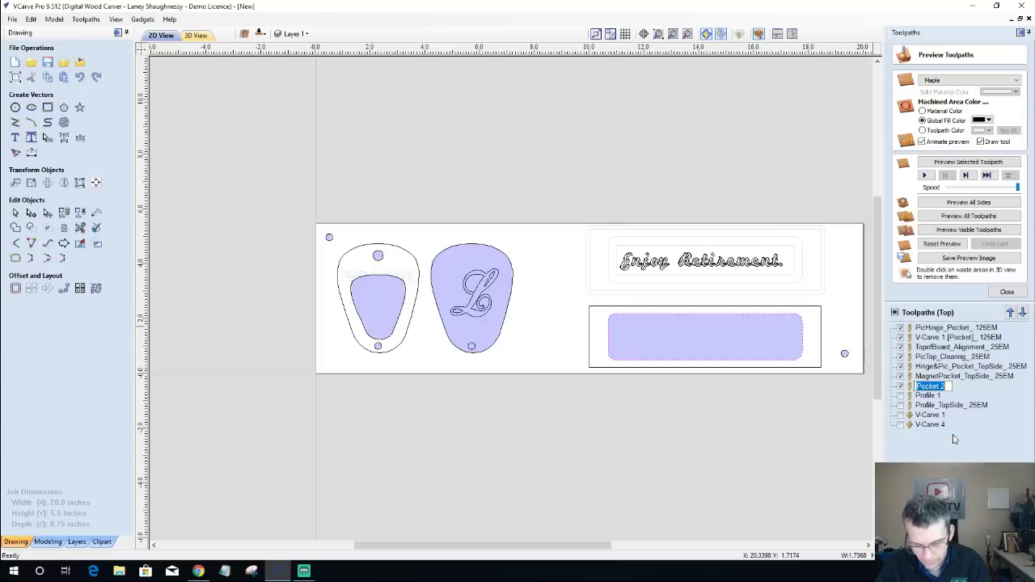
type("BoxLid")
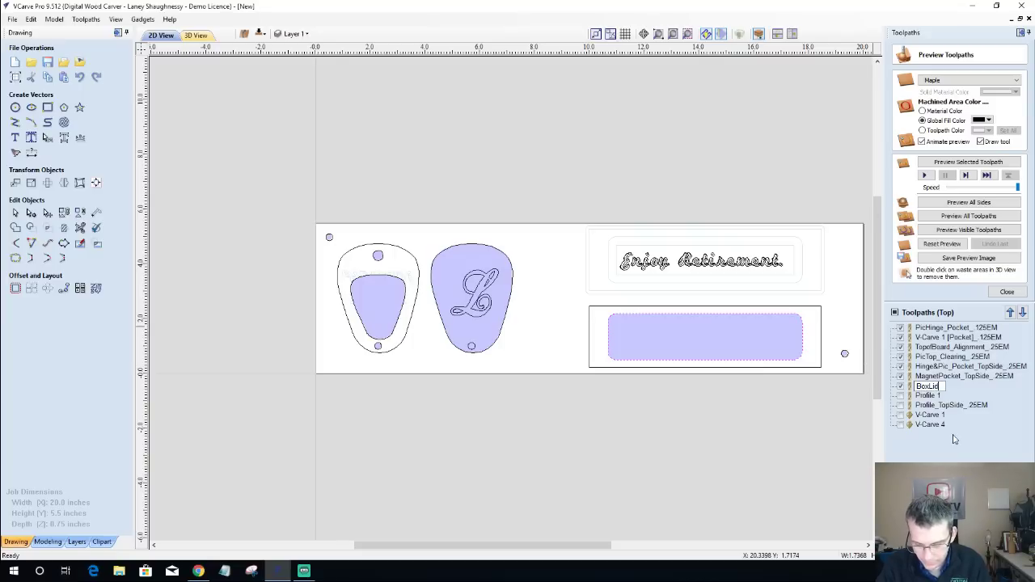
type("_25EM")
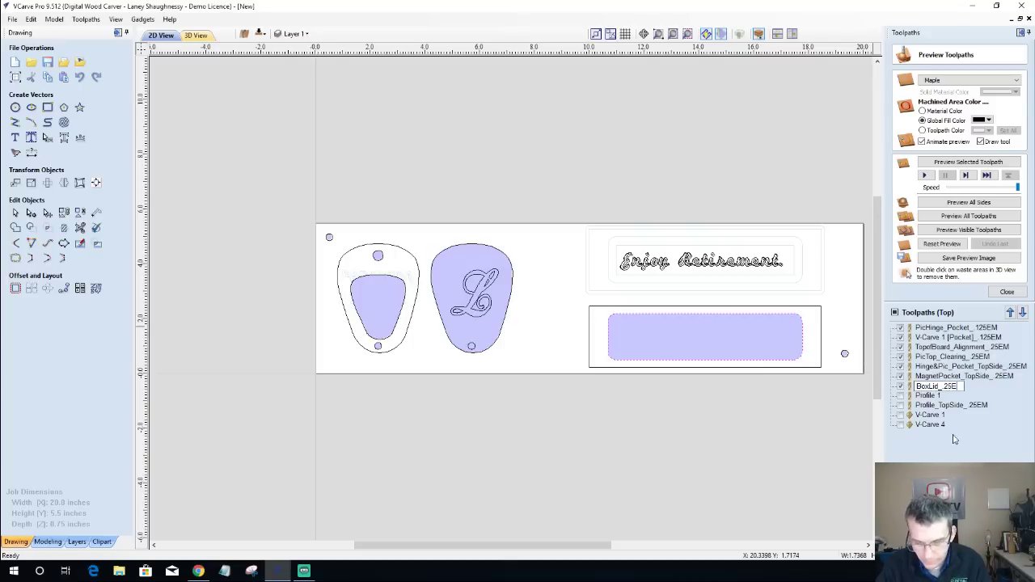
left_click(929, 395)
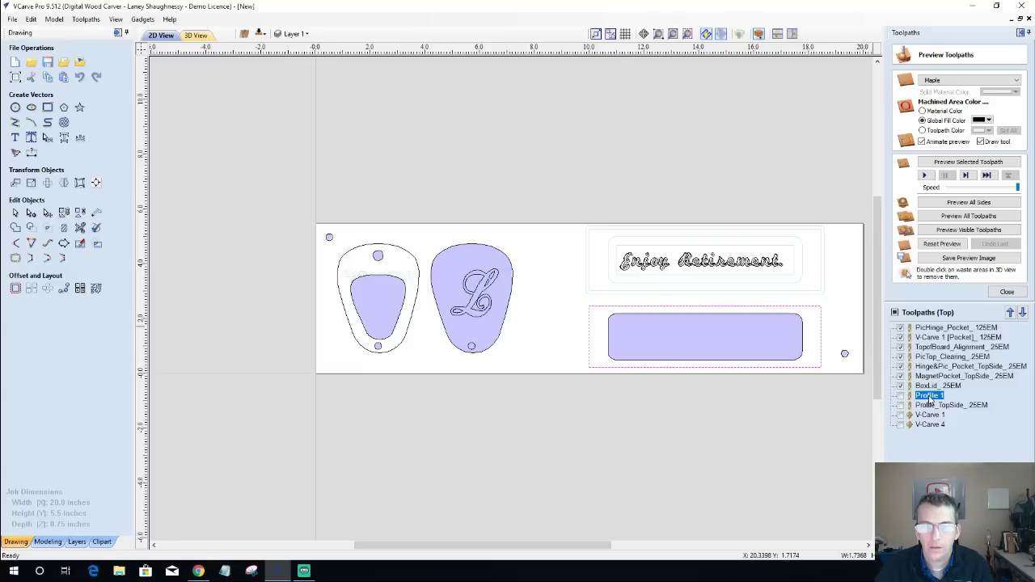
Display Profile 1 and enter BoxLid_Profile_25EM as its new name.
left_click(900, 396)
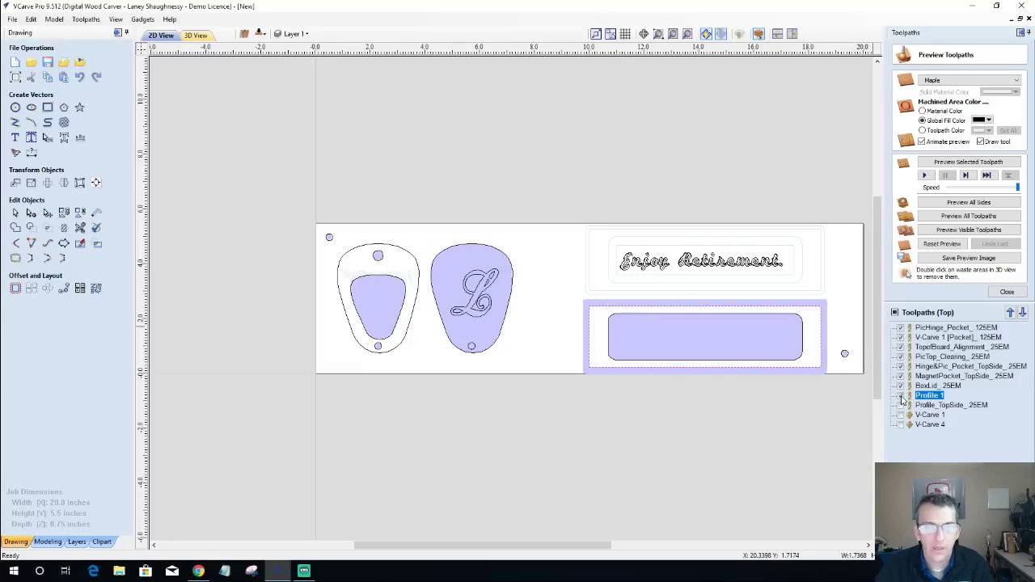
right_click(928, 400)
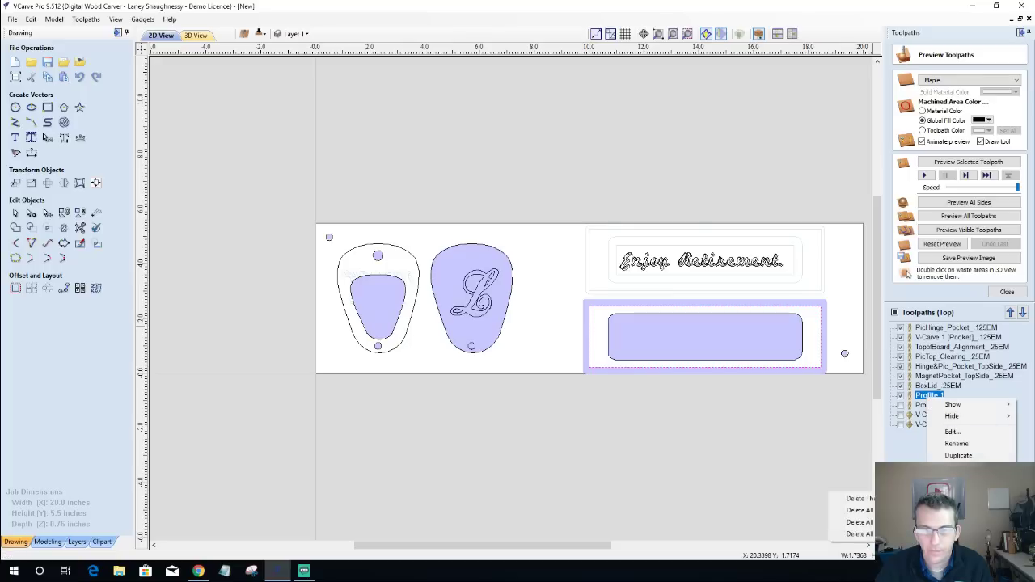
left_click(955, 443)
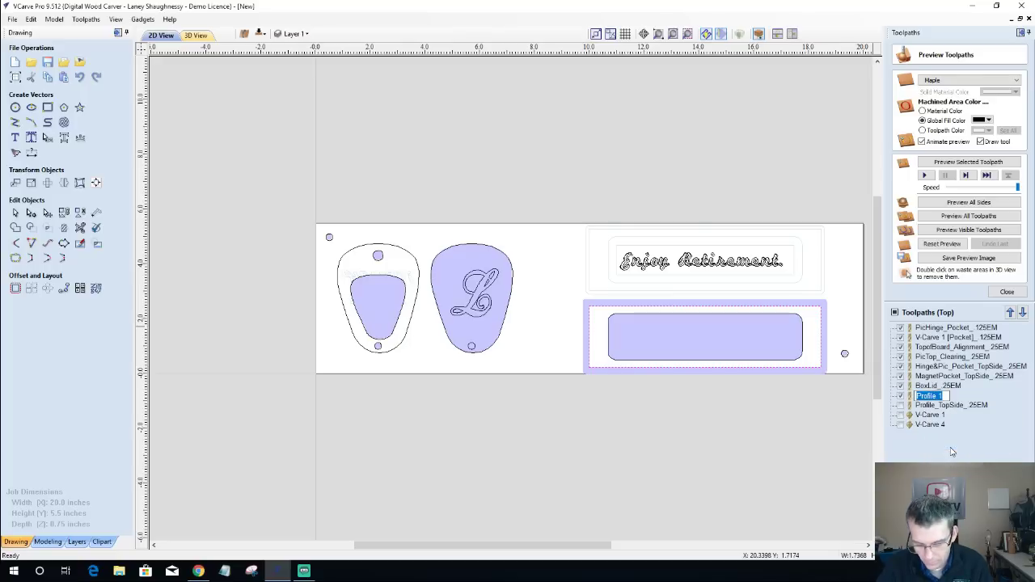
type("Box")
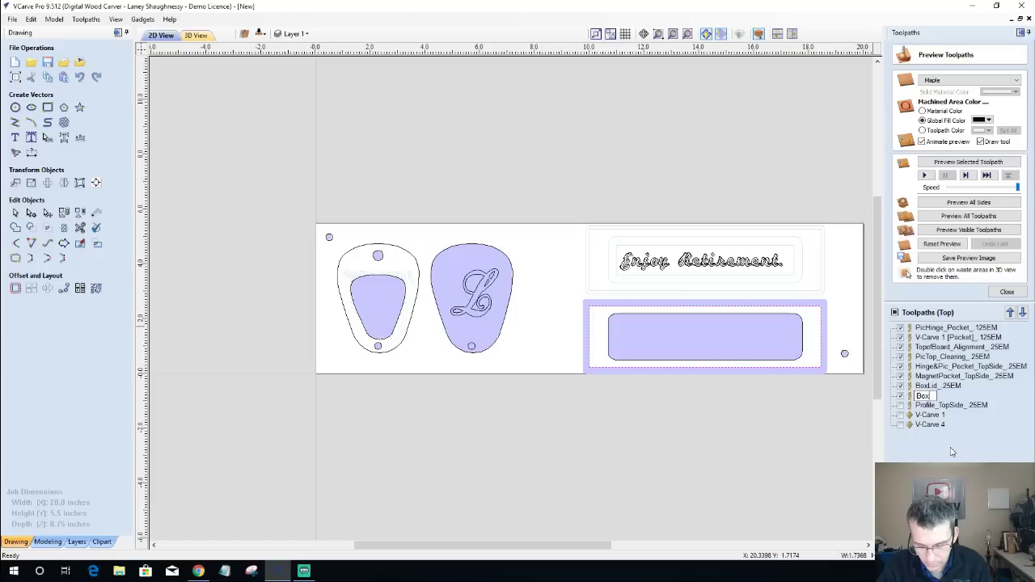
type("Lid")
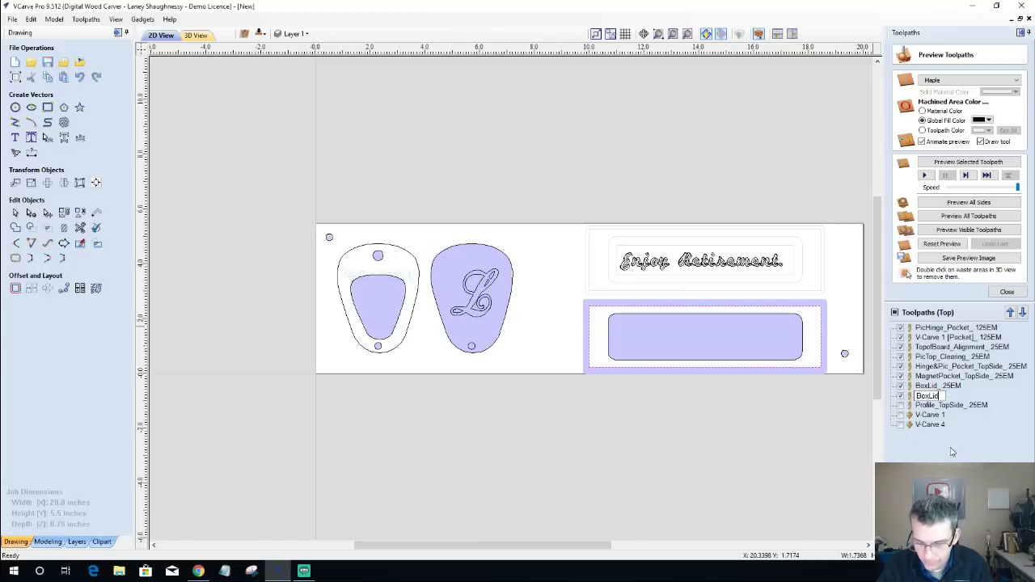
type("_Profile")
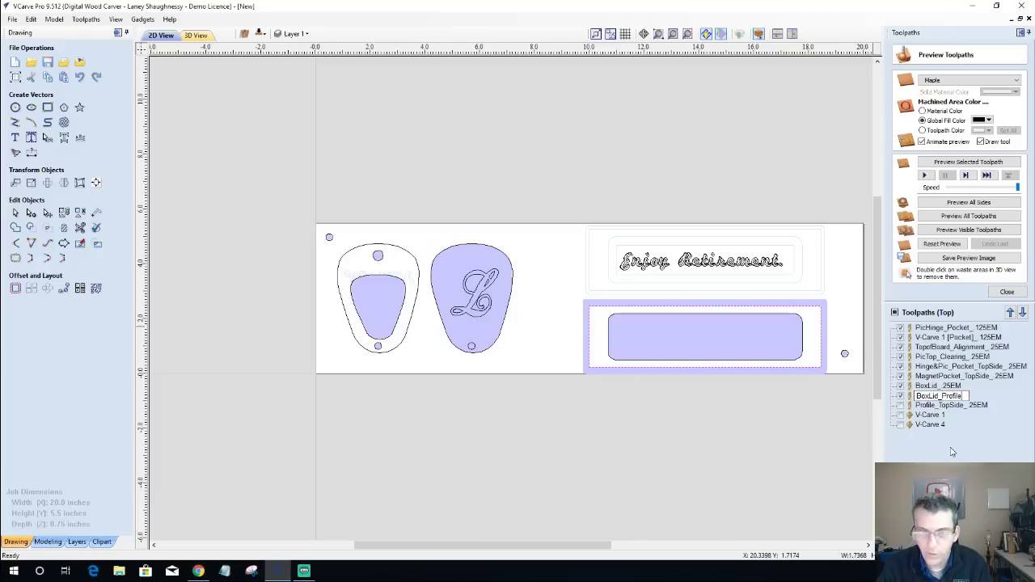
type("_")
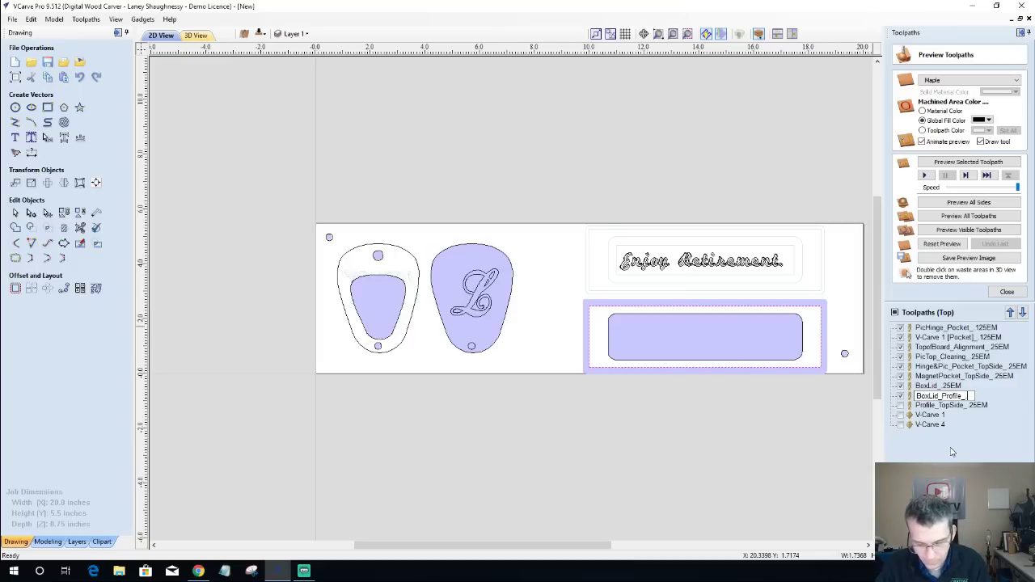
type("25EM")
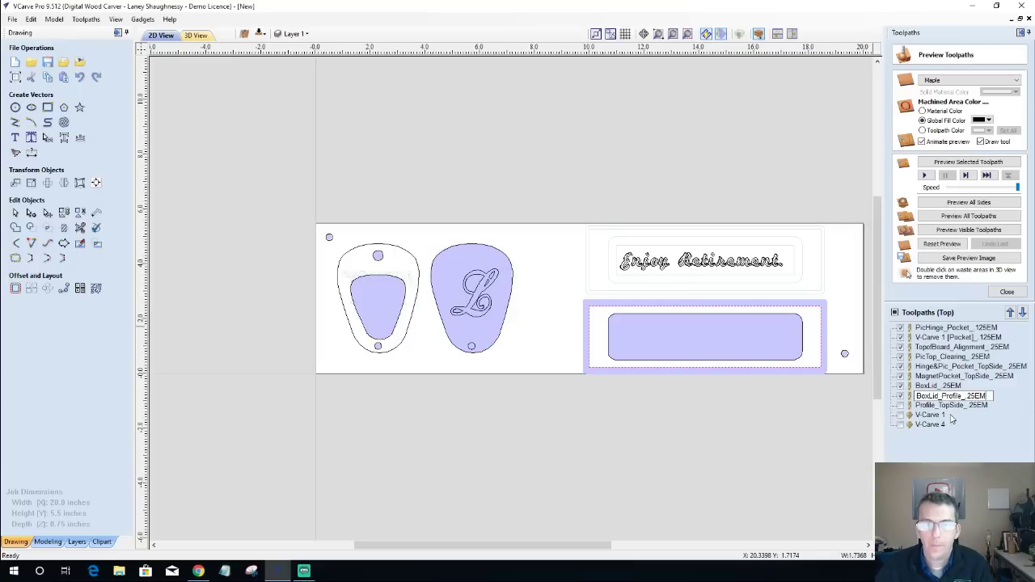
Move Profile_TopSide_25EM earlier in the cutting order and display V-Carve 1 and V-Carve 4.
left_click(898, 404)
left_click(899, 405)
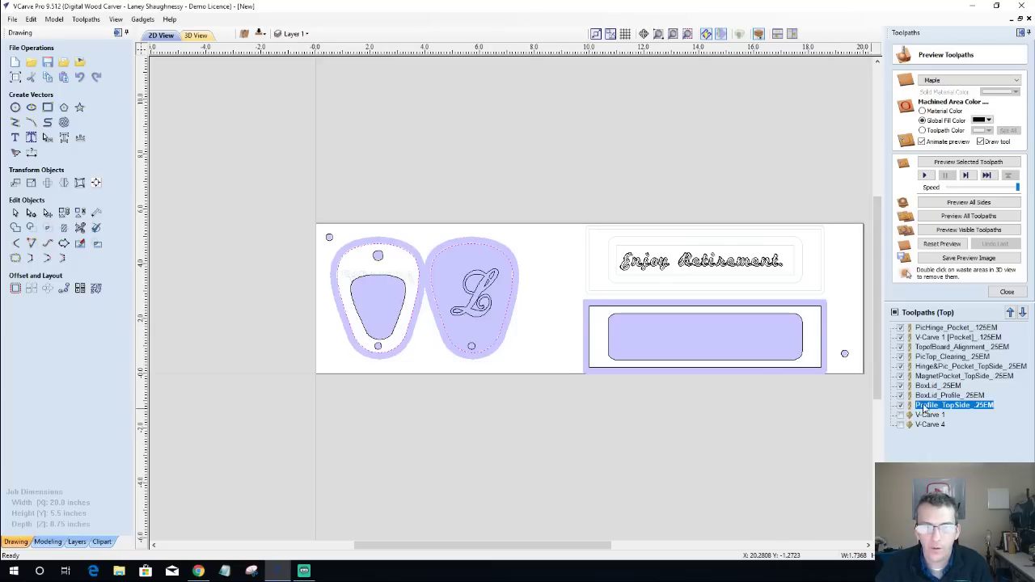
mouse_move(930, 407)
left_click(1009, 312)
left_click(1009, 312)
left_click(1010, 313)
left_click(1009, 312)
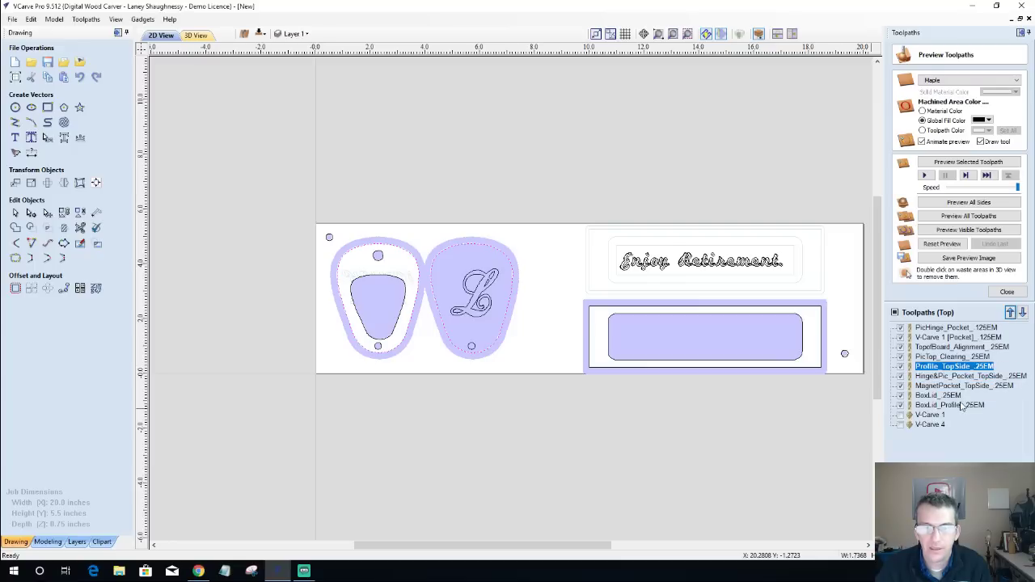
left_click(922, 416)
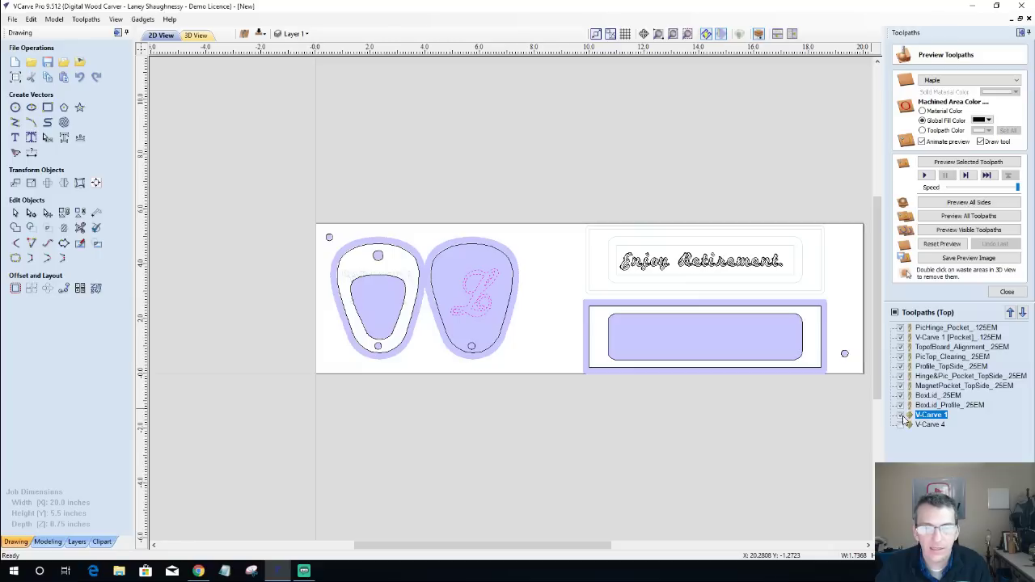
left_click(901, 424)
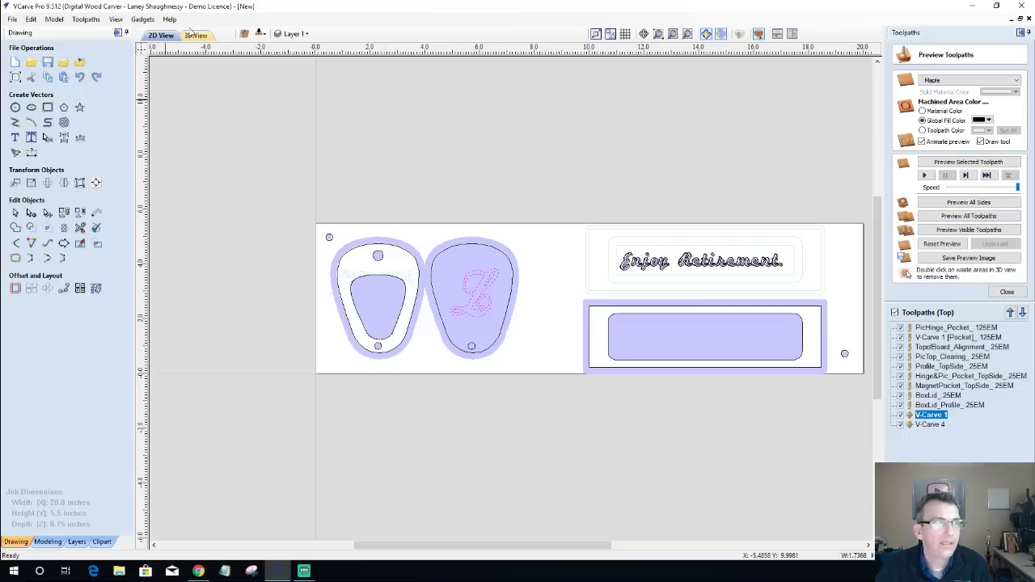
Flip the job to its bottom side and preview Waste Board Alignment Holes and Pocket 3.
left_click(260, 34)
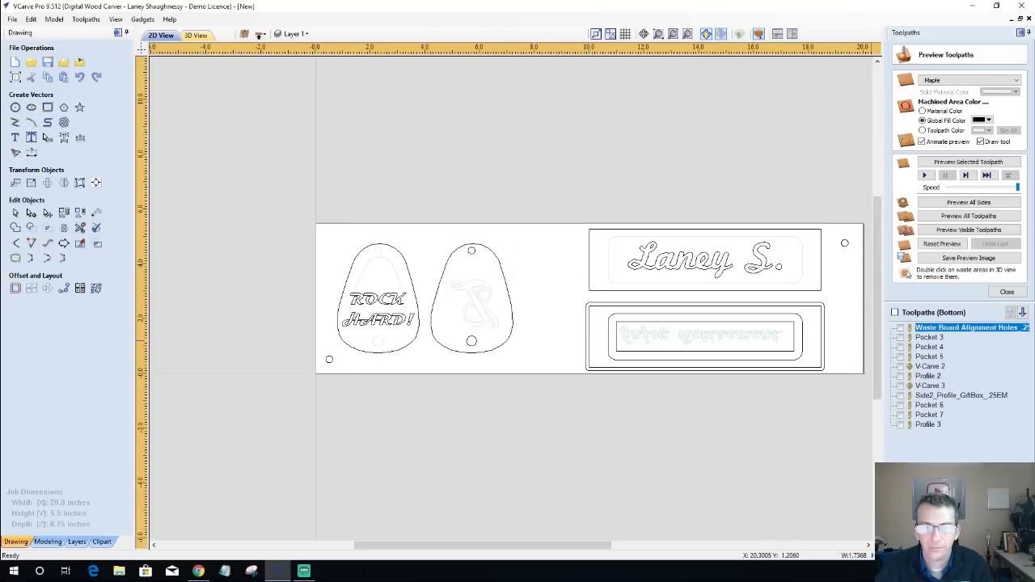
left_click(900, 328)
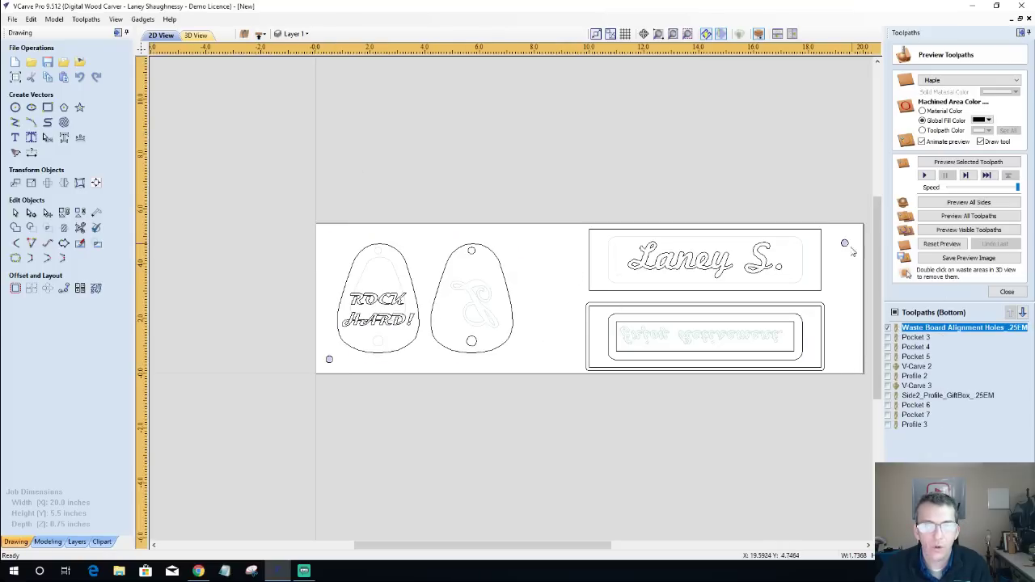
left_click(887, 328)
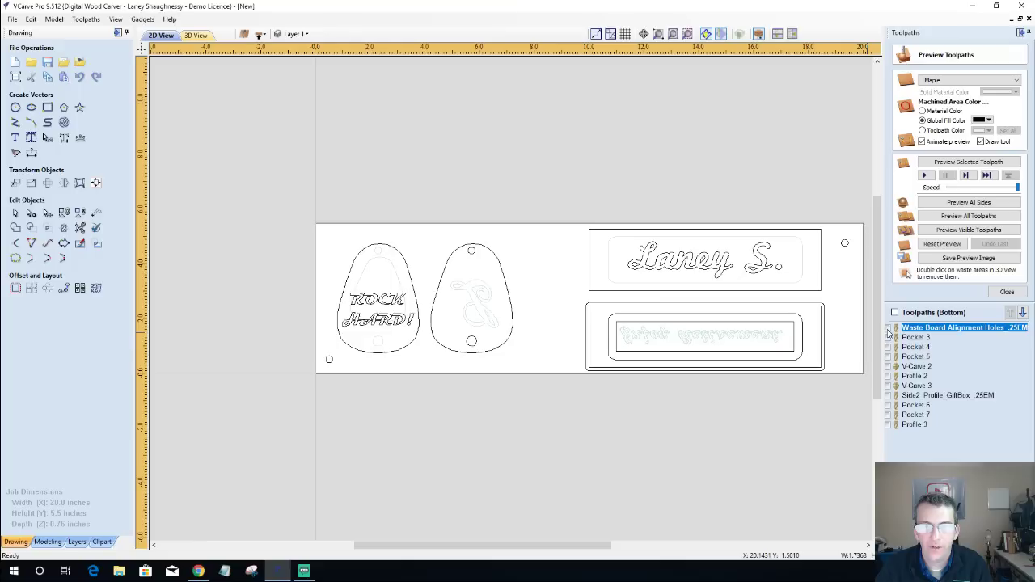
left_click(887, 338)
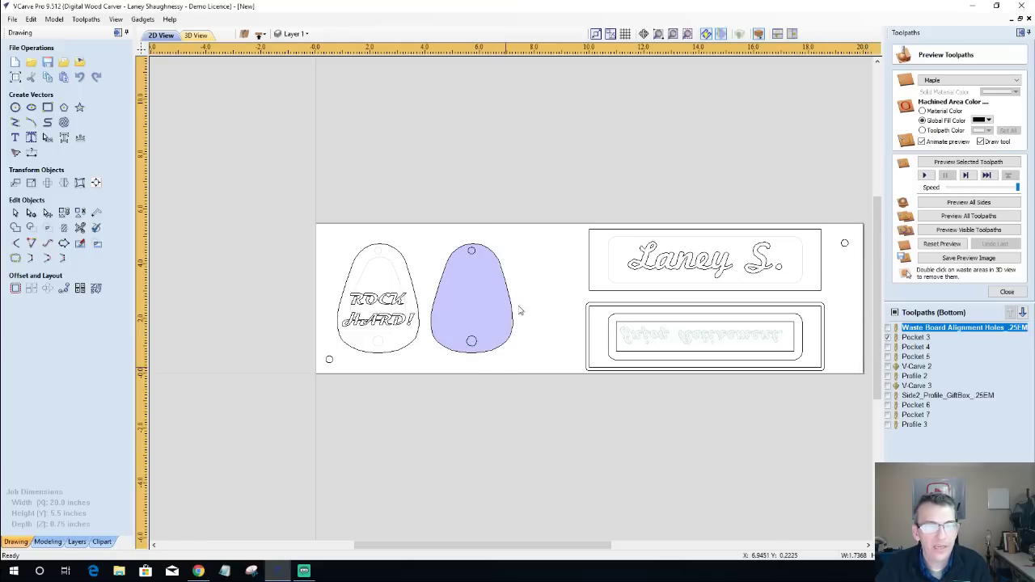
Rename Pocket 3 to PicLidFlattening_25EM, then hide its preview.
left_click(913, 338)
right_click(912, 340)
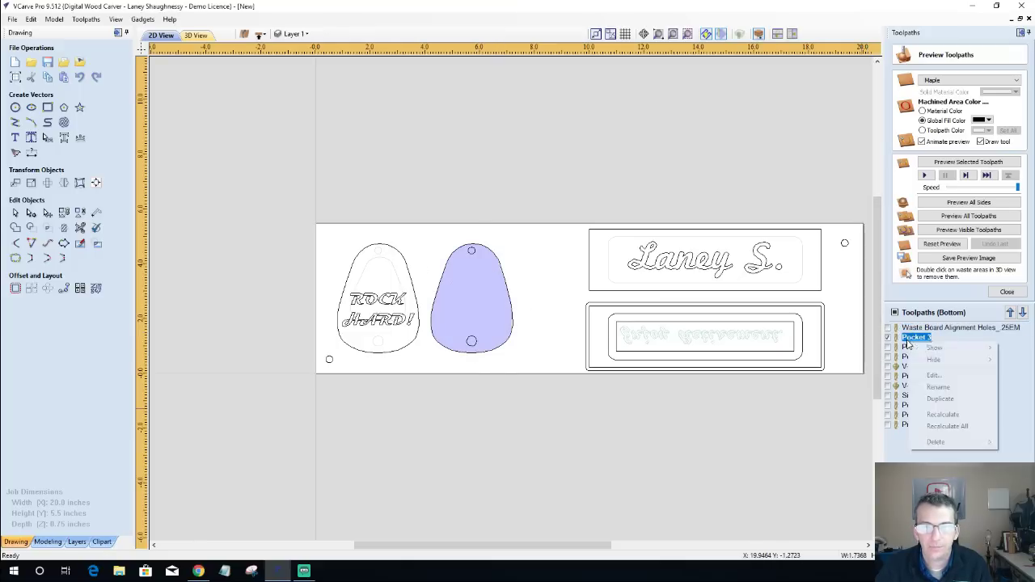
left_click(938, 386)
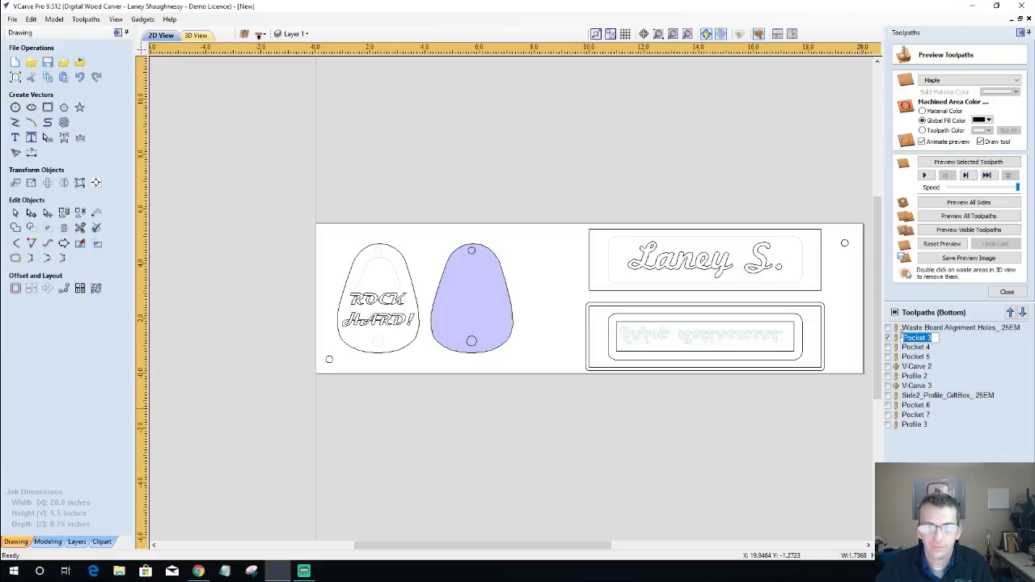
type("Pic")
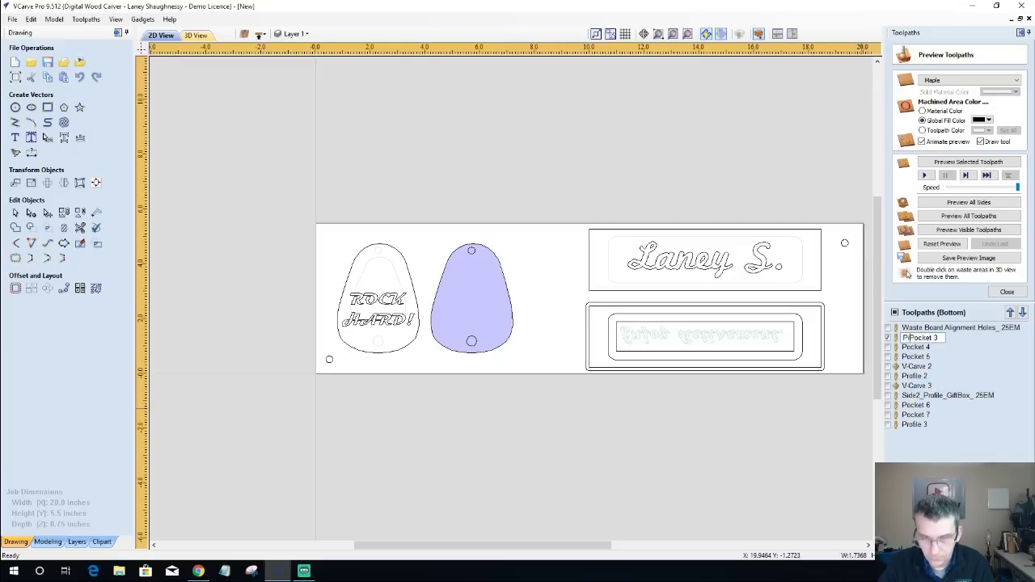
type("Lid")
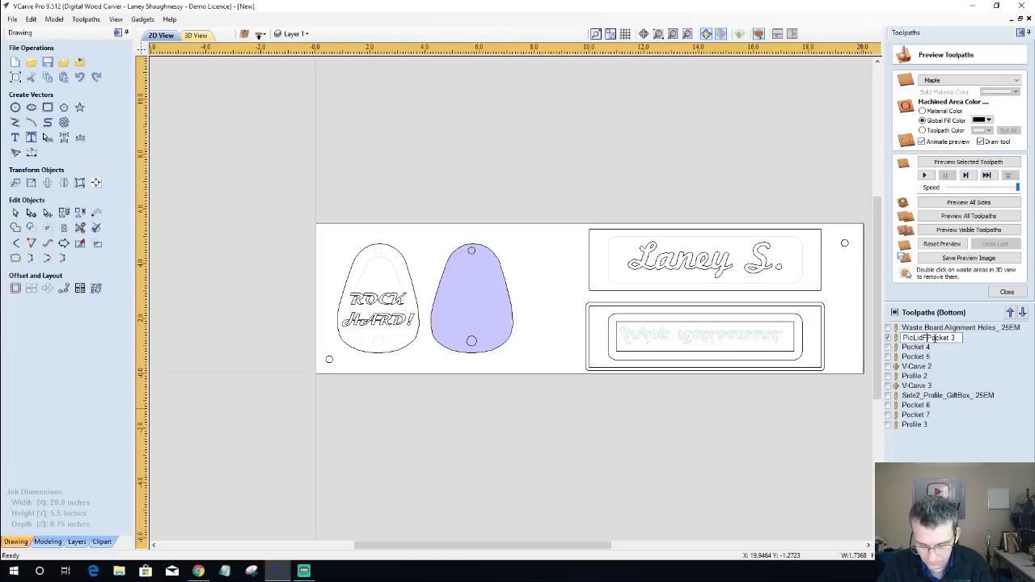
type("lattening")
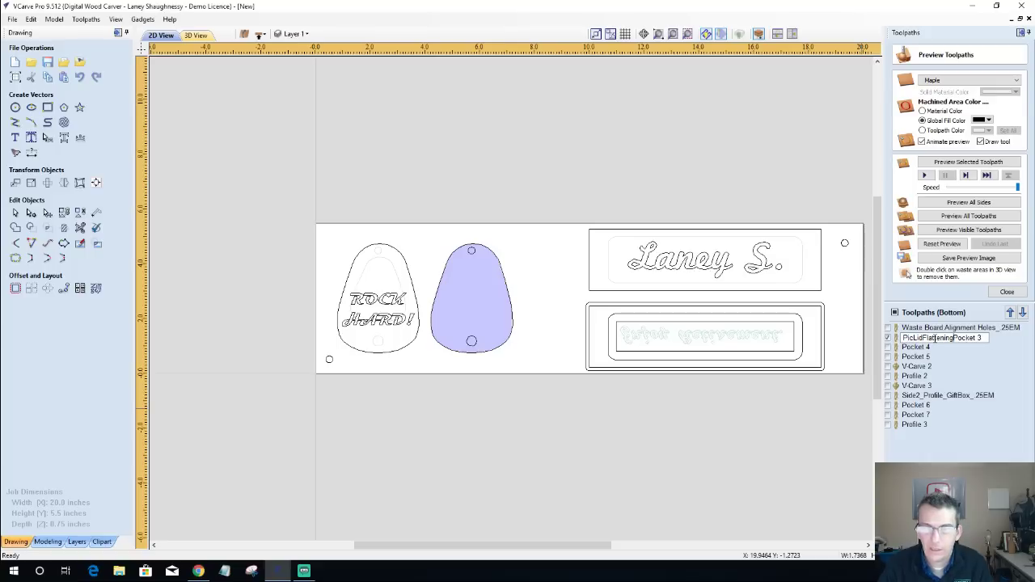
type("_")
type("25EM")
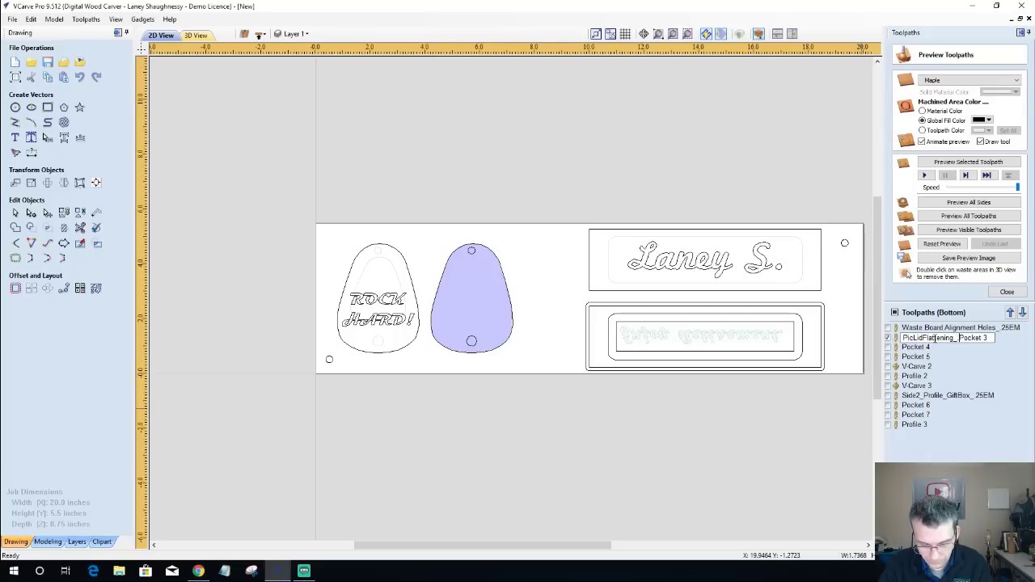
key("Delete")
key("Delete")
key("Delete")
key("Delete")
key("Delete")
key("Delete")
key("Delete")
key("Delete")
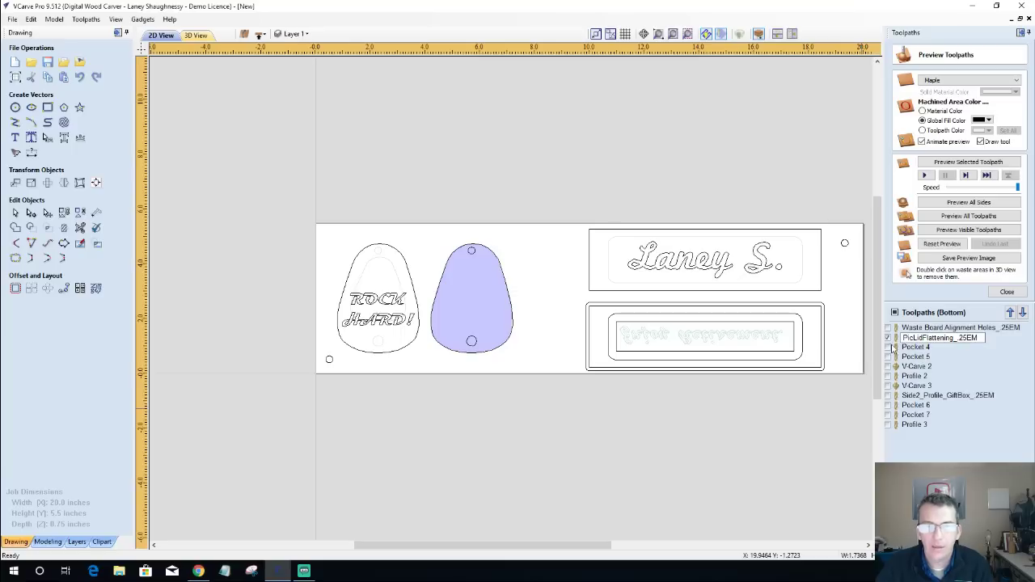
key("Return")
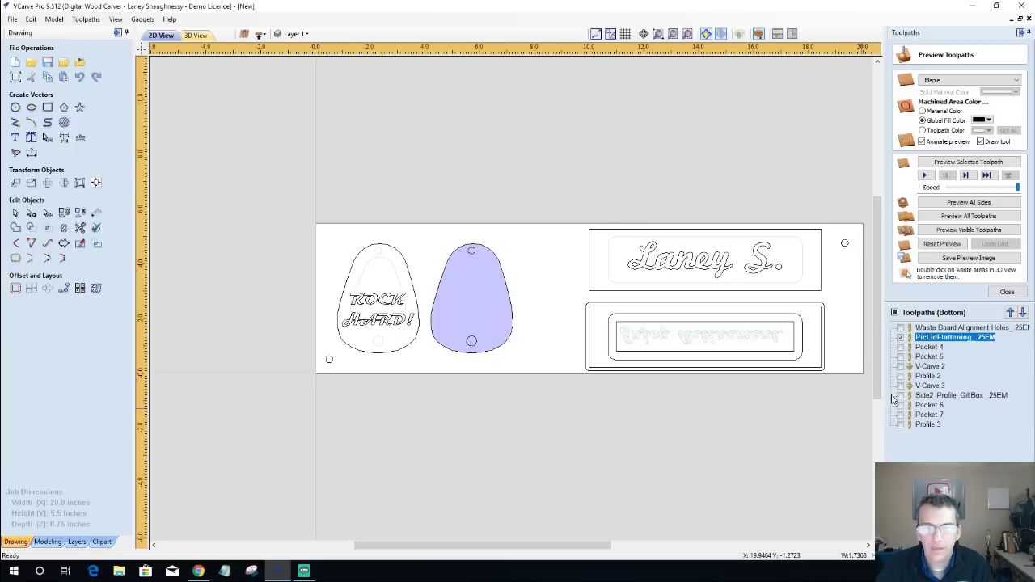
left_click(899, 337)
Toggle the PicLidFlattening_25EM preview to compare against the S carving, leaving it hidden.
left_click(900, 338)
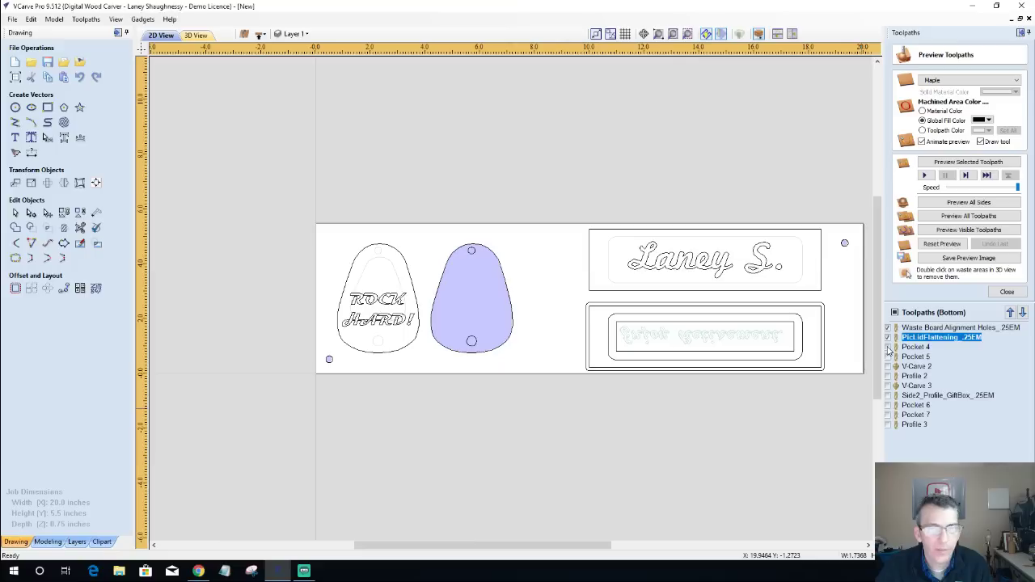
left_click(889, 338)
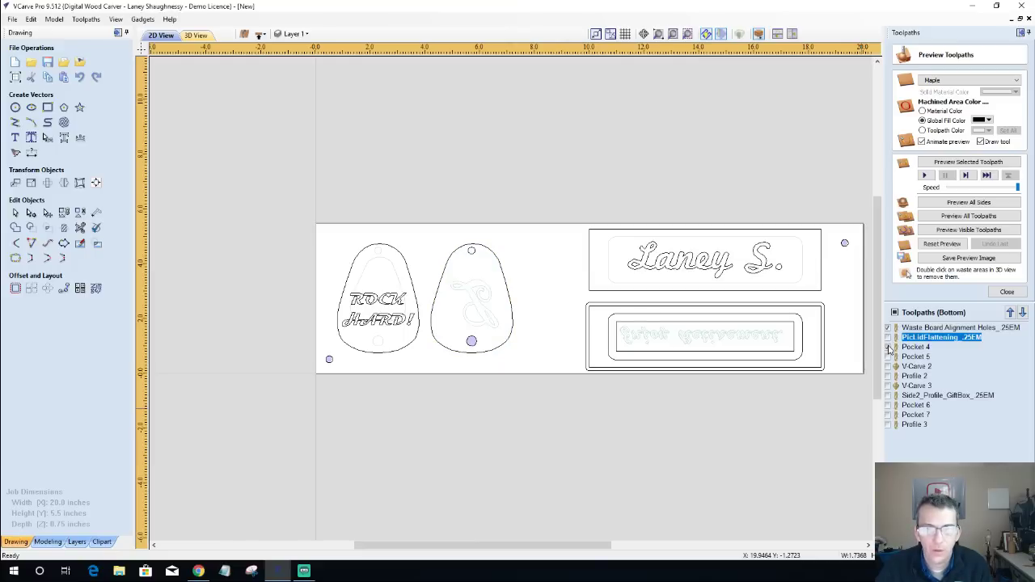
left_click(889, 338)
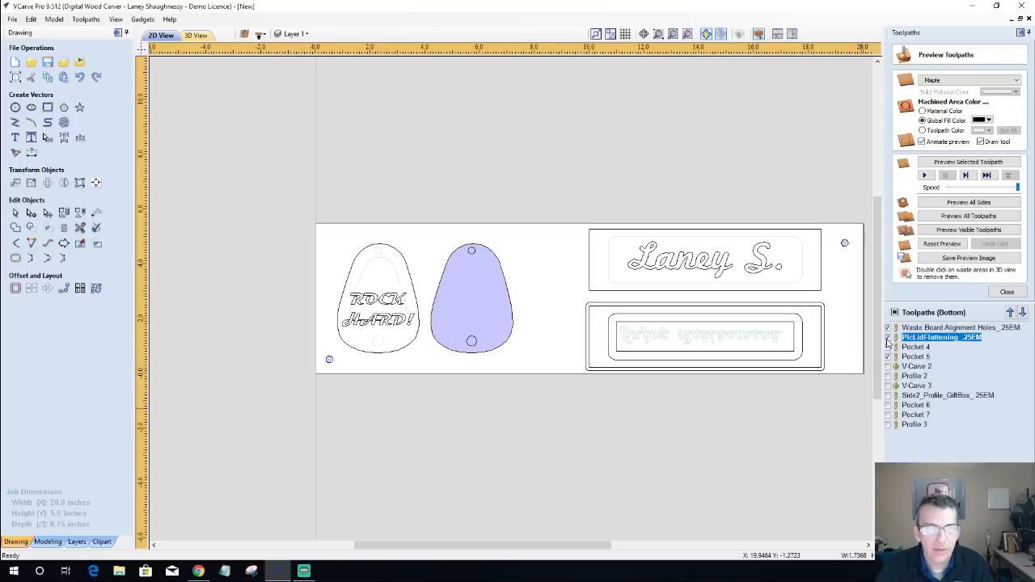
left_click(888, 339)
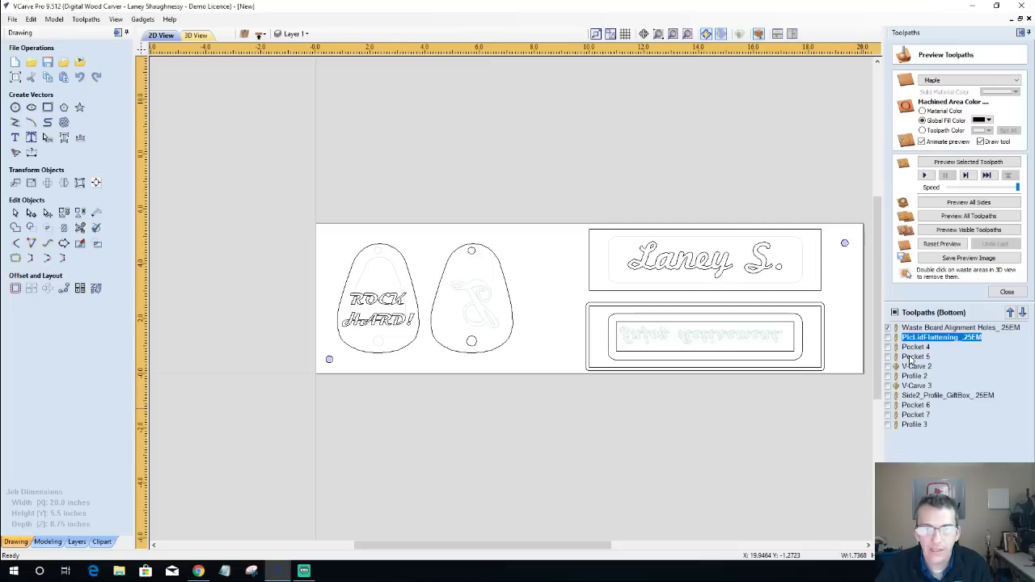
Review Pocket 5's toolpath settings, close without changes, and bring up its options again.
left_click(913, 357)
right_click(913, 360)
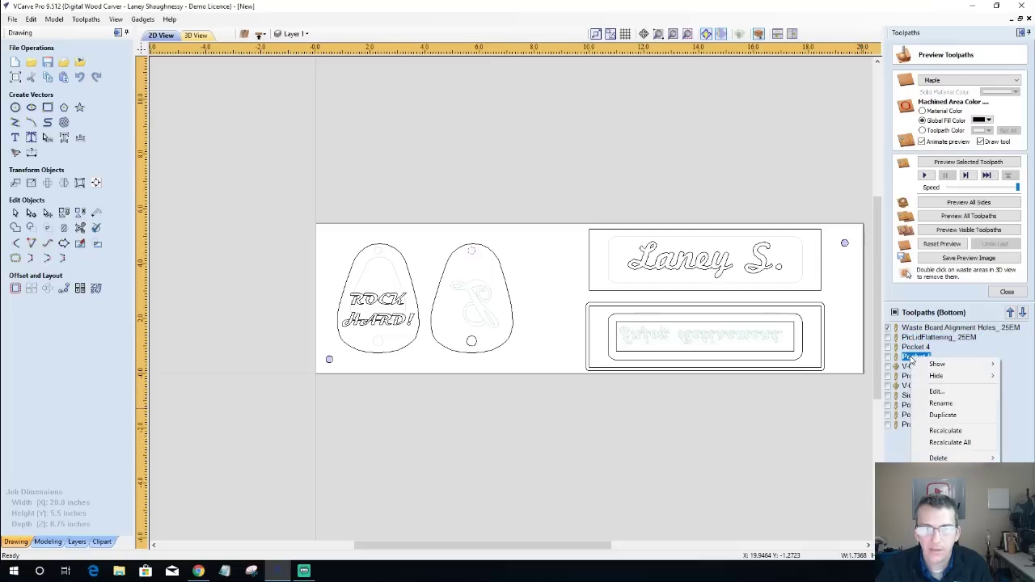
left_click(936, 391)
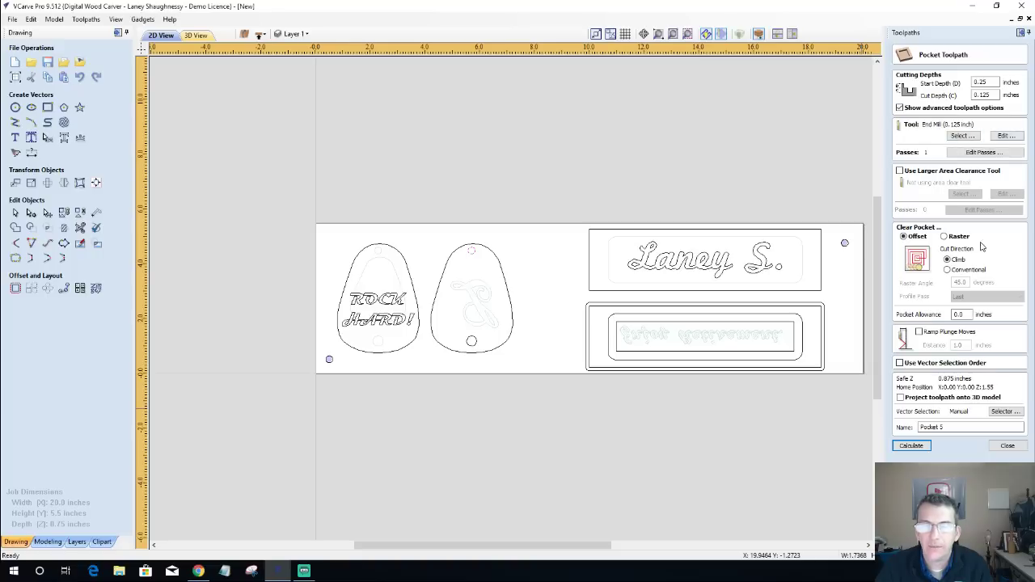
left_click(1006, 445)
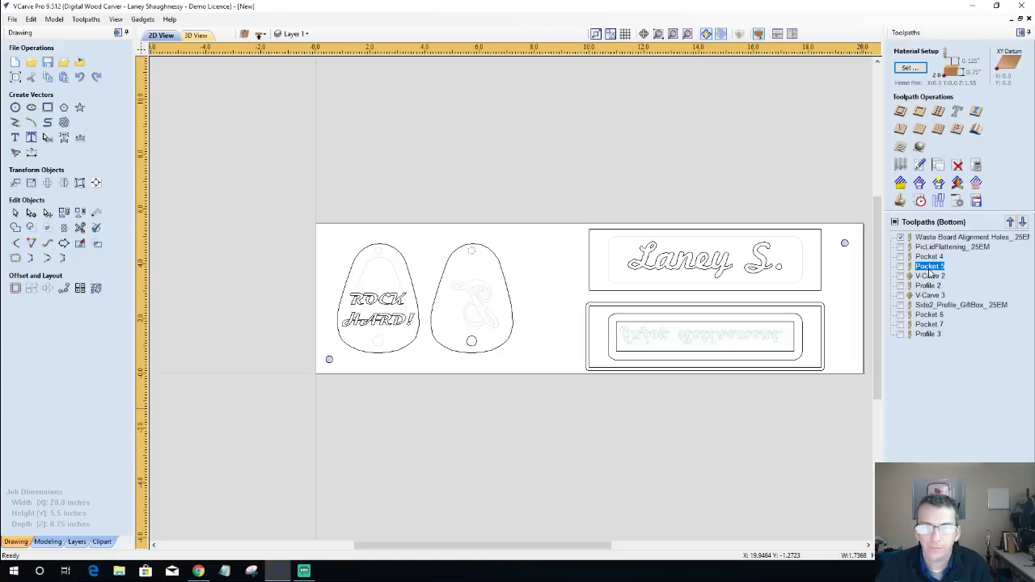
right_click(929, 274)
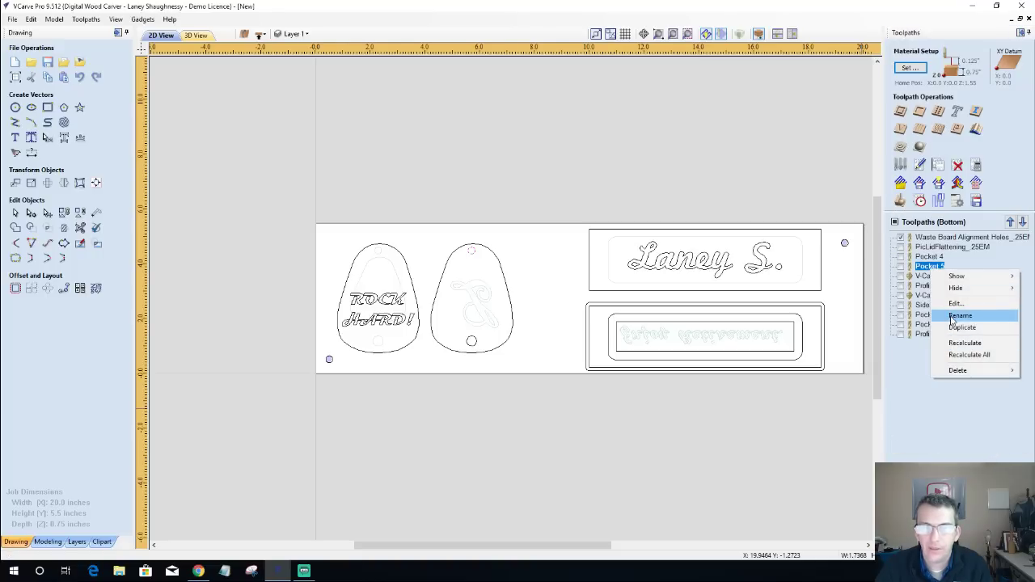
Append .125EM to the Pocket 5 toolpath name.
left_click(953, 317)
key("End")
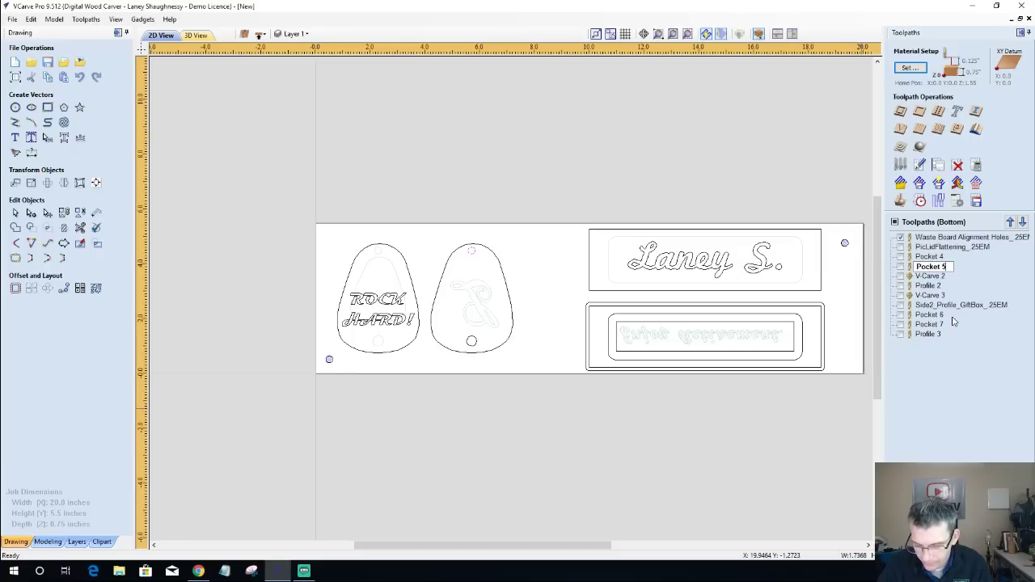
type(".125")
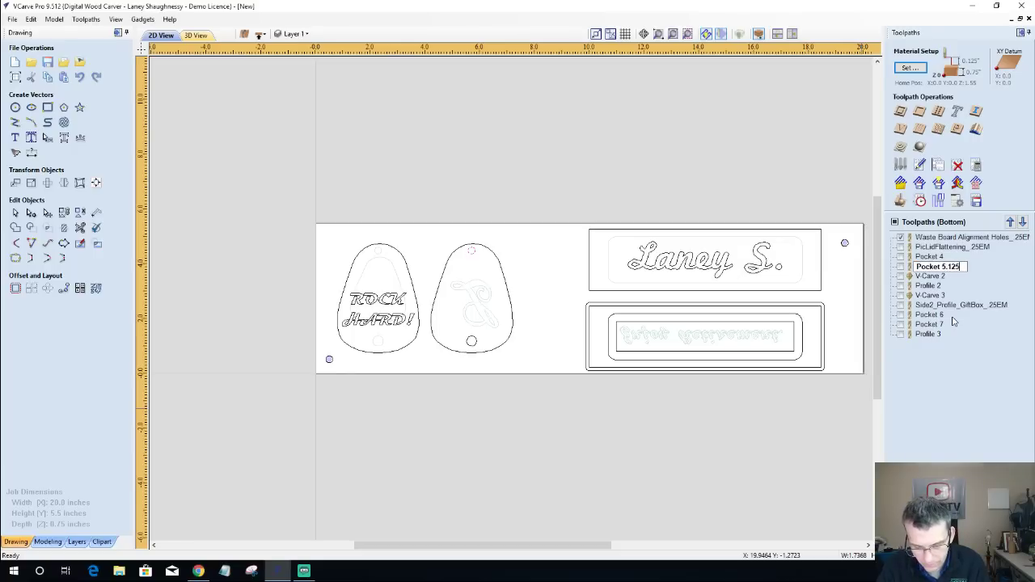
type("EM")
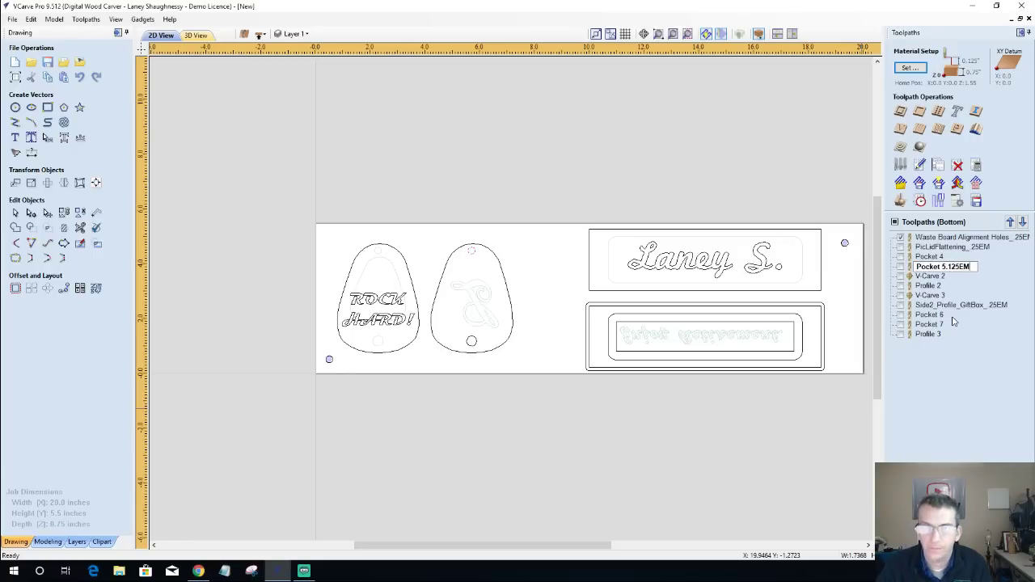
key("Return")
Replace 'Pocket 5' in the name with PicHinge, giving PicHinge .125EM.
right_click(943, 270)
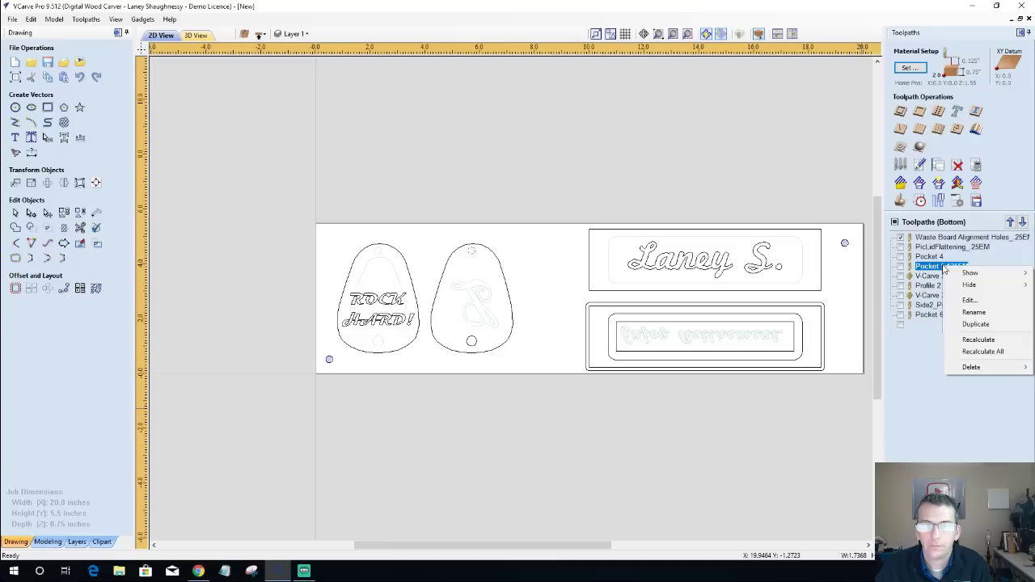
left_click(973, 312)
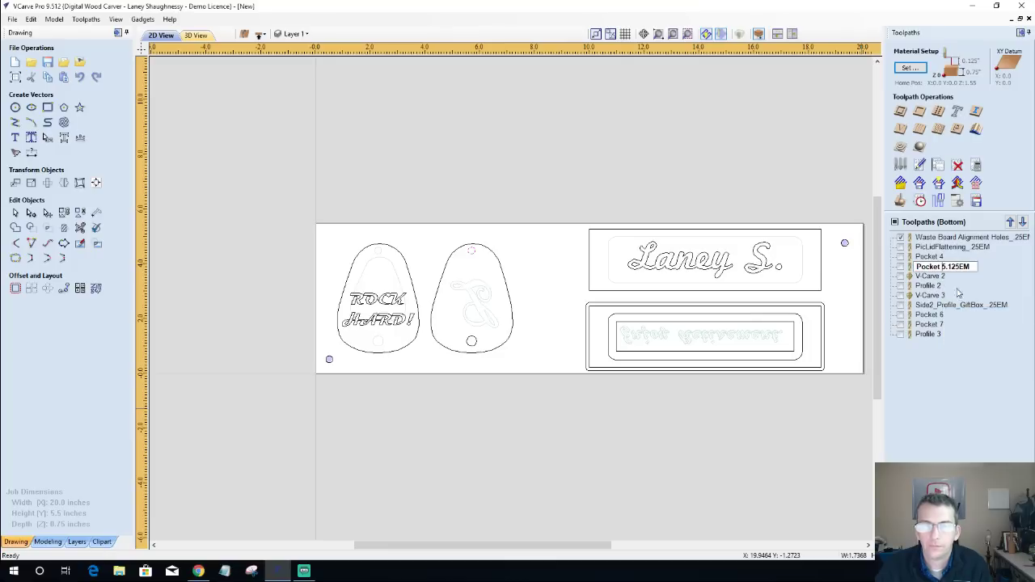
key("Home")
key("Right")
key("Right")
key("Right")
key("Right")
key("Right")
key("Right")
key("Right")
key("Delete")
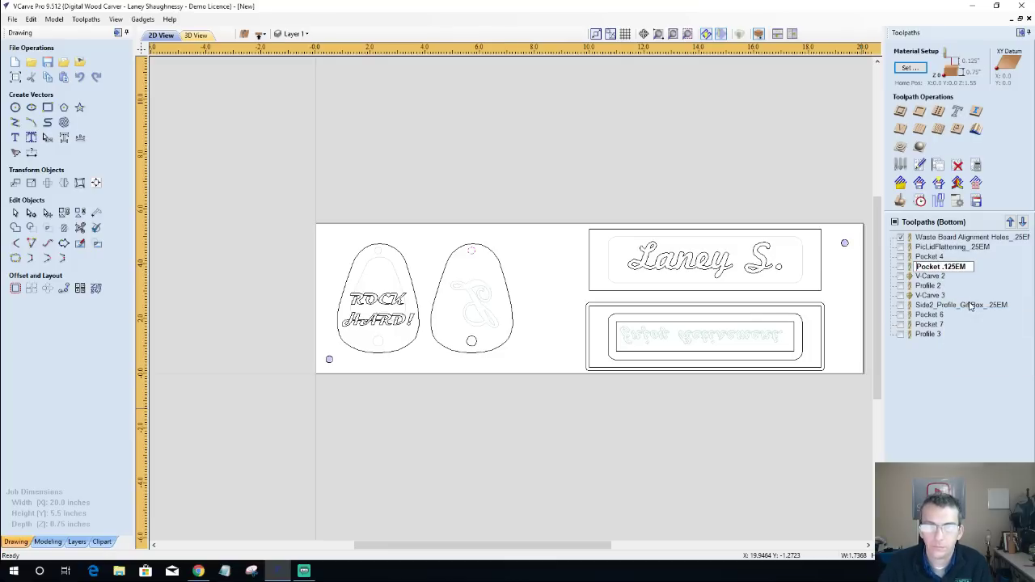
key("Home")
type("PicHinge")
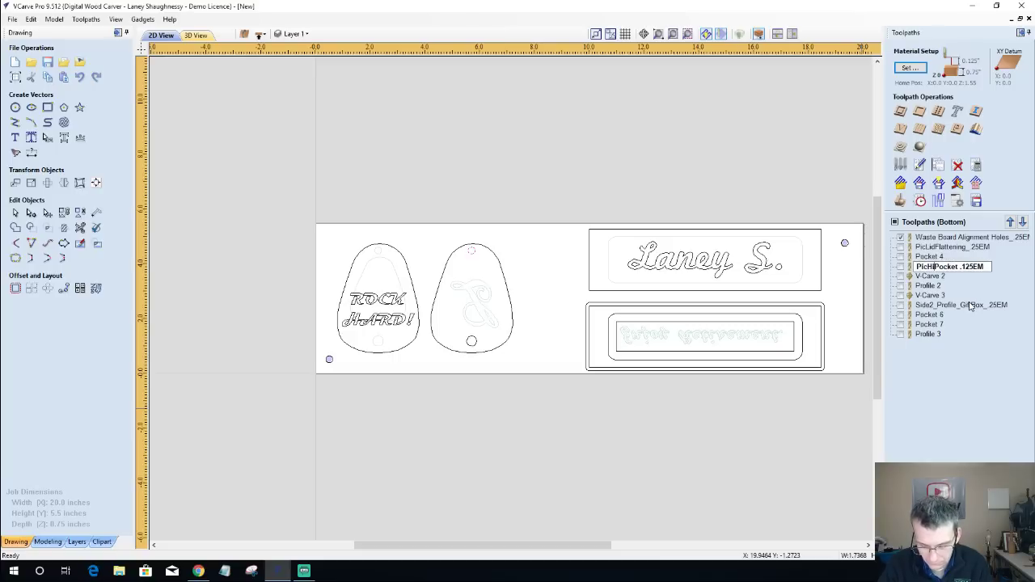
key("Delete")
key("Delete")
key("Delete")
key("Delete")
key("Delete")
key("Delete")
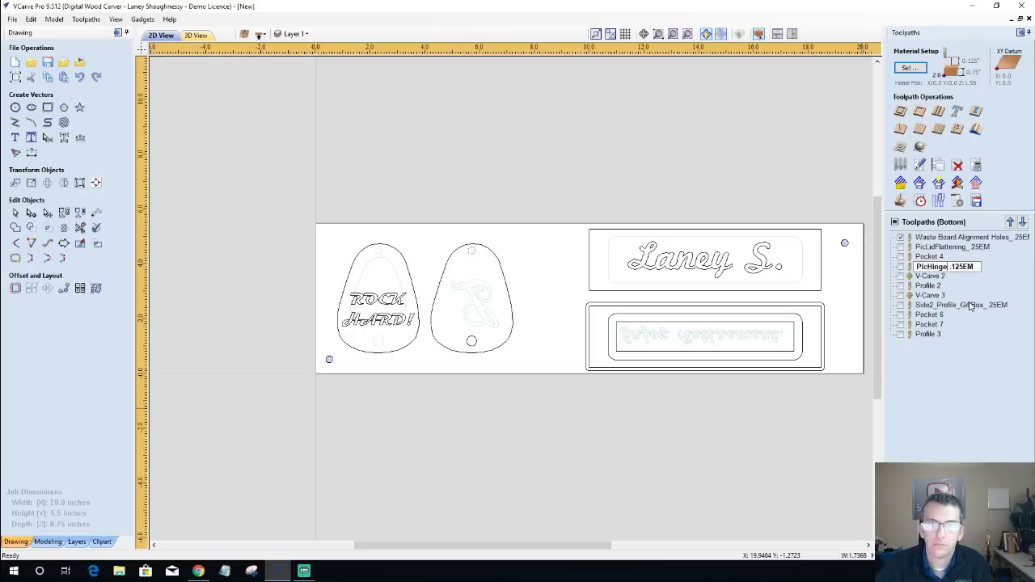
key("Return")
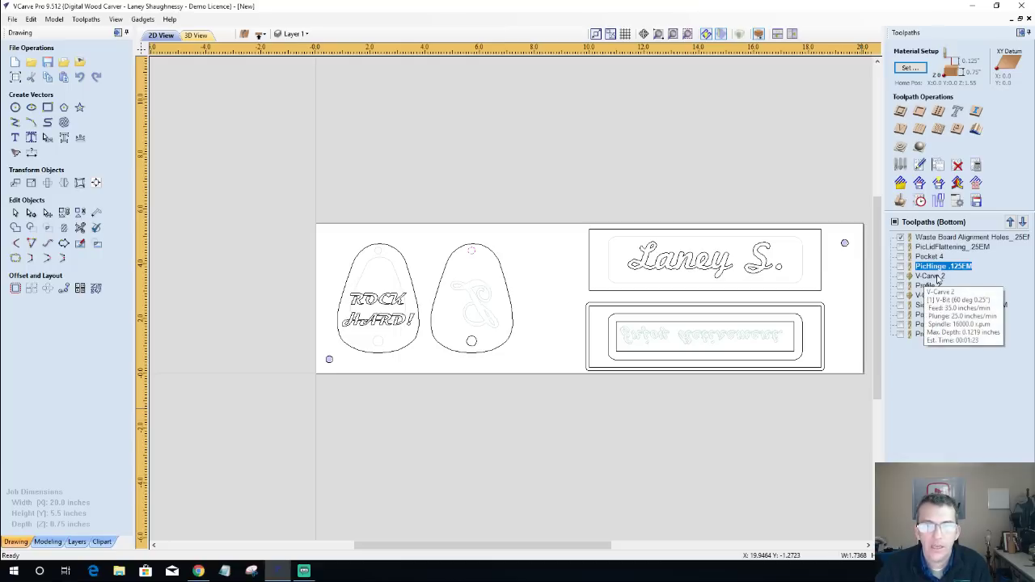
Display V-Carve 2 and V-Carve 3, move PicHinge down and V-Carve 2 to the top.
left_click(900, 277)
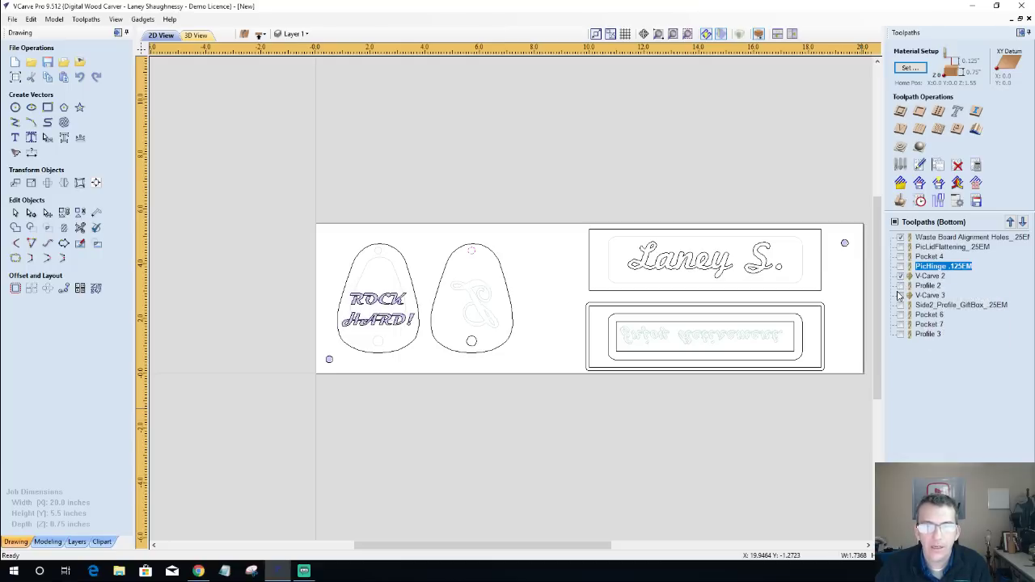
left_click(900, 296)
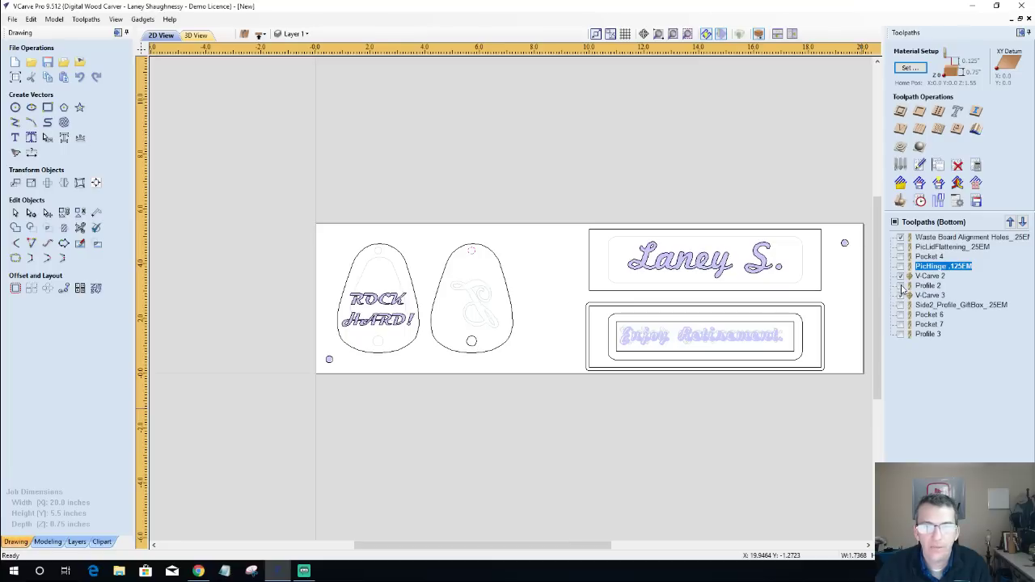
left_click(1022, 222)
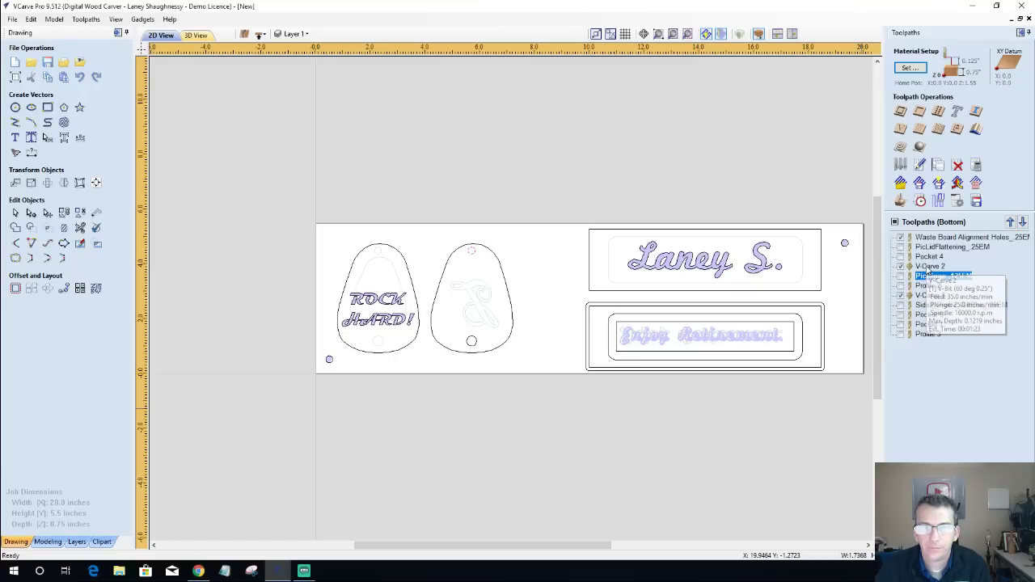
left_click(930, 266)
left_click(1022, 222)
left_click(1022, 222)
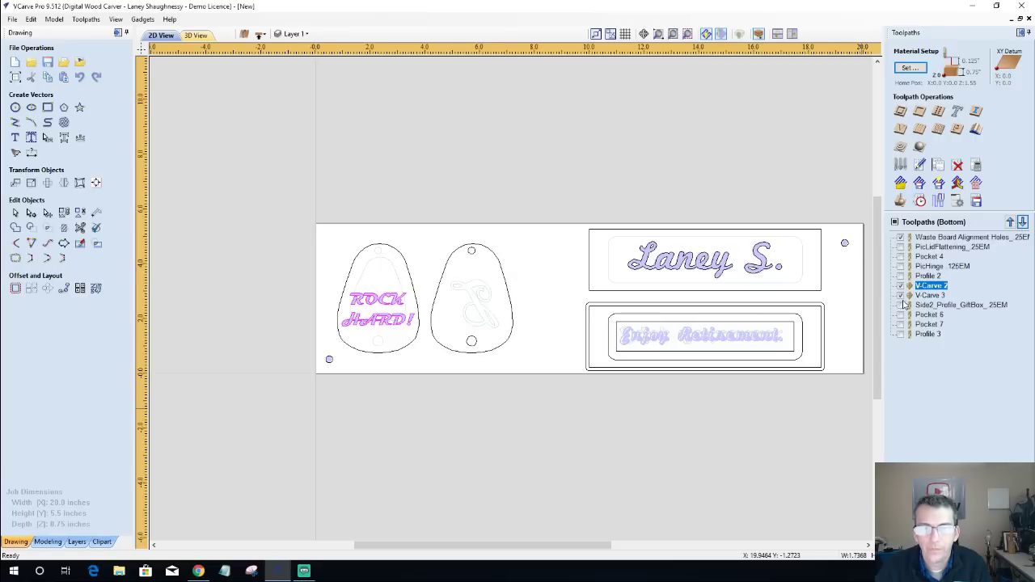
left_click(1009, 223)
left_click(1009, 222)
left_click(1008, 223)
left_click(1009, 222)
left_click(1009, 222)
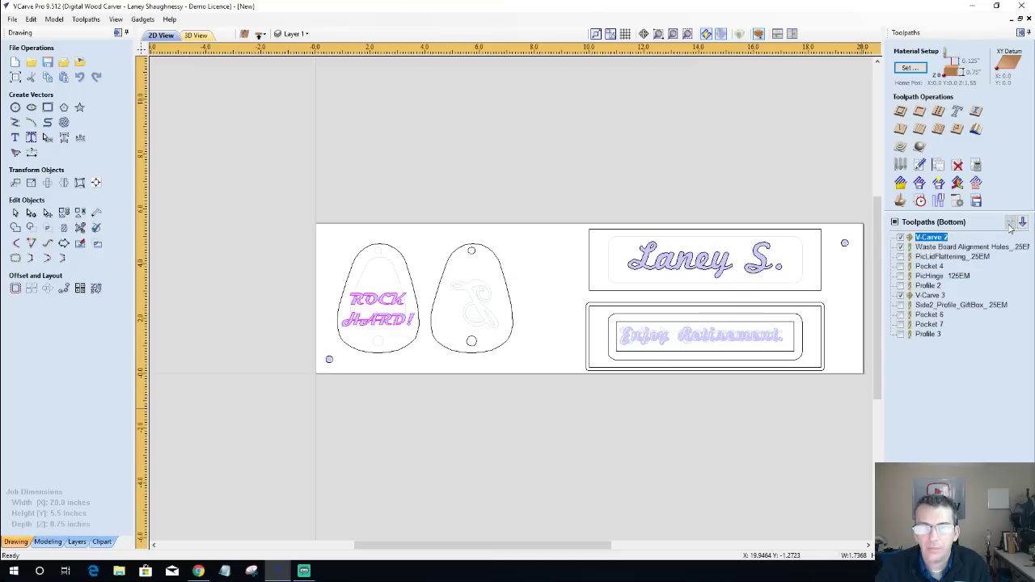
Move V-Carve 3 above PicLidFlattening and V-Carve 2 down to third place.
left_click(925, 295)
left_click(1009, 223)
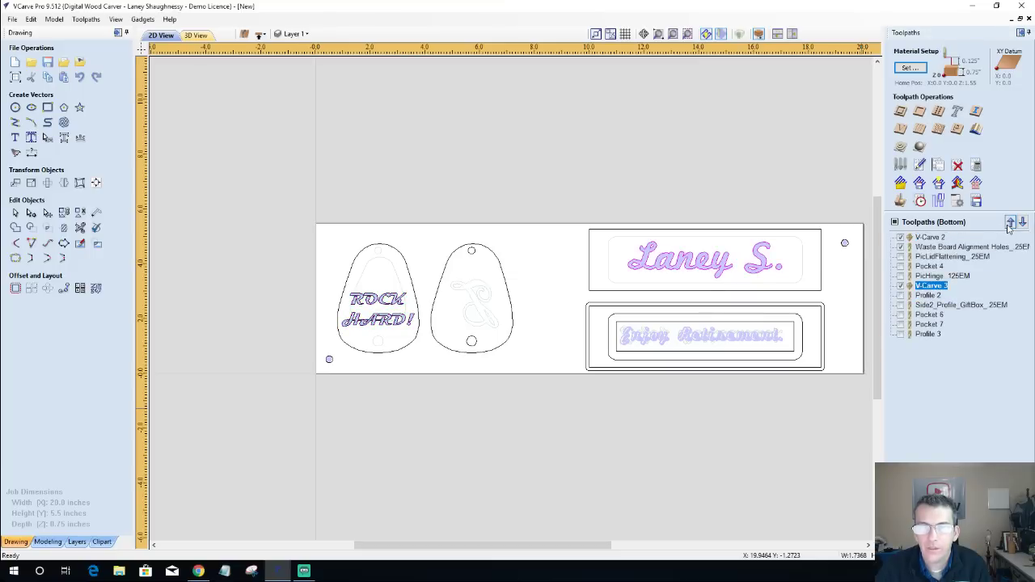
left_click(1008, 224)
left_click(1009, 223)
left_click(1008, 224)
left_click(925, 238)
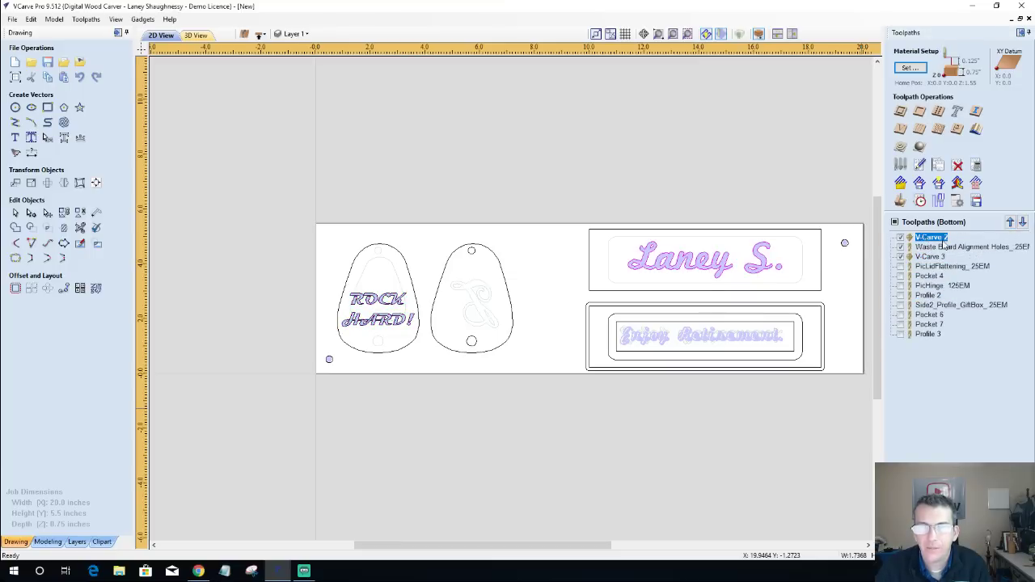
left_click(1022, 224)
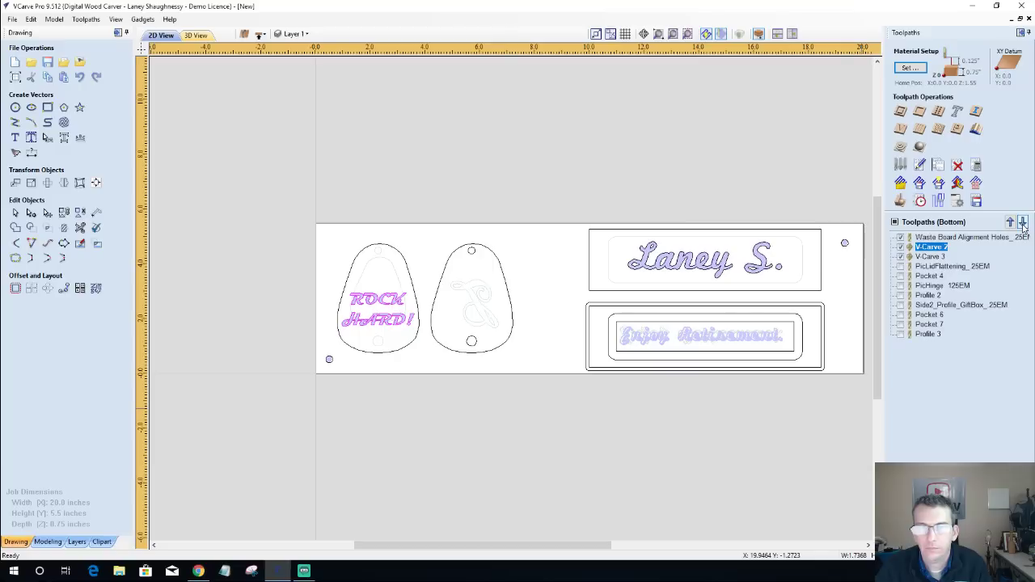
left_click(1022, 224)
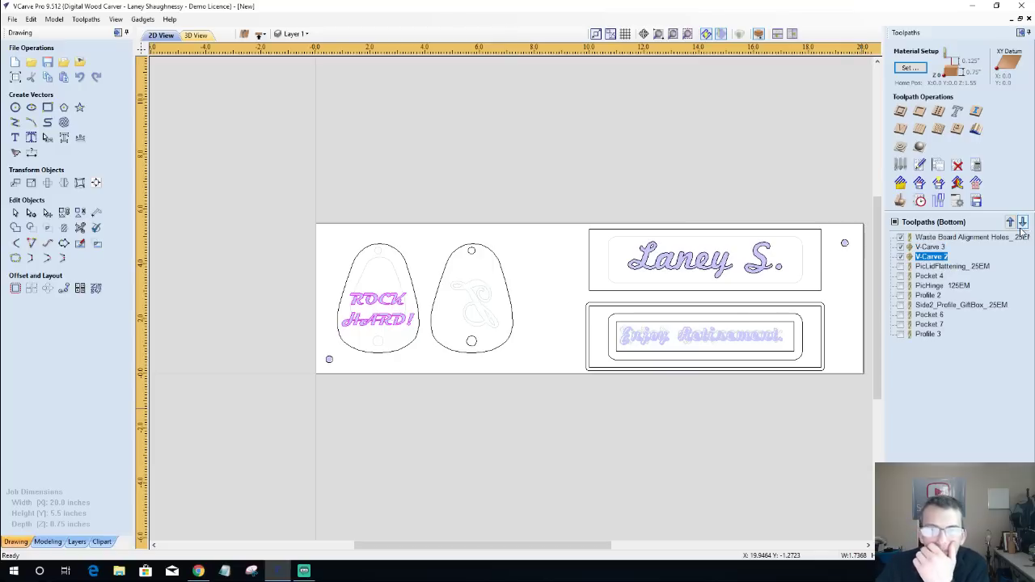
Place V-Carve 2 below Side2_Profile_GiftBox with V-Carve 3 just above it.
left_click(930, 247)
left_click(932, 257)
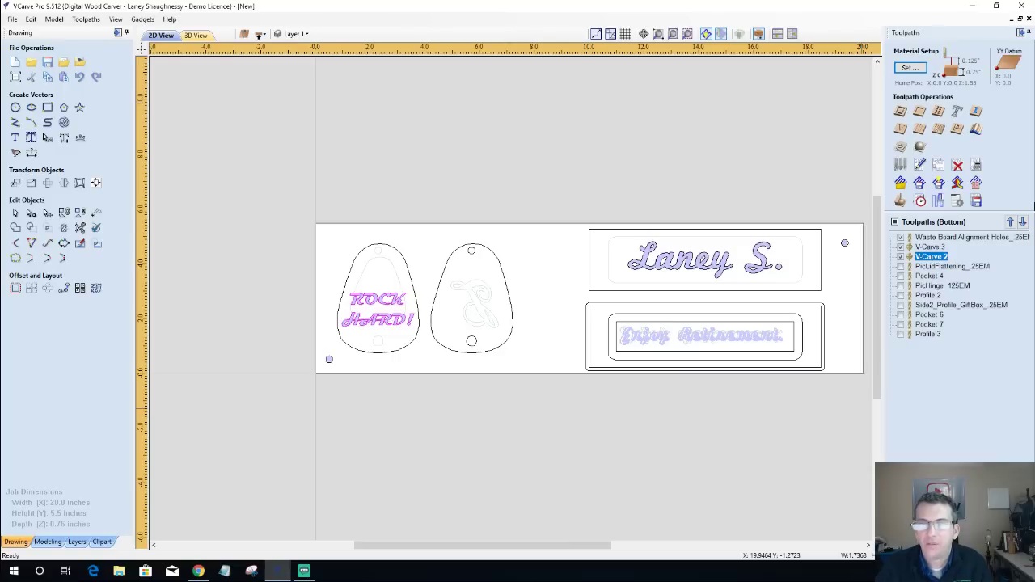
left_click(1023, 223)
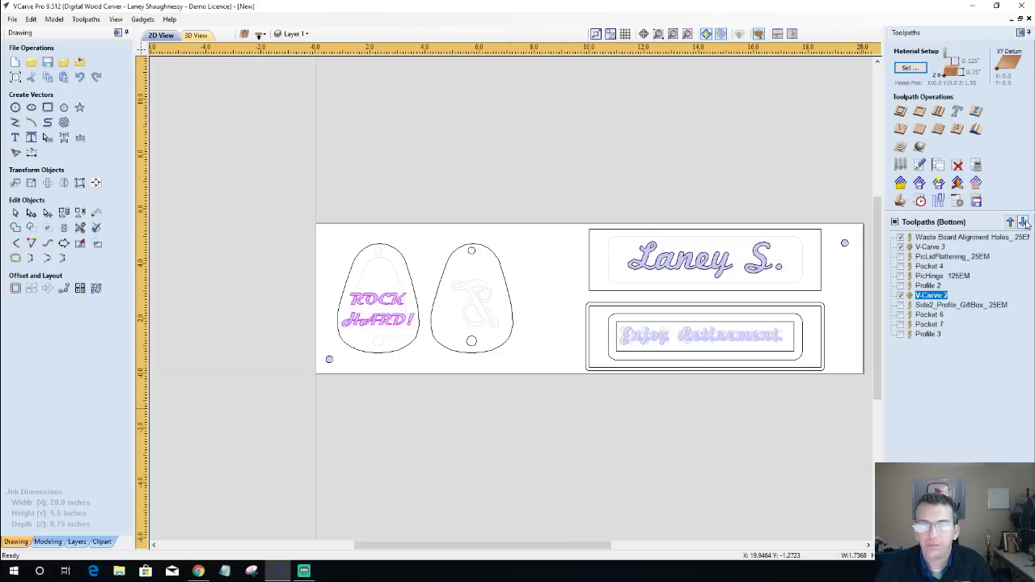
left_click(1022, 223)
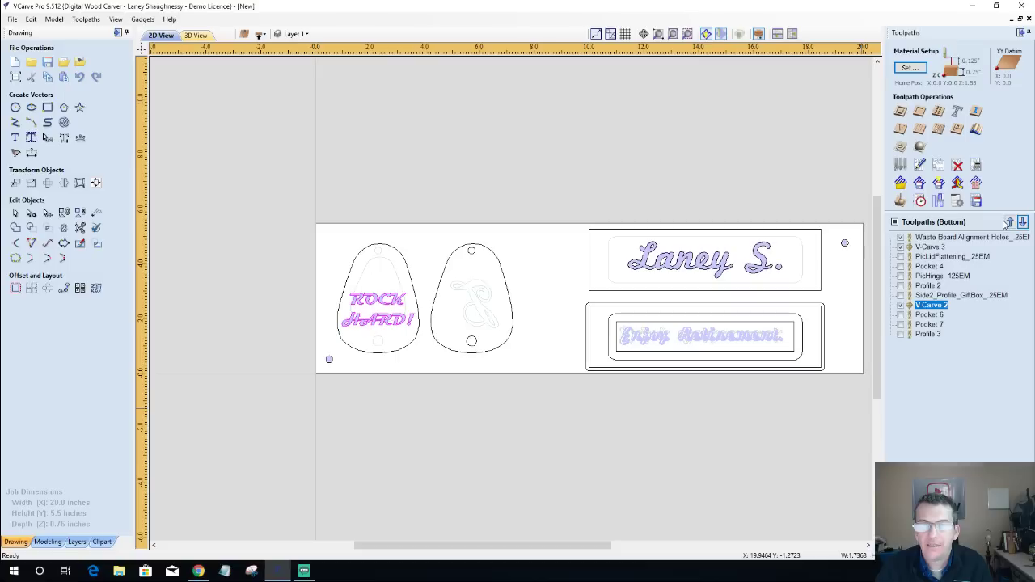
left_click(930, 246)
left_click(1023, 223)
left_click(1023, 223)
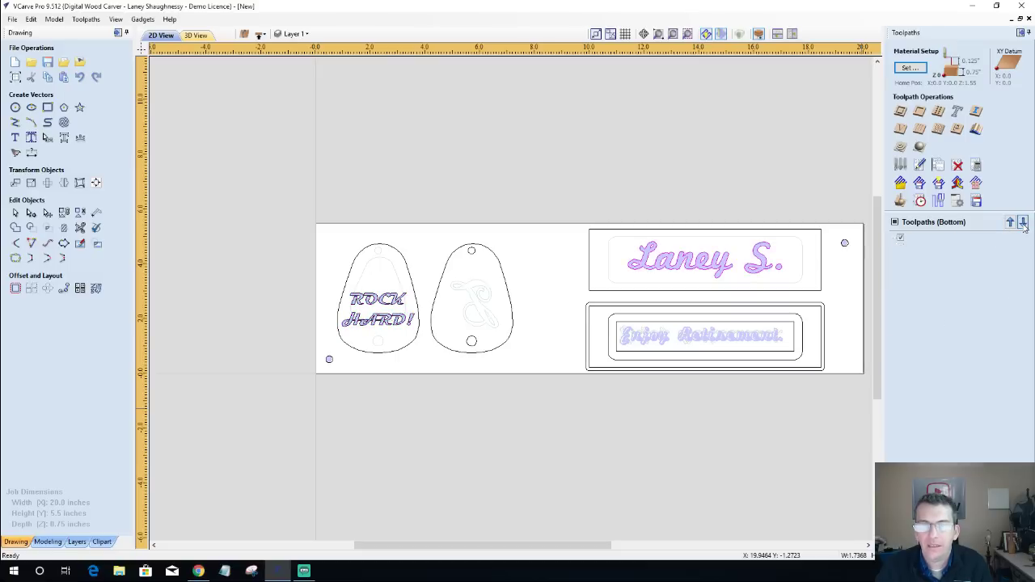
left_click(1022, 223)
left_click(1022, 224)
left_click(1023, 223)
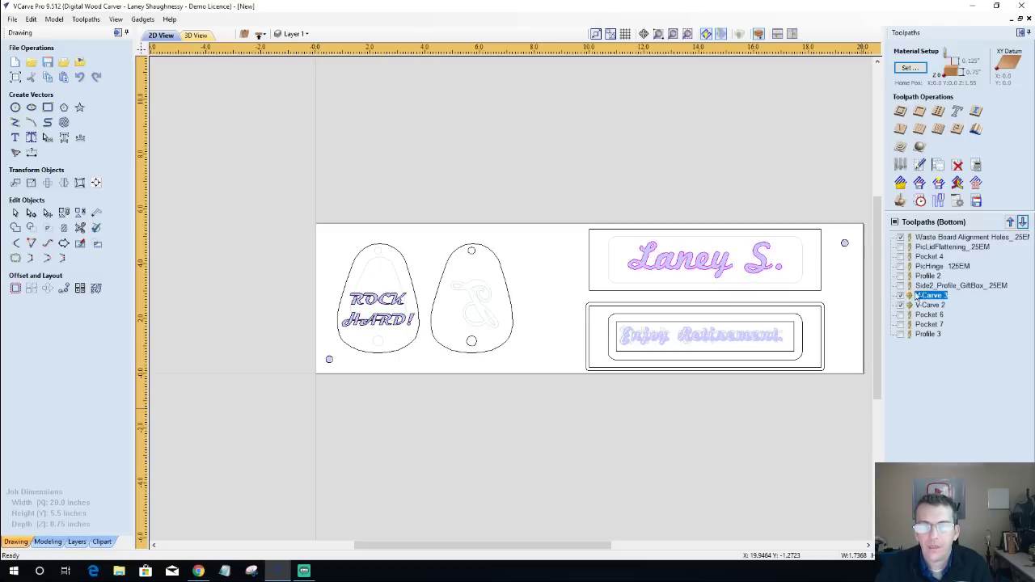
Move PicHinge below Side2_Profile_GiftBox and display the V-Carve 3 preview.
left_click(919, 239)
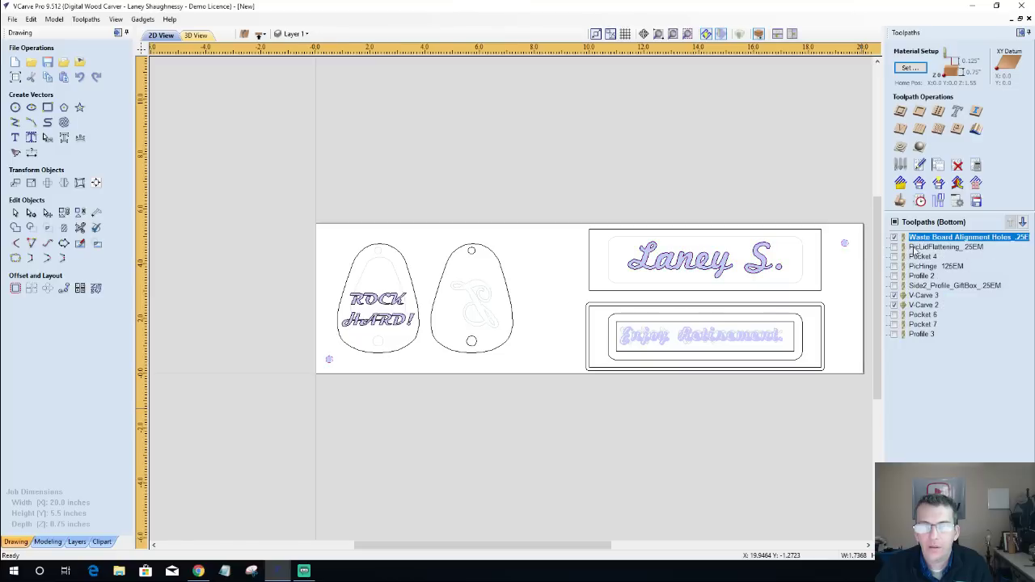
left_click(946, 268)
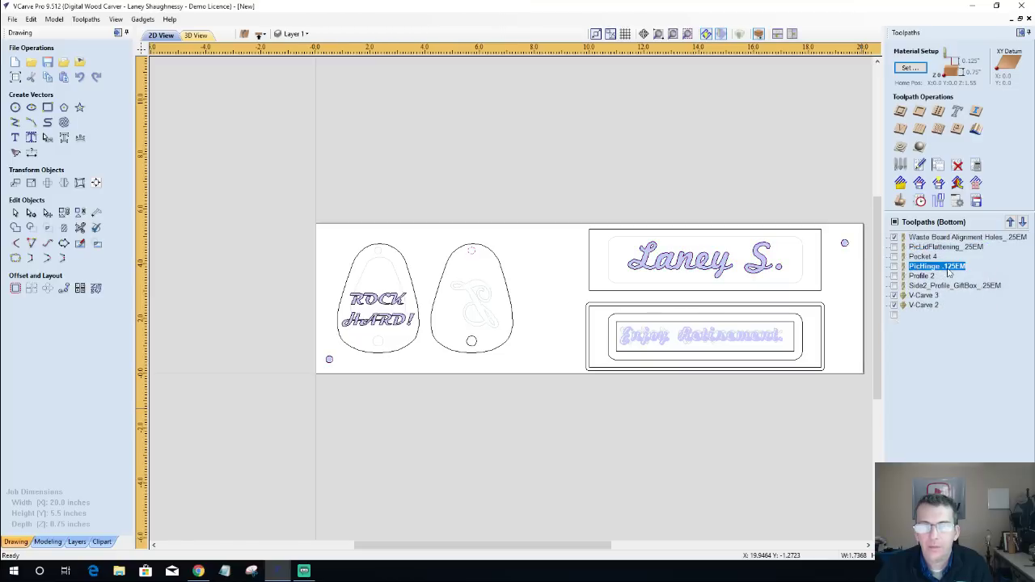
left_click(1022, 223)
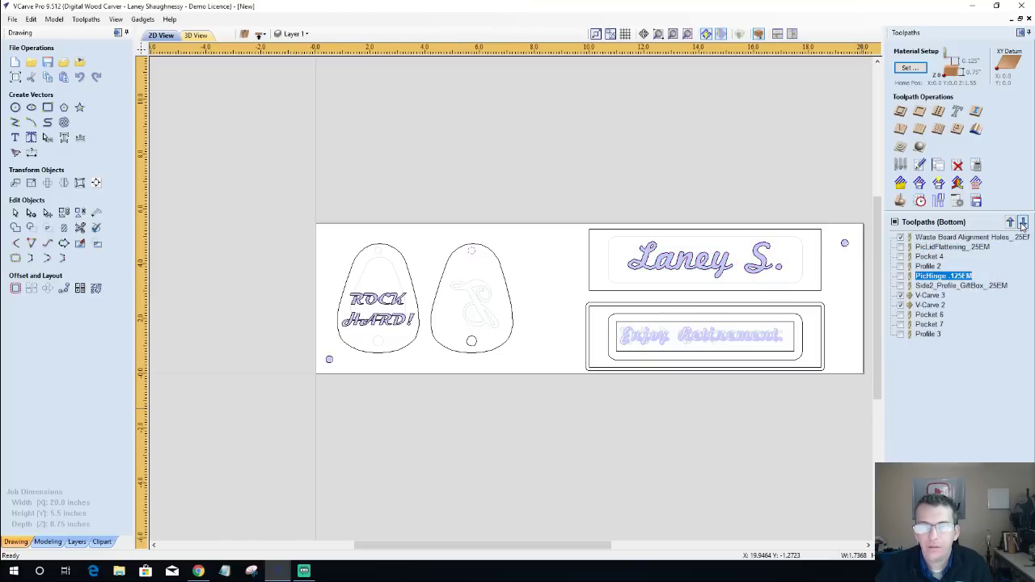
left_click(1023, 223)
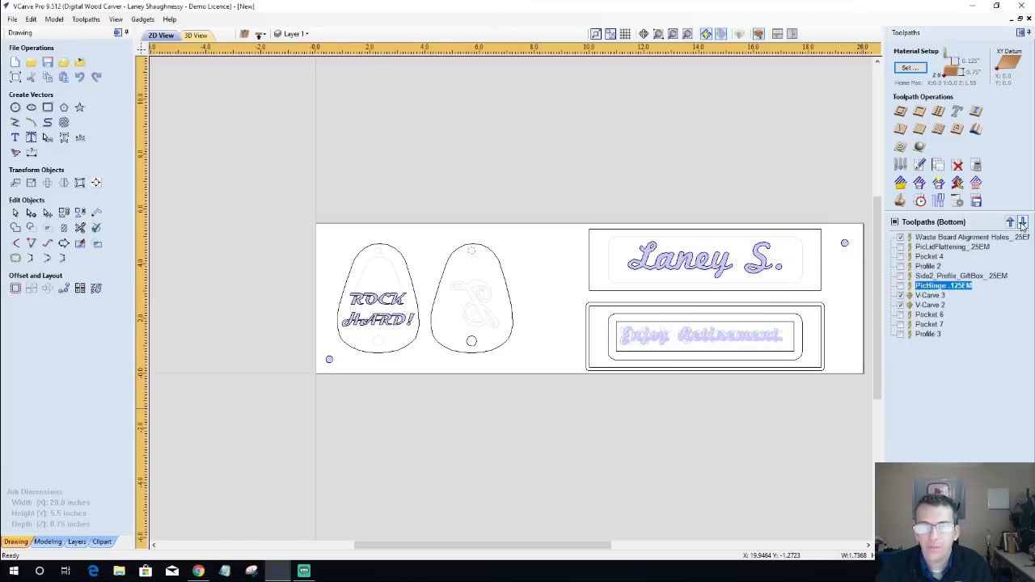
left_click(900, 295)
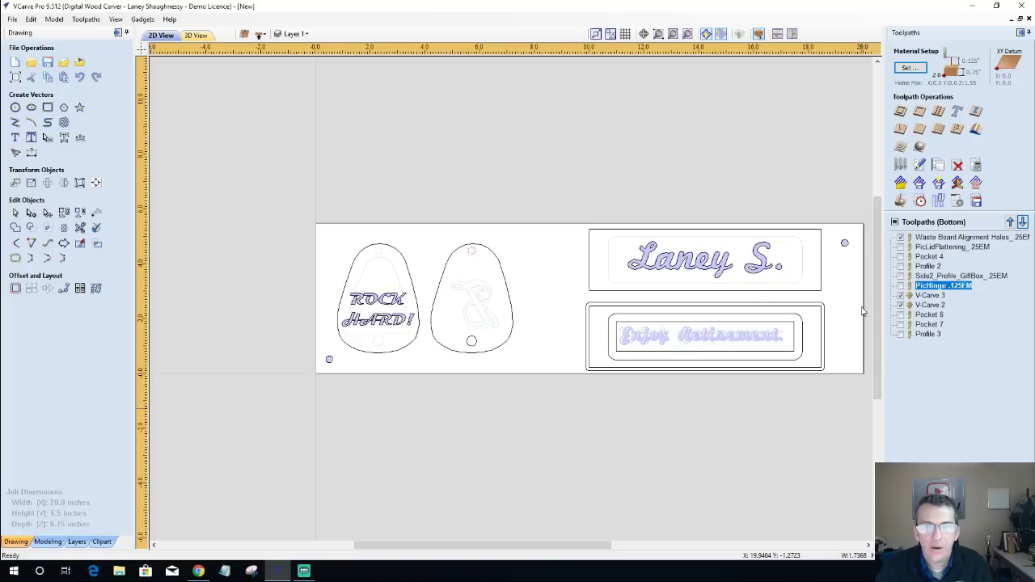
Preview Pocket 6, Pocket 7, Profile 3, Profile 2 and Side2_Profile_GiftBox individually, hiding each afterwards.
left_click(901, 315)
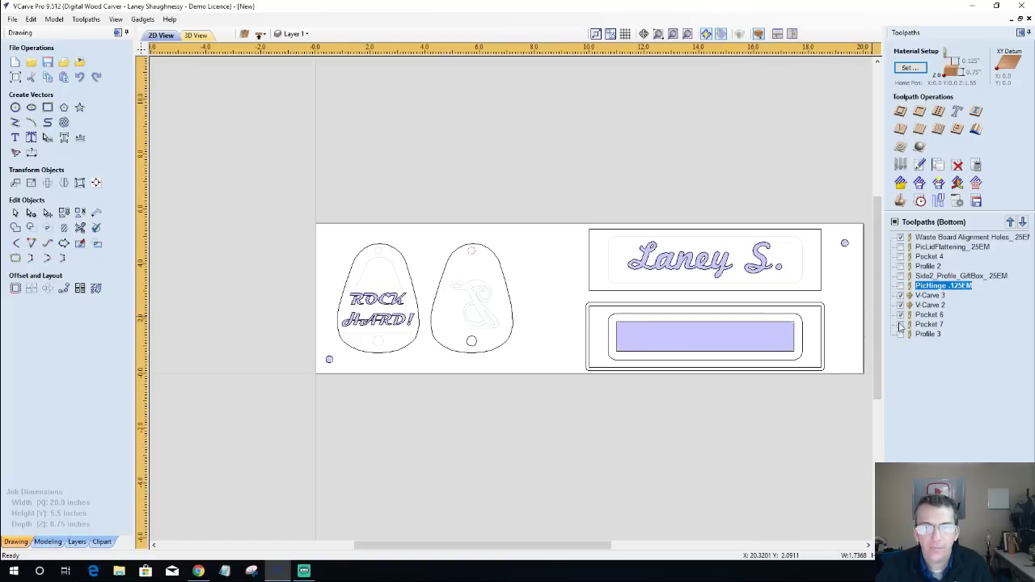
left_click(899, 314)
left_click(900, 324)
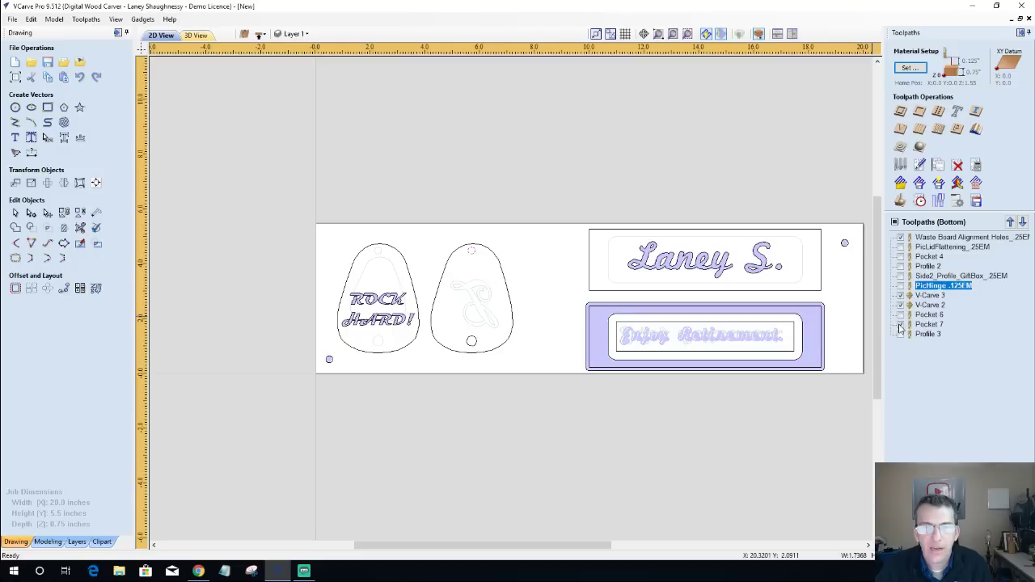
left_click(899, 324)
left_click(900, 333)
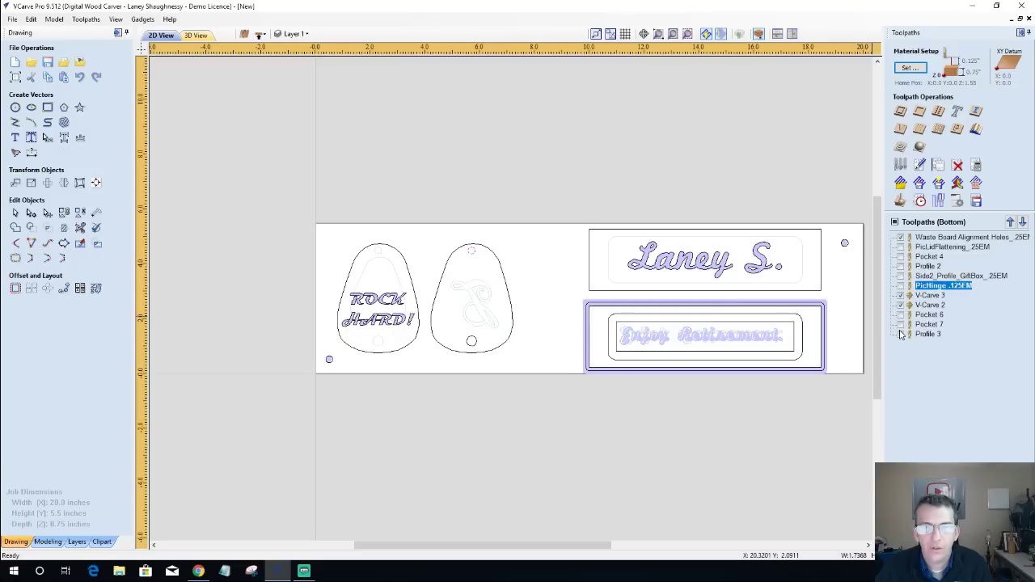
left_click(900, 333)
left_click(901, 266)
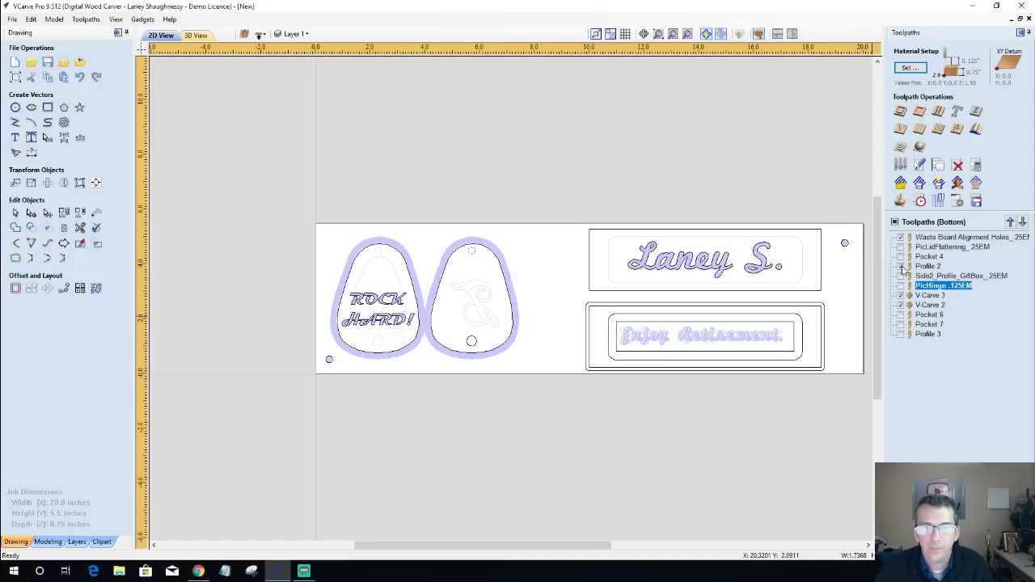
left_click(901, 266)
left_click(901, 276)
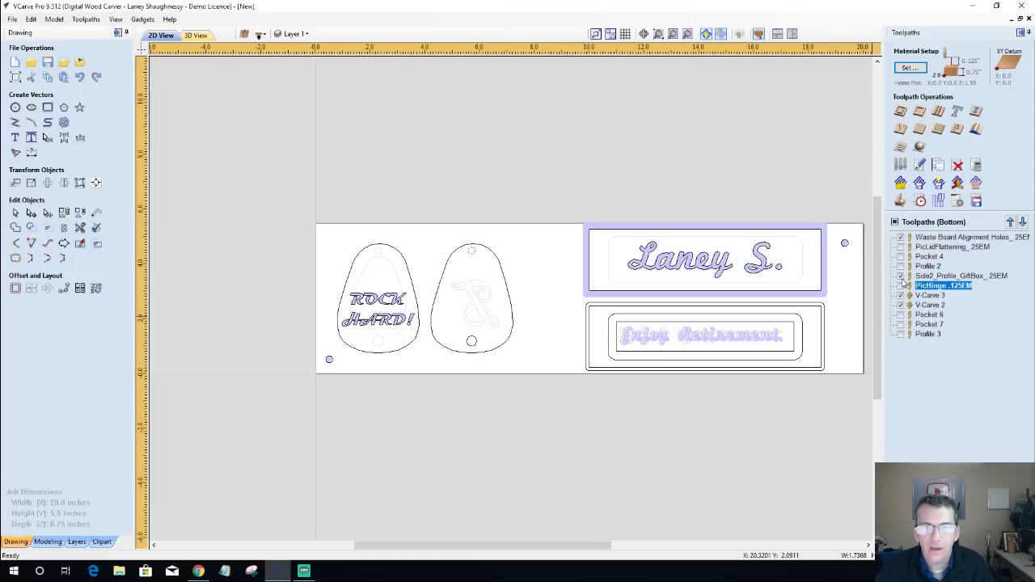
left_click(901, 277)
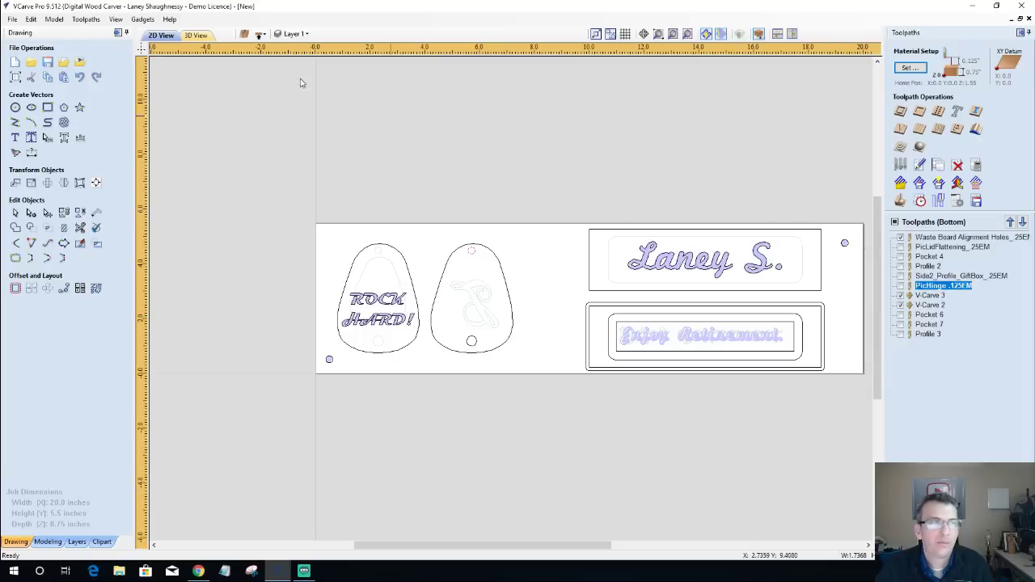
Open the 3D toolpath preview and run Preview All Sides.
left_click(899, 200)
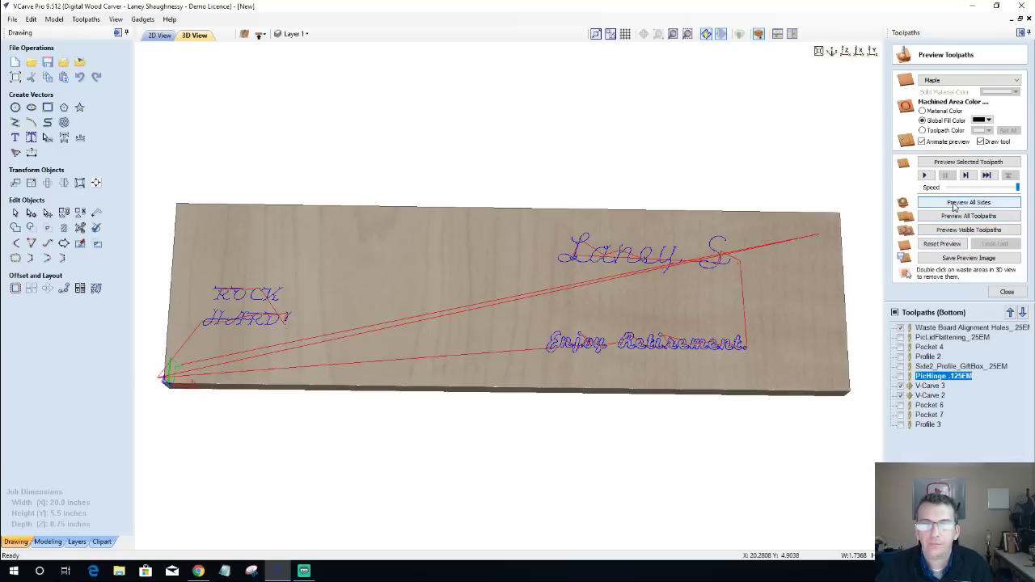
left_click(958, 203)
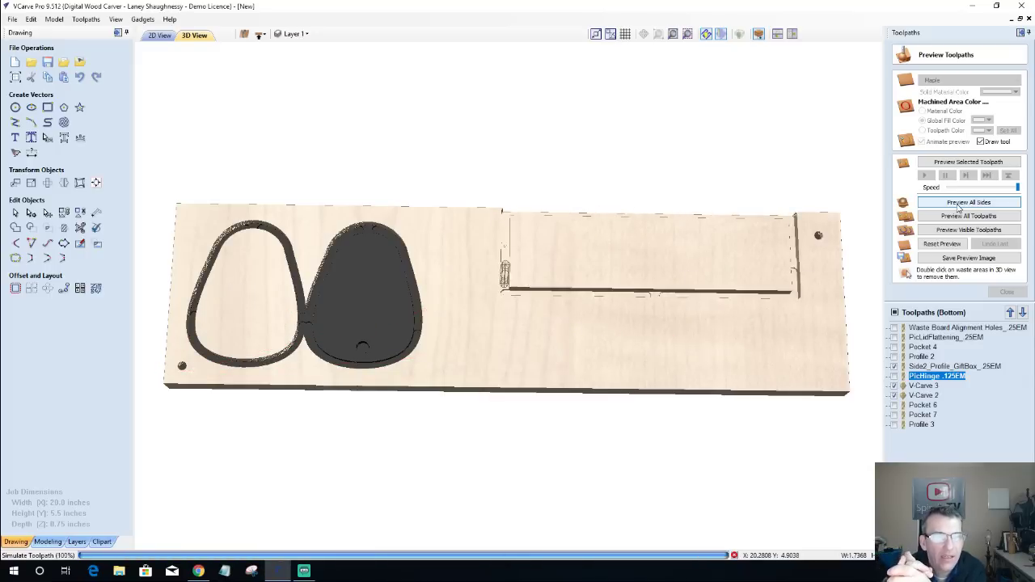
Rerun the all-sides simulation to completion, then select and display V-Carve 3.
left_click(944, 203)
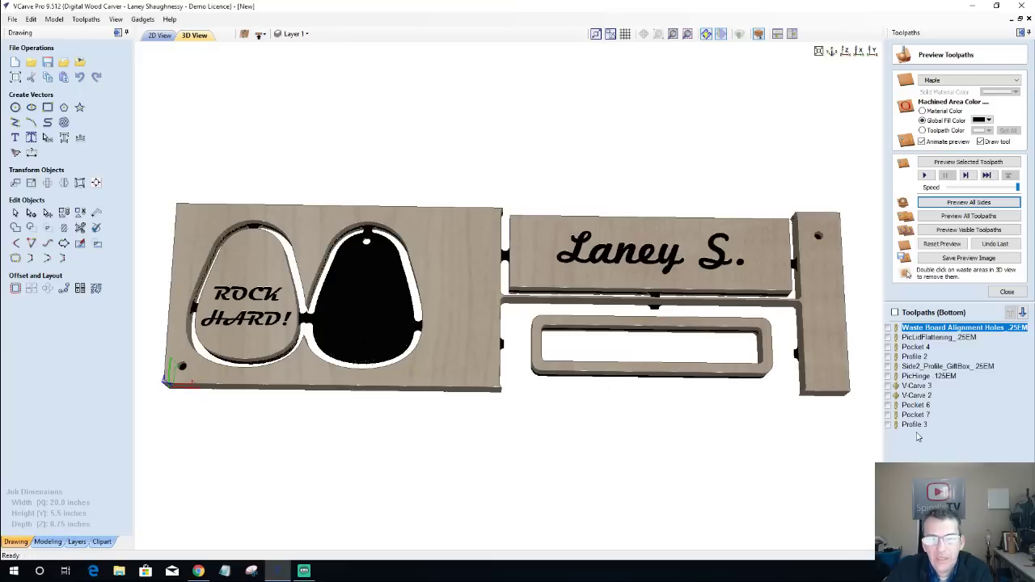
left_click(921, 386)
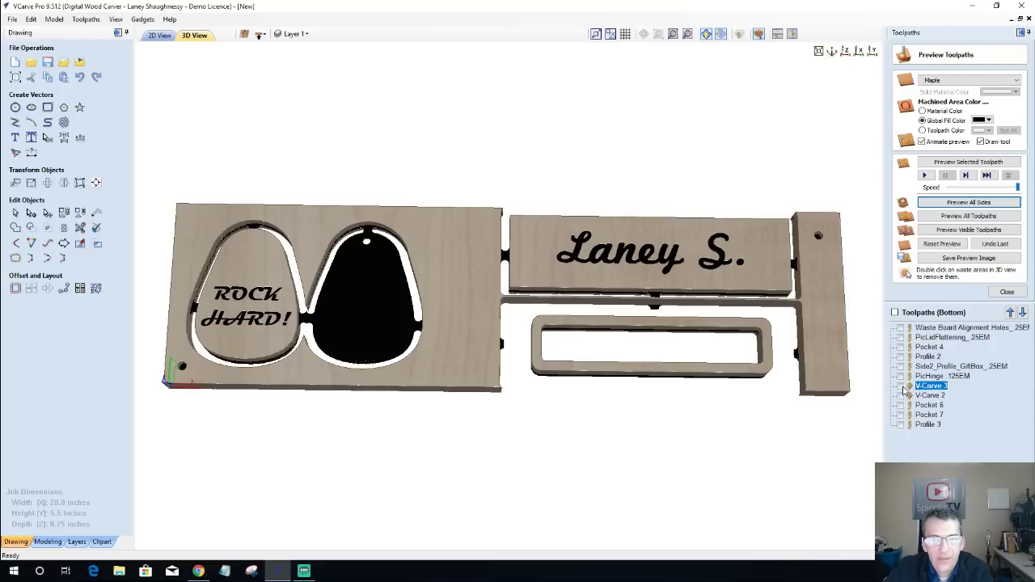
left_click(903, 389)
double_click(930, 387)
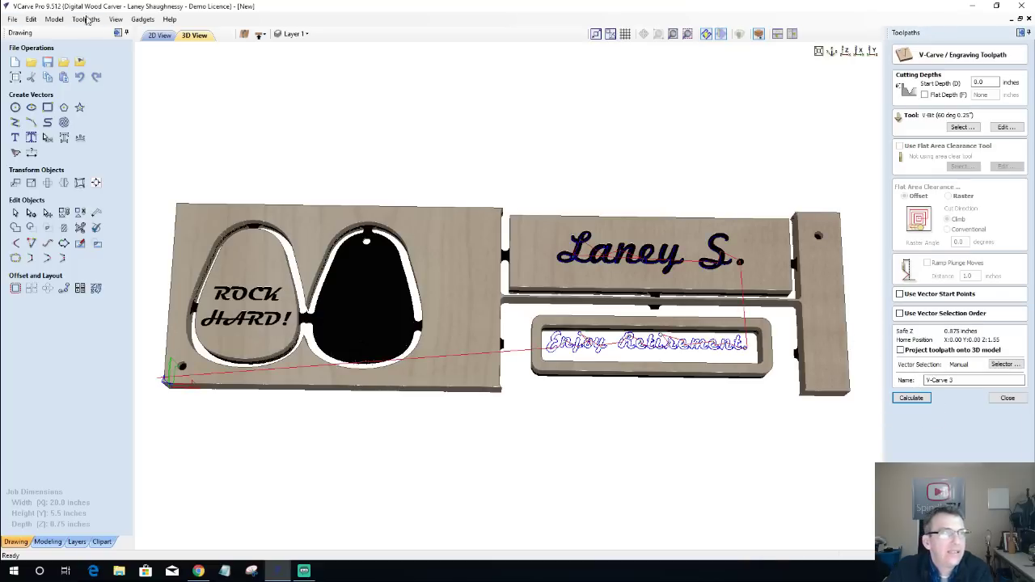
left_click(160, 35)
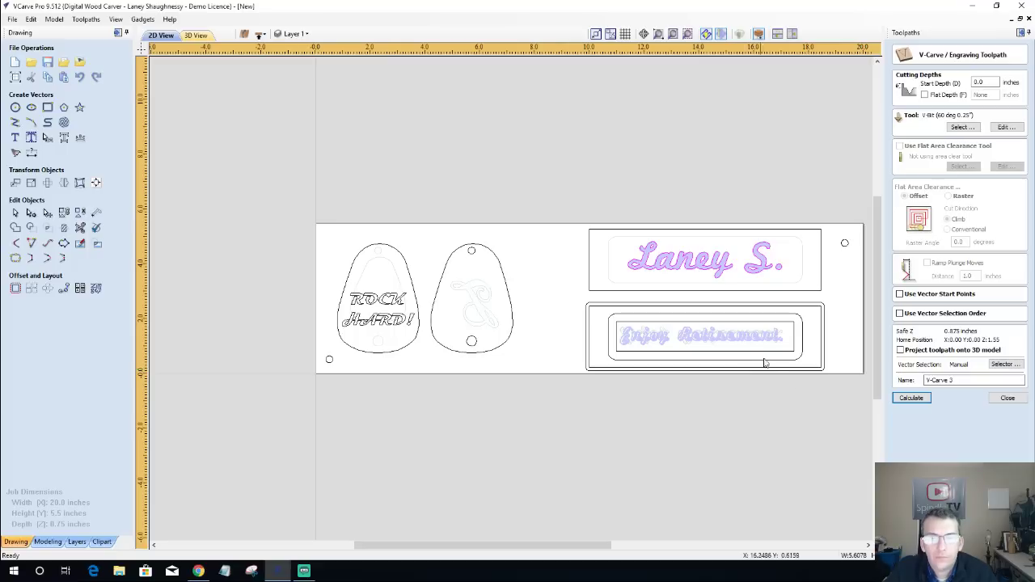
left_click(910, 397)
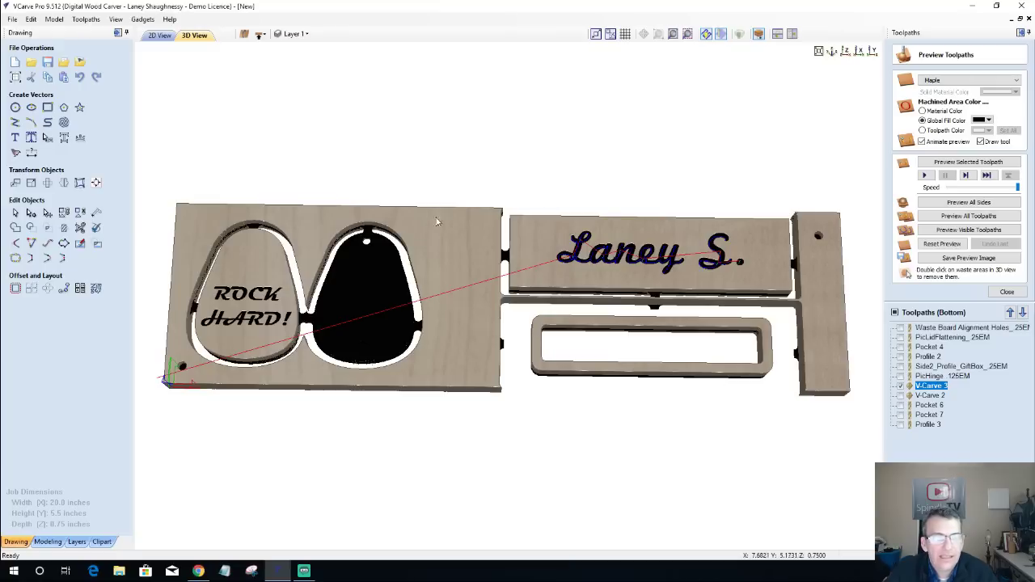
Orbit the 3D preview and flip it to the top side, showing the carved nameplate lettering and pick text.
left_click_drag(457, 308, 429, 441)
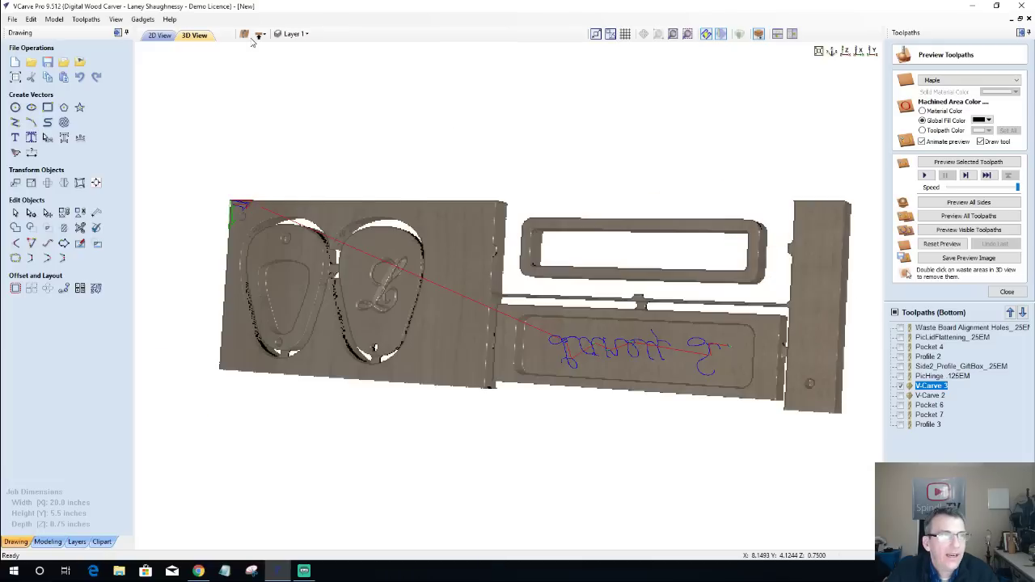
left_click(259, 34)
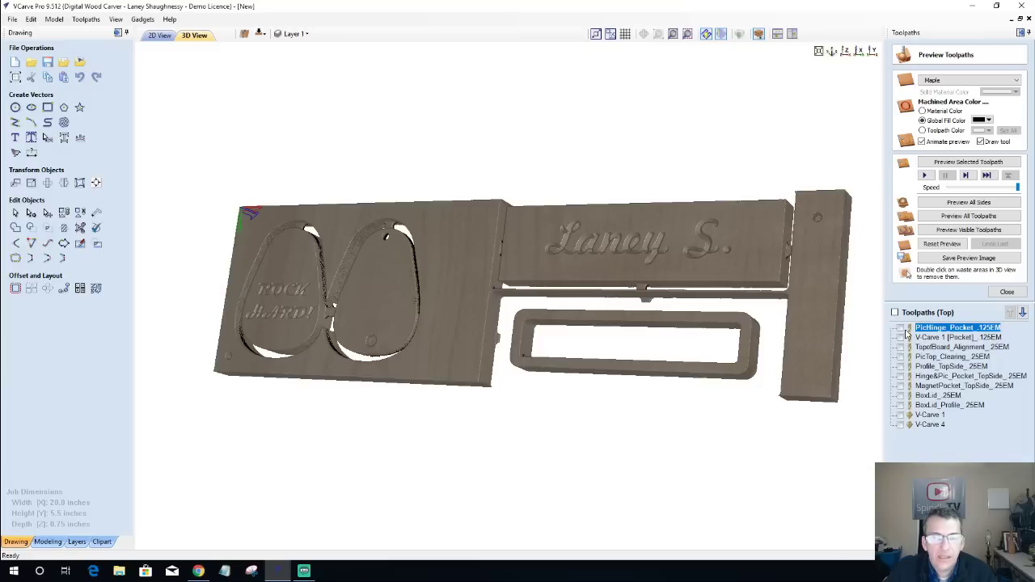
Toggle Profile_TopSide, a pick-shape pocket and MagnetPocket_TopSide on and off to check each top-side toolpath.
left_click(900, 338)
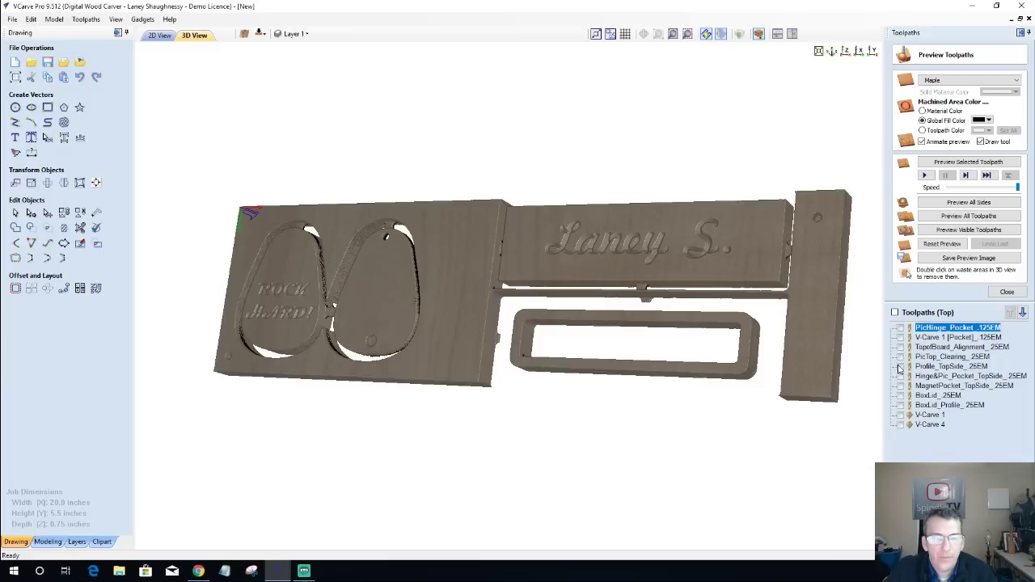
left_click(899, 367)
left_click(900, 367)
left_click(901, 377)
left_click(901, 377)
left_click(900, 395)
Display the BoxLid_.25EM pocket over the nameplate, comparing it against the carving underneath.
left_click(901, 396)
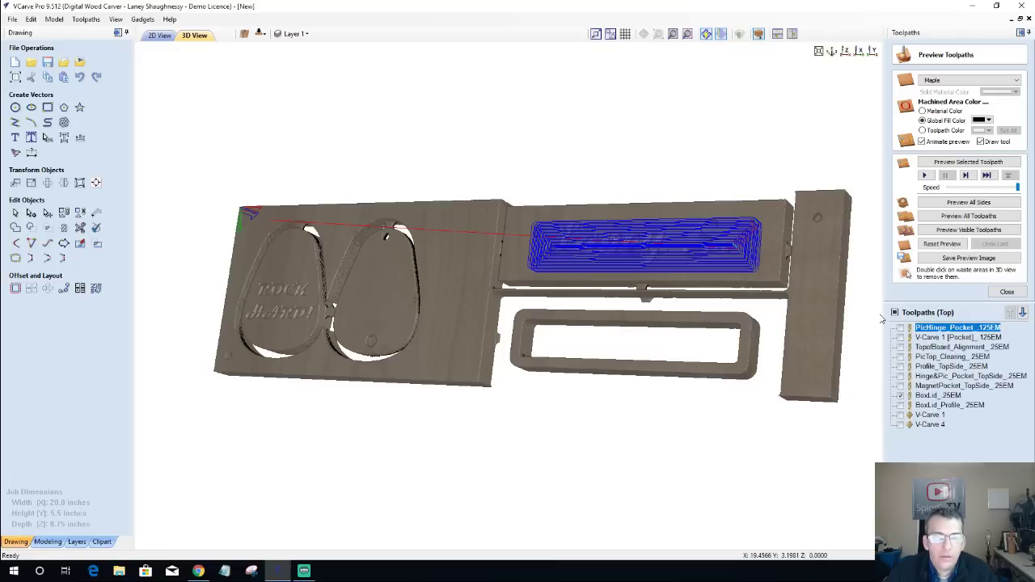
left_click_drag(816, 311, 852, 324)
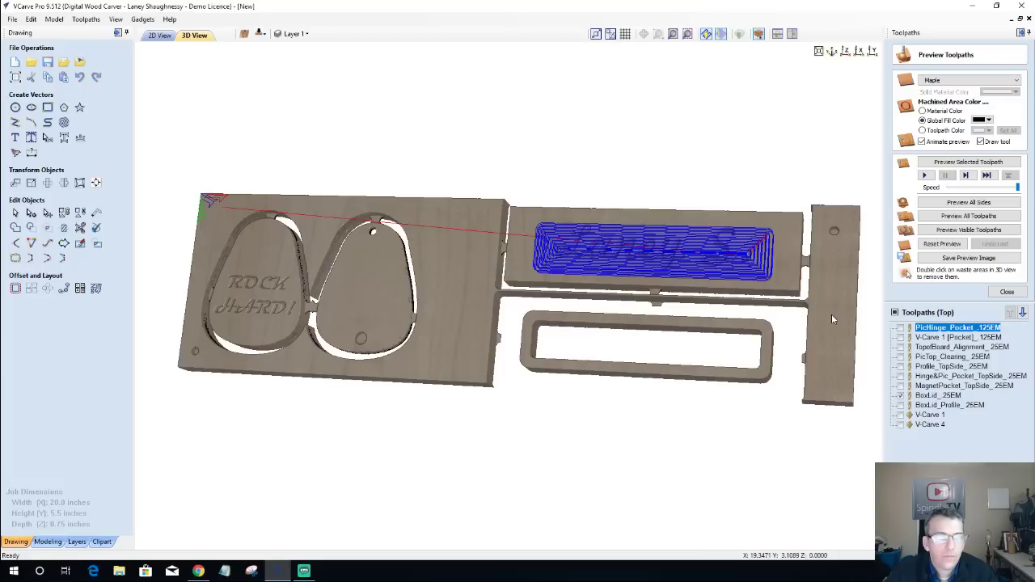
left_click(900, 396)
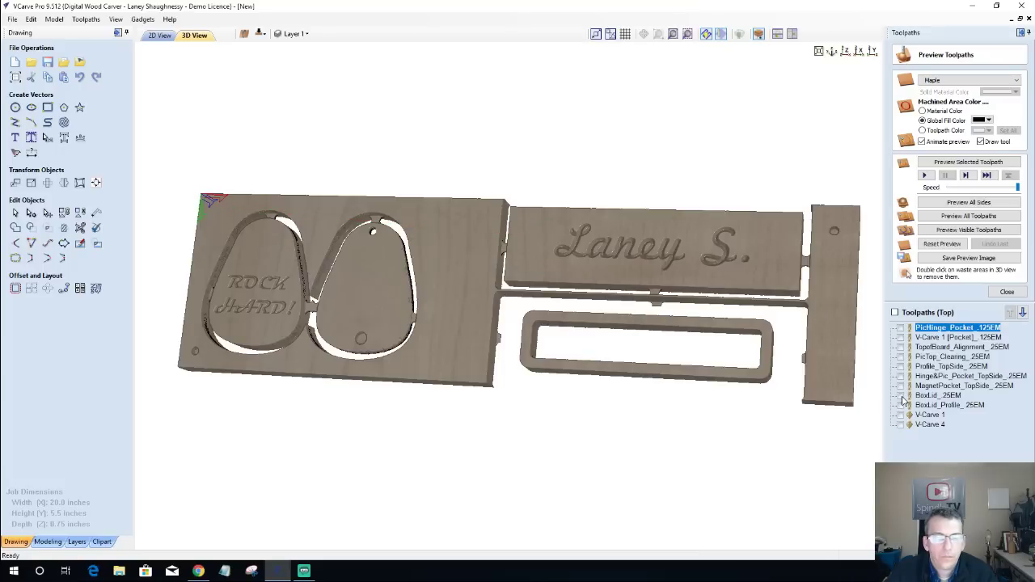
left_click(901, 395)
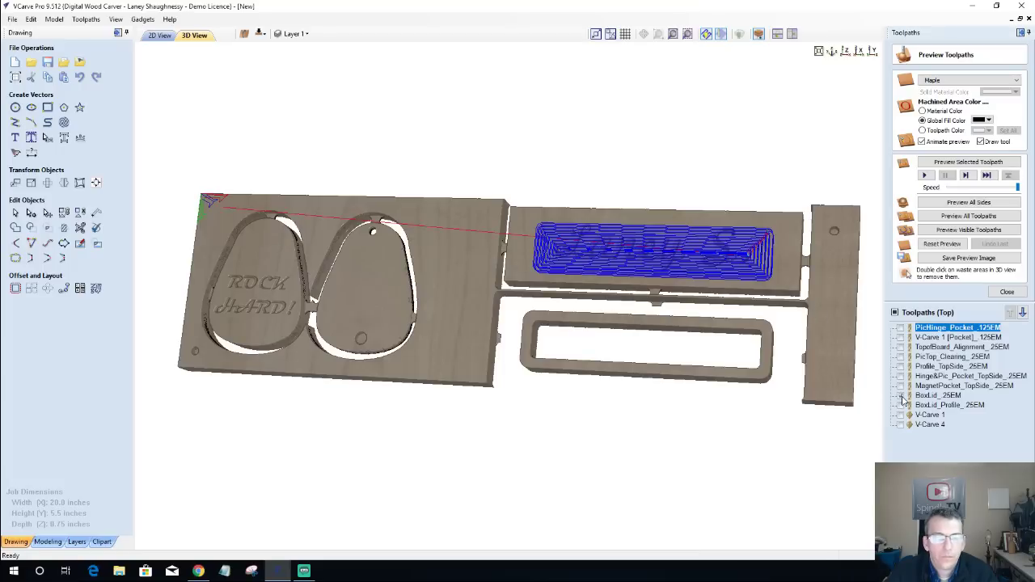
left_click(160, 35)
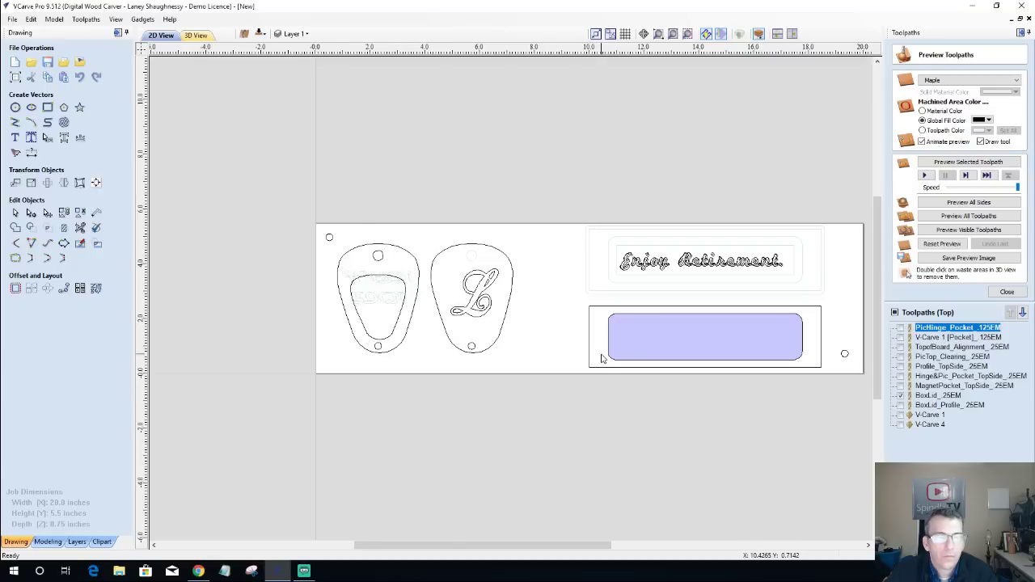
left_click(196, 35)
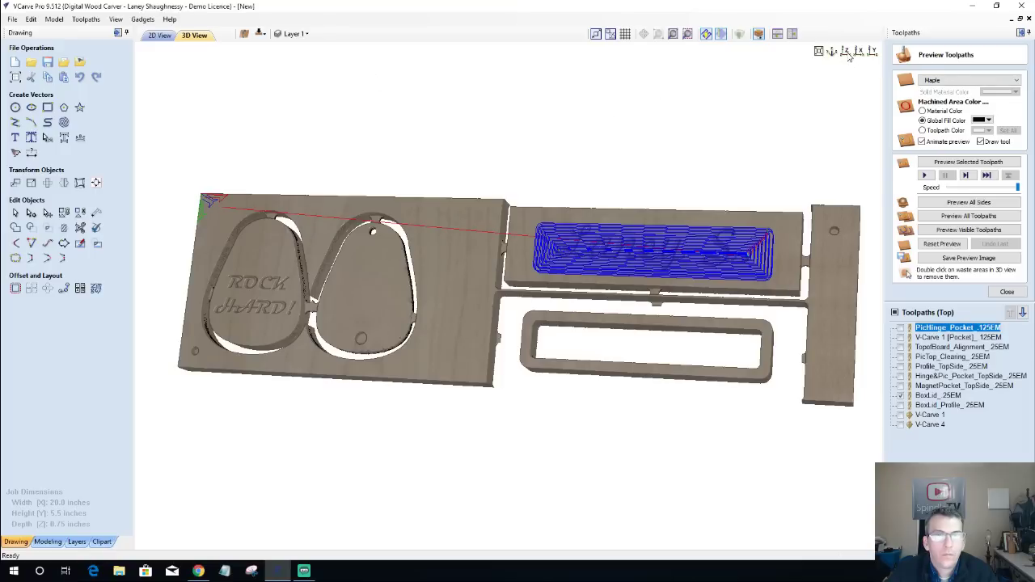
left_click(846, 52)
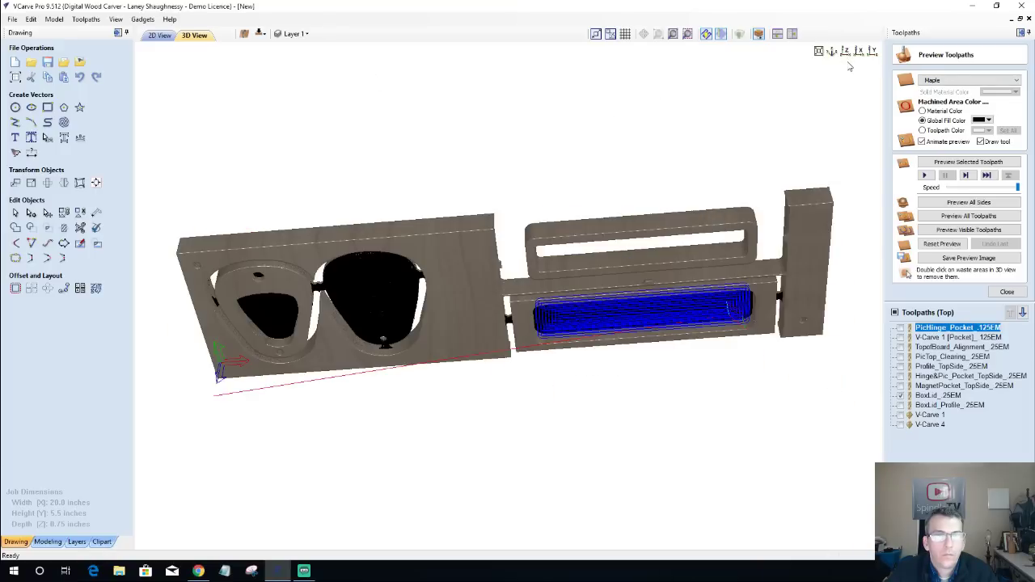
left_click(900, 397)
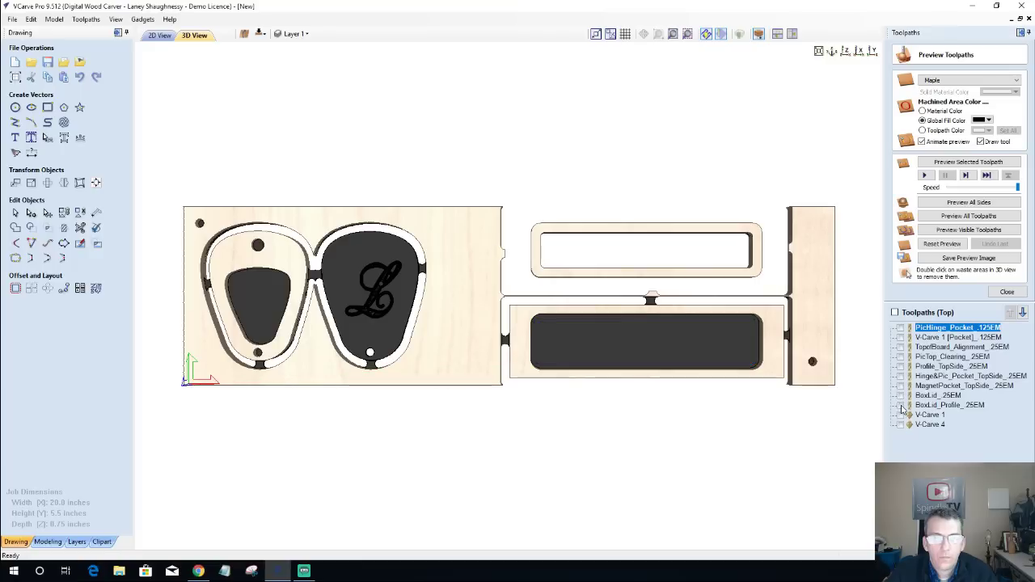
left_click(900, 406)
left_click(901, 405)
left_click(900, 426)
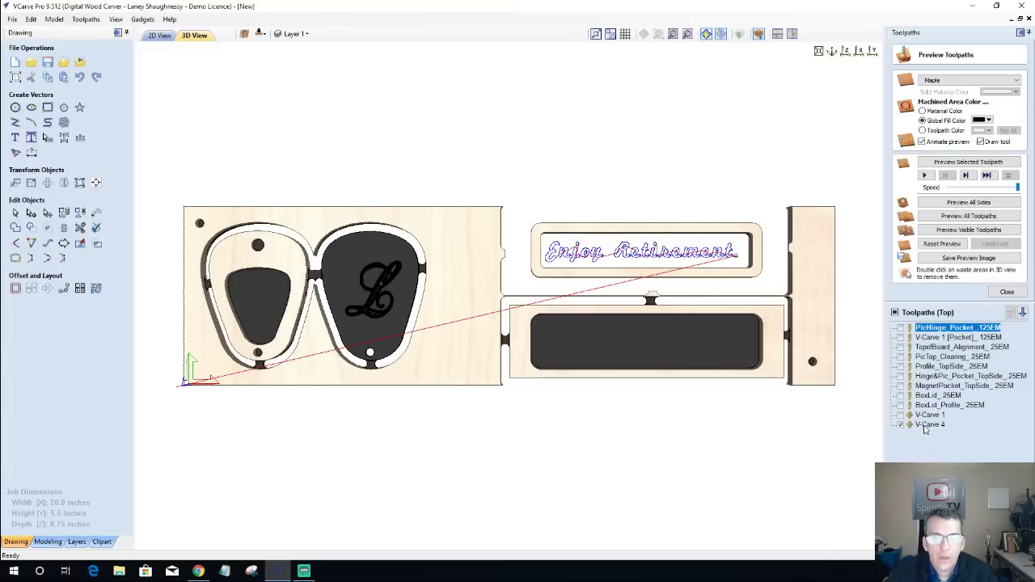
left_click(927, 426)
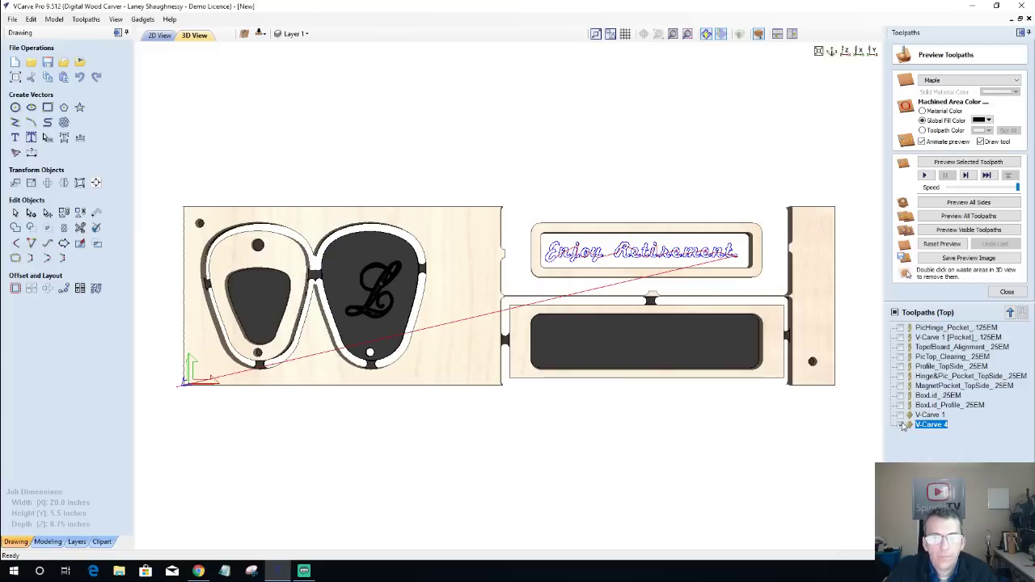
left_click(901, 425)
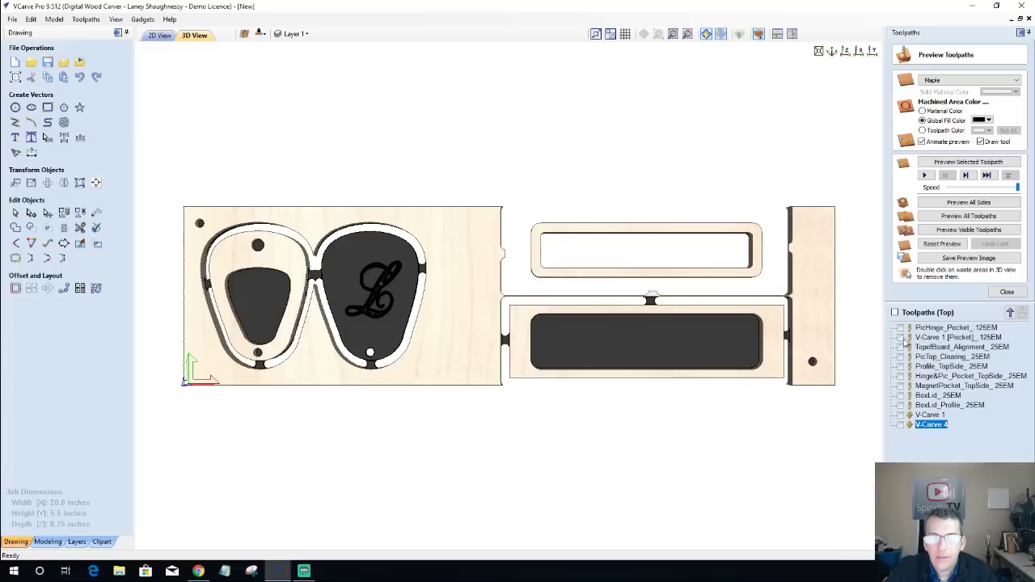
left_click(901, 347)
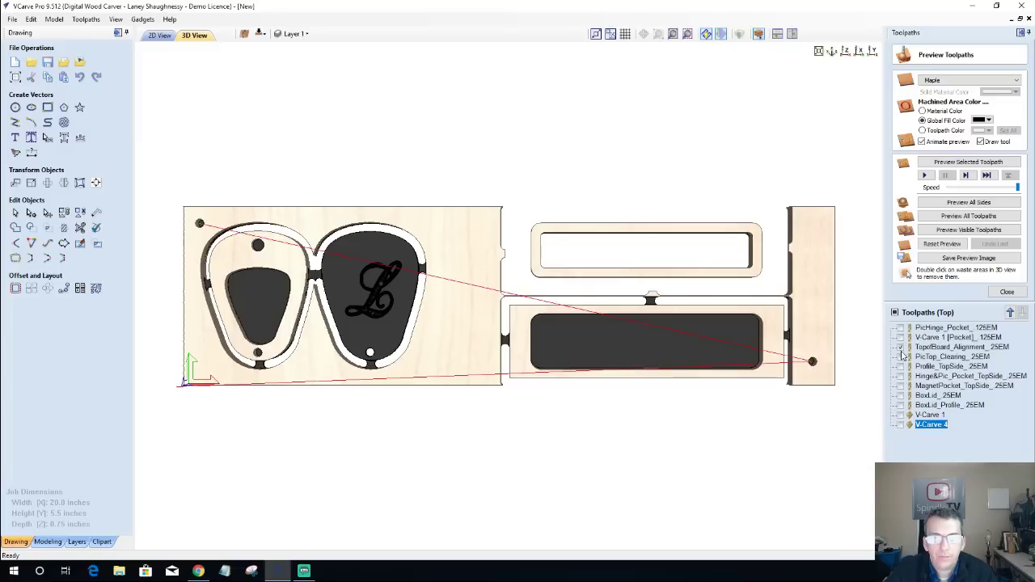
left_click(900, 348)
left_click(902, 360)
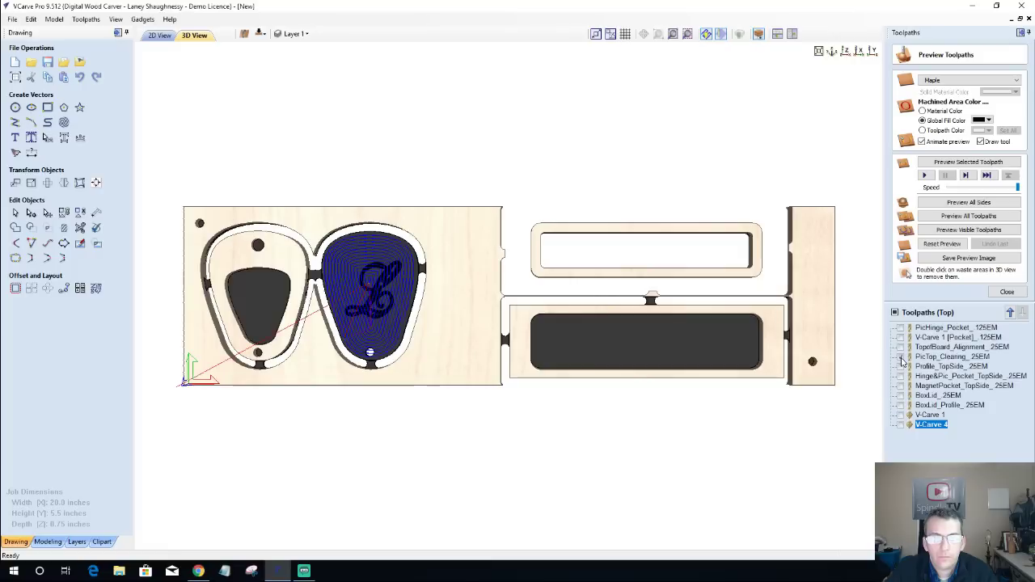
left_click(901, 357)
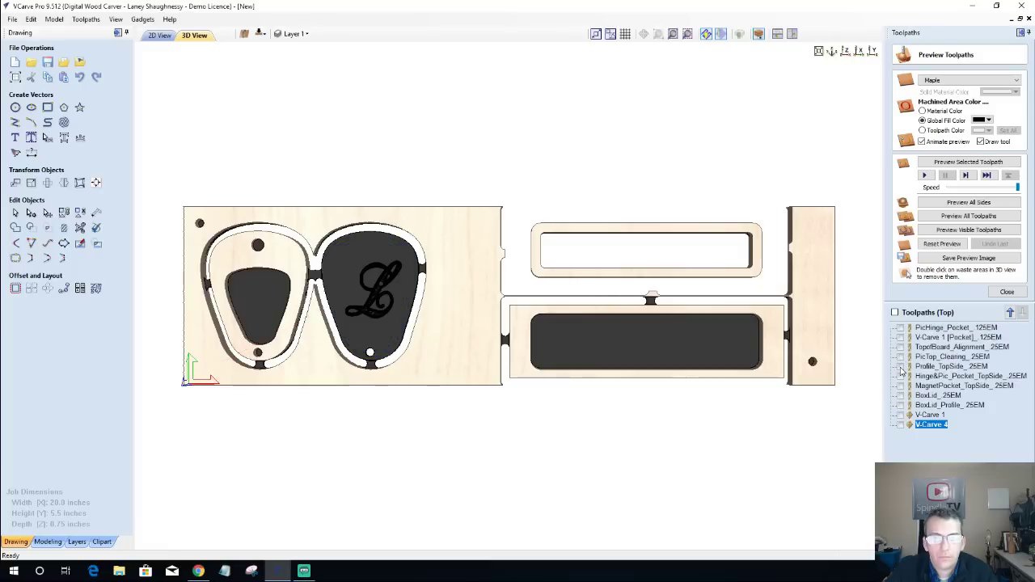
left_click(900, 367)
left_click(901, 377)
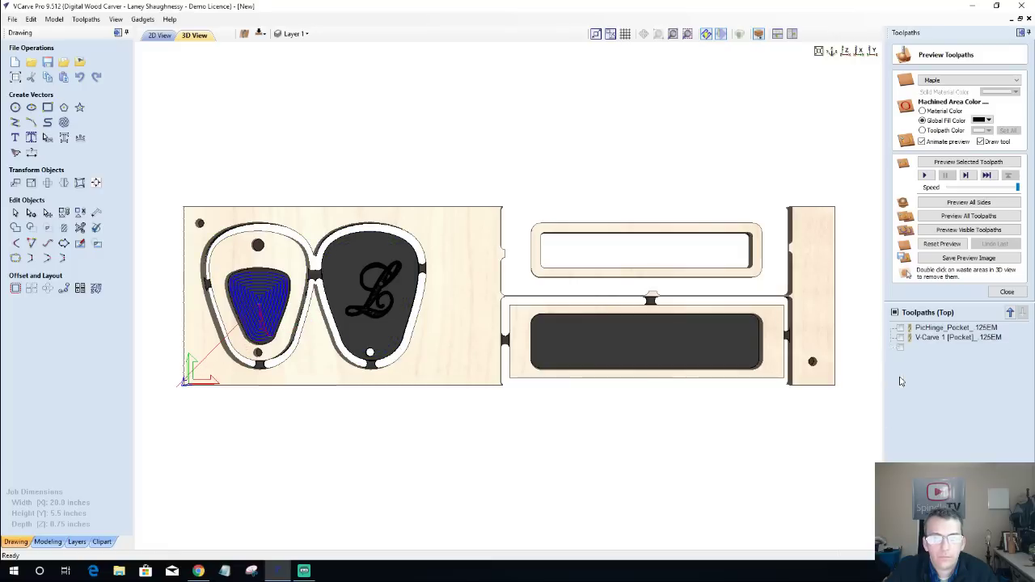
left_click(900, 379)
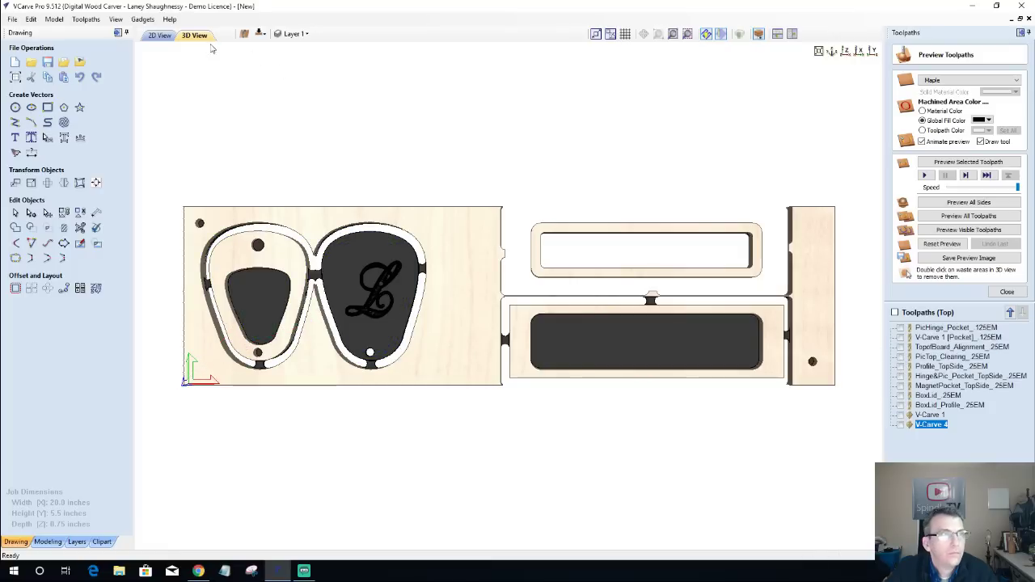
Reset the preview, switch Machined Area Color to Material Color, and rerun Preview All Sides.
left_click(943, 244)
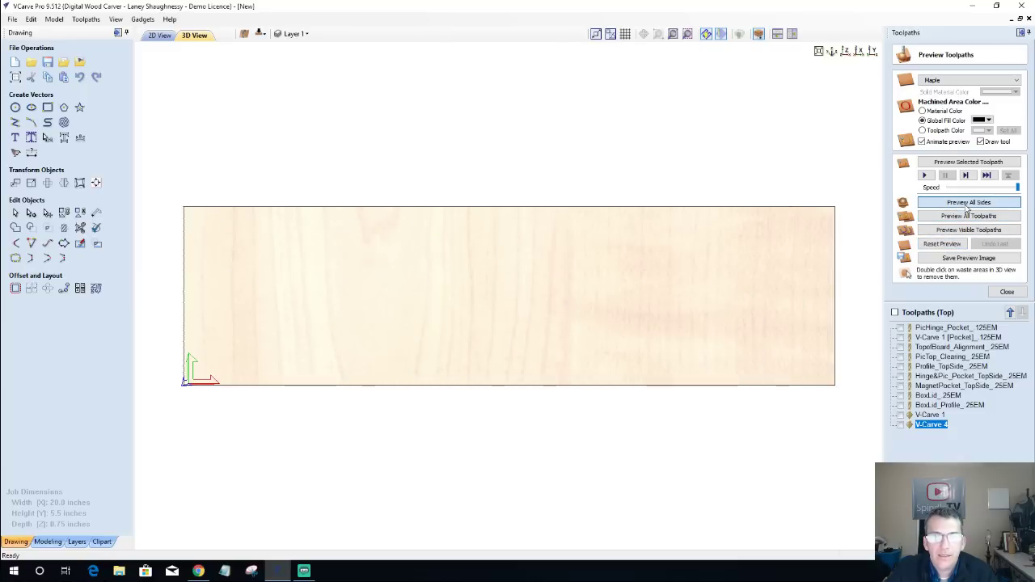
left_click(965, 205)
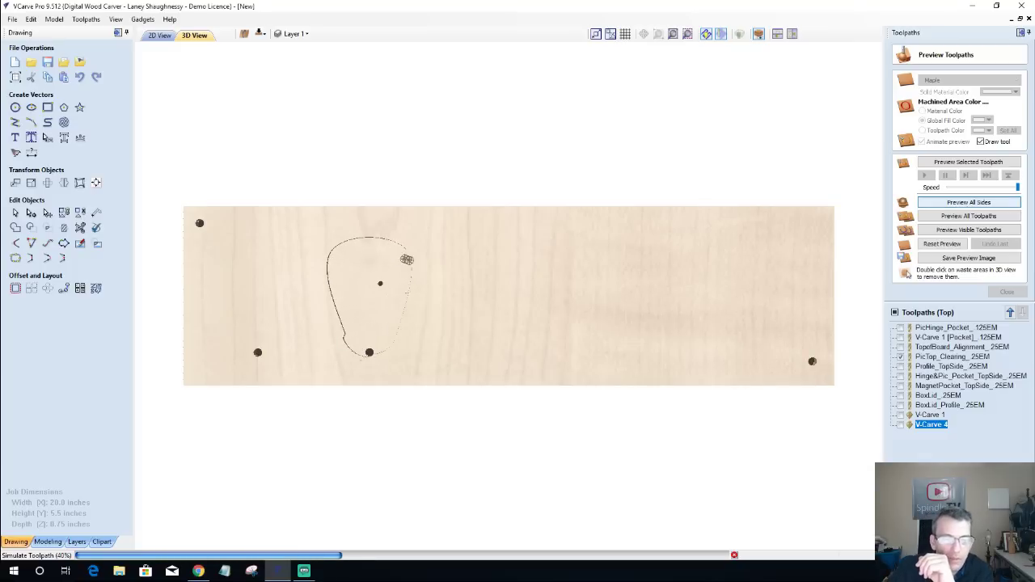
left_click(733, 554)
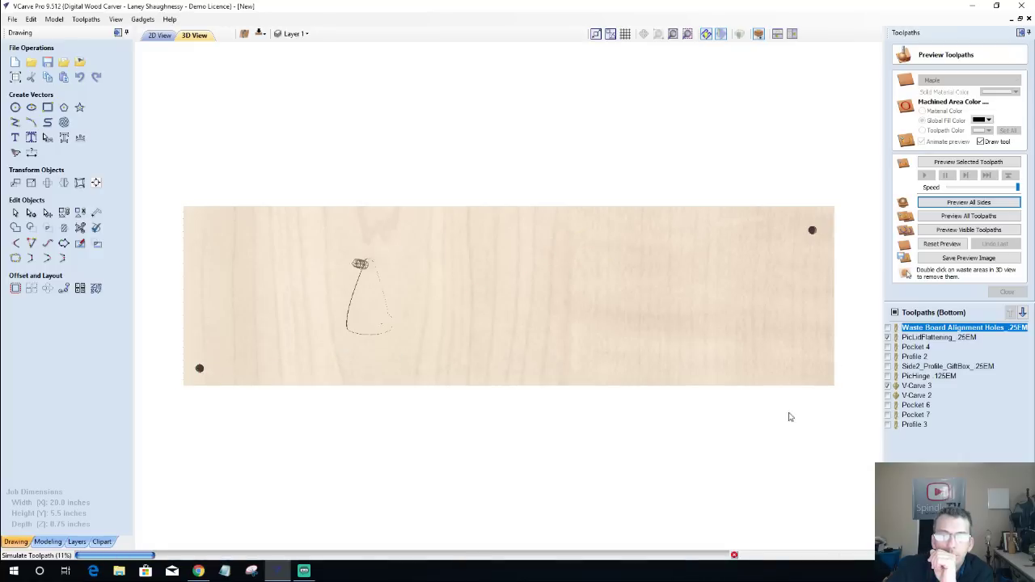
left_click(733, 555)
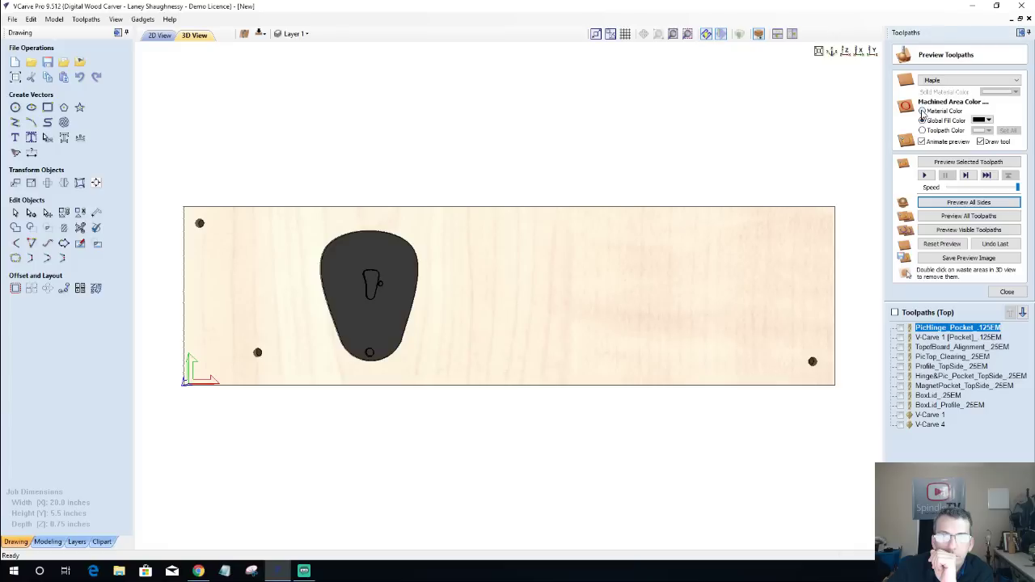
left_click(923, 110)
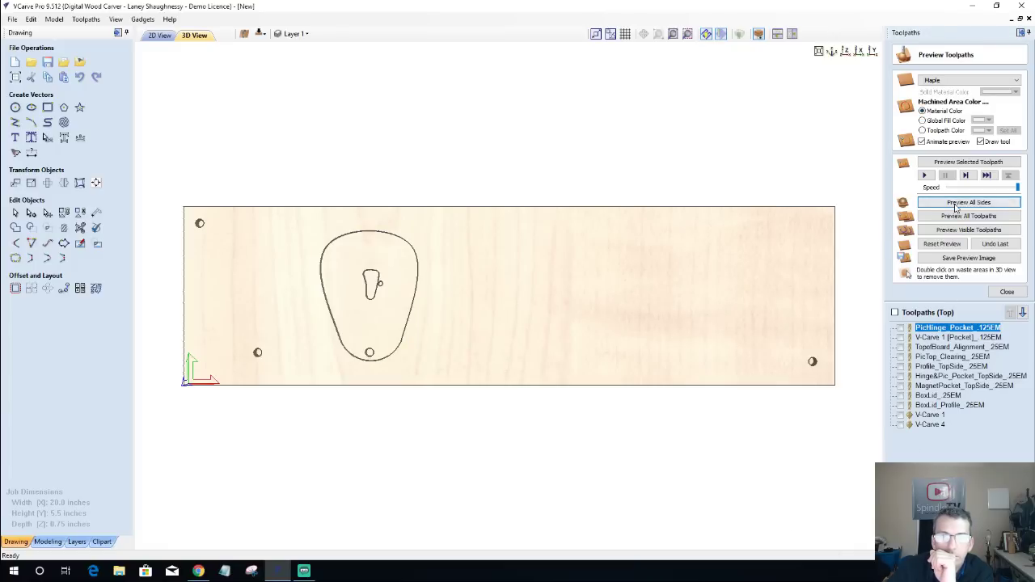
left_click(956, 202)
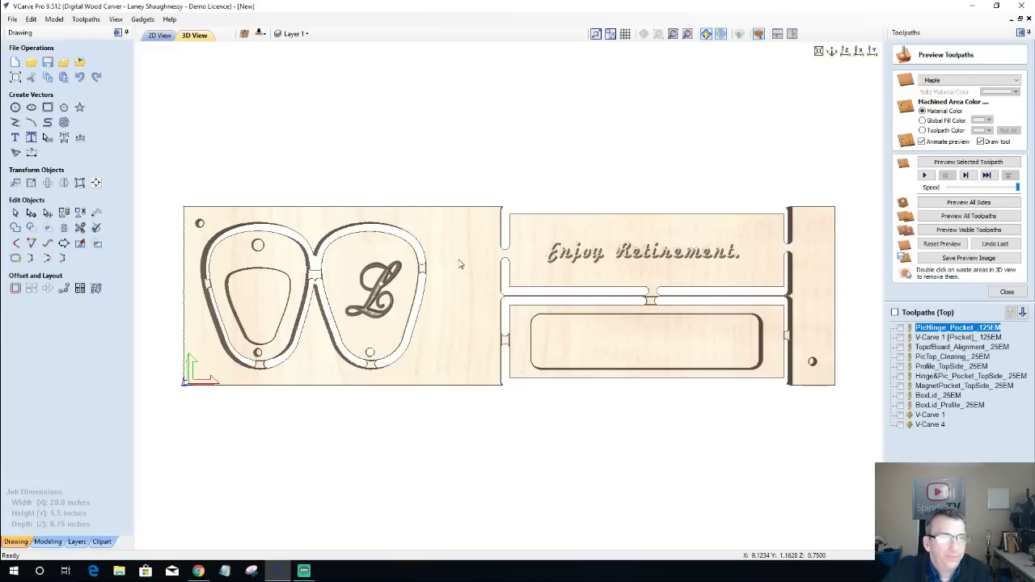
Inspect the top carving from several angles, then toggle to the bottom side showing ROCK HARD! and the engraved name.
mouse_move(459, 264)
left_mouse_down()
mouse_move(468, 352)
mouse_move(422, 307)
mouse_move(283, 270)
mouse_move(299, 275)
left_mouse_up()
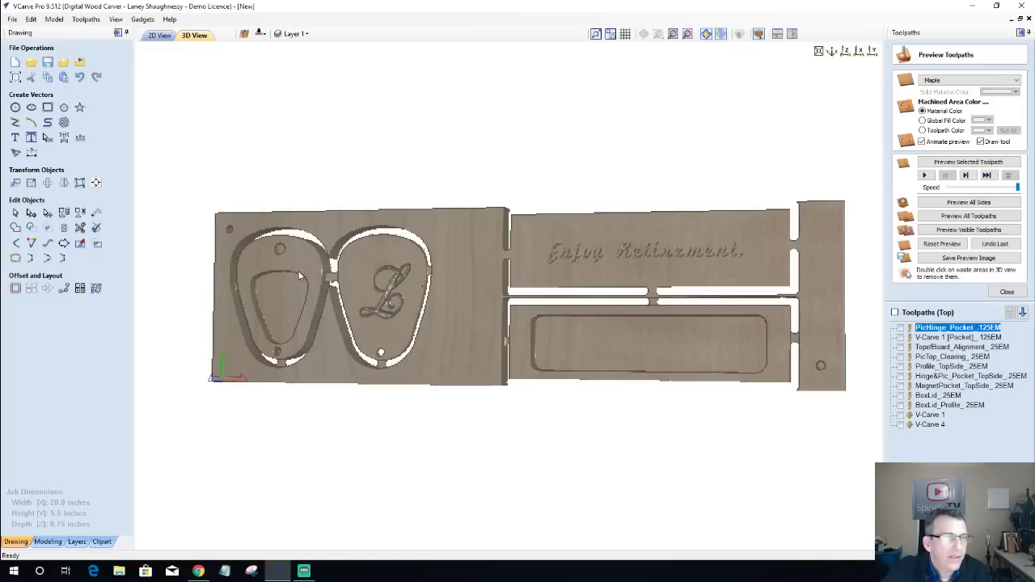
left_click_drag(453, 232, 471, 331)
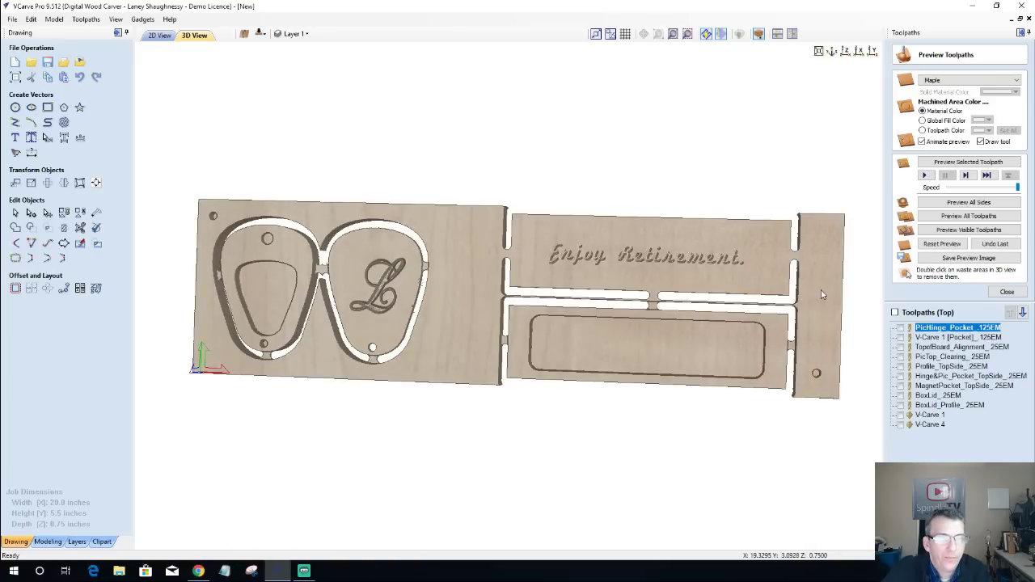
left_click_drag(820, 294, 249, 234)
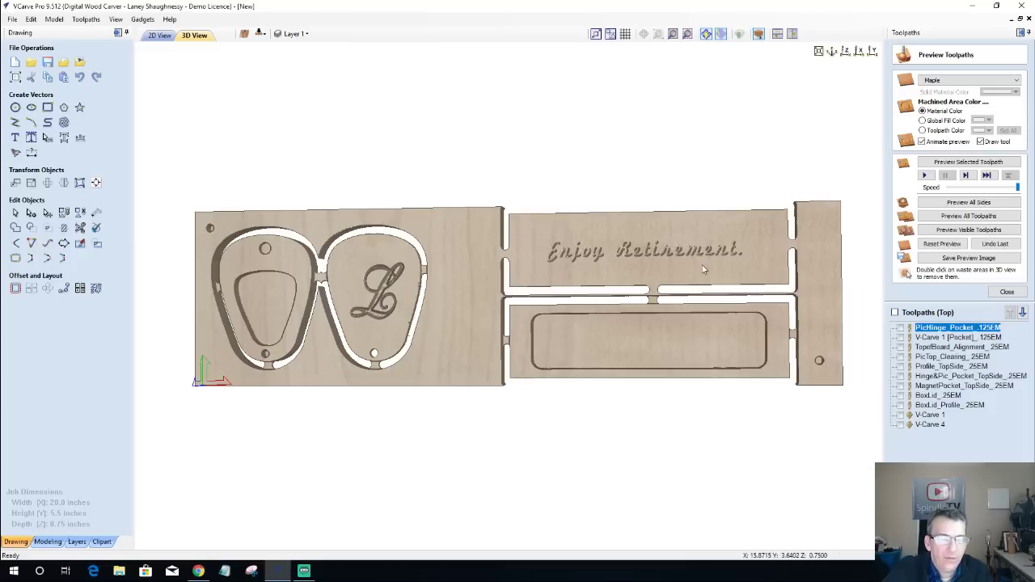
left_click_drag(728, 264, 654, 269)
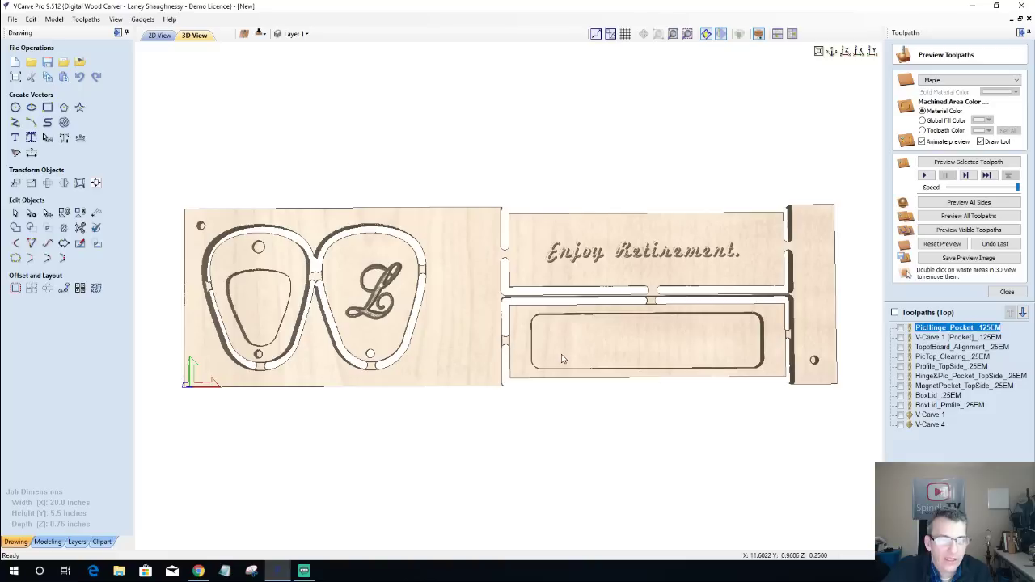
left_click(259, 34)
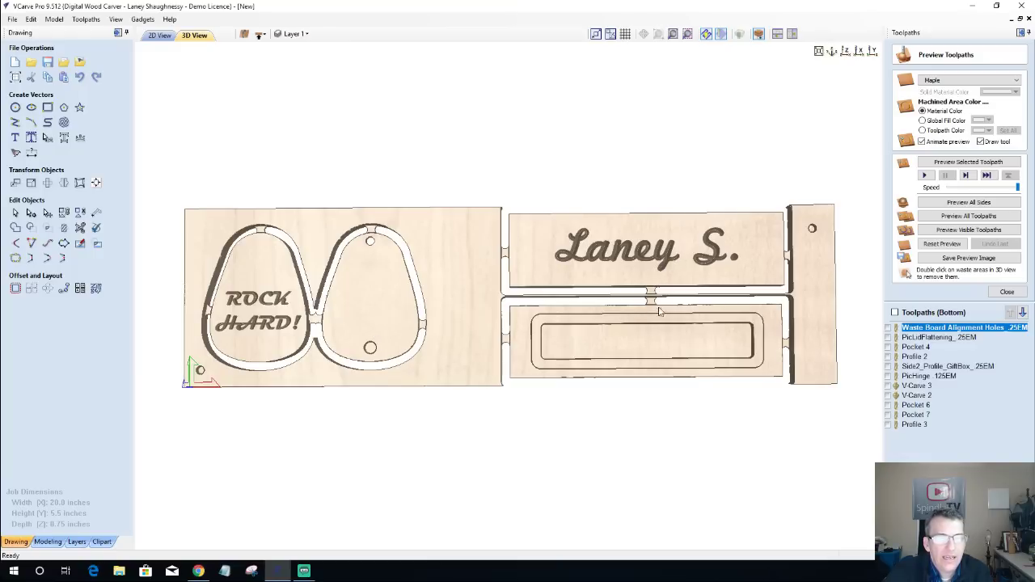
Orbit and zoom the bottom-side simulation to inspect the picks and nameplate cut free on tabs.
mouse_move(595, 281)
left_mouse_down()
mouse_move(431, 291)
mouse_move(441, 262)
mouse_move(374, 382)
left_mouse_up()
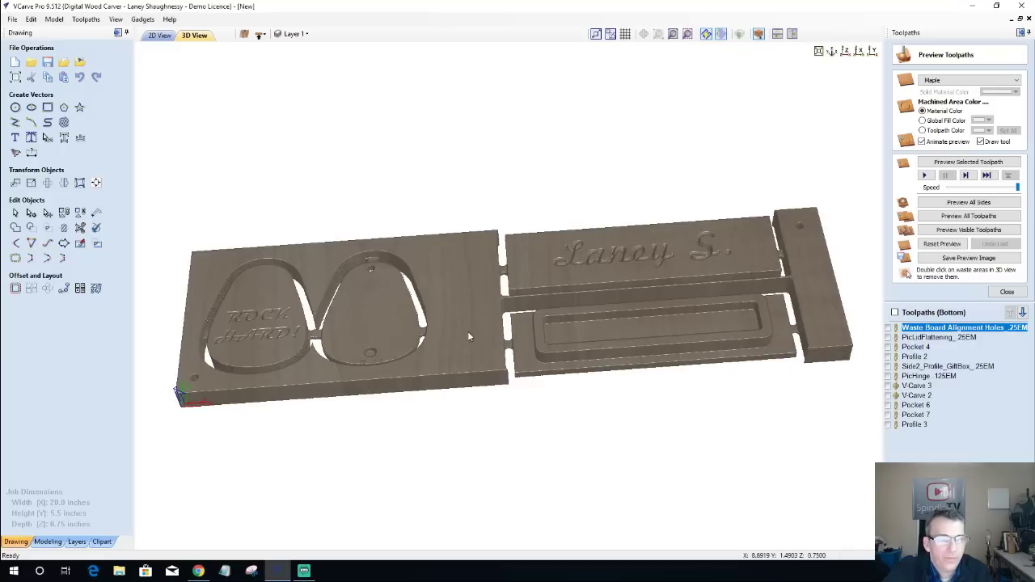
left_click_drag(489, 416, 426, 381)
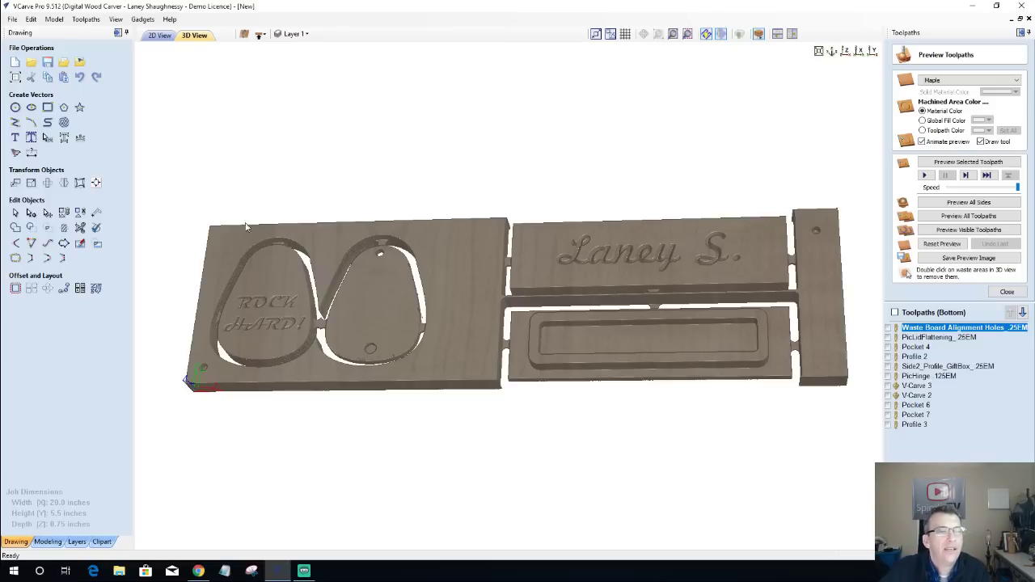
left_click_drag(517, 246, 374, 326)
scroll(372, 324, "up", 3)
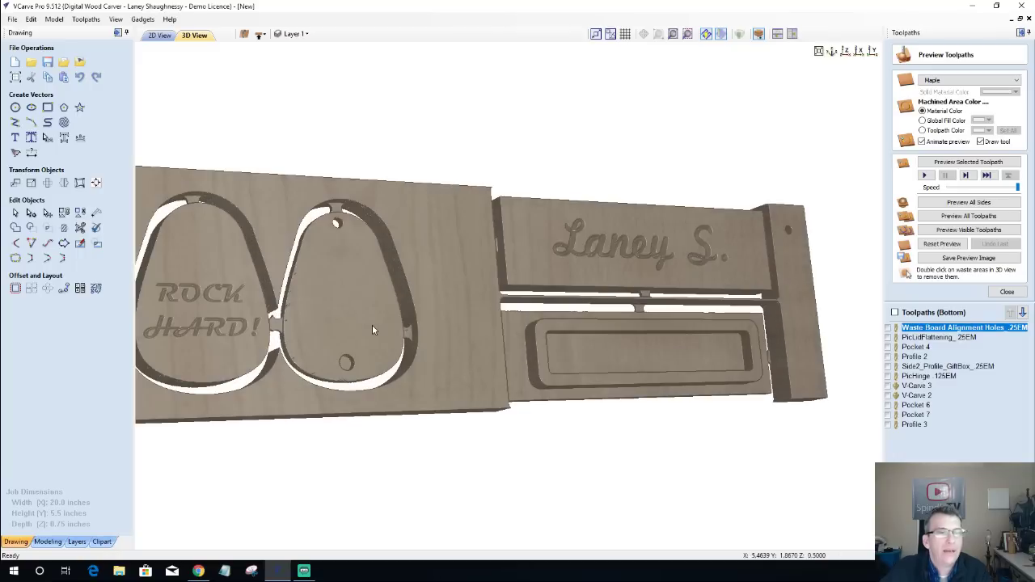
left_click_drag(442, 316, 398, 318)
scroll(398, 315, "down", 2)
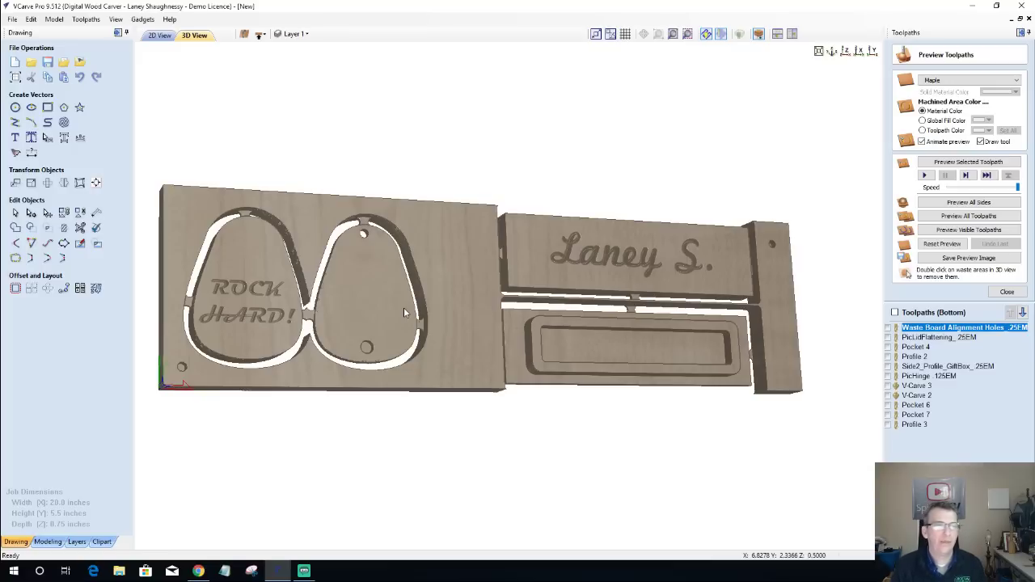
Switch to top view and rotate the part to inspect the carved script letter and Enjoy Retirement lettering.
left_click(845, 52)
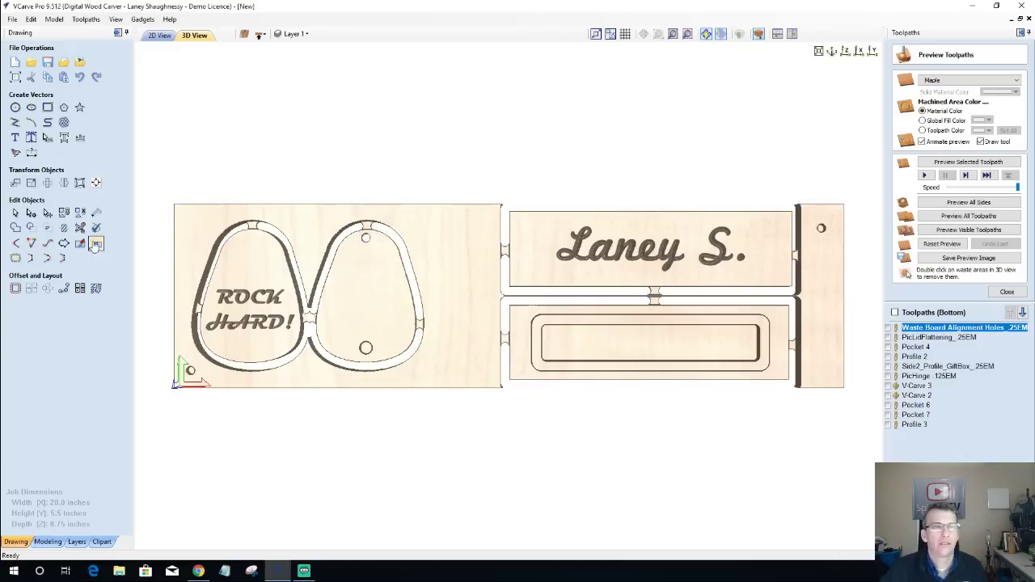
mouse_move(561, 357)
left_mouse_down()
mouse_move(871, 421)
mouse_move(893, 390)
mouse_move(841, 292)
mouse_move(580, 359)
left_mouse_up()
left_click_drag(542, 308, 564, 307)
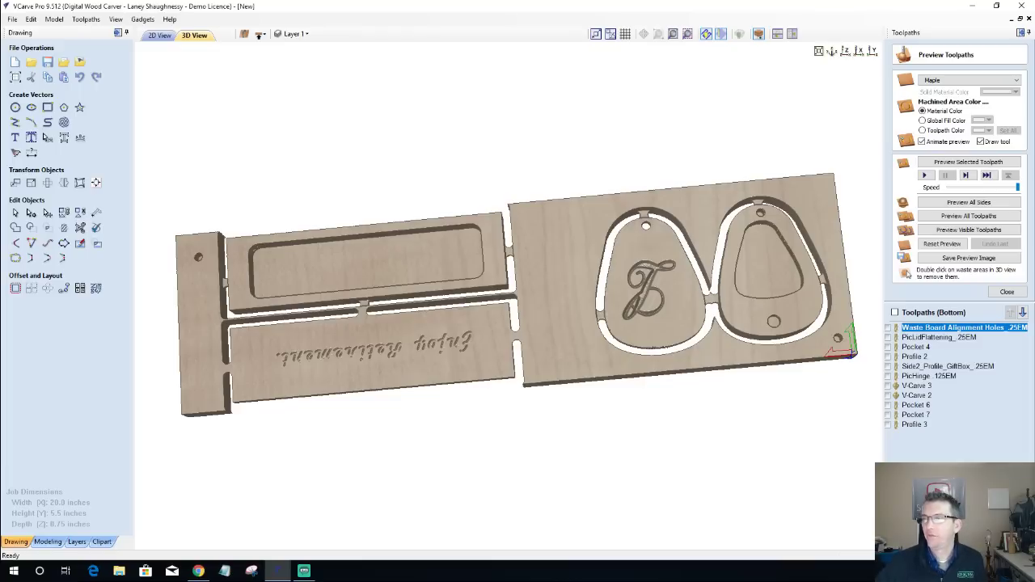
key("alt+Tab")
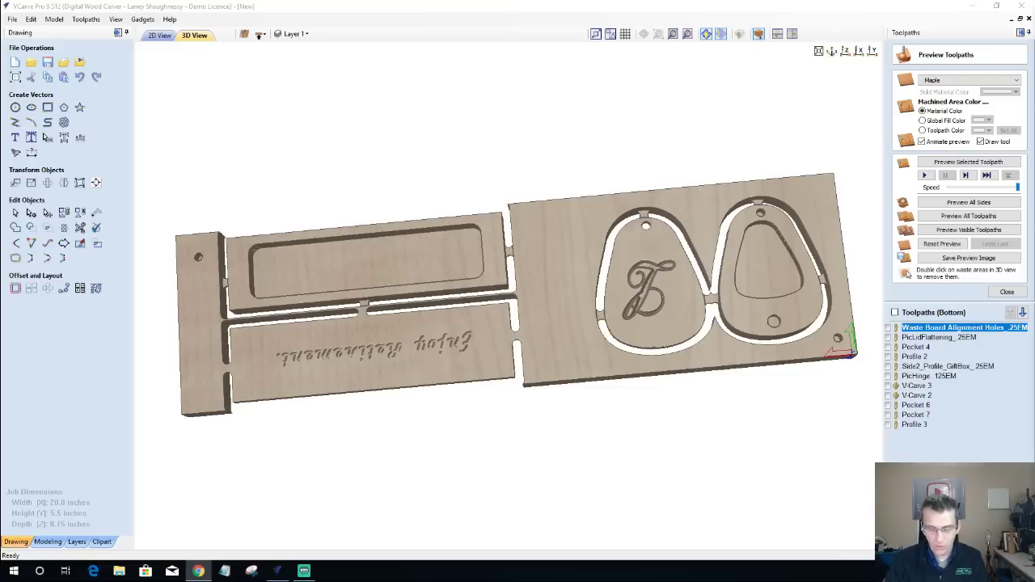